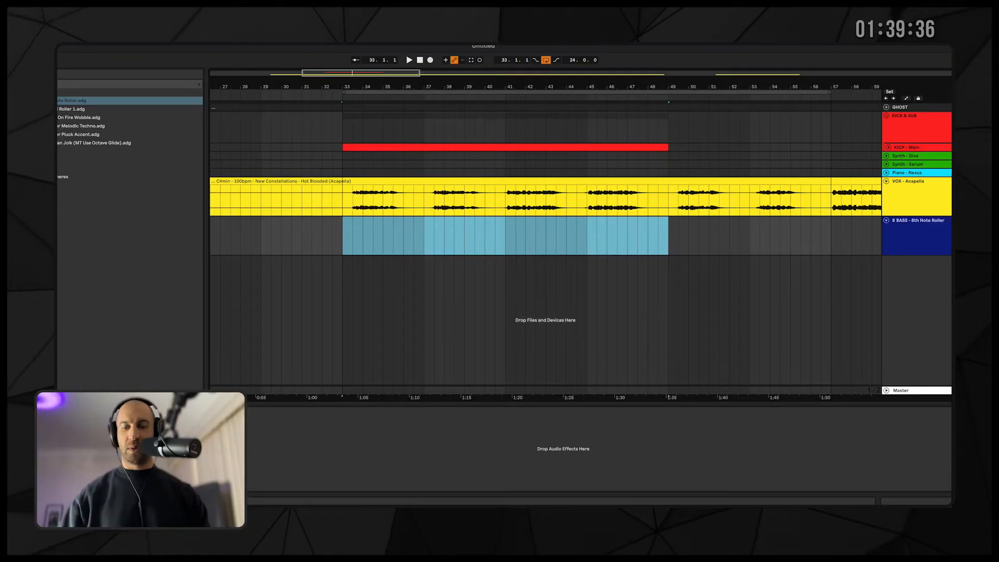
- Create an empty MIDI clip over bars 33 to 49 on the bass track and fold its note rows to the C#/Db scale
{"action": "double_click", "coordinate": [665, 241]}
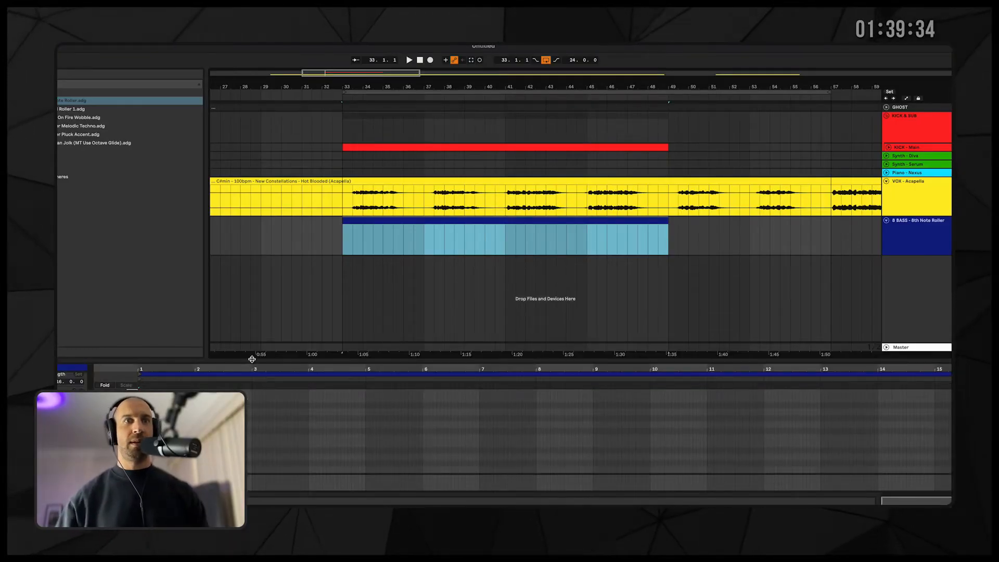
{"action": "left_click_drag", "start_coordinate": [251, 361], "coordinate": [267, 218]}
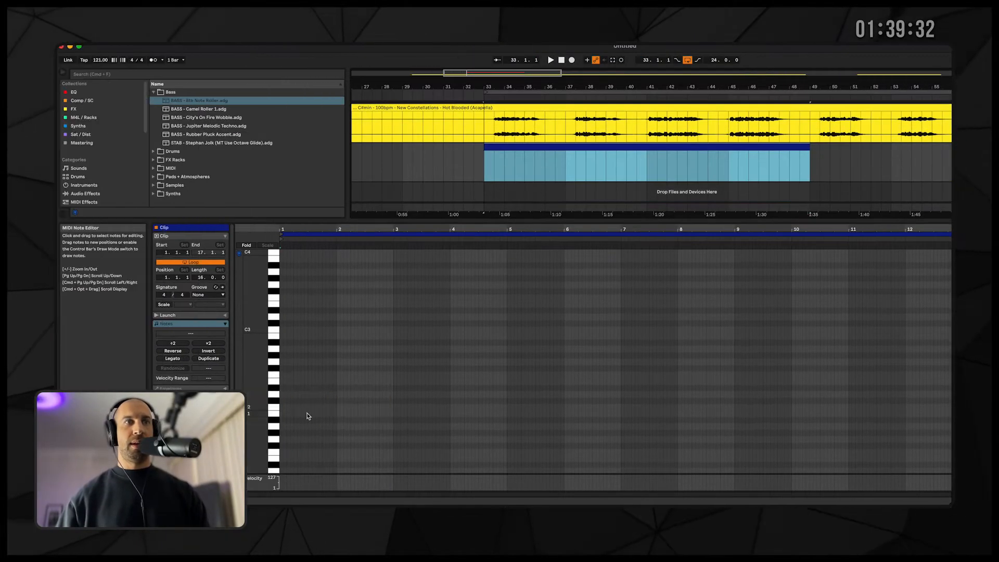
{"action": "left_click", "coordinate": [164, 305]}
{"action": "left_click", "coordinate": [183, 305]}
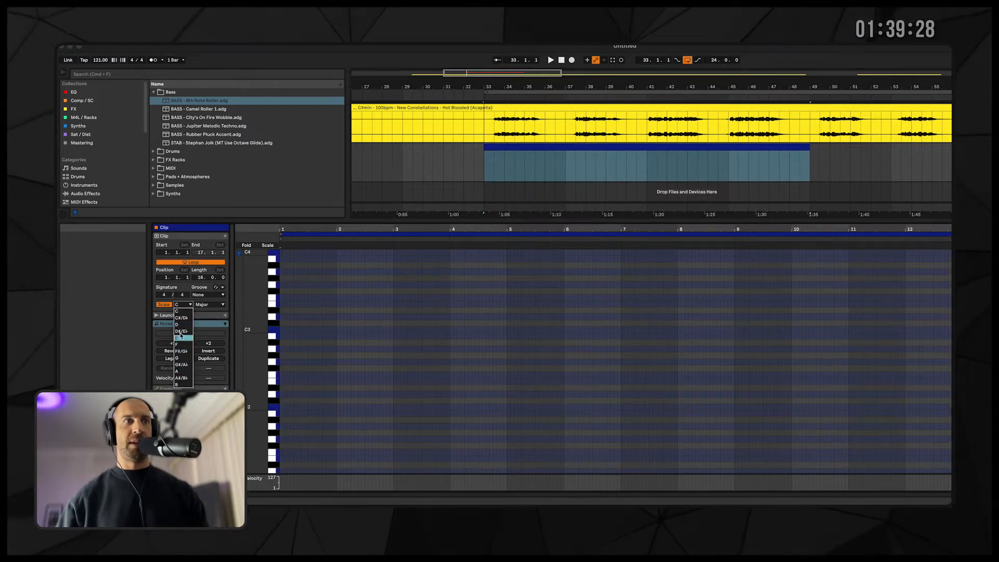
{"action": "left_click", "coordinate": [182, 318]}
{"action": "left_click", "coordinate": [268, 245]}
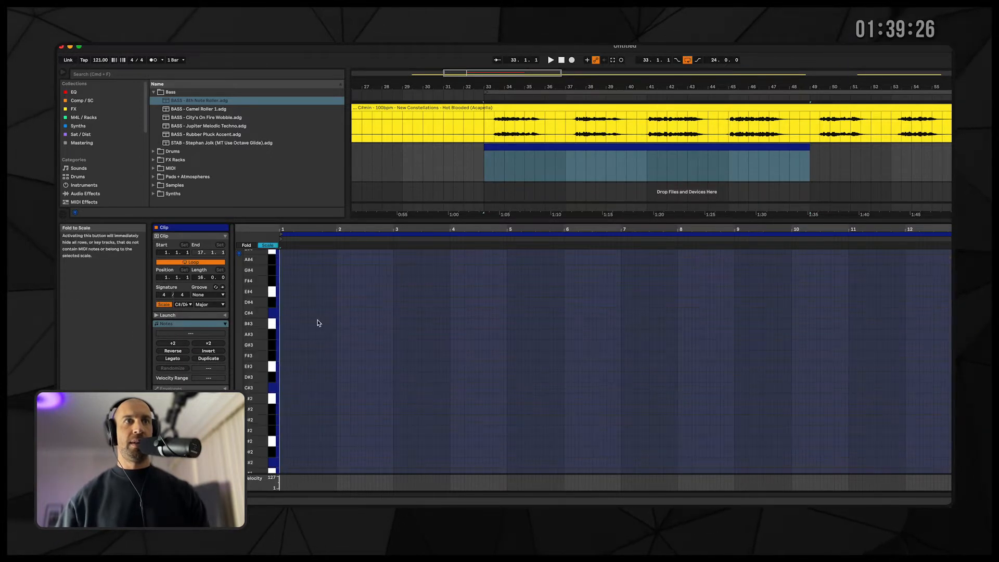
- Place a C#3 note at the clip start and duplicate it as eighth notes to fill the first bar
{"action": "double_click", "coordinate": [282, 390]}
{"action": "key", "text": "space"}
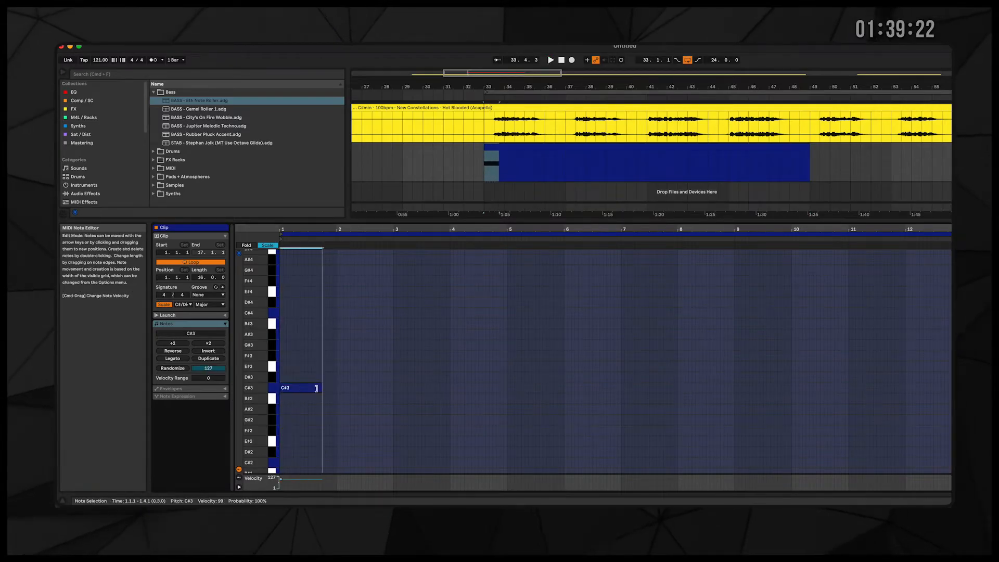
{"action": "left_click_drag", "start_coordinate": [298, 229], "coordinate": [297, 276]}
{"action": "key", "text": "super+d"}
{"action": "key", "text": "super+d"}
{"action": "key", "text": "super+d"}
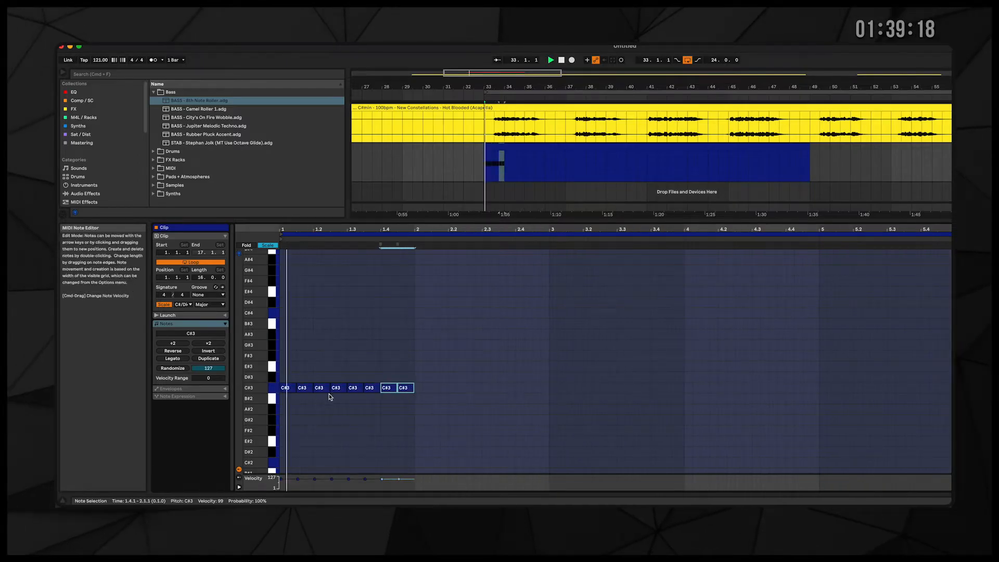
- Duplicate the full bar of C#3 eighth notes repeatedly until it fills the clip's first ten bars
{"action": "key", "text": "super+a"}
{"action": "key", "text": "super+d"}
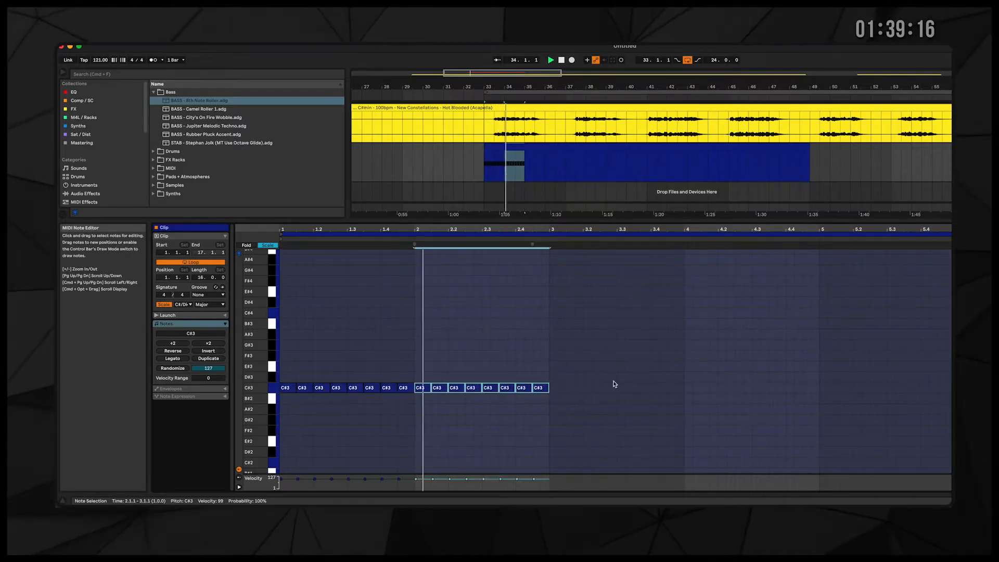
{"action": "key", "text": "super+d"}
{"action": "key", "text": "super+d"}
{"action": "key", "text": "super+d"}
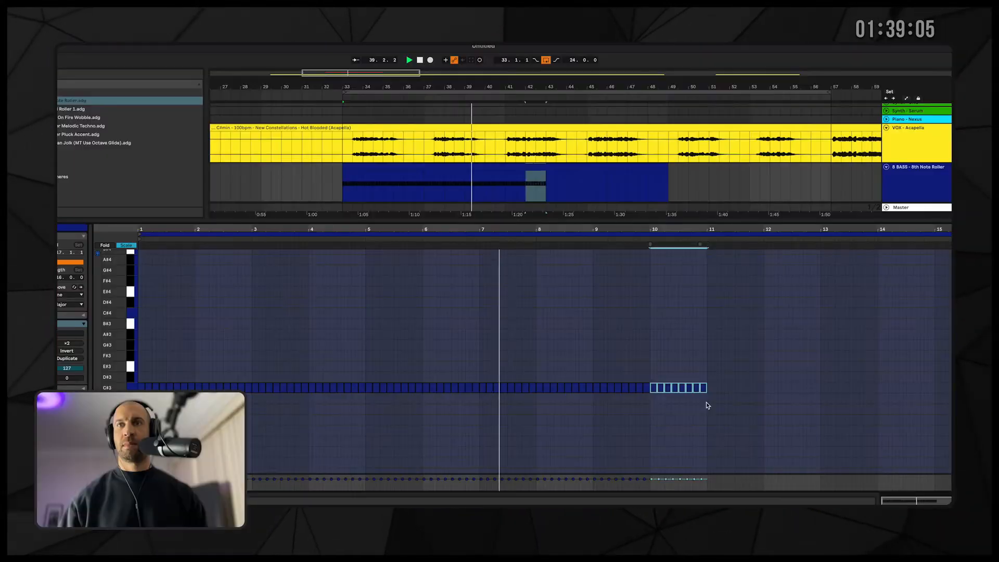
- Lower the notes in clip bars 9 and 10 to A#2 and duplicate them into bars 11 and 12
{"action": "left_click_drag", "start_coordinate": [706, 403], "coordinate": [593, 389]}
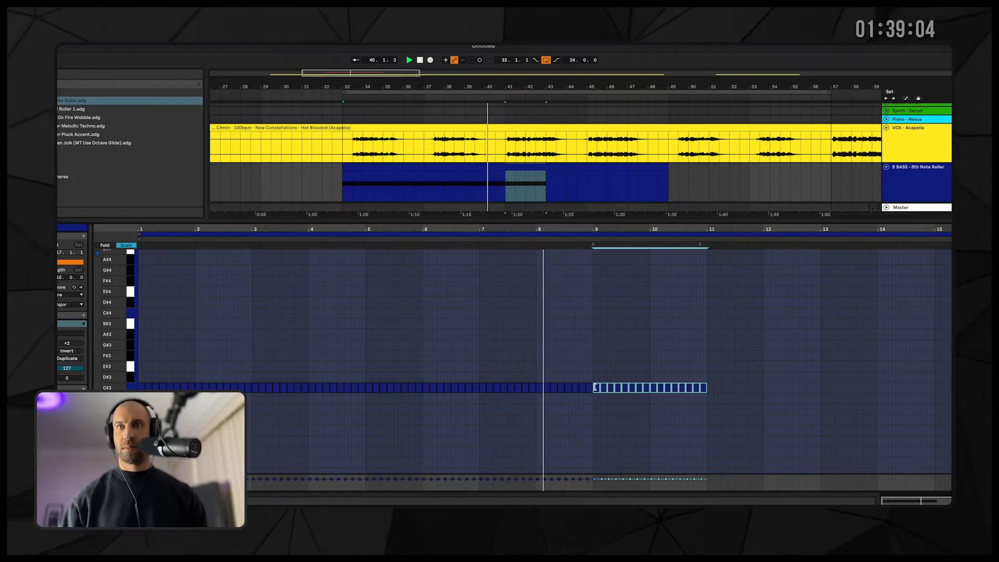
{"action": "key", "text": "Down"}
{"action": "key", "text": "Down"}
{"action": "key", "text": "ctrl+d"}
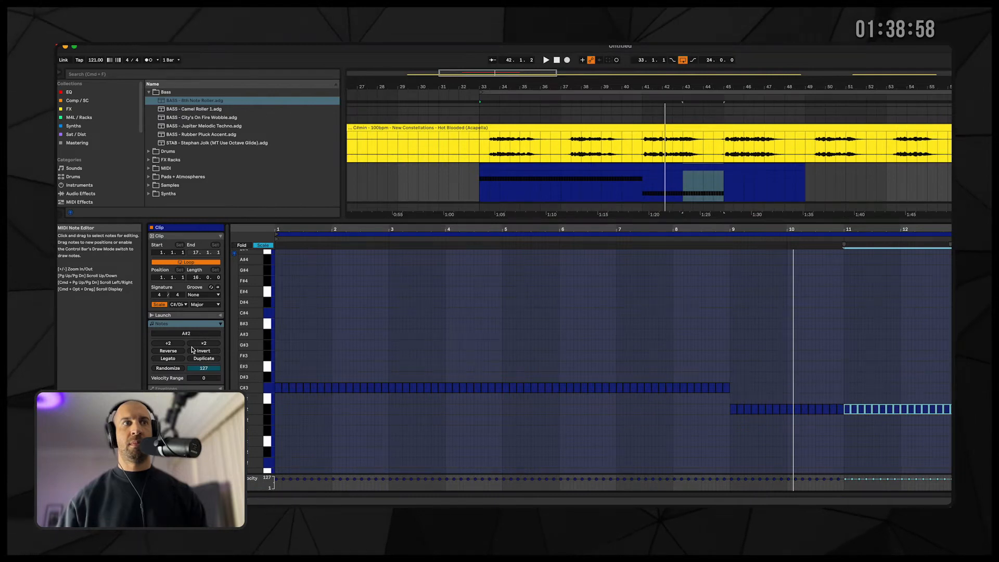
- Change the clip's scale type to Minor and turn off folding to scale
{"action": "left_click", "coordinate": [205, 304]}
{"action": "left_click", "coordinate": [208, 81]}
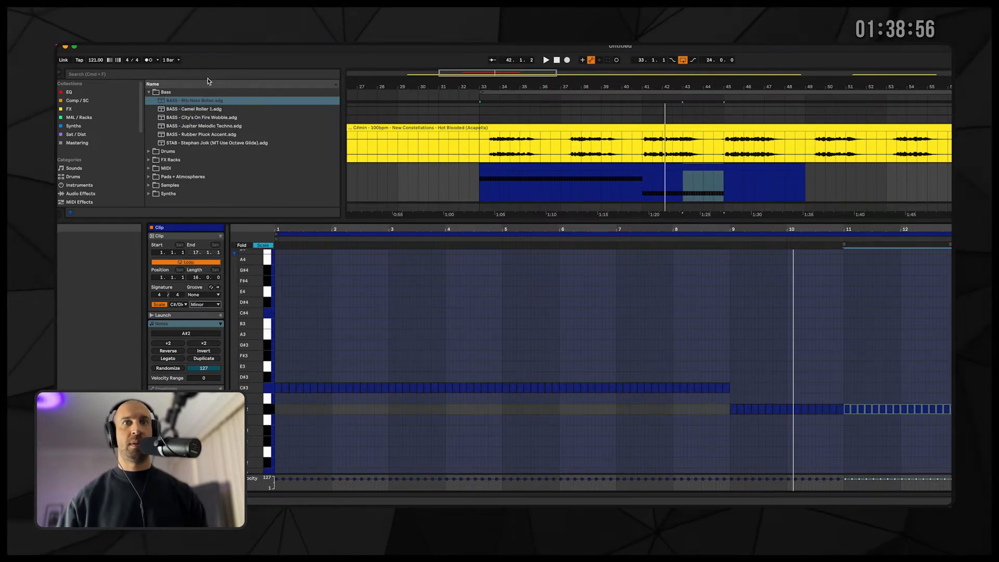
{"action": "left_click", "coordinate": [263, 245]}
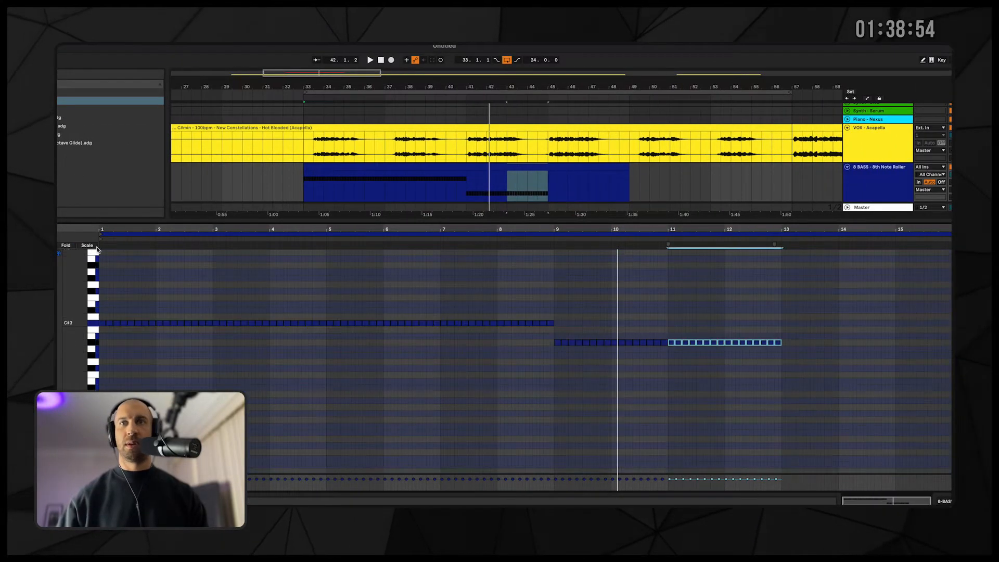
- Lower the notes in clip bars 9 and 10 to A2 and raise those in bars 11 and 12 to B2
{"action": "left_click_drag", "start_coordinate": [528, 342], "coordinate": [692, 346]}
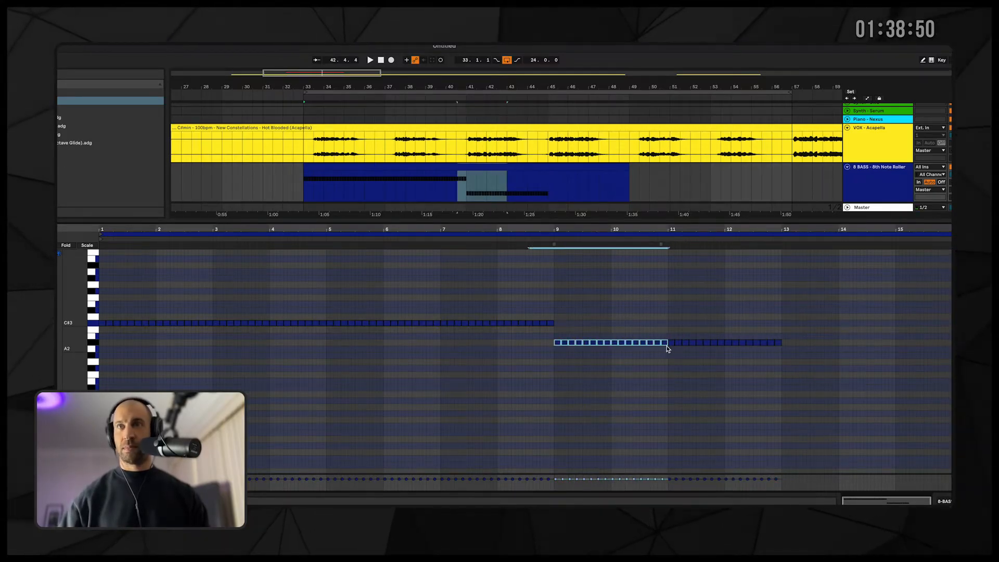
{"action": "key", "text": "Down"}
{"action": "left_click_drag", "start_coordinate": [803, 330], "coordinate": [666, 341]}
{"action": "key", "text": "Up"}
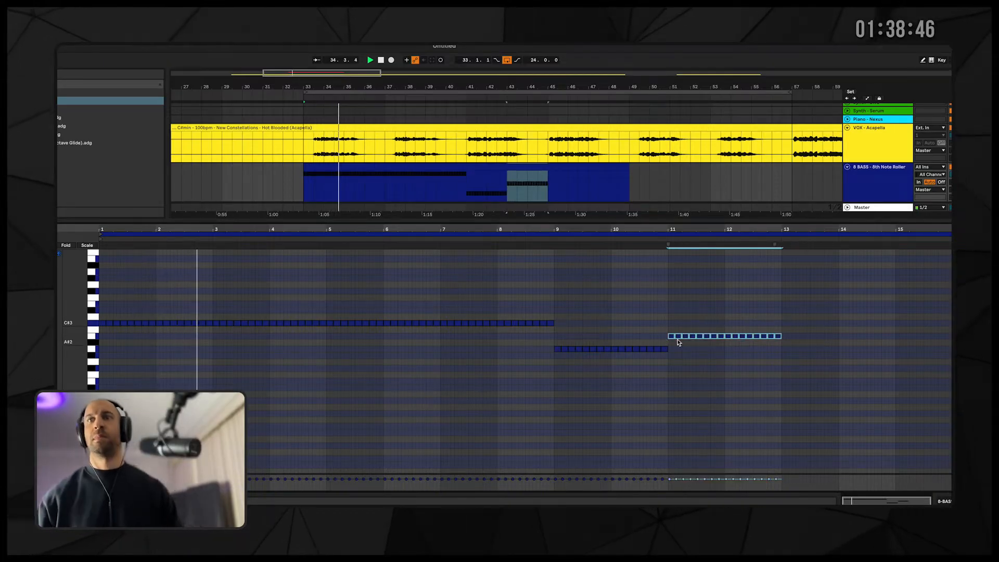
- Duplicate the bar 11 and 12 notes, raise the copy to C#3, and repeat it to fill clip bars 13 to 16
{"action": "key", "text": "ctrl+d"}
{"action": "key", "text": "Up"}
{"action": "key", "text": "Up"}
{"action": "key", "text": "Up"}
{"action": "key", "text": "ctrl+d"}
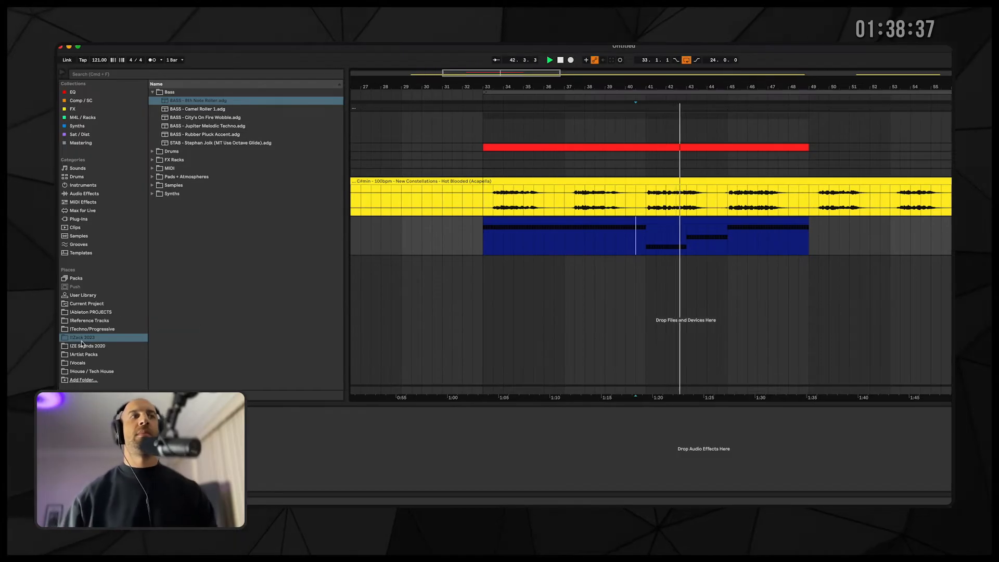
- Open the Atmospheric Groove Loops 122 Bpm folder of PML Organica Vol. 2 in the Techno/Progressive sample library
{"action": "left_click", "coordinate": [88, 322]}
{"action": "left_click", "coordinate": [88, 328]}
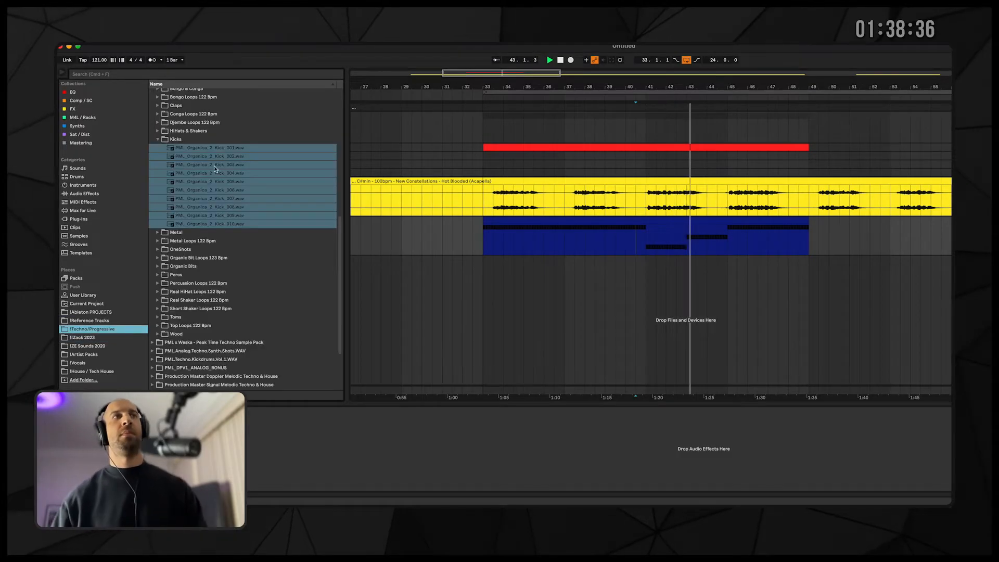
{"action": "scroll", "coordinate": [215, 251], "scroll_direction": "up", "scroll_amount": 10}
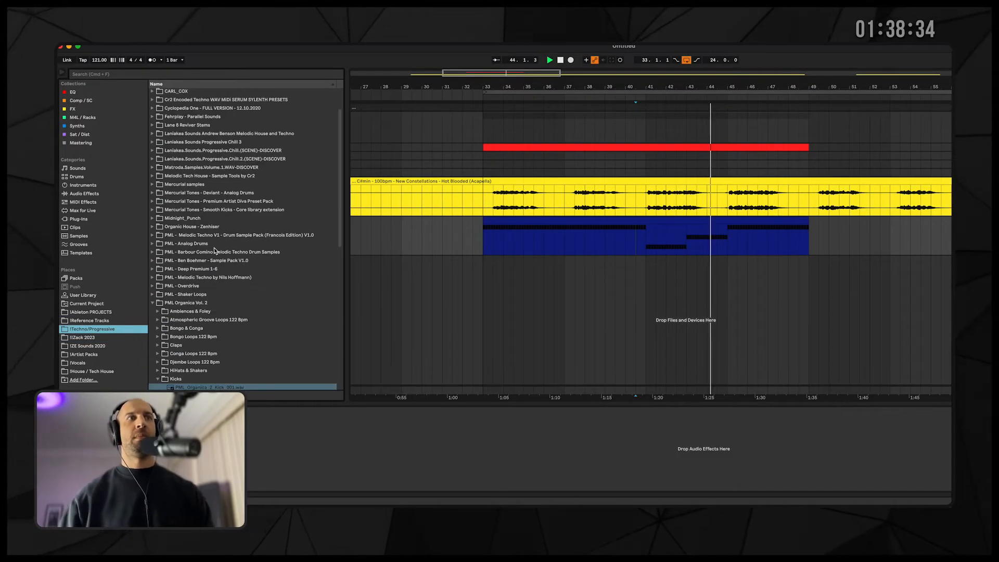
{"action": "left_click", "coordinate": [219, 260]}
{"action": "scroll", "coordinate": [160, 318], "scroll_direction": "down", "scroll_amount": 1}
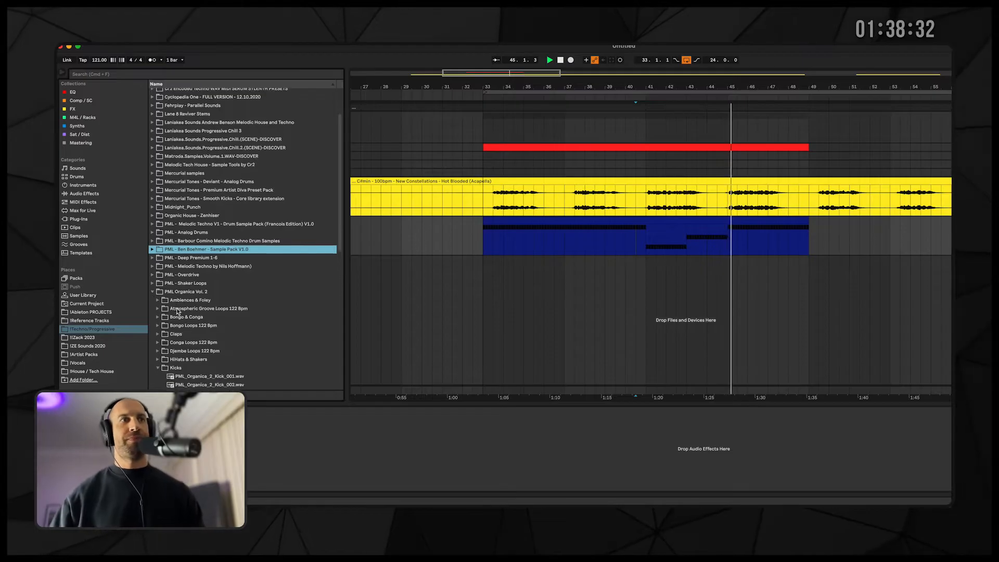
{"action": "left_click", "coordinate": [161, 299]}
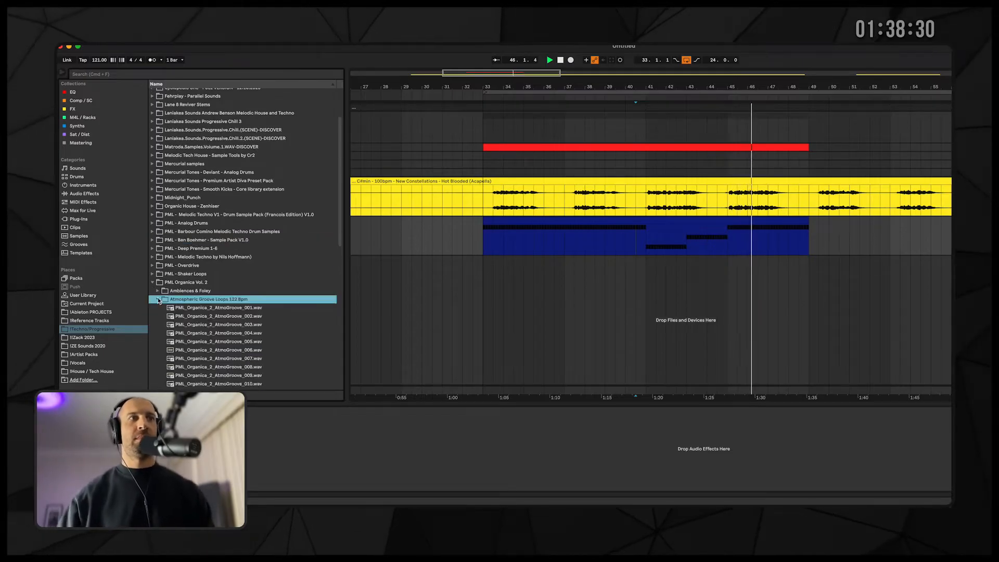
- Audition the AtmoGroove loops and place PML_Organica_2_AtmoGroove_008 on a new track, extended from bar 33 to bar 49
{"action": "left_click", "coordinate": [207, 340]}
{"action": "scroll", "coordinate": [207, 343], "scroll_direction": "down", "scroll_amount": 1}
{"action": "left_click", "coordinate": [207, 346]}
{"action": "scroll", "coordinate": [207, 346], "scroll_direction": "down", "scroll_amount": 3}
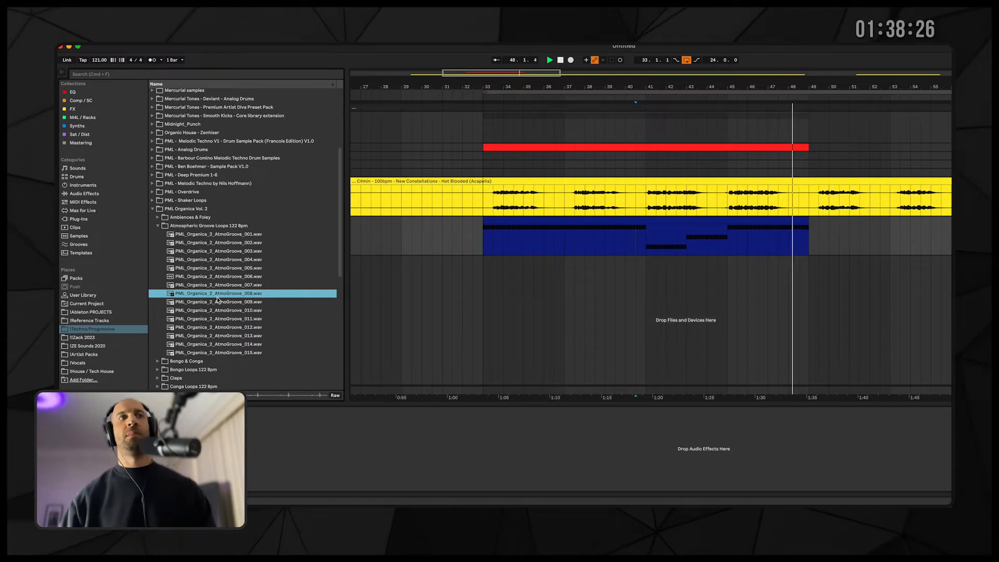
{"action": "left_click_drag", "start_coordinate": [220, 296], "coordinate": [482, 266]}
{"action": "left_click_drag", "start_coordinate": [561, 257], "coordinate": [817, 264]}
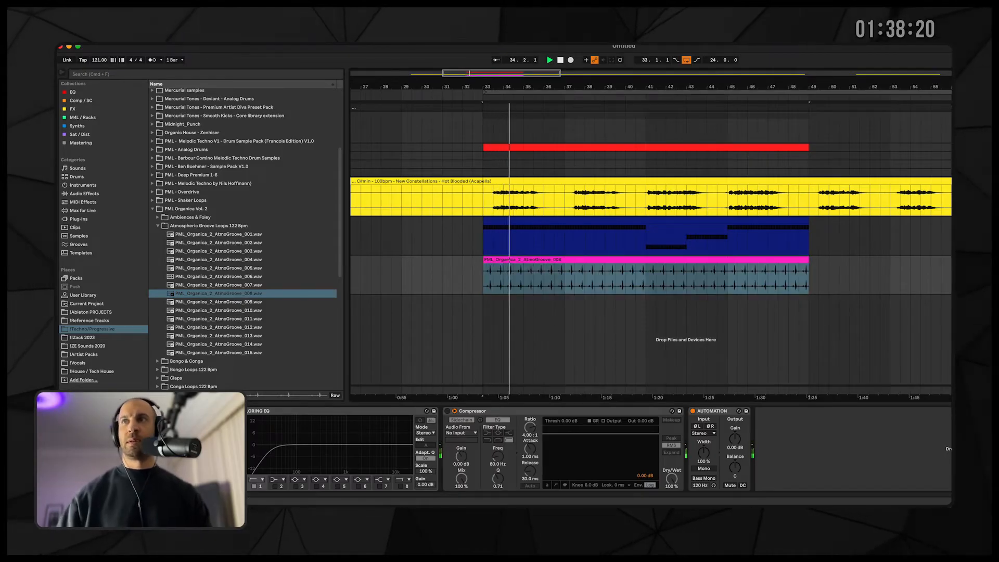
- Examine the AtmoGroove loop's frequency spectrum in SPAN Plus on the master track, then stop playback
{"action": "key", "text": "super+alt+p"}
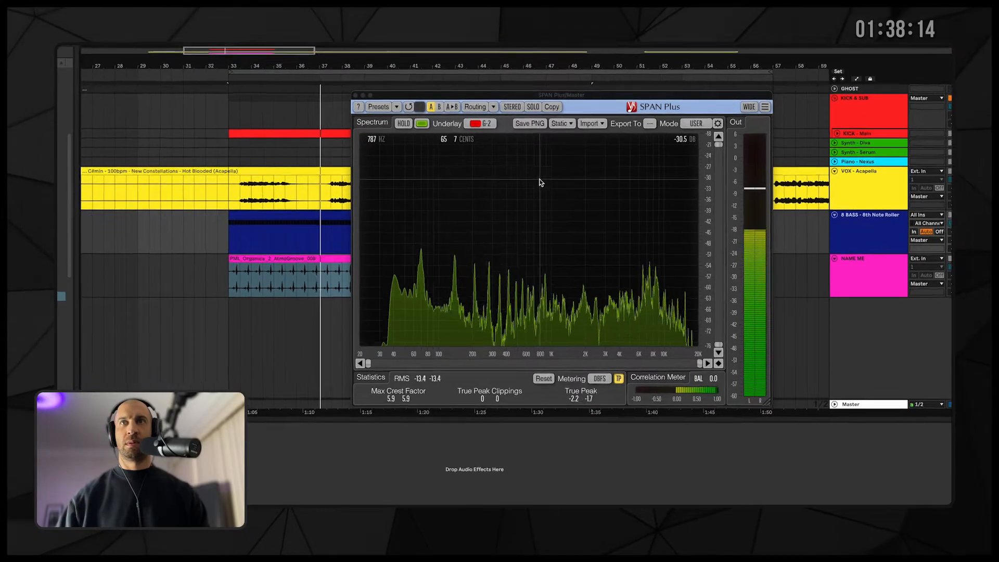
{"action": "left_click_drag", "start_coordinate": [585, 174], "coordinate": [614, 163]}
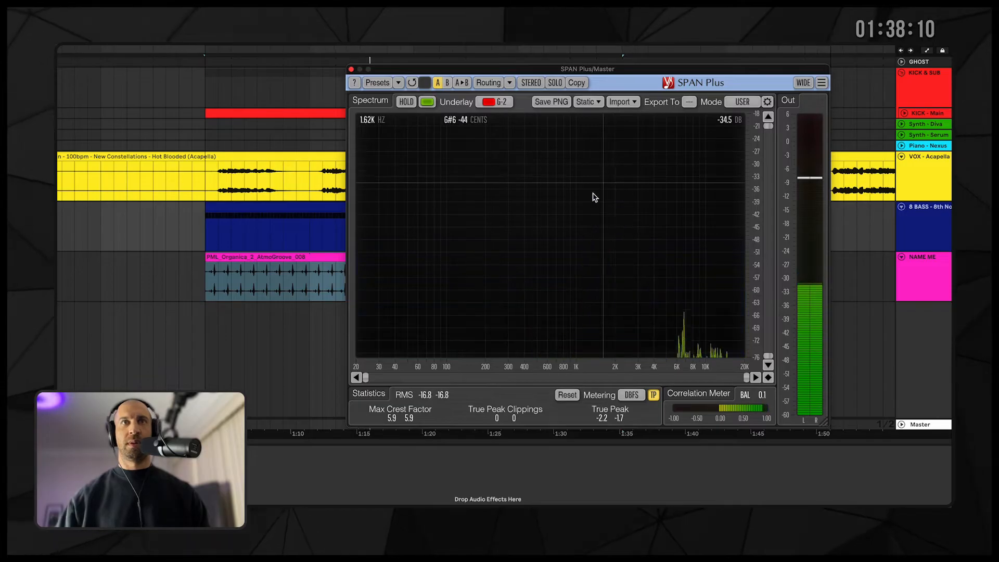
{"action": "left_click", "coordinate": [258, 274]}
{"action": "key", "text": "space"}
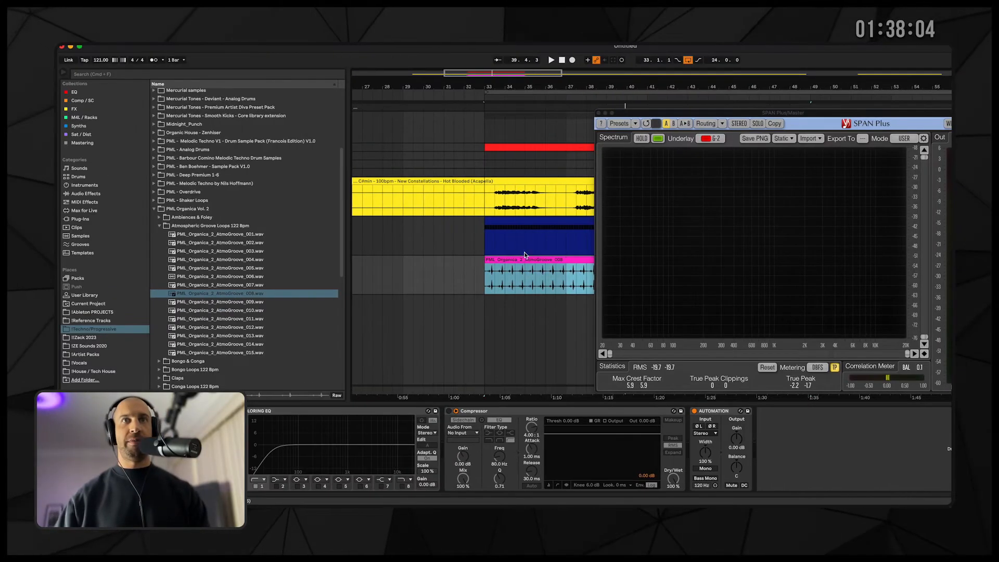
- Transpose the AtmoGroove_008 clip by -3 semitones, check it during playback, and close the SPAN Plus window
{"action": "double_click", "coordinate": [530, 260]}
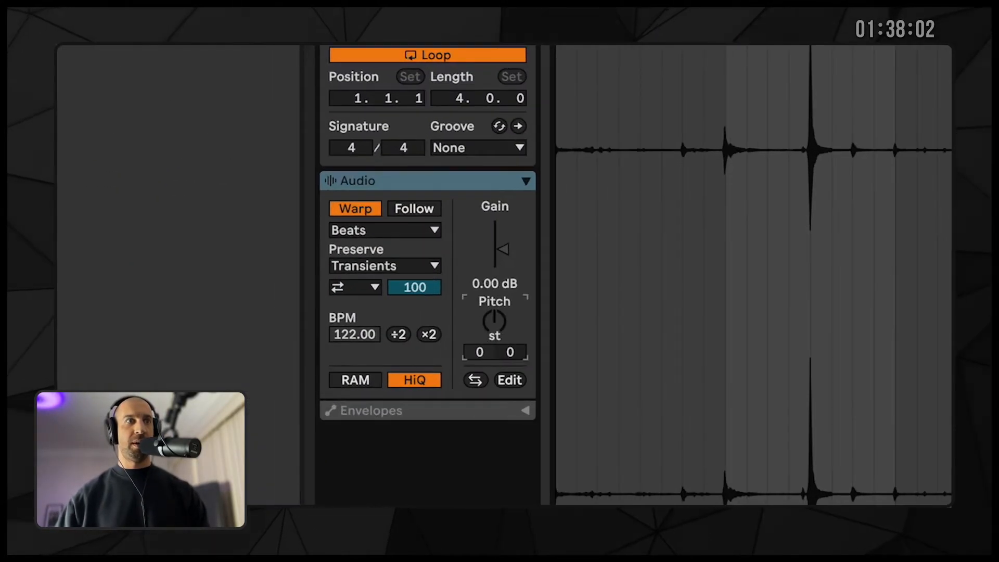
{"action": "key", "text": "space"}
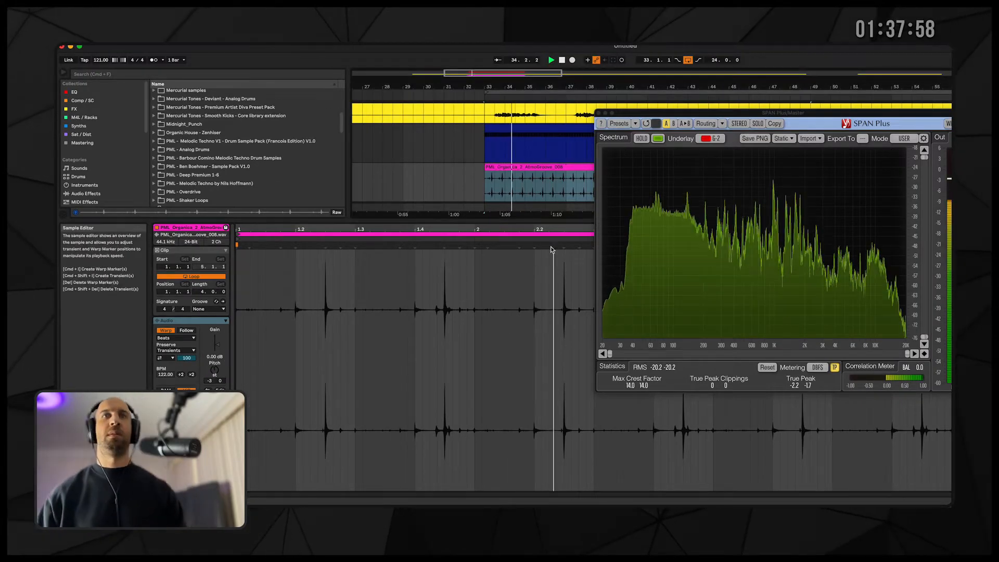
{"action": "left_click", "coordinate": [598, 113]}
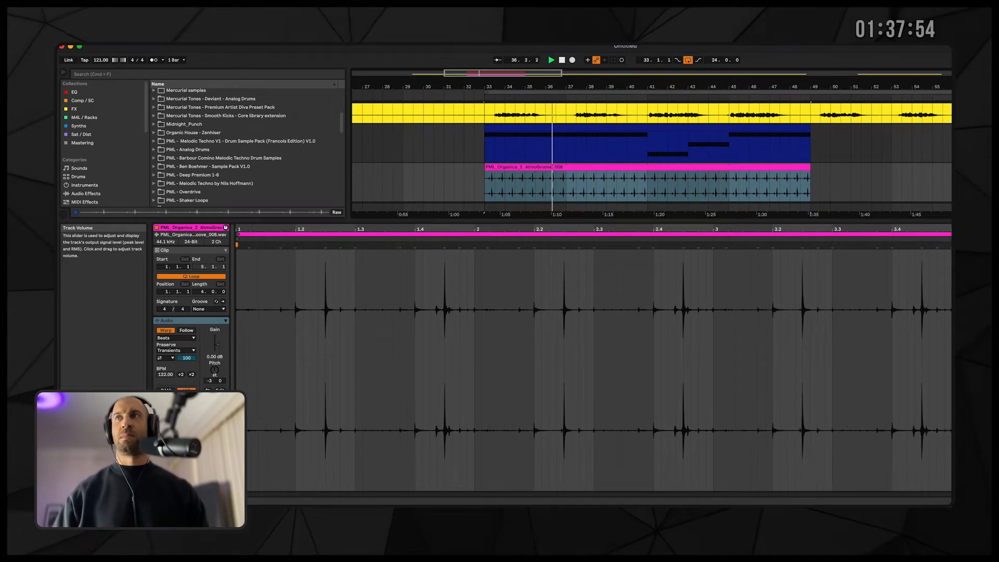
{"action": "key", "text": "shift+Tab"}
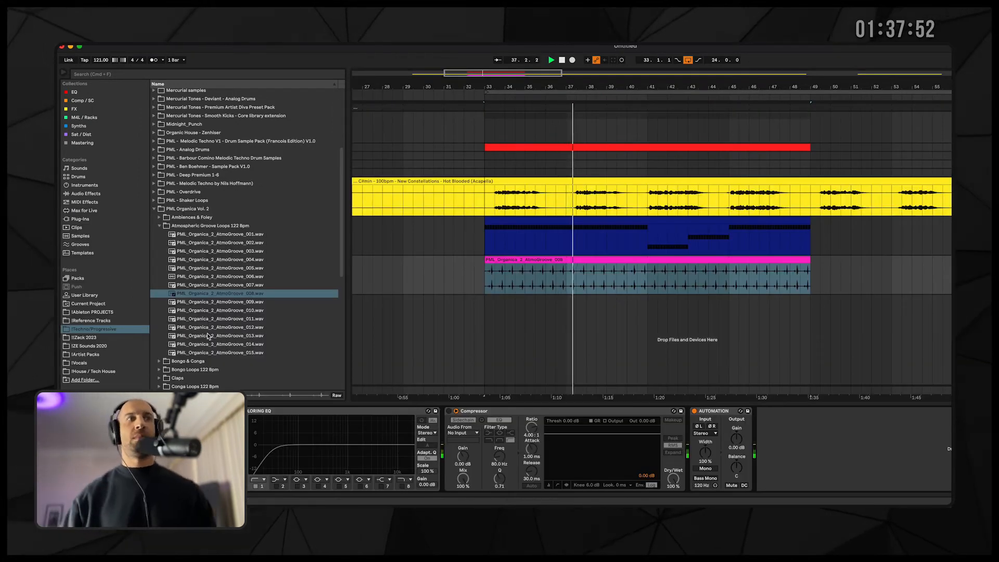
- Open the Real Shaker Loops 122 Bpm folder and audition PML_Organica_2_RealShakerLoop_015
{"action": "scroll", "coordinate": [208, 336], "scroll_direction": "down", "scroll_amount": 5}
{"action": "scroll", "coordinate": [170, 321], "scroll_direction": "down", "scroll_amount": 2}
{"action": "left_click", "coordinate": [159, 337]}
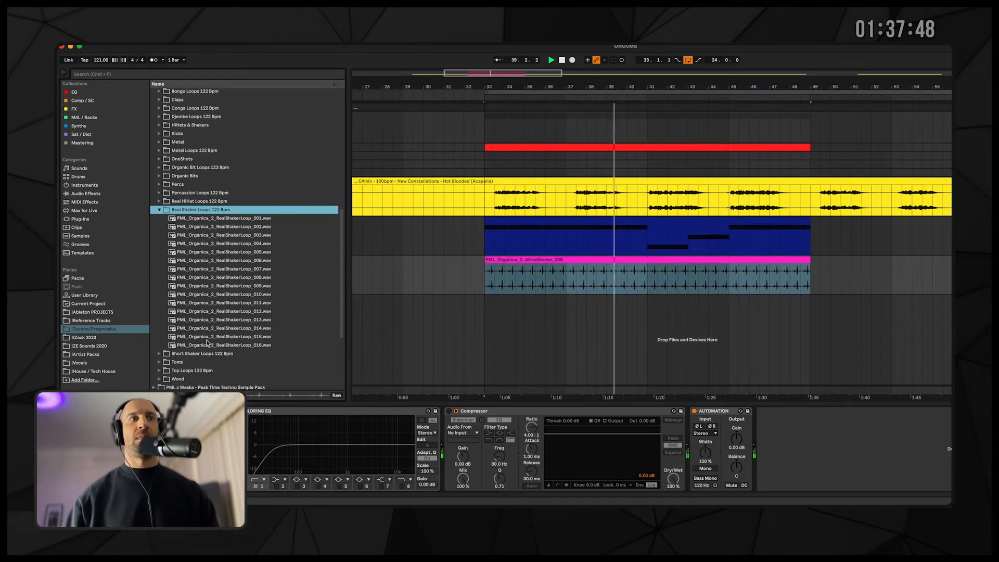
{"action": "left_click", "coordinate": [210, 337]}
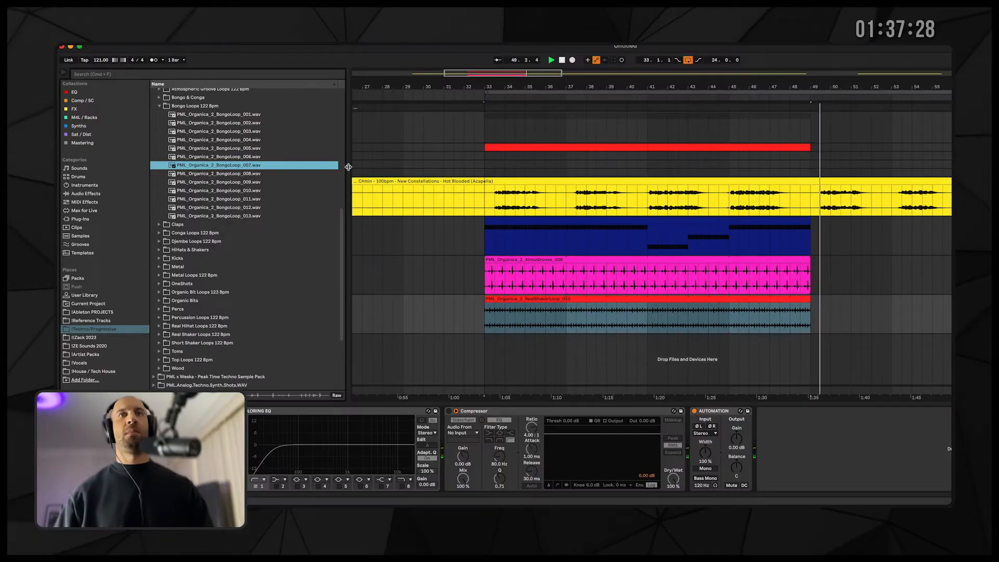
- Audition the bongo loops against the playing section and place PML_Organica_2_BongoLoop_008 on a new track at bar 33
{"action": "left_click", "coordinate": [648, 92]}
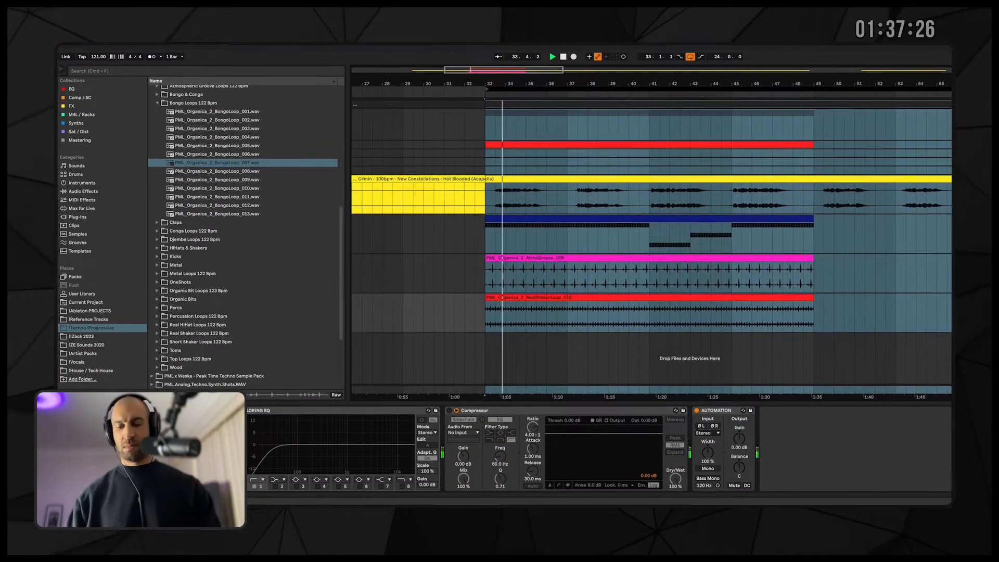
{"action": "left_click", "coordinate": [692, 138]}
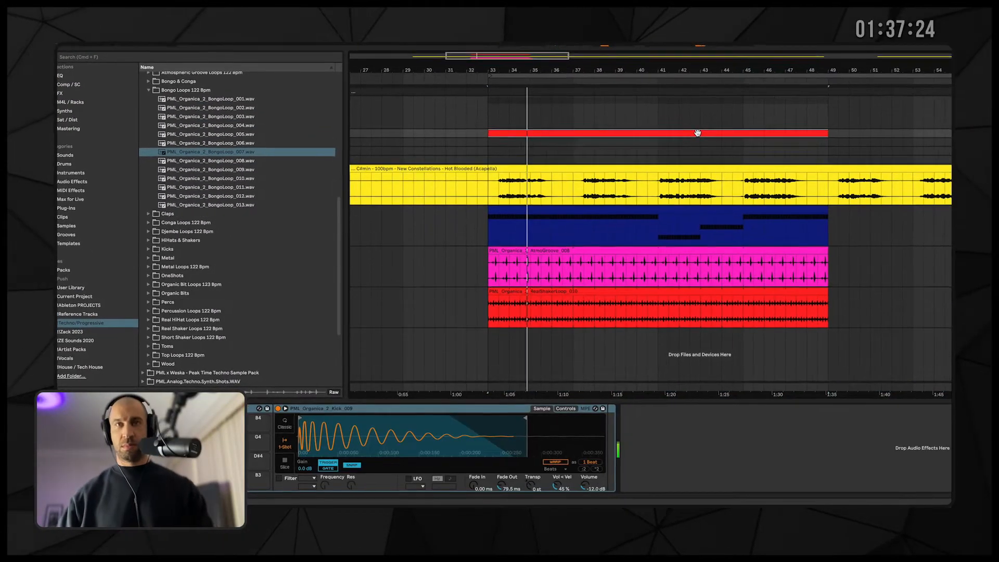
{"action": "left_click", "coordinate": [229, 188]}
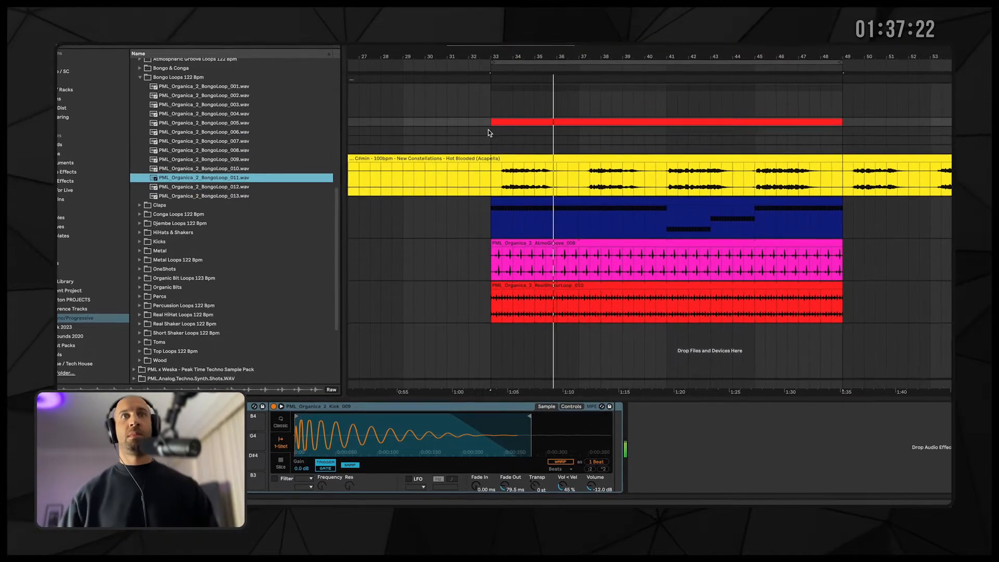
{"action": "left_click", "coordinate": [632, 214]}
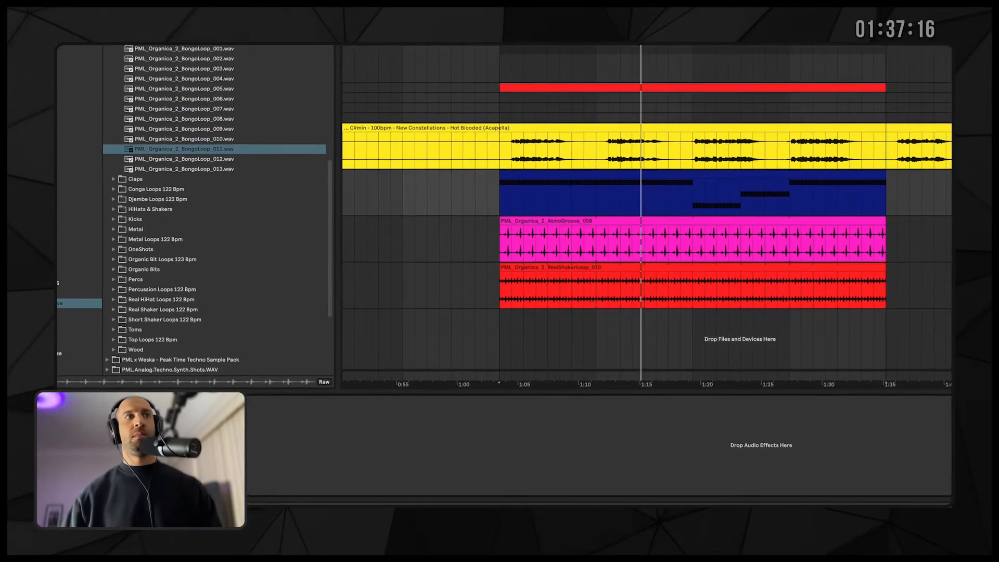
{"action": "left_click", "coordinate": [186, 164]}
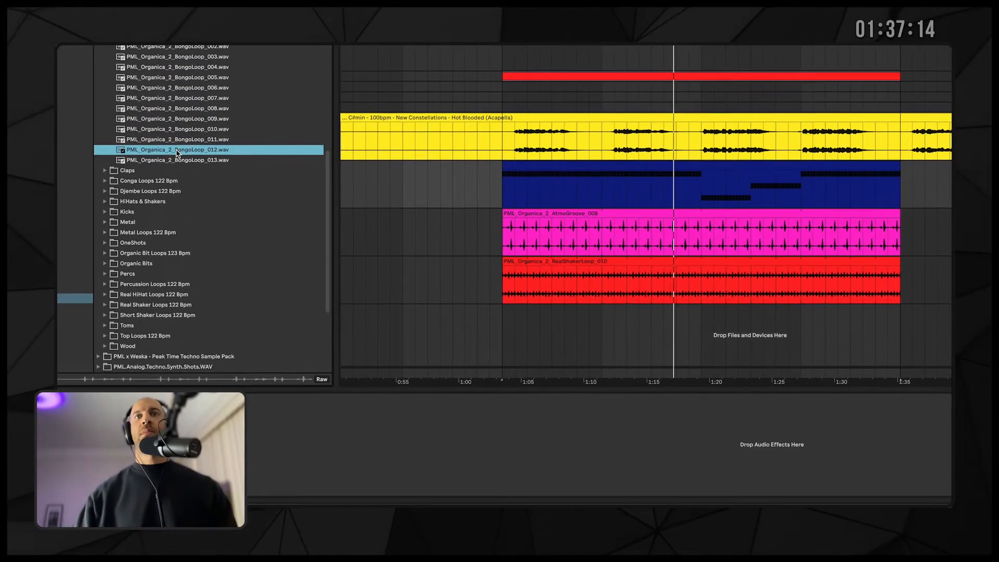
{"action": "key", "text": "Up"}
{"action": "key", "text": "Up"}
{"action": "key", "text": "Up"}
{"action": "key", "text": "Up"}
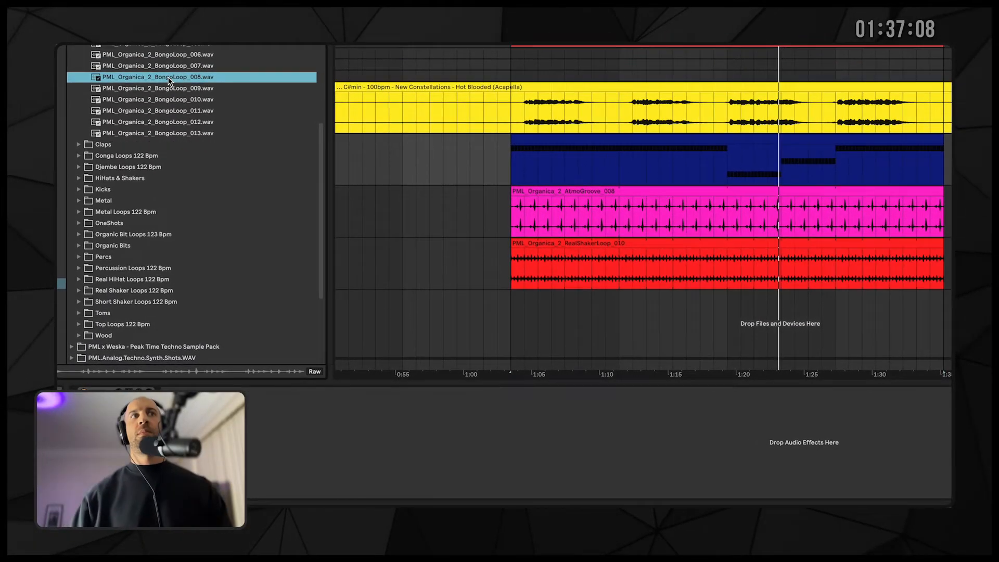
{"action": "left_click_drag", "start_coordinate": [165, 74], "coordinate": [519, 310]}
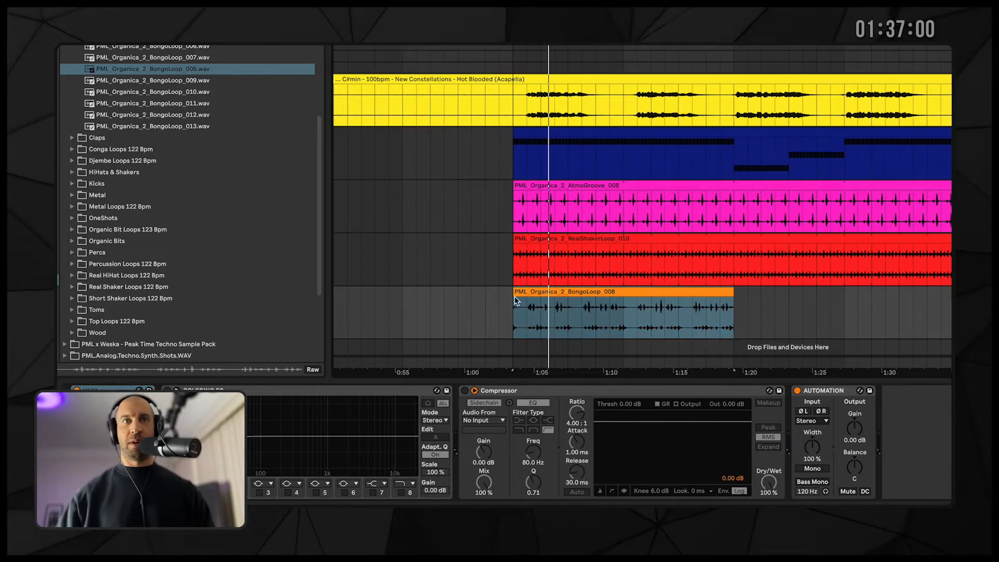
- Play BongoLoop_008 from bar 33, isolate a short bongo hit near bar 35, and delete the rest of the clip
{"action": "left_click", "coordinate": [513, 313]}
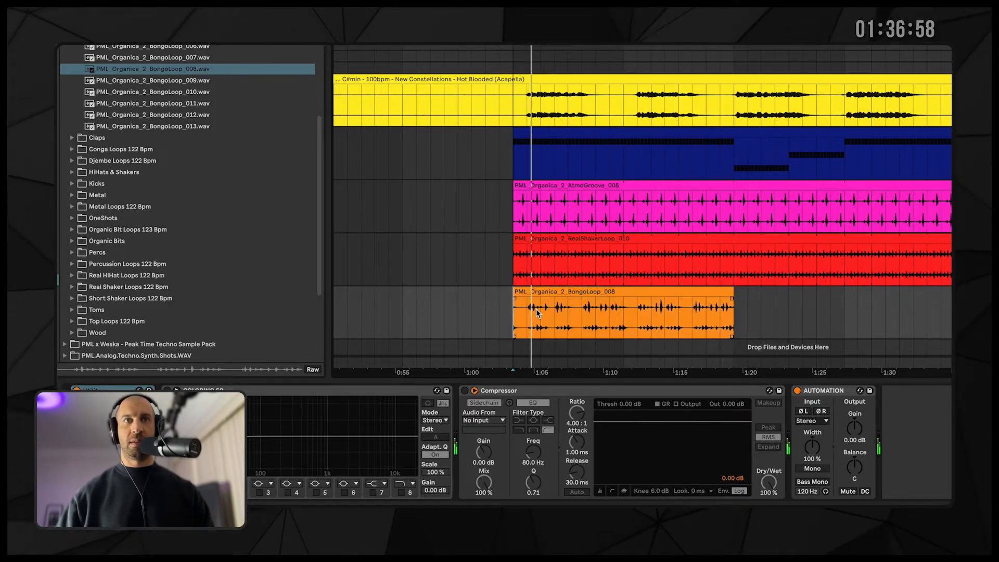
{"action": "scroll", "coordinate": [551, 177], "scroll_direction": "up", "scroll_amount": 3}
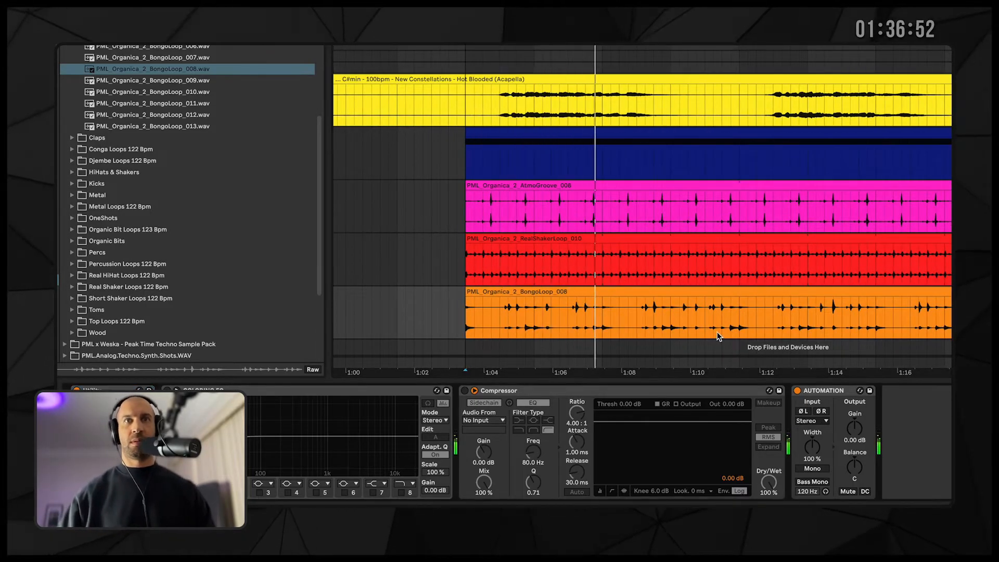
{"action": "left_click_drag", "start_coordinate": [594, 323], "coordinate": [617, 323]}
{"action": "key", "text": "ctrl+e"}
{"action": "left_click", "coordinate": [576, 292]}
{"action": "key", "text": "space"}
{"action": "key", "text": "Delete"}
{"action": "left_click", "coordinate": [645, 292]}
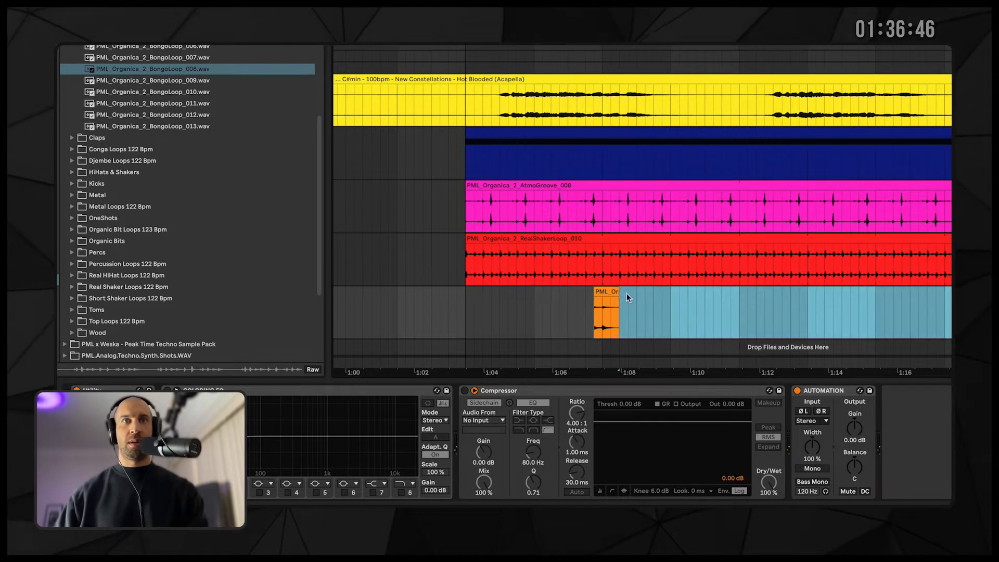
{"action": "key", "text": "Delete"}
- Arrange copies of the bongo slice into a one-bar pattern and repeat it across bars 33 and 34
{"action": "left_click_drag", "start_coordinate": [605, 293], "coordinate": [538, 298]}
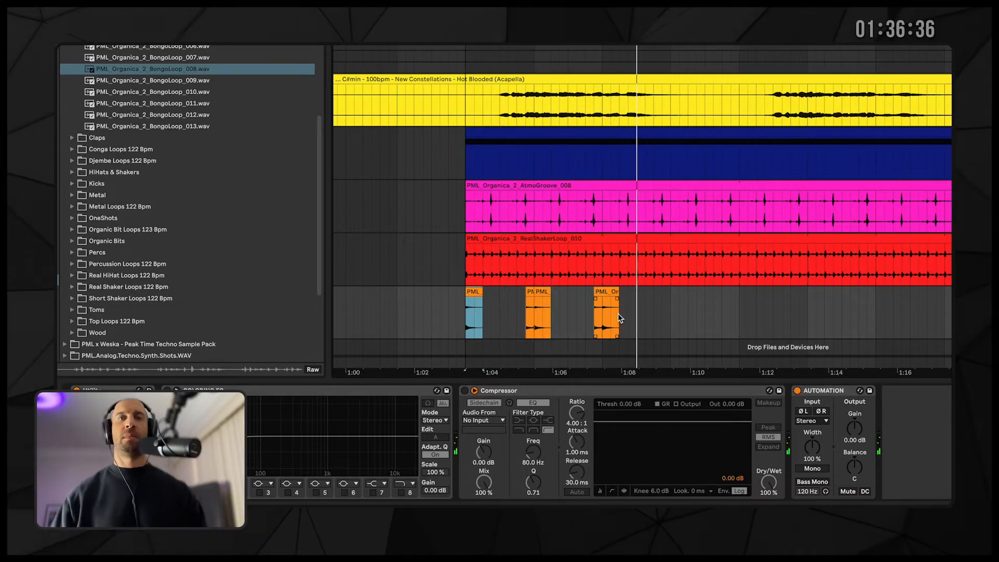
{"action": "left_click_drag", "start_coordinate": [595, 295], "coordinate": [536, 296]}
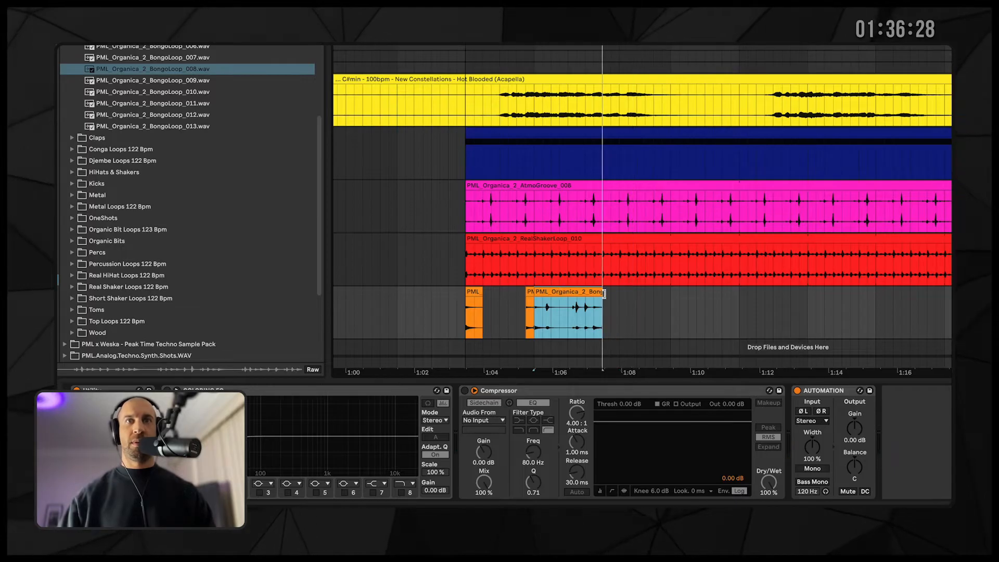
{"action": "left_click_drag", "start_coordinate": [587, 292], "coordinate": [516, 293]}
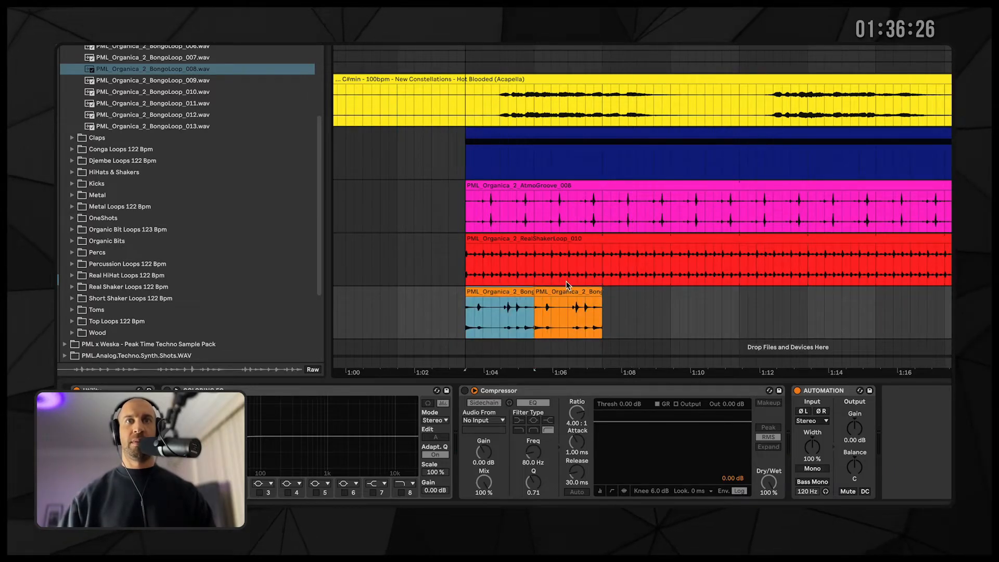
- Duplicate the one-bar bongo pattern along its track until it fills the section up to bar 49
{"action": "key", "text": "ctrl+d"}
{"action": "key", "text": "ctrl+d"}
{"action": "key", "text": "ctrl+d"}
{"action": "key", "text": "ctrl+d"}
{"action": "key", "text": "ctrl+d"}
{"action": "scroll", "coordinate": [642, 312], "scroll_direction": "right", "scroll_amount": 2}
{"action": "key", "text": "ctrl+d"}
{"action": "key", "text": "ctrl+d"}
{"action": "key", "text": "ctrl+d"}
{"action": "key", "text": "minus"}
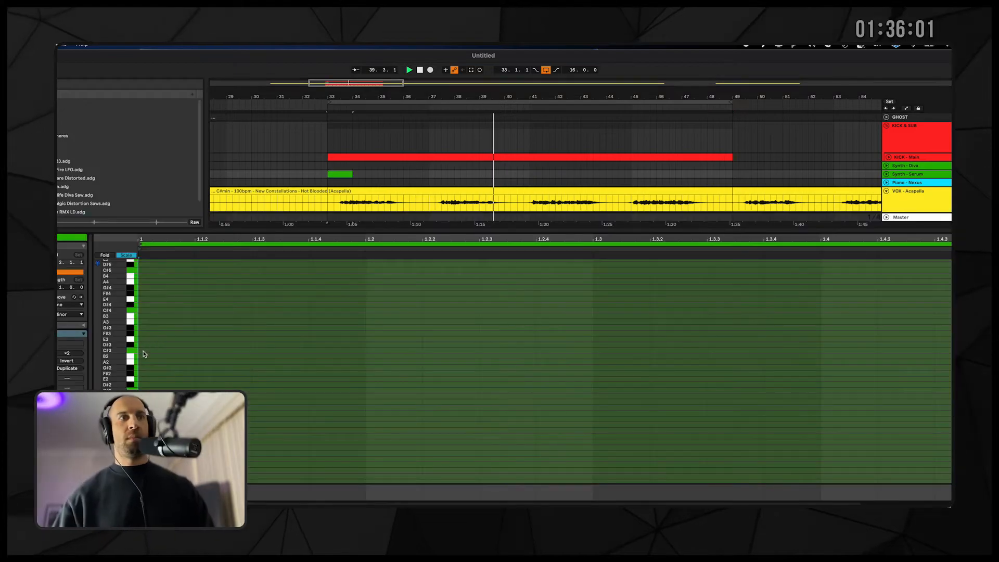
- Write two sixteenth notes on E3 at 1.1.1 and 1.1.3 in the Synth - Serum clip
{"action": "double_click", "coordinate": [144, 351]}
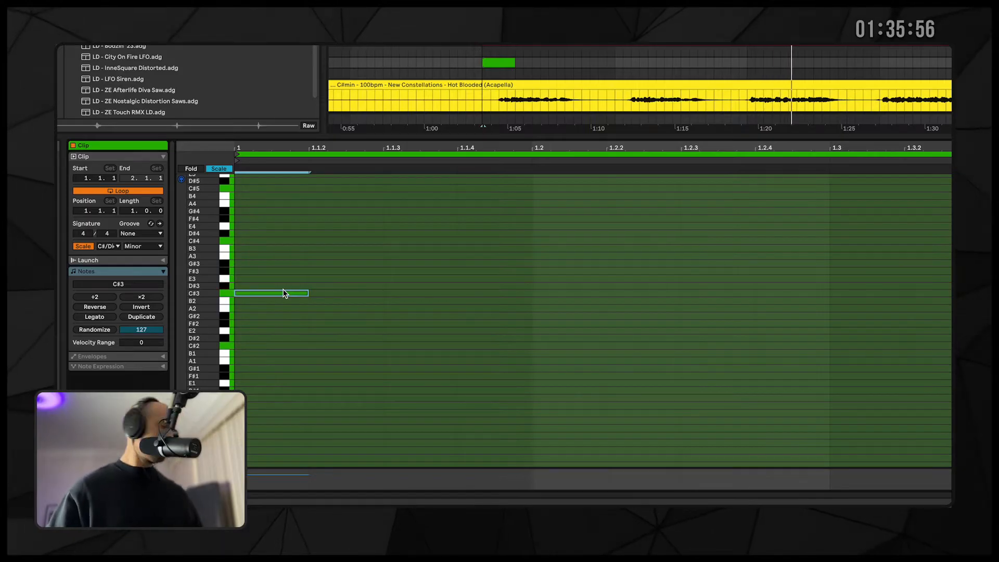
{"action": "left_click_drag", "start_coordinate": [272, 294], "coordinate": [413, 283]}
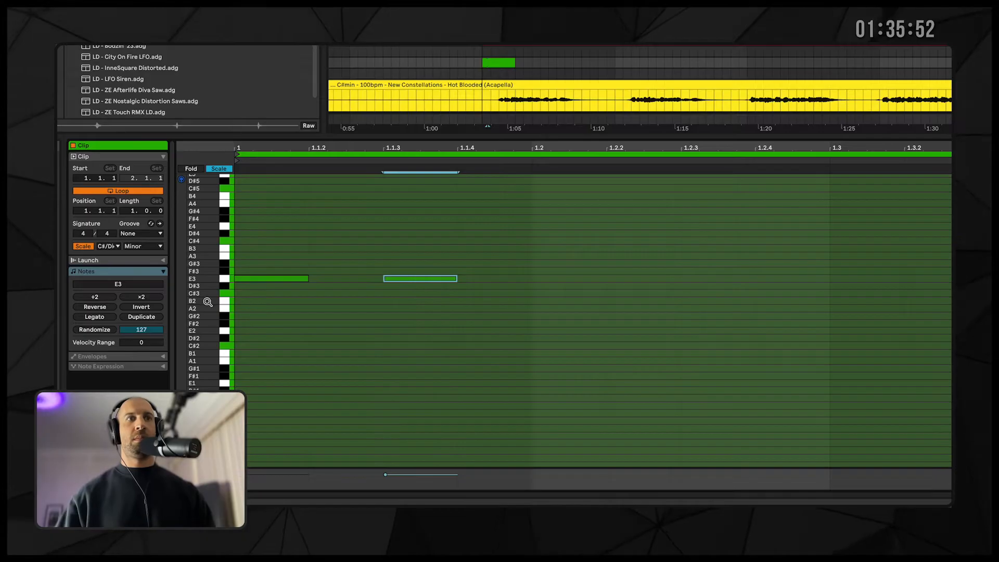
{"action": "key", "text": "space"}
{"action": "left_click_drag", "start_coordinate": [197, 277], "coordinate": [250, 281]}
{"action": "key", "text": "space"}
- Copy the note pair to G#2 on beat 2, D#3 on beat 3 and C#3 on beat 4, checking the melody during playback
{"action": "left_click_drag", "start_coordinate": [551, 318], "coordinate": [574, 350]}
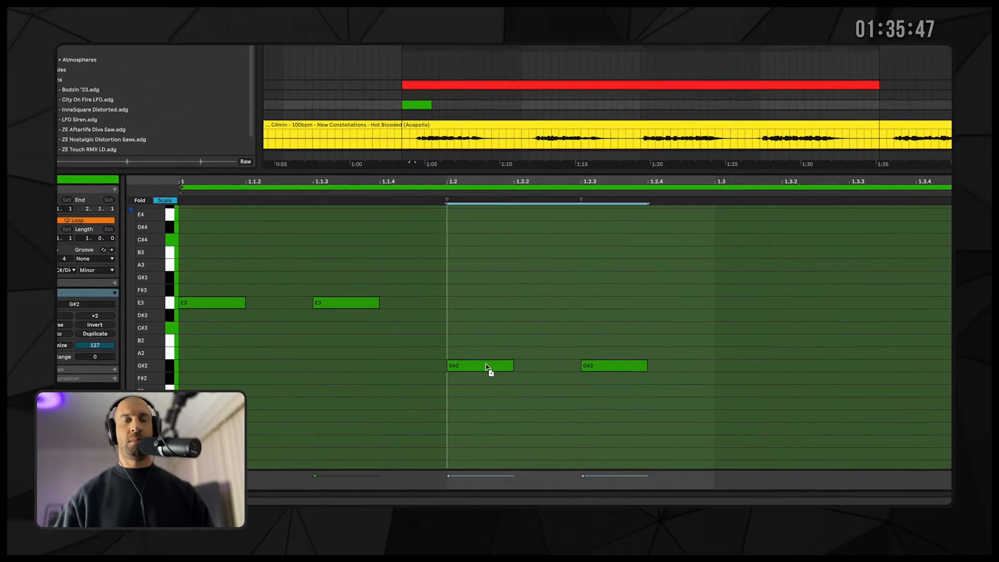
{"action": "key", "text": "space"}
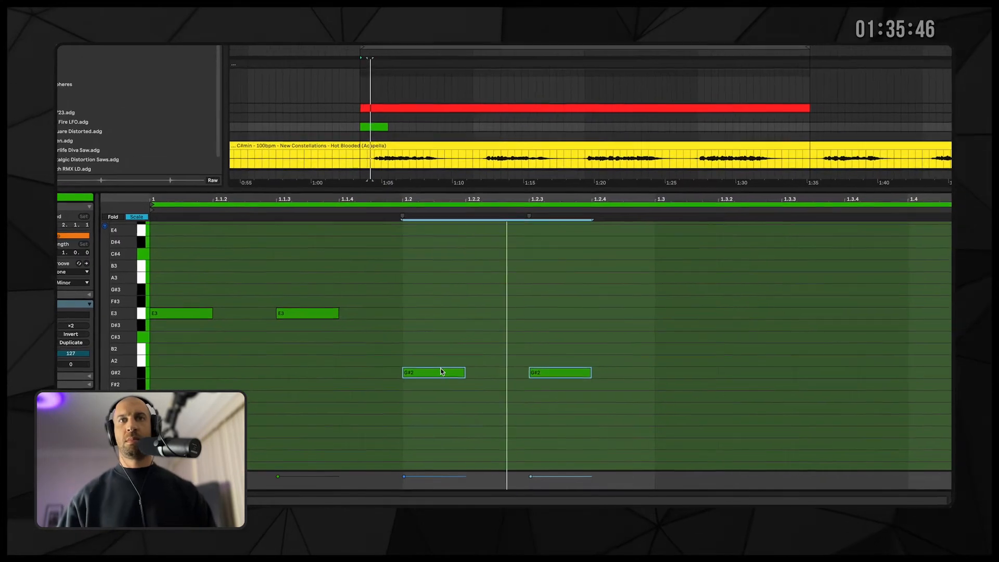
{"action": "key", "text": "space"}
{"action": "left_click_drag", "start_coordinate": [480, 367], "coordinate": [777, 321]}
{"action": "left_click_drag", "start_coordinate": [649, 337], "coordinate": [858, 353]}
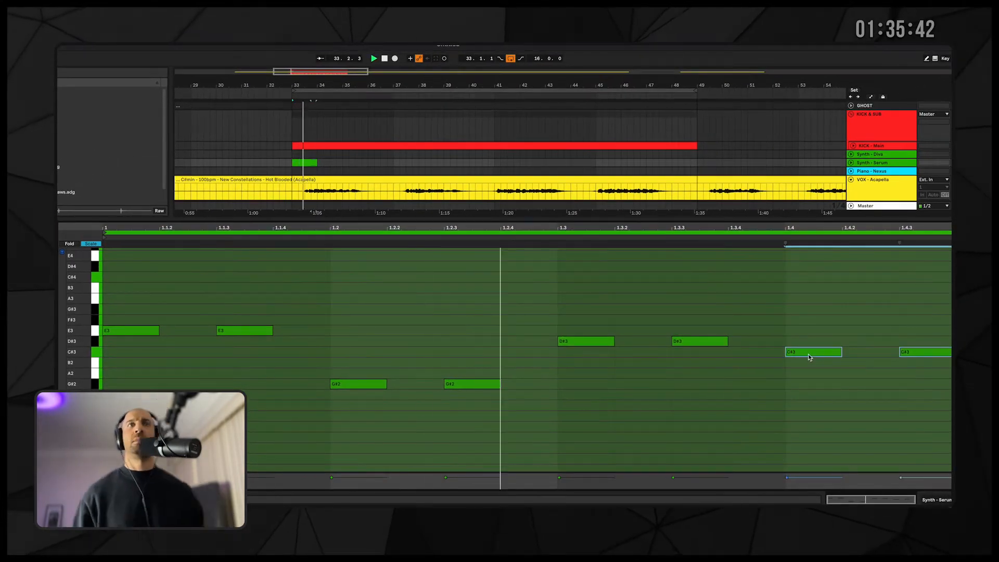
{"action": "left_click", "coordinate": [449, 304]}
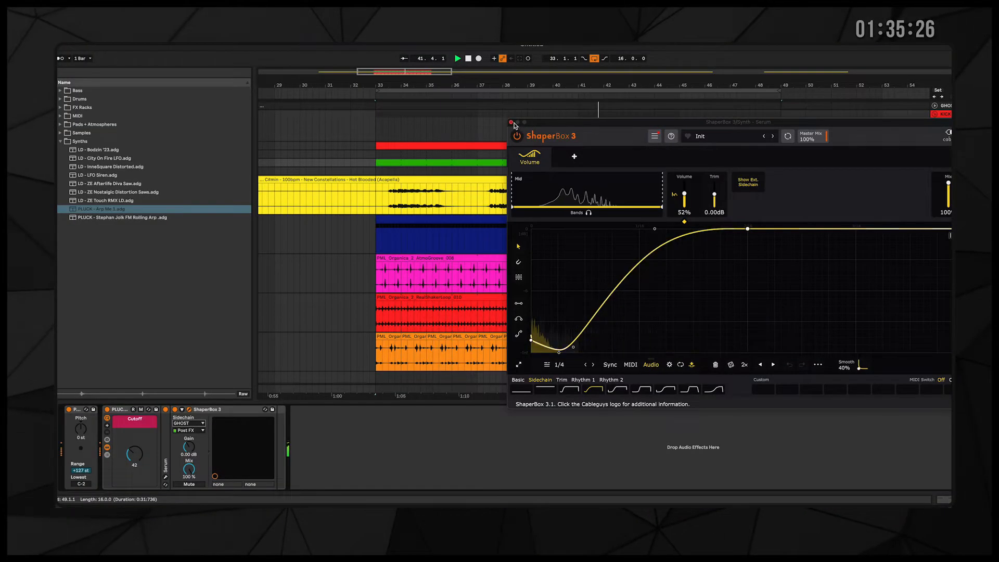
- Close ShaperBox 3, set Kickstart 2's sidechain source on the 8th Note Roller bass to GHOST, and check its ducking curve
{"action": "left_click", "coordinate": [512, 123]}
{"action": "left_click", "coordinate": [842, 235]}
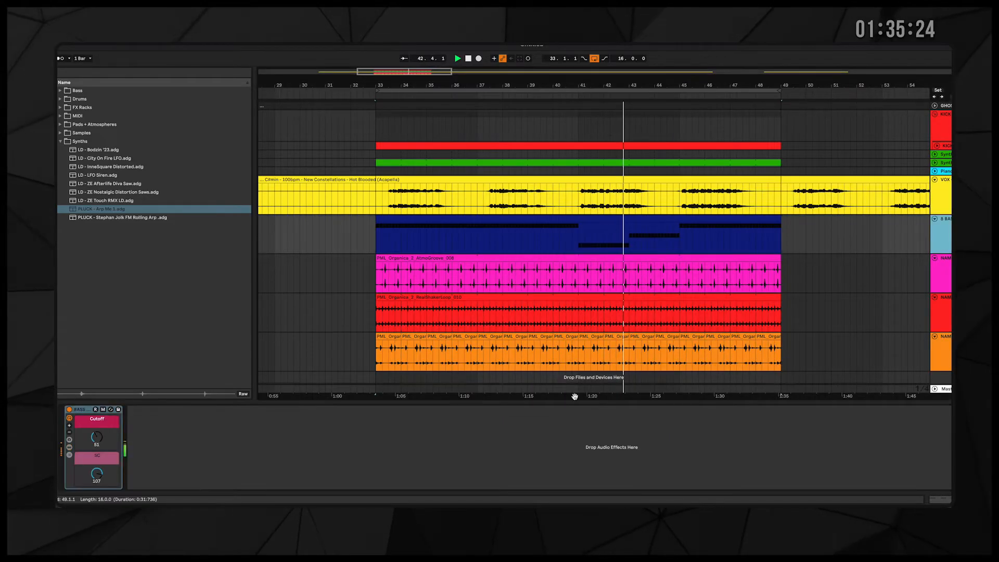
{"action": "left_click", "coordinate": [69, 447]}
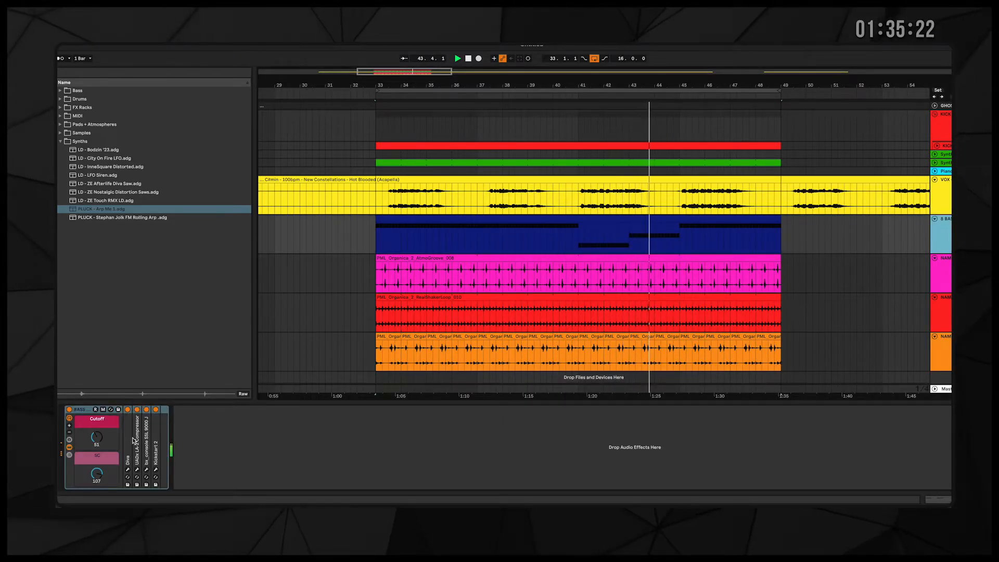
{"action": "double_click", "coordinate": [155, 438]}
{"action": "left_click", "coordinate": [171, 424]}
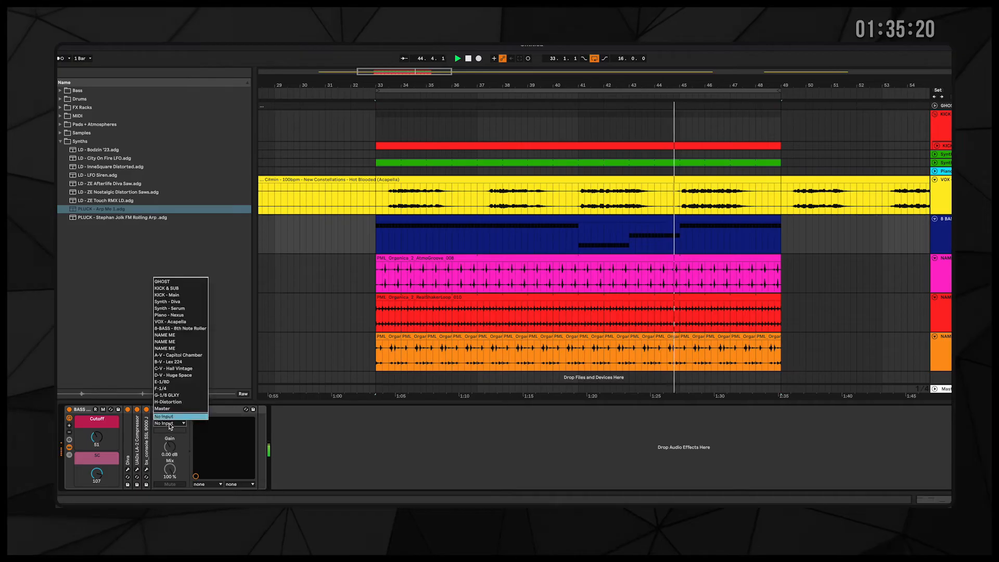
{"action": "left_click", "coordinate": [178, 281]}
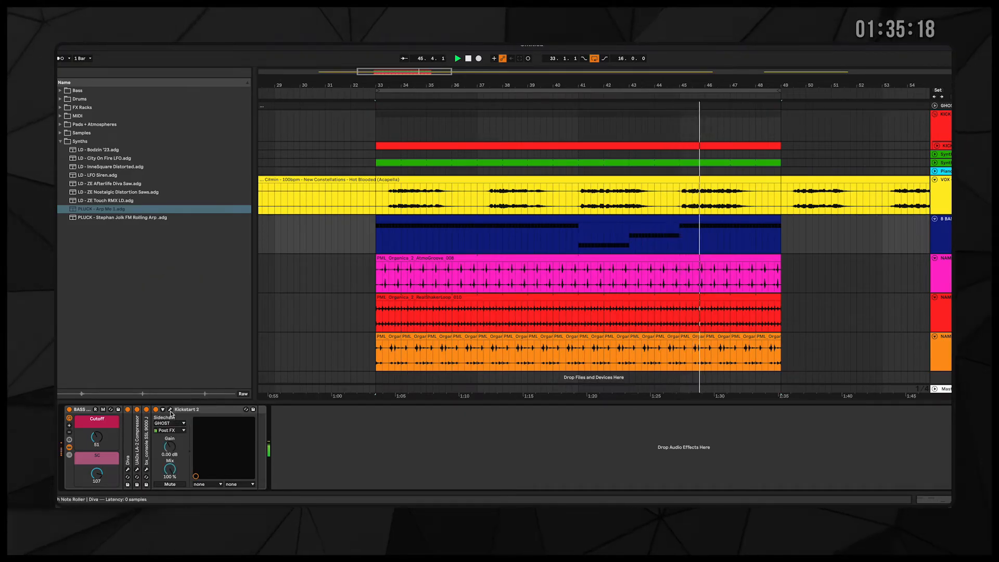
{"action": "left_click", "coordinate": [170, 410]}
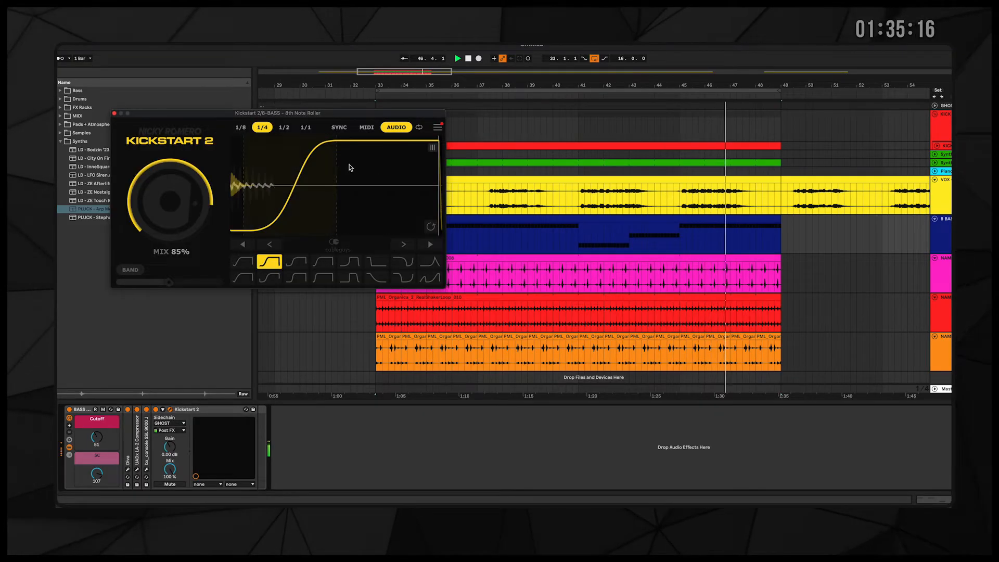
{"action": "left_click", "coordinate": [115, 113]}
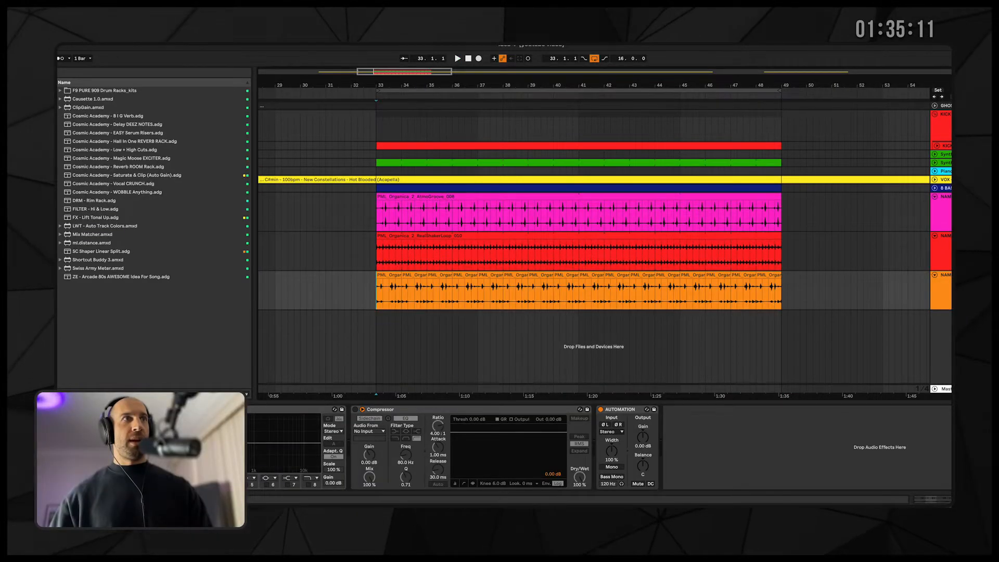
- Start playback and load the Borsta instrument from the plug-in list onto a new track below the bongo loop
{"action": "key", "text": "space"}
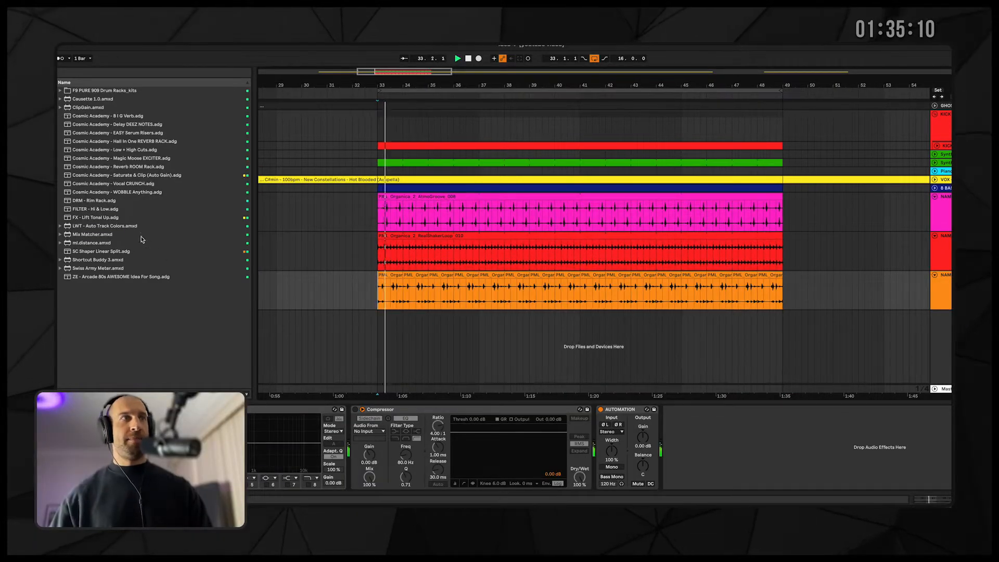
{"action": "left_click", "coordinate": [32, 124]}
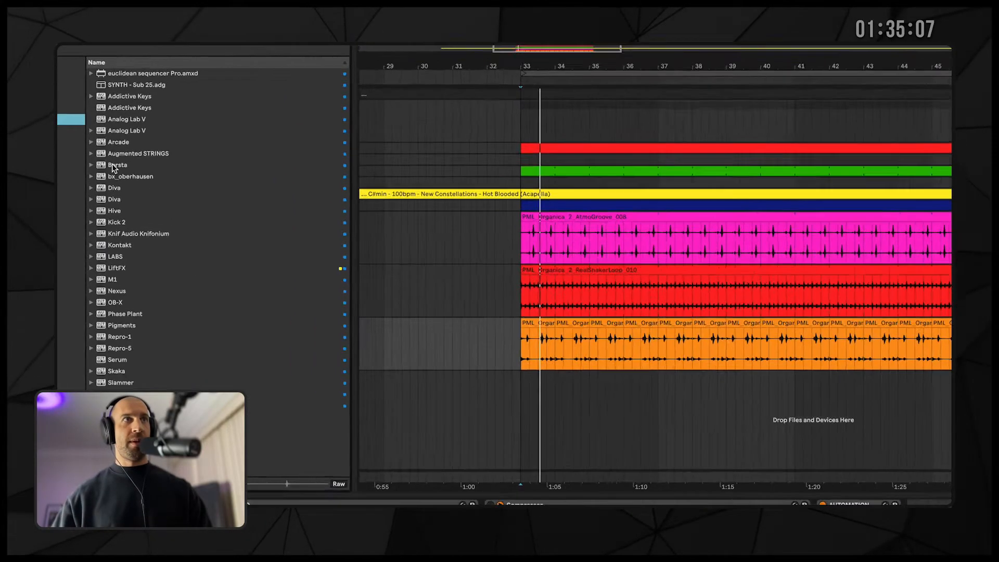
{"action": "left_click", "coordinate": [81, 158]}
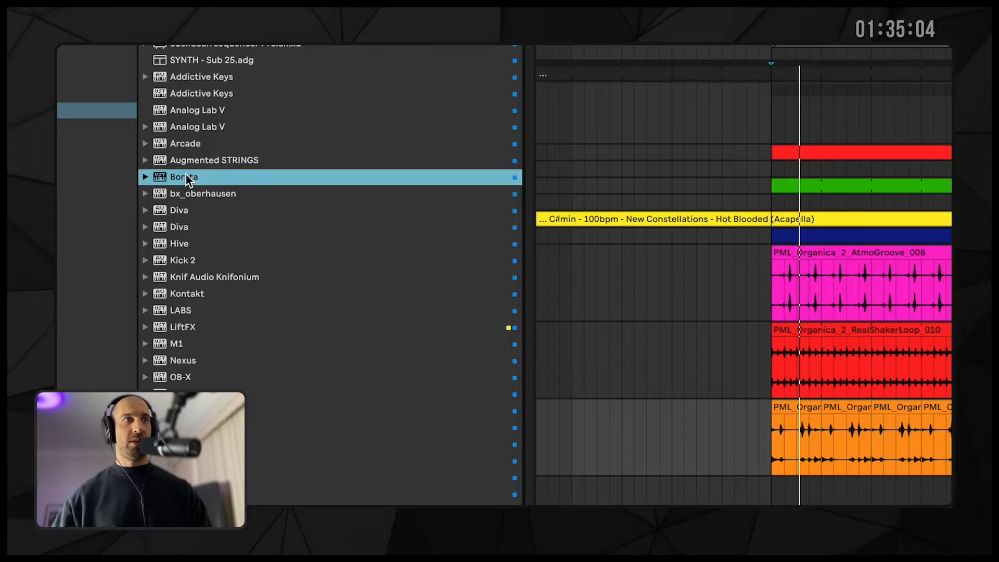
{"action": "left_click_drag", "start_coordinate": [183, 177], "coordinate": [794, 481]}
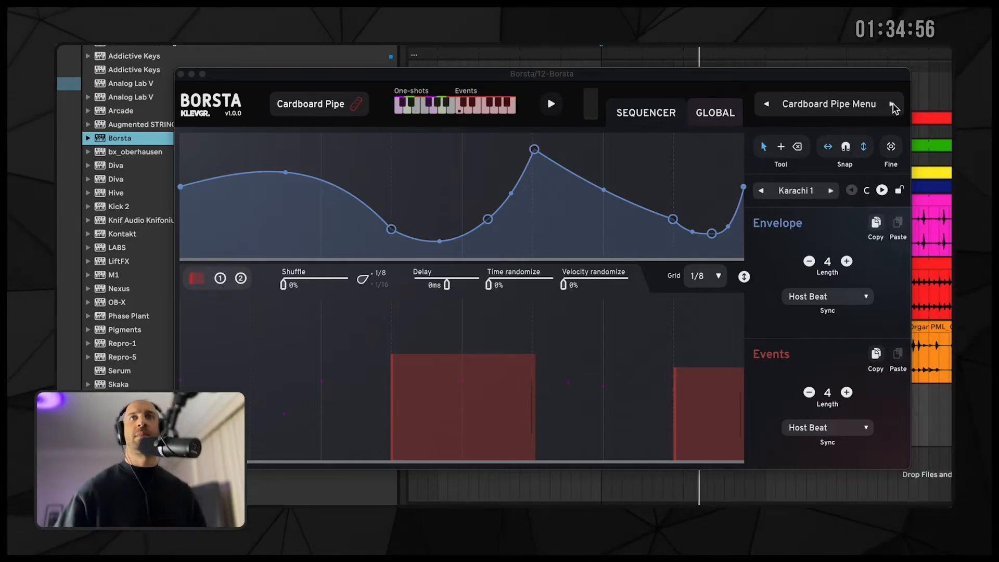
- Audition Borsta's presets, choose Iron Sticks Menu with the OnOff 16ths 1 pattern, and open its global settings
{"action": "left_click", "coordinate": [893, 106]}
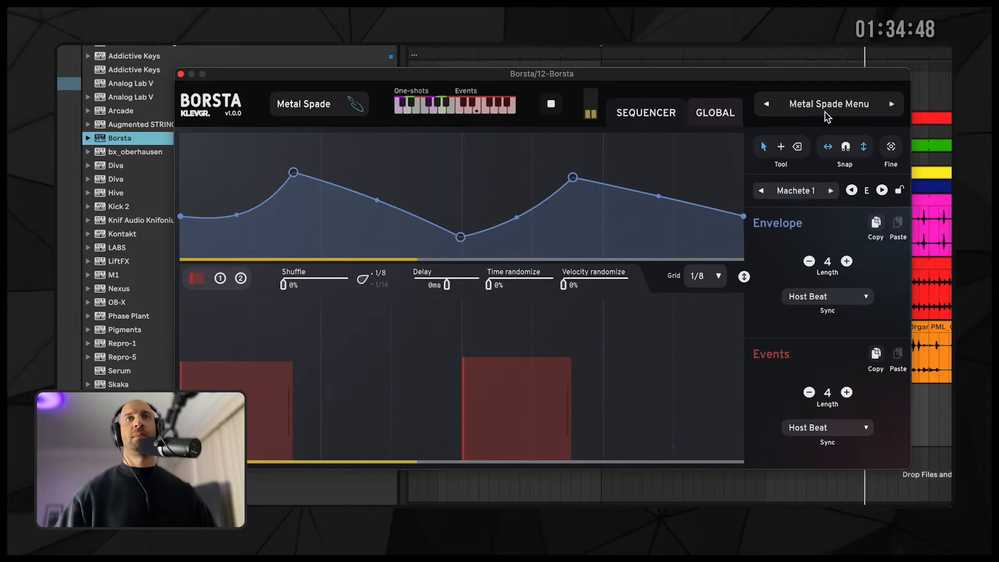
{"action": "left_click", "coordinate": [892, 105]}
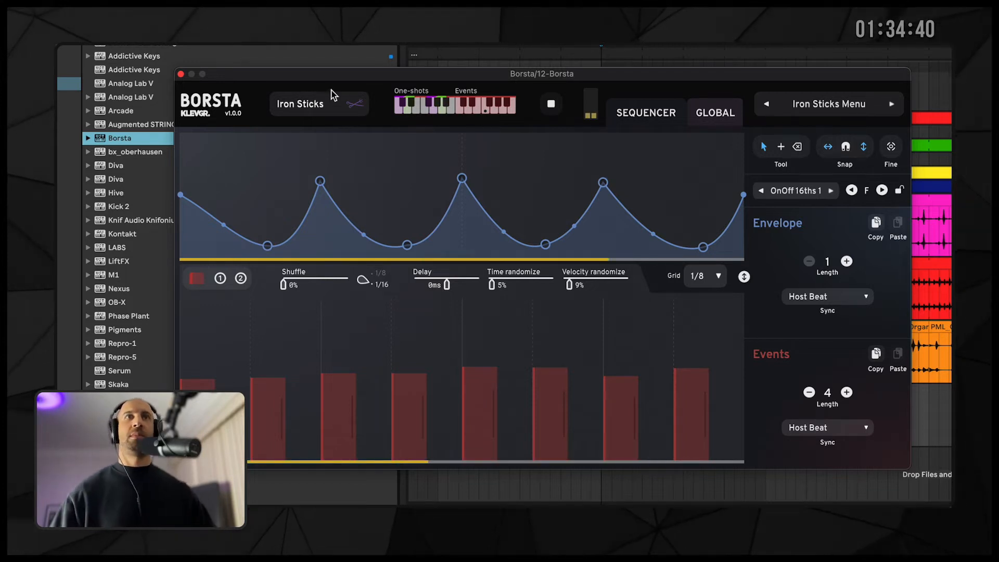
{"action": "left_click", "coordinate": [882, 191]}
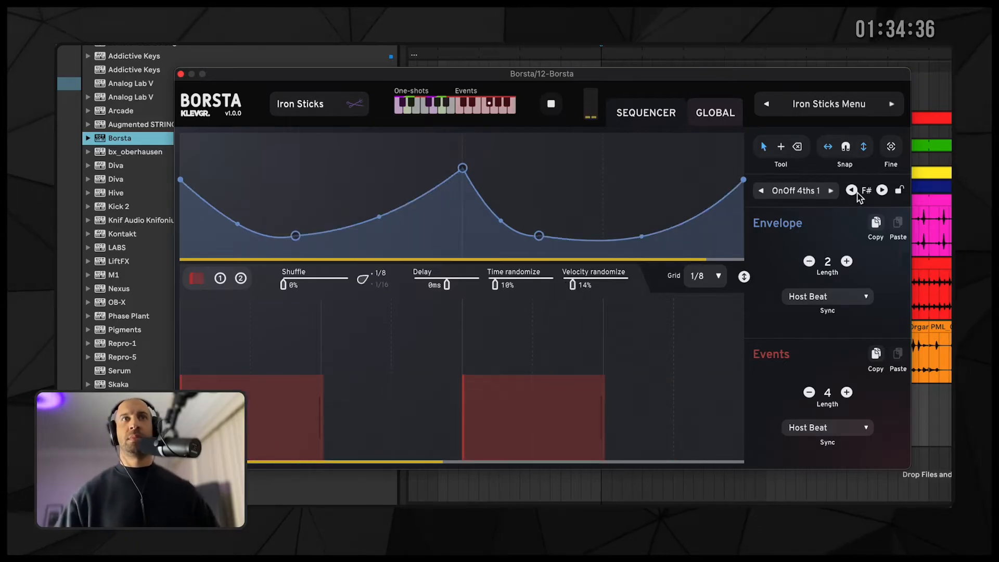
{"action": "left_click", "coordinate": [853, 192]}
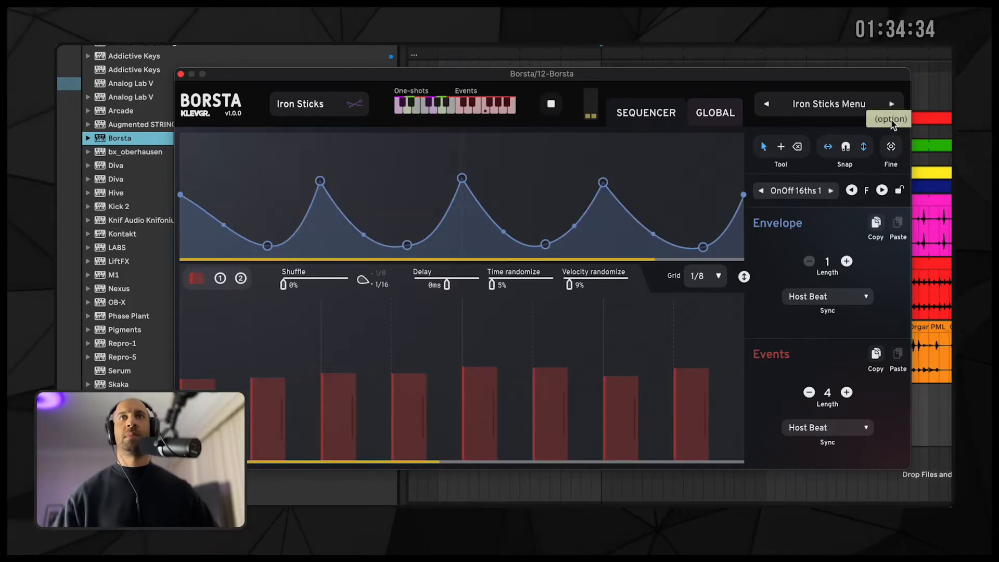
{"action": "left_click", "coordinate": [709, 125]}
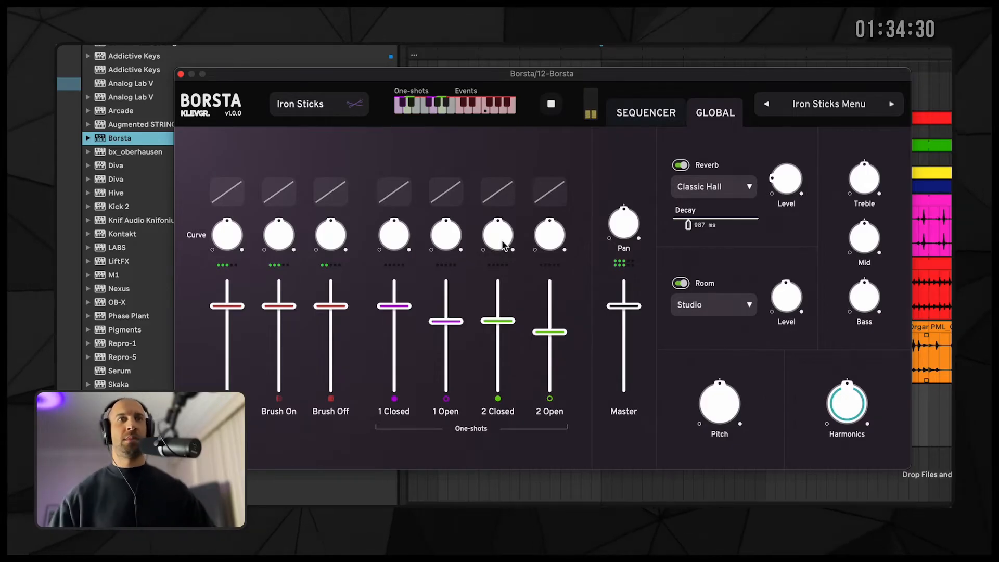
- Raise Borsta's master level slightly, then find the Overdrive audio effect and add it after Borsta
{"action": "left_click_drag", "start_coordinate": [623, 306], "coordinate": [622, 303]}
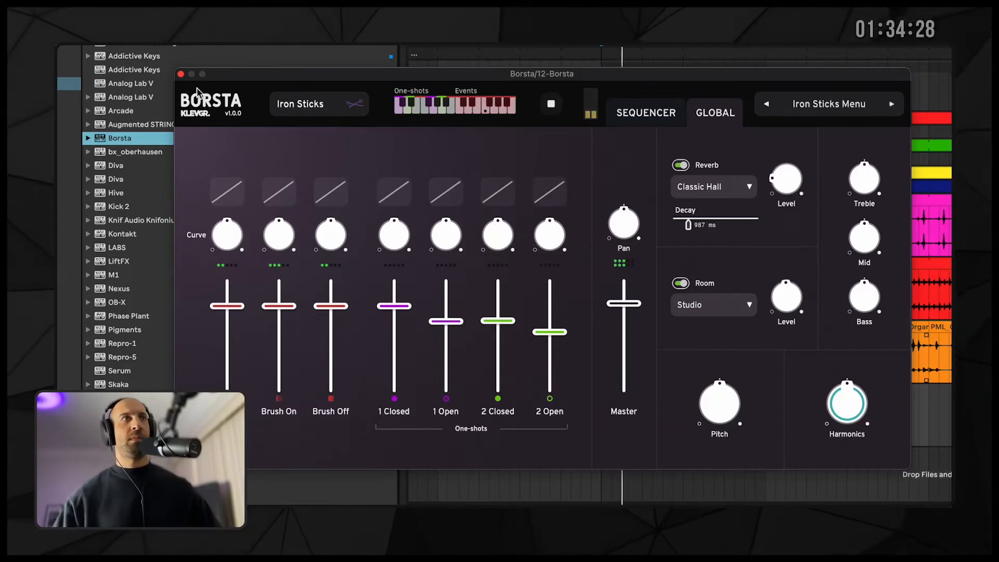
{"action": "left_click", "coordinate": [181, 74]}
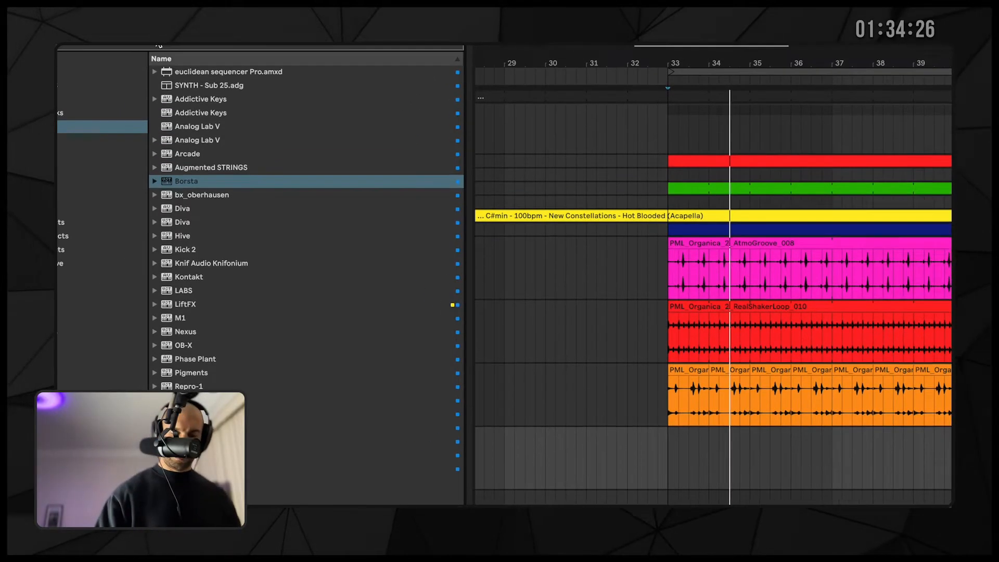
{"action": "key", "text": "ctrl+f"}
{"action": "type", "text": "over"}
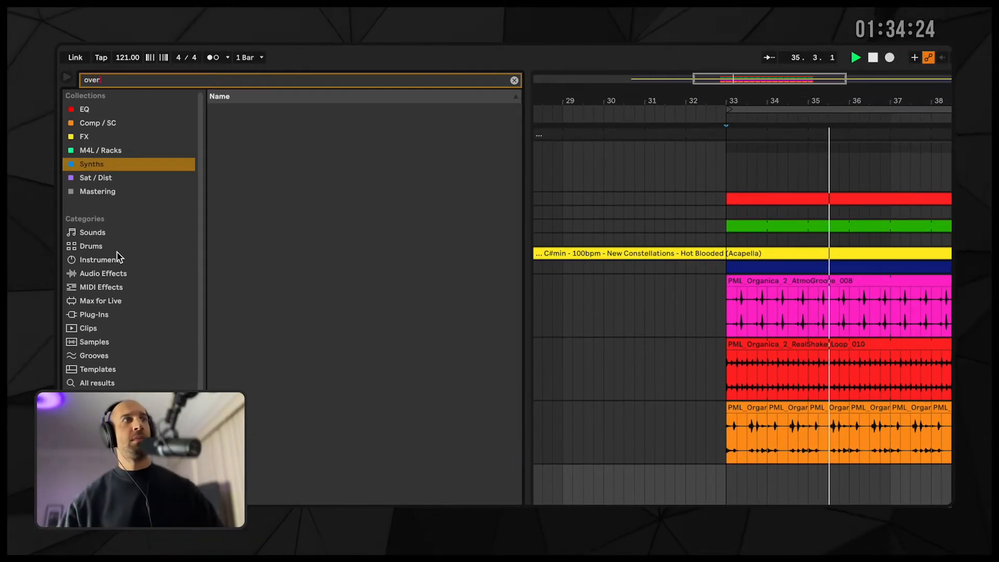
{"action": "left_click", "coordinate": [125, 274]}
{"action": "left_click", "coordinate": [243, 123]}
{"action": "left_click_drag", "start_coordinate": [243, 123], "coordinate": [560, 328]}
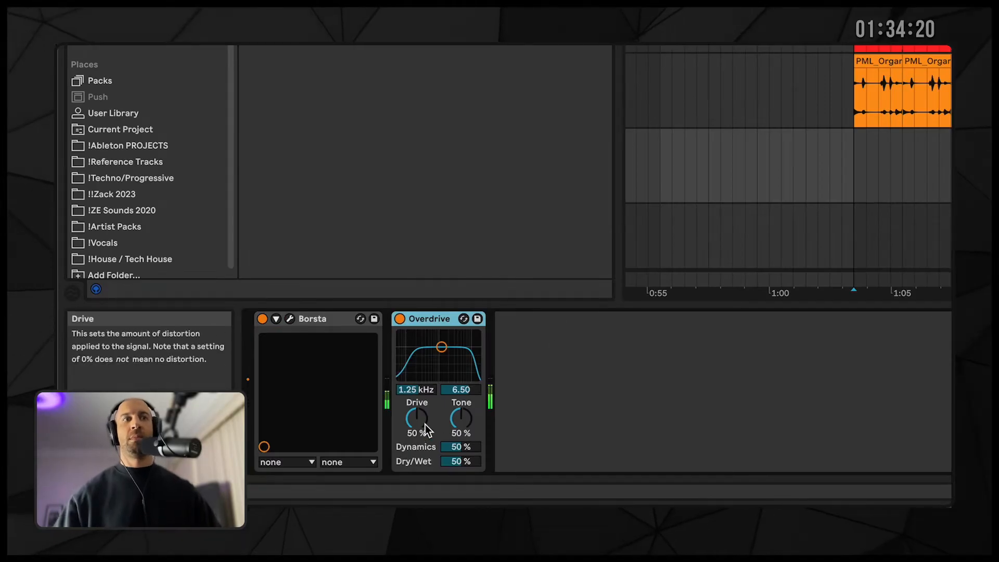
- Set Overdrive to 83 % drive, 19 % tone and 67 % dry/wet, with its band-pass filter at 1.19 kHz and width 0.50
{"action": "left_click", "coordinate": [476, 462]}
{"action": "left_click_drag", "start_coordinate": [468, 460], "coordinate": [468, 464]}
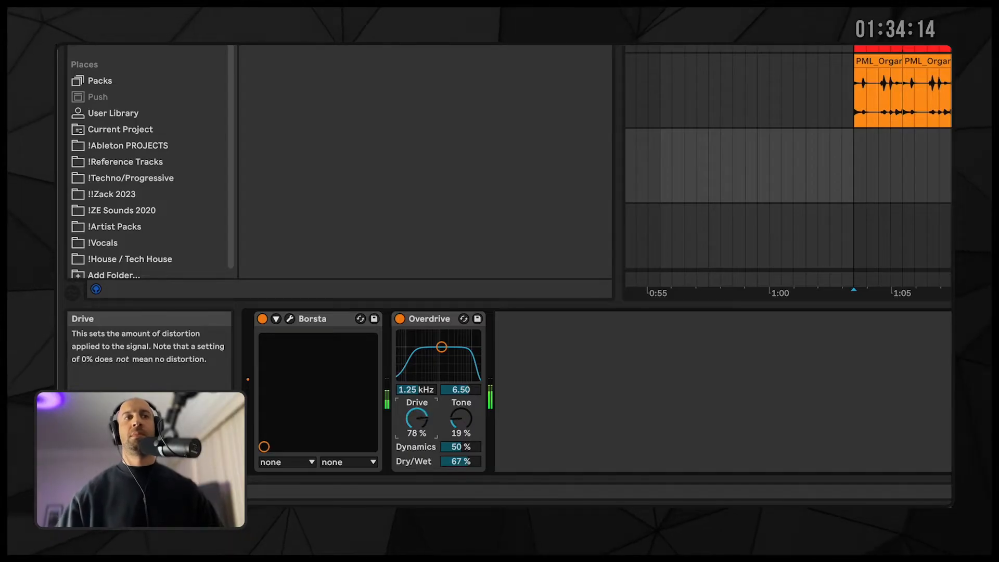
{"action": "mouse_move", "coordinate": [441, 347]}
{"action": "left_mouse_down"}
{"action": "mouse_move", "coordinate": [439, 360]}
{"action": "mouse_move", "coordinate": [452, 360]}
{"action": "left_mouse_up"}
{"action": "left_click_drag", "start_coordinate": [417, 415], "coordinate": [417, 395]}
{"action": "left_click_drag", "start_coordinate": [453, 360], "coordinate": [450, 369]}
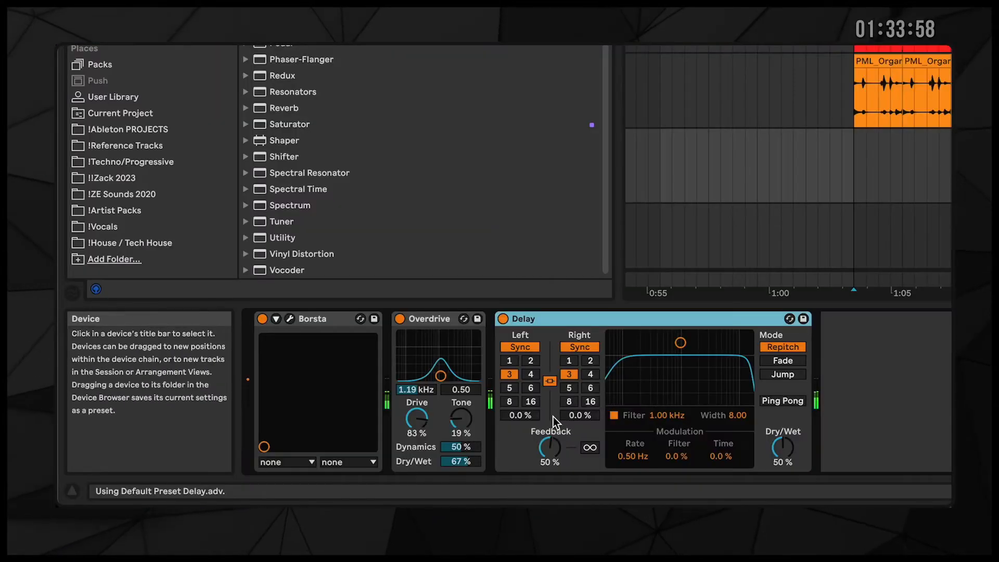
- Try the Delay with unlinked channels, right time 2, filter 2.53 kHz at width 1.28 and 28 % dry/wet, toggling Ping Pong on and off
{"action": "left_click", "coordinate": [783, 401]}
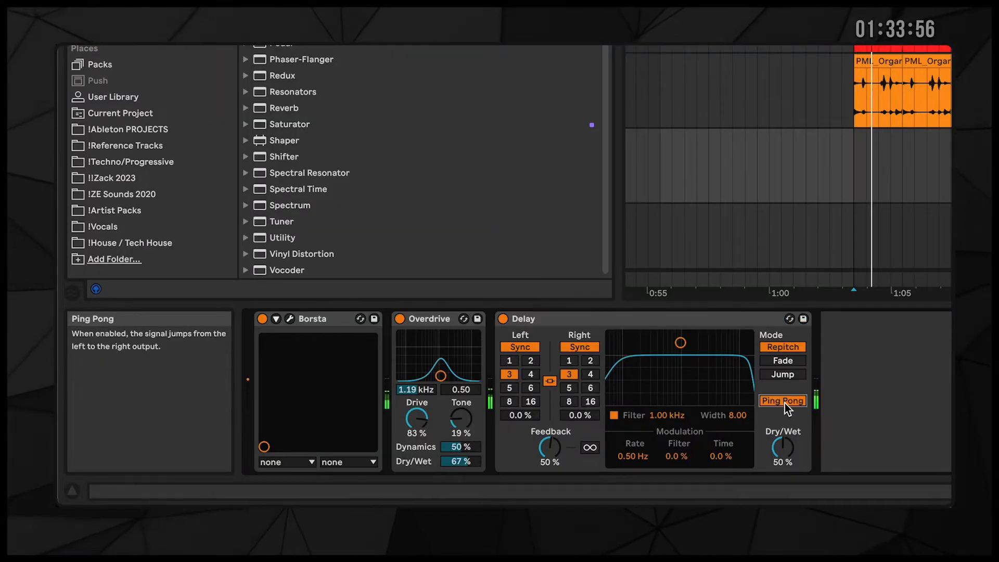
{"action": "left_click", "coordinate": [550, 381]}
{"action": "left_click", "coordinate": [590, 361]}
{"action": "left_click_drag", "start_coordinate": [777, 451], "coordinate": [778, 484]}
{"action": "left_click_drag", "start_coordinate": [683, 350], "coordinate": [699, 388]}
{"action": "left_click", "coordinate": [782, 448]}
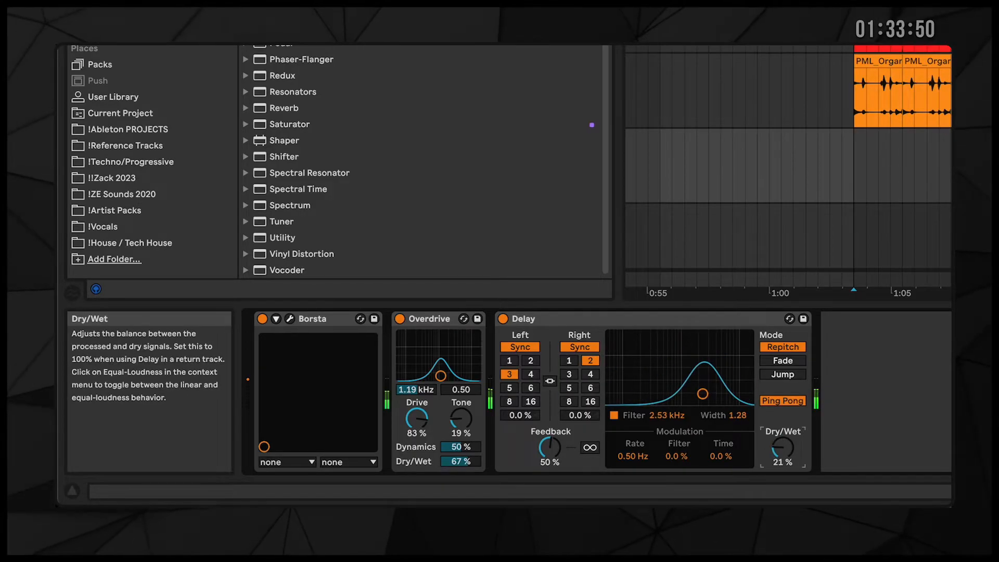
{"action": "left_click", "coordinate": [783, 401]}
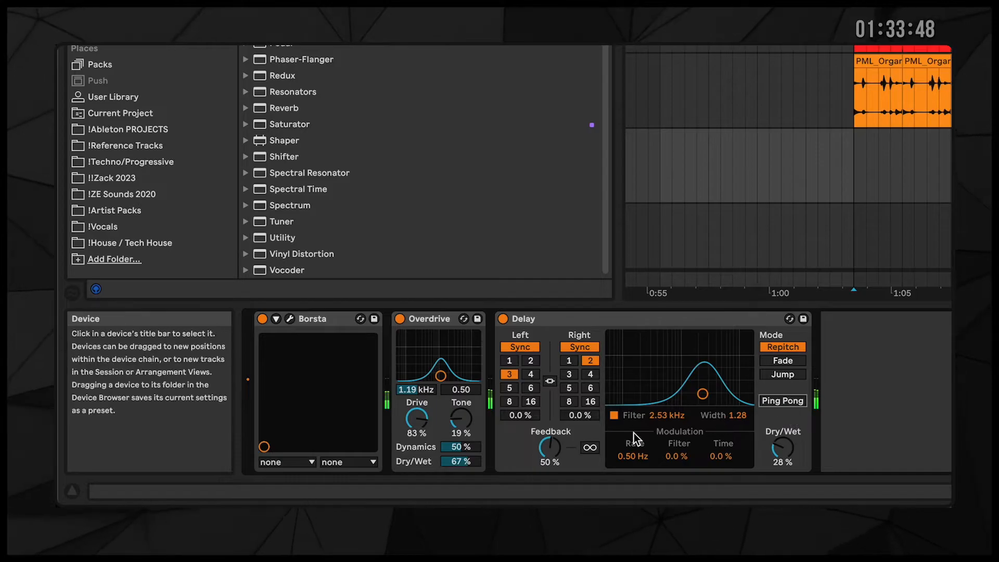
- Set the Delay's feedback to 16 %, filter to 2.19 kHz at width 0.50 and dry/wet to 33 %, then bypass the device
{"action": "left_click_drag", "start_coordinate": [550, 448], "coordinate": [550, 449]}
{"action": "left_click_drag", "start_coordinate": [698, 391], "coordinate": [699, 396]}
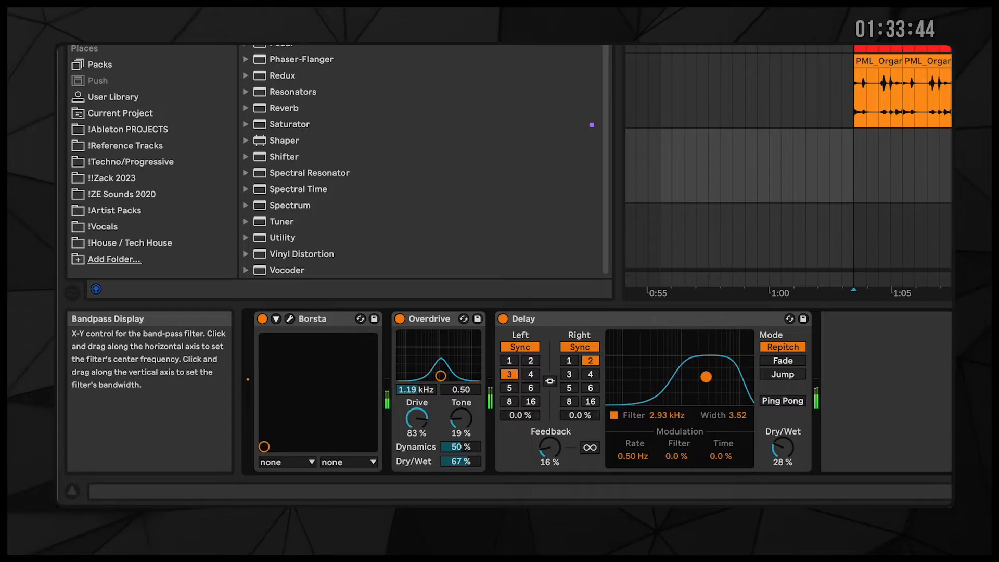
{"action": "left_click_drag", "start_coordinate": [782, 447], "coordinate": [782, 436]}
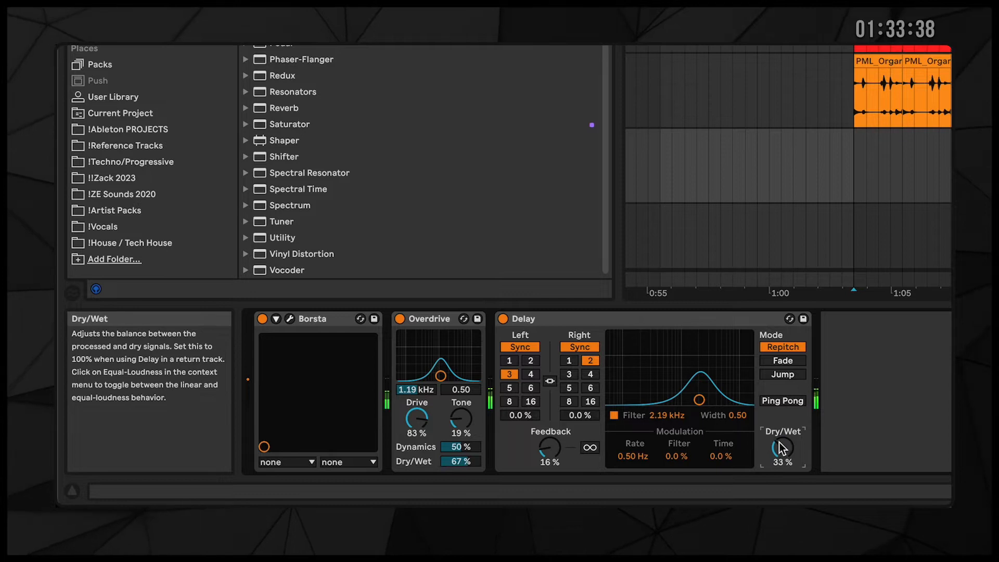
{"action": "right_click", "coordinate": [781, 448]}
{"action": "key", "text": "Escape"}
{"action": "left_click", "coordinate": [502, 319]}
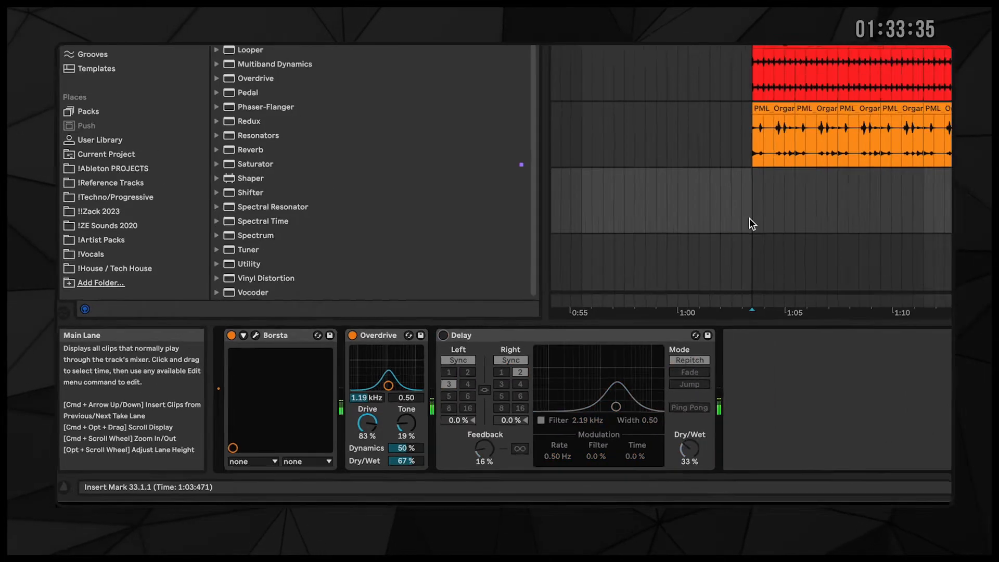
- Create an empty four-bar MIDI clip on the Borsta track from bar 33 to bar 37
{"action": "left_click_drag", "start_coordinate": [749, 217], "coordinate": [998, 211]}
{"action": "left_click_drag", "start_coordinate": [778, 335], "coordinate": [379, 336]}
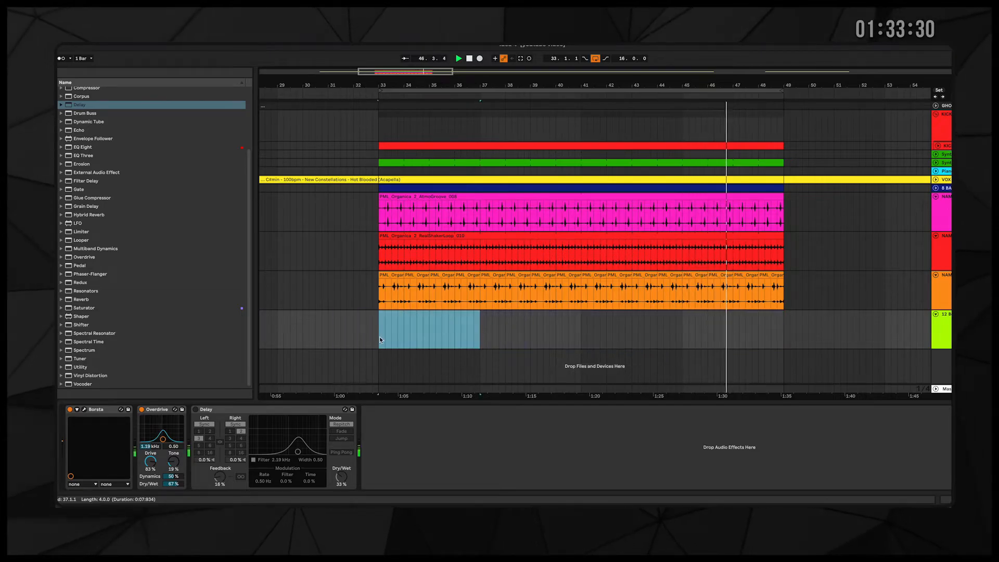
{"action": "key", "text": "ctrl+shift+m"}
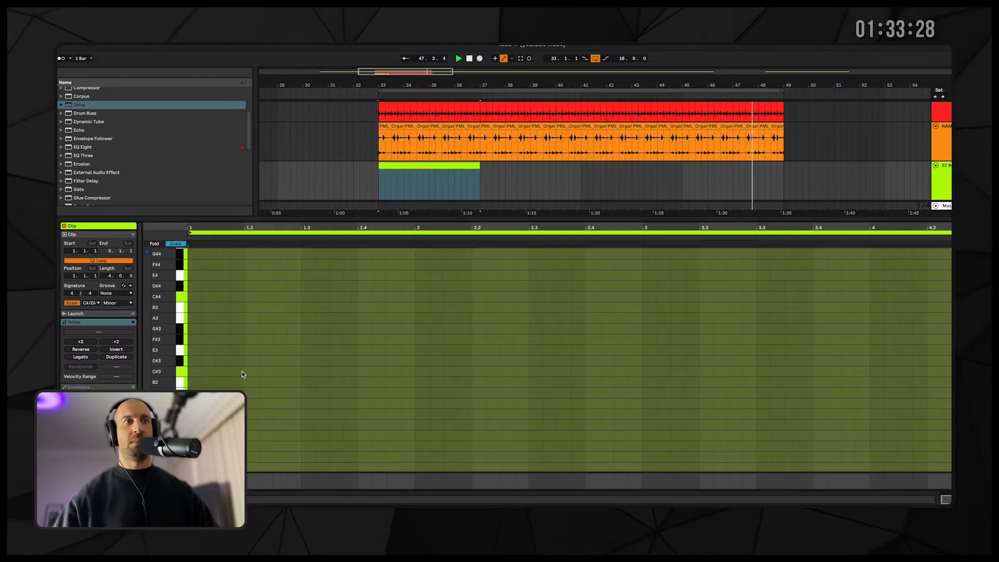
- Show all notes instead of only the scale, add an F4 note at the clip's start and extend it with Legato
{"action": "left_click", "coordinate": [179, 244]}
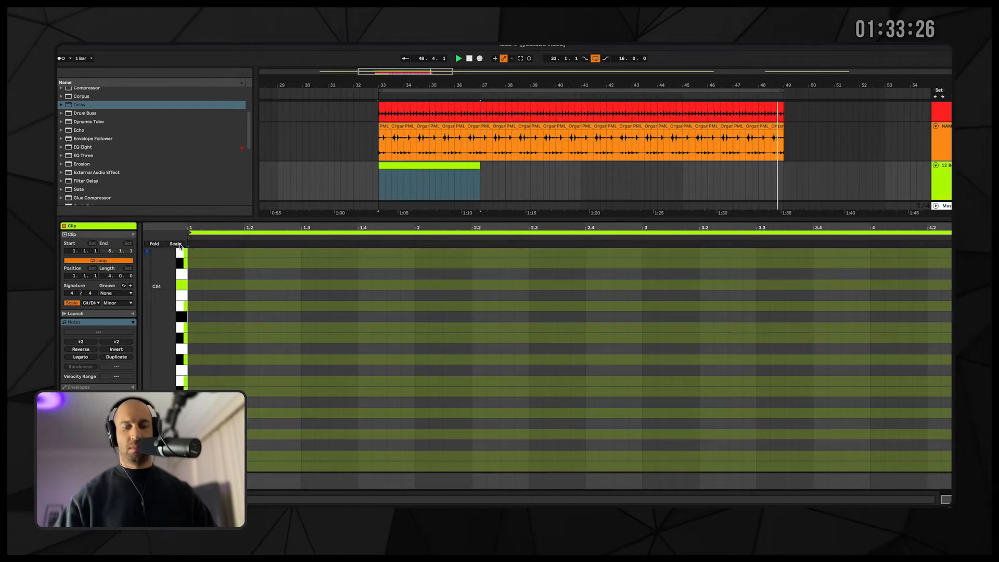
{"action": "scroll", "coordinate": [244, 387], "scroll_direction": "up", "scroll_amount": 4}
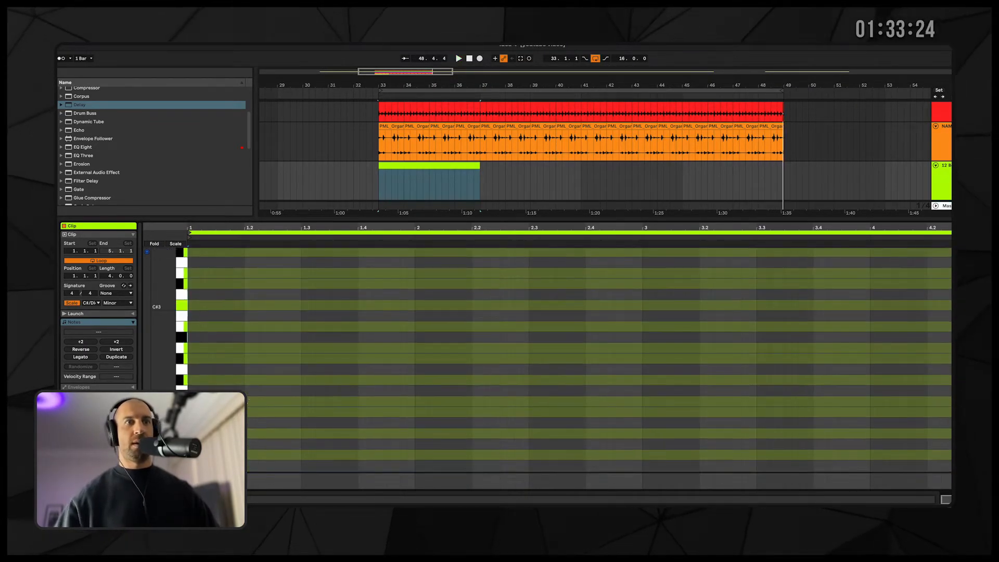
{"action": "left_click_drag", "start_coordinate": [149, 358], "coordinate": [127, 358]}
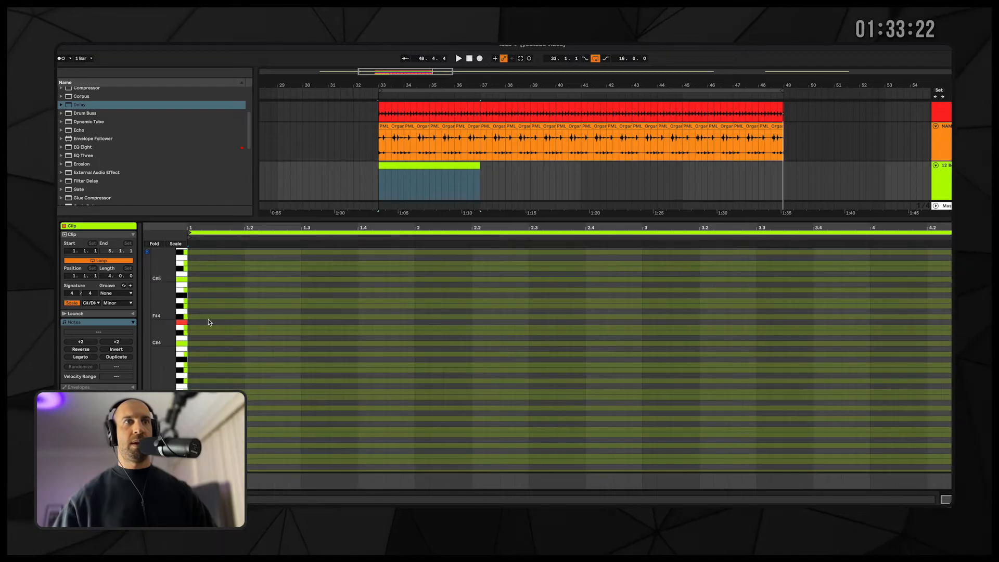
{"action": "double_click", "coordinate": [194, 323]}
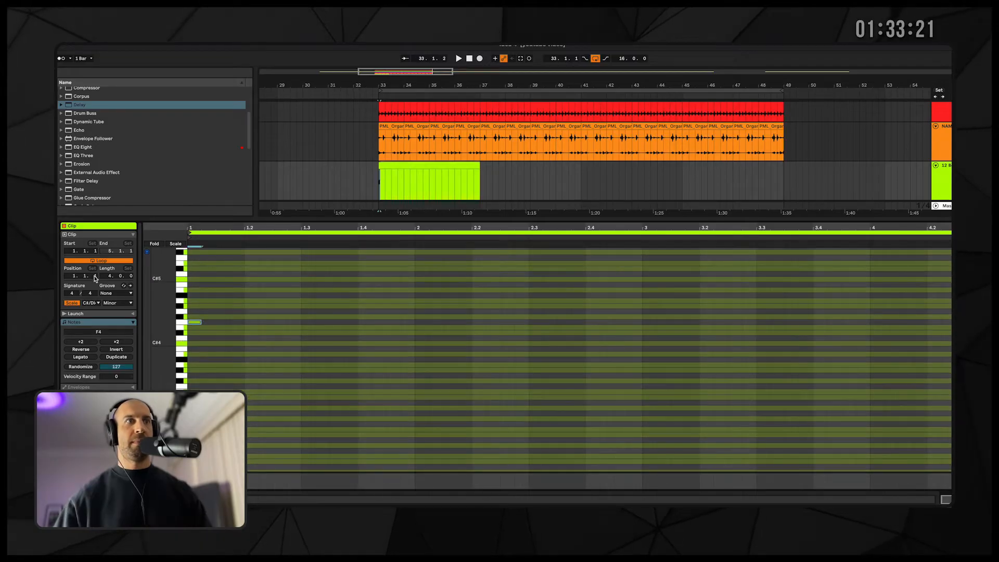
{"action": "left_click", "coordinate": [87, 358]}
{"action": "key", "text": "shift+Tab"}
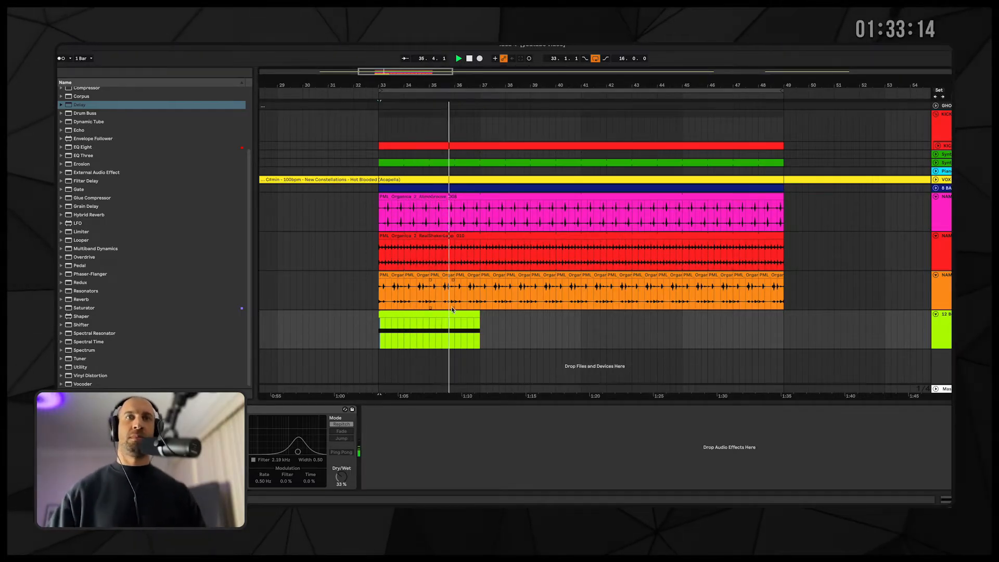
- Freeze the Borsta track and flatten it to audio
{"action": "left_click", "coordinate": [472, 316]}
{"action": "right_click", "coordinate": [466, 312]}
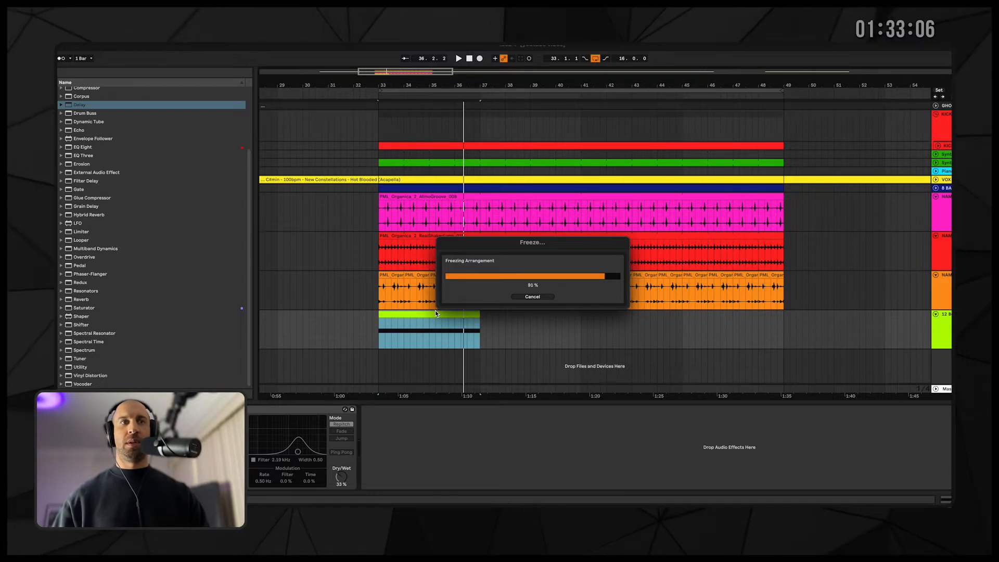
{"action": "right_click", "coordinate": [413, 315]}
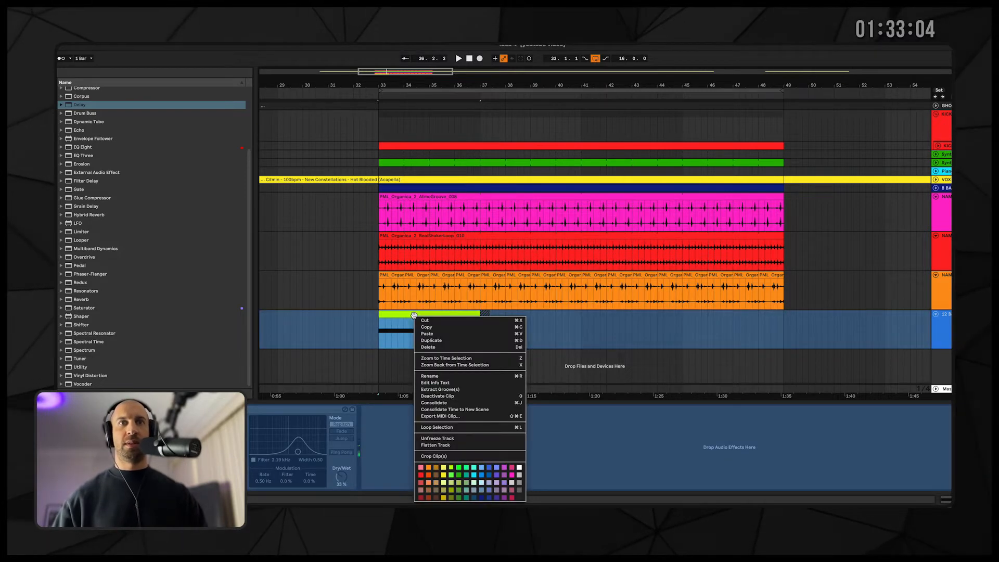
{"action": "left_click", "coordinate": [444, 444]}
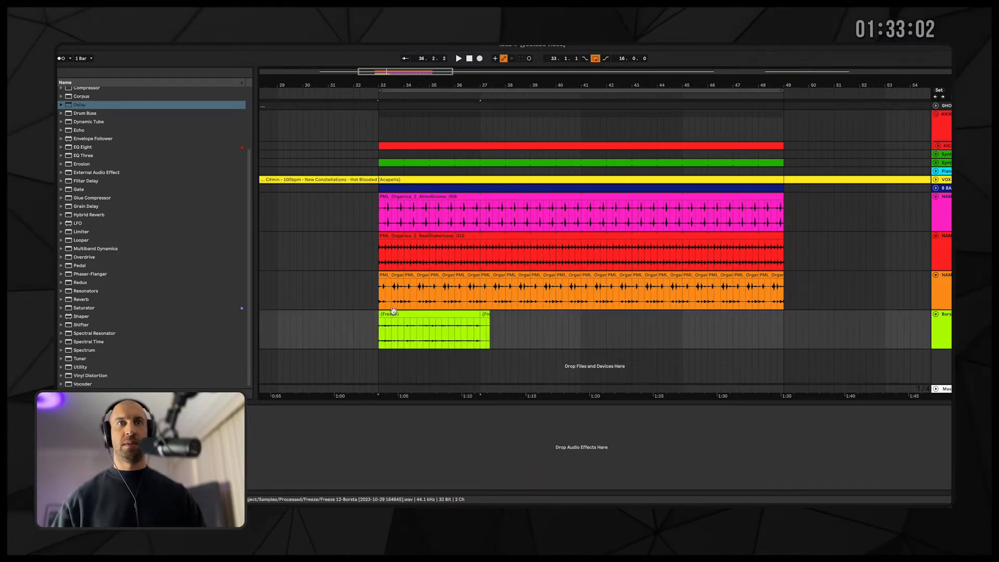
- Change the transient loop mode of the flattened Borsta clip's Beats warping and lower its transient envelope while it plays
{"action": "double_click", "coordinate": [396, 313]}
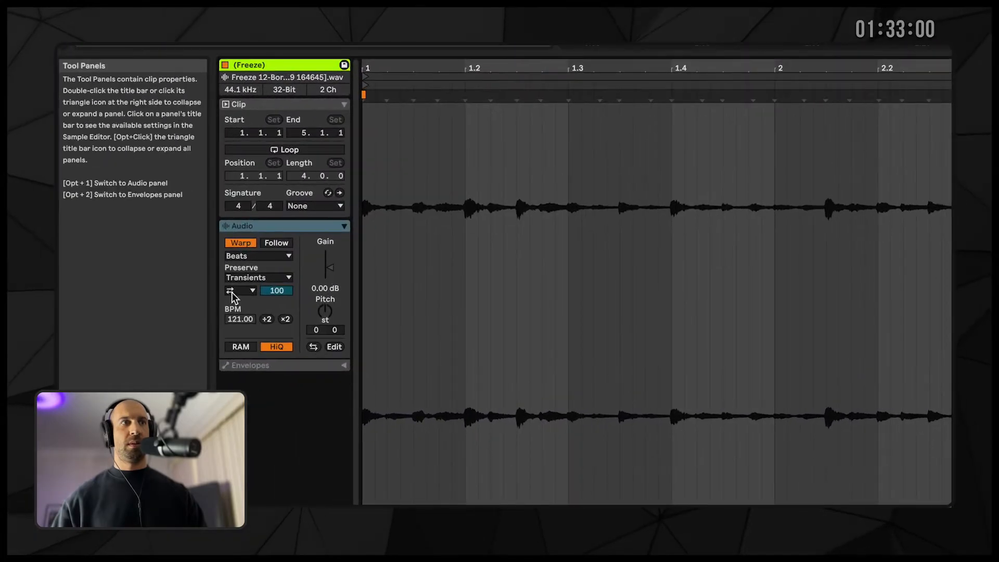
{"action": "left_click", "coordinate": [232, 292]}
{"action": "left_click", "coordinate": [238, 302]}
{"action": "key", "text": "space"}
{"action": "left_click_drag", "start_coordinate": [277, 291], "coordinate": [277, 333]}
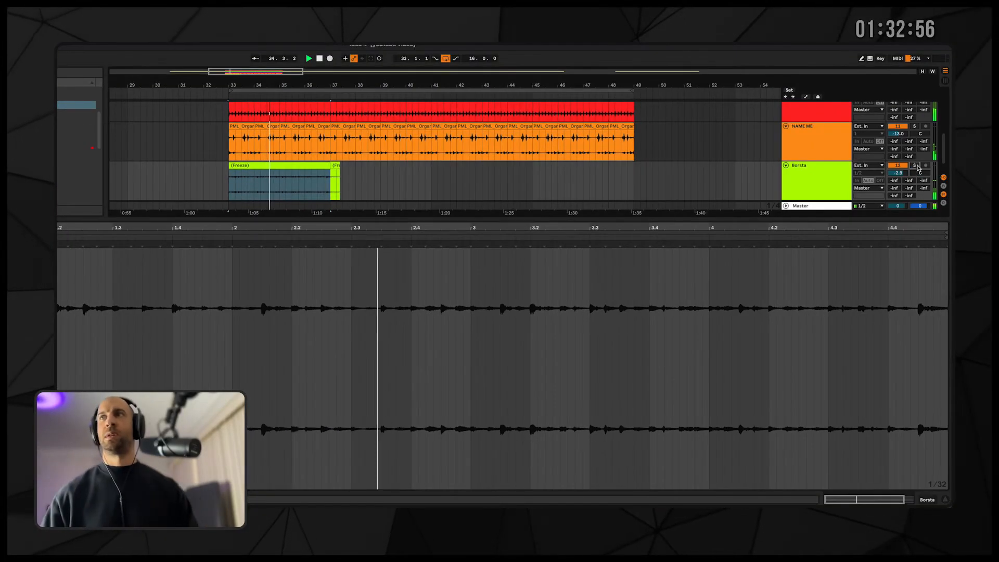
- Solo the Borsta track and reset its volume to 0 dB
{"action": "left_click", "coordinate": [916, 166]}
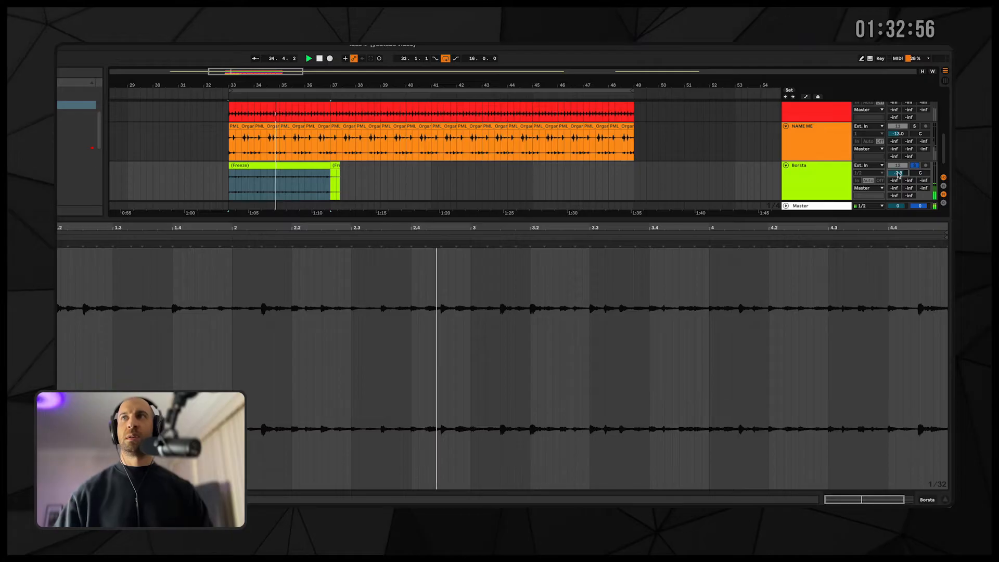
{"action": "double_click", "coordinate": [898, 173]}
{"action": "key", "text": "shift+Tab"}
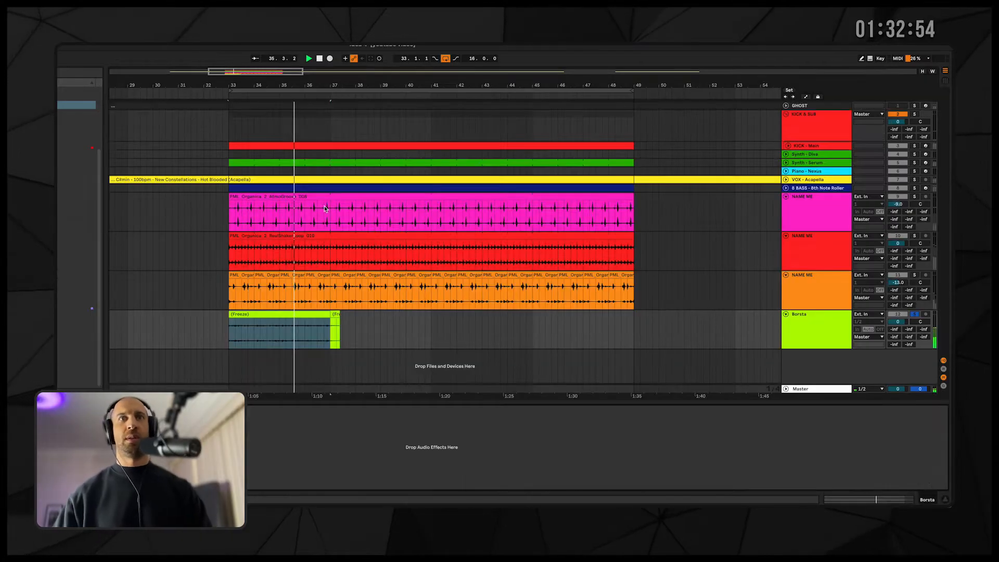
- Delete the leftover tail clip on the Borsta track, duplicate the four-bar clip three times up to bar 49, and unsolo the track
{"action": "left_click", "coordinate": [337, 315]}
{"action": "key", "text": "Delete"}
{"action": "left_click", "coordinate": [316, 315]}
{"action": "key", "text": "super+d"}
{"action": "key", "text": "super+d"}
{"action": "key", "text": "super+d"}
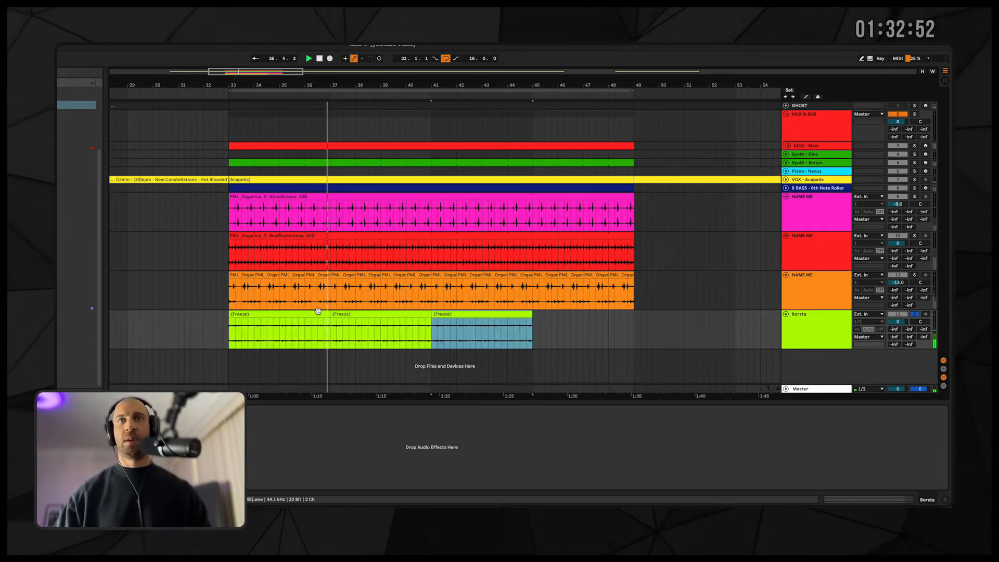
{"action": "left_click", "coordinate": [918, 315]}
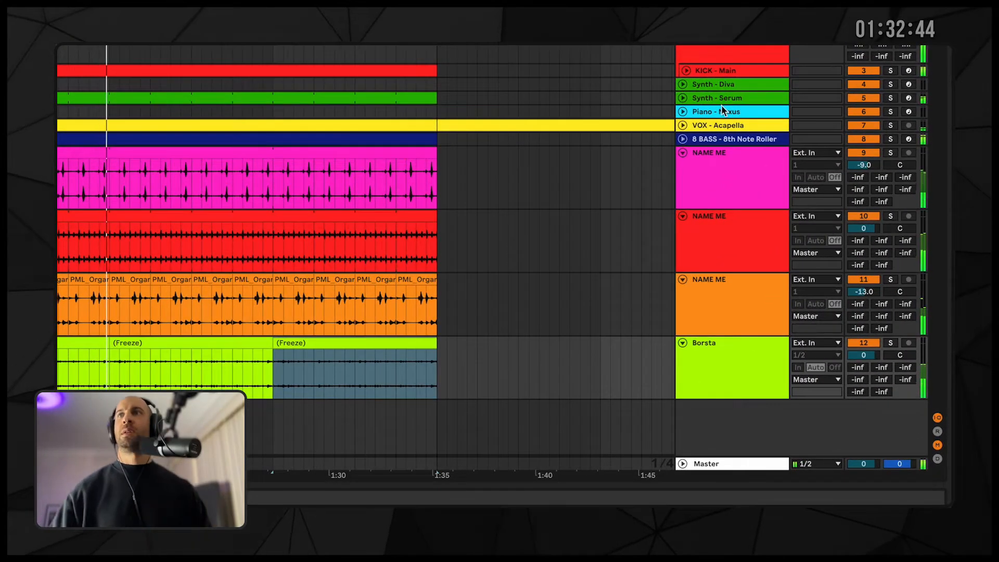
- Unfold the Synth - Serum track, set its third send to -12.5 dB, and delete the unused Piano - Nexus track
{"action": "left_click", "coordinate": [683, 97]}
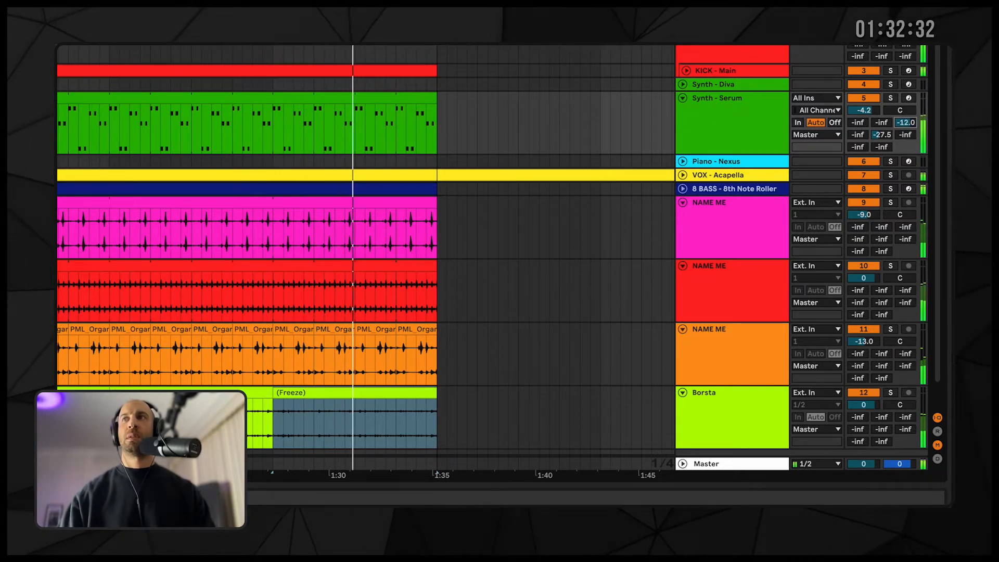
{"action": "left_click", "coordinate": [709, 166]}
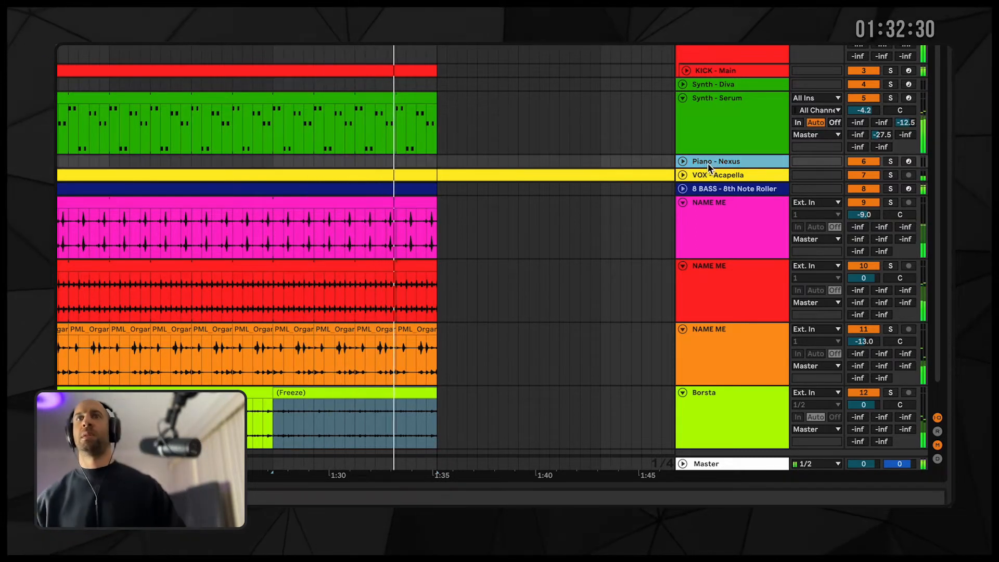
{"action": "key", "text": "Delete"}
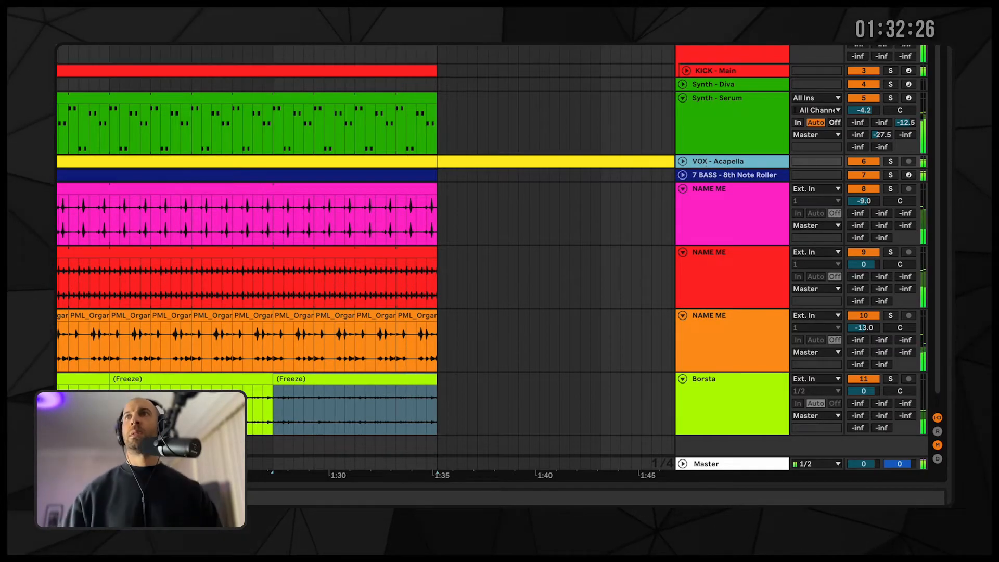
{"action": "key", "text": "Delete"}
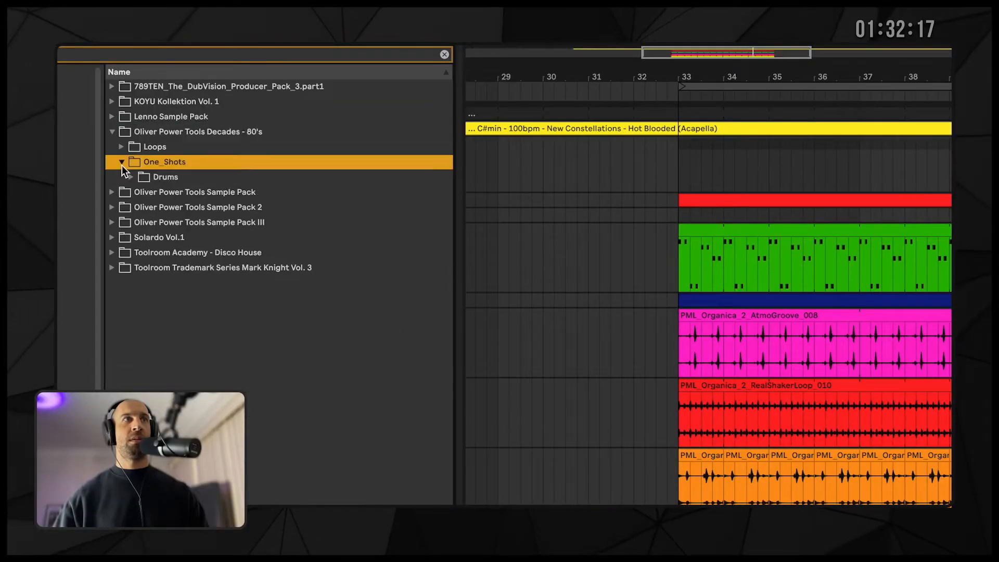
- Audition the analog linn rim and hollow rim one-shots in the Oliver Power Tools Decades - 80's percussion folder
{"action": "key", "text": "Down"}
{"action": "key", "text": "Right"}
{"action": "key", "text": "Down"}
{"action": "key", "text": "Right"}
{"action": "key", "text": "Down"}
{"action": "key", "text": "Down"}
{"action": "key", "text": "Down"}
{"action": "key", "text": "Down"}
{"action": "left_click", "coordinate": [273, 207]}
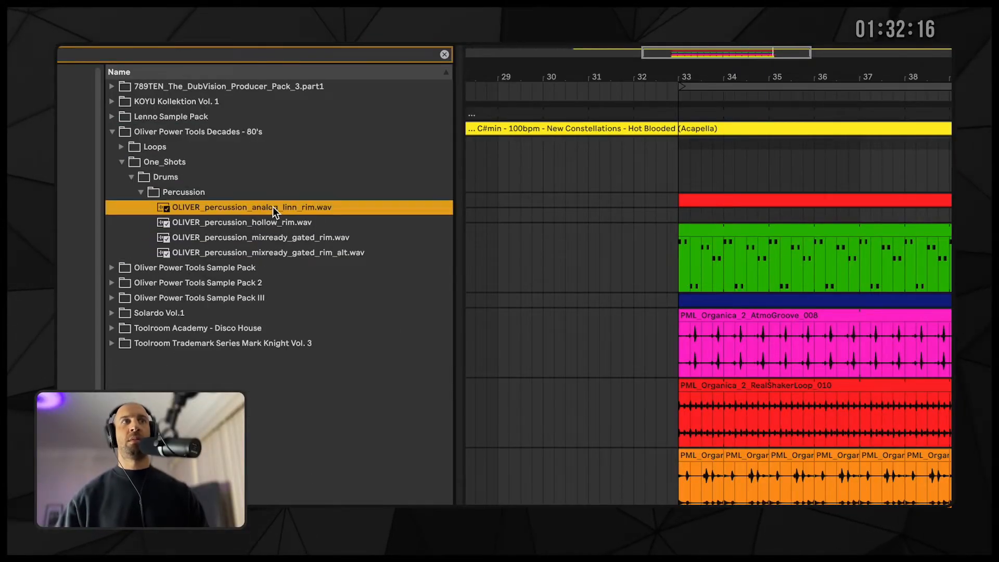
{"action": "left_click", "coordinate": [263, 222]}
- Audition the fancy and jubilee rim one-shots in the Oliver_Snares_Rim_Shot folder of Oliver Power Tools Sample Pack 2
{"action": "left_click", "coordinate": [117, 284]}
{"action": "key", "text": "Down"}
{"action": "key", "text": "Right"}
{"action": "key", "text": "Down"}
{"action": "key", "text": "Right"}
{"action": "key", "text": "Down"}
{"action": "key", "text": "Right"}
{"action": "left_click", "coordinate": [75, 175]}
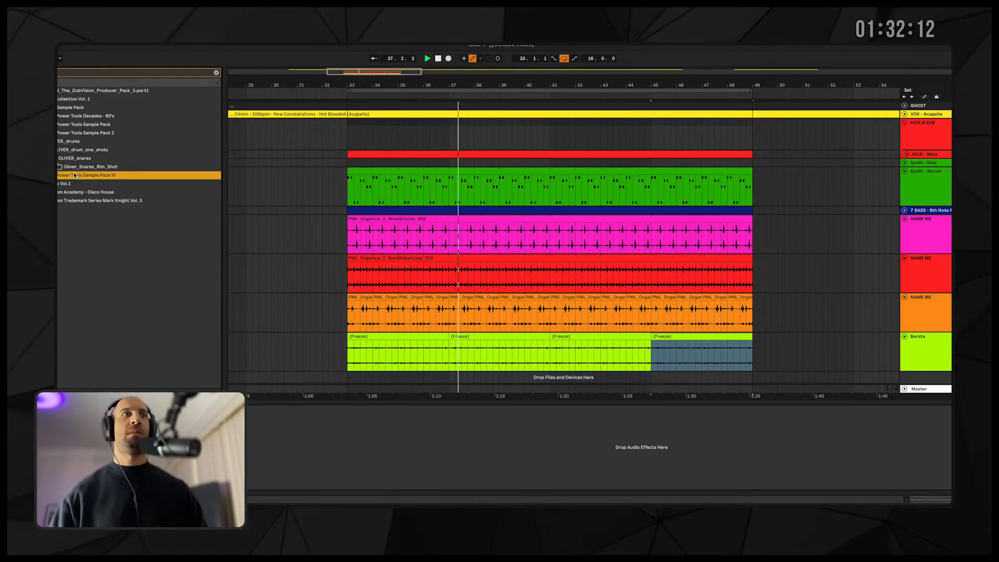
{"action": "left_click", "coordinate": [78, 167]}
{"action": "left_click", "coordinate": [90, 185]}
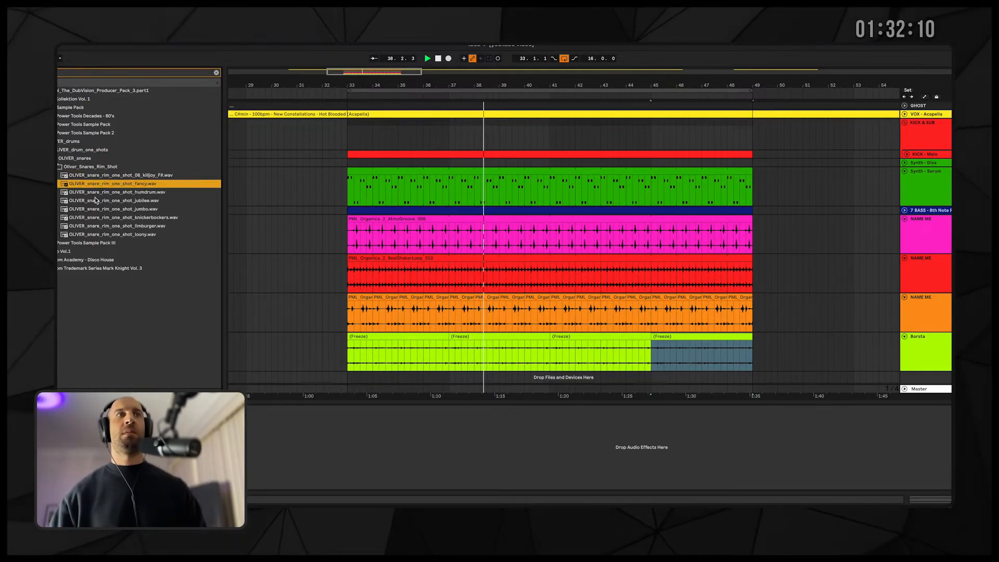
{"action": "left_click", "coordinate": [122, 201]}
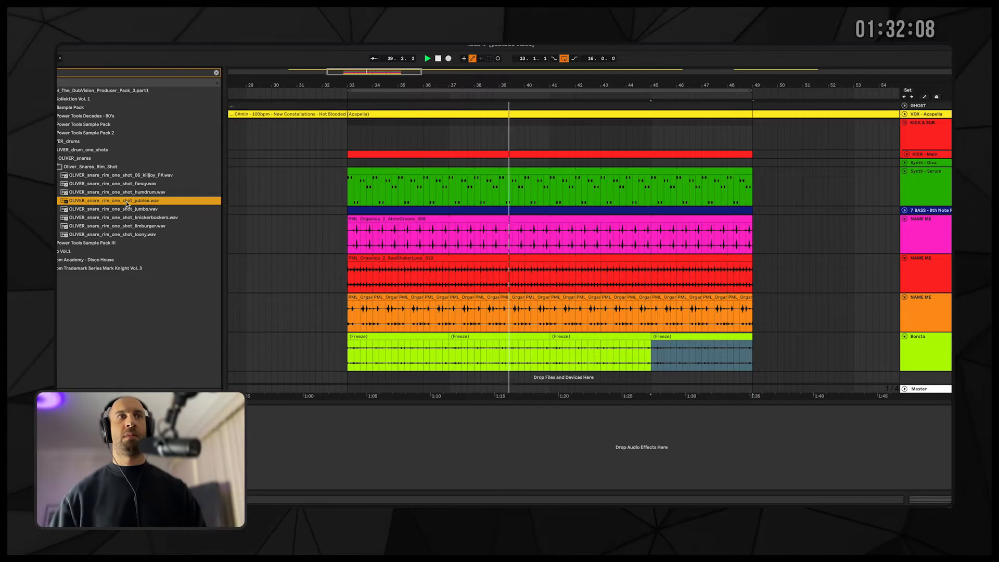
- Add a MIDI track below Borsta and create an empty one-bar MIDI clip on it at bar 33
{"action": "left_click", "coordinate": [936, 341]}
{"action": "key", "text": "ctrl+t"}
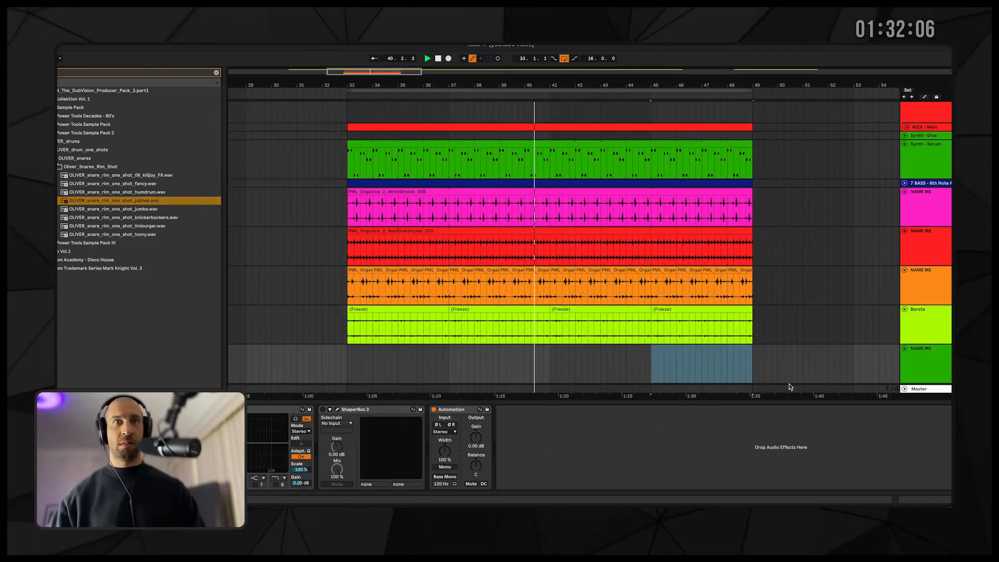
{"action": "left_click_drag", "start_coordinate": [357, 363], "coordinate": [372, 364]}
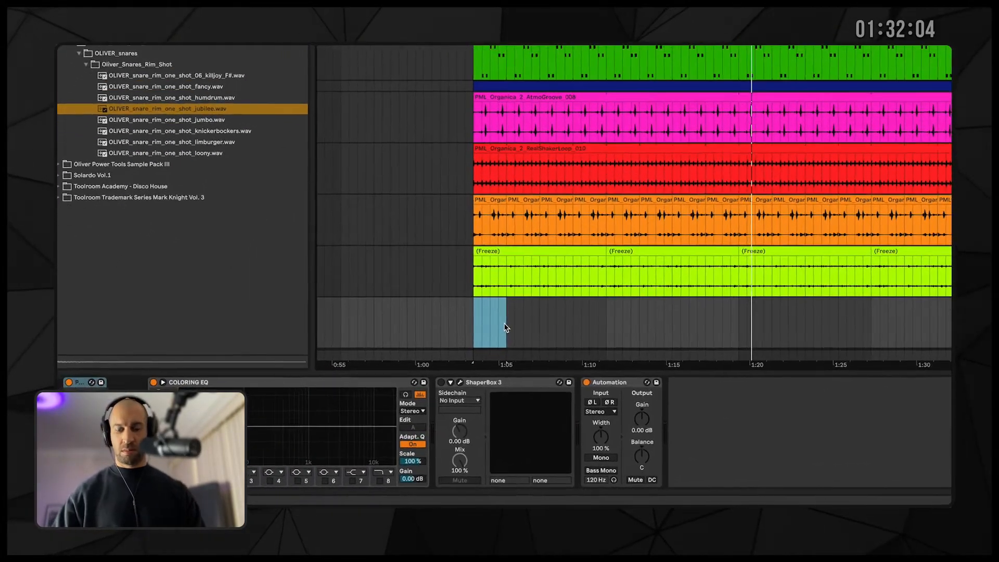
{"action": "key", "text": "ctrl+shift+m"}
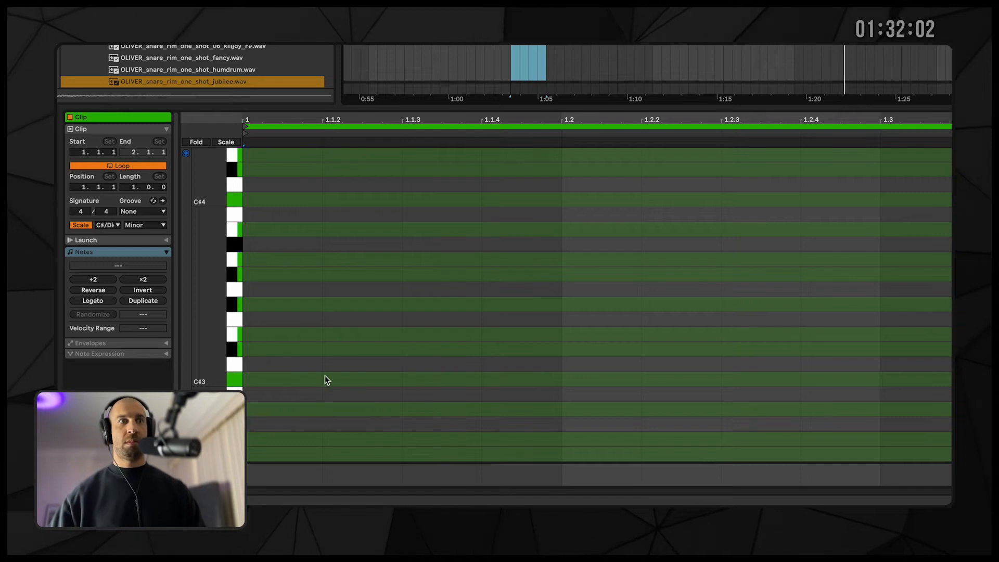
- Turn off the clip's scale, add one-beat C3 notes on beats 2 and 4, and repeat the pattern up to bar 49
{"action": "left_click", "coordinate": [82, 224]}
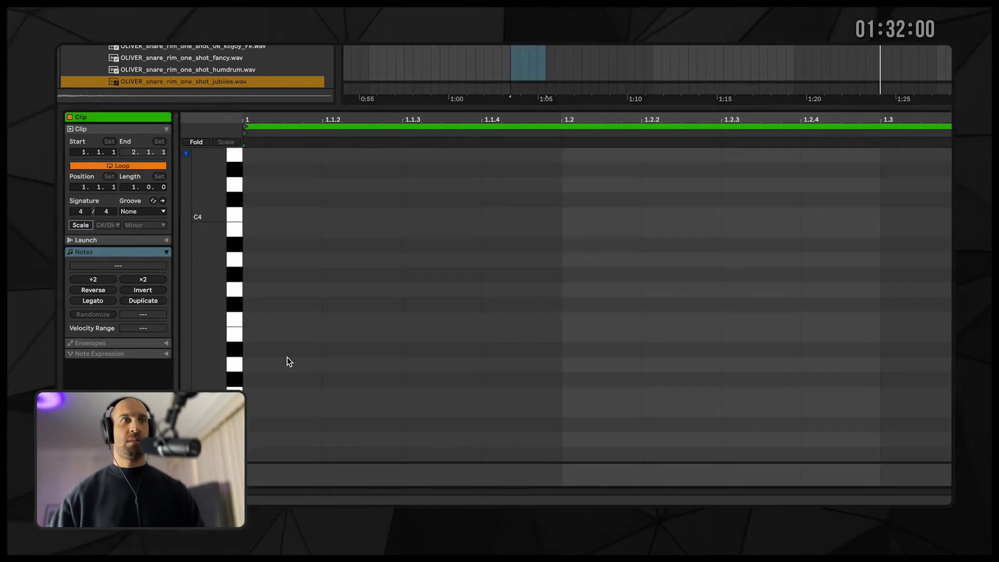
{"action": "left_click_drag", "start_coordinate": [576, 396], "coordinate": [885, 395]}
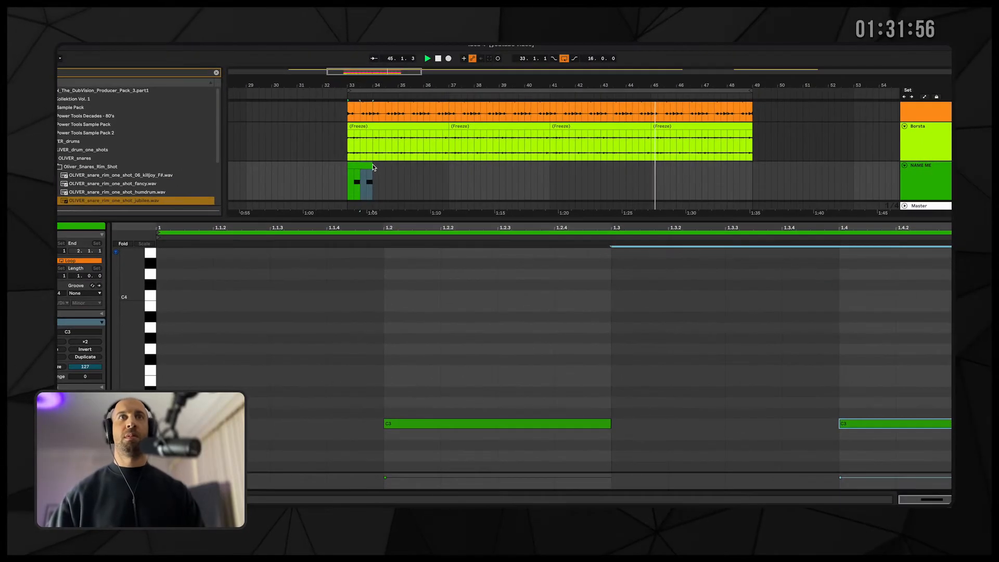
{"action": "left_click_drag", "start_coordinate": [407, 138], "coordinate": [811, 143]}
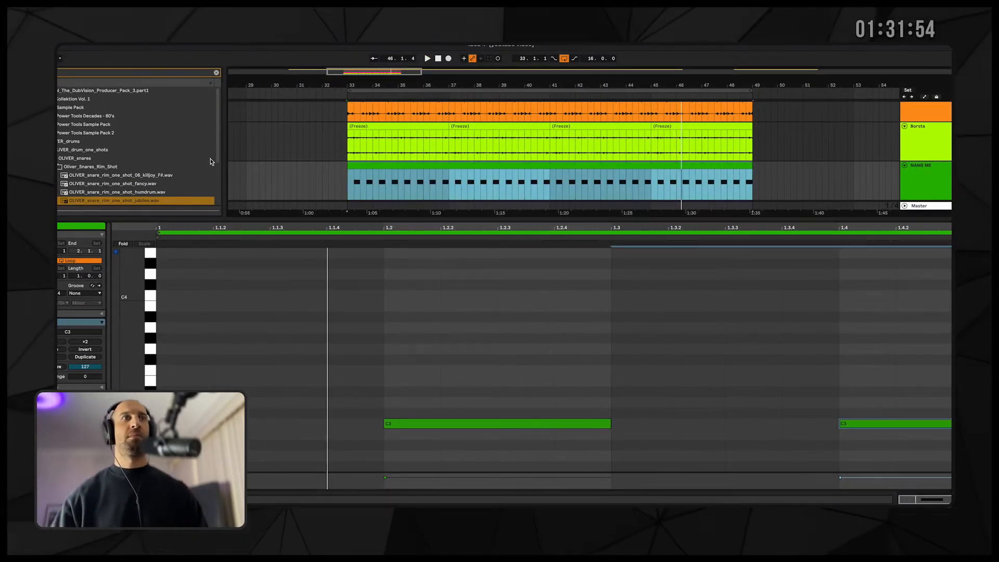
- Compare all the rim one-shots in the Oliver_Snares_Rim_Shot folder, from killjoy to loony
{"action": "left_click", "coordinate": [127, 201]}
{"action": "key", "text": "shift+Tab"}
{"action": "left_click", "coordinate": [138, 193]}
{"action": "left_click", "coordinate": [145, 184]}
{"action": "key", "text": "Up"}
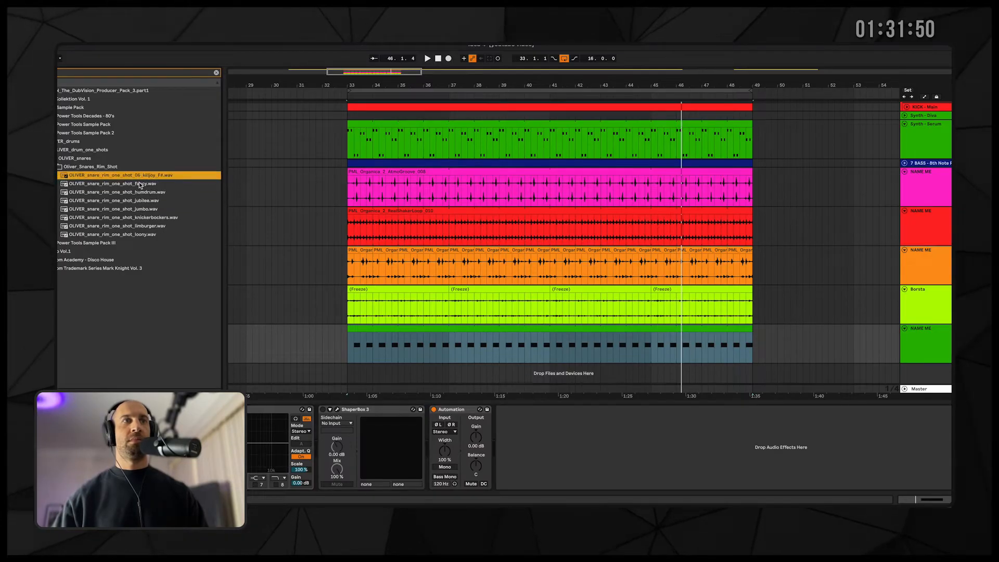
{"action": "left_click", "coordinate": [139, 209]}
{"action": "left_click", "coordinate": [139, 218]}
{"action": "left_click", "coordinate": [141, 226]}
{"action": "left_click", "coordinate": [142, 234]}
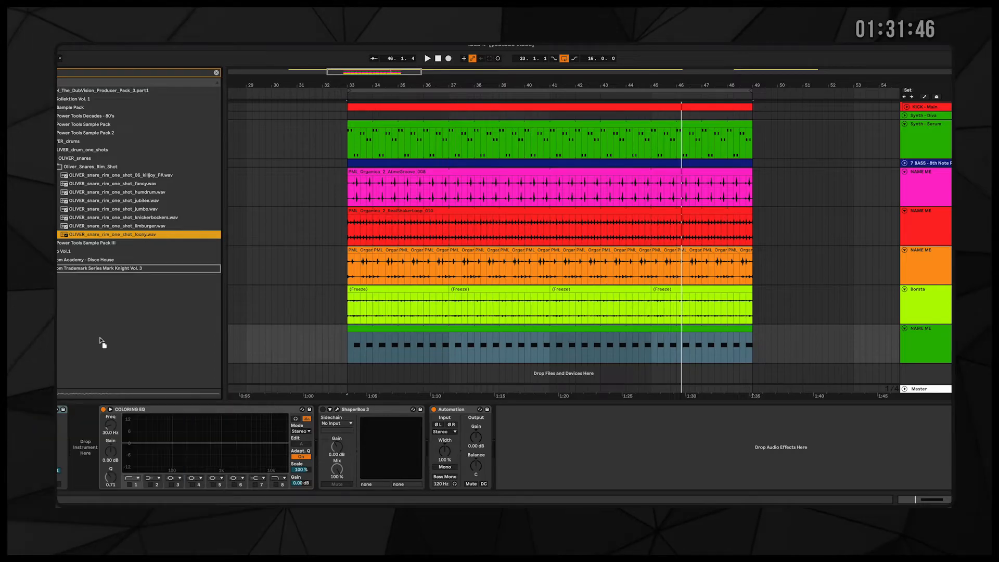
- Load OLIVER_snare_rim_one_shot_loony.wav as the new track's instrument and reset the track volume to 0 dB during playback
{"action": "left_click_drag", "start_coordinate": [82, 464], "coordinate": [83, 464]}
{"action": "key", "text": "space"}
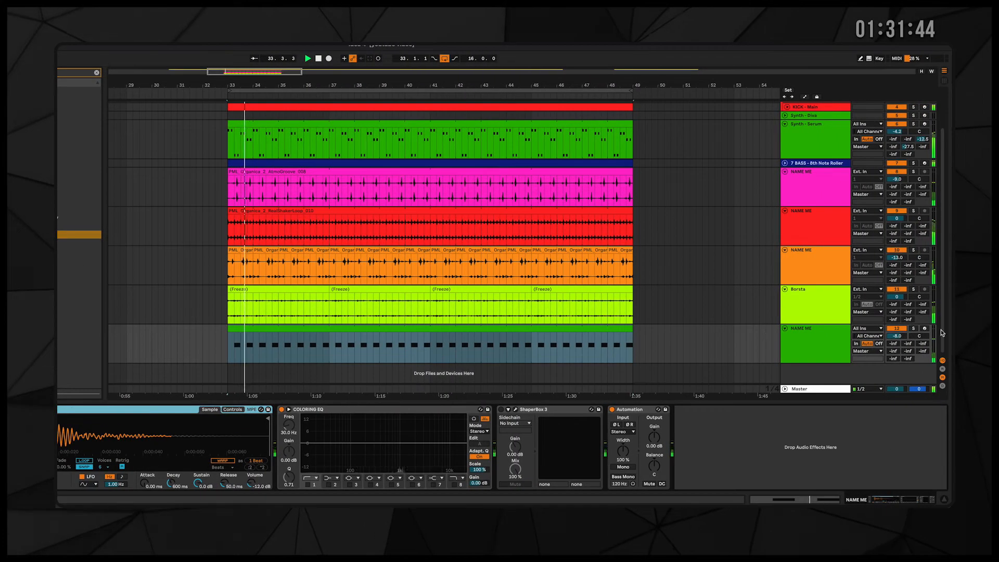
{"action": "double_click", "coordinate": [904, 337]}
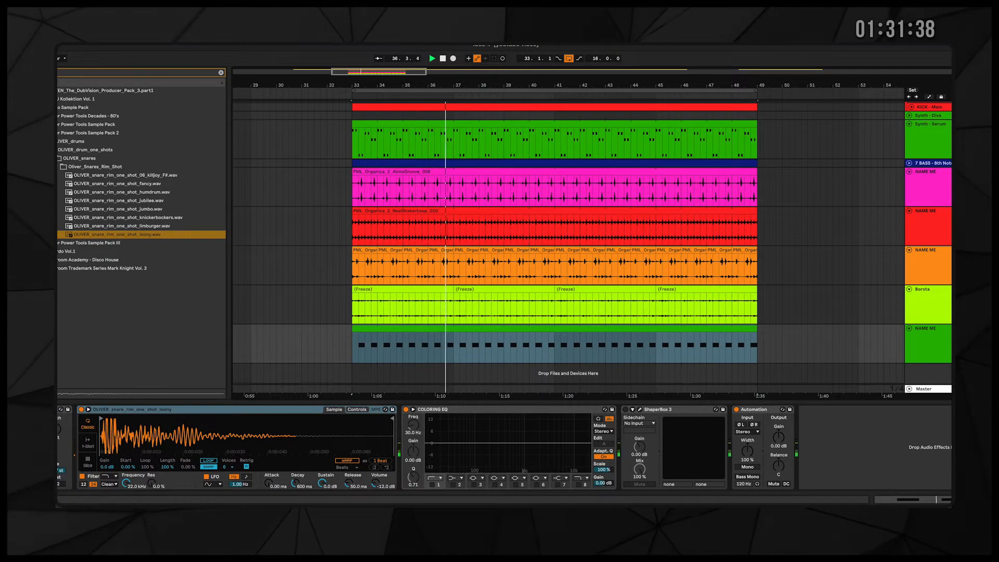
- Swap the rim sample for OLIVER_snare_rim_one_shot_knickerbockers with 762 ms decay and -inf dB sustain, and raise the track's second send
{"action": "key", "text": "Up"}
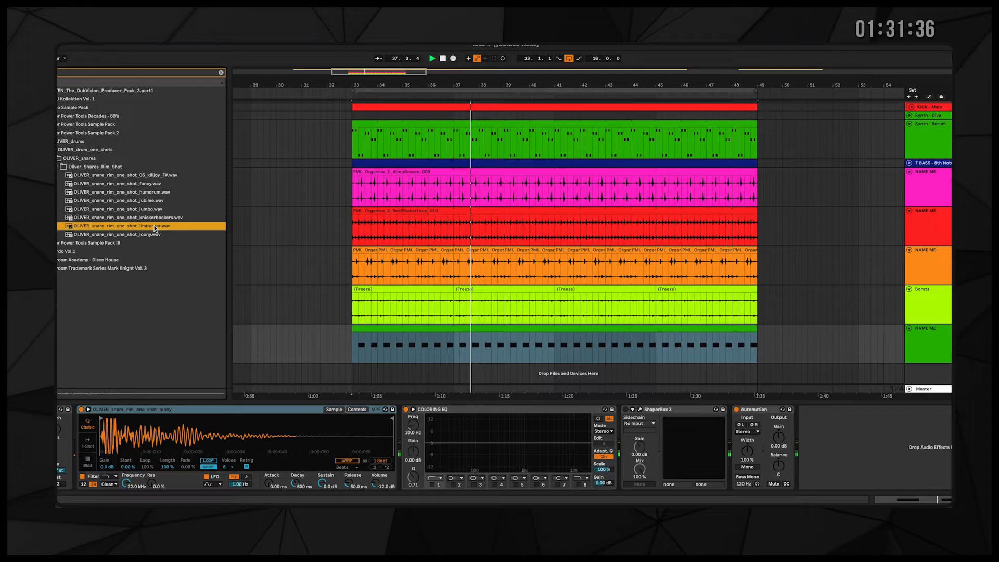
{"action": "key", "text": "Up"}
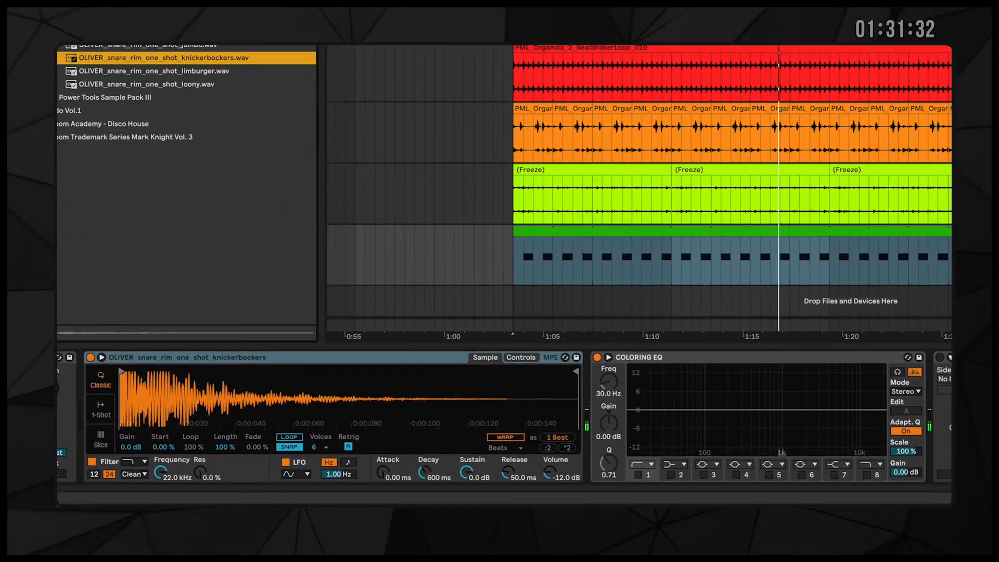
{"action": "left_click_drag", "start_coordinate": [466, 474], "coordinate": [466, 494]}
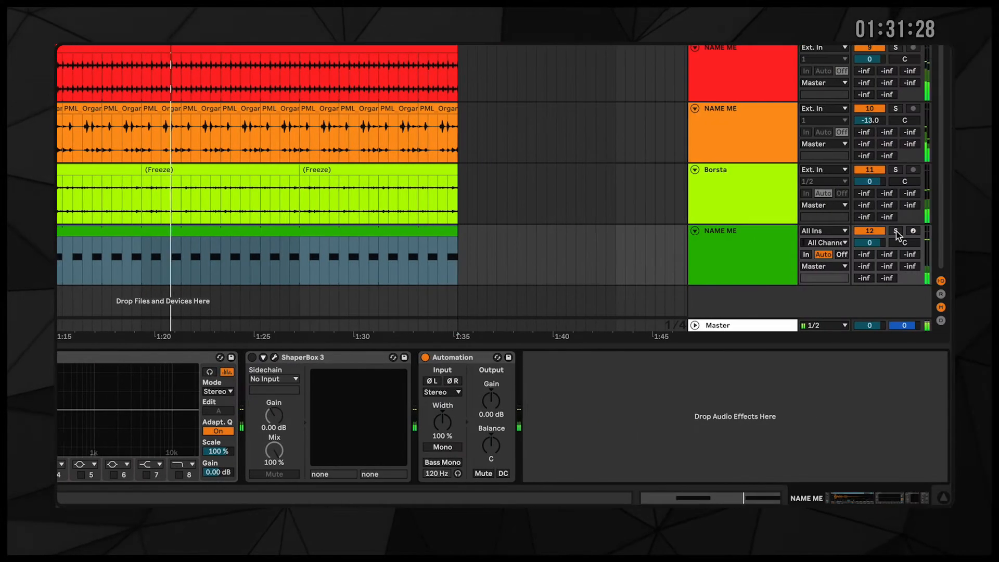
{"action": "left_click_drag", "start_coordinate": [887, 255], "coordinate": [887, 229]}
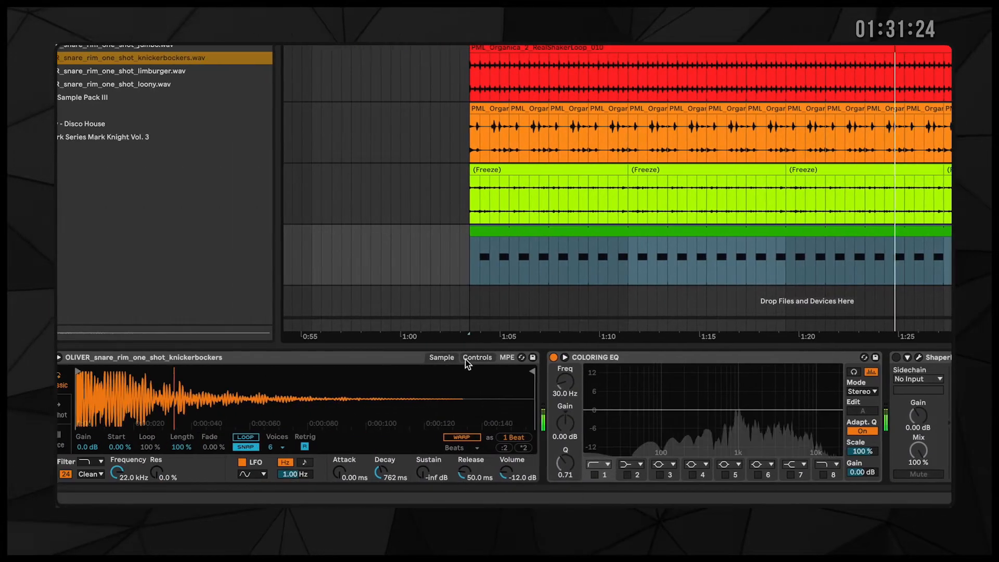
- Transpose the rim sample by -3 st and enable an upper-frequency band in COLORING EQ, pulling it down into a cut
{"action": "left_click_drag", "start_coordinate": [504, 439], "coordinate": [504, 443]}
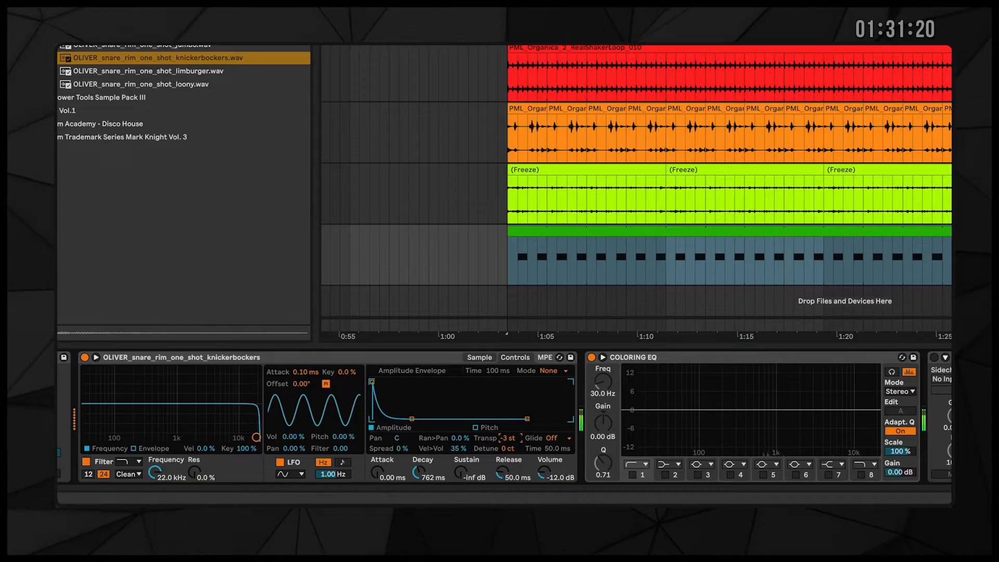
{"action": "left_click", "coordinate": [796, 475]}
{"action": "left_click_drag", "start_coordinate": [851, 410], "coordinate": [824, 425]}
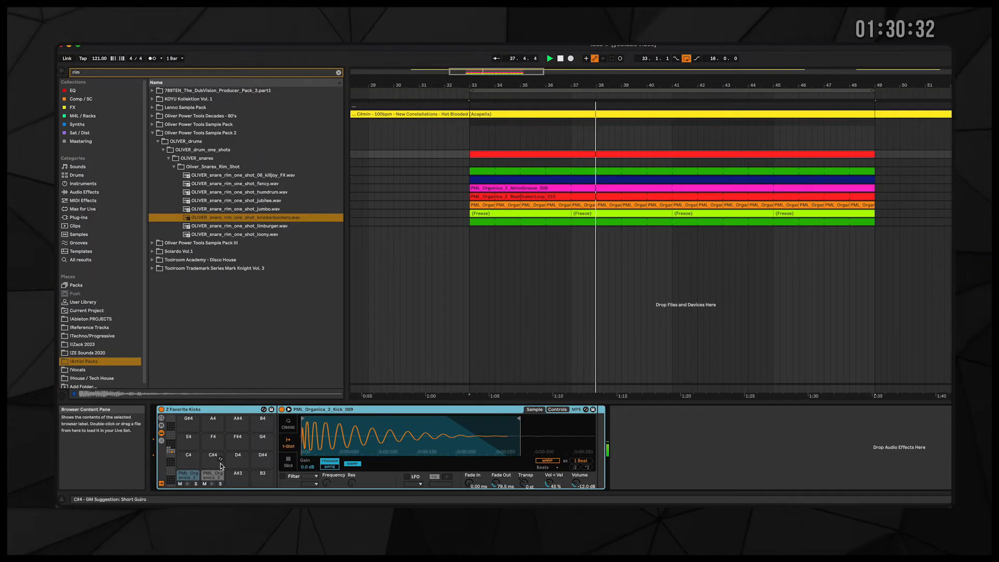
- Select the PML_Organica_2_Kick_003 pad in the Z Favorite Kicks rack and unfold the KICK - Main track
{"action": "scroll", "coordinate": [224, 460], "scroll_direction": "up", "scroll_amount": 5}
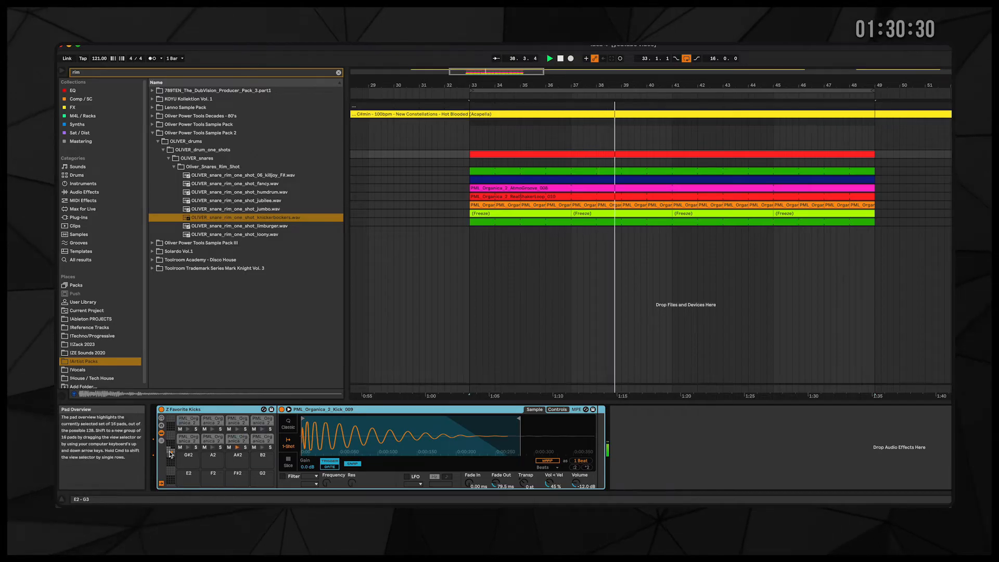
{"action": "left_click", "coordinate": [237, 438]}
{"action": "left_click_drag", "start_coordinate": [333, 436], "coordinate": [390, 436]}
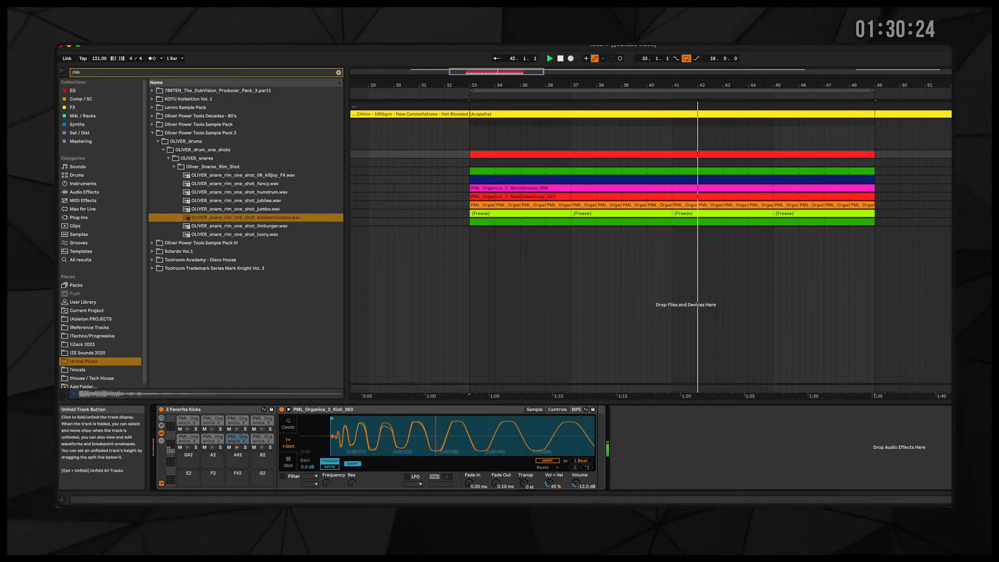
{"action": "key", "text": "Right"}
{"action": "left_click", "coordinate": [492, 155]}
{"action": "double_click", "coordinate": [491, 155]}
{"action": "key", "text": "shift+Tab"}
- Trim the end of the PML_Organica_2_Kick_003 sample and adjust its fade-out
{"action": "left_click_drag", "start_coordinate": [455, 445], "coordinate": [468, 379]}
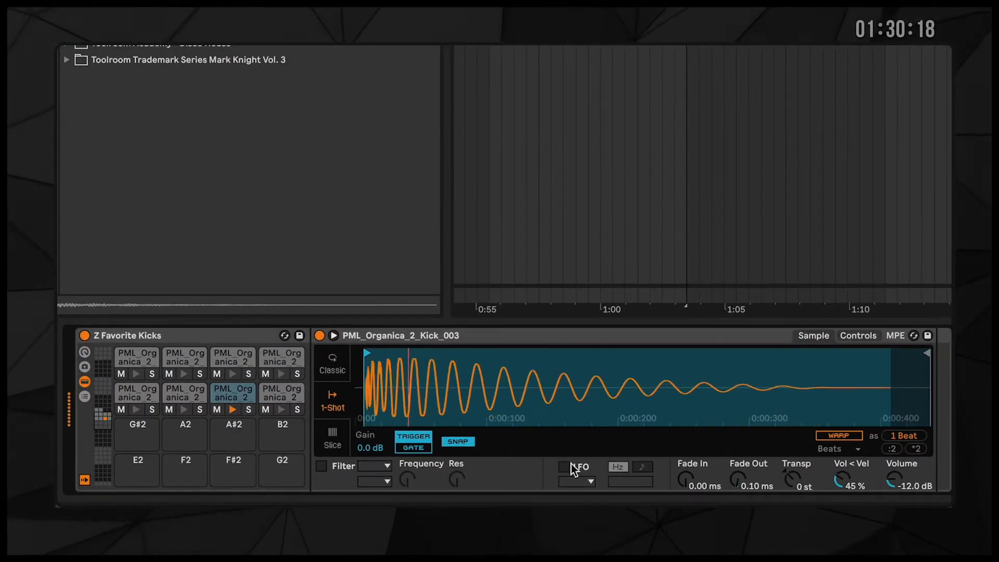
{"action": "left_click_drag", "start_coordinate": [753, 473], "coordinate": [754, 444]}
{"action": "left_click_drag", "start_coordinate": [921, 352], "coordinate": [787, 363]}
{"action": "left_click_drag", "start_coordinate": [739, 481], "coordinate": [739, 490]}
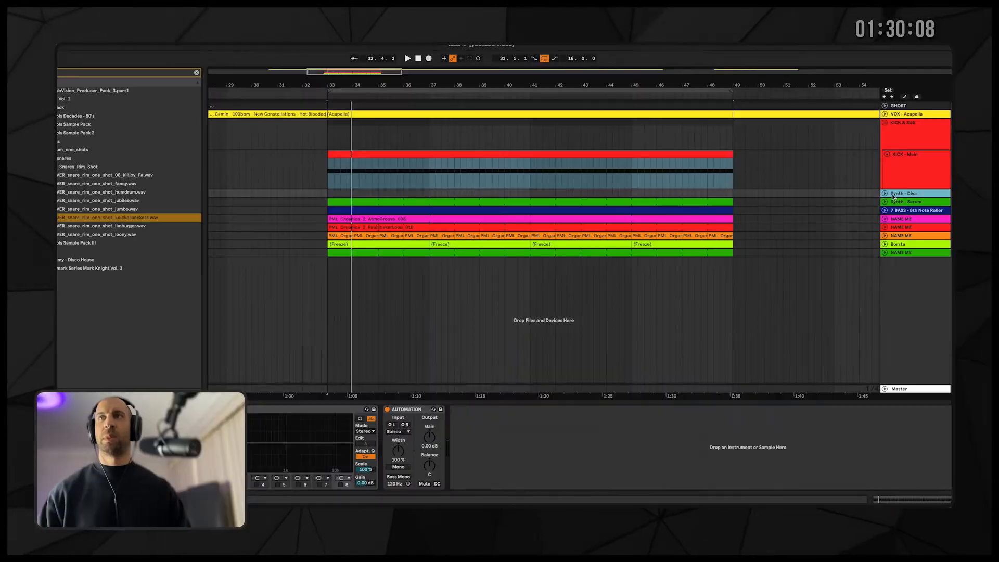
- Move the unfolded BASS - 8th Note Roller track directly below KICK - Main and copy its clip onto the Synth - Diva track
{"action": "left_click", "coordinate": [884, 202]}
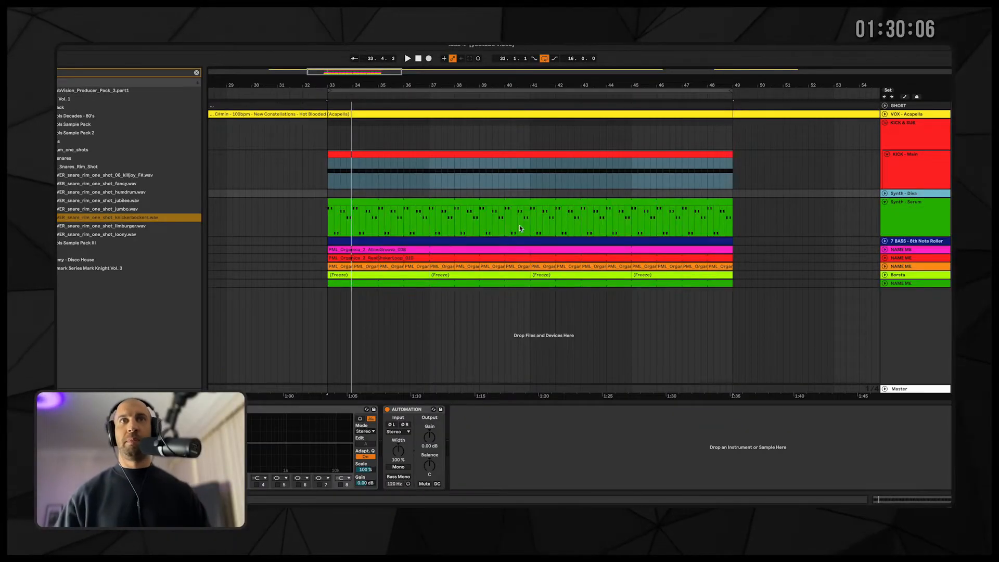
{"action": "left_click", "coordinate": [902, 241]}
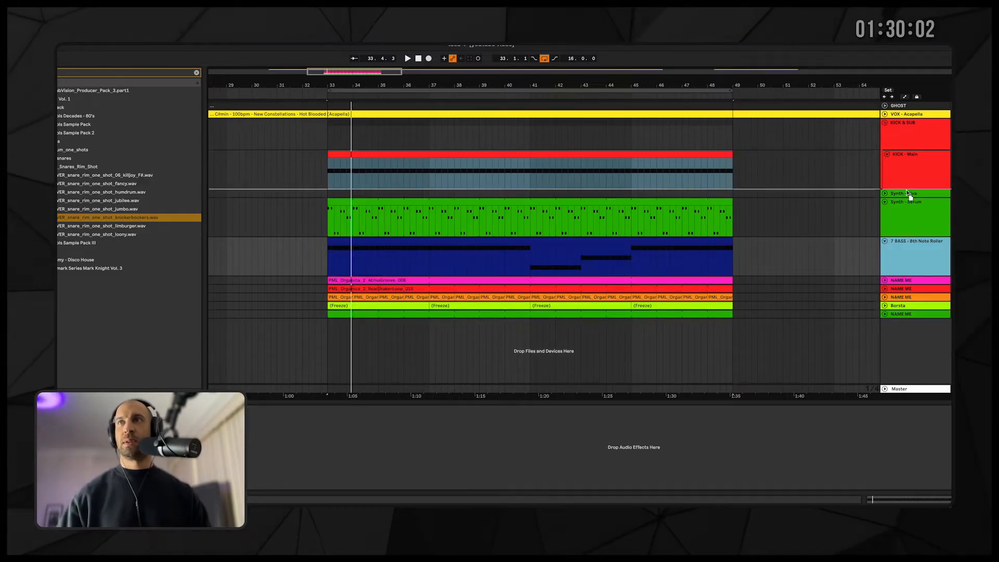
{"action": "left_click_drag", "start_coordinate": [906, 191], "coordinate": [909, 210]}
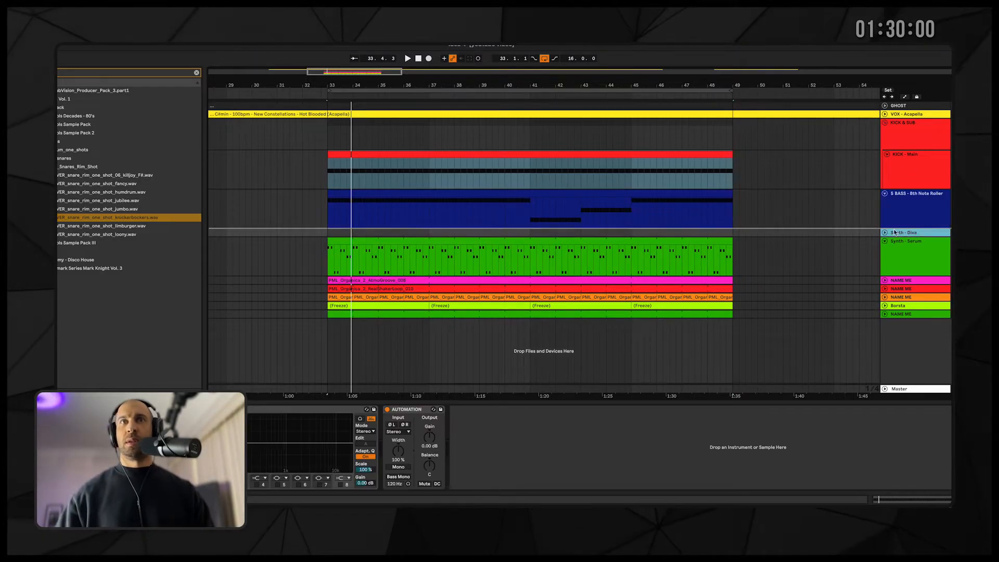
{"action": "left_click", "coordinate": [416, 192]}
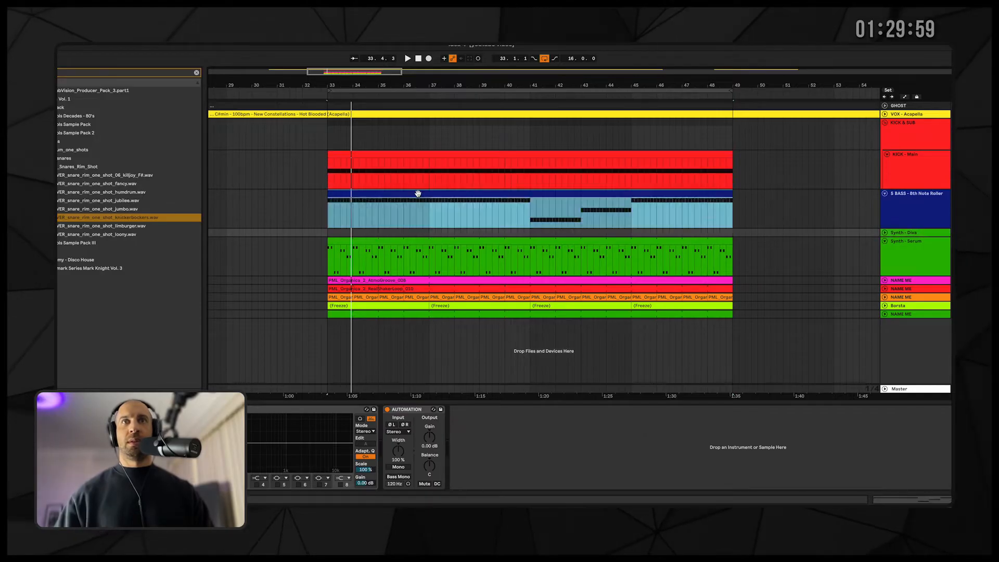
{"action": "double_click", "coordinate": [420, 229]}
- Delete the repeated notes in the copied Diva clip, keeping only the first note of each pitch section
{"action": "left_click_drag", "start_coordinate": [588, 318], "coordinate": [151, 340]}
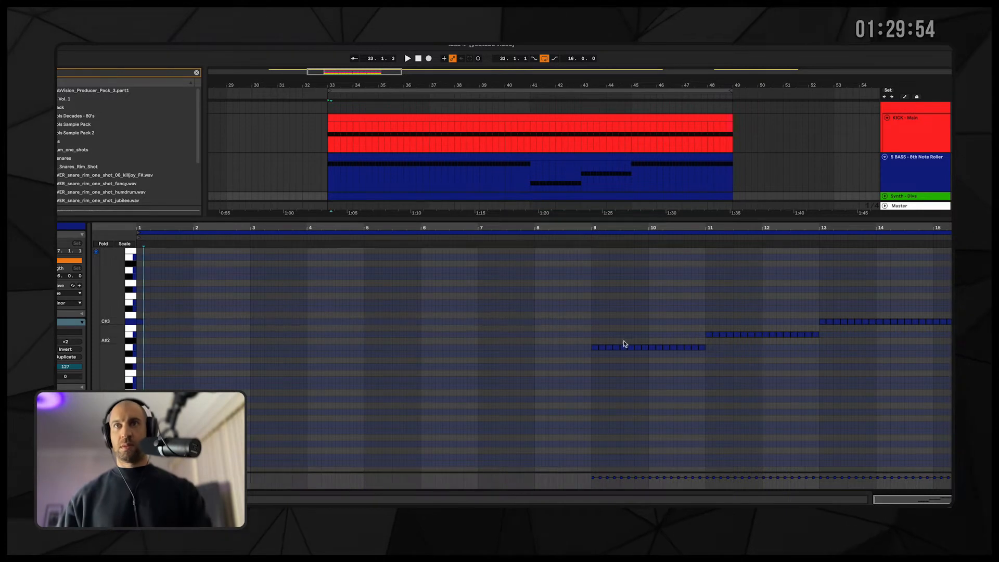
{"action": "key", "text": "Delete"}
{"action": "left_click_drag", "start_coordinate": [735, 357], "coordinate": [631, 350]}
{"action": "left_click_drag", "start_coordinate": [869, 361], "coordinate": [708, 336]}
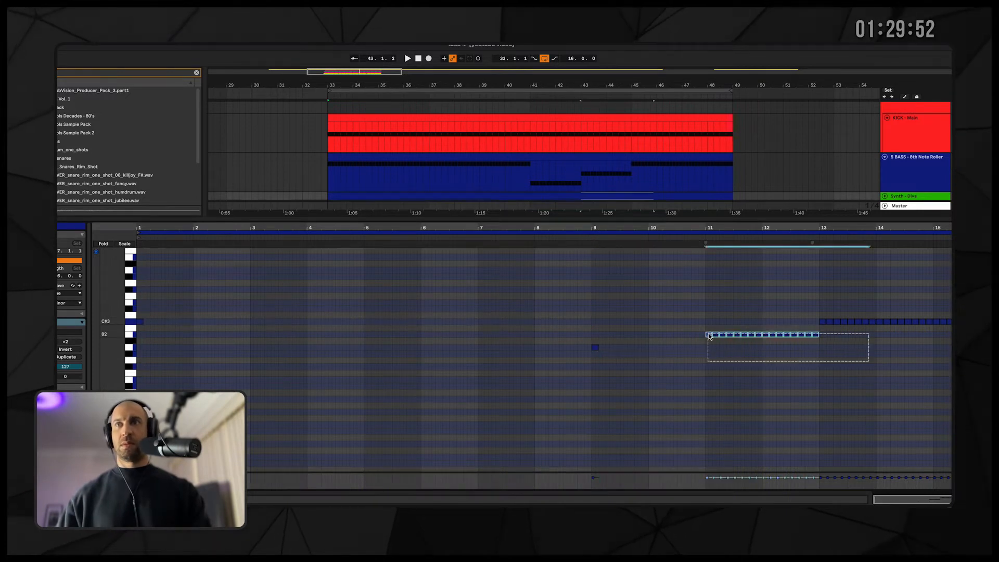
{"action": "key", "text": "Delete"}
{"action": "left_click_drag", "start_coordinate": [831, 315], "coordinate": [951, 325]}
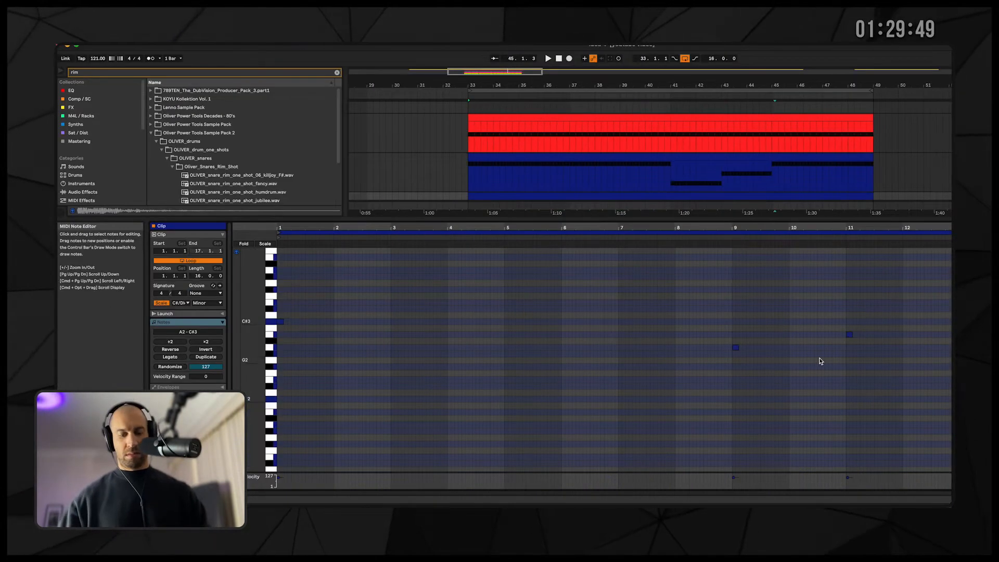
- Make all the remaining notes in the Diva clip legato and play the loop from bar 33
{"action": "key", "text": "super+a"}
{"action": "left_click", "coordinate": [170, 357]}
{"action": "key", "text": "shift+tab"}
{"action": "key", "text": "space"}
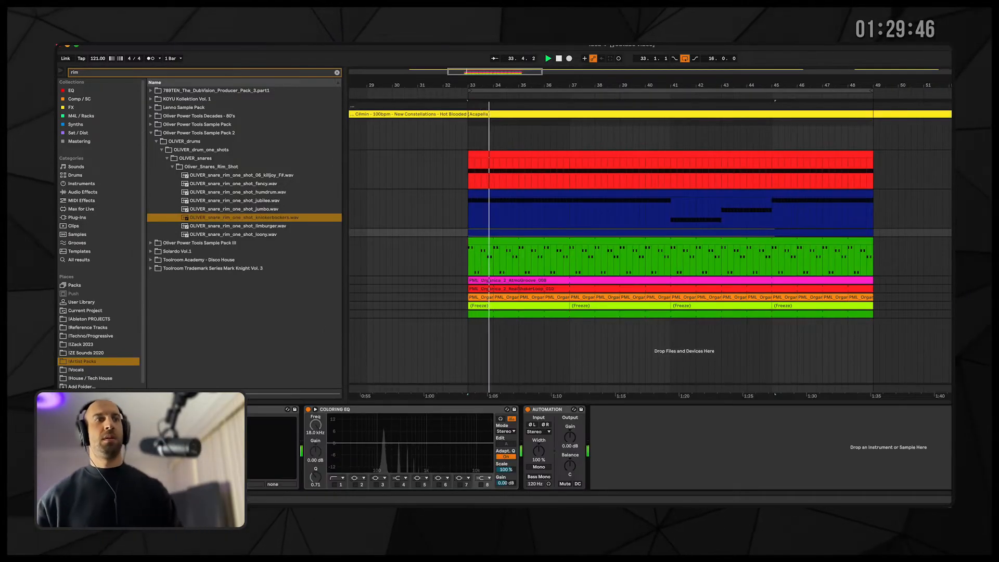
- Replace the Diva instrument on the Synth - Diva track with Serum from the Synths collection and close its plug-in window
{"action": "key", "text": "super+alt+p"}
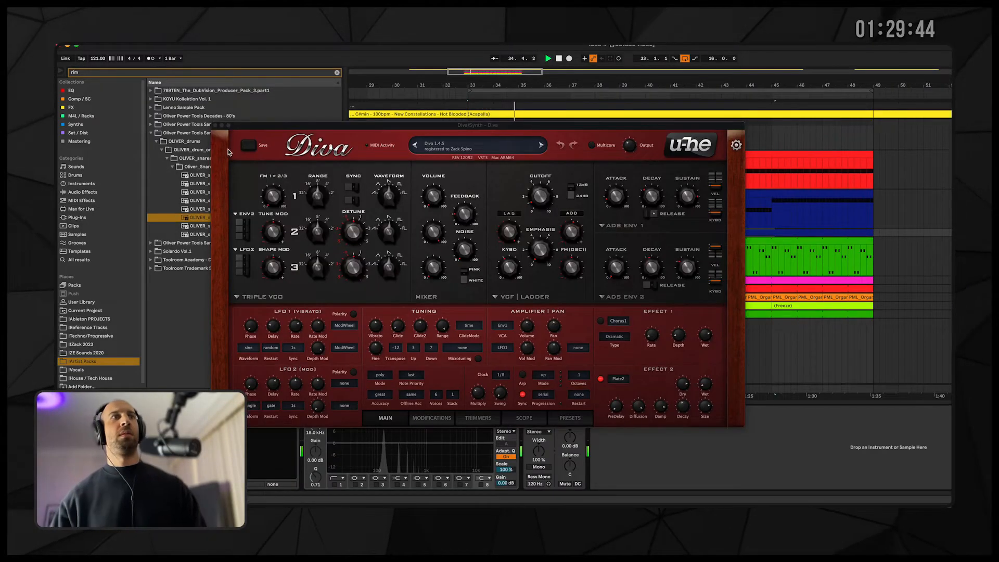
{"action": "left_click", "coordinate": [214, 126]}
{"action": "left_click", "coordinate": [78, 124]}
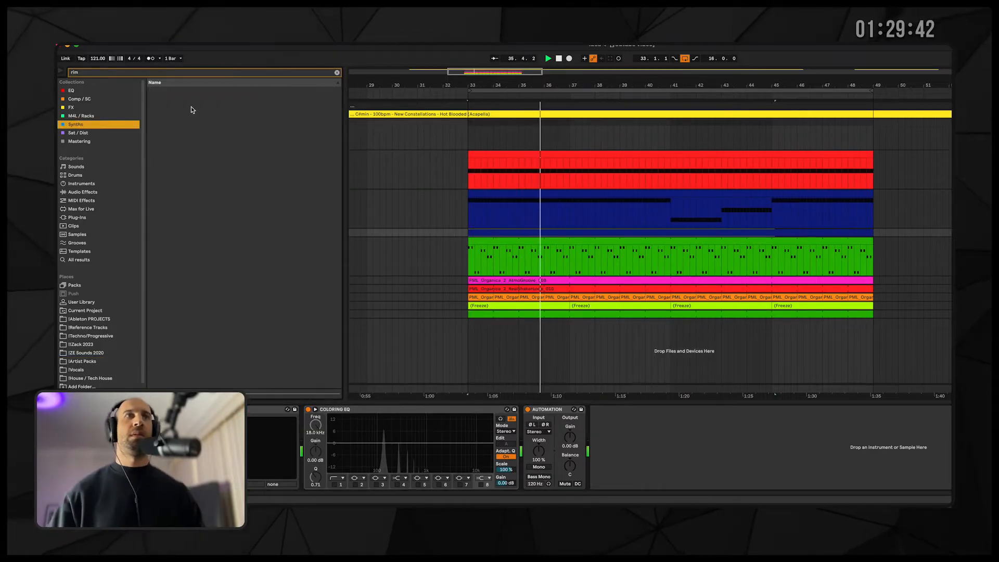
{"action": "left_click", "coordinate": [231, 158]}
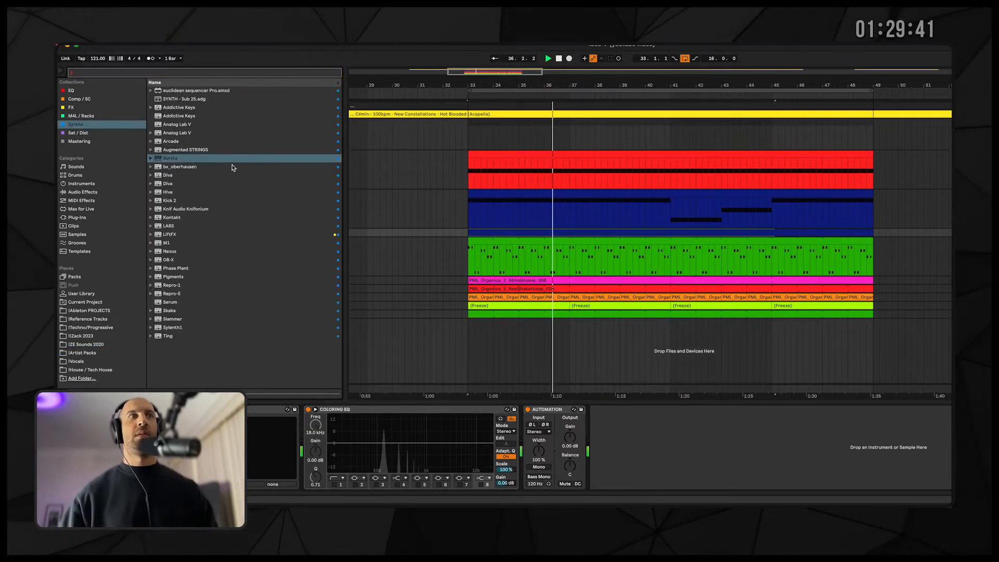
{"action": "left_click", "coordinate": [169, 304]}
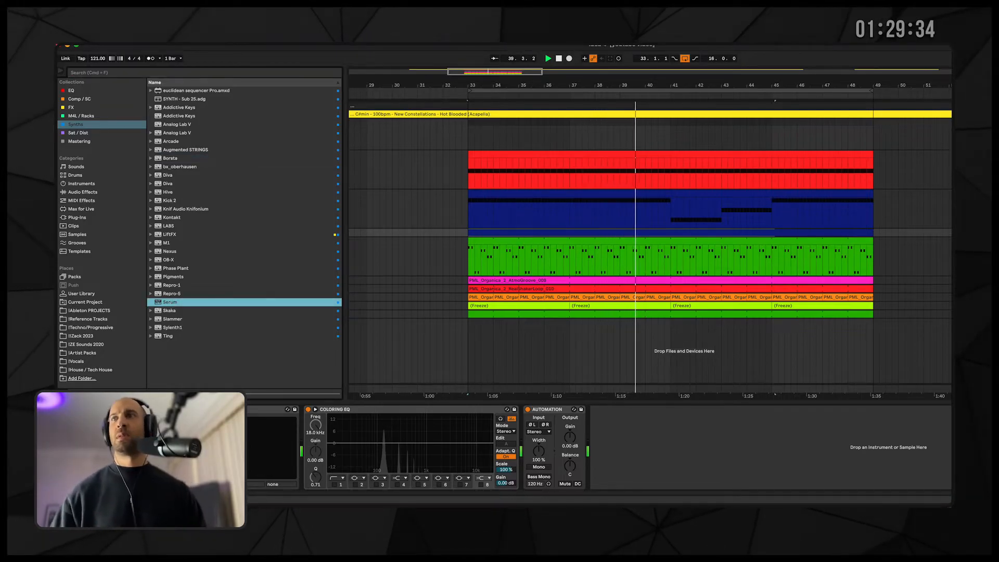
{"action": "left_click_drag", "start_coordinate": [169, 302], "coordinate": [463, 342]}
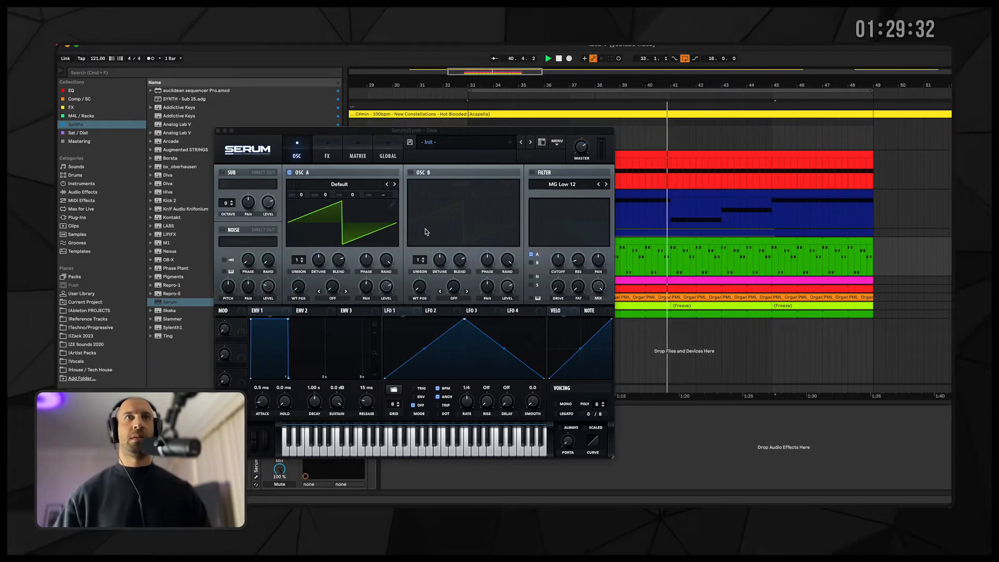
{"action": "left_click", "coordinate": [218, 131]}
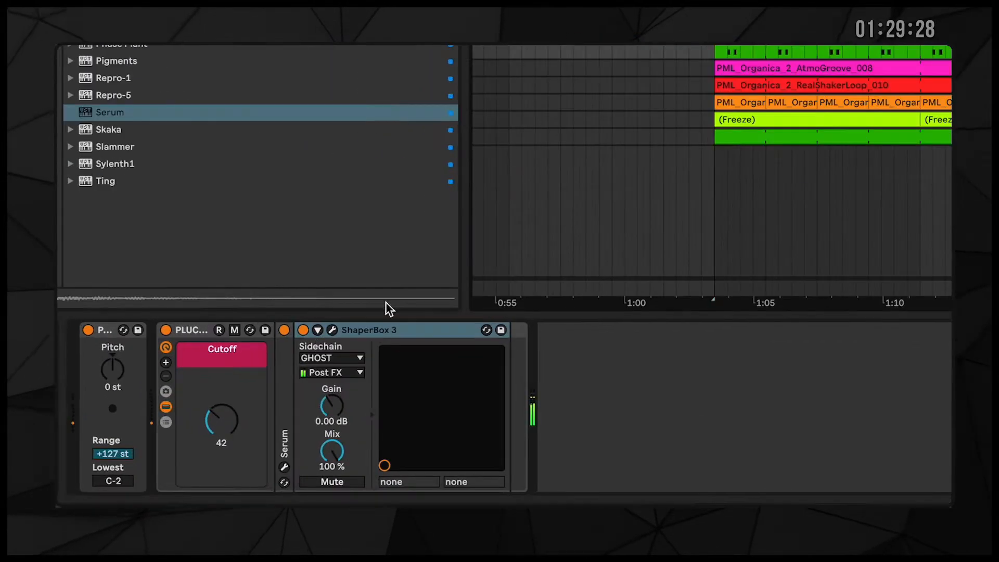
- Raise the pluck rack's Cutoff macro to 50 and try a pitch shift of 12 semitones on the pluck
{"action": "left_click_drag", "start_coordinate": [213, 427], "coordinate": [212, 416]}
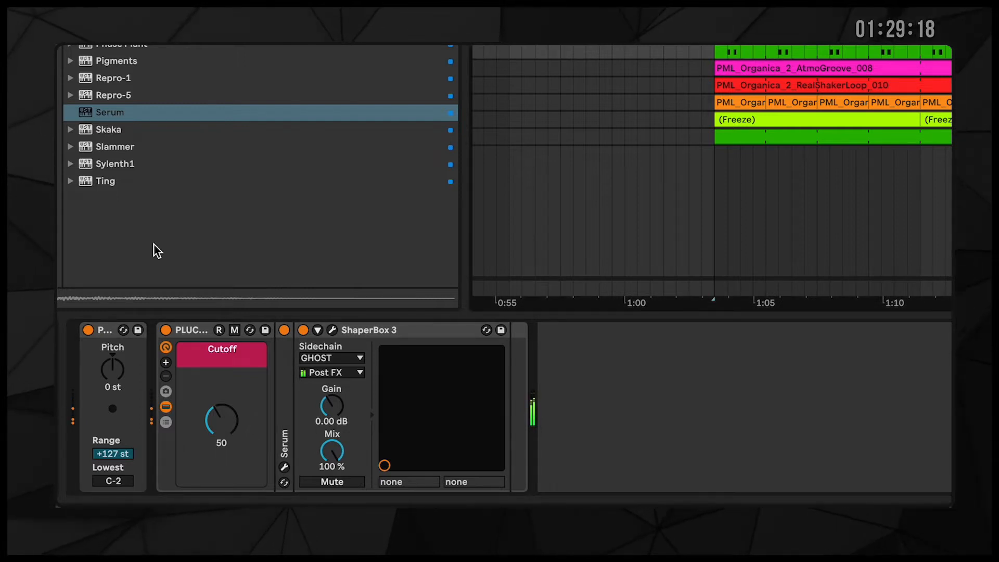
{"action": "left_click", "coordinate": [111, 368]}
{"action": "type", "text": "12"}
{"action": "key", "text": "Return"}
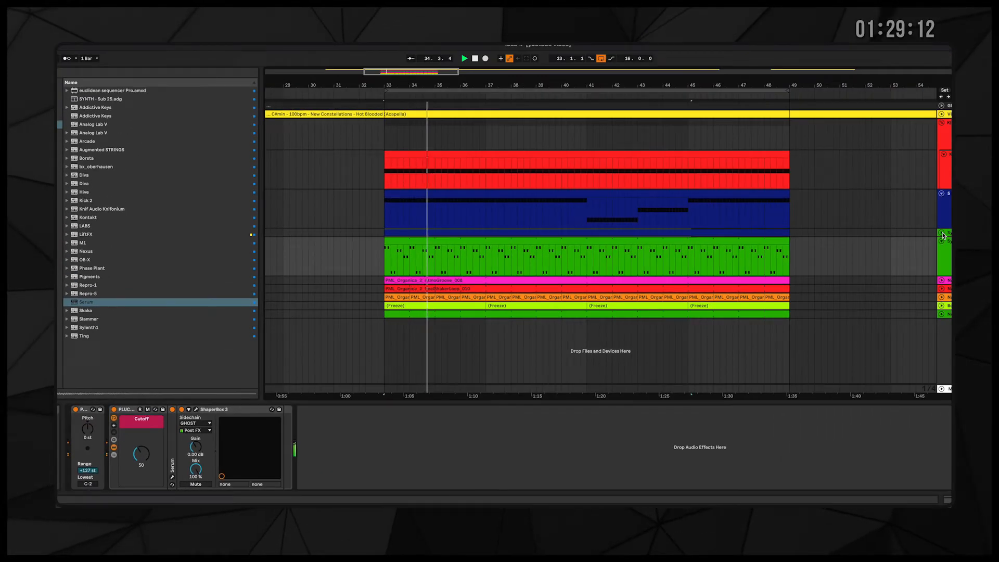
- Unfold the Synth - Diva track, open its Serum instrument and set oscillator A's octave to -2
{"action": "left_click", "coordinate": [942, 233]}
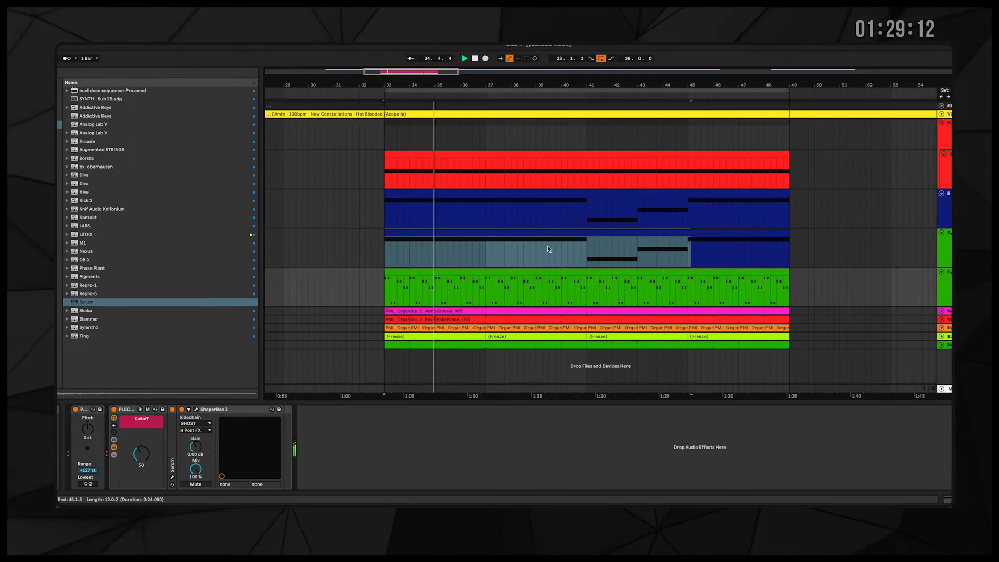
{"action": "left_click", "coordinate": [540, 232]}
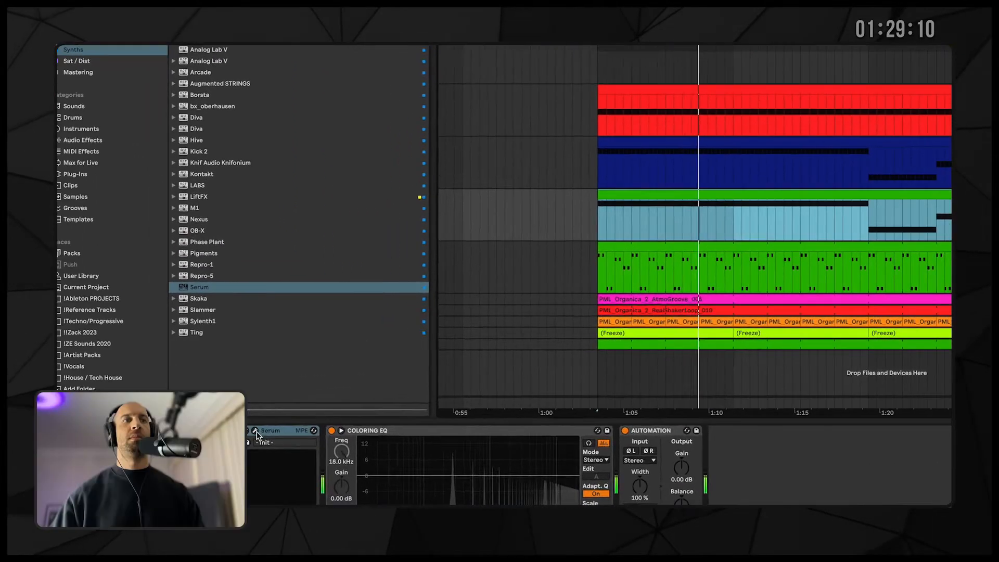
{"action": "left_click", "coordinate": [128, 410]}
{"action": "left_click_drag", "start_coordinate": [374, 144], "coordinate": [373, 188]}
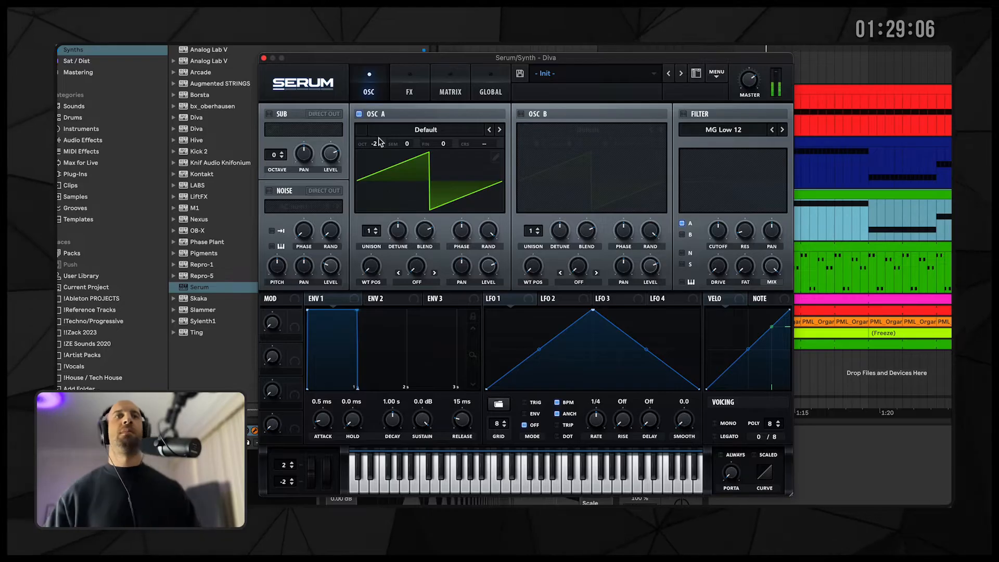
- Enable Serum's oscillator B, set its octave to -1 and its unison to 5 voices
{"action": "left_click", "coordinate": [521, 114]}
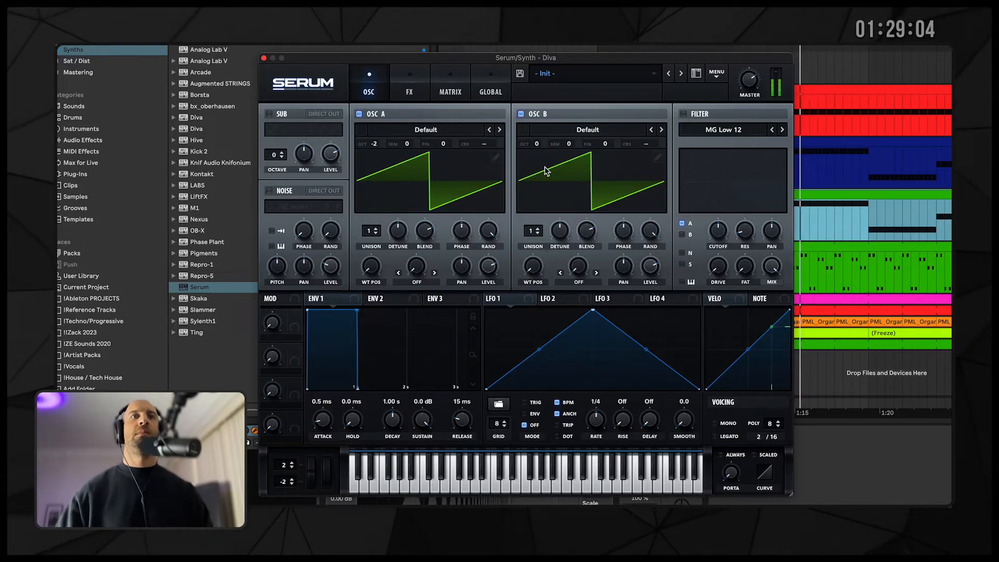
{"action": "left_click_drag", "start_coordinate": [537, 143], "coordinate": [536, 154]}
{"action": "left_click_drag", "start_coordinate": [531, 231], "coordinate": [536, 199]}
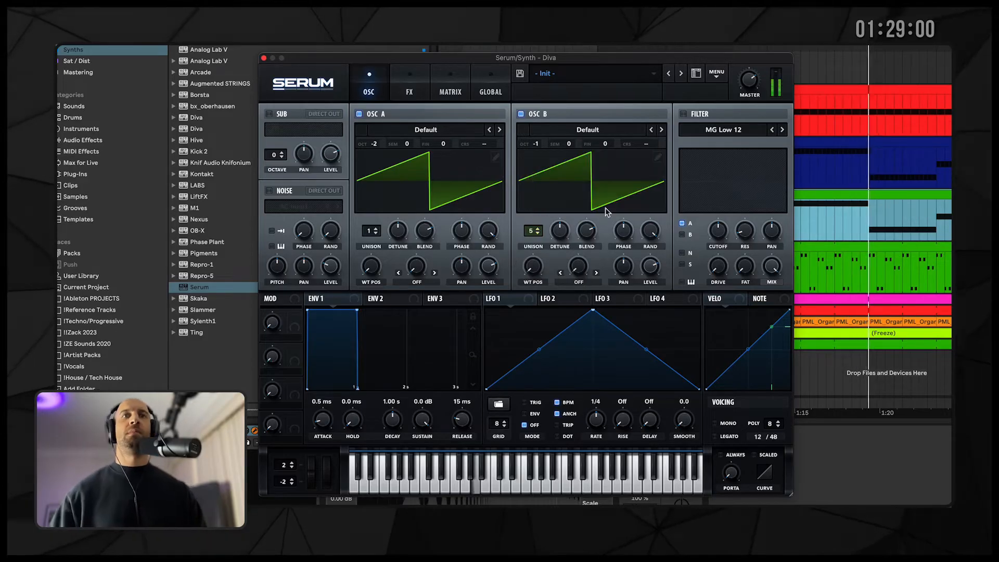
- Enable Serum's filter, route oscillator B through it, choose the MG Low 18 type and adjust the cutoff
{"action": "left_click", "coordinate": [683, 114]}
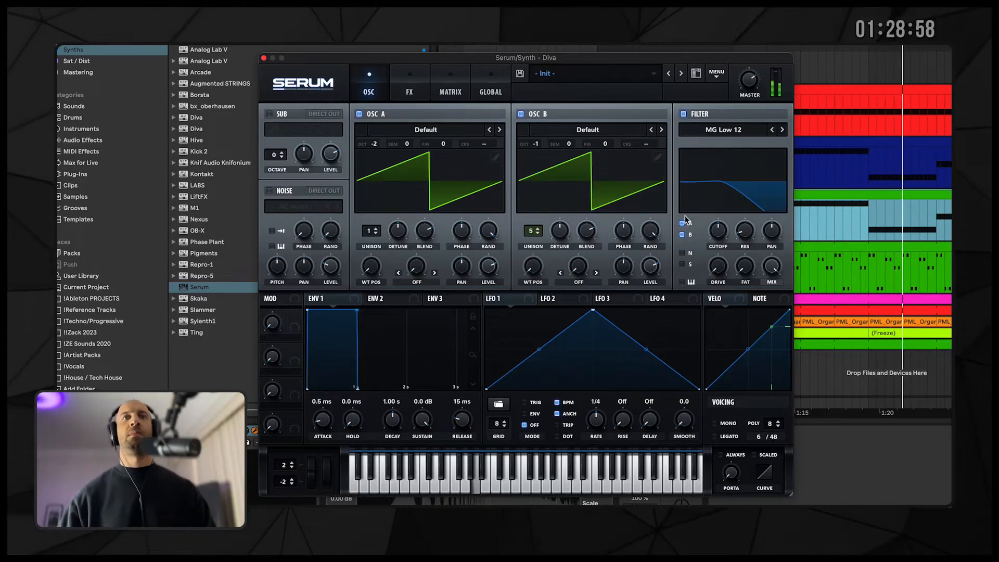
{"action": "left_click", "coordinate": [682, 234]}
{"action": "left_click", "coordinate": [782, 130]}
{"action": "left_click_drag", "start_coordinate": [718, 233], "coordinate": [719, 253]}
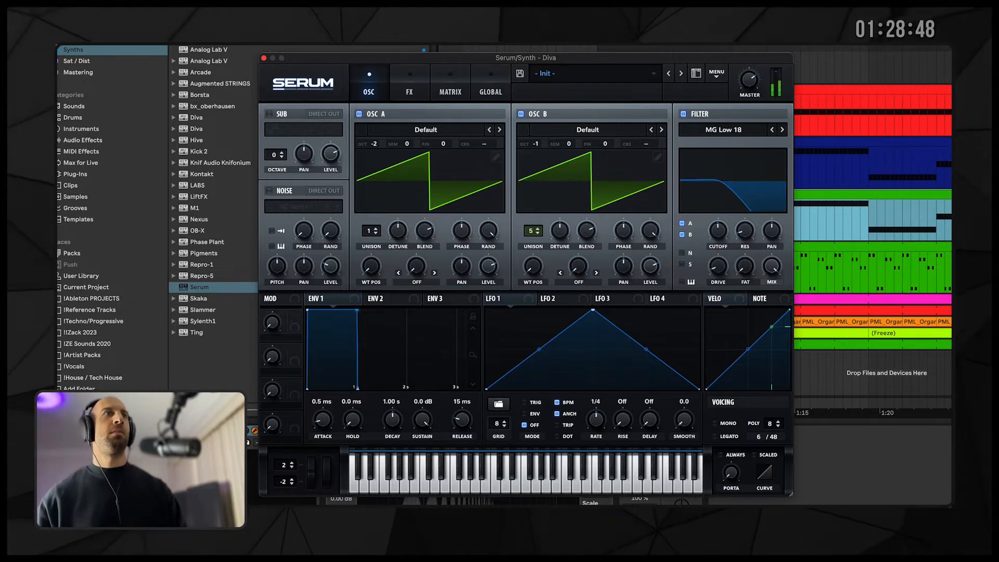
- Search the plug-ins for "shaper" and add ShaperBox 3 to the Synth - Diva track
{"action": "left_click", "coordinate": [951, 204]}
{"action": "key", "text": "super+f"}
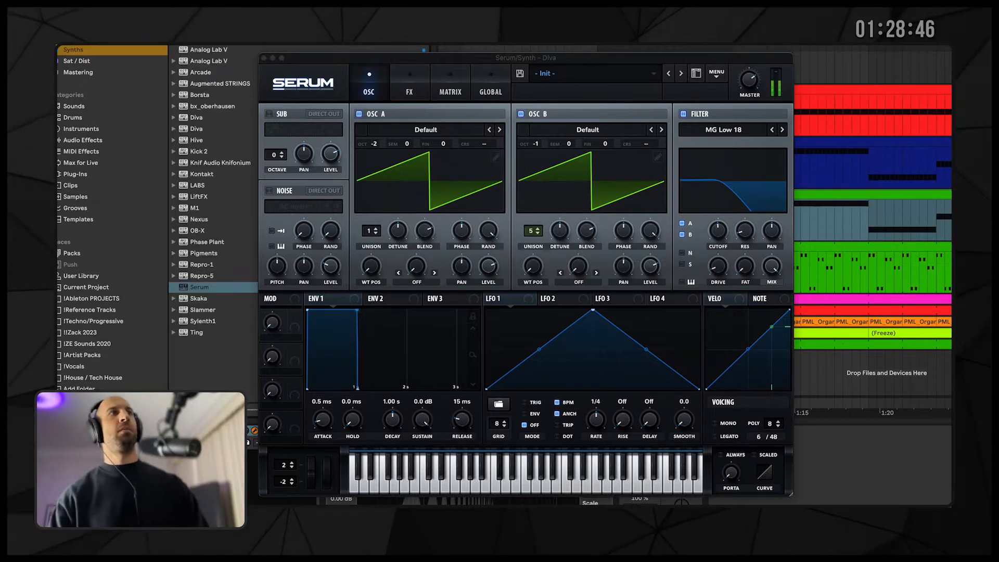
{"action": "left_click", "coordinate": [104, 156]}
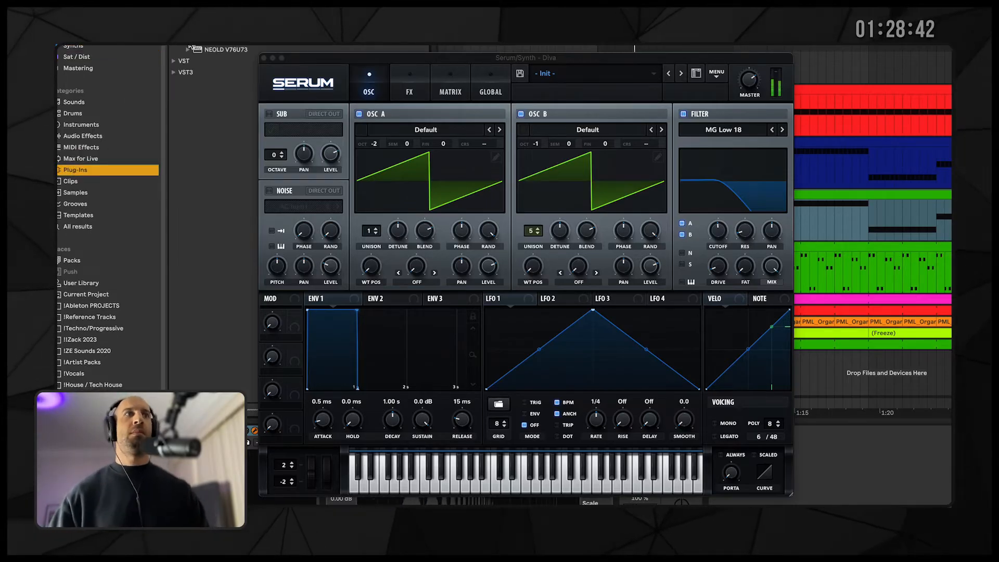
{"action": "key", "text": "super+f"}
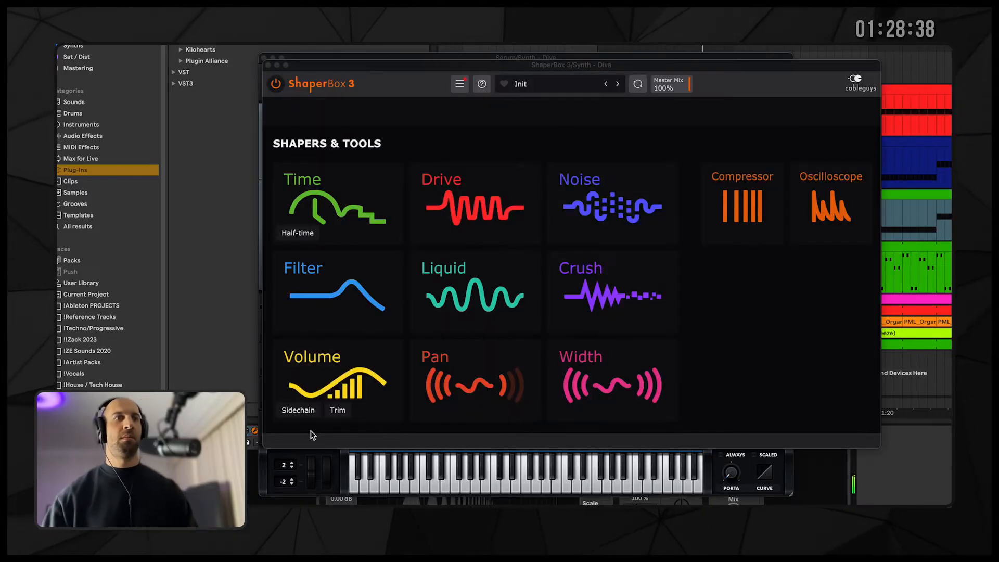
- Add a Volume sidechain shaper in ShaperBox 3 with Audio triggering and use KICK - Main as the sidechain input
{"action": "left_click", "coordinate": [298, 412]}
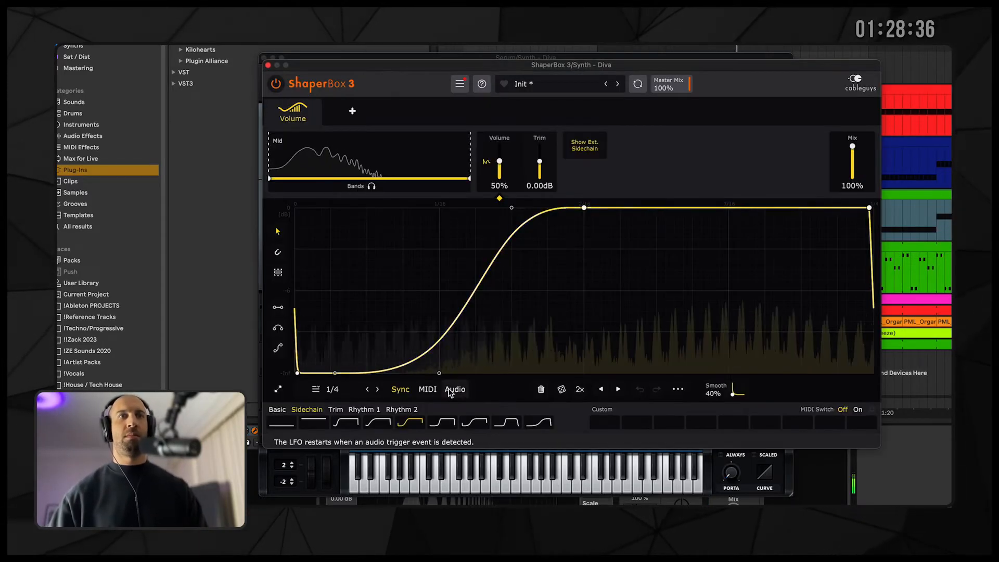
{"action": "left_click", "coordinate": [508, 391]}
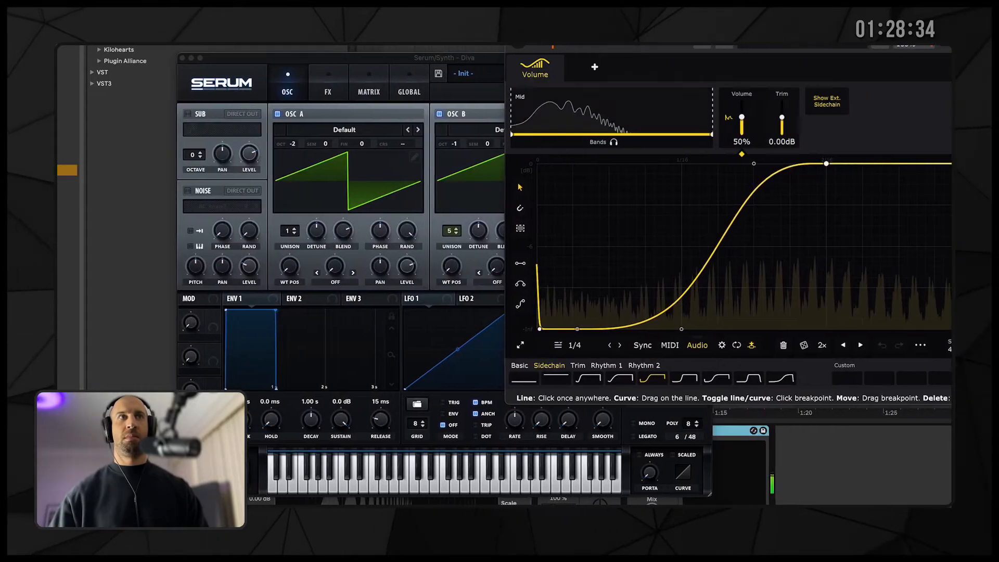
{"action": "left_click", "coordinate": [107, 60]}
{"action": "left_click", "coordinate": [468, 448]}
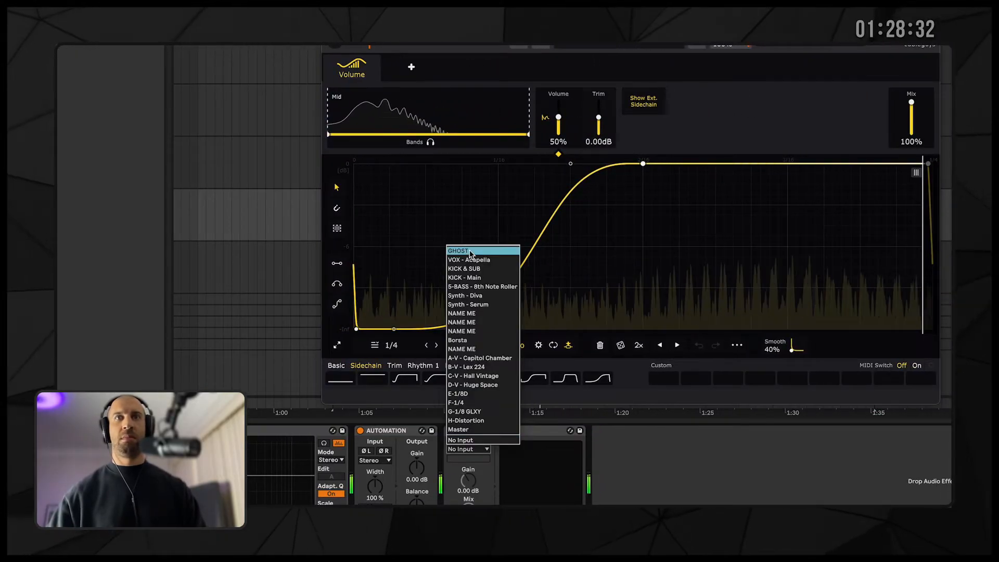
{"action": "left_click", "coordinate": [466, 278]}
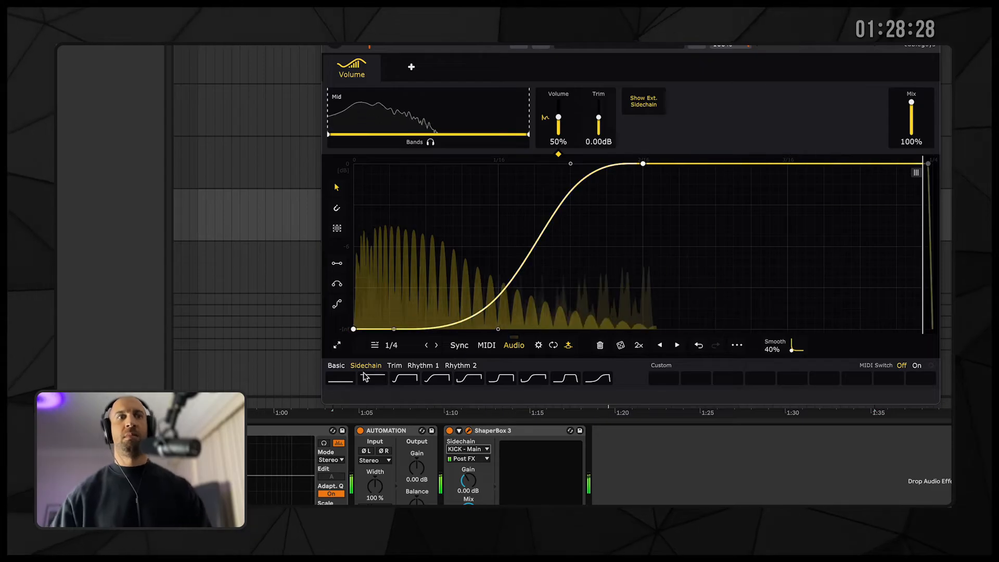
- Enable Serum's sub oscillator, set its octave to -3 and send it to direct out
{"action": "left_click", "coordinate": [251, 431]}
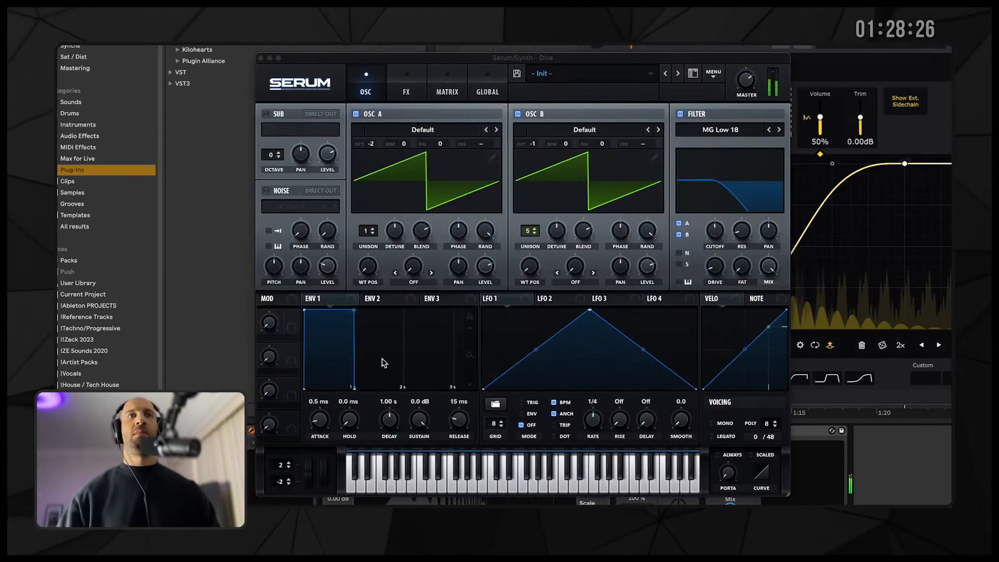
{"action": "left_click", "coordinate": [266, 113]}
{"action": "left_click_drag", "start_coordinate": [271, 155], "coordinate": [270, 171]}
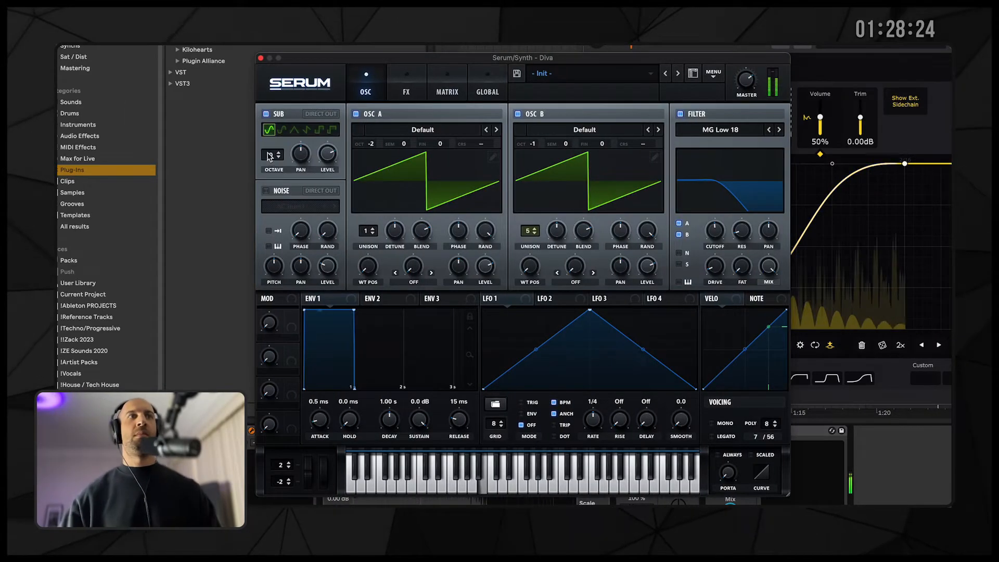
{"action": "left_click", "coordinate": [320, 114]}
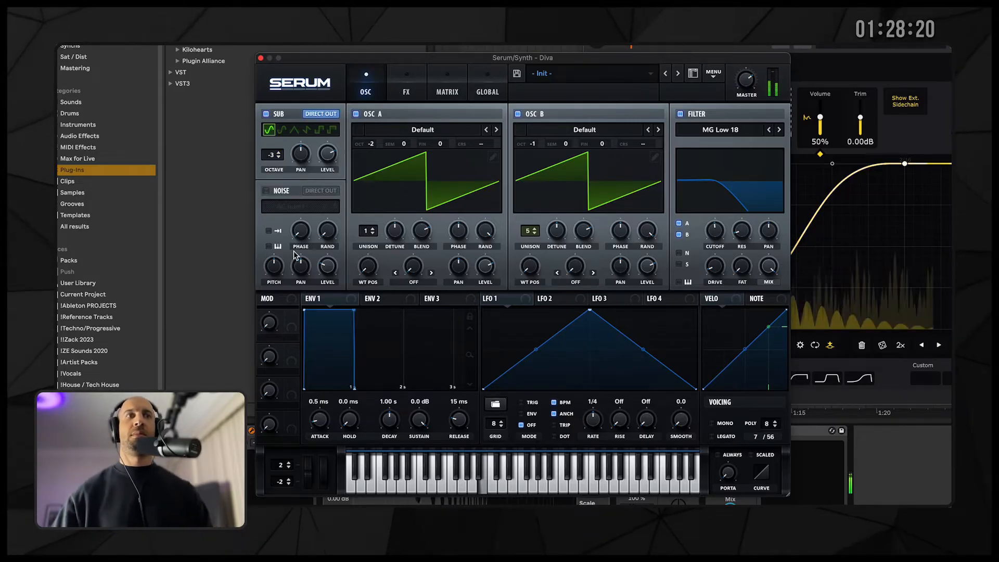
- Split the volume shaper at 134 Hz, shorten the lower band's ducking curve and apply a sidechain preset curve to the high band
{"action": "left_click_drag", "start_coordinate": [463, 59], "coordinate": [208, 93]}
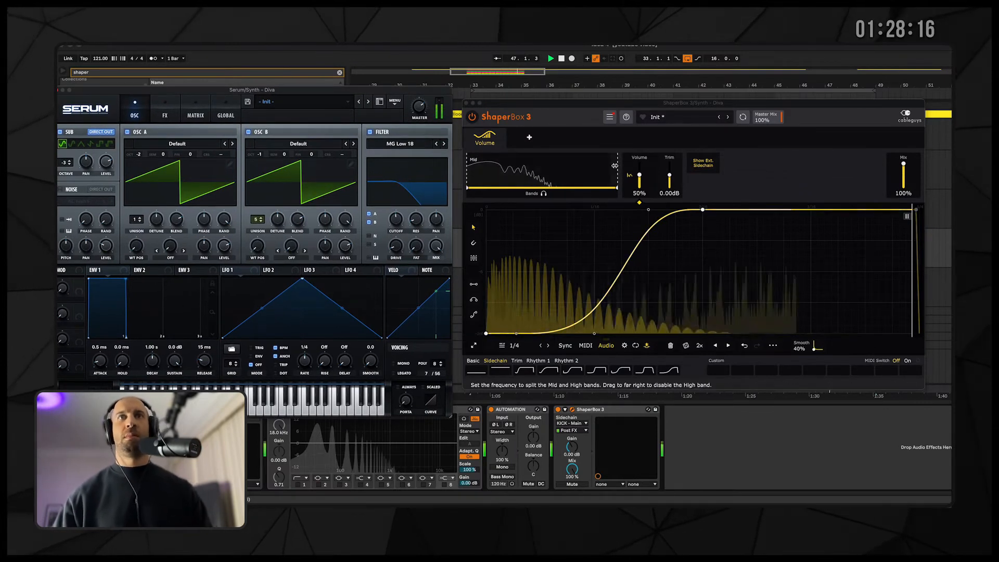
{"action": "left_click_drag", "start_coordinate": [617, 187], "coordinate": [507, 188]}
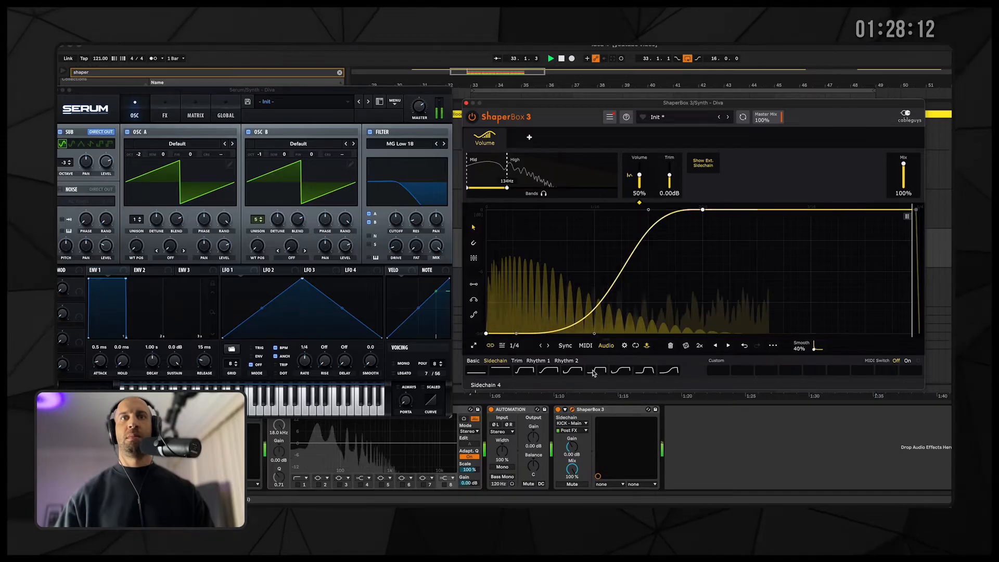
{"action": "left_click_drag", "start_coordinate": [488, 333], "coordinate": [486, 334]}
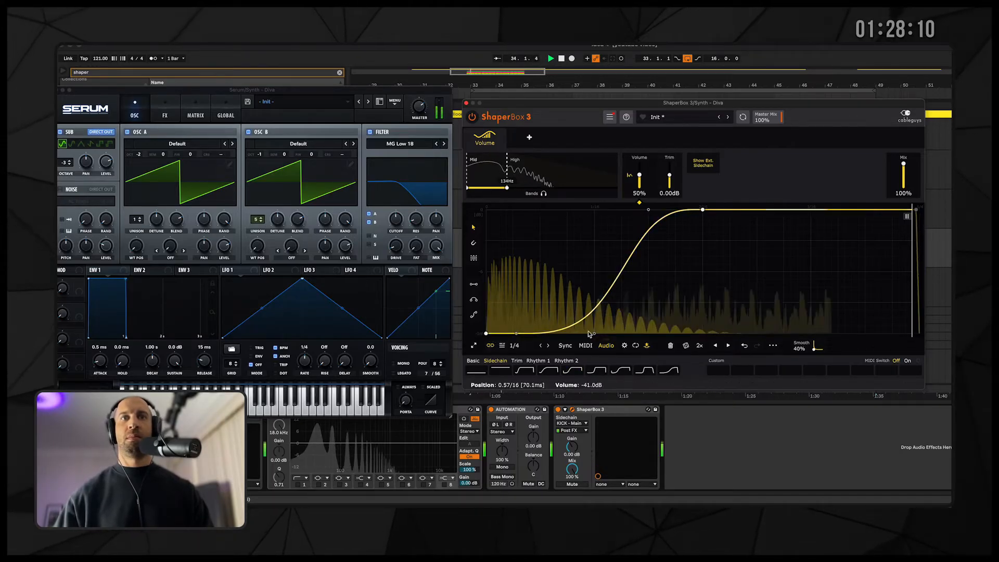
{"action": "left_click_drag", "start_coordinate": [594, 334], "coordinate": [560, 333]}
{"action": "left_click_drag", "start_coordinate": [702, 210], "coordinate": [659, 210]}
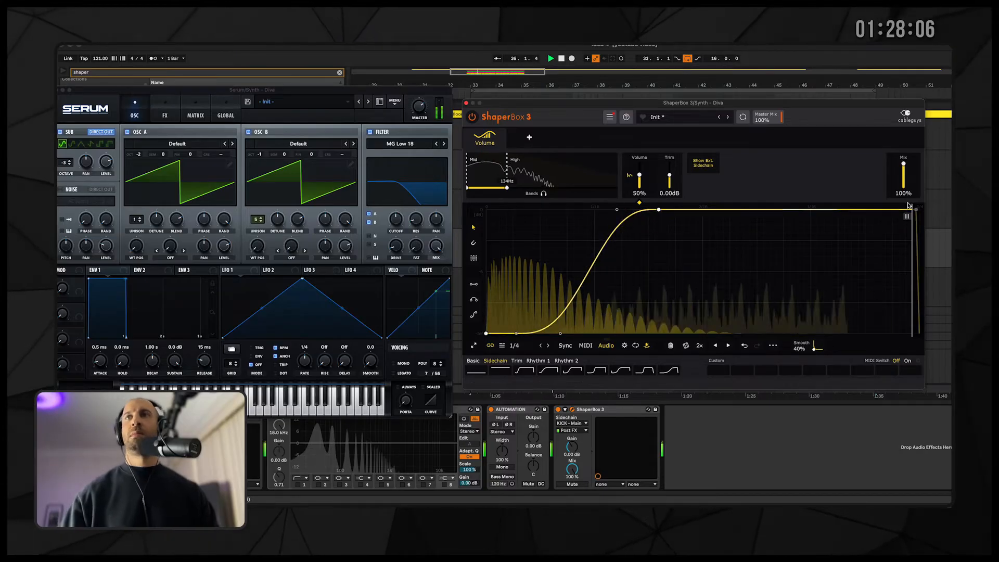
{"action": "left_click", "coordinate": [559, 163]}
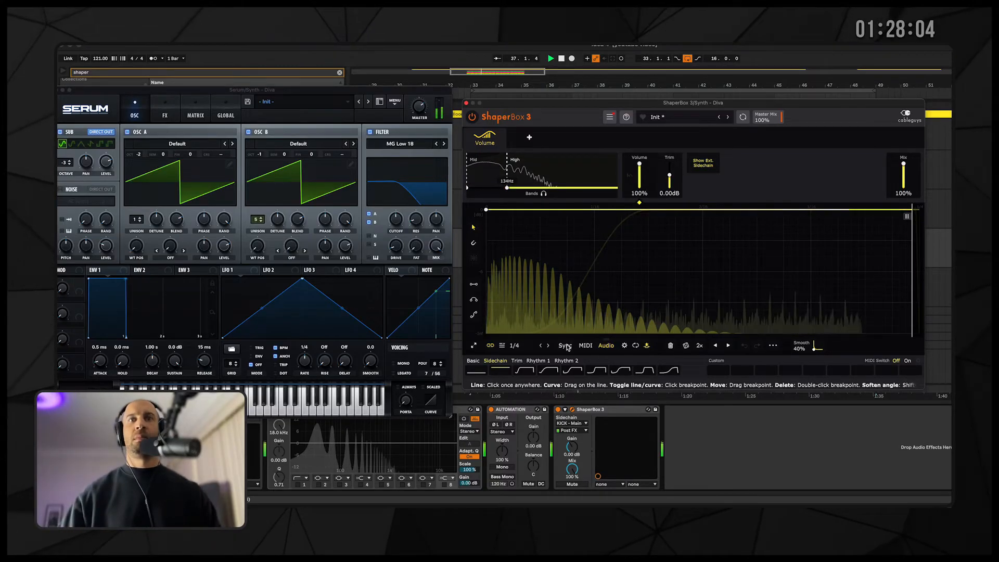
{"action": "left_click", "coordinate": [548, 370]}
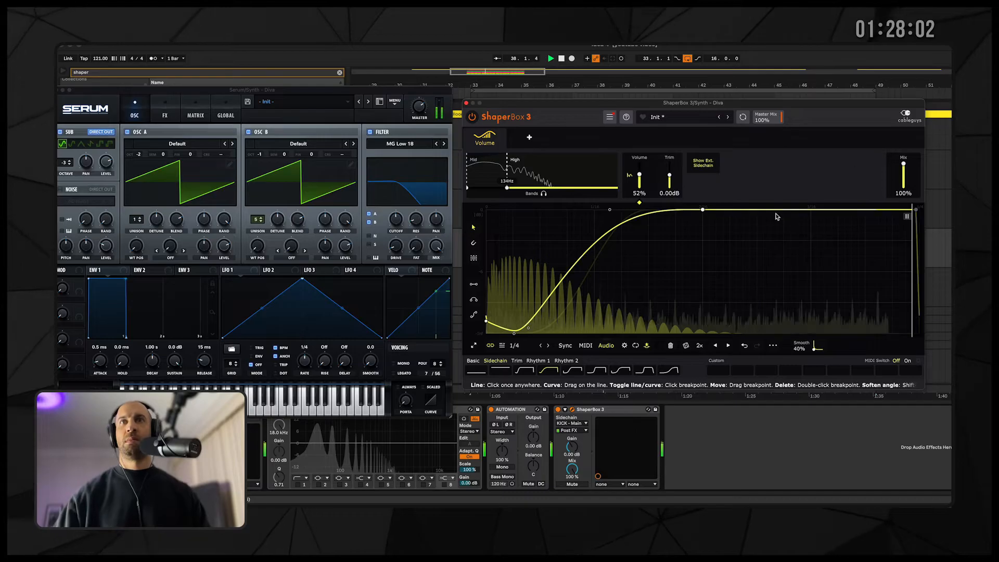
- Refine the Serum patch by lowering the sub level, setting the filter to MG Low 24 and oscillator B's octave to -2
{"action": "mouse_move", "coordinate": [396, 223]}
{"action": "left_mouse_down"}
{"action": "mouse_move", "coordinate": [398, 235]}
{"action": "mouse_move", "coordinate": [397, 220]}
{"action": "left_mouse_up"}
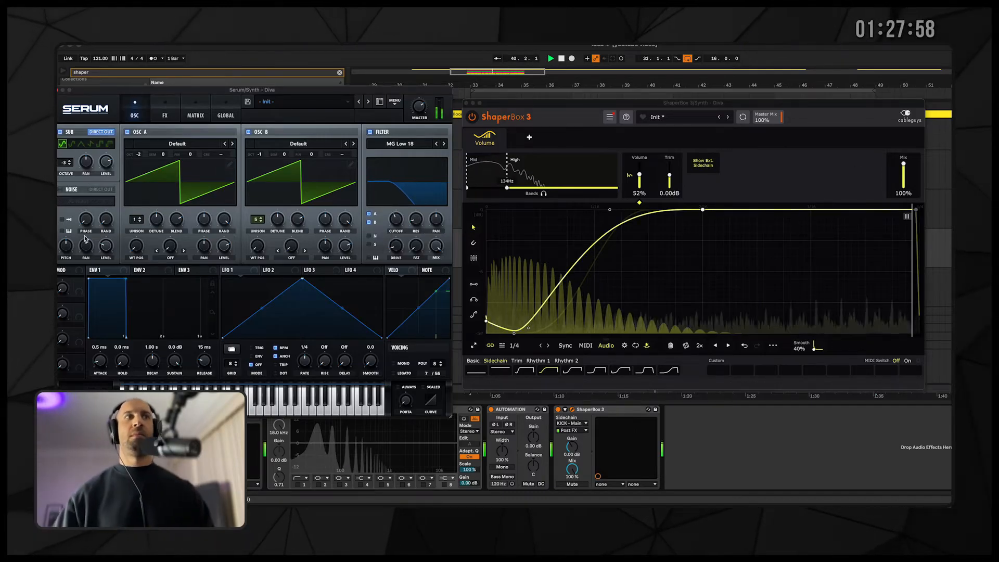
{"action": "left_click_drag", "start_coordinate": [103, 166], "coordinate": [106, 196]}
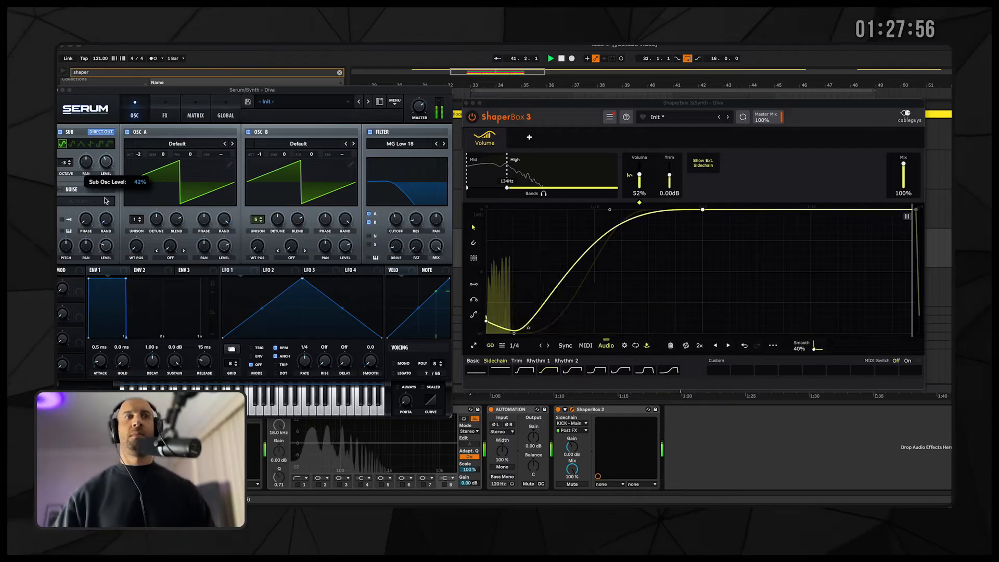
{"action": "left_click_drag", "start_coordinate": [105, 219], "coordinate": [105, 230]}
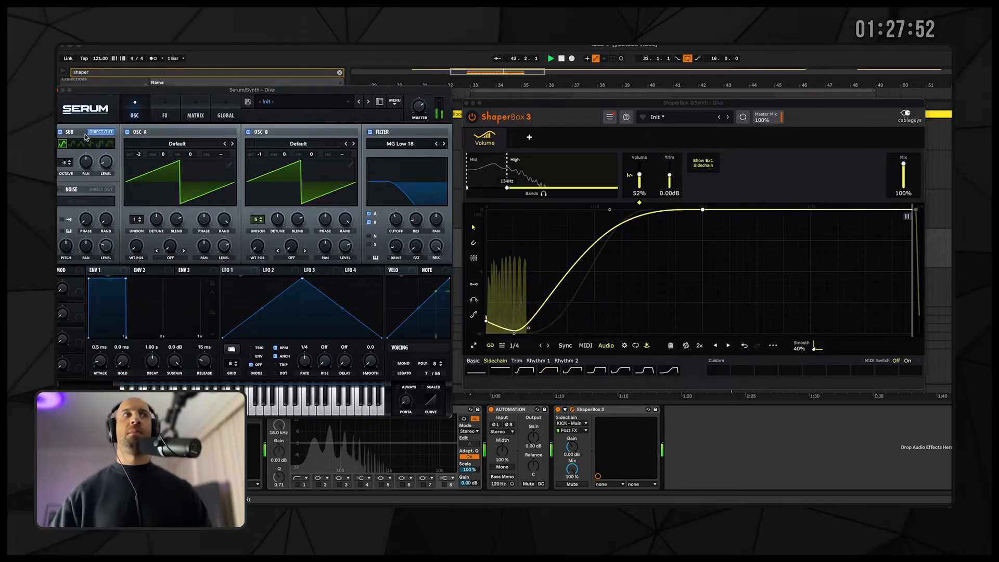
{"action": "left_click_drag", "start_coordinate": [83, 93], "coordinate": [155, 99]}
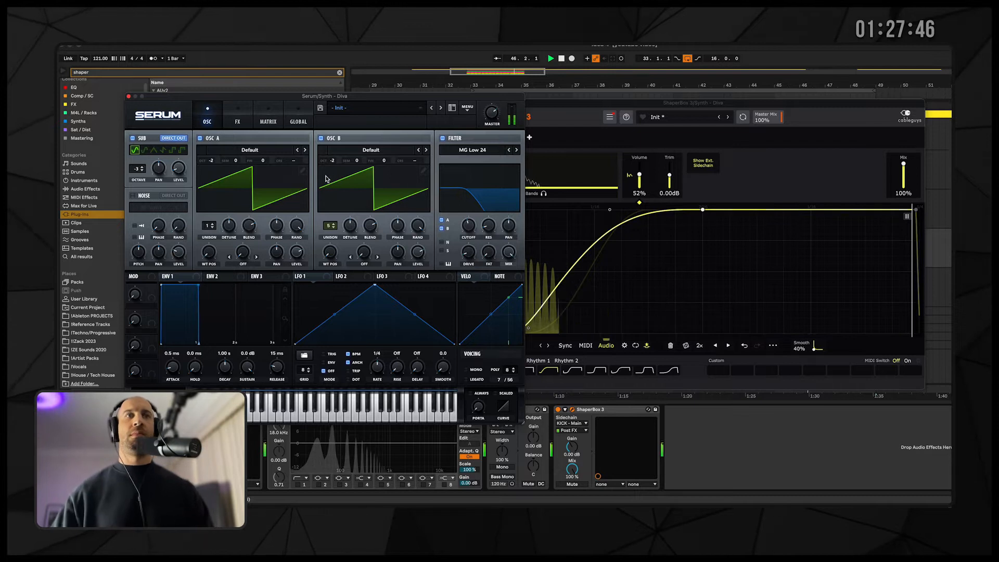
- Remove the fundamental from oscillator B's wavetable using Remove Fundamental (HPF) in Serum's table editor
{"action": "left_click", "coordinate": [422, 171]}
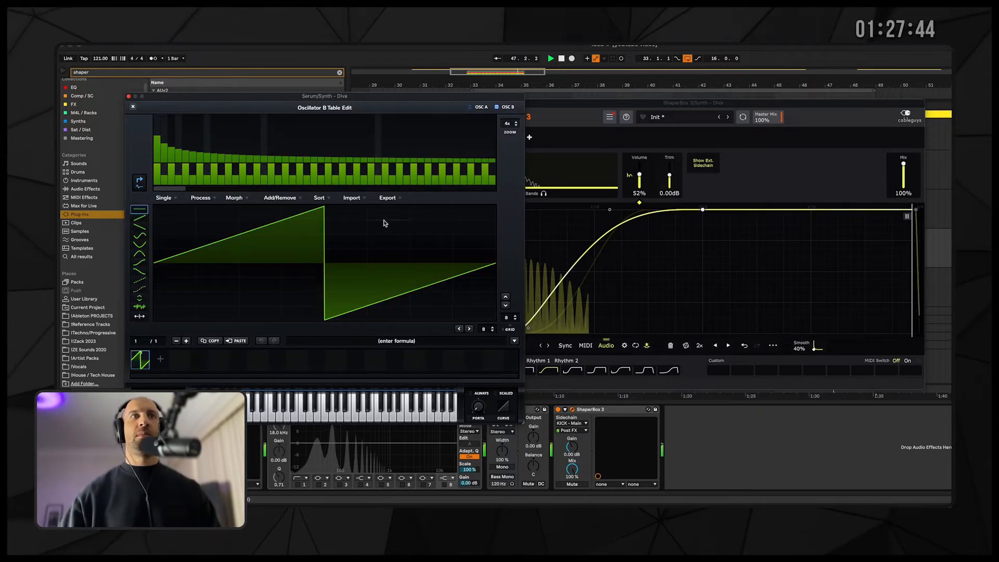
{"action": "left_click", "coordinate": [208, 202]}
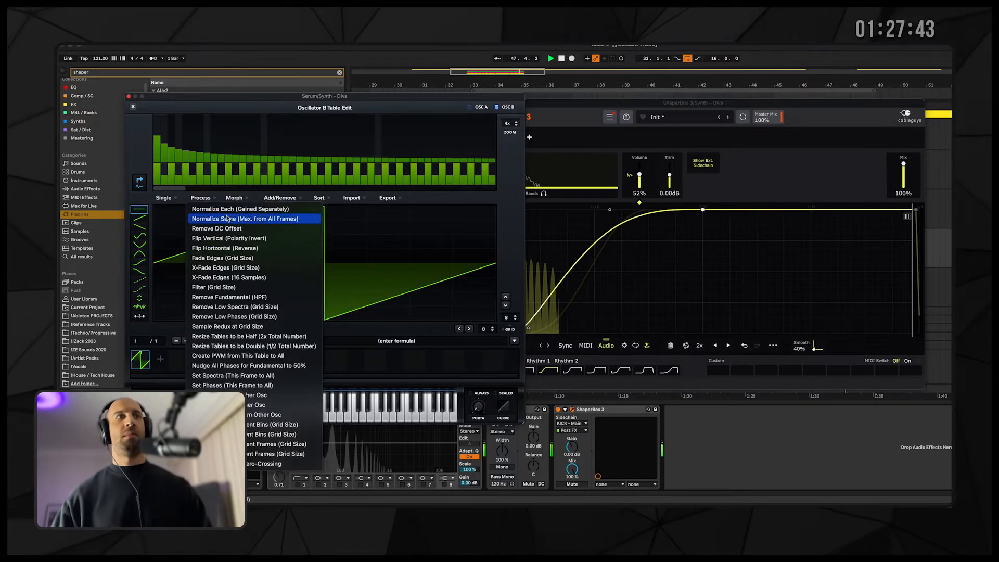
{"action": "left_click", "coordinate": [236, 297]}
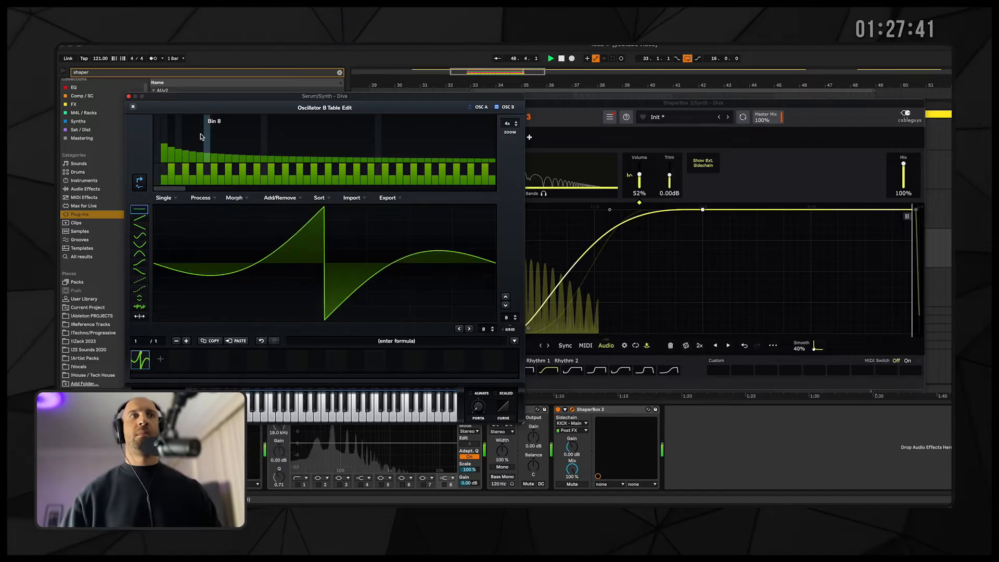
{"action": "left_click", "coordinate": [134, 108]}
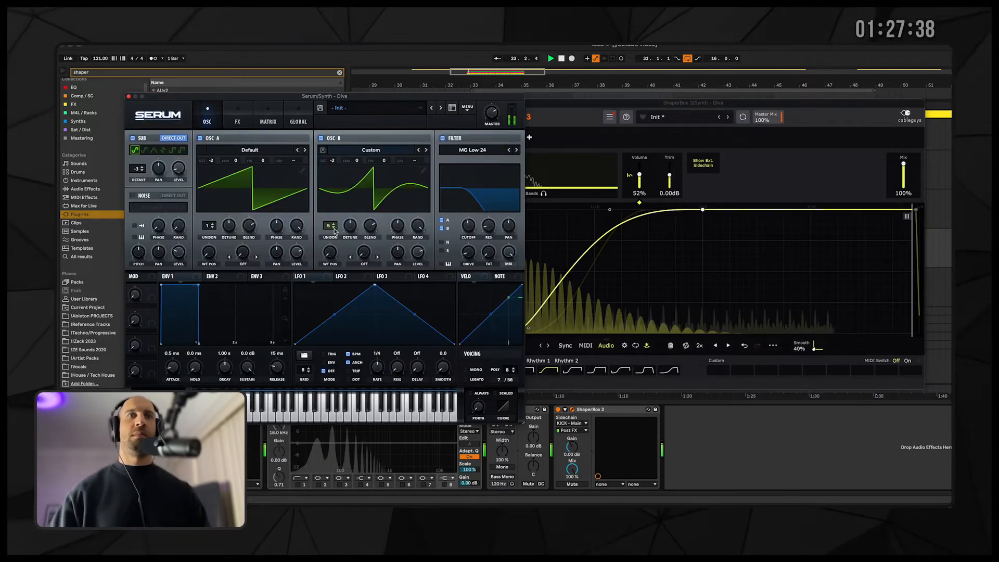
- Enable Serum's Tube distortion effect, return to the oscillator page, and close the Serum and ShaperBox 3 windows
{"action": "left_click", "coordinate": [238, 117]}
{"action": "left_click", "coordinate": [136, 153]}
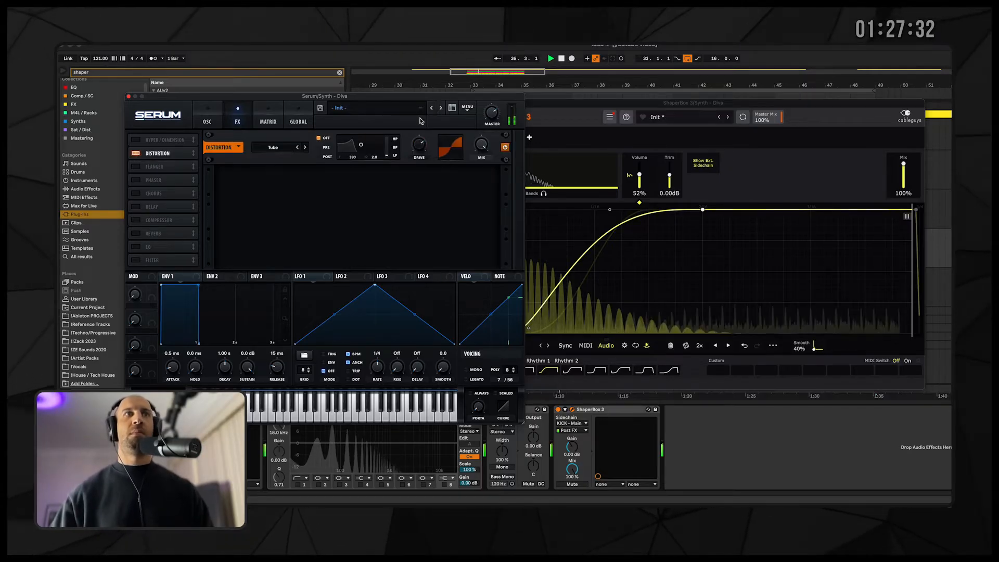
{"action": "left_click", "coordinate": [208, 112]}
{"action": "mouse_move", "coordinate": [470, 234]}
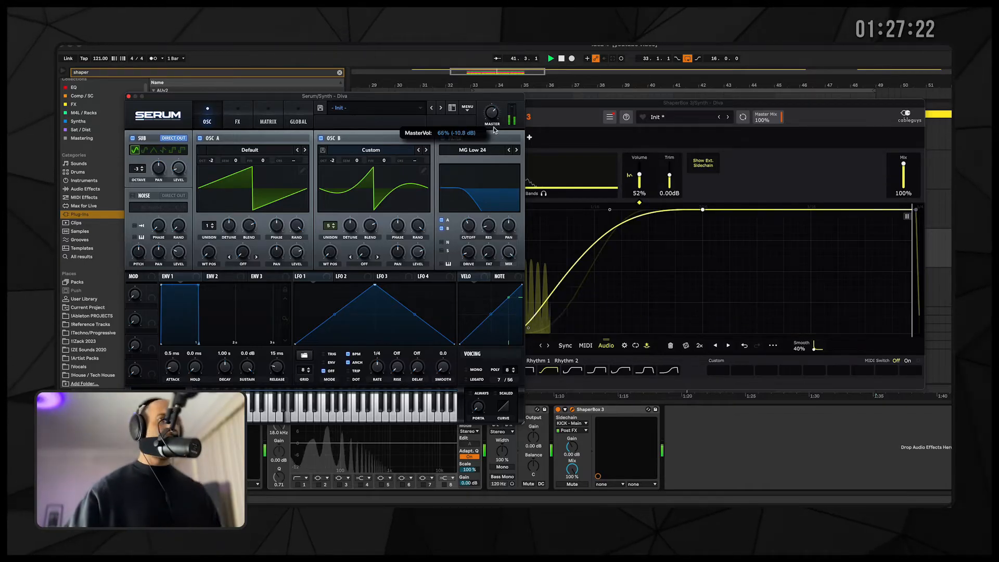
{"action": "left_click", "coordinate": [129, 97]}
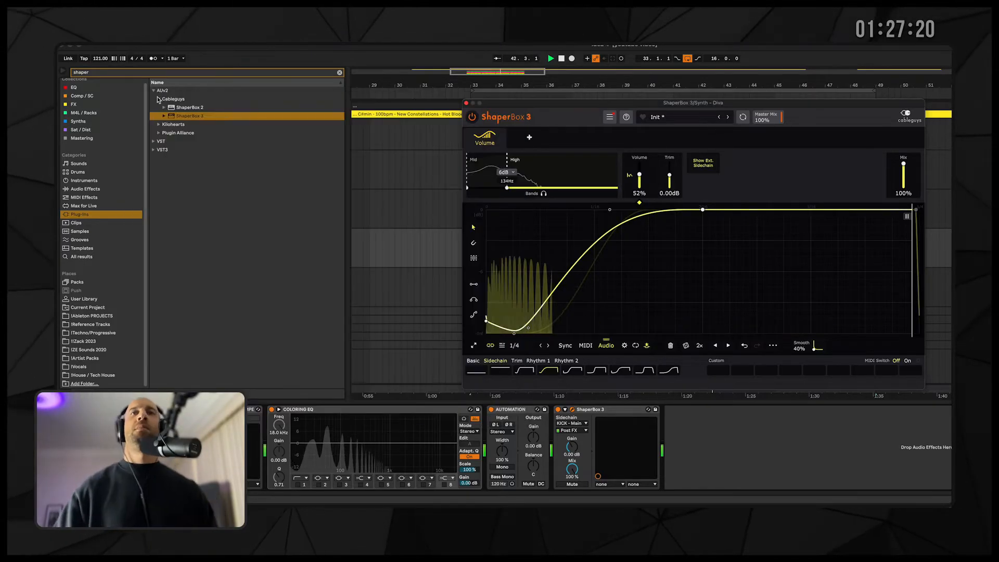
{"action": "left_click", "coordinate": [466, 103]}
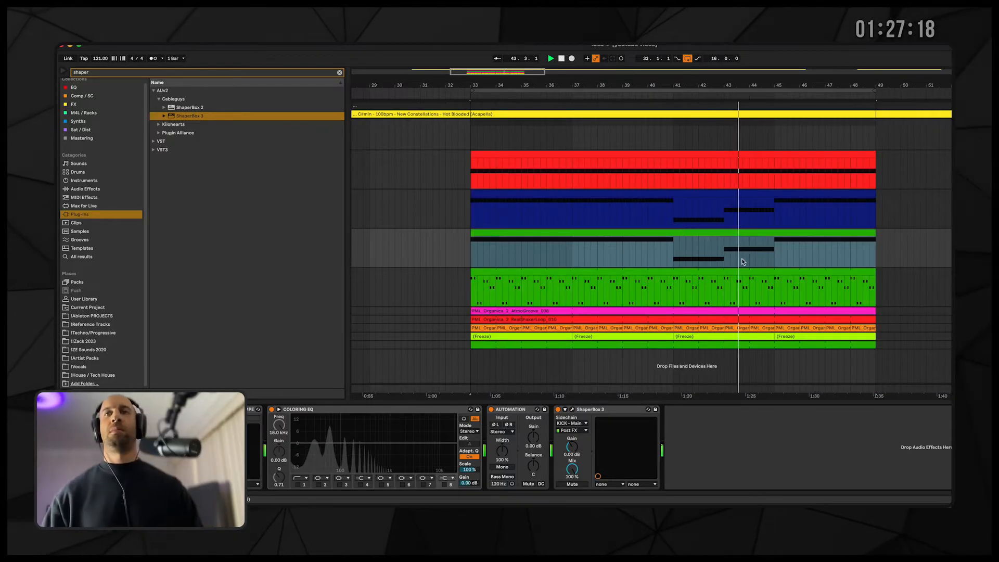
- Insert a new track between Synth - Diva and Synth - Serum and turn off the Serum track's solo
{"action": "scroll", "coordinate": [743, 261], "scroll_direction": "right", "scroll_amount": 1}
{"action": "left_click", "coordinate": [838, 284]}
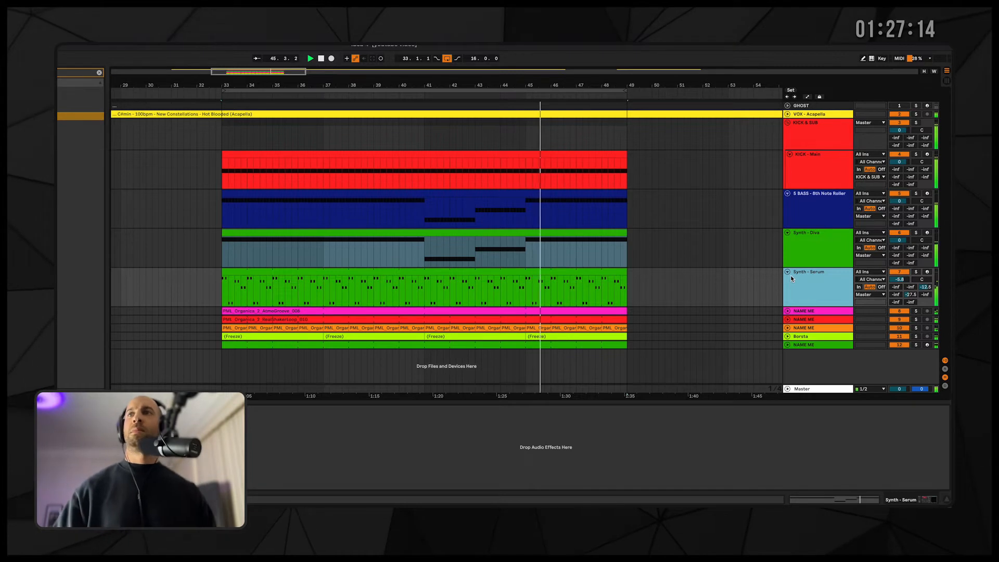
{"action": "key", "text": "ctrl+t"}
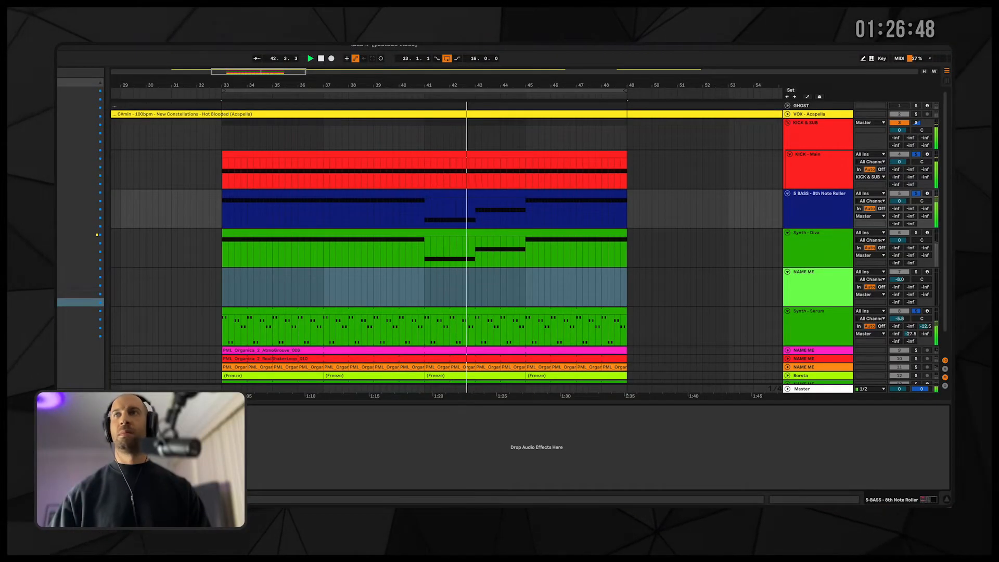
{"action": "left_click", "coordinate": [915, 311]}
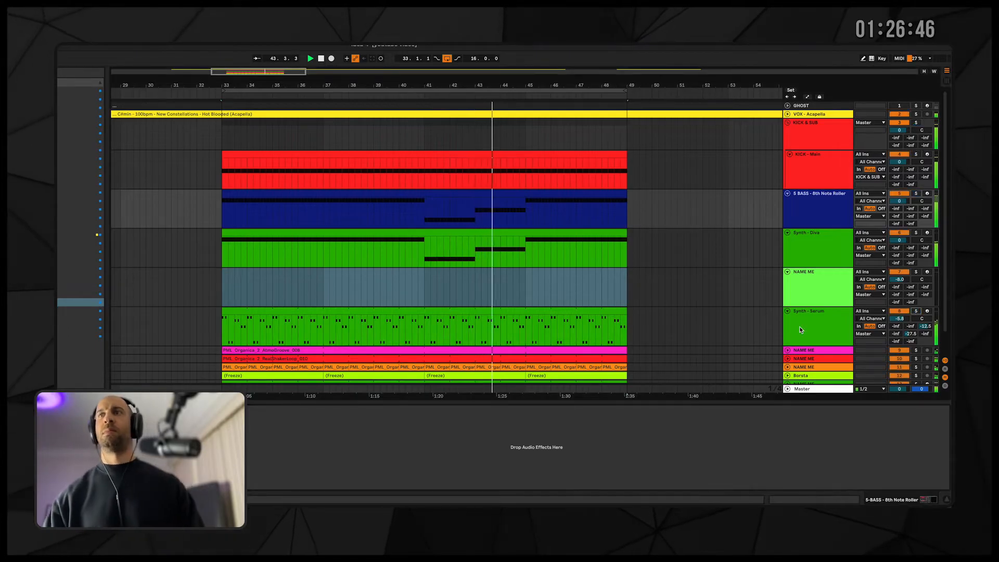
- Reshape the high-band ducking on Synth - Diva's ShaperBox 3 with a longer sidechain preset curve, an earlier rise and 57% mix
{"action": "left_click", "coordinate": [809, 298]}
{"action": "left_click", "coordinate": [803, 237]}
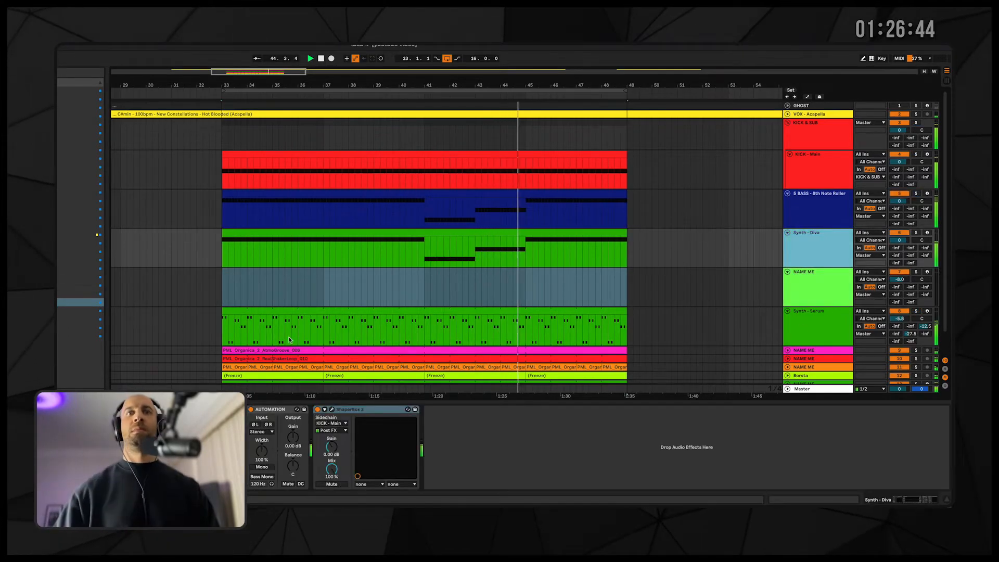
{"action": "left_click", "coordinate": [332, 410]}
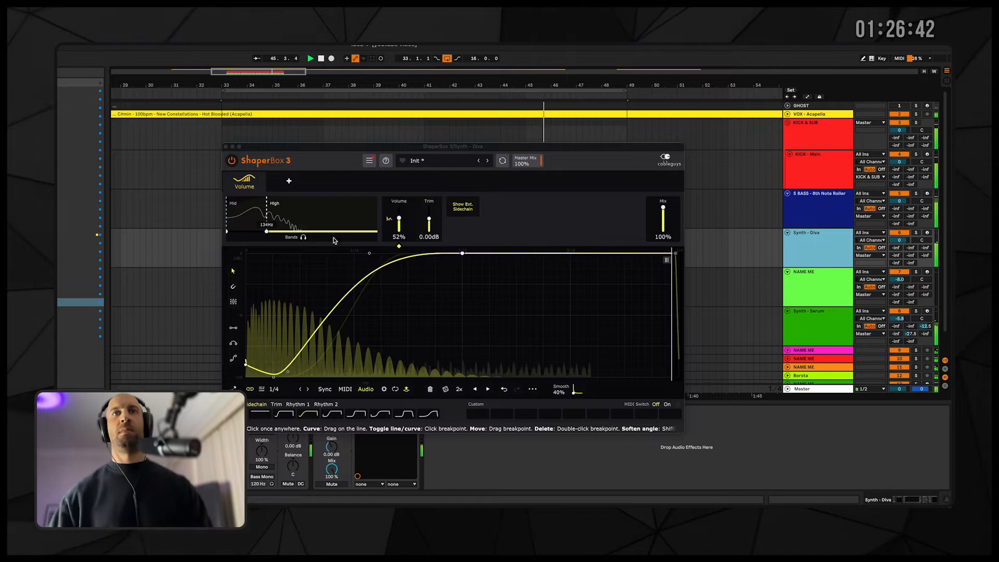
{"action": "left_click", "coordinate": [356, 414]}
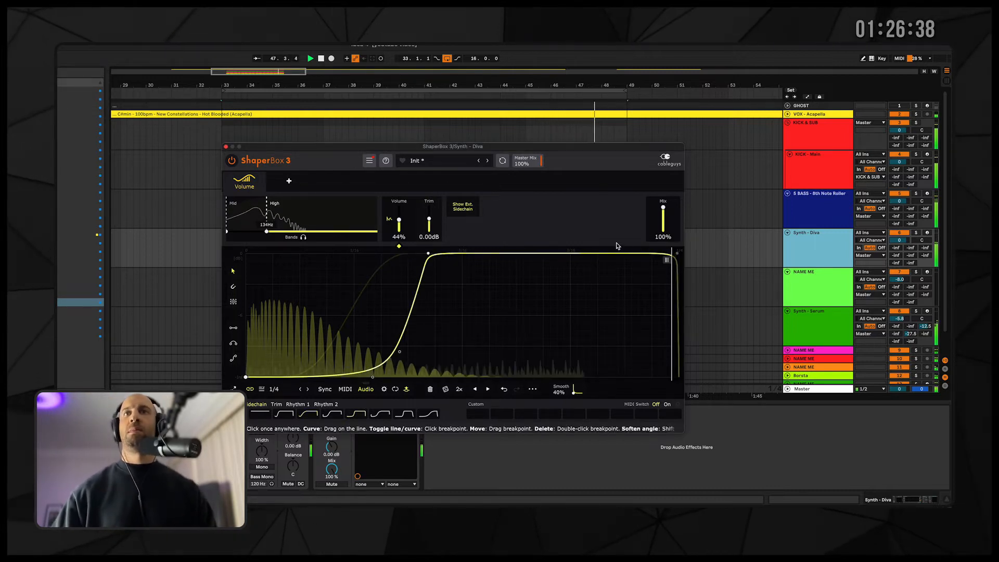
{"action": "left_click", "coordinate": [379, 414]}
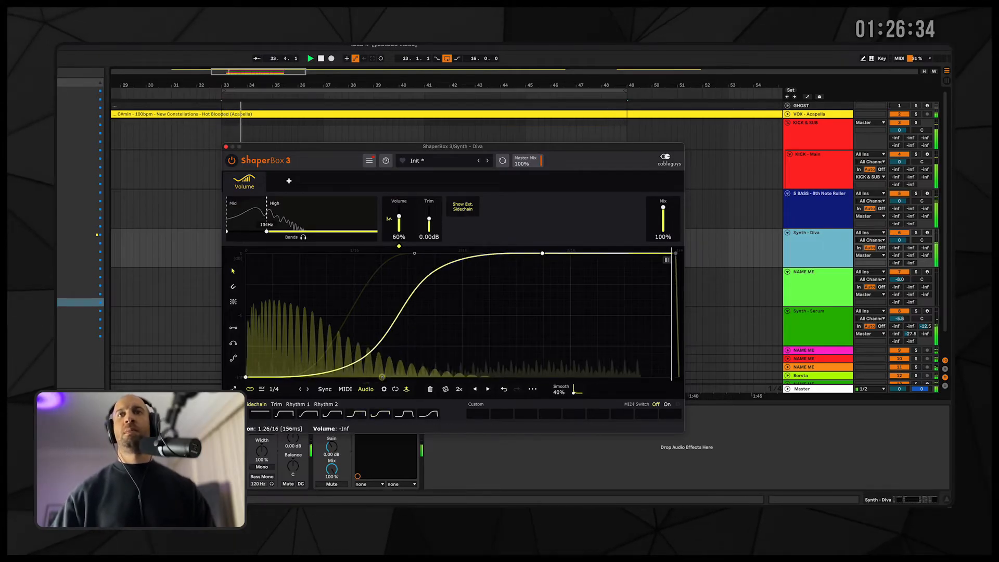
{"action": "left_click_drag", "start_coordinate": [382, 377], "coordinate": [334, 378]}
{"action": "left_click_drag", "start_coordinate": [663, 208], "coordinate": [662, 218]}
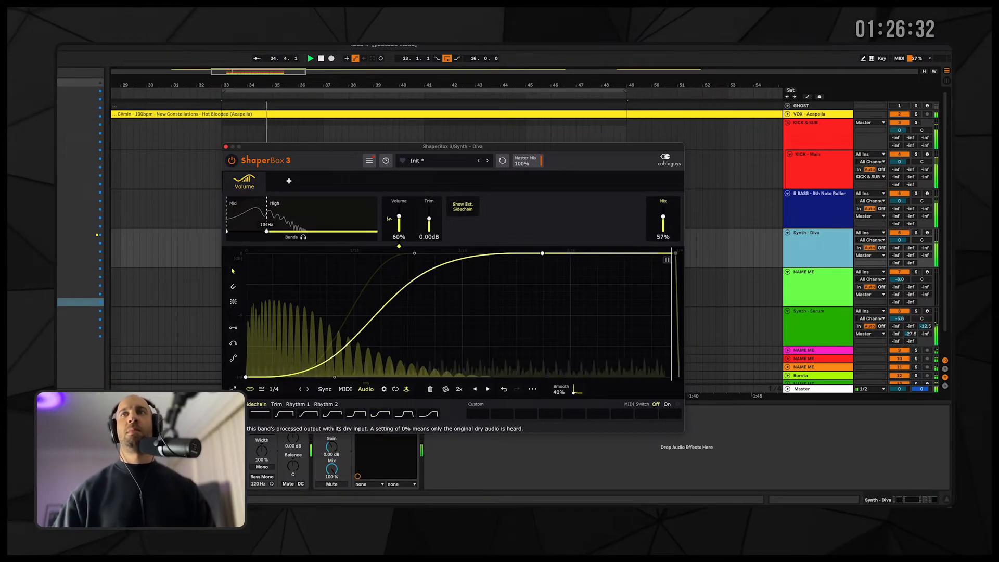
{"action": "left_click", "coordinate": [226, 146]}
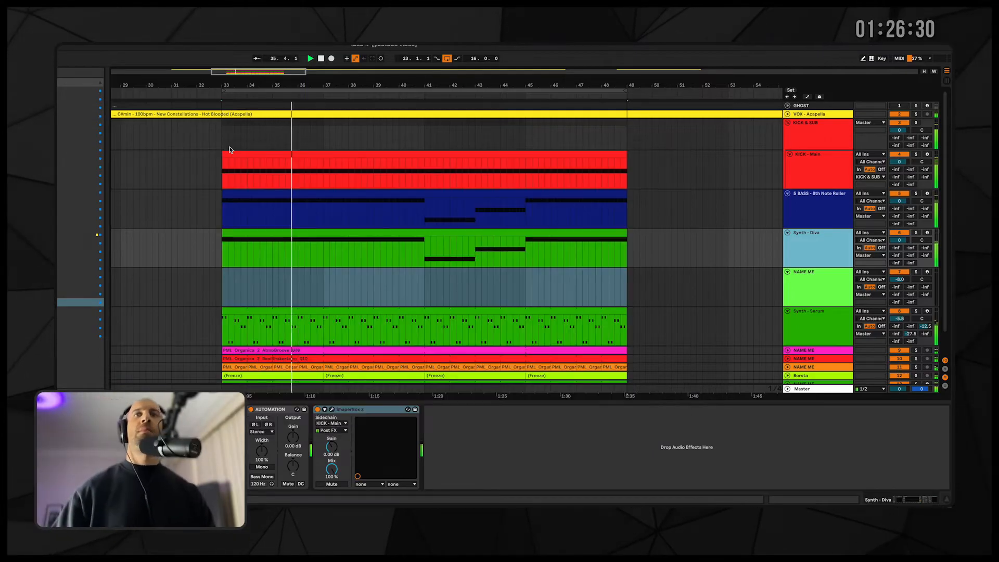
- Load Kontakt onto the new empty NAME ME track
{"action": "left_click", "coordinate": [799, 284]}
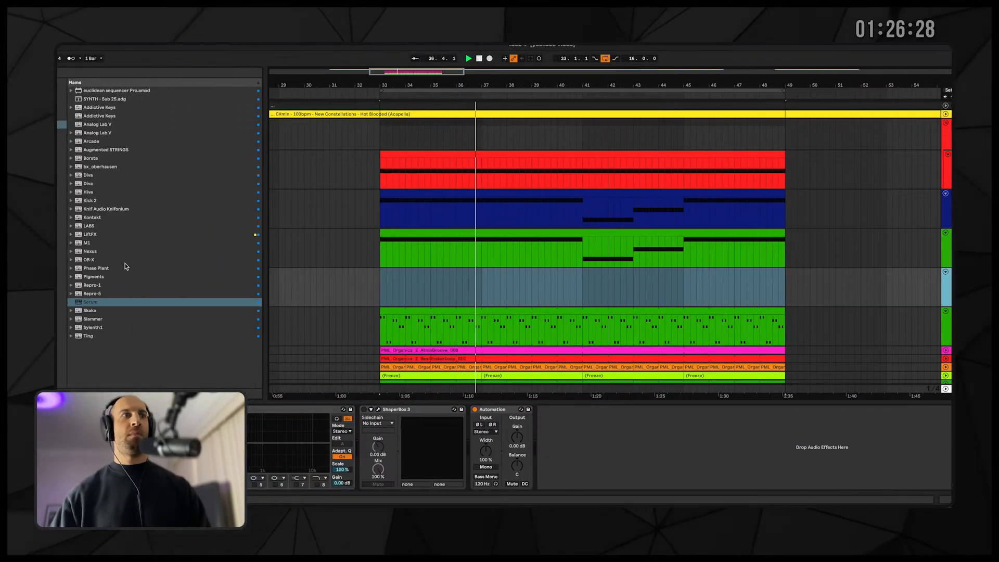
{"action": "left_click", "coordinate": [91, 218]}
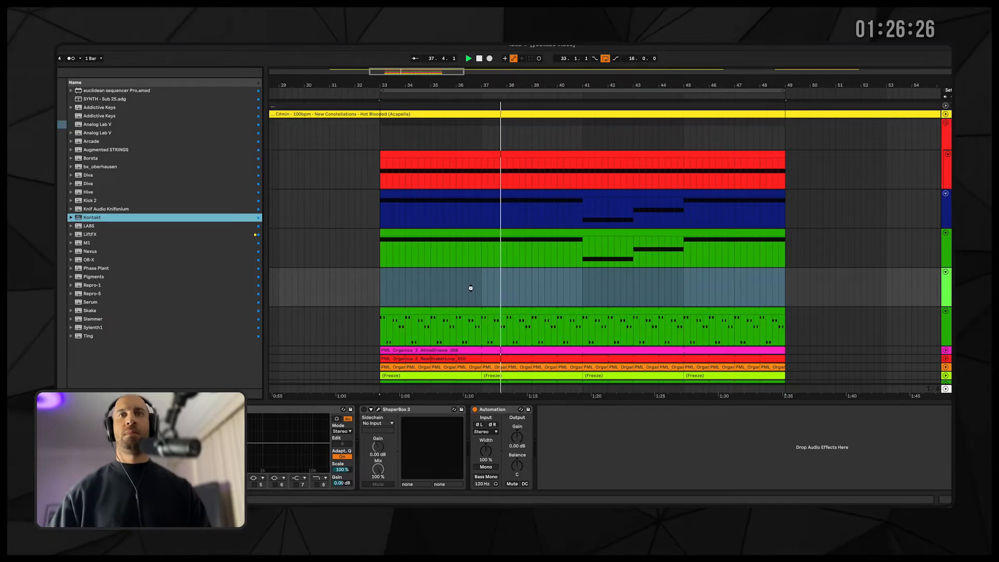
{"action": "left_click_drag", "start_coordinate": [406, 275], "coordinate": [390, 274]}
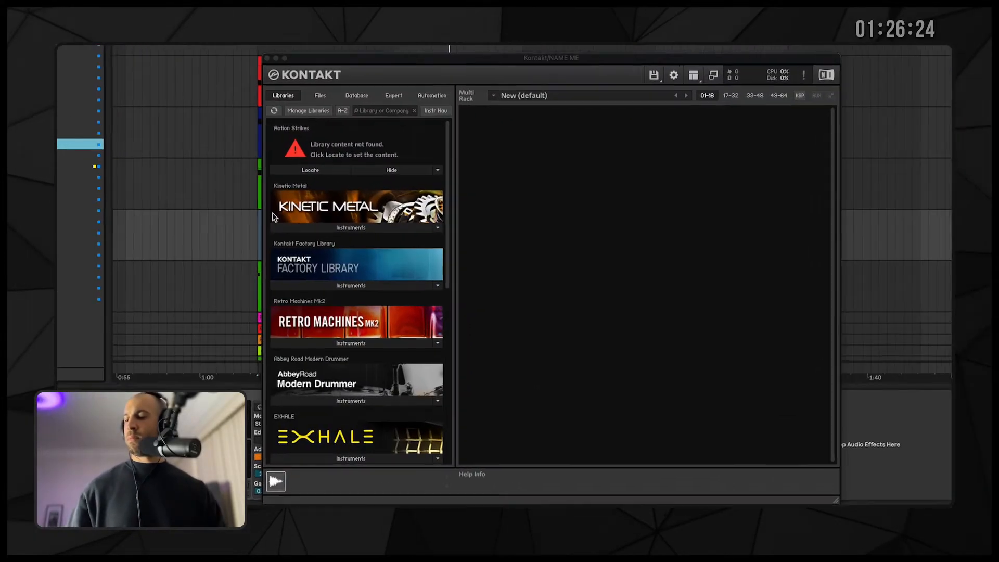
- Load the NOIRE Pure piano from Kontakt's Noire library and remove the duplicate instance
{"action": "scroll", "coordinate": [359, 341], "scroll_direction": "down", "scroll_amount": 3}
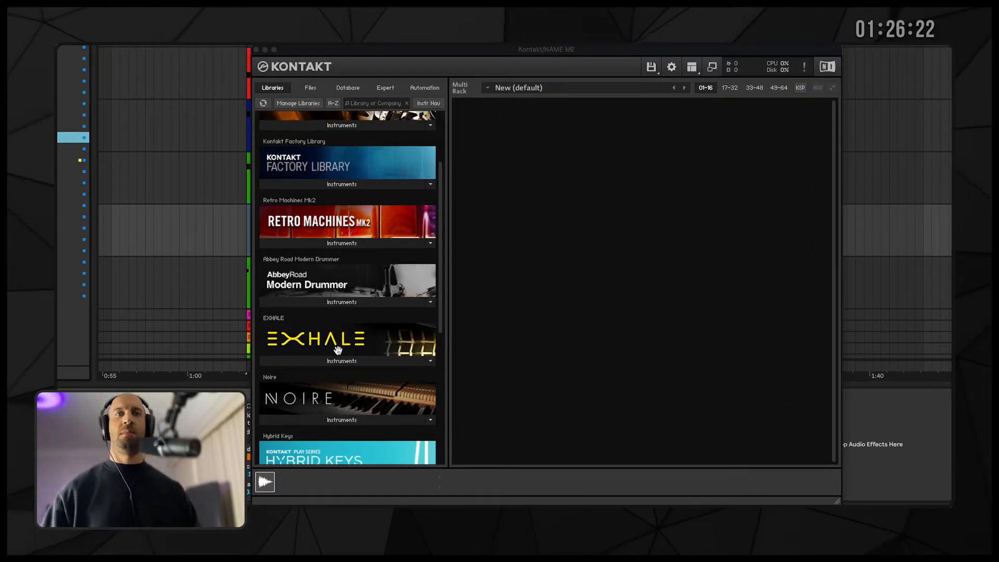
{"action": "left_click", "coordinate": [338, 420]}
{"action": "left_click", "coordinate": [310, 445]}
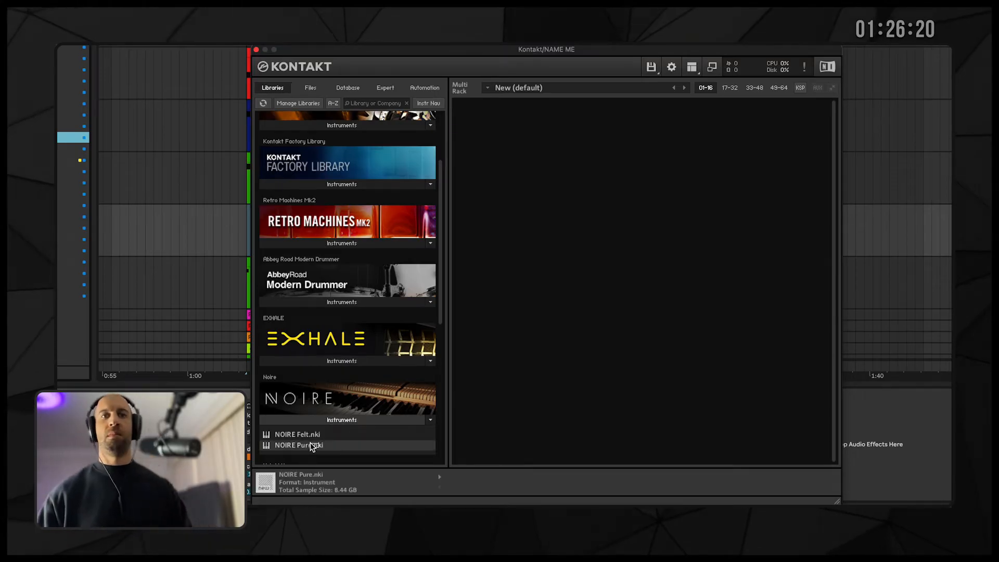
{"action": "double_click", "coordinate": [313, 447]}
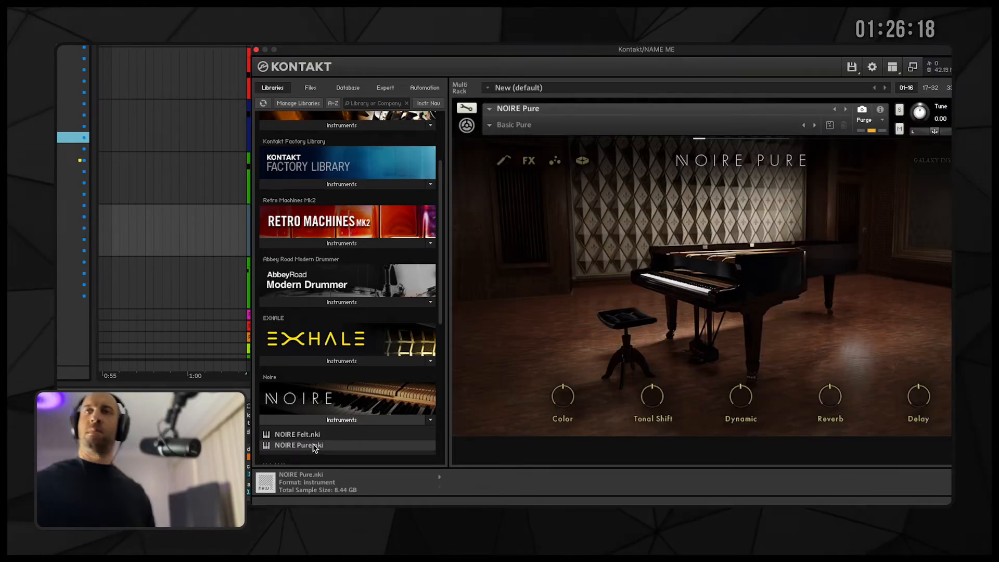
{"action": "double_click", "coordinate": [312, 446]}
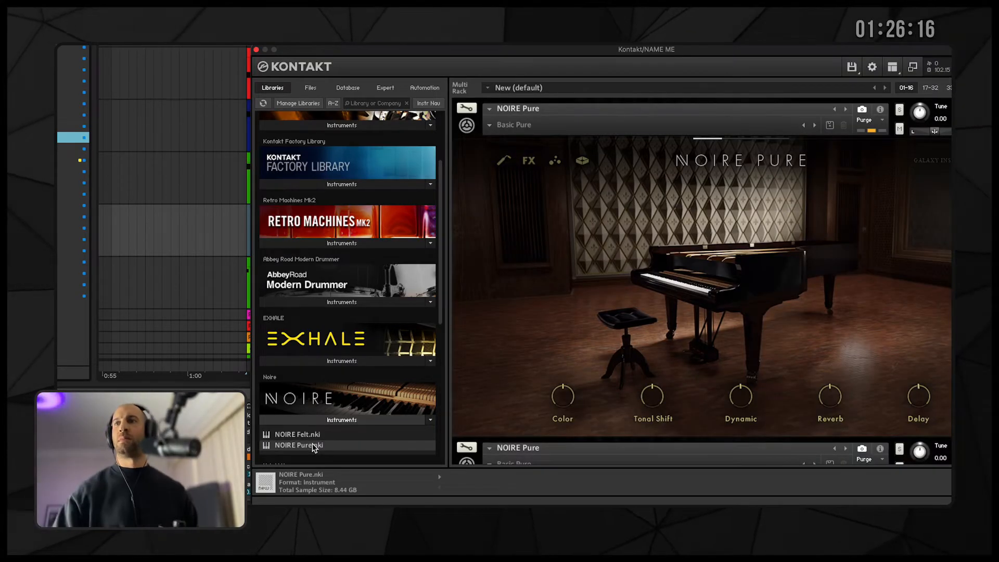
{"action": "key", "text": "Delete"}
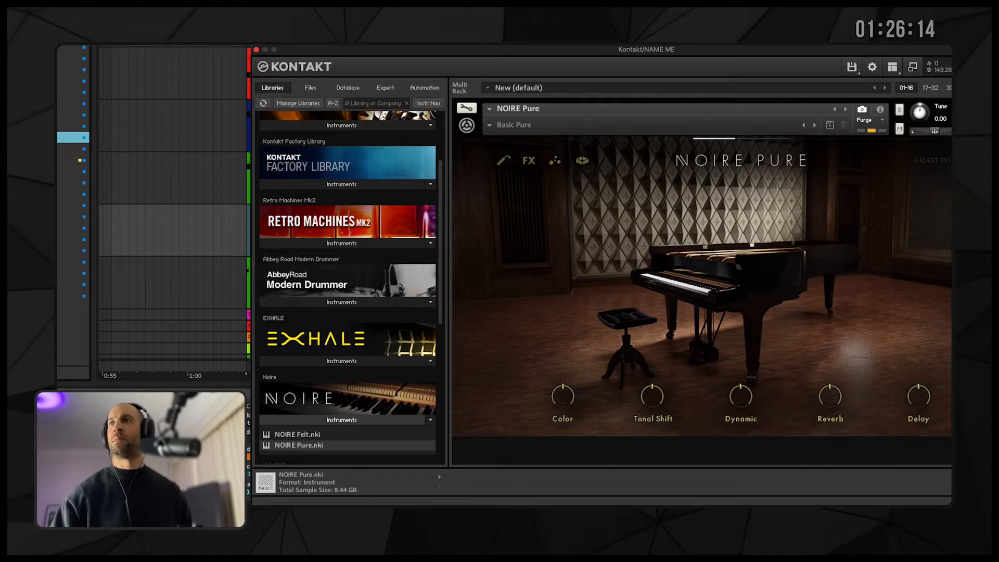
{"action": "key", "text": "super+Tab"}
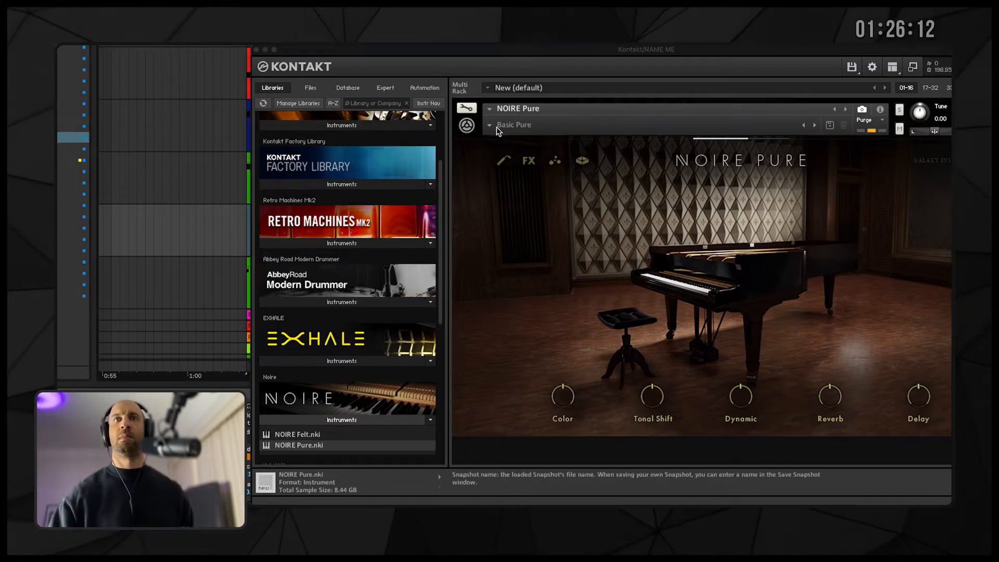
- Choose the Extra Body grand piano snapshot for NOIRE Pure
{"action": "left_click", "coordinate": [513, 125]}
{"action": "mouse_move", "coordinate": [513, 134]}
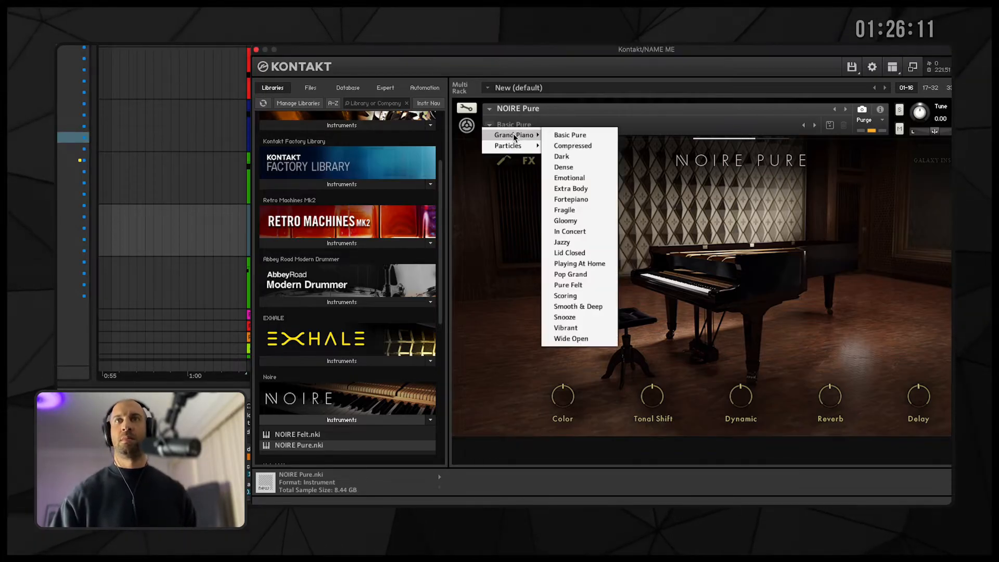
{"action": "left_click", "coordinate": [576, 188]}
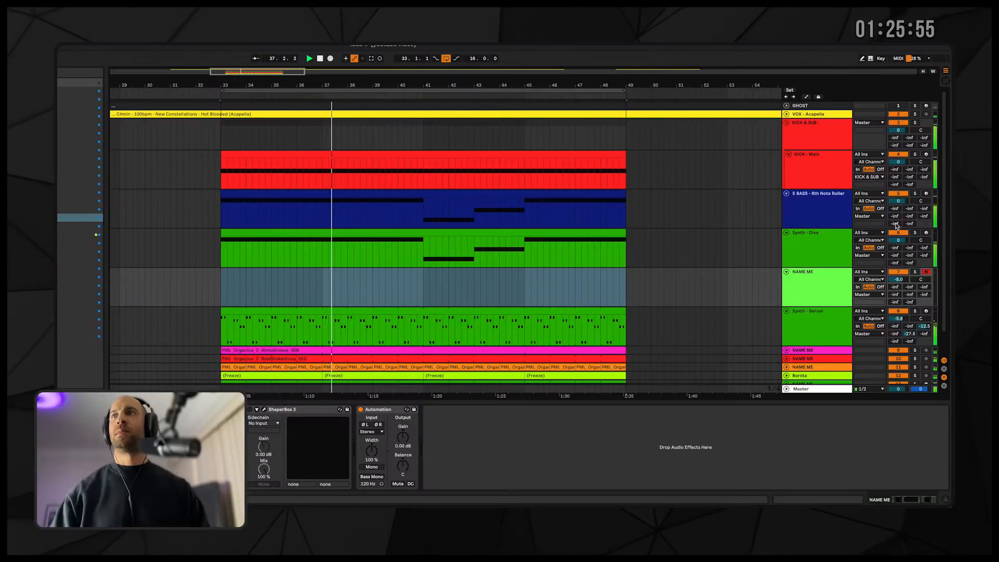
- Lower the Synth - Diva track's volume to -1.8 dB and the 8th-note bass track's to -1.0 dB
{"action": "left_click", "coordinate": [896, 225]}
{"action": "left_click", "coordinate": [899, 234]}
{"action": "left_click_drag", "start_coordinate": [898, 240], "coordinate": [899, 246]}
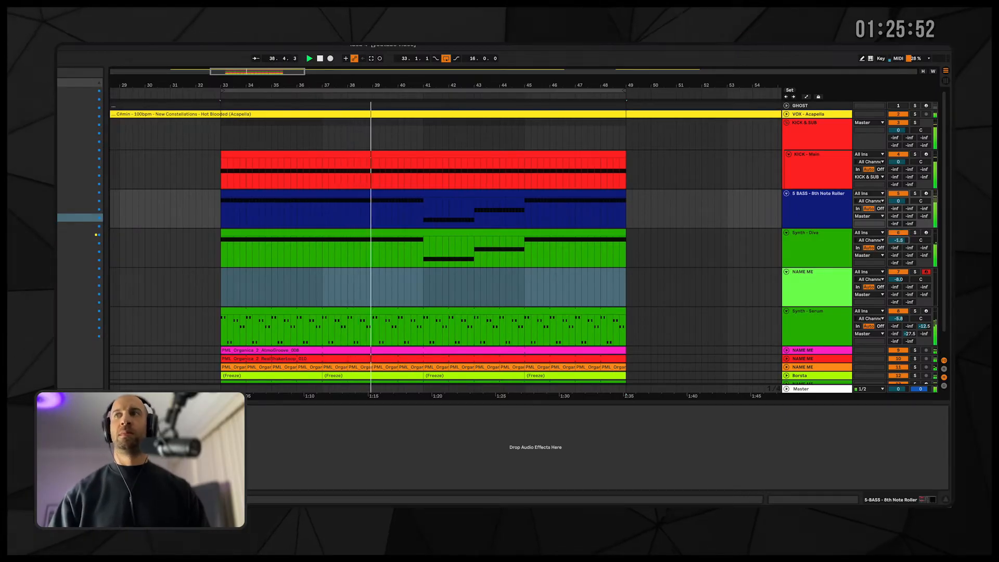
{"action": "left_click_drag", "start_coordinate": [902, 203], "coordinate": [902, 206]}
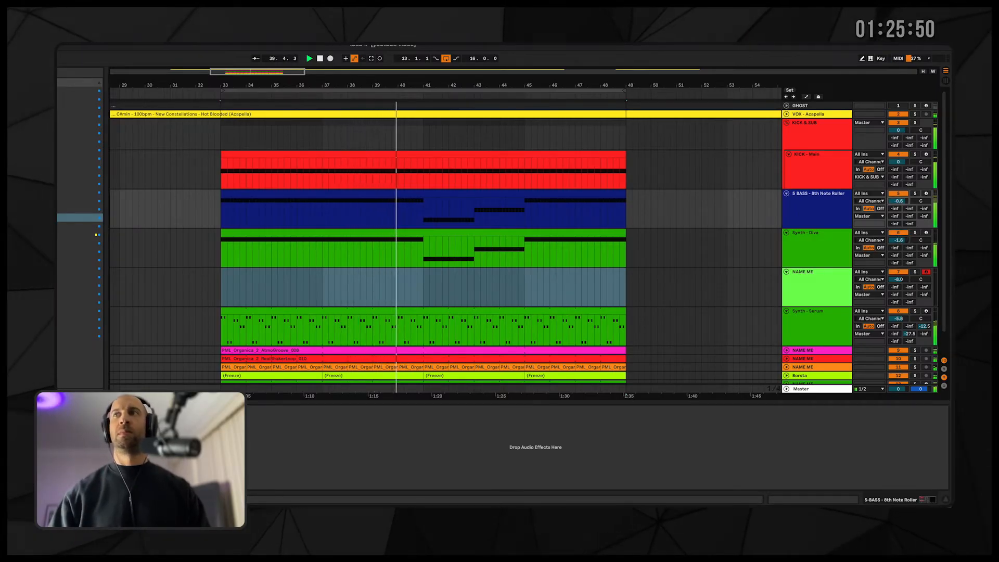
- Mute the shaker loop track briefly to check its contribution to the mix and unfold the track
{"action": "scroll", "coordinate": [818, 257], "scroll_direction": "down", "scroll_amount": 2}
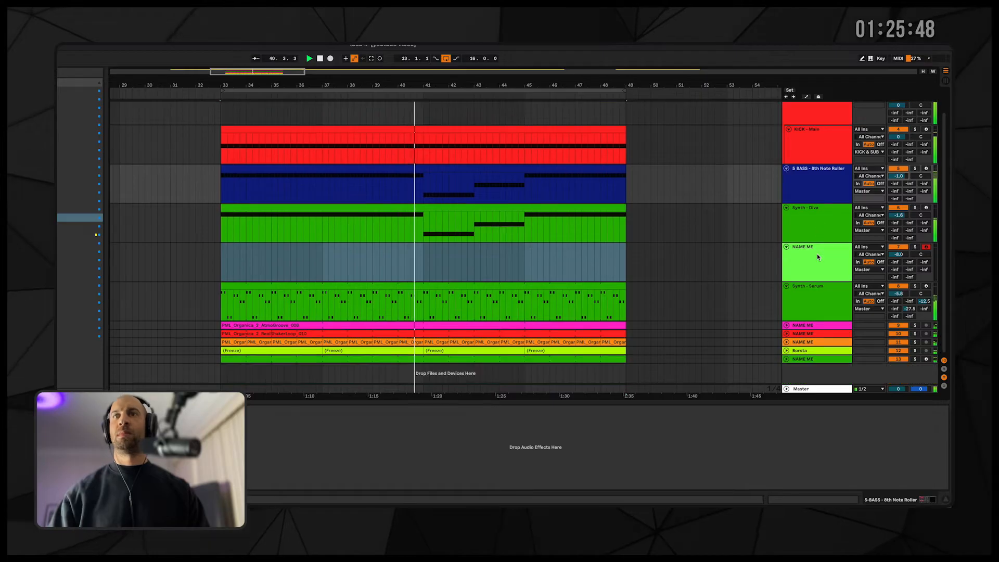
{"action": "left_click", "coordinate": [898, 334]}
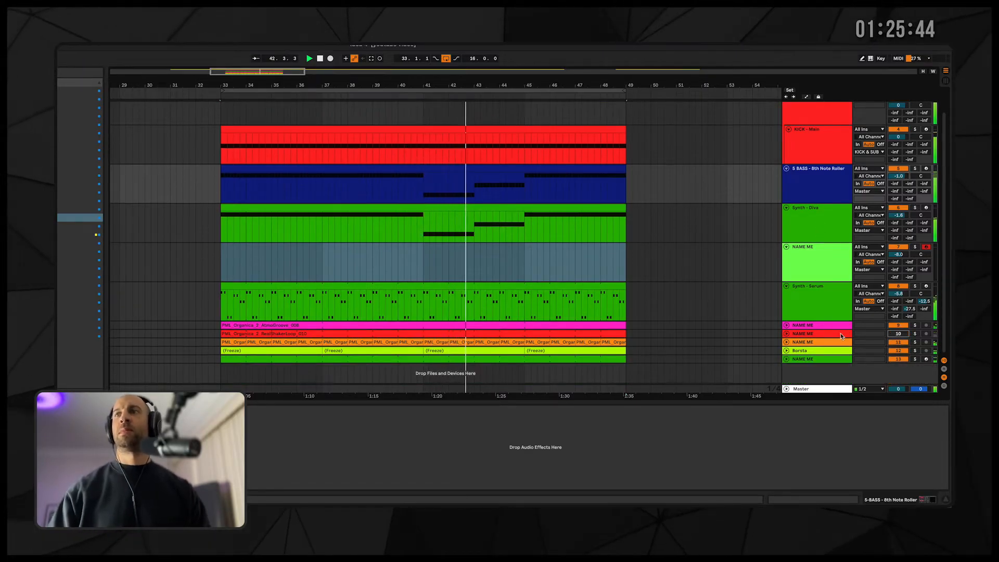
{"action": "left_click", "coordinate": [786, 334]}
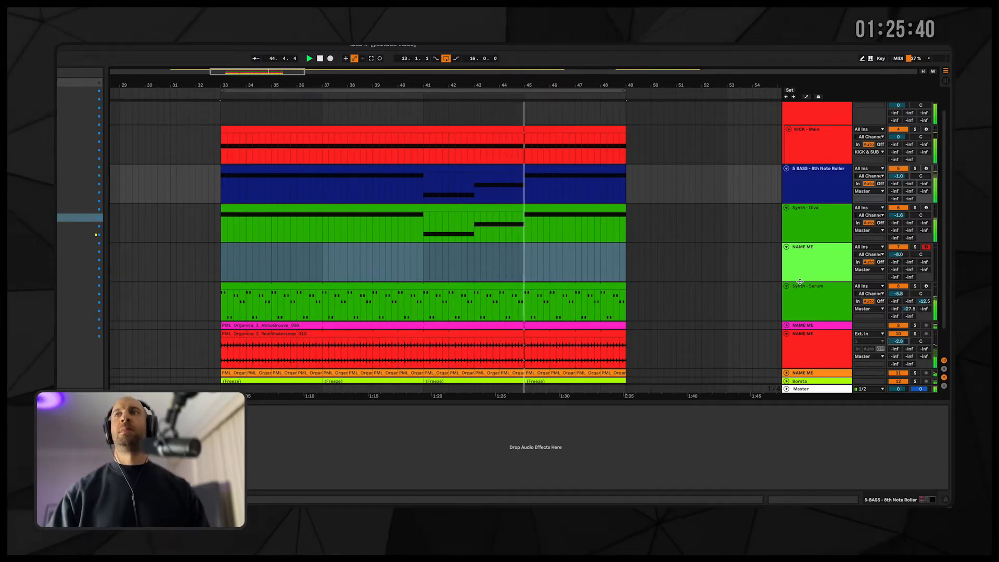
- Search the plug-ins for "la" and load the UADx LA-2 Compressor onto the piano track
{"action": "left_click", "coordinate": [826, 257]}
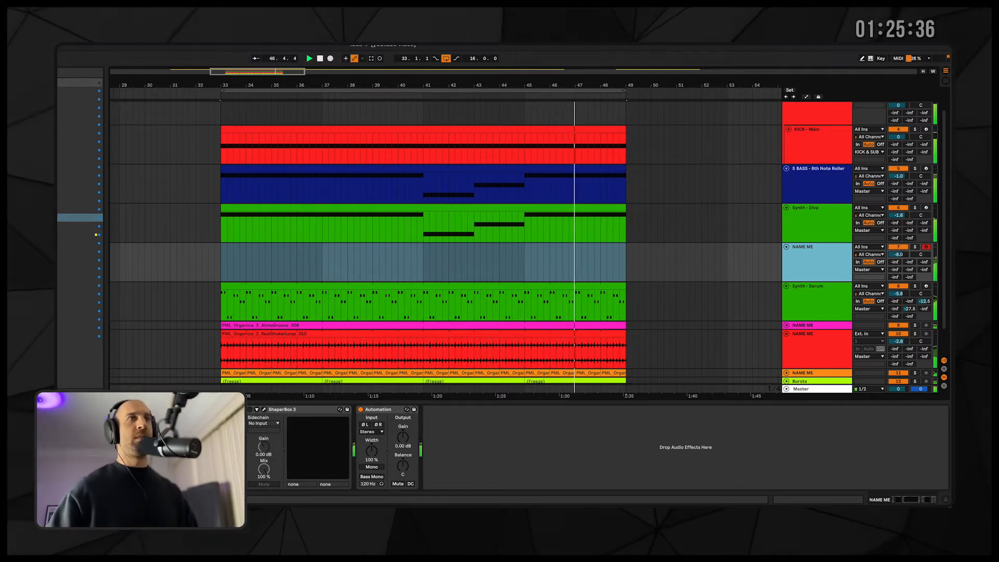
{"action": "left_click", "coordinate": [86, 218]}
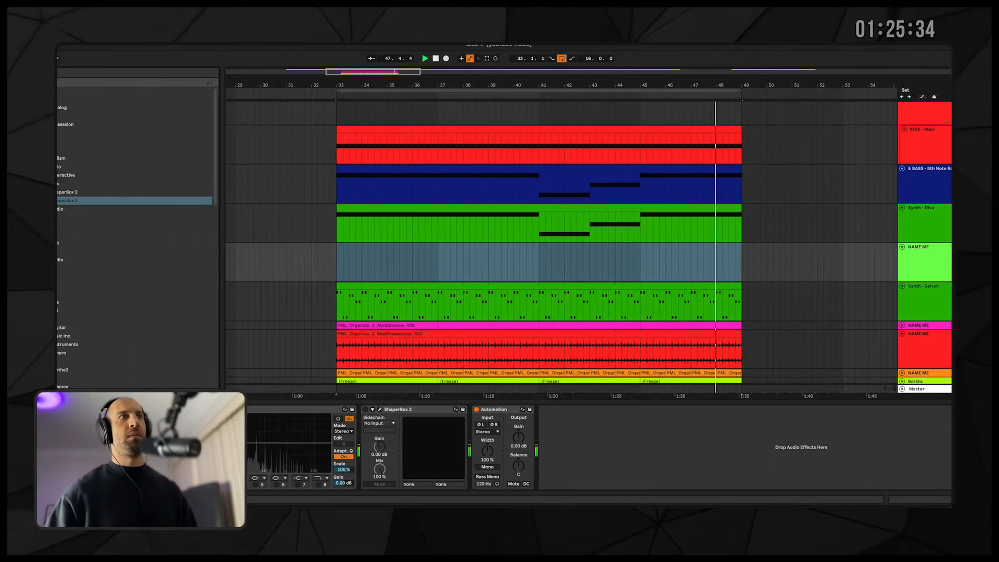
{"action": "left_click", "coordinate": [114, 74]}
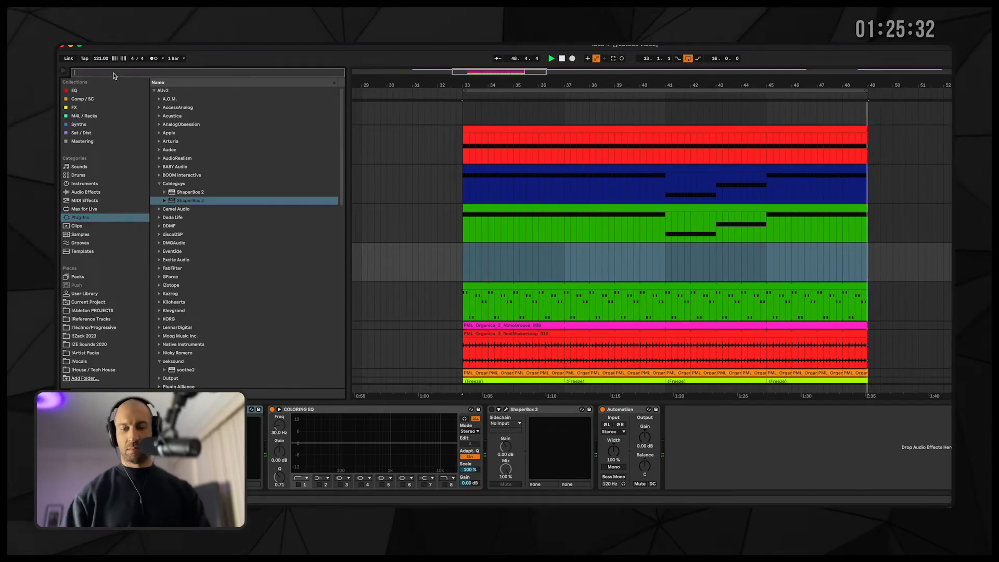
{"action": "type", "text": "la"}
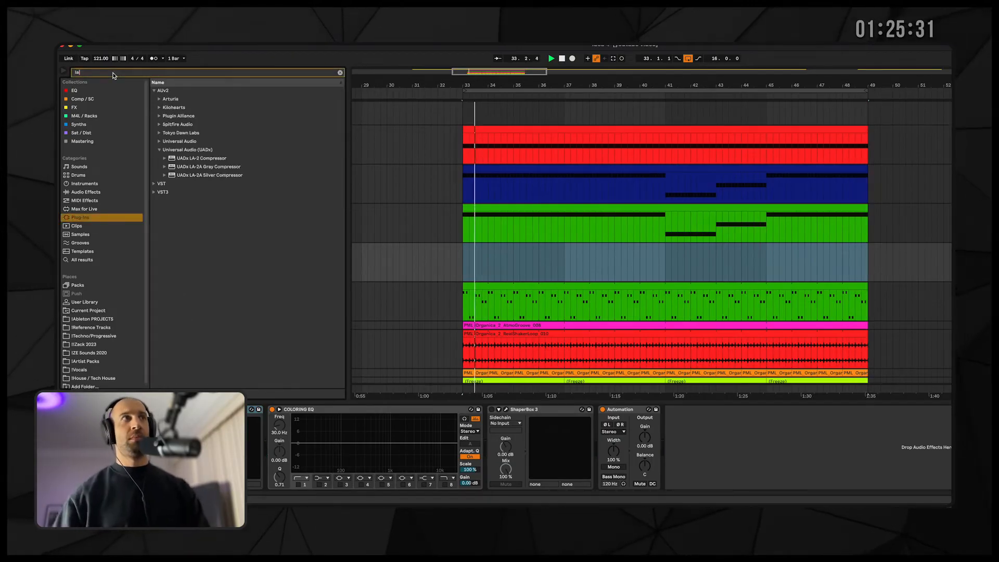
{"action": "left_click", "coordinate": [200, 159]}
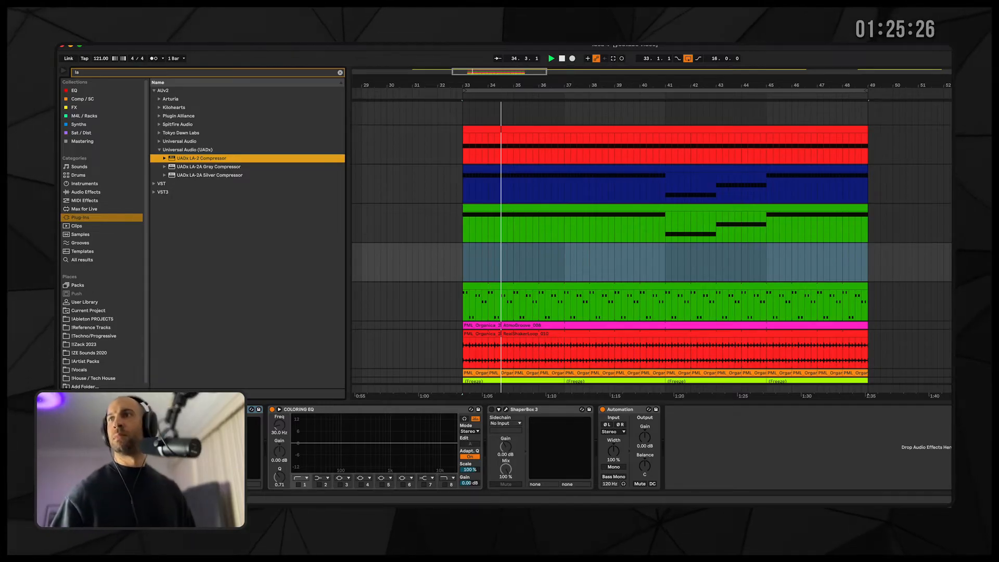
{"action": "key", "text": "Return"}
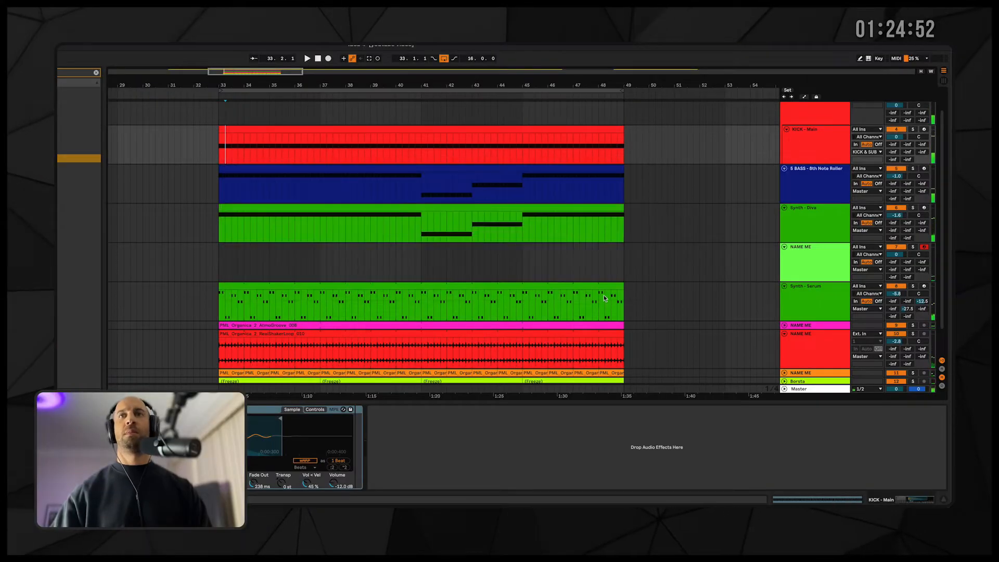
- Play the arrangement, unfold the bottom green MIDI track and loop bars 41 to 49 on the piano track
{"action": "key", "text": "space"}
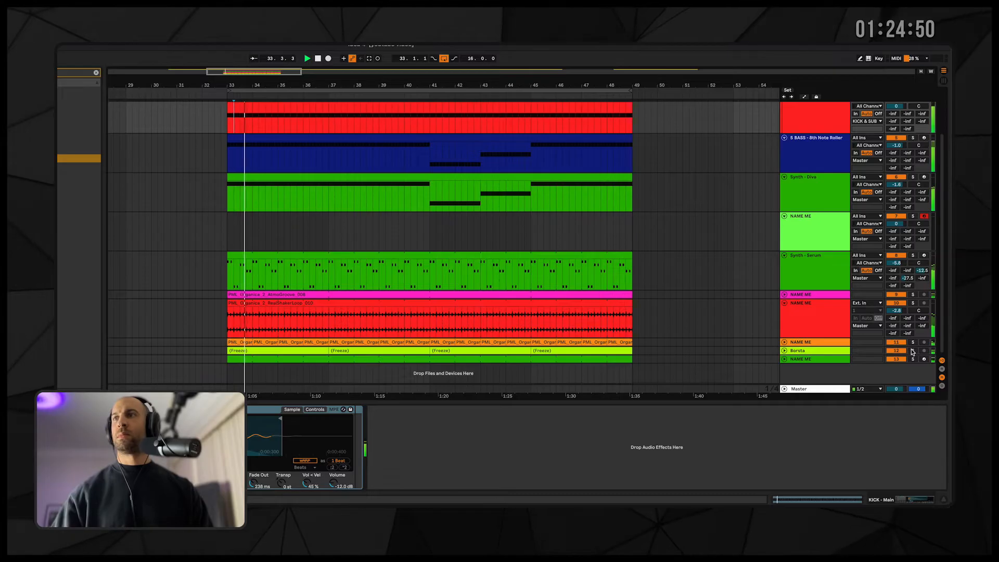
{"action": "left_click", "coordinate": [788, 361]}
{"action": "left_click", "coordinate": [784, 359]}
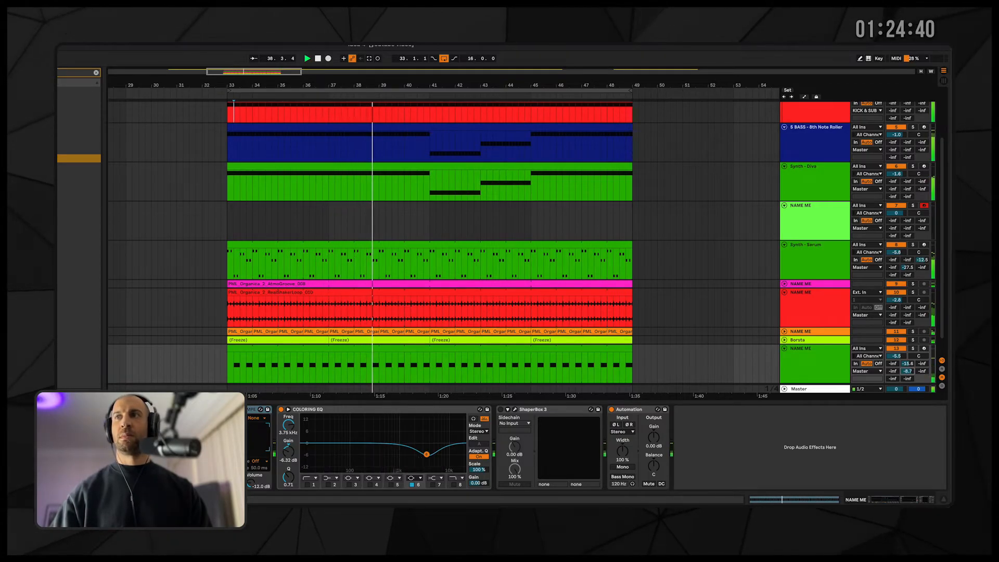
{"action": "left_click_drag", "start_coordinate": [424, 220], "coordinate": [630, 225]}
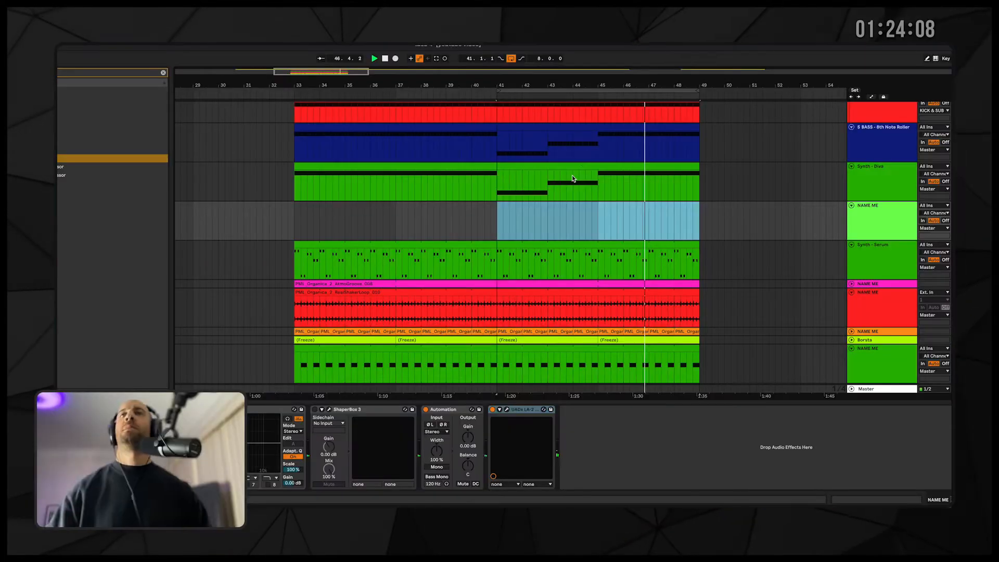
- Copy the Synth - Diva chord-root clip onto the piano track and open its notes for editing
{"action": "left_click_drag", "start_coordinate": [580, 165], "coordinate": [575, 203]}
{"action": "left_click", "coordinate": [497, 228]}
{"action": "key", "text": "space"}
{"action": "key", "text": "space"}
{"action": "double_click", "coordinate": [526, 204]}
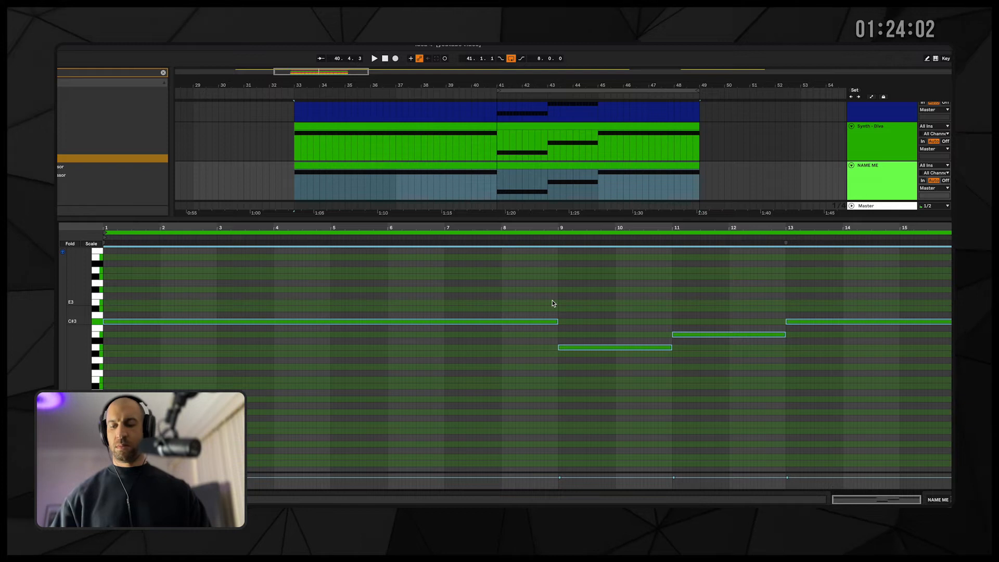
- Restrict the piano clip's note view to the scale and lower all its notes two octaves, to a C#1 root
{"action": "key", "text": "shift+Down"}
{"action": "left_click", "coordinate": [86, 246]}
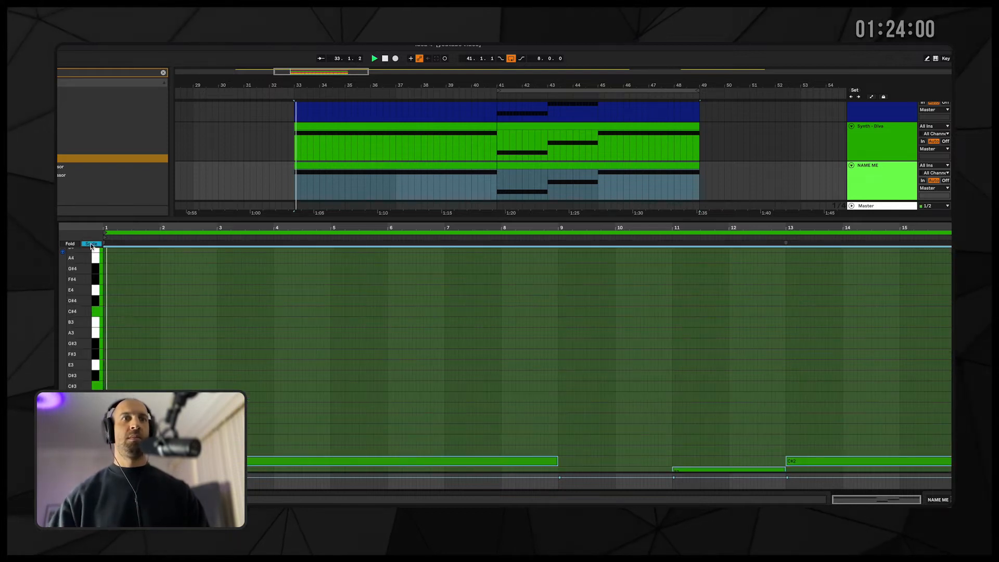
{"action": "key", "text": "space"}
{"action": "key", "text": "shift+Down"}
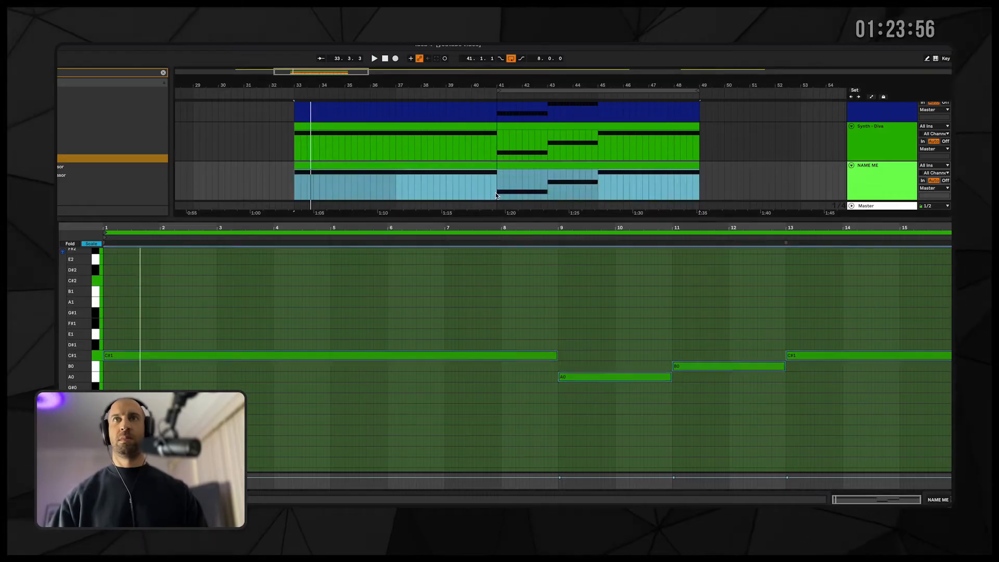
- Duplicate the piano notes from bar 9 onward as an upper voice on C#2, D#2 and E2 and audition them
{"action": "left_click_drag", "start_coordinate": [591, 276], "coordinate": [881, 423]}
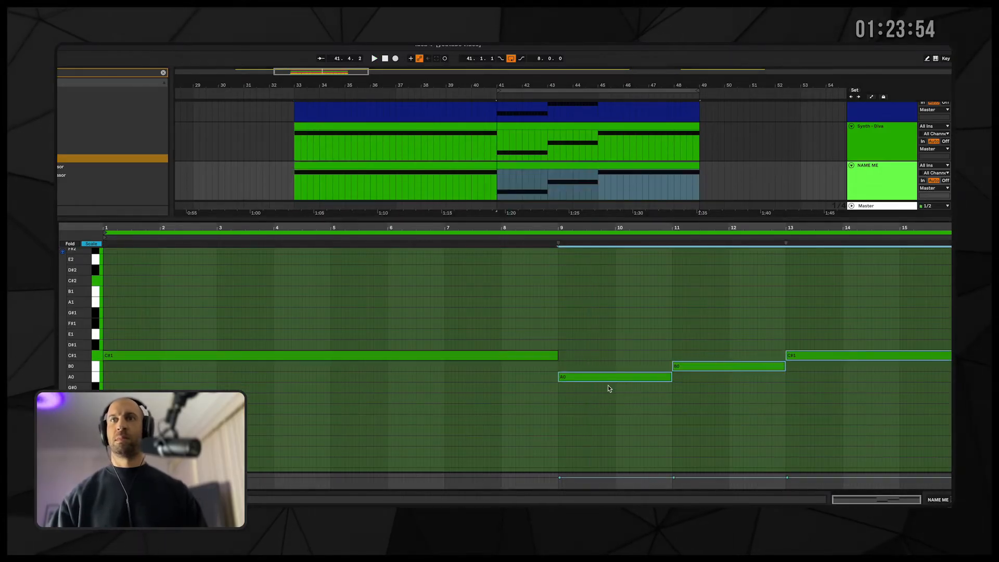
{"action": "left_click_drag", "start_coordinate": [610, 380], "coordinate": [609, 301]}
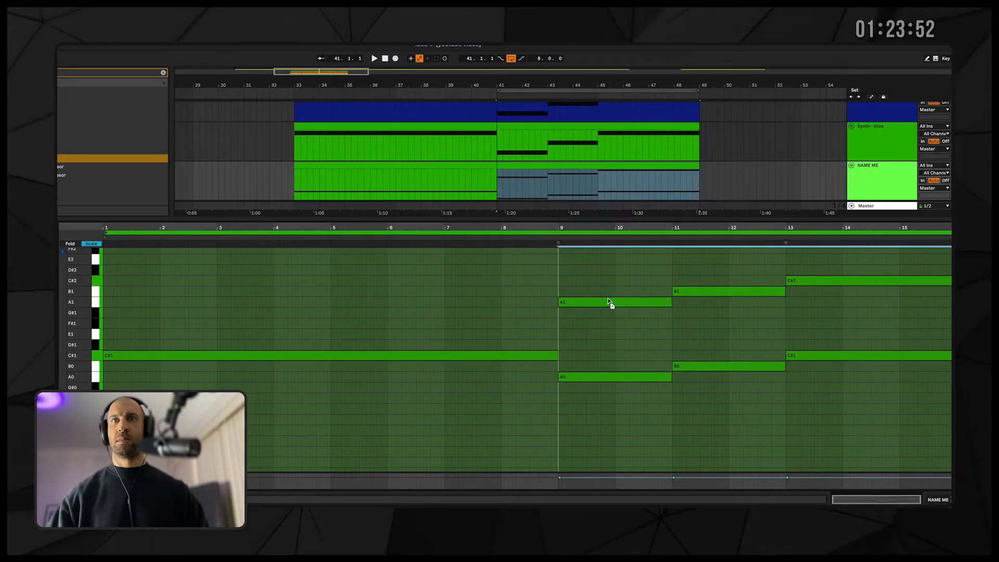
{"action": "key", "text": "Up"}
{"action": "key", "text": "Up"}
{"action": "key", "text": "space"}
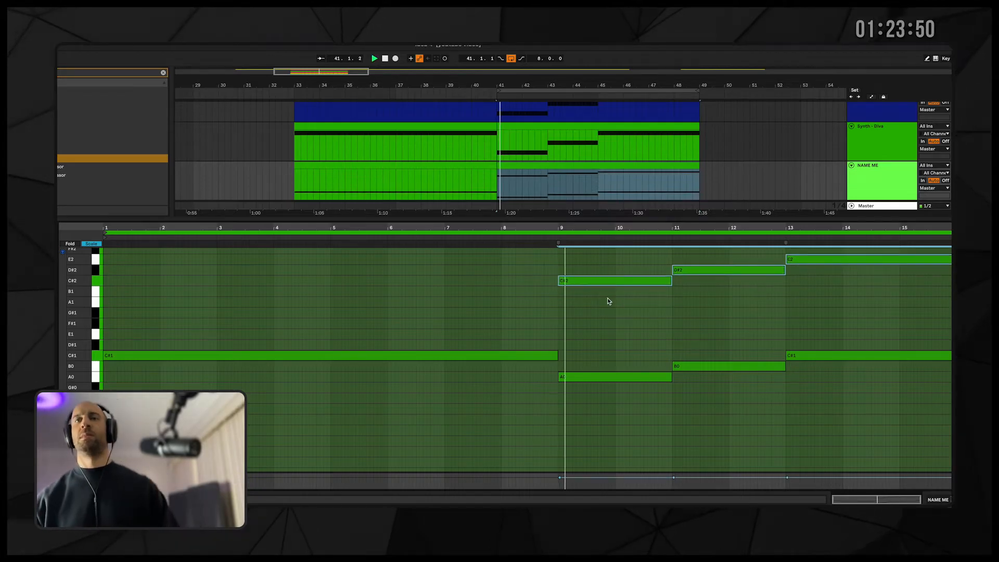
{"action": "scroll", "coordinate": [613, 381], "scroll_direction": "up", "scroll_amount": 4}
{"action": "key", "text": "ctrl+a"}
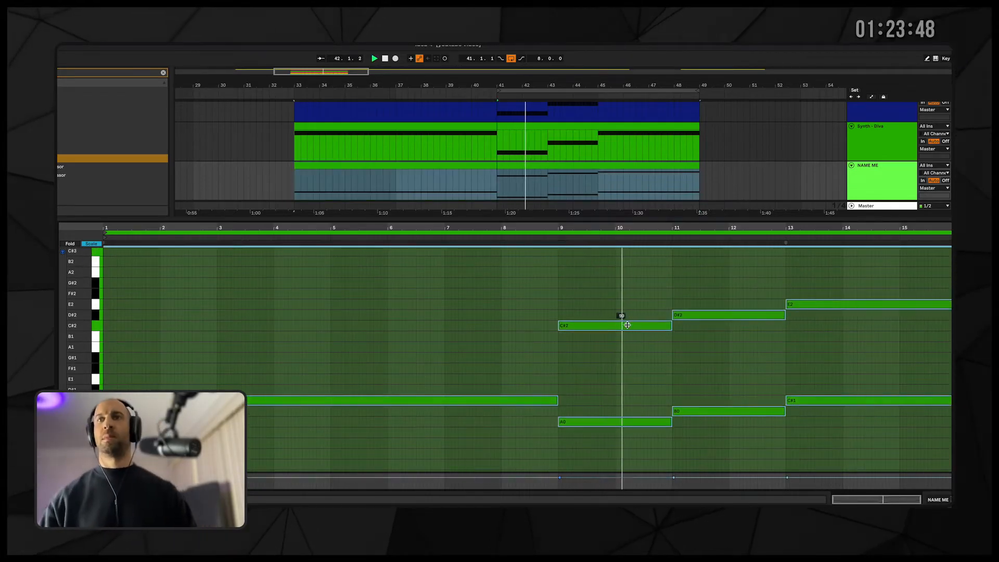
{"action": "left_click", "coordinate": [618, 295]}
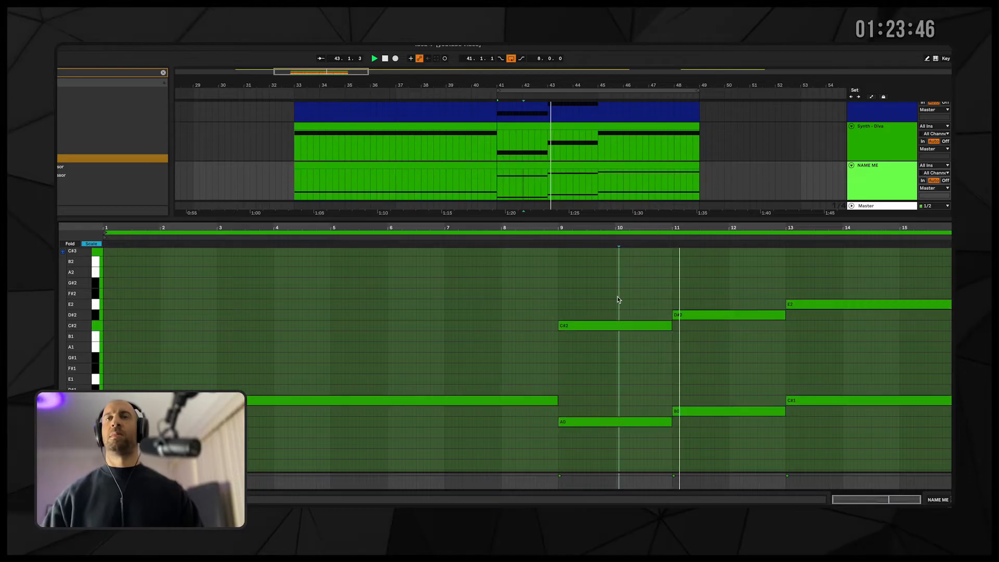
- Check the LA-2 compressor's controls in the piano's device chain and close its window
{"action": "key", "text": "shift+Tab"}
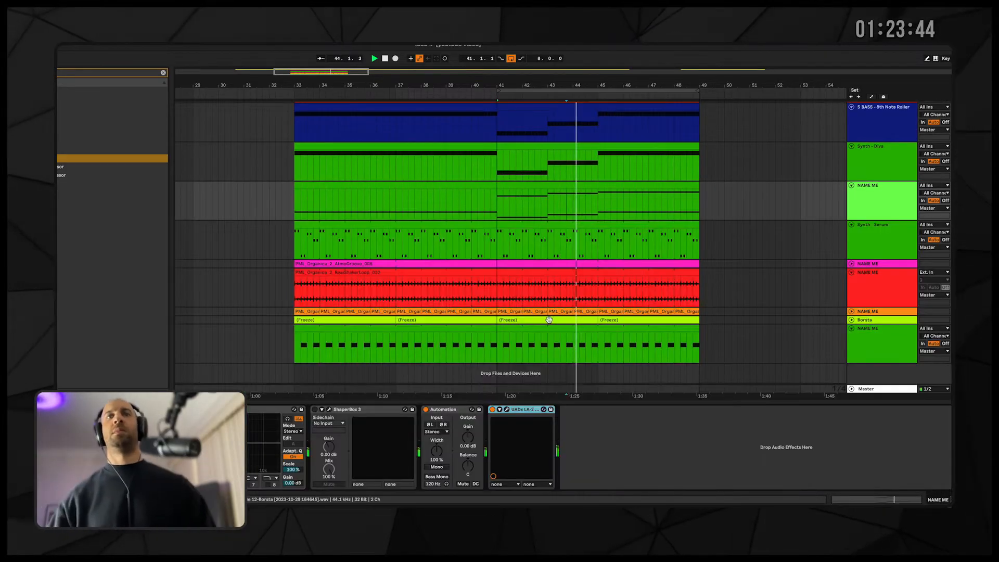
{"action": "scroll", "coordinate": [362, 424], "scroll_direction": "left", "scroll_amount": 3}
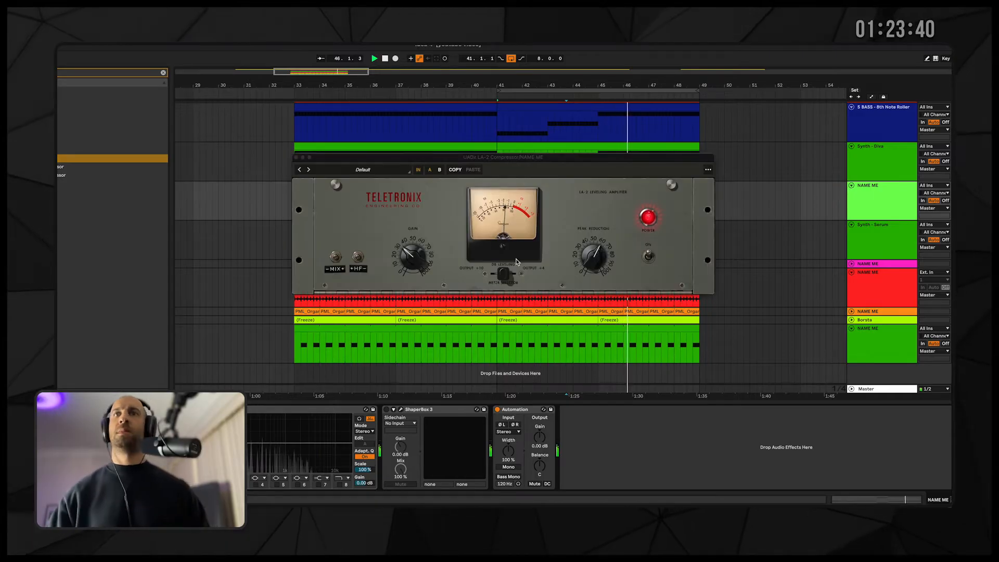
{"action": "left_click", "coordinate": [296, 157]}
- Shorten the piano clip's bar 13 E2 and C#1 notes to two bars and duplicate them at bar 15
{"action": "left_click", "coordinate": [679, 196]}
{"action": "left_click", "coordinate": [670, 187]}
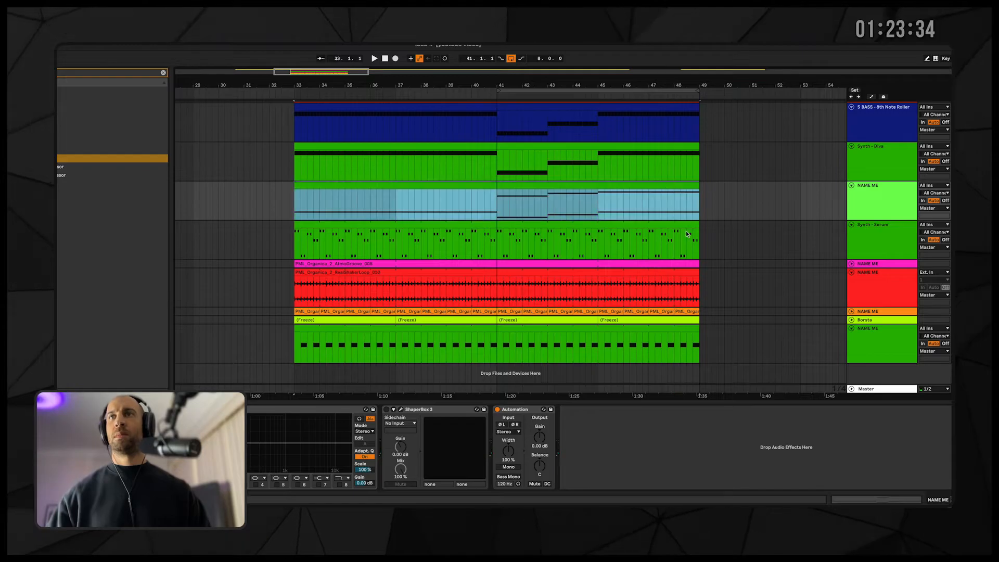
{"action": "double_click", "coordinate": [679, 183]}
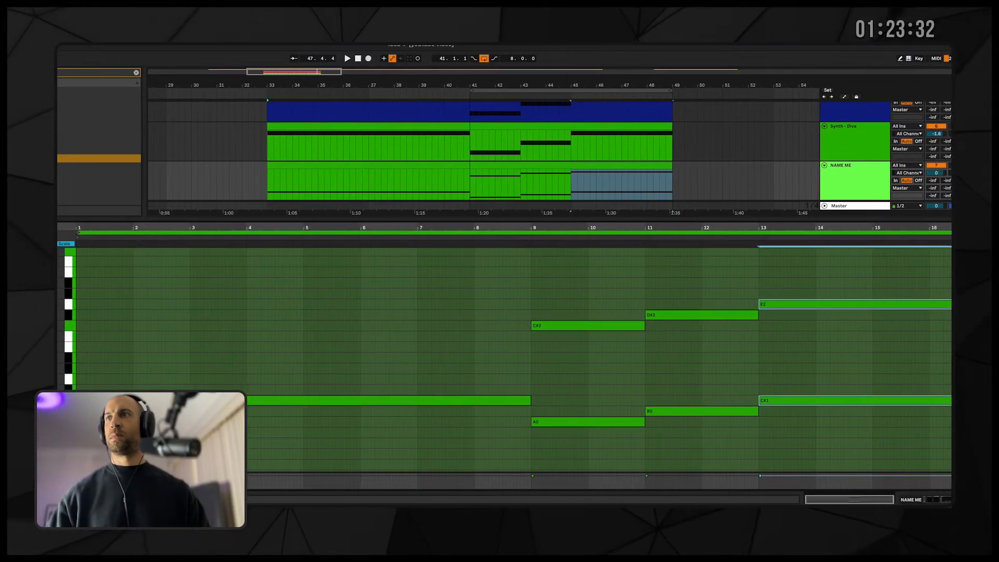
{"action": "left_click_drag", "start_coordinate": [949, 405], "coordinate": [833, 406]}
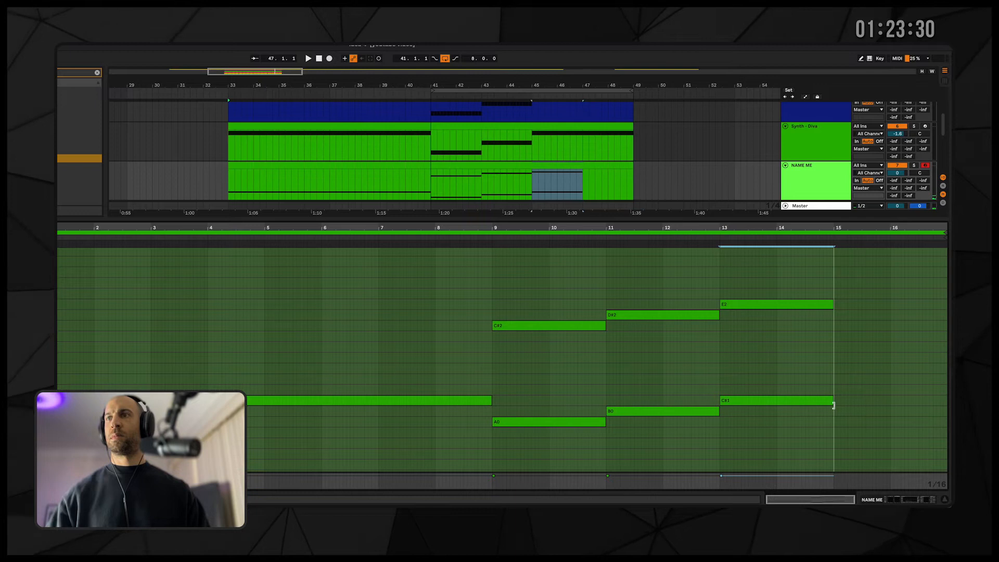
{"action": "left_click_drag", "start_coordinate": [770, 402], "coordinate": [883, 409]}
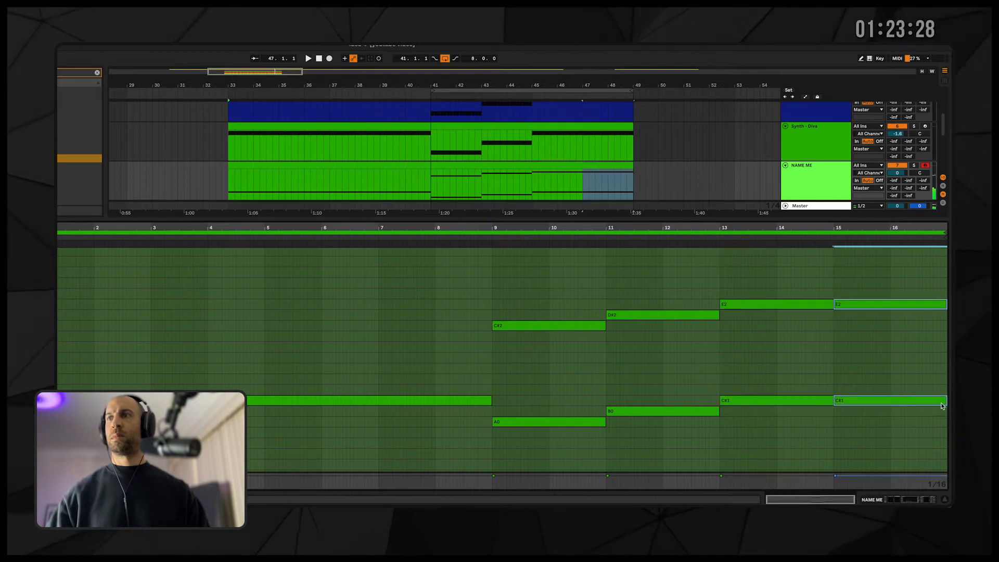
- Shorten the bar 15 piano chord to one bar, try F#2 over B0 at bar 16 and delete that chord
{"action": "left_click_drag", "start_coordinate": [947, 404], "coordinate": [929, 414]}
{"action": "left_click_drag", "start_coordinate": [909, 314], "coordinate": [911, 299]}
{"action": "left_click", "coordinate": [821, 238]}
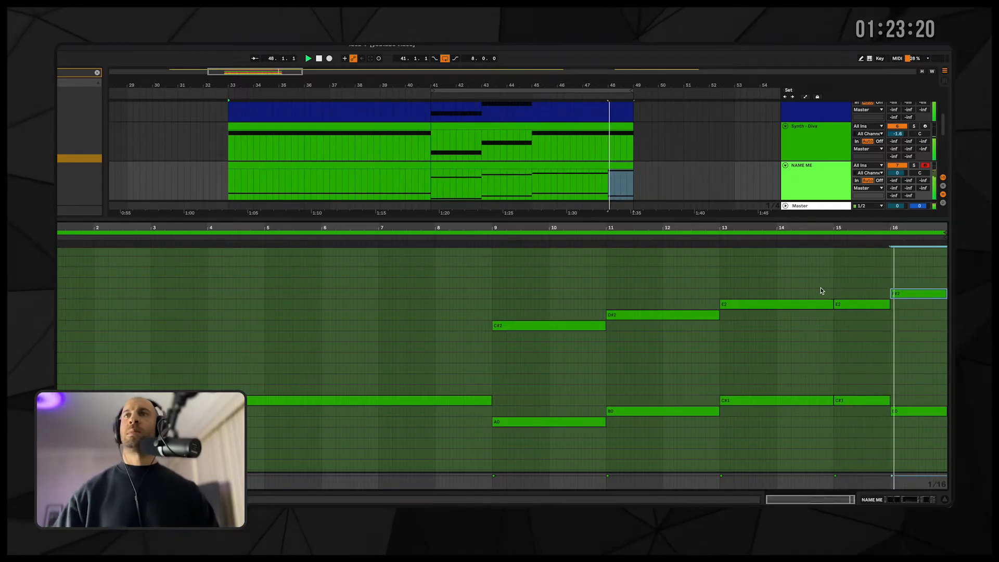
{"action": "key", "text": "Delete"}
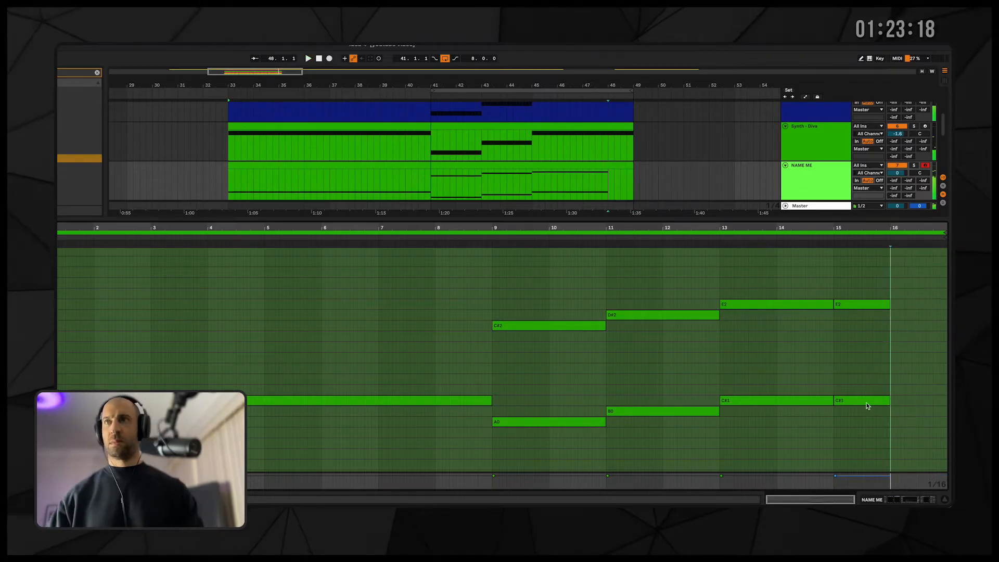
- Set the piano track's volume to -4.5 dB and deactivate the Synth - Serum and KICK - Main tracks while playing the loop
{"action": "scroll", "coordinate": [235, 353], "scroll_direction": "down", "scroll_amount": 3}
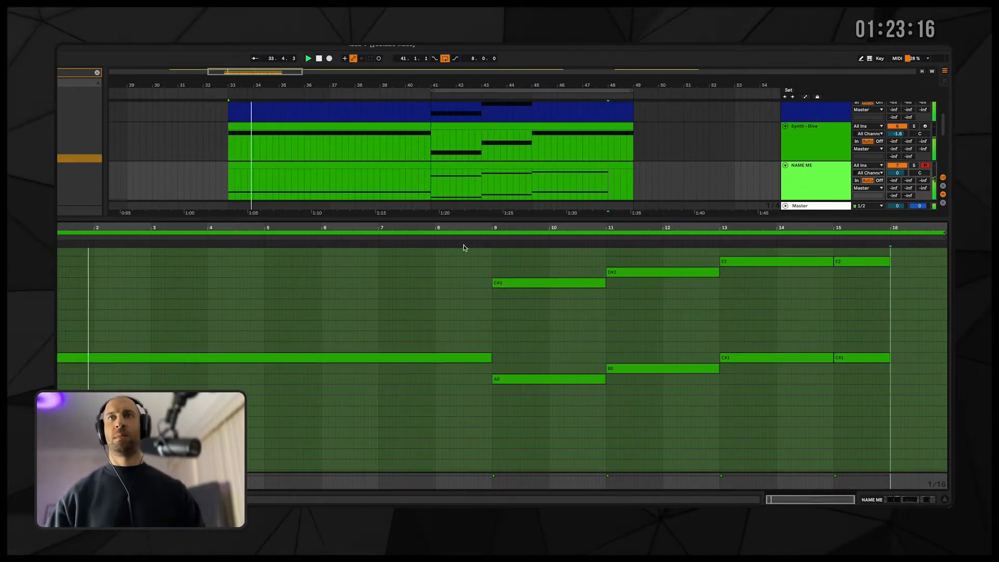
{"action": "left_click", "coordinate": [436, 186]}
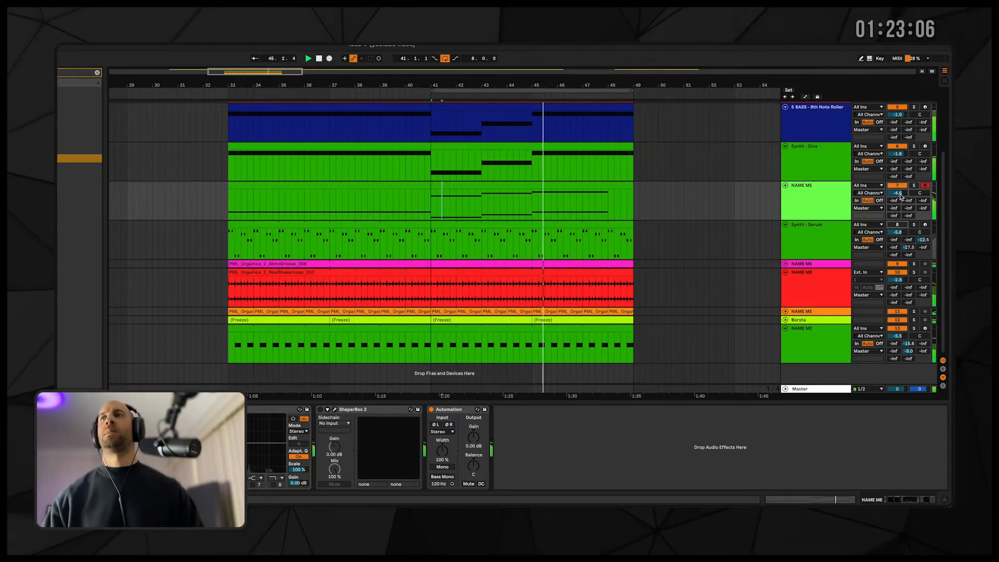
{"action": "scroll", "coordinate": [900, 149], "scroll_direction": "up", "scroll_amount": 3}
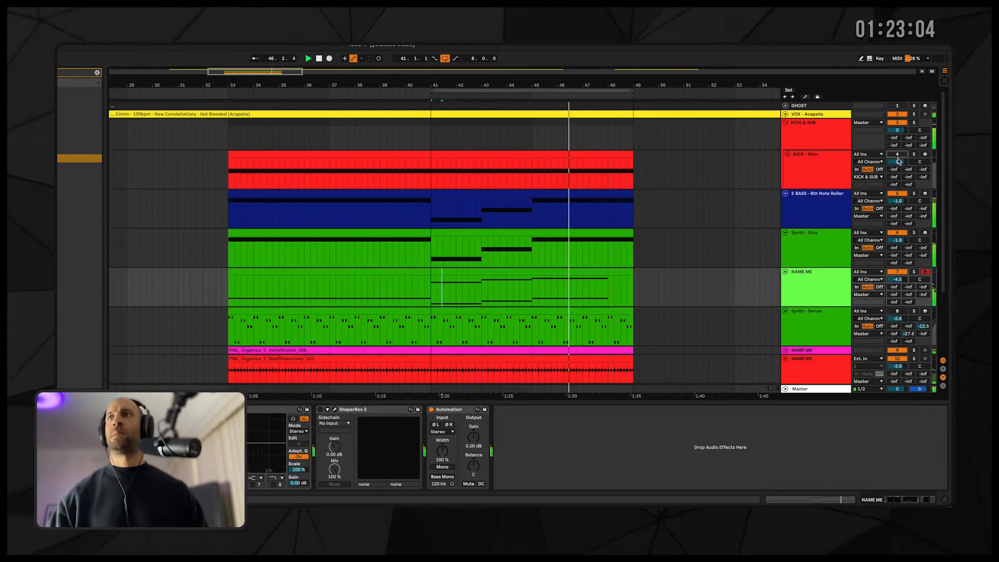
{"action": "scroll", "coordinate": [898, 158], "scroll_direction": "down", "scroll_amount": 2}
- Duplicate the piano's bar 15 chord at bar 16 and lower it one scale step to D#2 and B0
{"action": "double_click", "coordinate": [630, 221]}
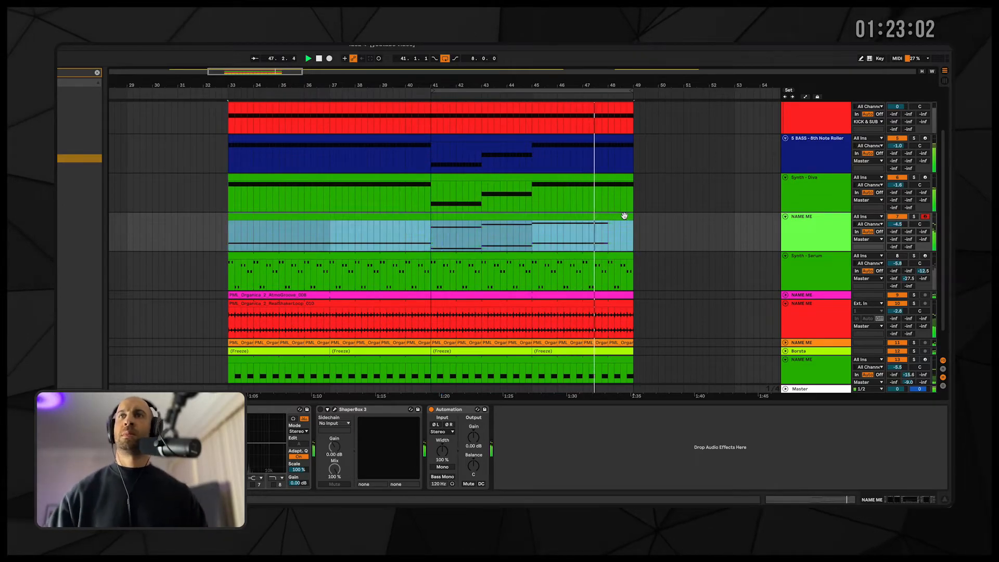
{"action": "left_click", "coordinate": [855, 264]}
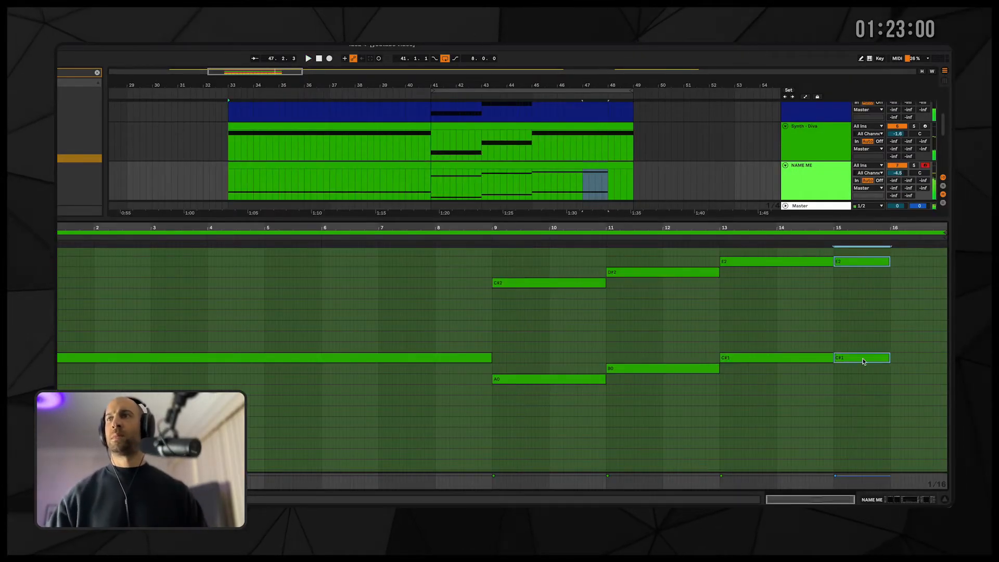
{"action": "key", "text": "ctrl+d"}
{"action": "left_click_drag", "start_coordinate": [911, 359], "coordinate": [912, 368]}
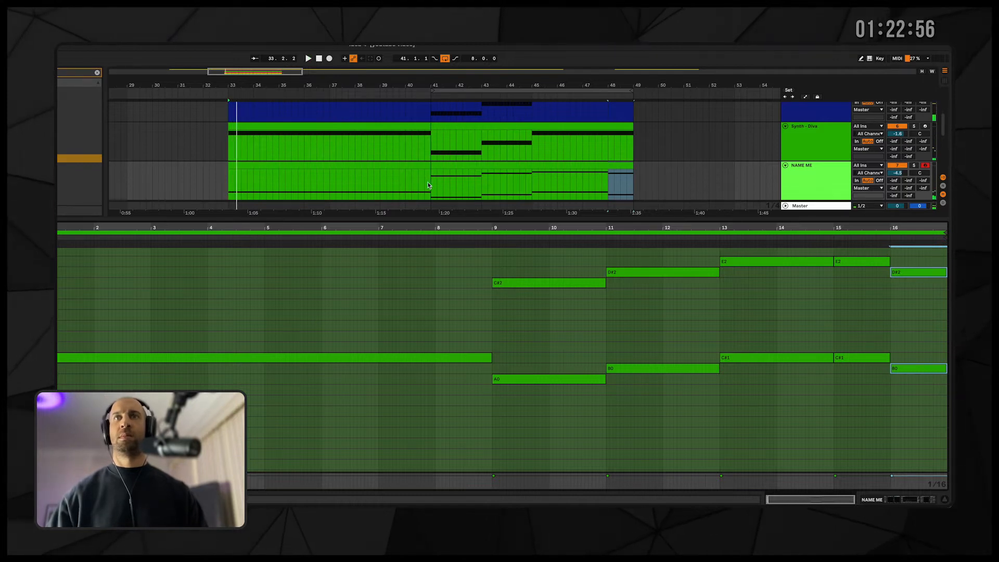
- Add a middle voice to the piano chords: E1 at bar 9, F#1 at bar 11 and G#1 at bar 13
{"action": "left_click_drag", "start_coordinate": [432, 182], "coordinate": [631, 185]}
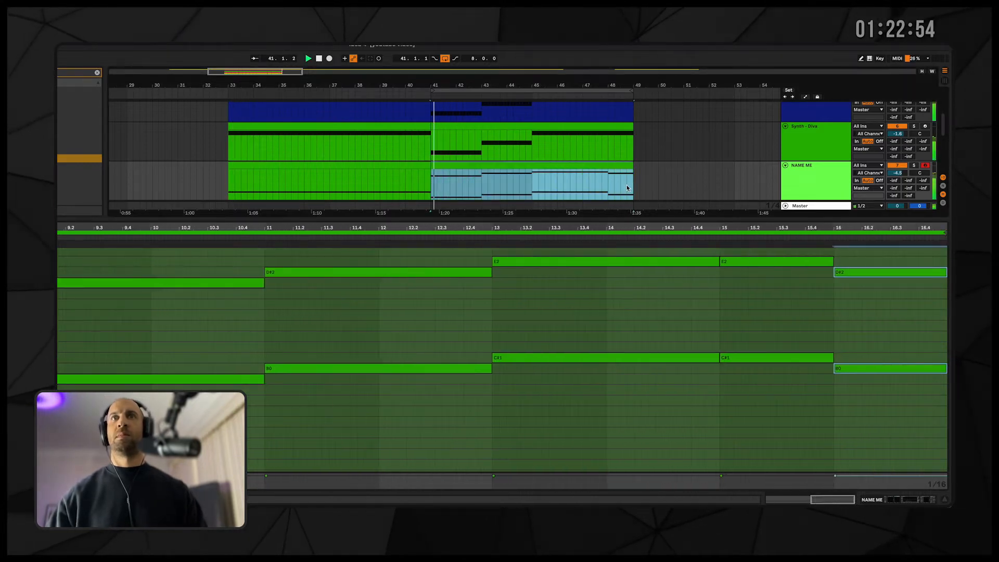
{"action": "scroll", "coordinate": [261, 346], "scroll_direction": "up", "scroll_amount": 3}
{"action": "key", "text": "space"}
{"action": "left_click_drag", "start_coordinate": [150, 337], "coordinate": [704, 372]}
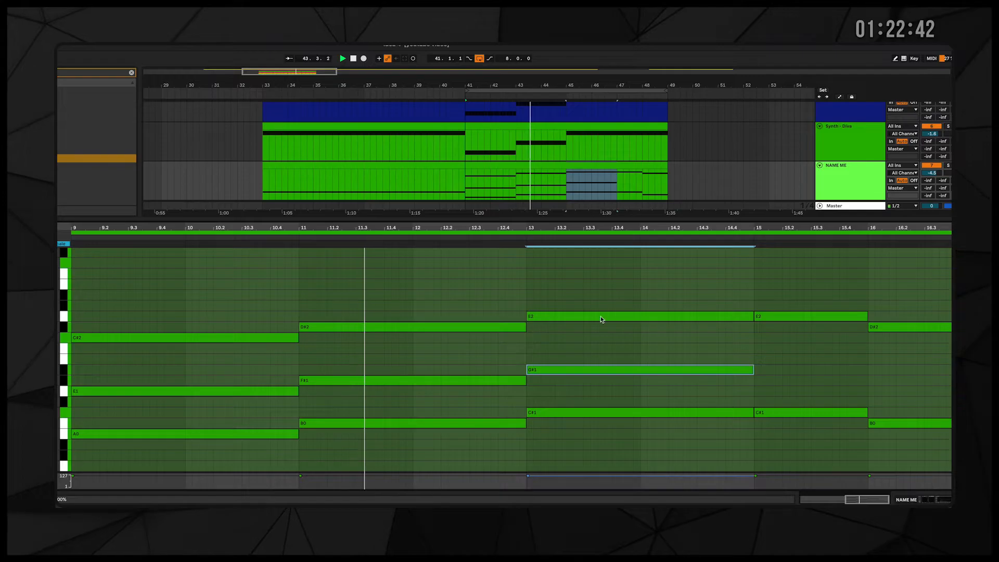
- Raise the piano track's volume to -3.5 dB and add middle notes G#1 at bar 15 and F#1 at bar 16
{"action": "left_click_drag", "start_coordinate": [935, 169], "coordinate": [935, 164]}
{"action": "left_click", "coordinate": [747, 352]}
{"action": "double_click", "coordinate": [760, 370]}
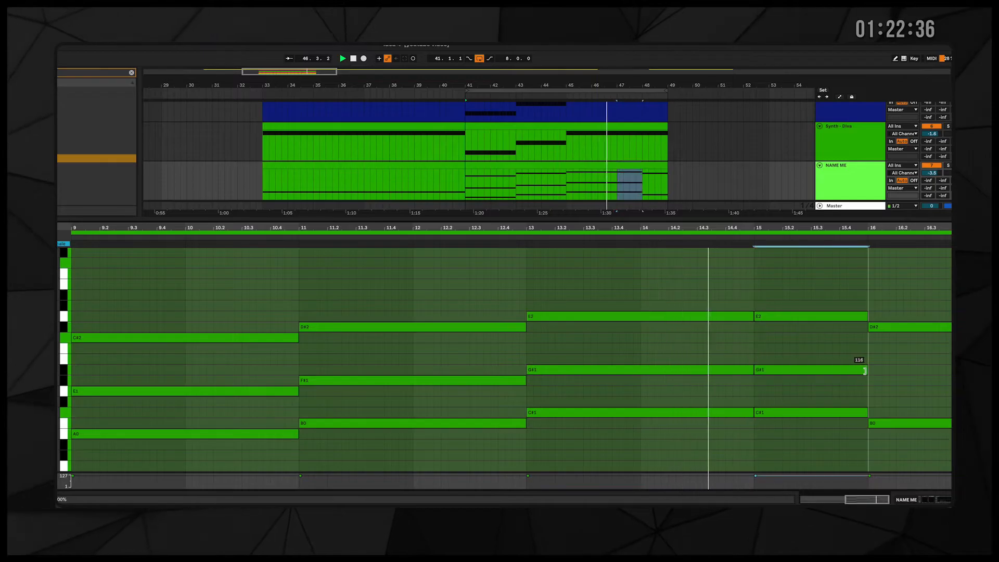
{"action": "double_click", "coordinate": [872, 381]}
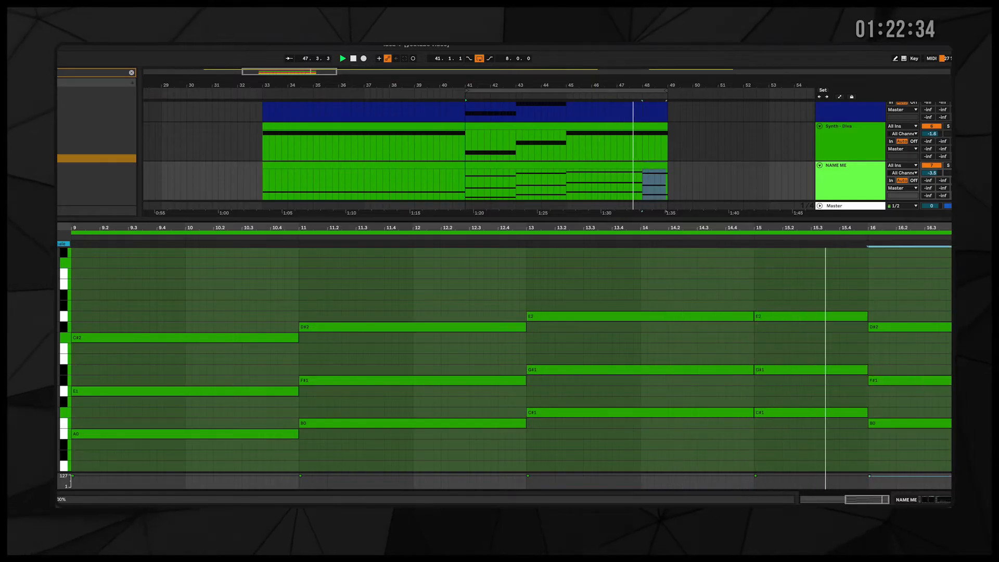
- Lower the velocity of the middle voice in the piano chords and select the lowest notes from bar 9 to bar 16
{"action": "left_click_drag", "start_coordinate": [898, 361], "coordinate": [144, 425]}
{"action": "left_click_drag", "start_coordinate": [169, 299], "coordinate": [904, 329]}
{"action": "left_click_drag", "start_coordinate": [275, 453], "coordinate": [883, 416]}
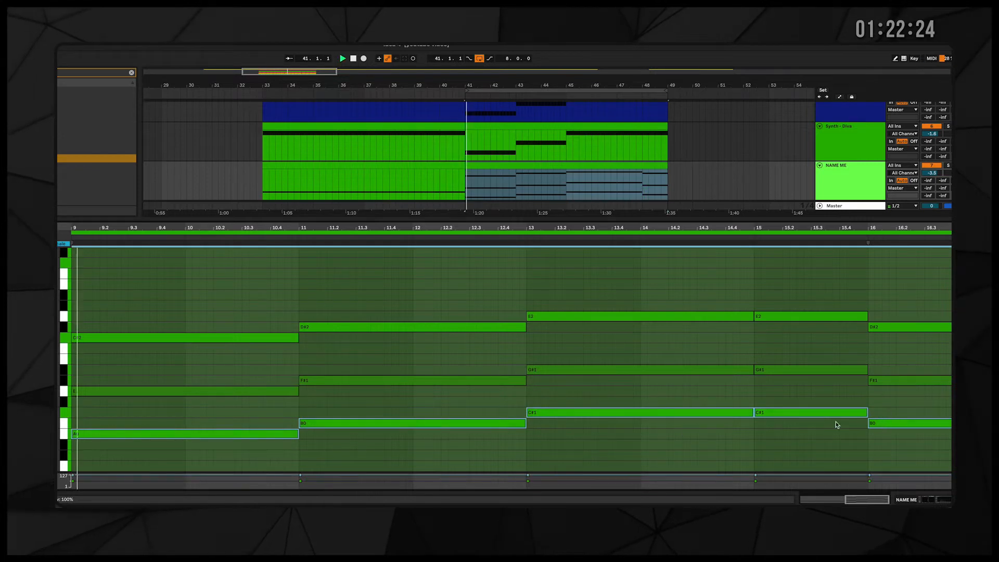
- Shape the piano's EQ with a low cut at about 50 Hz and a 3.60 dB bell cut at 344 Hz
{"action": "key", "text": "shift+Tab"}
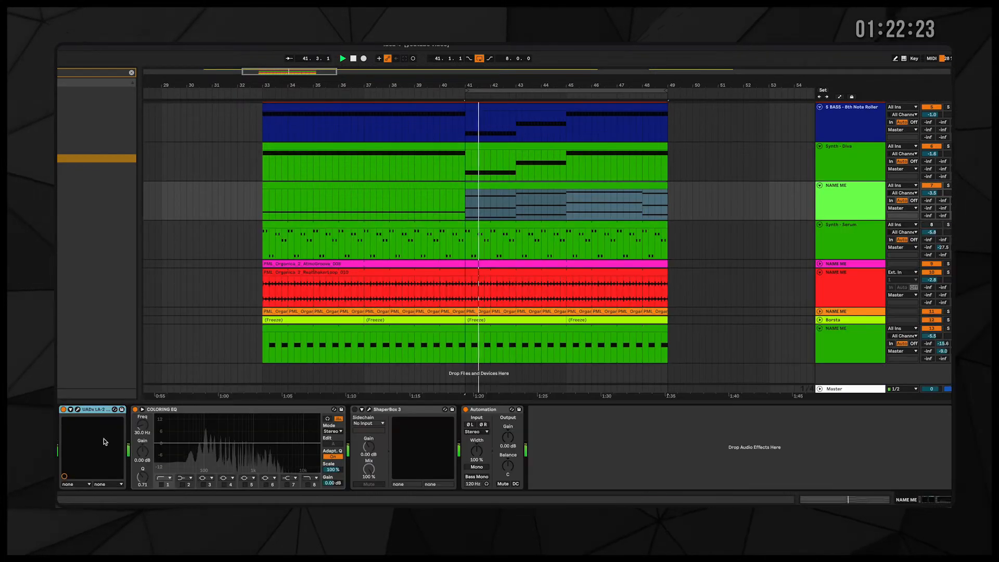
{"action": "left_click", "coordinate": [161, 484]}
{"action": "left_click_drag", "start_coordinate": [178, 450], "coordinate": [203, 454]}
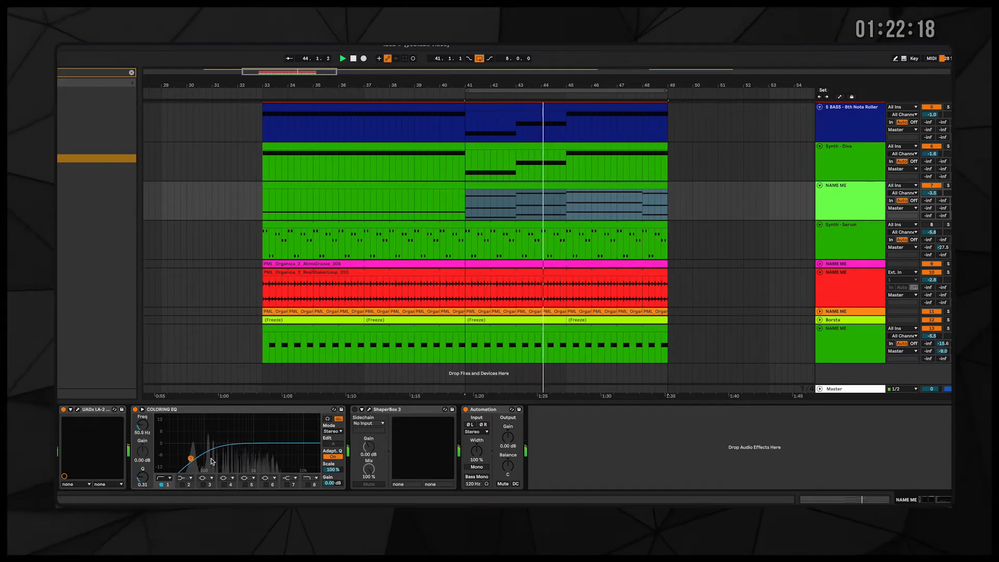
{"action": "left_click_drag", "start_coordinate": [205, 443], "coordinate": [231, 436]}
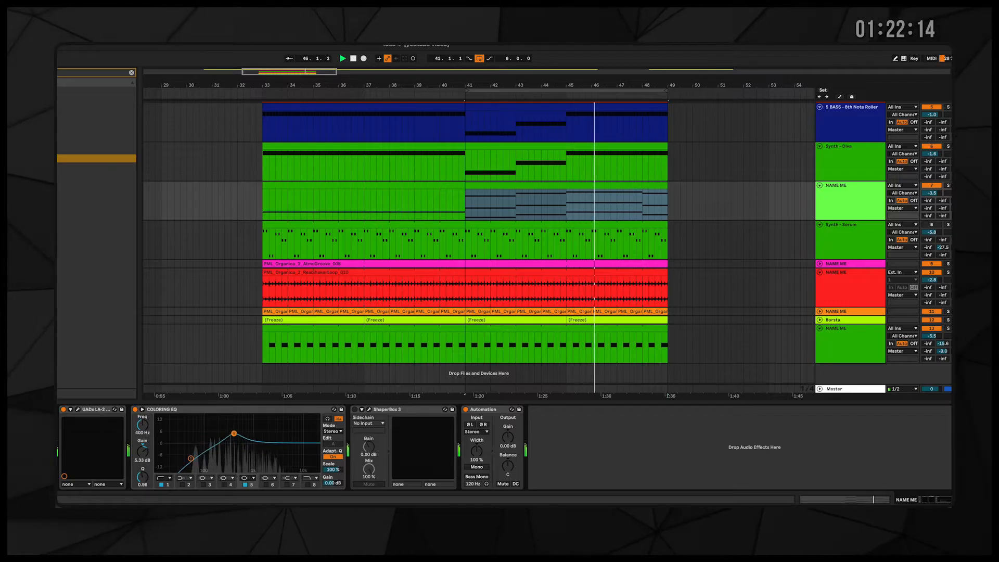
{"action": "left_click_drag", "start_coordinate": [234, 448], "coordinate": [230, 449]}
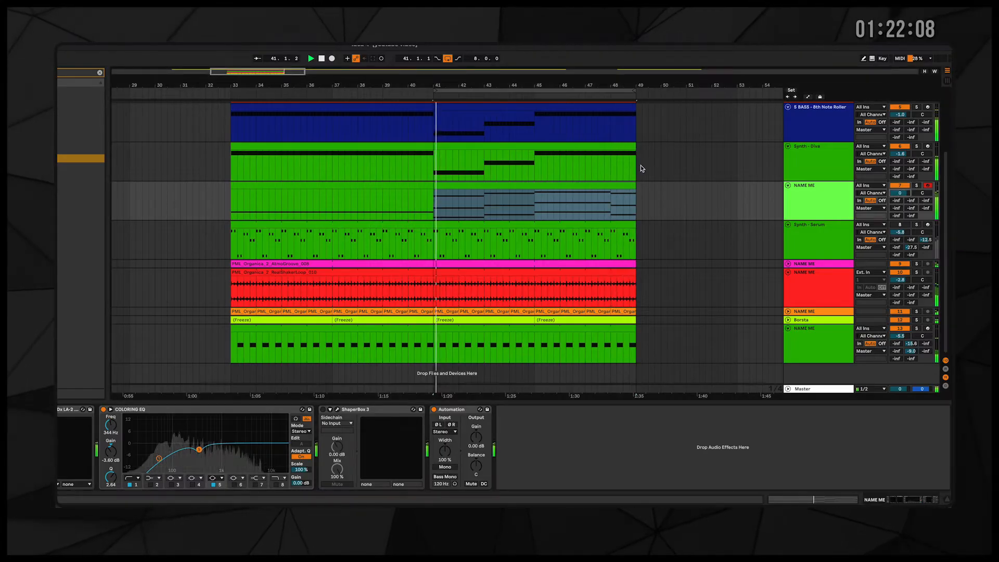
- Split off the Synth - Diva clip's bar 16 note and lower it one scale step
{"action": "left_click", "coordinate": [616, 152]}
{"action": "double_click", "coordinate": [619, 148]}
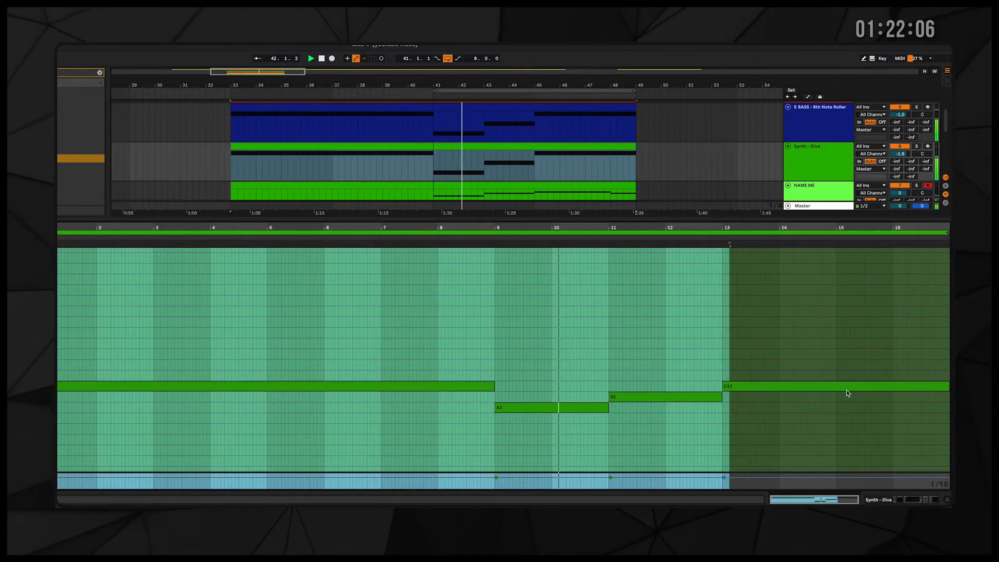
{"action": "left_click", "coordinate": [911, 414]}
{"action": "mouse_move", "coordinate": [948, 387]}
{"action": "left_mouse_down"}
{"action": "mouse_move", "coordinate": [889, 390]}
{"action": "mouse_move", "coordinate": [947, 399]}
{"action": "left_mouse_up"}
{"action": "left_click", "coordinate": [894, 398]}
{"action": "key", "text": "shift+Tab"}
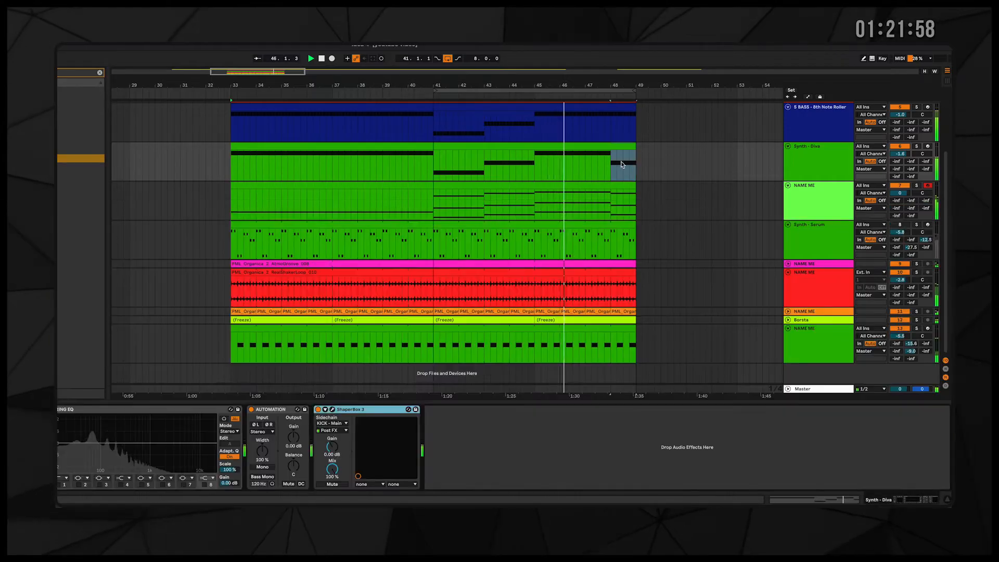
- Lower the bar 16 notes of the 8th Note Roller bass clip one scale step
{"action": "left_click", "coordinate": [614, 166]}
{"action": "scroll", "coordinate": [615, 167], "scroll_direction": "up", "scroll_amount": 3}
{"action": "scroll", "coordinate": [616, 168], "scroll_direction": "down", "scroll_amount": 3}
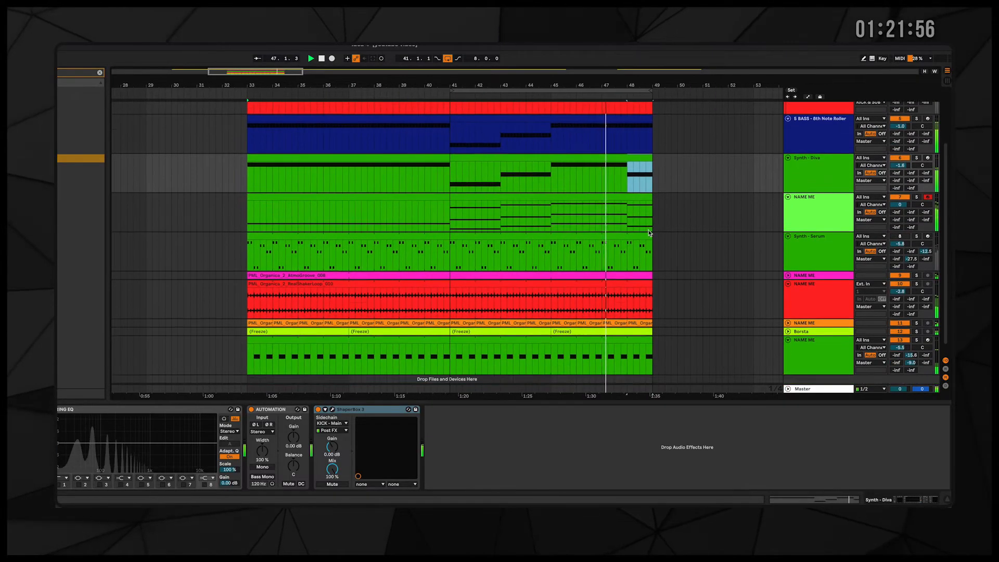
{"action": "scroll", "coordinate": [645, 224], "scroll_direction": "up", "scroll_amount": 3}
{"action": "double_click", "coordinate": [642, 165]}
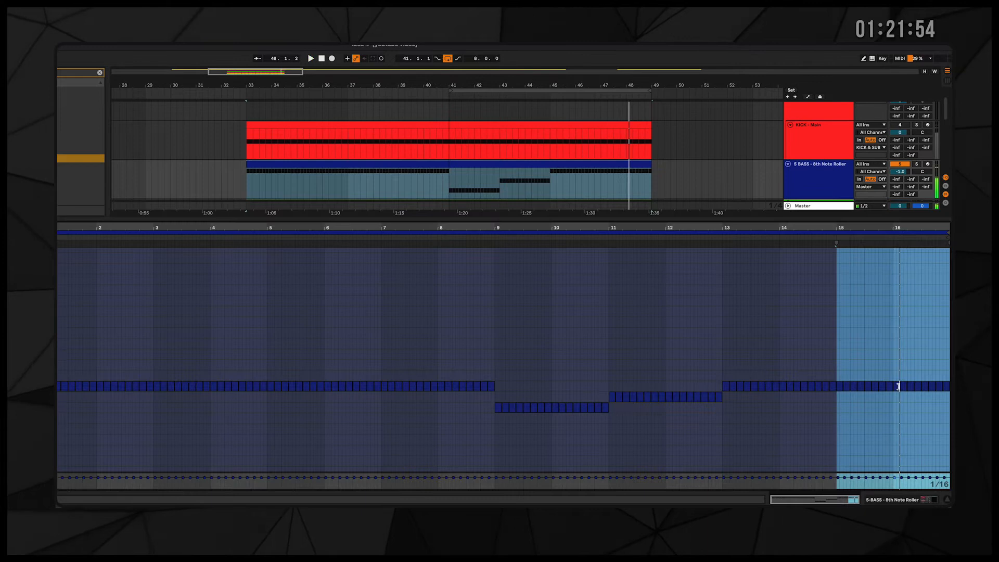
{"action": "left_click_drag", "start_coordinate": [898, 387], "coordinate": [948, 405]}
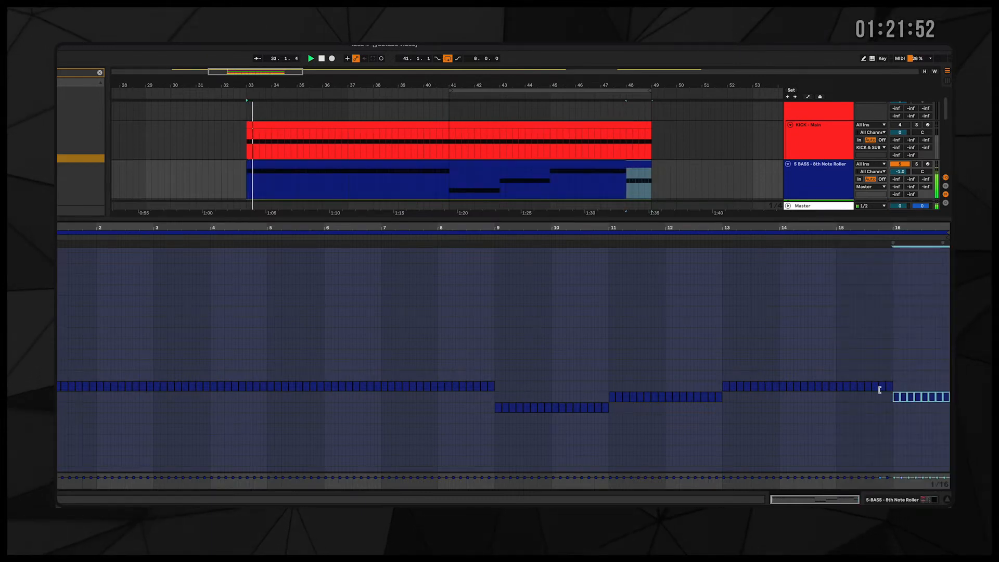
{"action": "key", "text": "shift+Tab"}
- Add a high piano voice by copying the middle notes two octaves up: E3 at bar 9, F#3 at 11, G#3 at 13 and 15, F#3 at 16
{"action": "left_click", "coordinate": [455, 263]}
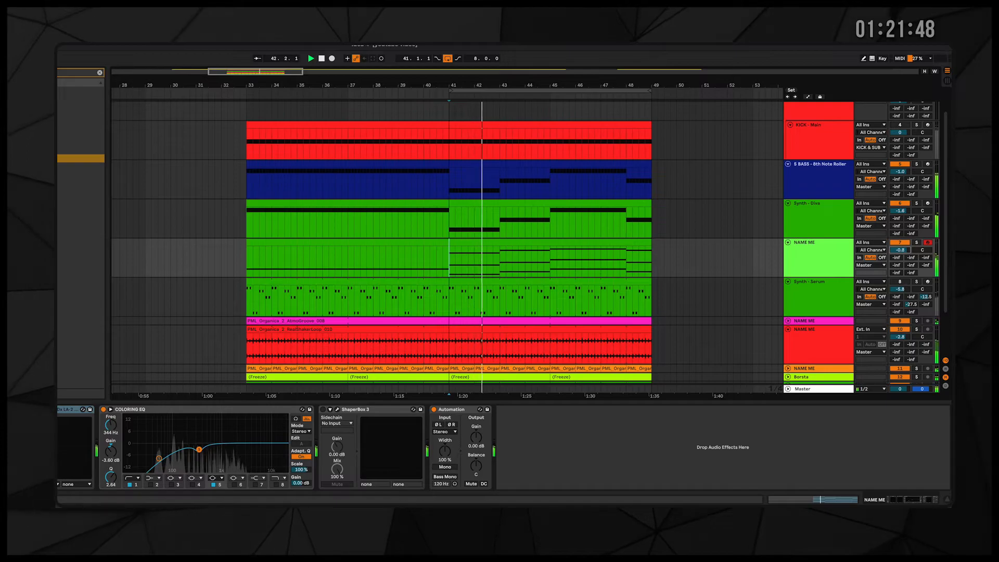
{"action": "double_click", "coordinate": [504, 243]}
{"action": "key", "text": "space"}
{"action": "left_click_drag", "start_coordinate": [132, 325], "coordinate": [154, 328]}
{"action": "left_click_drag", "start_coordinate": [529, 360], "coordinate": [939, 403]}
{"action": "left_click_drag", "start_coordinate": [562, 394], "coordinate": [562, 253]}
{"action": "scroll", "coordinate": [561, 271], "scroll_direction": "up", "scroll_amount": 3}
{"action": "key", "text": "space"}
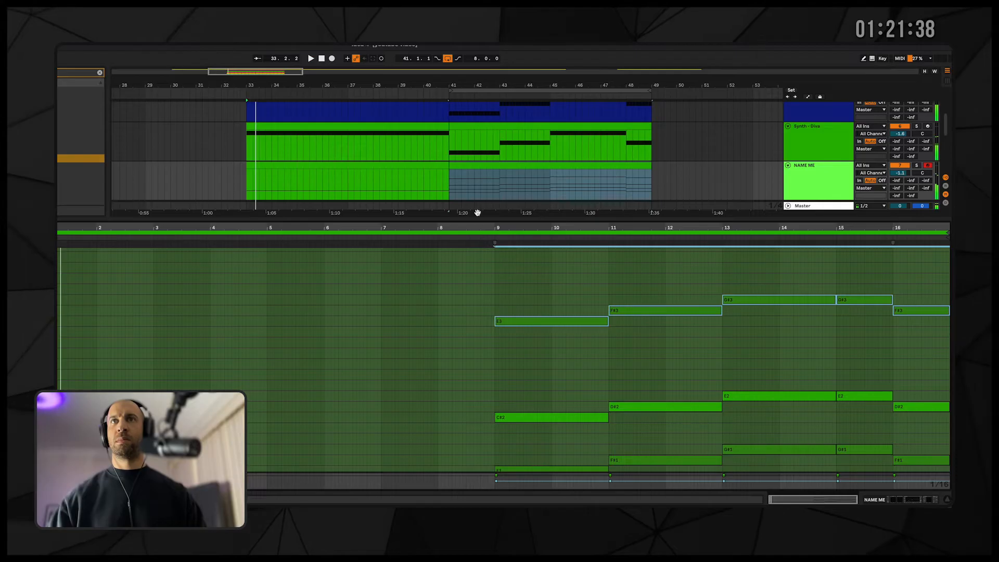
- Move the high piano voice up to C#4 at bar 9, D#4 at 11, E4 at 13 and 15, D#4 at 16, and adjust its velocity
{"action": "left_click", "coordinate": [452, 194]}
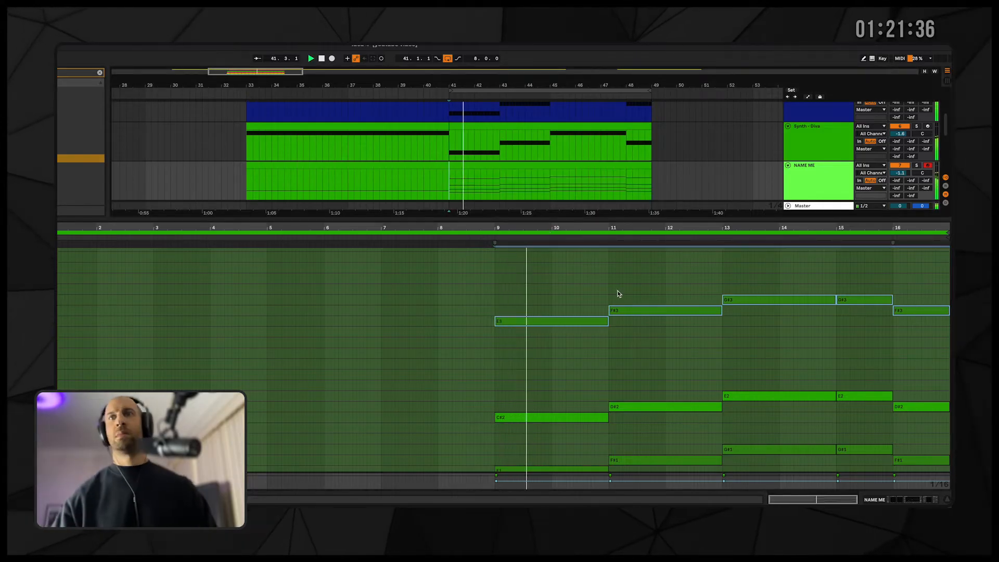
{"action": "left_click_drag", "start_coordinate": [574, 320], "coordinate": [575, 306]}
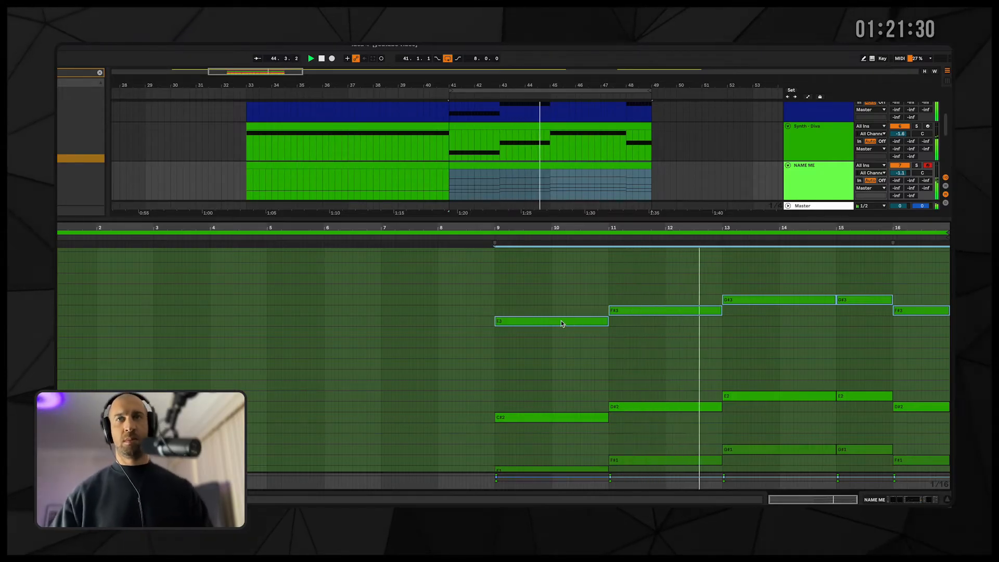
{"action": "key", "text": "space"}
{"action": "left_click_drag", "start_coordinate": [561, 320], "coordinate": [558, 273]}
{"action": "scroll", "coordinate": [596, 327], "scroll_direction": "up", "scroll_amount": 3}
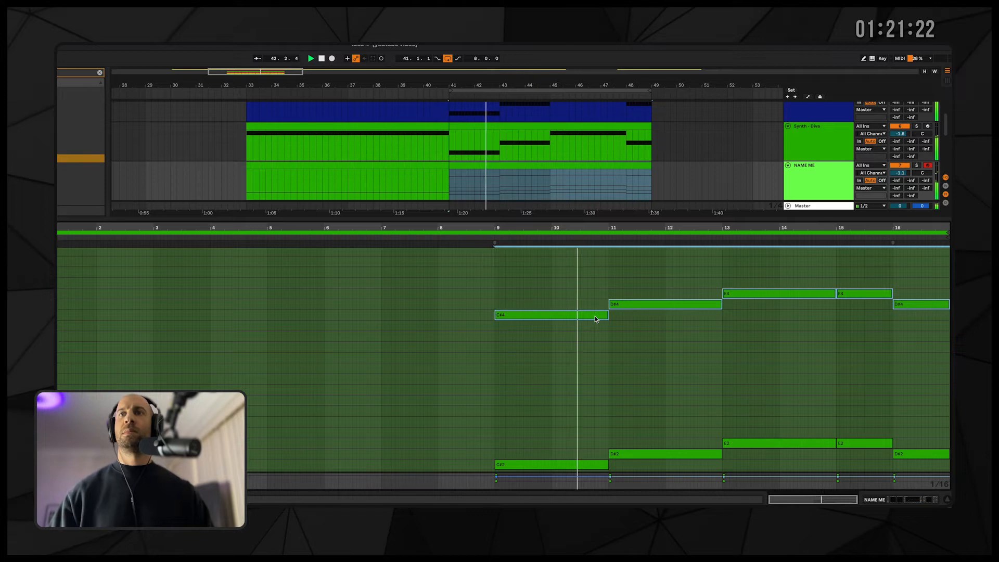
{"action": "left_click_drag", "start_coordinate": [573, 315], "coordinate": [570, 325]}
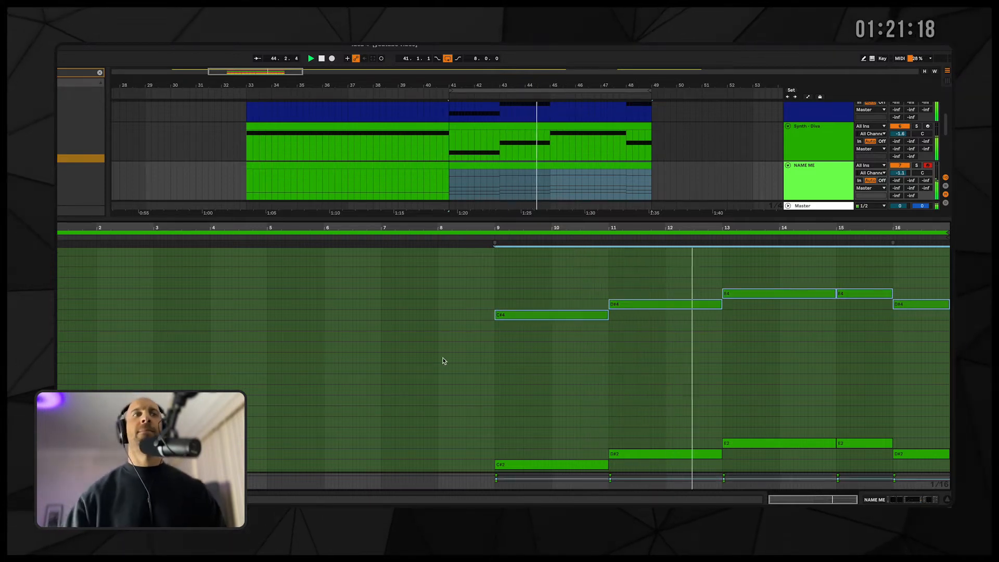
{"action": "key", "text": "ctrl+a"}
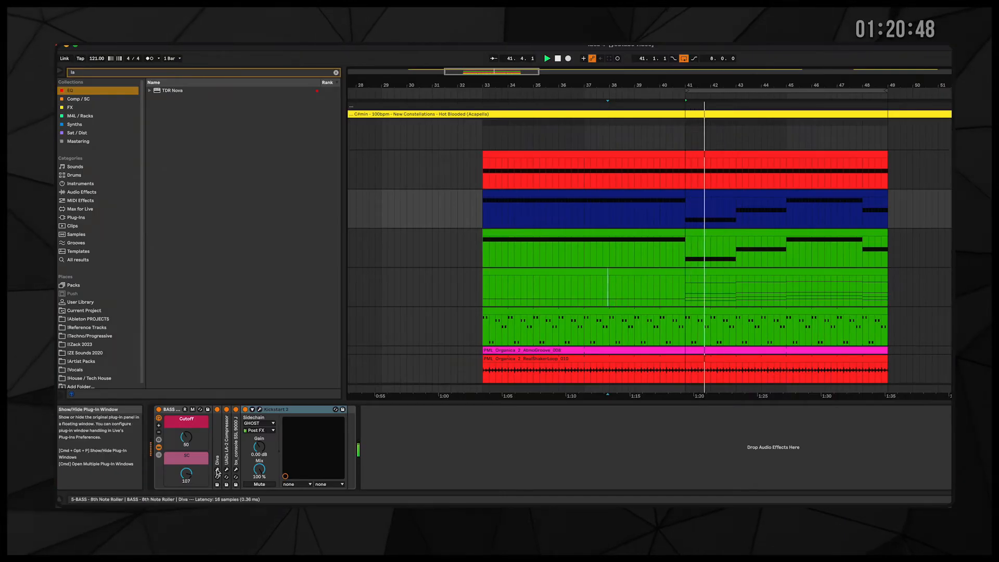
- Set the bass rack's Cutoff macro to 48 and its SC macro to 100
{"action": "left_click", "coordinate": [218, 471]}
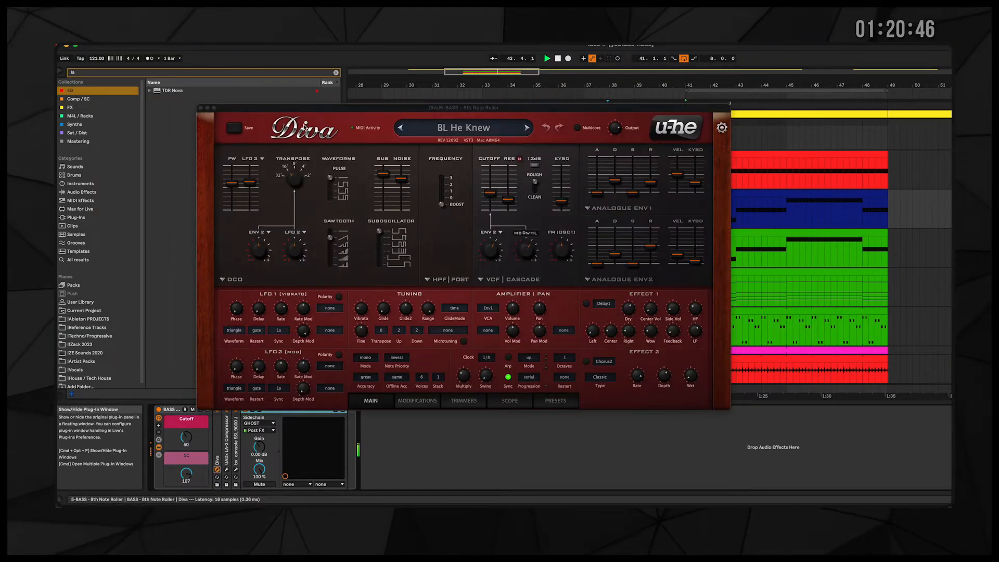
{"action": "left_click", "coordinate": [201, 109]}
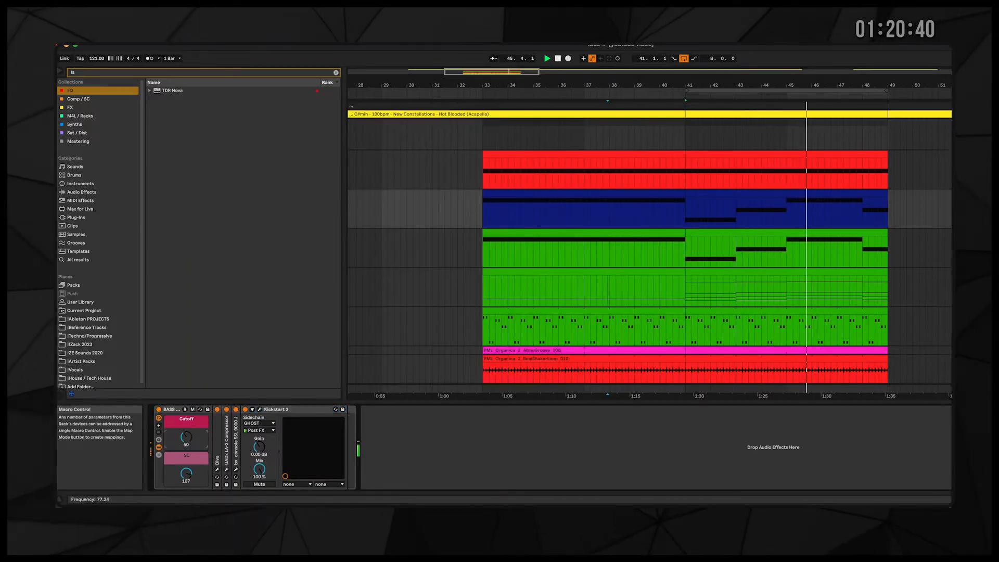
{"action": "left_click_drag", "start_coordinate": [185, 473], "coordinate": [186, 475]}
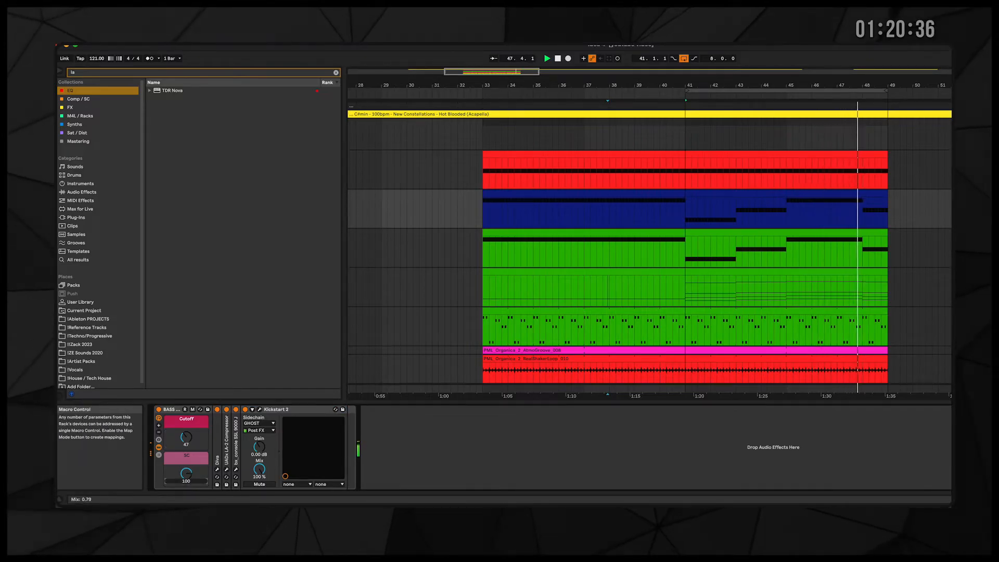
{"action": "left_click_drag", "start_coordinate": [185, 438], "coordinate": [185, 436]}
- Adjust the Env 1 sustain in the bass track's Diva synth
{"action": "left_click", "coordinate": [217, 470]}
{"action": "mouse_move", "coordinate": [635, 262]}
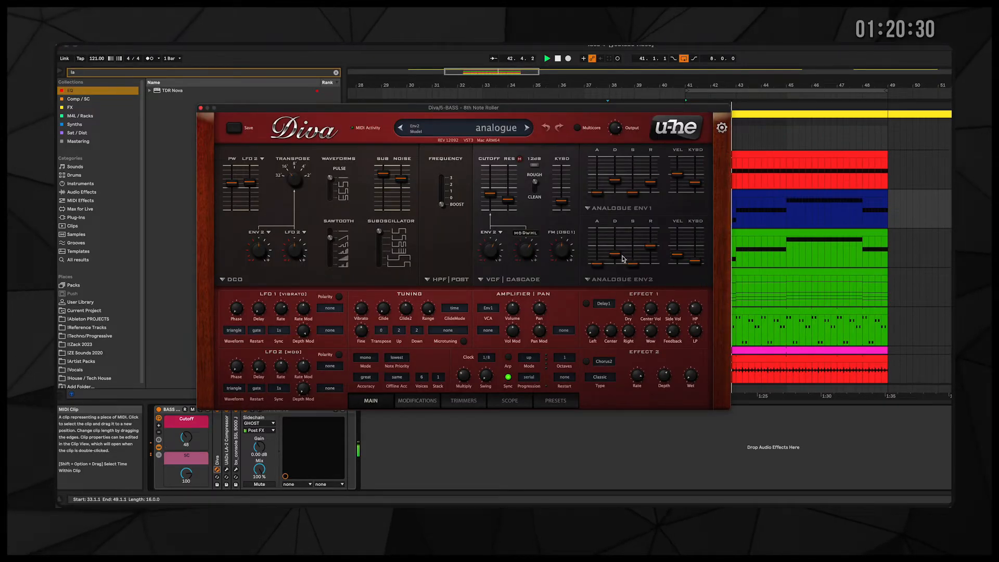
{"action": "left_click_drag", "start_coordinate": [635, 185], "coordinate": [635, 189]}
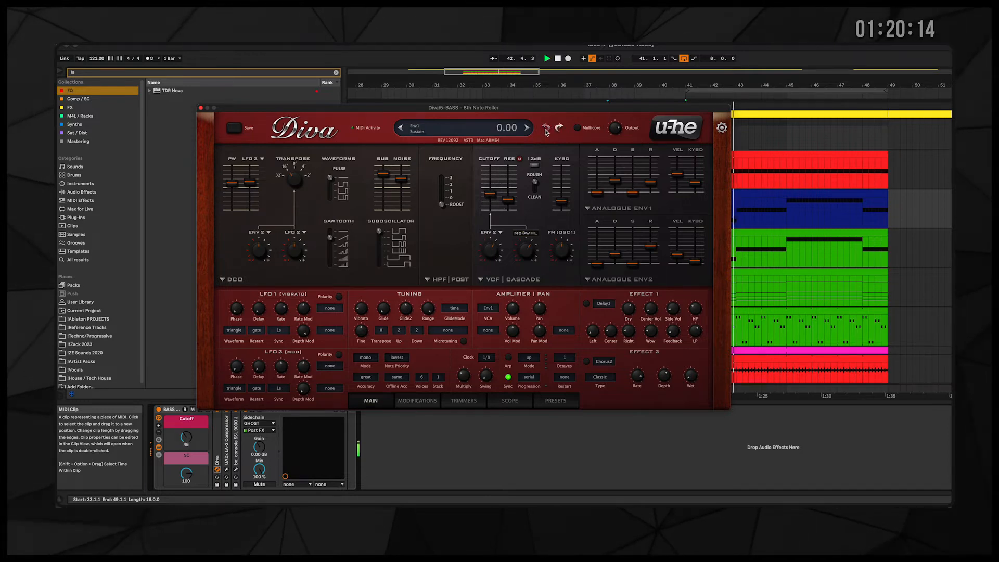
{"action": "left_click_drag", "start_coordinate": [633, 190], "coordinate": [633, 191]}
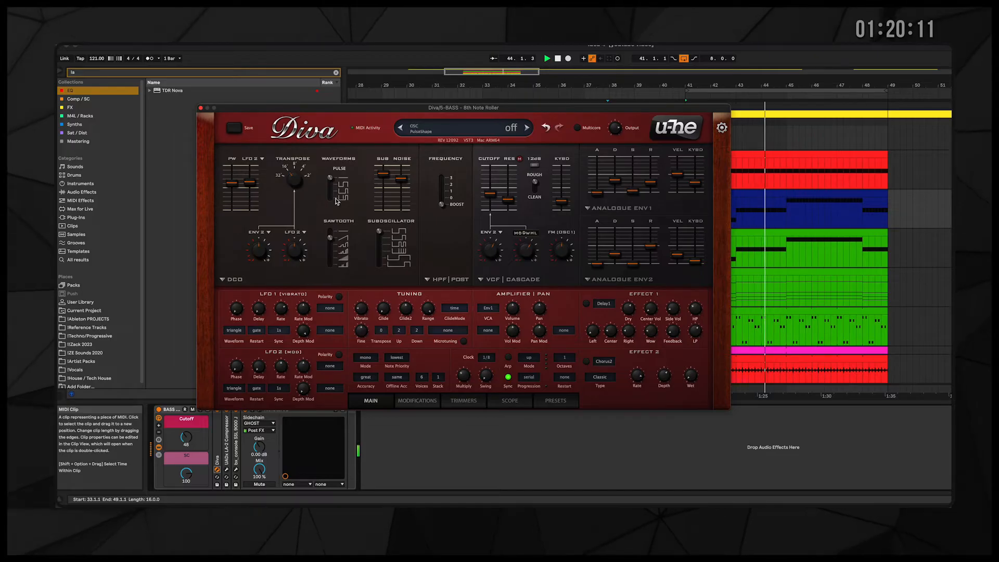
- Close Diva, open the bass track's Kickstart 2 and reset its mix to 100%
{"action": "left_click", "coordinate": [200, 110]}
{"action": "left_click", "coordinate": [259, 409]}
{"action": "double_click", "coordinate": [276, 227]}
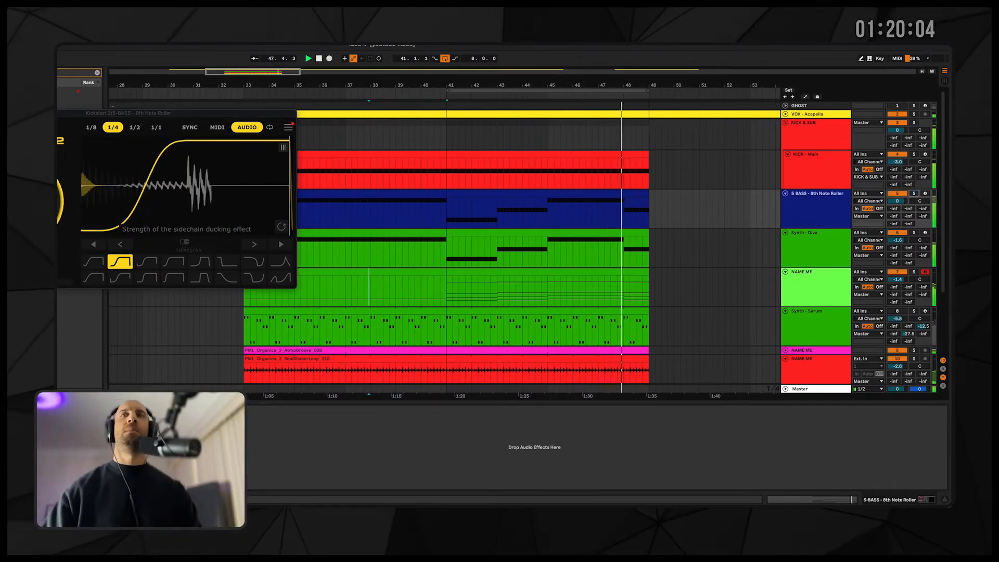
- Solo the KICK & SUB and Synth - Diva tracks together with the bass and lower Synth - Diva's volume
{"action": "left_click", "coordinate": [914, 122]}
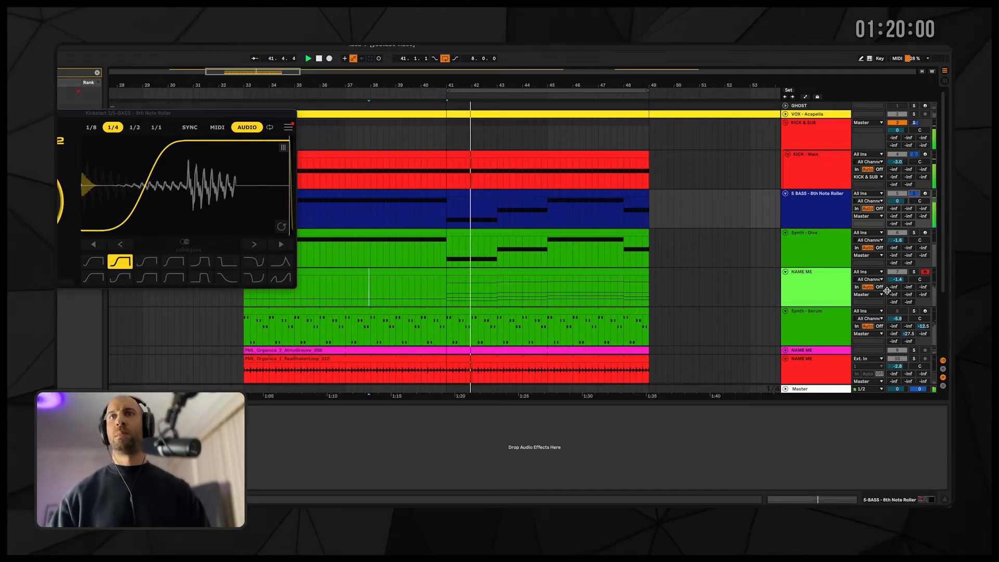
{"action": "left_click", "coordinate": [823, 247]}
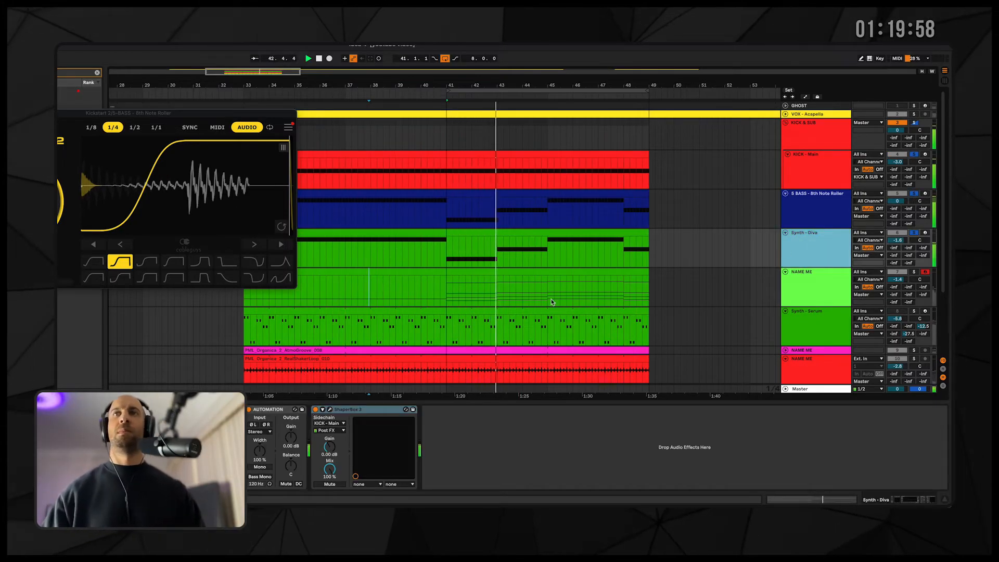
{"action": "left_click_drag", "start_coordinate": [897, 241], "coordinate": [898, 250]}
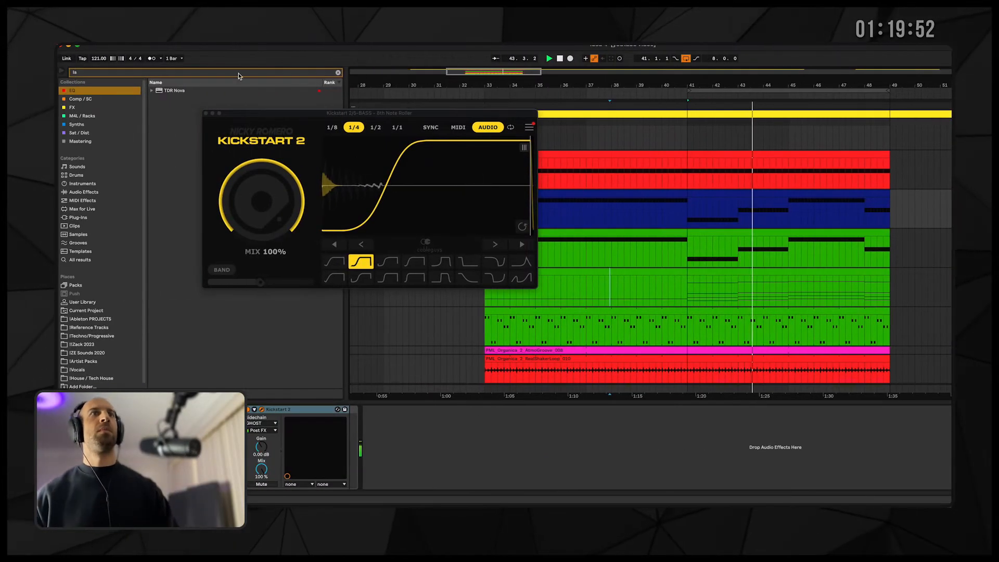
- Add an EQ Eight from the EQ collection after the bass's Kickstart 2 and set its low cut to 56.2 Hz
{"action": "key", "text": "BackSpace"}
{"action": "key", "text": "BackSpace"}
{"action": "scroll", "coordinate": [181, 101], "scroll_direction": "up", "scroll_amount": 2}
{"action": "left_click", "coordinate": [185, 93]}
{"action": "left_click_drag", "start_coordinate": [419, 422], "coordinate": [415, 416]}
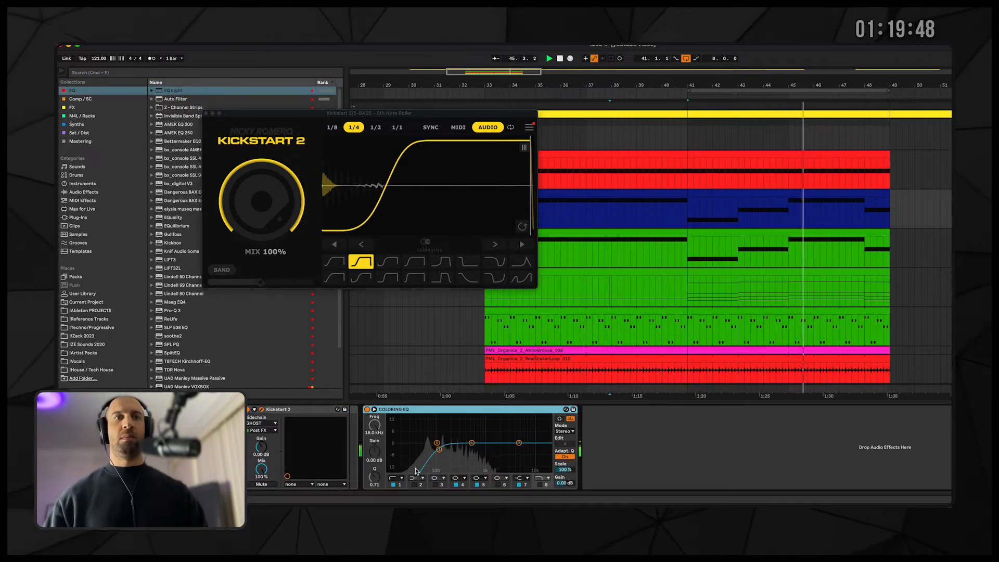
{"action": "left_click_drag", "start_coordinate": [423, 454], "coordinate": [426, 454]}
- Set the bass's Kickstart 2 mix to 85% and its Cutoff macro to 50
{"action": "left_click_drag", "start_coordinate": [261, 202], "coordinate": [261, 209]}
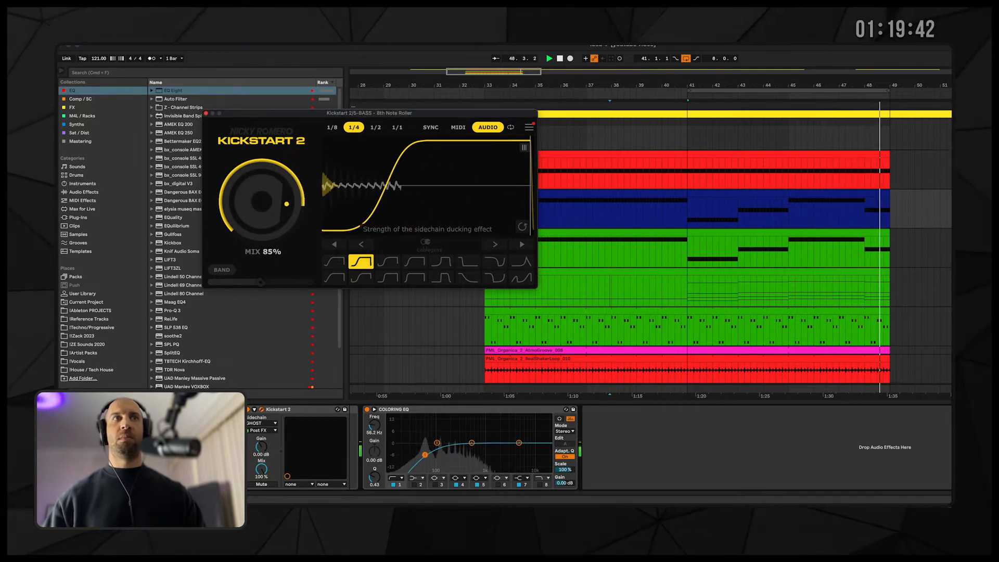
{"action": "left_click", "coordinate": [206, 113]}
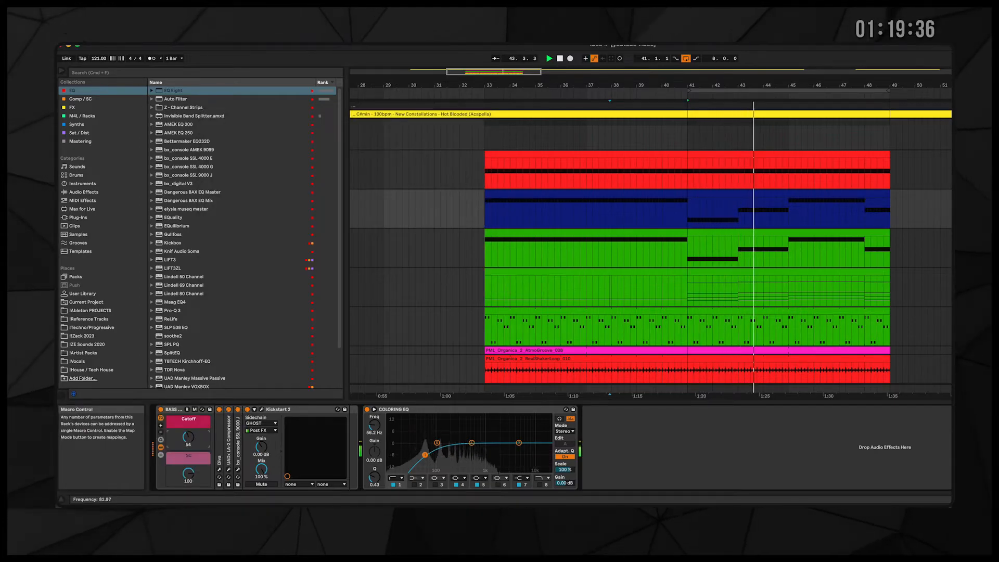
{"action": "left_click_drag", "start_coordinate": [189, 437], "coordinate": [188, 439]}
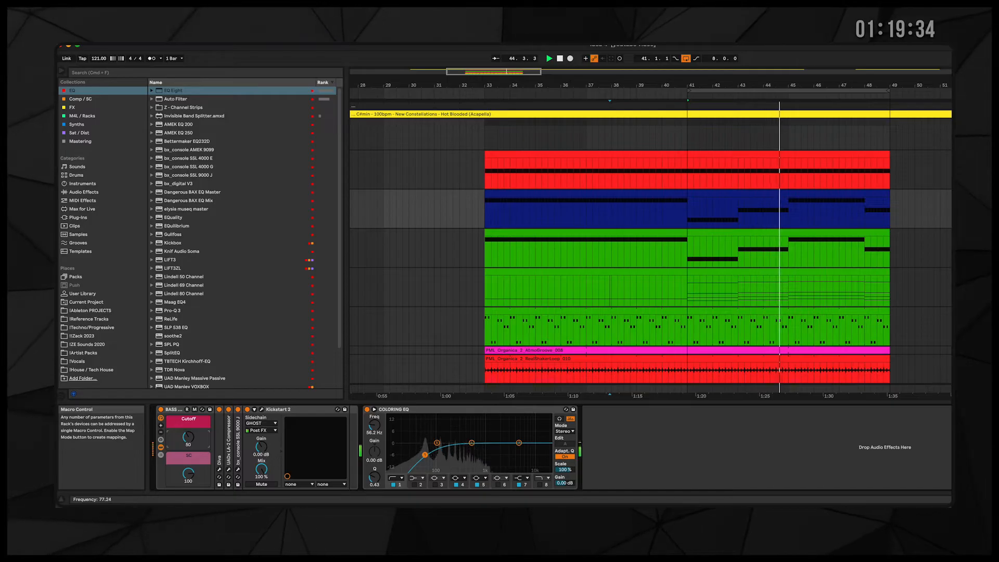
- Enable Chorus2 in the bass's Diva and set its depth to about 62.81
{"action": "left_click", "coordinate": [220, 471]}
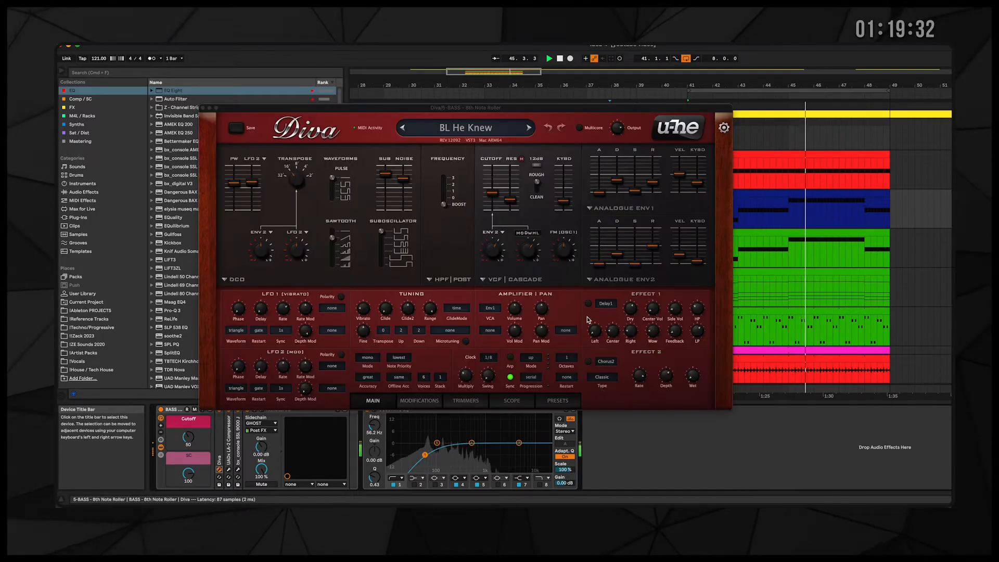
{"action": "left_click", "coordinate": [588, 361]}
{"action": "left_click_drag", "start_coordinate": [666, 376], "coordinate": [704, 330]}
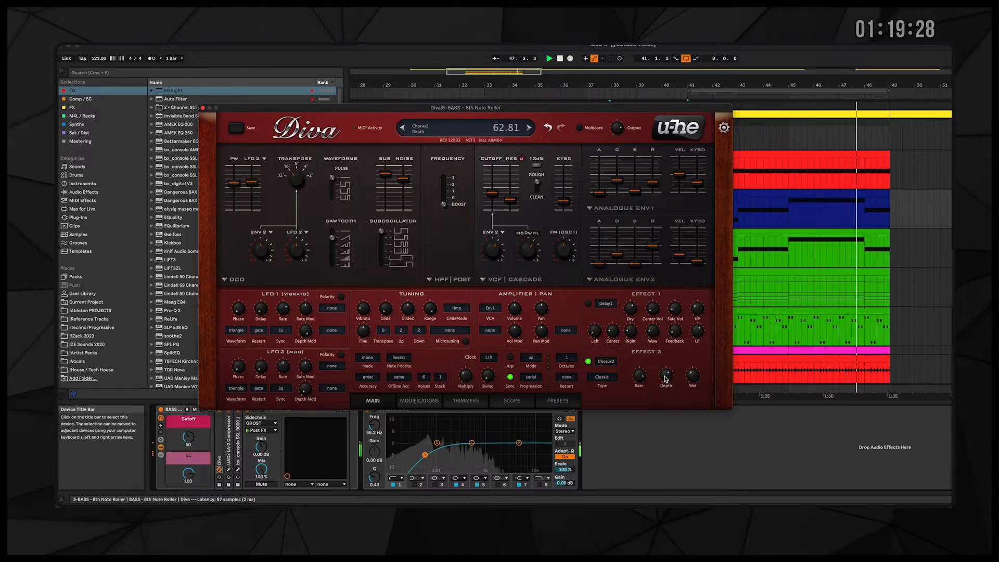
{"action": "left_click_drag", "start_coordinate": [645, 438], "coordinate": [668, 390]}
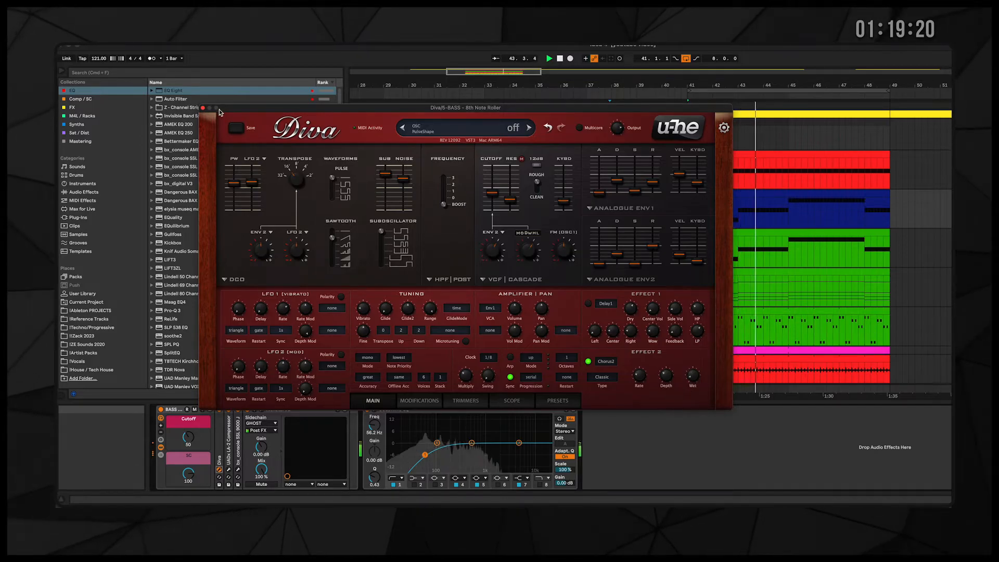
{"action": "left_click", "coordinate": [202, 108]}
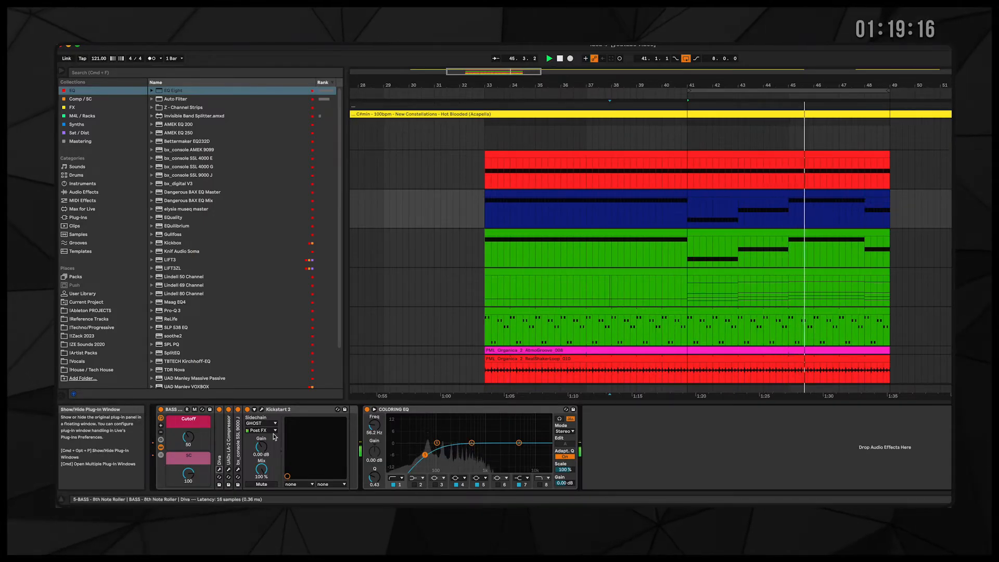
- Fine-tune the Envelope 2 modulation depth on the filter cutoff and Envelope 2's decay in the bass's Diva
{"action": "left_click", "coordinate": [219, 469]}
{"action": "mouse_move", "coordinate": [495, 256]}
{"action": "left_mouse_down"}
{"action": "mouse_move", "coordinate": [495, 279]}
{"action": "mouse_move", "coordinate": [495, 232]}
{"action": "mouse_move", "coordinate": [493, 247]}
{"action": "left_mouse_up"}
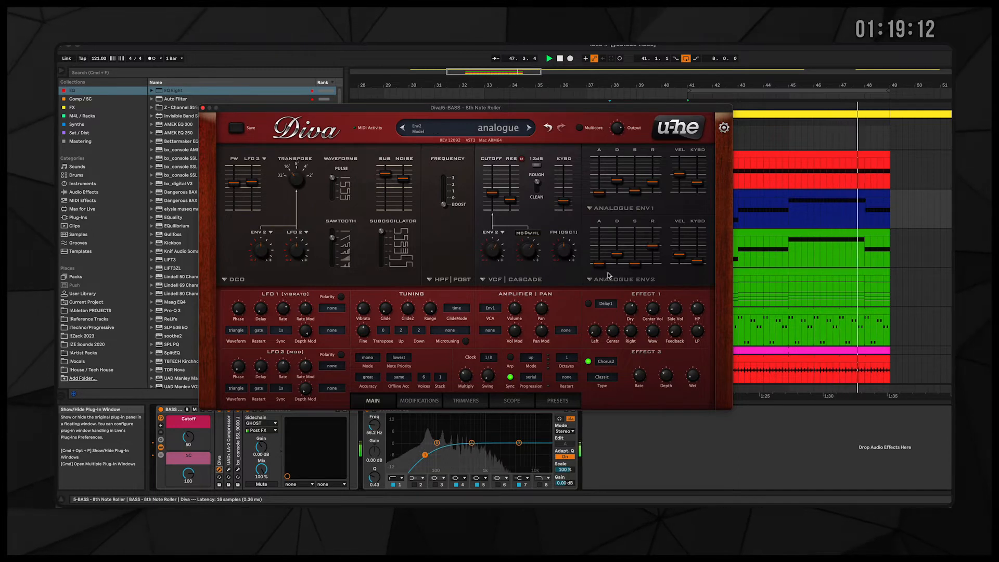
{"action": "left_click_drag", "start_coordinate": [619, 258], "coordinate": [620, 260]}
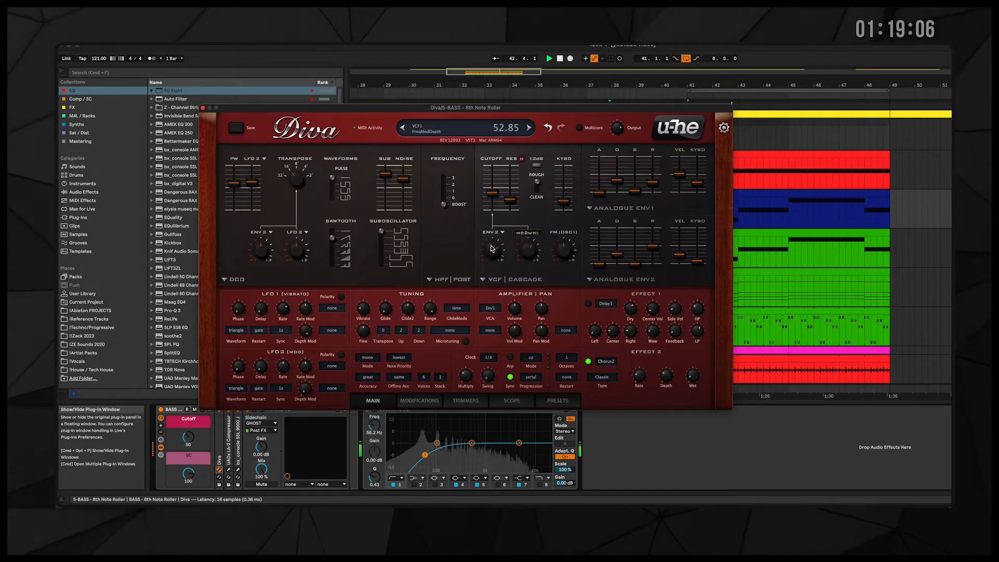
{"action": "left_click_drag", "start_coordinate": [490, 252], "coordinate": [491, 253]}
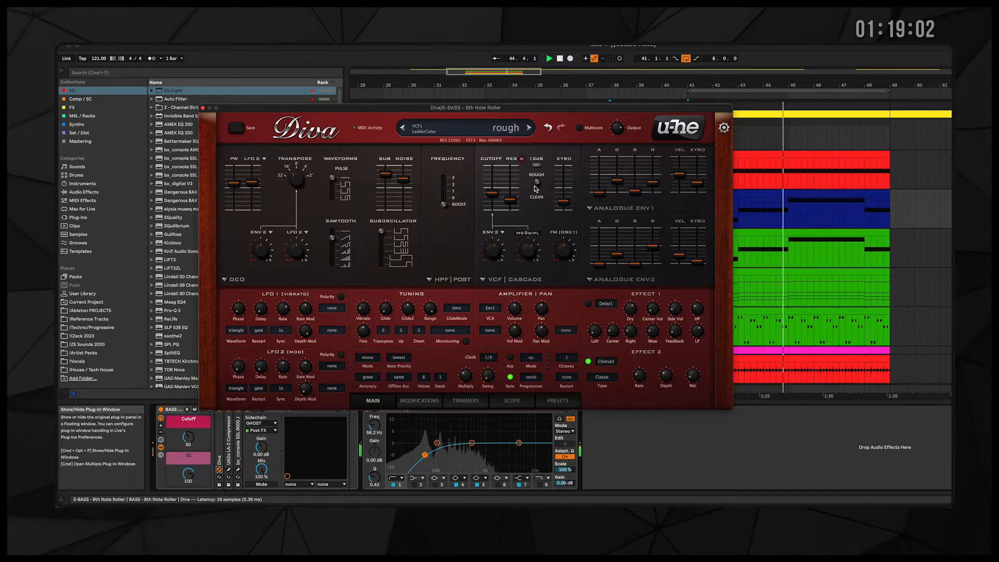
- Set the Diva filter to 24 dB with the rough character and pull the oscillator noise level fully down
{"action": "left_click", "coordinate": [537, 165]}
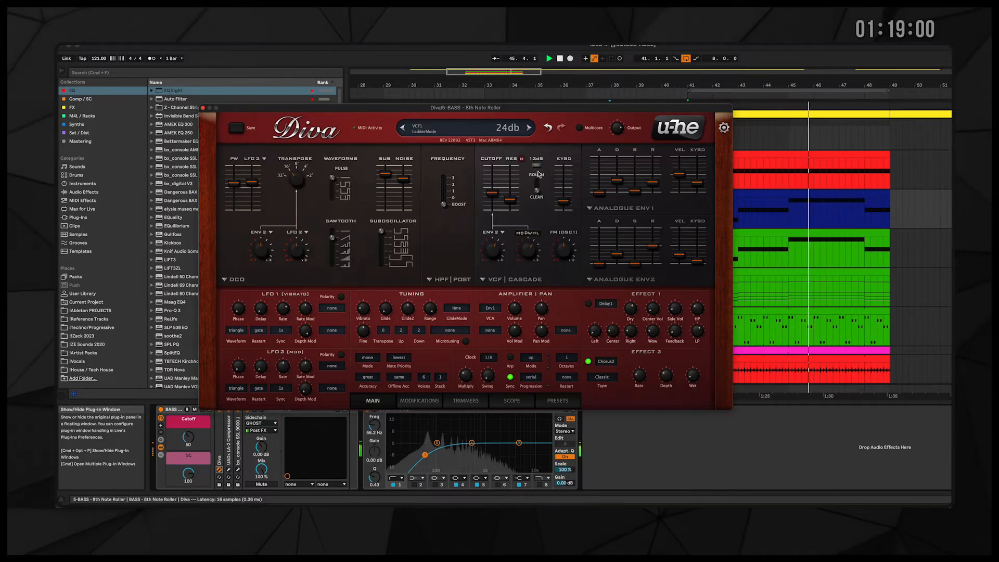
{"action": "left_click_drag", "start_coordinate": [537, 194], "coordinate": [541, 177]}
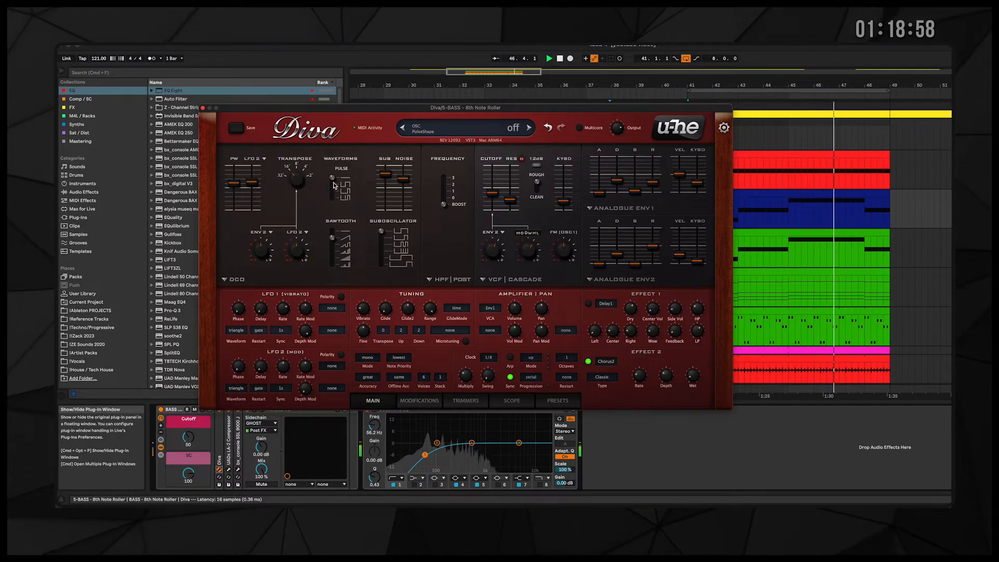
{"action": "left_click_drag", "start_coordinate": [405, 178], "coordinate": [406, 212]}
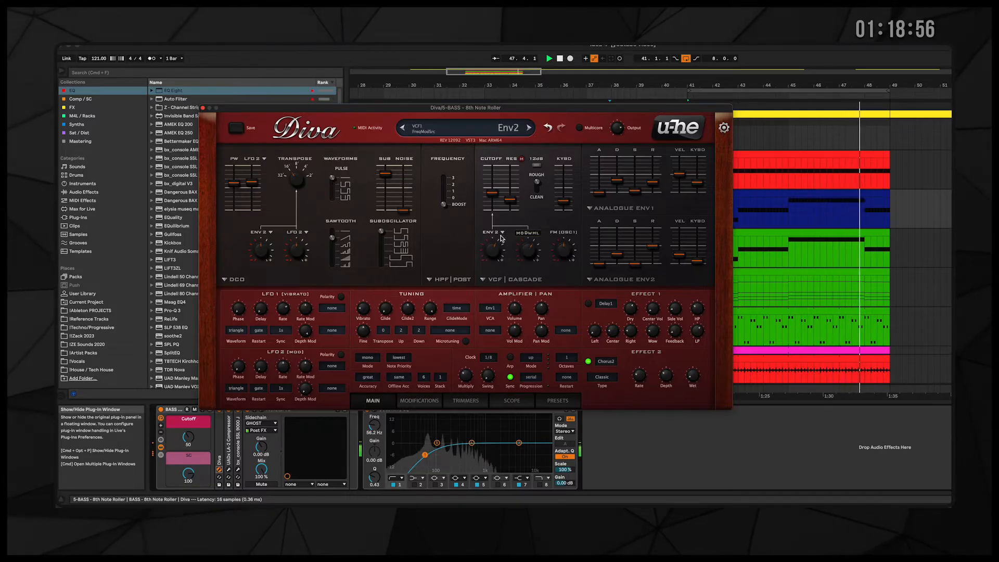
{"action": "left_click_drag", "start_coordinate": [495, 181], "coordinate": [495, 192]}
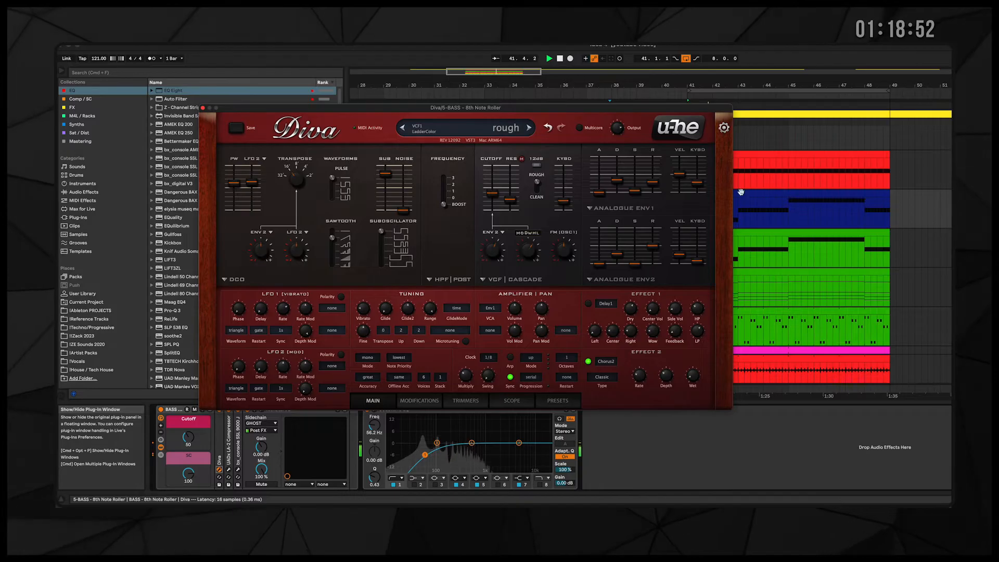
{"action": "left_click", "coordinate": [780, 388]}
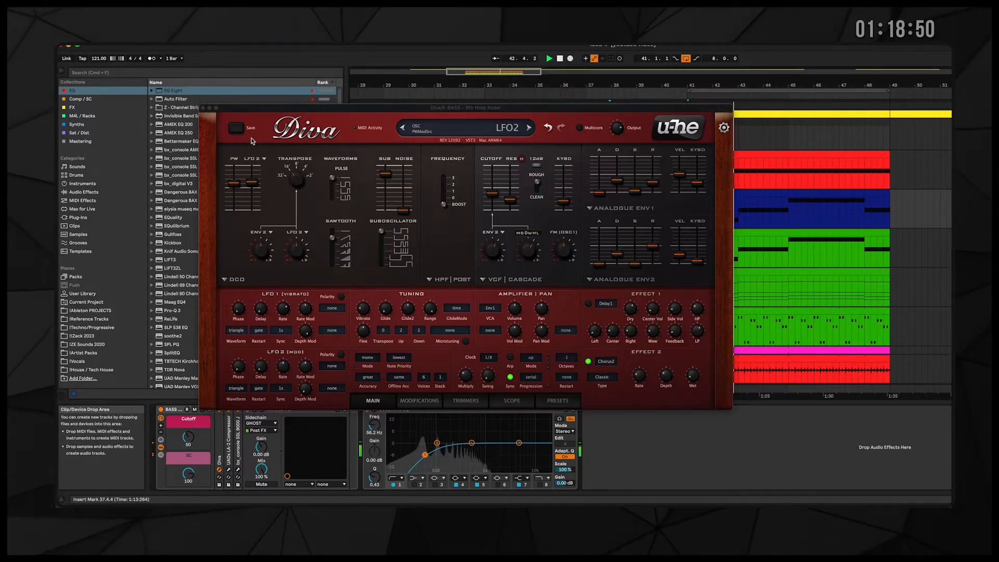
{"action": "left_click", "coordinate": [201, 109]}
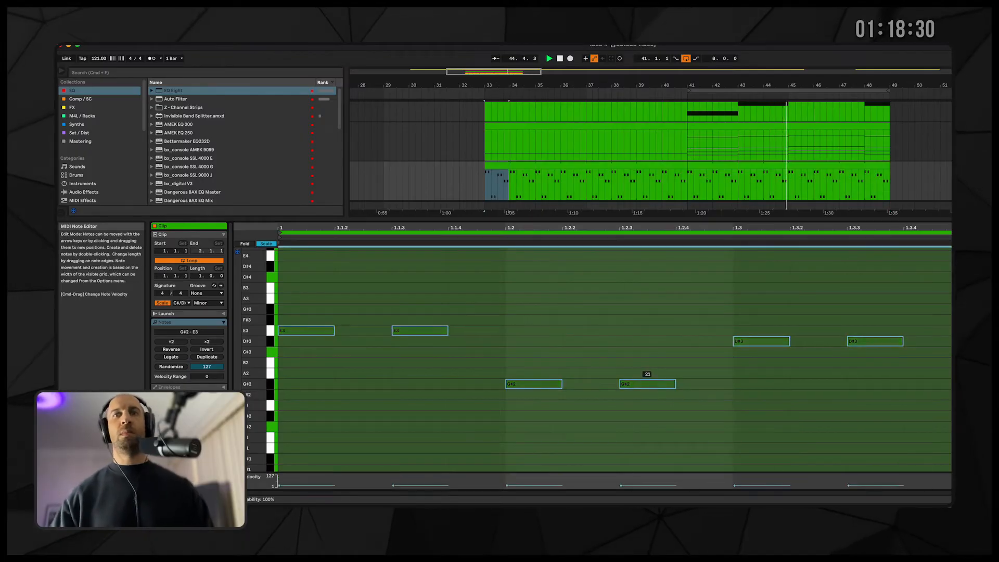
- Raise the velocity of all selected notes in the first bar of the Synth - Serum clip
{"action": "left_click_drag", "start_coordinate": [647, 384], "coordinate": [647, 372]}
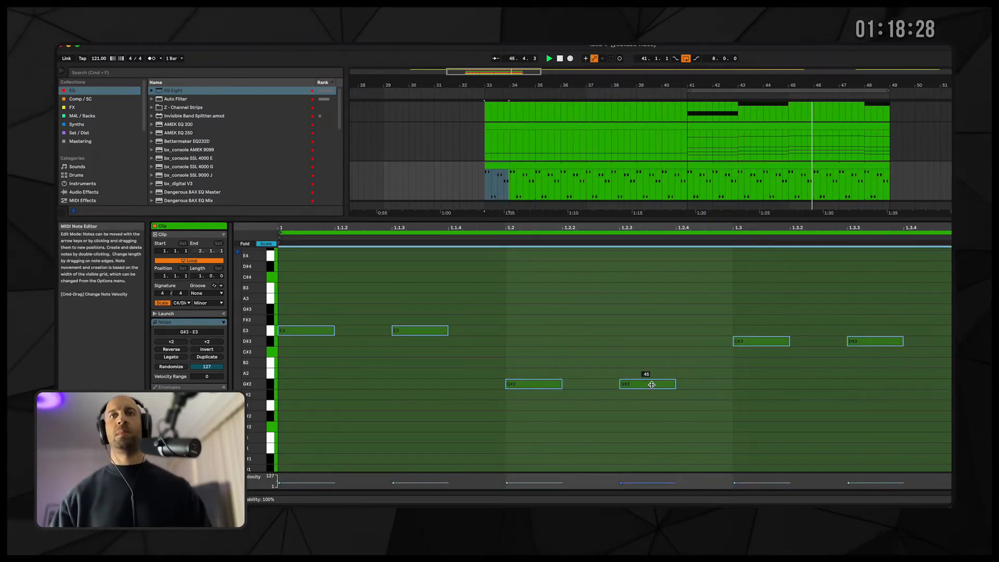
{"action": "left_click_drag", "start_coordinate": [651, 384], "coordinate": [651, 341]}
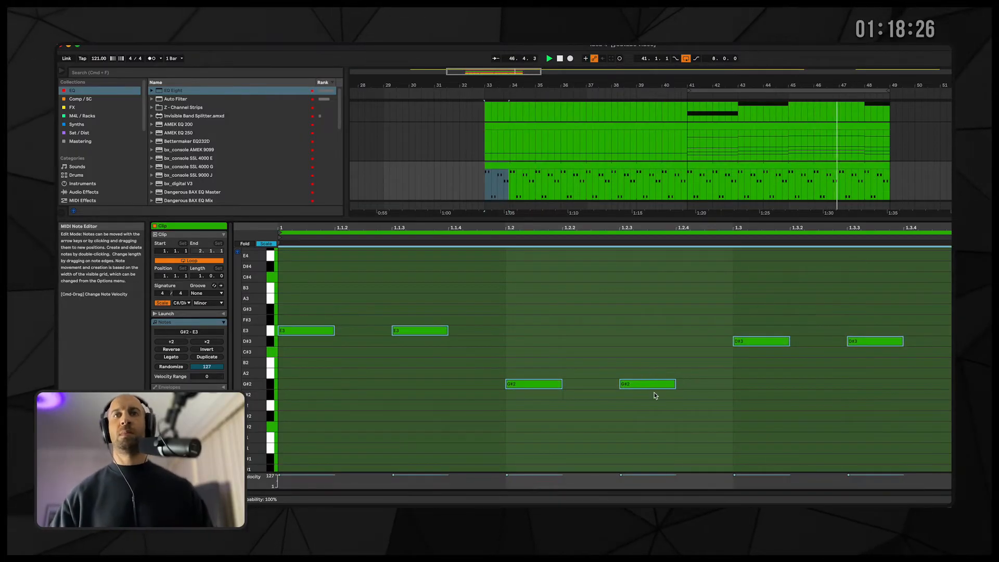
{"action": "key", "text": "shift+Tab"}
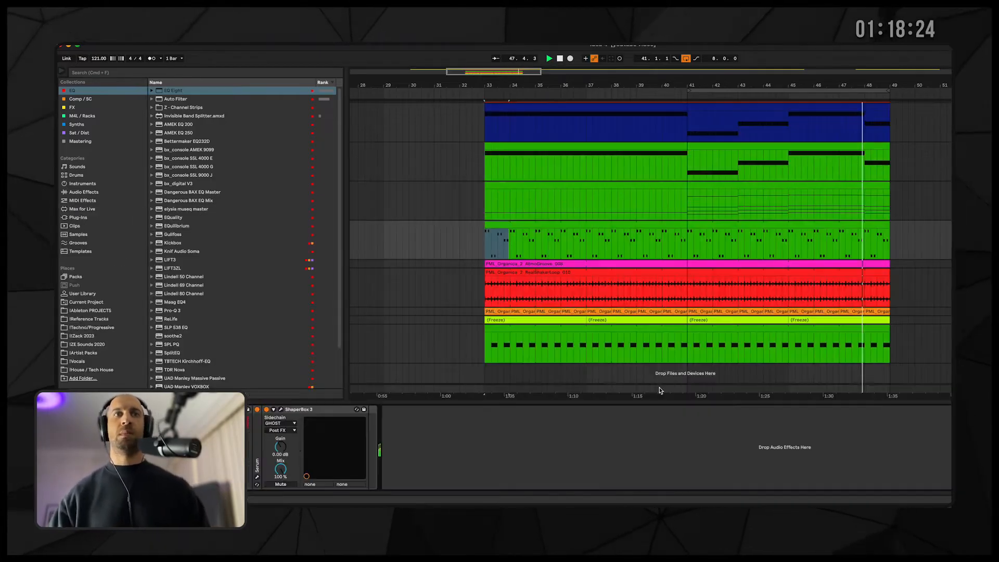
- Add an EQ Eight with a 225 Hz low cut to the Synth - Serum track and adjust its Cutoff macro and Pitch
{"action": "left_click_drag", "start_coordinate": [208, 91], "coordinate": [481, 452]}
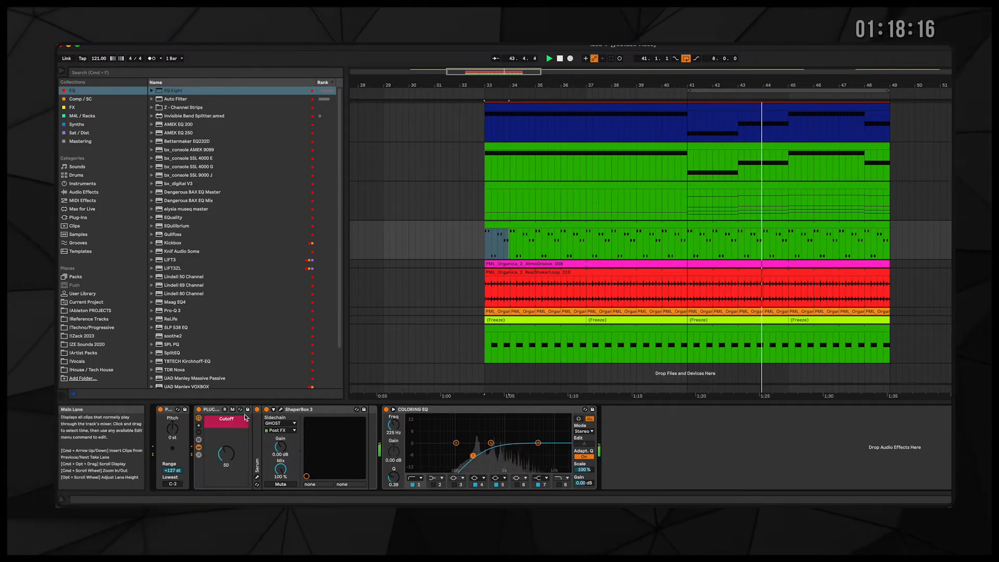
{"action": "mouse_move", "coordinate": [226, 453]}
{"action": "left_mouse_down"}
{"action": "mouse_move", "coordinate": [226, 442]}
{"action": "mouse_move", "coordinate": [226, 477]}
{"action": "mouse_move", "coordinate": [226, 460]}
{"action": "left_mouse_up"}
{"action": "left_click_drag", "start_coordinate": [172, 431], "coordinate": [172, 425]}
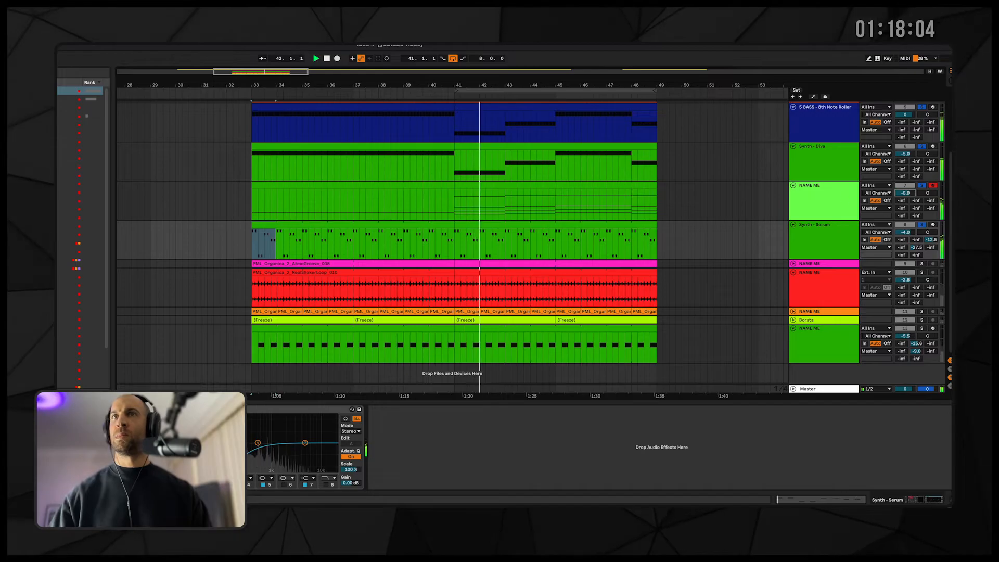
- Select the second-highest row of chord notes from bar 9 onward in the light green NAME ME track's clip and set their velocity to about 113
{"action": "double_click", "coordinate": [528, 200]}
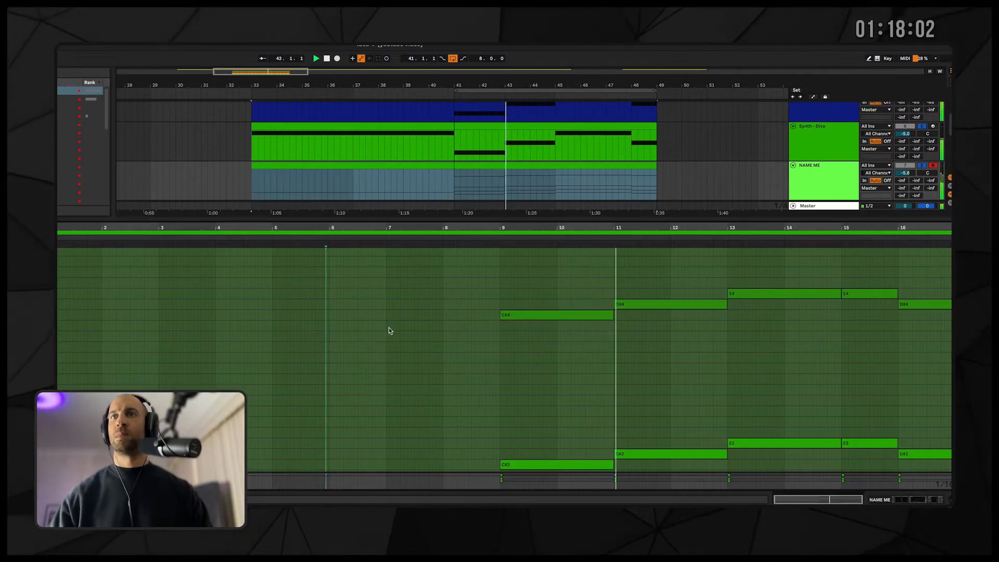
{"action": "scroll", "coordinate": [389, 326], "scroll_direction": "down", "scroll_amount": 3}
{"action": "left_click_drag", "start_coordinate": [47, 312], "coordinate": [32, 302]}
{"action": "left_click_drag", "start_coordinate": [532, 306], "coordinate": [919, 358]}
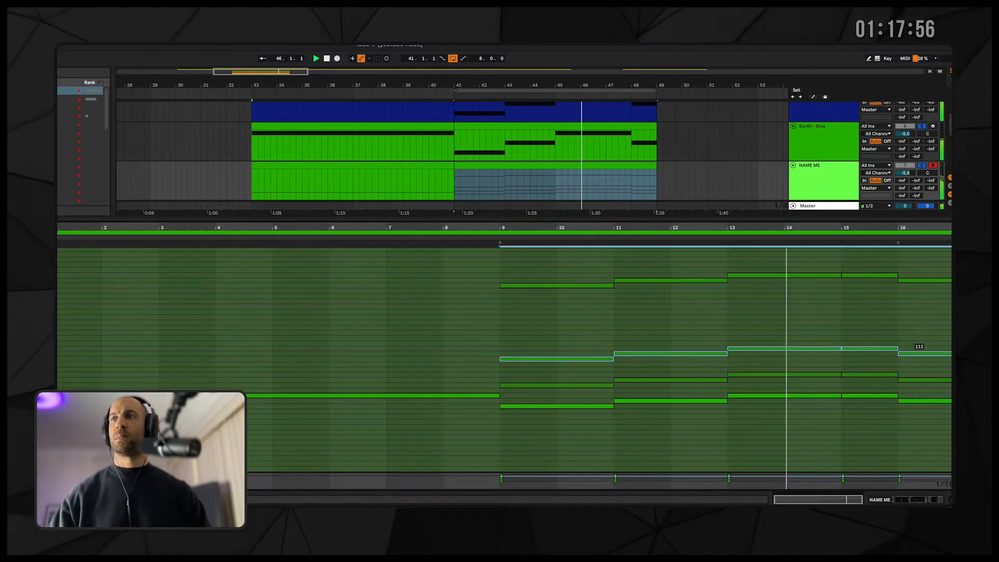
{"action": "key", "text": "shift+Tab"}
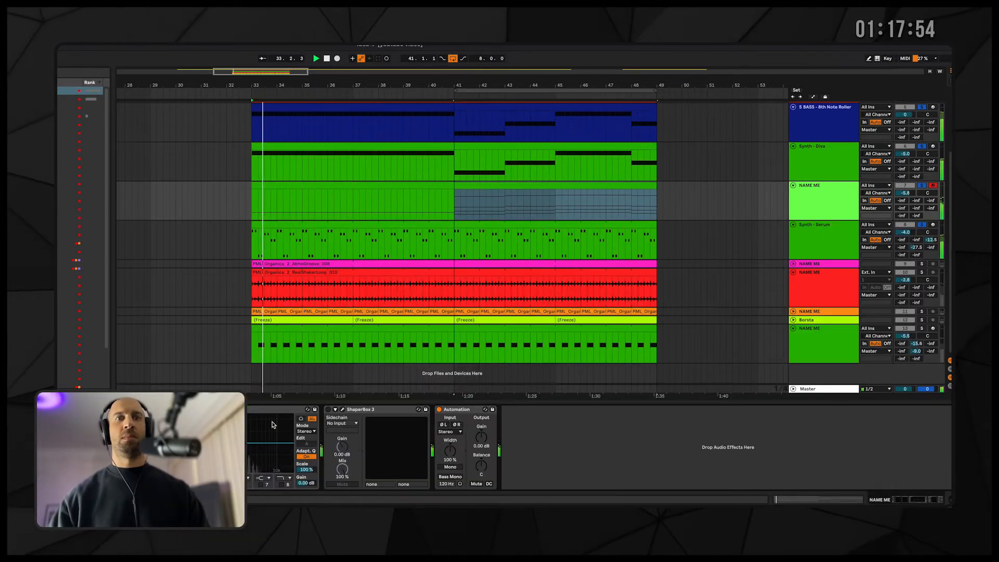
- Enable the high shelf in the light green NAME ME track's COLORING EQ and cut band 6 by 4.09 dB at 2.30 kHz
{"action": "left_click", "coordinate": [261, 485]}
{"action": "left_click", "coordinate": [456, 207]}
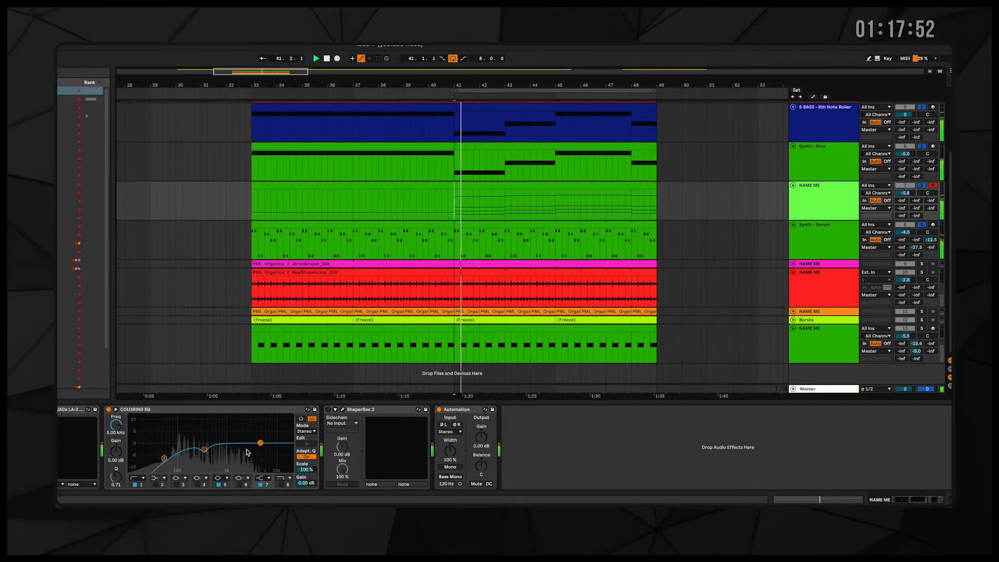
{"action": "left_click_drag", "start_coordinate": [272, 437], "coordinate": [242, 447]}
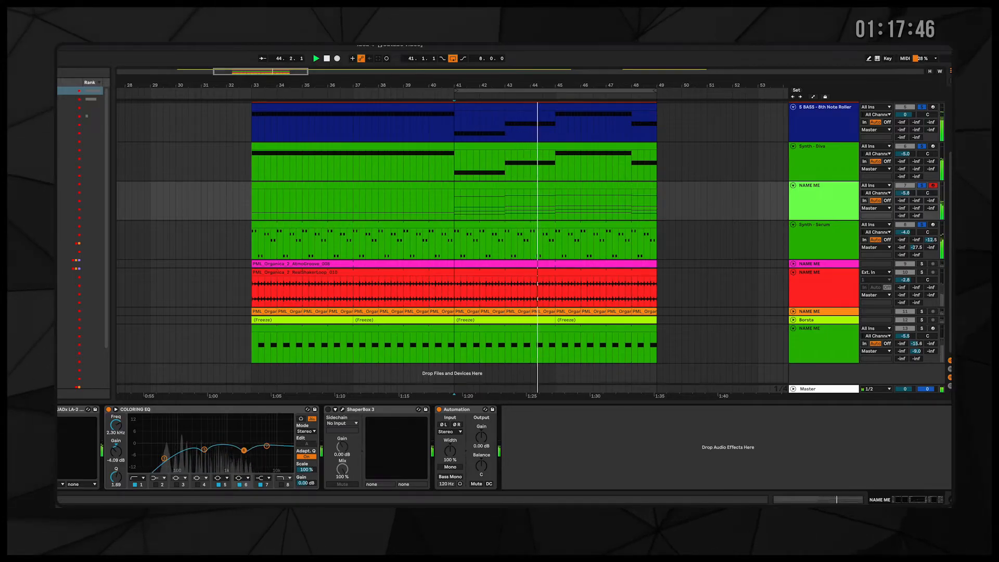
{"action": "left_click_drag", "start_coordinate": [267, 447], "coordinate": [267, 448]}
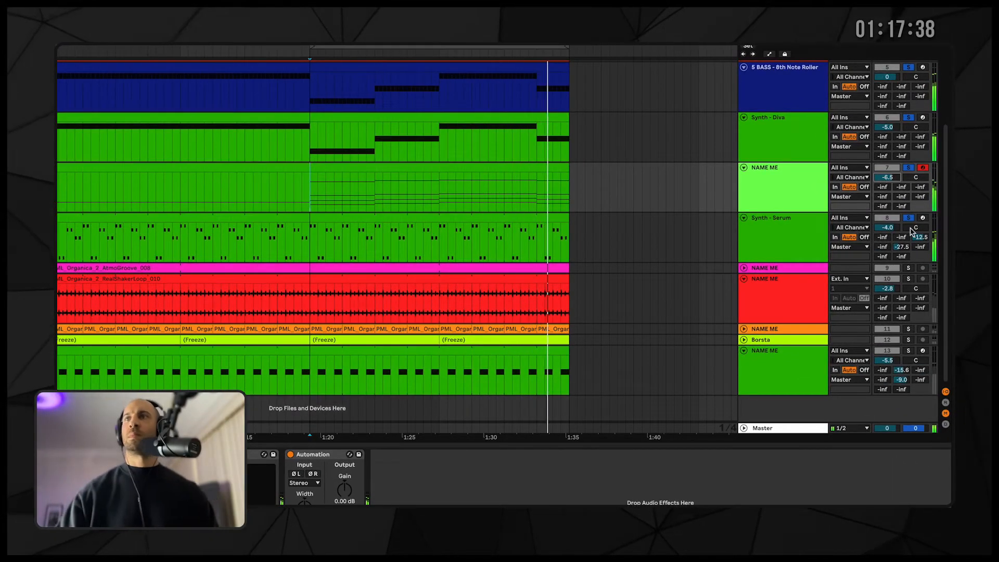
- Solo the AtmoGroove, RealShakerLoop and orange percussion loop tracks as well, and set the shaker track's volume to -6.0 dB
{"action": "left_click", "coordinate": [909, 268]}
{"action": "left_click", "coordinate": [908, 279]}
{"action": "left_click_drag", "start_coordinate": [885, 289], "coordinate": [885, 306]}
{"action": "left_click", "coordinate": [909, 329]}
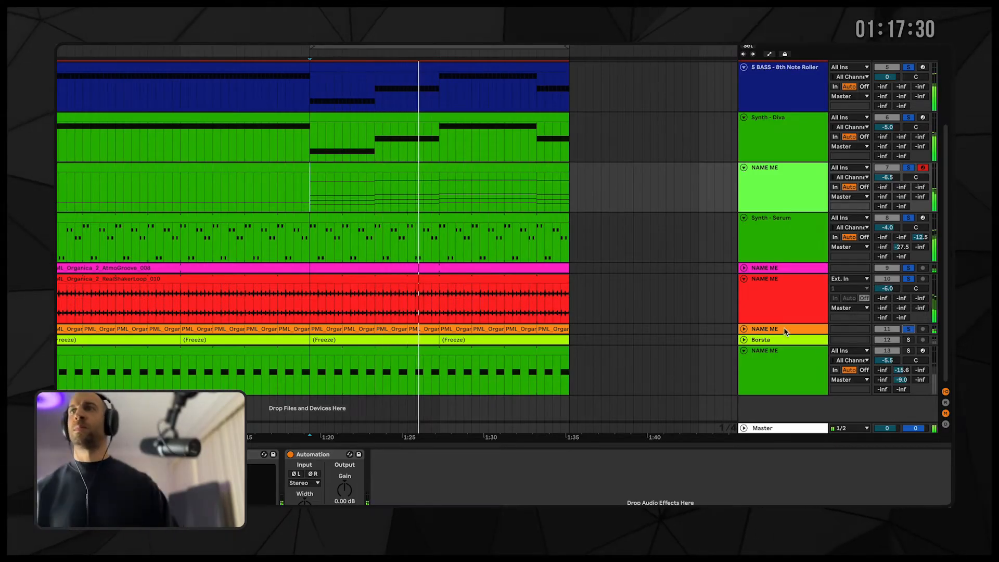
- Give the orange percussion track split stereo panning at 14L and 10R and set its volume to -7.0 dB
{"action": "left_click", "coordinate": [743, 329]}
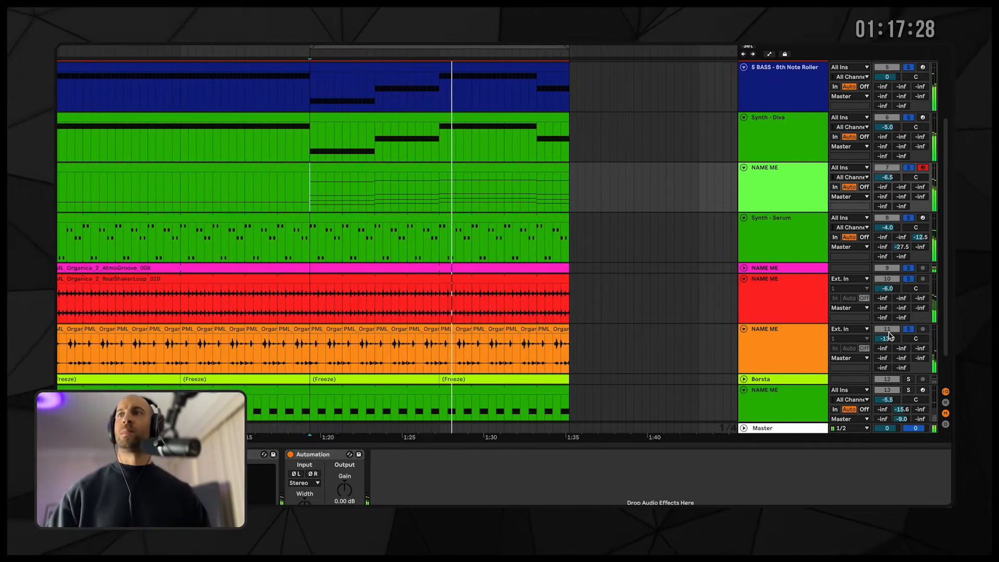
{"action": "left_click_drag", "start_coordinate": [886, 339], "coordinate": [922, 337]}
{"action": "right_click", "coordinate": [919, 340]}
{"action": "left_click", "coordinate": [892, 346]}
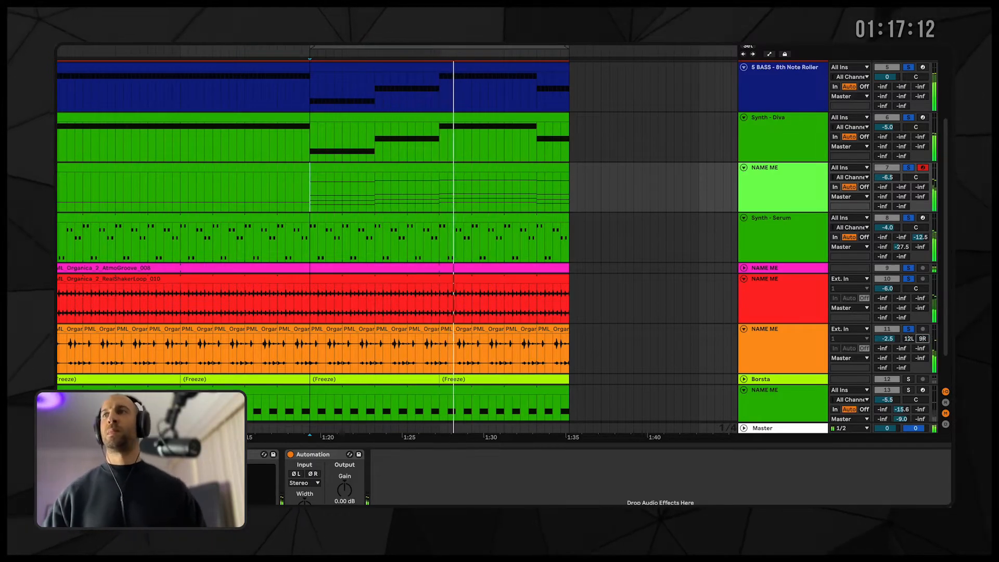
{"action": "left_click_drag", "start_coordinate": [909, 339], "coordinate": [887, 345]}
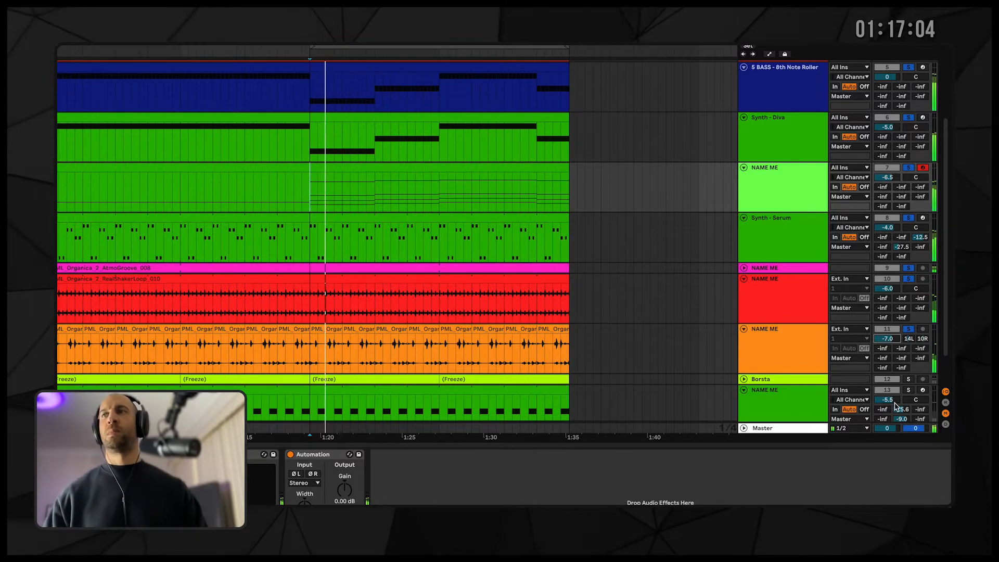
- Solo the Borsta track and add the DK Phase Flip Haas Widener from the FX collection to it with a 4.51 ms delay time
{"action": "left_click", "coordinate": [909, 380]}
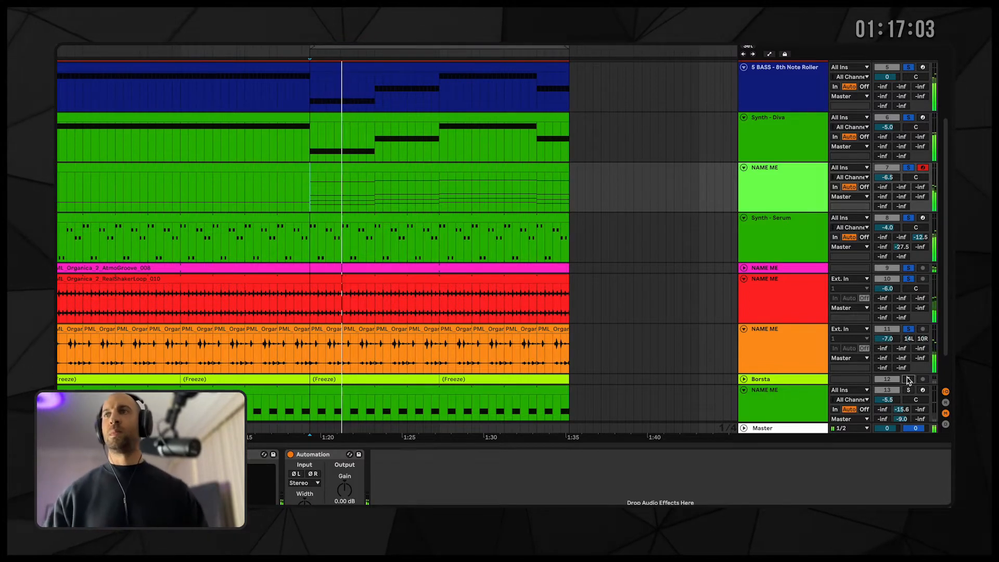
{"action": "left_click", "coordinate": [744, 380]}
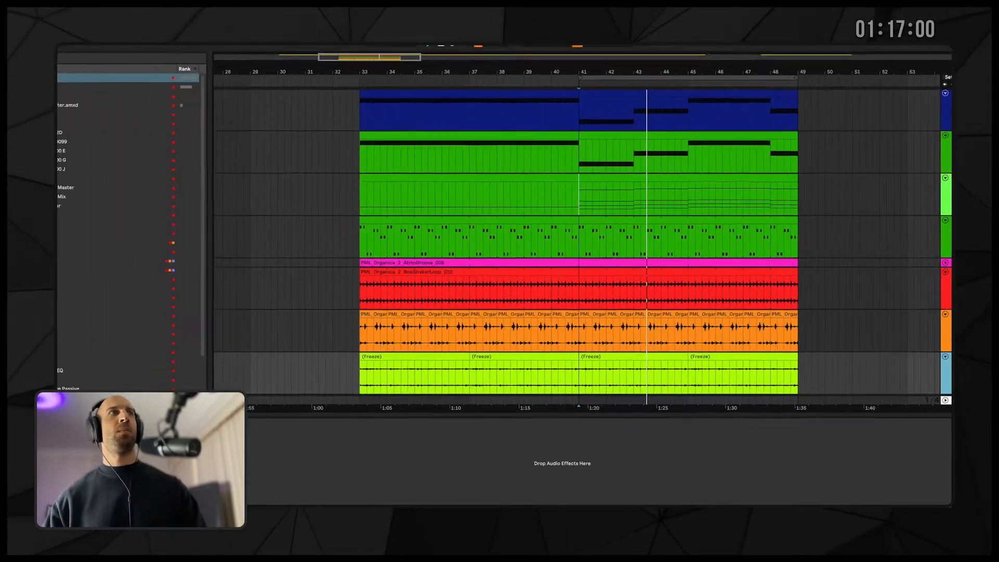
{"action": "type", "text": "dk"}
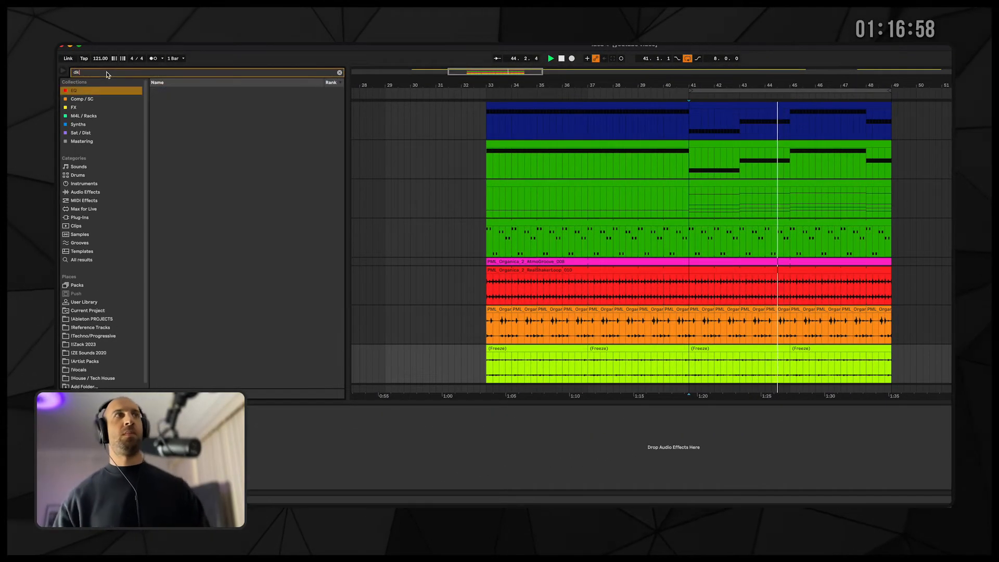
{"action": "left_click", "coordinate": [81, 217]}
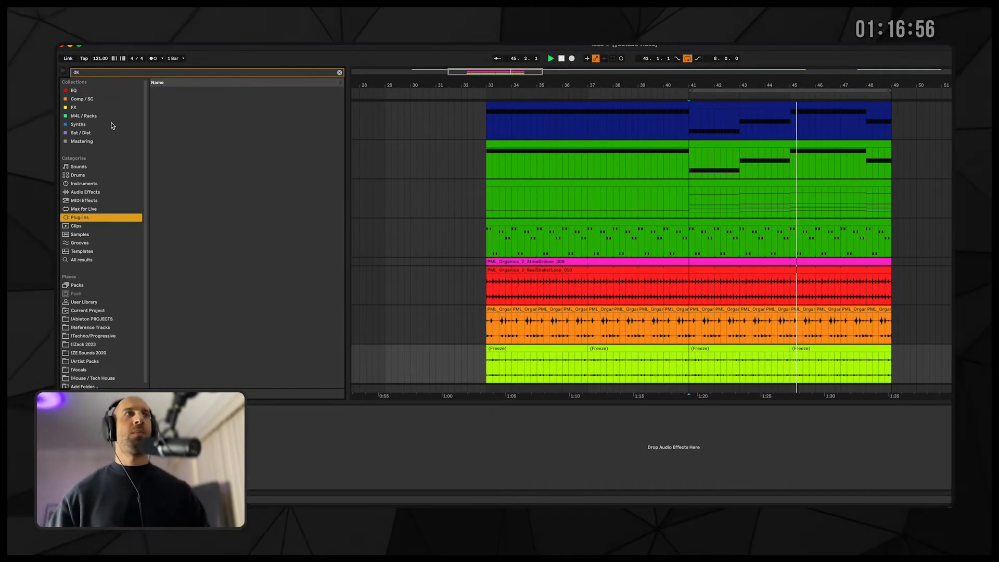
{"action": "left_click", "coordinate": [86, 106]}
{"action": "left_click", "coordinate": [174, 92]}
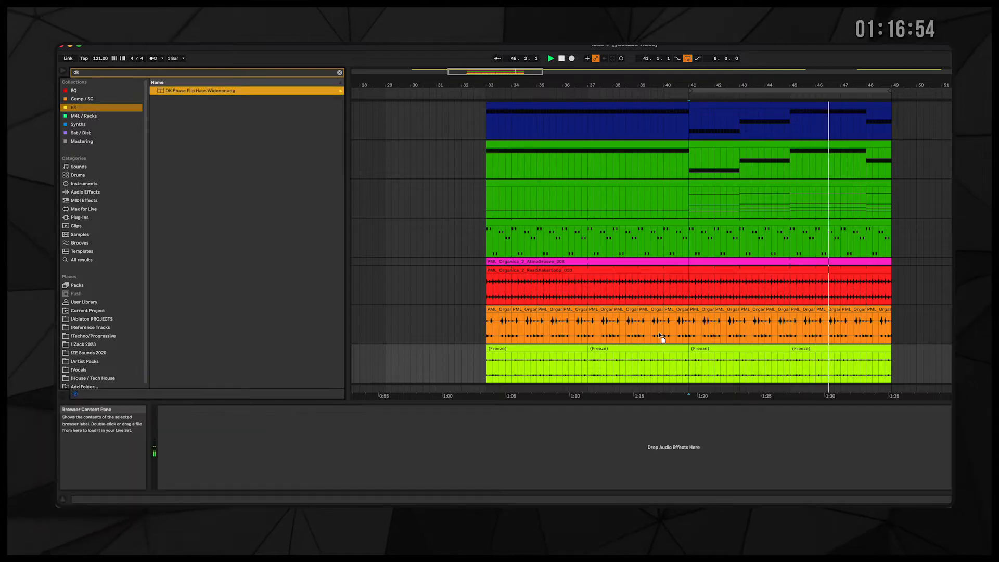
{"action": "key", "text": "Return"}
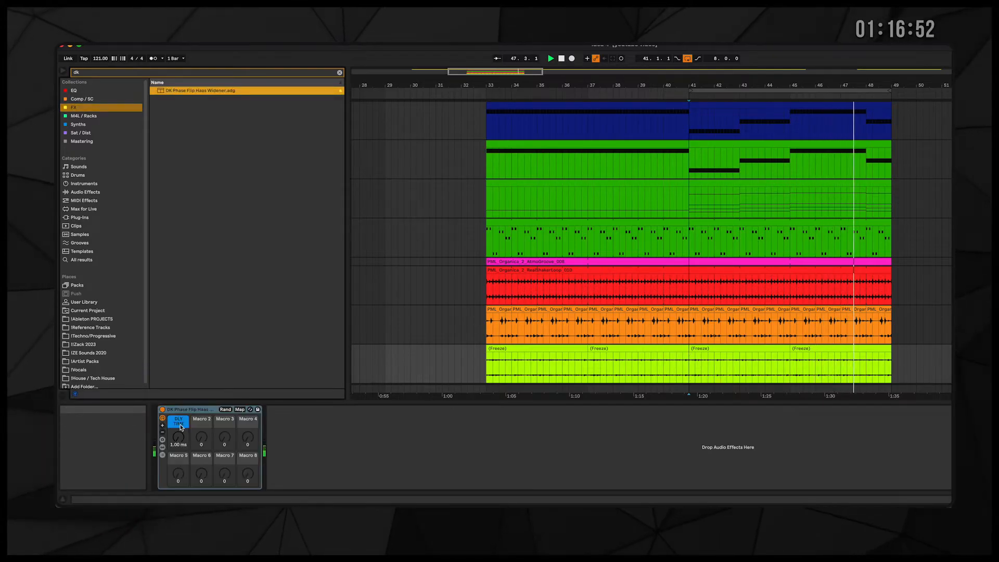
{"action": "left_click_drag", "start_coordinate": [178, 437], "coordinate": [178, 430]}
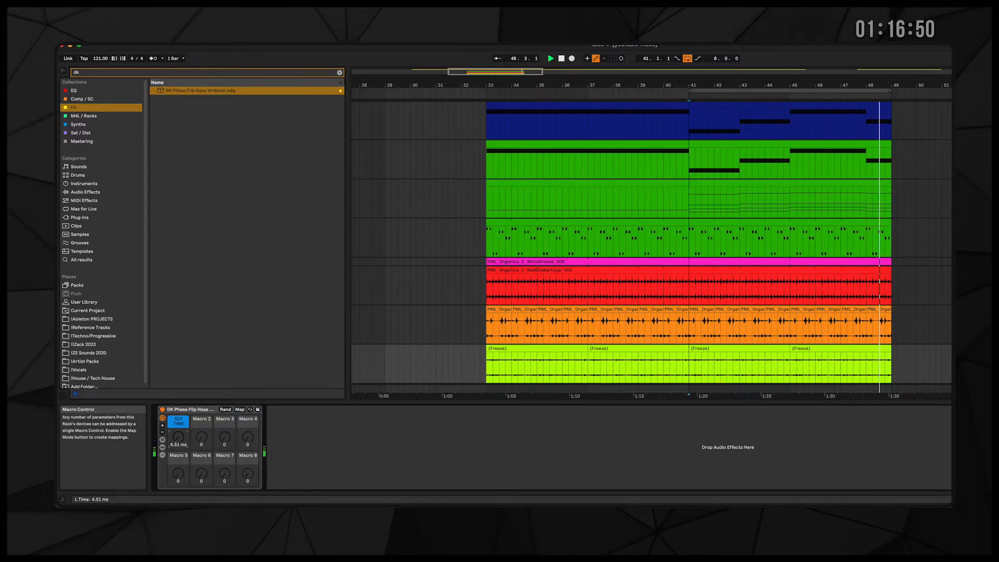
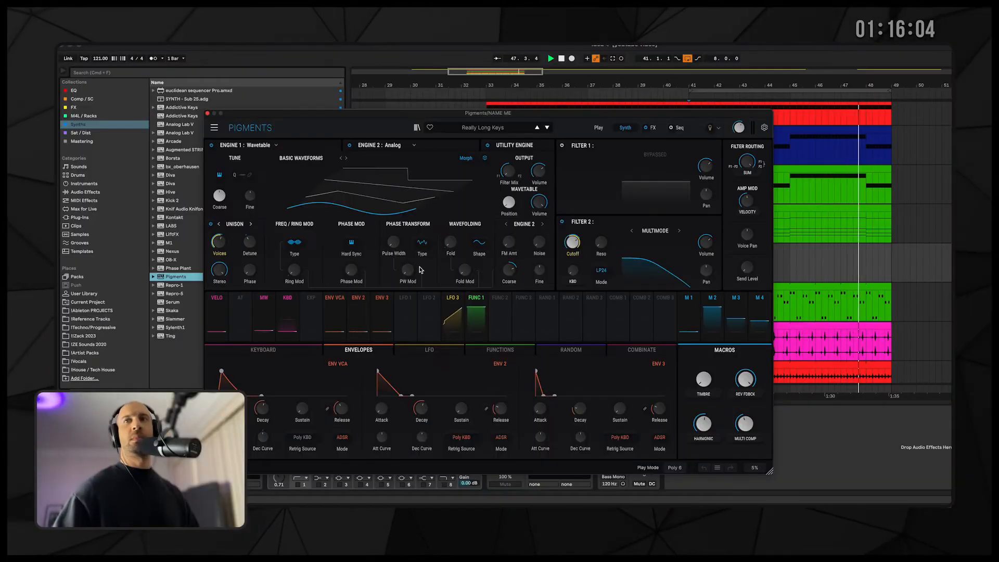
- Open the Mercurial playlist in the Pigments preset browser and load lead preset 005
{"action": "left_click", "coordinate": [861, 272]}
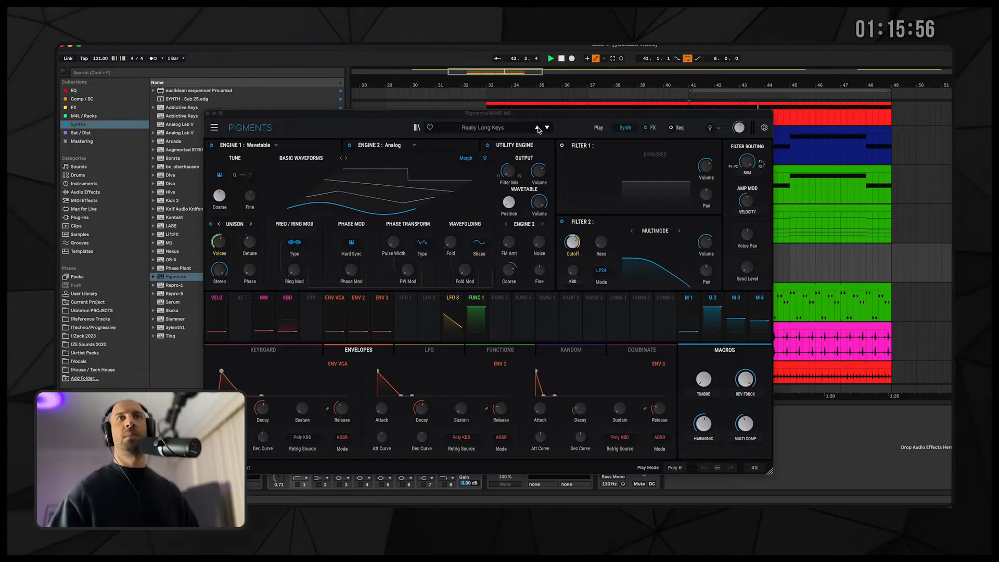
{"action": "left_click", "coordinate": [415, 128]}
{"action": "left_click", "coordinate": [250, 288]}
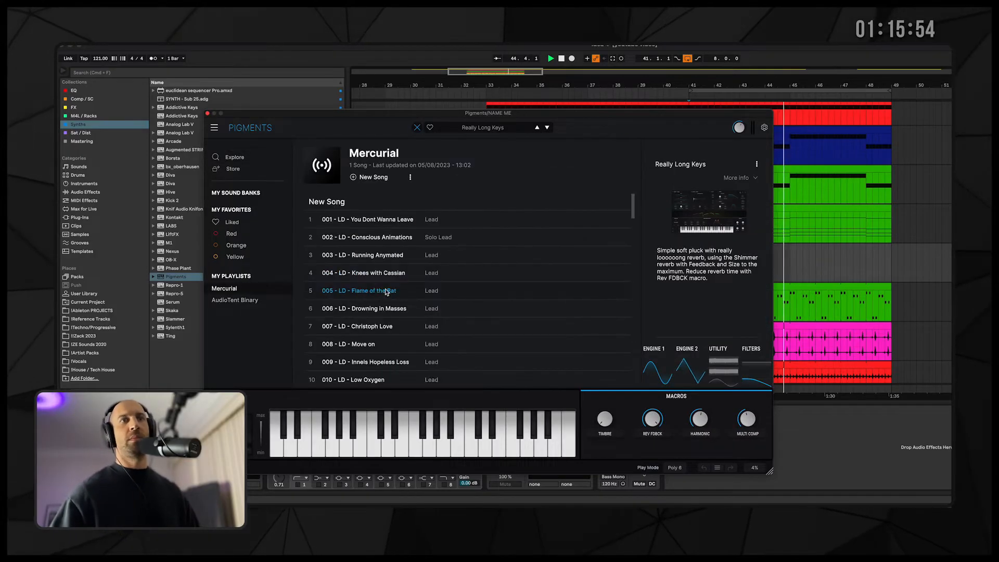
{"action": "left_click", "coordinate": [374, 285]}
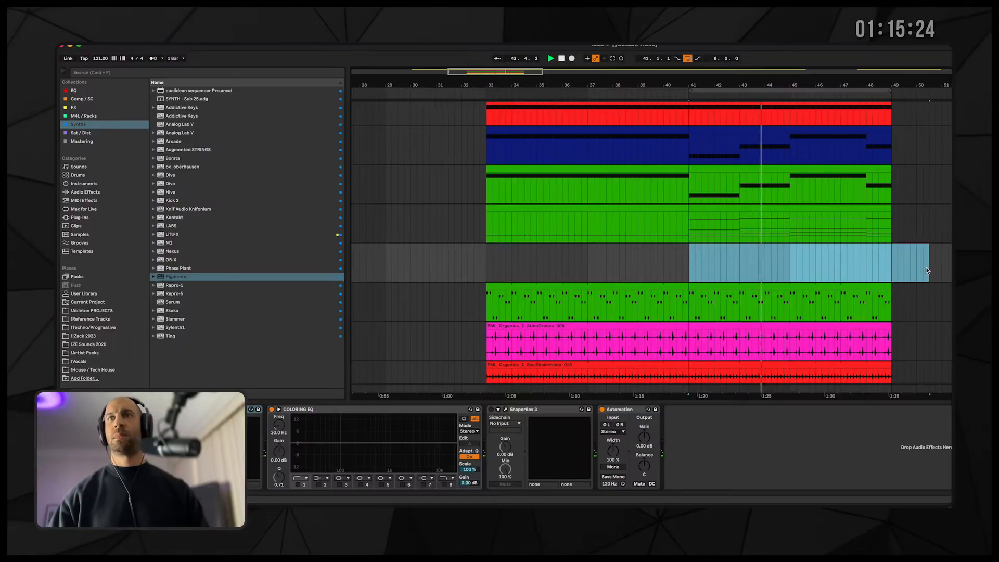
- Create an eight-bar MIDI clip from bar 41 and place three short C#3 notes in its first bar
{"action": "double_click", "coordinate": [890, 271]}
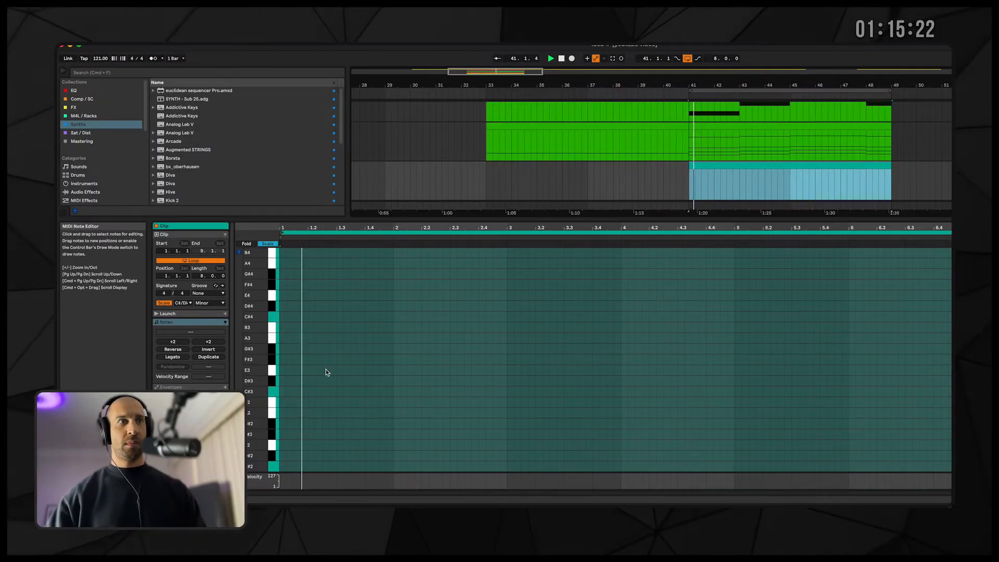
{"action": "double_click", "coordinate": [290, 391]}
{"action": "key", "text": "space"}
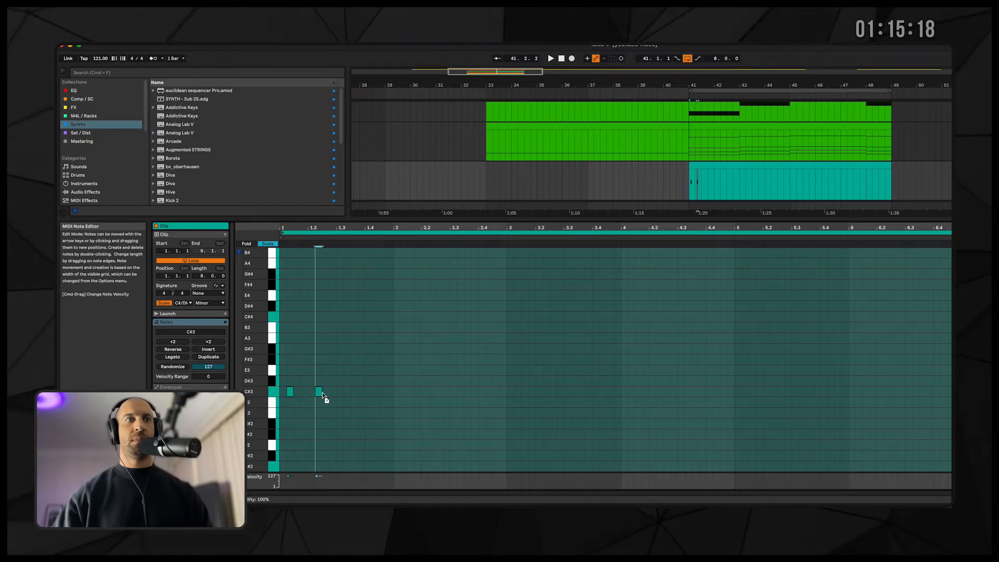
{"action": "left_click_drag", "start_coordinate": [319, 392], "coordinate": [336, 395]}
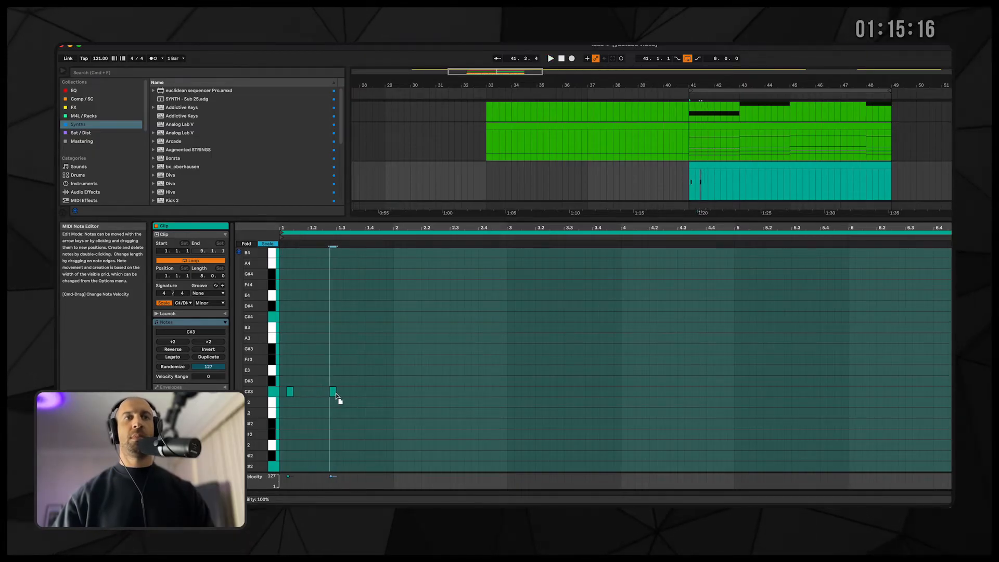
{"action": "double_click", "coordinate": [347, 392]}
{"action": "left_click_drag", "start_coordinate": [293, 393], "coordinate": [300, 396]}
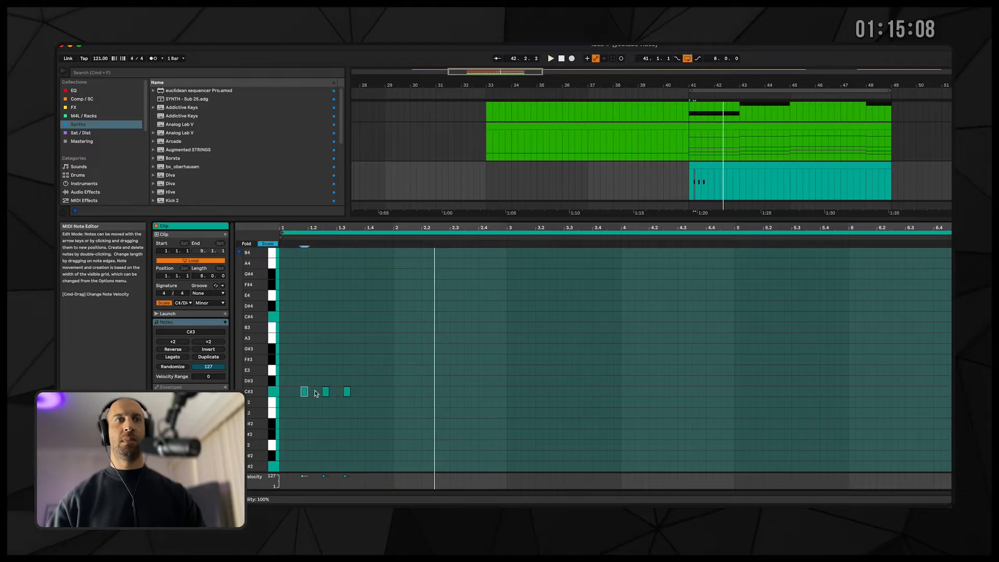
- Respace the three C#3 notes to 1.1.3, 1.2.2 and 1.3.2 while auditioning the rhythm
{"action": "left_click_drag", "start_coordinate": [304, 393], "coordinate": [336, 393]}
{"action": "key", "text": "space"}
{"action": "key", "text": "space"}
{"action": "key", "text": "space"}
{"action": "key", "text": "space"}
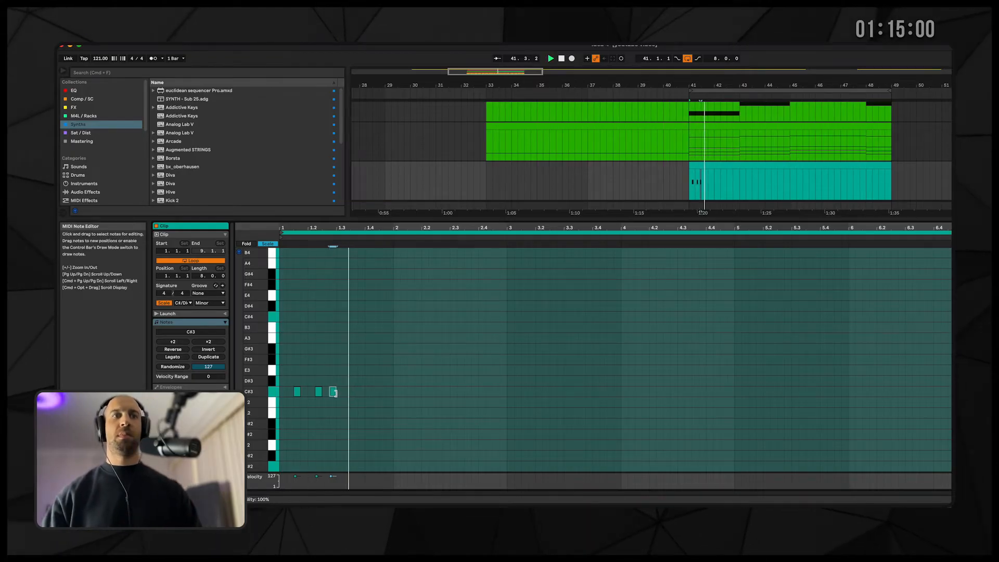
{"action": "key", "text": "space"}
{"action": "left_click_drag", "start_coordinate": [334, 393], "coordinate": [346, 392]}
{"action": "key", "text": "space"}
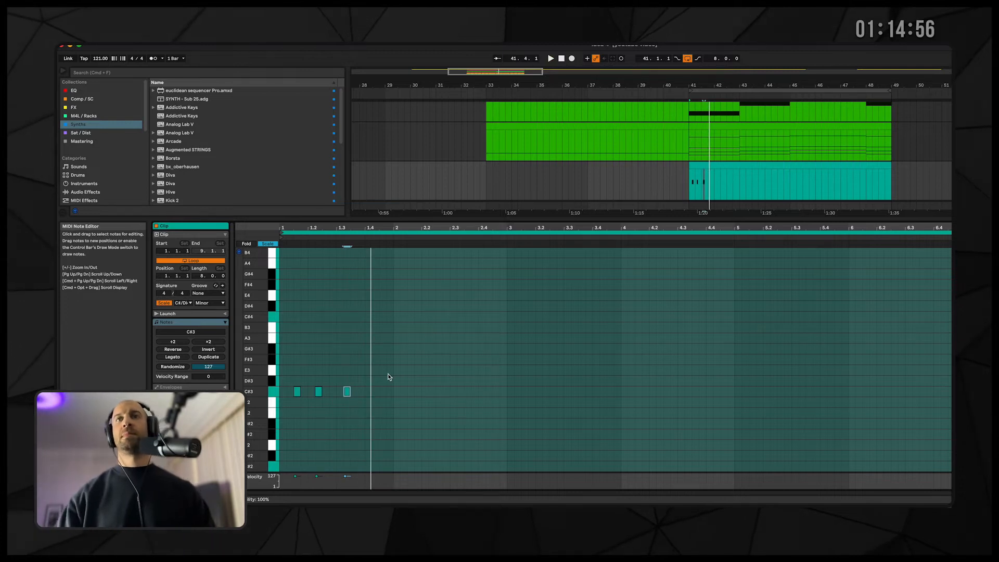
- Shift all three C#3 notes one sixteenth earlier and play back the pattern
{"action": "key", "text": "space"}
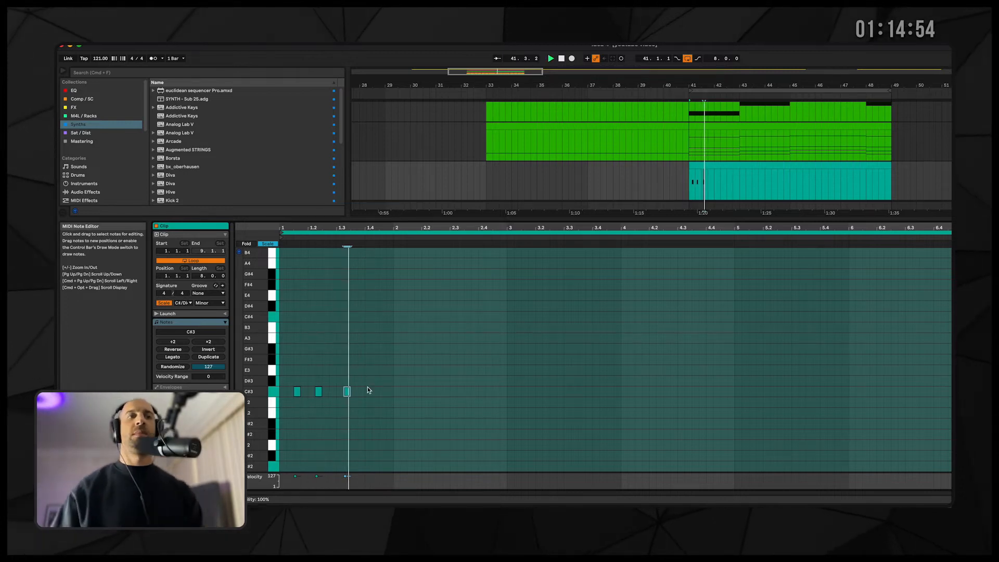
{"action": "key", "text": "space"}
{"action": "left_click_drag", "start_coordinate": [371, 395], "coordinate": [295, 394]}
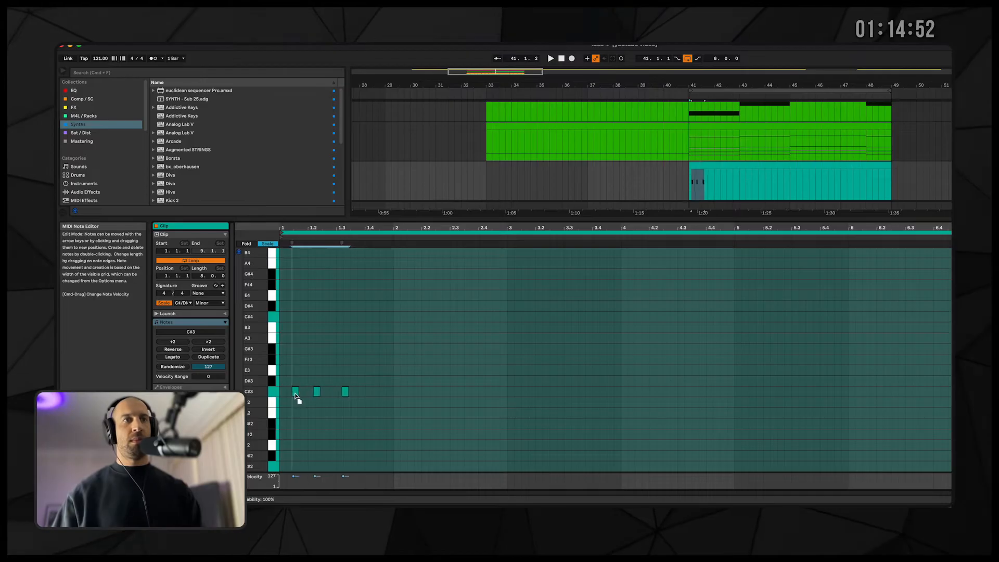
{"action": "key", "text": "space"}
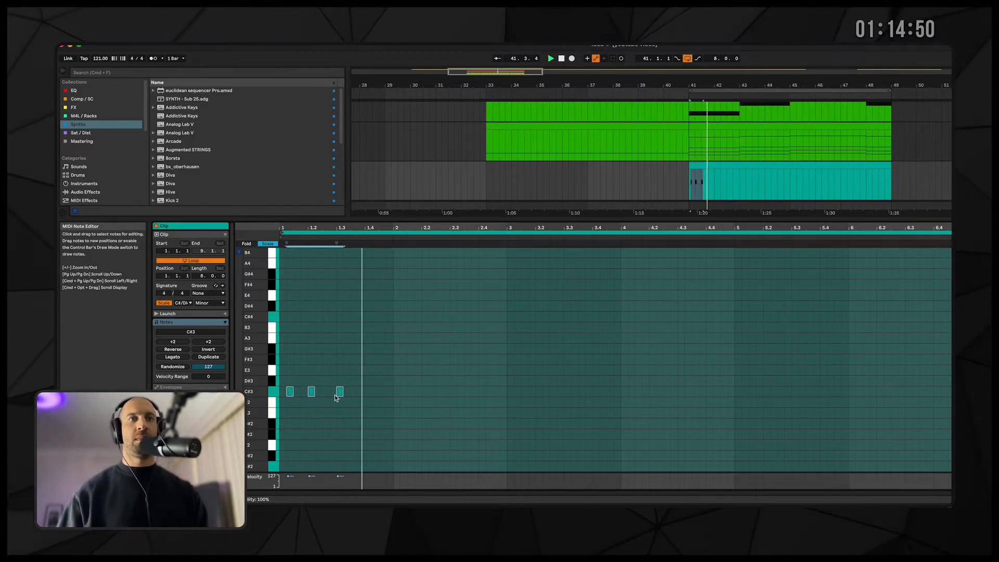
- Add a fourth C#3 note at 1.3.4 and duplicate the one-bar pattern into bars 2 and 3
{"action": "double_click", "coordinate": [360, 391]}
{"action": "key", "text": "super+a"}
{"action": "key", "text": "super+d"}
{"action": "key", "text": "super+d"}
{"action": "key", "text": "space"}
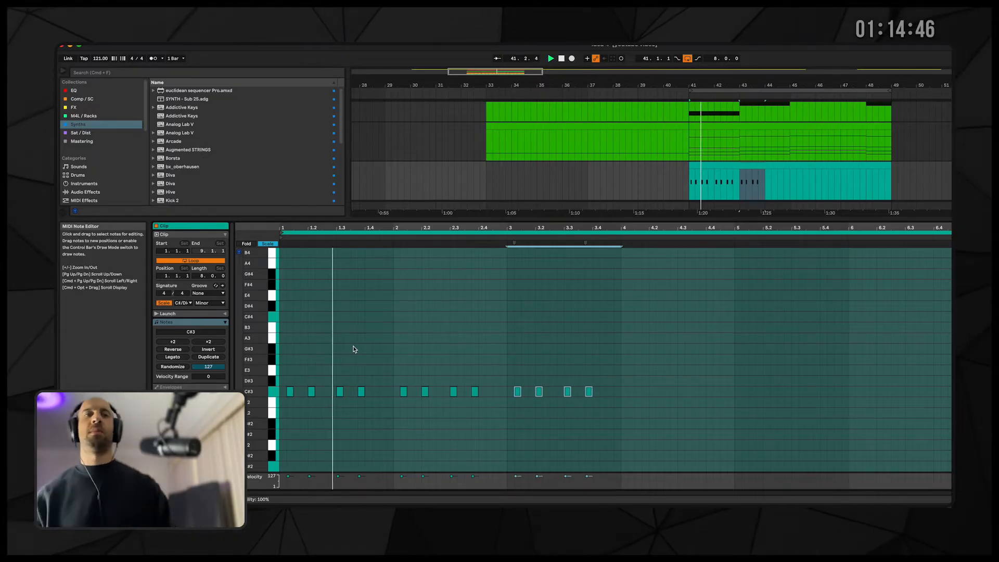
- Add a fifth C#3 note near the end of each of the three bars and duplicate them into bars 4 to 6
{"action": "double_click", "coordinate": [382, 391]}
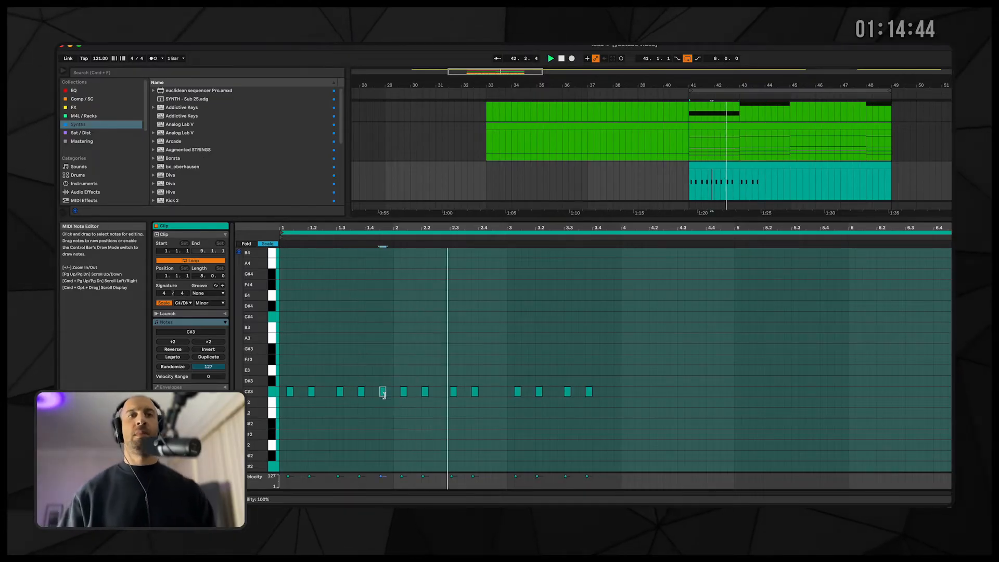
{"action": "double_click", "coordinate": [496, 391]}
{"action": "double_click", "coordinate": [610, 391]}
{"action": "key", "text": "super+a"}
{"action": "key", "text": "super+d"}
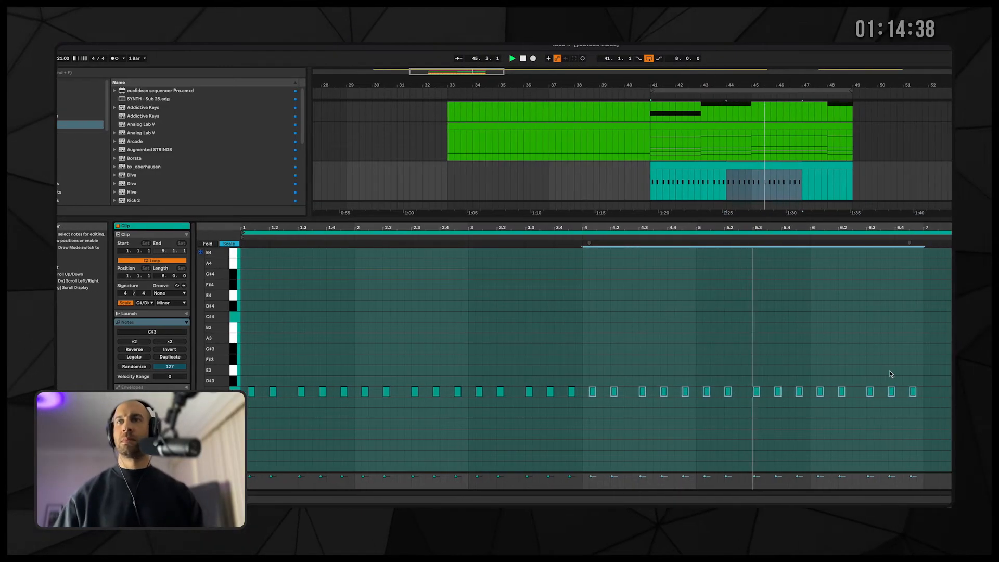
- Duplicate the five notes of bar 6 into bars 7 and 8 to fill the clip
{"action": "left_click_drag", "start_coordinate": [855, 378], "coordinate": [966, 412]}
{"action": "left_click_drag", "start_coordinate": [723, 412], "coordinate": [716, 410]}
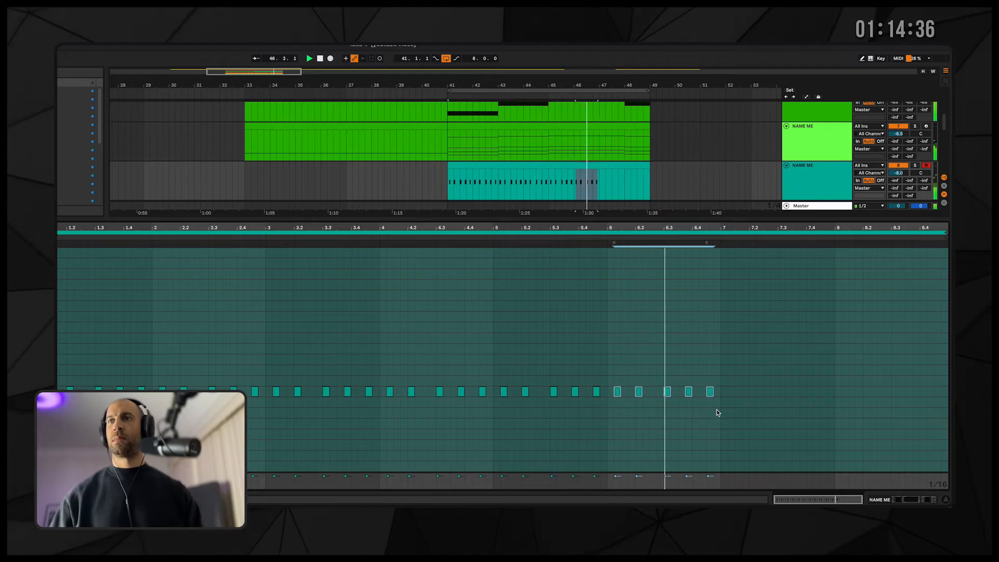
{"action": "key", "text": "super+d"}
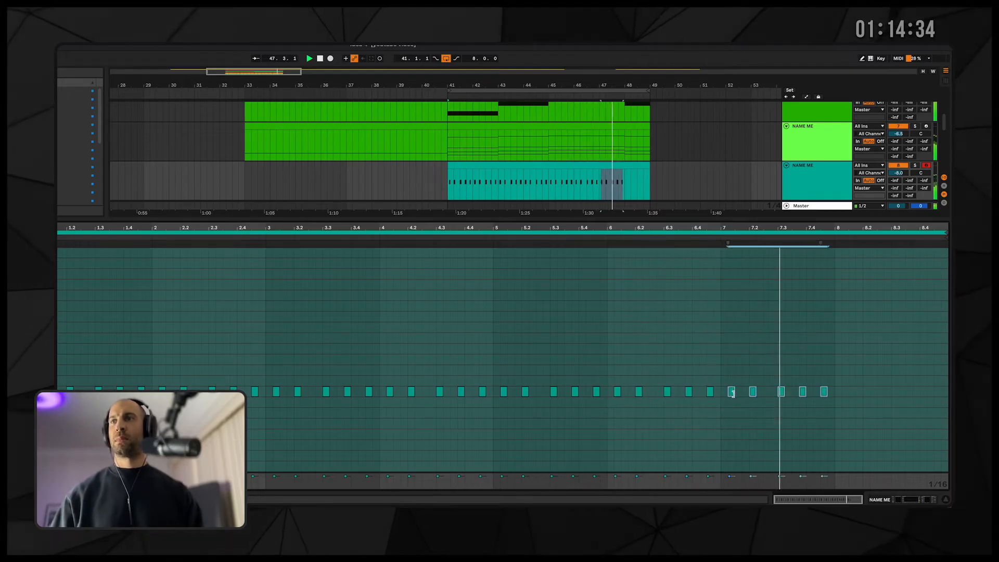
{"action": "key", "text": "super+d"}
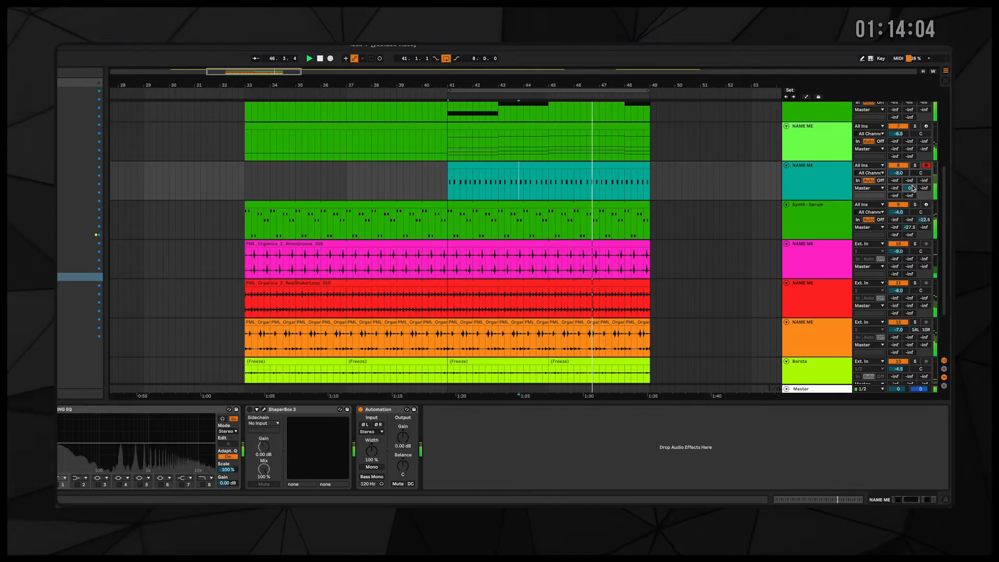
- Adjust a send level on the teal synth track, transpose its notes by +12 st and open its Pigments synth
{"action": "left_click_drag", "start_coordinate": [909, 189], "coordinate": [909, 156]}
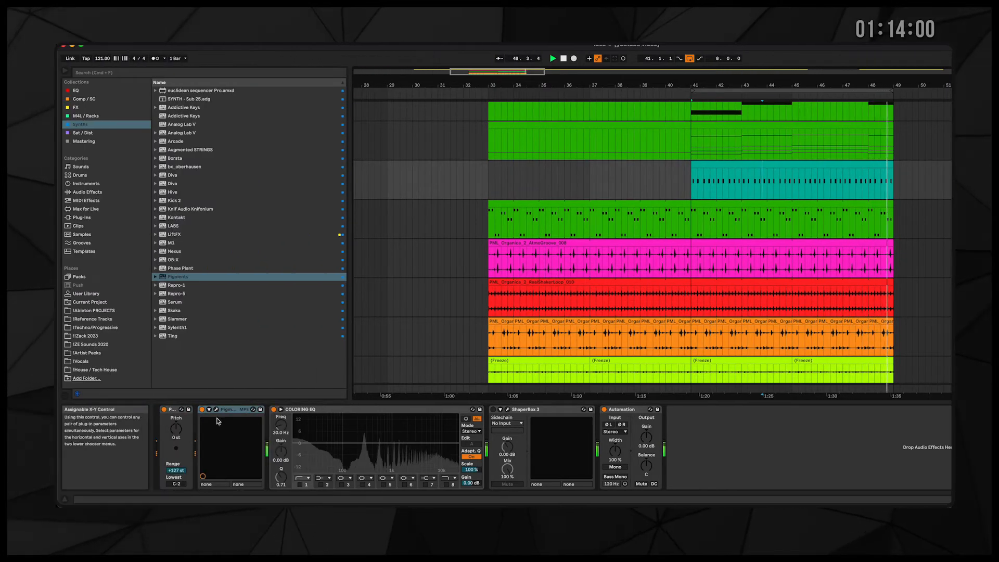
{"action": "left_click", "coordinate": [217, 410]}
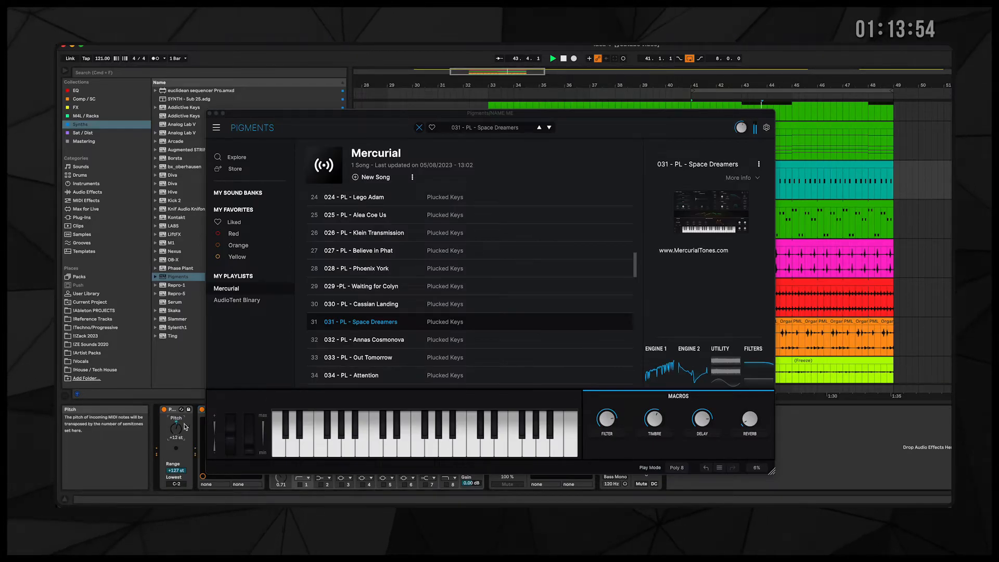
- Load the 032 - PL - Annas Cosmonova preset in Pigments and adjust its macros
{"action": "left_click_drag", "start_coordinate": [756, 418], "coordinate": [750, 468]}
{"action": "mouse_move", "coordinate": [655, 419]}
{"action": "left_mouse_down"}
{"action": "mouse_move", "coordinate": [655, 403]}
{"action": "mouse_move", "coordinate": [654, 437]}
{"action": "left_mouse_up"}
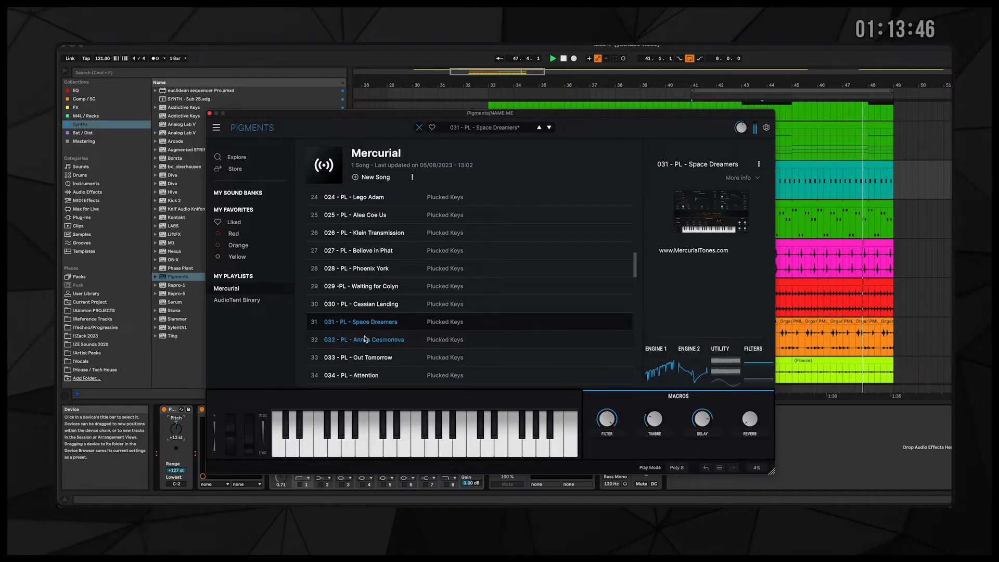
{"action": "left_click", "coordinate": [384, 341]}
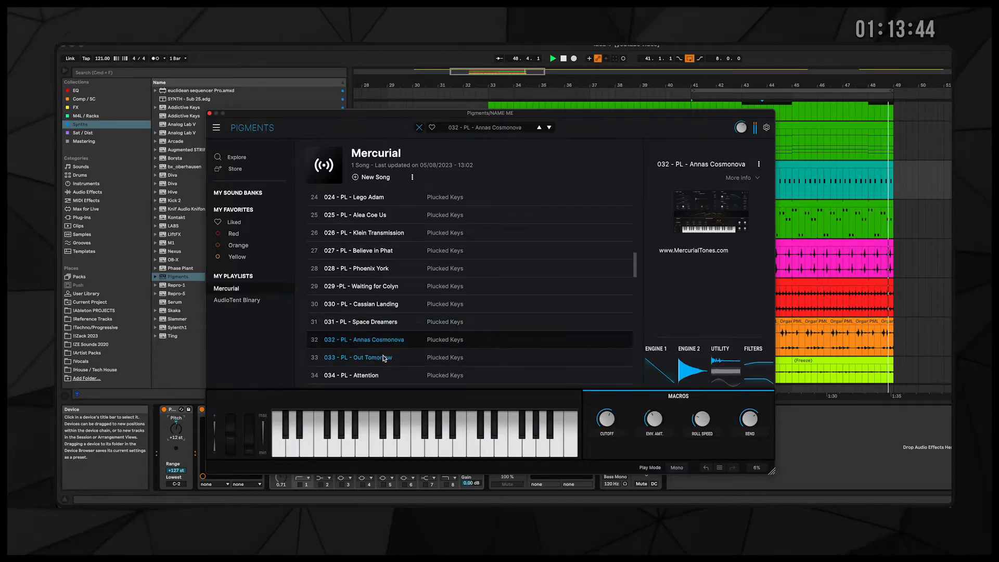
{"action": "left_click_drag", "start_coordinate": [654, 419], "coordinate": [654, 413]}
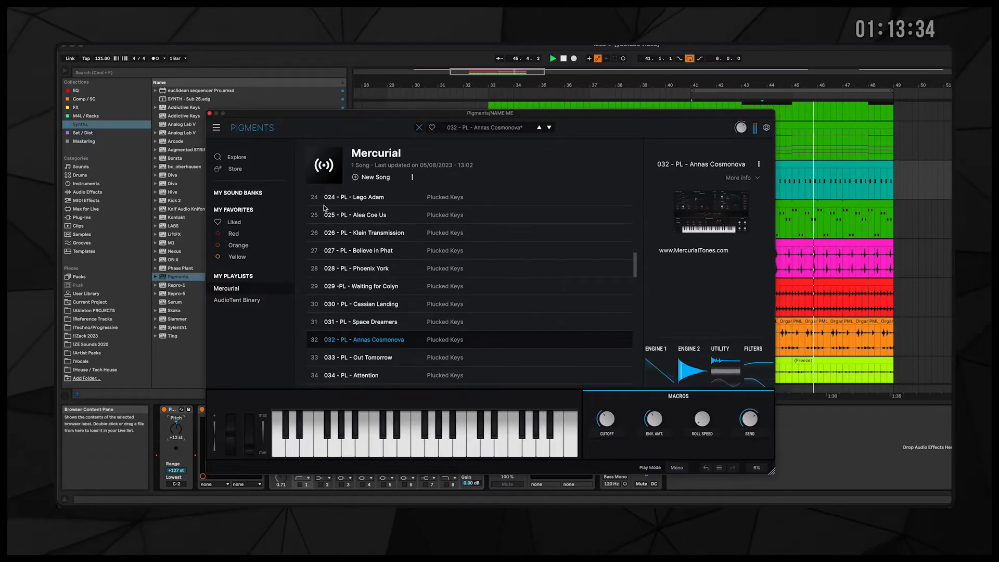
{"action": "left_click", "coordinate": [211, 113]}
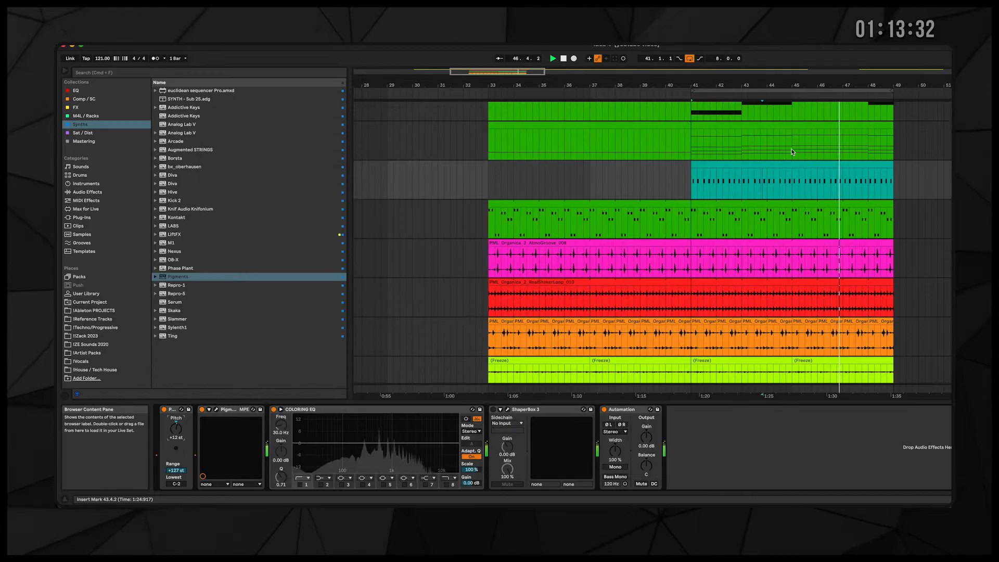
- Select the teal clip and review its Pigments preset during playback
{"action": "left_click", "coordinate": [791, 166]}
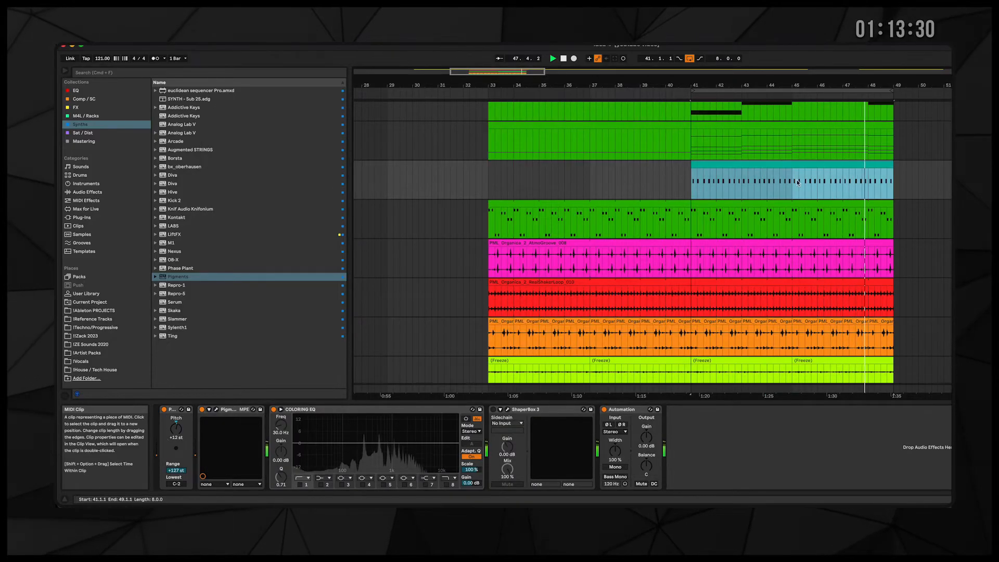
{"action": "left_click", "coordinate": [232, 411]}
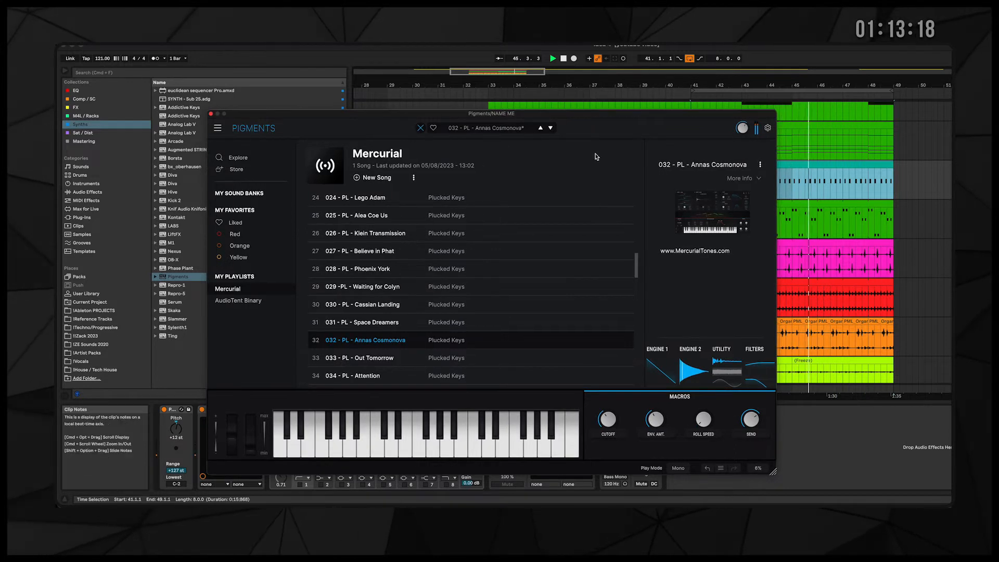
{"action": "key", "text": "space"}
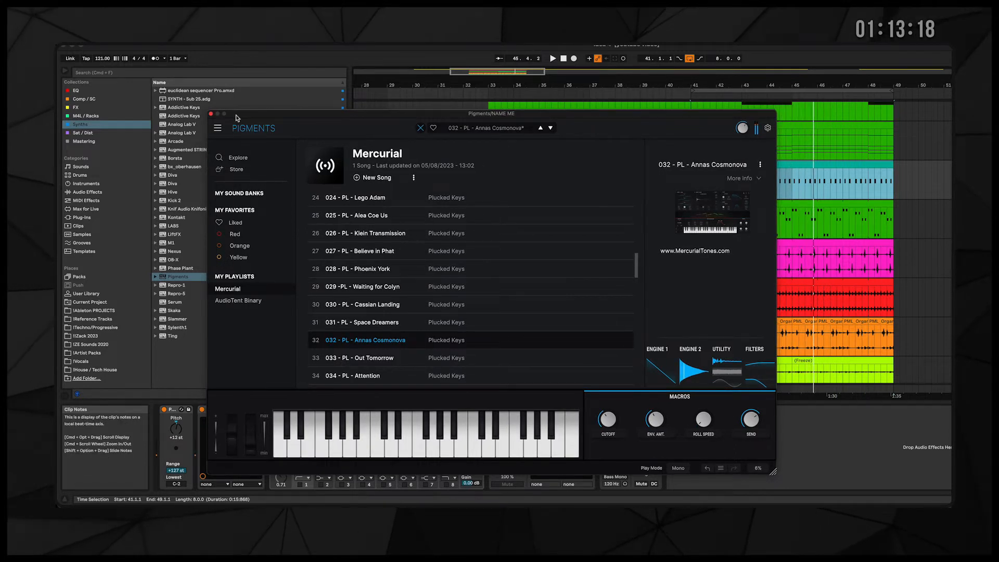
{"action": "left_click", "coordinate": [210, 114]}
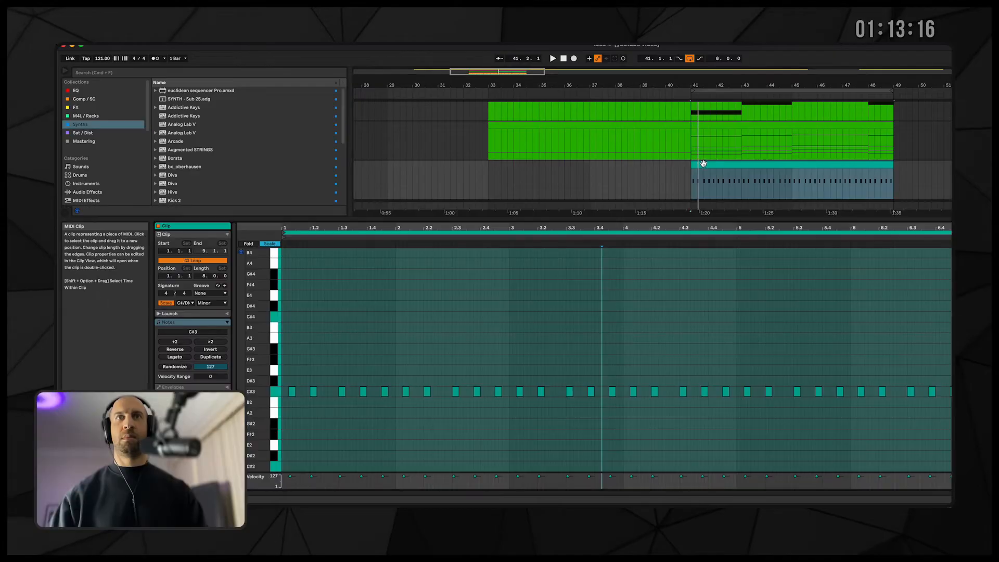
- Add an extra C#3 note at 1.3.2 in the teal clip and lower its velocity
{"action": "key", "text": "space"}
{"action": "left_click", "coordinate": [360, 357]}
{"action": "key", "text": "space"}
{"action": "double_click", "coordinate": [348, 394]}
{"action": "key", "text": "space"}
{"action": "left_click_drag", "start_coordinate": [349, 395], "coordinate": [350, 395]}
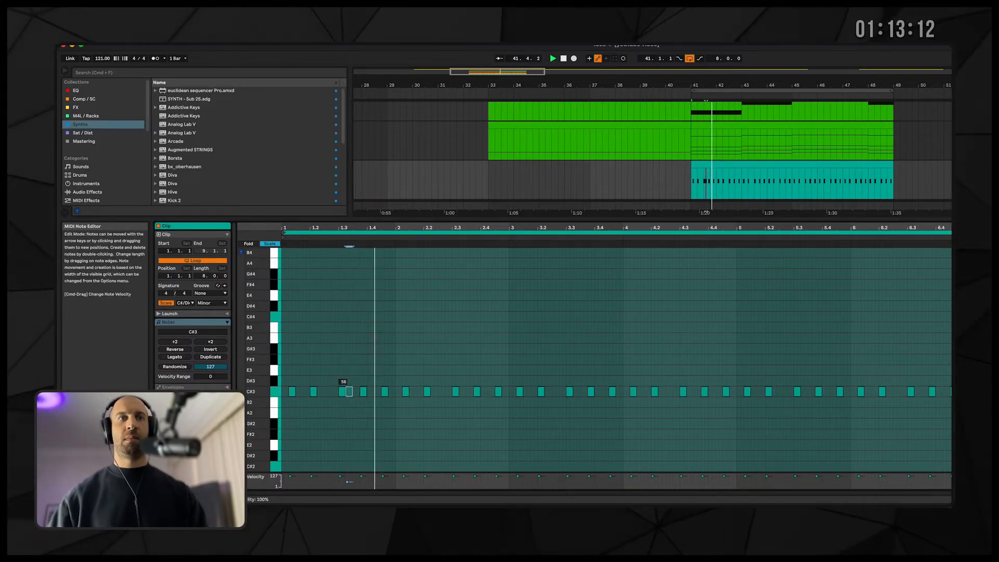
- Copy the softer extra C#3 note to the matching position in bar 3
{"action": "left_click_drag", "start_coordinate": [337, 227], "coordinate": [340, 230]}
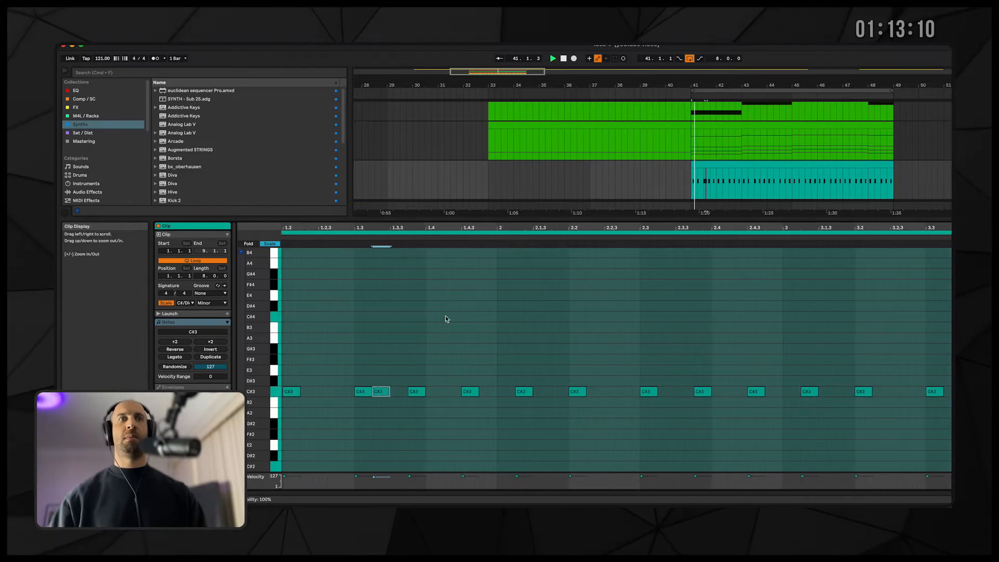
{"action": "scroll", "coordinate": [617, 349], "scroll_direction": "right", "scroll_amount": 1}
{"action": "scroll", "coordinate": [693, 378], "scroll_direction": "right", "scroll_amount": 1}
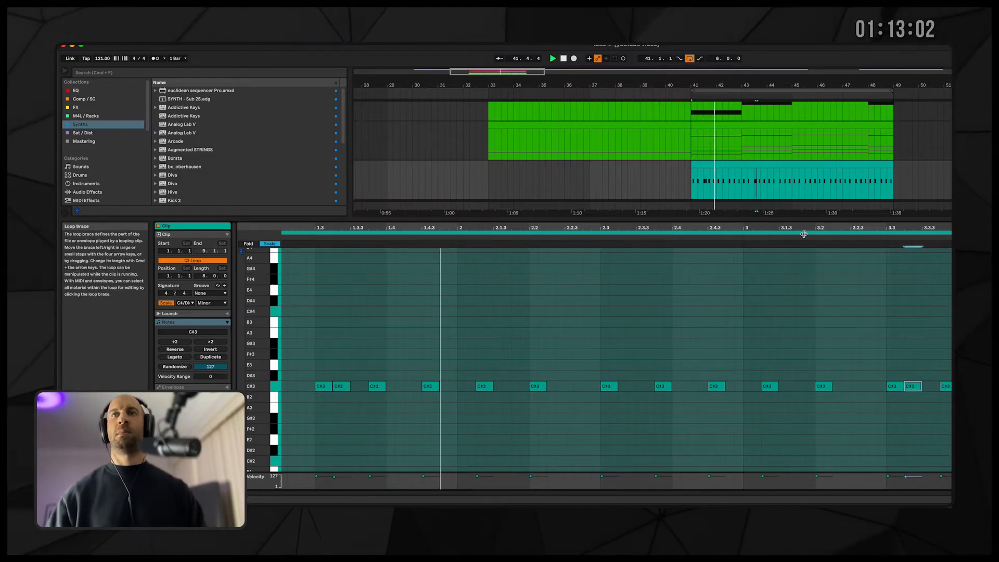
{"action": "key", "text": "shift+Tab"}
{"action": "key", "text": "shift+Tab"}
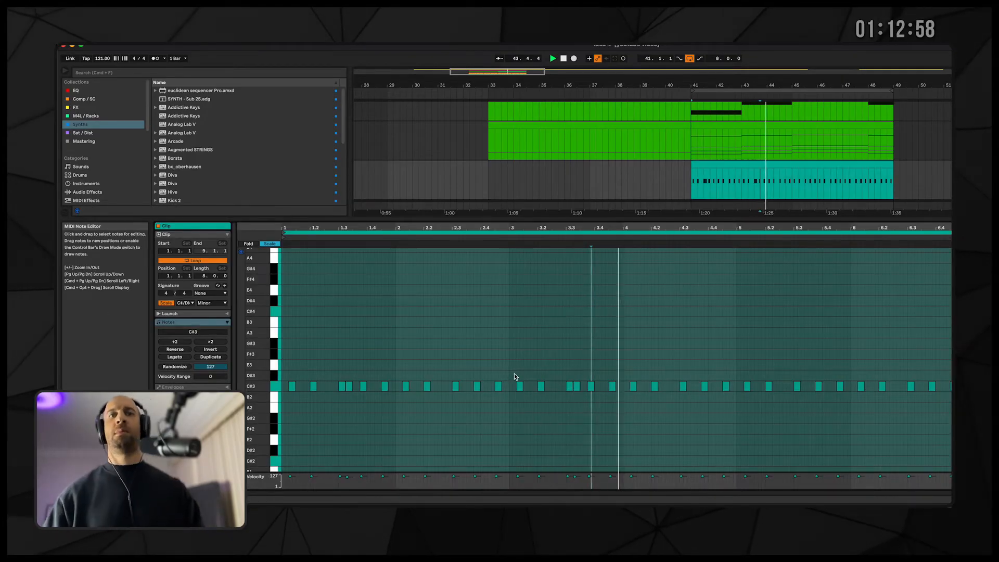
- Delete all notes from bar 5 to the end of the teal clip
{"action": "left_click", "coordinate": [549, 374]}
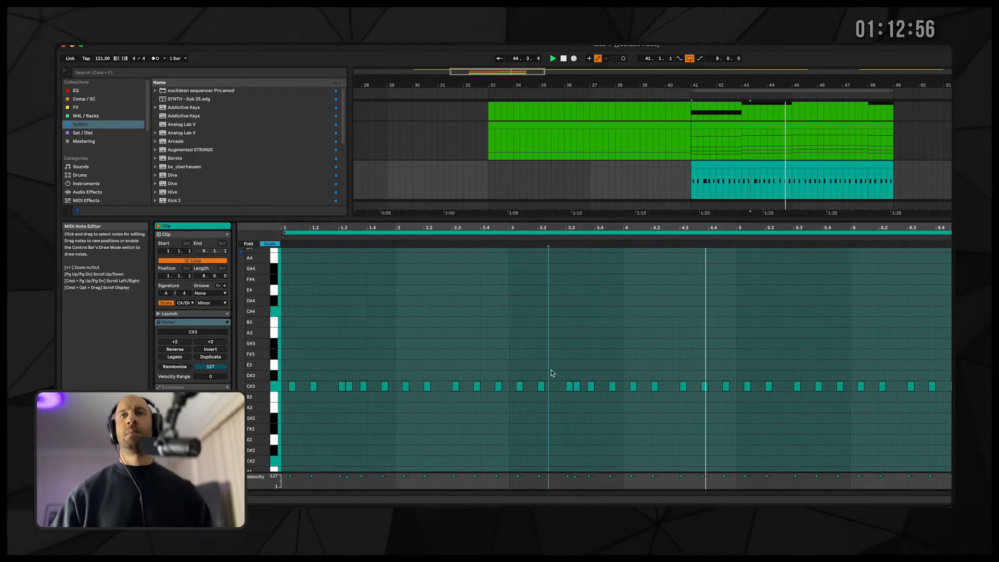
{"action": "left_click", "coordinate": [737, 373]}
{"action": "key", "text": "shift+End"}
{"action": "key", "text": "Delete"}
{"action": "key", "text": "space"}
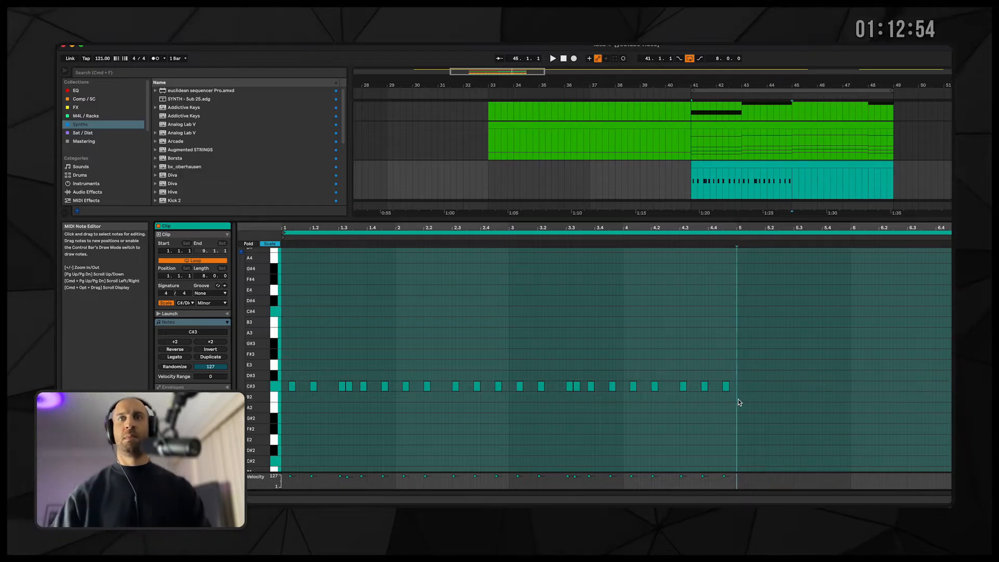
- Duplicate the first four bars of the C#3 pattern into bars 5 to 8 and return to the track's devices
{"action": "left_click_drag", "start_coordinate": [736, 404], "coordinate": [260, 300]}
{"action": "key", "text": "super+d"}
{"action": "key", "text": "space"}
{"action": "key", "text": "shift+Tab"}
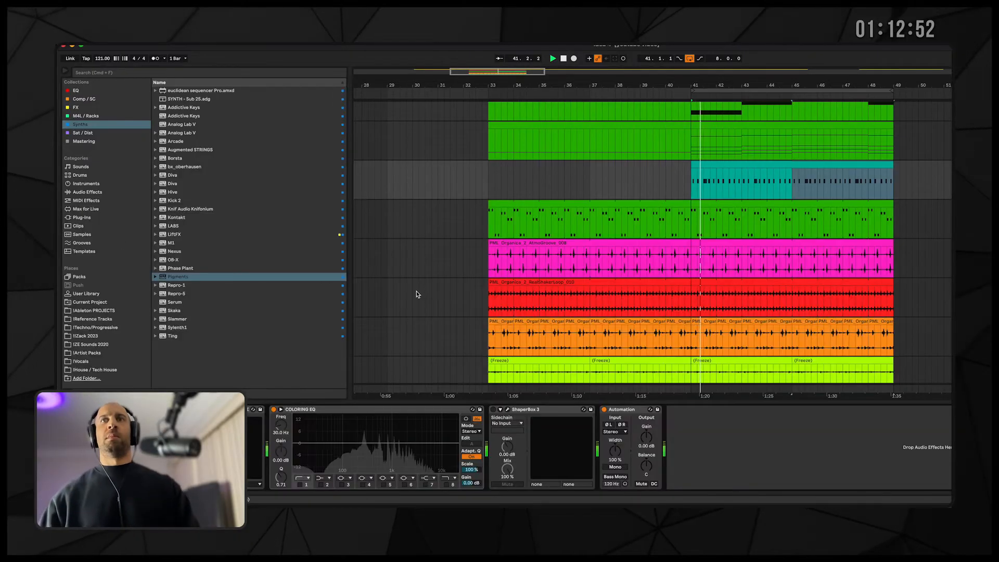
- Select the red drum track and open the !Techno/Progressive sample folder
{"action": "scroll", "coordinate": [842, 179], "scroll_direction": "right", "scroll_amount": 3}
{"action": "scroll", "coordinate": [842, 179], "scroll_direction": "up", "scroll_amount": 5}
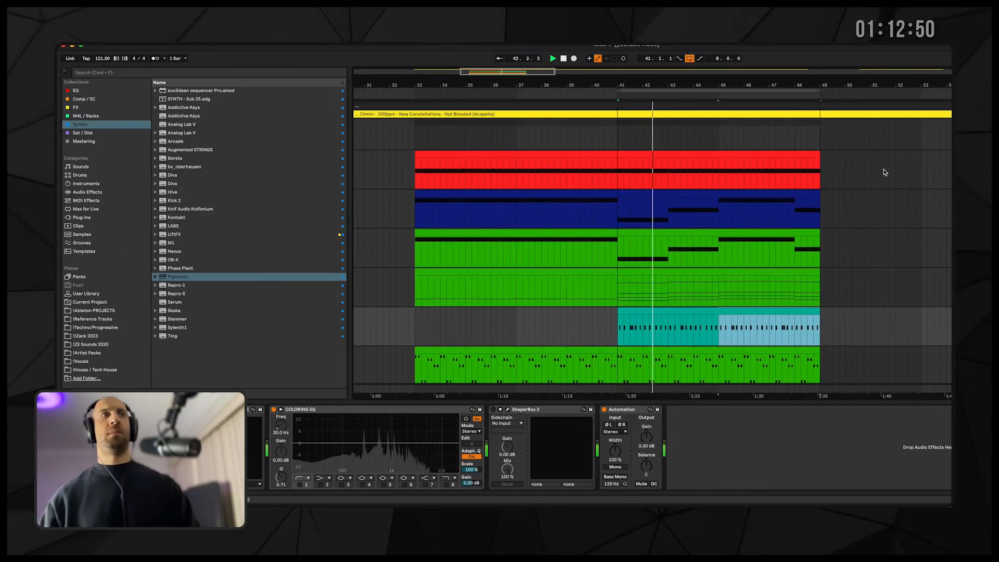
{"action": "left_click", "coordinate": [733, 216]}
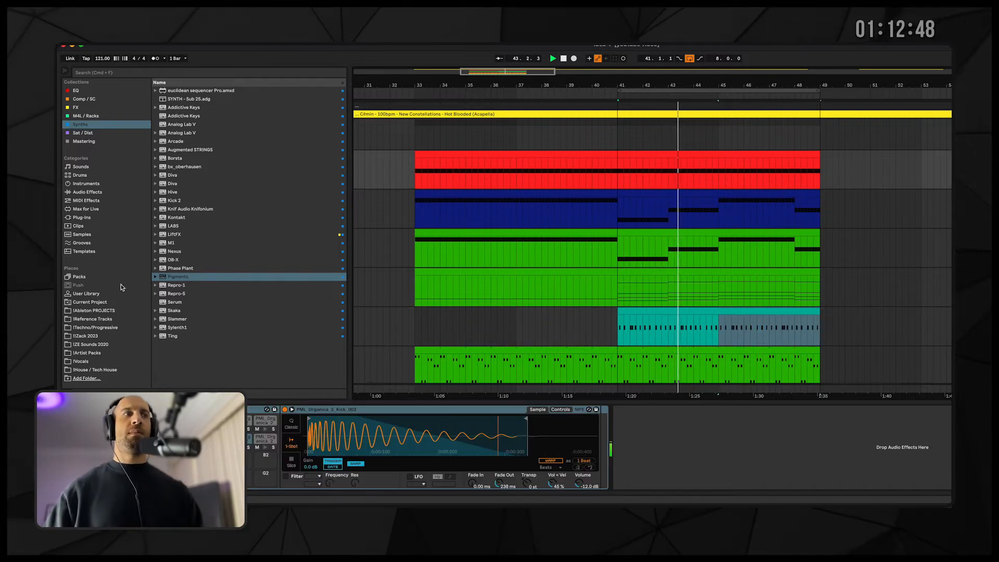
{"action": "left_click", "coordinate": [104, 328]}
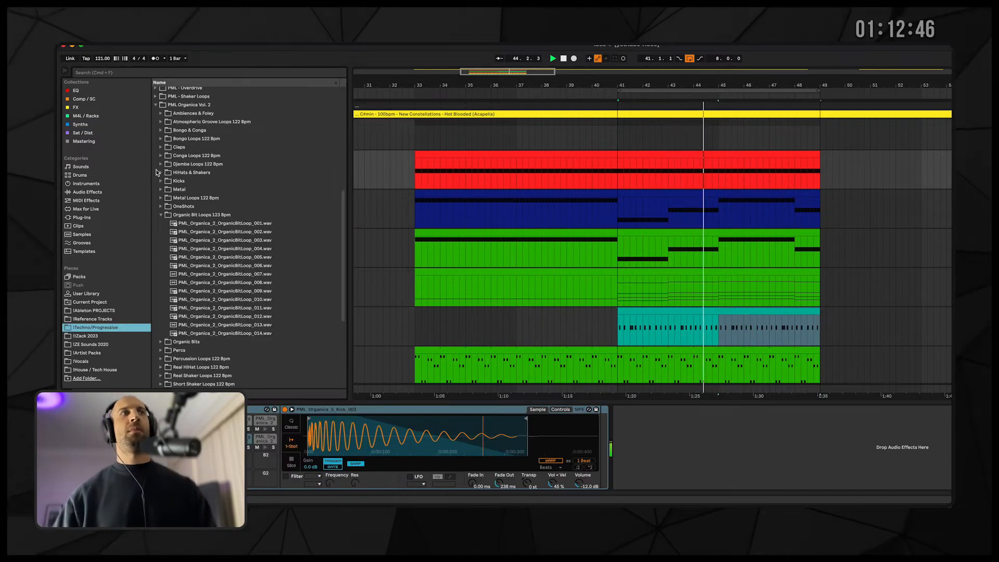
- Open the Organic House - Zenhiser folder's Drum Hits - 01 Kick samples and audition several of the kicks
{"action": "scroll", "coordinate": [161, 102], "scroll_direction": "up", "scroll_amount": 5}
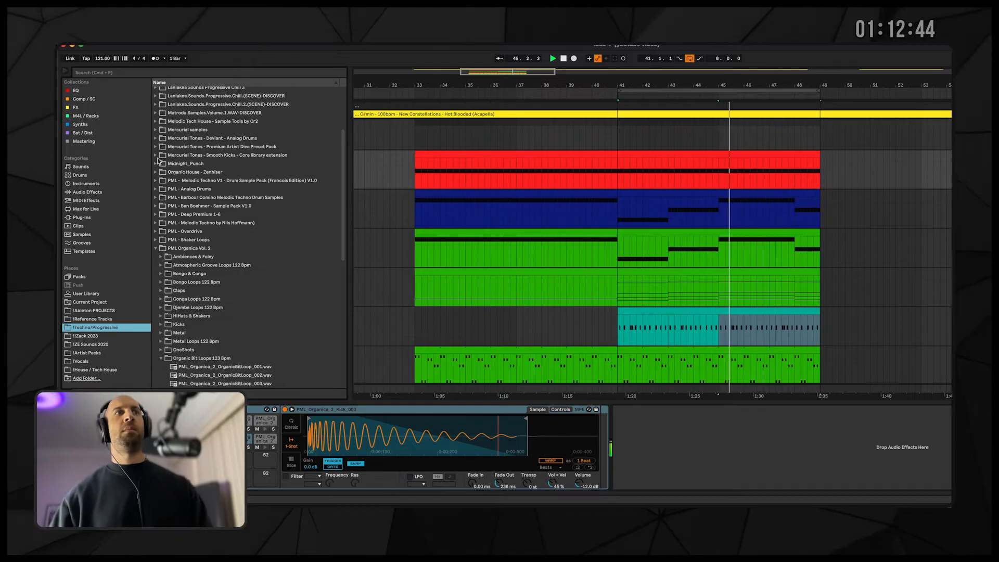
{"action": "scroll", "coordinate": [157, 162], "scroll_direction": "up", "scroll_amount": 3}
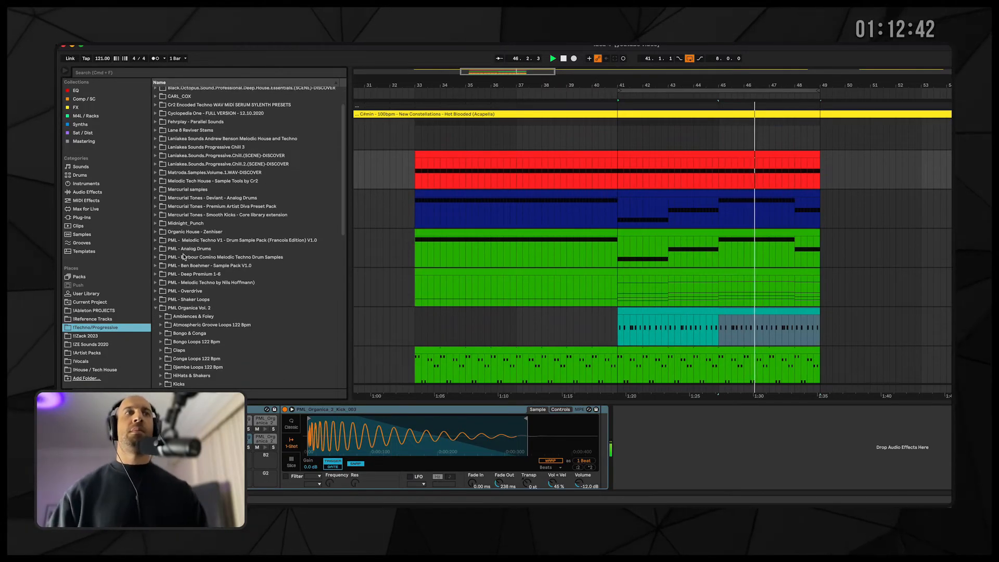
{"action": "scroll", "coordinate": [158, 229], "scroll_direction": "down", "scroll_amount": 2}
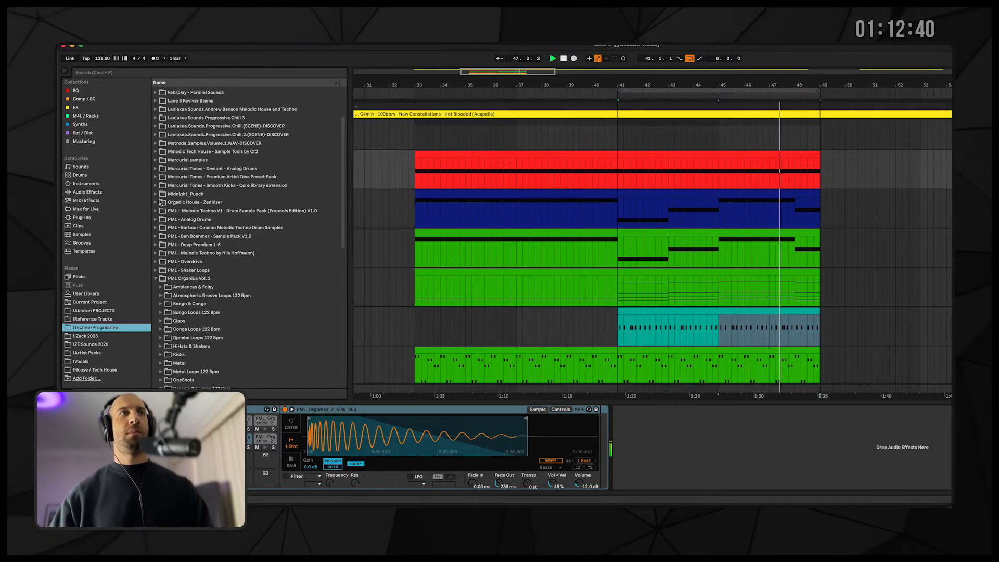
{"action": "left_click", "coordinate": [156, 203]}
{"action": "left_click", "coordinate": [162, 295]}
{"action": "left_click", "coordinate": [220, 313]}
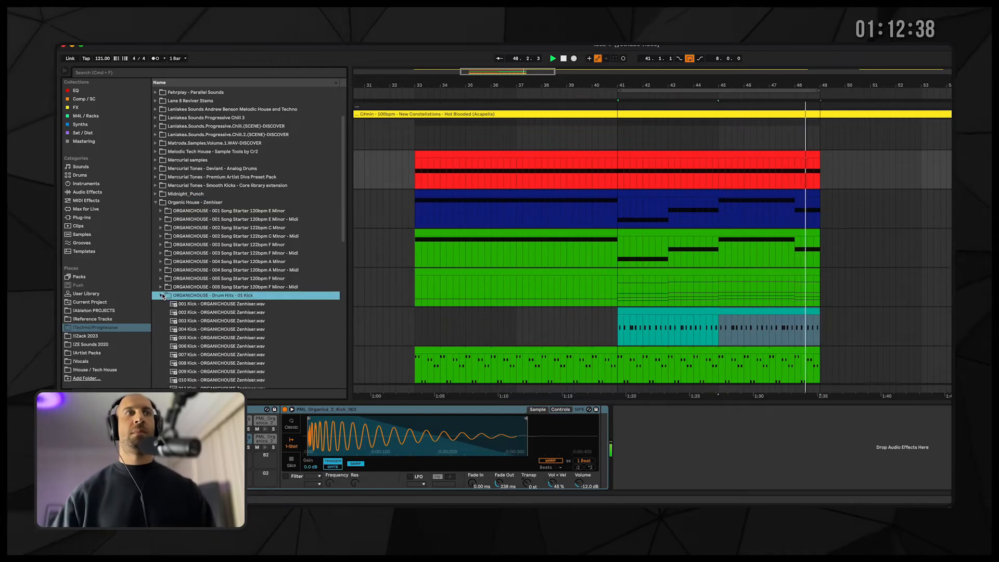
{"action": "left_click", "coordinate": [227, 339]}
{"action": "left_click", "coordinate": [235, 364]}
{"action": "scroll", "coordinate": [236, 352], "scroll_direction": "down", "scroll_amount": 2}
{"action": "left_click", "coordinate": [234, 344]}
- Add ORGANICHOUSE kick samples 001 to 013 to free pads of the Z Favorite Kicks drum rack on the red track
{"action": "left_click", "coordinate": [486, 156]}
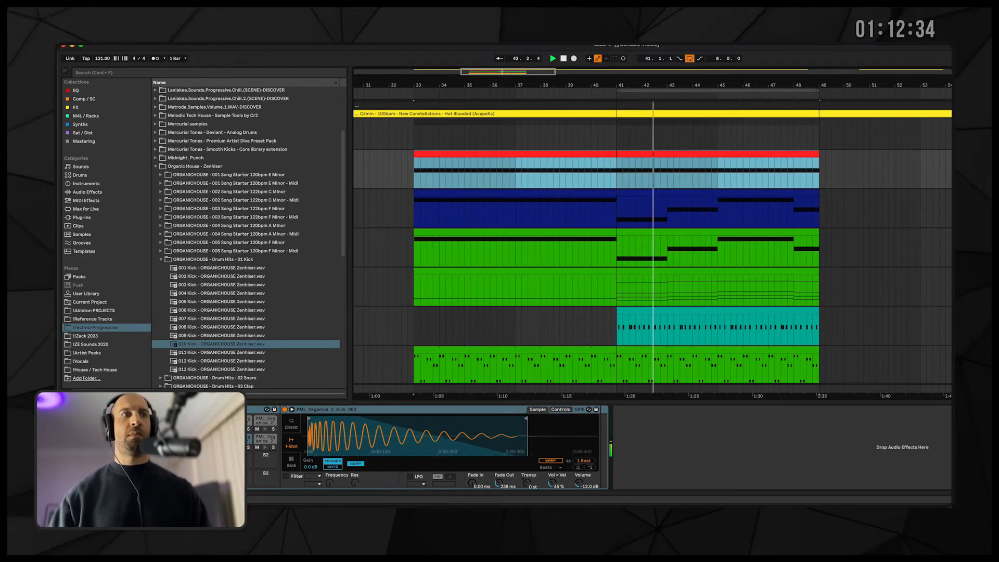
{"action": "left_click", "coordinate": [232, 367]}
{"action": "left_click", "coordinate": [232, 269], "text": "shift"}
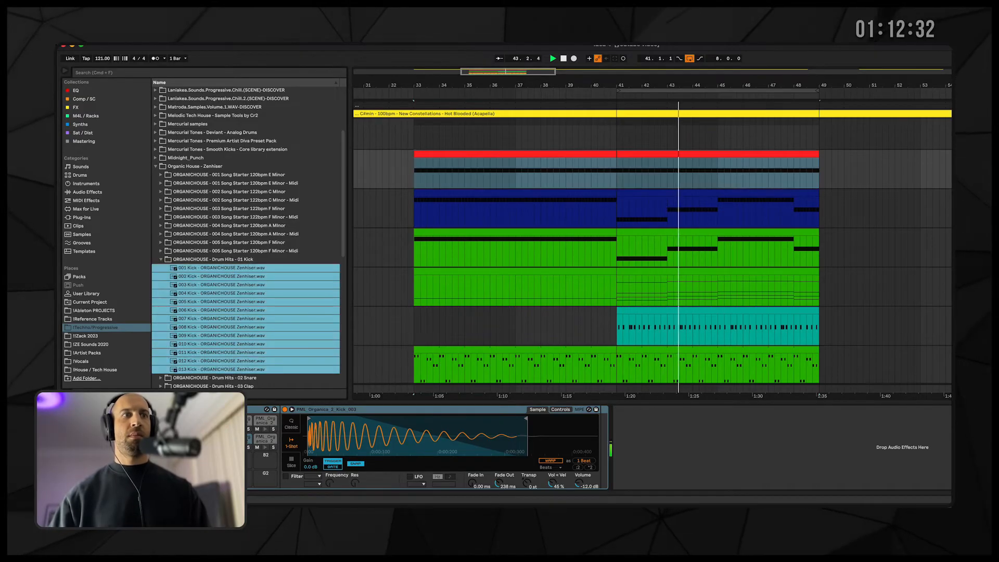
{"action": "left_click_drag", "start_coordinate": [218, 410], "coordinate": [192, 473]}
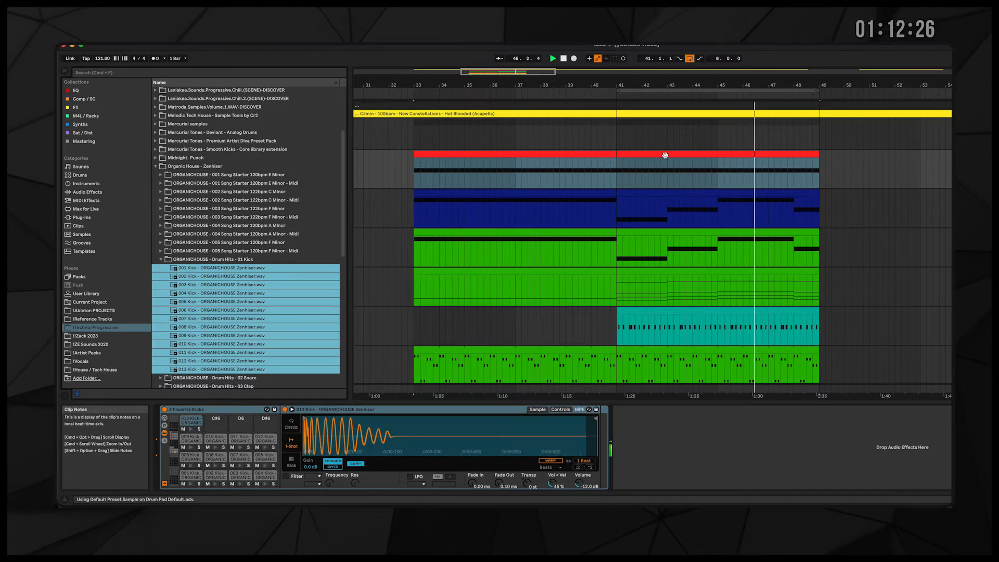
- Open the red kick clip and transpose all its notes up to the 004 Kick - ORGANICHOUSE lane, D#5, auditioning the kicks along the way
{"action": "left_click", "coordinate": [662, 156]}
{"action": "left_click", "coordinate": [572, 329]}
{"action": "key", "text": "Up"}
{"action": "key", "text": "Up"}
{"action": "key", "text": "Up"}
{"action": "key", "text": "Up"}
{"action": "key", "text": "Up"}
{"action": "key", "text": "Up"}
{"action": "key", "text": "Up"}
{"action": "key", "text": "Up"}
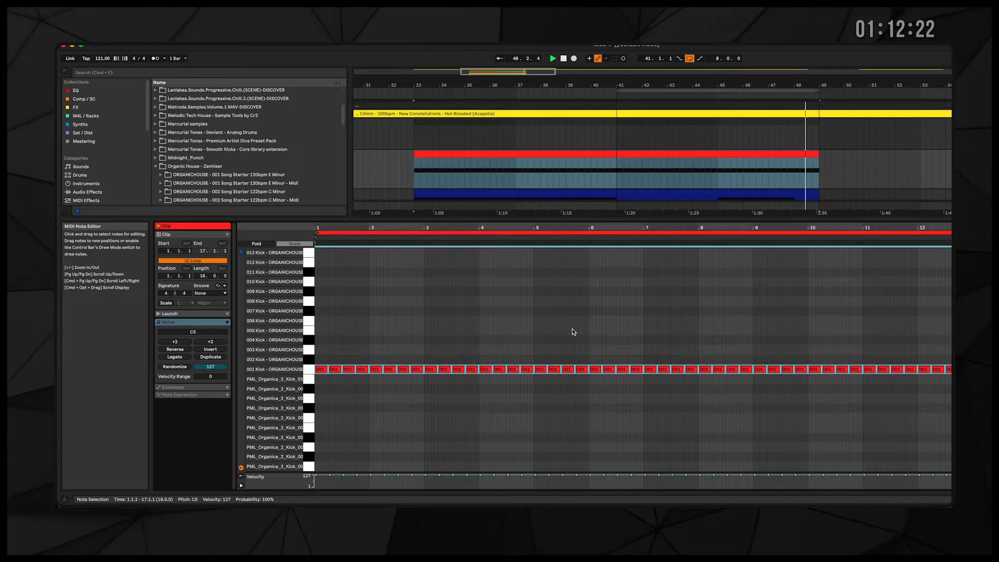
{"action": "key", "text": "Up"}
{"action": "key", "text": "Up"}
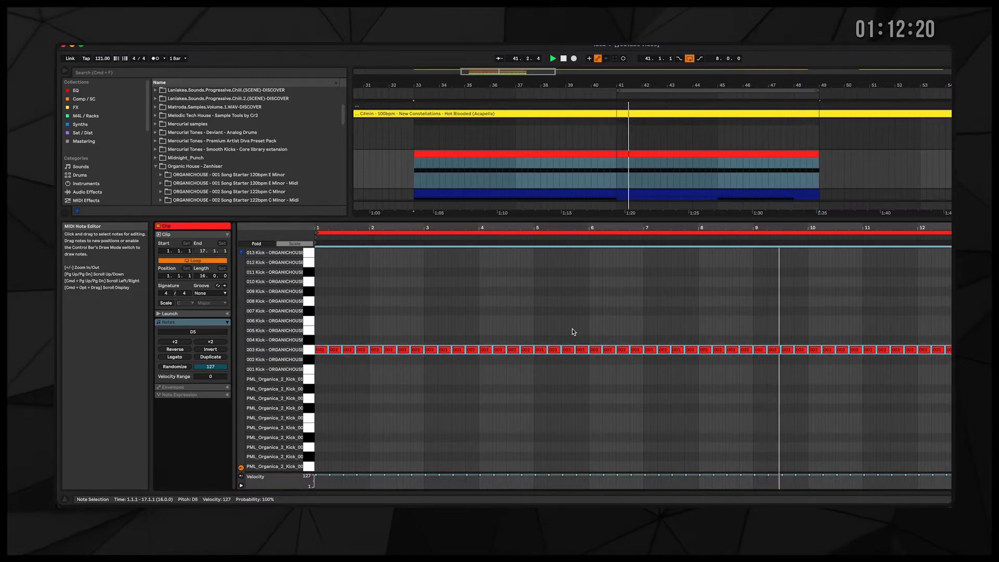
{"action": "key", "text": "Up"}
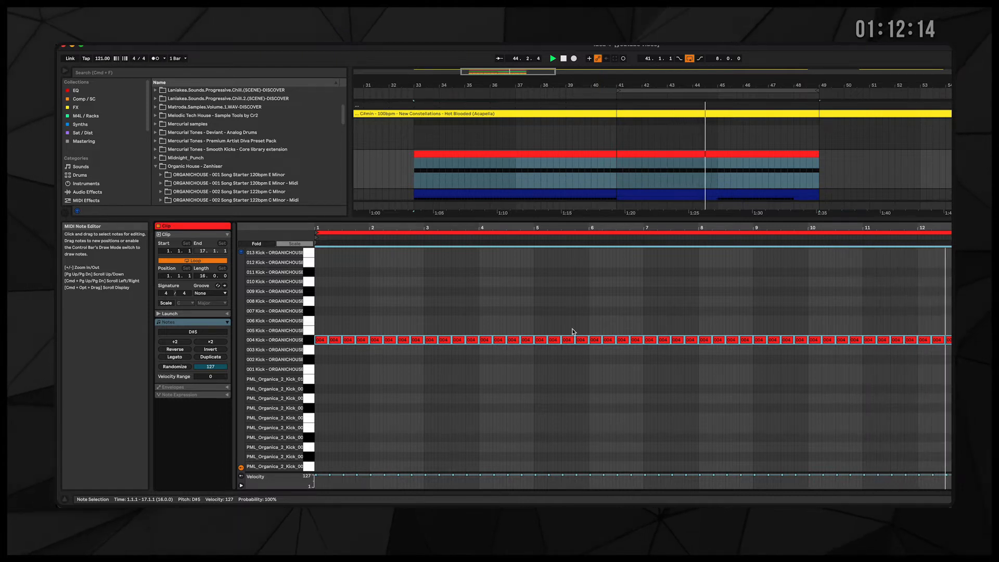
{"action": "key", "text": "Up"}
{"action": "key", "text": "Down"}
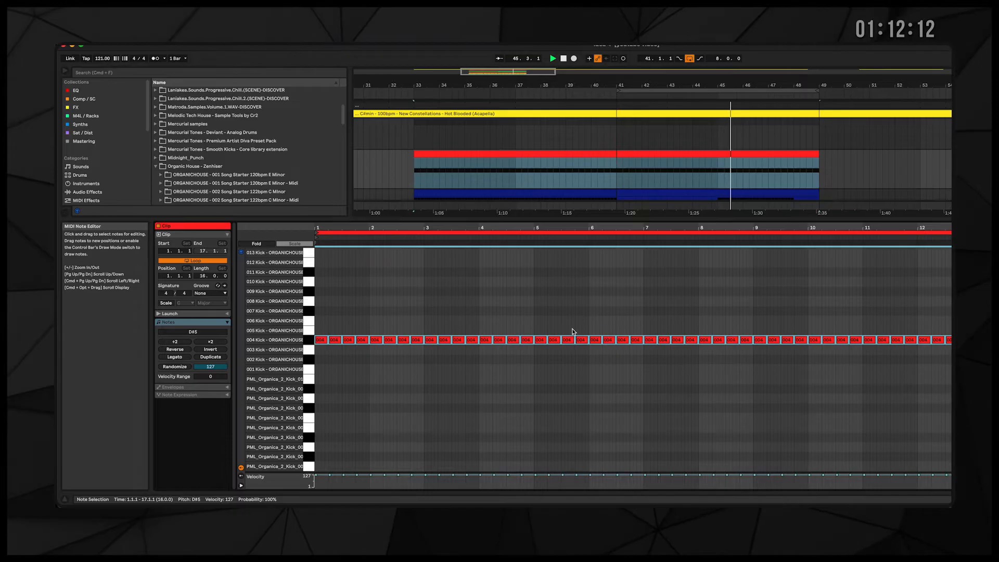
- Copy the 004 kick notes up to the 006 Kick lane as active notes, leaving the 004 originals deactivated
{"action": "key", "text": "0"}
{"action": "left_click_drag", "start_coordinate": [321, 338], "coordinate": [323, 324]}
{"action": "key", "text": "0"}
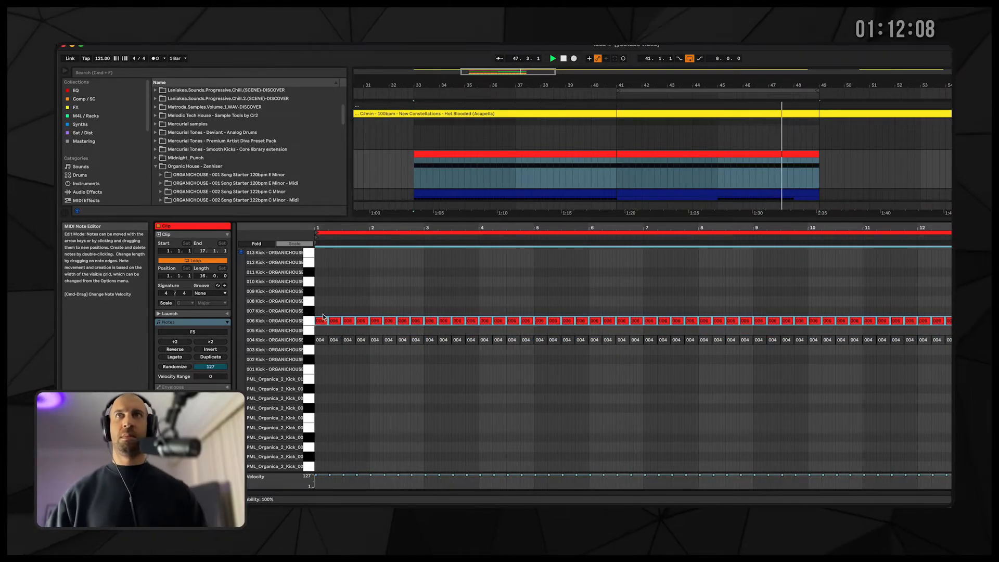
- Audition the kicks up to 013 by transposing the active notes, and settle them on the 008 Kick lane, G5
{"action": "key", "text": "Up"}
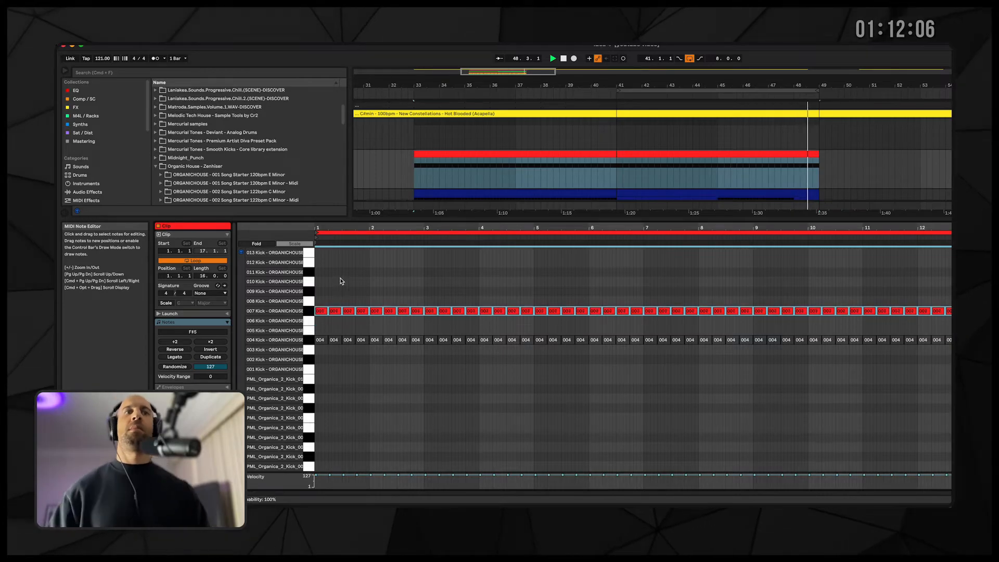
{"action": "key", "text": "Up"}
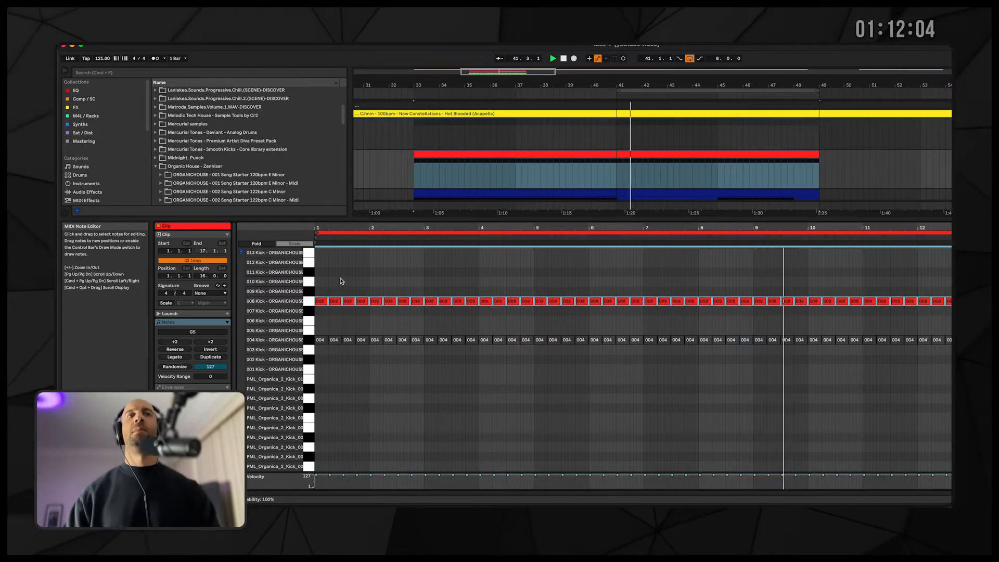
{"action": "key", "text": "Up"}
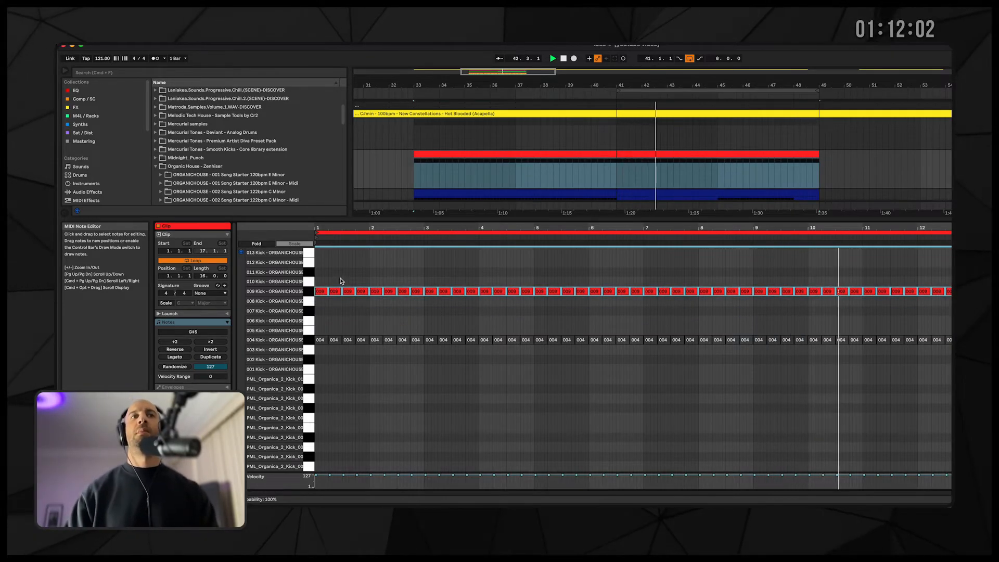
{"action": "key", "text": "Up"}
{"action": "key", "text": "Up"}
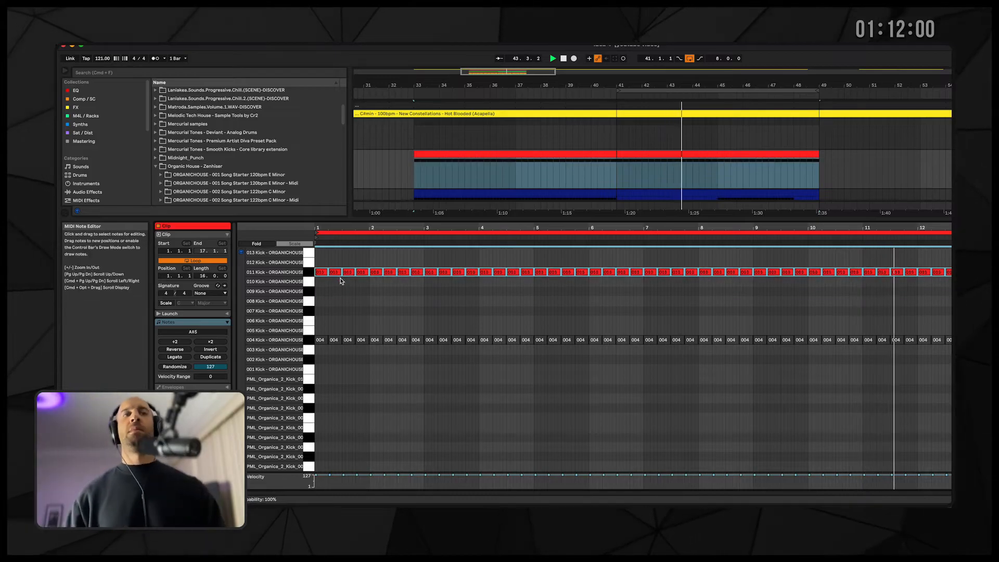
{"action": "key", "text": "Up"}
{"action": "key", "text": "Up"}
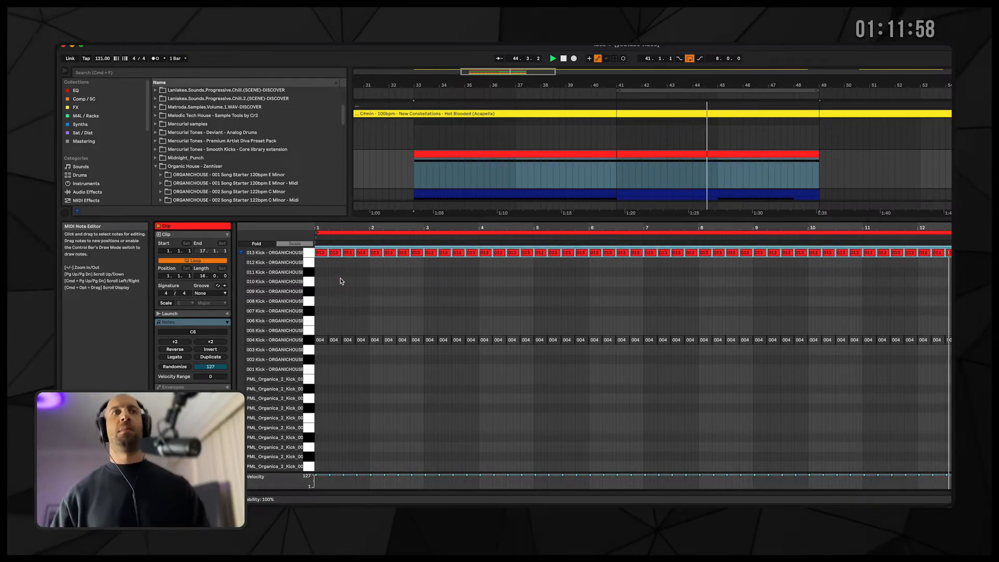
{"action": "key", "text": "Down"}
{"action": "key", "text": "Down"}
{"action": "key", "text": "Down"}
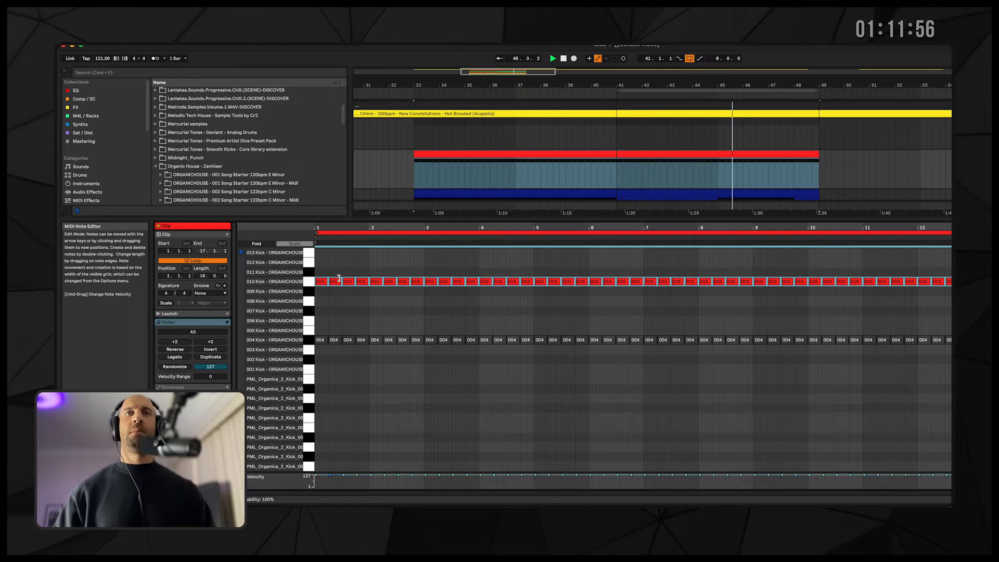
{"action": "key", "text": "Down"}
{"action": "key", "text": "Down"}
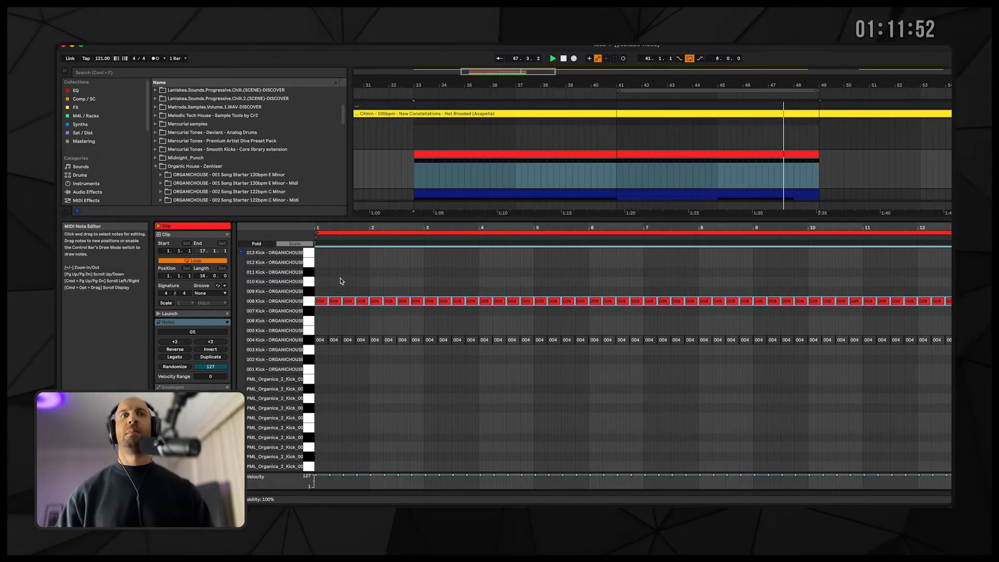
- Examine the frequency spectrum in SPAN Plus during playback, return to the kick track's devices and close the analyzer
{"action": "key", "text": "alt+super+p"}
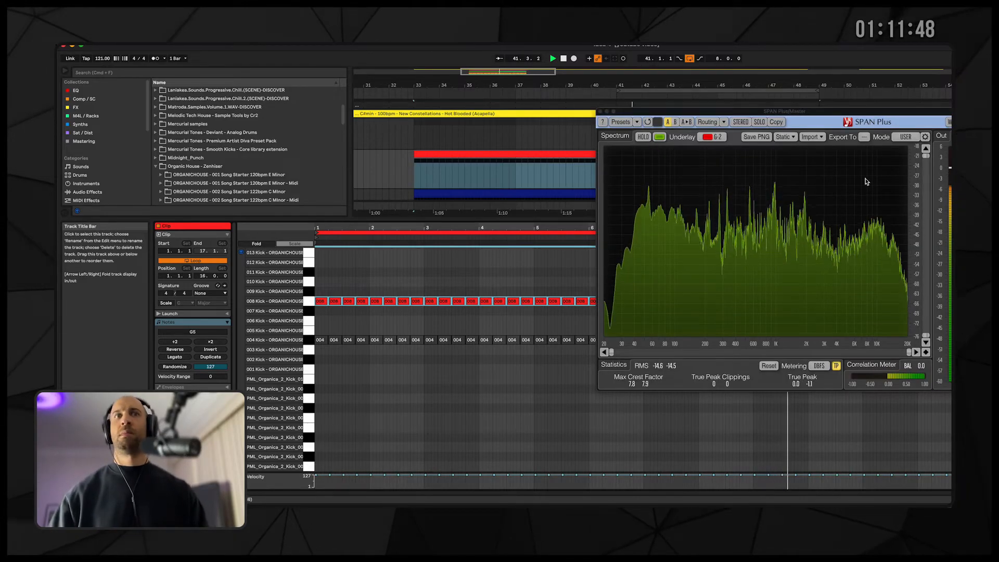
{"action": "left_click", "coordinate": [483, 289]}
{"action": "key", "text": "shift+Tab"}
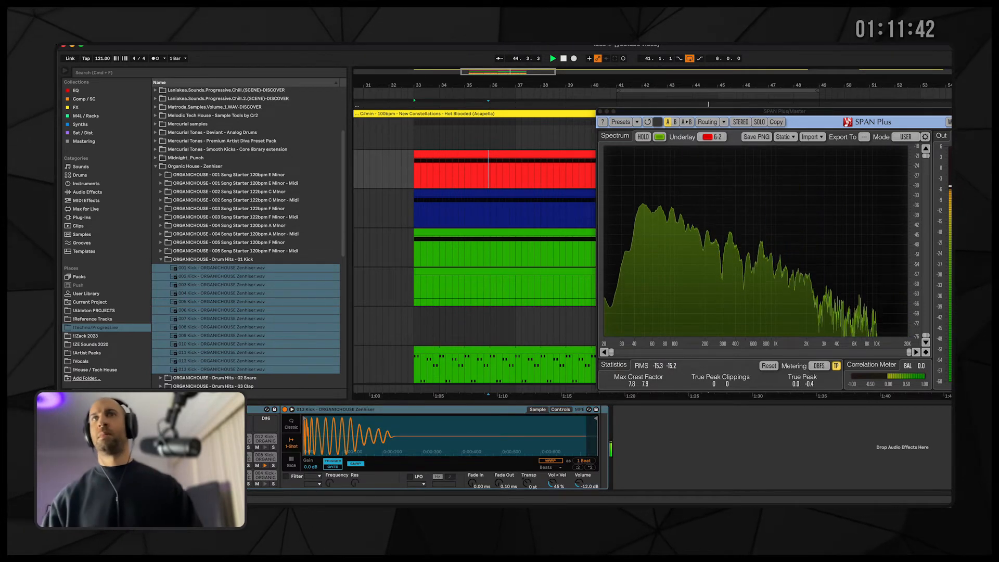
{"action": "left_click", "coordinate": [600, 111]}
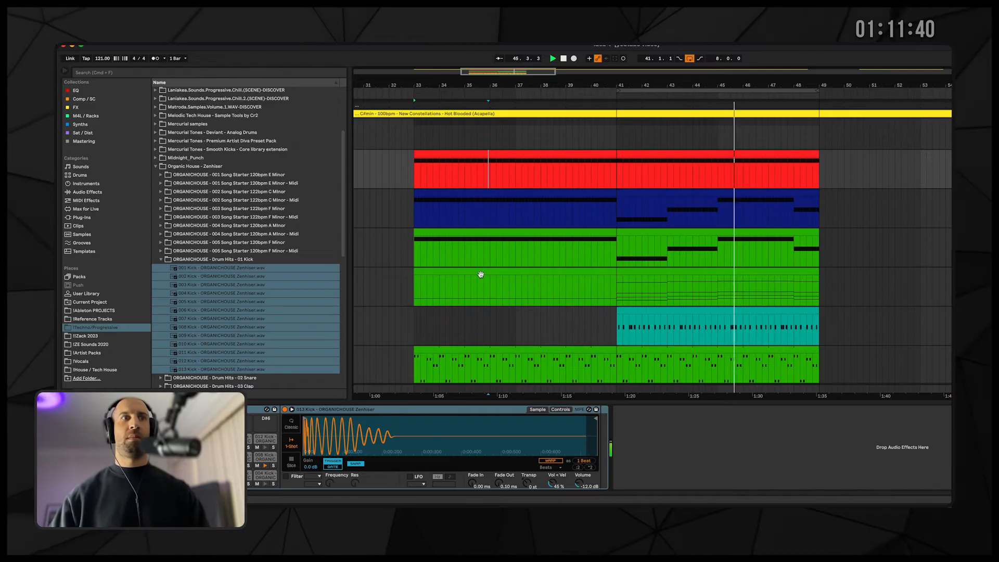
- Select the 008 Kick pad and shorten its sample end to just after the kick's tail
{"action": "left_click", "coordinate": [265, 457]}
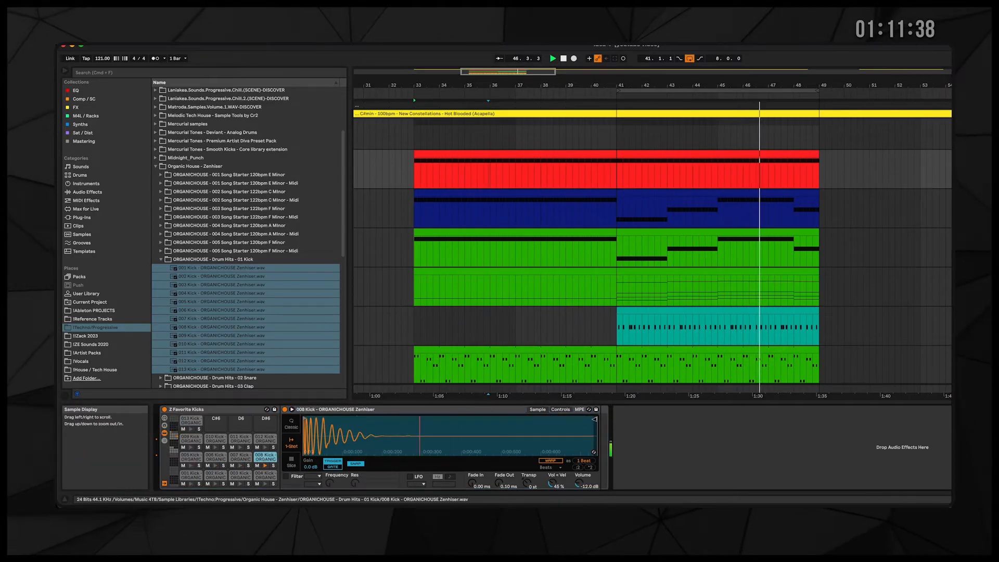
{"action": "left_click_drag", "start_coordinate": [594, 419], "coordinate": [403, 418]}
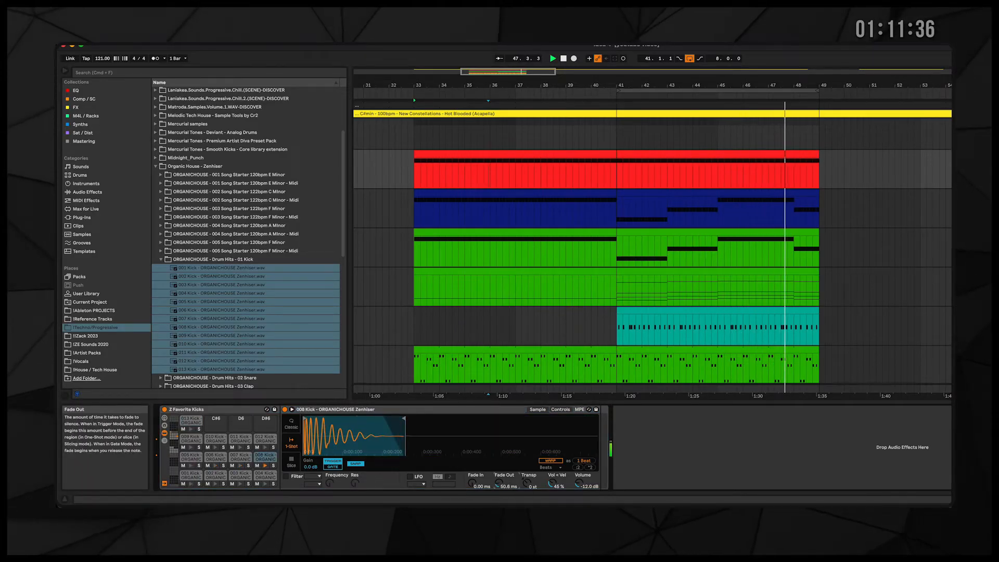
- Open the kick clip and add a short, low-velocity 008 kick note on the sixteenth before beat 1.2
{"action": "double_click", "coordinate": [657, 153]}
{"action": "left_click_drag", "start_coordinate": [344, 302], "coordinate": [332, 303]}
{"action": "double_click", "coordinate": [336, 303]}
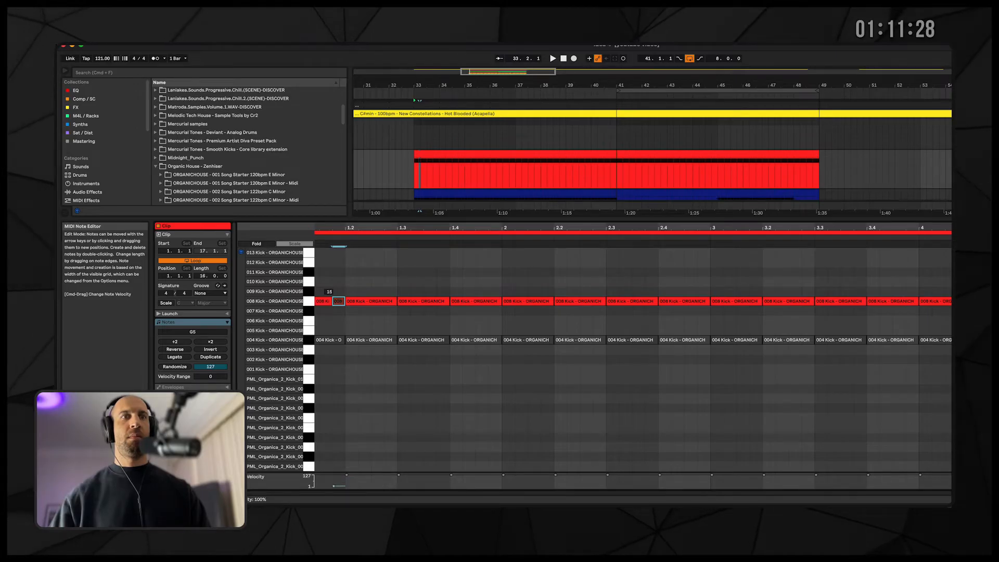
- Play the kick pattern from the start of the clip and shift the first 008 kick note back to the start of bar 1
{"action": "key", "text": "space"}
{"action": "scroll", "coordinate": [349, 272], "scroll_direction": "left", "scroll_amount": 2}
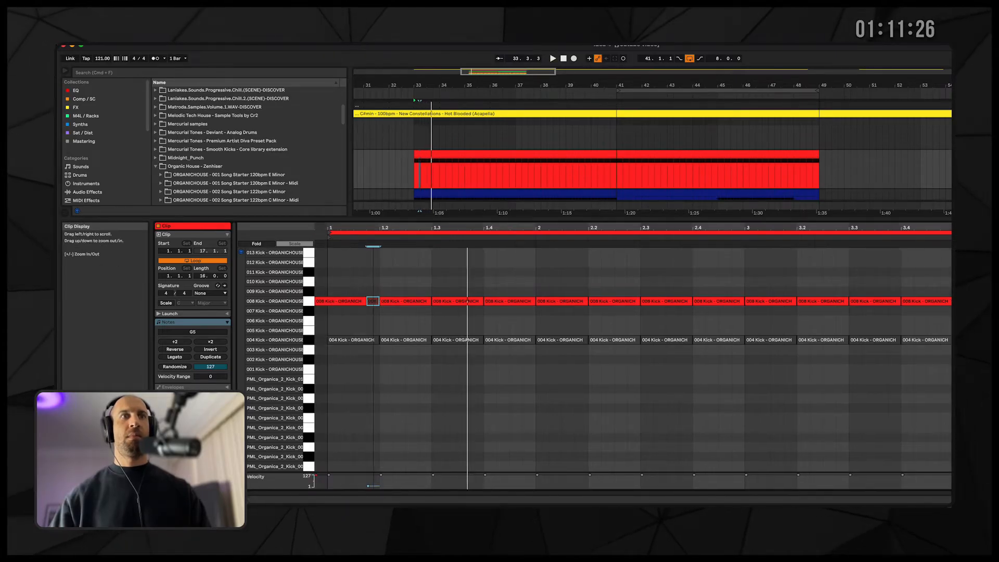
{"action": "left_click", "coordinate": [409, 178]}
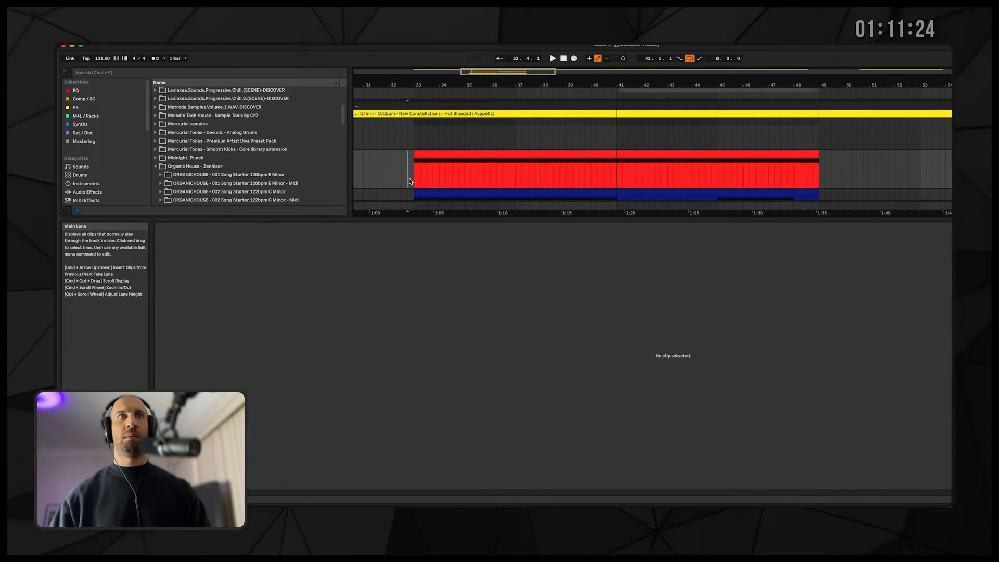
{"action": "left_click", "coordinate": [415, 168]}
{"action": "key", "text": "space"}
{"action": "left_click_drag", "start_coordinate": [341, 301], "coordinate": [366, 302]}
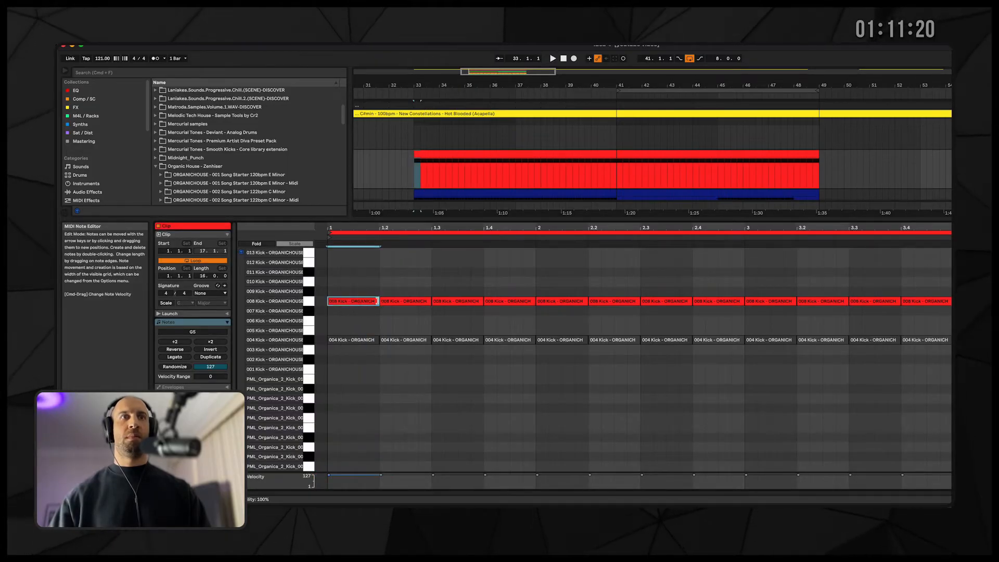
- Copy the soft sixteenth 008 kick note from before beat 1.2 to the middle of that beat, and play the pattern
{"action": "key", "text": "space"}
{"action": "left_click_drag", "start_coordinate": [375, 304], "coordinate": [408, 304]}
{"action": "key", "text": "space"}
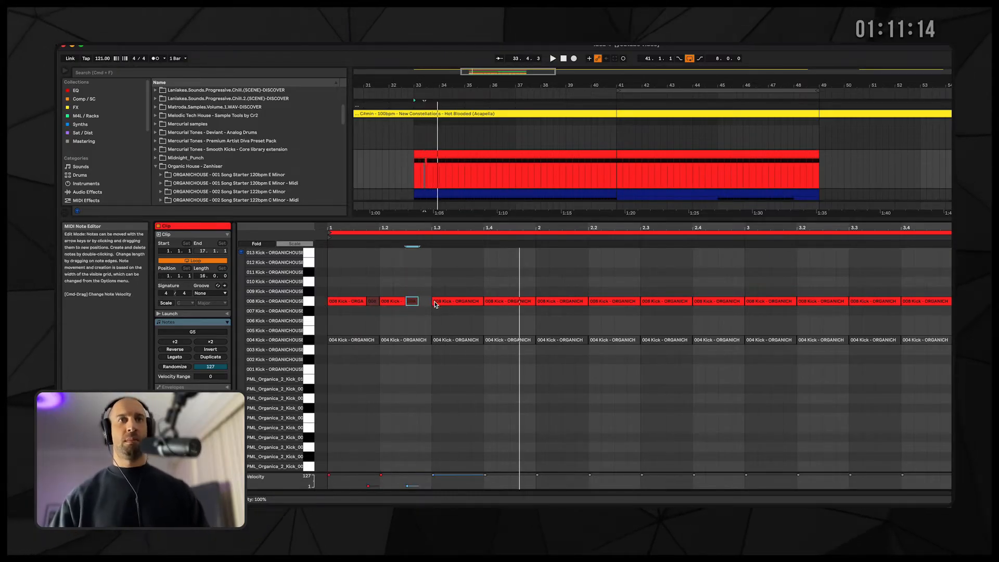
{"action": "key", "text": "space"}
- Select the 008 kick pattern of bar 1 with its ghost notes, duplicate it into bar 2 and play it back
{"action": "left_click_drag", "start_coordinate": [537, 312], "coordinate": [348, 286]}
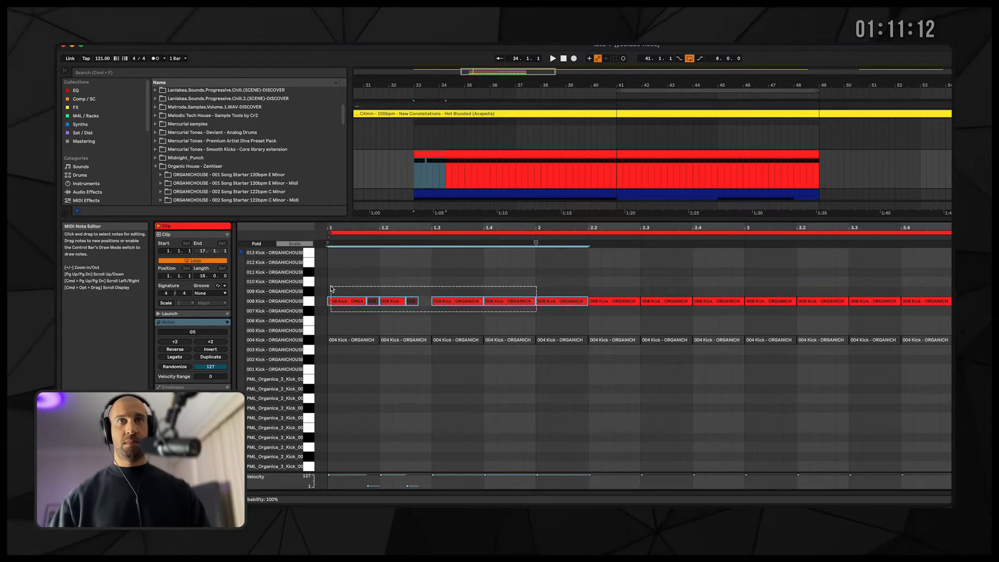
{"action": "left_click_drag", "start_coordinate": [331, 291], "coordinate": [332, 289]}
{"action": "key", "text": "super+d"}
{"action": "key", "text": "space"}
- Repeat the one-bar kick pattern with its ghost notes through the remaining bars of the 16-bar clip
{"action": "left_click_drag", "start_coordinate": [541, 227], "coordinate": [396, 229]}
{"action": "key", "text": "super+d"}
{"action": "key", "text": "super+d"}
{"action": "key", "text": "super+d"}
{"action": "key", "text": "super+d"}
{"action": "key", "text": "super+d"}
{"action": "key", "text": "super+d"}
{"action": "key", "text": "super+d"}
{"action": "key", "text": "super+d"}
{"action": "key", "text": "super+d"}
{"action": "key", "text": "super+d"}
{"action": "key", "text": "super+d"}
{"action": "key", "text": "super+d"}
{"action": "key", "text": "super+d"}
{"action": "key", "text": "super+d"}
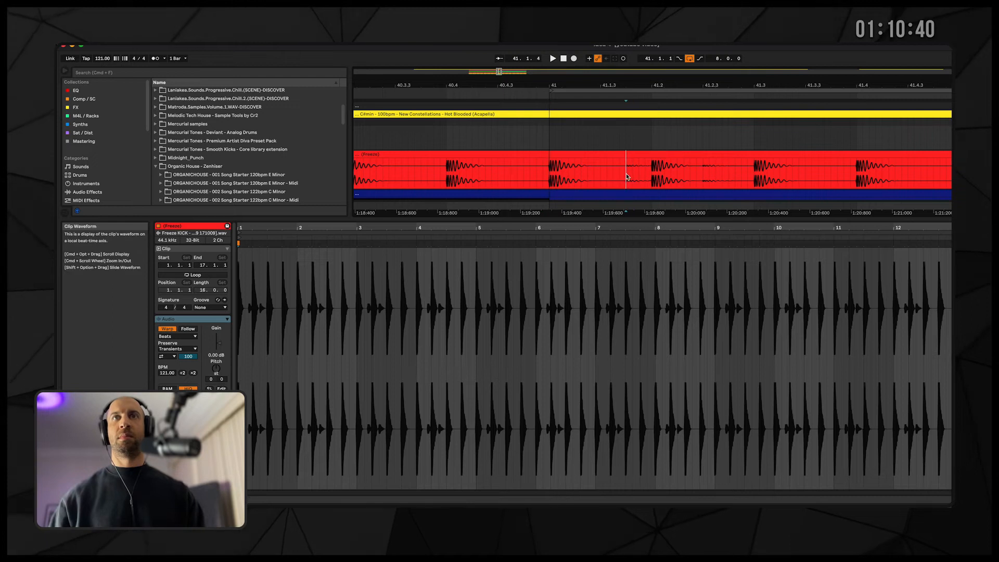
- Mark the ghost kick between 41.1.4 and 41.2 in the frozen kick audio and insert a new audio track below it
{"action": "left_click_drag", "start_coordinate": [626, 177], "coordinate": [651, 177]}
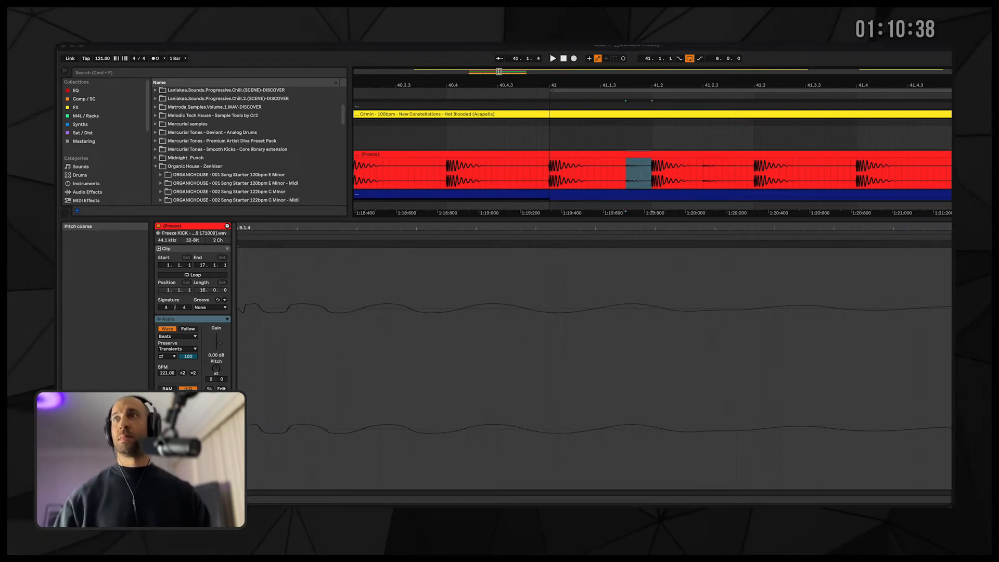
{"action": "scroll", "coordinate": [652, 156], "scroll_direction": "down", "scroll_amount": 2}
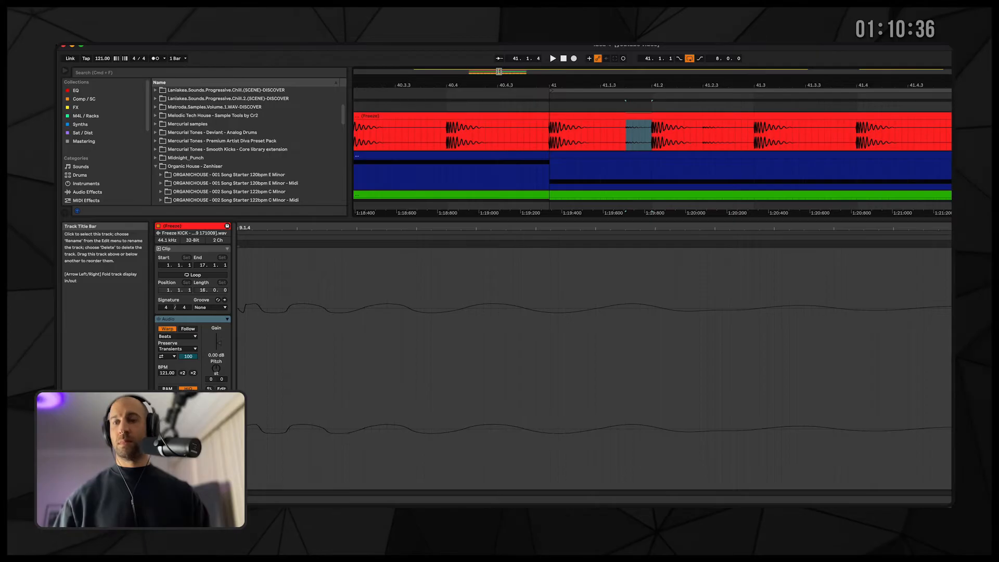
{"action": "key", "text": "super+t"}
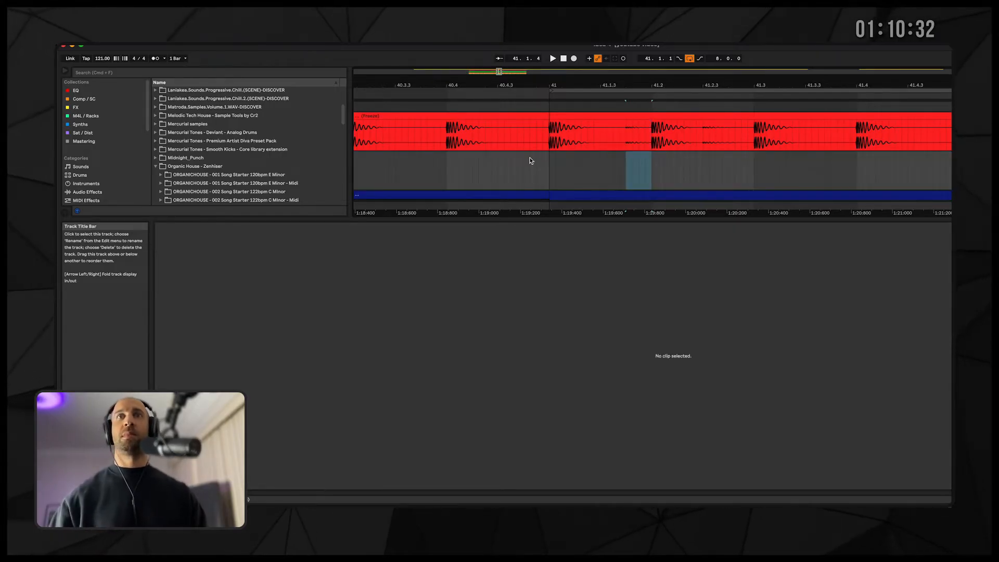
- Split out the ghost kicks at 41.1.4 and 41.2.3 and move them onto the new audio track
{"action": "left_click_drag", "start_coordinate": [628, 138], "coordinate": [641, 162]}
{"action": "key", "text": "super+e"}
{"action": "left_click_drag", "start_coordinate": [700, 143], "coordinate": [729, 167]}
{"action": "key", "text": "super+e"}
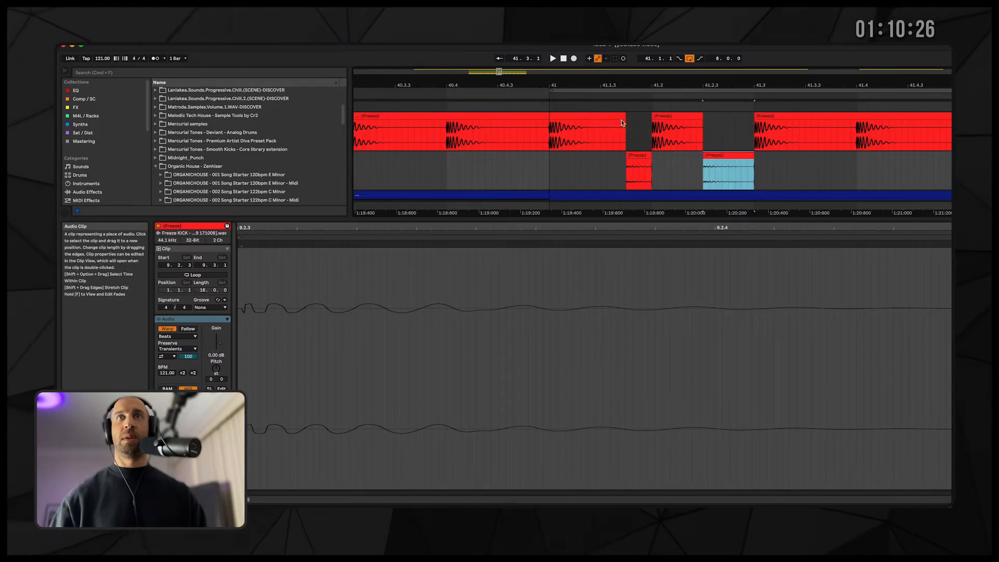
- Delete the remaining frozen kick audio after 41.3 on the KICK - Main track
{"action": "left_click", "coordinate": [618, 122]}
{"action": "left_click_drag", "start_coordinate": [743, 82], "coordinate": [686, 52]}
{"action": "left_click", "coordinate": [710, 125]}
{"action": "left_click", "coordinate": [709, 117]}
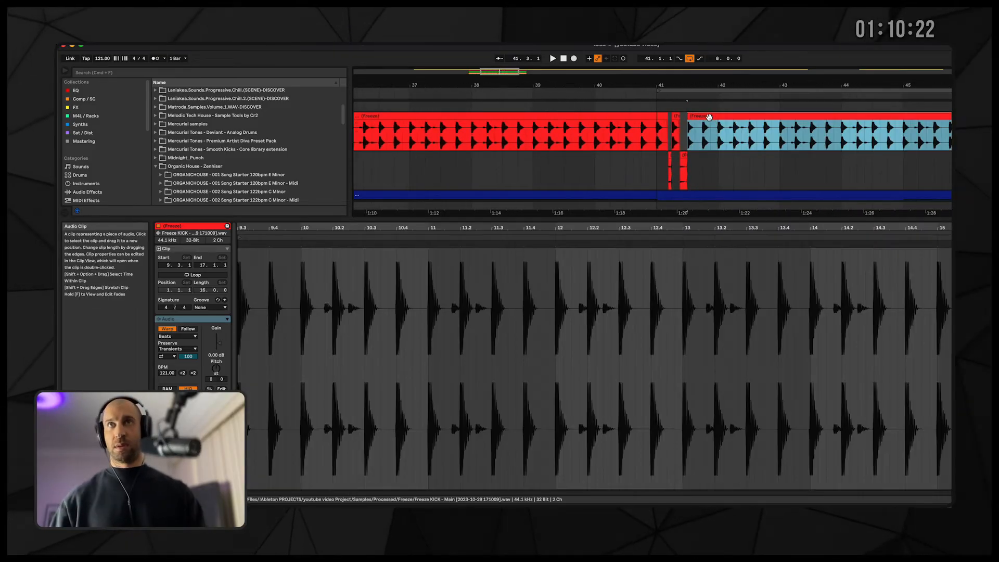
{"action": "key", "text": "Delete"}
{"action": "left_click", "coordinate": [687, 136]}
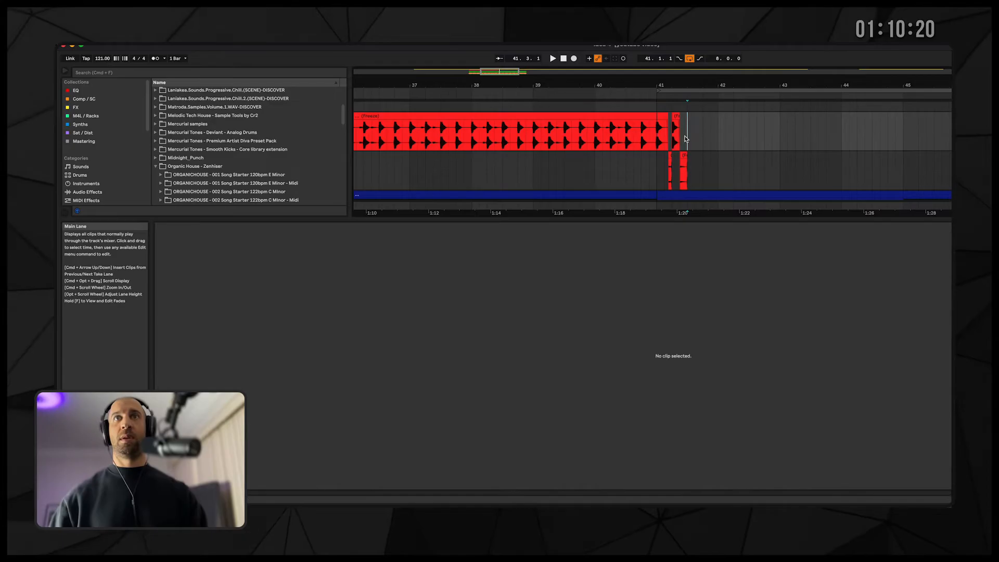
- Duplicate the half-bar of main kicks from 41 to 41.3 and consolidate the result into a one-bar clip
{"action": "left_click_drag", "start_coordinate": [686, 139], "coordinate": [657, 136]}
{"action": "key", "text": "ctrl+d"}
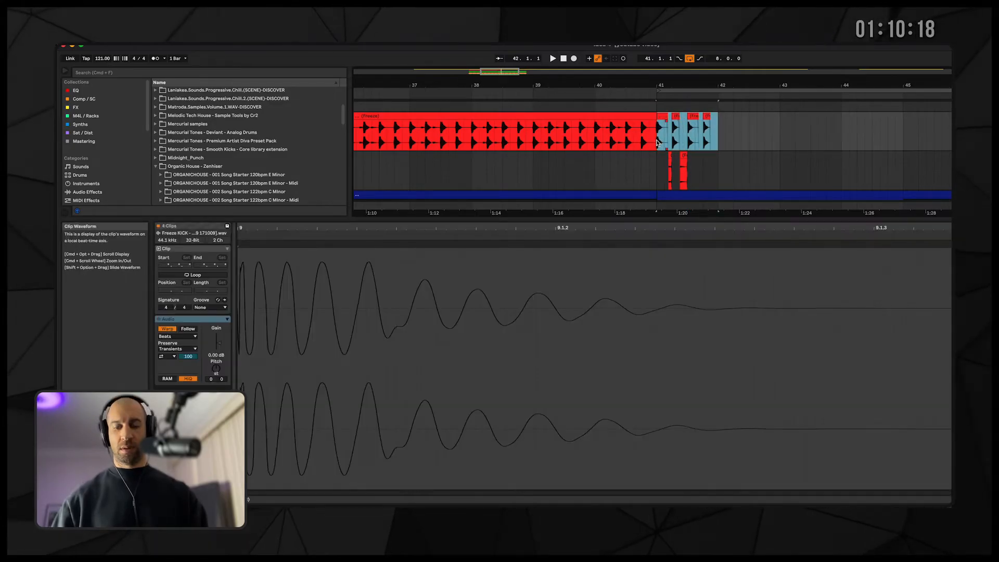
{"action": "key", "text": "super+j"}
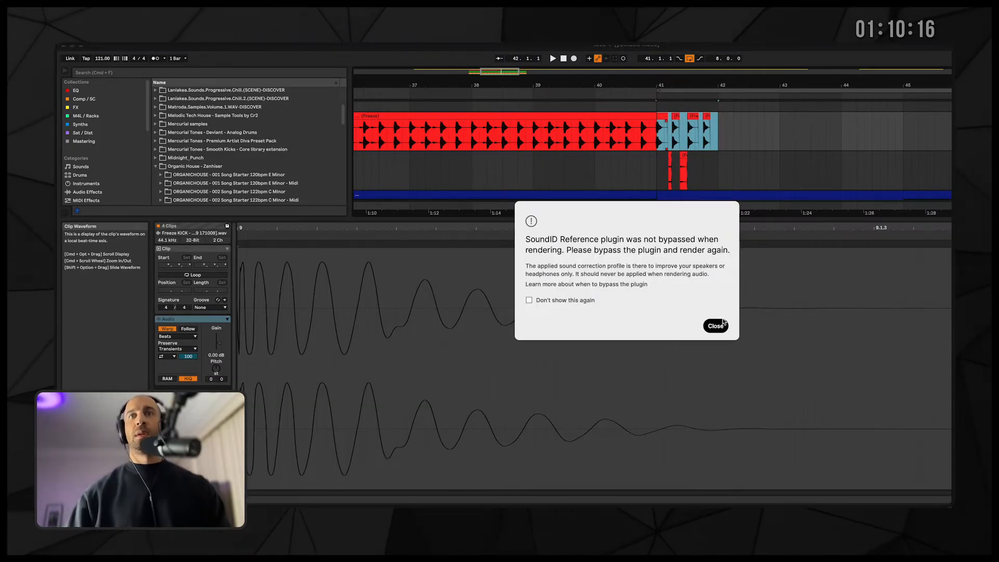
{"action": "left_click", "coordinate": [723, 322]}
- Duplicate the half-bar of ghost kicks at bar 41, consolidate it into a one-bar clip and play it back briefly
{"action": "left_click", "coordinate": [659, 165]}
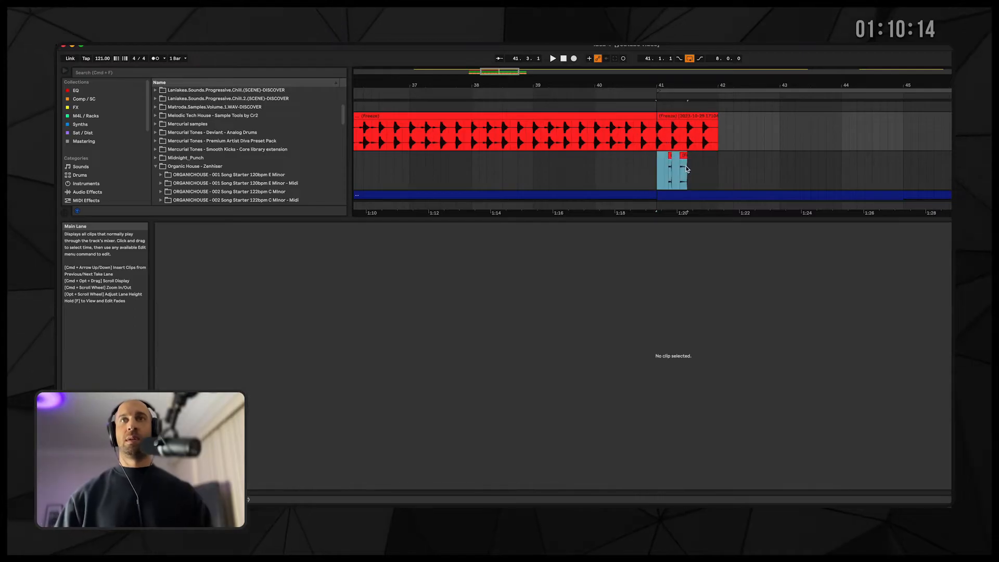
{"action": "left_click_drag", "start_coordinate": [686, 167], "coordinate": [688, 158]}
{"action": "left_click", "coordinate": [694, 165]}
{"action": "left_click_drag", "start_coordinate": [691, 80], "coordinate": [699, 145]}
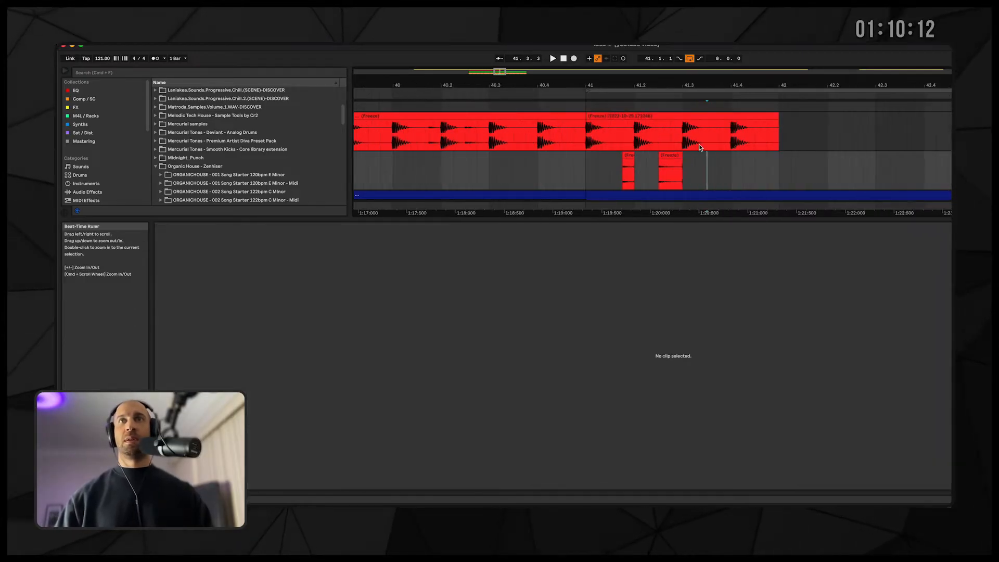
{"action": "left_click", "coordinate": [678, 166]}
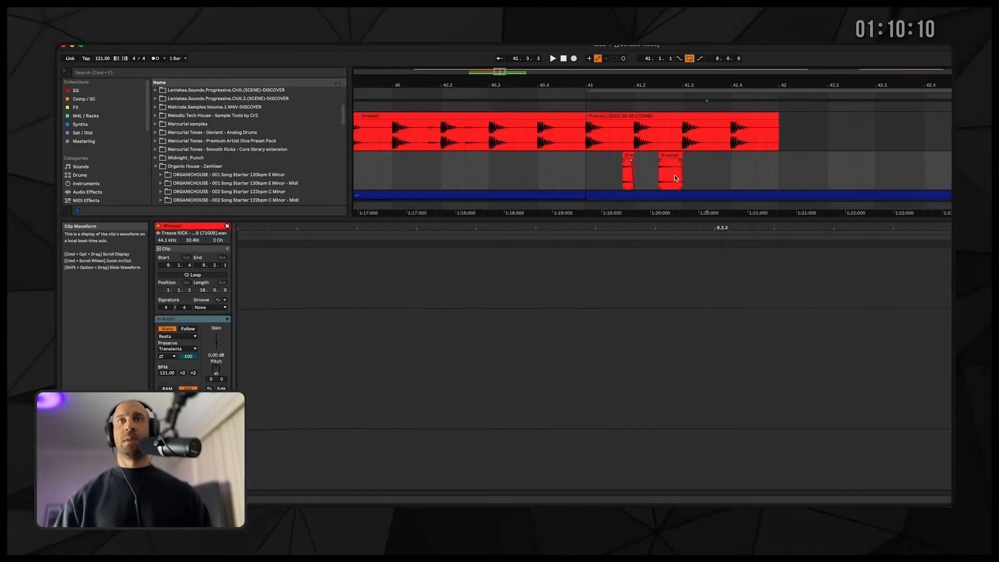
{"action": "left_click_drag", "start_coordinate": [674, 178], "coordinate": [582, 179]}
{"action": "key", "text": "super+d"}
{"action": "left_click", "coordinate": [584, 180], "text": "shift"}
{"action": "key", "text": "super+j"}
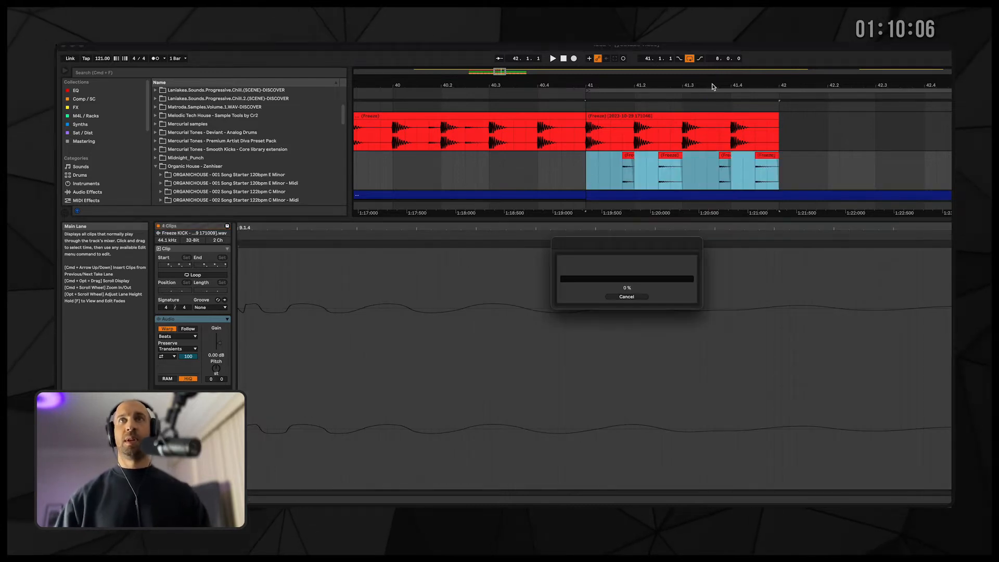
{"action": "left_click", "coordinate": [716, 325]}
{"action": "key", "text": "space"}
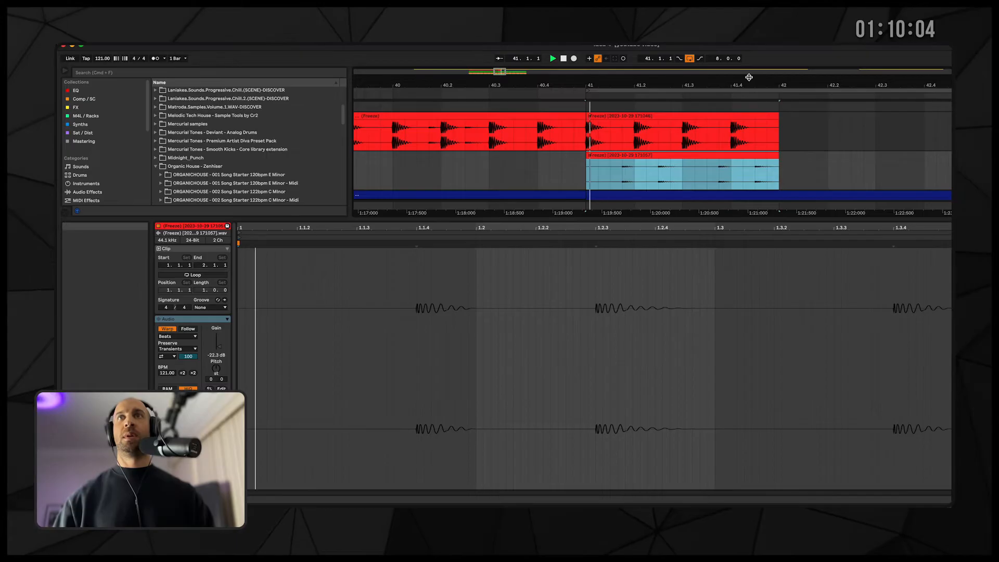
{"action": "scroll", "coordinate": [635, 136], "scroll_direction": "down", "scroll_amount": 3}
{"action": "key", "text": "space"}
- Duplicate the one-bar KICK - Main and KICK - Tom clips into bar 42
{"action": "left_click", "coordinate": [613, 117]}
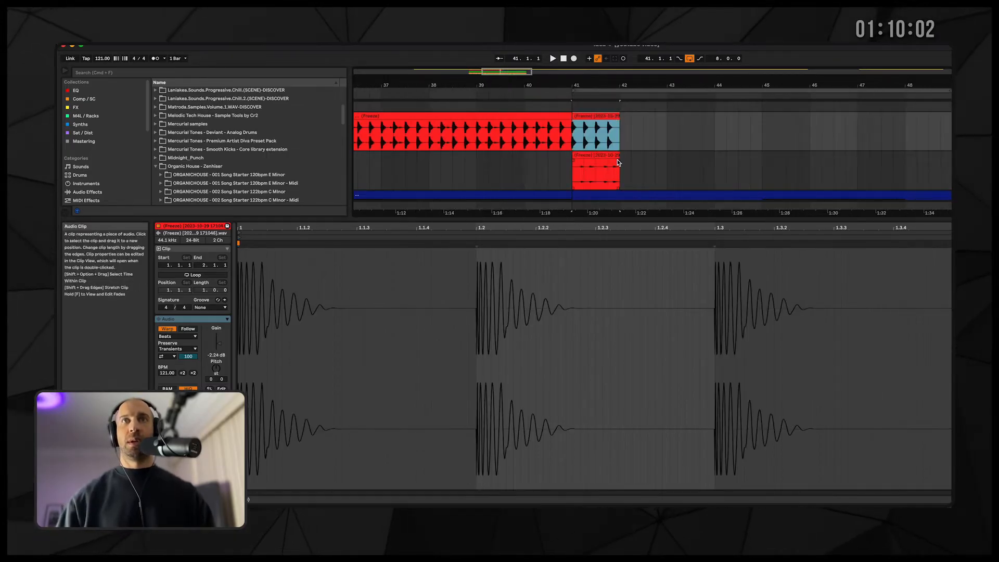
{"action": "left_click", "coordinate": [615, 156], "text": "shift"}
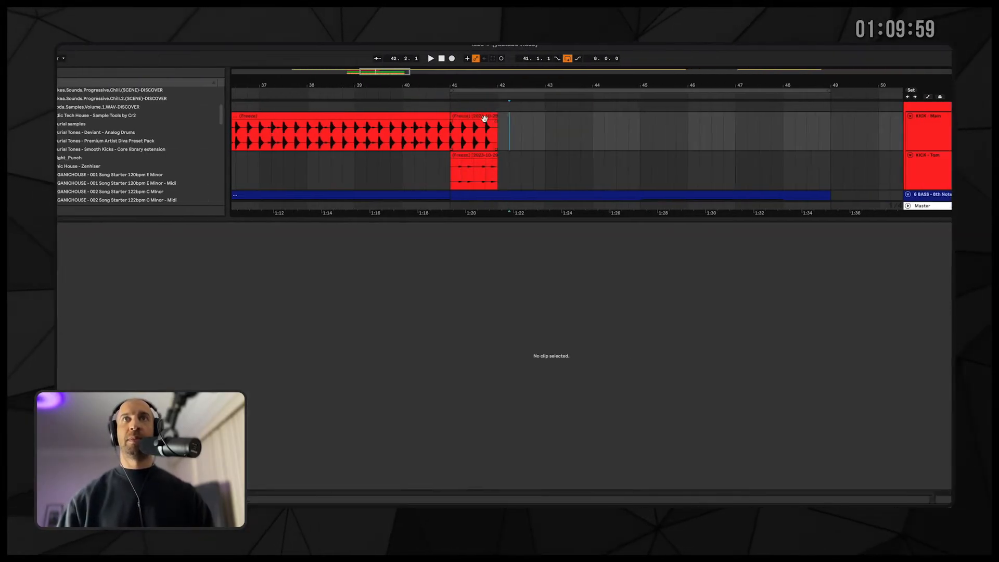
{"action": "left_click", "coordinate": [603, 115]}
{"action": "key", "text": "ctrl+d"}
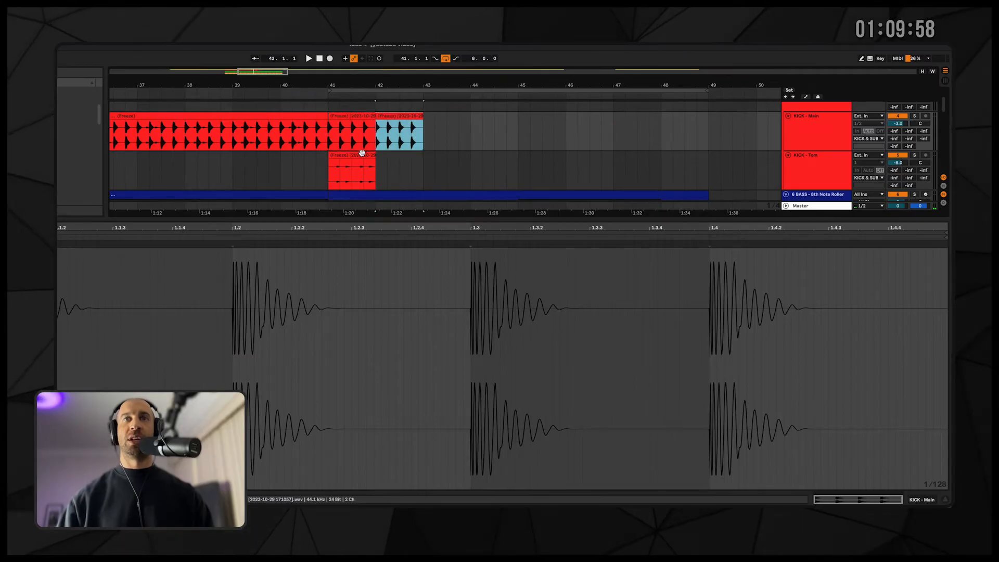
{"action": "left_click", "coordinate": [361, 156]}
{"action": "key", "text": "ctrl+d"}
- Repeat the clips on both kick tracks up to bar 49 and start playback
{"action": "key", "text": "minus"}
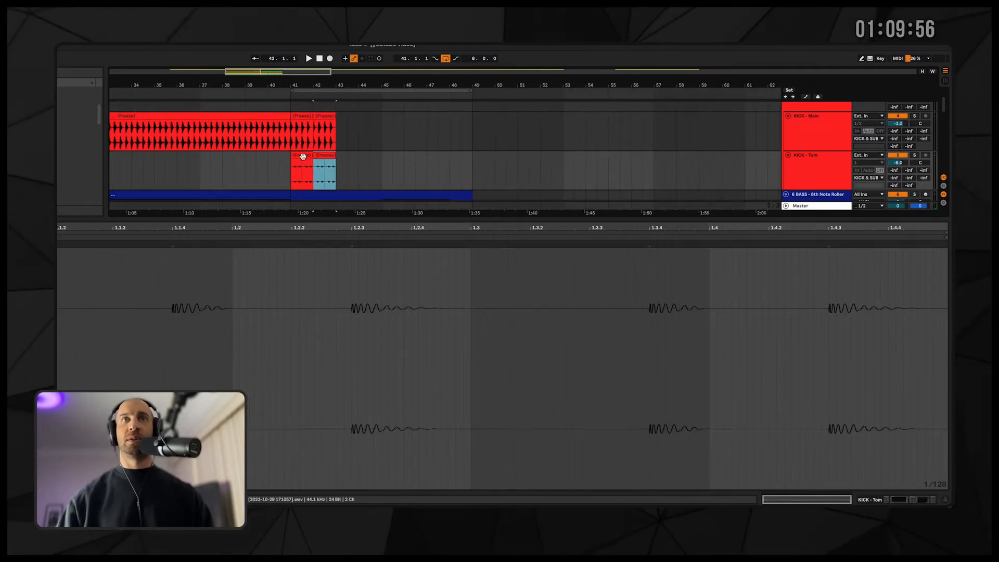
{"action": "key", "text": "ctrl+d"}
{"action": "key", "text": "ctrl+d"}
{"action": "key", "text": "ctrl+d"}
{"action": "left_click", "coordinate": [322, 116]}
{"action": "key", "text": "ctrl+d"}
{"action": "key", "text": "ctrl+d"}
{"action": "key", "text": "ctrl+d"}
{"action": "key", "text": "space"}
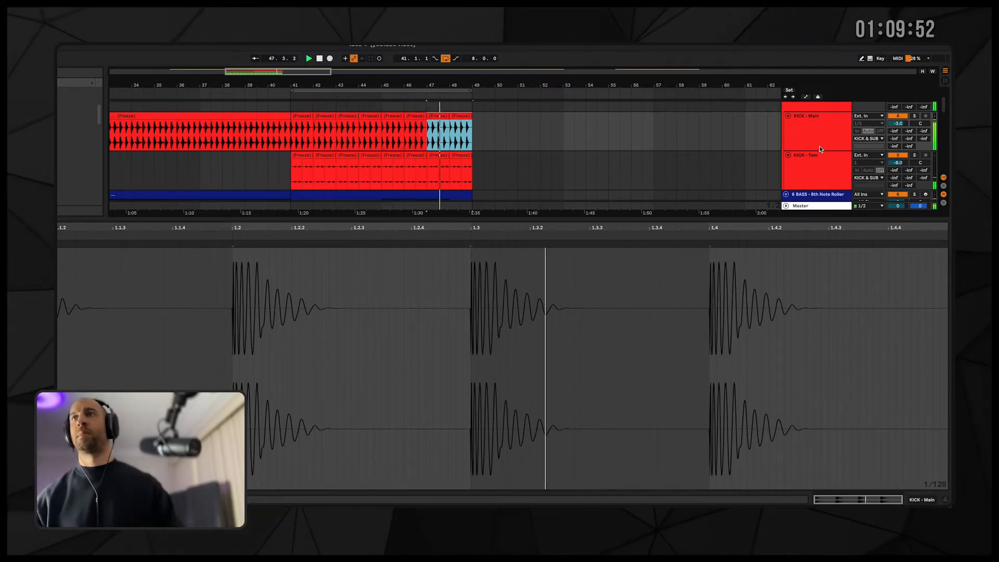
- Show the full track list and solo the KICK & SUB tracks together with the 8th Note Roller bass track
{"action": "key", "text": "shift+Tab"}
{"action": "scroll", "coordinate": [900, 126], "scroll_direction": "up", "scroll_amount": 3}
{"action": "left_click", "coordinate": [913, 123]}
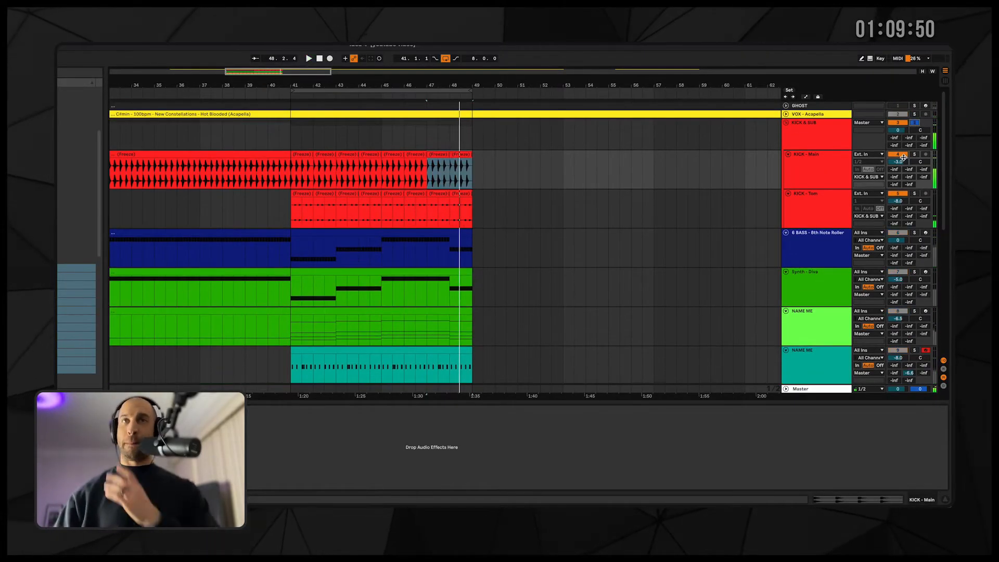
{"action": "left_click", "coordinate": [915, 193]}
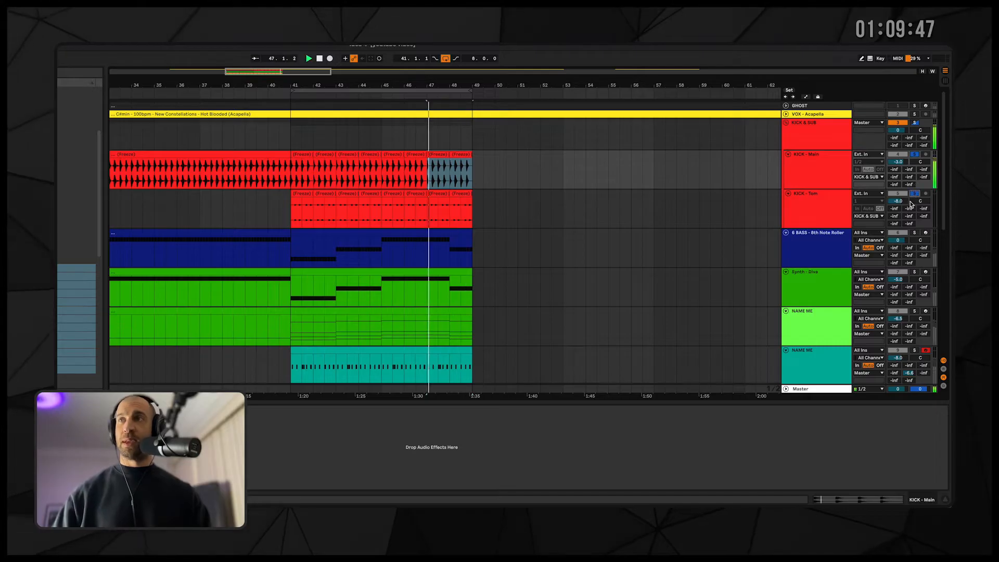
{"action": "left_click", "coordinate": [915, 233]}
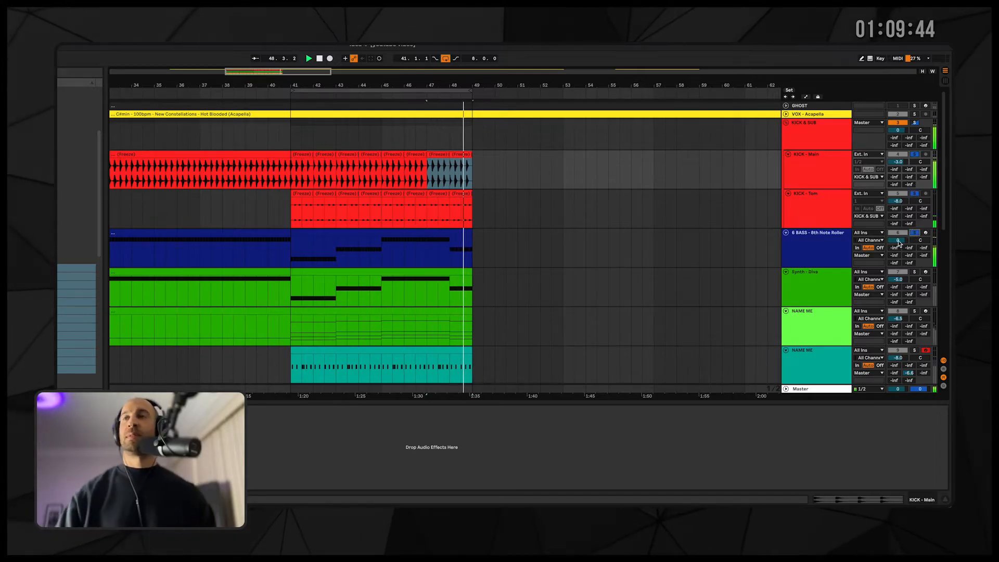
- Select the 8th Note Roller bass track, adjust its Cutoff macro and open its Diva synth
{"action": "left_click", "coordinate": [798, 256]}
{"action": "left_click_drag", "start_coordinate": [191, 437], "coordinate": [192, 437]}
{"action": "left_click", "coordinate": [222, 469]}
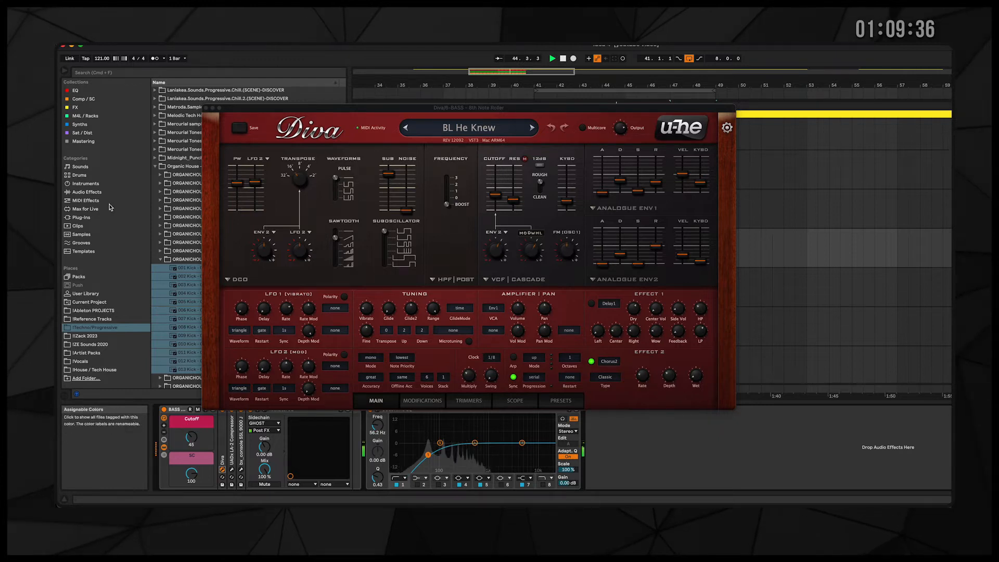
- Insert the Pitch MIDI effect in front of the bass rack
{"action": "left_click", "coordinate": [88, 195]}
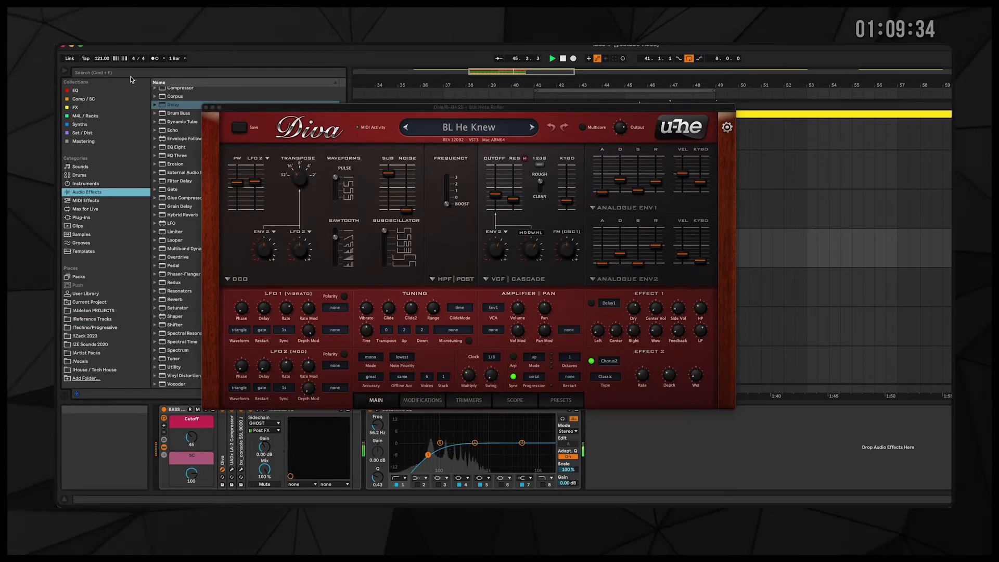
{"action": "left_click", "coordinate": [129, 73]}
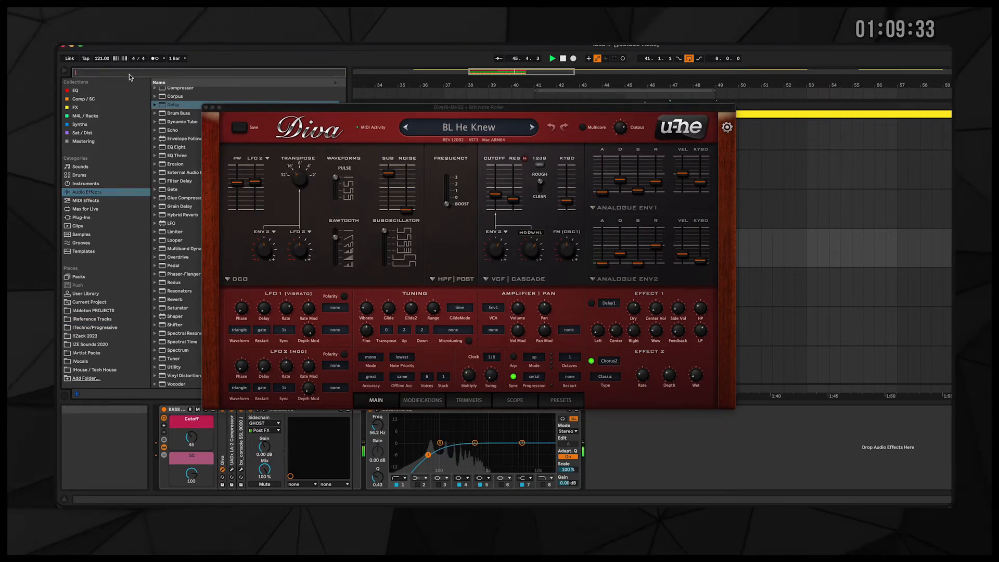
{"action": "left_click", "coordinate": [105, 201]}
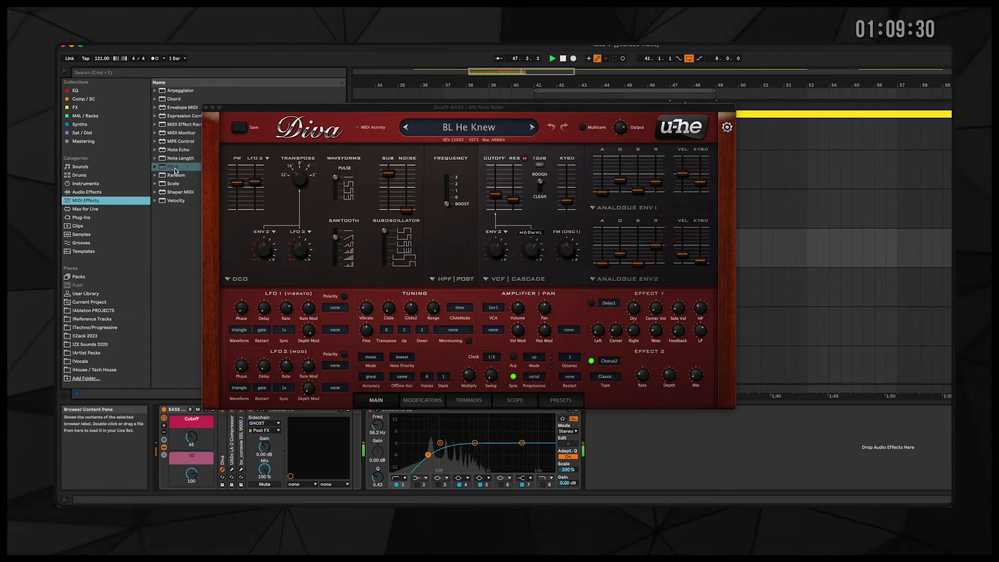
{"action": "left_click_drag", "start_coordinate": [175, 171], "coordinate": [189, 446]}
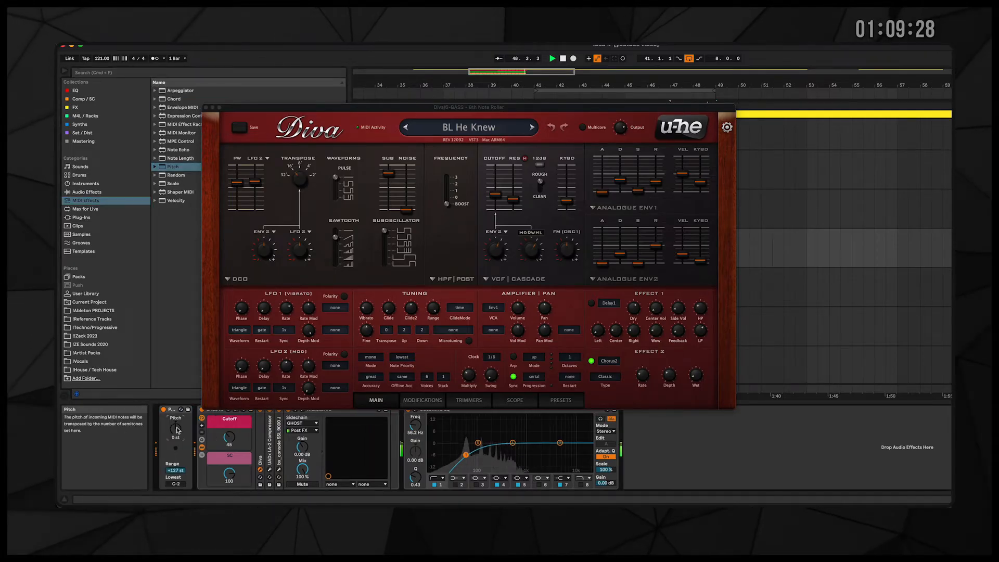
{"action": "key", "text": "super+z"}
- Set the bass Cutoff macro to 41 and browse Diva's presets to load BL Listen To Me
{"action": "left_click_drag", "start_coordinate": [230, 437], "coordinate": [231, 436]}
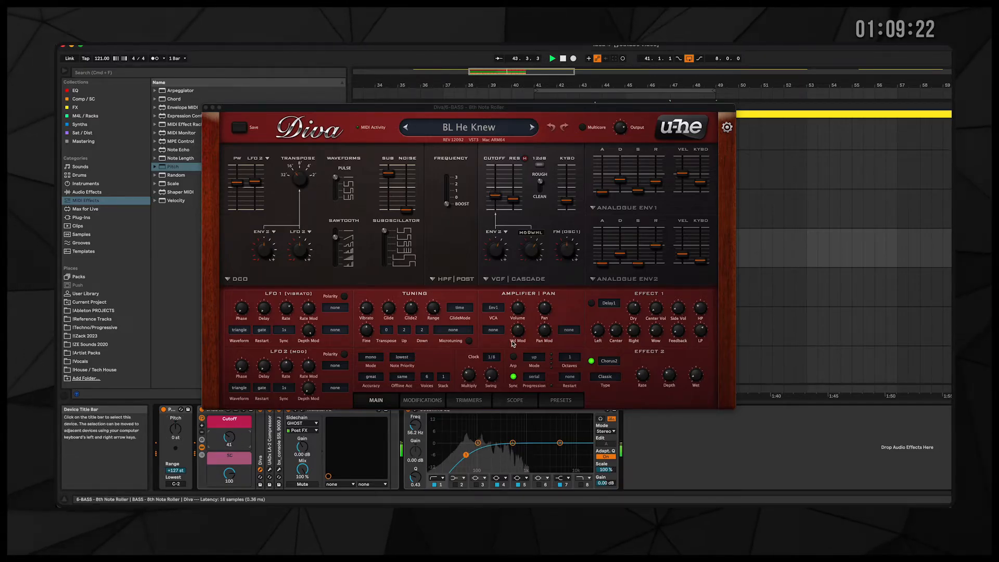
{"action": "left_click", "coordinate": [531, 129]}
{"action": "left_click", "coordinate": [531, 128]}
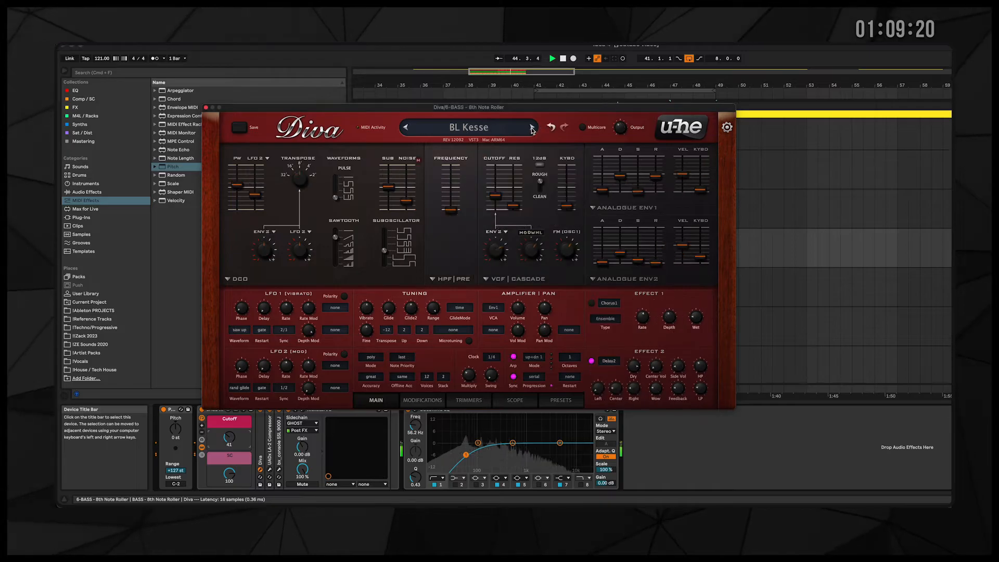
{"action": "left_click", "coordinate": [531, 128]}
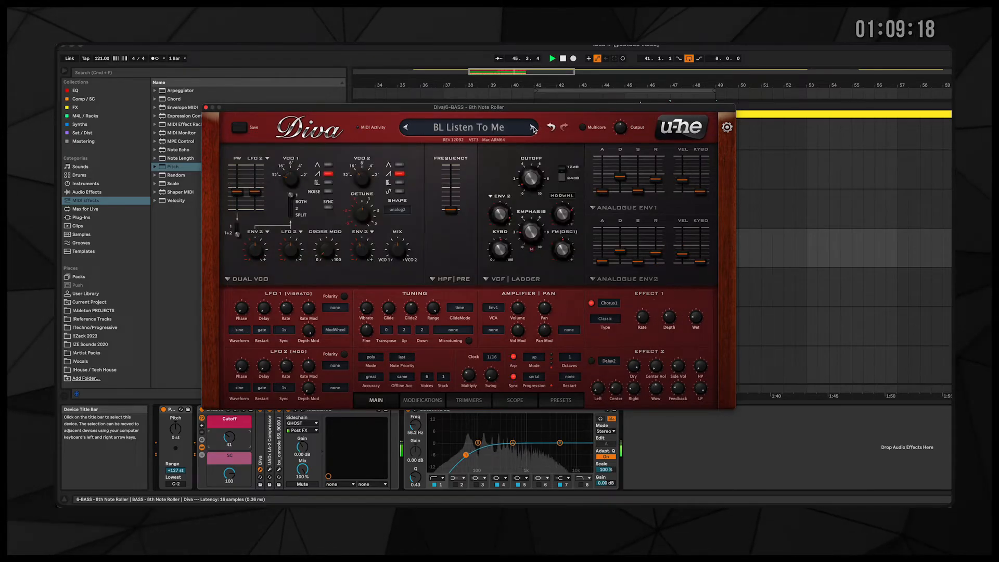
{"action": "left_click", "coordinate": [532, 128]}
{"action": "left_click", "coordinate": [406, 128]}
- Switch off Diva's arpeggiator and raise the decay of Analogue Env 1
{"action": "left_click", "coordinate": [513, 357]}
{"action": "left_click_drag", "start_coordinate": [620, 177], "coordinate": [619, 171]}
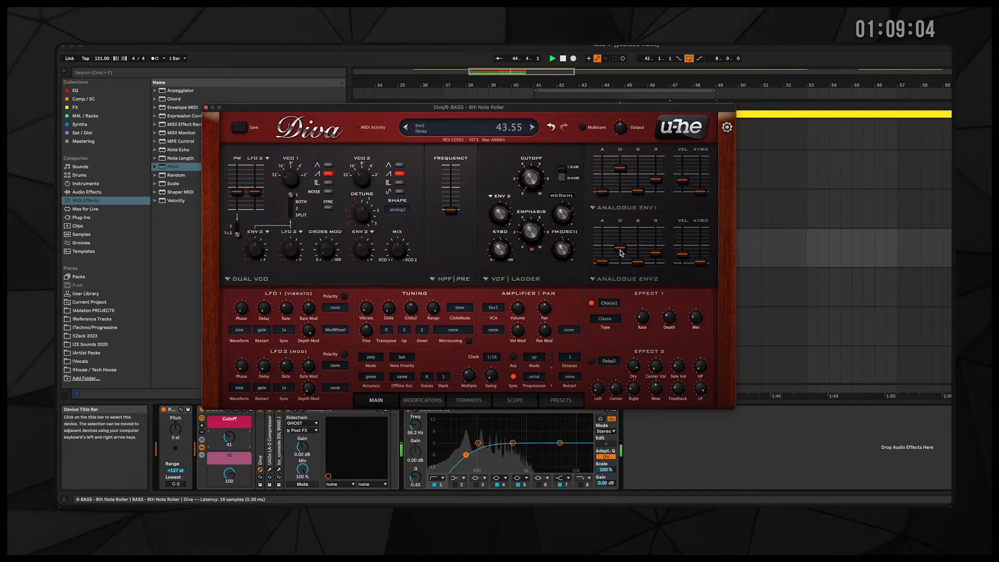
{"action": "scroll", "coordinate": [621, 251], "scroll_direction": "up", "scroll_amount": 1}
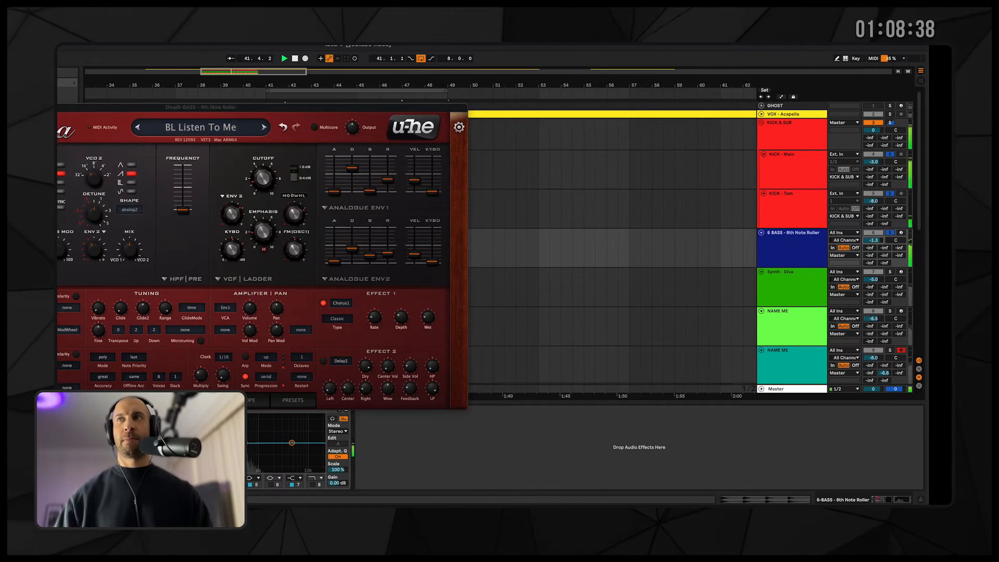
- Switch to the Synth - Diva track, close the bass's Diva window and open the Serum synth
{"action": "left_click", "coordinate": [900, 272]}
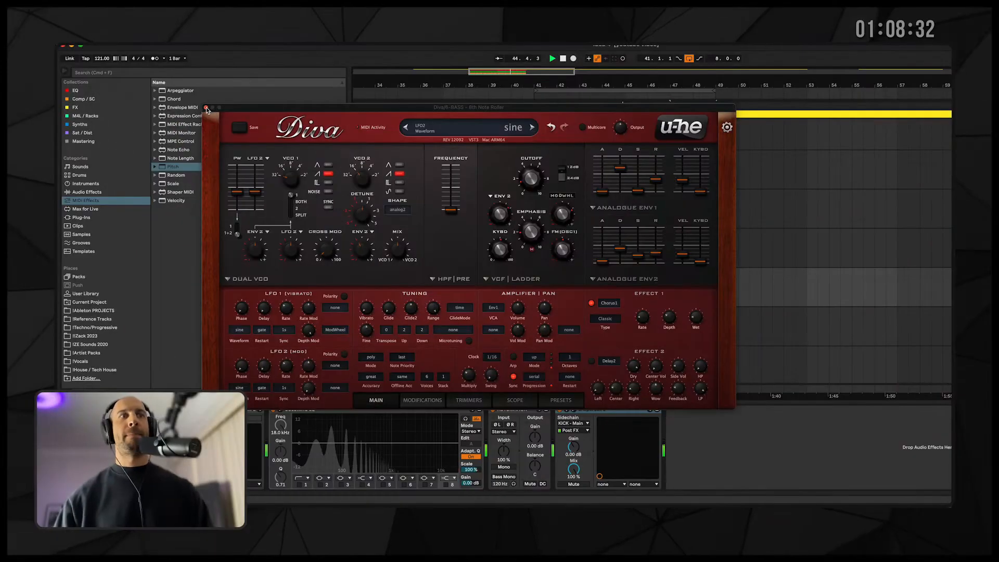
{"action": "left_click", "coordinate": [206, 108]}
{"action": "left_click", "coordinate": [216, 409]}
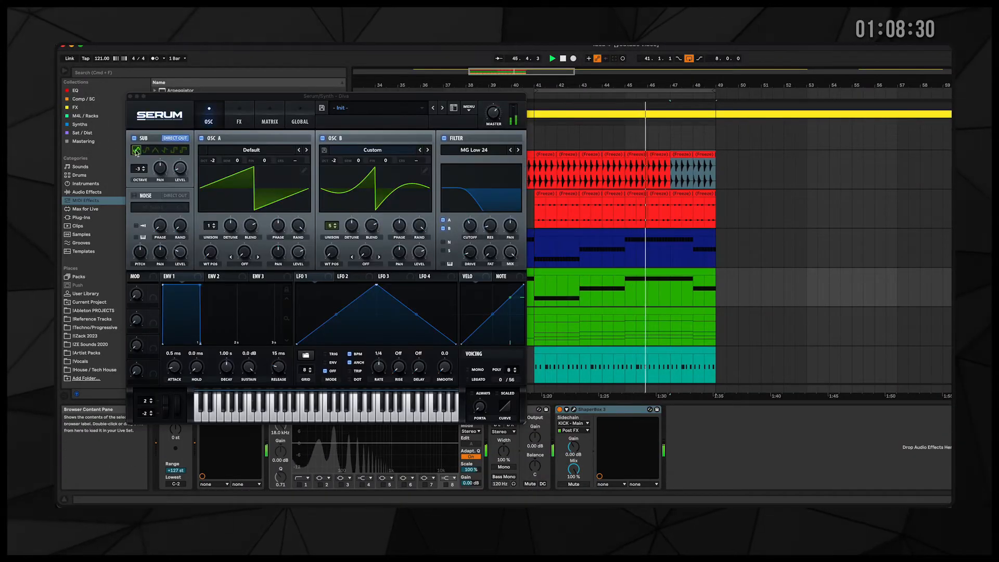
- Raise the level of Serum's sub oscillator, checking the low end in the master's SPAN Plus analyser
{"action": "left_click_drag", "start_coordinate": [181, 169], "coordinate": [189, 149]}
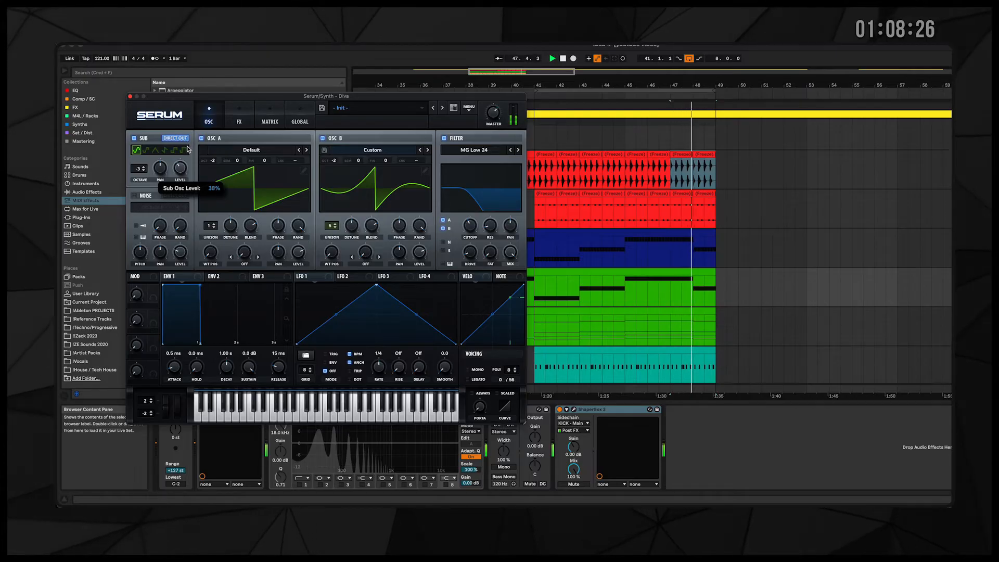
{"action": "key", "text": "super+alt+p"}
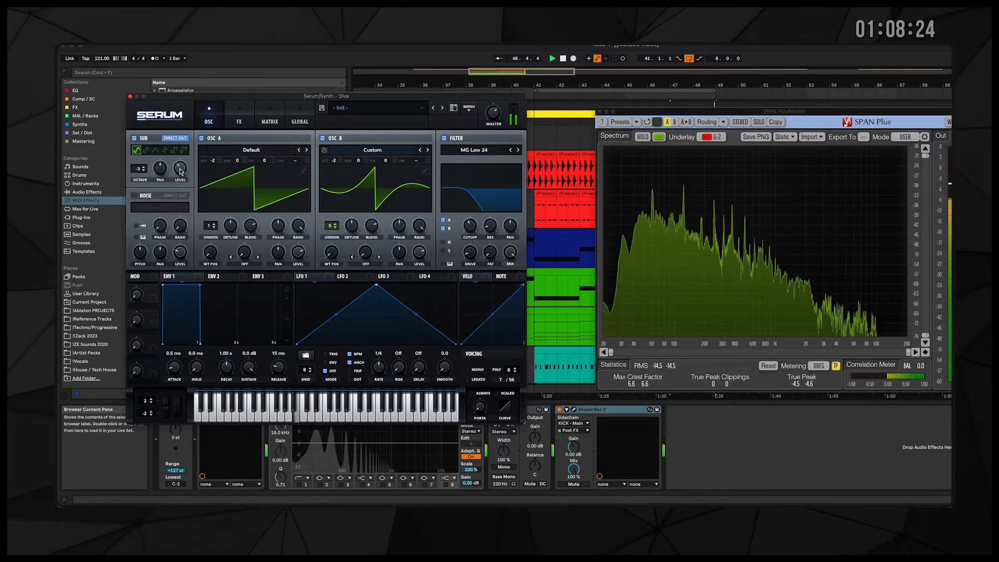
{"action": "left_click_drag", "start_coordinate": [181, 171], "coordinate": [182, 148]}
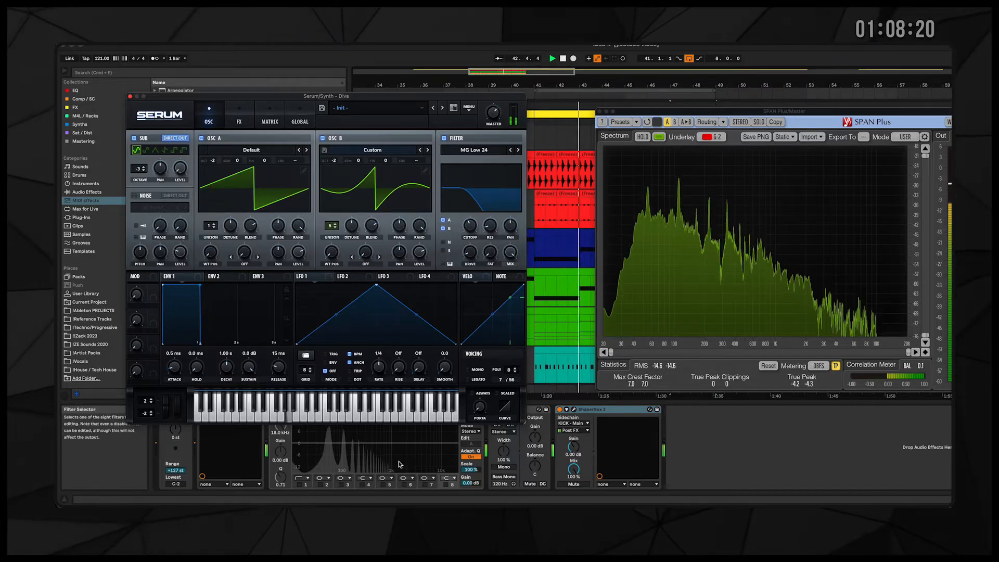
- Remove the fundamental from the wavetable of Serum's oscillator A on the Synth - Diva track
{"action": "left_click", "coordinate": [559, 287]}
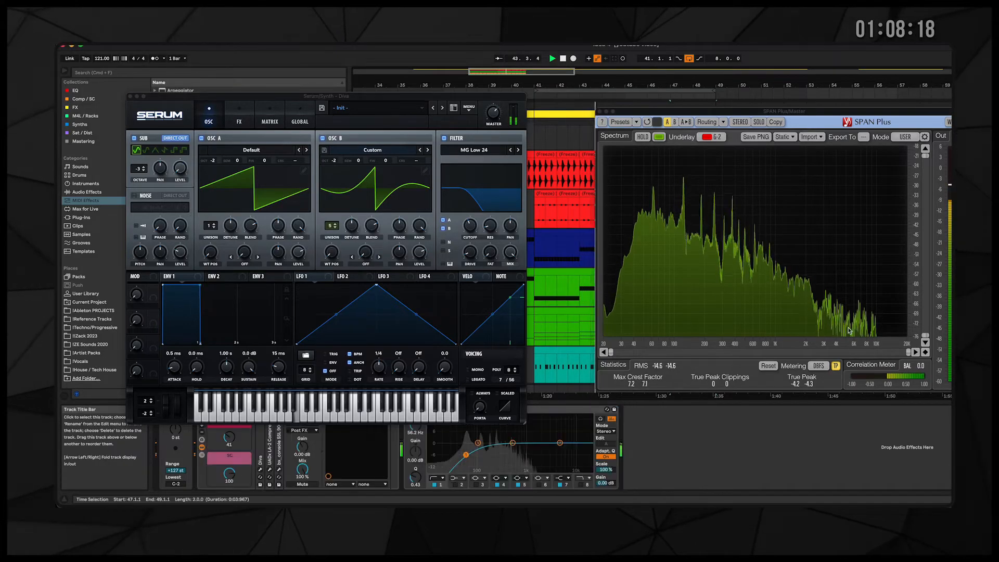
{"action": "left_click", "coordinate": [440, 485]}
{"action": "scroll", "coordinate": [432, 453], "scroll_direction": "right", "scroll_amount": 5}
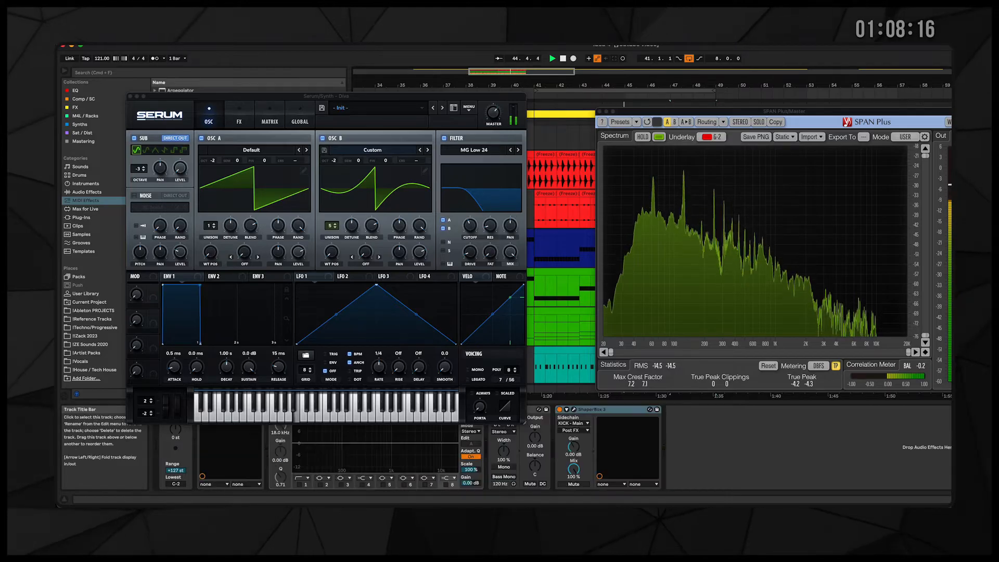
{"action": "left_click", "coordinate": [304, 170]}
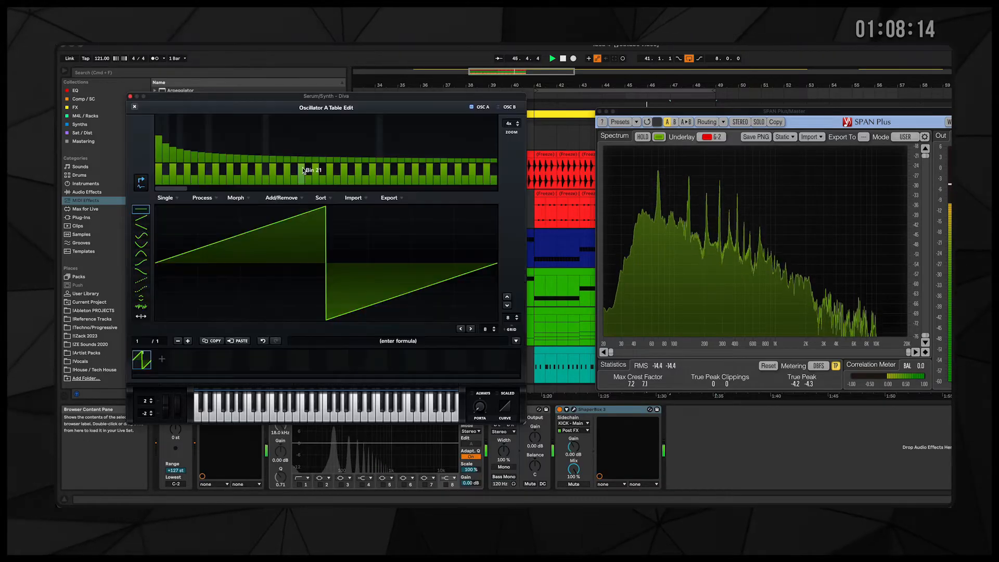
{"action": "left_click", "coordinate": [202, 198]}
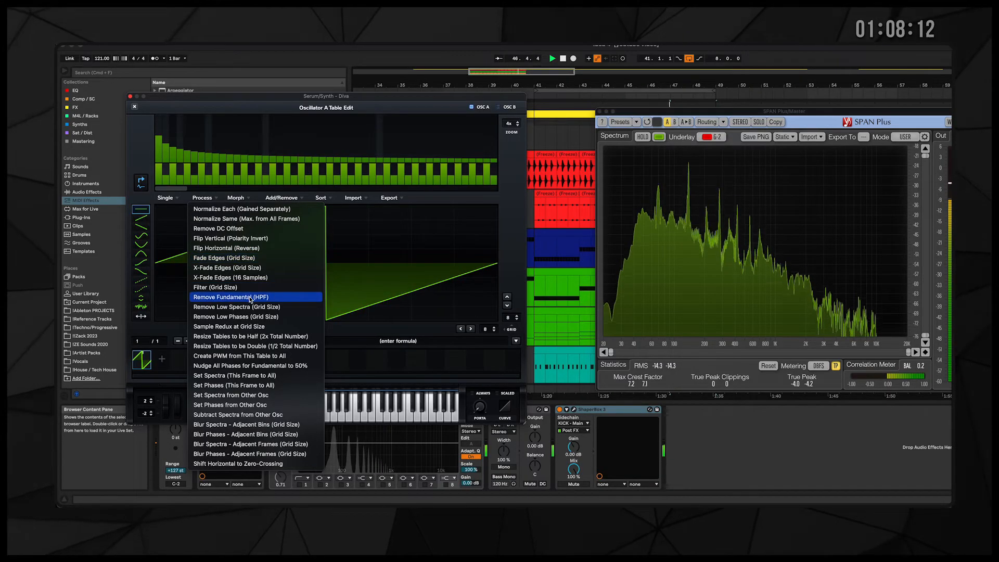
{"action": "left_click", "coordinate": [231, 297]}
{"action": "left_click", "coordinate": [135, 107]}
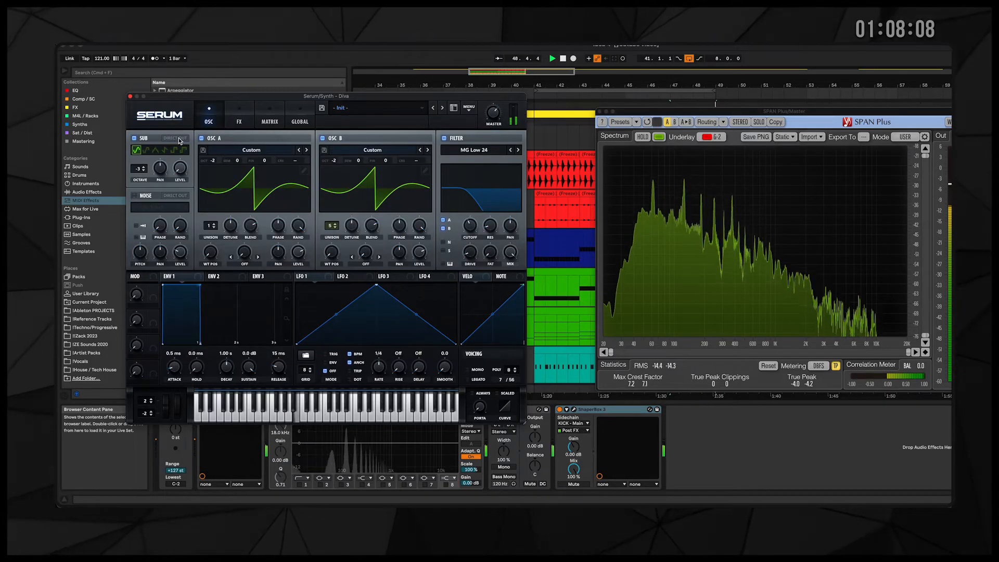
- Switch the sub oscillator's direct out back on and raise the filter cutoff to 236 Hz
{"action": "left_click", "coordinate": [179, 138]}
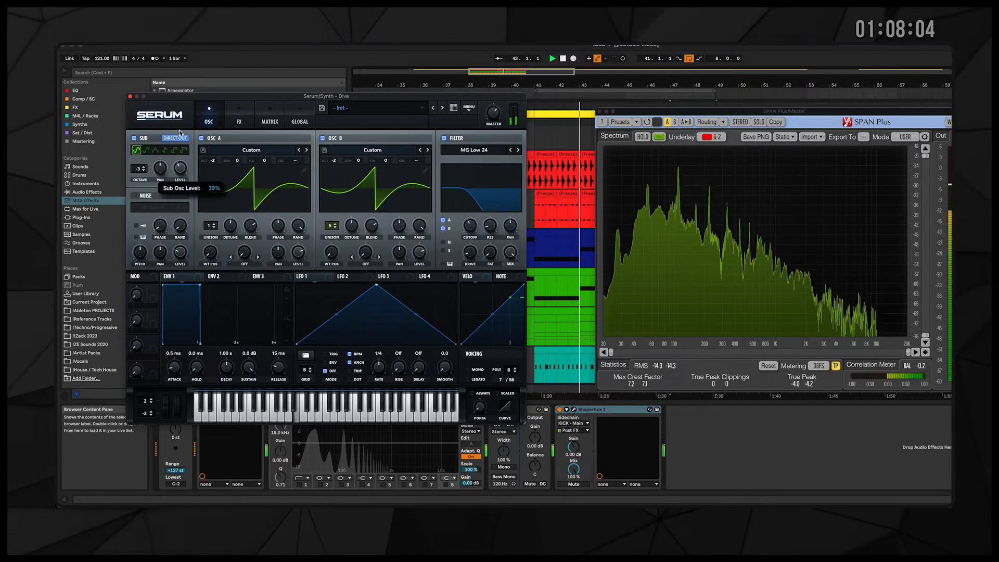
{"action": "mouse_move", "coordinate": [467, 228]}
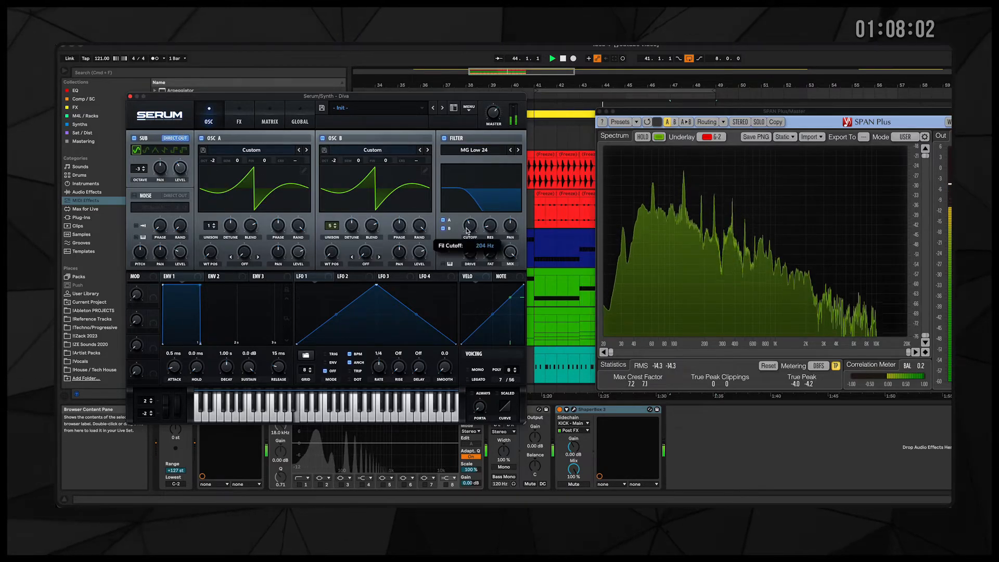
{"action": "mouse_move", "coordinate": [468, 231]}
{"action": "left_mouse_down"}
{"action": "mouse_move", "coordinate": [469, 220]}
{"action": "mouse_move", "coordinate": [466, 229]}
{"action": "left_mouse_up"}
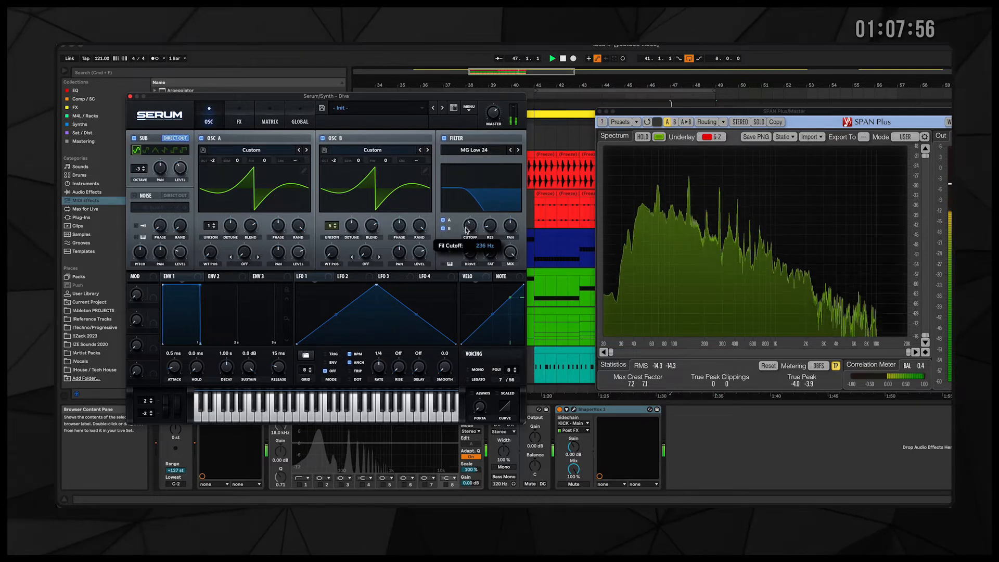
- Lower oscillator A's level to 41% and fine-tune the filter cutoff
{"action": "left_click_drag", "start_coordinate": [300, 254], "coordinate": [300, 284]}
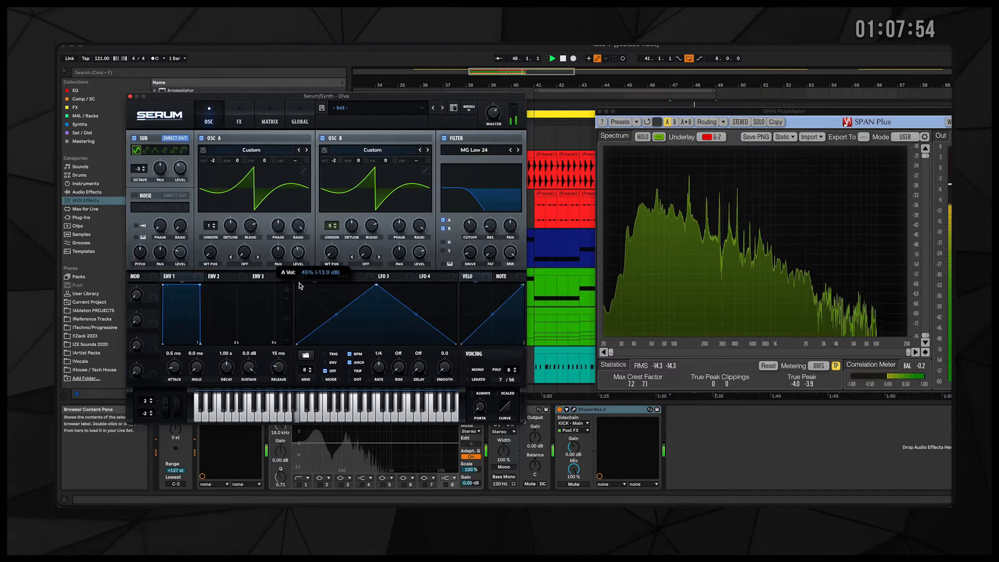
{"action": "left_click_drag", "start_coordinate": [468, 232], "coordinate": [468, 227]}
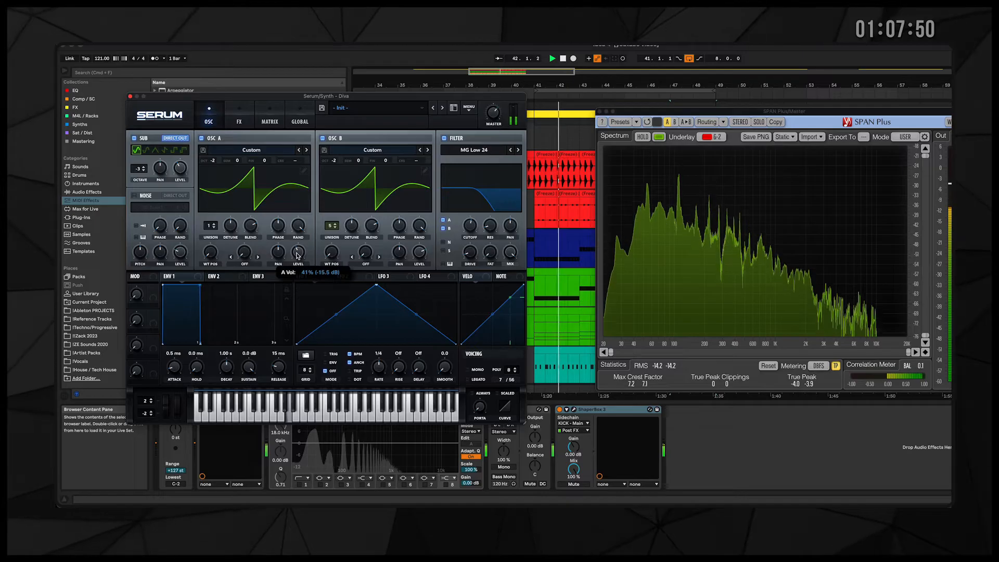
{"action": "left_click_drag", "start_coordinate": [470, 226], "coordinate": [469, 231]}
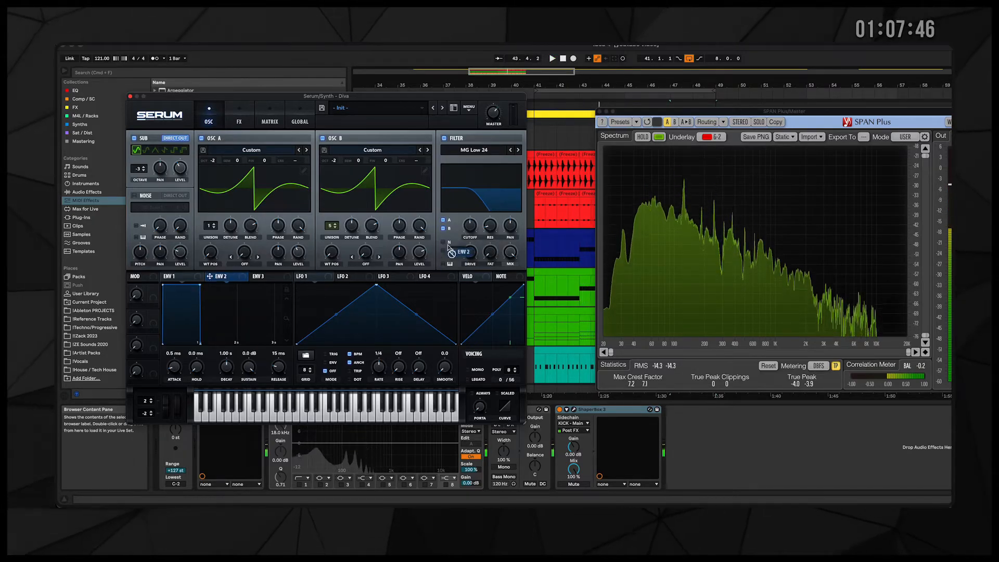
- Modulate the filter cutoff with Env 2, setting the envelope's sustain to 0% and its decay to 3.30 s
{"action": "left_click_drag", "start_coordinate": [236, 274], "coordinate": [462, 218]}
{"action": "key", "text": "space"}
{"action": "key", "text": "space"}
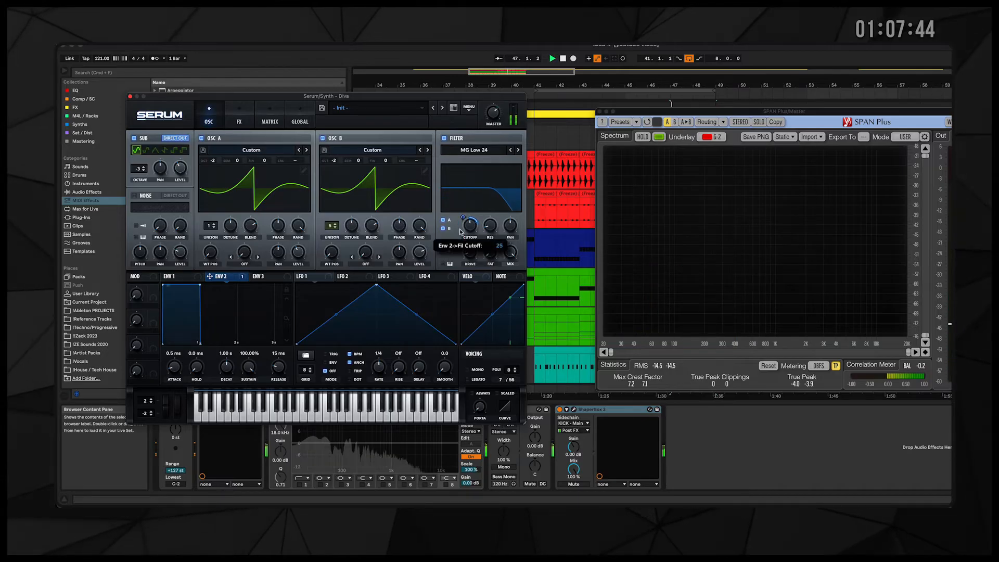
{"action": "left_click_drag", "start_coordinate": [241, 374], "coordinate": [239, 499]}
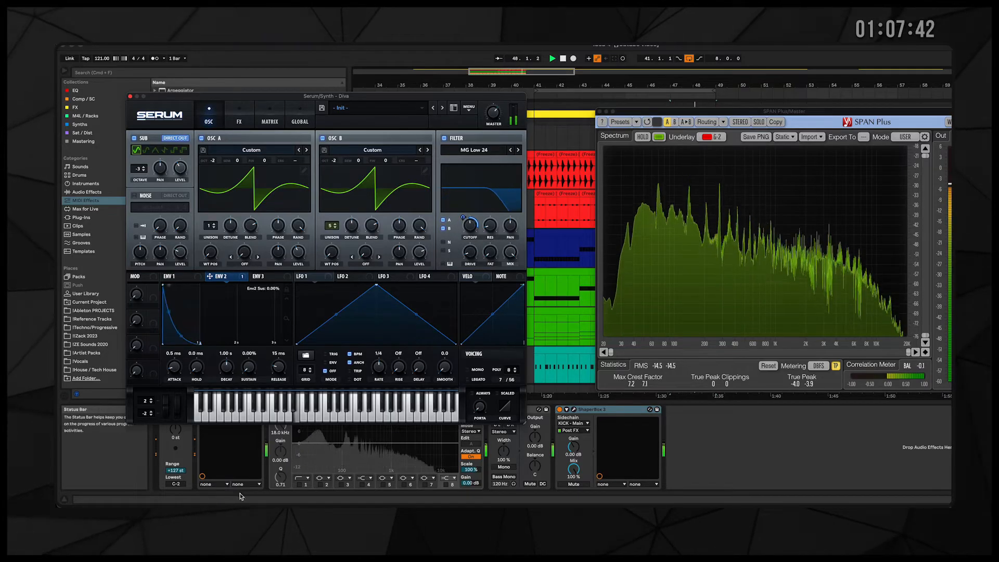
{"action": "mouse_move", "coordinate": [229, 369]}
{"action": "left_mouse_down"}
{"action": "mouse_move", "coordinate": [232, 349]}
{"action": "mouse_move", "coordinate": [230, 358]}
{"action": "left_mouse_up"}
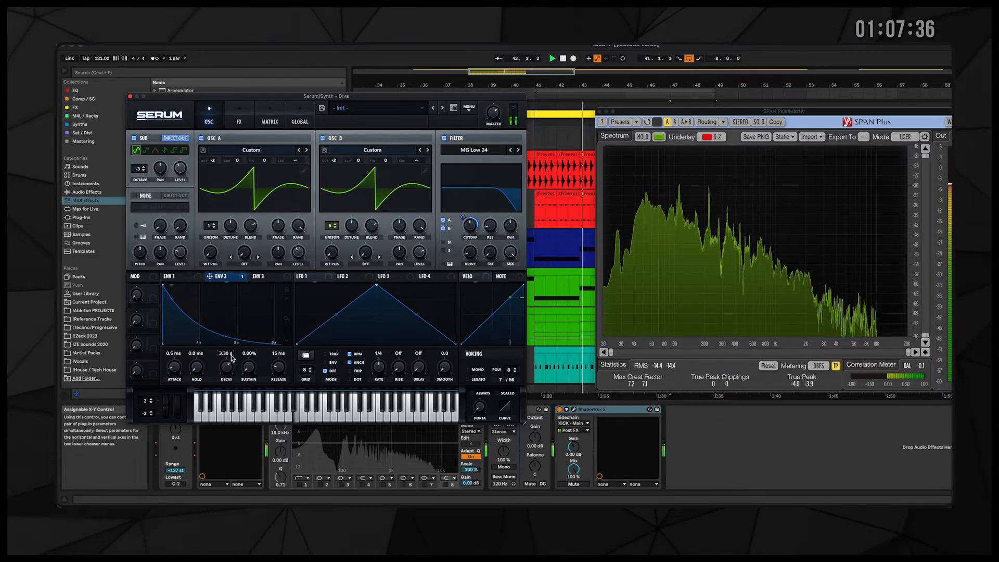
{"action": "mouse_move", "coordinate": [461, 220]}
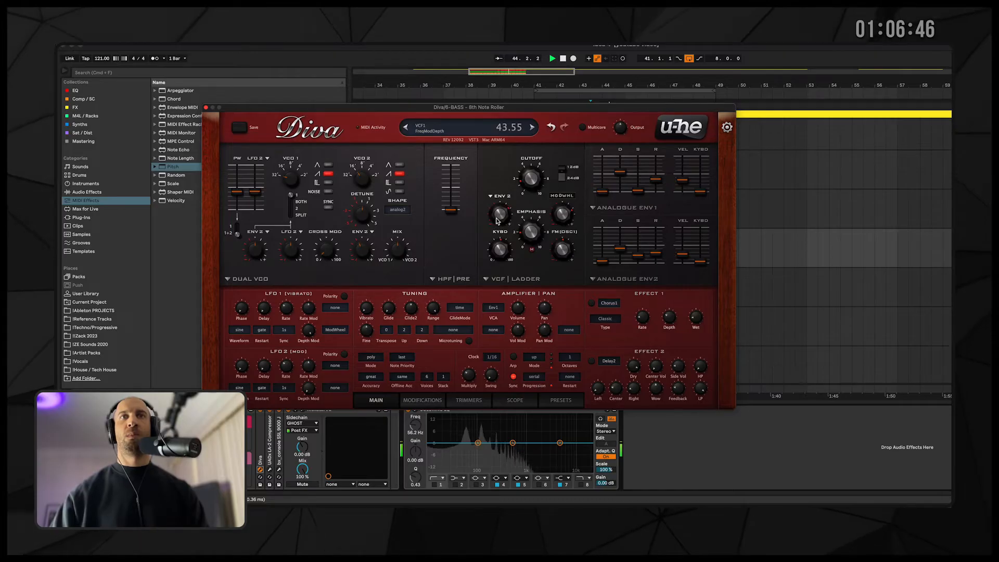
- Close the bass's Diva window and mute the teal NAME ME, Synth - Serum and PML Organica loop tracks
{"action": "left_click", "coordinate": [944, 287]}
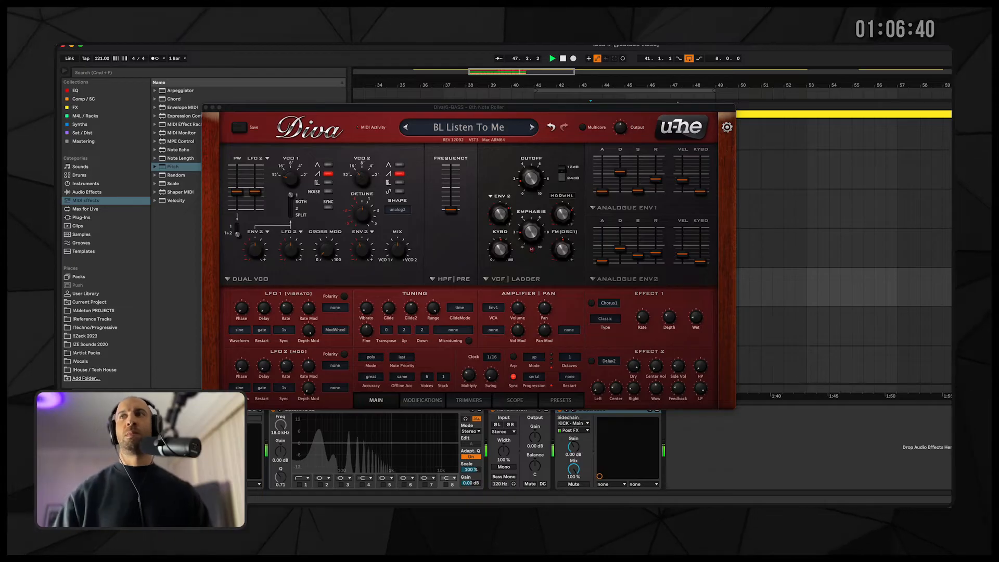
{"action": "left_click", "coordinate": [206, 107]}
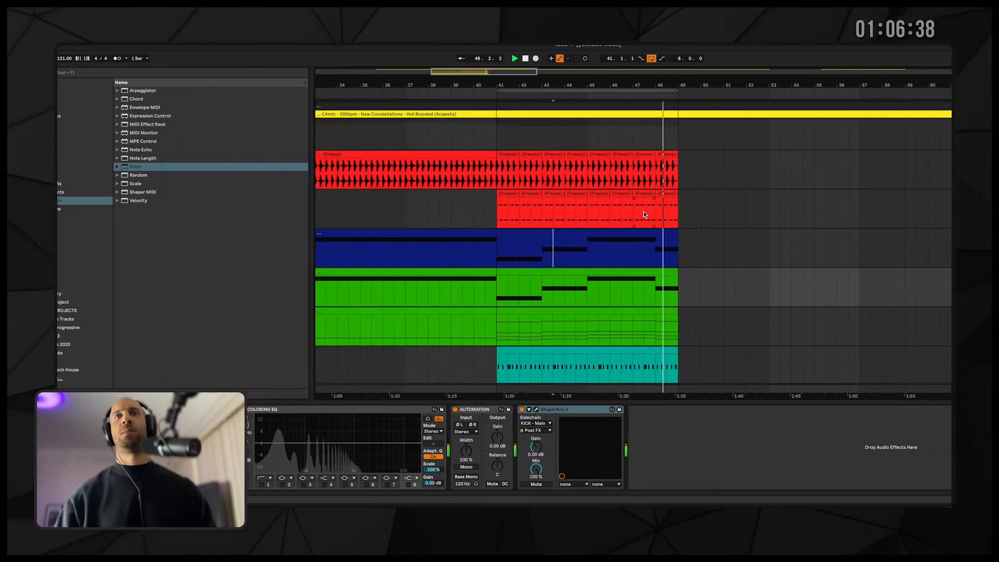
{"action": "scroll", "coordinate": [838, 309], "scroll_direction": "down", "scroll_amount": 2}
{"action": "left_click", "coordinate": [833, 307]}
{"action": "scroll", "coordinate": [833, 304], "scroll_direction": "down", "scroll_amount": 3}
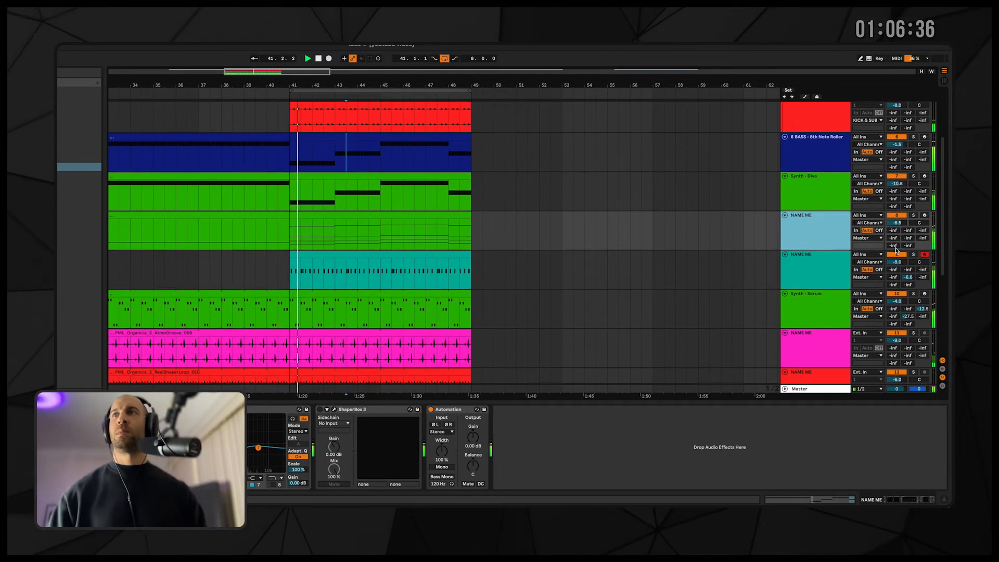
{"action": "left_click", "coordinate": [895, 294]}
{"action": "left_click", "coordinate": [896, 335]}
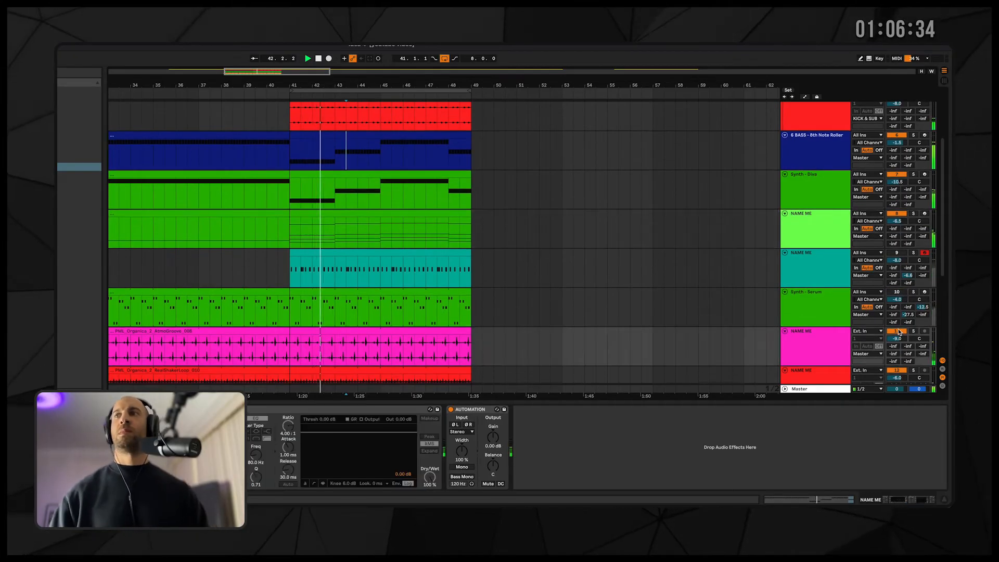
{"action": "left_click", "coordinate": [895, 333]}
{"action": "scroll", "coordinate": [901, 312], "scroll_direction": "down", "scroll_amount": 4}
{"action": "scroll", "coordinate": [899, 286], "scroll_direction": "down", "scroll_amount": 3}
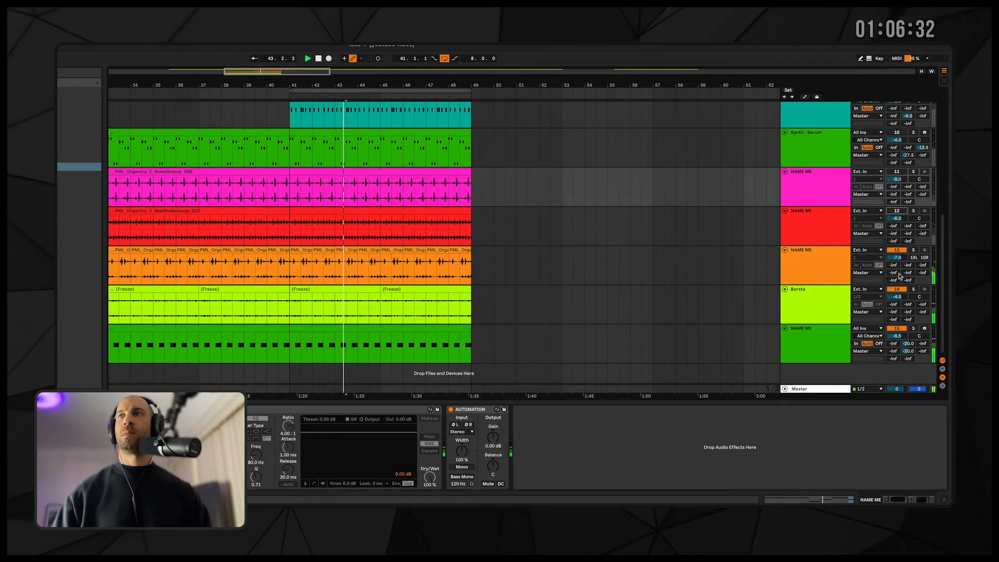
- Mute the bass track and raise the volume of the Synth - Diva track
{"action": "scroll", "coordinate": [898, 323], "scroll_direction": "up", "scroll_amount": 10}
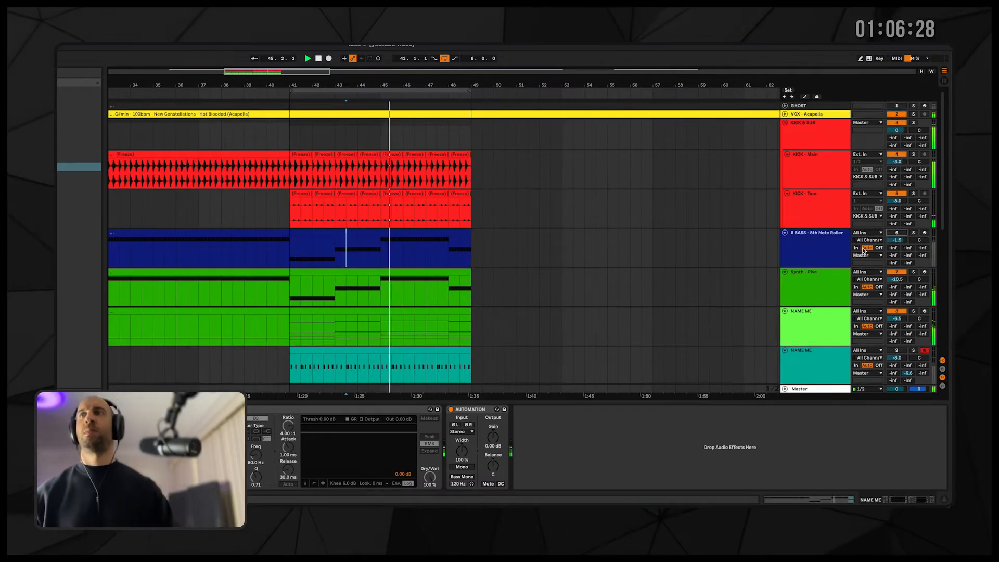
{"action": "scroll", "coordinate": [874, 247], "scroll_direction": "down", "scroll_amount": 1}
{"action": "left_click", "coordinate": [895, 257]}
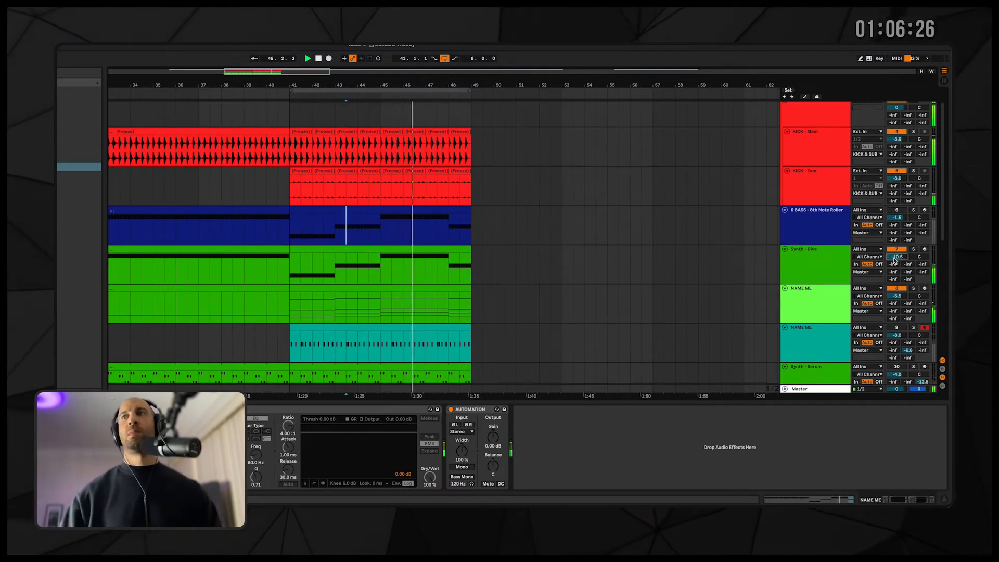
{"action": "left_click_drag", "start_coordinate": [895, 257], "coordinate": [895, 261]}
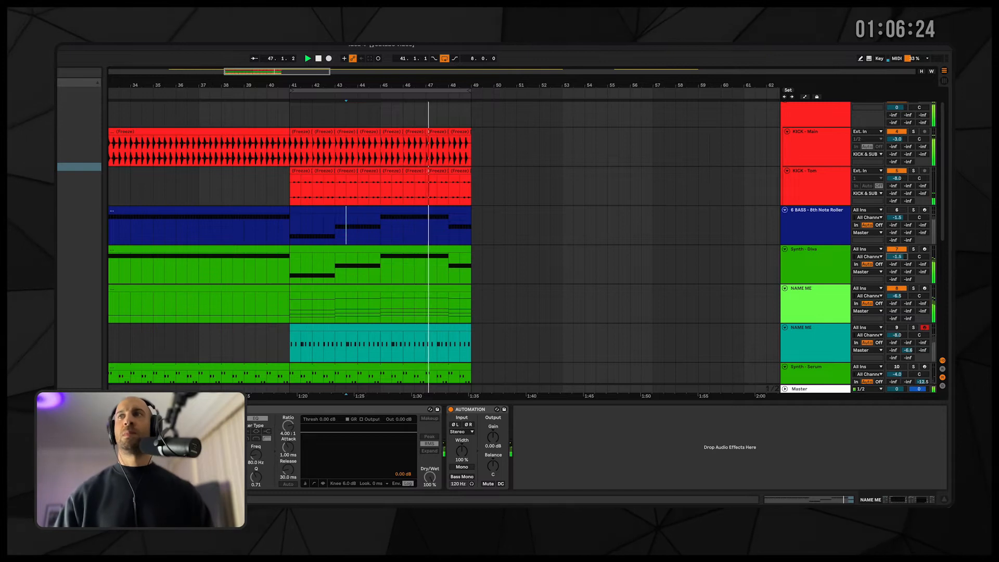
- Reactivate the bass track and dip the midrange band of its Coloring EQ
{"action": "left_click", "coordinate": [895, 210]}
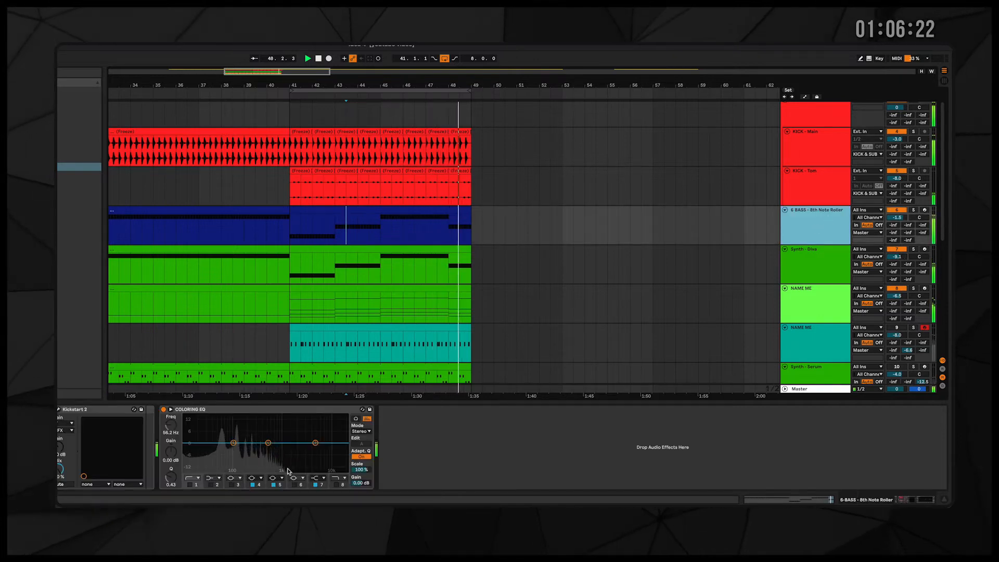
{"action": "mouse_move", "coordinate": [268, 443]}
{"action": "left_mouse_down"}
{"action": "mouse_move", "coordinate": [256, 418]}
{"action": "mouse_move", "coordinate": [248, 424]}
{"action": "mouse_move", "coordinate": [267, 456]}
{"action": "left_mouse_up"}
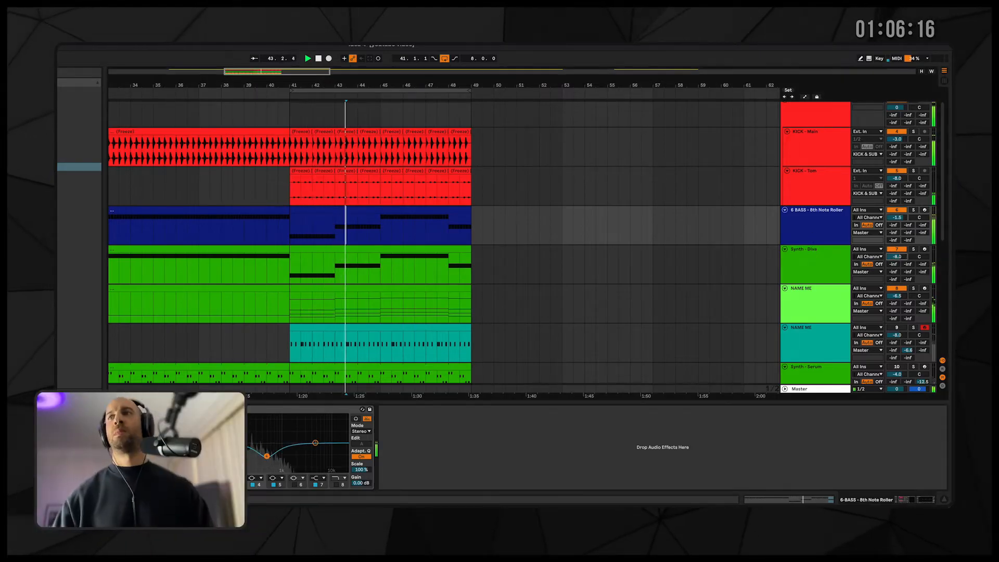
- Keep the teal NAME ME track muted, reactivate the Synth - Serum track and set its volume to -2.0 dB
{"action": "scroll", "coordinate": [899, 220], "scroll_direction": "down", "scroll_amount": 5}
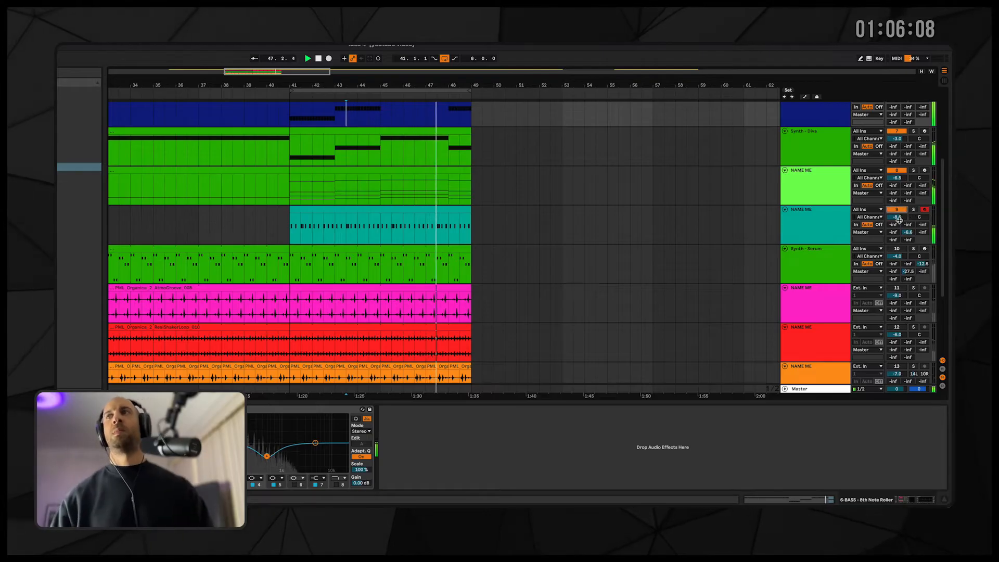
{"action": "left_click", "coordinate": [899, 220]}
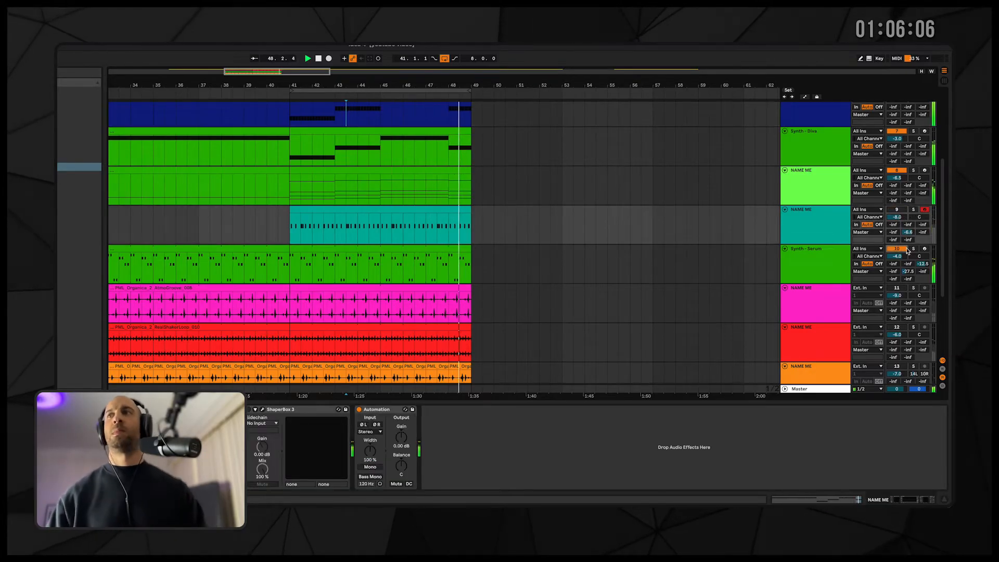
{"action": "left_click_drag", "start_coordinate": [902, 257], "coordinate": [902, 250]}
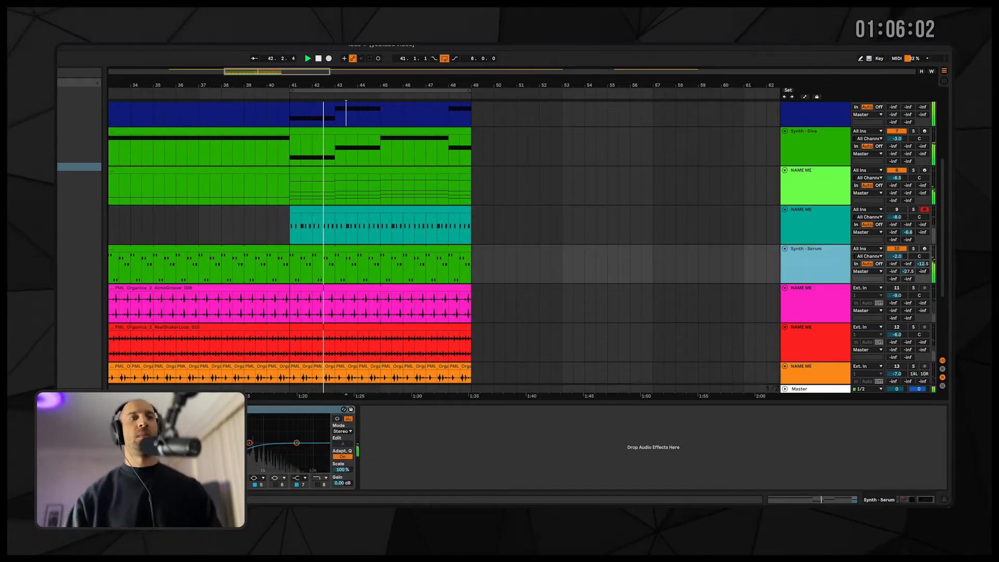
- Show the Synth - Serum track's plug-in windows and adjust Serum's Open and Tone macros
{"action": "key", "text": "super+alt+p"}
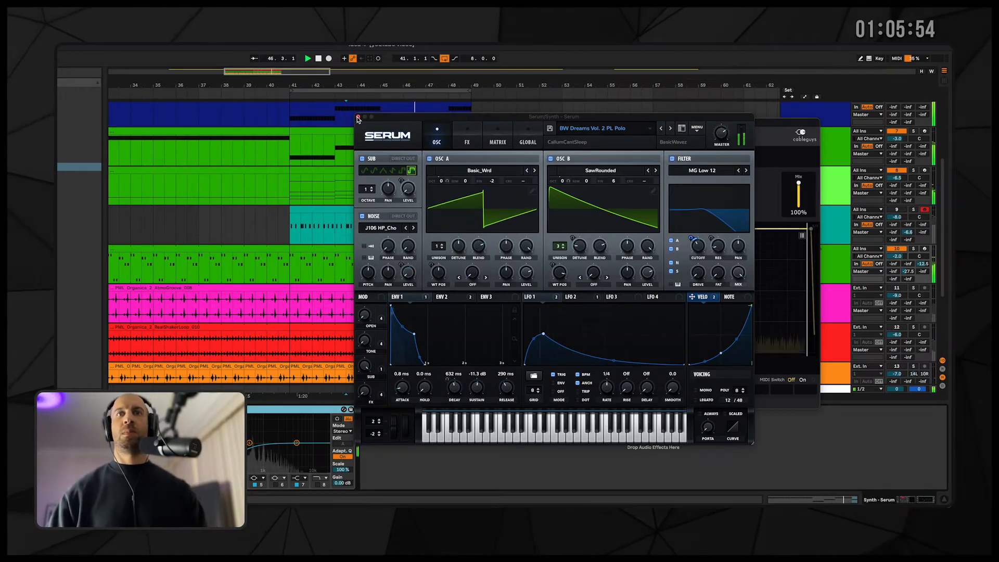
{"action": "left_click_drag", "start_coordinate": [365, 315], "coordinate": [375, 251]}
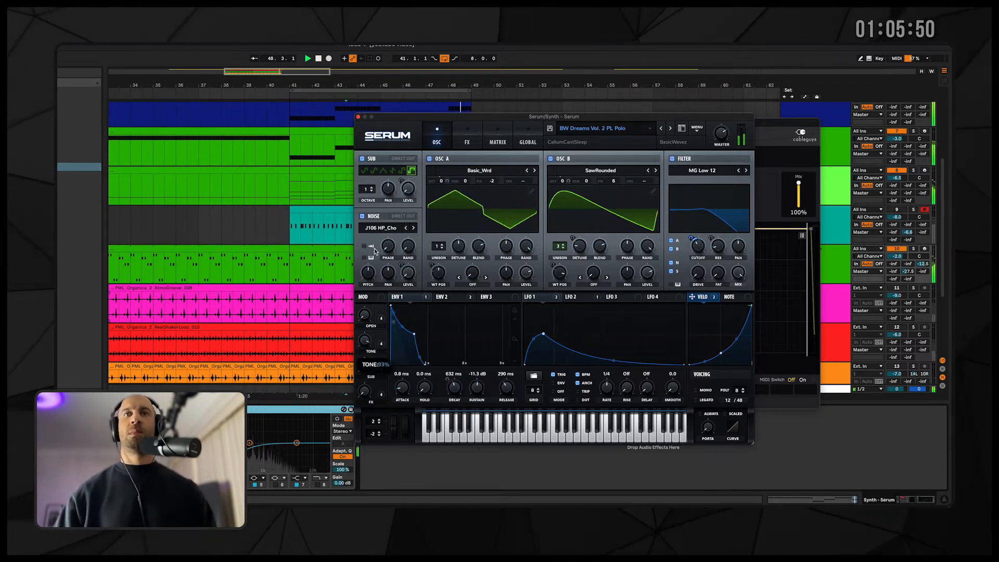
{"action": "left_click_drag", "start_coordinate": [378, 325], "coordinate": [386, 353]}
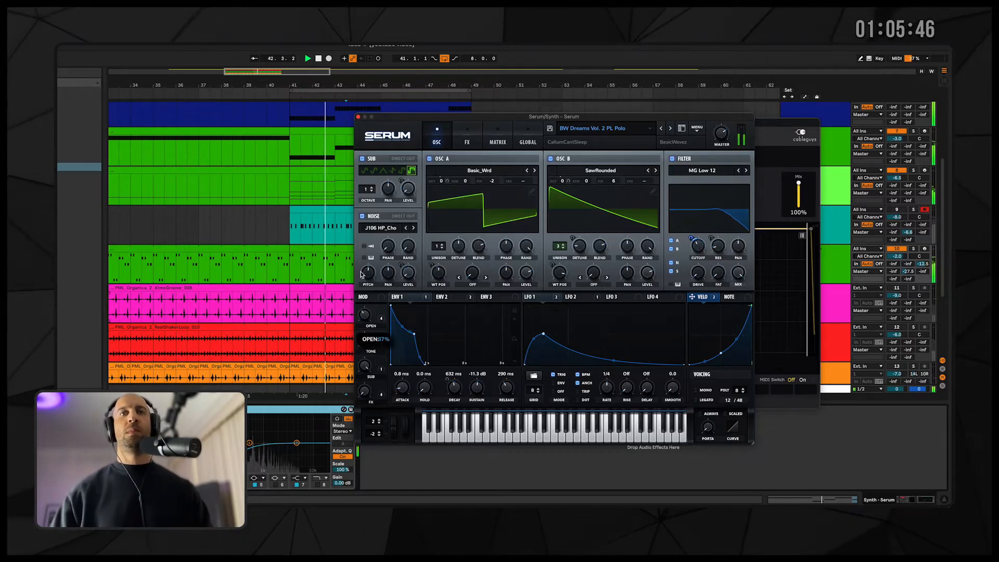
- Lower the Cutoff macro of the Synth - Serum track's rack and close the Serum and ShaperBox 3 windows
{"action": "left_click", "coordinate": [358, 117]}
{"action": "left_click_drag", "start_coordinate": [225, 453], "coordinate": [225, 468]}
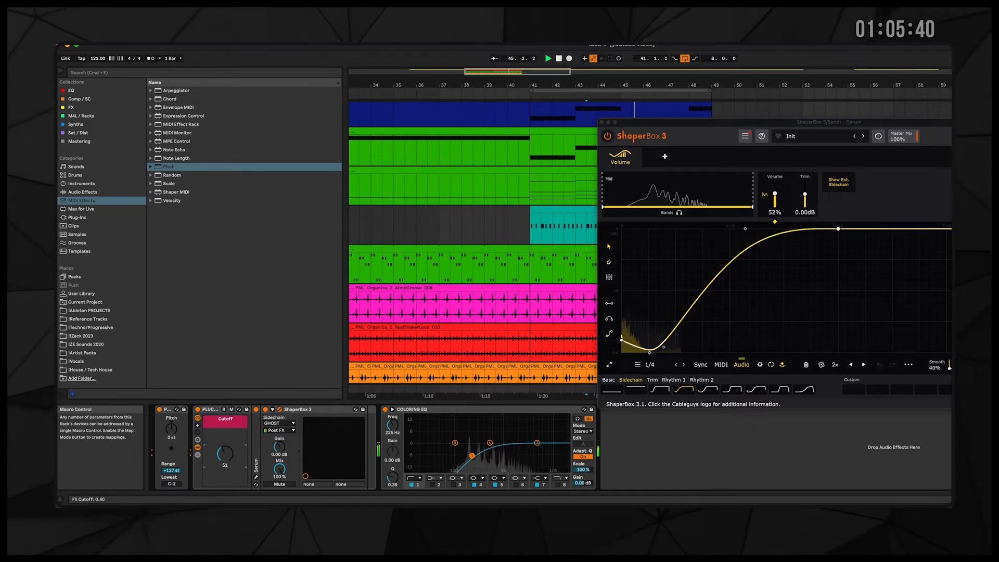
{"action": "left_click", "coordinate": [602, 123]}
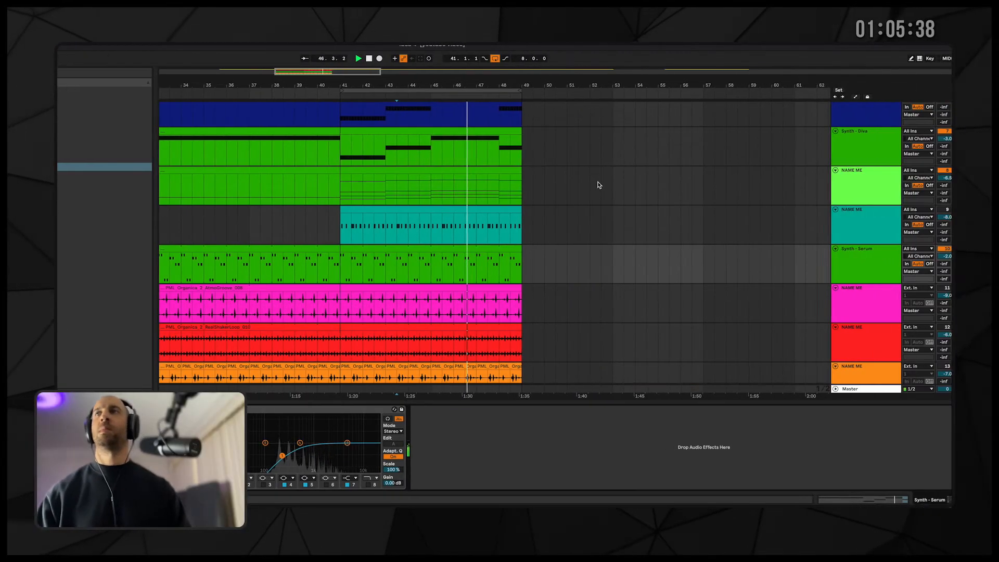
- Reactivate the red PML Organica shaker loop track and set its volume to -4.0 dB
{"action": "scroll", "coordinate": [896, 314], "scroll_direction": "down", "scroll_amount": 2}
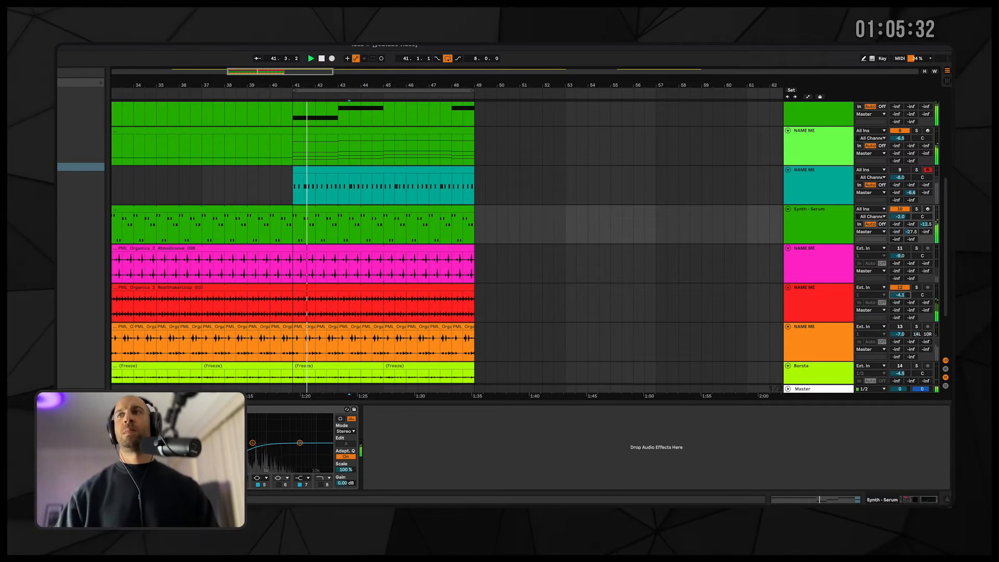
{"action": "left_click", "coordinate": [357, 295]}
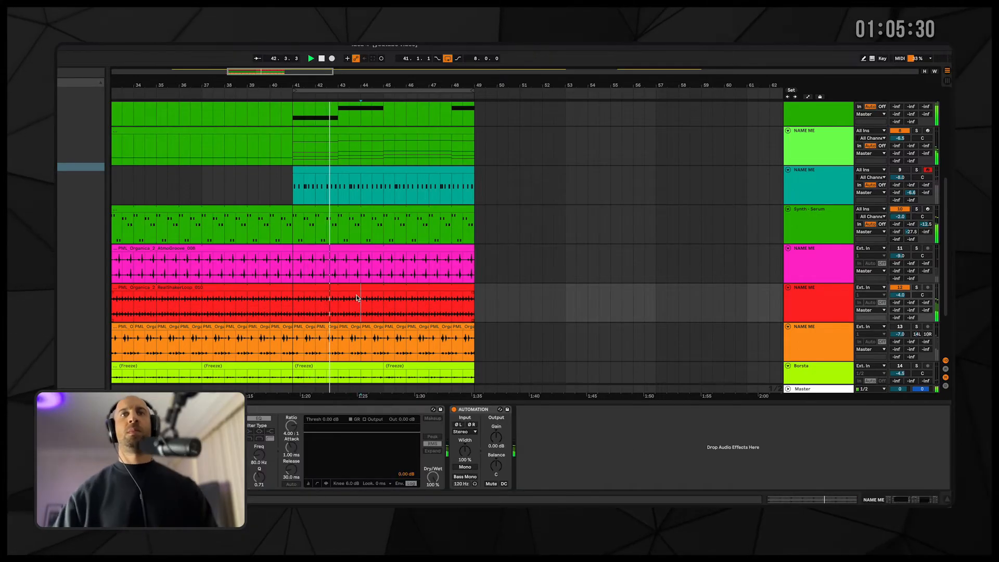
- Check the red PML Organica shaker loop clip, mute its track, and activate the Borsta track and the green NAME ME track beneath it
{"action": "double_click", "coordinate": [360, 282]}
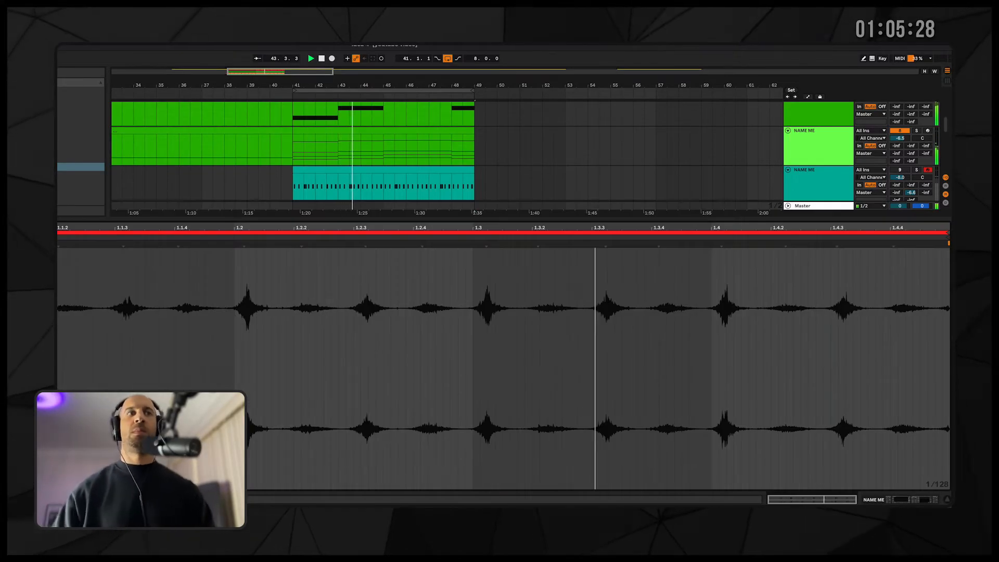
{"action": "key", "text": "shift+Tab"}
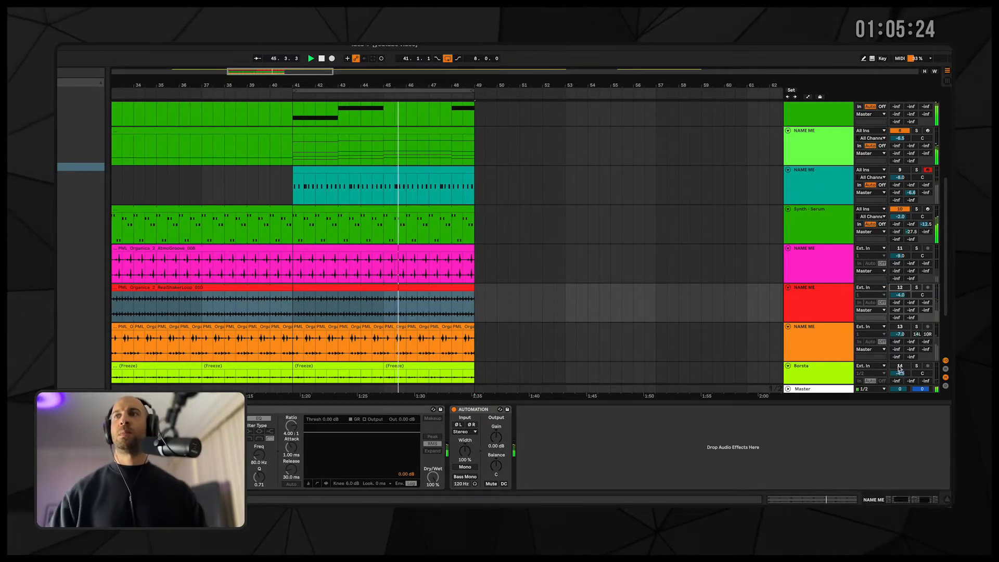
{"action": "scroll", "coordinate": [900, 339], "scroll_direction": "down", "scroll_amount": 1}
{"action": "scroll", "coordinate": [900, 364], "scroll_direction": "down", "scroll_amount": 1}
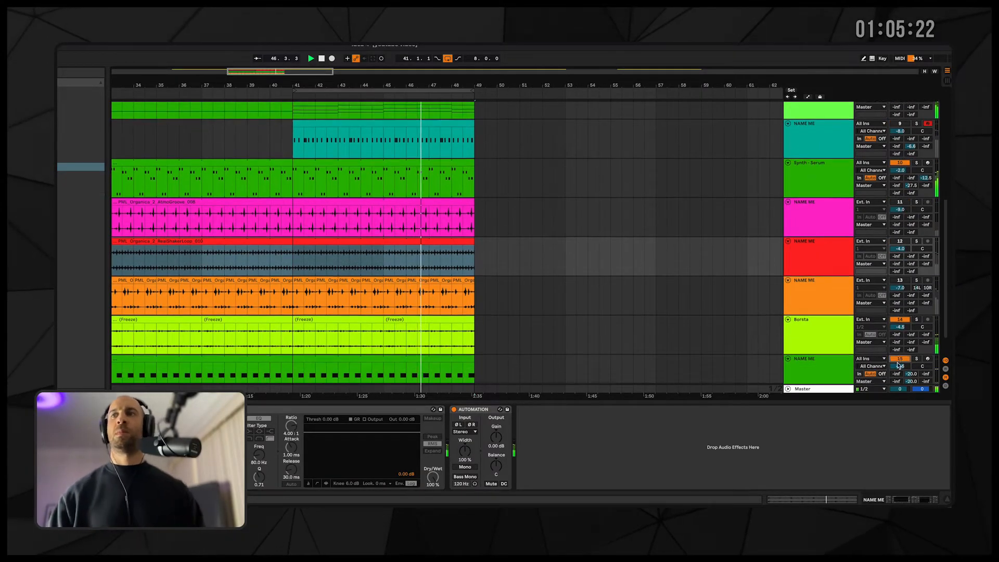
- Set the volume of the green NAME ME track below Borsta to -10.5 dB and its first send to -9.0 dB
{"action": "left_click", "coordinate": [903, 341]}
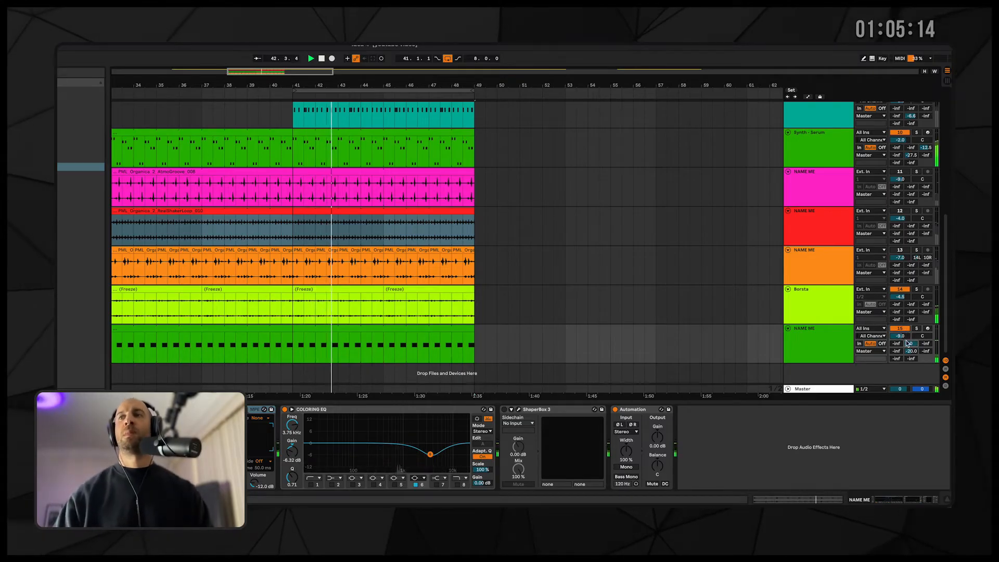
{"action": "left_click_drag", "start_coordinate": [904, 338], "coordinate": [900, 343]}
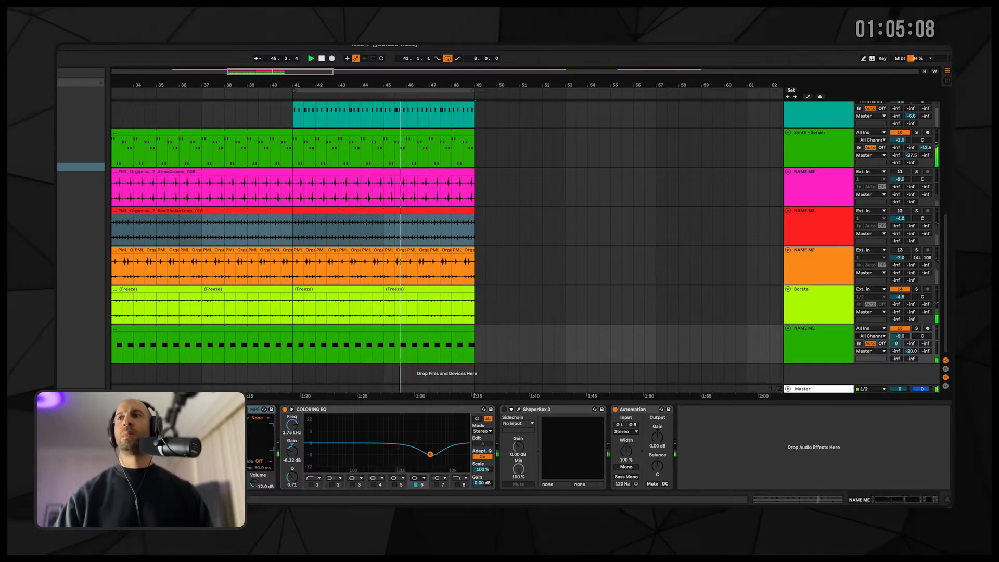
{"action": "left_click_drag", "start_coordinate": [900, 335], "coordinate": [896, 349]}
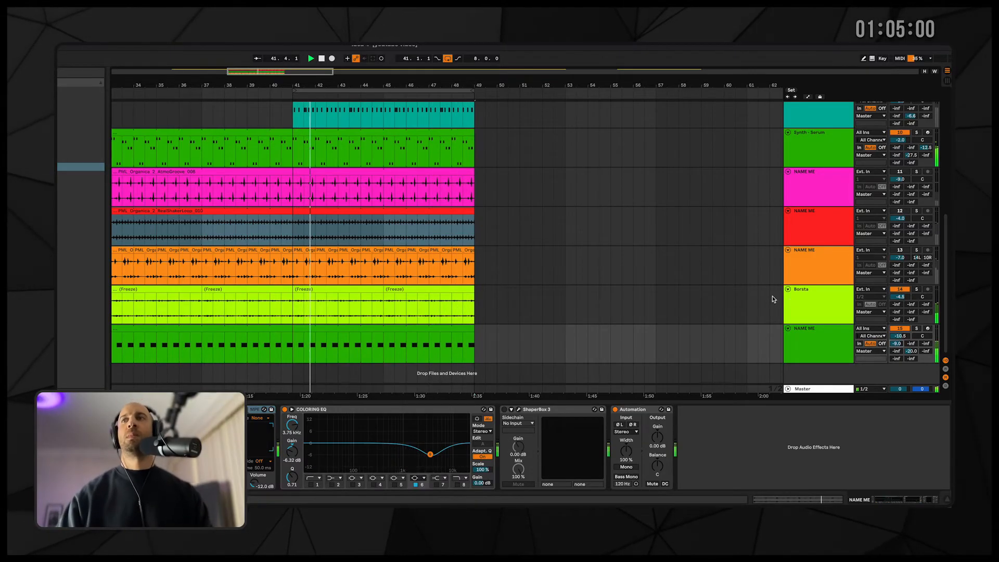
- Reactivate the teal NAME ME track, lower its volume to -12.9 dB and adjust the transposition in its Pitch device
{"action": "scroll", "coordinate": [765, 289], "scroll_direction": "up", "scroll_amount": 8}
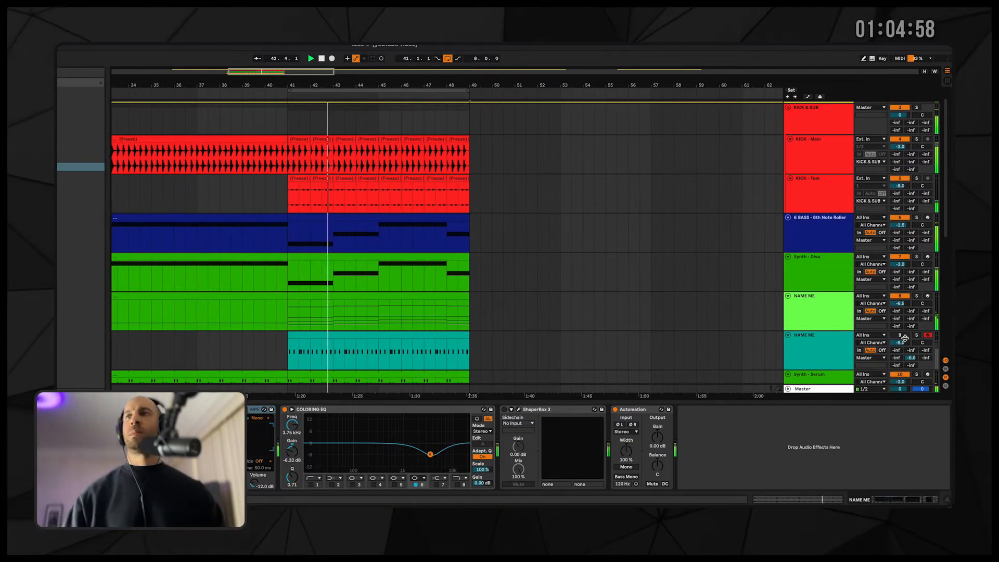
{"action": "left_click_drag", "start_coordinate": [901, 342], "coordinate": [900, 350]}
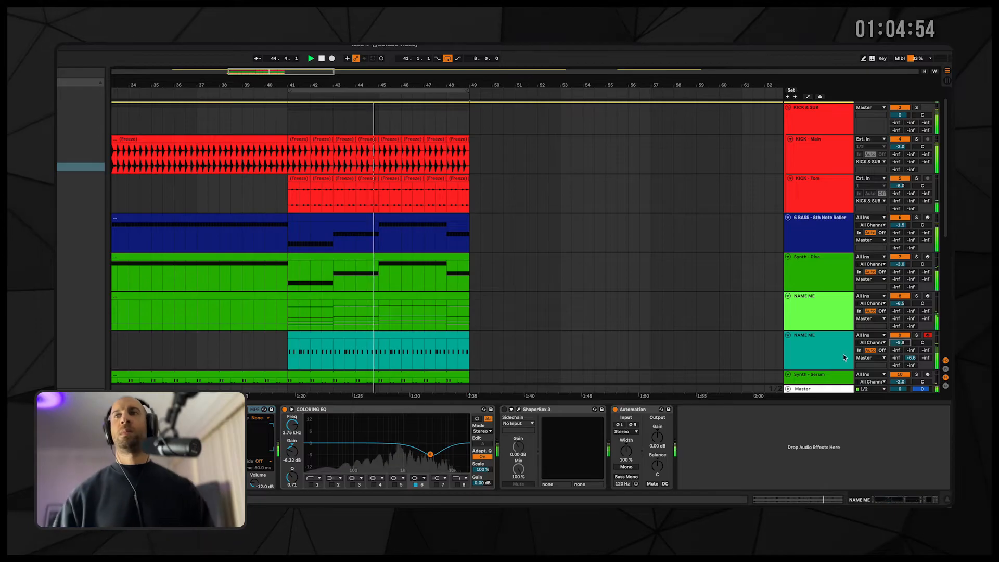
{"action": "left_click", "coordinate": [818, 344]}
{"action": "left_click", "coordinate": [173, 432]}
{"action": "left_click_drag", "start_coordinate": [173, 431], "coordinate": [174, 431]}
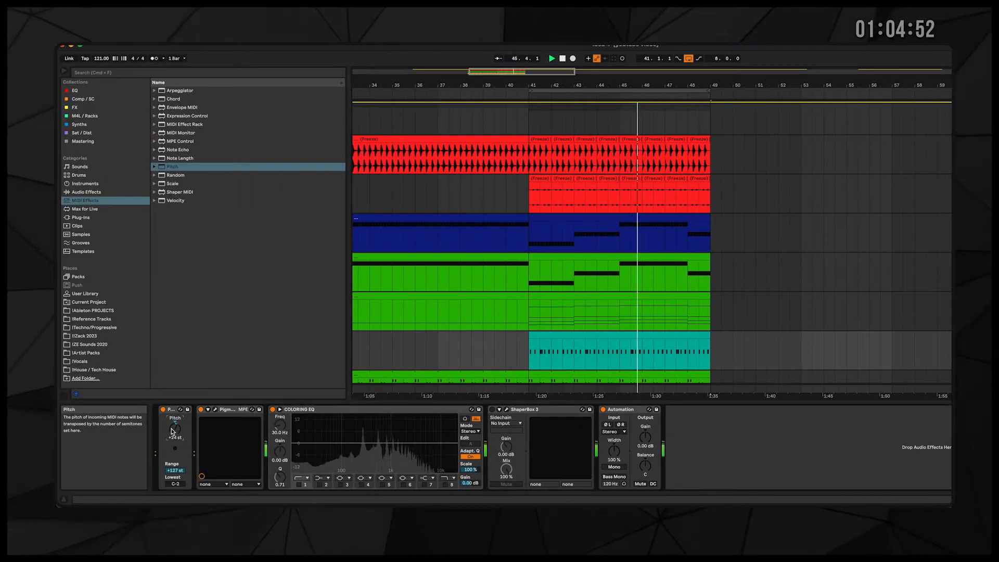
{"action": "left_click_drag", "start_coordinate": [174, 432], "coordinate": [175, 438]}
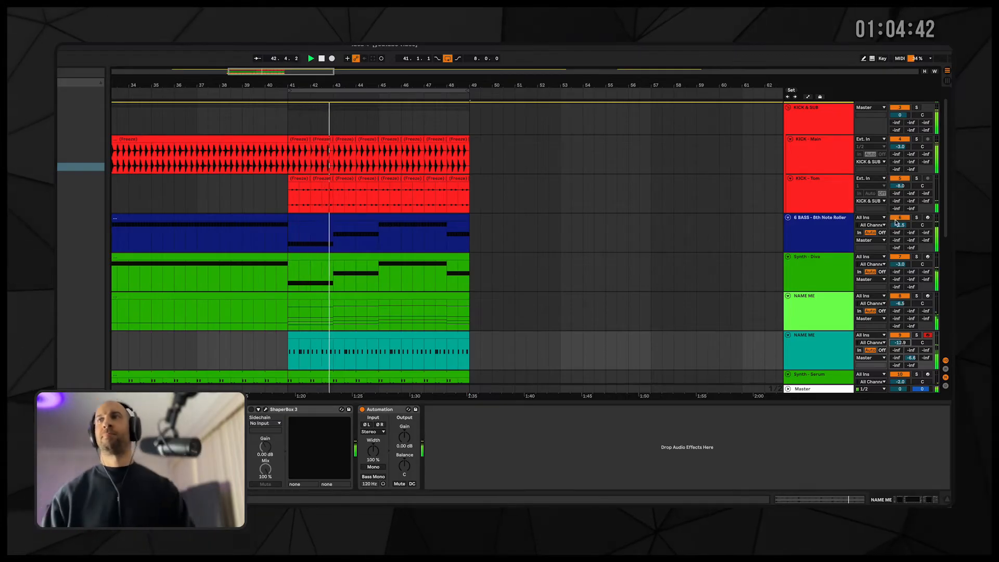
- Inspect the 8th Note Roller bass track's Diva and Kickstart 2 plug-in windows and close them
{"action": "left_click", "coordinate": [873, 219]}
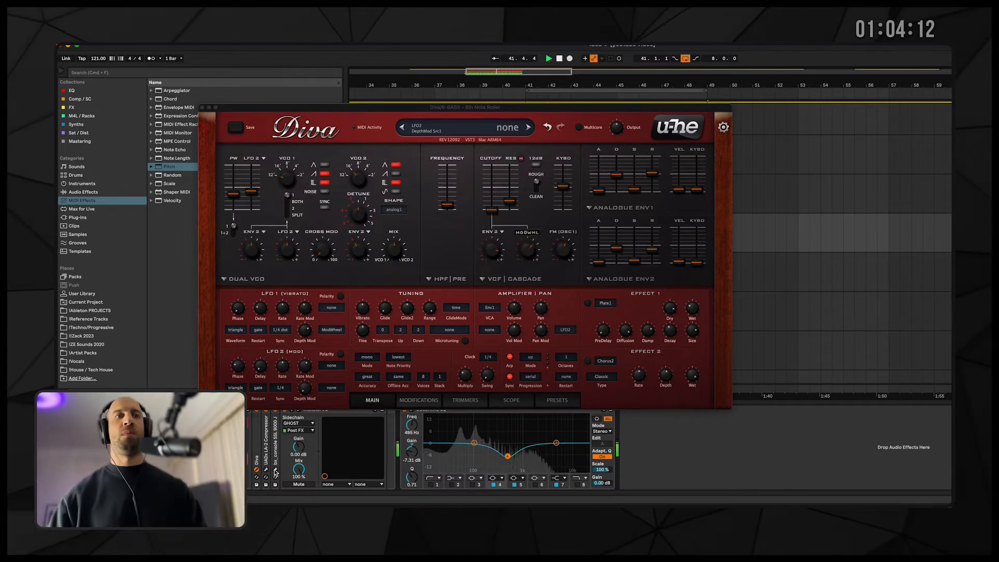
{"action": "left_click", "coordinate": [300, 414]}
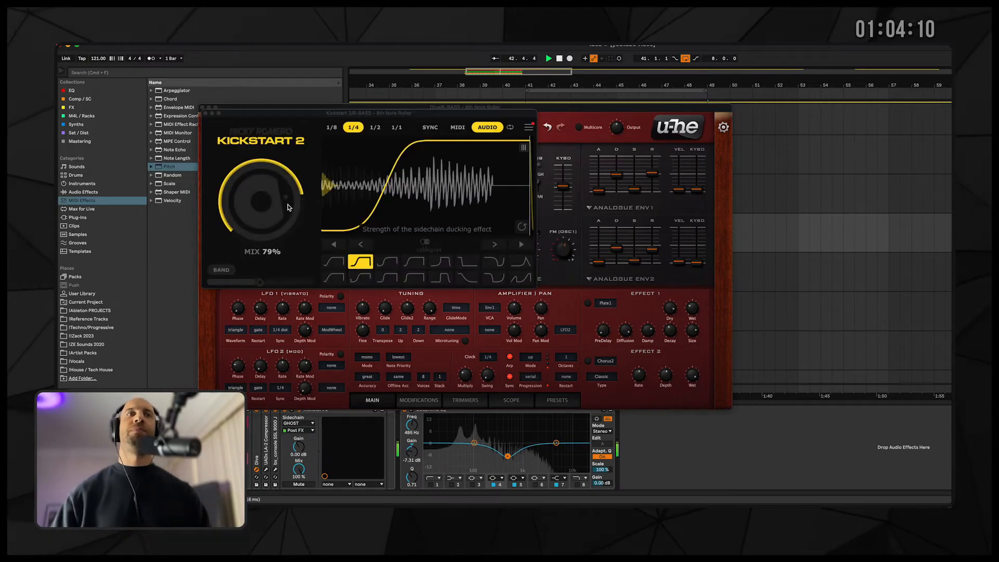
{"action": "left_click", "coordinate": [205, 113]}
{"action": "left_click", "coordinate": [203, 108]}
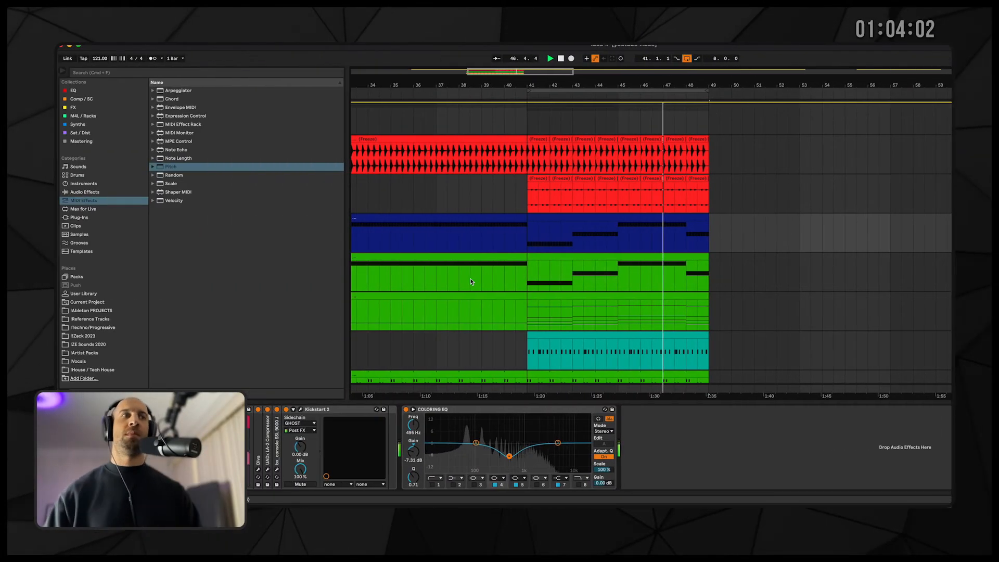
- Browse the Techno/Progressive sample folder, collapse the Organic House - Zenhiser pack and expand PML Organica Vol. 2
{"action": "left_click", "coordinate": [92, 327]}
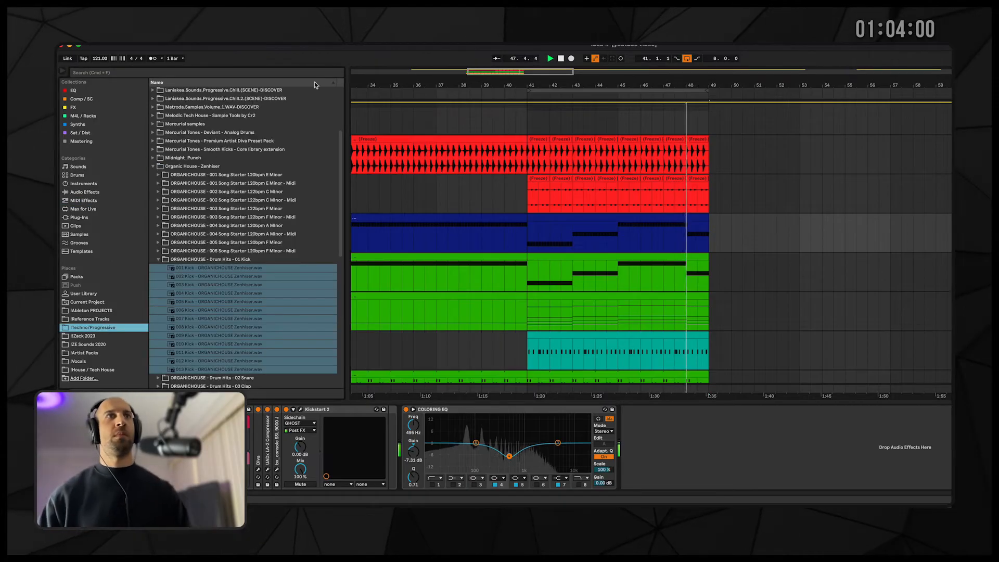
{"action": "left_click", "coordinate": [159, 166]}
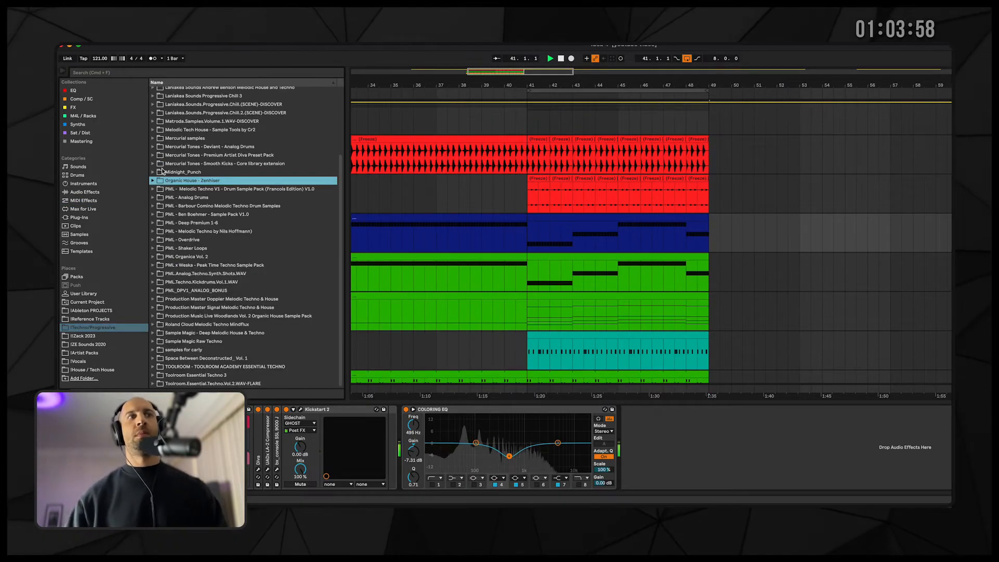
{"action": "left_click", "coordinate": [152, 232]}
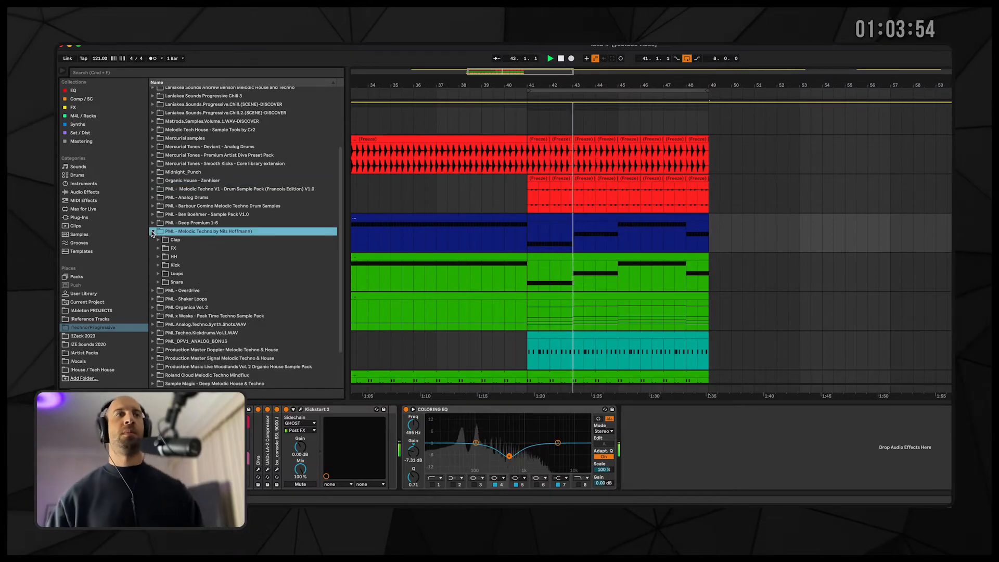
{"action": "left_click", "coordinate": [153, 232]}
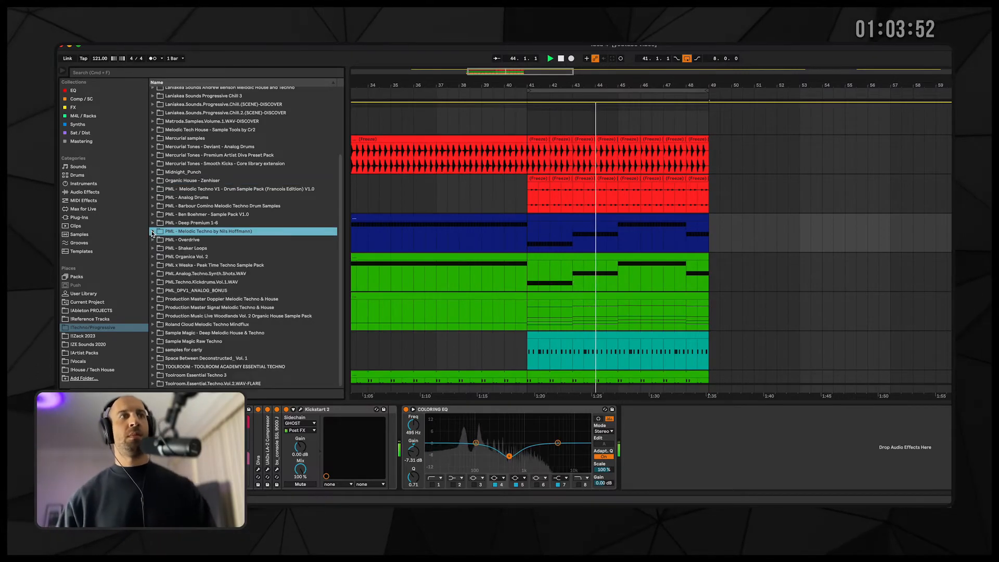
{"action": "left_click", "coordinate": [154, 257]}
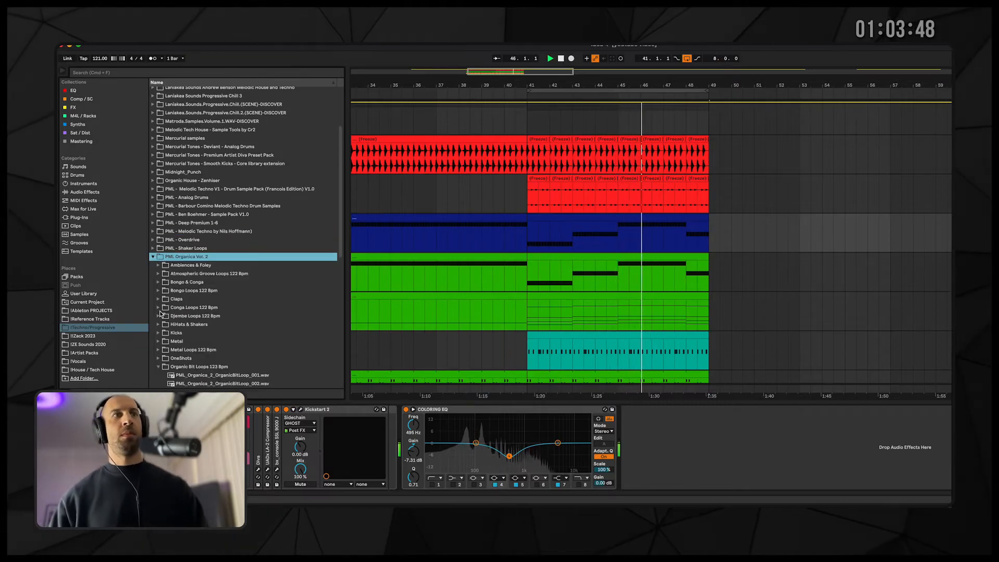
- Audition Djembe loops 004 and 008 and FeltSnare 004 from PML Organica Vol. 2, and collapse the HiHats & Shakers folder
{"action": "left_click", "coordinate": [158, 316]}
{"action": "left_click", "coordinate": [209, 350]}
{"action": "scroll", "coordinate": [207, 345], "scroll_direction": "down", "scroll_amount": 5}
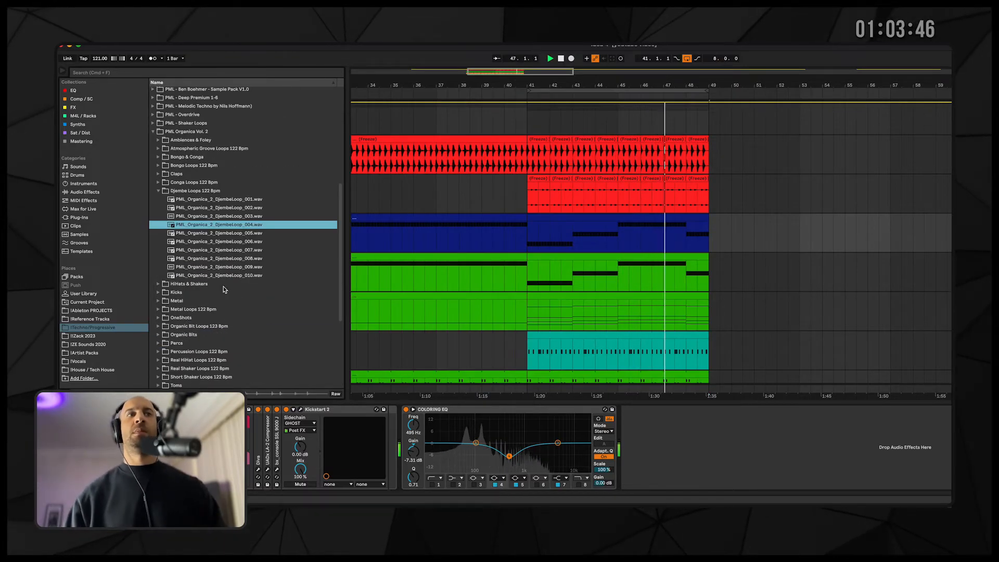
{"action": "left_click", "coordinate": [213, 258]}
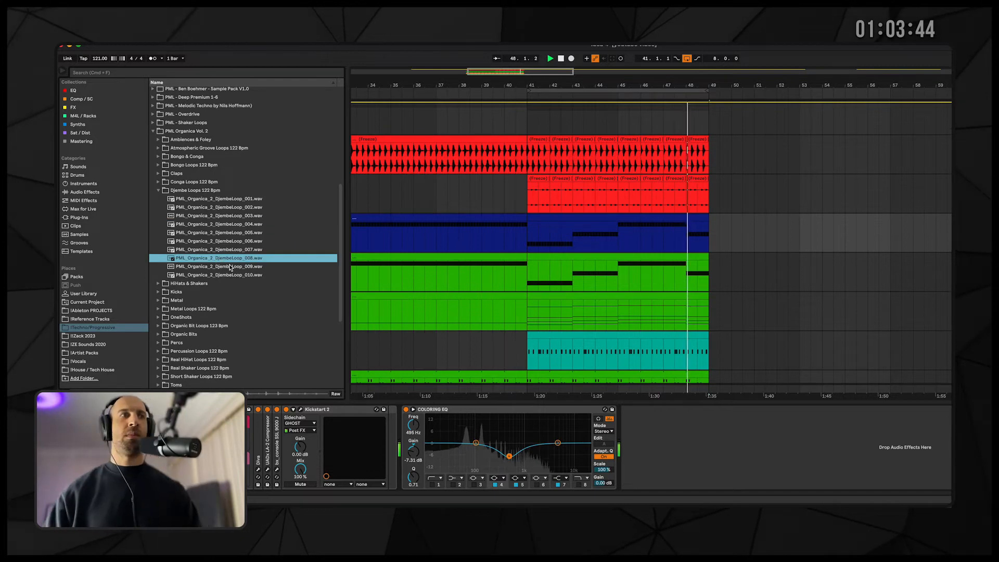
{"action": "left_click", "coordinate": [159, 284]}
{"action": "left_click", "coordinate": [192, 276]}
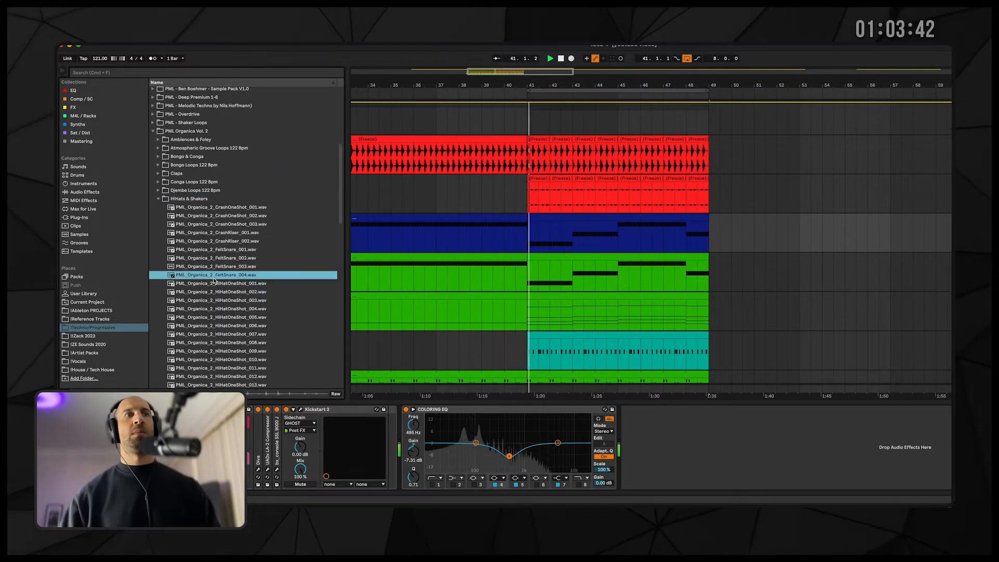
{"action": "left_click", "coordinate": [177, 198]}
- Search the Techno/Progressive samples for "hat loop" and expand the Hat Loops folder of the PML - Ben Boehmer sample pack
{"action": "left_click", "coordinate": [128, 76]}
{"action": "type", "text": "hat"}
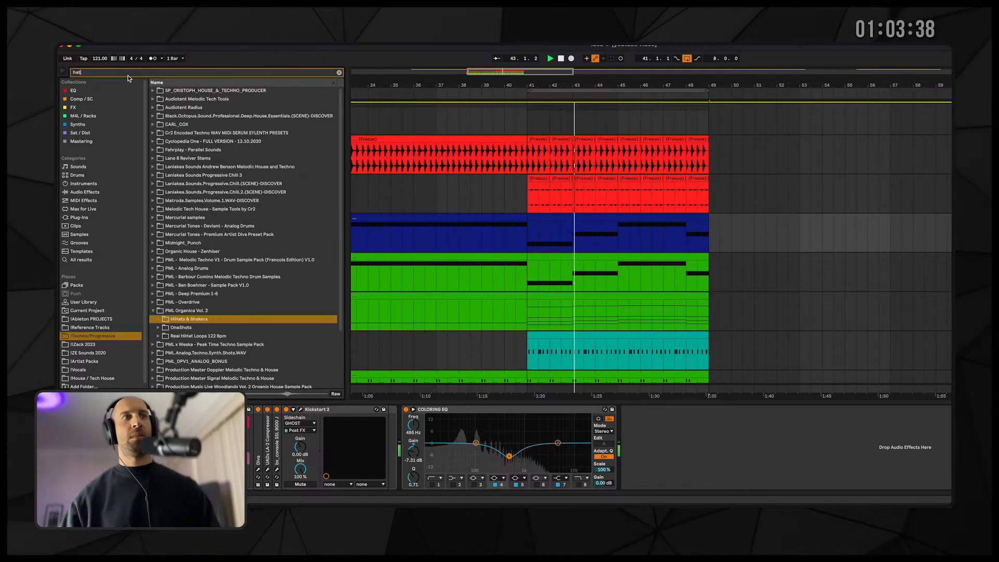
{"action": "type", "text": " loop"}
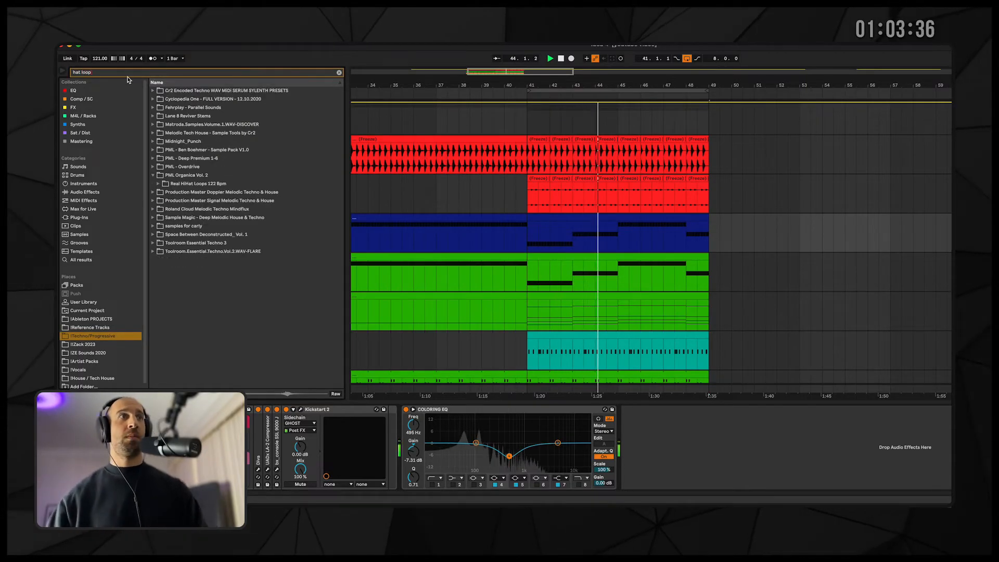
{"action": "left_click", "coordinate": [153, 149]}
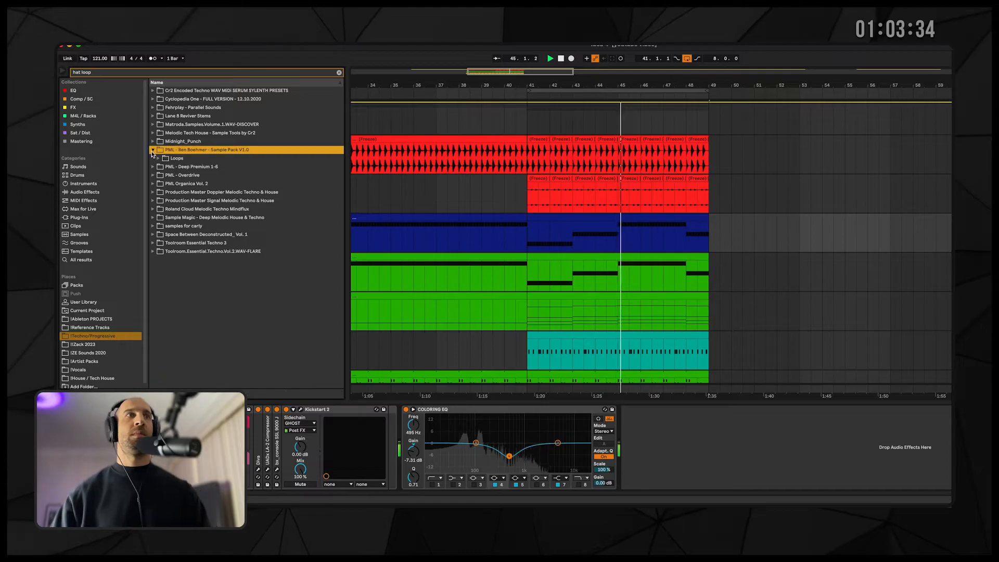
{"action": "left_click", "coordinate": [164, 158]}
{"action": "left_click", "coordinate": [158, 158]}
{"action": "left_click", "coordinate": [164, 167]}
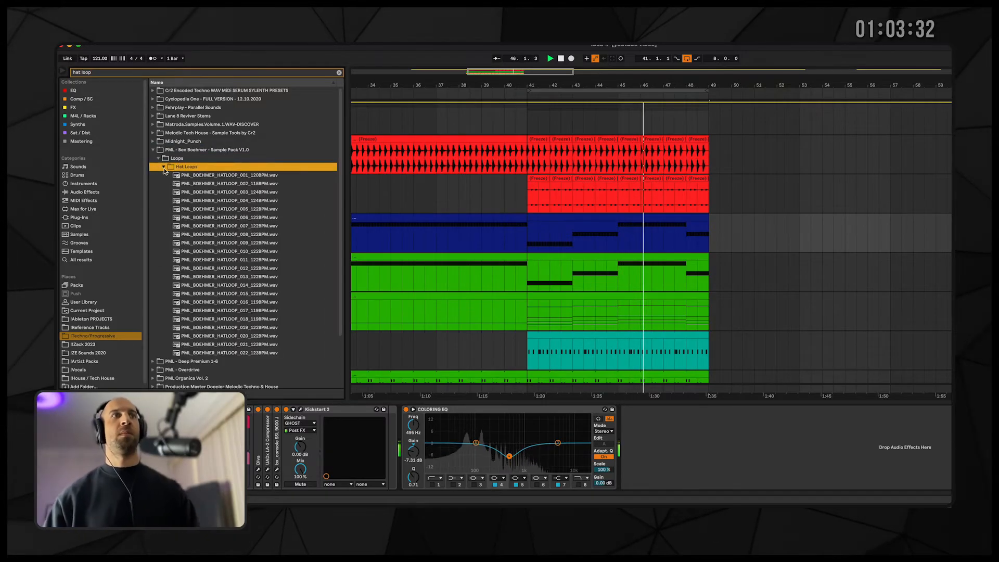
- Audition several PML_BOEHMER hat loops, including 013 and 017 through 020, against the playing arrangement
{"action": "left_click", "coordinate": [218, 218]}
{"action": "left_click", "coordinate": [231, 276]}
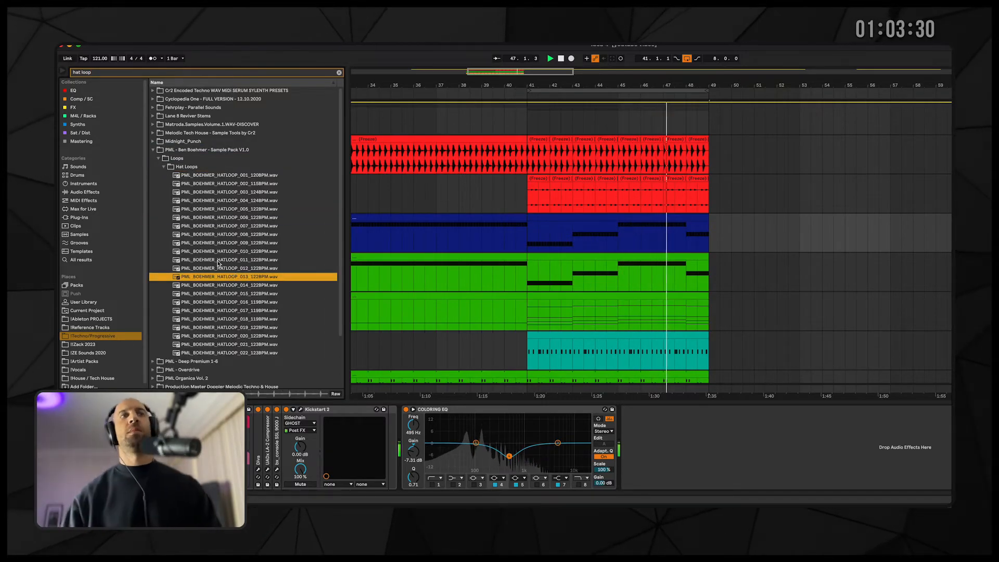
{"action": "left_click", "coordinate": [222, 312]}
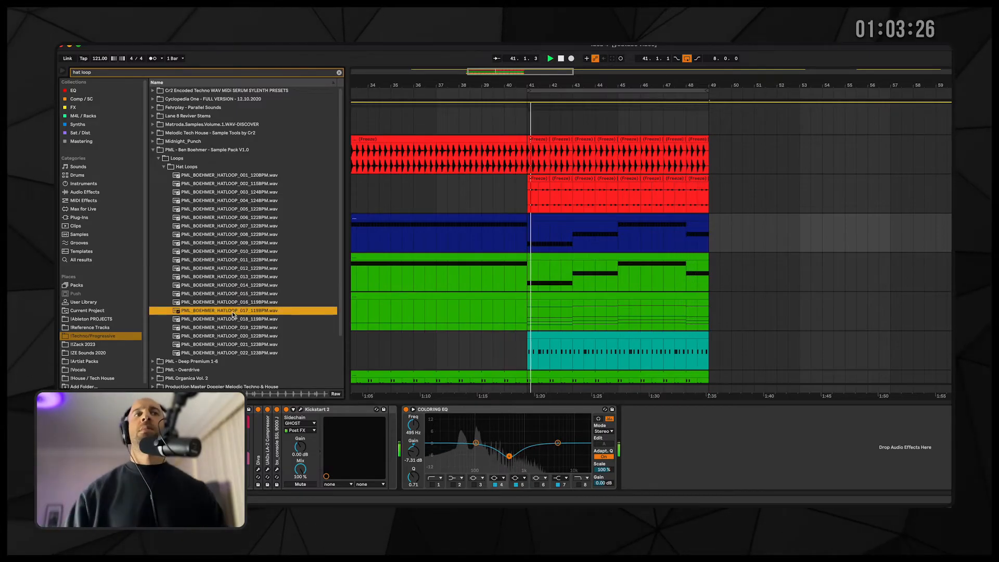
{"action": "left_click", "coordinate": [234, 320]}
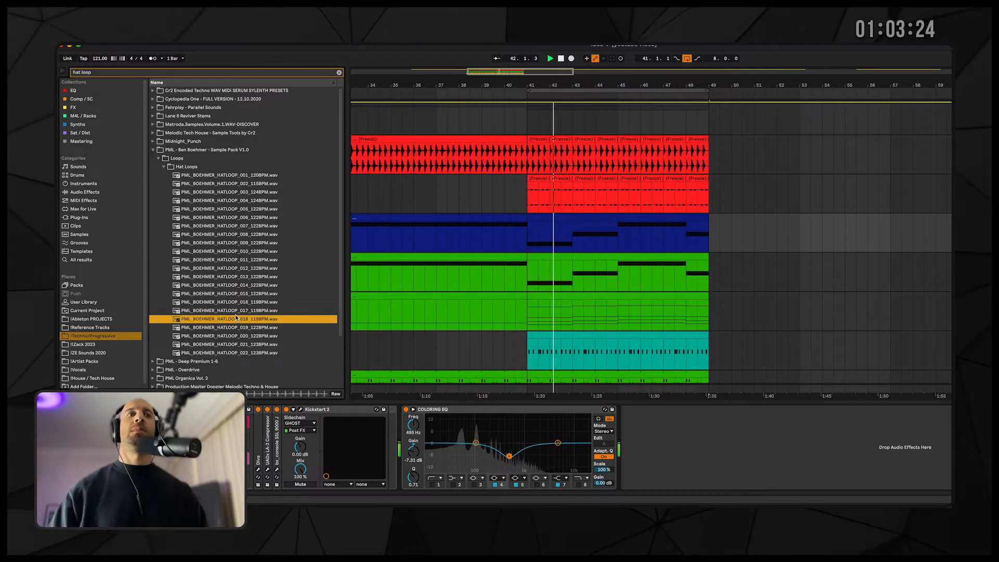
{"action": "left_click", "coordinate": [231, 327]}
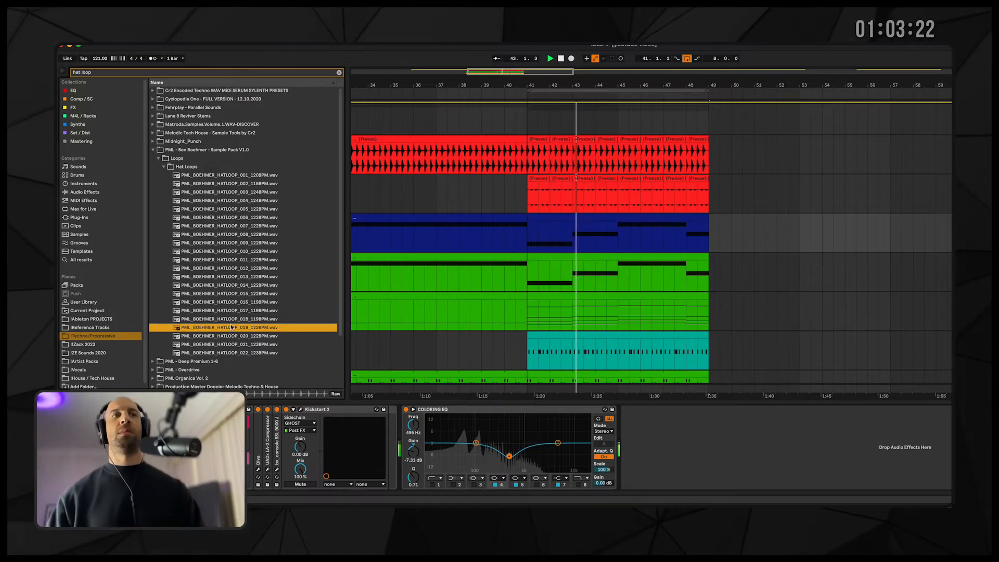
{"action": "left_click", "coordinate": [233, 336]}
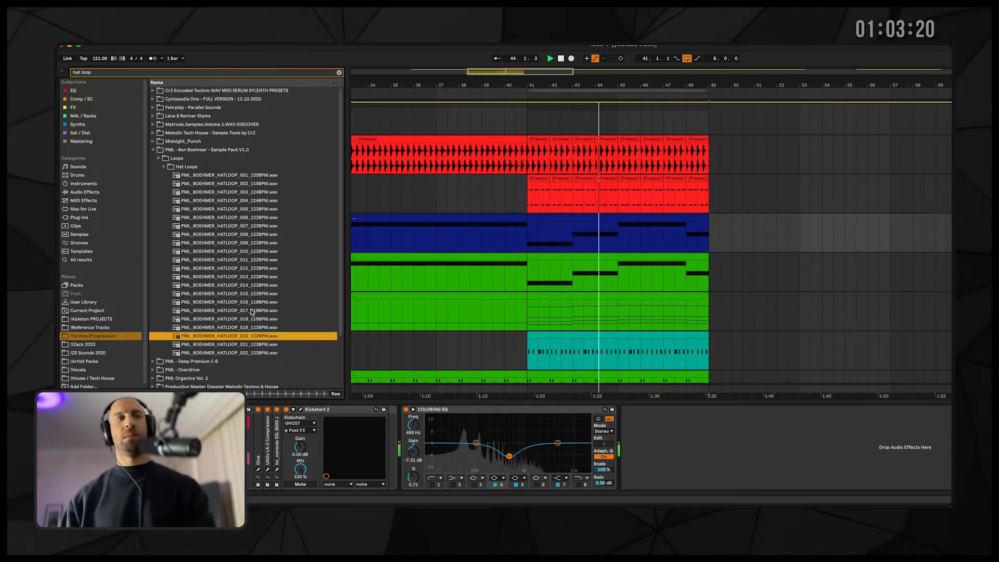
{"action": "left_click", "coordinate": [249, 319]}
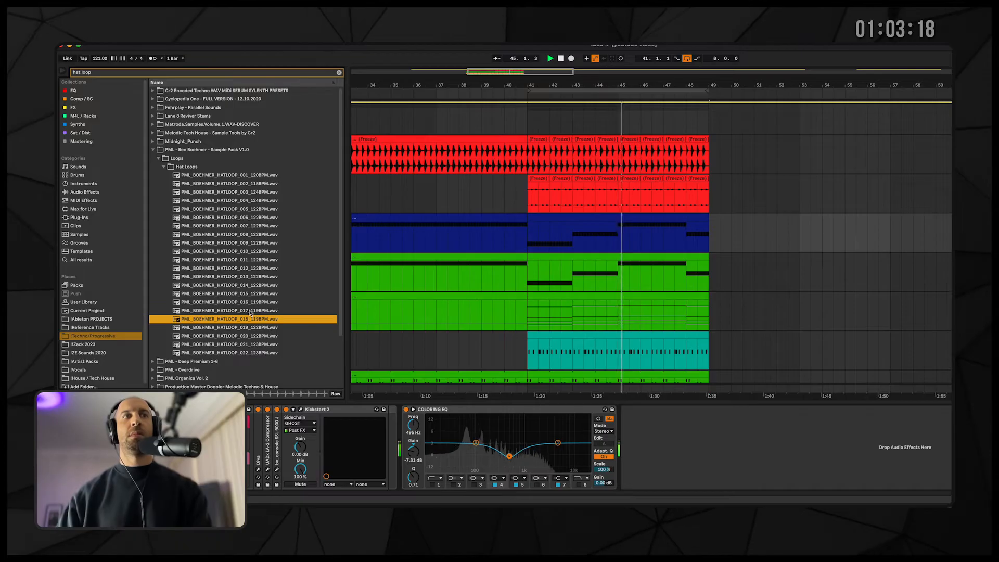
{"action": "left_click", "coordinate": [250, 311]}
- Place PML_BOEHMER_HATLOOP_017_119BPM on a new audio track at bar 41 and set that track's volume to -9.0 dB
{"action": "scroll", "coordinate": [652, 349], "scroll_direction": "down", "scroll_amount": 6}
{"action": "scroll", "coordinate": [290, 310], "scroll_direction": "down", "scroll_amount": 2}
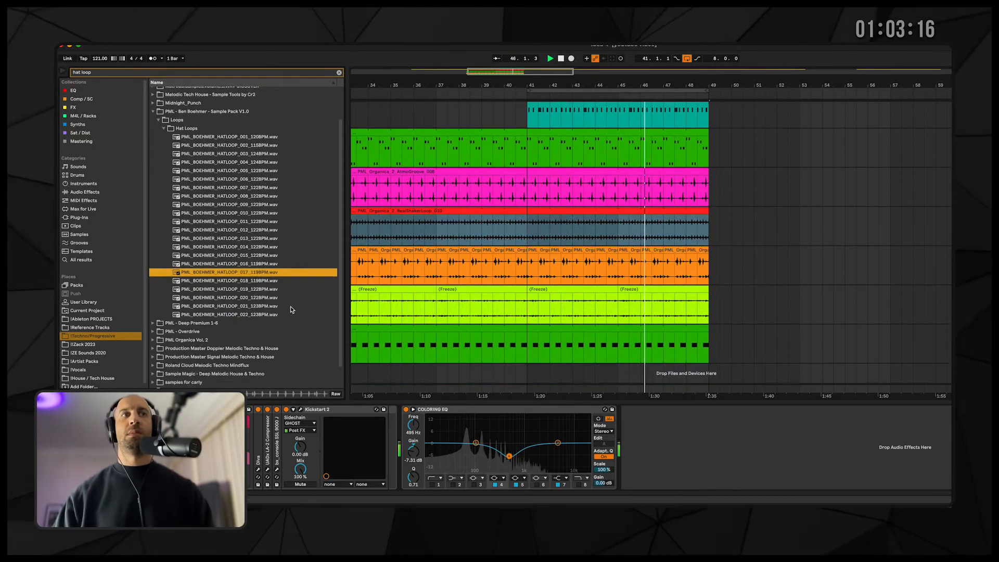
{"action": "scroll", "coordinate": [291, 310], "scroll_direction": "down", "scroll_amount": 2}
{"action": "left_click_drag", "start_coordinate": [253, 258], "coordinate": [531, 371]}
{"action": "key", "text": "ctrl+alt+m"}
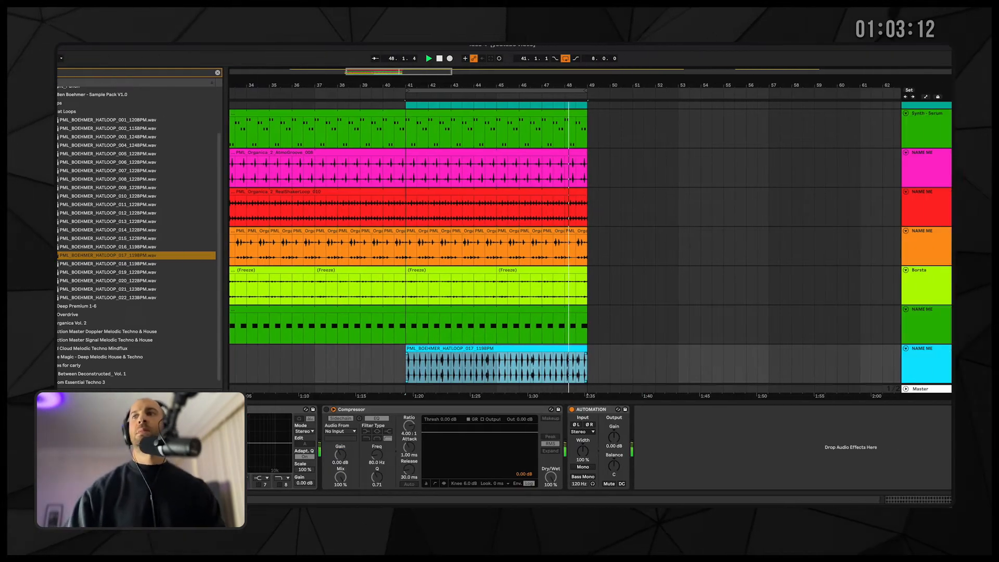
{"action": "key", "text": "ctrl+alt+b"}
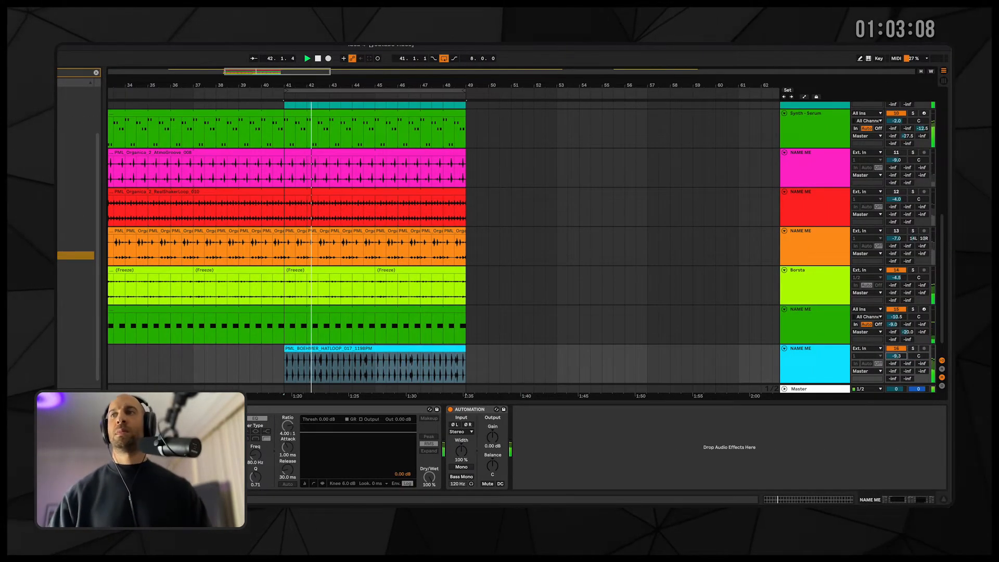
{"action": "left_click", "coordinate": [831, 363]}
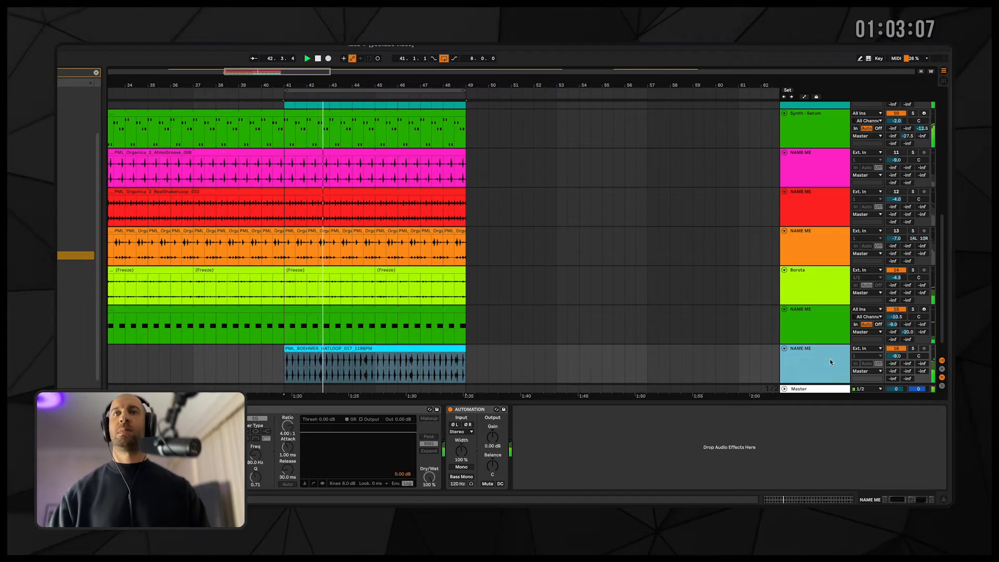
- Set the AUTOMATION Utility on the hat loop track to the Right channel and lower that track's volume to -13.3 dB
{"action": "left_click", "coordinate": [453, 425]}
{"action": "left_click", "coordinate": [459, 431]}
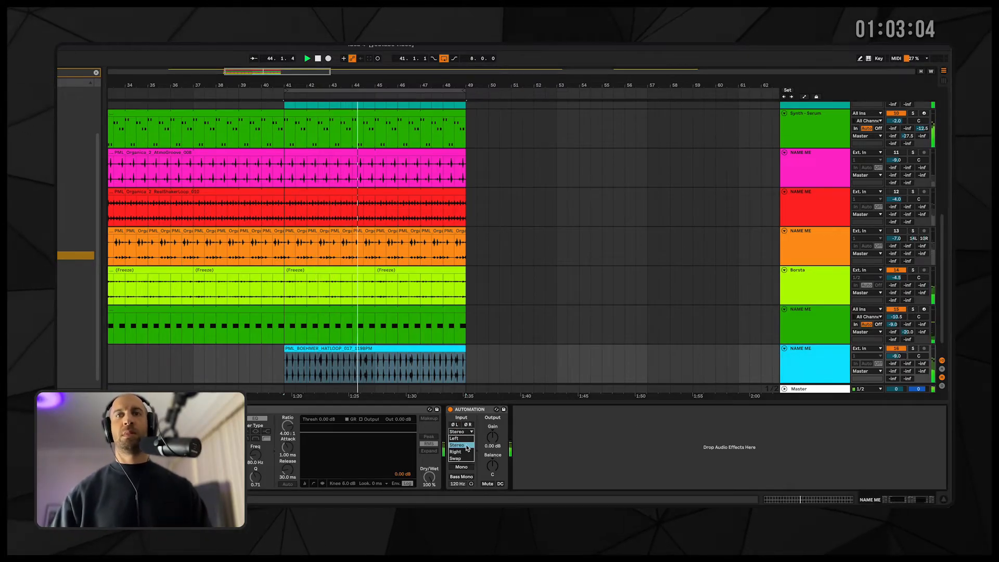
{"action": "left_click", "coordinate": [460, 451]}
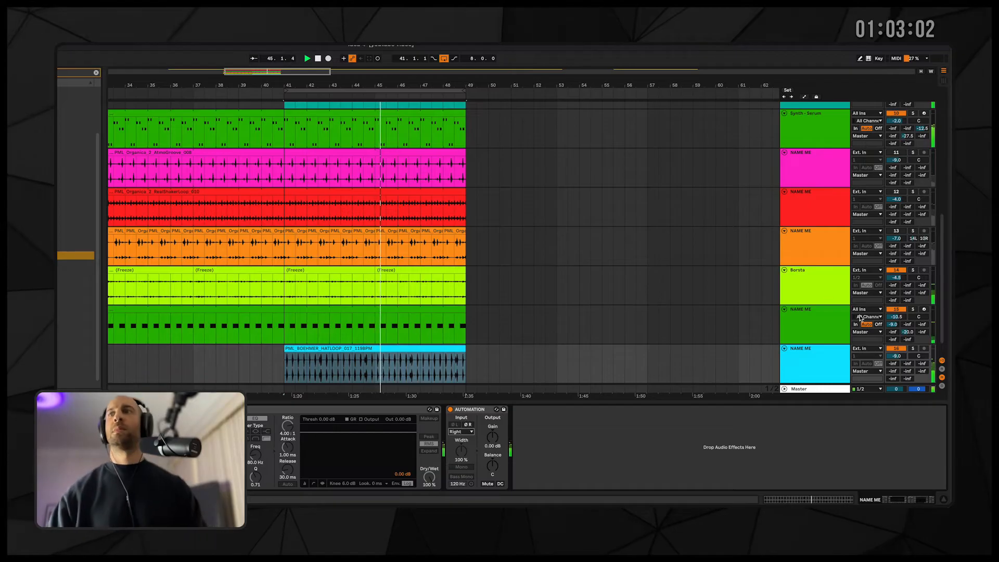
{"action": "left_click_drag", "start_coordinate": [895, 357], "coordinate": [895, 380]}
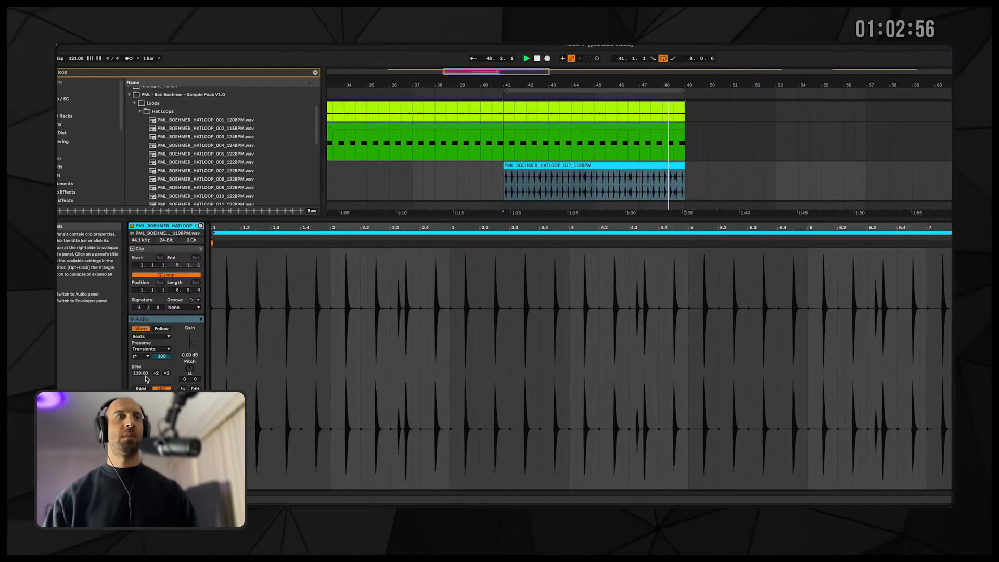
- Reset warping on the hat loop 017 clip and set its original tempo to 122 BPM
{"action": "left_click", "coordinate": [179, 373]}
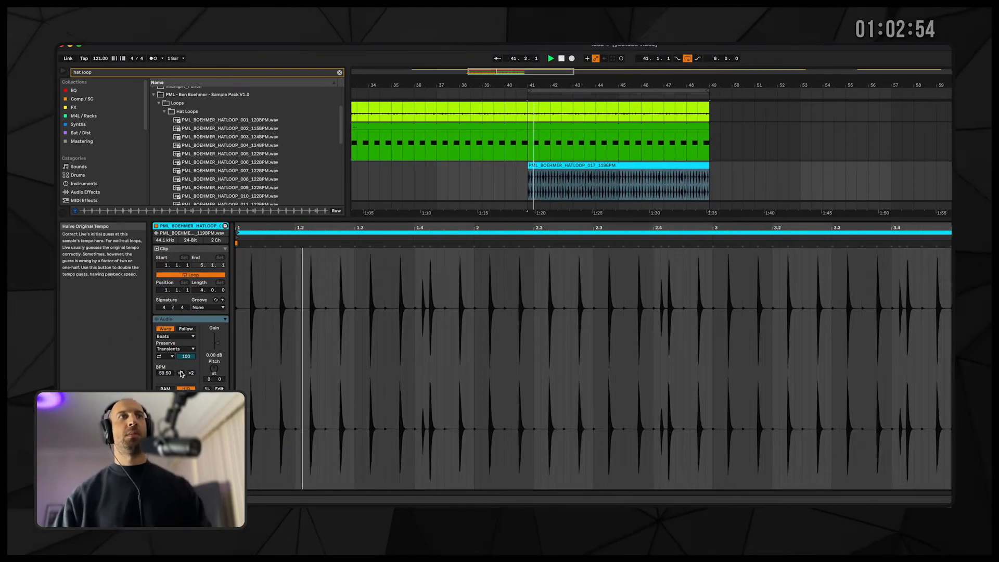
{"action": "left_click", "coordinate": [165, 329]}
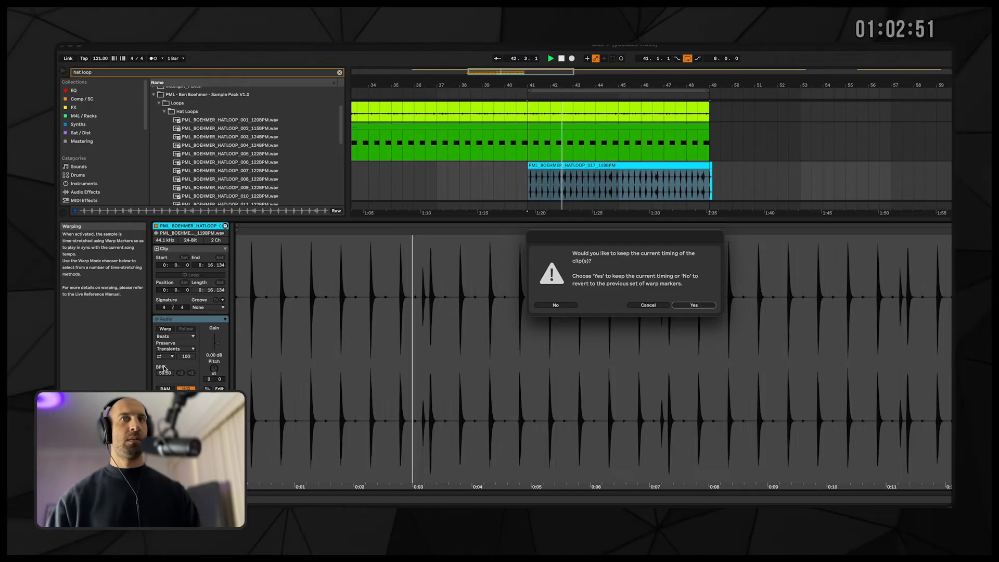
{"action": "left_click", "coordinate": [573, 306]}
{"action": "left_click_drag", "start_coordinate": [164, 373], "coordinate": [168, 380]}
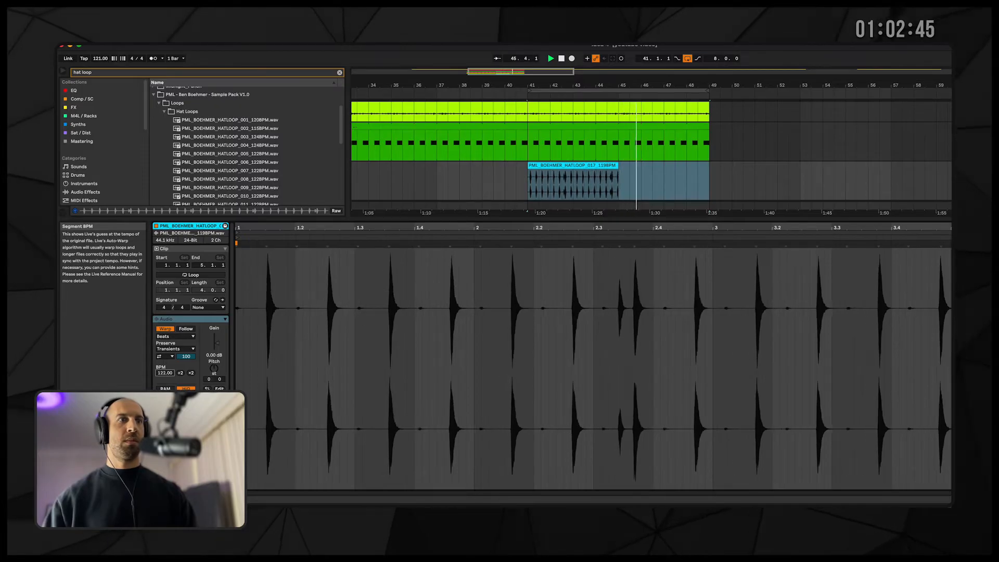
- Try halved and doubled original tempos of 61 and 244 BPM on the hat loop 017 clip
{"action": "left_click", "coordinate": [181, 373]}
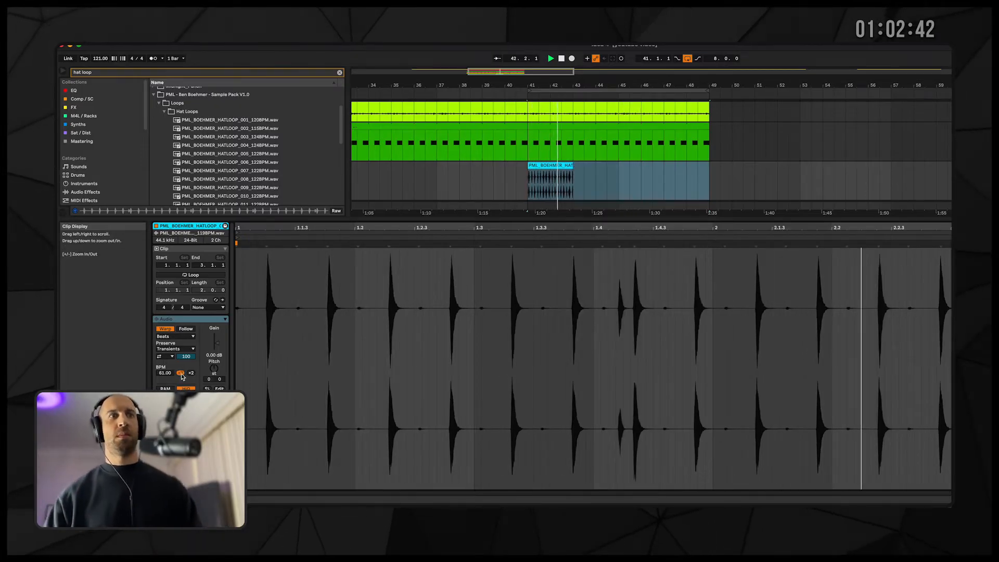
{"action": "left_click", "coordinate": [180, 373]}
{"action": "left_click", "coordinate": [180, 373]}
{"action": "left_click", "coordinate": [191, 373]}
{"action": "left_click", "coordinate": [192, 373]}
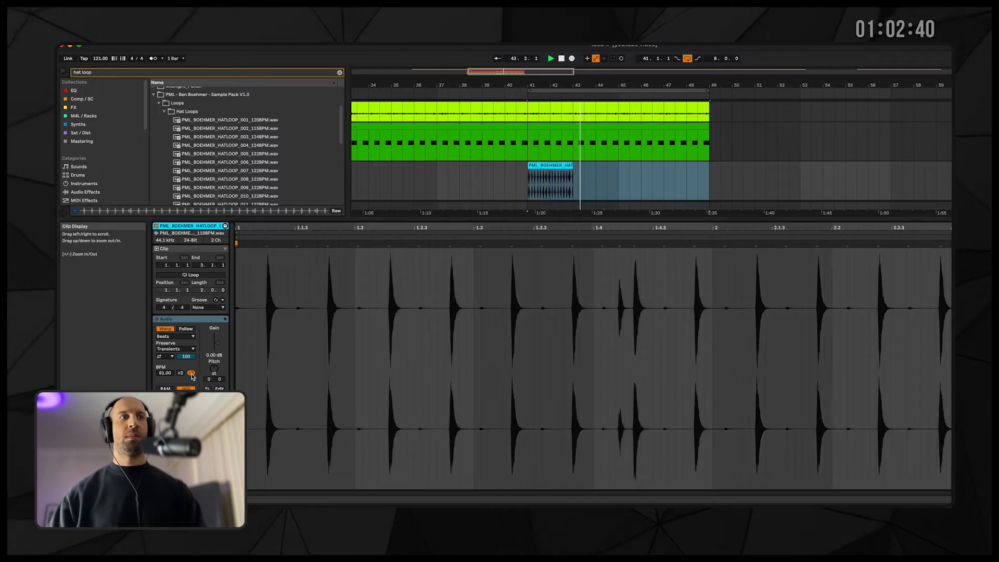
{"action": "left_click", "coordinate": [191, 373]}
{"action": "left_click", "coordinate": [192, 373]}
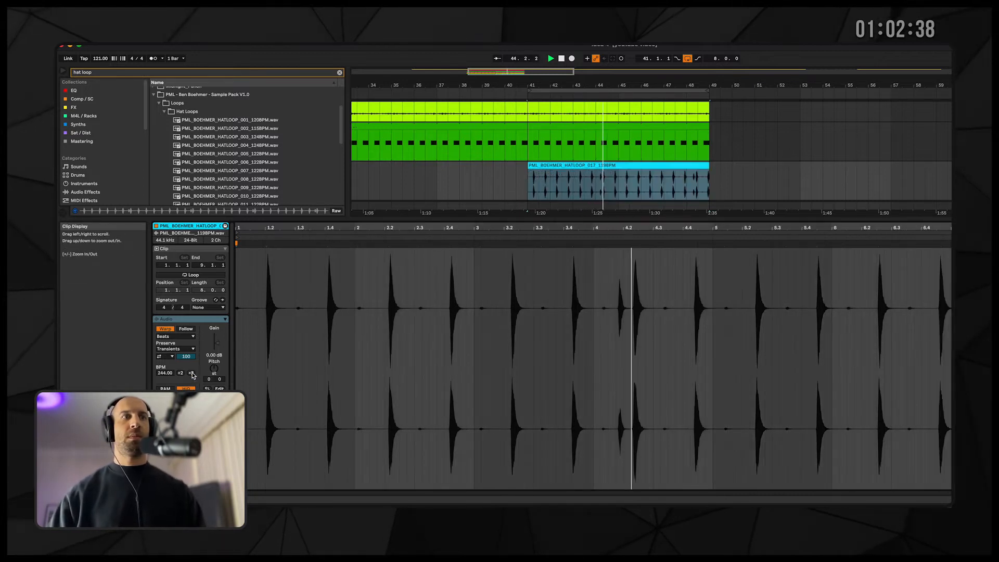
{"action": "left_click", "coordinate": [181, 373]}
- Fill bars 41 to 49 with PML_BOEHMER_HATLOOP_005_122BPM instead and set its track volume to -9.0 dB
{"action": "key", "text": "shift+Tab"}
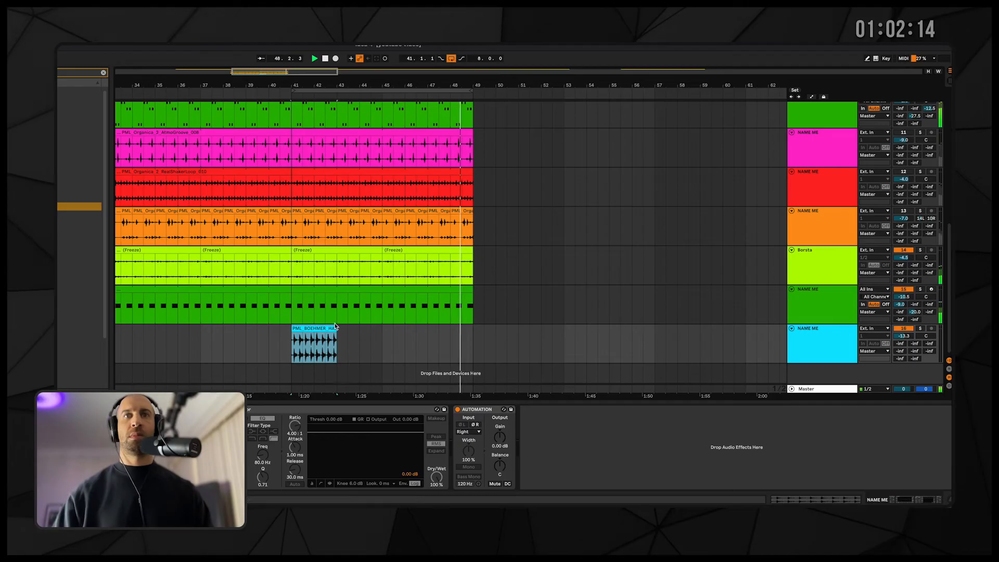
{"action": "left_click", "coordinate": [904, 336]}
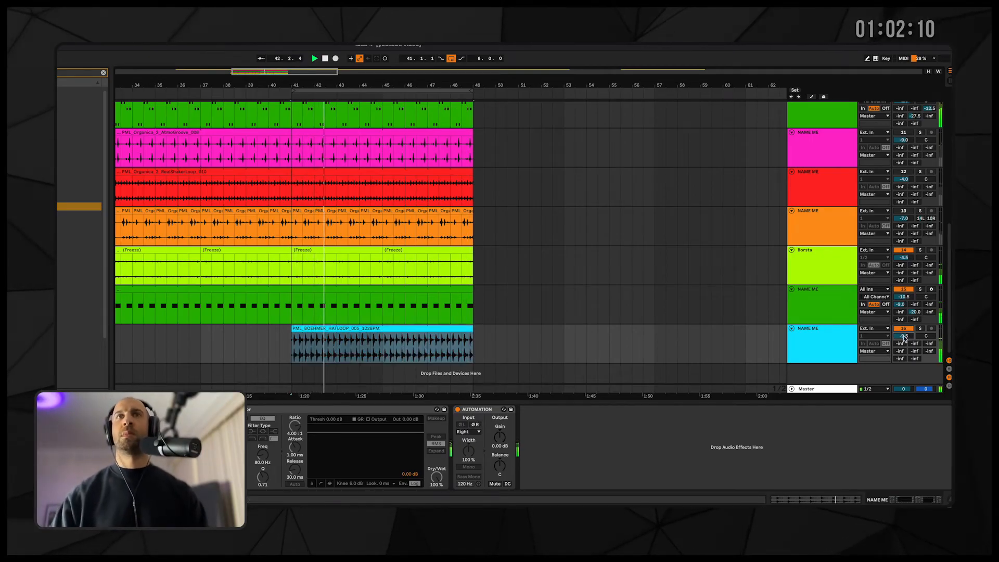
- Add a track with empty bars 41 to 49 between the light green and teal synth tracks
{"action": "scroll", "coordinate": [847, 350], "scroll_direction": "up", "scroll_amount": 10}
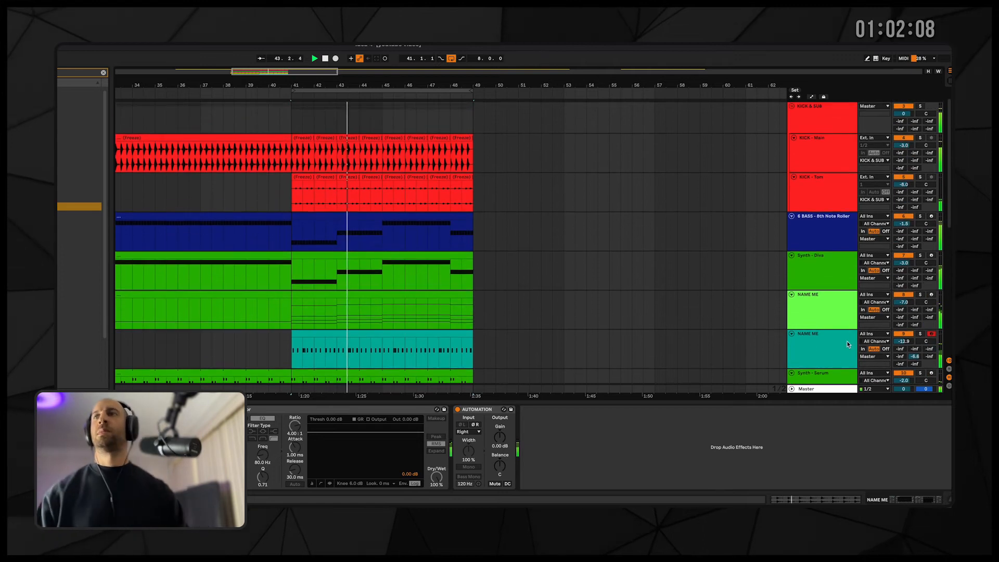
{"action": "left_click", "coordinate": [825, 355]}
{"action": "left_click", "coordinate": [813, 301]}
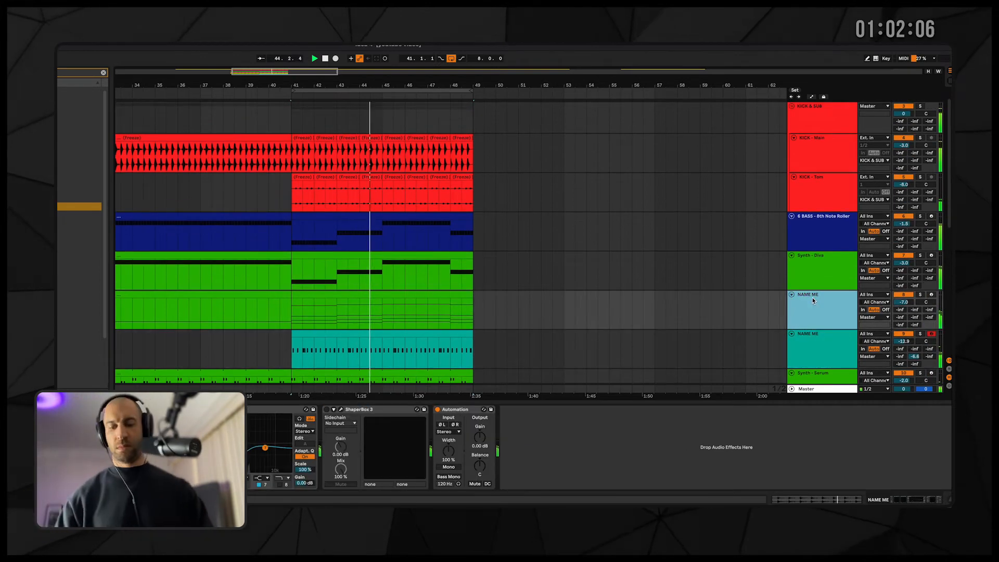
{"action": "left_click", "coordinate": [792, 295]}
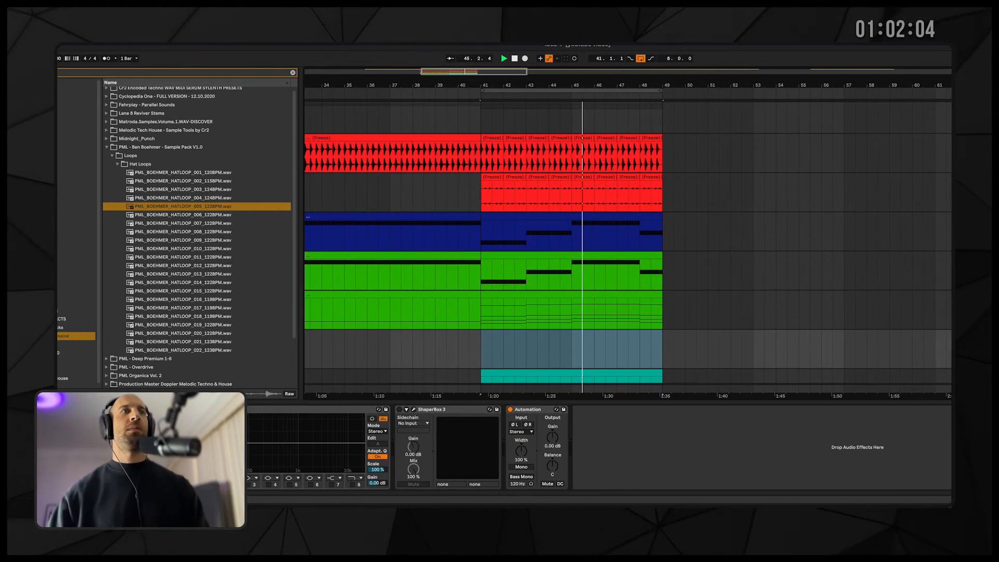
- Collapse the PML - Ben Boehmer sample pack, expand PML Organica Vol. 2 and clear the sample search
{"action": "left_click", "coordinate": [166, 166]}
{"action": "left_click", "coordinate": [154, 149]}
{"action": "left_click", "coordinate": [154, 175]}
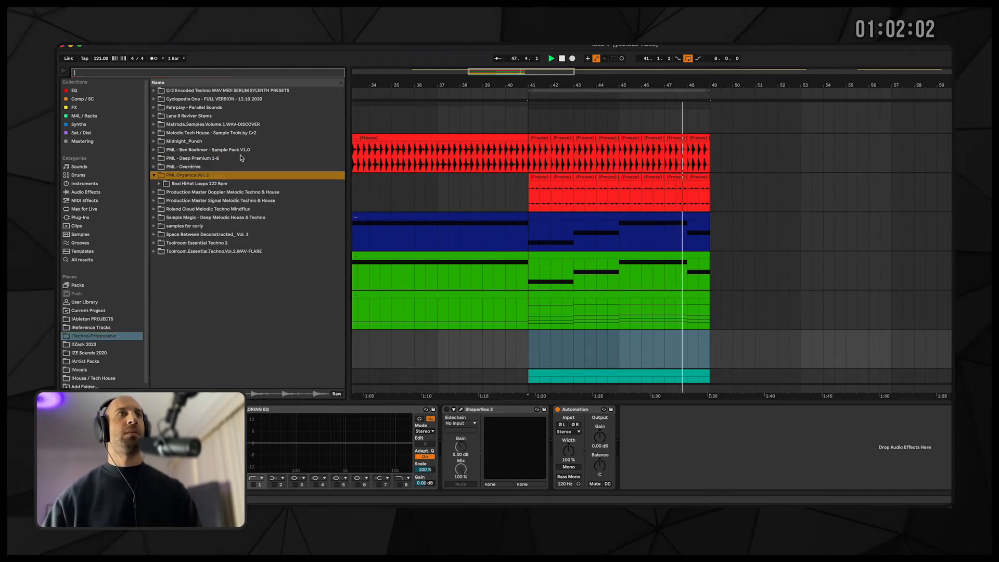
{"action": "left_click", "coordinate": [340, 73]}
- Browse the PML Organica Vol. 2 subfolders and preview percussion samples against the playing arrangement
{"action": "left_click", "coordinate": [178, 317]}
{"action": "left_click", "coordinate": [159, 298]}
{"action": "left_click", "coordinate": [198, 312]}
{"action": "scroll", "coordinate": [197, 313], "scroll_direction": "down", "scroll_amount": 3}
{"action": "left_click", "coordinate": [159, 253]}
{"action": "left_click", "coordinate": [159, 270]}
{"action": "left_click", "coordinate": [198, 295]}
{"action": "left_click", "coordinate": [208, 355]}
{"action": "left_click", "coordinate": [159, 253]}
- Expand the Metal Loops 122 Bpm folder and audition its loops, including MetalLoop_019
{"action": "left_click", "coordinate": [160, 163]}
{"action": "left_click", "coordinate": [219, 232]}
{"action": "left_click", "coordinate": [219, 206]}
{"action": "left_click", "coordinate": [229, 290]}
{"action": "scroll", "coordinate": [247, 327], "scroll_direction": "down", "scroll_amount": 2}
{"action": "left_click", "coordinate": [234, 288]}
{"action": "left_click", "coordinate": [233, 296]}
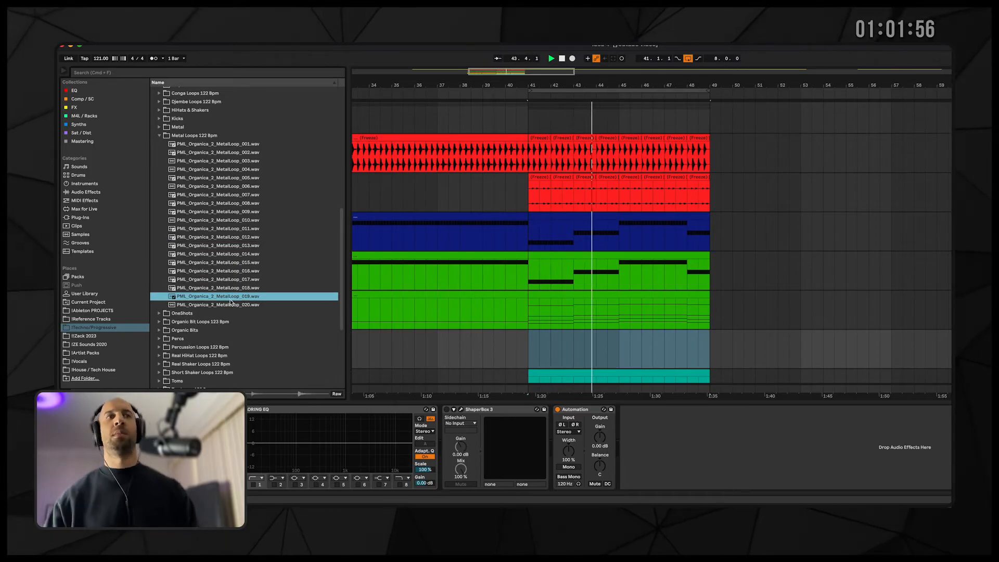
- Load PML_Organica_2_MetalLoop_018 into Simpler on the new track above the teal synth track
{"action": "left_click", "coordinate": [231, 288]}
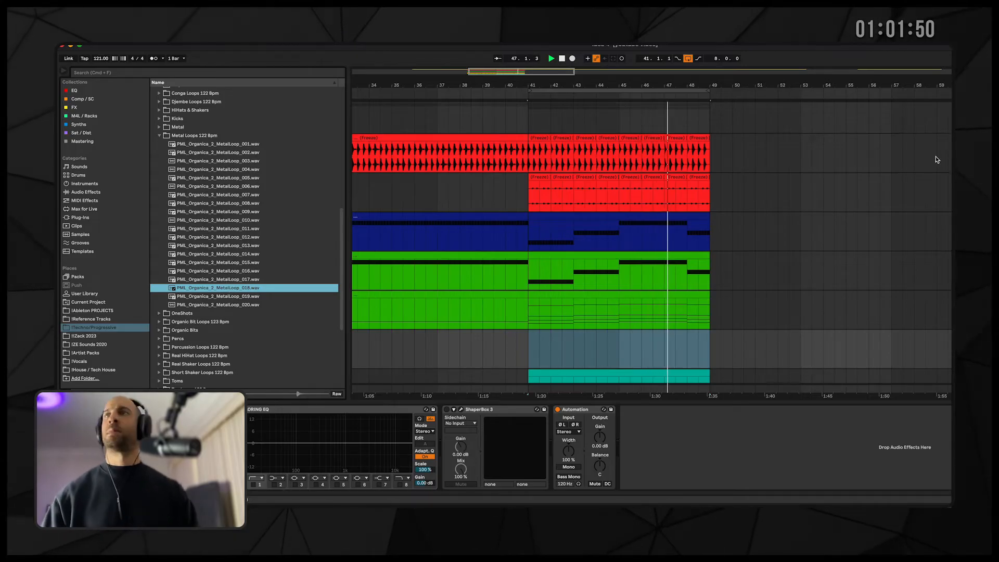
{"action": "left_click", "coordinate": [950, 178]}
{"action": "left_click_drag", "start_coordinate": [231, 287], "coordinate": [189, 279]}
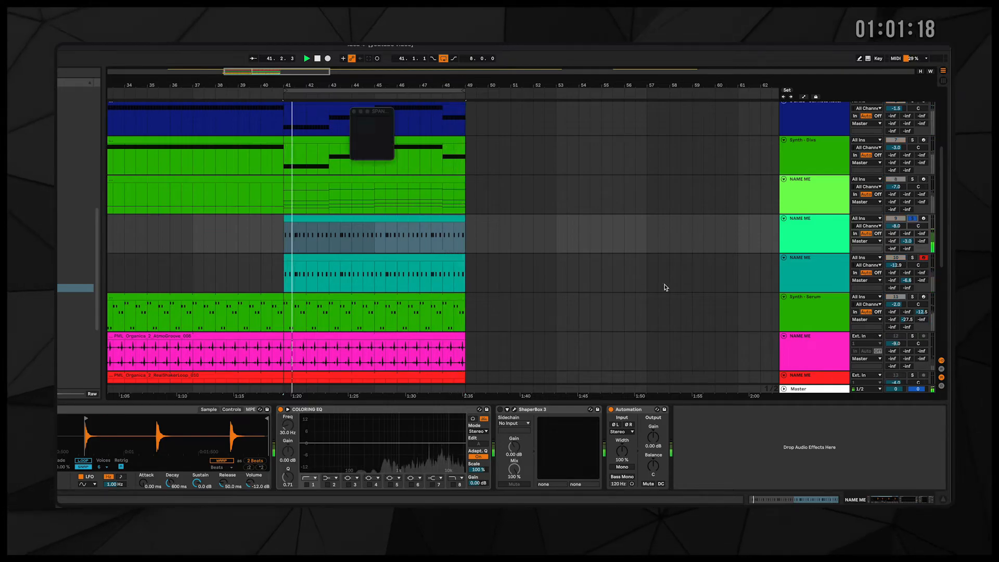
- Check the soloed metal loop's pitch in SPAN Plus and set its Simpler transposition to -3 st
{"action": "left_click_drag", "start_coordinate": [593, 206], "coordinate": [591, 208]}
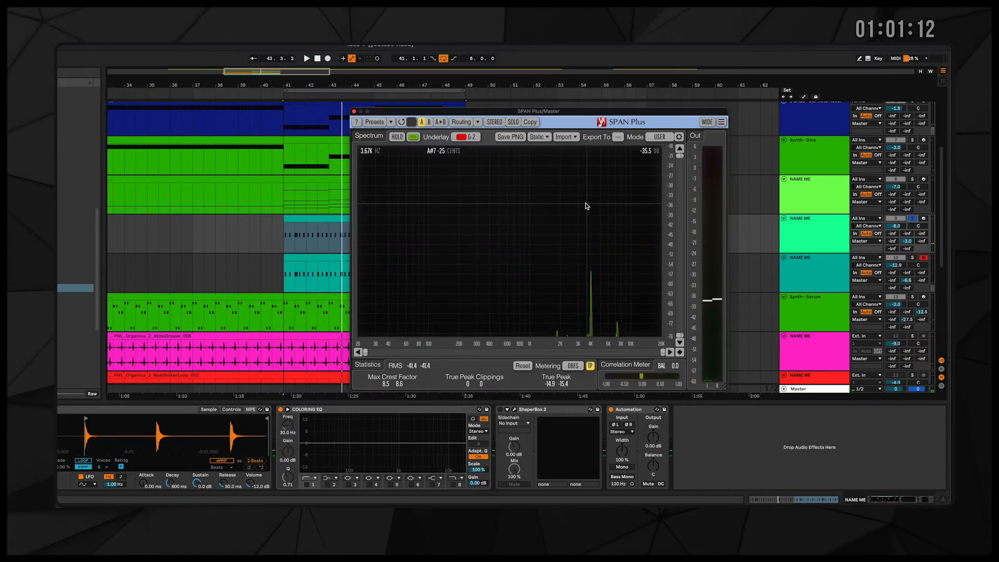
{"action": "key", "text": "super+alt+b"}
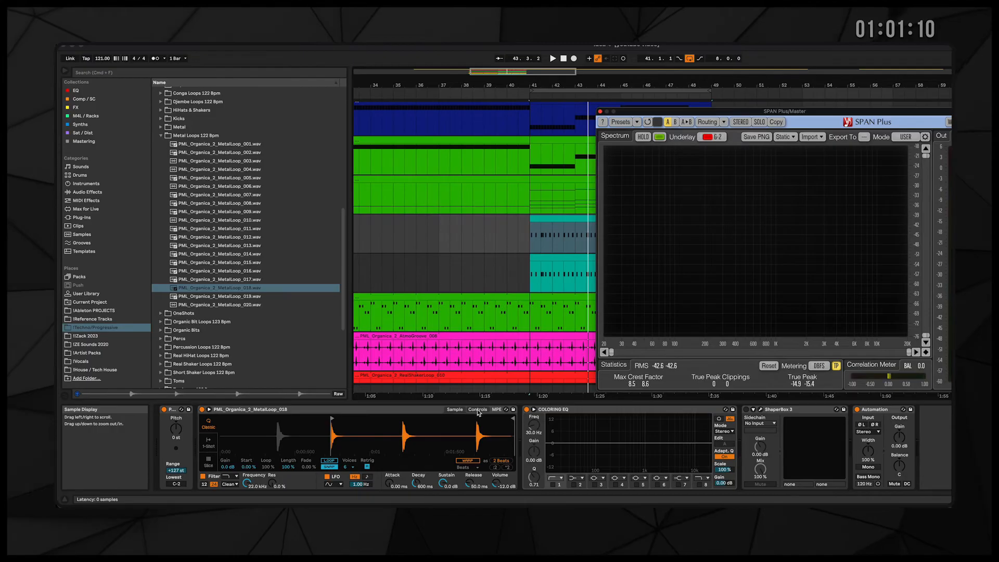
{"action": "left_click", "coordinate": [477, 410]}
- Lower the metal loop track's volume to -23.0 dB while the full arrangement plays, and close SPAN Plus
{"action": "key", "text": "space"}
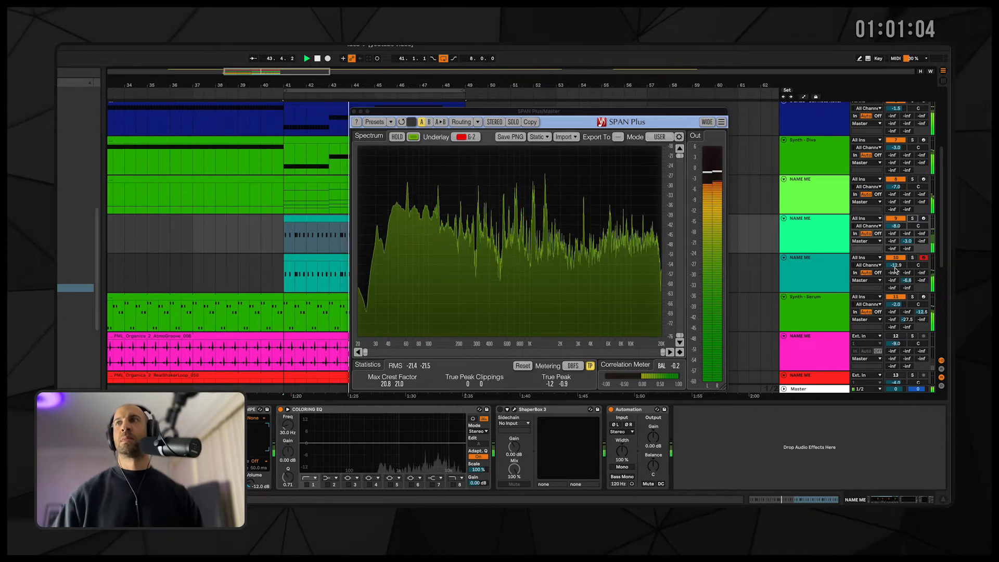
{"action": "left_click_drag", "start_coordinate": [896, 227], "coordinate": [895, 247]}
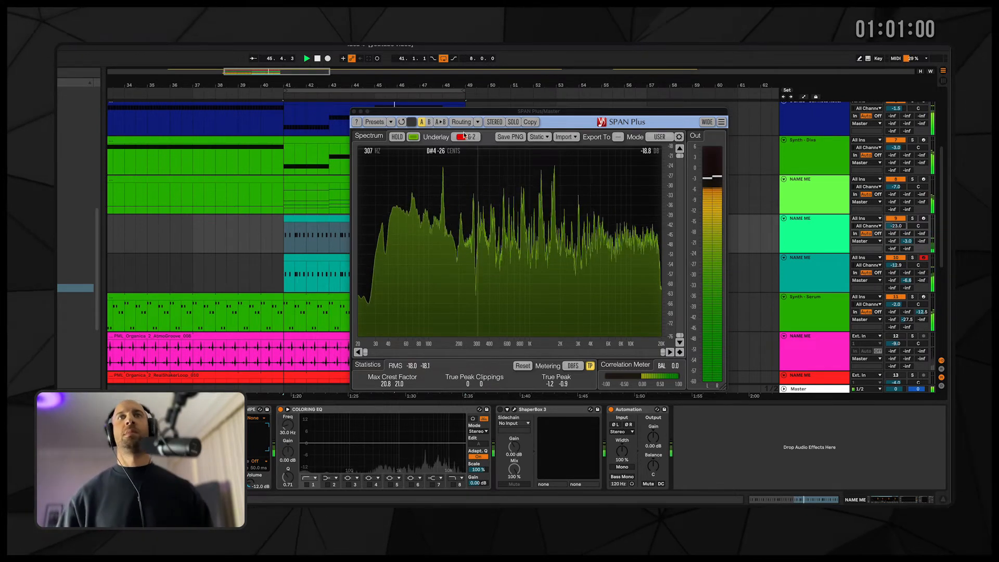
{"action": "left_click", "coordinate": [354, 111]}
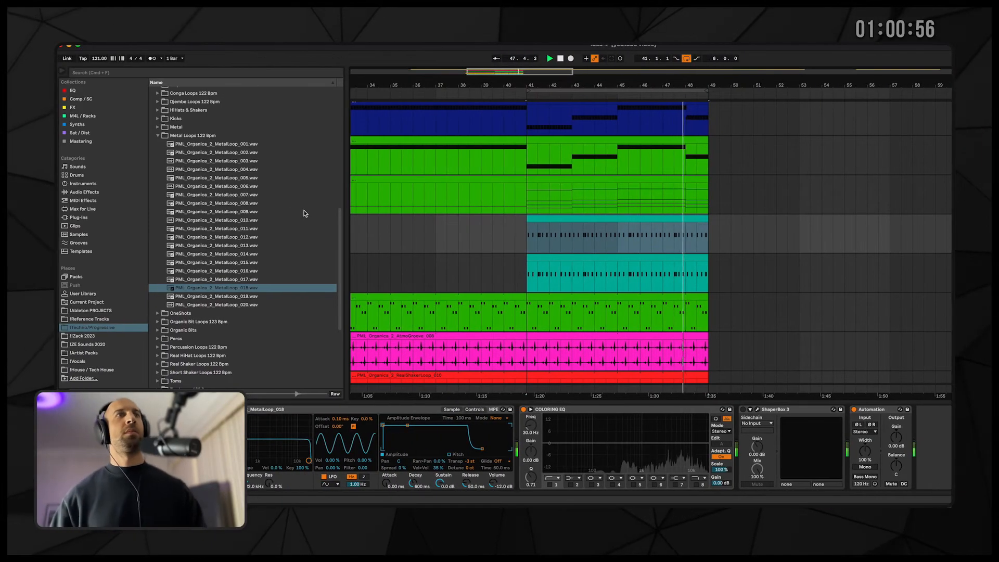
- Collapse the Metal Loops folder and audition samples in Bongo Loops 122 Bpm, including BongoLoop_005 and 011
{"action": "left_click", "coordinate": [234, 195]}
{"action": "left_click", "coordinate": [158, 136]}
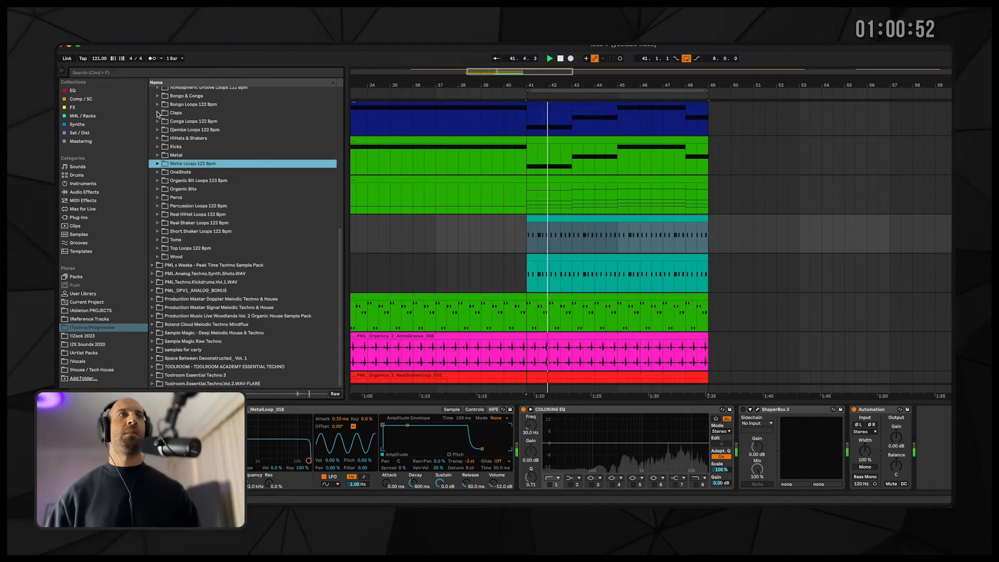
{"action": "left_click", "coordinate": [158, 104]}
{"action": "left_click", "coordinate": [199, 147]}
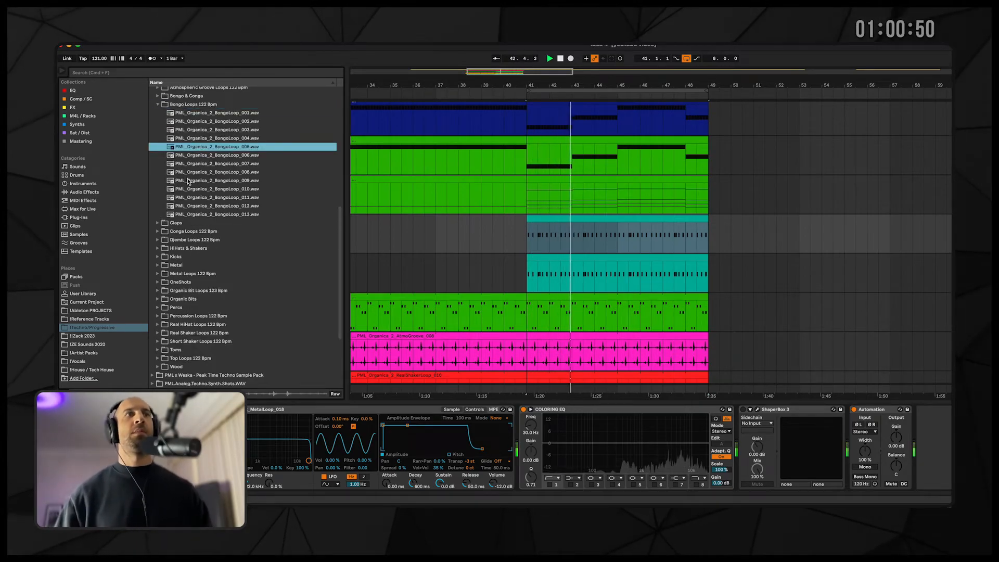
{"action": "left_click", "coordinate": [221, 198]}
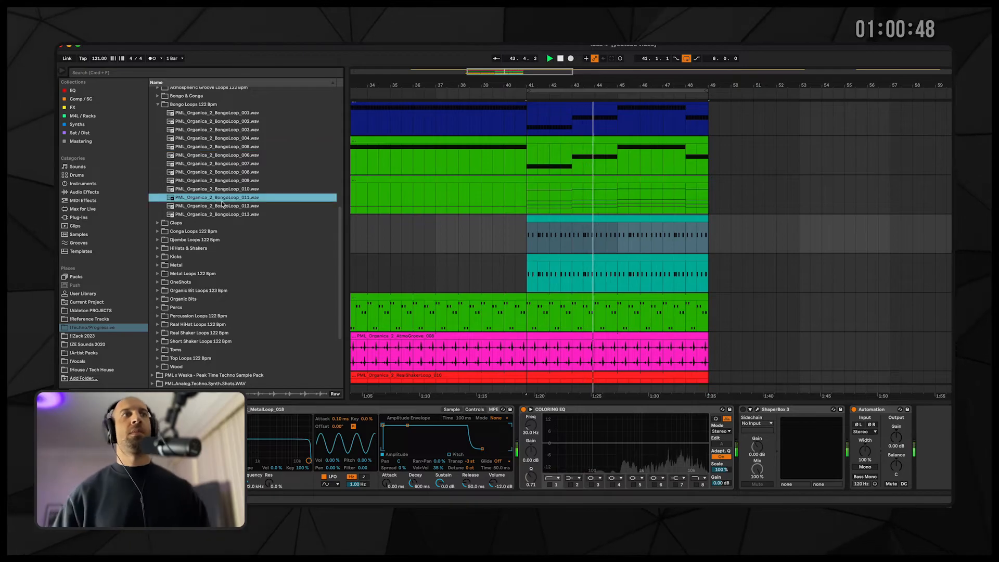
{"action": "key", "text": "Down"}
{"action": "key", "text": "Down"}
- Try turning the hat loop 005 clip's transient loop mode off and lowering its transient envelope
{"action": "scroll", "coordinate": [568, 258], "scroll_direction": "down", "scroll_amount": 5}
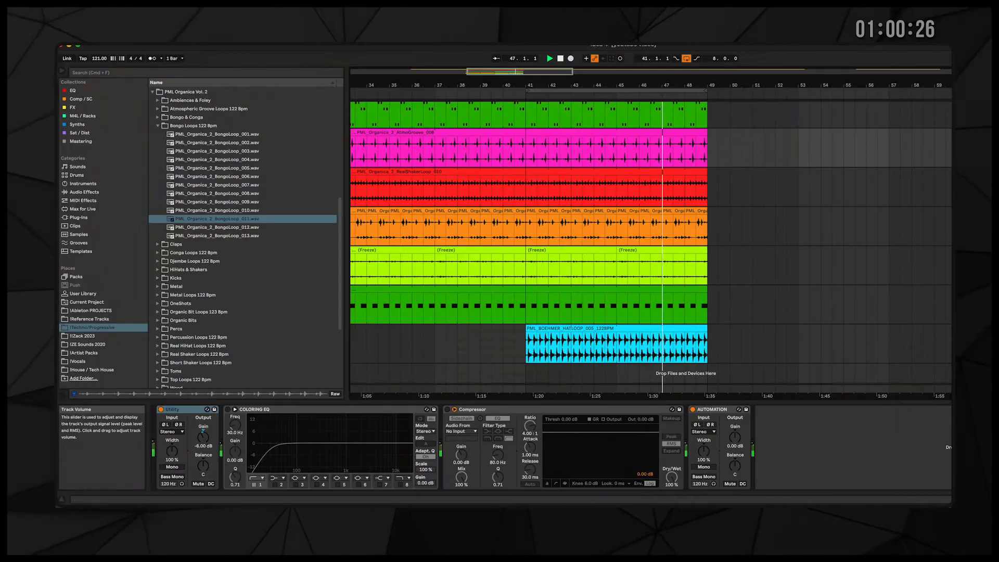
{"action": "double_click", "coordinate": [640, 326]}
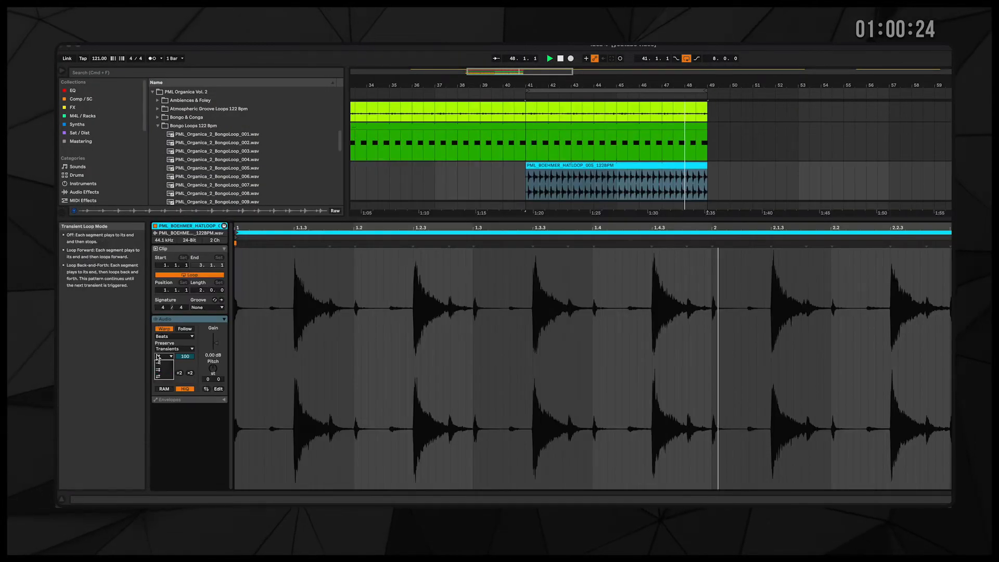
{"action": "left_click", "coordinate": [163, 357]}
{"action": "left_click", "coordinate": [164, 363]}
{"action": "mouse_move", "coordinate": [185, 357]}
{"action": "left_mouse_down"}
{"action": "mouse_move", "coordinate": [185, 377]}
{"action": "mouse_move", "coordinate": [184, 359]}
{"action": "left_mouse_up"}
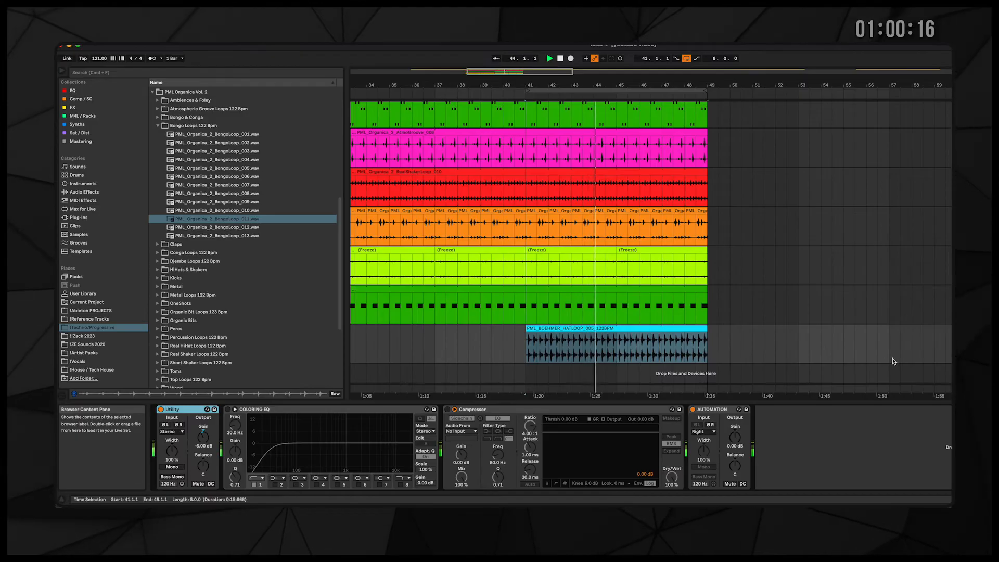
- Delete the hat loop 005 clip from bars 41 to 49 and search the Techno/Progressive samples for "hat"
{"action": "key", "text": "Delete"}
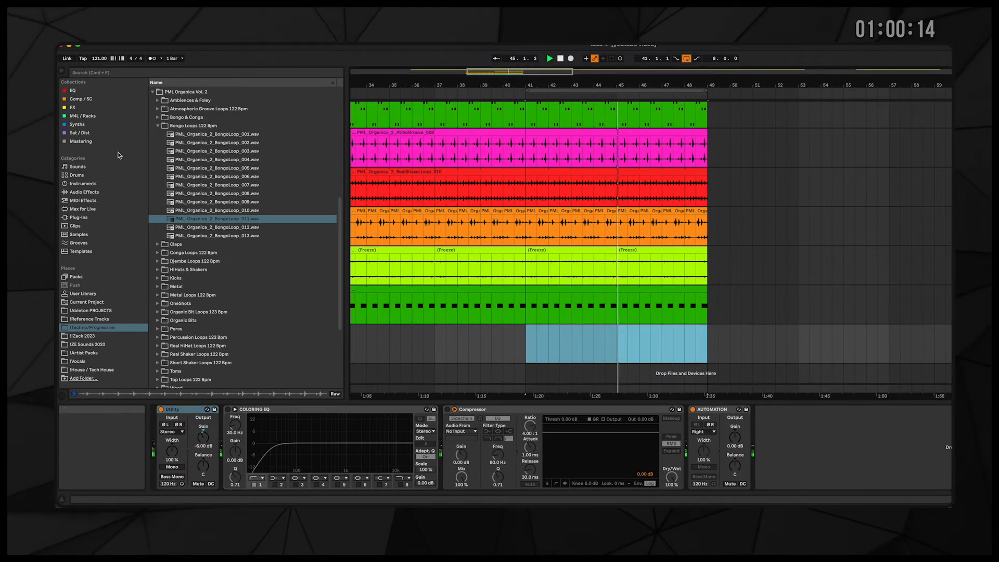
{"action": "scroll", "coordinate": [161, 137], "scroll_direction": "up", "scroll_amount": 10}
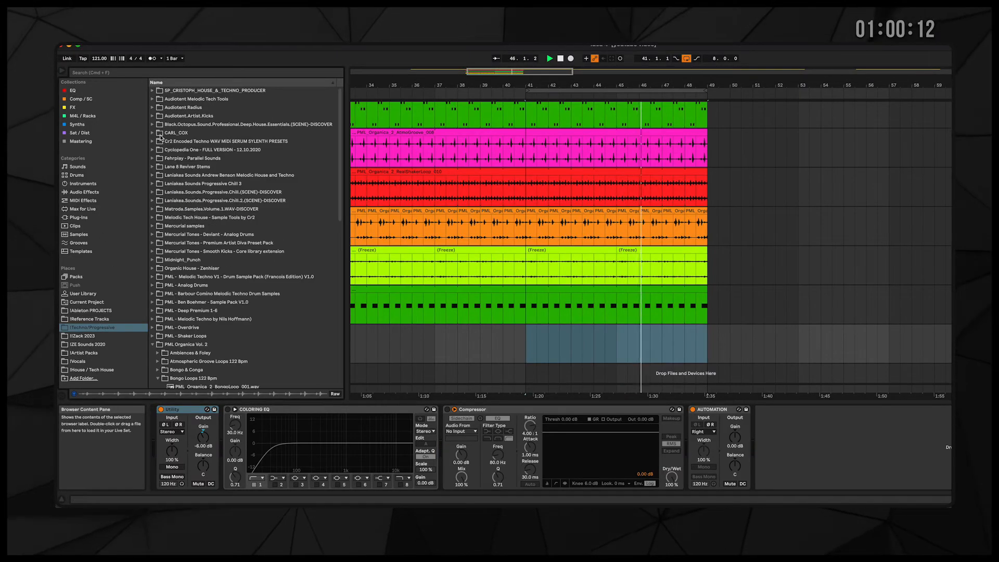
{"action": "left_click", "coordinate": [119, 73]}
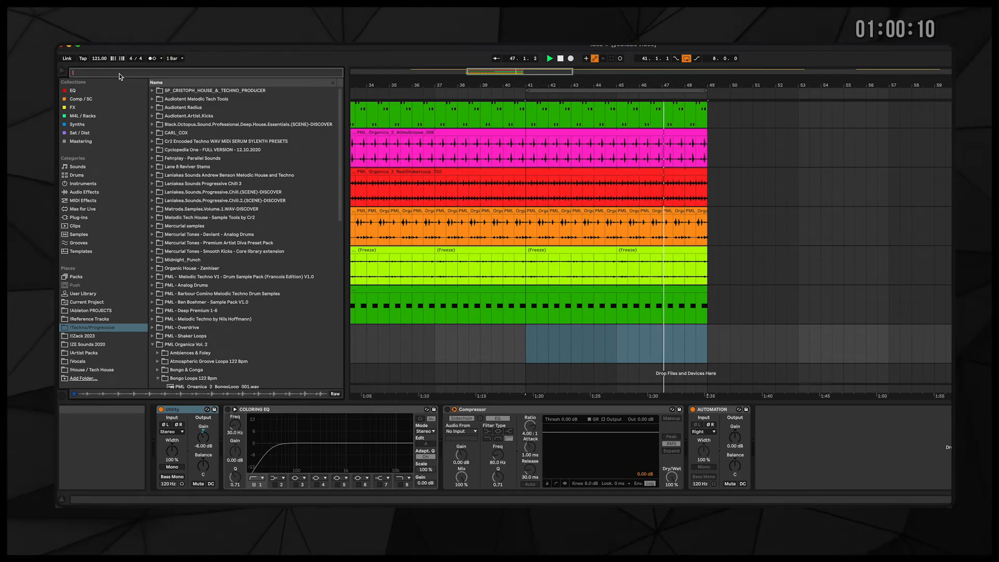
{"action": "type", "text": "hat"}
- Open Cyclopedia One's Regular- & Offbeat Hi-Hat Loops 124BPM folder and audition Hi-Hat Loops 003 and 008
{"action": "left_click", "coordinate": [152, 142]}
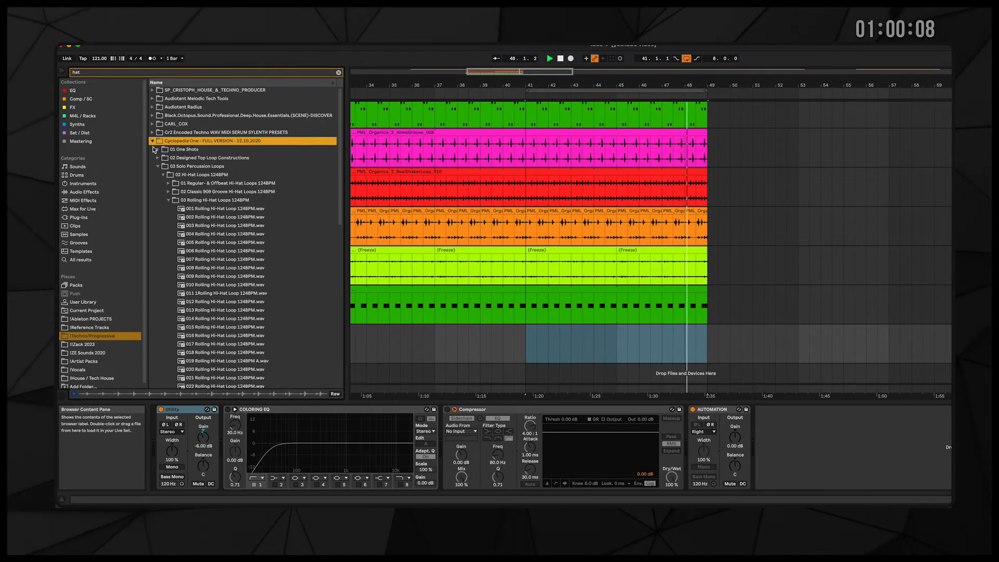
{"action": "left_click", "coordinate": [158, 166]}
{"action": "left_click", "coordinate": [158, 157]}
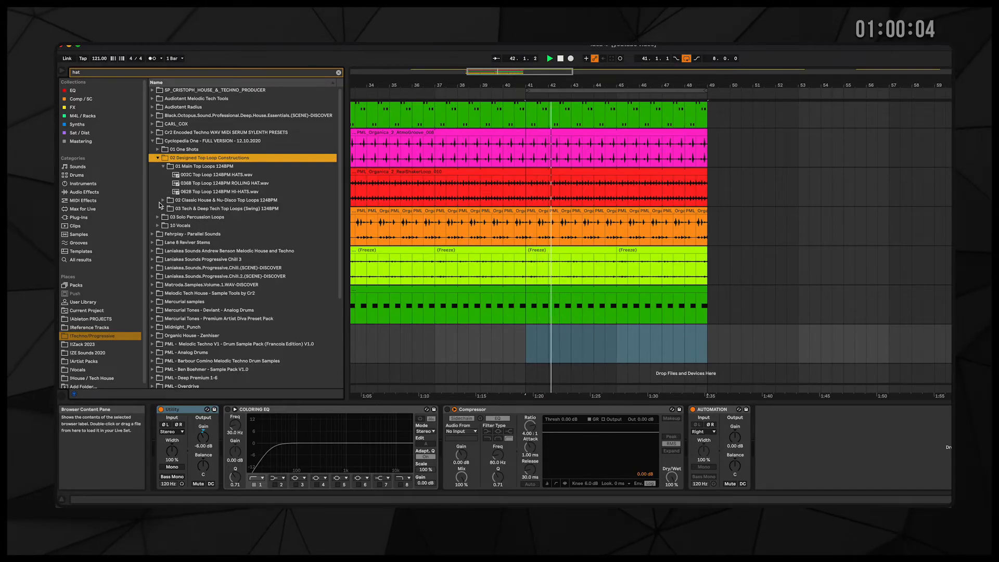
{"action": "left_click", "coordinate": [157, 218]}
{"action": "left_click", "coordinate": [168, 183]}
{"action": "left_click", "coordinate": [207, 209]}
{"action": "left_click", "coordinate": [222, 250]}
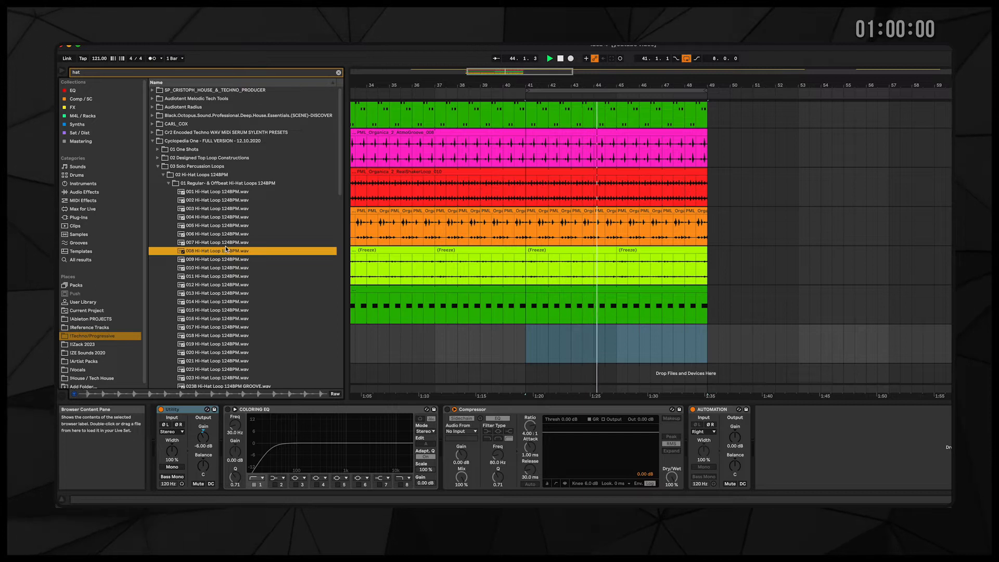
- Audition Hi-Hat Loops 009 and 010, and place loop 010 on the empty lowest track, extended over bars 41 to 49
{"action": "left_click", "coordinate": [229, 261]}
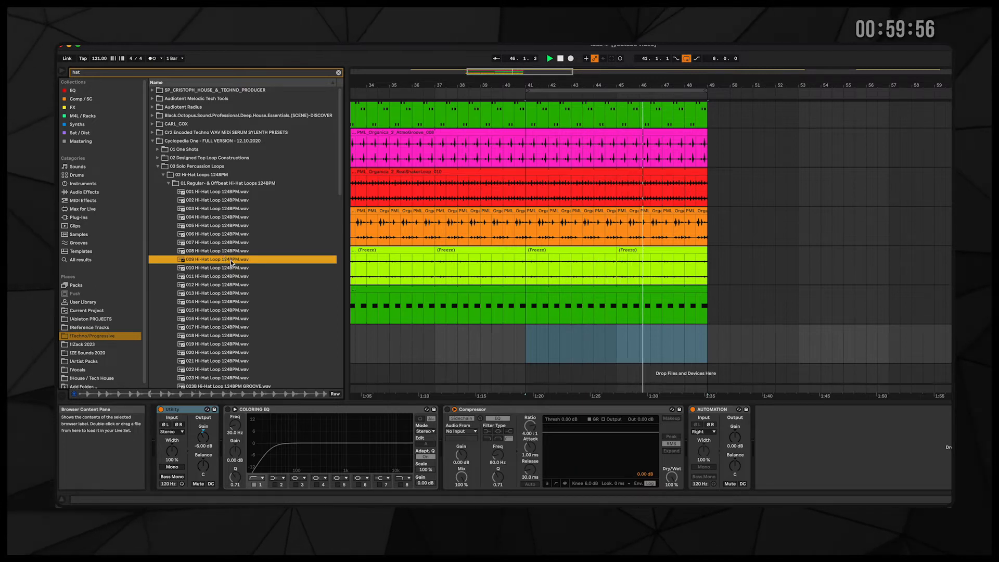
{"action": "key", "text": "Down"}
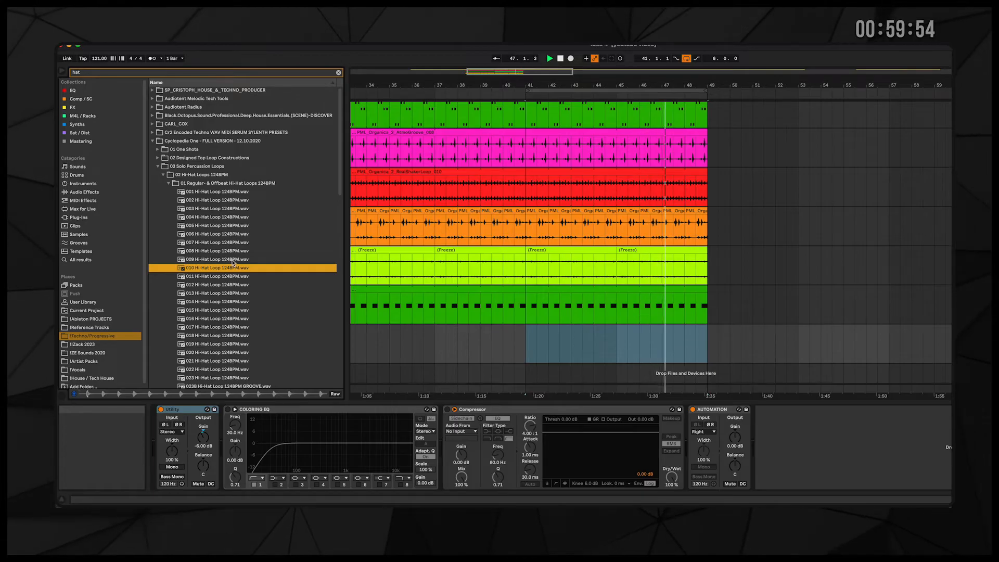
{"action": "left_click_drag", "start_coordinate": [233, 270], "coordinate": [528, 335]}
{"action": "left_click_drag", "start_coordinate": [617, 331], "coordinate": [702, 332]}
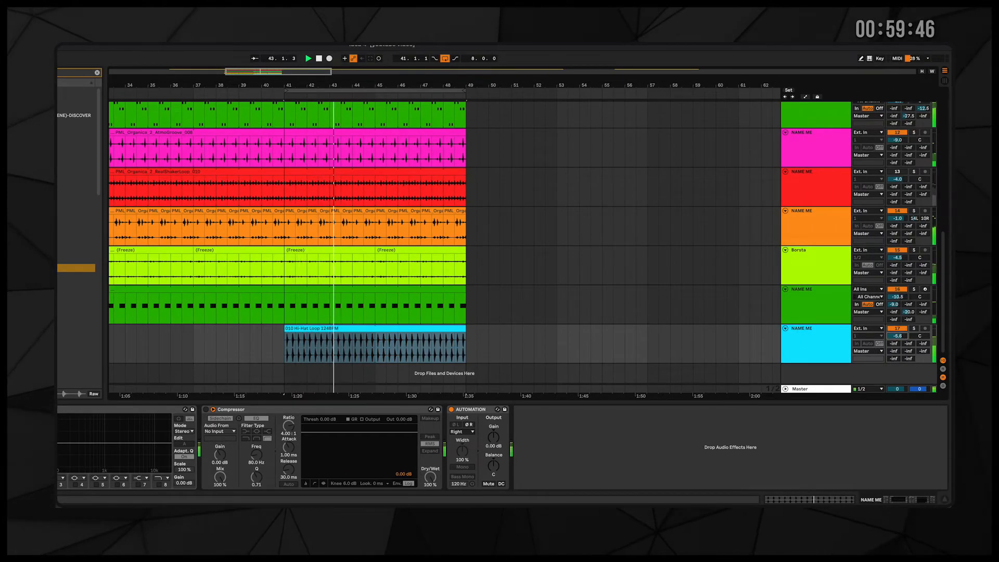
- Open the 010 Hi-Hat Loop clip and transpose it down a few semitones
{"action": "left_click", "coordinate": [816, 344]}
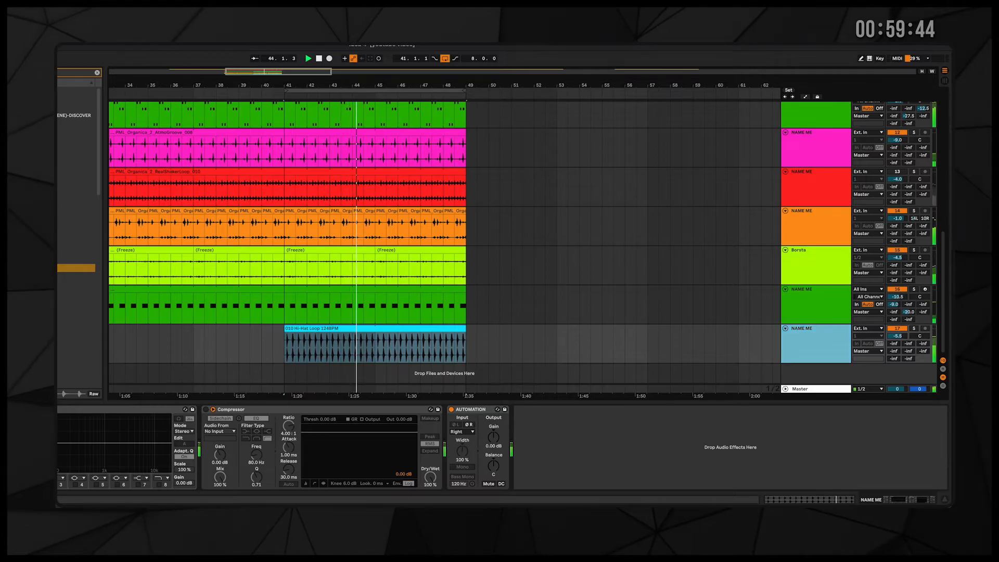
{"action": "double_click", "coordinate": [316, 327]}
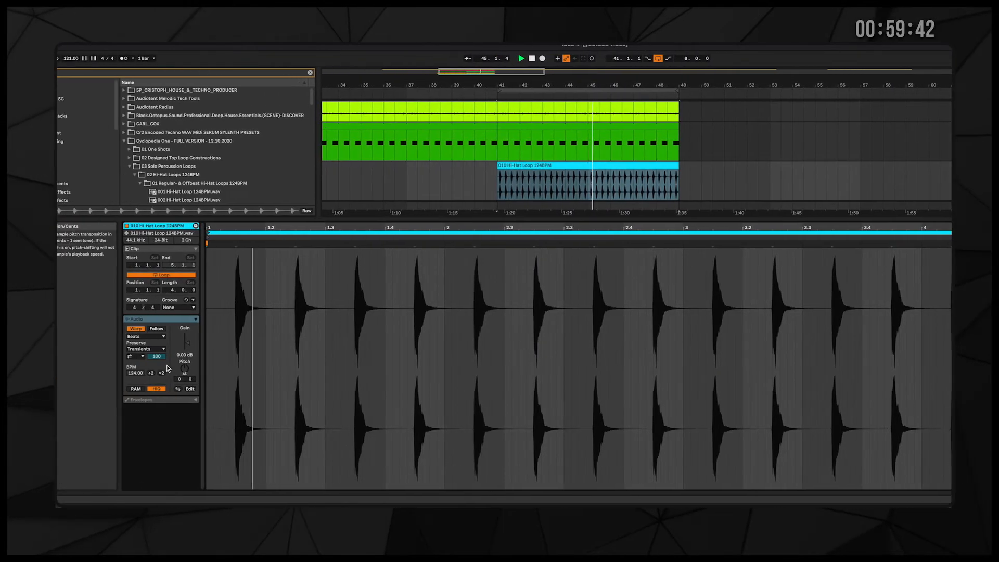
{"action": "mouse_move", "coordinate": [213, 369]}
{"action": "left_mouse_down"}
{"action": "mouse_move", "coordinate": [213, 376]}
{"action": "mouse_move", "coordinate": [213, 368]}
{"action": "left_mouse_up"}
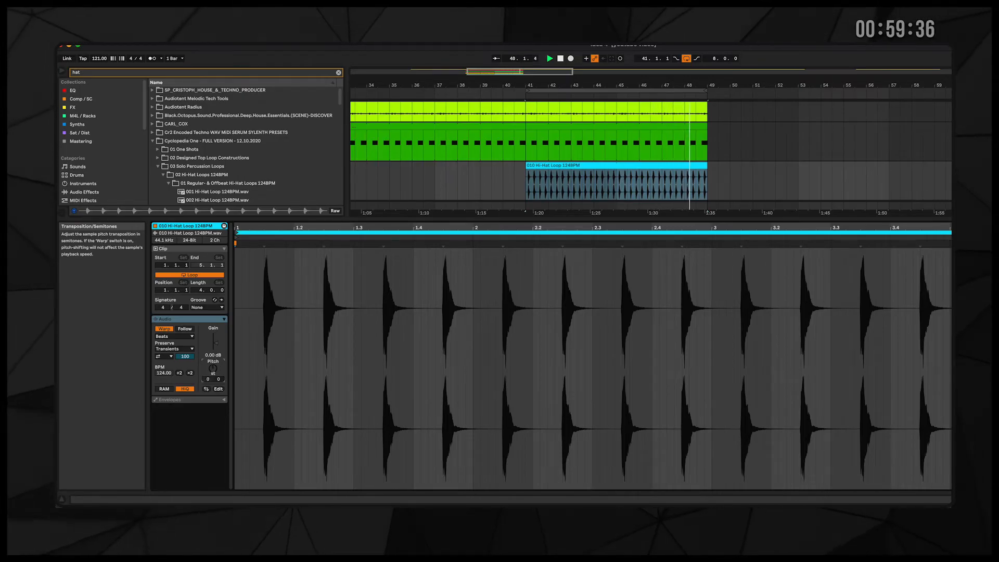
{"action": "left_click_drag", "start_coordinate": [213, 371], "coordinate": [213, 373]}
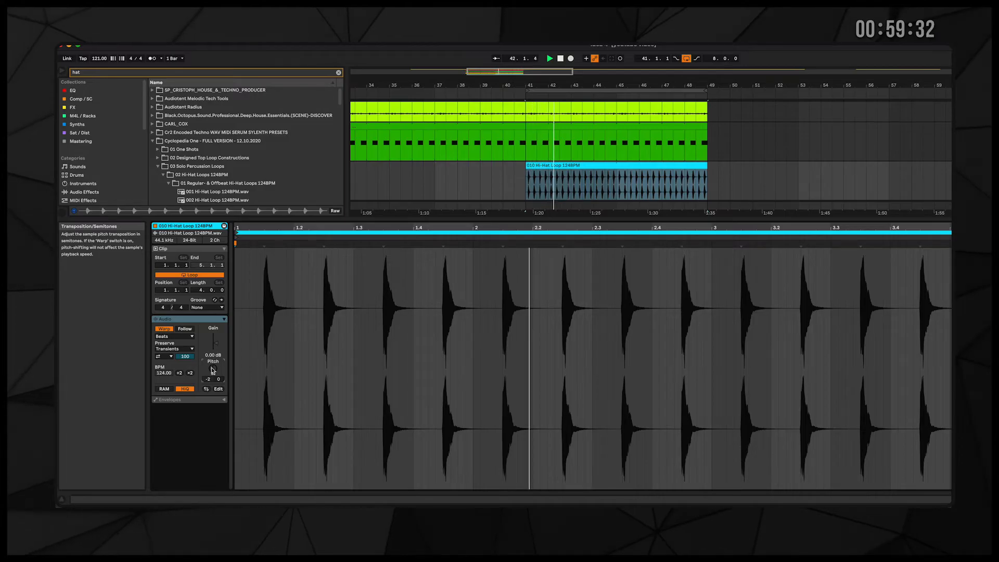
- Turn on the hat track's Coloring EQ and raise its low-cut frequency to thin out the low end
{"action": "key", "text": "shift+Tab"}
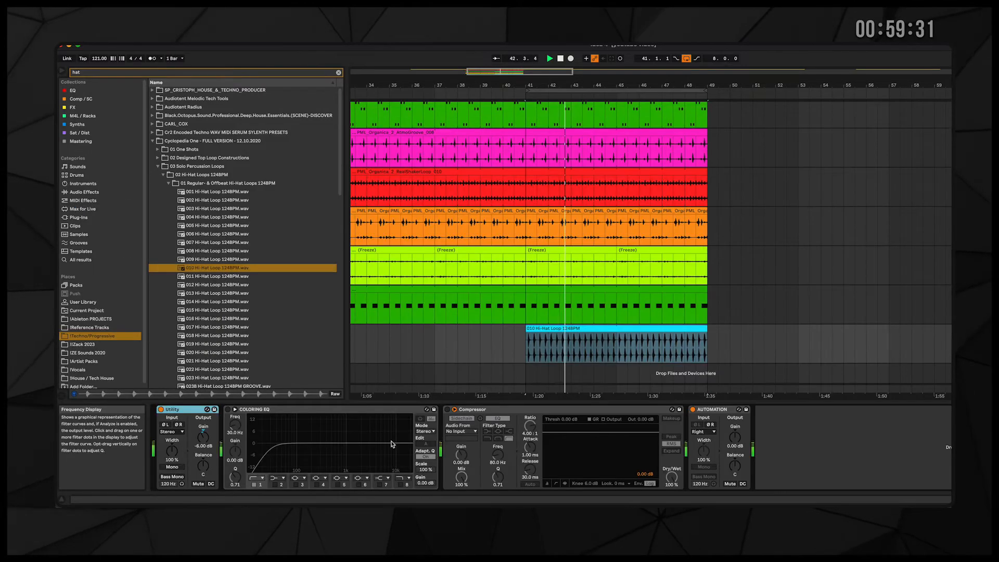
{"action": "left_click", "coordinate": [227, 410]}
{"action": "left_click_drag", "start_coordinate": [271, 450], "coordinate": [378, 450]}
{"action": "left_click", "coordinate": [358, 484]}
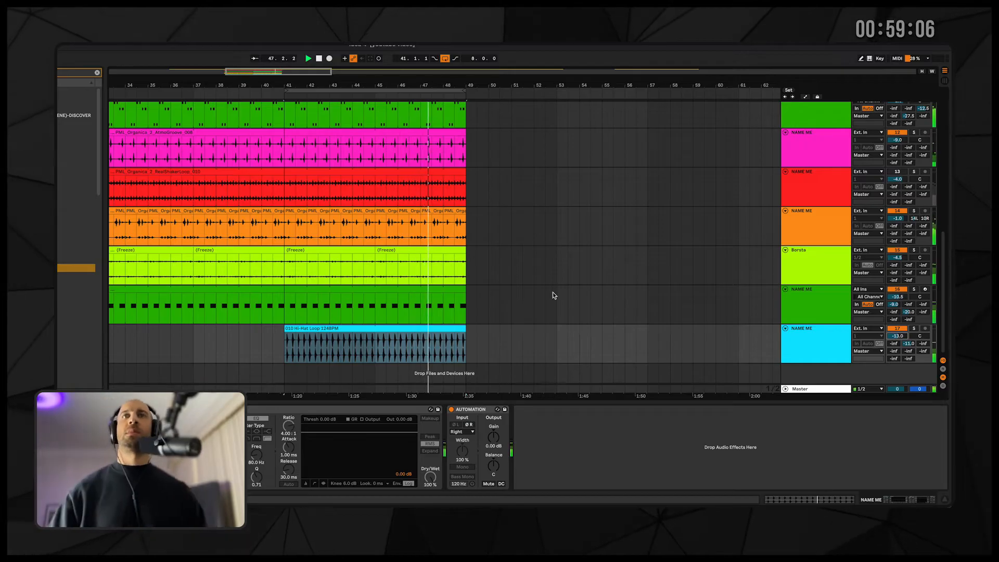
- Insert a new MIDI track directly below the light-green synth track
{"action": "scroll", "coordinate": [554, 291], "scroll_direction": "up", "scroll_amount": 10}
{"action": "left_click", "coordinate": [806, 240]}
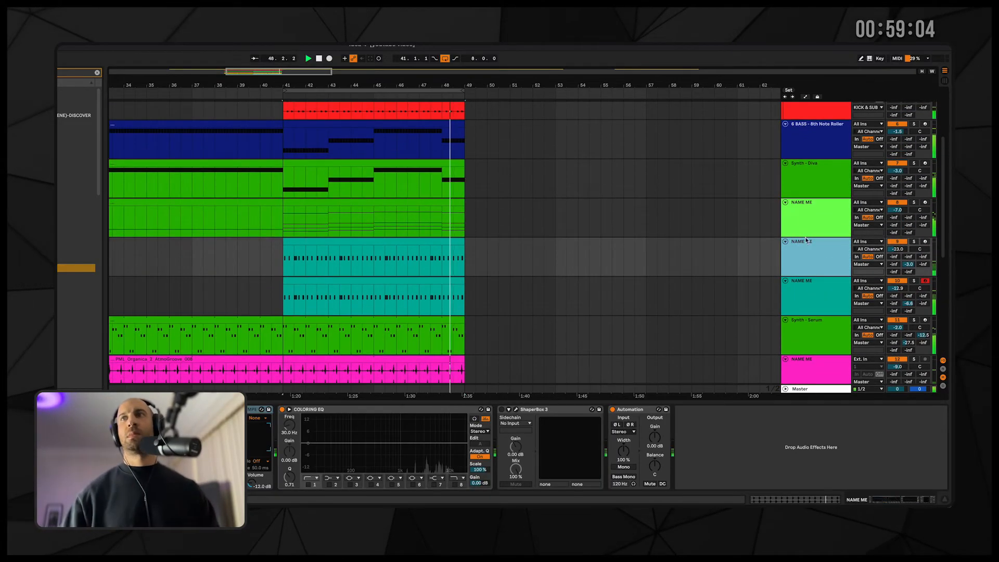
{"action": "left_click", "coordinate": [797, 224]}
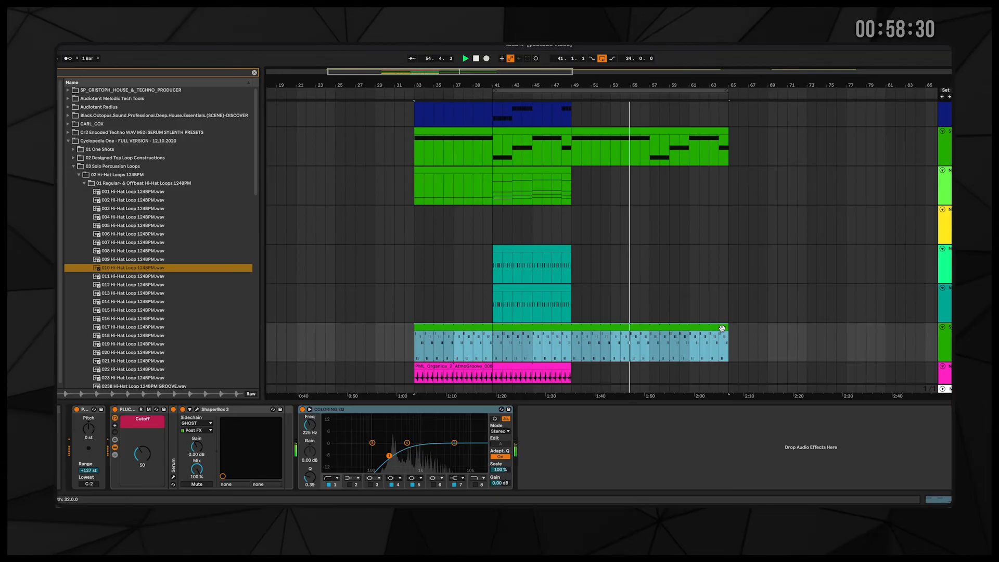
- Check the Serum plug-in on the Synth - Serum track, reduce its third send to -20.3 dB and set the track volume to -1.3 dB
{"action": "left_click", "coordinate": [943, 328]}
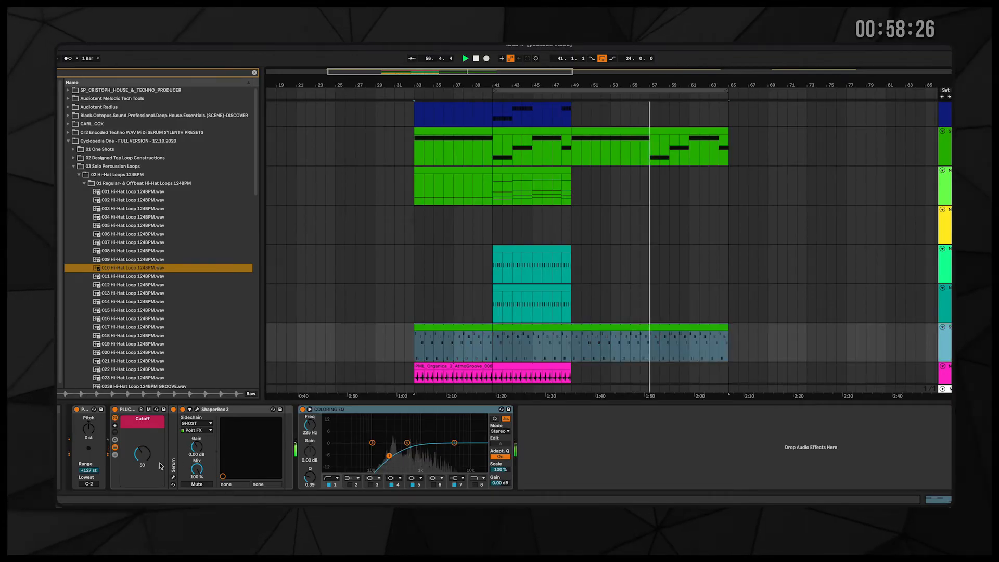
{"action": "left_click", "coordinate": [173, 476]}
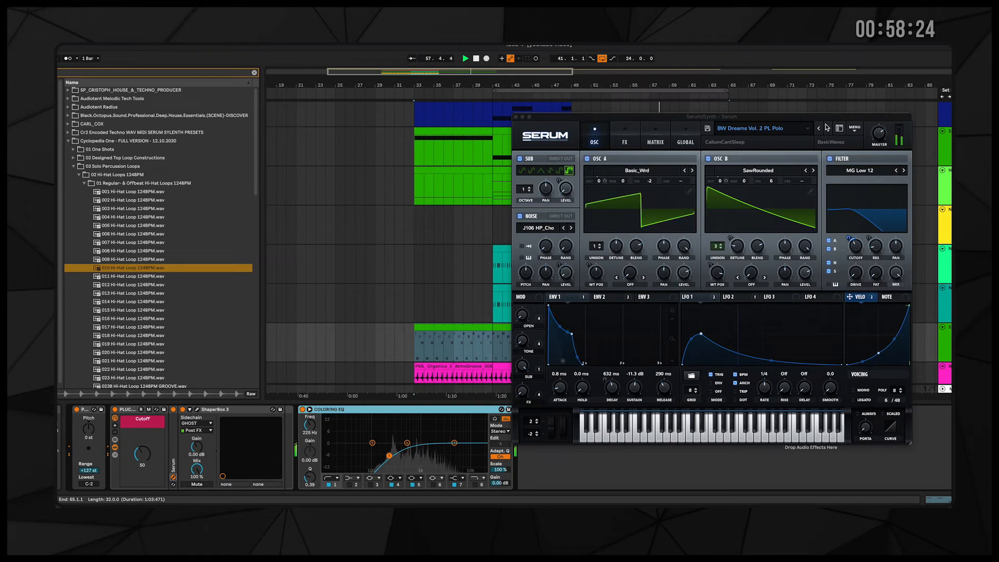
{"action": "left_click_drag", "start_coordinate": [809, 117], "coordinate": [698, 108]}
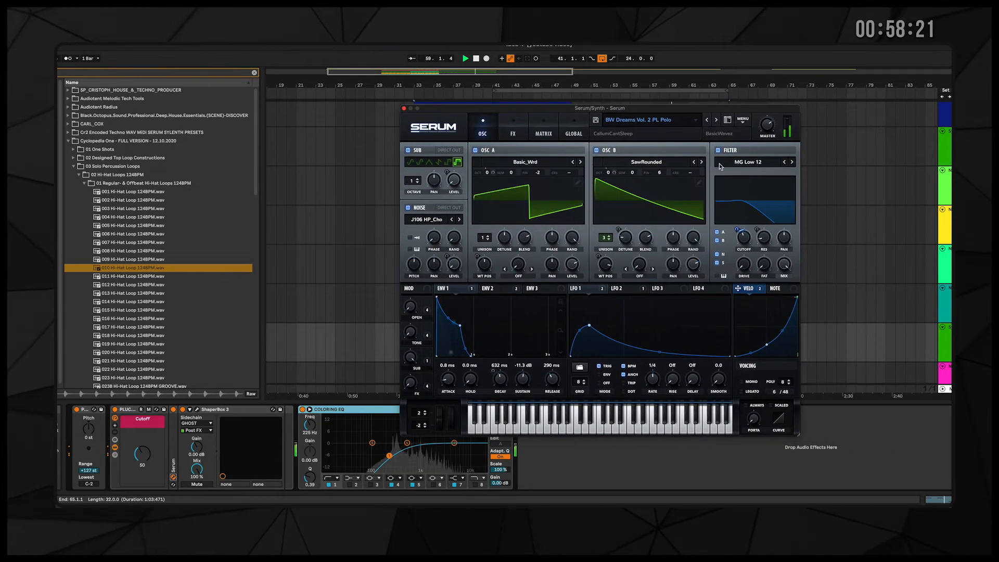
{"action": "left_click", "coordinate": [402, 108]}
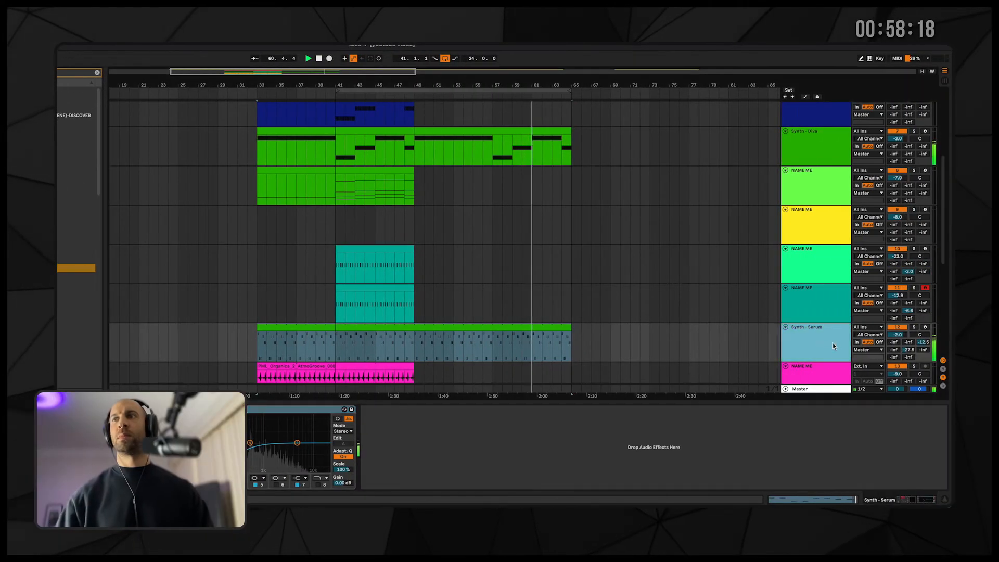
{"action": "left_click_drag", "start_coordinate": [923, 342], "coordinate": [902, 338]}
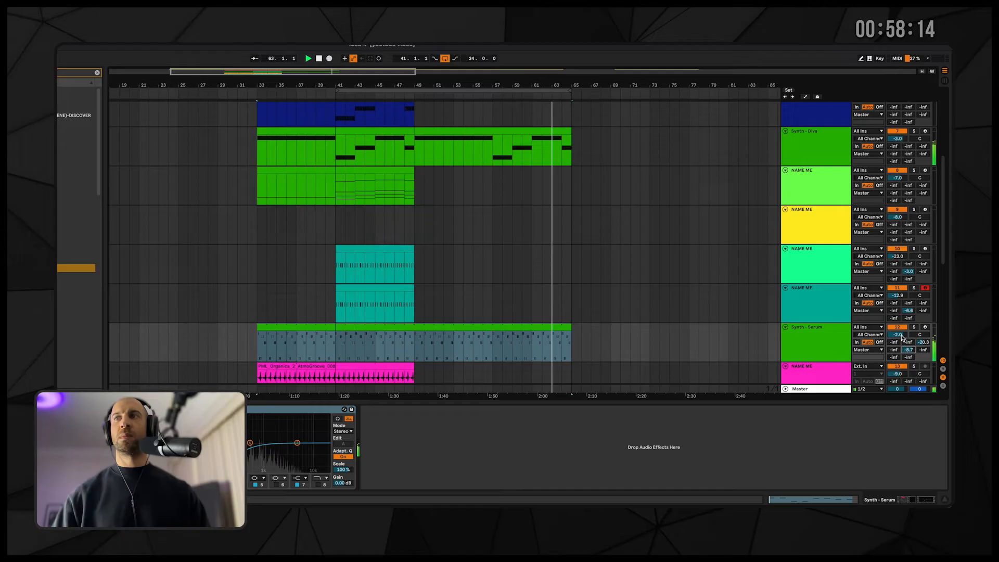
- Select bars 57 to 65 of the Synth - Diva clip and turn off loop playback
{"action": "scroll", "coordinate": [569, 245], "scroll_direction": "up", "scroll_amount": 2}
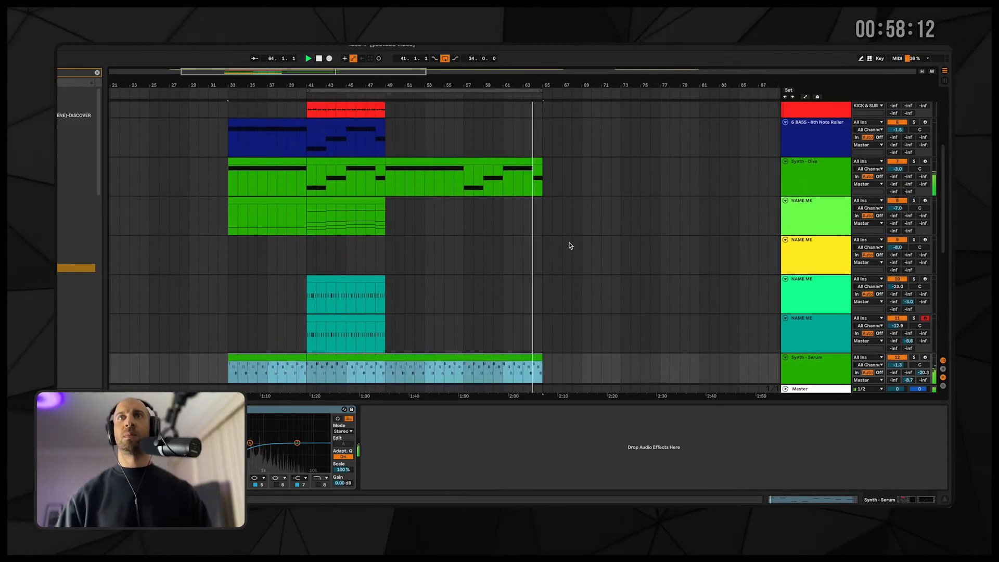
{"action": "scroll", "coordinate": [569, 245], "scroll_direction": "up", "scroll_amount": 1}
{"action": "left_click_drag", "start_coordinate": [469, 193], "coordinate": [539, 206]}
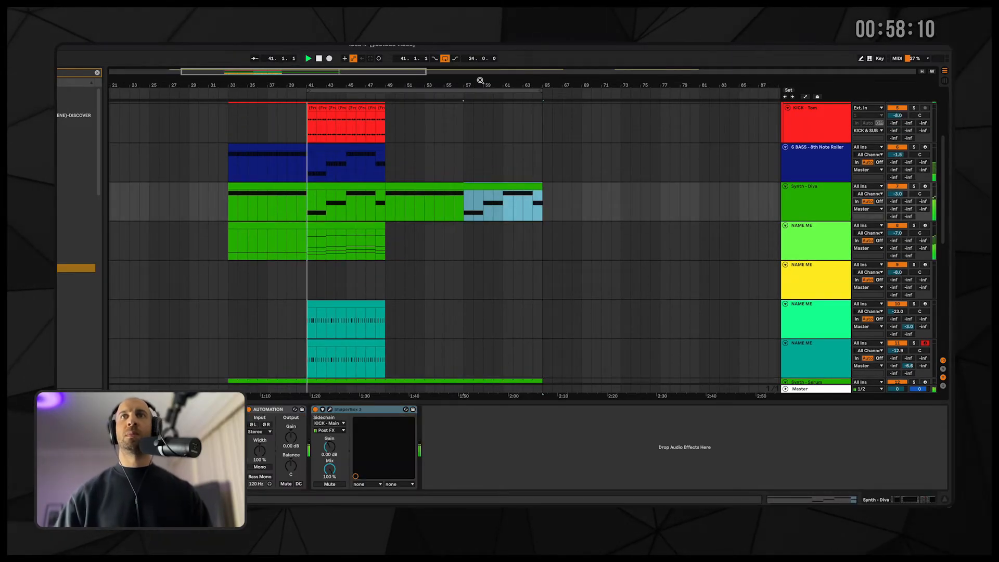
{"action": "left_click", "coordinate": [445, 59]}
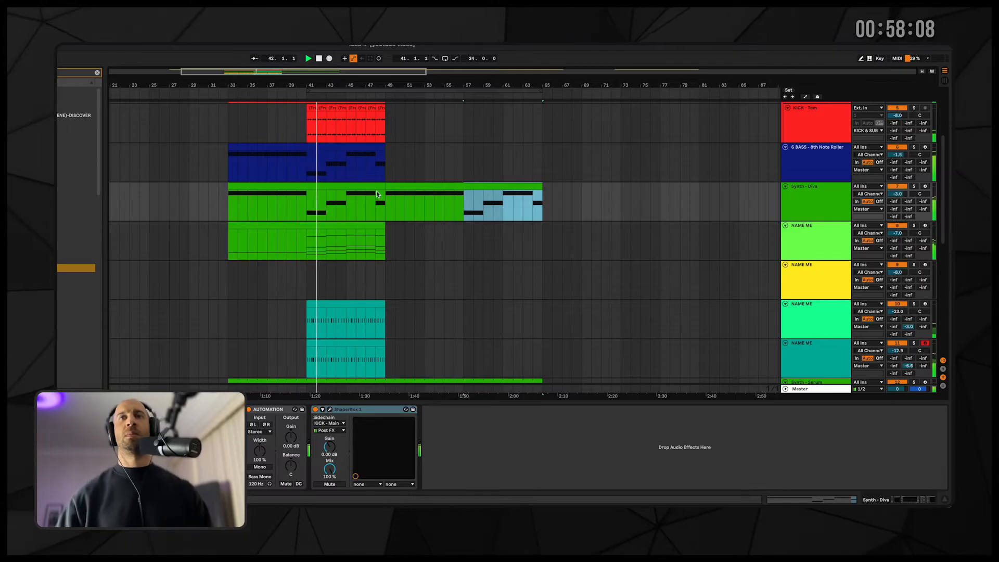
- Play the VOX - Acapella track from bars 65, 69 and 73, extending the loop region to 37 bars
{"action": "scroll", "coordinate": [393, 202], "scroll_direction": "up", "scroll_amount": 4}
{"action": "left_click", "coordinate": [544, 136]}
{"action": "key", "text": "space"}
{"action": "key", "text": "space"}
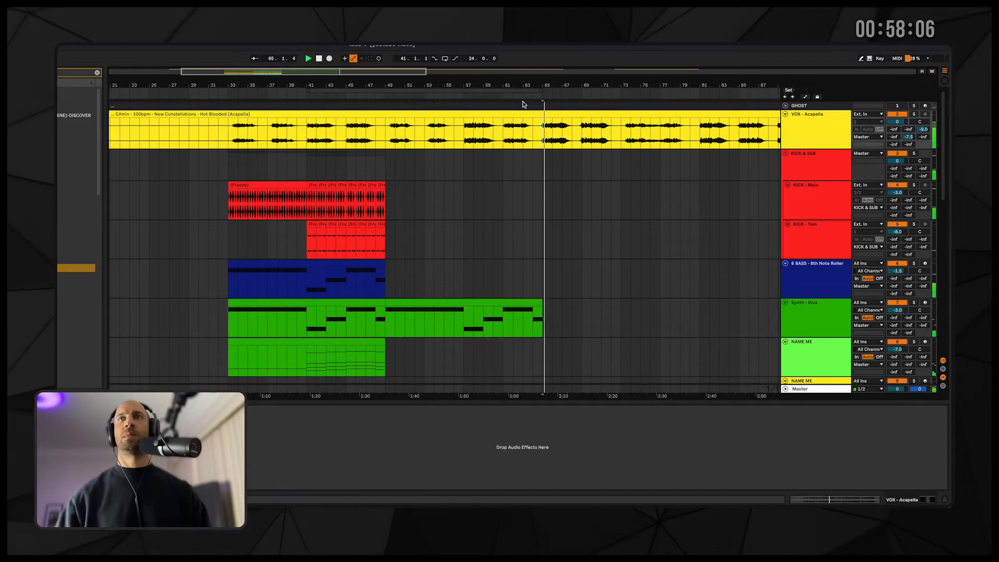
{"action": "left_click_drag", "start_coordinate": [541, 93], "coordinate": [670, 94]}
{"action": "left_click", "coordinate": [583, 134]}
{"action": "key", "text": "space"}
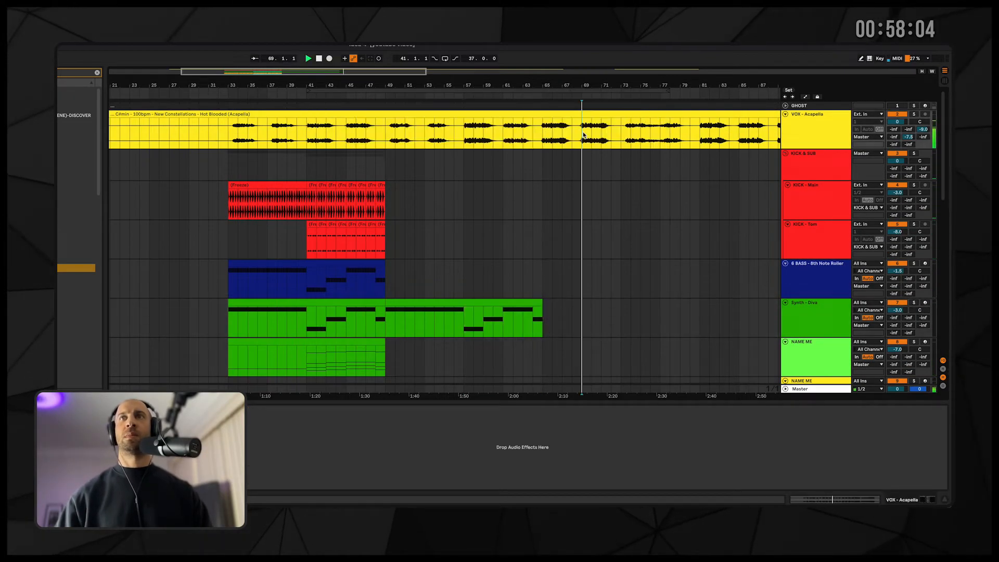
{"action": "left_click", "coordinate": [622, 137]}
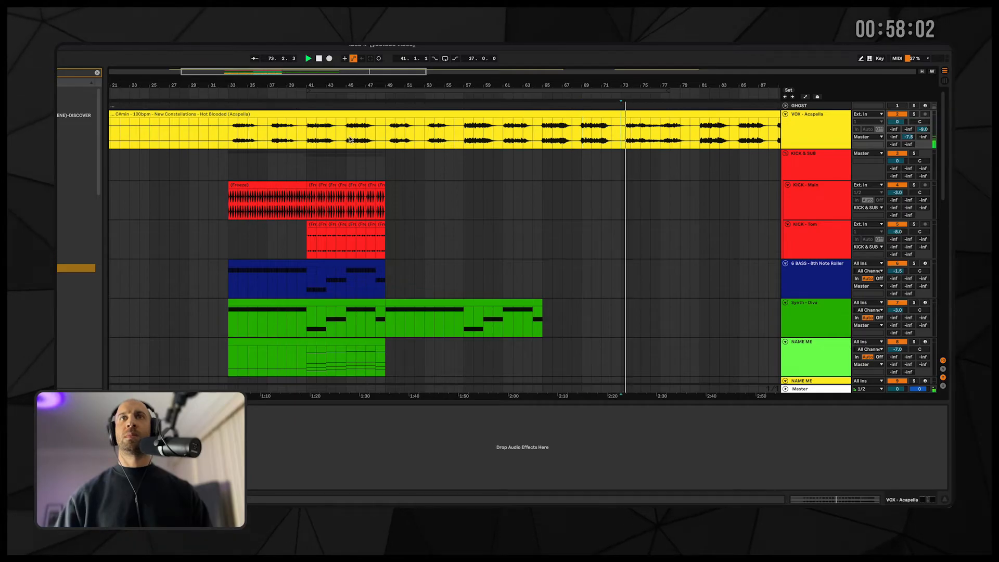
- Select bars 41 to 49 of the acapella for comparison and listen to it from bars 59 and 65
{"action": "left_click_drag", "start_coordinate": [308, 137], "coordinate": [385, 141]}
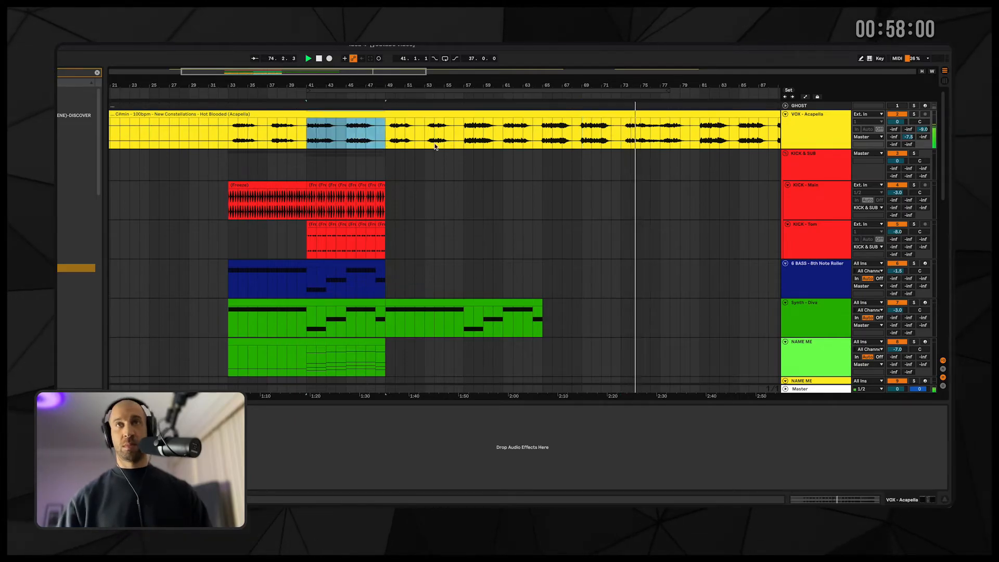
{"action": "left_click", "coordinate": [484, 141]}
{"action": "key", "text": "space"}
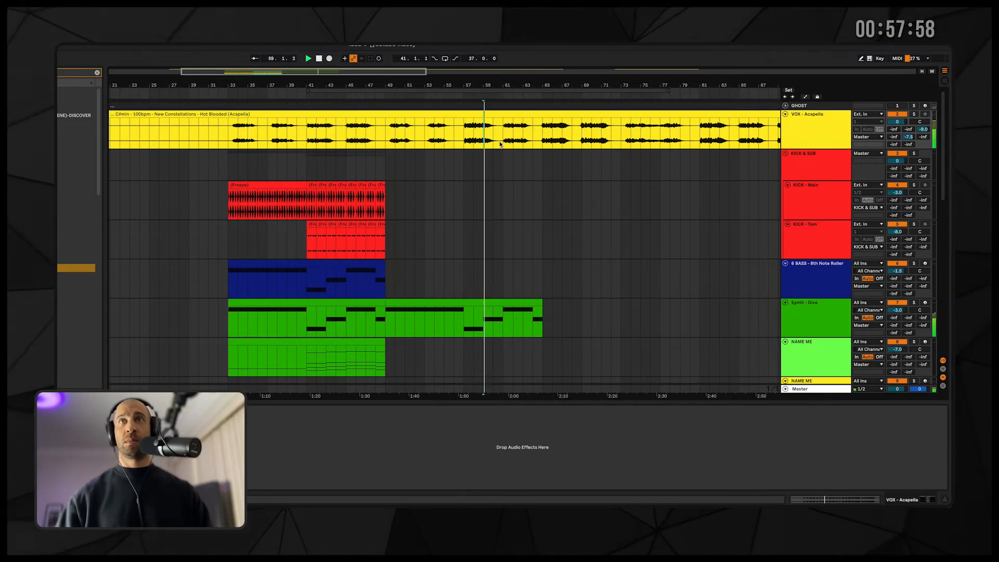
{"action": "left_click", "coordinate": [542, 144]}
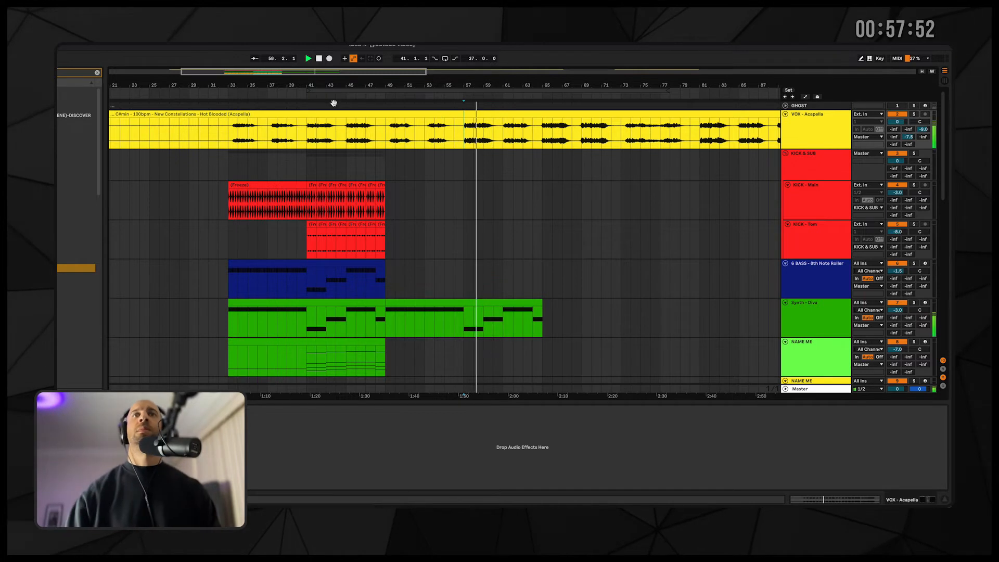
- Copy the light-green synth track's clip section from bars 41 to 49 over to bars 57 to 65
{"action": "scroll", "coordinate": [473, 207], "scroll_direction": "down", "scroll_amount": 5}
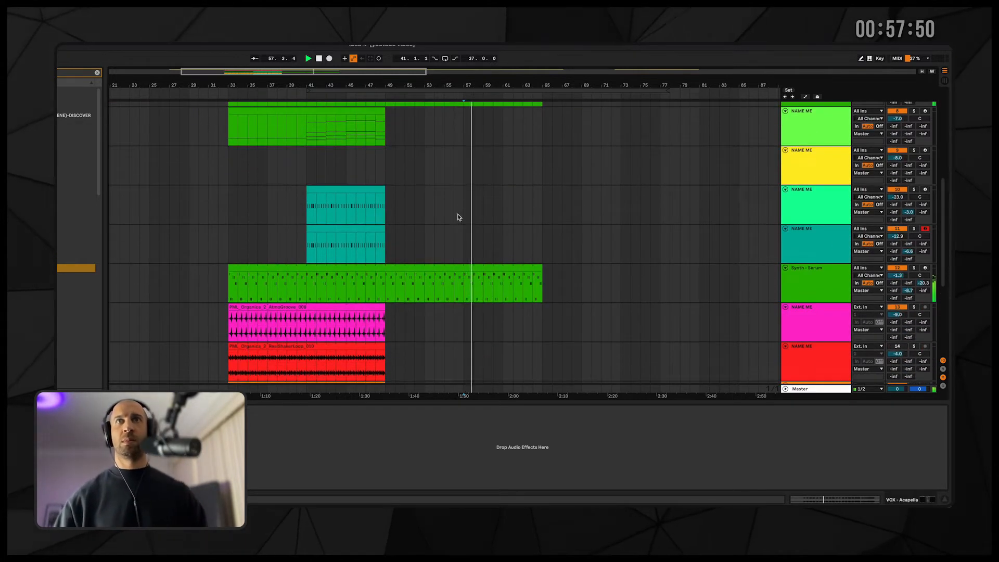
{"action": "scroll", "coordinate": [460, 213], "scroll_direction": "up", "scroll_amount": 3}
{"action": "left_click_drag", "start_coordinate": [366, 229], "coordinate": [518, 234]}
{"action": "left_click_drag", "start_coordinate": [391, 219], "coordinate": [464, 218]}
{"action": "scroll", "coordinate": [472, 218], "scroll_direction": "down", "scroll_amount": 2}
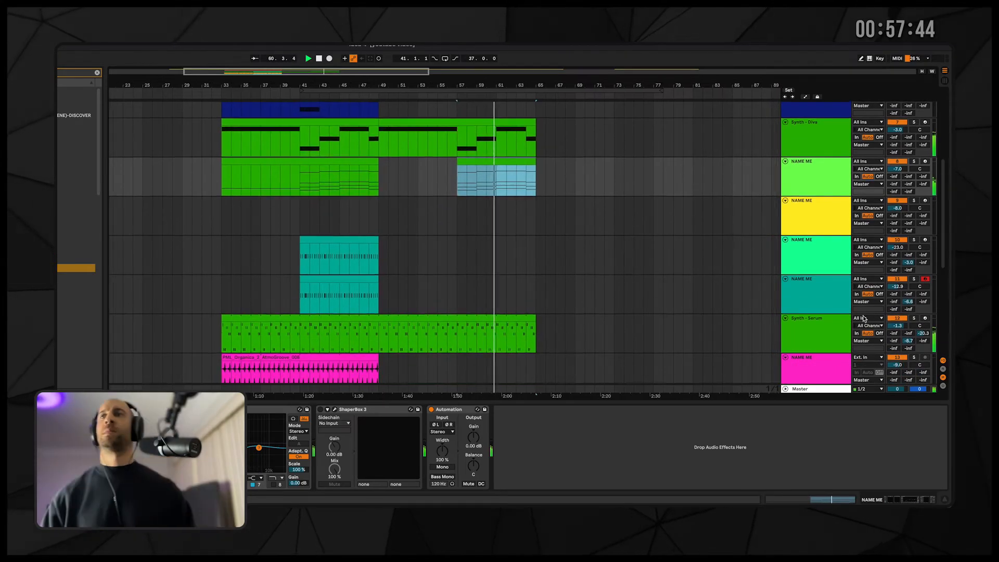
- Consolidate the orange bongo loop clips from bars 33 to 49 into one clip and dismiss the SoundID Reference warning
{"action": "left_click", "coordinate": [824, 325]}
{"action": "scroll", "coordinate": [608, 246], "scroll_direction": "up", "scroll_amount": 3}
{"action": "scroll", "coordinate": [494, 245], "scroll_direction": "down", "scroll_amount": 8}
{"action": "left_click_drag", "start_coordinate": [368, 219], "coordinate": [376, 214]}
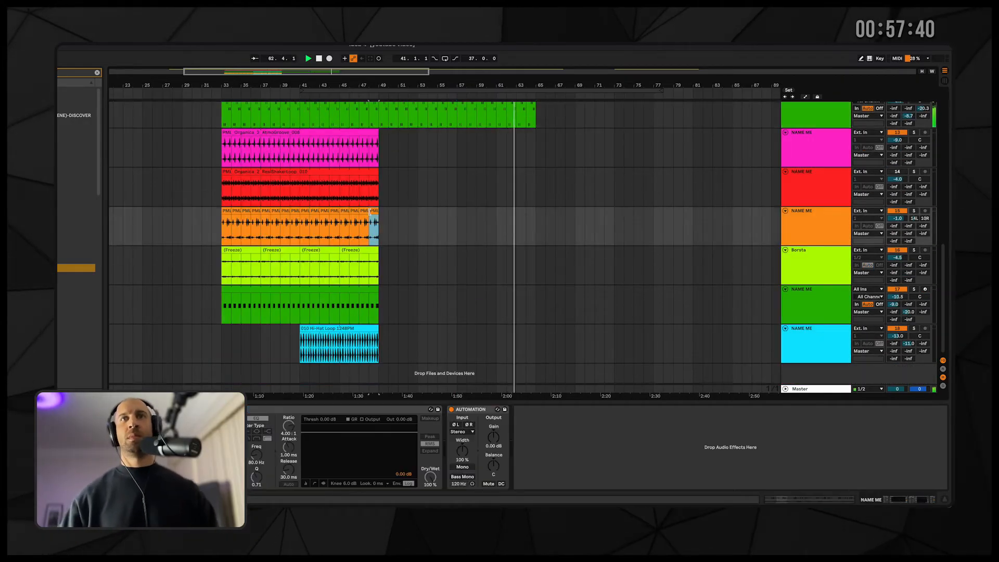
{"action": "left_click", "coordinate": [221, 233], "text": "shift"}
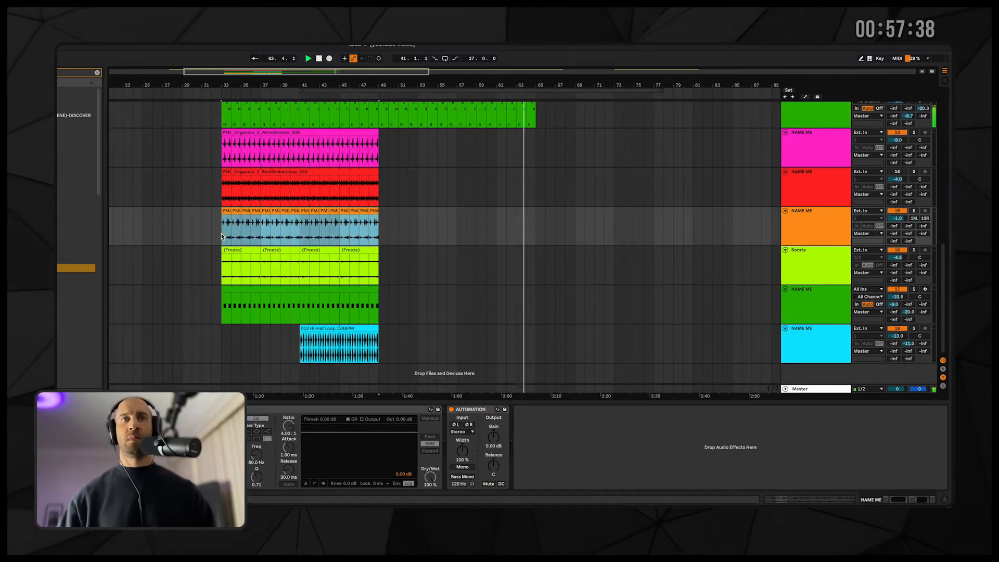
{"action": "key", "text": "super+j"}
{"action": "left_click", "coordinate": [433, 291]}
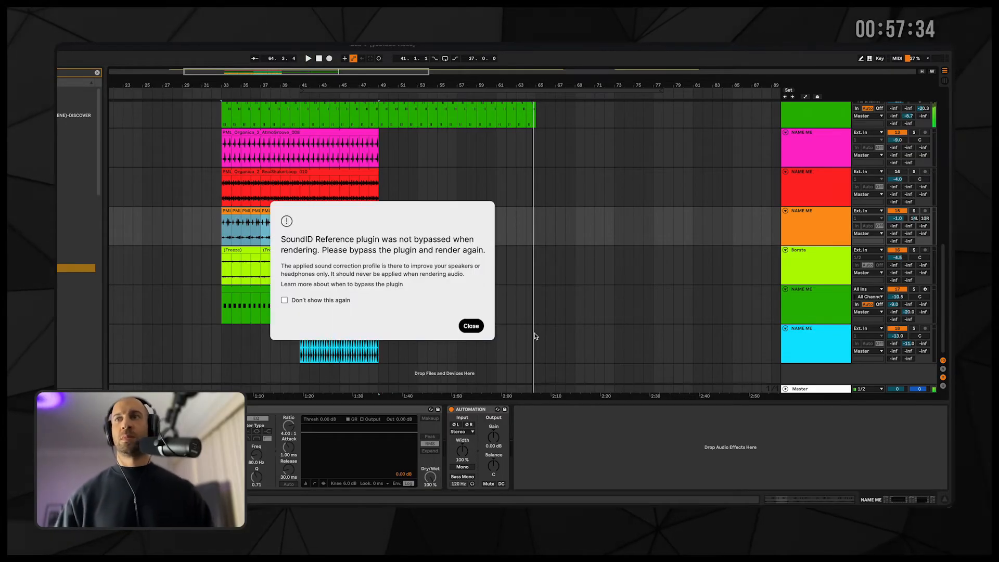
{"action": "left_click", "coordinate": [471, 326]}
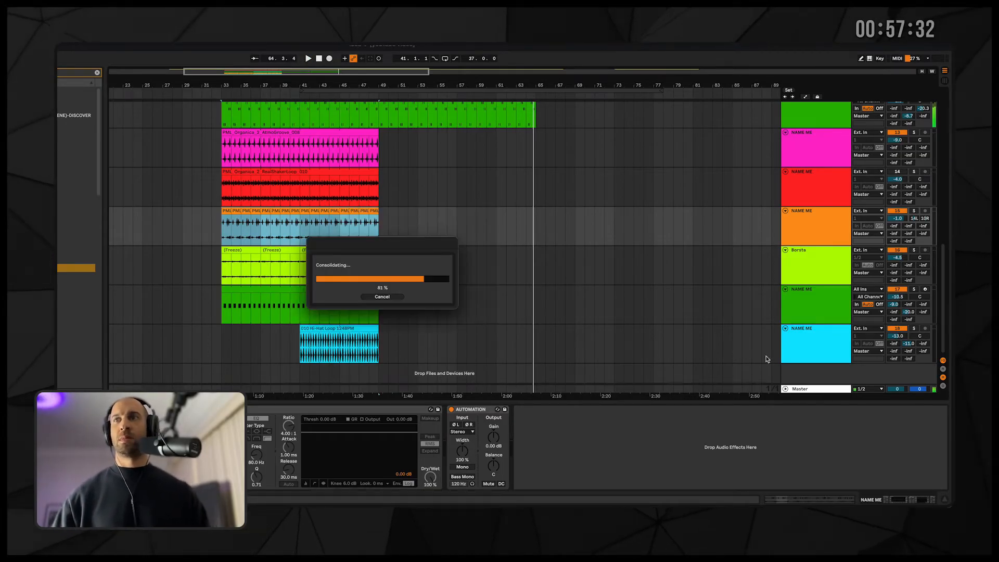
- Delete the SoundID Reference plug-in from the Master track and restart playback from bar 33
{"action": "left_click", "coordinate": [798, 390]}
{"action": "left_click", "coordinate": [612, 412]}
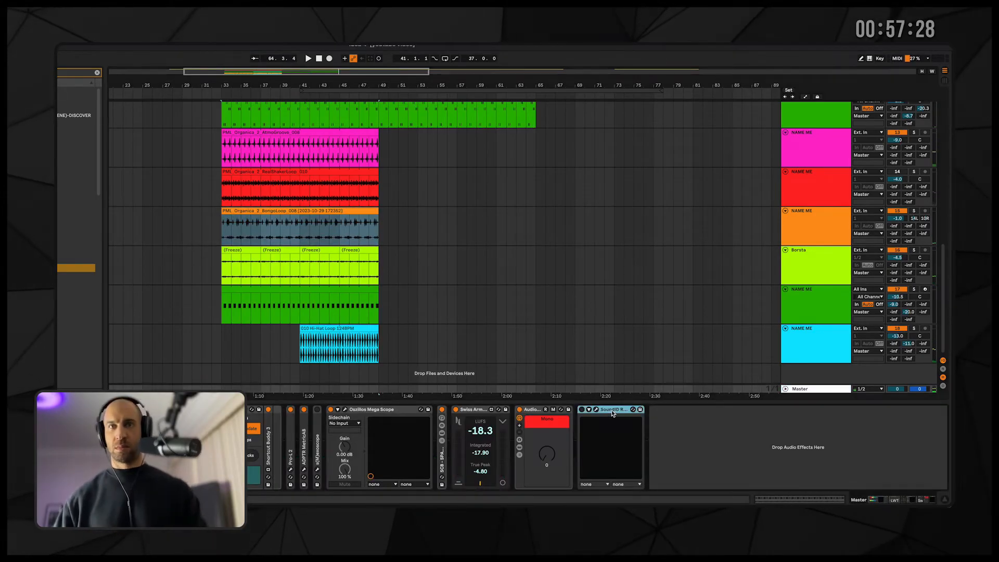
{"action": "key", "text": "Delete"}
{"action": "left_click", "coordinate": [224, 230]}
{"action": "key", "text": "space"}
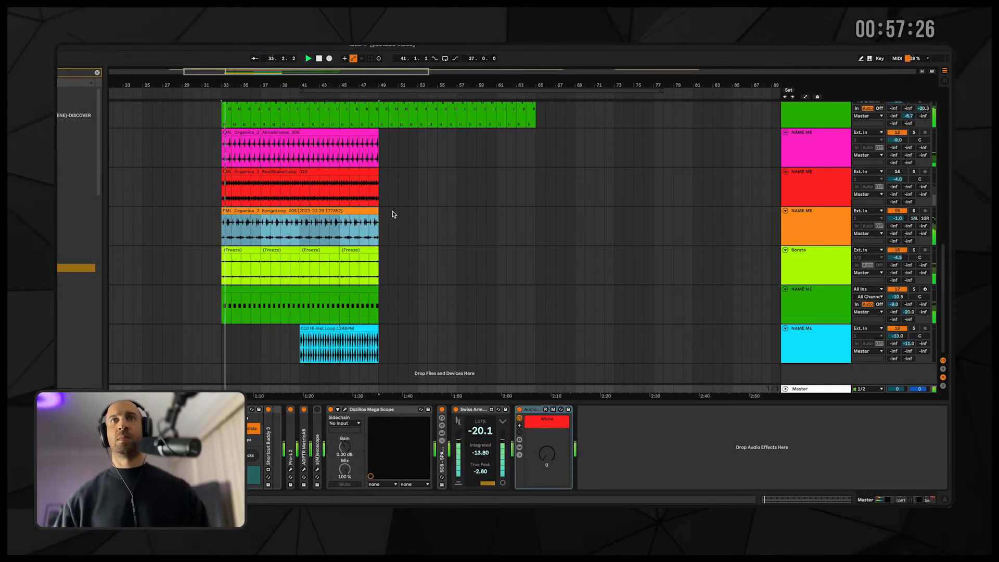
- Copy the consolidated bongo loop clip to bars 57 to 73 and play the arrangement from bar 41
{"action": "mouse_move", "coordinate": [365, 222]}
{"action": "left_mouse_down"}
{"action": "mouse_move", "coordinate": [610, 223]}
{"action": "mouse_move", "coordinate": [601, 225]}
{"action": "left_mouse_up"}
{"action": "left_click", "coordinate": [302, 234]}
{"action": "key", "text": "space"}
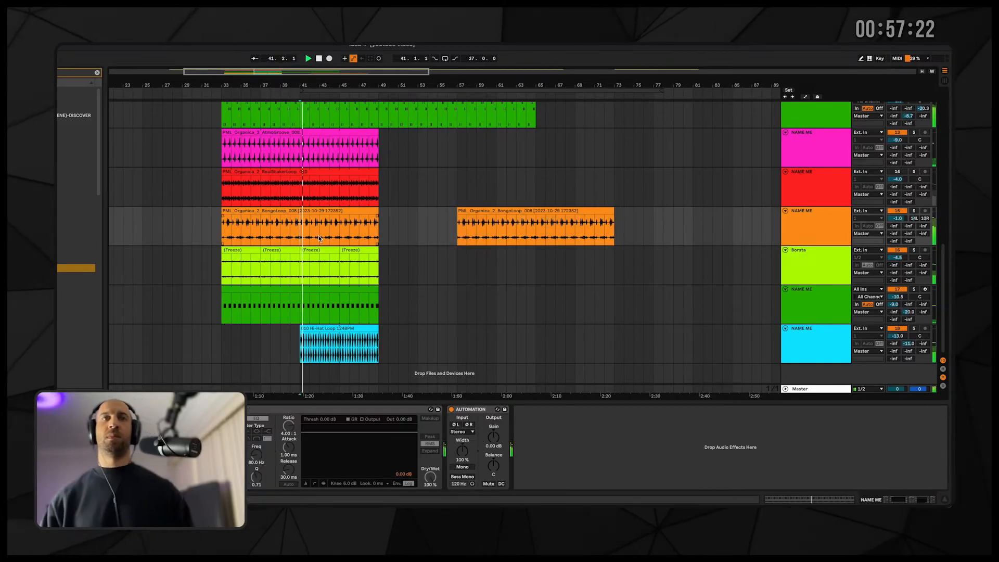
{"action": "scroll", "coordinate": [319, 236], "scroll_direction": "up", "scroll_amount": 3}
{"action": "scroll", "coordinate": [318, 235], "scroll_direction": "down", "scroll_amount": 3}
{"action": "scroll", "coordinate": [319, 237], "scroll_direction": "up", "scroll_amount": 5}
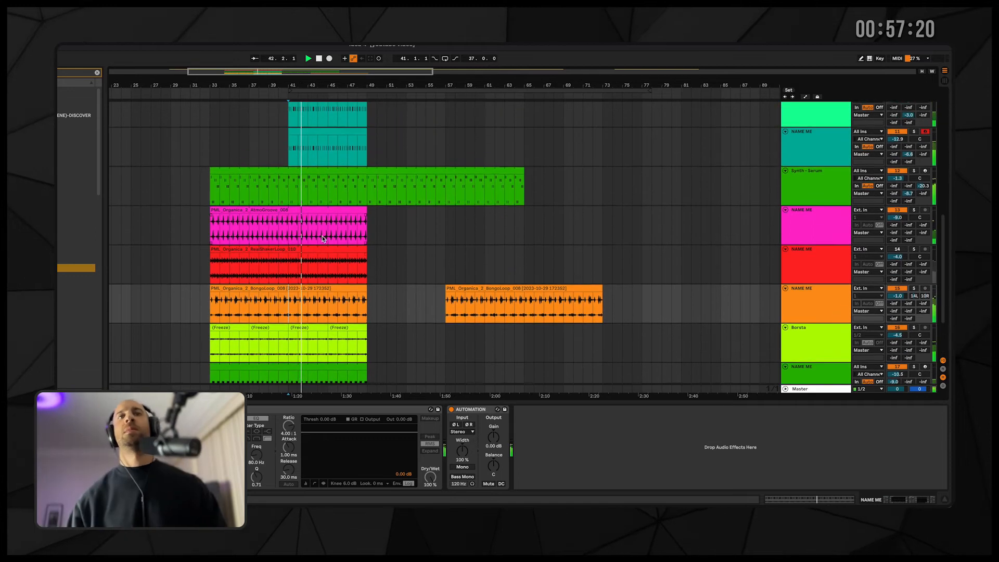
- Load the 044 - PL - Insomniac Plexes preset from the Mercurial playlist in Pigments on the Synth - Serum track
{"action": "scroll", "coordinate": [321, 239], "scroll_direction": "up", "scroll_amount": 3}
{"action": "scroll", "coordinate": [521, 204], "scroll_direction": "up", "scroll_amount": 5}
{"action": "scroll", "coordinate": [521, 204], "scroll_direction": "down", "scroll_amount": 6}
{"action": "scroll", "coordinate": [520, 205], "scroll_direction": "up", "scroll_amount": 1}
{"action": "scroll", "coordinate": [828, 231], "scroll_direction": "up", "scroll_amount": 5}
{"action": "scroll", "coordinate": [822, 239], "scroll_direction": "down", "scroll_amount": 5}
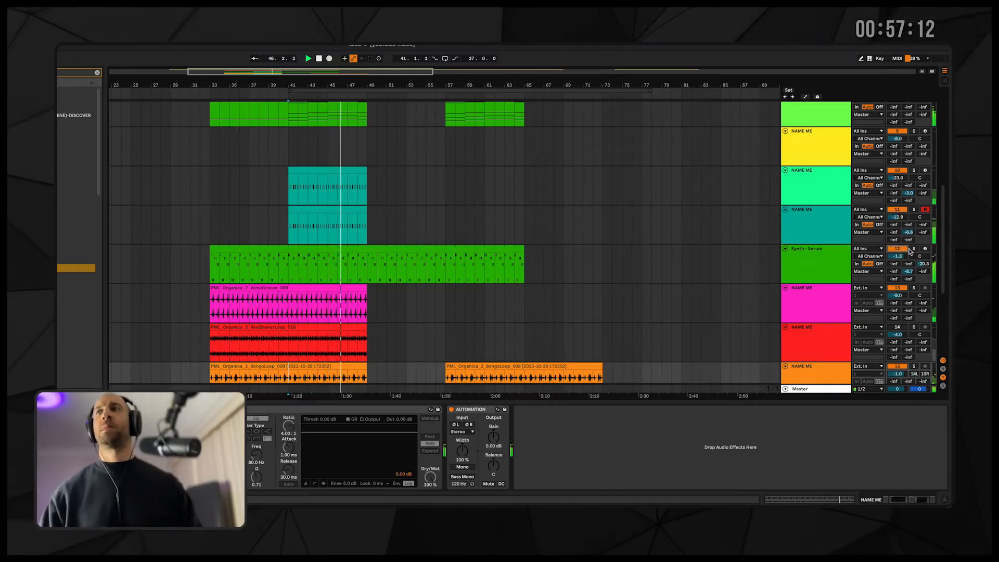
{"action": "left_click", "coordinate": [848, 261]}
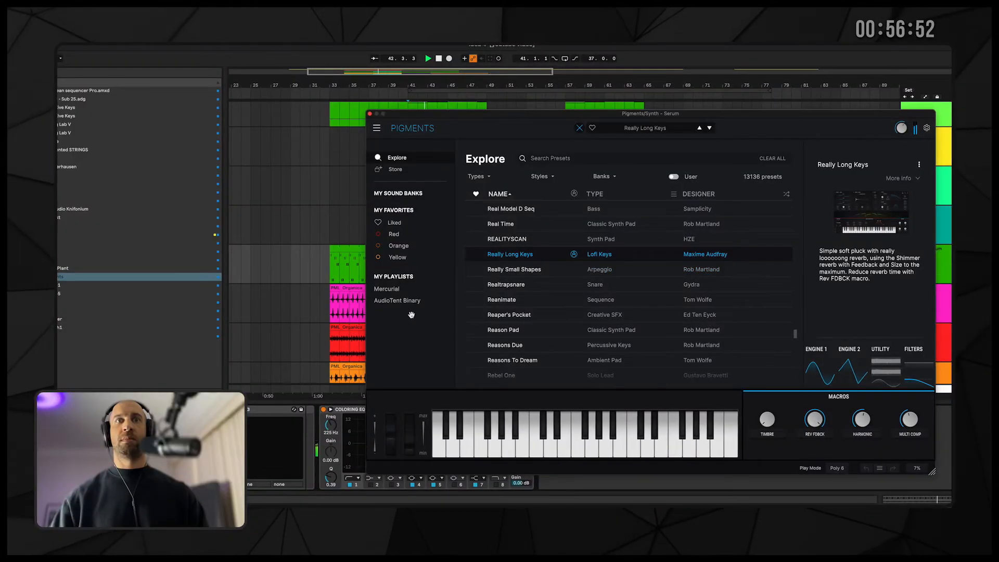
{"action": "left_click", "coordinate": [426, 289]}
{"action": "scroll", "coordinate": [520, 302], "scroll_direction": "down", "scroll_amount": 10}
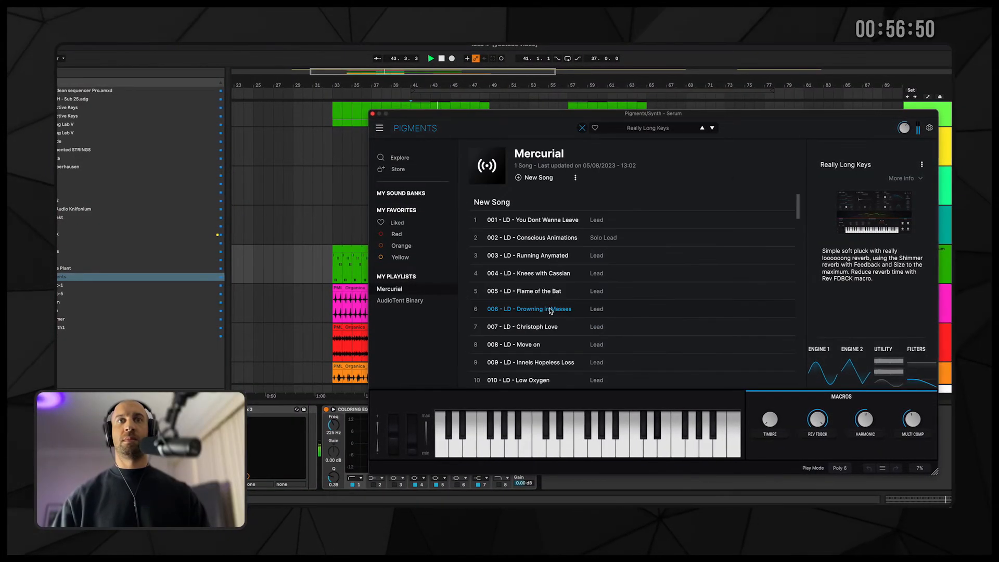
{"action": "scroll", "coordinate": [539, 328], "scroll_direction": "down", "scroll_amount": 5}
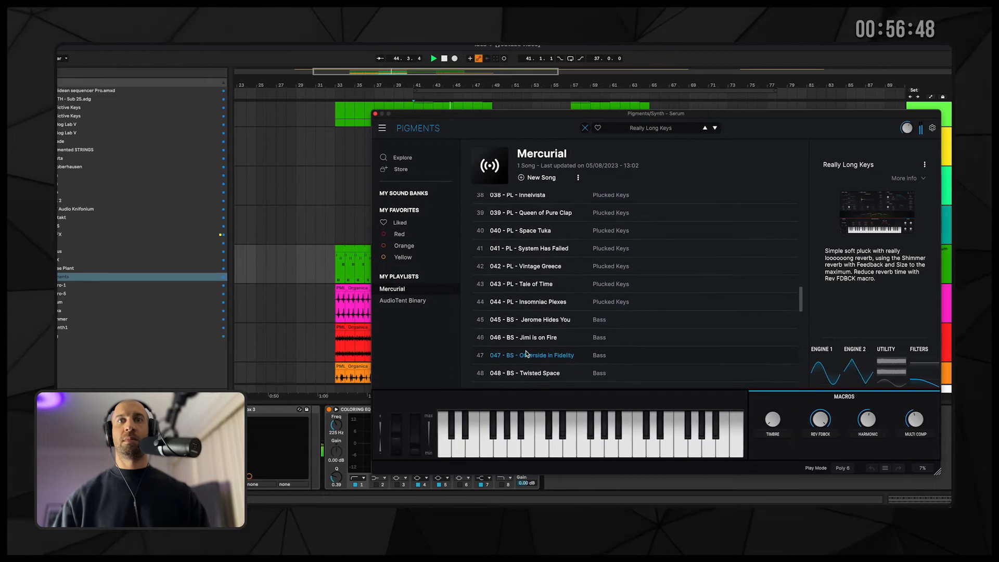
{"action": "scroll", "coordinate": [531, 295], "scroll_direction": "up", "scroll_amount": 3}
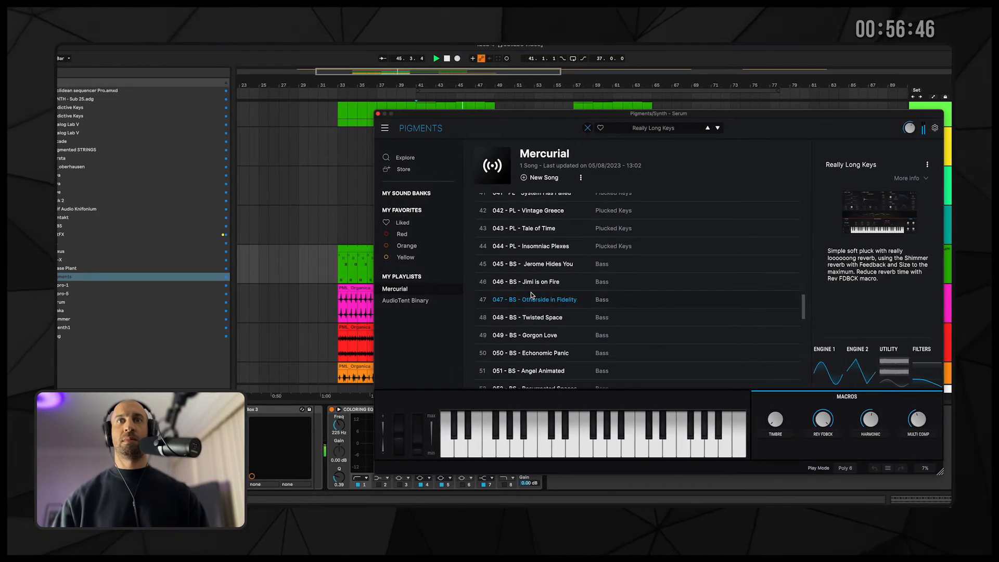
{"action": "left_click", "coordinate": [521, 248]}
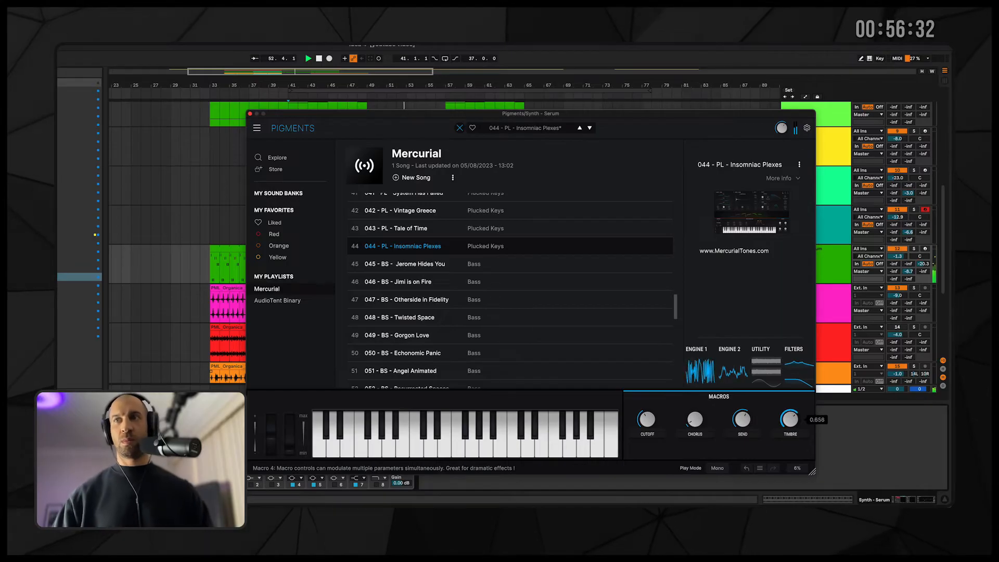
- Set the Chorus macro of the Insomniac Plexes preset to about 0.48 and close Pigments
{"action": "left_click_drag", "start_coordinate": [694, 420], "coordinate": [694, 417]}
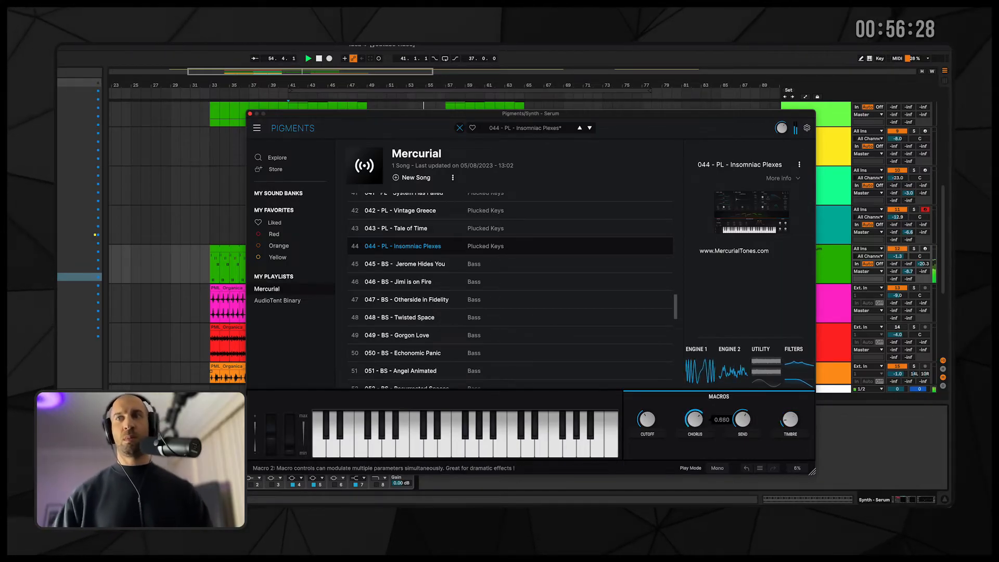
{"action": "left_click_drag", "start_coordinate": [694, 420], "coordinate": [695, 421]}
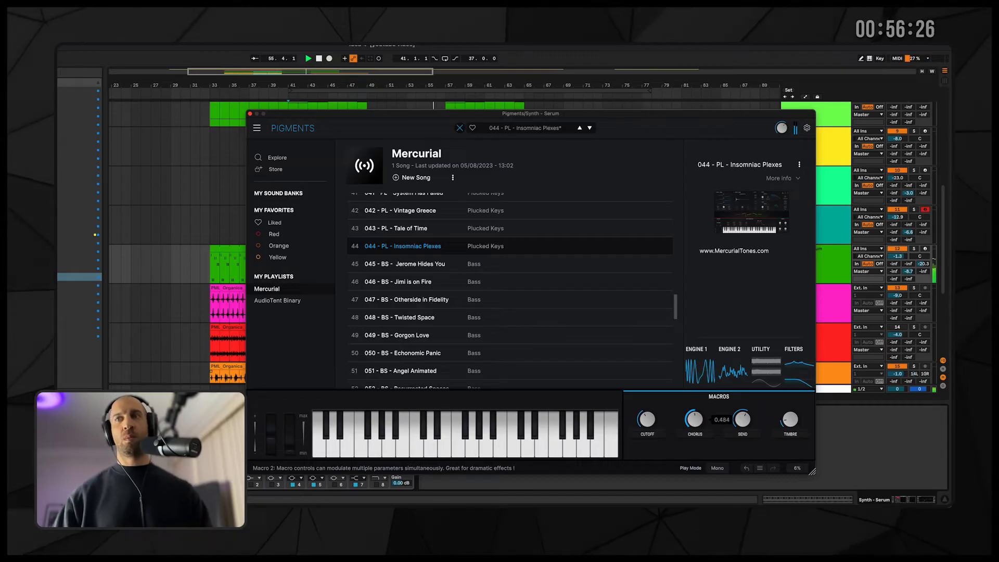
{"action": "left_click", "coordinate": [250, 114]}
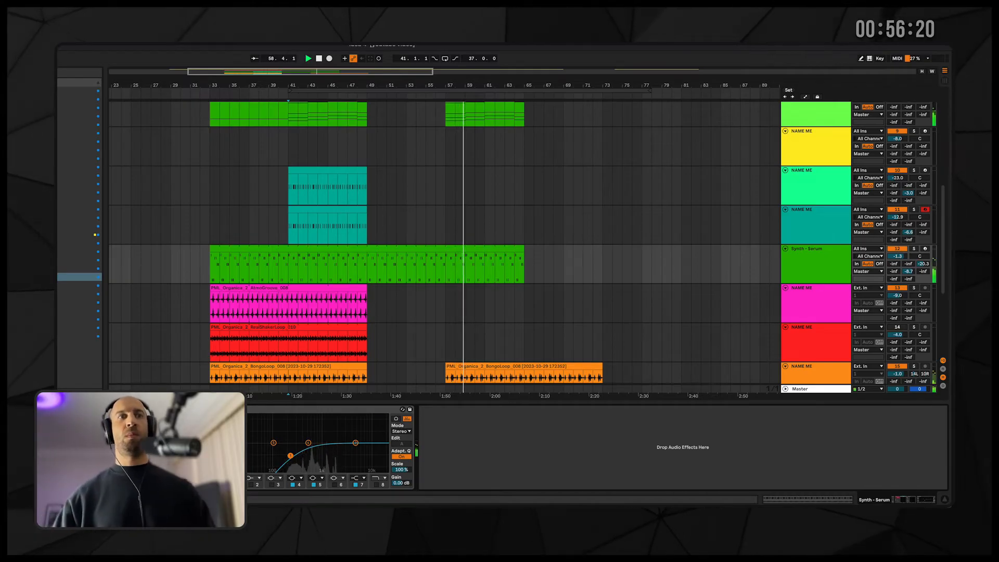
- Set the mix in the Synth - Serum track's ShaperBox 3 to 73% and close the plug-in
{"action": "left_click", "coordinate": [138, 409]}
{"action": "left_click_drag", "start_coordinate": [798, 188], "coordinate": [799, 195]}
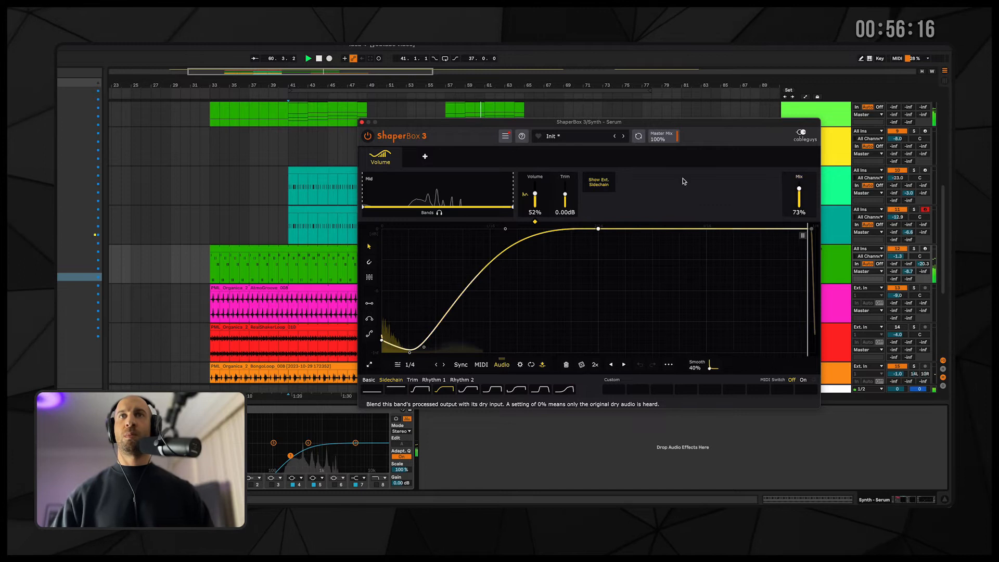
{"action": "left_click", "coordinate": [361, 123]}
- Find the Saturator among the audio effects and add it to the orange bongo loop track
{"action": "scroll", "coordinate": [513, 235], "scroll_direction": "down", "scroll_amount": 5}
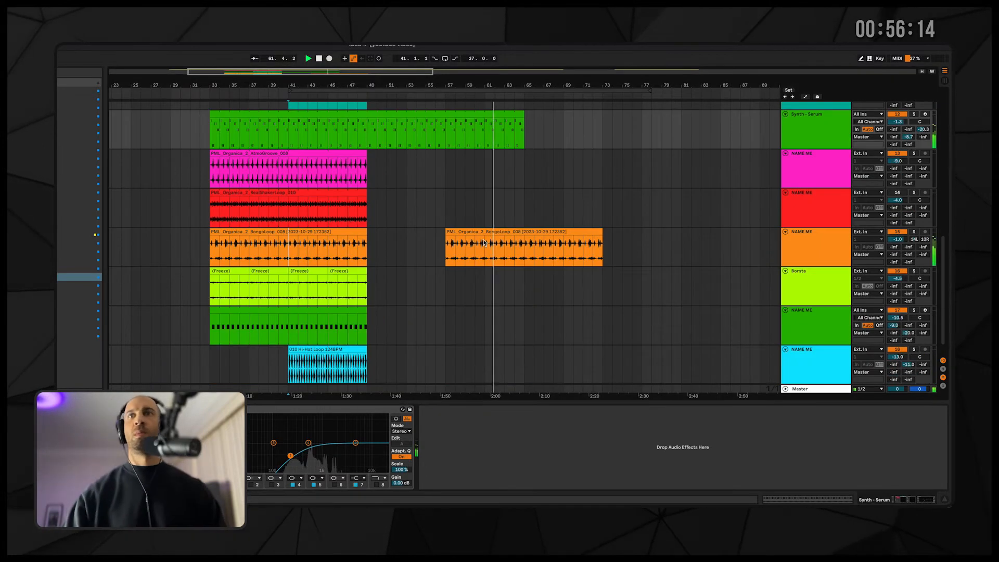
{"action": "left_click", "coordinate": [411, 248]}
{"action": "key", "text": "ctrl+alt+b"}
{"action": "left_click", "coordinate": [108, 74]}
{"action": "type", "text": "satur"}
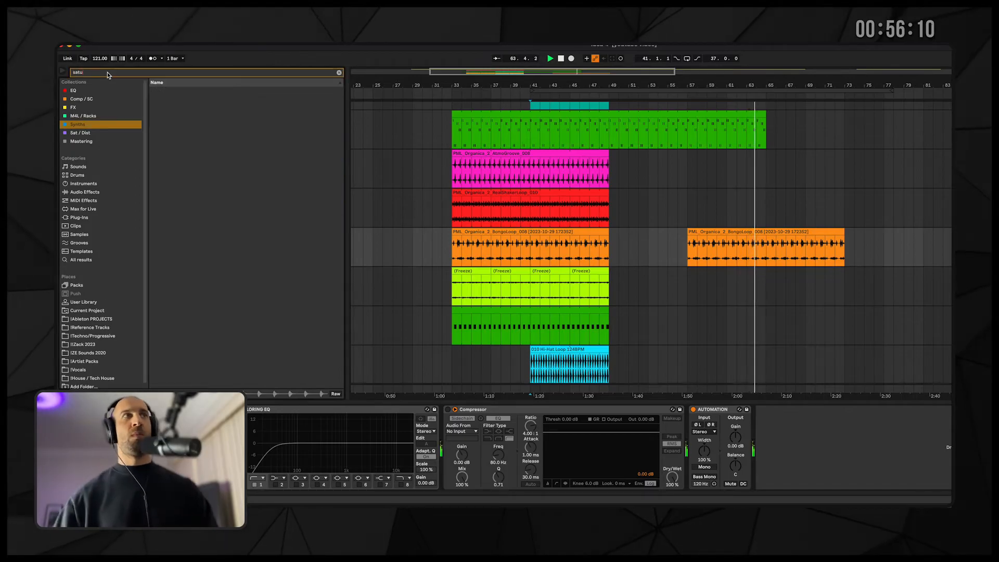
{"action": "left_click", "coordinate": [85, 192]}
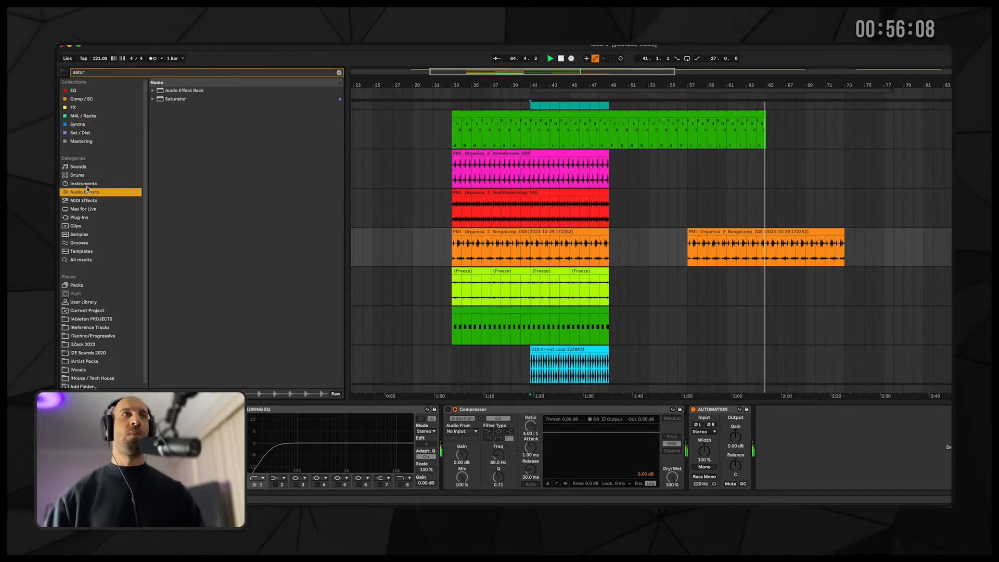
{"action": "double_click", "coordinate": [180, 101]}
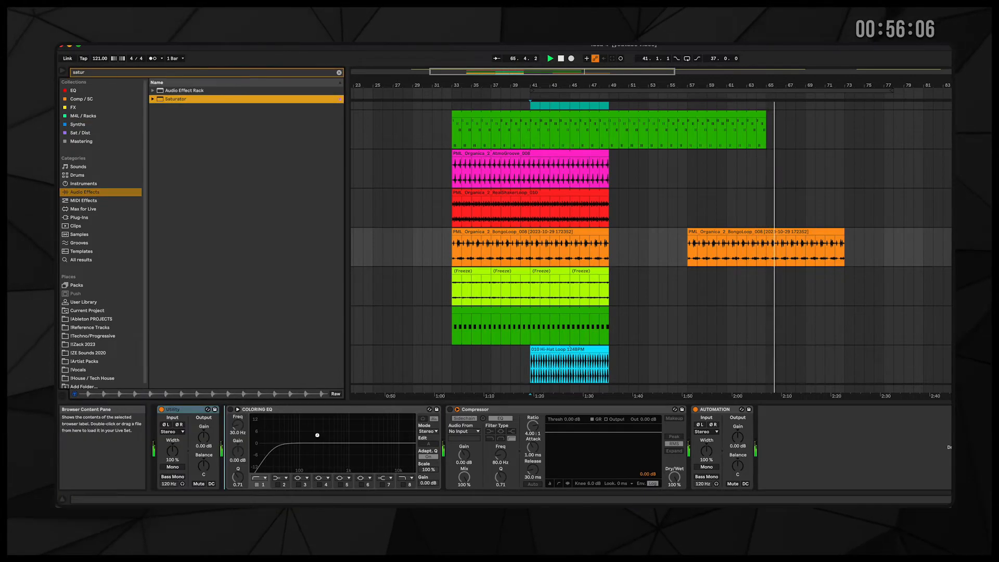
- Play from bar 57 and set the bongo Saturator to Medium Curve with Soft Clip on, 10.7 dB drive and a reduced output level
{"action": "left_click", "coordinate": [687, 91]}
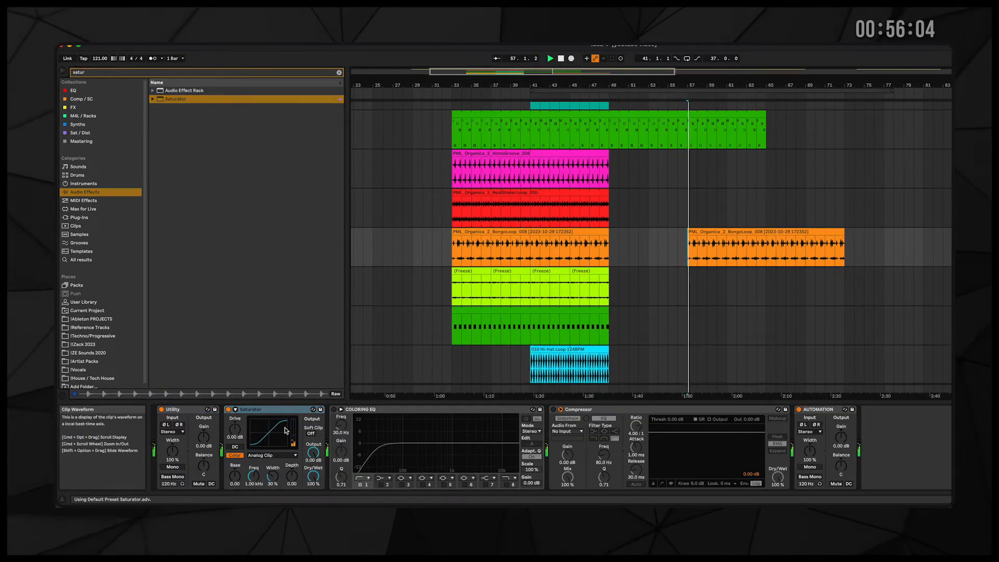
{"action": "left_click_drag", "start_coordinate": [235, 431], "coordinate": [236, 395]}
{"action": "left_click", "coordinate": [311, 433]}
{"action": "left_click_drag", "start_coordinate": [315, 456], "coordinate": [315, 482]}
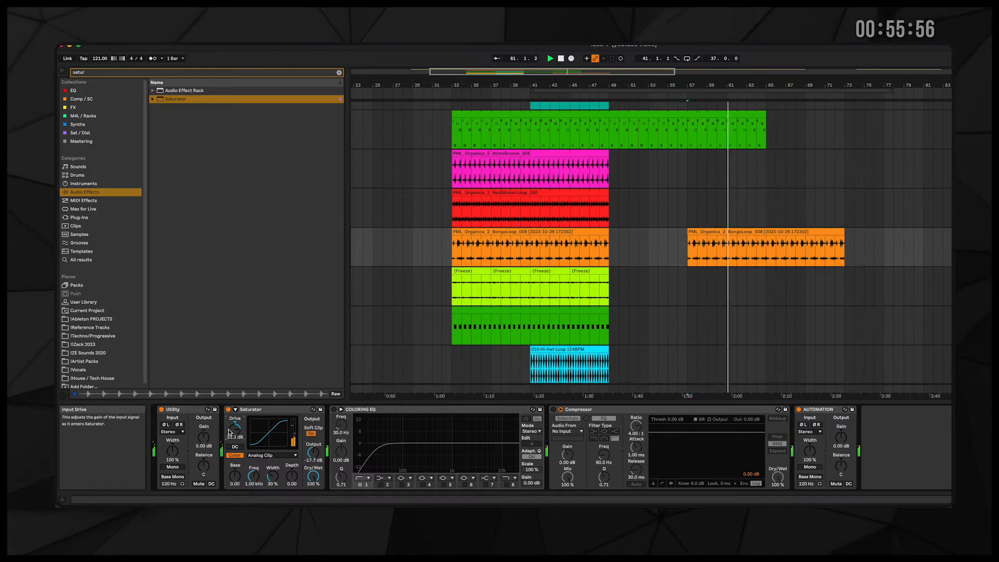
{"action": "left_click", "coordinate": [271, 455]}
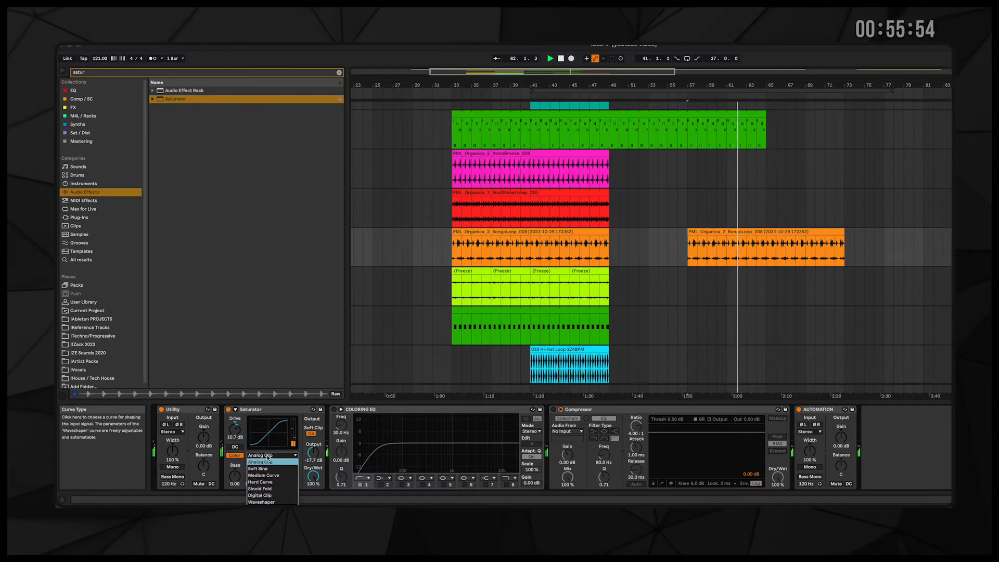
{"action": "left_click", "coordinate": [263, 476]}
{"action": "left_click_drag", "start_coordinate": [311, 458], "coordinate": [311, 471]}
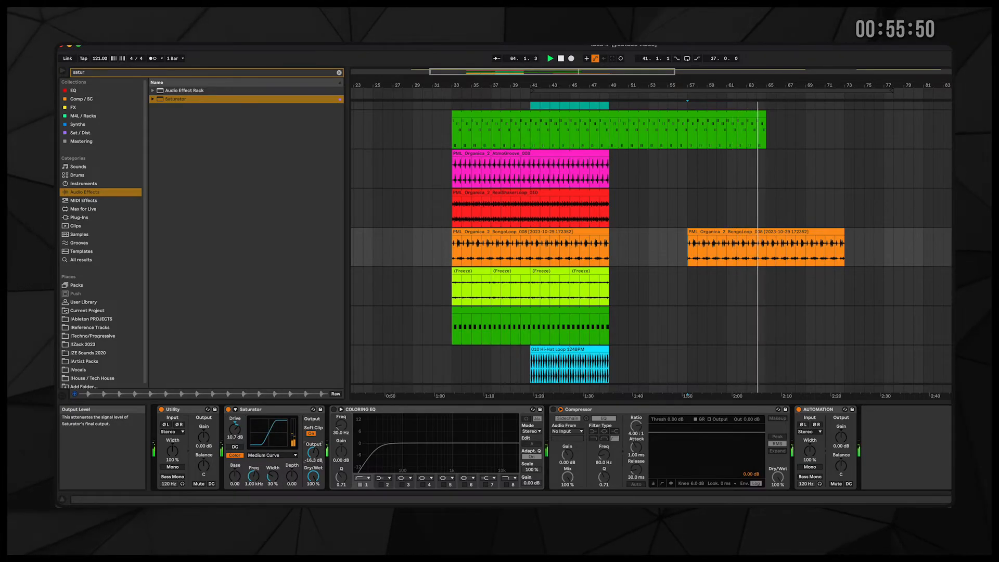
{"action": "left_click_drag", "start_coordinate": [310, 468], "coordinate": [310, 482]}
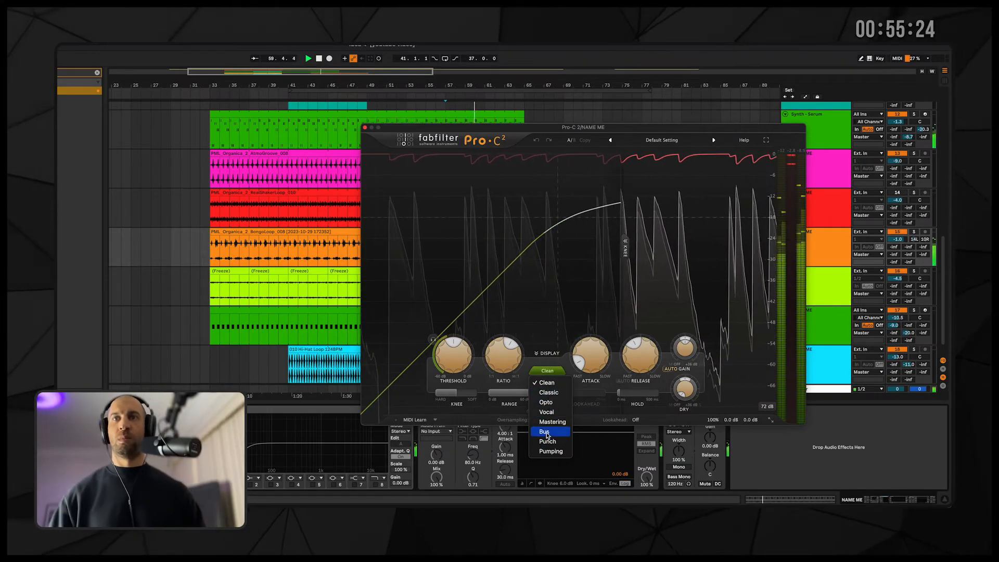
- Compress the bongo loop in Pro-C 2 with about -30 dB threshold, fast attack and release, adjusted ratio and about +10 dB wet gain
{"action": "left_click", "coordinate": [593, 420]}
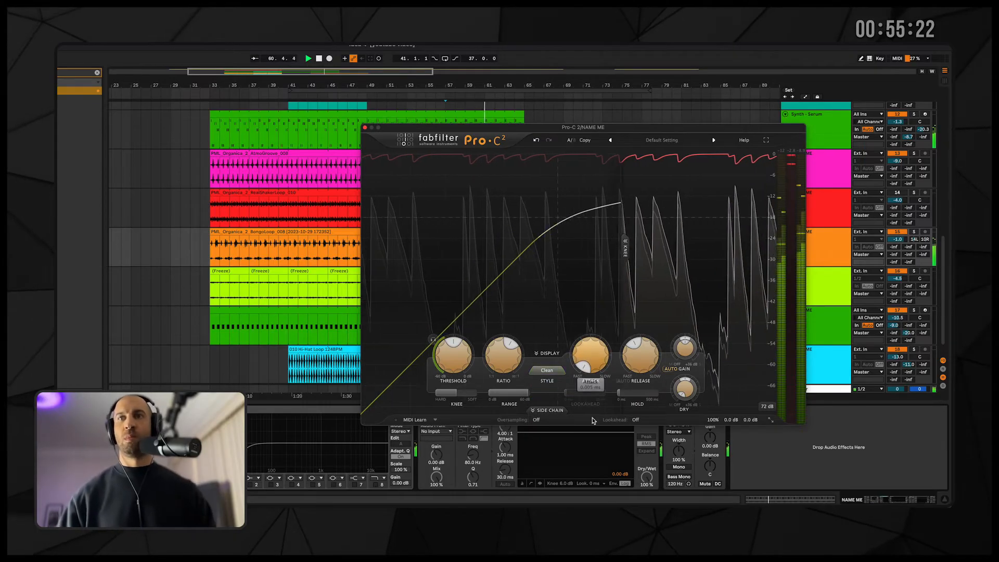
{"action": "left_click_drag", "start_coordinate": [471, 367], "coordinate": [462, 388]}
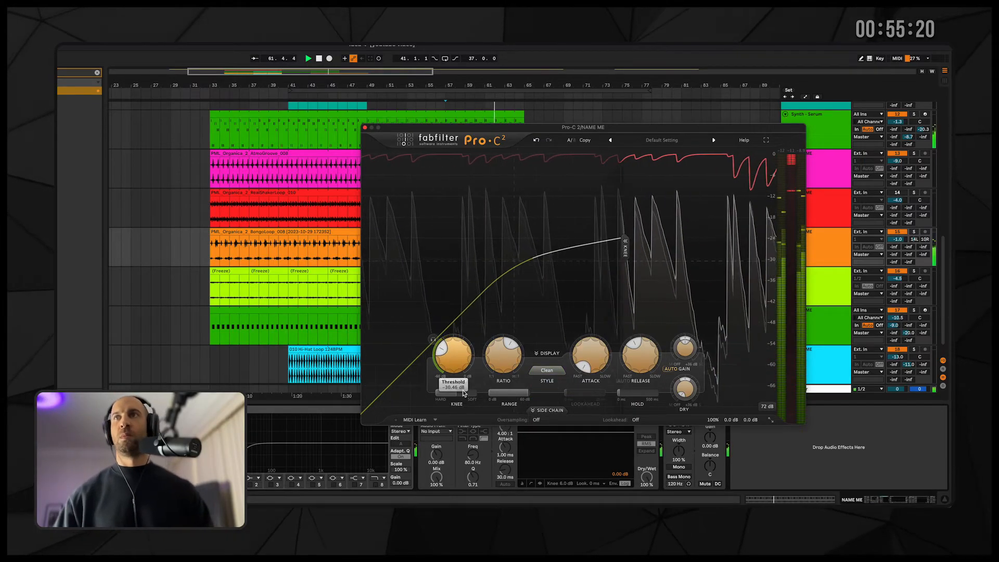
{"action": "left_click_drag", "start_coordinate": [640, 356], "coordinate": [617, 459]}
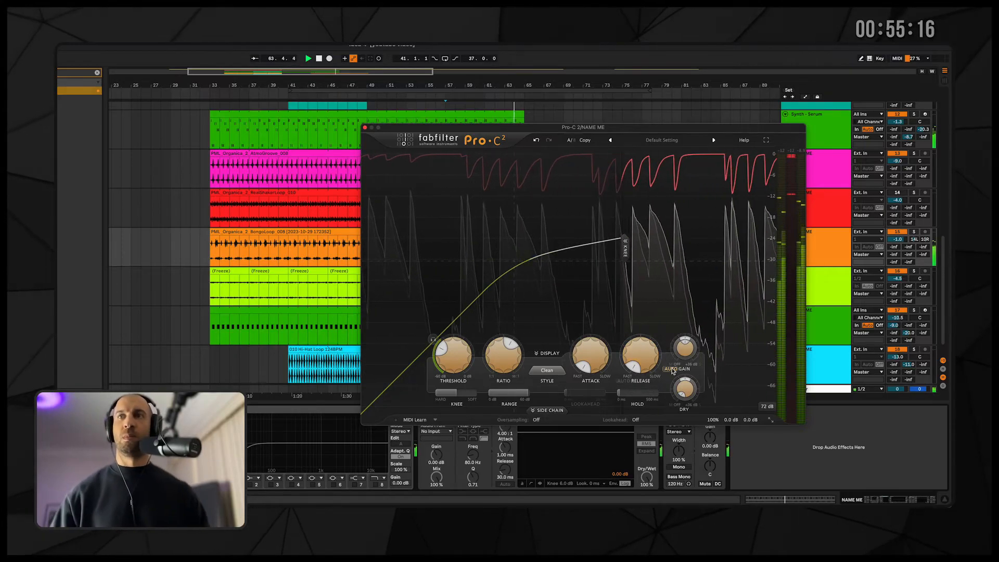
{"action": "left_click_drag", "start_coordinate": [684, 353], "coordinate": [682, 323]}
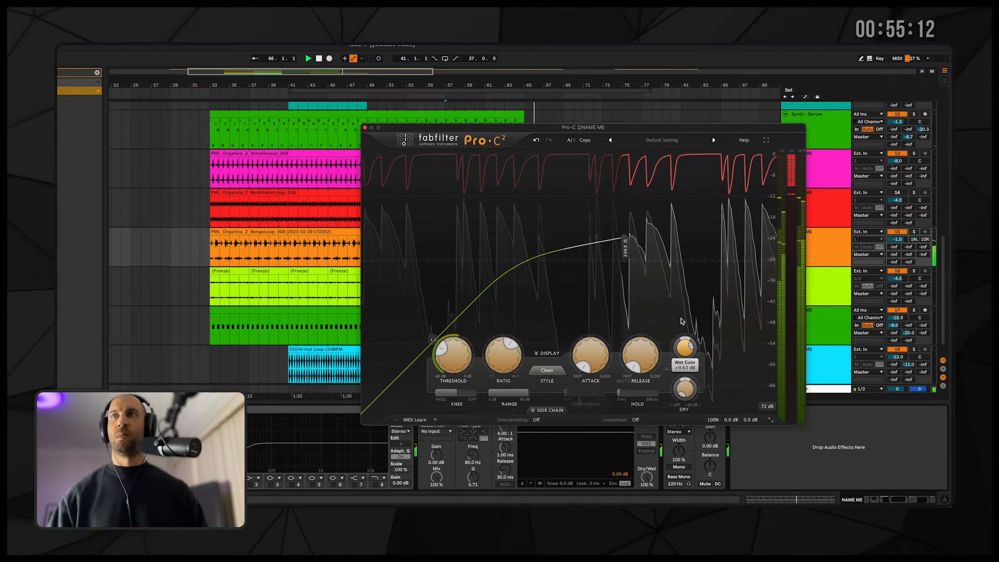
{"action": "mouse_move", "coordinate": [503, 354]}
{"action": "left_mouse_down"}
{"action": "mouse_move", "coordinate": [501, 331]}
{"action": "mouse_move", "coordinate": [497, 359]}
{"action": "left_mouse_up"}
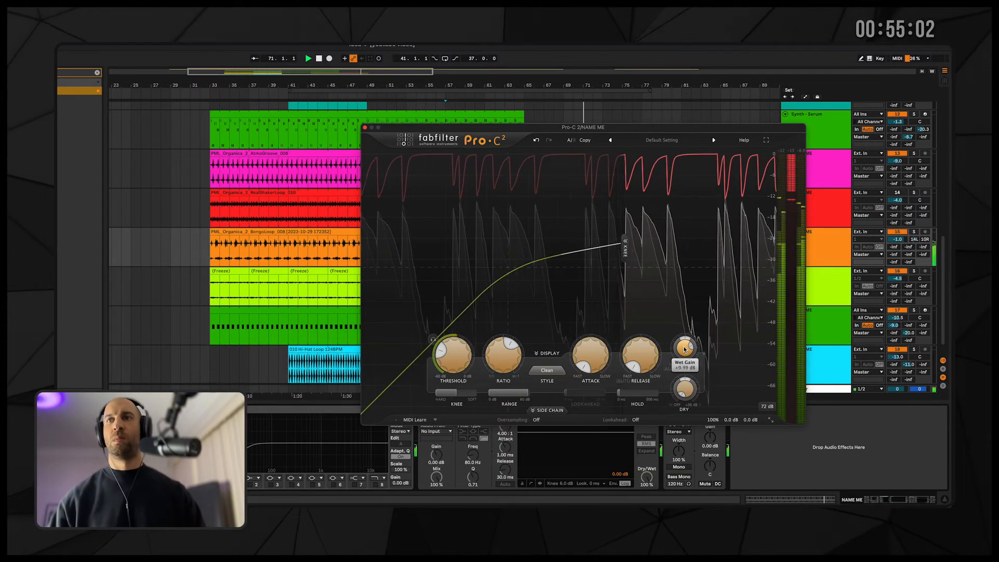
{"action": "left_click", "coordinate": [365, 128]}
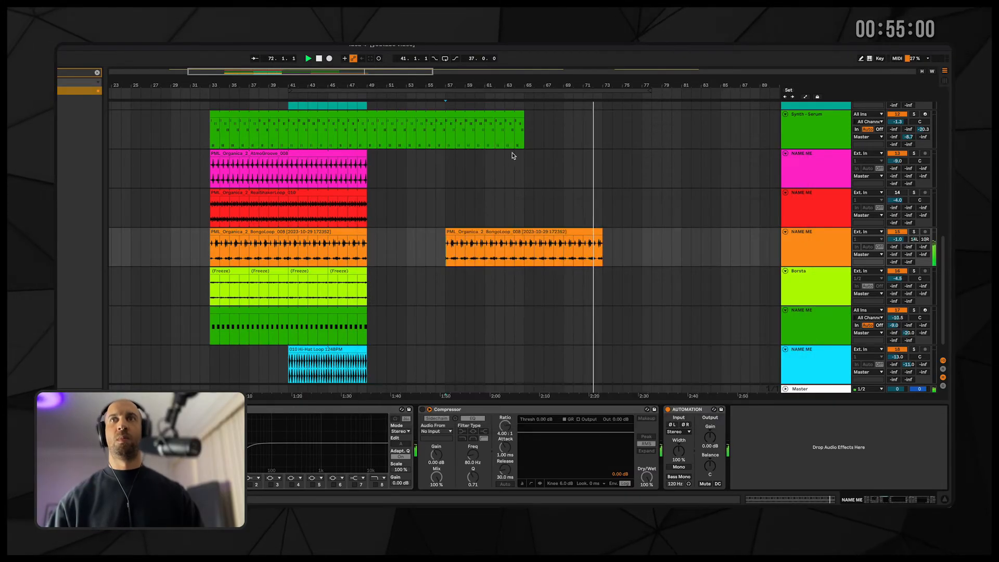
- Restart playback from bar 57 and set the bongo track's left channel pan to 11L
{"action": "left_click", "coordinate": [519, 265]}
{"action": "left_click", "coordinate": [445, 256]}
{"action": "key", "text": "space"}
{"action": "scroll", "coordinate": [177, 285], "scroll_direction": "down", "scroll_amount": 1}
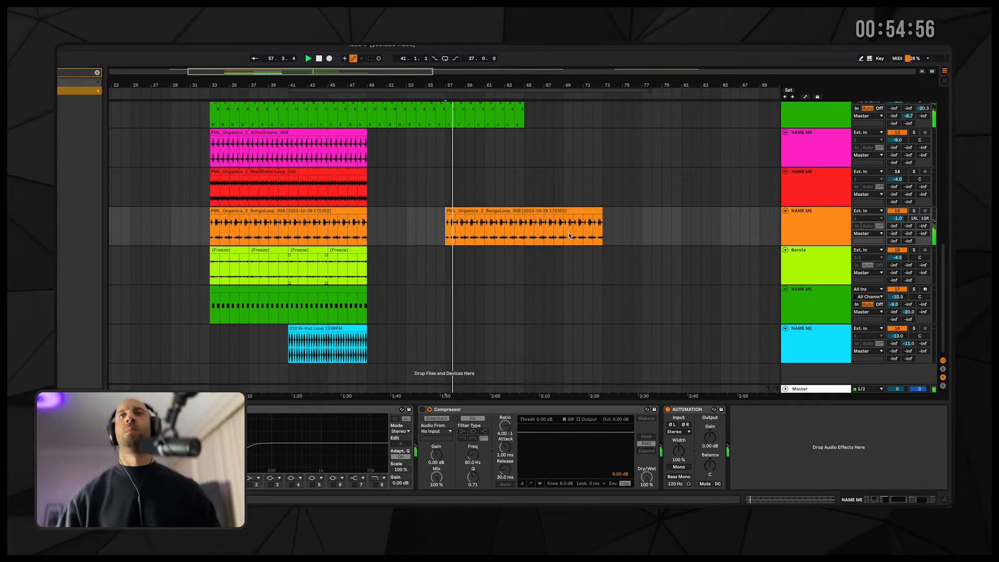
{"action": "left_click_drag", "start_coordinate": [913, 219], "coordinate": [914, 215]}
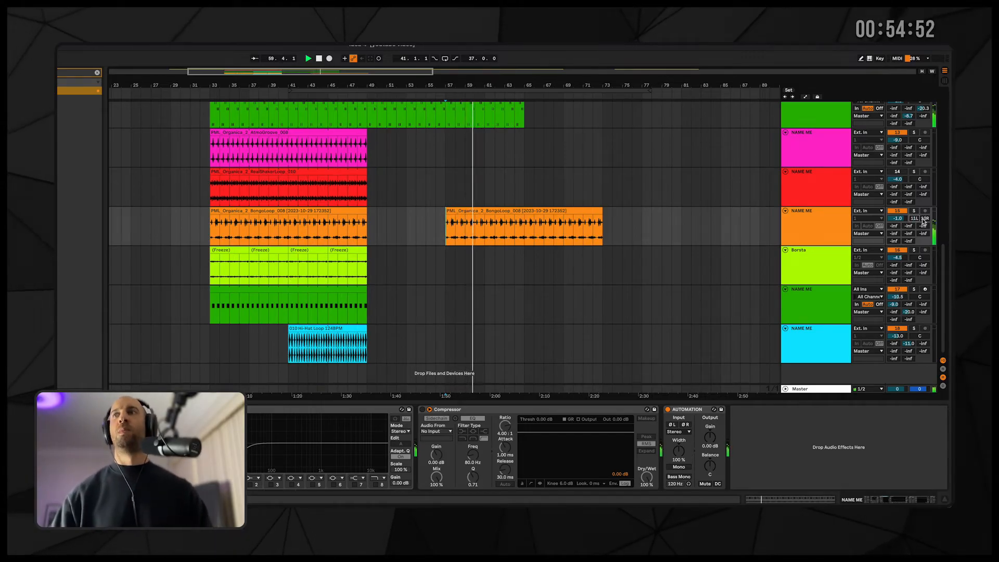
- Copy a frozen Borsta clip to bar 57 and duplicate it once to fill the section up to bar 65
{"action": "left_click", "coordinate": [799, 238]}
{"action": "left_click_drag", "start_coordinate": [332, 249], "coordinate": [459, 259]}
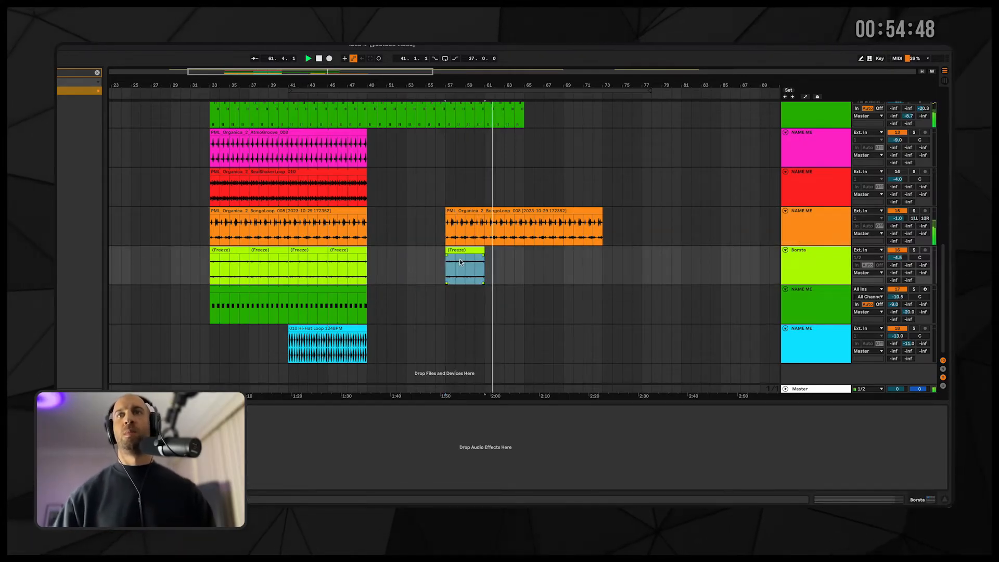
{"action": "key", "text": "ctrl+d"}
{"action": "scroll", "coordinate": [346, 252], "scroll_direction": "up", "scroll_amount": 1}
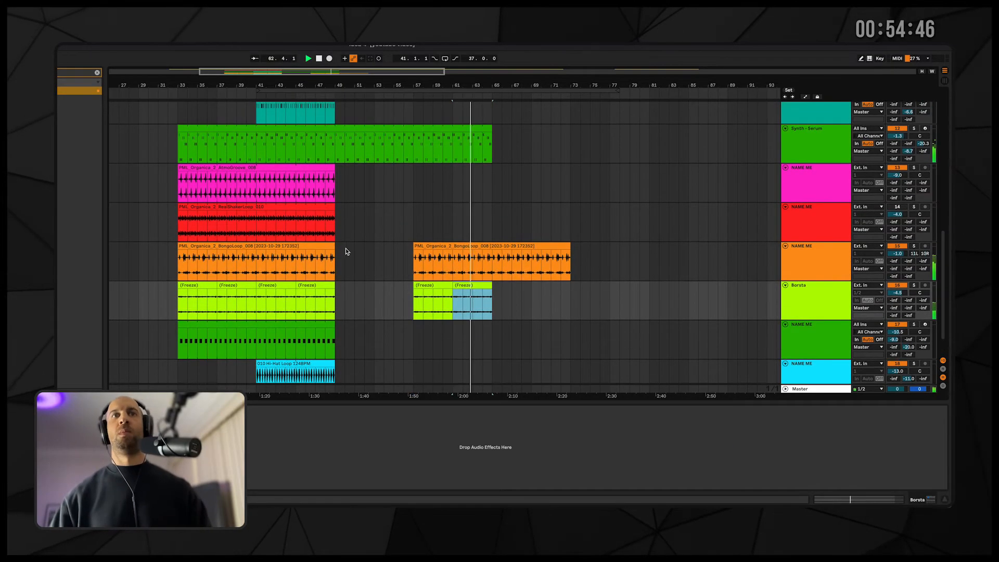
- Copy eight bars of the magenta AtmoGroove loop to bars 57 to 65 and loop playback over that range
{"action": "scroll", "coordinate": [345, 252], "scroll_direction": "up", "scroll_amount": 1}
{"action": "left_click_drag", "start_coordinate": [314, 201], "coordinate": [491, 208]}
{"action": "left_click_drag", "start_coordinate": [416, 224], "coordinate": [492, 225]}
{"action": "key", "text": "super+l"}
{"action": "key", "text": "space"}
- Arm the yellow track and load the OB-X synth onto it from the Synths collection
{"action": "scroll", "coordinate": [491, 224], "scroll_direction": "up", "scroll_amount": 3}
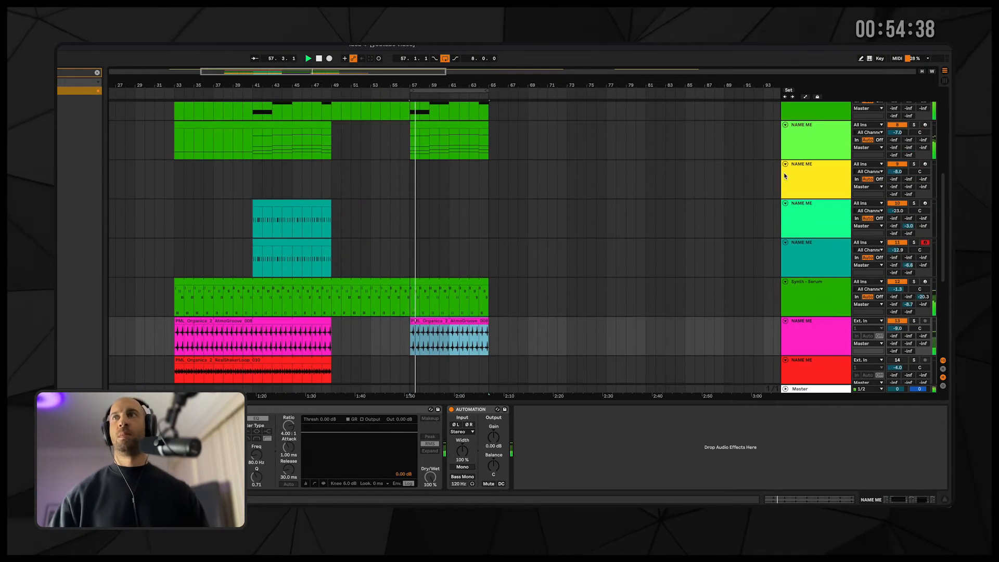
{"action": "left_click", "coordinate": [926, 168]}
{"action": "key", "text": "super+alt+b"}
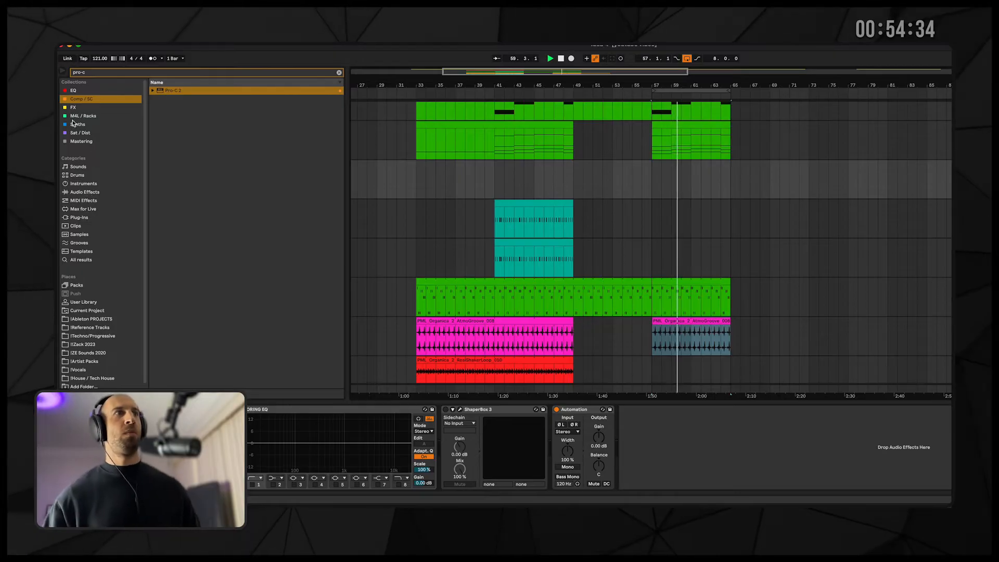
{"action": "key", "text": "Down"}
{"action": "key", "text": "Down"}
{"action": "key", "text": "Down"}
{"action": "left_click", "coordinate": [339, 72]}
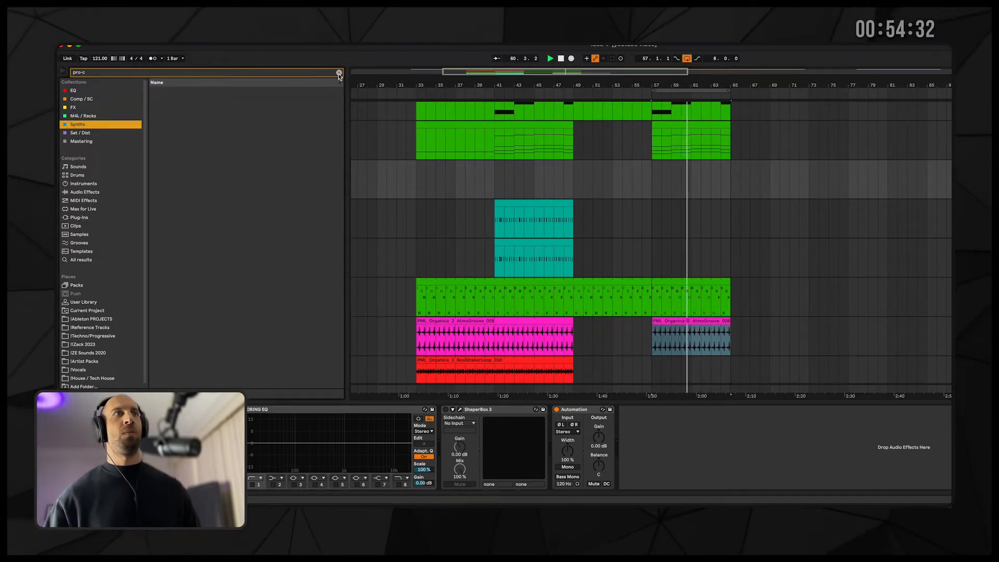
{"action": "left_click", "coordinate": [262, 260]}
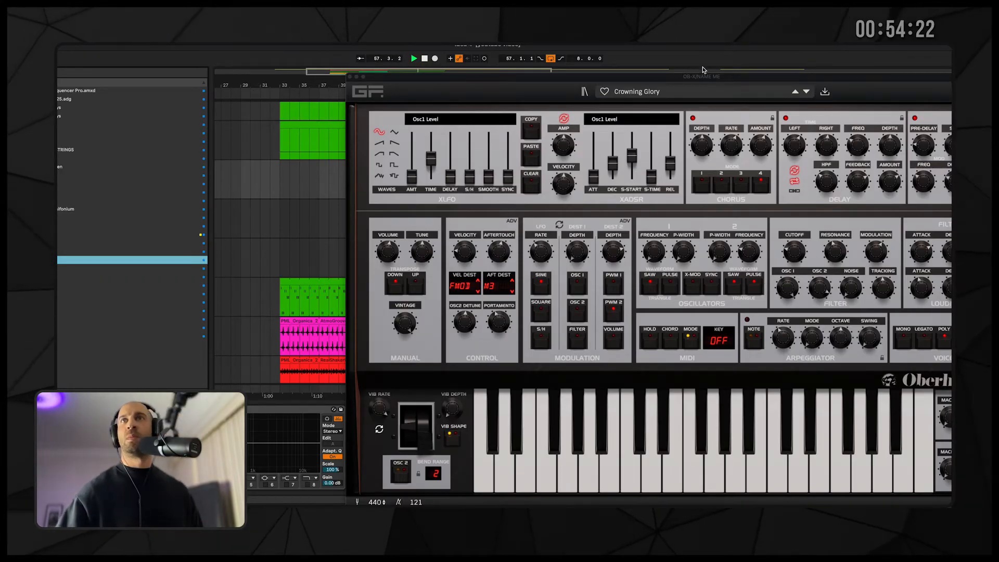
- Load the An Act Of Aggression patch from the Leads category in the OB-X patch browser
{"action": "left_click", "coordinate": [586, 93]}
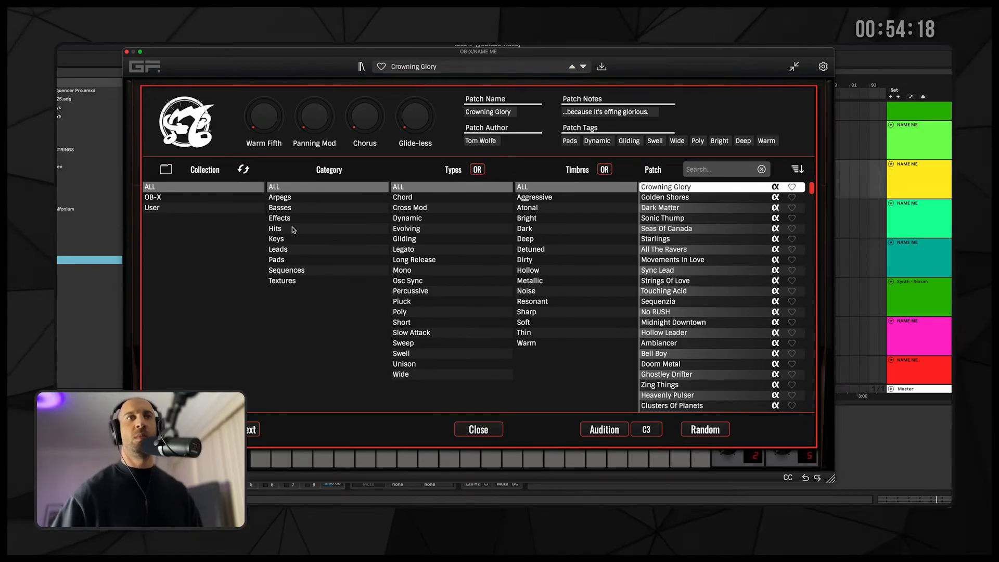
{"action": "left_click", "coordinate": [278, 249]}
{"action": "left_click", "coordinate": [722, 301]}
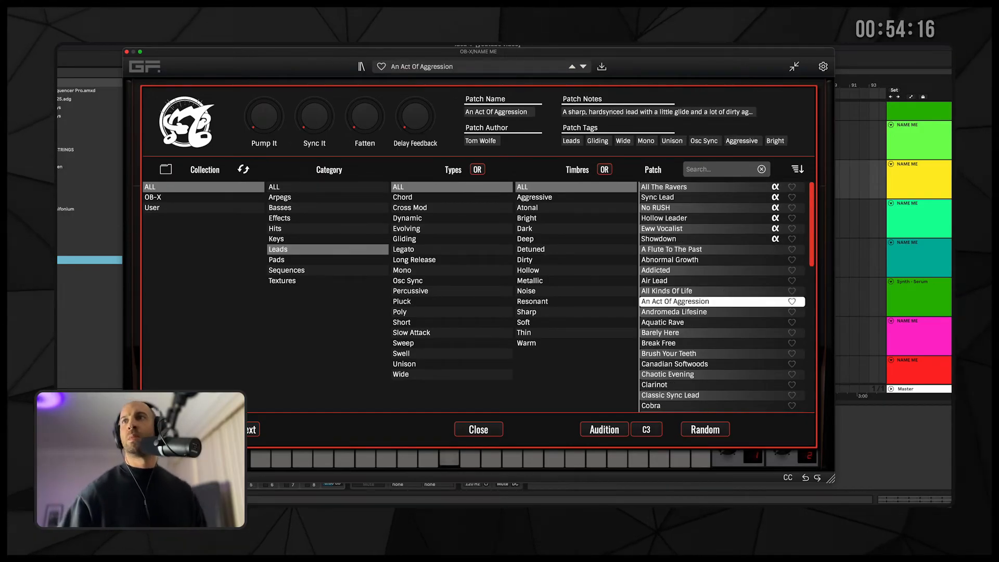
- Try the lead patches Brush Your Teeth, Canadian Softwoods, Chaotic Evening, Clarinot and Classic Sync Lead on the OB-X
{"action": "left_click", "coordinate": [709, 353]}
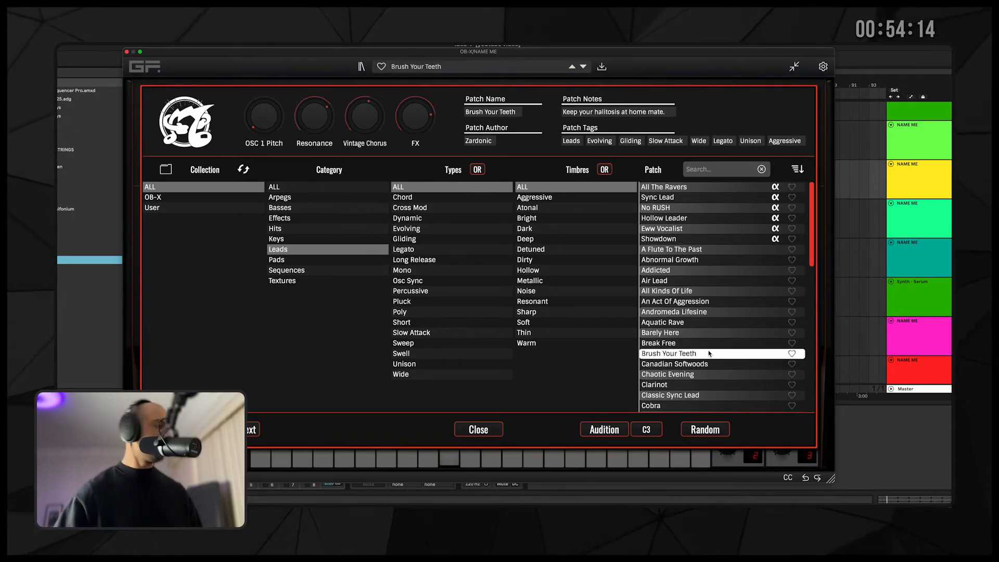
{"action": "left_click", "coordinate": [686, 366]}
{"action": "left_click", "coordinate": [685, 376]}
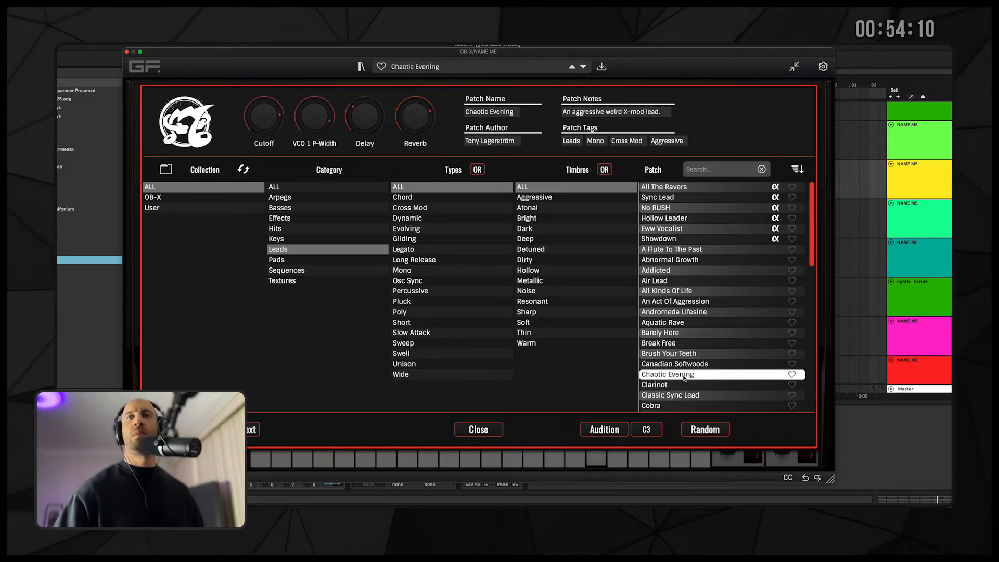
{"action": "left_click", "coordinate": [691, 386]}
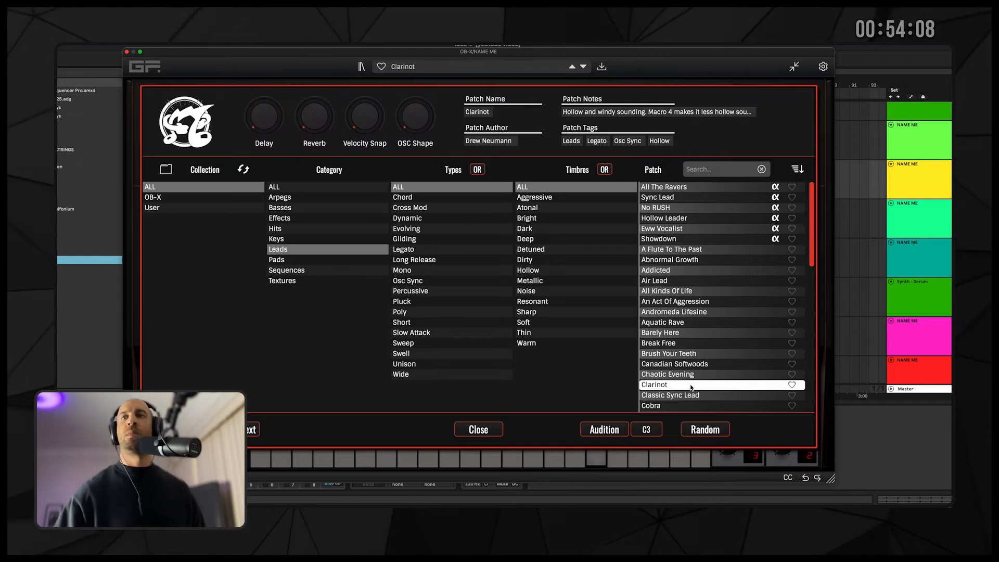
{"action": "scroll", "coordinate": [689, 394], "scroll_direction": "down", "scroll_amount": 4}
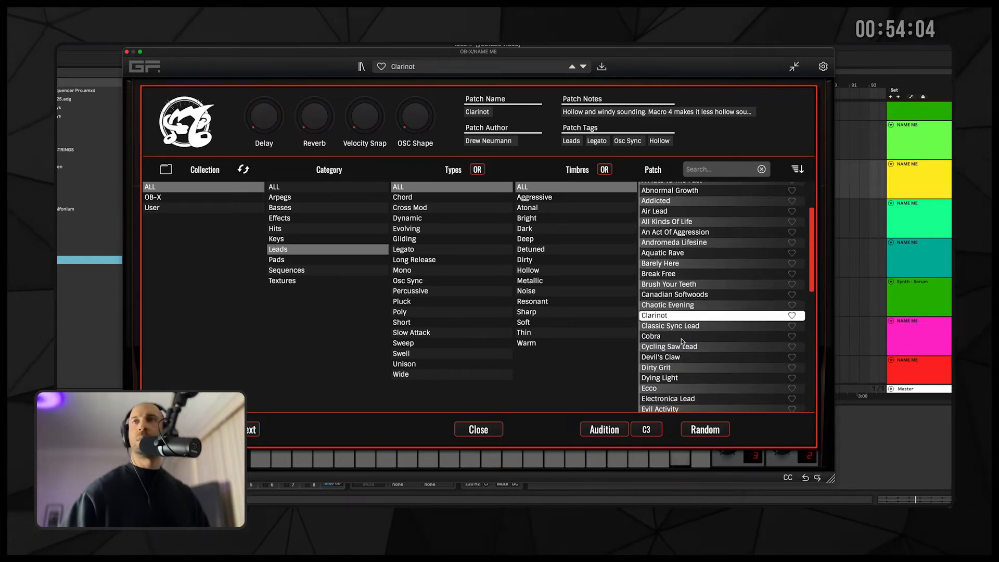
{"action": "key", "text": "super+Tab"}
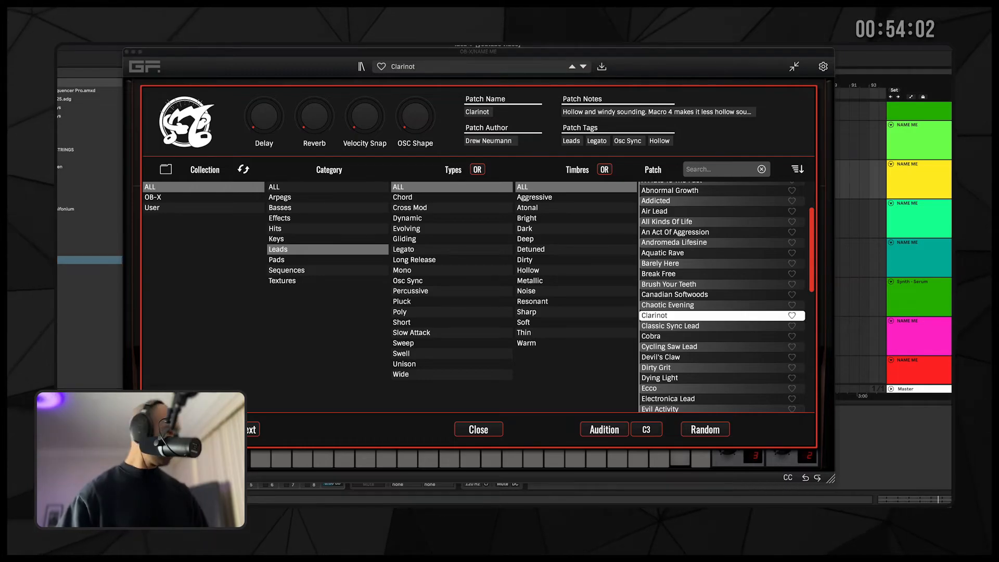
{"action": "left_click", "coordinate": [675, 328]}
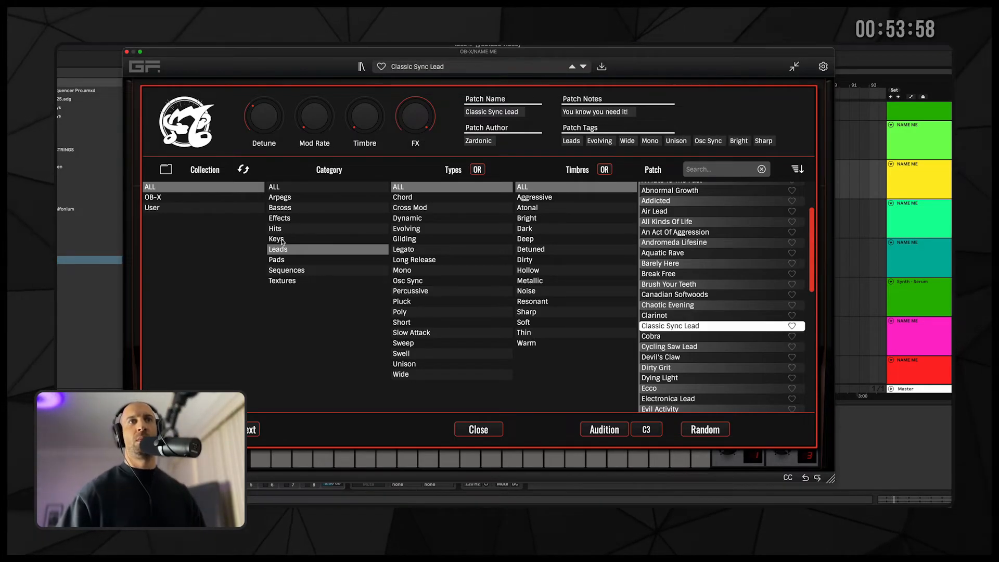
- Audition OB-X patches in the Pads category, from Eerie Pad up through Ambiancer, and load Strings Of Love
{"action": "left_click", "coordinate": [287, 260]}
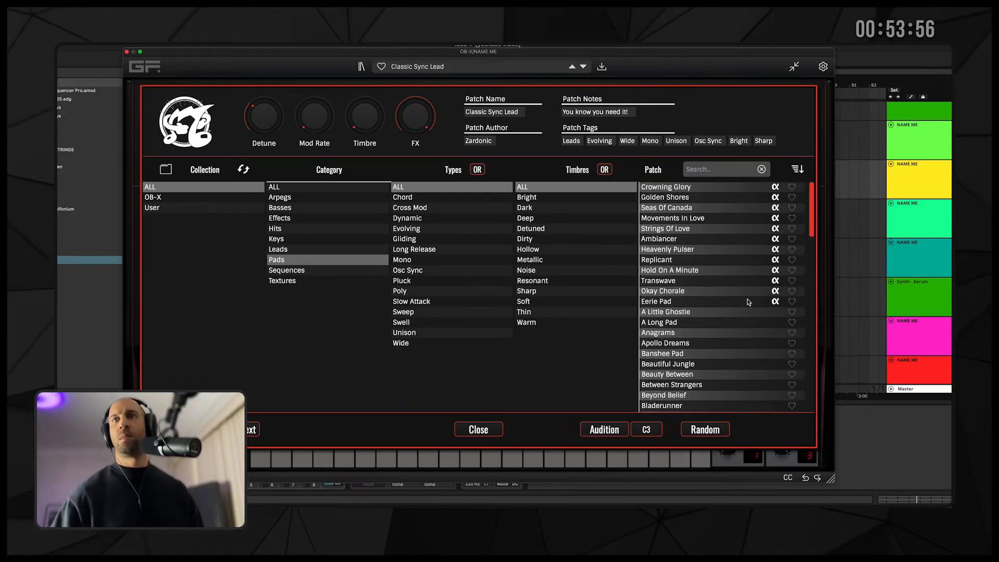
{"action": "left_click", "coordinate": [721, 298]}
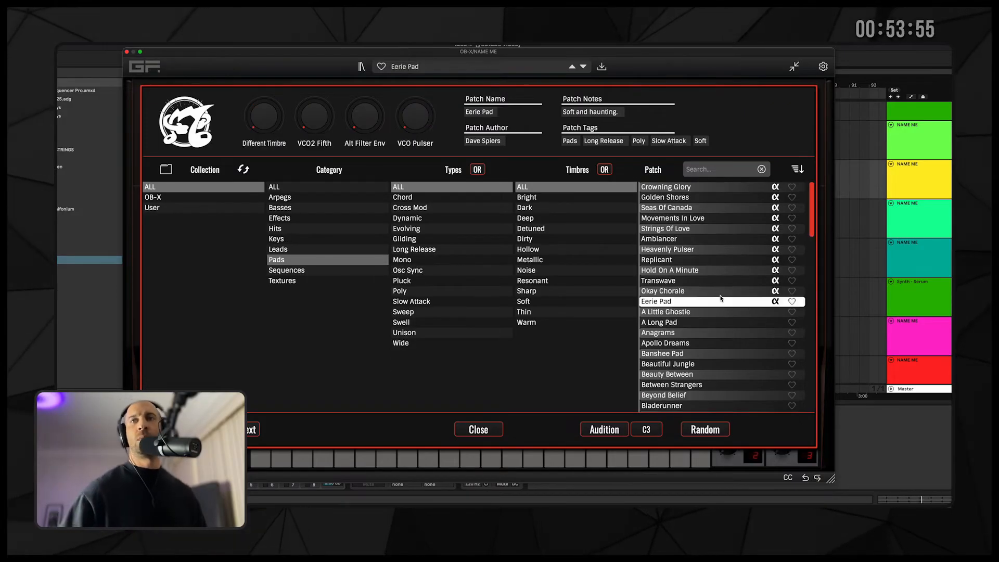
{"action": "left_click", "coordinate": [676, 281]}
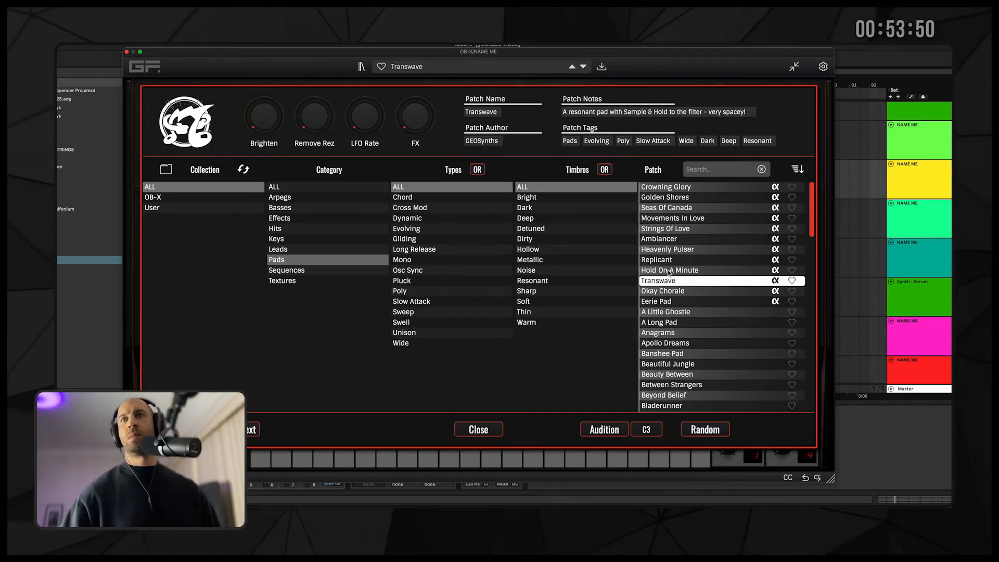
{"action": "left_click", "coordinate": [670, 271]}
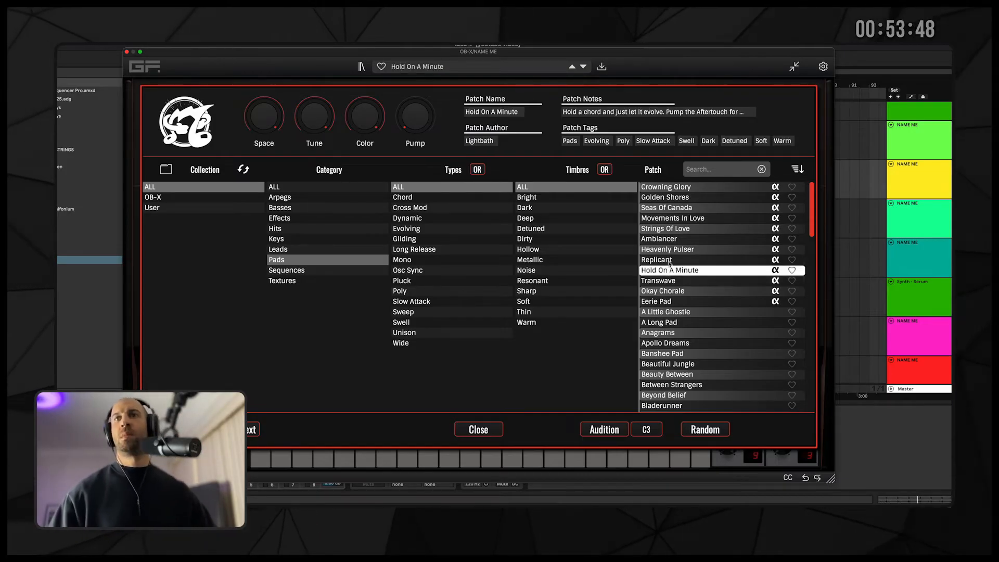
{"action": "left_click", "coordinate": [672, 260]}
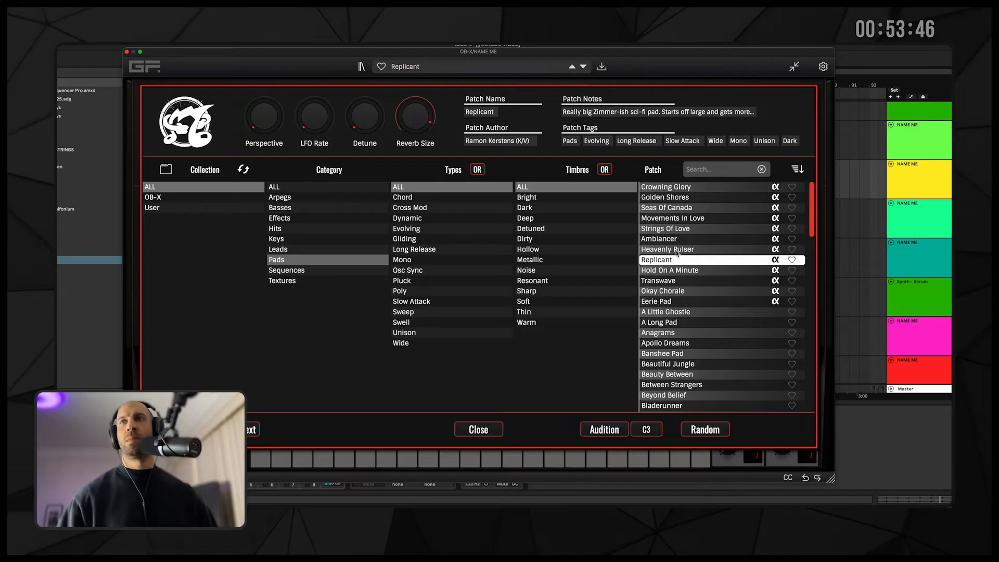
{"action": "left_click", "coordinate": [677, 252]}
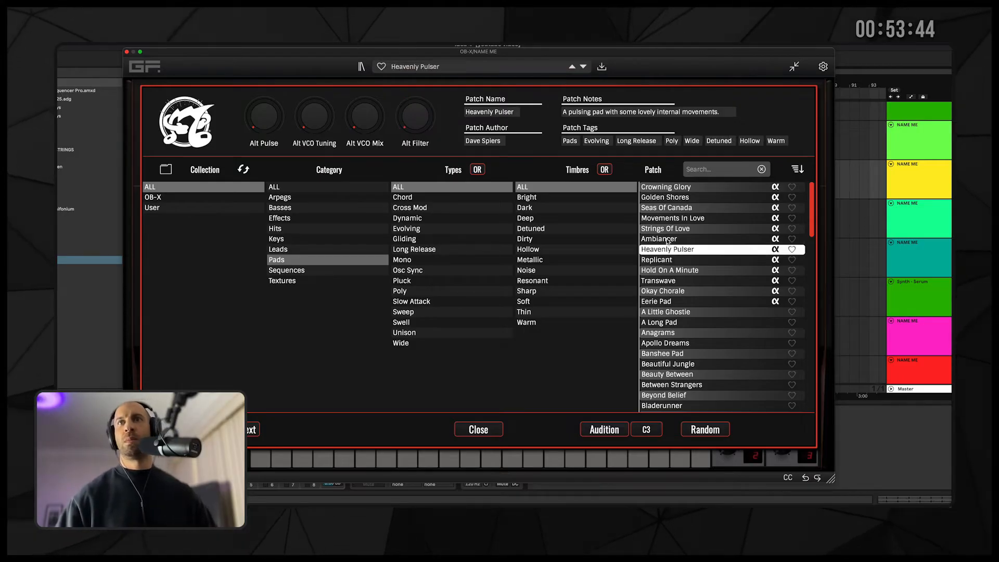
{"action": "left_click", "coordinate": [667, 241]}
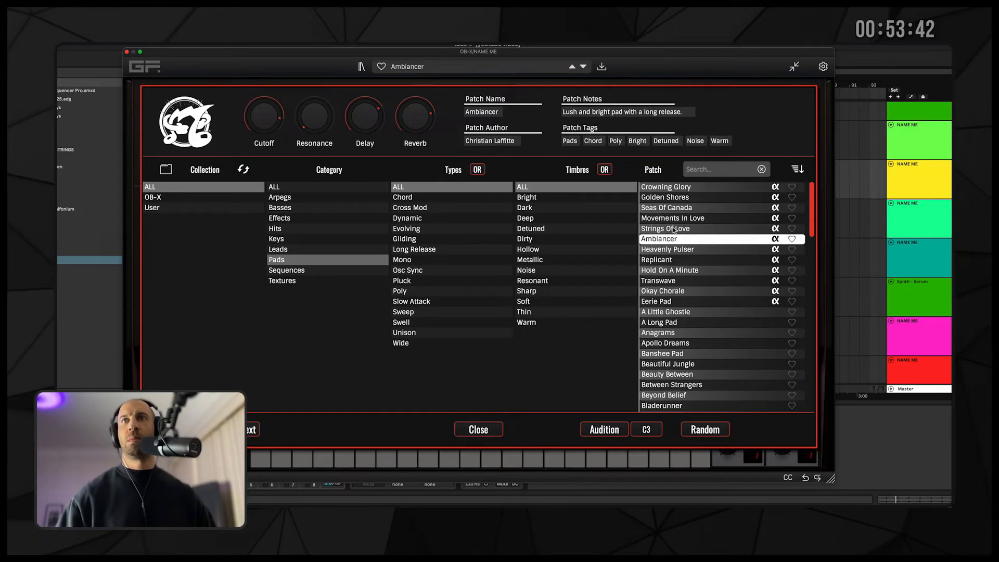
{"action": "left_click", "coordinate": [674, 231]}
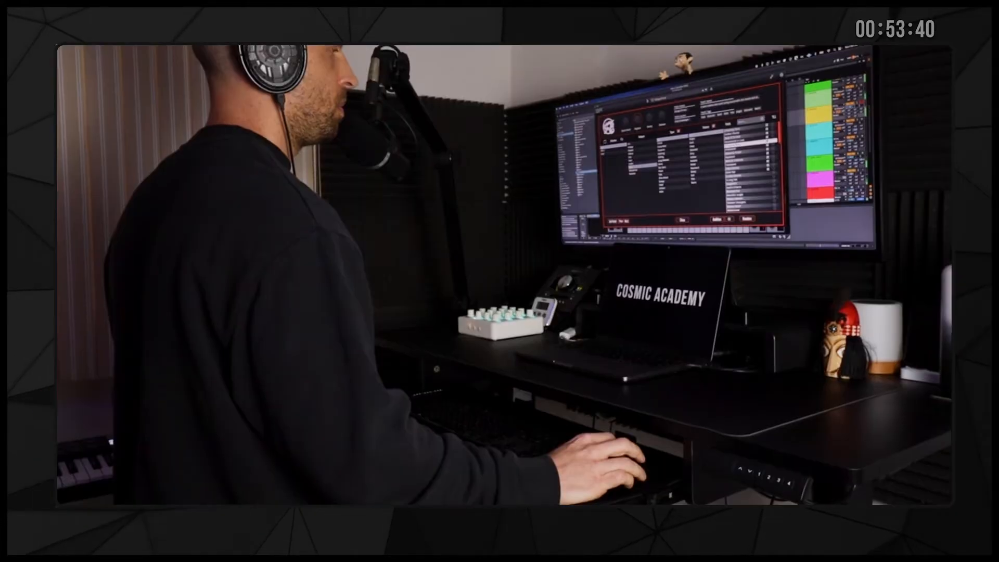
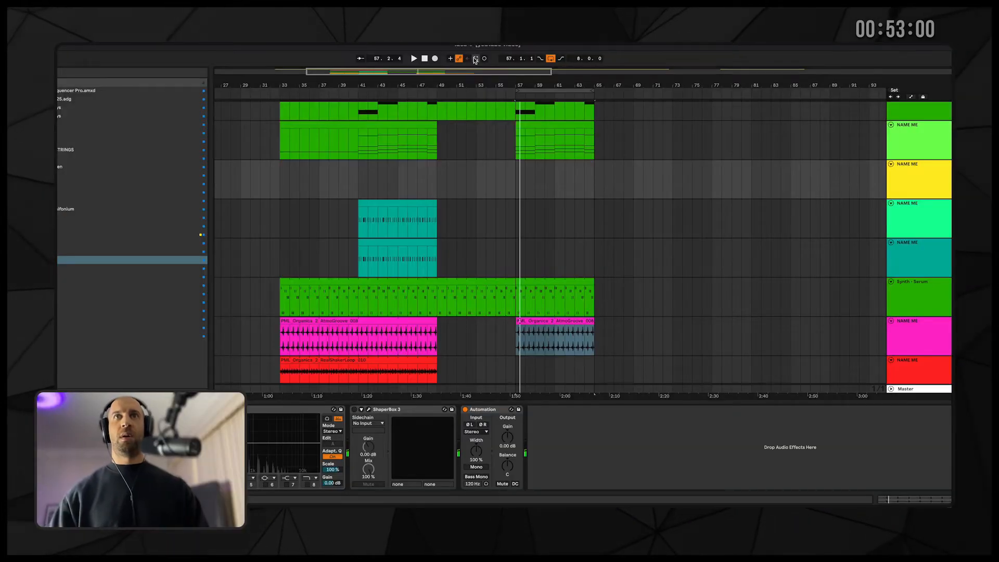
- Place the played OB-X MIDI clip on the yellow track so that it starts at bar 57, and play it back
{"action": "double_click", "coordinate": [520, 180]}
{"action": "left_click_drag", "start_coordinate": [517, 166], "coordinate": [564, 167]}
{"action": "key", "text": "space"}
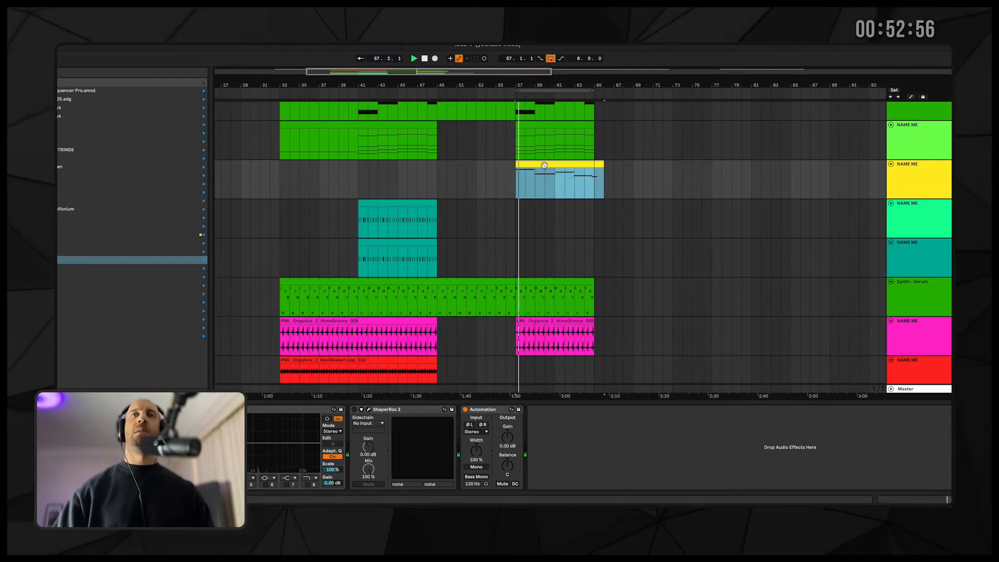
- Align the B4, F#4, G#4 and E4 notes in the yellow clip so they join without gaps at bars 32, 34 and 36
{"action": "key", "text": "shift+Tab"}
{"action": "key", "text": "space"}
{"action": "key", "text": "ctrl+a"}
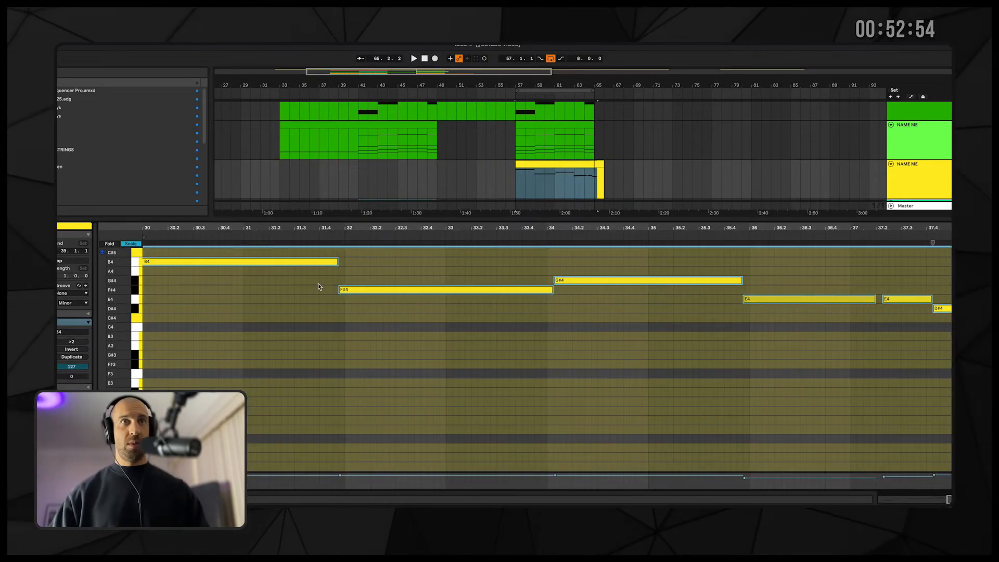
{"action": "left_click", "coordinate": [283, 284]}
{"action": "left_click_drag", "start_coordinate": [288, 263], "coordinate": [364, 292]}
{"action": "mouse_move", "coordinate": [558, 290]}
{"action": "left_mouse_down"}
{"action": "mouse_move", "coordinate": [546, 290]}
{"action": "mouse_move", "coordinate": [569, 282]}
{"action": "left_mouse_up"}
{"action": "left_click_drag", "start_coordinate": [736, 280], "coordinate": [776, 300]}
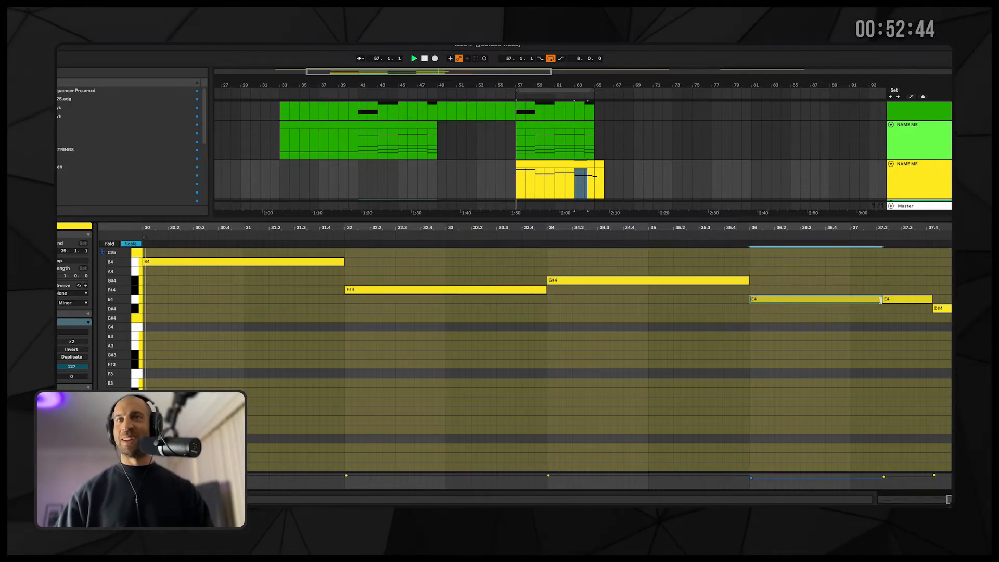
- Lower the E4 note at bar 36 of the yellow clip to D#4
{"action": "double_click", "coordinate": [920, 166]}
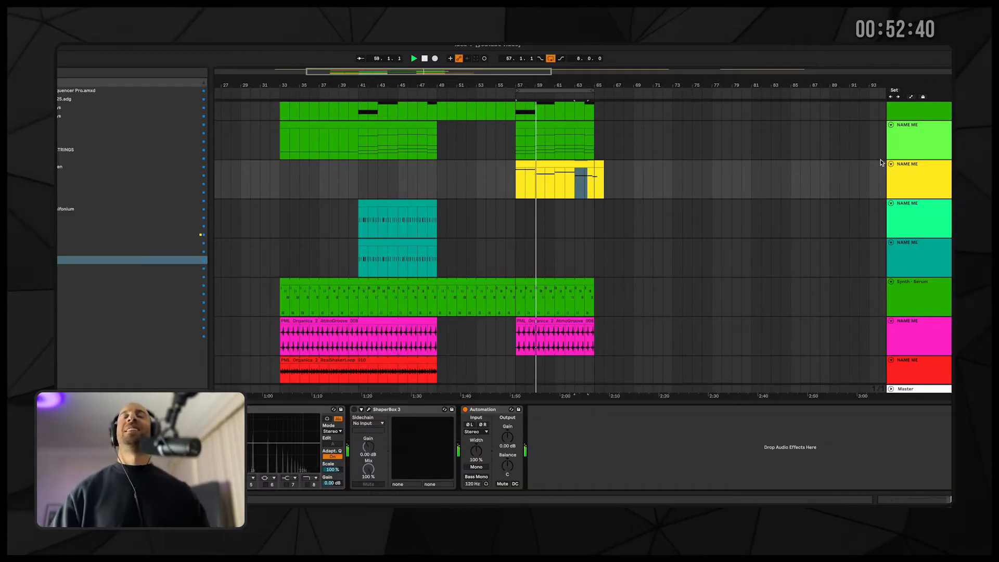
{"action": "double_click", "coordinate": [568, 165]}
{"action": "left_click", "coordinate": [800, 301]}
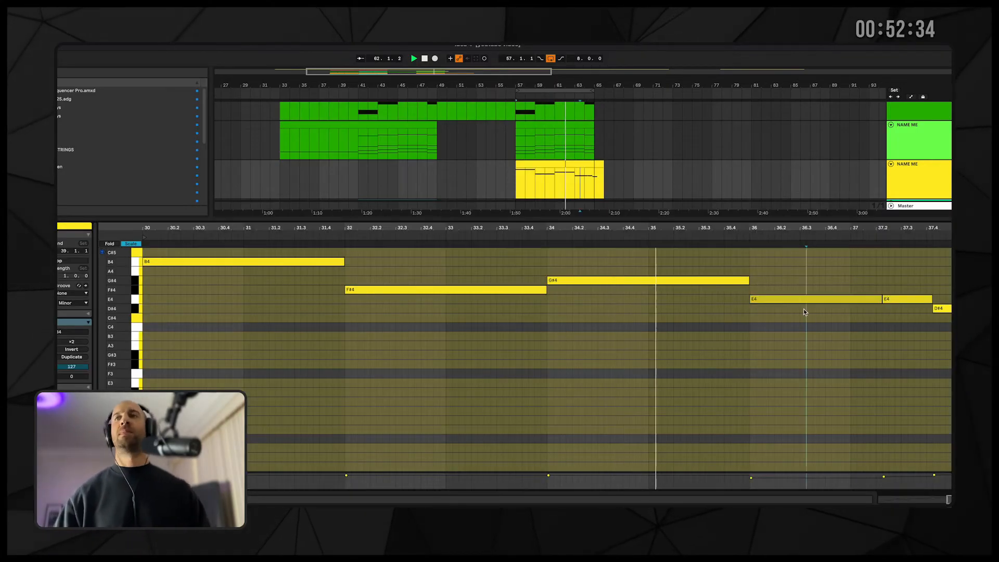
{"action": "left_click_drag", "start_coordinate": [801, 302], "coordinate": [802, 305]}
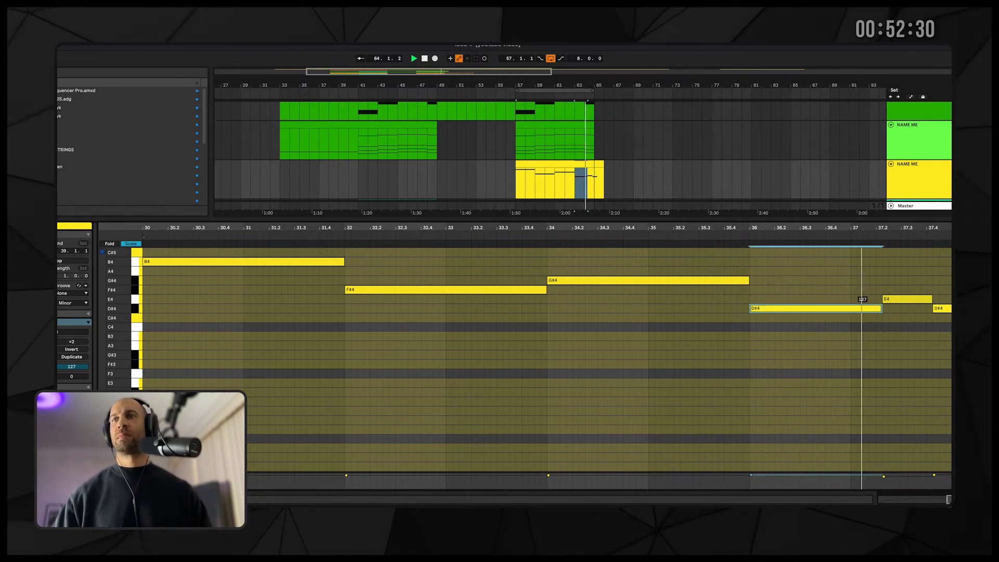
- Delete the short E4 and D#4 notes at the phrase's end, extend the bar 36 D#4 over their space, and restart playback
{"action": "left_click", "coordinate": [896, 300]}
{"action": "key", "text": "space"}
{"action": "key", "text": "Delete"}
{"action": "key", "text": "Delete"}
{"action": "left_click_drag", "start_coordinate": [881, 309], "coordinate": [952, 309]}
{"action": "key", "text": "space"}
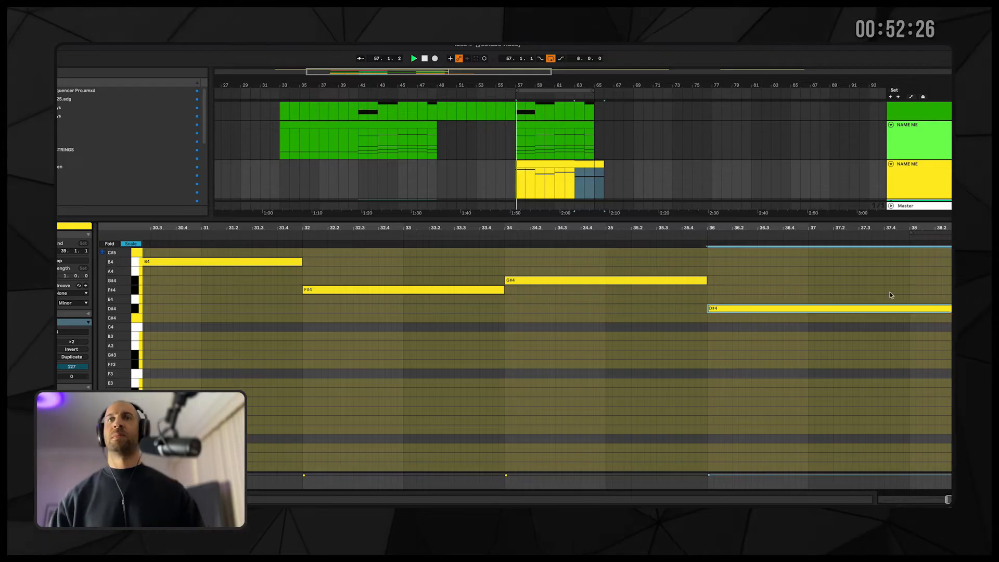
- Close the OB-X window, show the browser and search the plug-ins for "black"
{"action": "key", "text": "shift+Tab"}
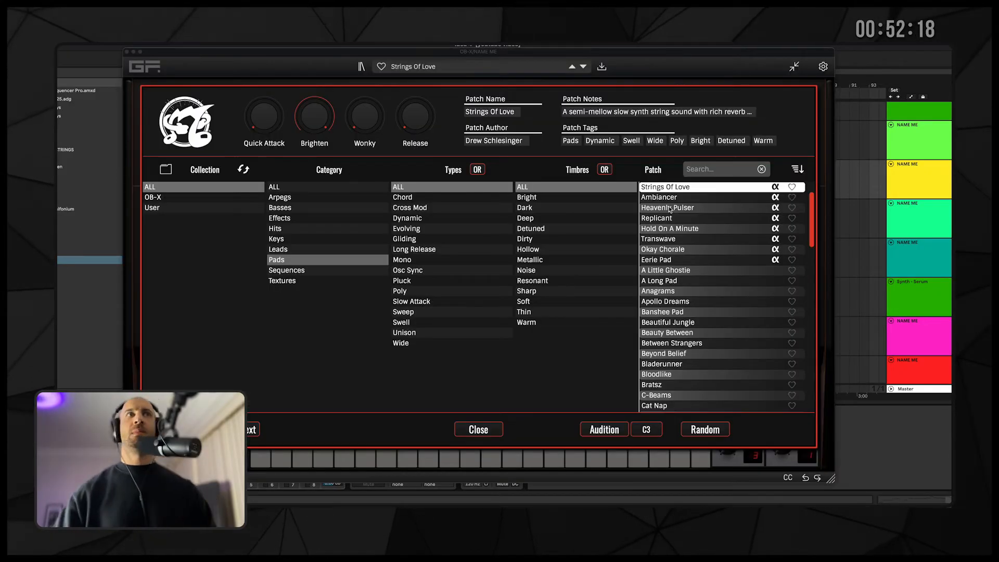
{"action": "left_click", "coordinate": [127, 53]}
{"action": "key", "text": "ctrl+alt+b"}
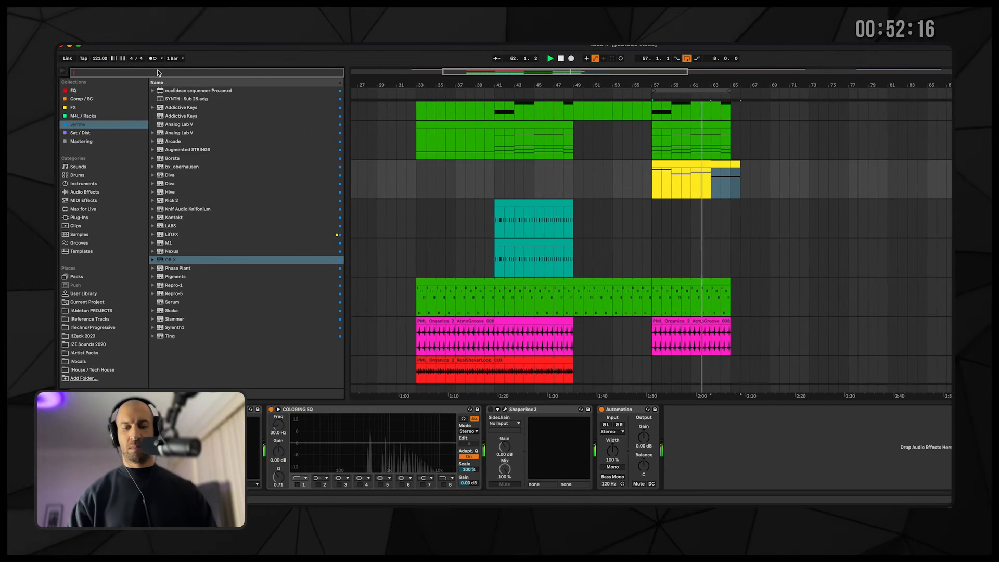
{"action": "left_click", "coordinate": [86, 217]}
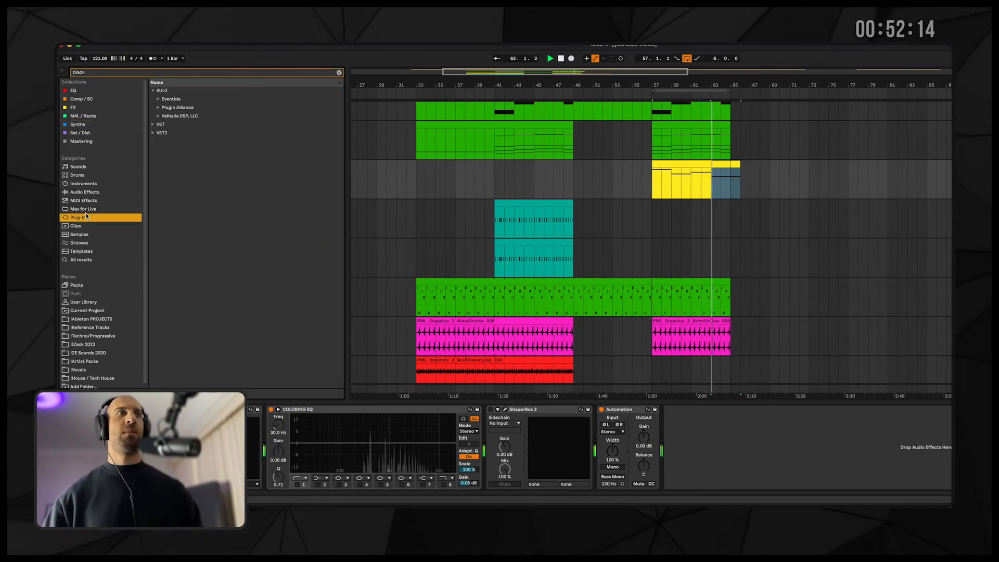
- Insert the Eventide Blackhole plug-in between COLORING EQ and ShaperBox 3 on the yellow track
{"action": "left_click", "coordinate": [162, 99]}
{"action": "key", "text": "Down"}
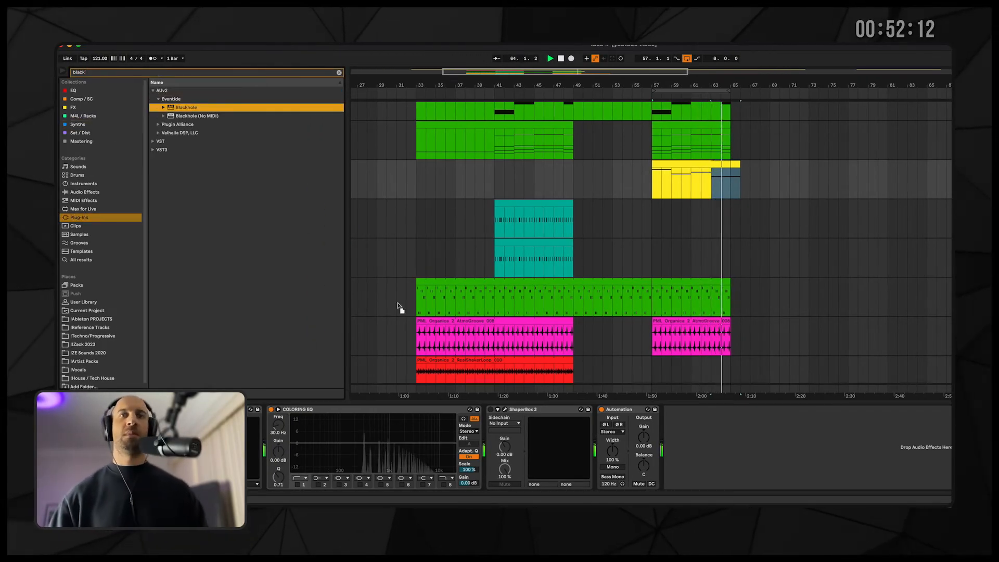
{"action": "left_click_drag", "start_coordinate": [480, 405], "coordinate": [478, 441]}
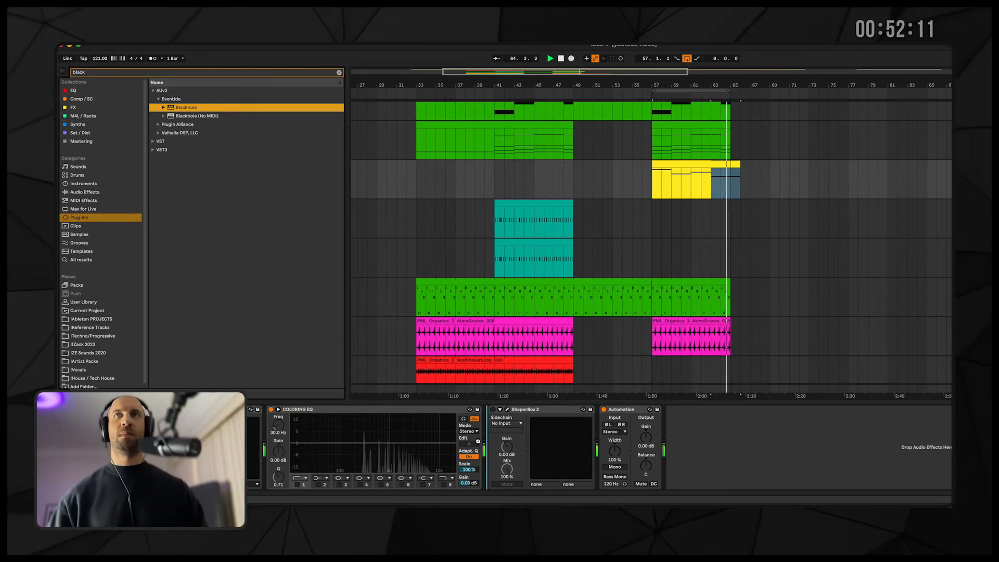
- Stop playback and add a long E4 note after the D#4 note at the end of the yellow MIDI clip
{"action": "double_click", "coordinate": [736, 164]}
{"action": "left_click", "coordinate": [780, 346]}
{"action": "key", "text": "space"}
{"action": "left_click", "coordinate": [754, 314]}
{"action": "left_click_drag", "start_coordinate": [950, 309], "coordinate": [980, 300]}
{"action": "double_click", "coordinate": [805, 299]}
{"action": "left_click_drag", "start_coordinate": [804, 299], "coordinate": [979, 300]}
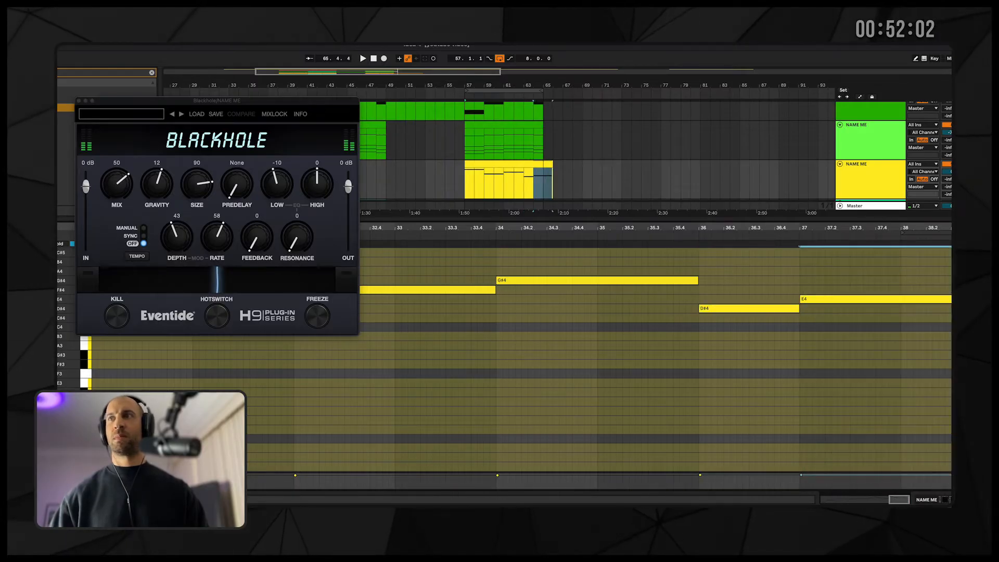
- Play the loop, set Blackhole's Mix to 56, then close its window and return to the device chain
{"action": "key", "text": "space"}
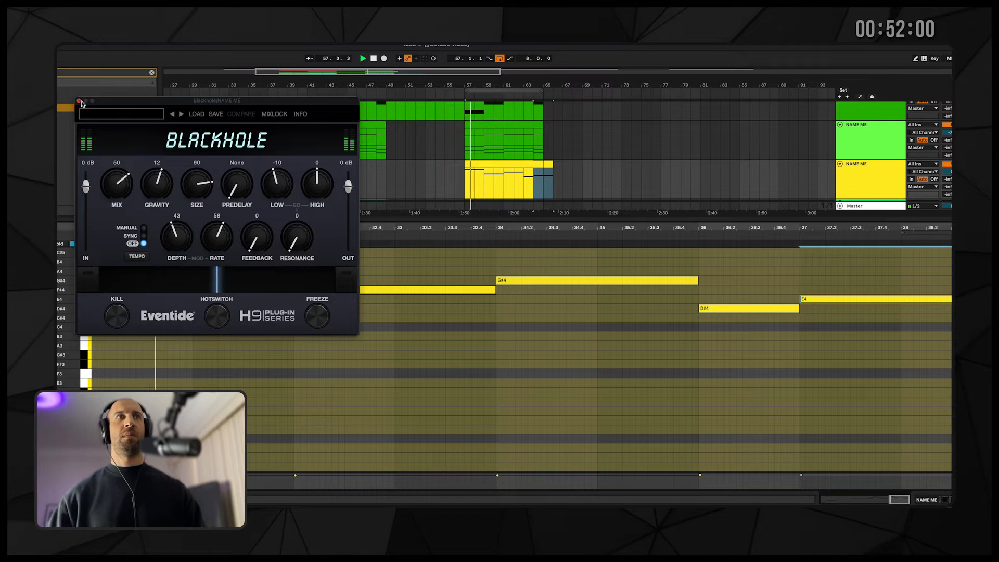
{"action": "left_click", "coordinate": [117, 188]}
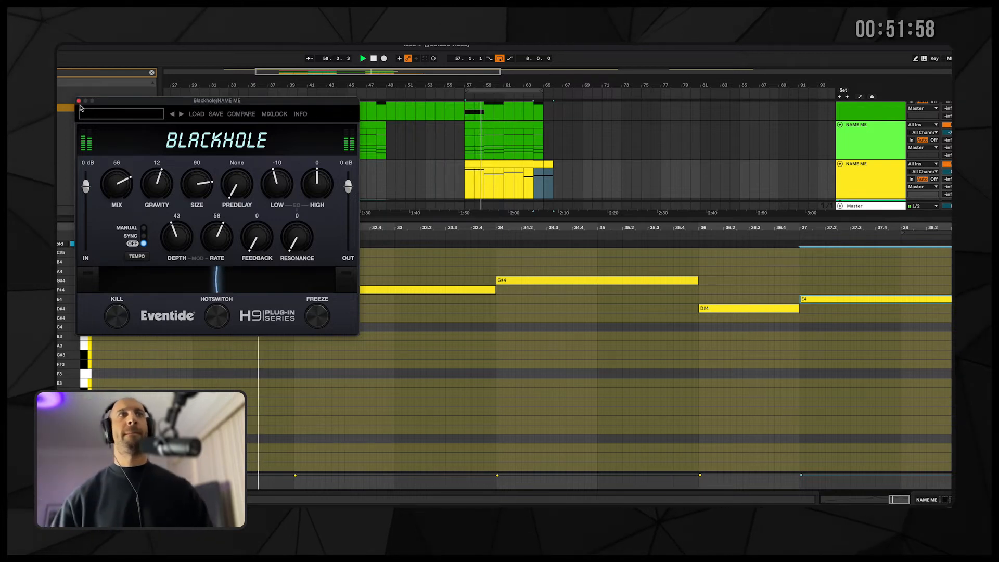
{"action": "left_click", "coordinate": [79, 101]}
{"action": "key", "text": "shift+Tab"}
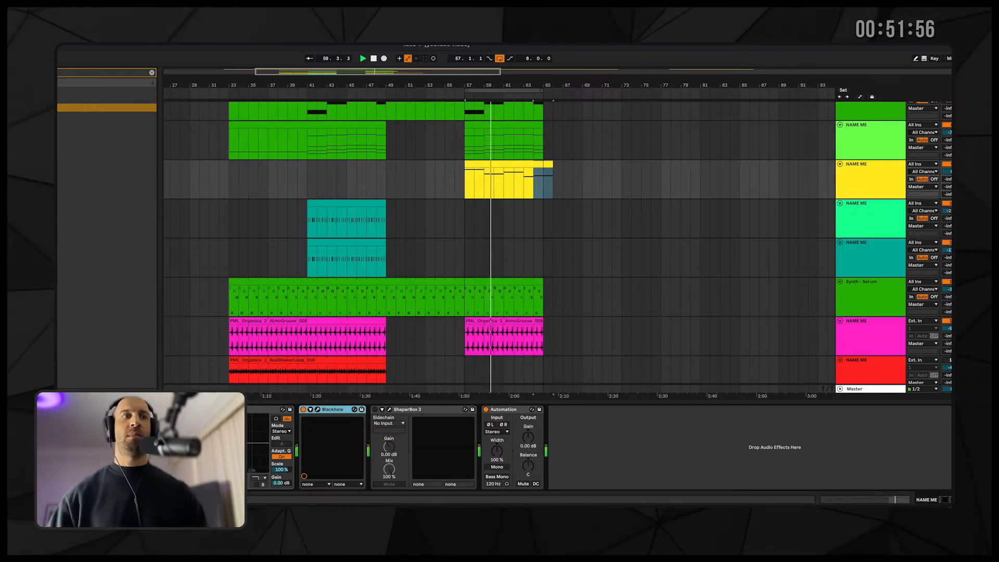
- In the yellow track's OB-X synth, set Brighten to about 46% for the Strings Of Love patch and close the plug-in
{"action": "key", "text": "alt+super+p"}
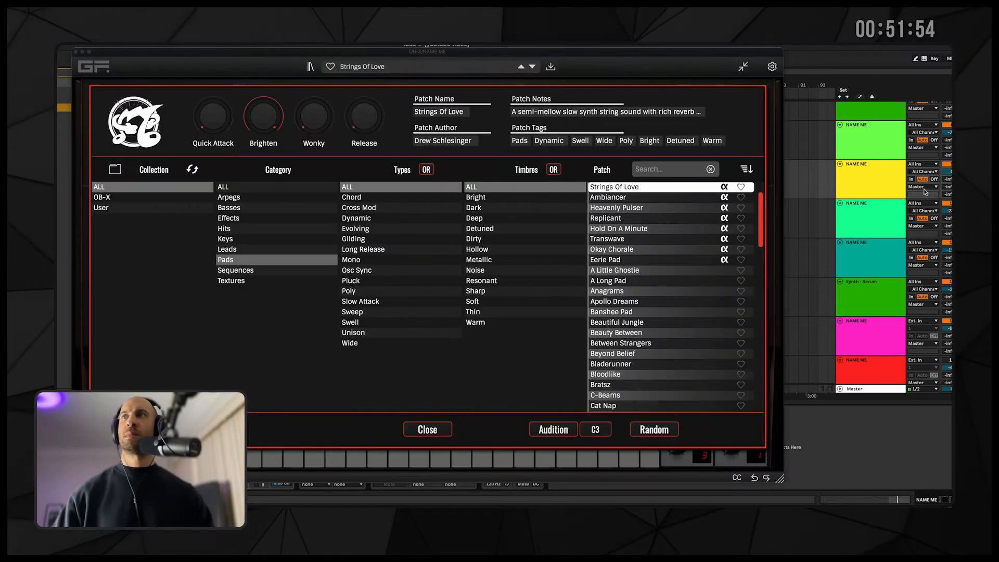
{"action": "left_click_drag", "start_coordinate": [241, 123], "coordinate": [254, 135]}
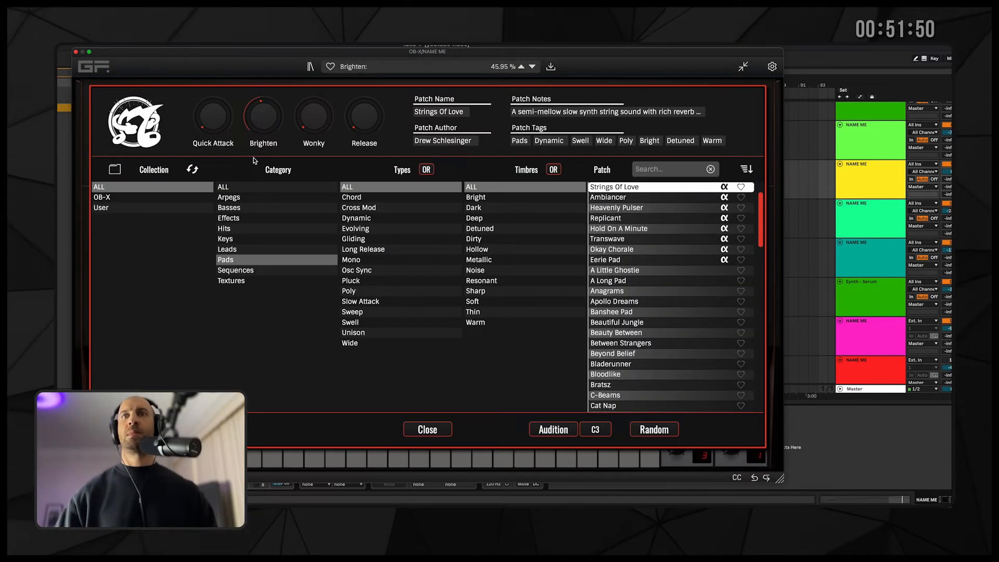
{"action": "left_click", "coordinate": [76, 52]}
- Set the yellow track's volume to -3.0 dB and select its clip
{"action": "left_click_drag", "start_coordinate": [899, 174], "coordinate": [897, 171]}
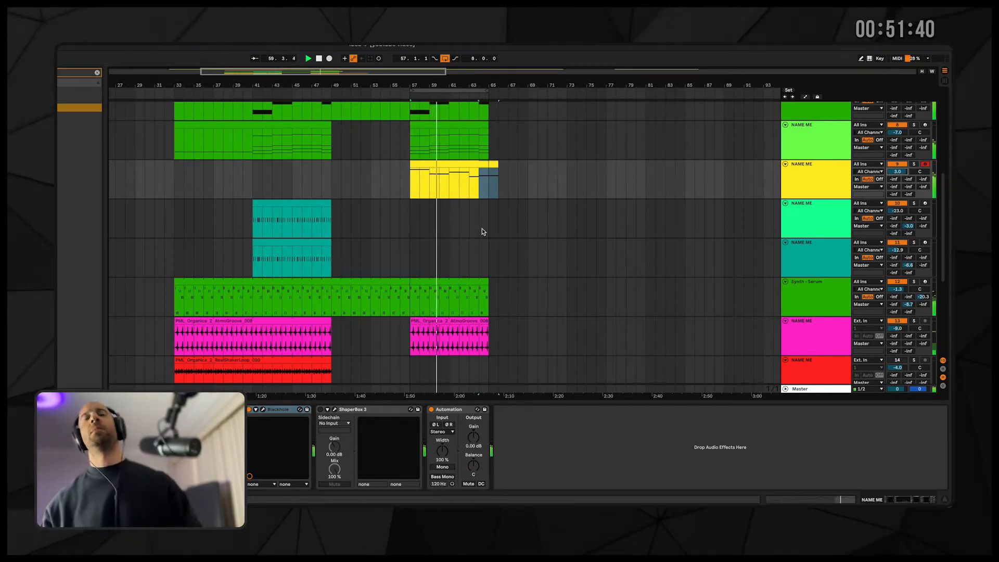
{"action": "left_click_drag", "start_coordinate": [897, 172], "coordinate": [898, 172]}
{"action": "mouse_move", "coordinate": [456, 163]}
{"action": "left_mouse_down"}
{"action": "mouse_move", "coordinate": [436, 164]}
{"action": "mouse_move", "coordinate": [457, 163]}
{"action": "left_mouse_up"}
- Audition the Synth - Diva track and the light green NAME ME track by muting and unmuting them during playback
{"action": "scroll", "coordinate": [671, 155], "scroll_direction": "up", "scroll_amount": 1}
{"action": "scroll", "coordinate": [672, 154], "scroll_direction": "up", "scroll_amount": 1}
{"action": "left_click", "coordinate": [897, 128]}
{"action": "left_click", "coordinate": [897, 167]}
{"action": "left_click", "coordinate": [899, 168]}
{"action": "left_click", "coordinate": [899, 128]}
{"action": "left_click", "coordinate": [902, 167]}
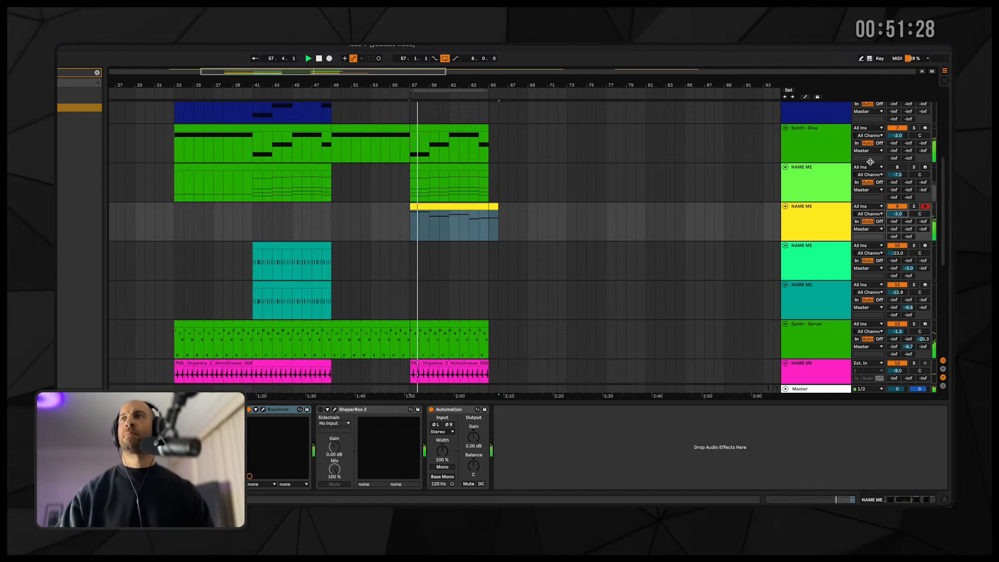
- Try a louder volume for the light green NAME ME track
{"action": "left_click", "coordinate": [457, 168]}
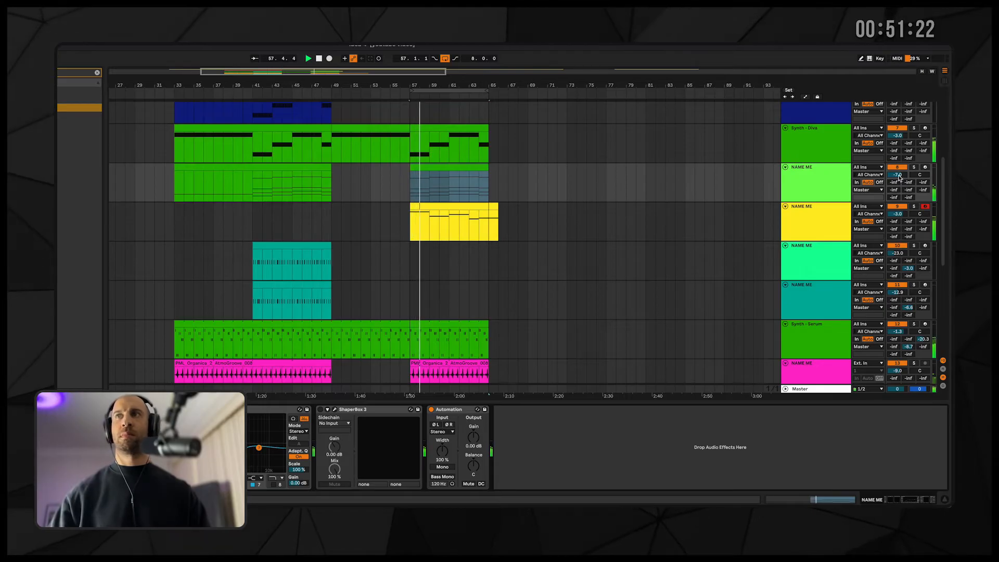
{"action": "left_click_drag", "start_coordinate": [898, 177], "coordinate": [899, 164]}
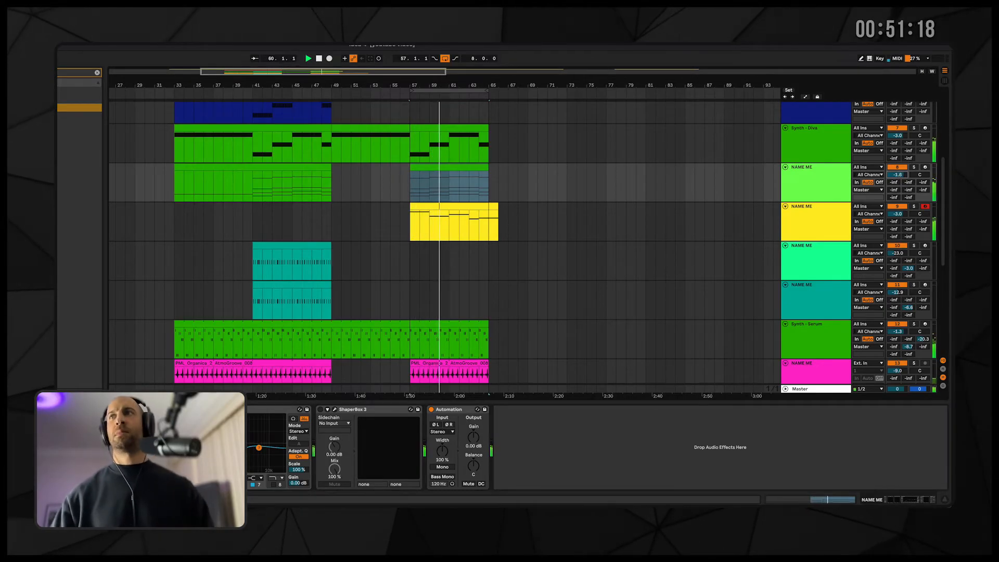
{"action": "left_click_drag", "start_coordinate": [898, 177], "coordinate": [898, 169]}
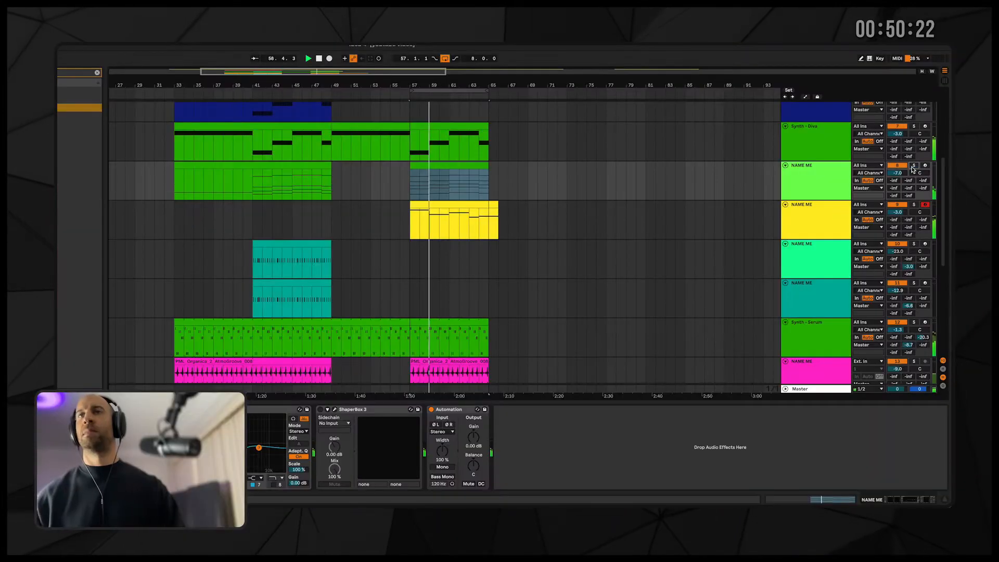
- Select the yellow track and lower its volume to -6.1 dB
{"action": "left_click", "coordinate": [803, 227]}
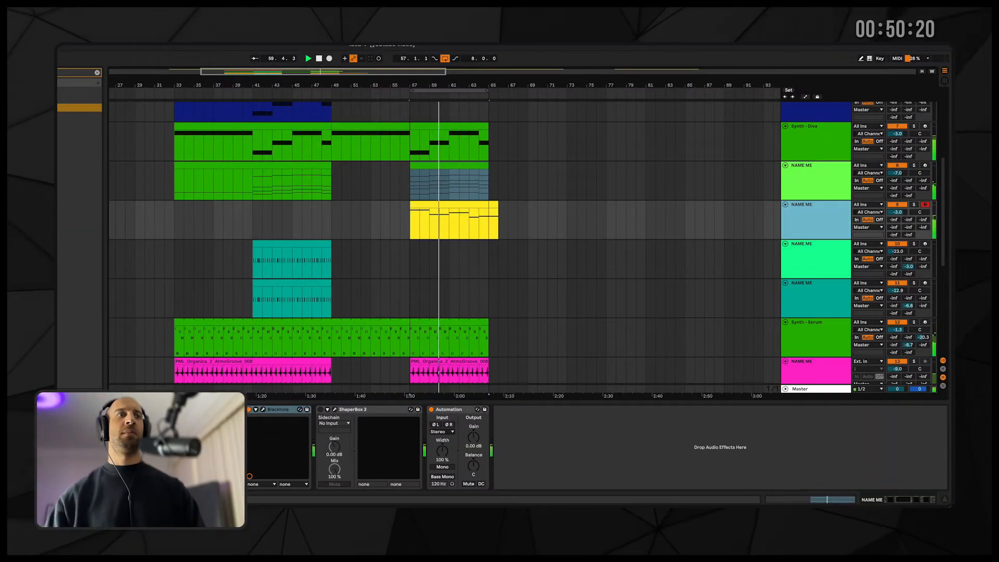
{"action": "left_click", "coordinate": [132, 409]}
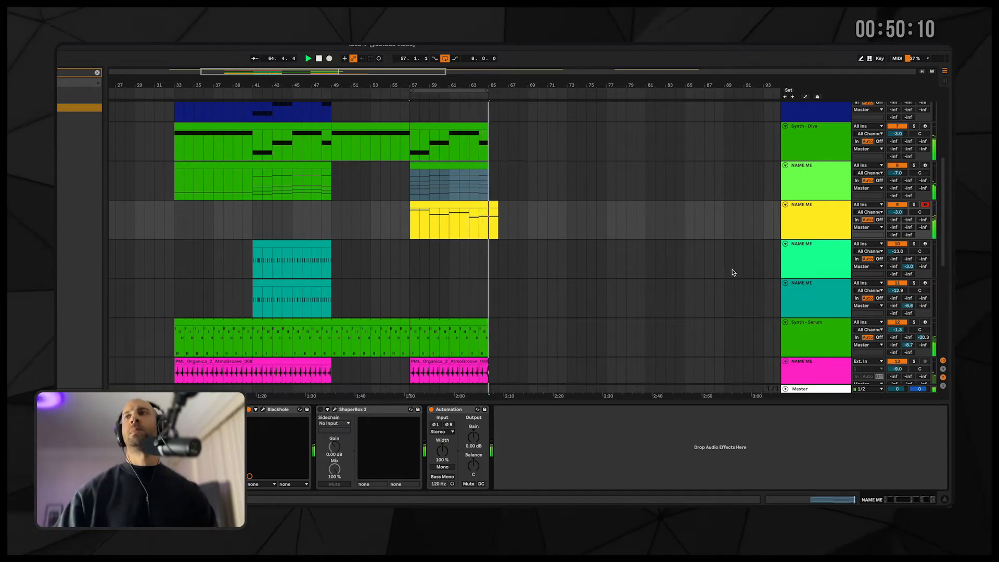
{"action": "left_click_drag", "start_coordinate": [896, 213], "coordinate": [897, 216]}
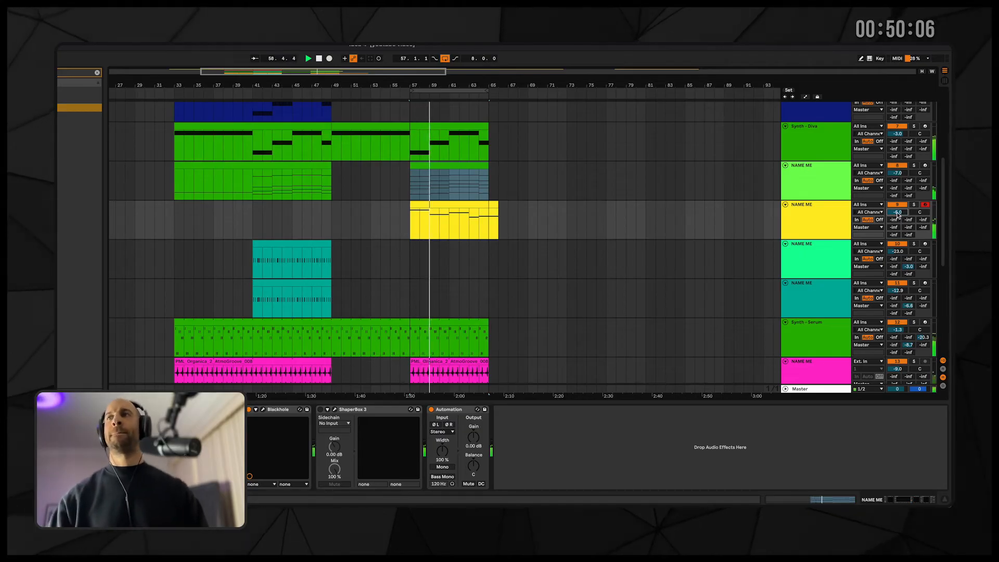
- Rename the yellow track as PAD - OBX
{"action": "left_click", "coordinate": [823, 212]}
{"action": "key", "text": "super+r"}
{"action": "type", "text": "PAD - OBX"}
{"action": "key", "text": "Return"}
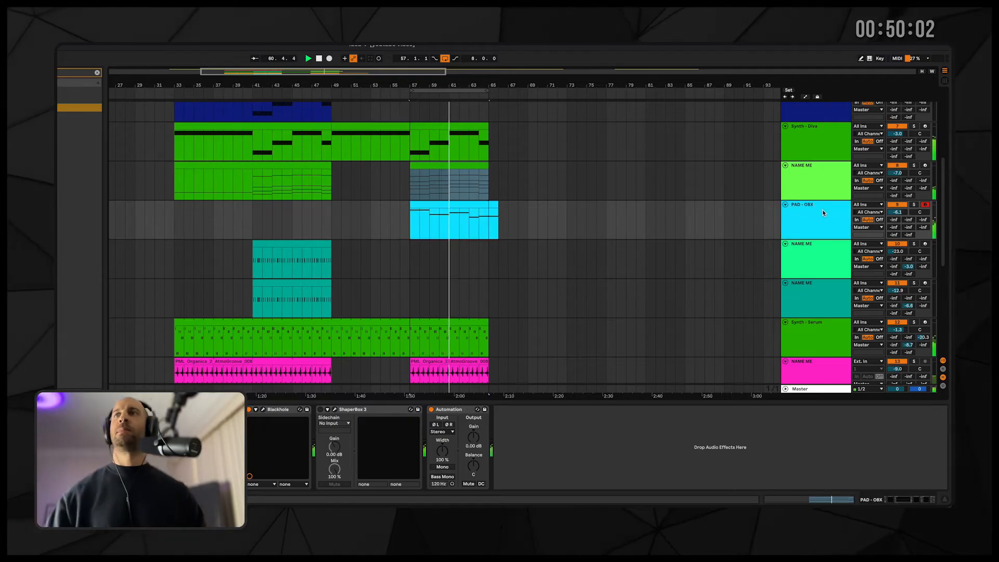
- Copy both teal clips from bar 41 to bar 57 and set the lower teal track's volume to -10.0 dB
{"action": "left_click", "coordinate": [816, 264]}
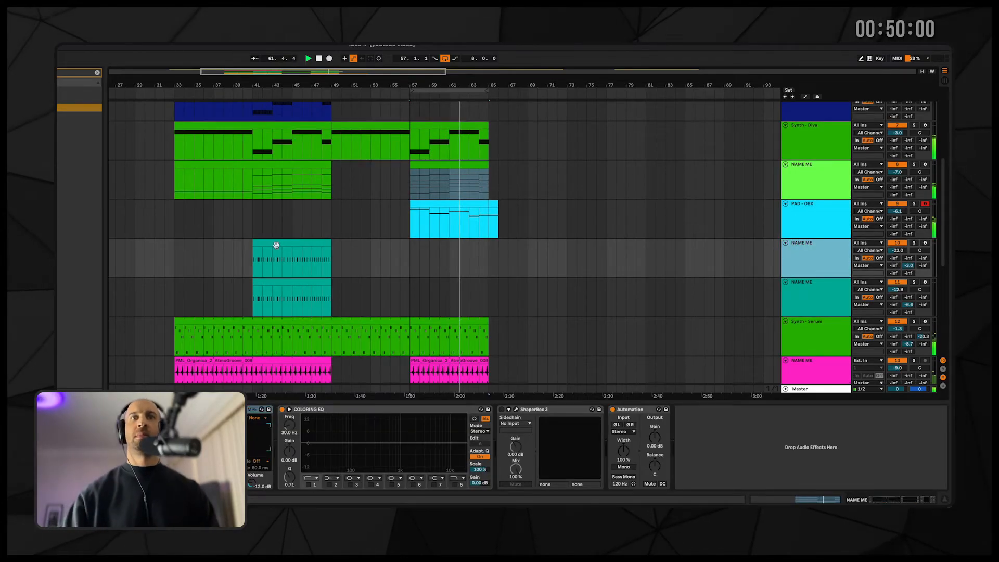
{"action": "left_click_drag", "start_coordinate": [279, 282], "coordinate": [436, 296]}
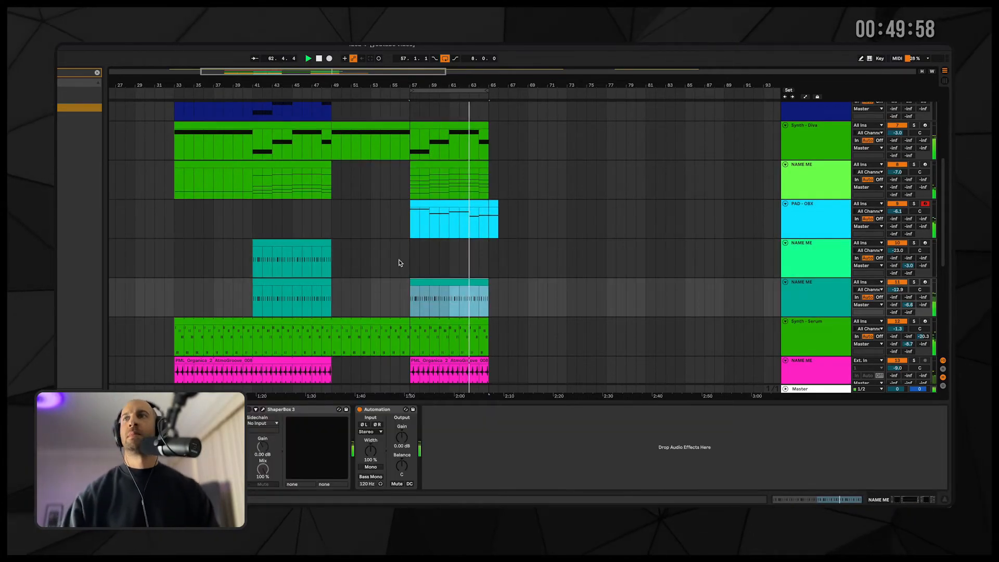
{"action": "left_click_drag", "start_coordinate": [309, 242], "coordinate": [460, 260]}
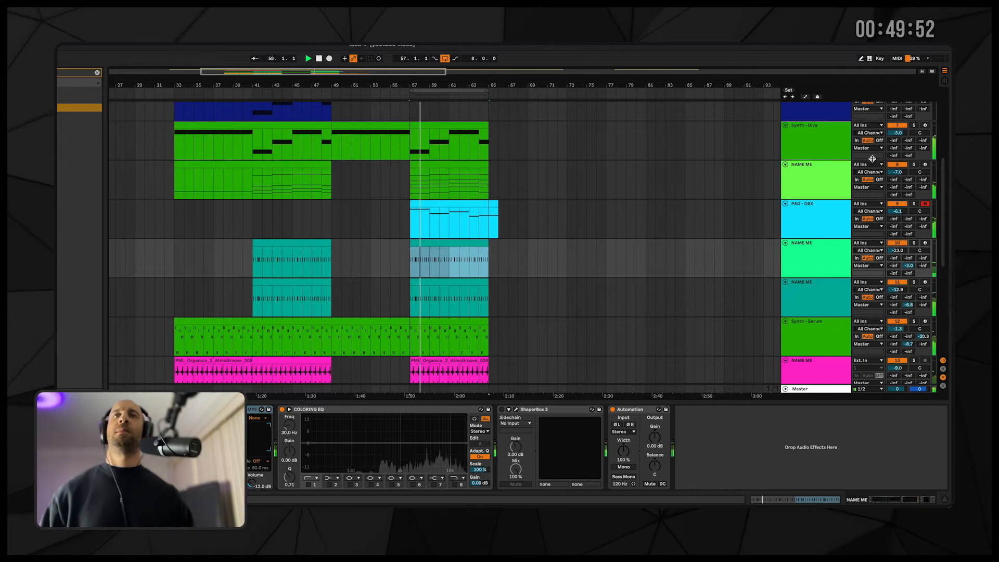
{"action": "left_click_drag", "start_coordinate": [897, 290], "coordinate": [897, 312]}
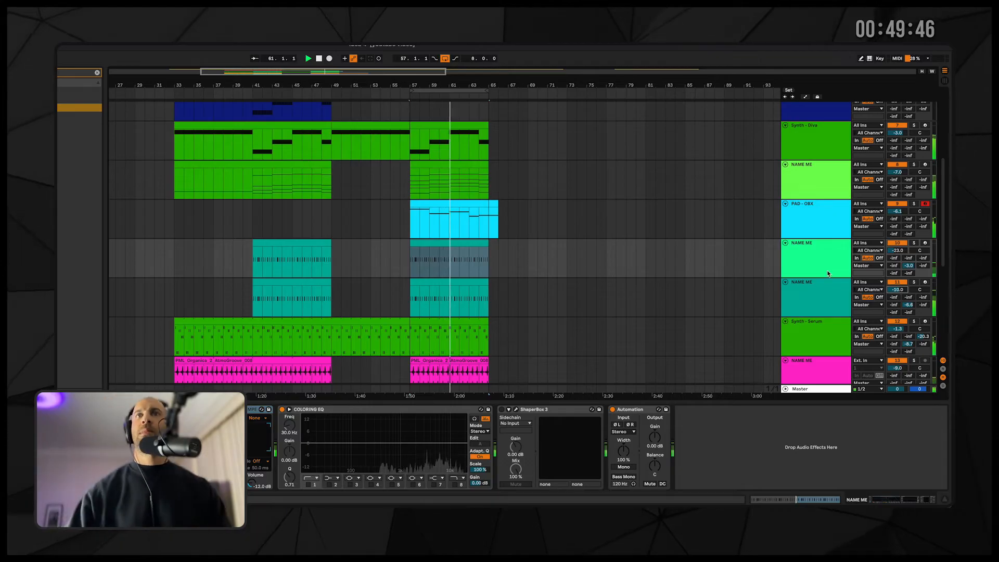
- Duplicate the two teal clips at bar 57 so they continue from bar 65 to bar 73
{"action": "scroll", "coordinate": [631, 225], "scroll_direction": "up", "scroll_amount": 2}
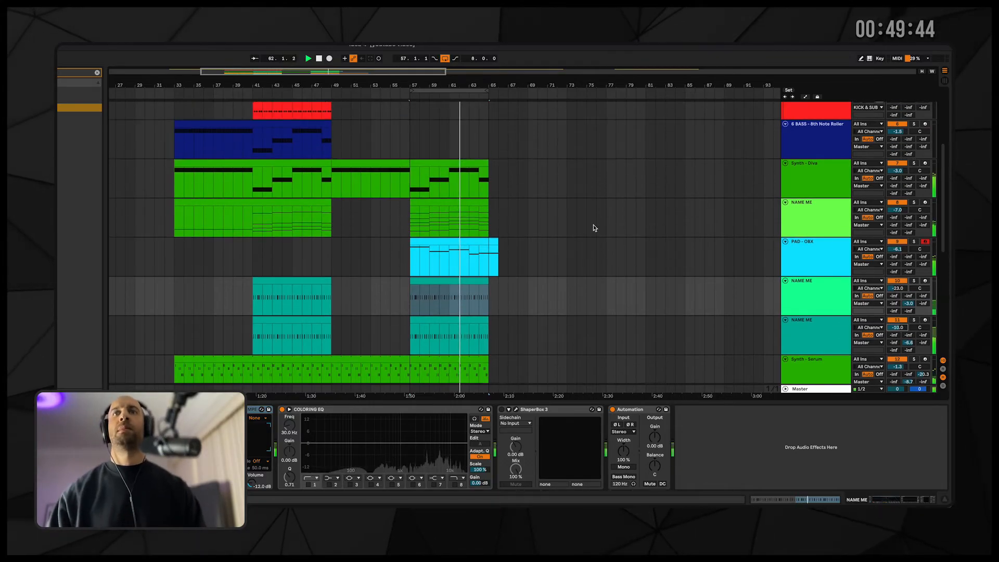
{"action": "scroll", "coordinate": [496, 303], "scroll_direction": "down", "scroll_amount": 4}
{"action": "left_click", "coordinate": [464, 198]}
{"action": "key", "text": "super+d"}
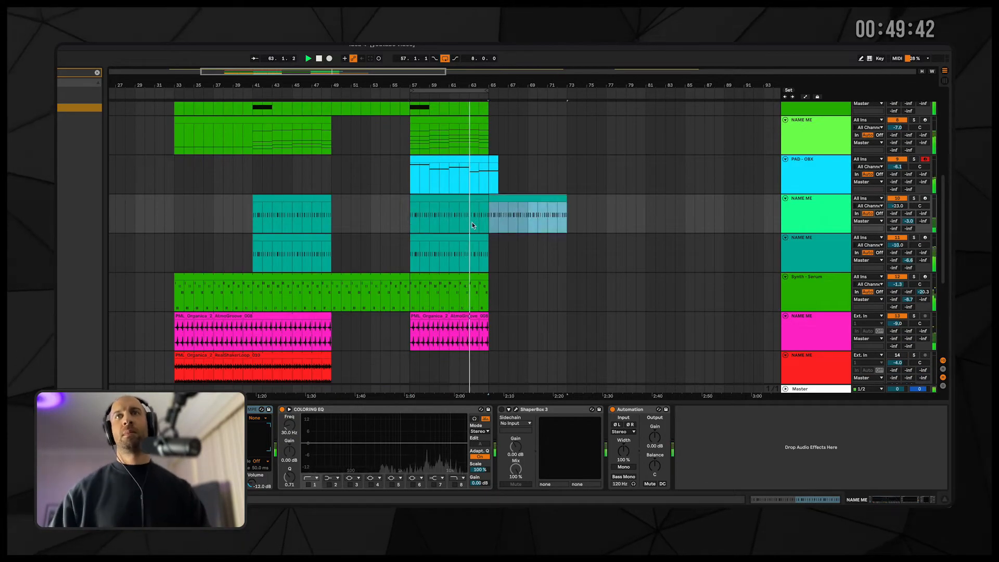
{"action": "left_click", "coordinate": [463, 238]}
{"action": "key", "text": "super+d"}
- Copy bars 41 to 49 of the KICK - Main and KICK - Tom tracks and paste them at bar 65
{"action": "scroll", "coordinate": [473, 202], "scroll_direction": "right", "scroll_amount": 2}
{"action": "scroll", "coordinate": [472, 202], "scroll_direction": "up", "scroll_amount": 4}
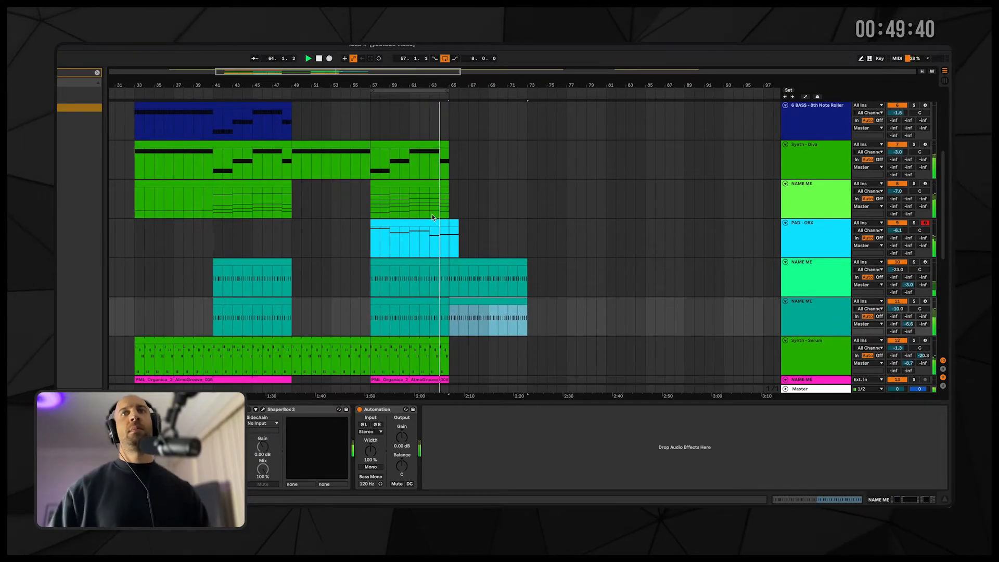
{"action": "scroll", "coordinate": [436, 200], "scroll_direction": "left", "scroll_amount": 1}
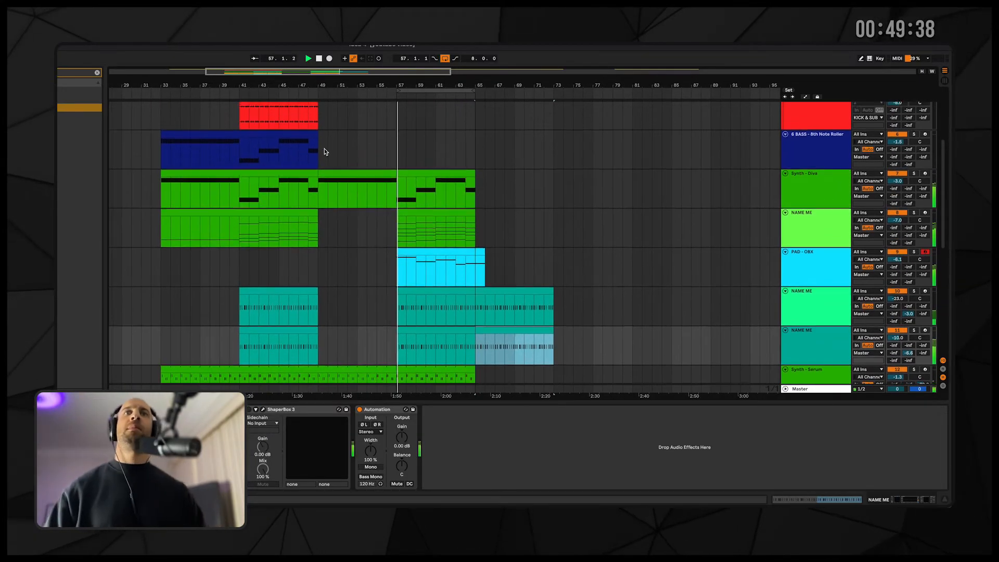
{"action": "scroll", "coordinate": [307, 153], "scroll_direction": "up", "scroll_amount": 4}
{"action": "left_click_drag", "start_coordinate": [319, 153], "coordinate": [239, 198]}
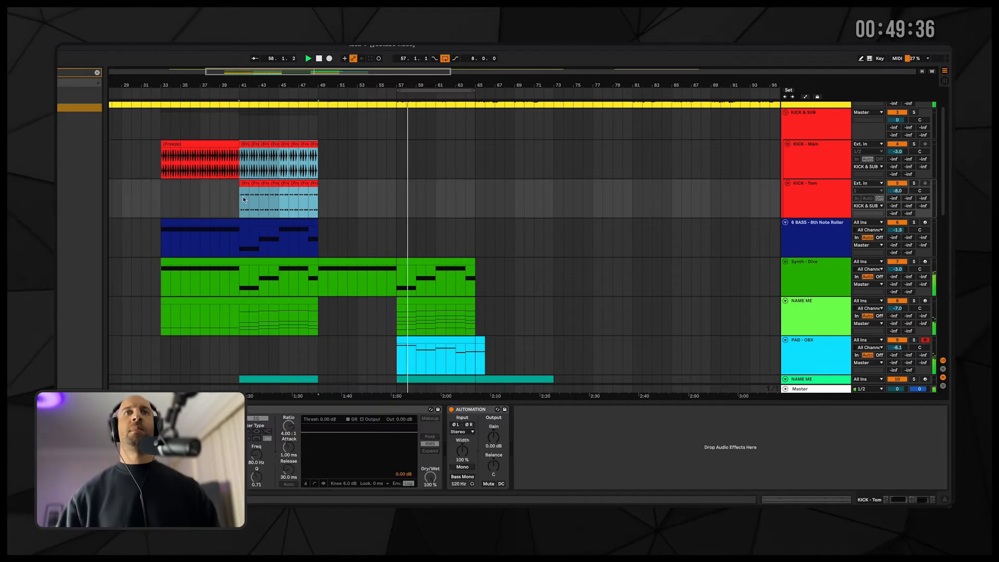
{"action": "key", "text": "ctrl+c"}
{"action": "left_click", "coordinate": [478, 168]}
{"action": "key", "text": "ctrl+v"}
{"action": "scroll", "coordinate": [244, 188], "scroll_direction": "down", "scroll_amount": 3}
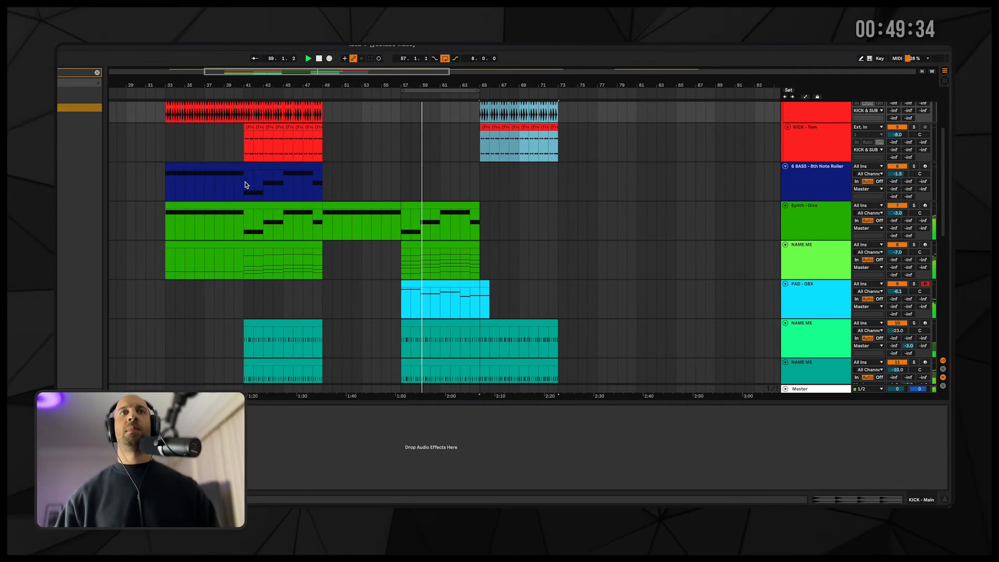
- Copy the first eight-bar Synth - Diva section and the 8th Note Roller bass clips from bar 33 to bar 65
{"action": "left_click", "coordinate": [216, 166]}
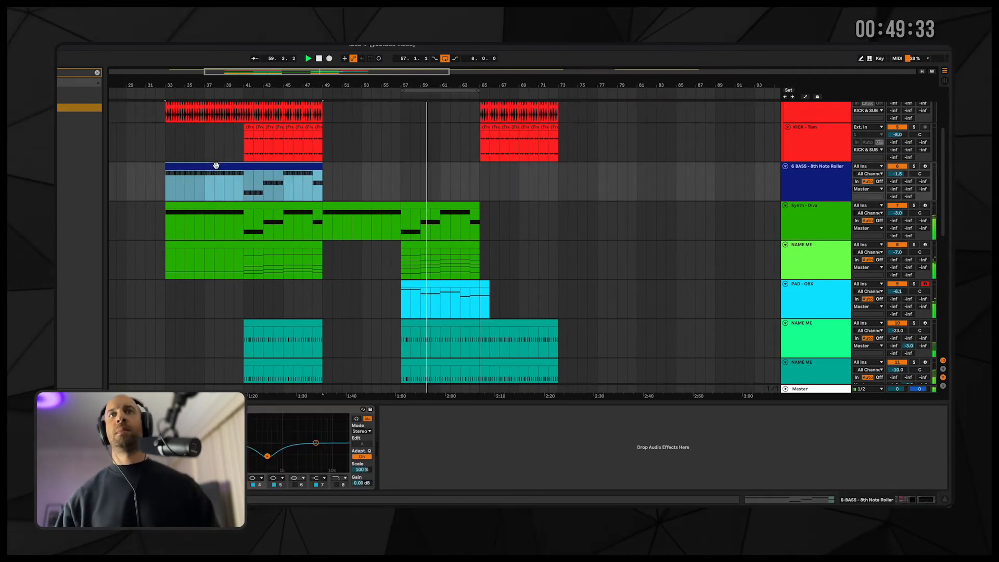
{"action": "left_click", "coordinate": [225, 210]}
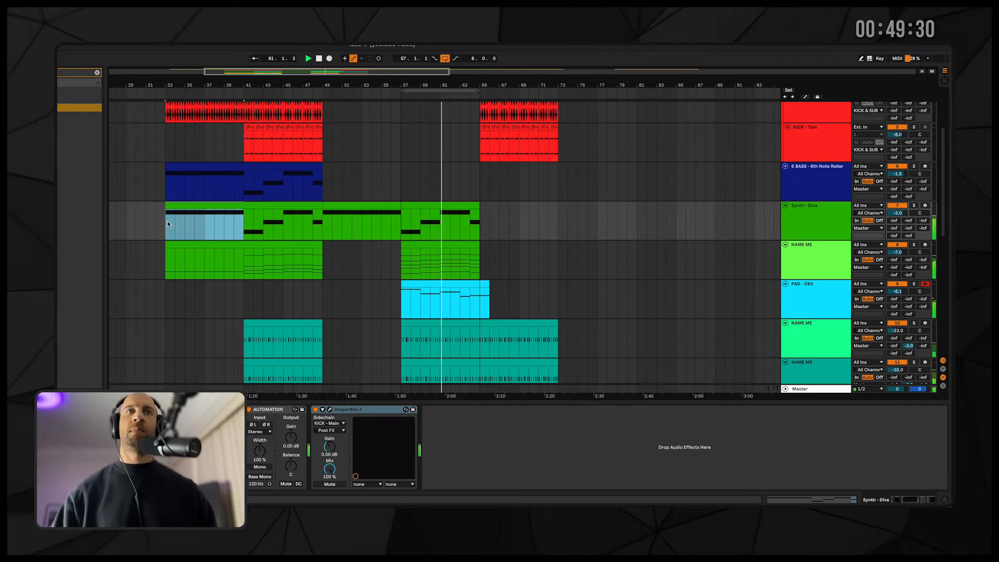
{"action": "left_click_drag", "start_coordinate": [174, 205], "coordinate": [501, 222]}
{"action": "left_click_drag", "start_coordinate": [204, 166], "coordinate": [519, 178]}
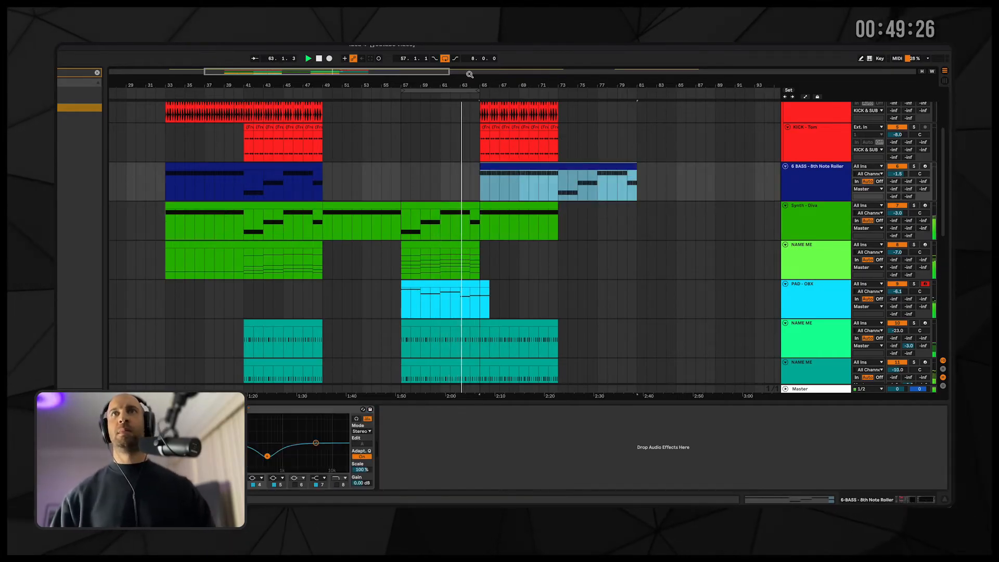
- Duplicate the pink AtmoGroove clip to bar 65 and extend the Synth - Serum clip to bar 73
{"action": "scroll", "coordinate": [560, 259], "scroll_direction": "down", "scroll_amount": 8}
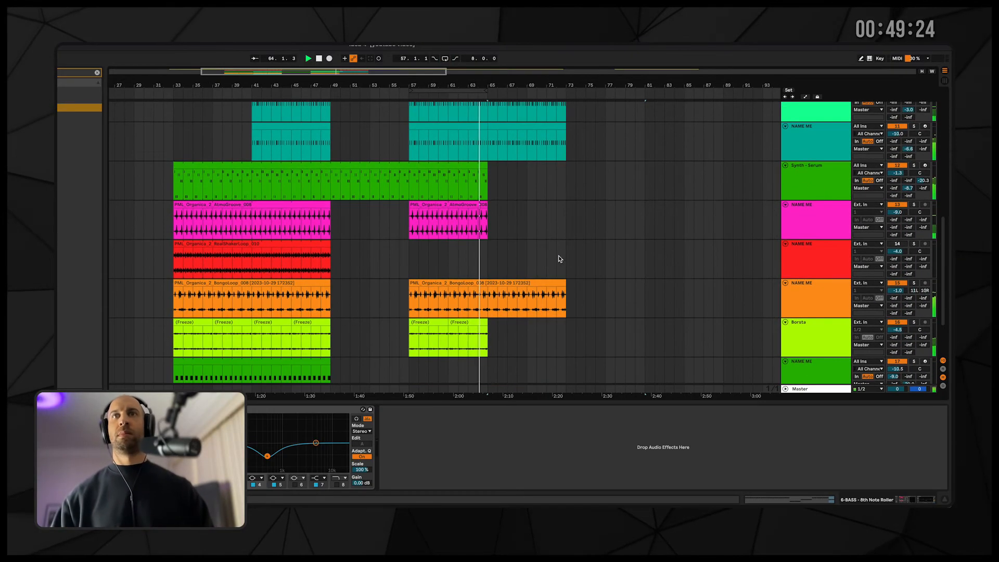
{"action": "left_click", "coordinate": [468, 205]}
{"action": "key", "text": "ctrl+d"}
{"action": "left_click", "coordinate": [483, 165]}
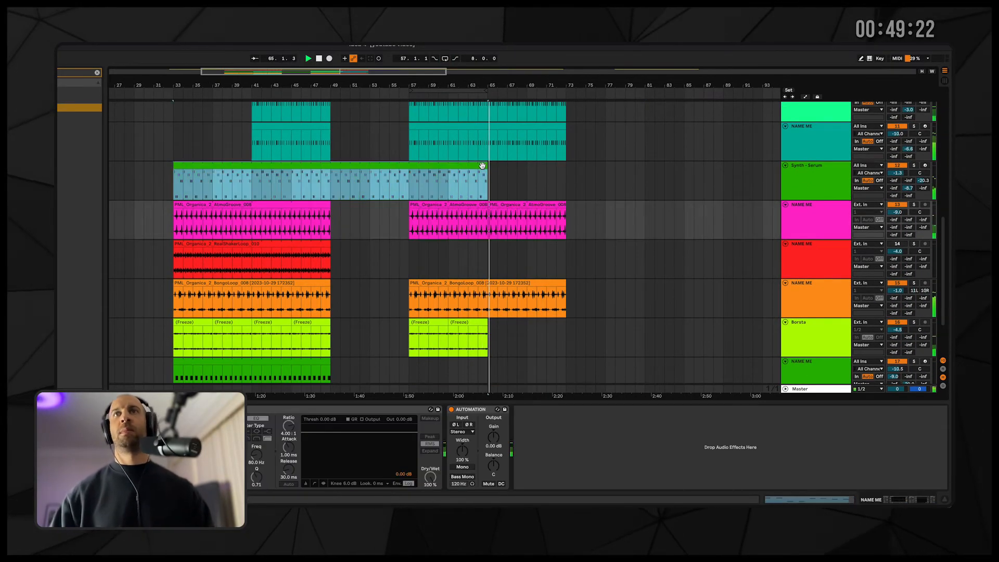
{"action": "left_click_drag", "start_coordinate": [483, 166], "coordinate": [563, 166]}
- Deactivate the VOX - Acapella section from bar 65 to bar 77
{"action": "scroll", "coordinate": [562, 206], "scroll_direction": "up", "scroll_amount": 10}
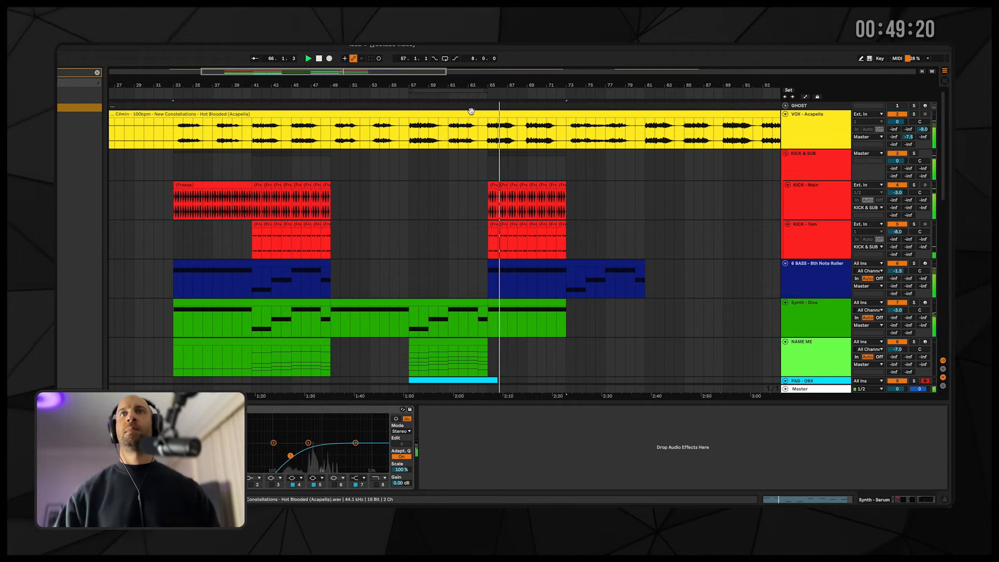
{"action": "left_click", "coordinate": [488, 131]}
{"action": "left_click_drag", "start_coordinate": [488, 130], "coordinate": [601, 130]}
{"action": "scroll", "coordinate": [614, 254], "scroll_direction": "down", "scroll_amount": 3}
{"action": "scroll", "coordinate": [613, 254], "scroll_direction": "up", "scroll_amount": 3}
{"action": "key", "text": "0"}
- Select the Synth - Diva track to check it and its device chain during playback
{"action": "scroll", "coordinate": [624, 250], "scroll_direction": "down", "scroll_amount": 2}
{"action": "left_click", "coordinate": [833, 244]}
{"action": "left_click", "coordinate": [898, 278]}
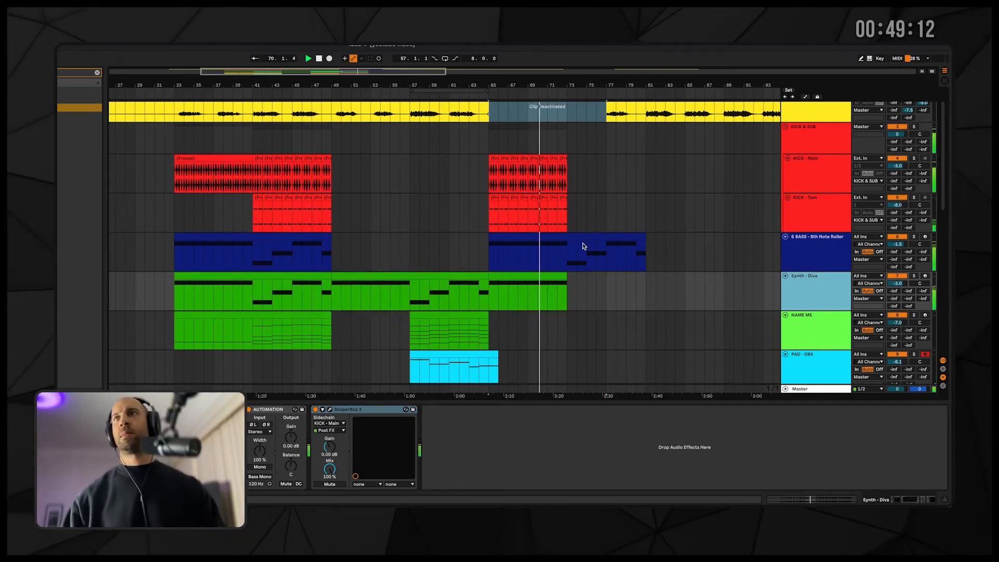
{"action": "scroll", "coordinate": [582, 244], "scroll_direction": "up", "scroll_amount": 1}
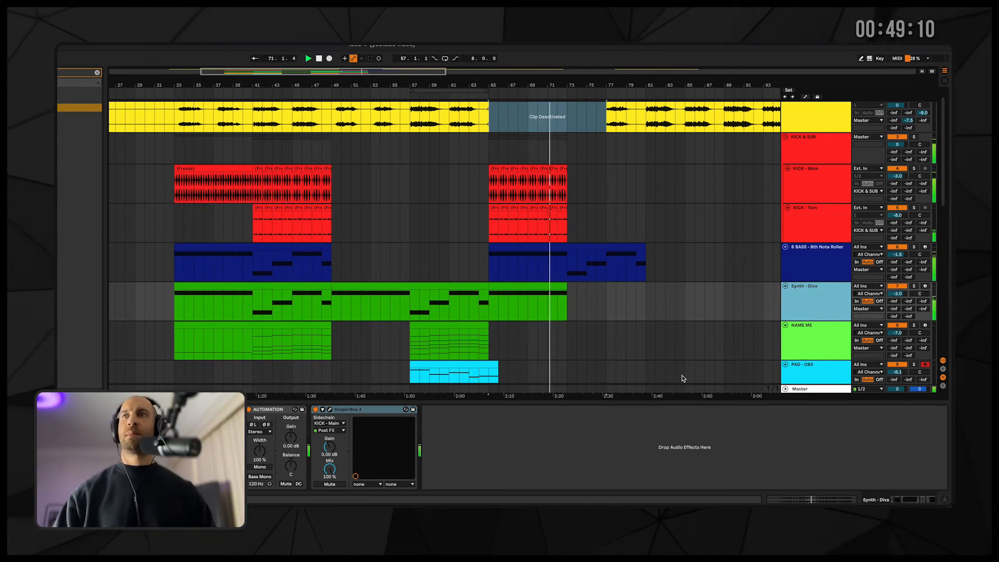
- Solo the Synth - Diva track while setting its ShaperBox 3 Mid/High band split to 103 Hz and Mix to 100%
{"action": "left_click", "coordinate": [914, 326]}
{"action": "scroll", "coordinate": [914, 312], "scroll_direction": "down", "scroll_amount": 1}
{"action": "left_click", "coordinate": [913, 285]}
{"action": "left_click", "coordinate": [330, 409]}
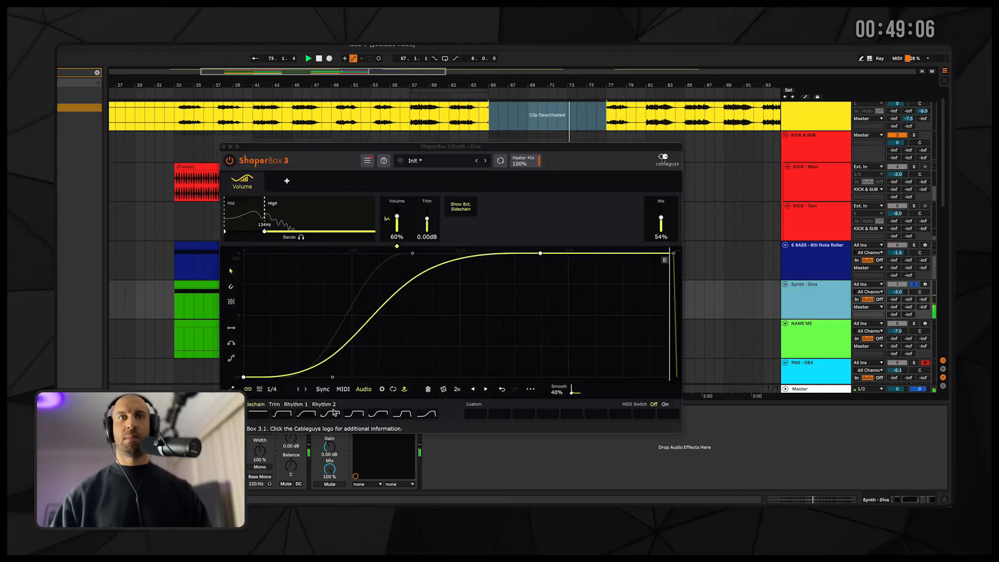
{"action": "left_click_drag", "start_coordinate": [262, 203], "coordinate": [256, 203]}
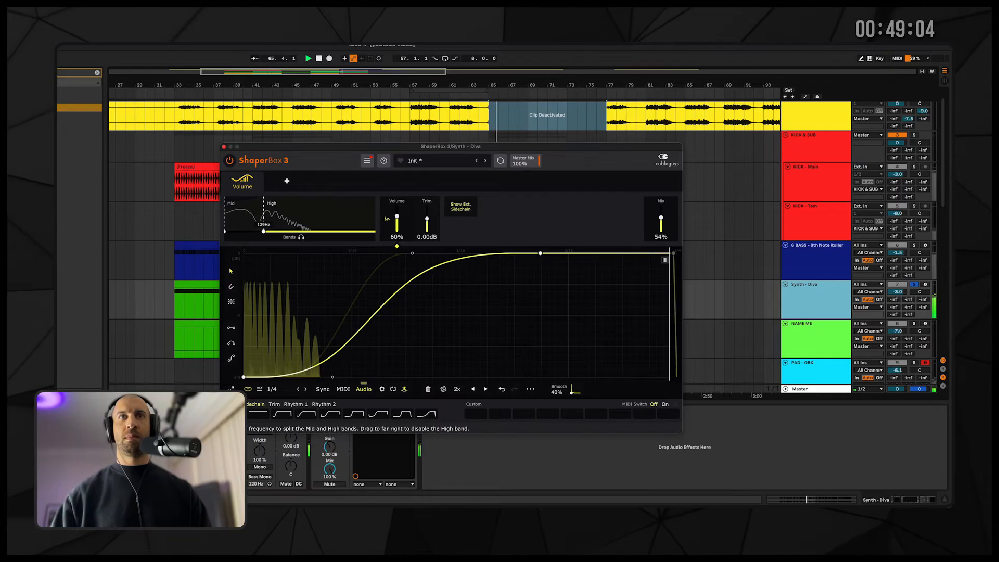
{"action": "left_click_drag", "start_coordinate": [660, 217], "coordinate": [661, 206]}
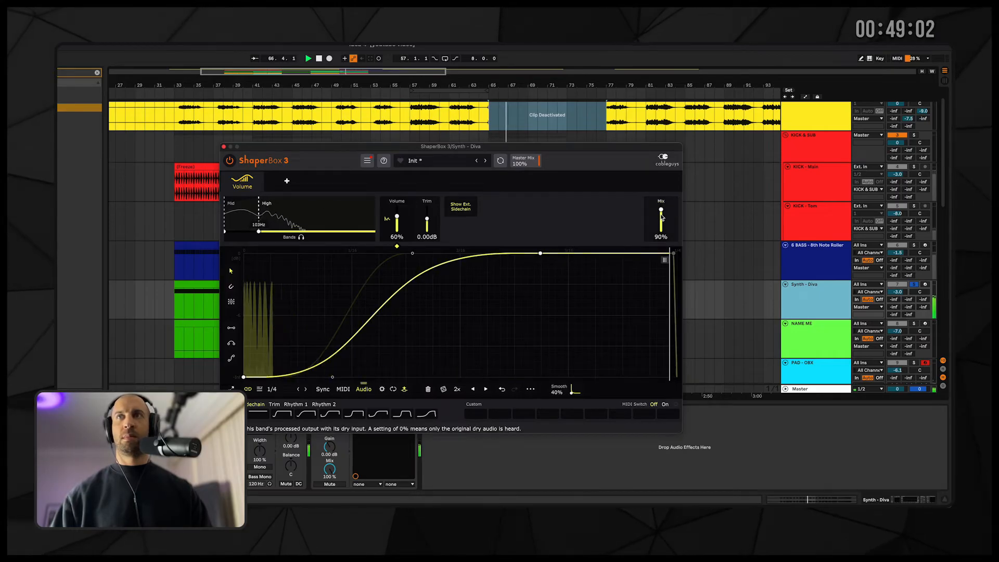
{"action": "left_click", "coordinate": [915, 285]}
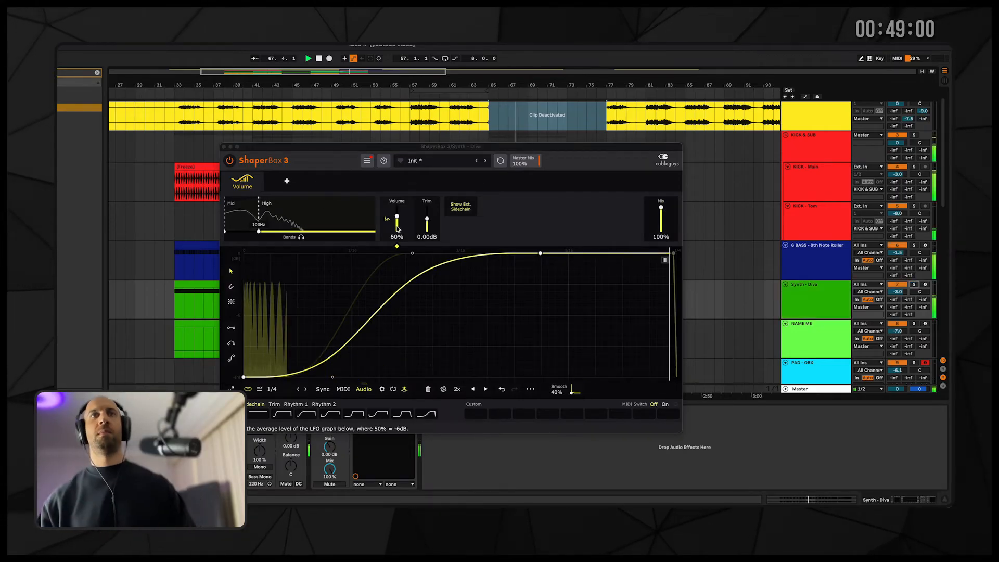
{"action": "left_click", "coordinate": [224, 148]}
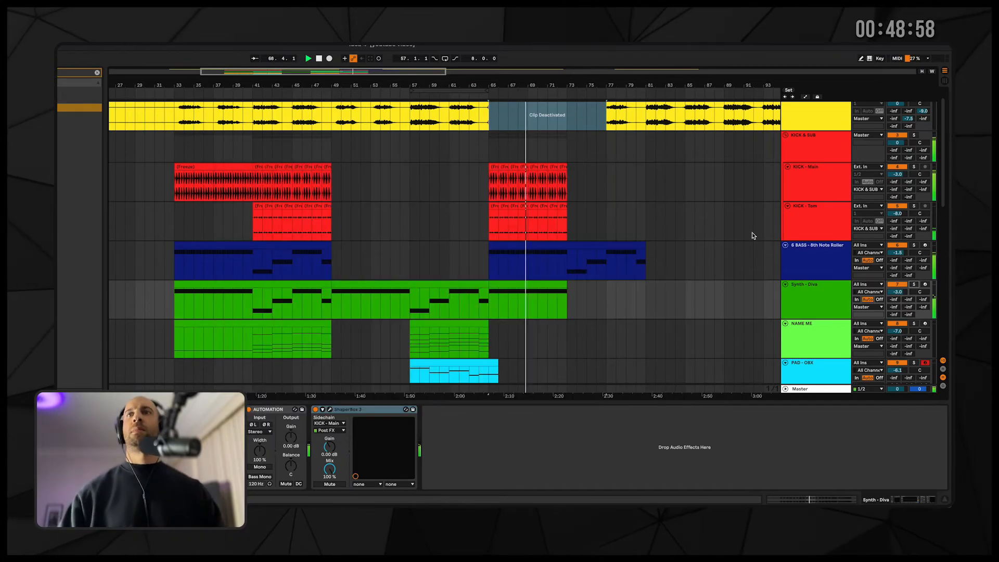
- Mute the Synth - Diva track and set the 8th Note Roller bass track's volume to -2.0 dB
{"action": "left_click", "coordinate": [897, 284]}
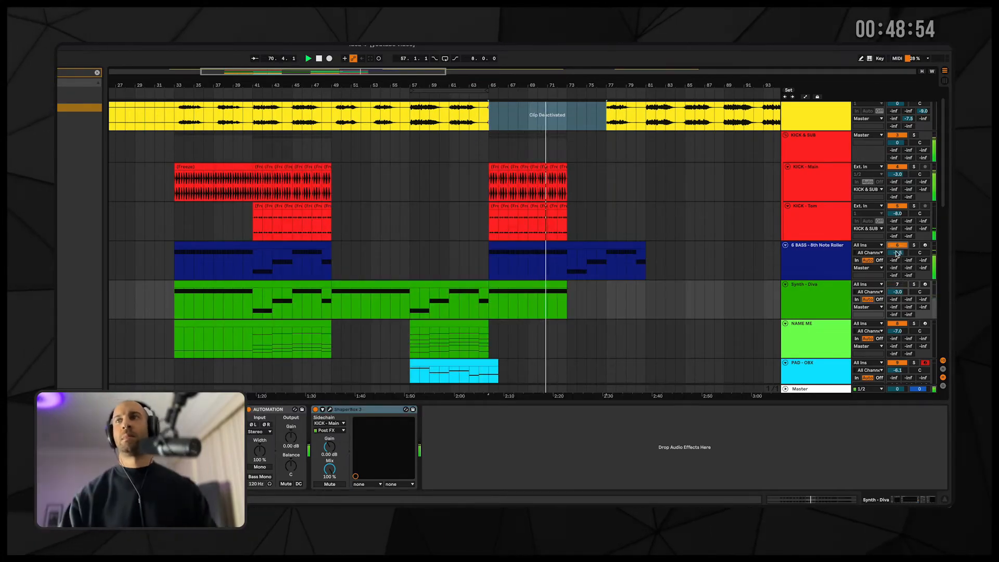
{"action": "left_click", "coordinate": [895, 254]}
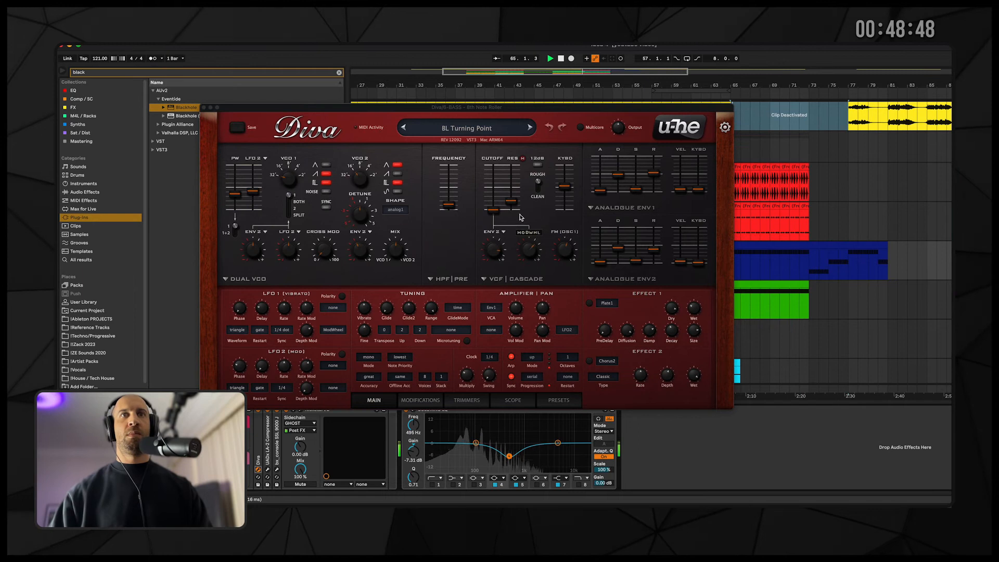
- Adjust the 8th Note Roller bass's Diva patch: filter envelope depth about 56 and second oscillator tune -11.97
{"action": "left_click_drag", "start_coordinate": [493, 241], "coordinate": [493, 251]}
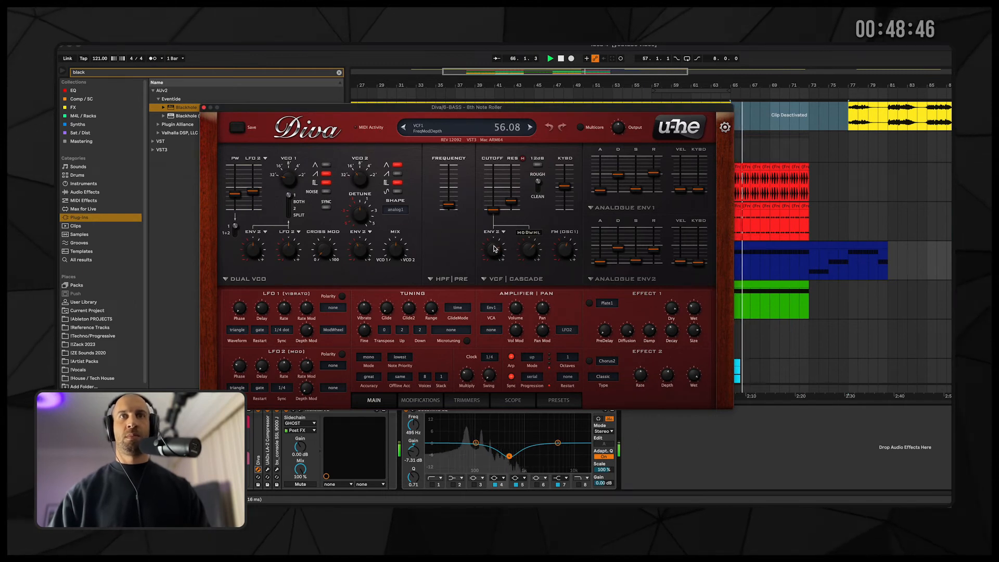
{"action": "left_click_drag", "start_coordinate": [493, 212], "coordinate": [493, 210]}
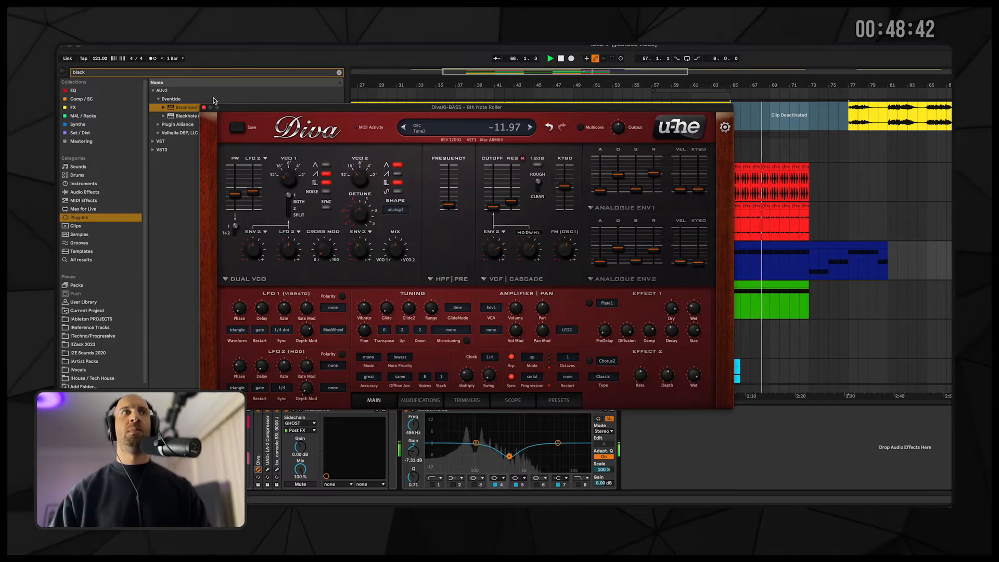
{"action": "left_click", "coordinate": [204, 108]}
{"action": "left_click", "coordinate": [898, 245]}
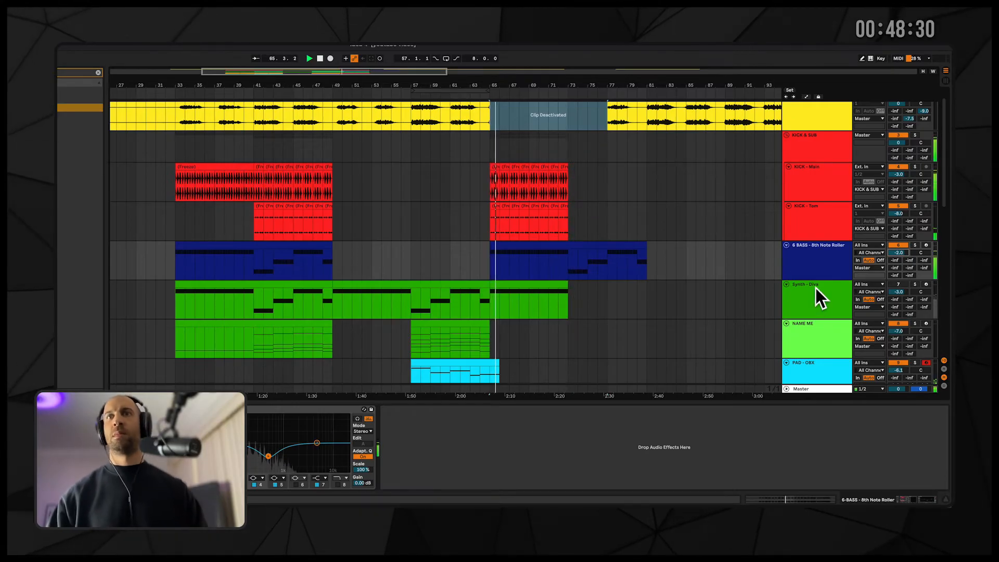
- Set the split stereo pan of the orange BongoLoop track to 17L and 20R
{"action": "scroll", "coordinate": [816, 289], "scroll_direction": "down", "scroll_amount": 15}
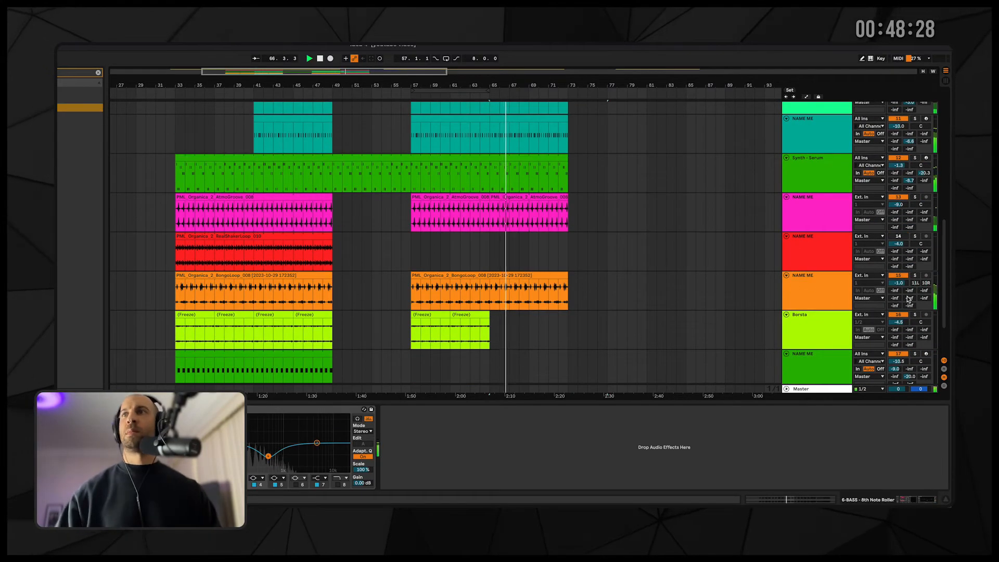
{"action": "left_click_drag", "start_coordinate": [921, 286], "coordinate": [921, 282]}
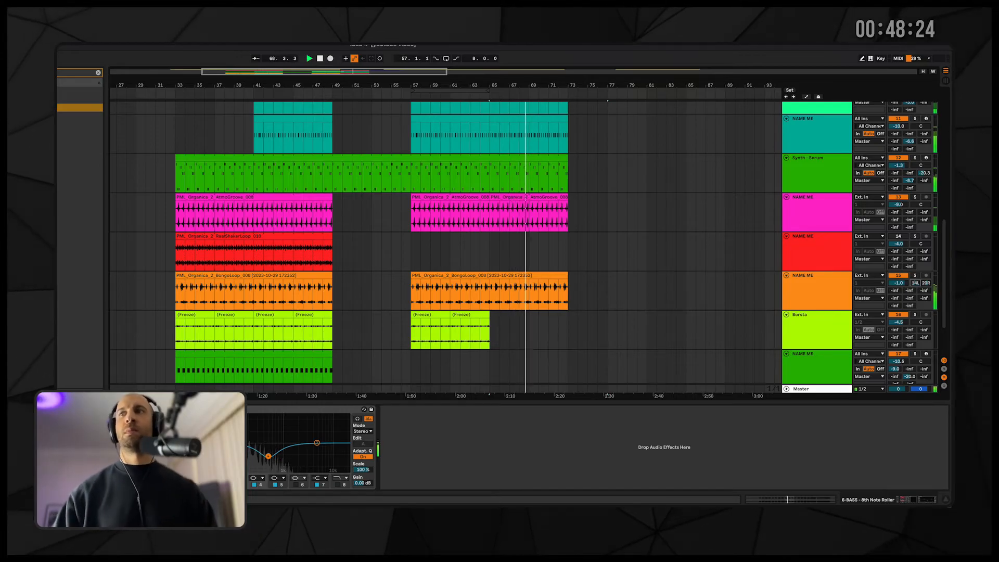
{"action": "left_click_drag", "start_coordinate": [915, 283], "coordinate": [915, 285]}
- Solo the KICK & SUB group with the 8th Note Roller bass, reset the KICK - Tom volume to 0 dB, and restart playback
{"action": "scroll", "coordinate": [619, 311], "scroll_direction": "up", "scroll_amount": 15}
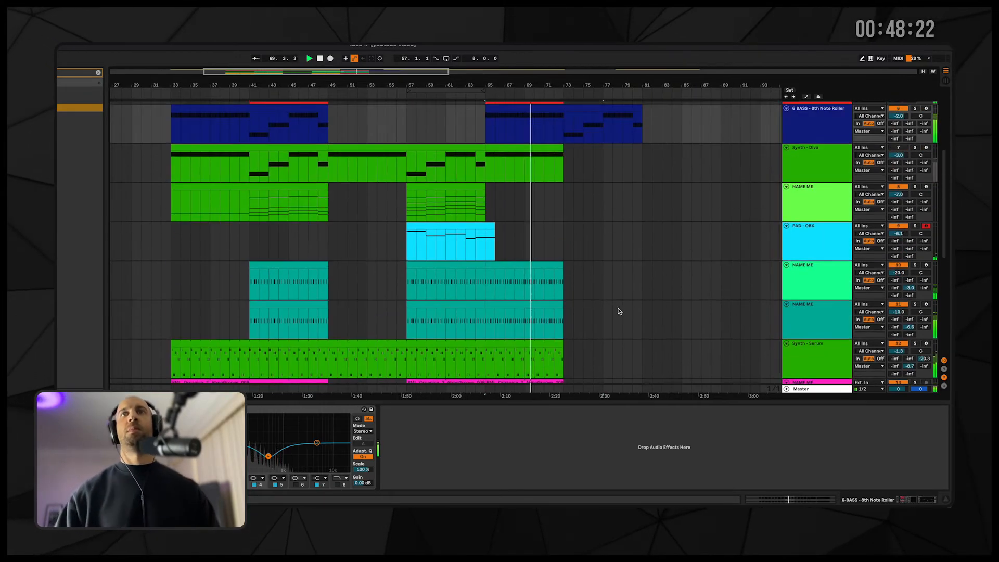
{"action": "left_click", "coordinate": [916, 221]}
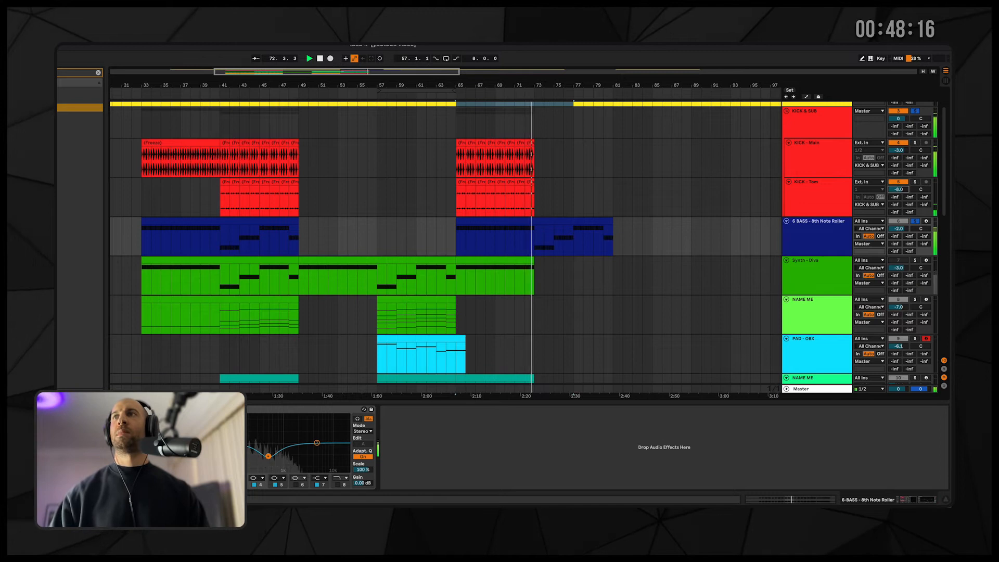
{"action": "double_click", "coordinate": [901, 191]}
{"action": "key", "text": "space"}
{"action": "key", "text": "space"}
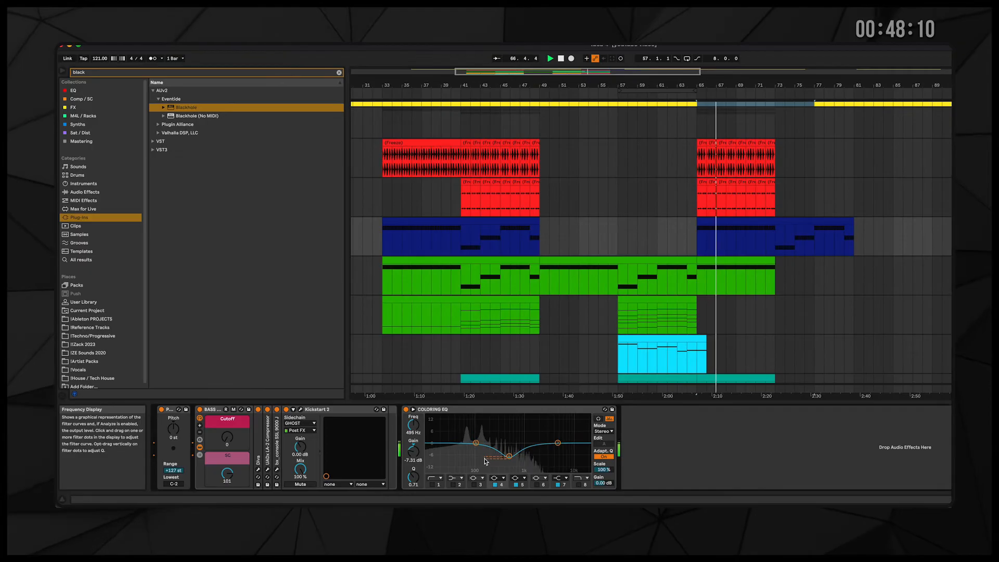
- On the bass's COLORING EQ, cut at 206 Hz and set -5.58 dB at 383 Hz, then enable Diva's Plate1 effect with size 55
{"action": "left_click_drag", "start_coordinate": [485, 461], "coordinate": [494, 437]}
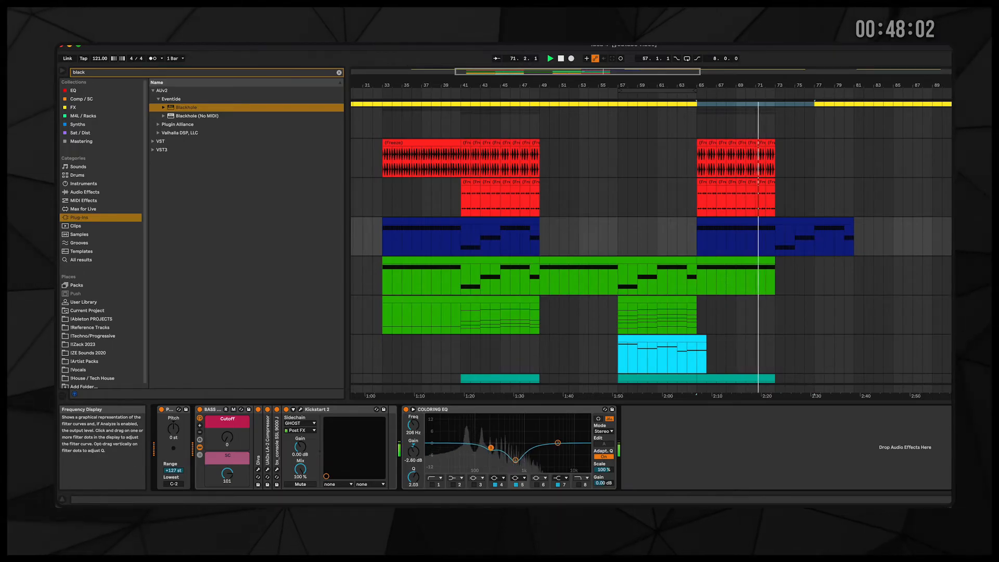
{"action": "mouse_move", "coordinate": [514, 454]}
{"action": "left_mouse_down"}
{"action": "mouse_move", "coordinate": [515, 433]}
{"action": "mouse_move", "coordinate": [514, 452]}
{"action": "mouse_move", "coordinate": [502, 452]}
{"action": "left_mouse_up"}
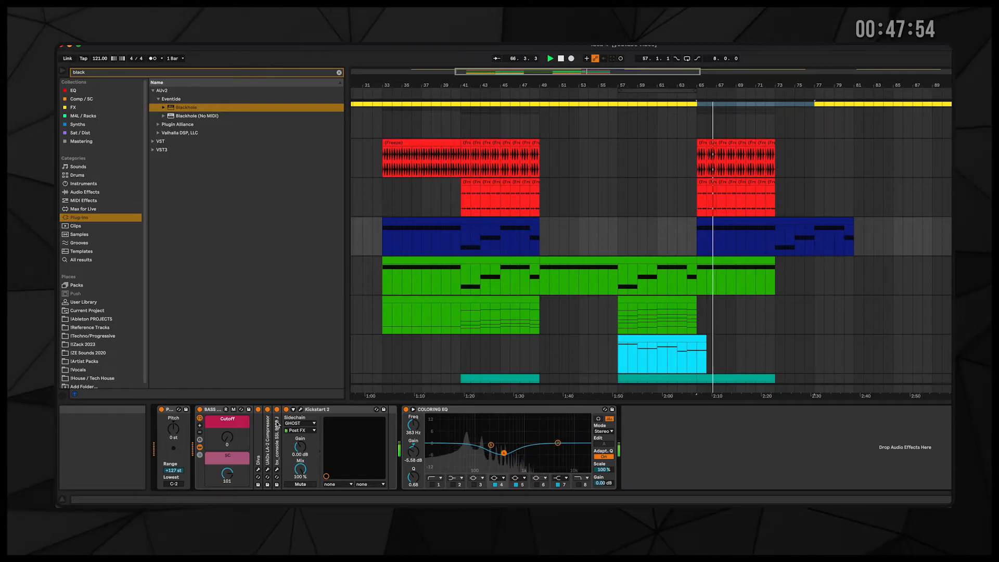
{"action": "left_click", "coordinate": [258, 469]}
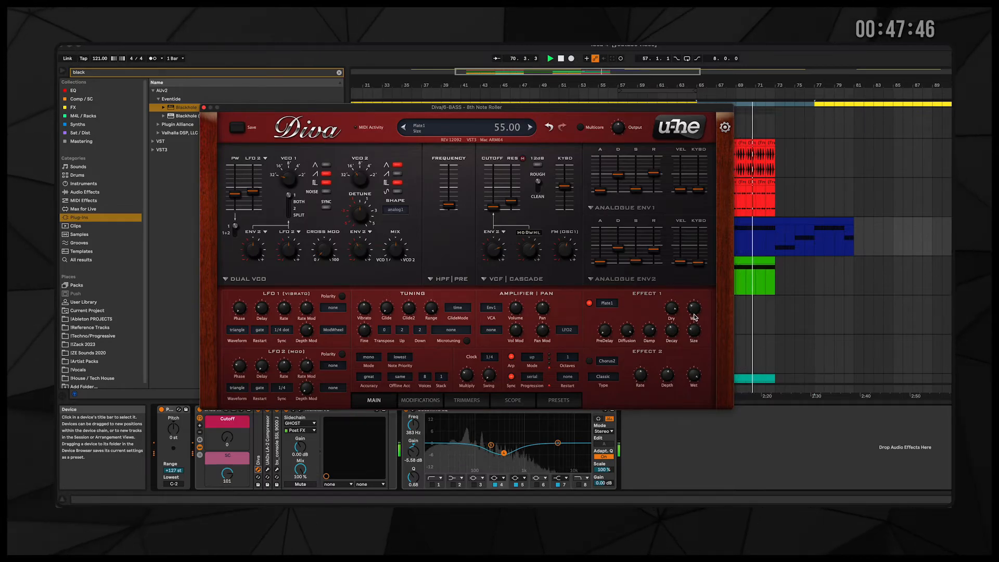
{"action": "left_click_drag", "start_coordinate": [693, 321], "coordinate": [696, 328]}
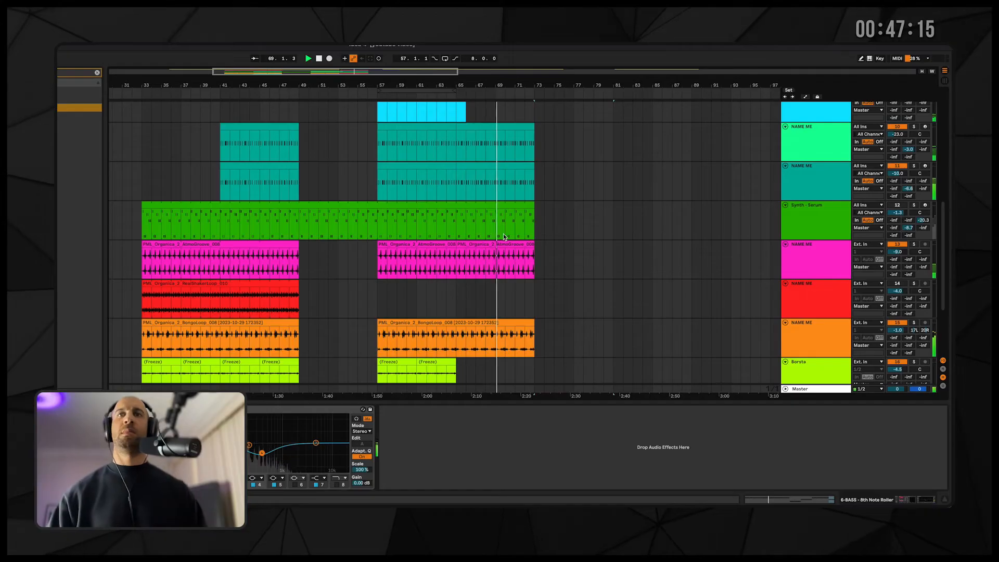
- Duplicate the frozen Borsta clips from bar 65 so the part runs to bar 73
{"action": "scroll", "coordinate": [459, 290], "scroll_direction": "down", "scroll_amount": 3}
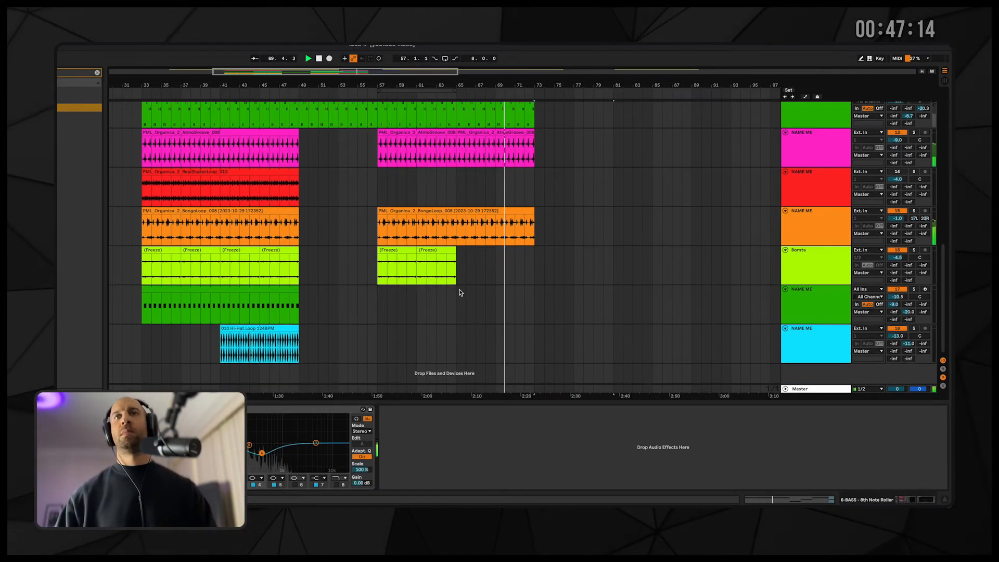
{"action": "left_click", "coordinate": [438, 251]}
{"action": "key", "text": "super+d"}
{"action": "key", "text": "super+d"}
- Mute the Synth - Diva track and deactivate its clip from bar 65 to bar 73
{"action": "scroll", "coordinate": [549, 246], "scroll_direction": "up", "scroll_amount": 2}
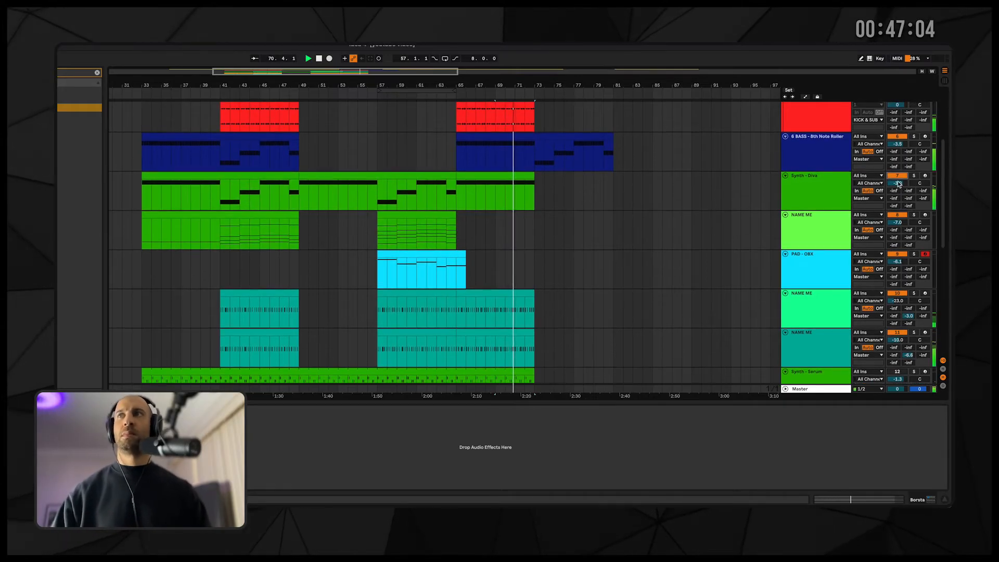
{"action": "left_click", "coordinate": [895, 176]}
{"action": "left_click", "coordinate": [517, 182]}
{"action": "key", "text": "0"}
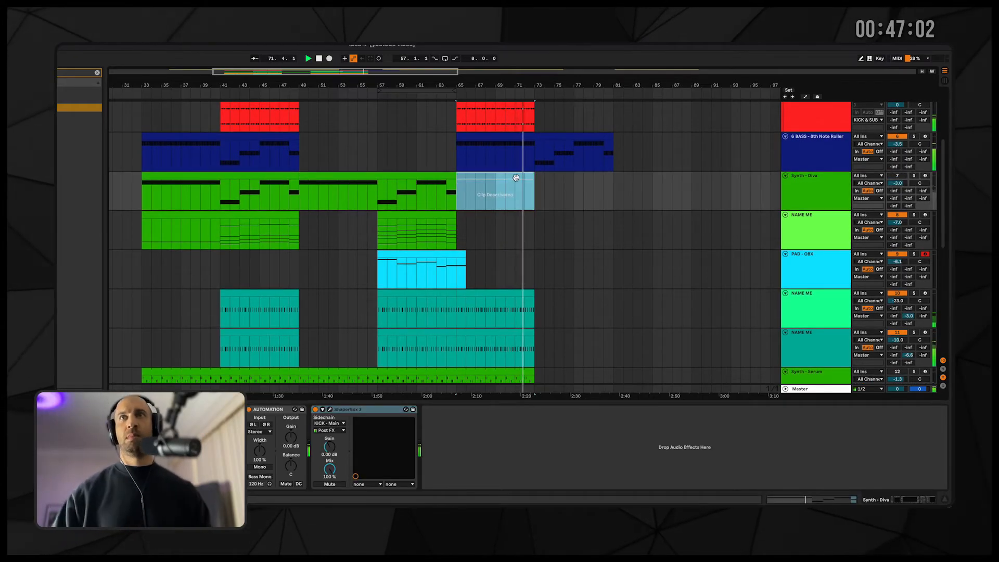
{"action": "left_click", "coordinate": [489, 138]}
{"action": "left_click", "coordinate": [831, 158]}
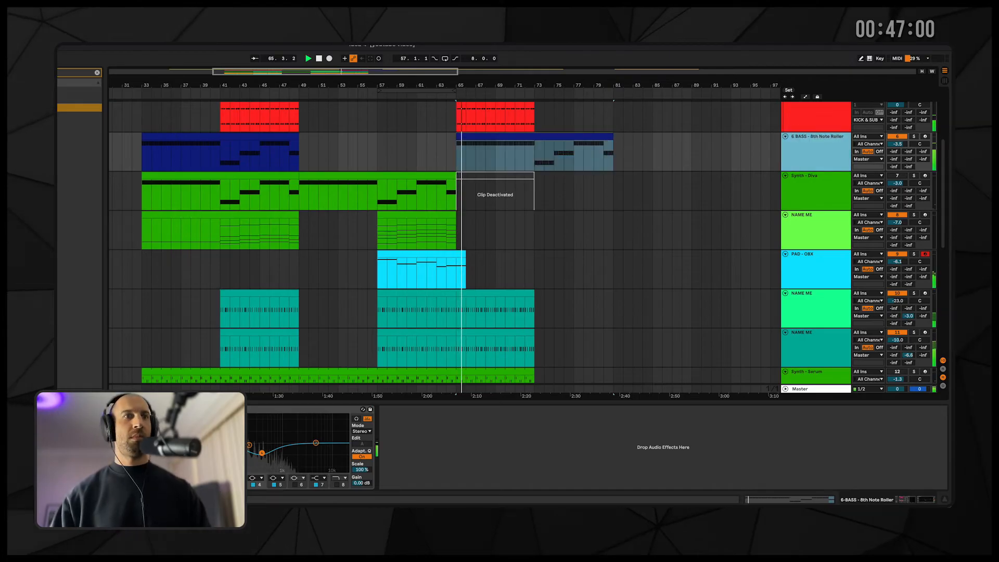
- Copy the PAD - OBX chord clip to bar 65 so the pad plays through to bar 73
{"action": "scroll", "coordinate": [451, 201], "scroll_direction": "down", "scroll_amount": 2}
{"action": "left_click_drag", "start_coordinate": [467, 209], "coordinate": [508, 213]}
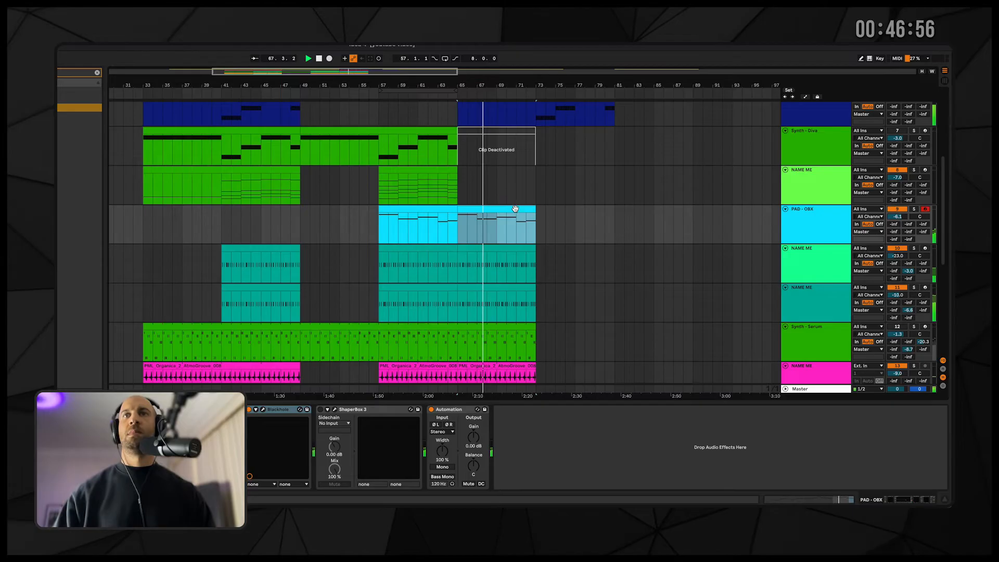
- Mute tracks 10 and 11, the two teal-clip MIDI tracks below PAD - OBX
{"action": "scroll", "coordinate": [516, 208], "scroll_direction": "down", "scroll_amount": 3}
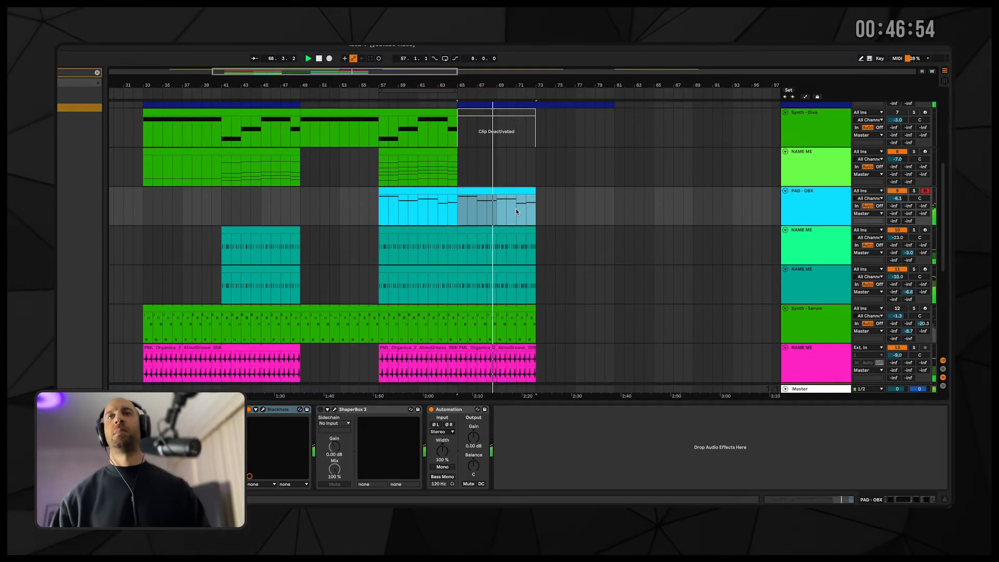
{"action": "left_click", "coordinate": [904, 218]}
{"action": "left_click", "coordinate": [900, 180]}
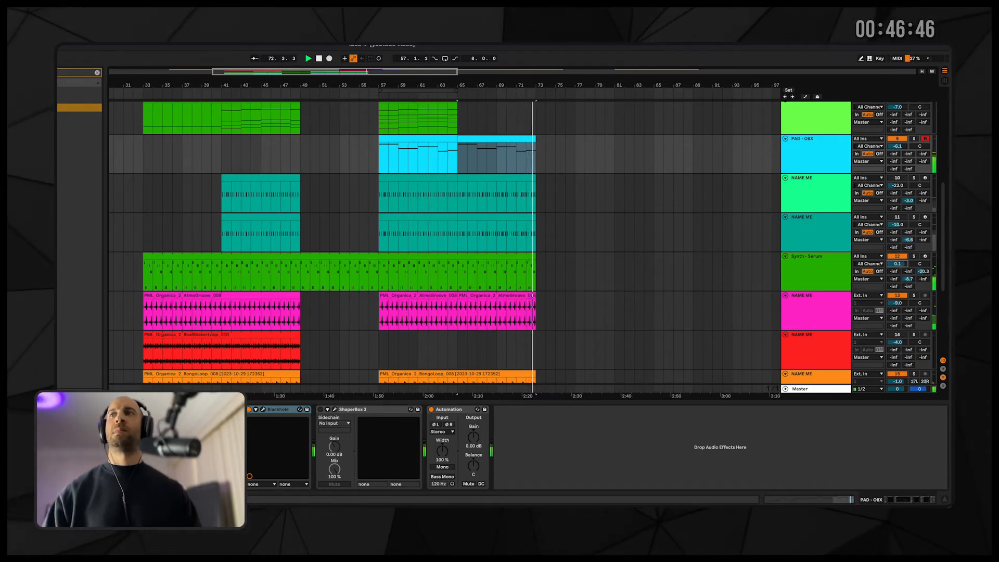
- Set the Synth - Serum volume to -1.0 dB and reactivate track 11 with its volume at -12.5 dB
{"action": "left_click_drag", "start_coordinate": [897, 264], "coordinate": [897, 268]}
{"action": "key", "text": "space"}
{"action": "key", "text": "space"}
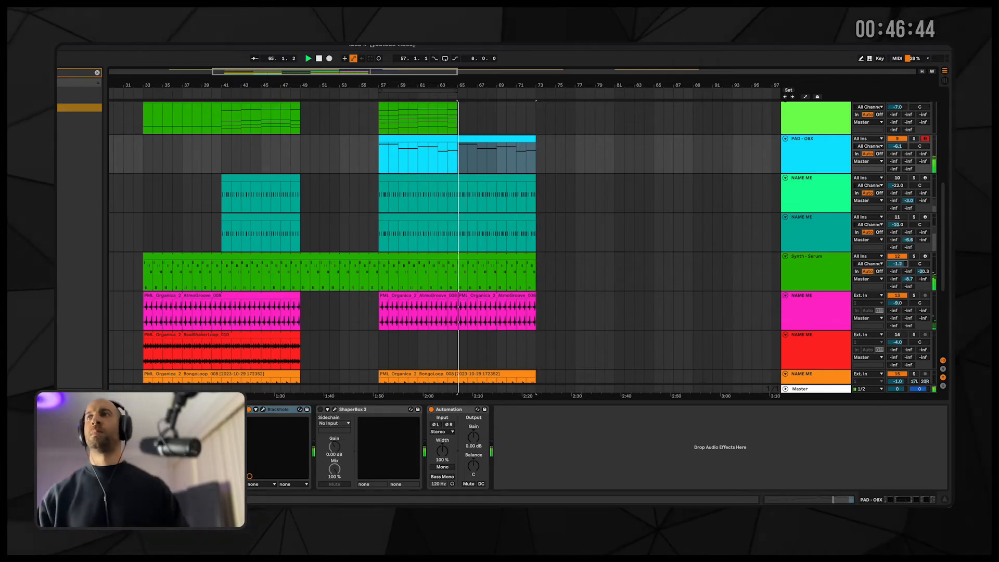
{"action": "left_click", "coordinate": [896, 218]}
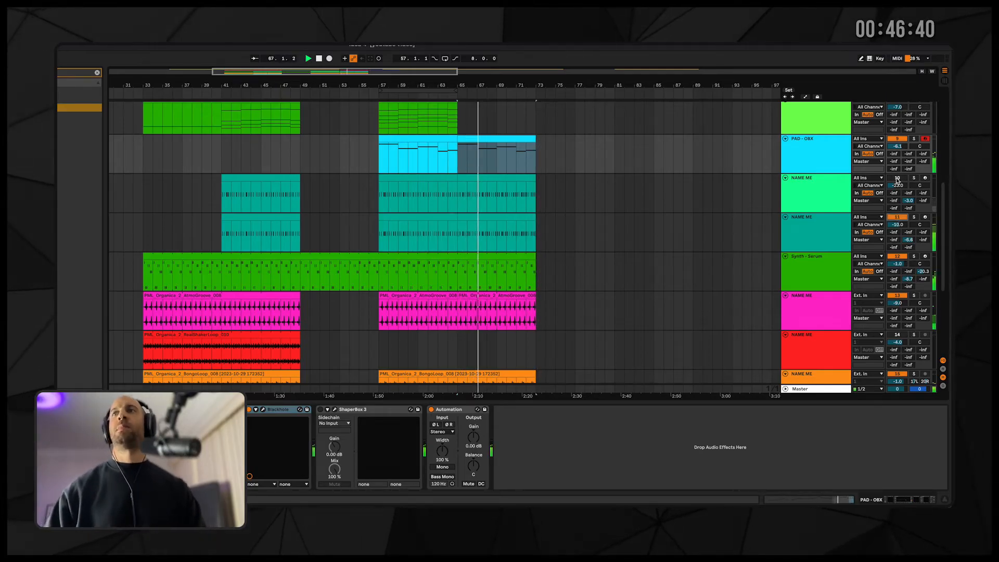
{"action": "left_click_drag", "start_coordinate": [897, 224], "coordinate": [897, 229]}
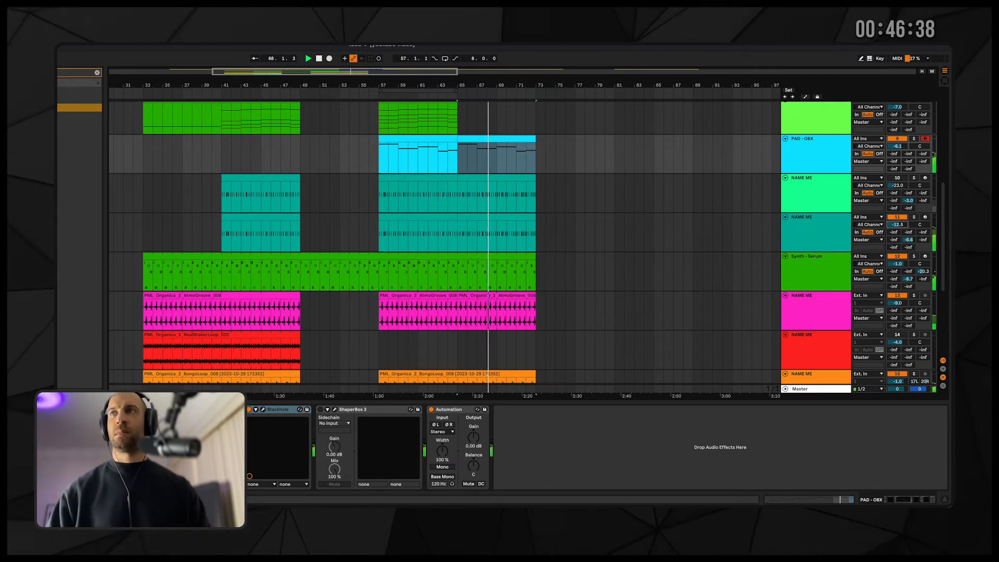
- Compare the mix with the orange BongoLoop track off and on, and set that track's volume to -5.0 dB
{"action": "scroll", "coordinate": [898, 193], "scroll_direction": "down", "scroll_amount": 5}
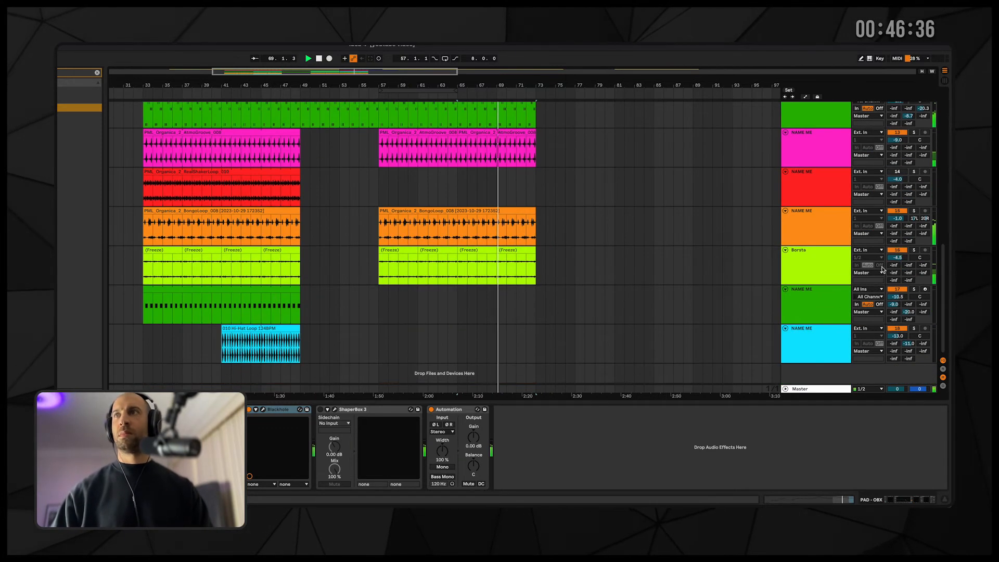
{"action": "left_click", "coordinate": [897, 210]}
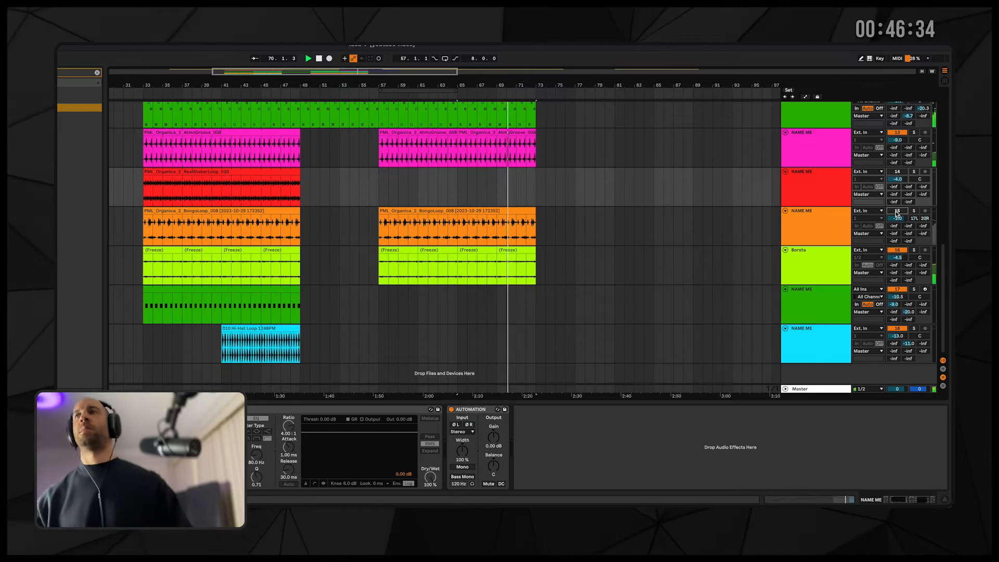
{"action": "left_click", "coordinate": [897, 211]}
{"action": "left_click", "coordinate": [897, 218]}
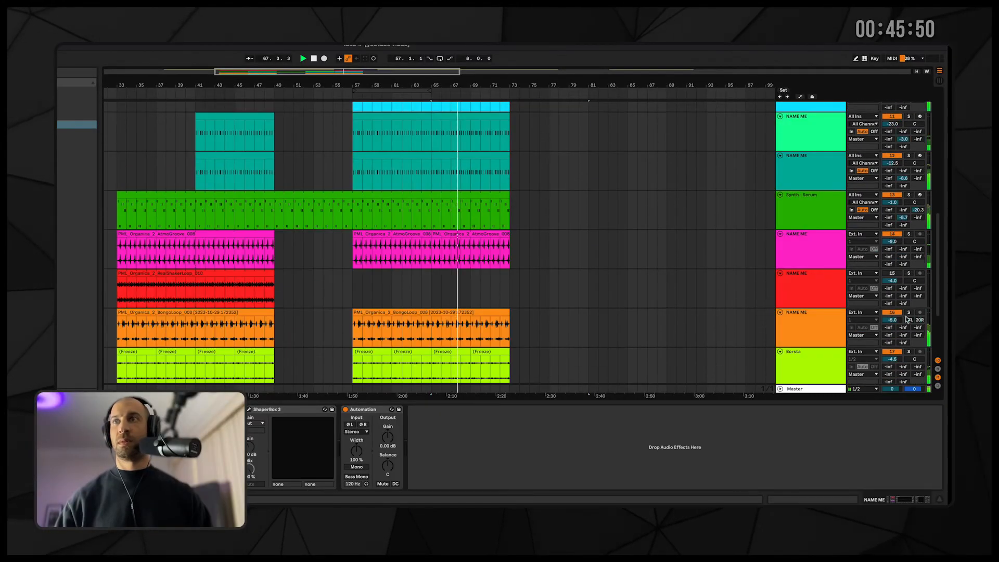
- Examine the soloed BongoLoop track's frequency spectrum during playback in the master's SPAN Plus analyzer
{"action": "left_click", "coordinate": [807, 317]}
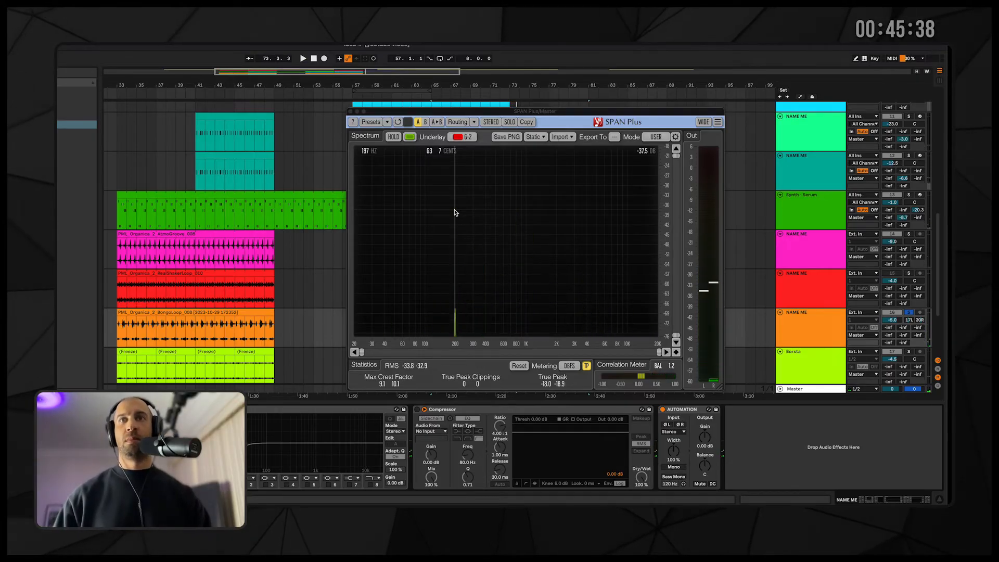
{"action": "key", "text": "space"}
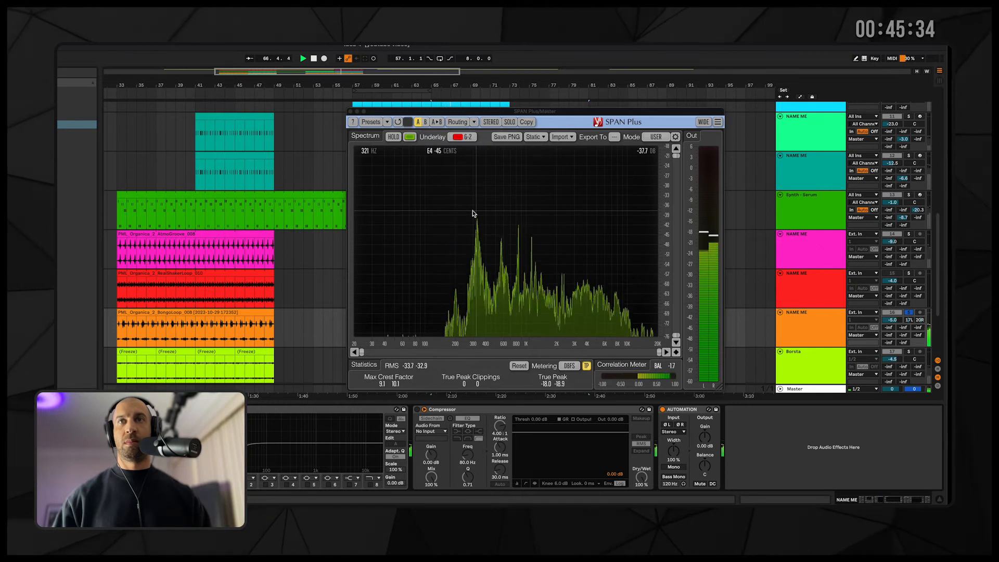
{"action": "key", "text": "space"}
{"action": "left_click", "coordinate": [350, 111]}
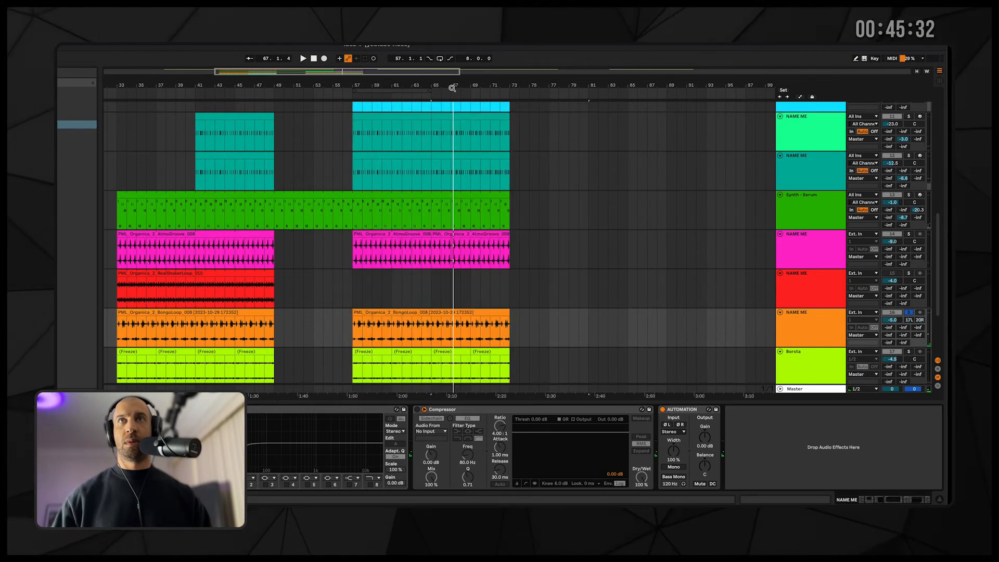
- Split the orange BongoLoop clip at 57.1.4, loop its opening hit at bar 57 and open that clip's audio settings
{"action": "left_click_drag", "start_coordinate": [451, 87], "coordinate": [444, 98]}
{"action": "left_click_drag", "start_coordinate": [240, 87], "coordinate": [290, 364]}
{"action": "key", "text": "space"}
{"action": "key", "text": "space"}
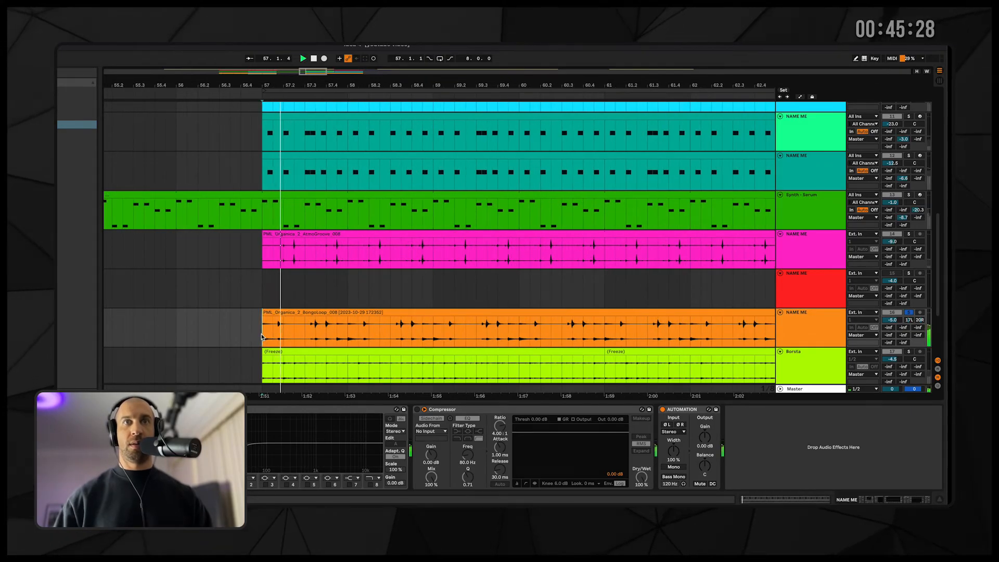
{"action": "left_click_drag", "start_coordinate": [278, 88], "coordinate": [214, 333]}
{"action": "key", "text": "ctrl+e"}
{"action": "key", "text": "ctrl+l"}
{"action": "double_click", "coordinate": [253, 314]}
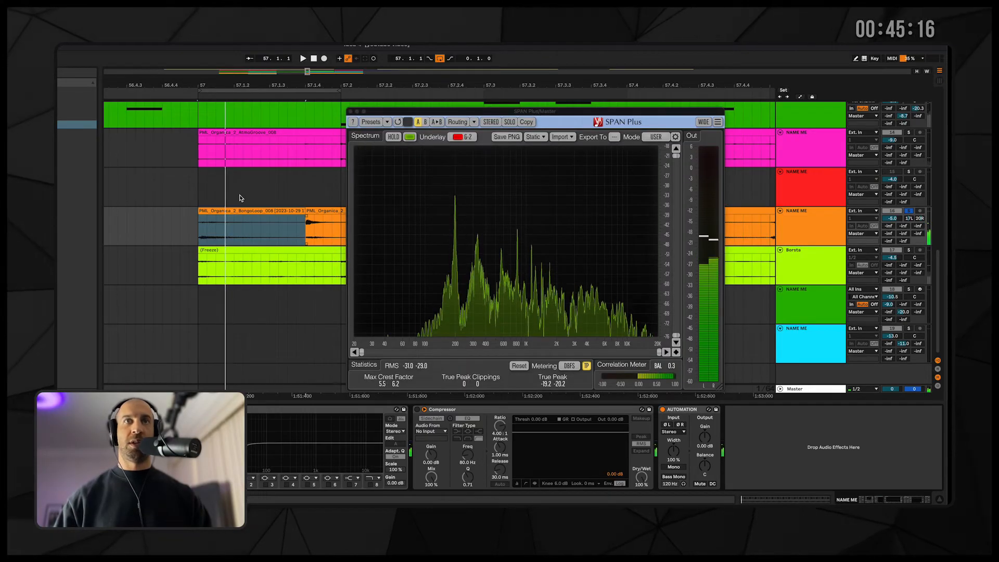
- Transpose the opening bongo hit by +1 semitone and compare its spectrum with the hit at 57.1.4 in SPAN Plus
{"action": "key", "text": "space"}
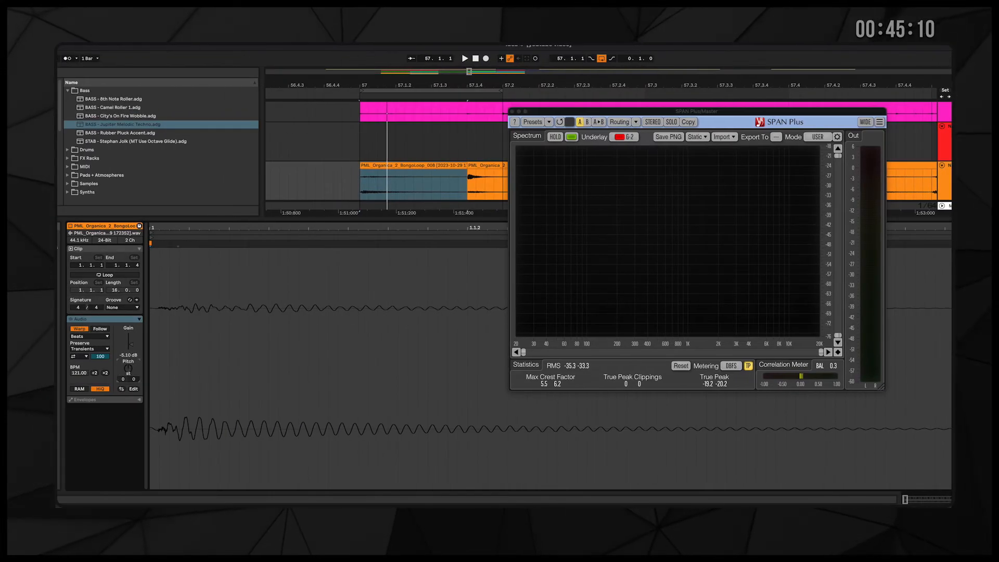
{"action": "key", "text": "space"}
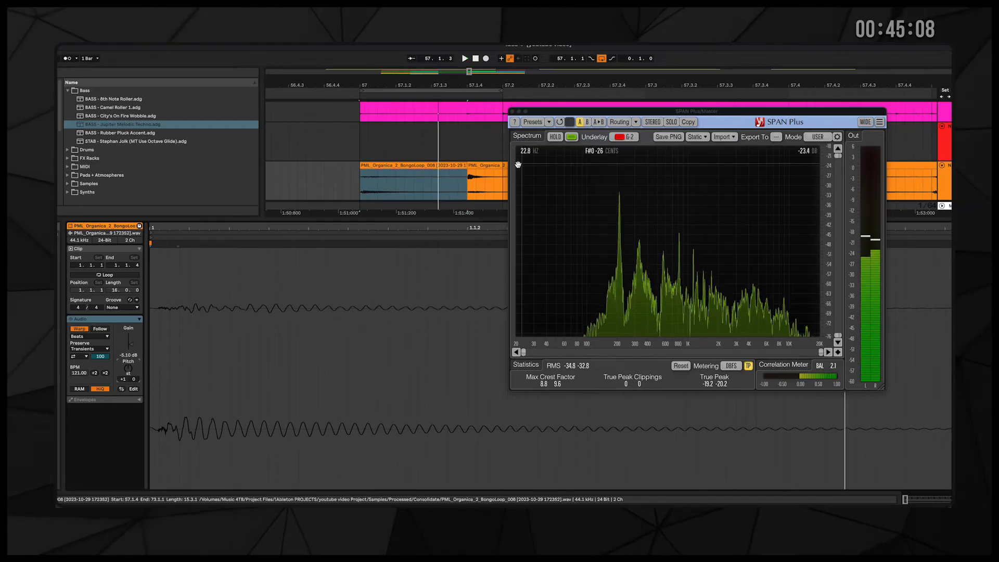
{"action": "left_click_drag", "start_coordinate": [498, 90], "coordinate": [609, 90]}
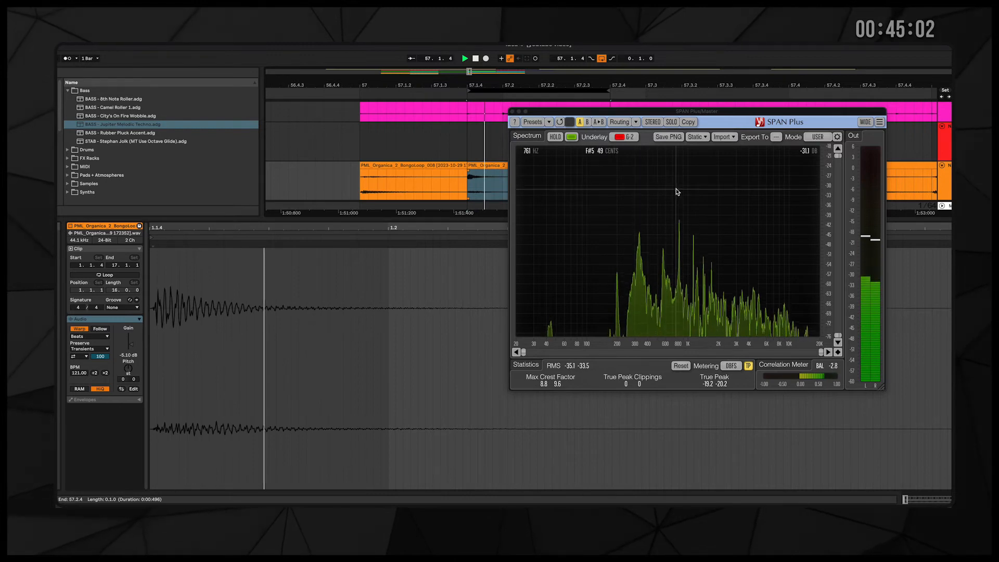
{"action": "left_click", "coordinate": [512, 111]}
{"action": "left_click_drag", "start_coordinate": [534, 77], "coordinate": [464, 39]}
{"action": "key", "text": "space"}
{"action": "scroll", "coordinate": [461, 156], "scroll_direction": "down", "scroll_amount": 2}
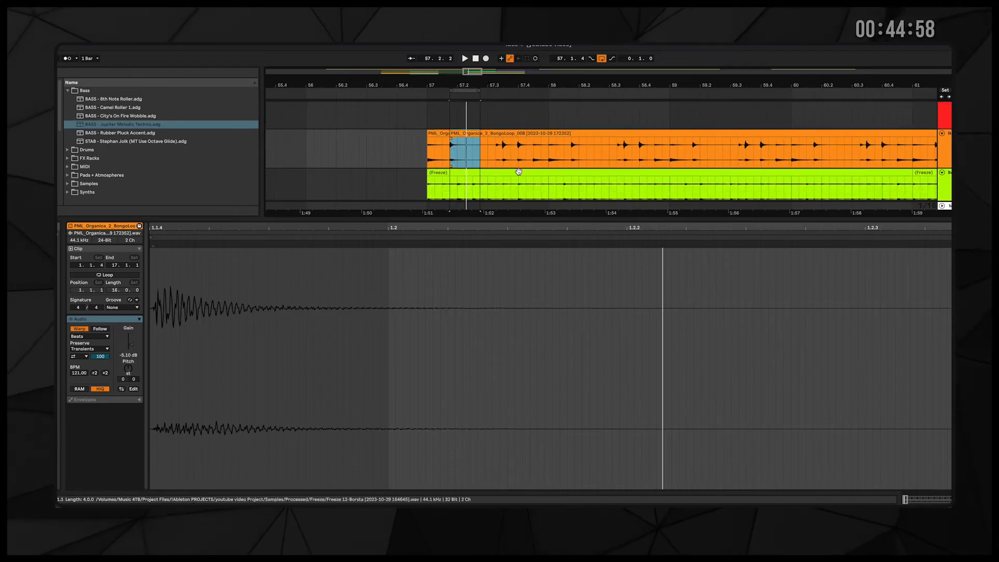
- Split the BongoLoop clip at 57.4.3 and 58.1.4 and transpose the section between the cuts by +1 semitone
{"action": "left_click", "coordinate": [534, 156]}
{"action": "key", "text": "ctrl+e"}
{"action": "left_click", "coordinate": [549, 158]}
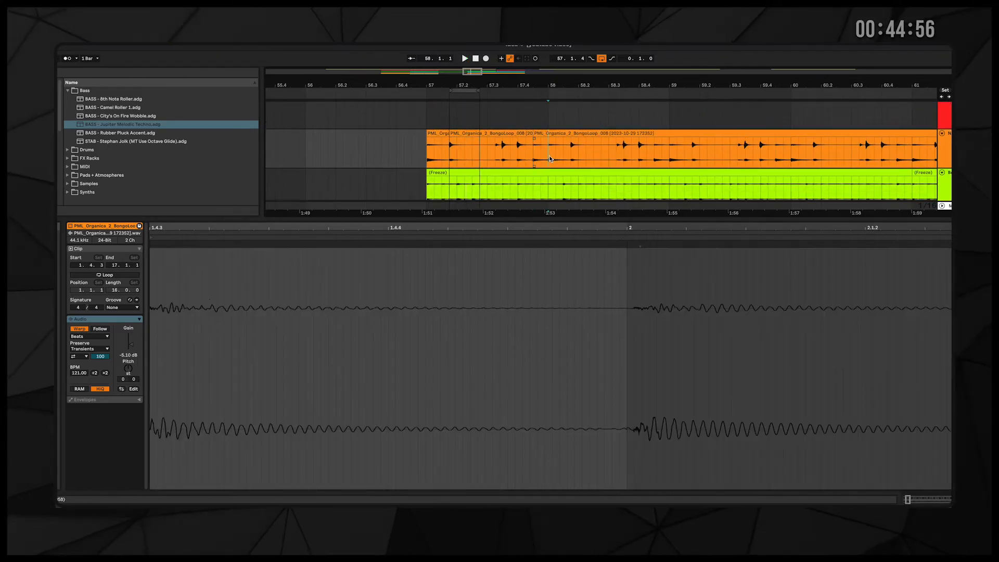
{"action": "key", "text": "space"}
{"action": "key", "text": "space"}
{"action": "key", "text": "ctrl+e"}
{"action": "left_click", "coordinate": [538, 134]}
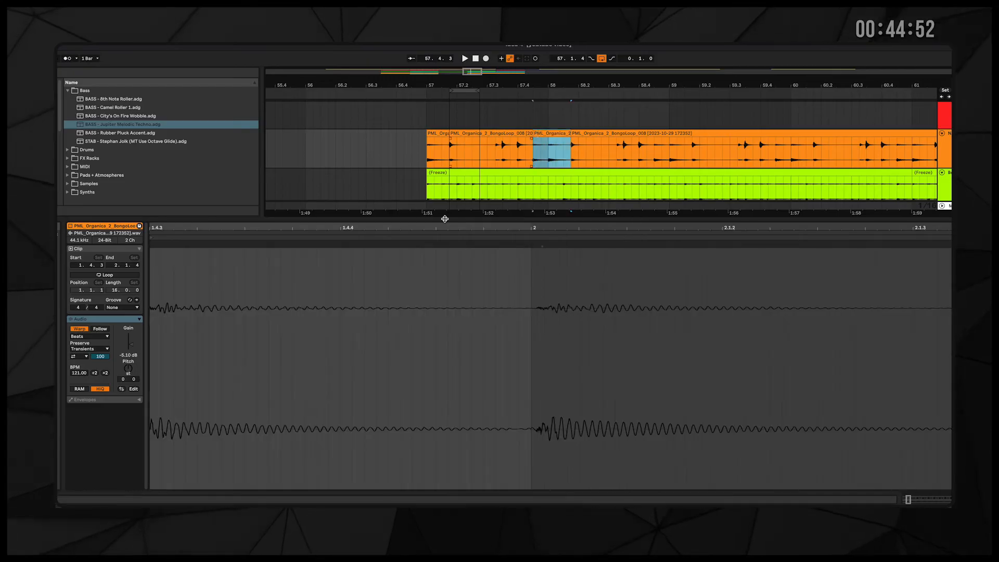
{"action": "left_click", "coordinate": [127, 369]}
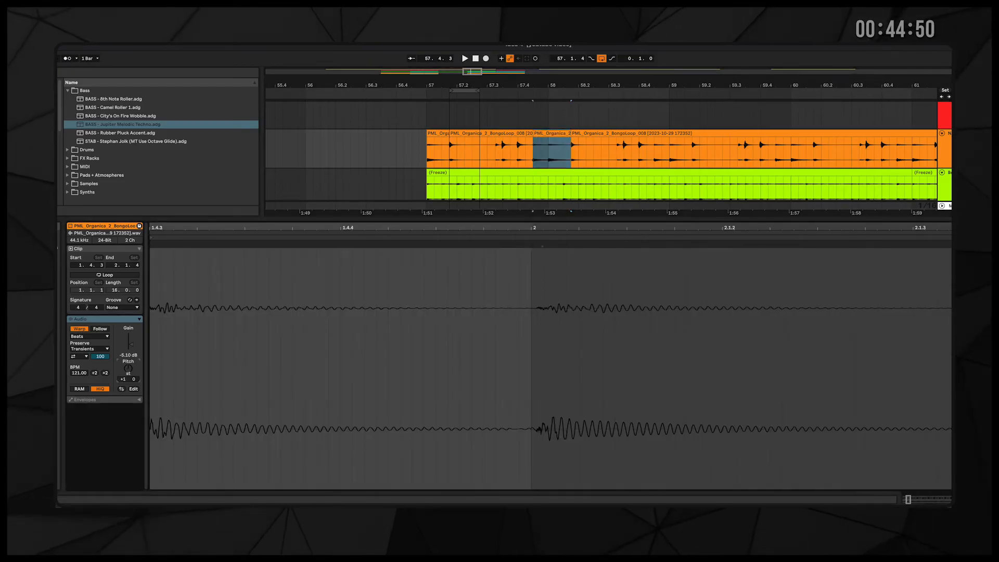
- Play the edited bongo hits from bar 57 and set the loop to cover exactly bar 57
{"action": "left_click", "coordinate": [428, 149]}
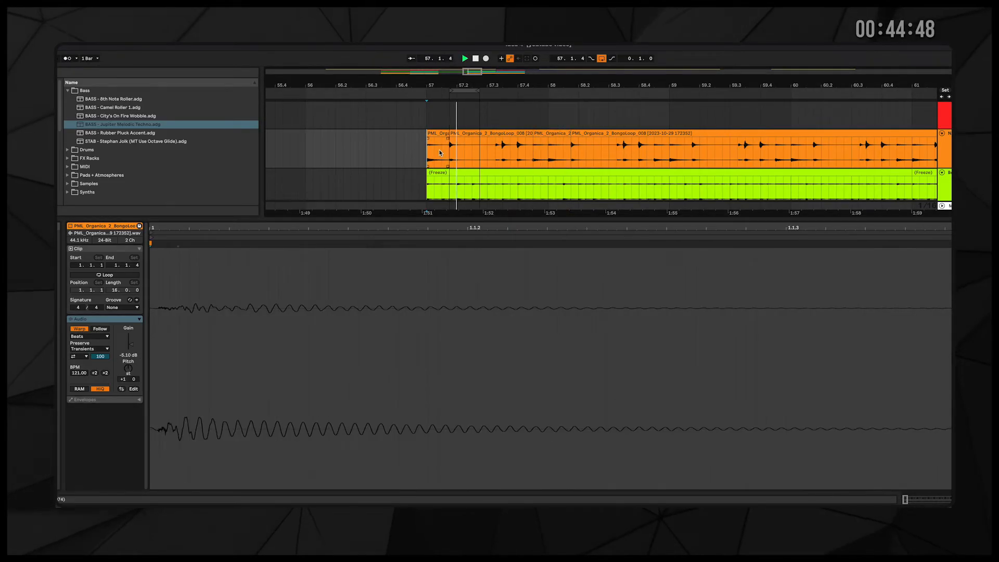
{"action": "left_click_drag", "start_coordinate": [451, 92], "coordinate": [427, 91]}
{"action": "left_click_drag", "start_coordinate": [513, 93], "coordinate": [550, 94]}
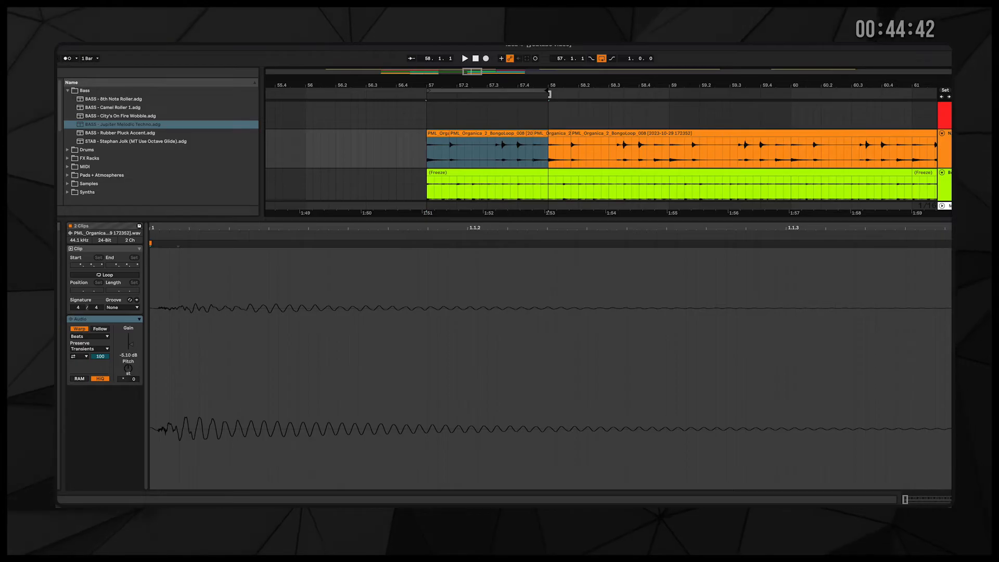
- Duplicate bar 57's edited bongo clips repeatedly to fill the section up to bar 73
{"action": "key", "text": "ctrl+d"}
{"action": "left_click_drag", "start_coordinate": [568, 82], "coordinate": [464, 69]}
{"action": "key", "text": "ctrl+d"}
{"action": "key", "text": "ctrl+d"}
{"action": "key", "text": "ctrl+d"}
{"action": "key", "text": "ctrl+d"}
{"action": "key", "text": "ctrl+d"}
{"action": "key", "text": "ctrl+d"}
{"action": "key", "text": "ctrl+d"}
{"action": "key", "text": "ctrl+d"}
{"action": "key", "text": "ctrl+d"}
{"action": "key", "text": "ctrl+d"}
{"action": "key", "text": "ctrl+d"}
{"action": "key", "text": "ctrl+d"}
{"action": "key", "text": "ctrl+d"}
{"action": "key", "text": "ctrl+d"}
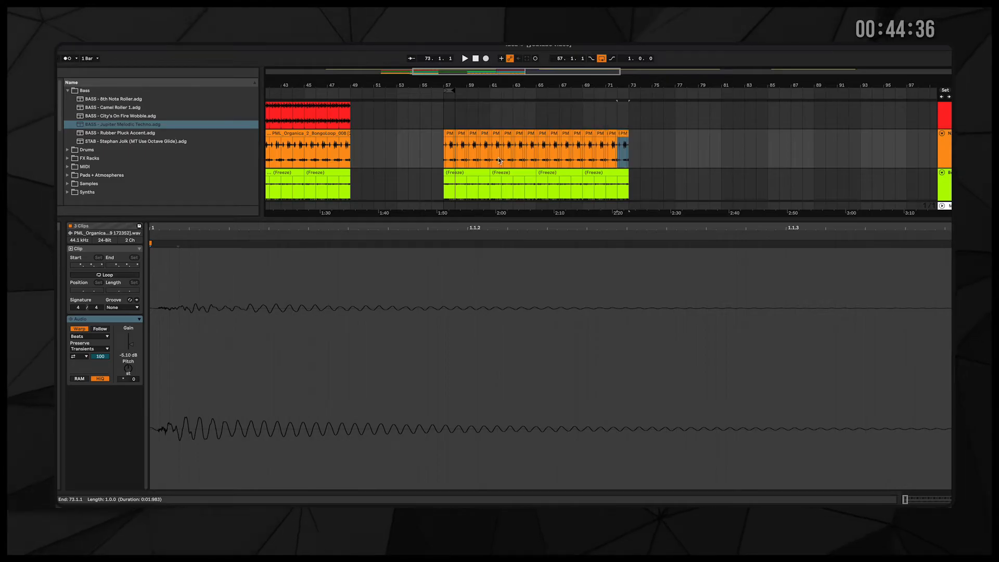
- Try consolidating the bongo clips across bars 57 to 73 and copying the consolidated clip to bar 33
{"action": "left_click", "coordinate": [443, 158], "text": "shift"}
{"action": "key", "text": "ctrl+j"}
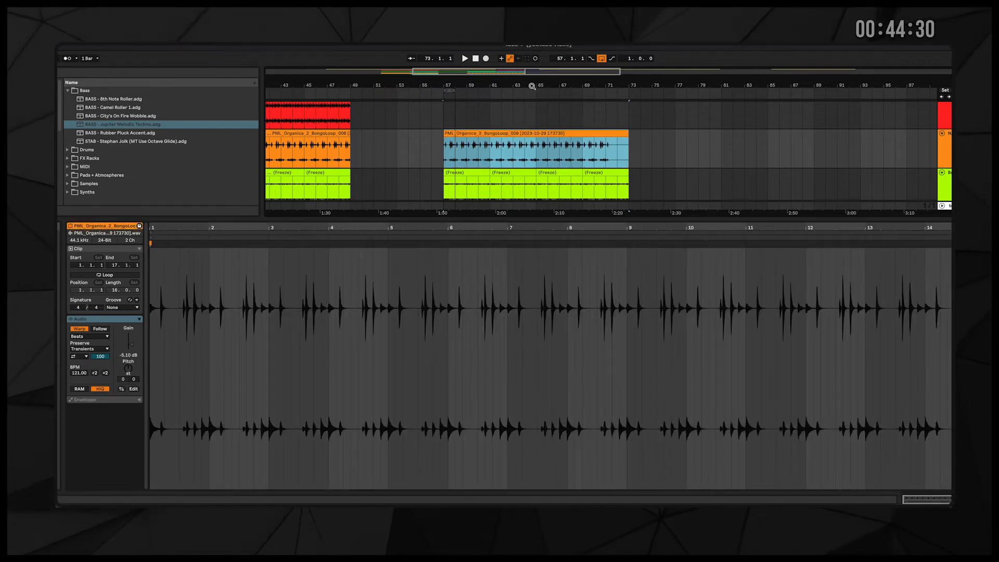
{"action": "left_click_drag", "start_coordinate": [532, 85], "coordinate": [637, 83]}
{"action": "left_click_drag", "start_coordinate": [644, 132], "coordinate": [509, 141]}
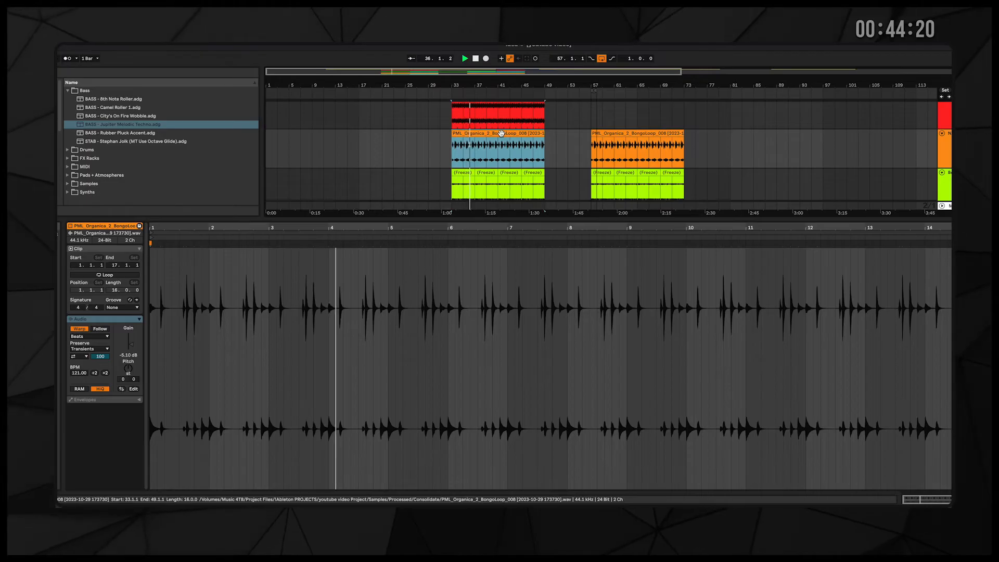
{"action": "key", "text": "space"}
{"action": "left_click_drag", "start_coordinate": [457, 86], "coordinate": [289, 58]}
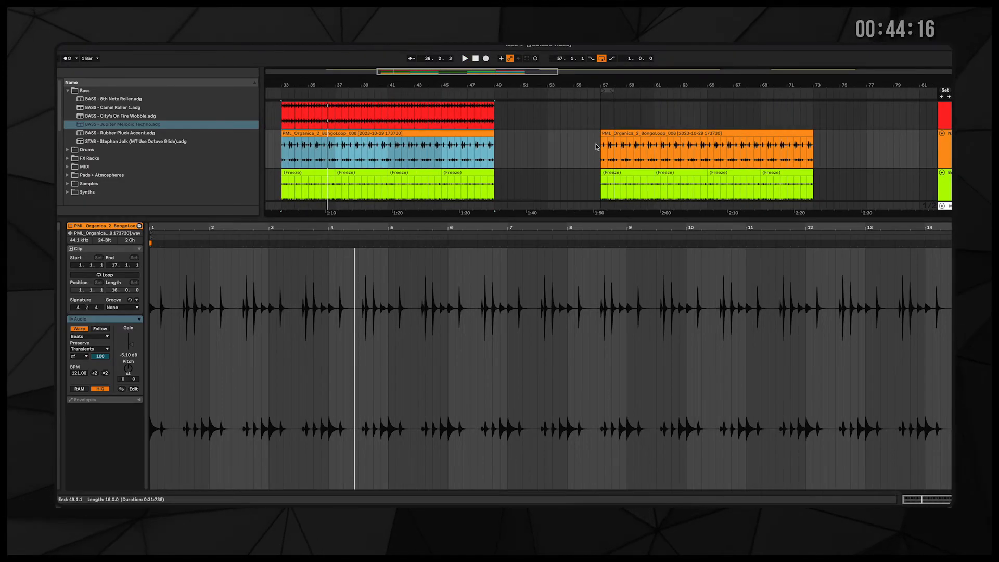
{"action": "key", "text": "ctrl+z"}
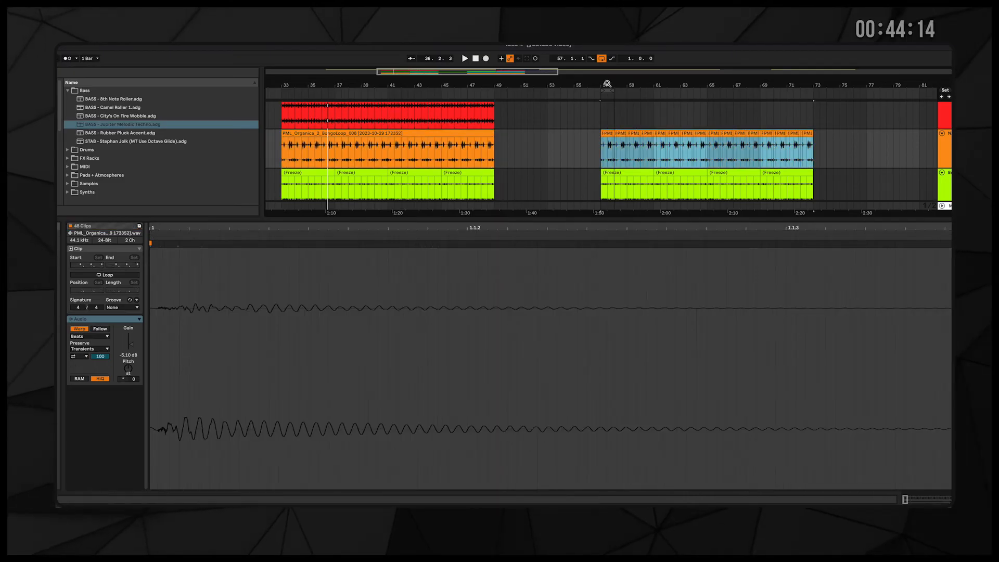
- Set the short bongo clip at bar 57 to -6 semitones after auditioning it at -3 semitones
{"action": "left_click_drag", "start_coordinate": [607, 84], "coordinate": [607, 75]}
{"action": "left_click", "coordinate": [524, 135]}
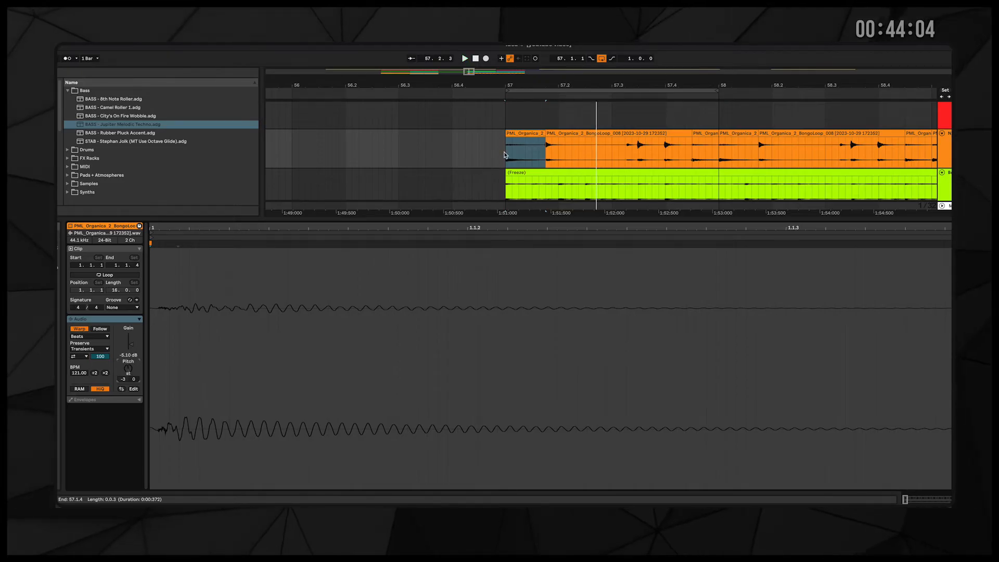
{"action": "key", "text": "space"}
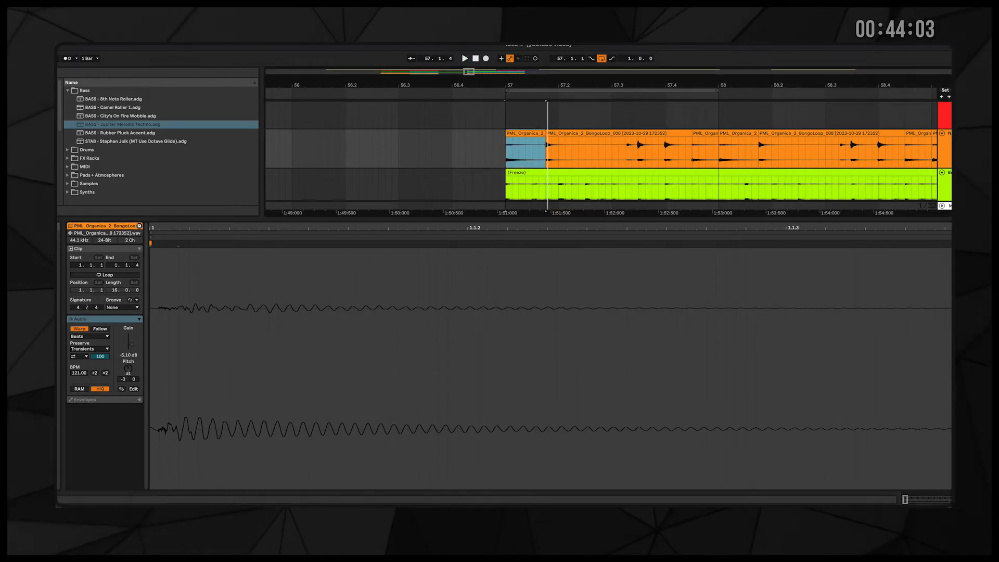
{"action": "key", "text": "space"}
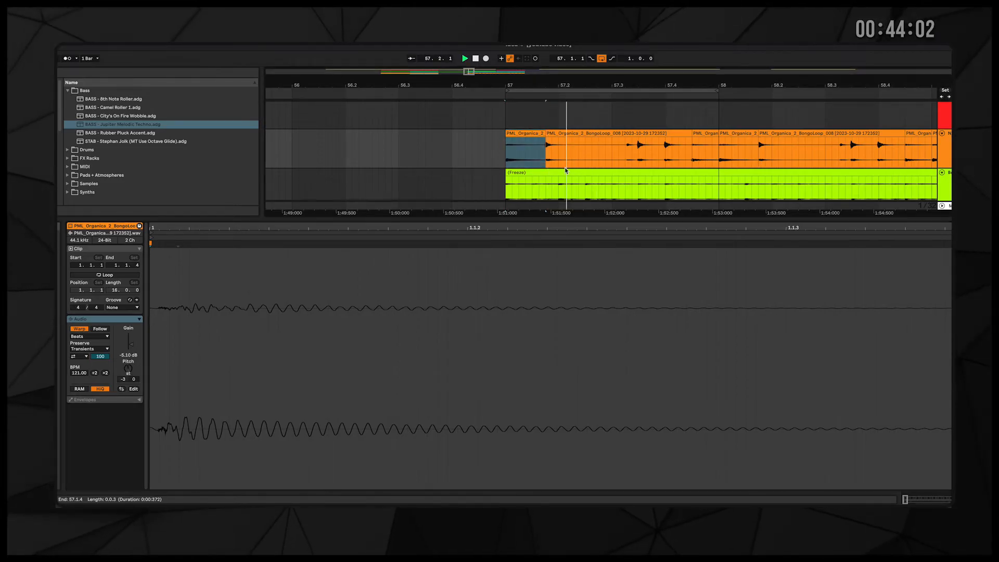
{"action": "key", "text": "space"}
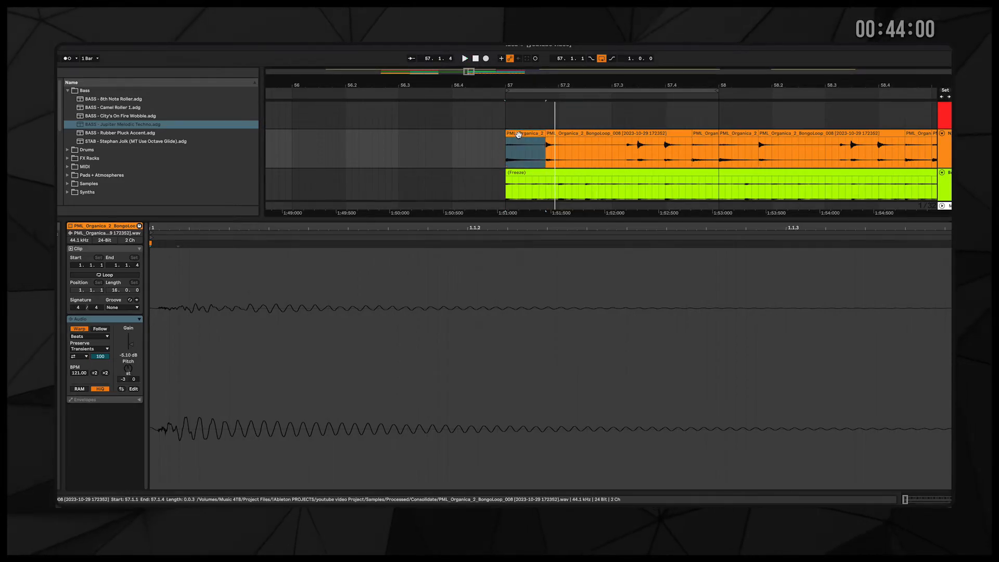
{"action": "key", "text": "space"}
{"action": "key", "text": "space"}
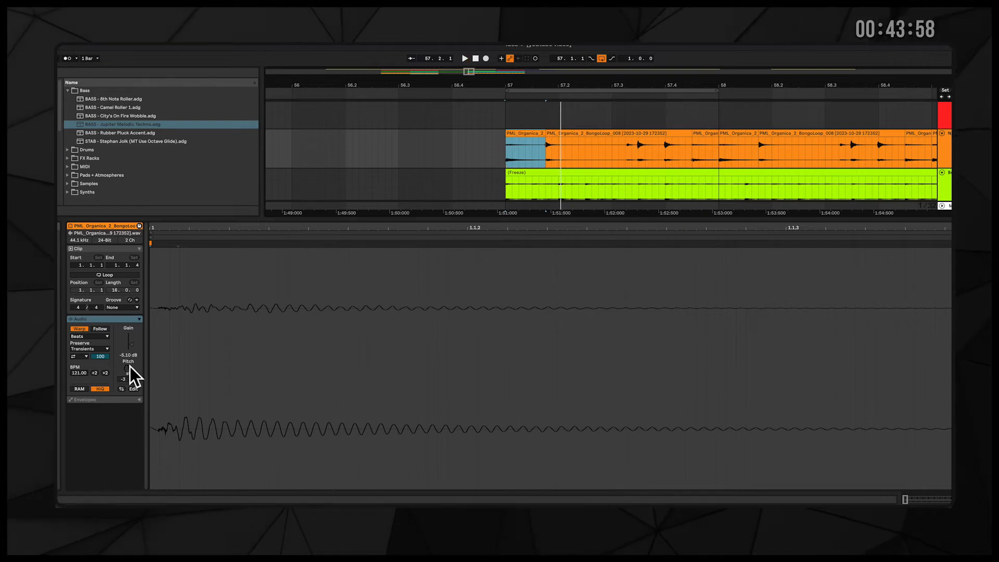
{"action": "left_click_drag", "start_coordinate": [128, 369], "coordinate": [128, 378]}
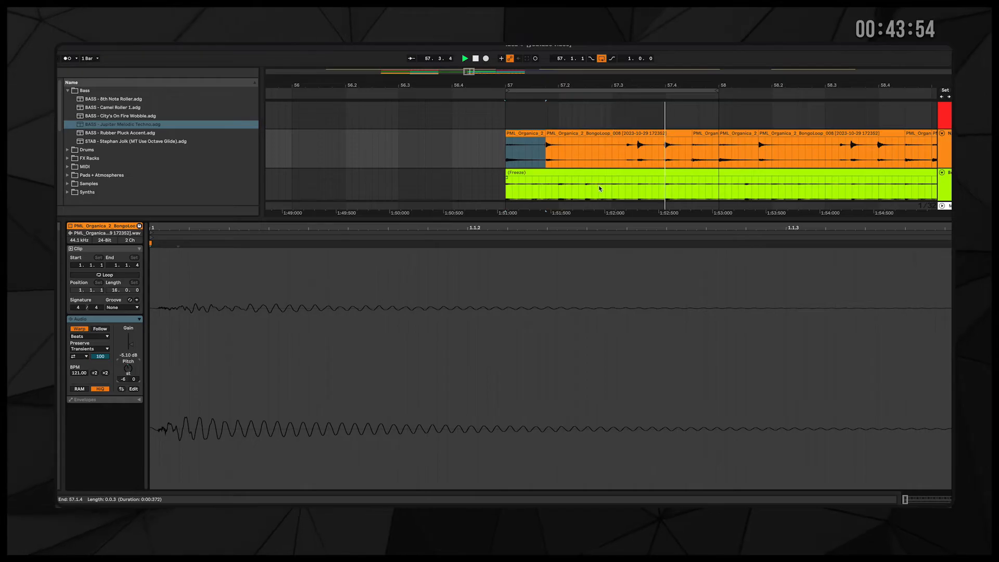
{"action": "key", "text": "space"}
- Audition the short bongo clip at 57.4.3 and inspect the repeated clips that follow it
{"action": "left_click", "coordinate": [704, 134]}
{"action": "key", "text": "space"}
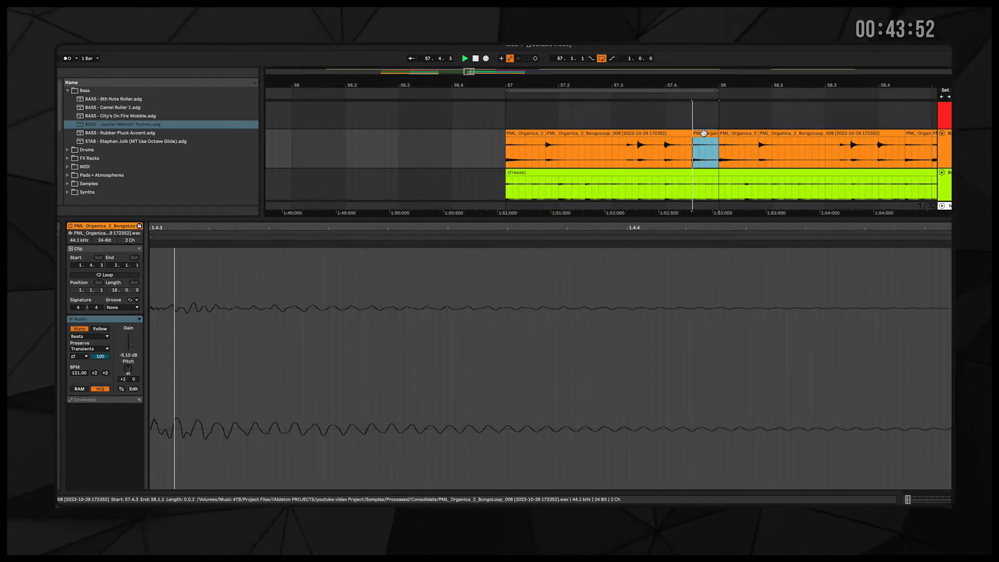
{"action": "left_click_drag", "start_coordinate": [690, 83], "coordinate": [573, 52]}
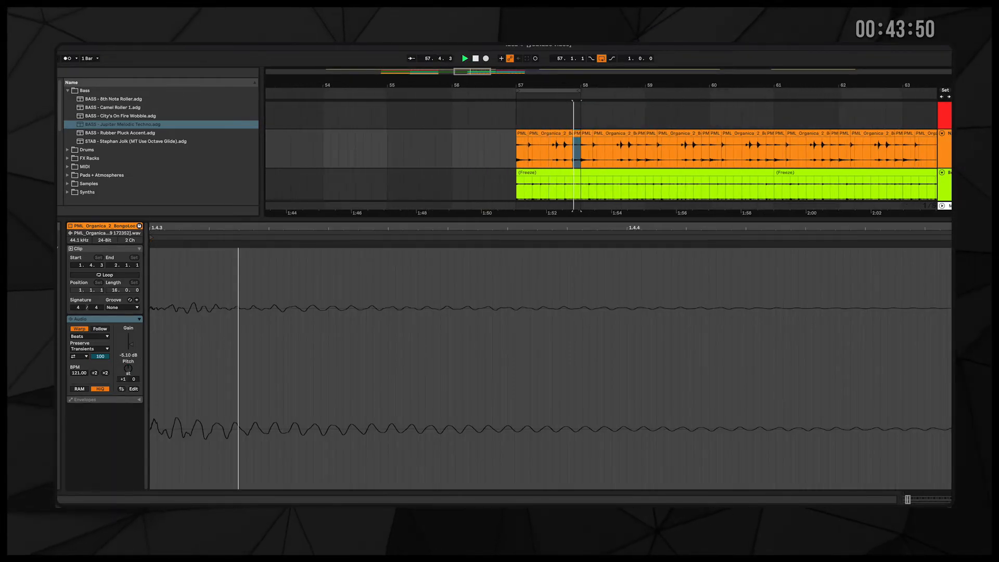
{"action": "scroll", "coordinate": [643, 130], "scroll_direction": "left", "scroll_amount": 1}
{"action": "scroll", "coordinate": [634, 131], "scroll_direction": "right", "scroll_amount": 1}
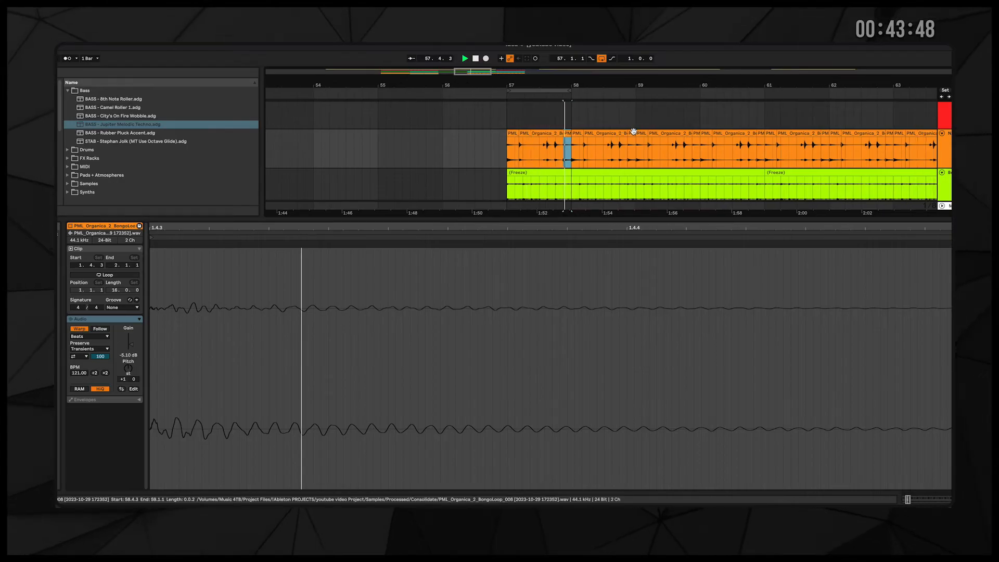
{"action": "scroll", "coordinate": [583, 132], "scroll_direction": "right", "scroll_amount": 1}
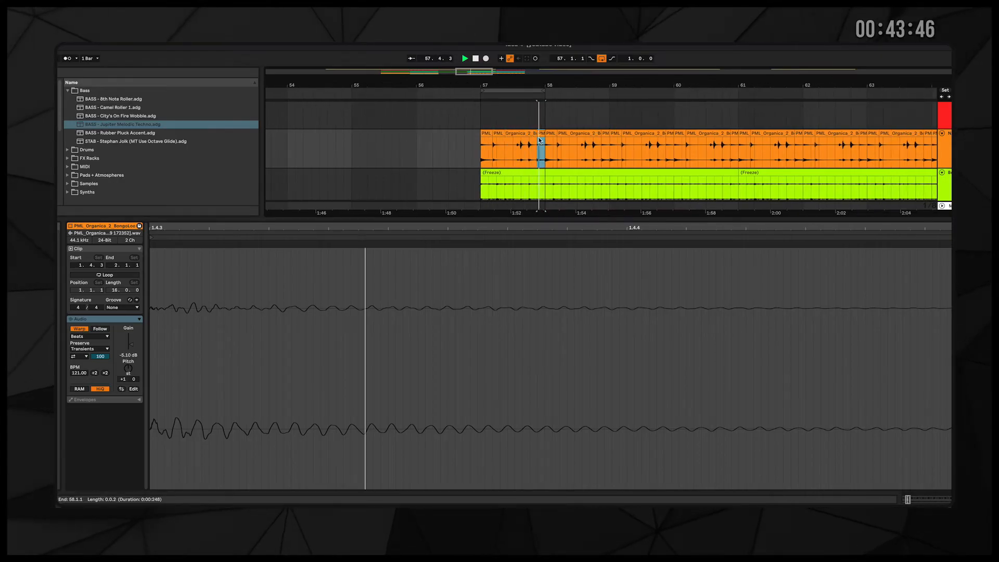
{"action": "key", "text": "space"}
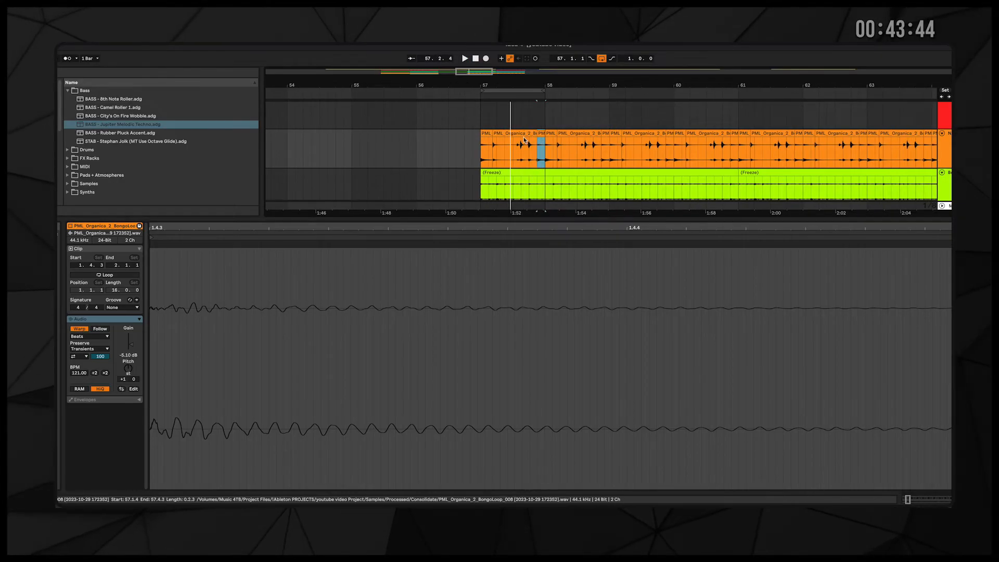
- Duplicate bar 57's retuned bongo clips four times over bars 58 to 61
{"action": "left_click", "coordinate": [483, 135], "text": "shift"}
{"action": "key", "text": "super+d"}
{"action": "key", "text": "super+d"}
{"action": "key", "text": "super+d"}
{"action": "key", "text": "super+d"}
{"action": "scroll", "coordinate": [489, 95], "scroll_direction": "down", "scroll_amount": 5}
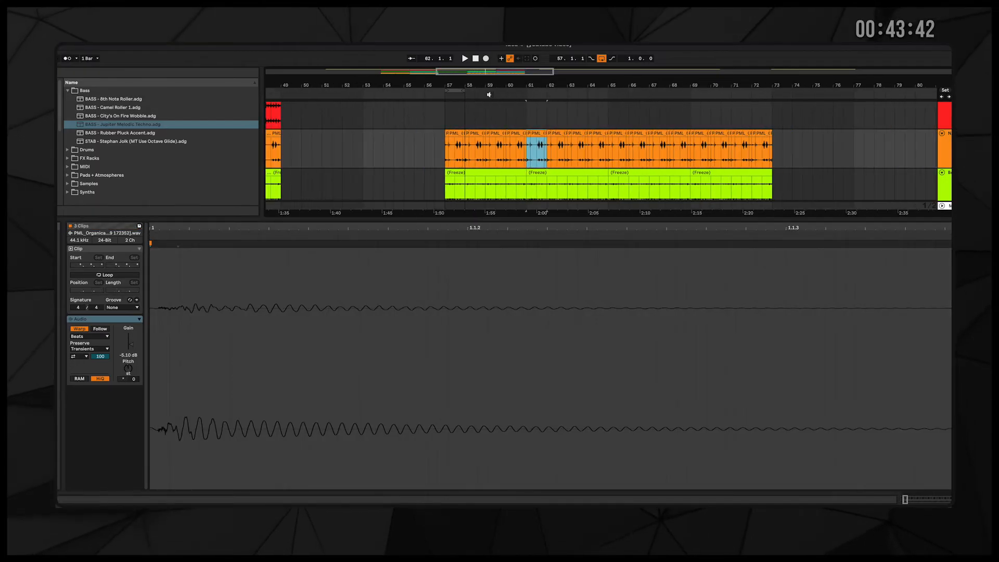
- Loop playback over bars 57 to 73 and set the BongoLoop track's send E (1/8D) to -10.0 dB
{"action": "key", "text": "space"}
{"action": "left_click_drag", "start_coordinate": [465, 92], "coordinate": [771, 96]}
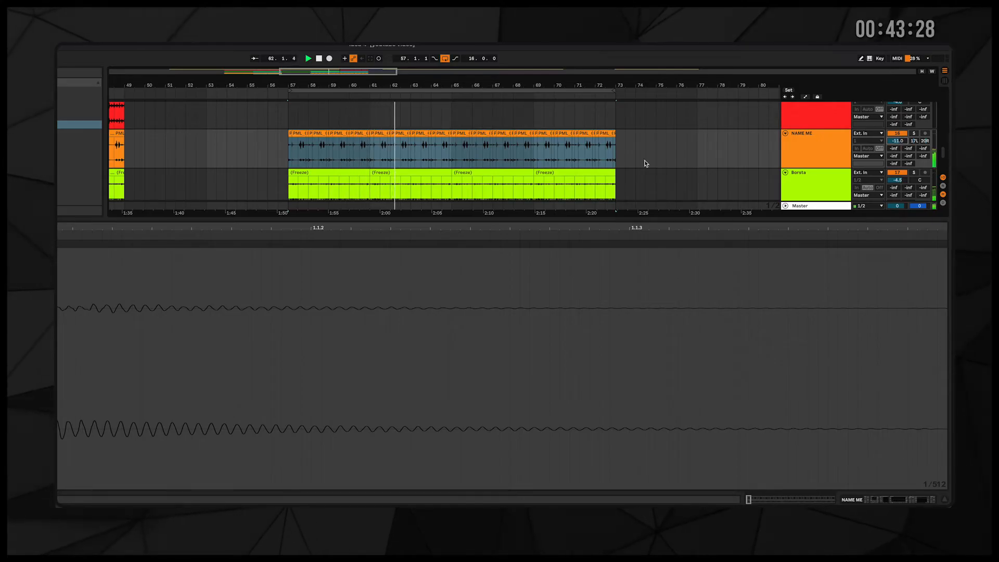
{"action": "key", "text": "shift+Tab"}
{"action": "left_click_drag", "start_coordinate": [908, 234], "coordinate": [908, 192]}
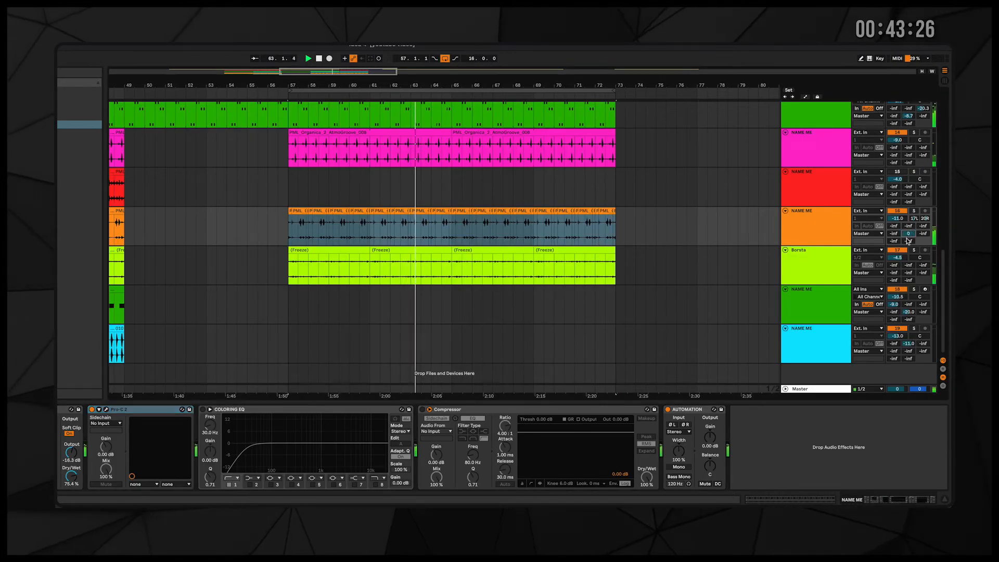
{"action": "left_click_drag", "start_coordinate": [908, 234], "coordinate": [908, 241]}
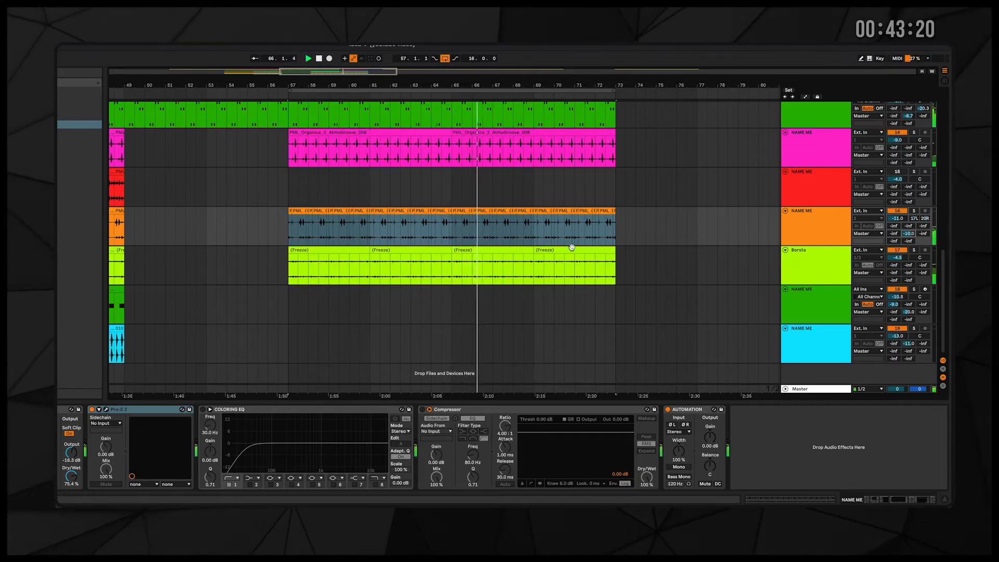
- Sidechain the BongoLoop track's Compressor from GHOST with a -28.6 dB threshold and set the track volume to -3.0 dB
{"action": "double_click", "coordinate": [897, 218]}
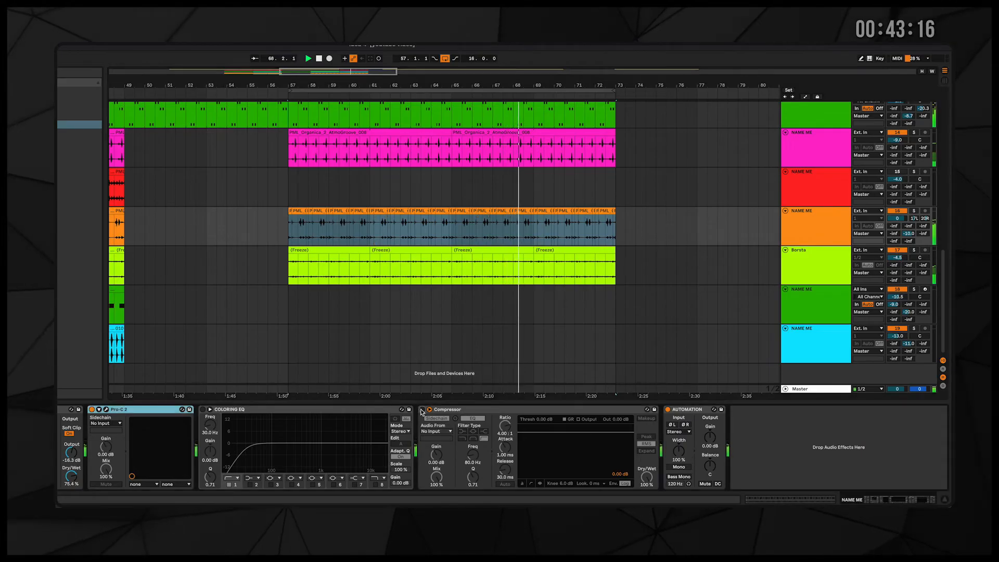
{"action": "left_click", "coordinate": [438, 432]}
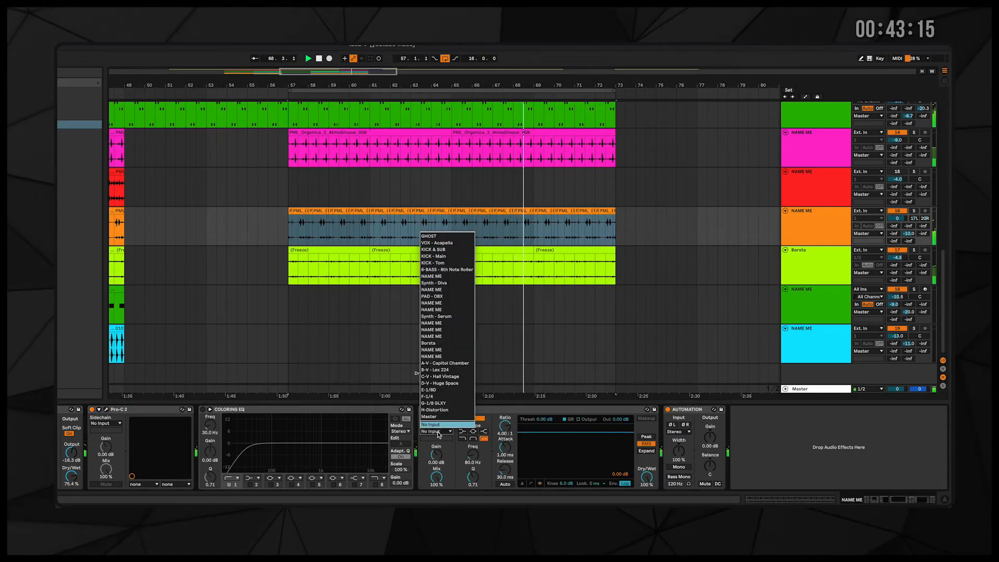
{"action": "left_click", "coordinate": [430, 235]}
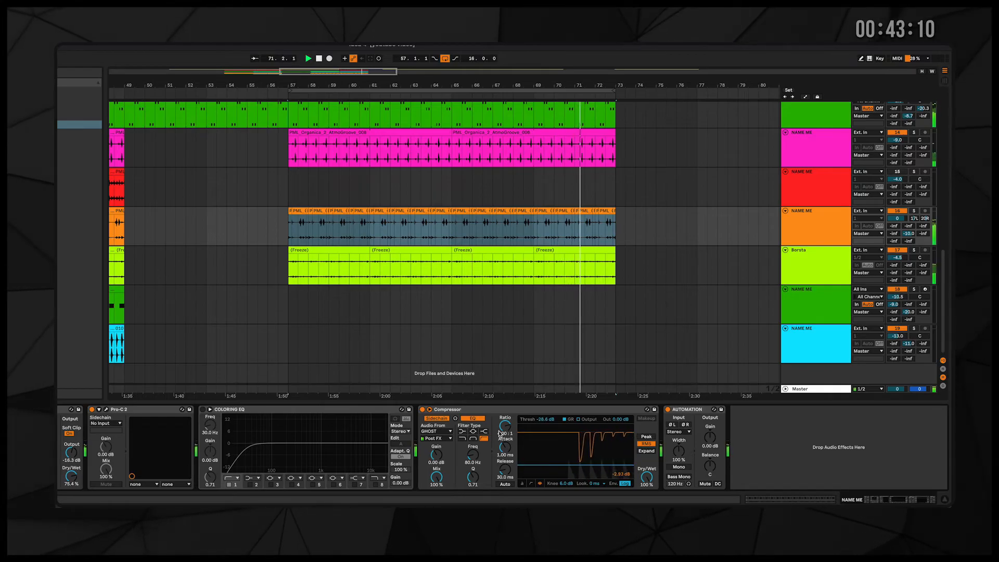
{"action": "left_click_drag", "start_coordinate": [897, 221], "coordinate": [898, 222]}
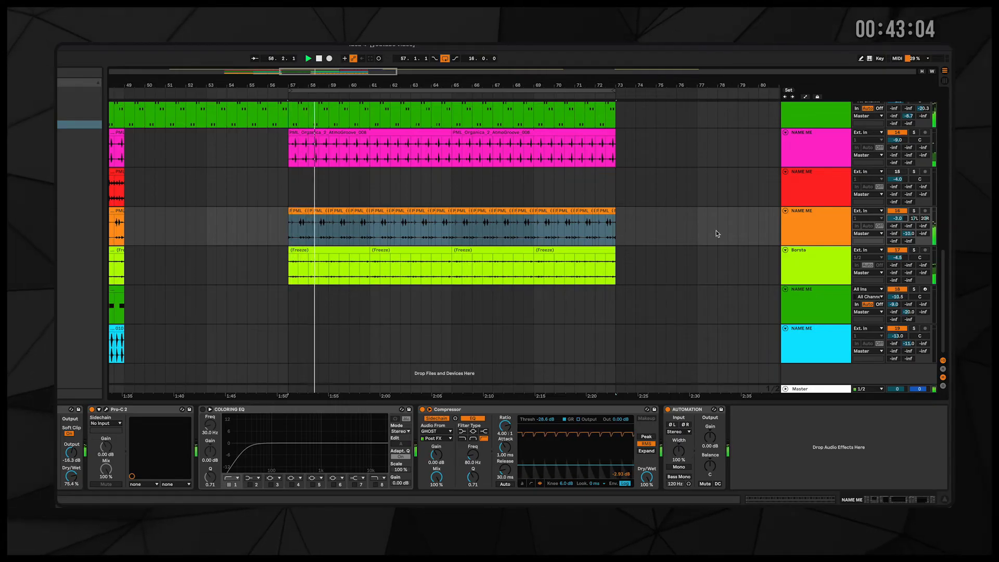
- Set the transposition of the short bongo clip at 57.4.3 to -3 st
{"action": "left_click_drag", "start_coordinate": [314, 80], "coordinate": [314, 104]}
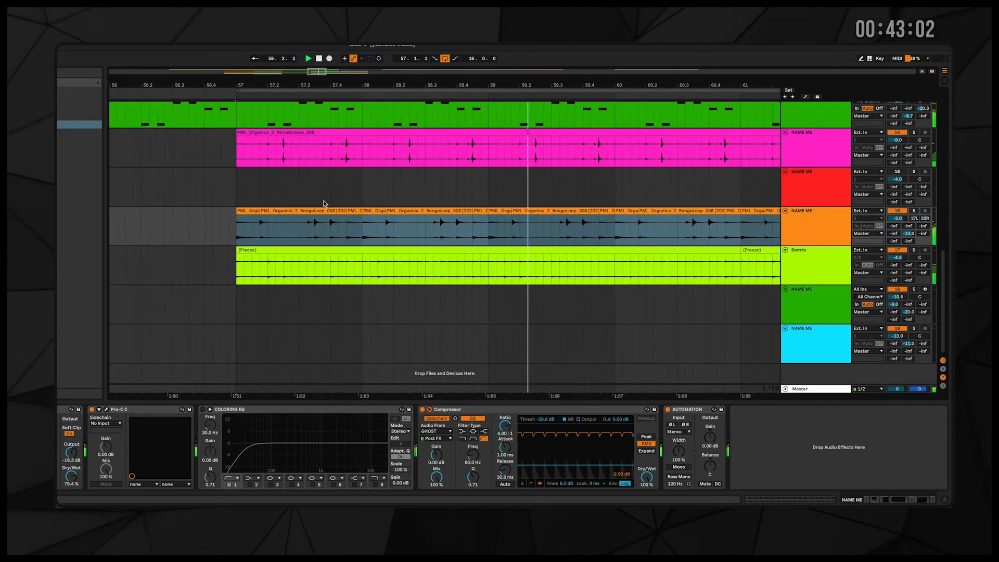
{"action": "left_click", "coordinate": [348, 216]}
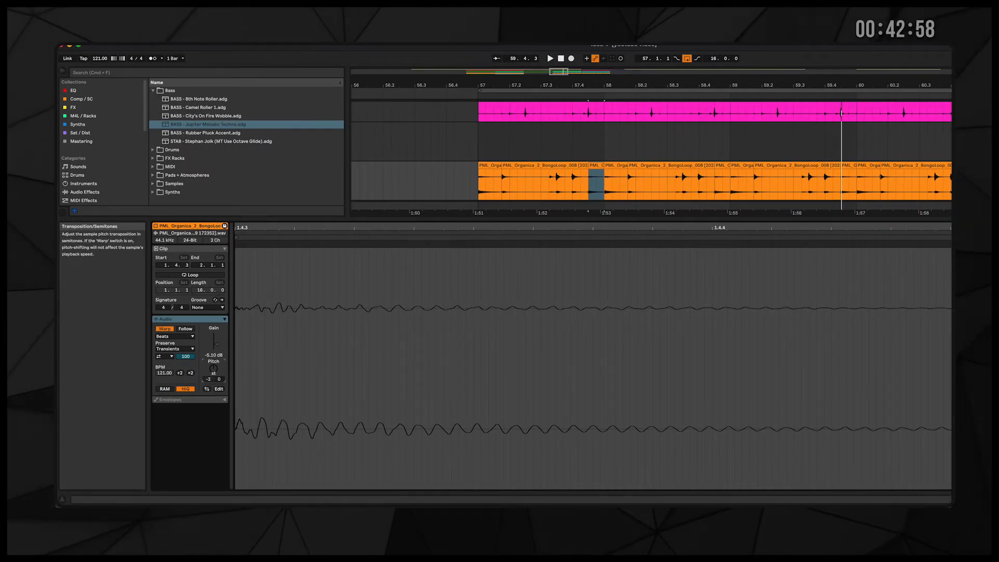
{"action": "key", "text": "space"}
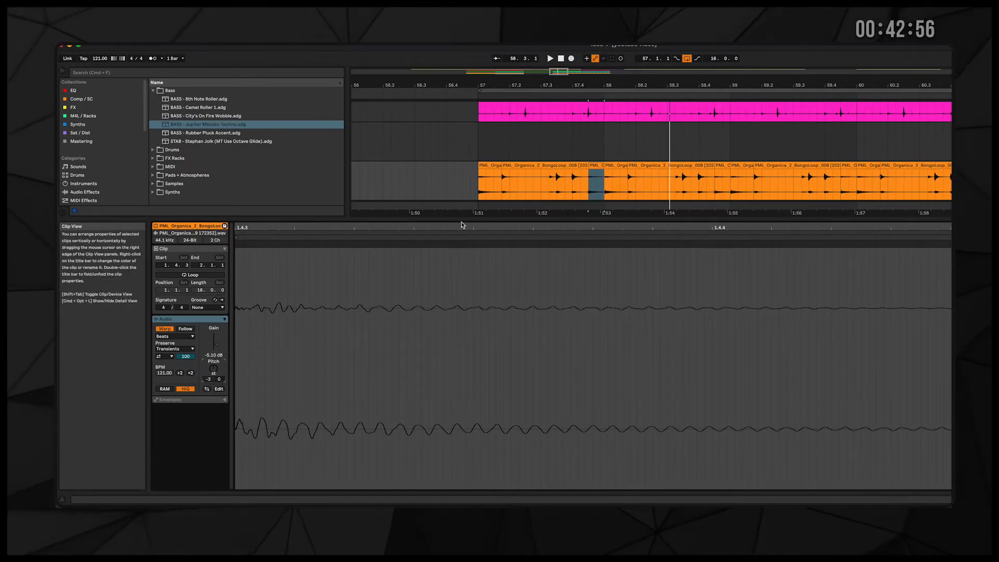
- Audition the first bongo clip in bar 57 and set its transposition to -3 st
{"action": "left_click", "coordinate": [487, 196]}
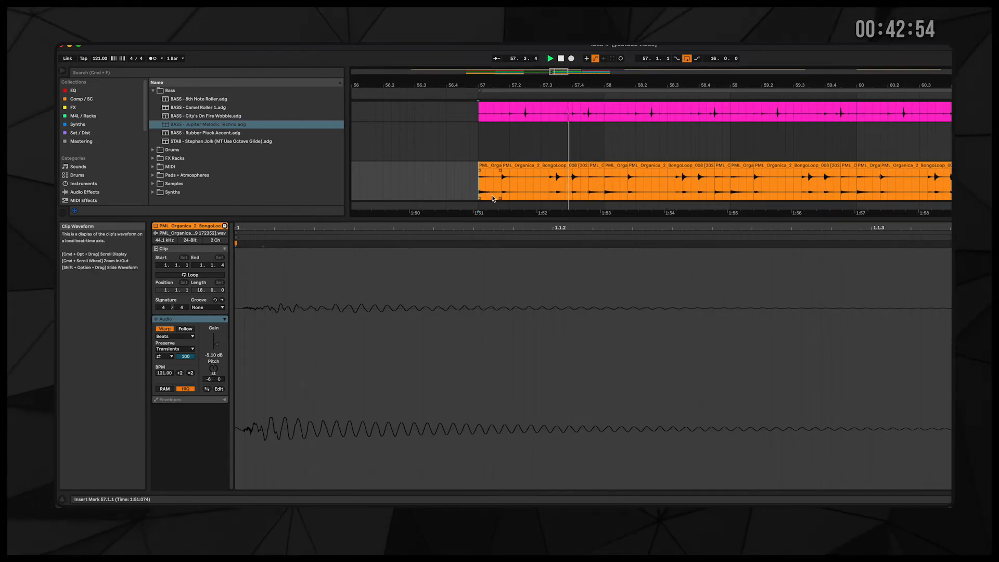
{"action": "key", "text": "space"}
{"action": "left_click", "coordinate": [487, 166]}
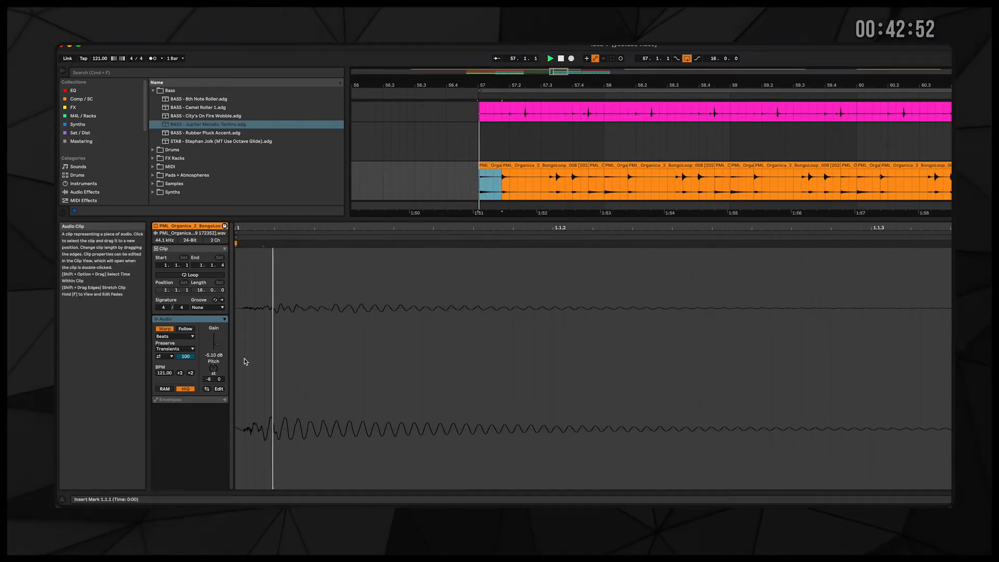
{"action": "key", "text": "space"}
{"action": "key", "text": "space"}
{"action": "left_click_drag", "start_coordinate": [214, 368], "coordinate": [214, 366]}
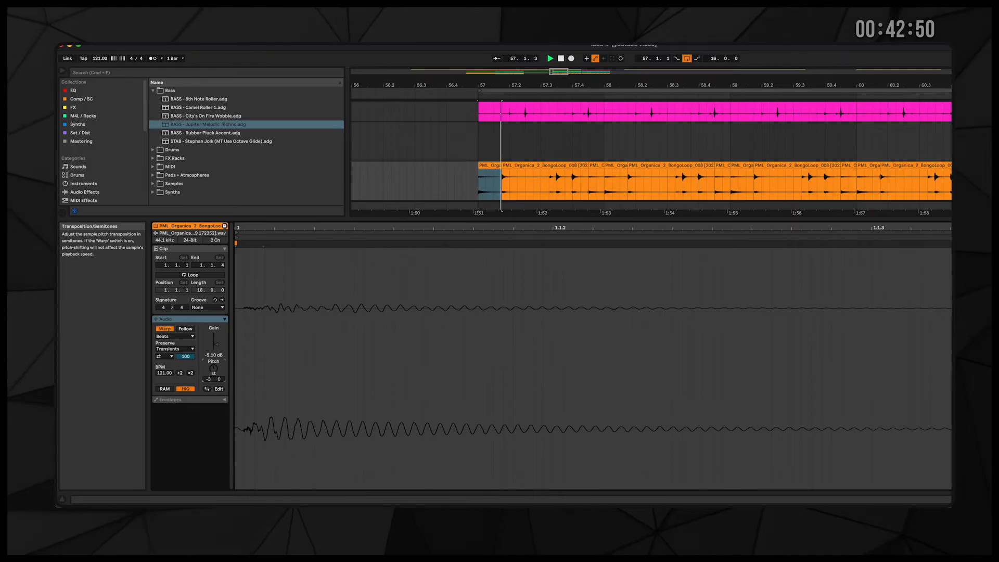
{"action": "key", "text": "space"}
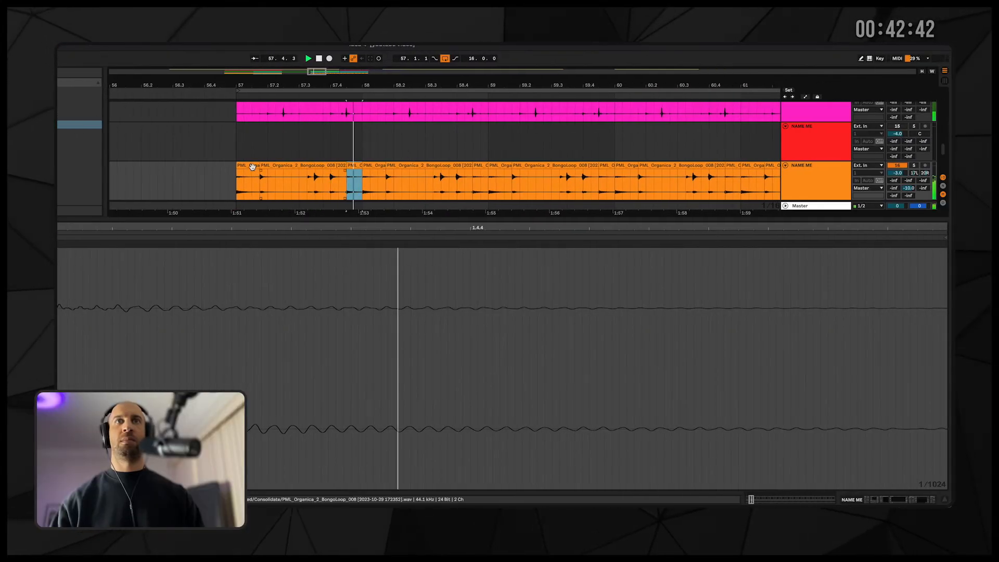
- Duplicate all of bar 57's bongo clips repeatedly so the retuned pattern fills bars 57 to 73
{"action": "left_click", "coordinate": [253, 167], "text": "shift"}
{"action": "key", "text": "super+d"}
{"action": "left_click_drag", "start_coordinate": [413, 83], "coordinate": [310, 90]}
{"action": "key", "text": "super+d"}
{"action": "key", "text": "super+d"}
{"action": "key", "text": "super+d"}
{"action": "key", "text": "super+d"}
{"action": "key", "text": "super+d"}
{"action": "key", "text": "super+d"}
{"action": "key", "text": "super+d"}
{"action": "key", "text": "super+d"}
{"action": "key", "text": "super+d"}
{"action": "key", "text": "super+d"}
{"action": "key", "text": "super+d"}
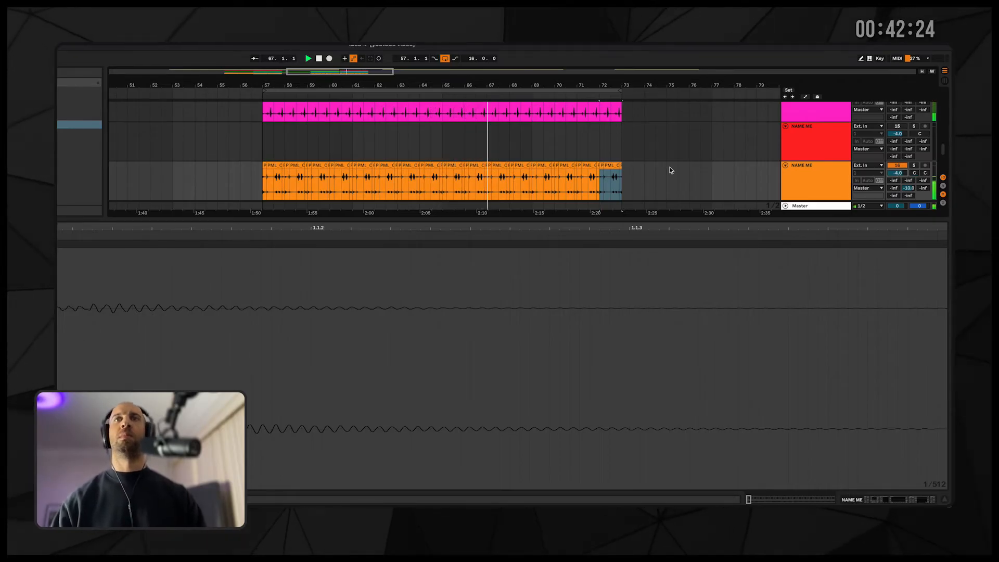
- Arm the brown track below the 8th Note Roller bass and insert an empty MIDI clip over bars 65 to 73
{"action": "key", "text": "shift+Tab"}
{"action": "scroll", "coordinate": [622, 184], "scroll_direction": "up", "scroll_amount": 10}
{"action": "scroll", "coordinate": [616, 188], "scroll_direction": "up", "scroll_amount": 5}
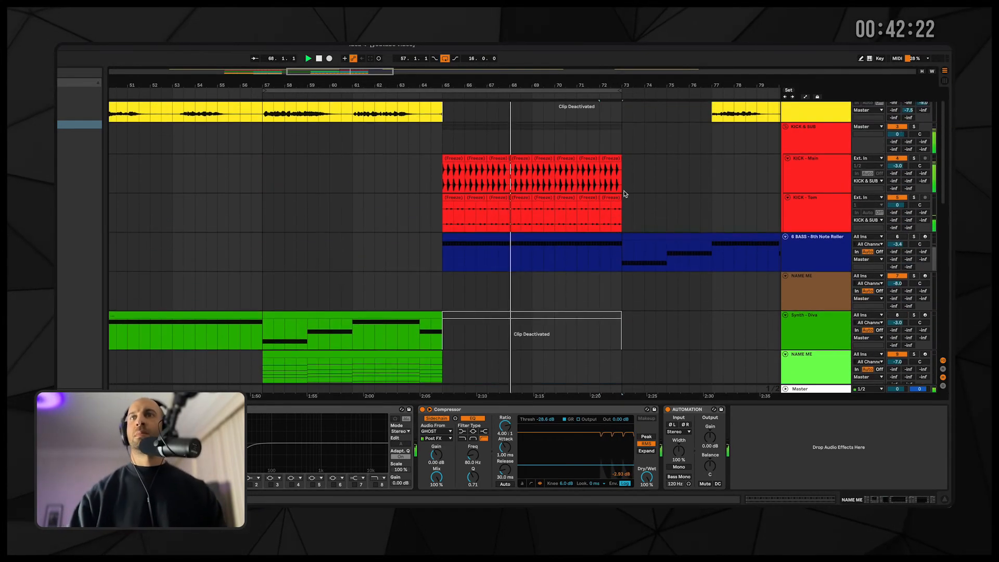
{"action": "left_click", "coordinate": [910, 271]}
{"action": "left_click", "coordinate": [925, 275]}
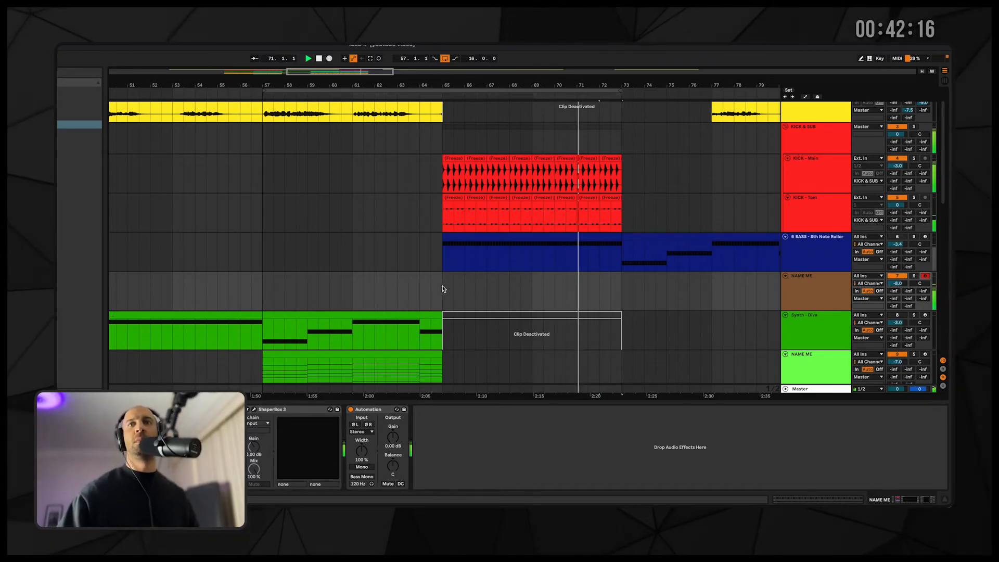
{"action": "left_click_drag", "start_coordinate": [442, 295], "coordinate": [621, 298]}
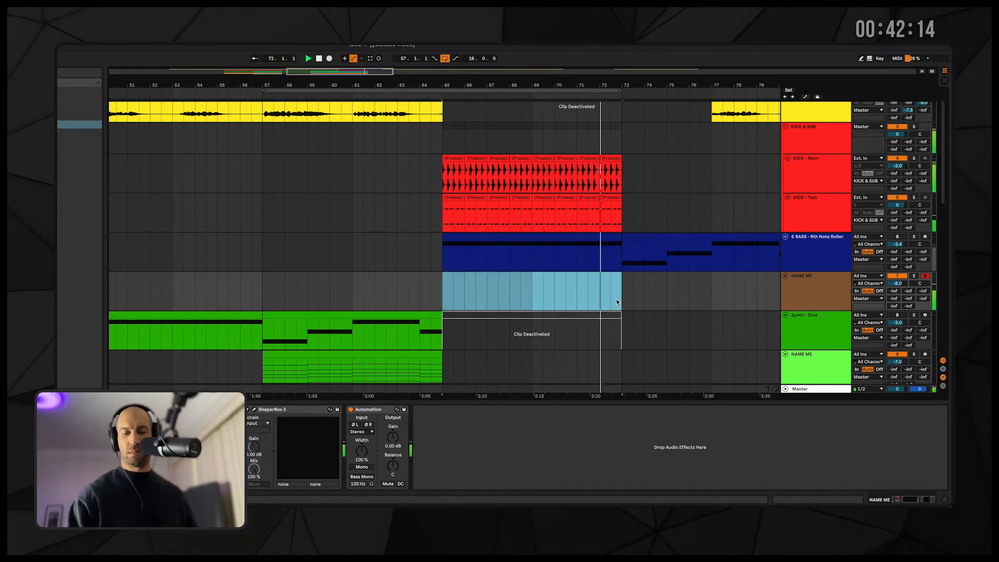
{"action": "key", "text": "ctrl+shift+m"}
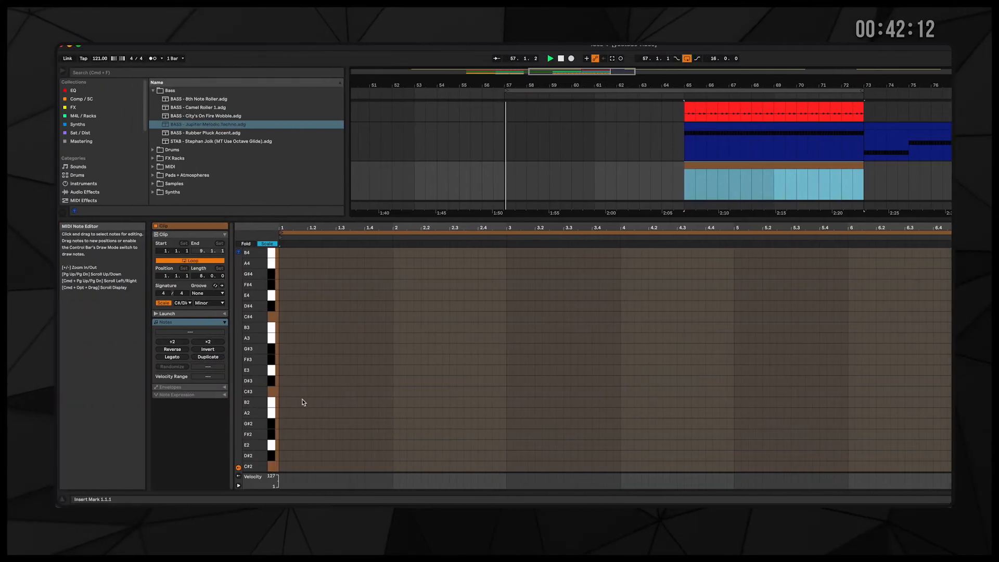
- Place C#2 notes at 1.1.3 and 1.3.4 in the new clip and duplicate the pair into bar 2
{"action": "scroll", "coordinate": [291, 416], "scroll_direction": "down", "scroll_amount": 2}
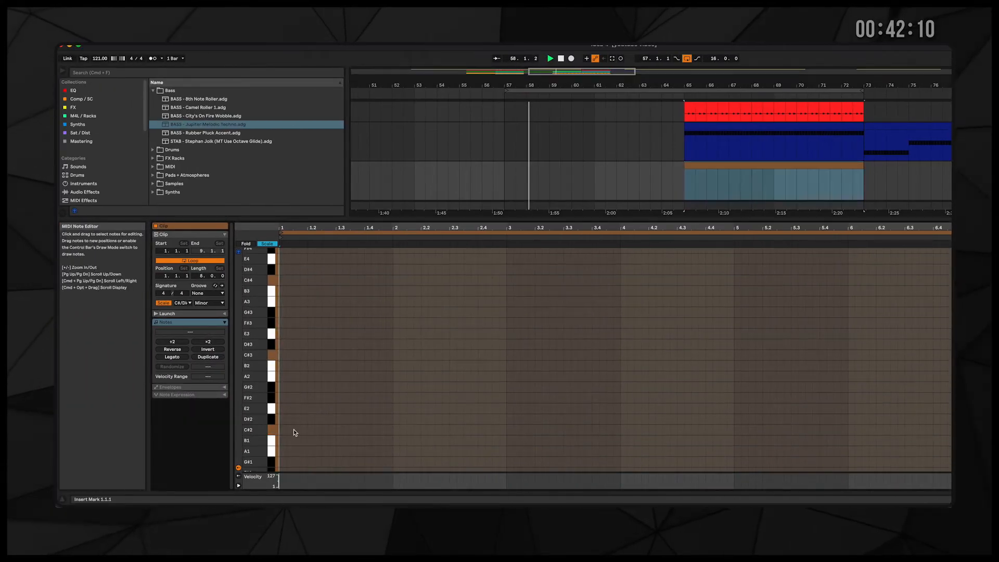
{"action": "double_click", "coordinate": [296, 429]}
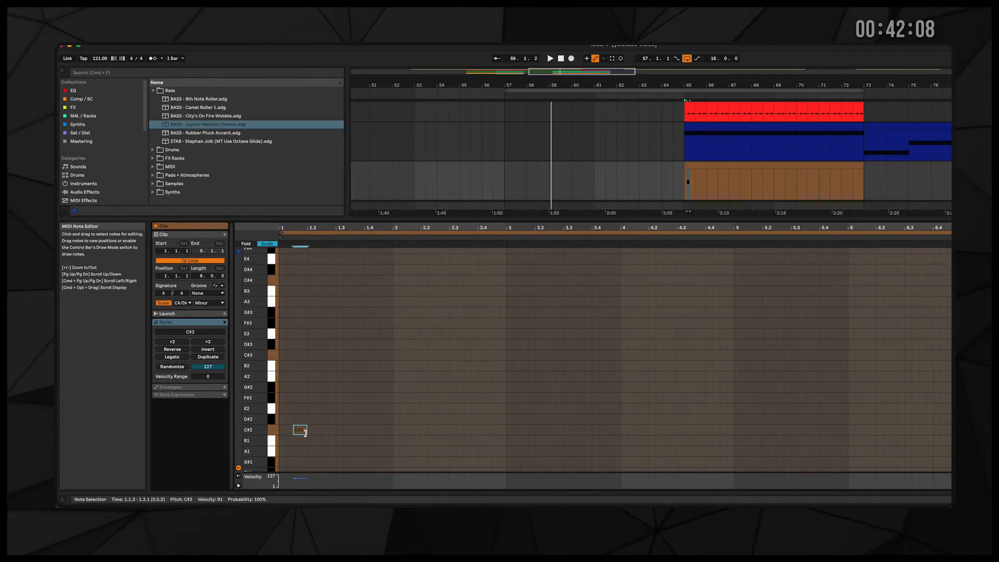
{"action": "left_click_drag", "start_coordinate": [297, 430], "coordinate": [363, 425]}
{"action": "key", "text": "space"}
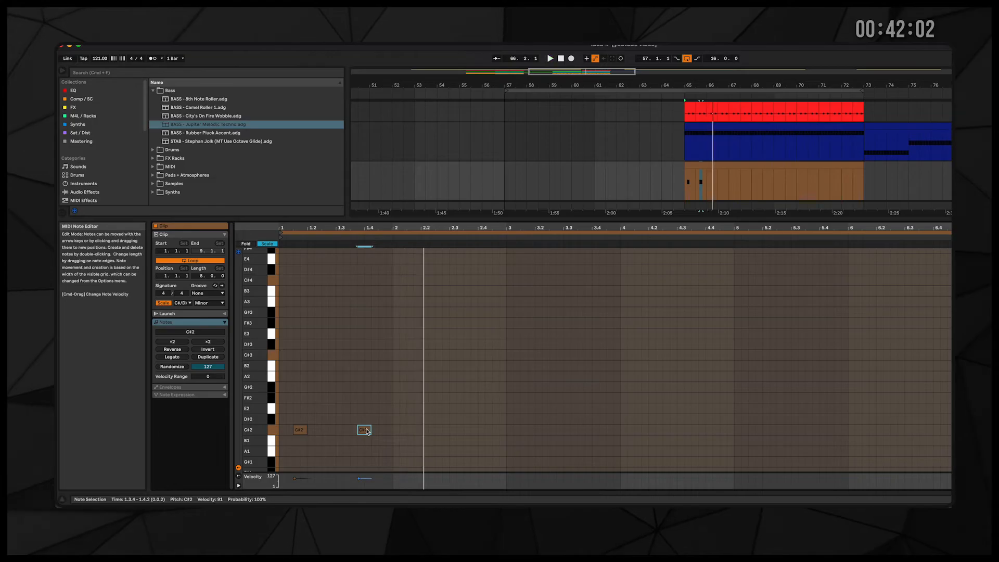
{"action": "left_click_drag", "start_coordinate": [392, 439], "coordinate": [225, 396]}
{"action": "key", "text": "super+d"}
{"action": "key", "text": "space"}
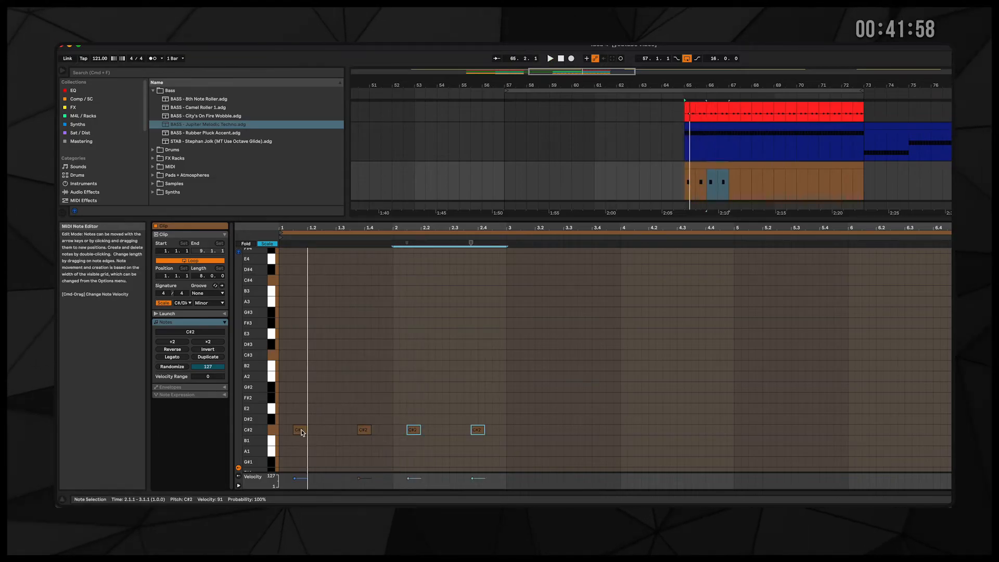
- Rearrange the C#2 notes into a bar-1 rhythm starting at 1.1.4, 1.2.3, 1.3.3 and 1.4.2, checking it in playback
{"action": "left_click_drag", "start_coordinate": [301, 432], "coordinate": [313, 431]}
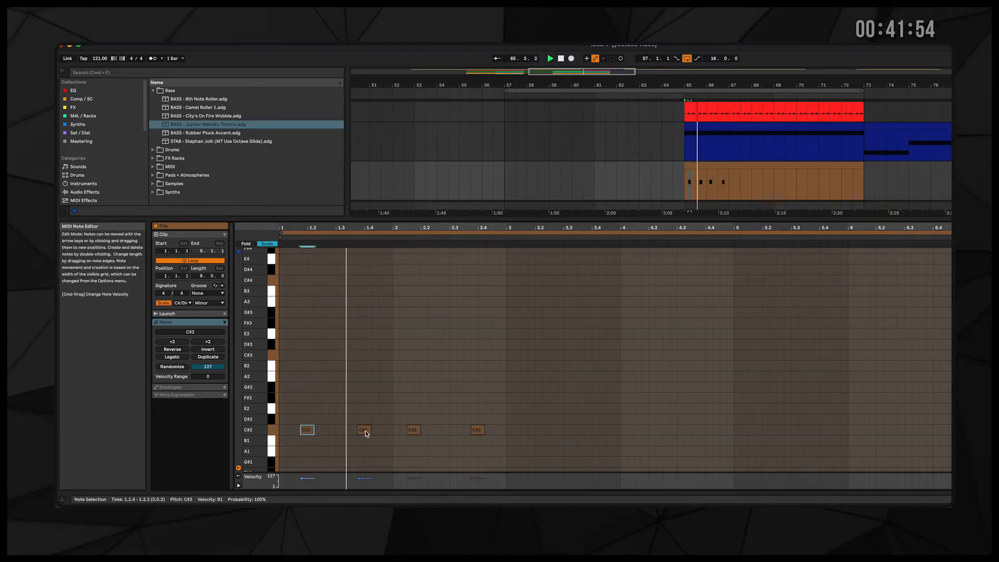
{"action": "left_click_drag", "start_coordinate": [365, 430], "coordinate": [334, 432]}
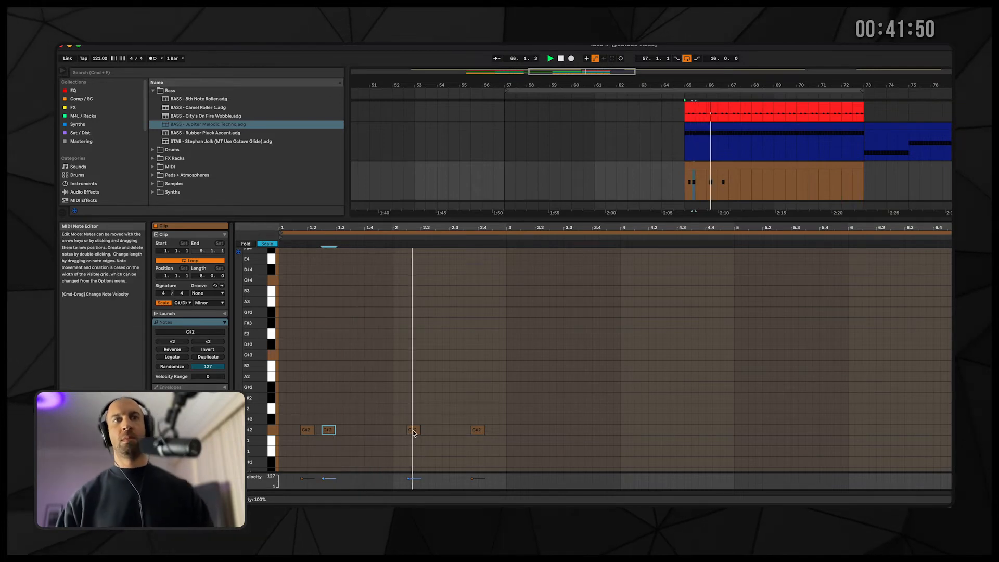
{"action": "left_click_drag", "start_coordinate": [414, 432], "coordinate": [365, 432]}
{"action": "key", "text": "space"}
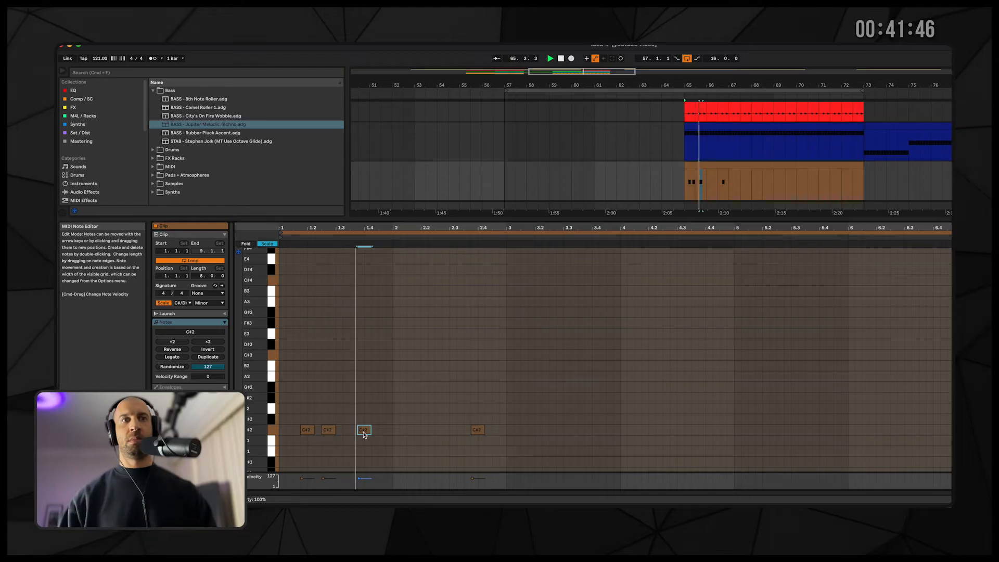
{"action": "left_click_drag", "start_coordinate": [364, 435], "coordinate": [384, 436]}
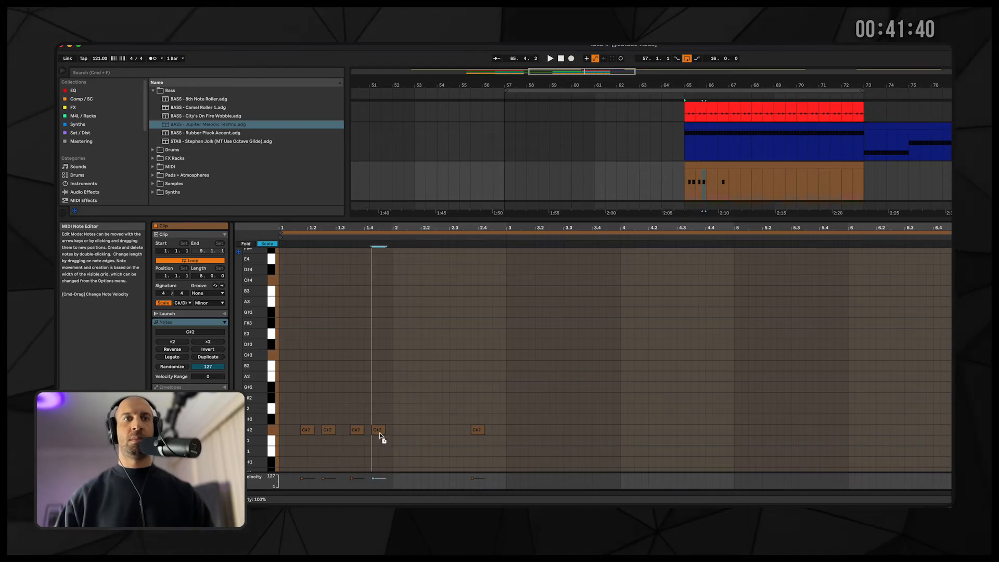
{"action": "key", "text": "space"}
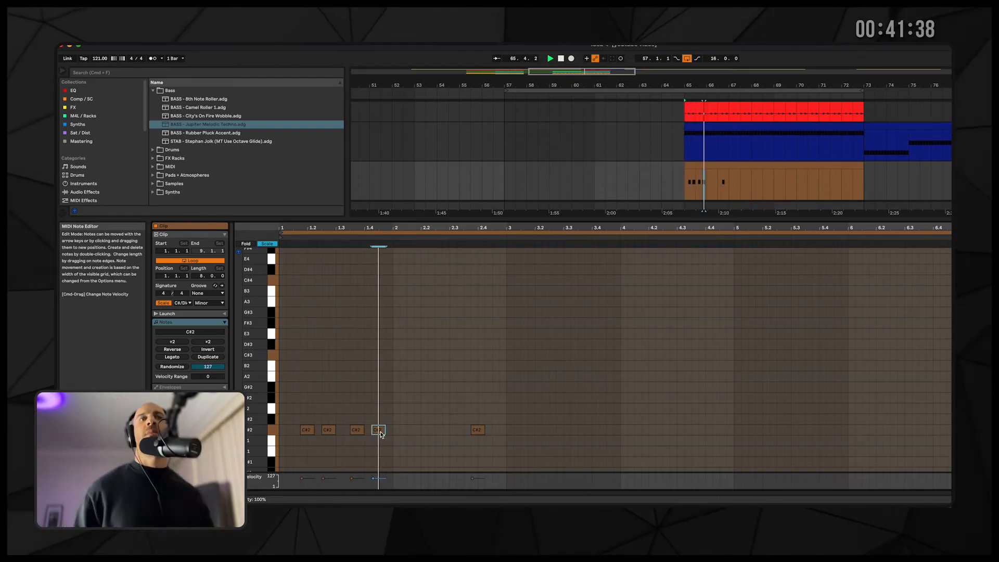
- Remove the leftover C#2 note in bar 2 and repeat the four-note bar-1 pattern through the eight-bar clip
{"action": "left_click_drag", "start_coordinate": [531, 419], "coordinate": [172, 379]}
{"action": "key", "text": "Delete"}
{"action": "key", "text": "super+d"}
{"action": "key", "text": "super+d"}
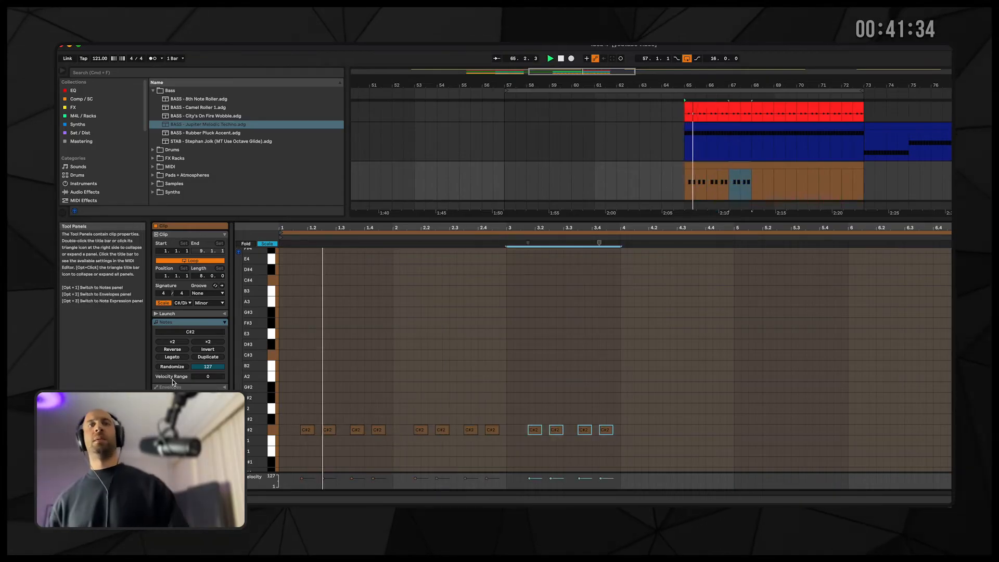
{"action": "key", "text": "super+d"}
{"action": "key", "text": "super+d"}
{"action": "key", "text": "super+d"}
{"action": "key", "text": "Escape"}
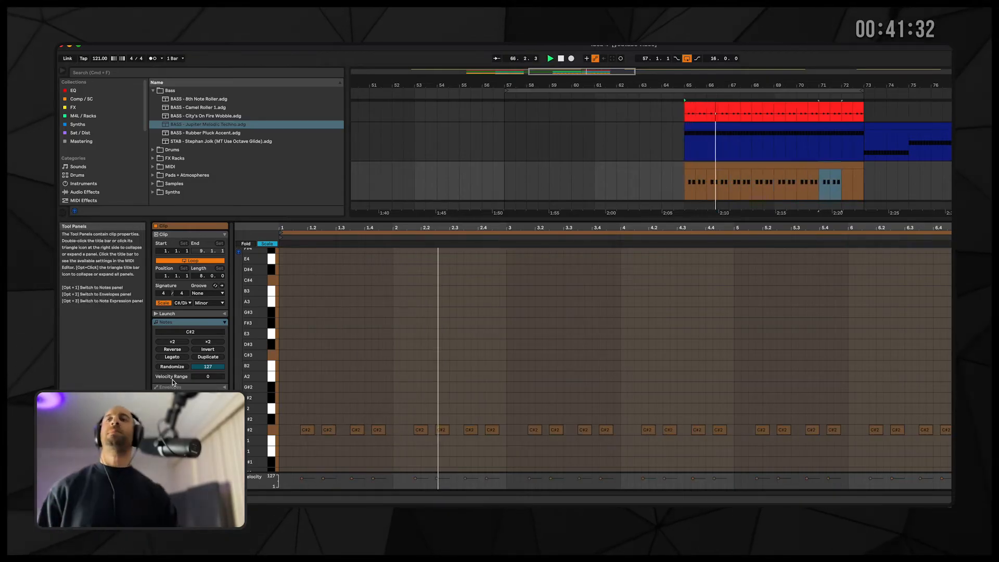
- Review the tracks and mixer settings across bars 57 to 73 while the loop plays with the new bass pattern
{"action": "key", "text": "shift+Tab"}
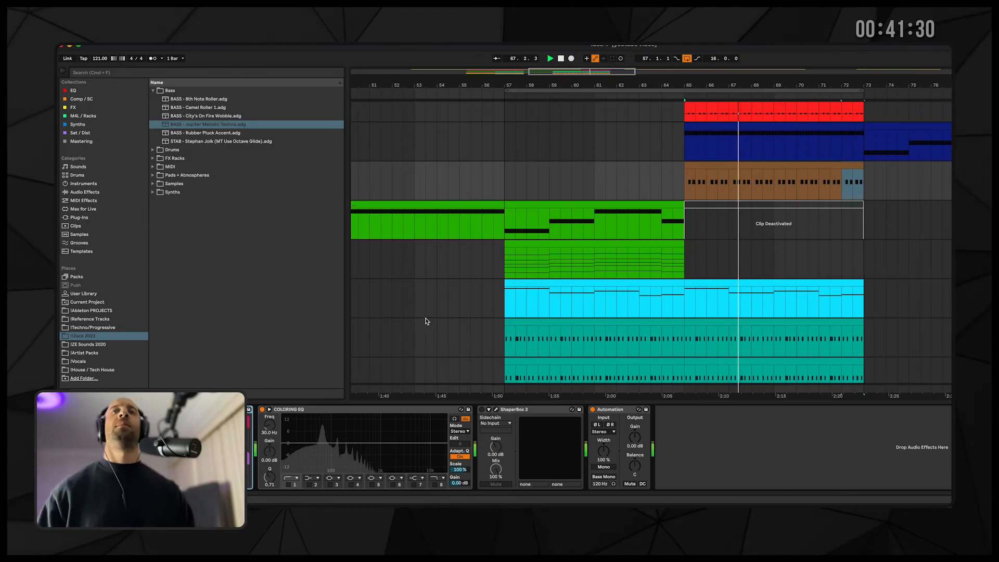
{"action": "scroll", "coordinate": [547, 262], "scroll_direction": "right", "scroll_amount": 5}
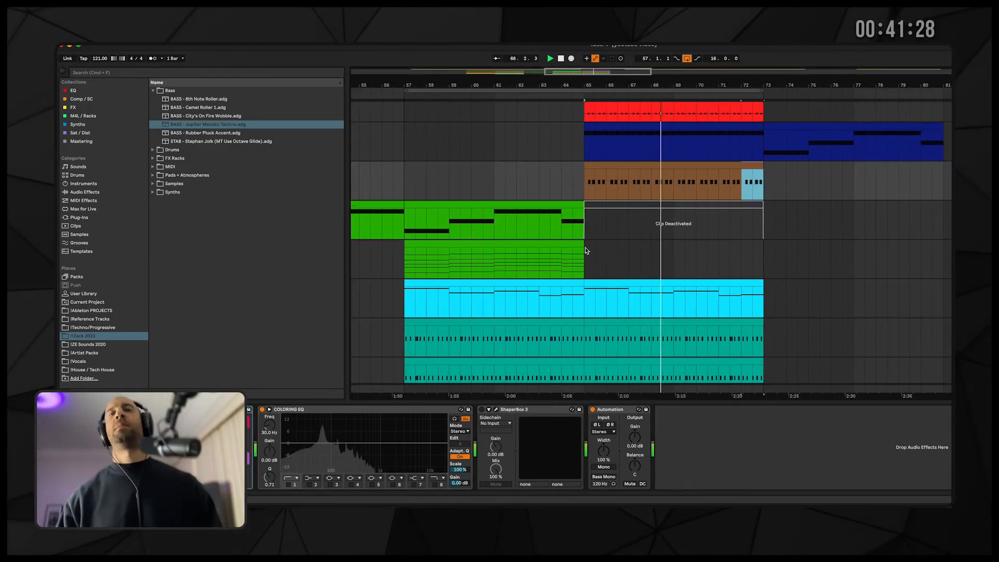
{"action": "scroll", "coordinate": [585, 251], "scroll_direction": "right", "scroll_amount": 2}
{"action": "scroll", "coordinate": [579, 252], "scroll_direction": "up", "scroll_amount": 5}
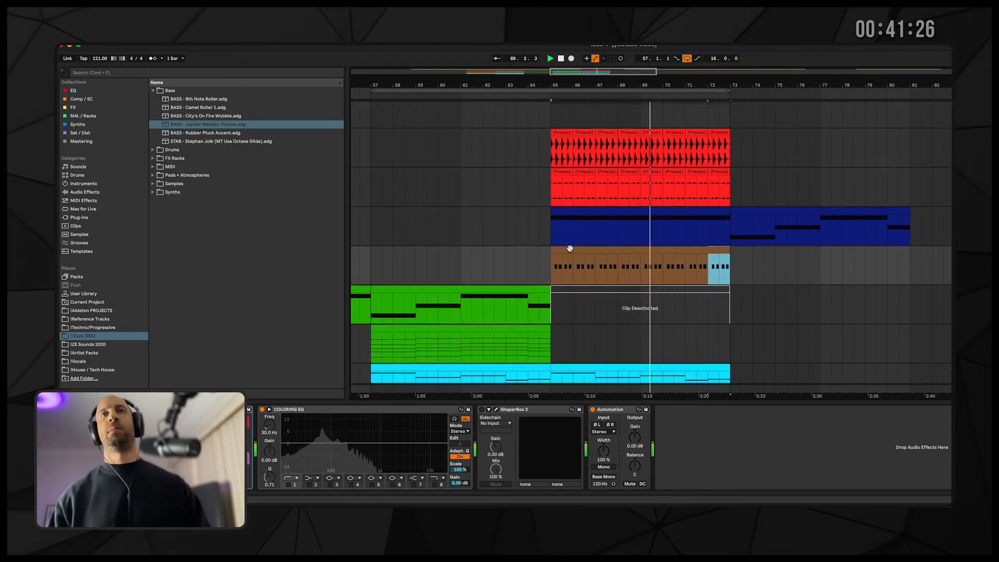
{"action": "scroll", "coordinate": [570, 251], "scroll_direction": "down", "scroll_amount": 10}
{"action": "scroll", "coordinate": [877, 274], "scroll_direction": "left", "scroll_amount": 3}
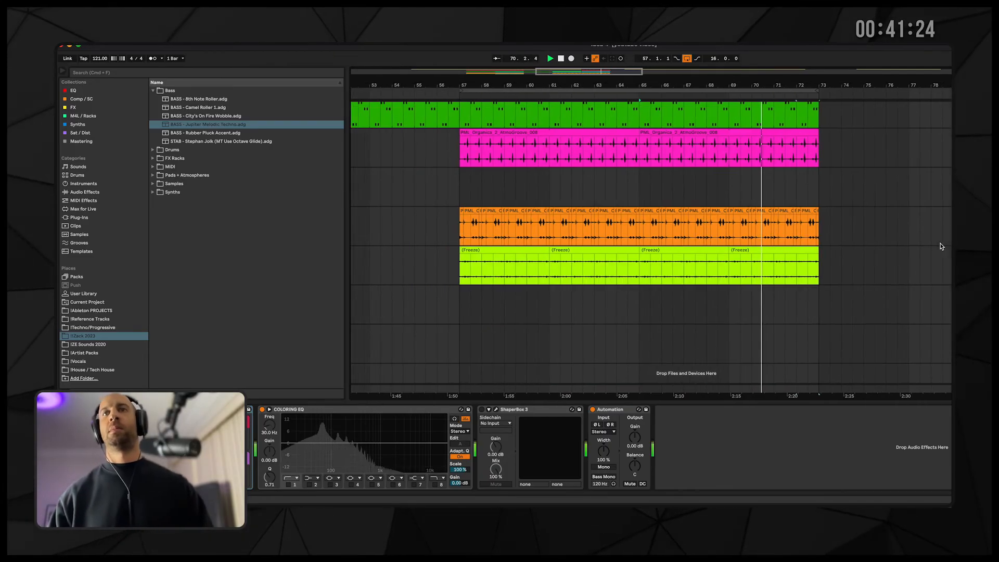
{"action": "scroll", "coordinate": [940, 247], "scroll_direction": "right", "scroll_amount": 3}
{"action": "scroll", "coordinate": [679, 233], "scroll_direction": "up", "scroll_amount": 2}
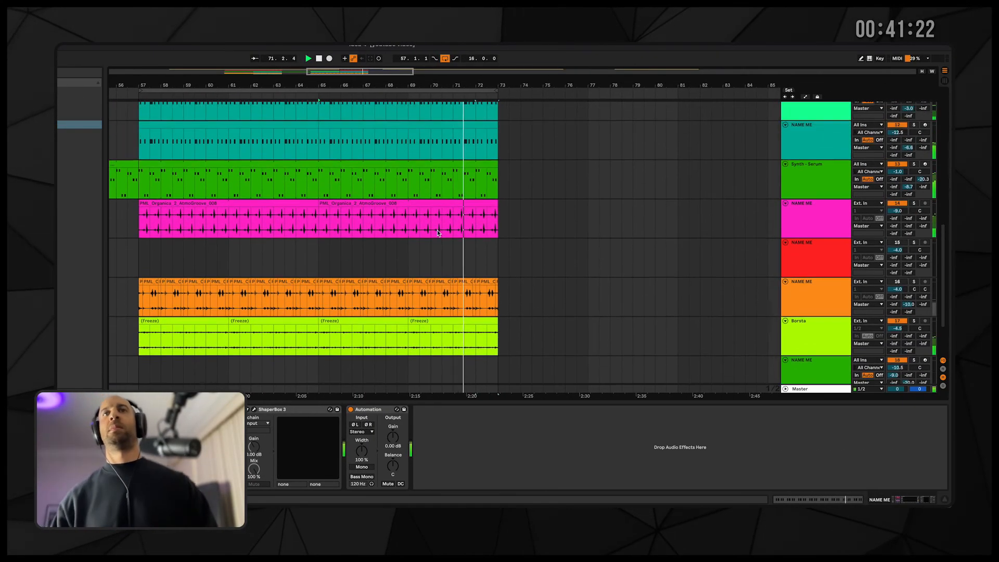
{"action": "scroll", "coordinate": [701, 264], "scroll_direction": "up", "scroll_amount": 5}
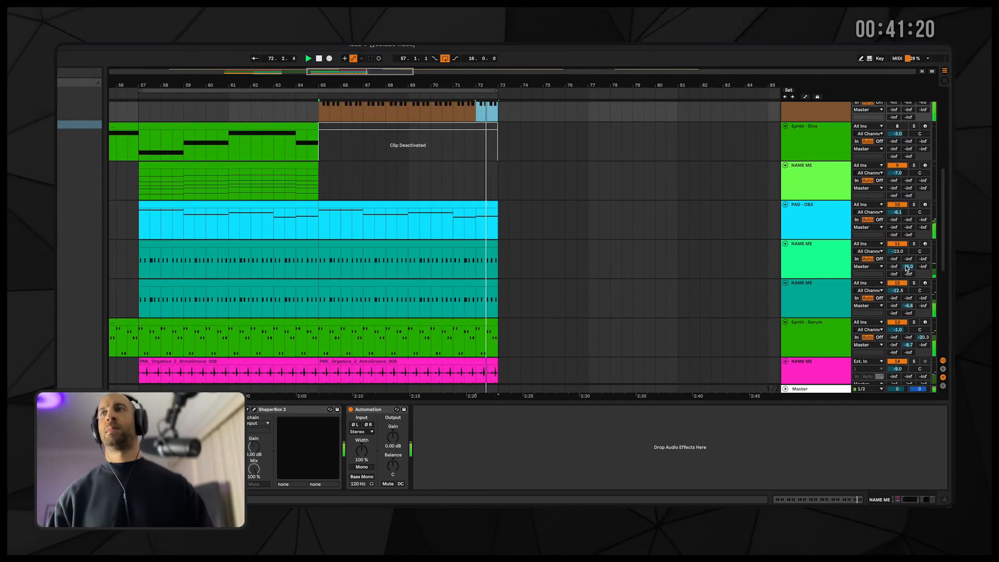
{"action": "scroll", "coordinate": [580, 249], "scroll_direction": "up", "scroll_amount": 4}
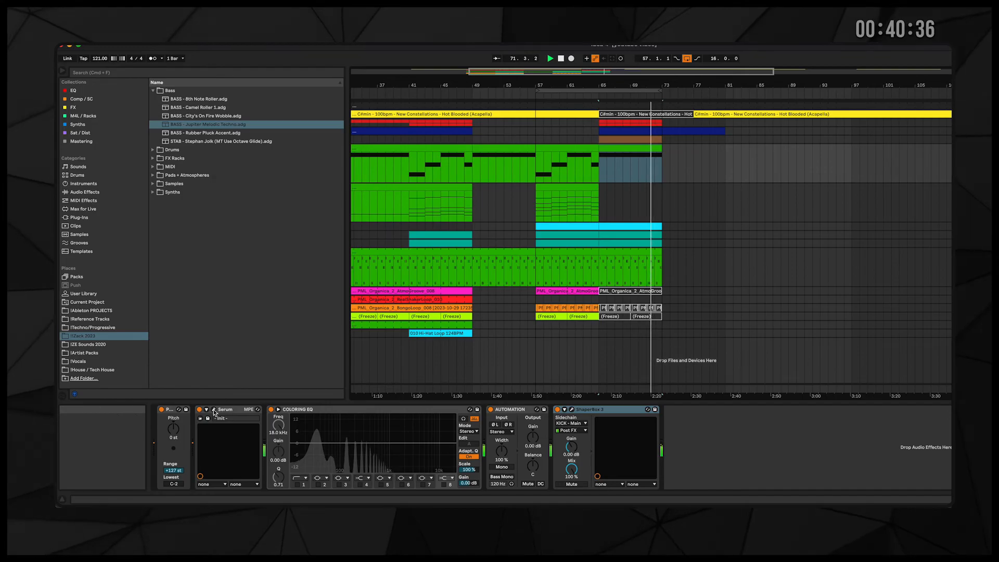
- In Serum on the Synth - Diva track, set the filter cutoff to 321 Hz and oscillator B to 68% level and -3 octaves
{"action": "left_click", "coordinate": [214, 410]}
{"action": "left_click_drag", "start_coordinate": [471, 229], "coordinate": [471, 232]}
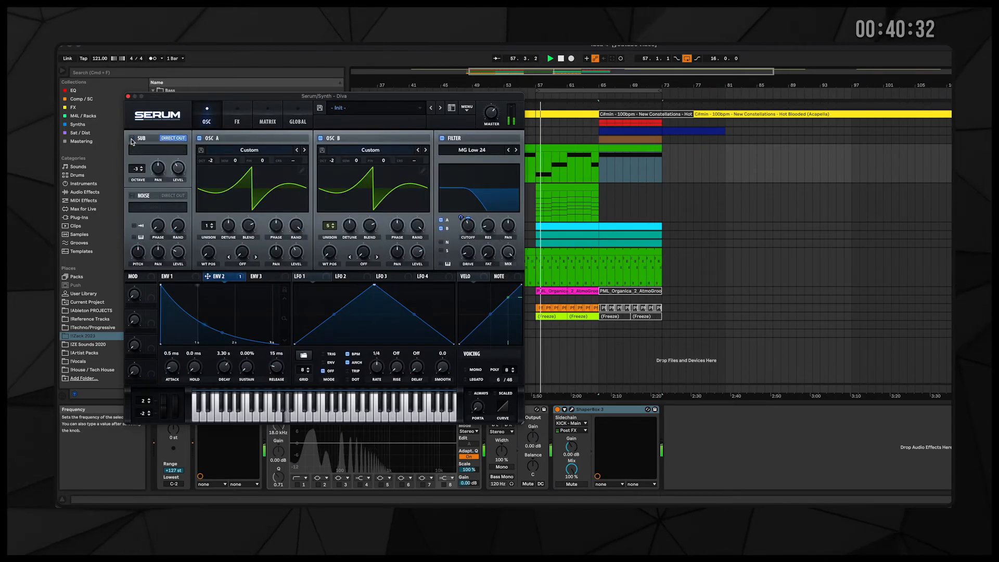
{"action": "left_click_drag", "start_coordinate": [467, 231], "coordinate": [467, 235]}
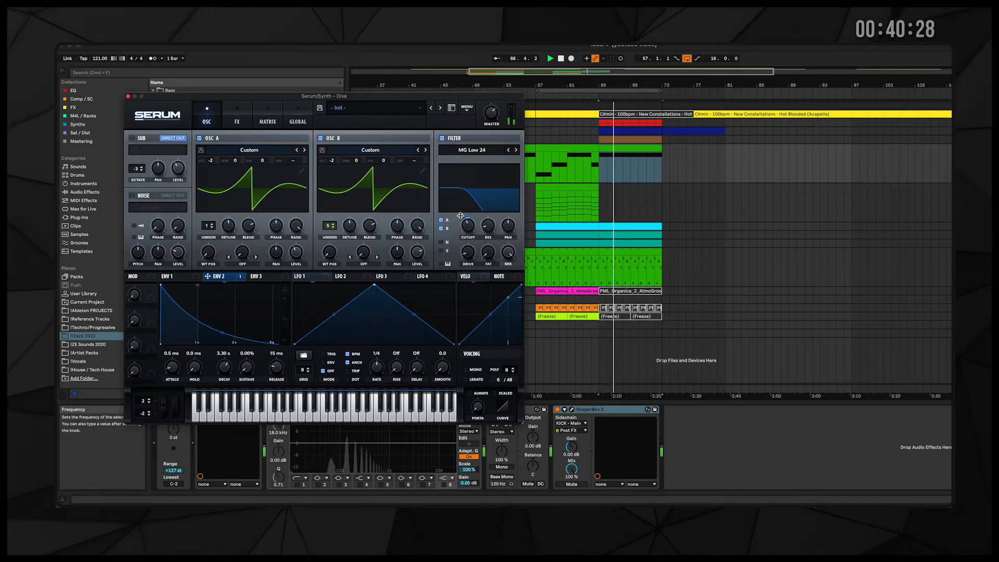
{"action": "left_click_drag", "start_coordinate": [467, 229], "coordinate": [468, 227]}
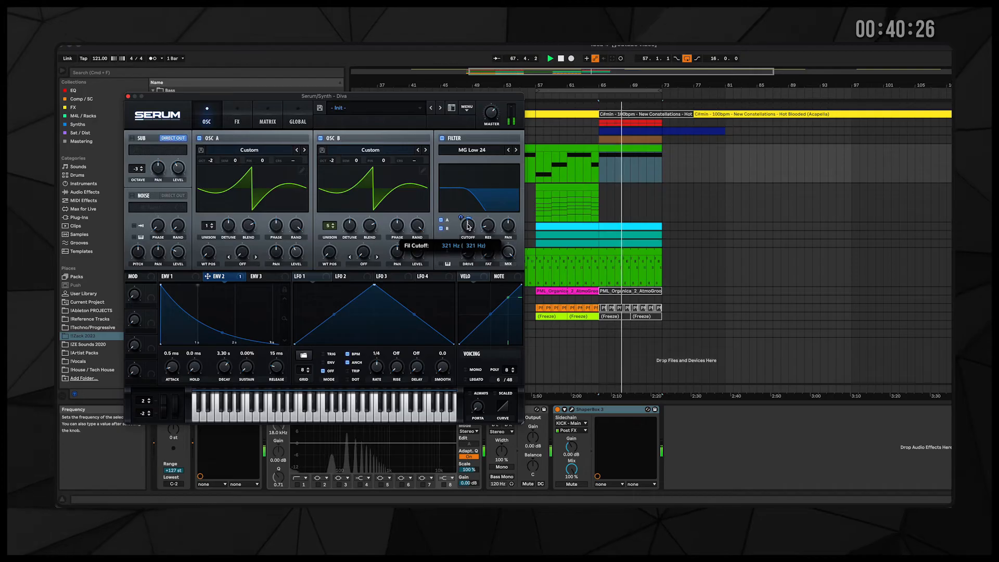
{"action": "left_click_drag", "start_coordinate": [419, 254], "coordinate": [419, 257]}
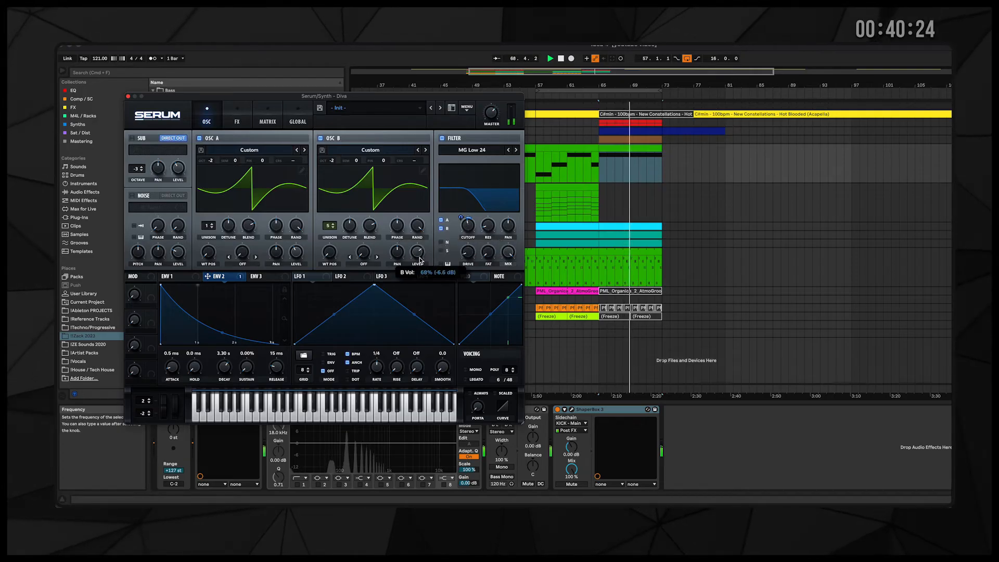
{"action": "mouse_move", "coordinate": [331, 165]}
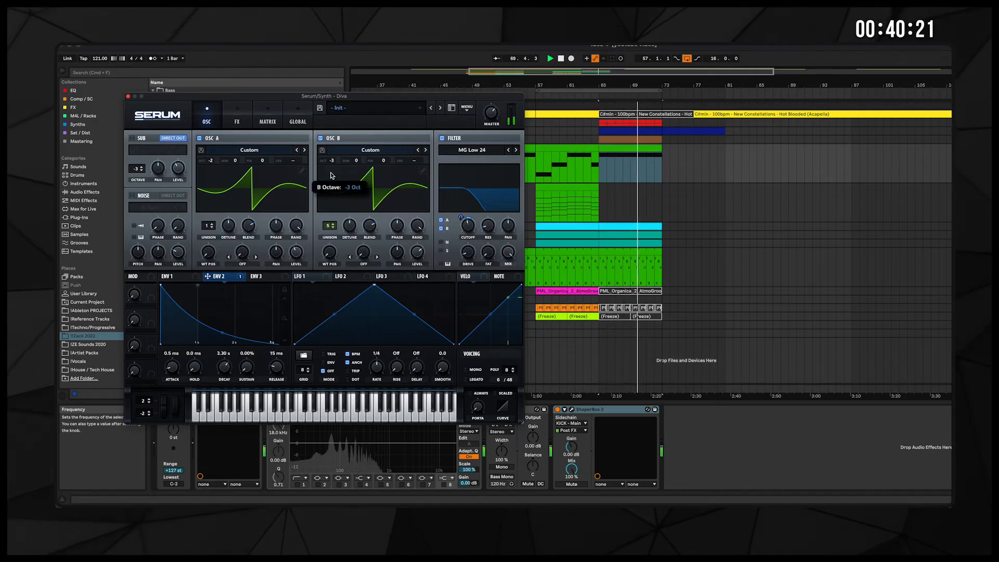
- Lower Serum's filter cutoff to 282 Hz, close the plugin and set the Synth - Diva track volume to -7.4 dB
{"action": "mouse_move", "coordinate": [467, 232]}
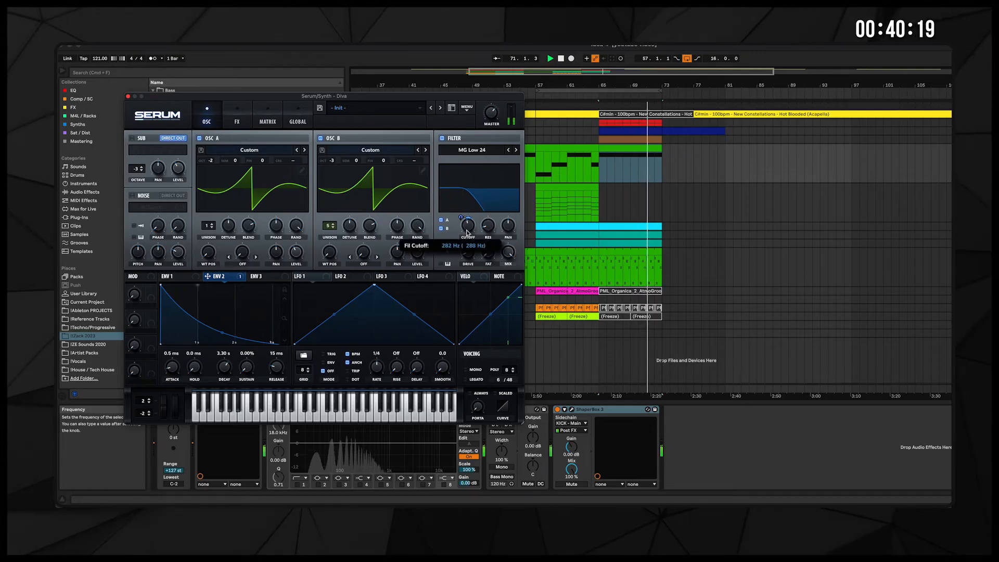
{"action": "left_click", "coordinate": [128, 97]}
{"action": "left_click_drag", "start_coordinate": [897, 155], "coordinate": [897, 160]}
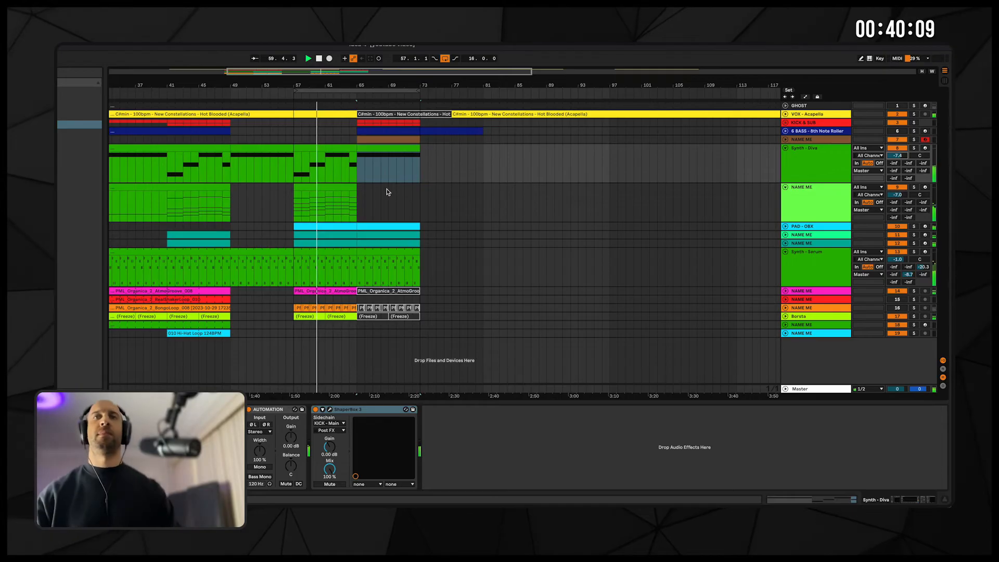
- Raise the Cutoff macro in the Pigments instrument on the Synth - Serum track, and close the plugin window
{"action": "left_click", "coordinate": [655, 267]}
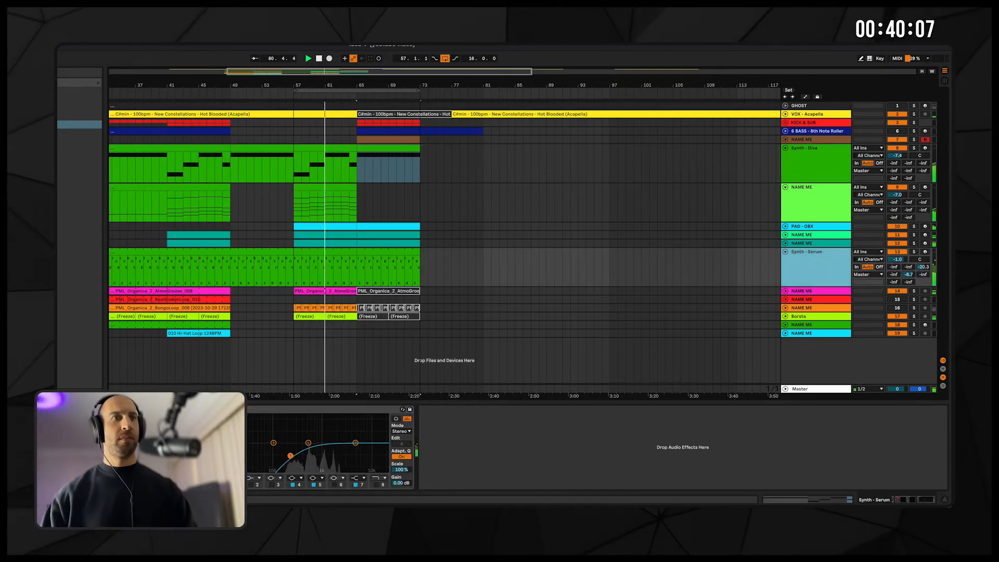
{"action": "key", "text": "super+alt+p"}
{"action": "left_click_drag", "start_coordinate": [645, 421], "coordinate": [645, 388]}
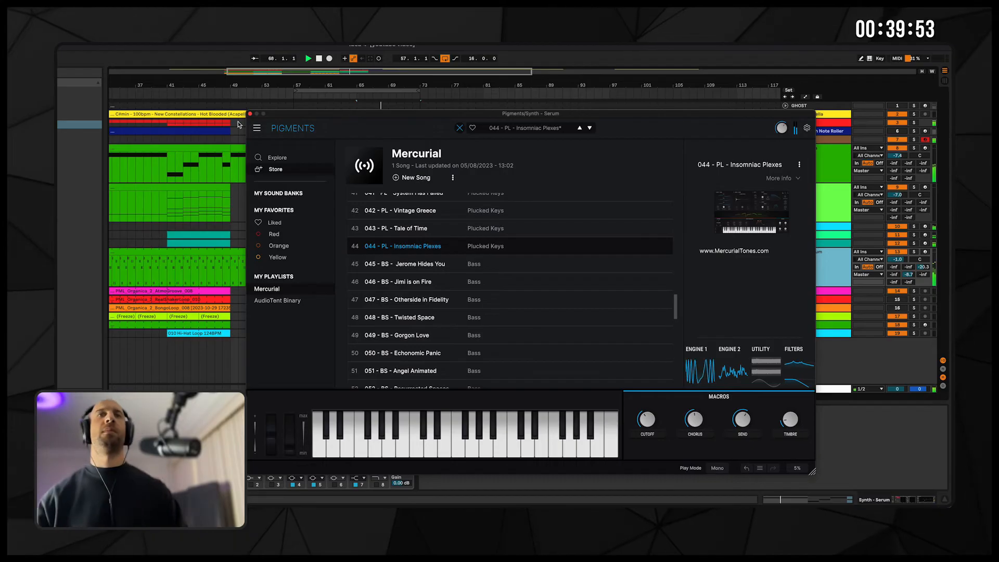
{"action": "left_click", "coordinate": [249, 114]}
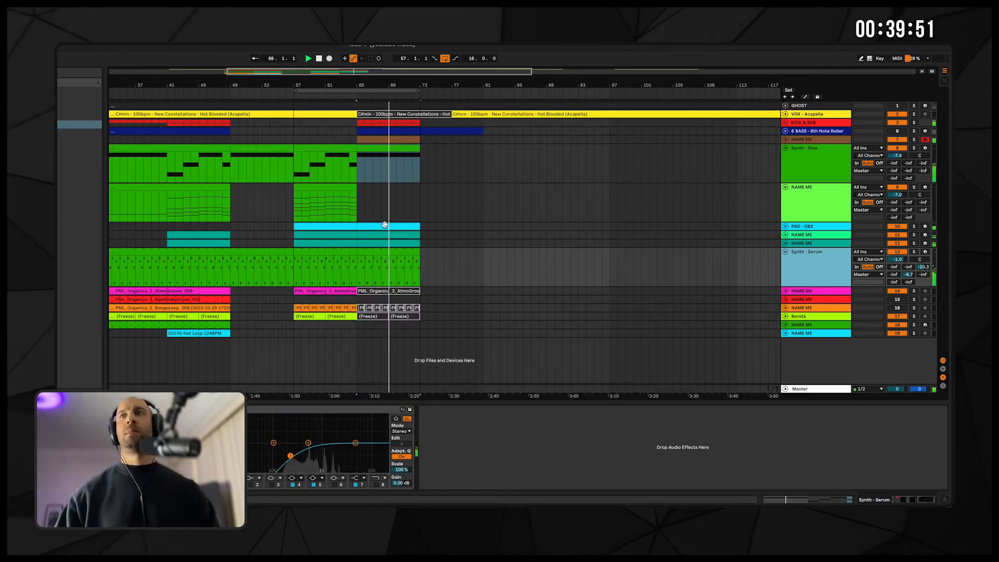
- Delete the PAD - OBX clip in bars 65 to 73 and reactivate the percussion clips there, looping those eight bars
{"action": "left_click", "coordinate": [402, 226]}
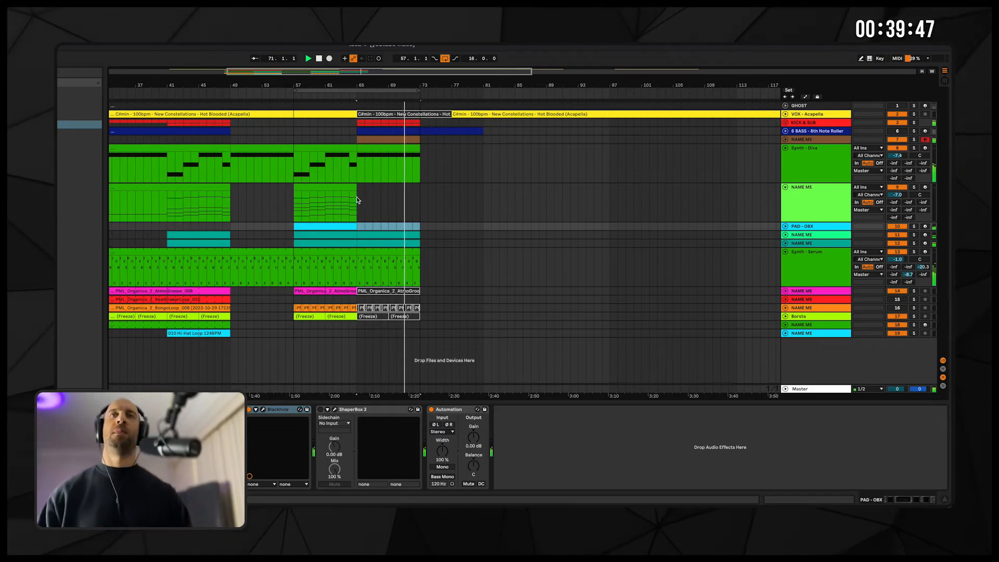
{"action": "left_click_drag", "start_coordinate": [421, 318], "coordinate": [359, 292]}
{"action": "key", "text": "super+l"}
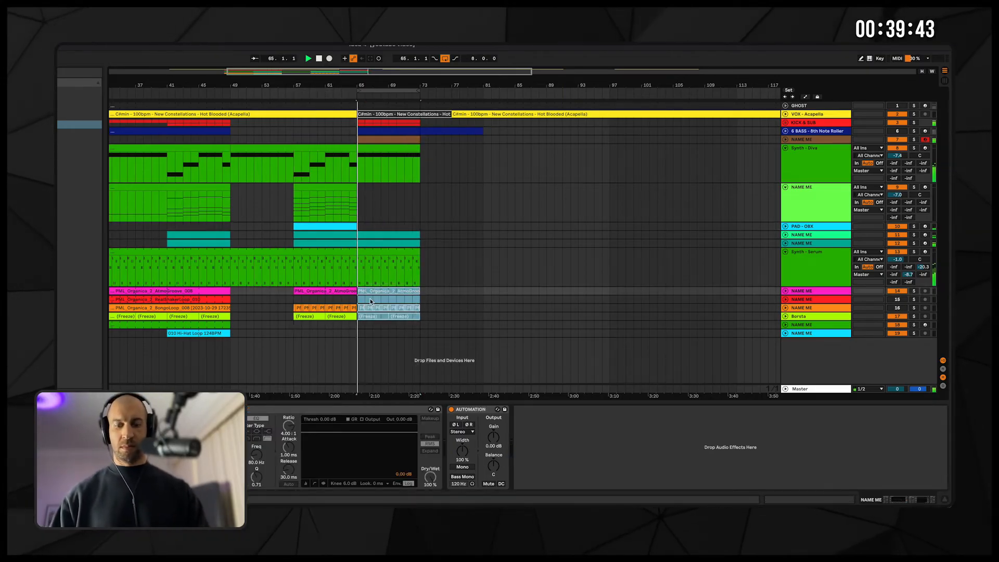
{"action": "left_click", "coordinate": [371, 300]}
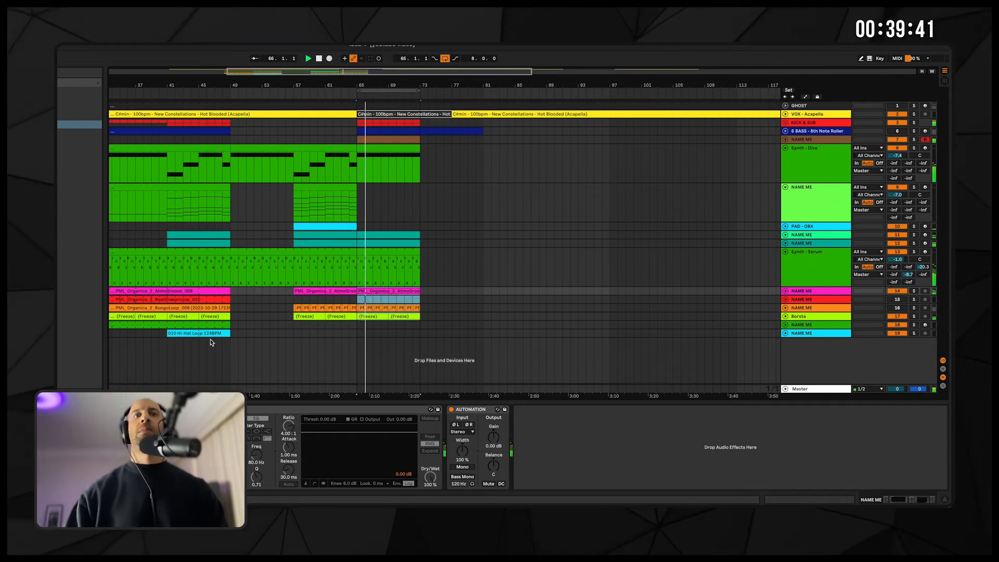
- Copy the 010 Hi-Hat Loop clip and the rim MIDI clip from the earlier section so both start at bar 65
{"action": "left_click_drag", "start_coordinate": [196, 335], "coordinate": [385, 334]}
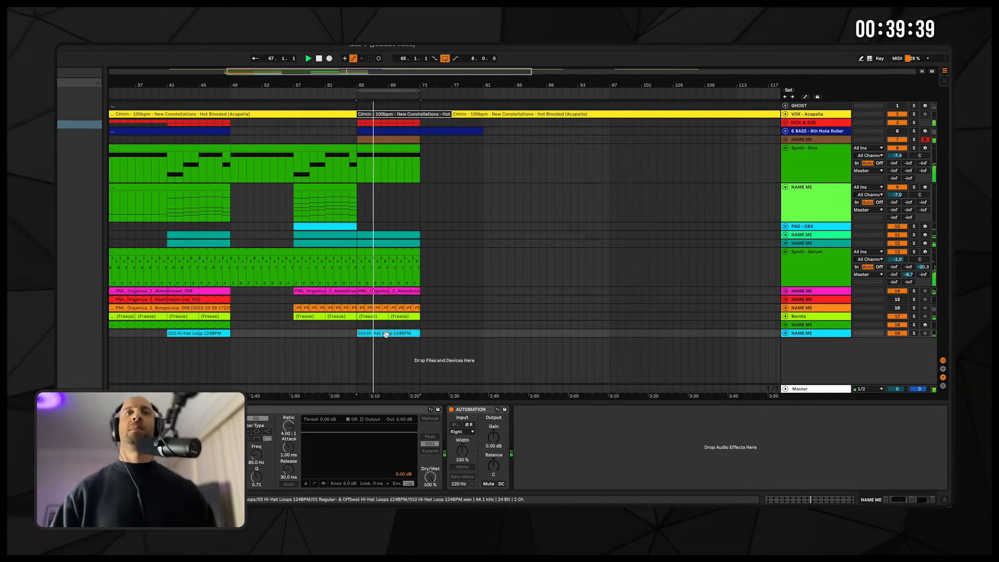
{"action": "left_click", "coordinate": [785, 325]}
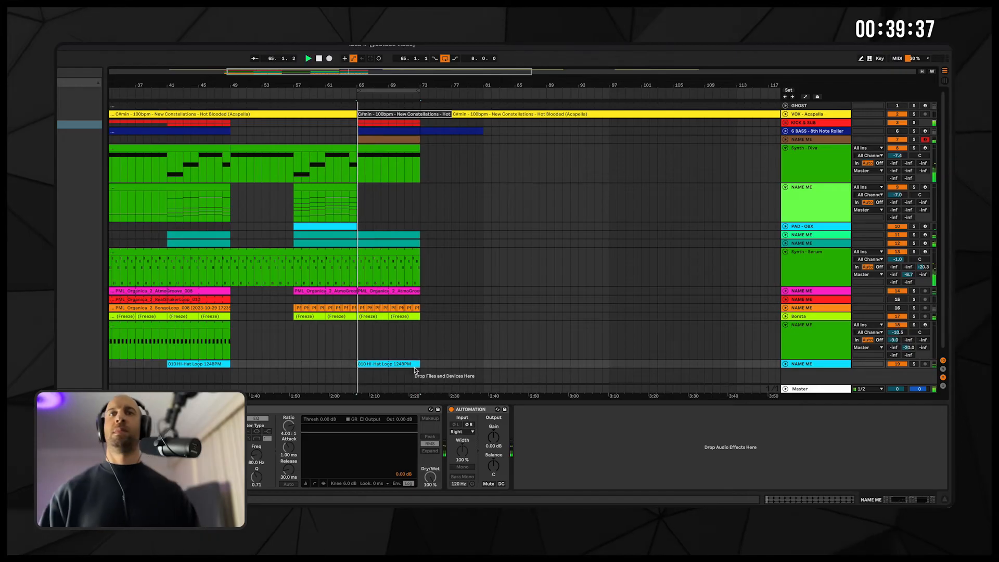
{"action": "left_click_drag", "start_coordinate": [497, 326], "coordinate": [442, 333]}
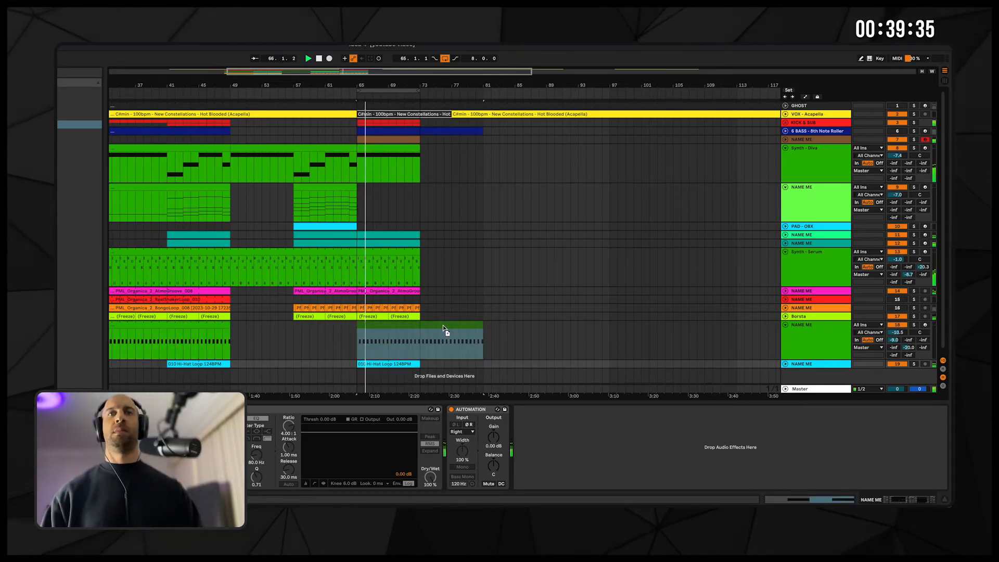
- Set the rim track's volume to -12.0 dB, its sample decay to 579 ms and its Coloring EQ dip to 3.33 kHz
{"action": "mouse_move", "coordinate": [897, 332]}
{"action": "left_mouse_down"}
{"action": "mouse_move", "coordinate": [894, 350]}
{"action": "mouse_move", "coordinate": [897, 338]}
{"action": "left_mouse_up"}
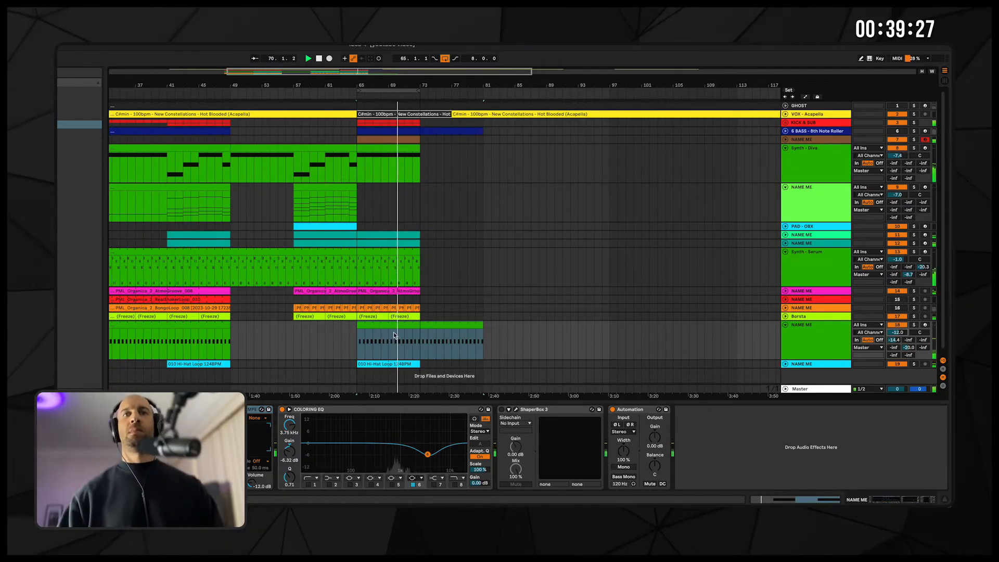
{"action": "key", "text": "ctrl+alt+b"}
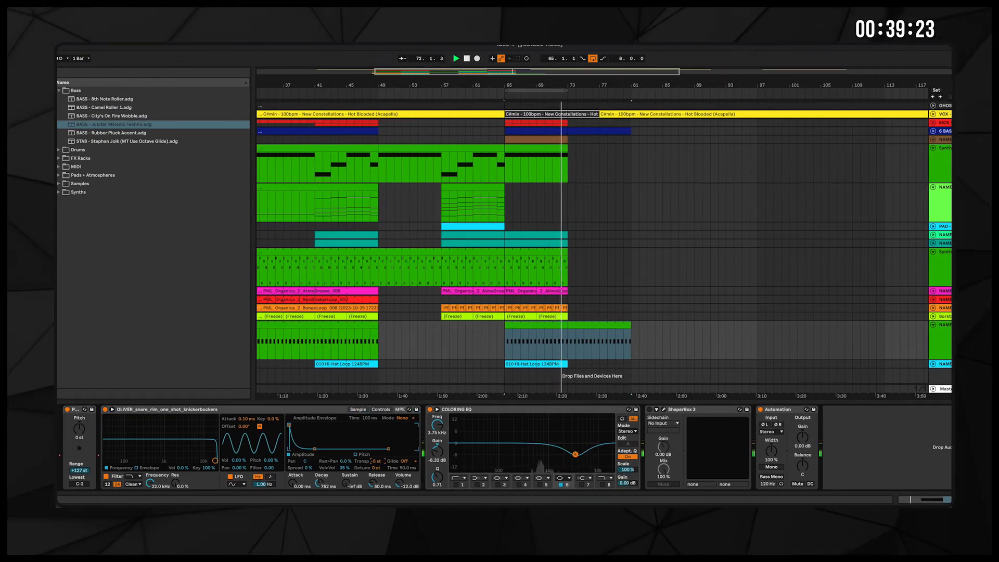
{"action": "left_click", "coordinate": [358, 409]}
{"action": "left_click_drag", "start_coordinate": [324, 485], "coordinate": [322, 487]}
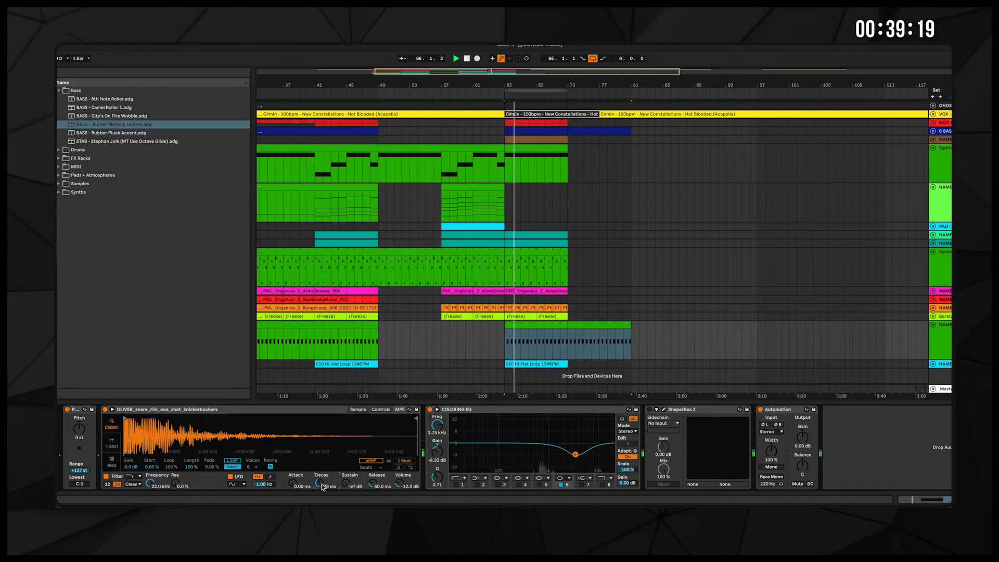
{"action": "left_click_drag", "start_coordinate": [575, 456], "coordinate": [563, 455]}
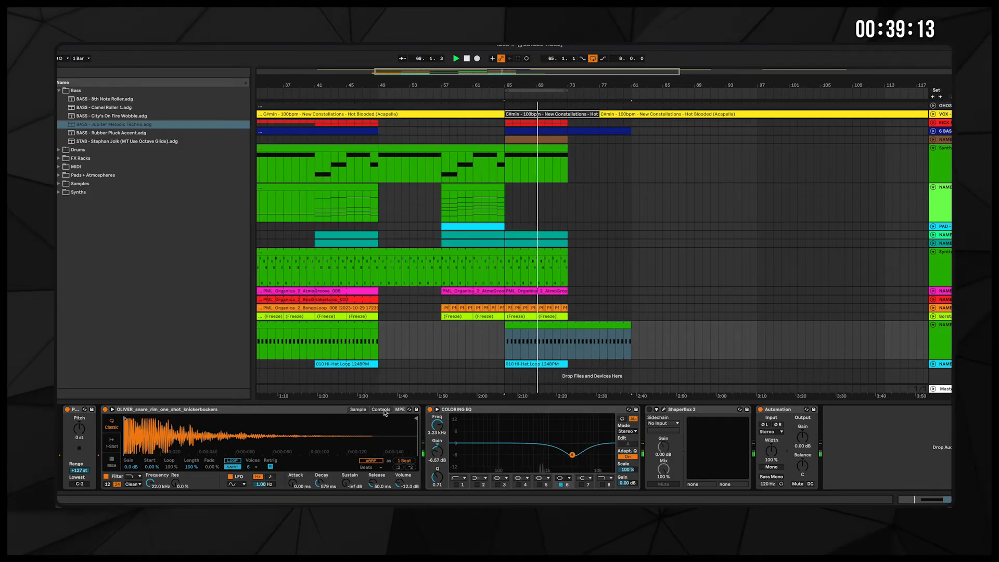
{"action": "left_click", "coordinate": [380, 410]}
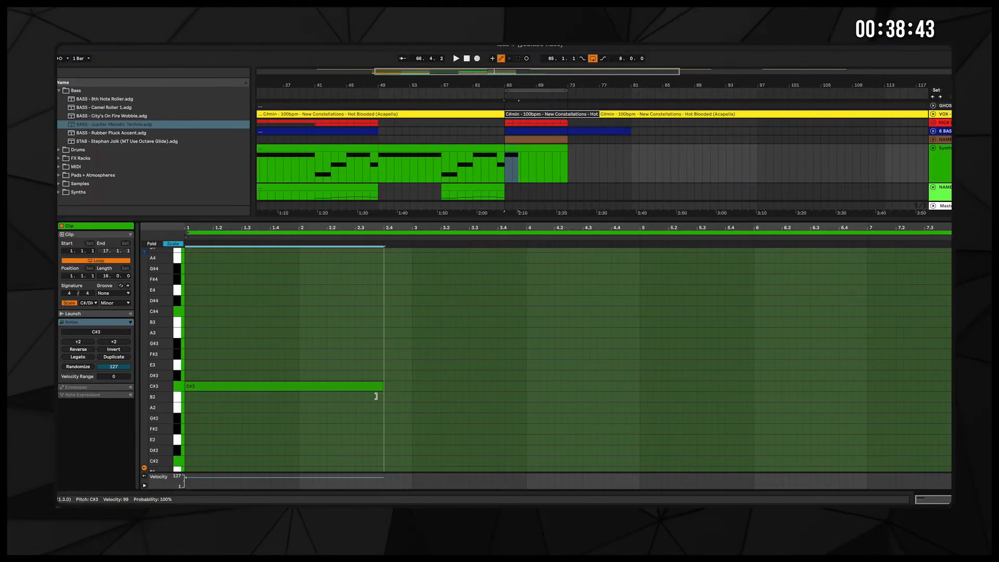
- Shorten the C#3 note in the Synth - Diva clip to one bar and place a copy at bar 5
{"action": "left_click_drag", "start_coordinate": [377, 397], "coordinate": [303, 396]}
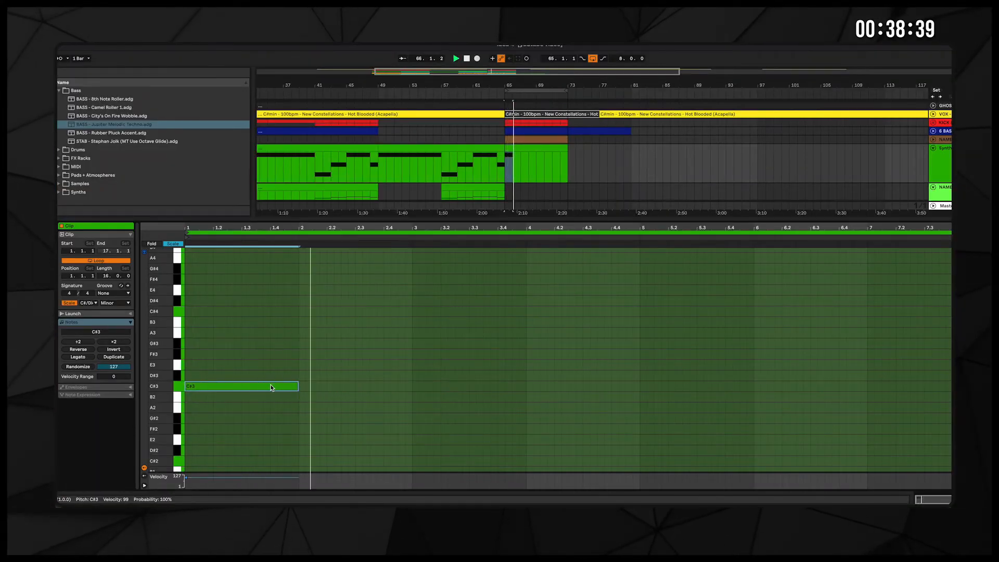
{"action": "left_click", "coordinate": [408, 383]}
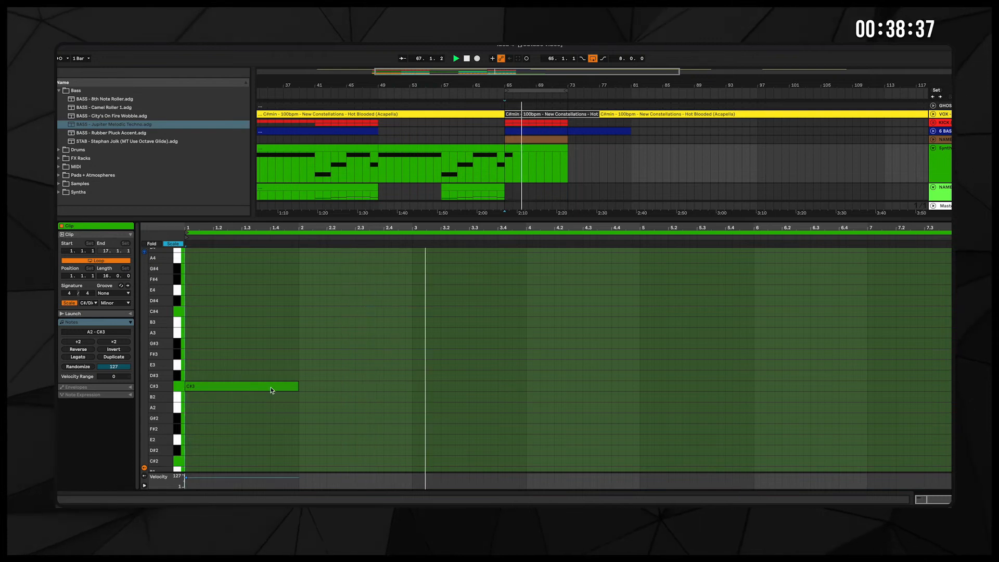
{"action": "left_click_drag", "start_coordinate": [265, 388], "coordinate": [721, 386]}
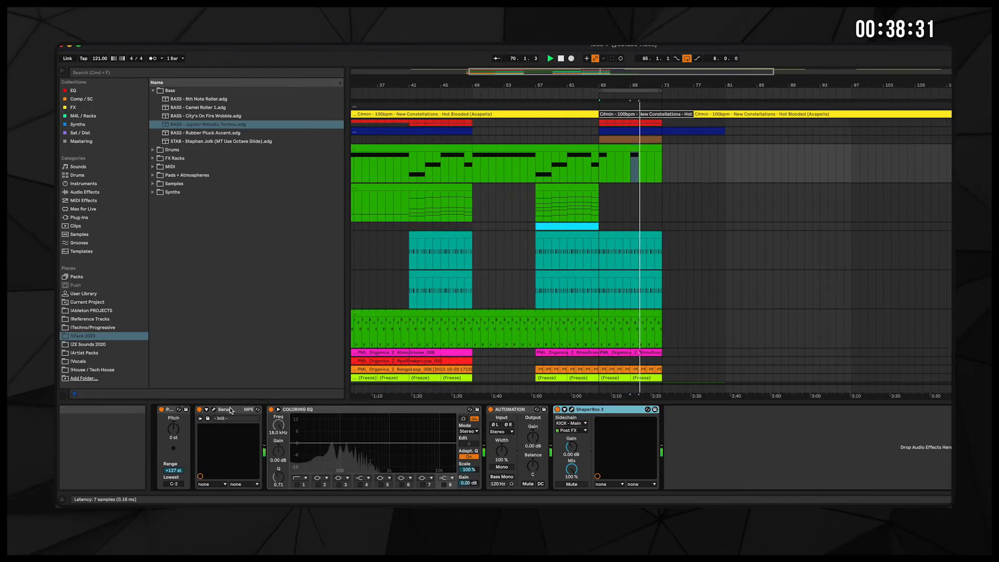
- In Serum on the Synth - Diva track, set the envelope 1 release to 4.82 s and the envelope 2 release to 12.5 s
{"action": "left_click", "coordinate": [213, 410]}
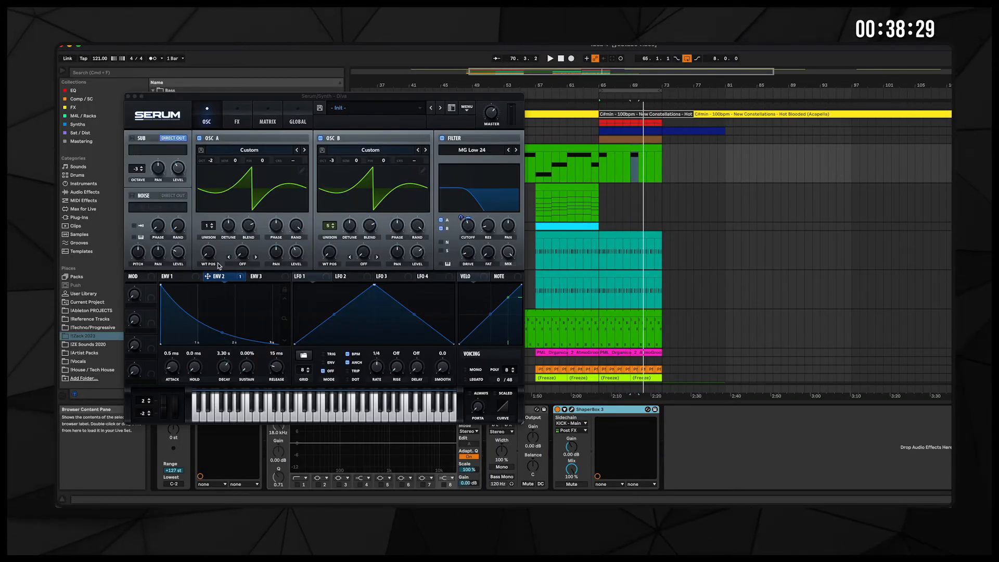
{"action": "left_click", "coordinate": [181, 276]}
{"action": "key", "text": "space"}
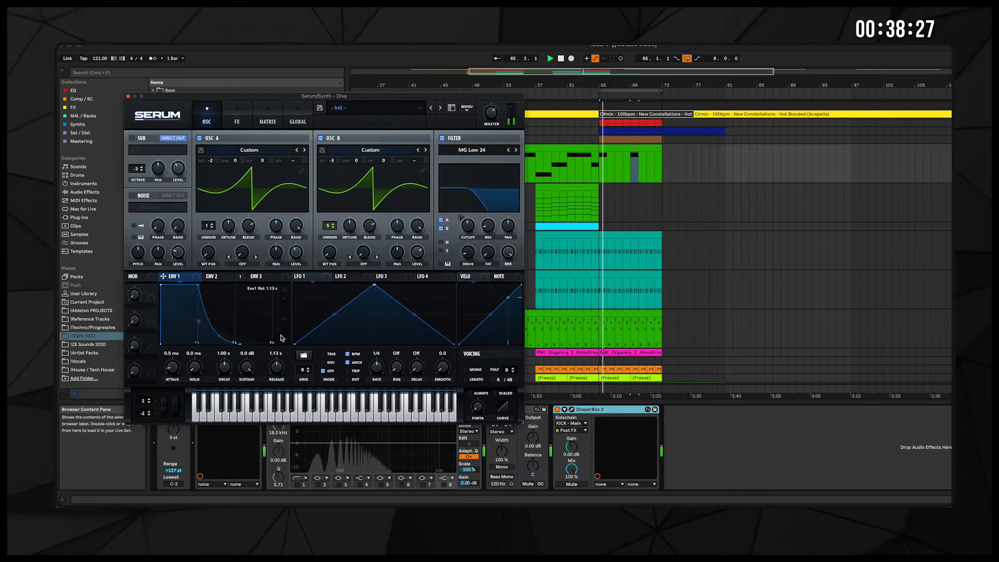
{"action": "left_click_drag", "start_coordinate": [277, 370], "coordinate": [279, 363]}
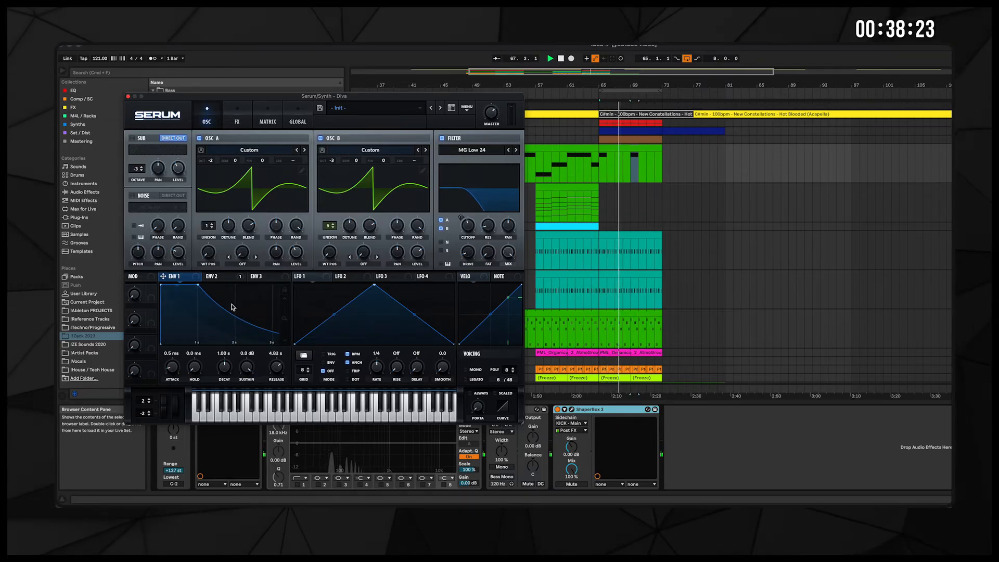
{"action": "left_click", "coordinate": [224, 281]}
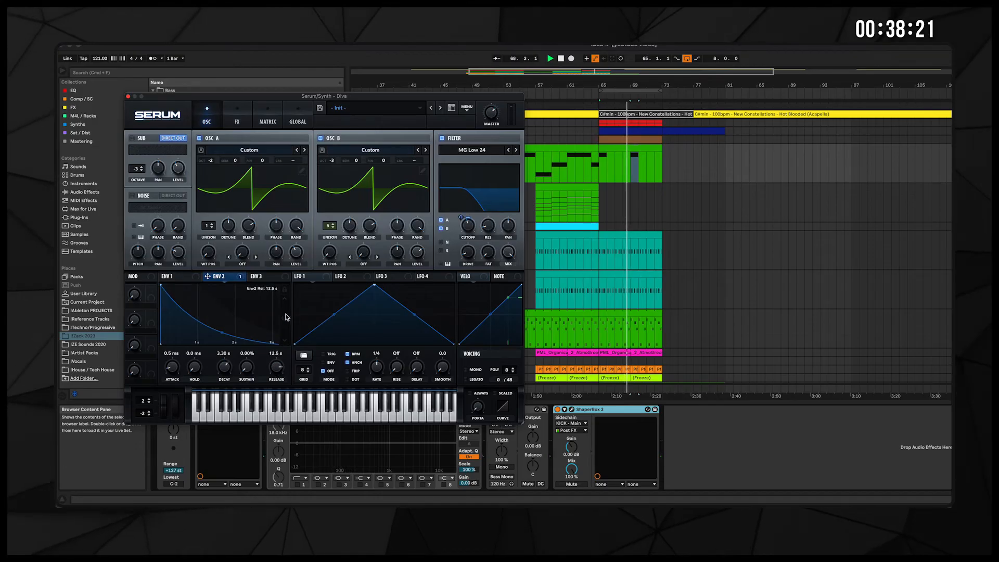
{"action": "left_click", "coordinate": [180, 276]}
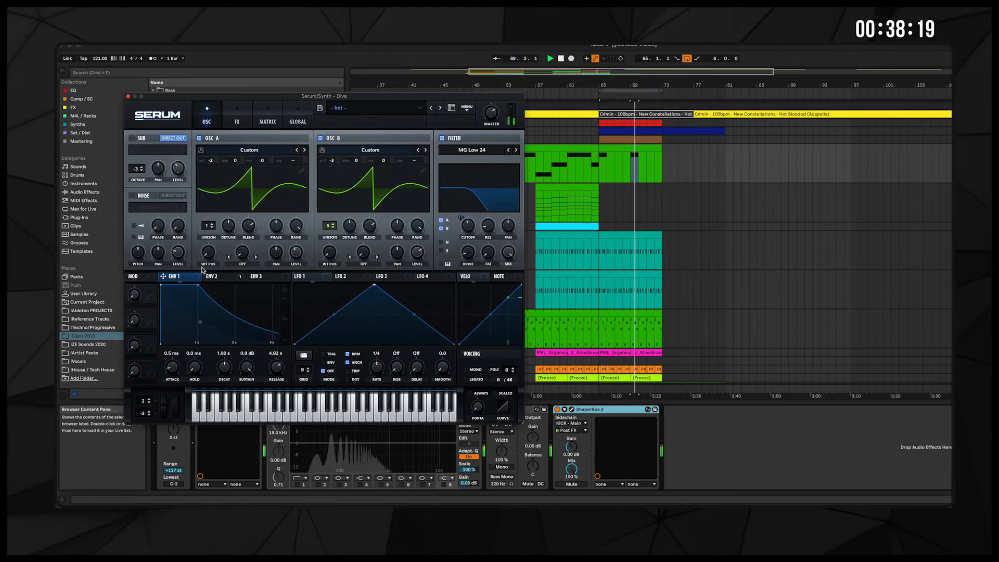
- Lengthen all C#3 notes in the Synth - Diva clip by half a bar, to one and a half bars each
{"action": "double_click", "coordinate": [631, 148]}
{"action": "key", "text": "super+a"}
{"action": "left_click_drag", "start_coordinate": [847, 386], "coordinate": [904, 386]}
{"action": "left_click", "coordinate": [635, 357]}
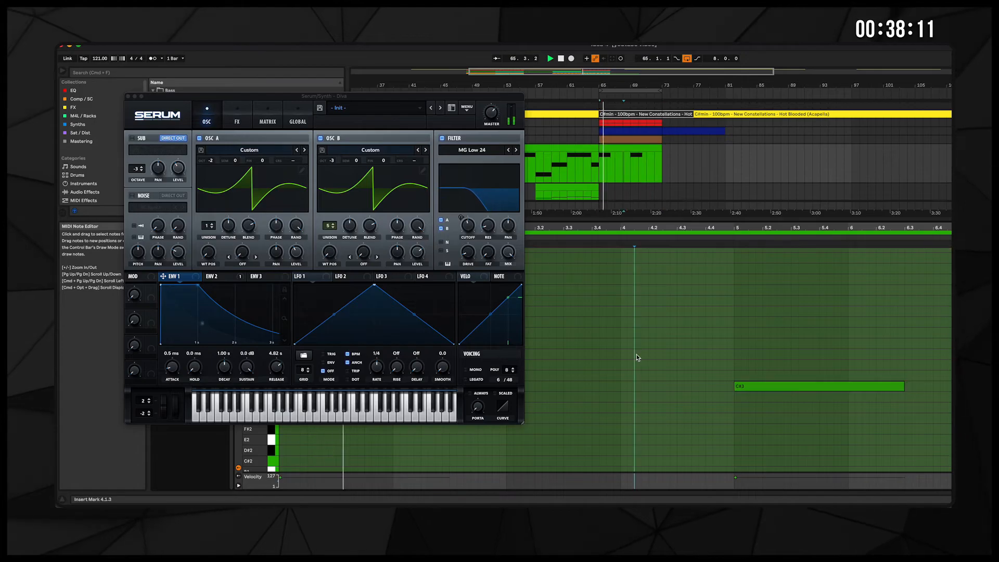
- Reduce Serum's envelope 1 release to 4.25 s, close the plugin and return to the device view
{"action": "left_click_drag", "start_coordinate": [277, 371], "coordinate": [275, 372]}
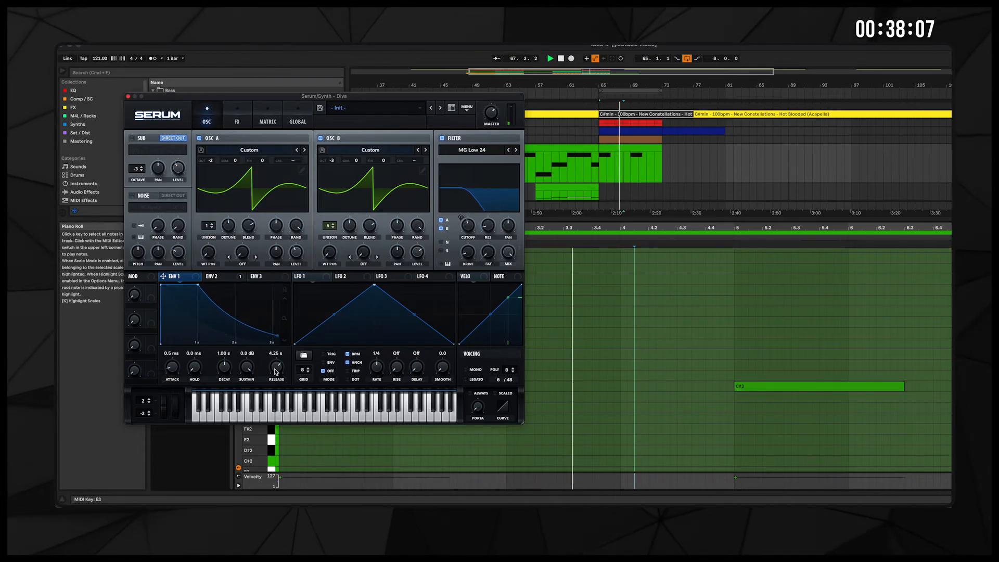
{"action": "left_click", "coordinate": [128, 96]}
{"action": "key", "text": "shift+Tab"}
- Reactivate the acapella clip starting at bar 65 and unfold the vocal track to show its waveform across the arrangement
{"action": "scroll", "coordinate": [788, 246], "scroll_direction": "down", "scroll_amount": 3}
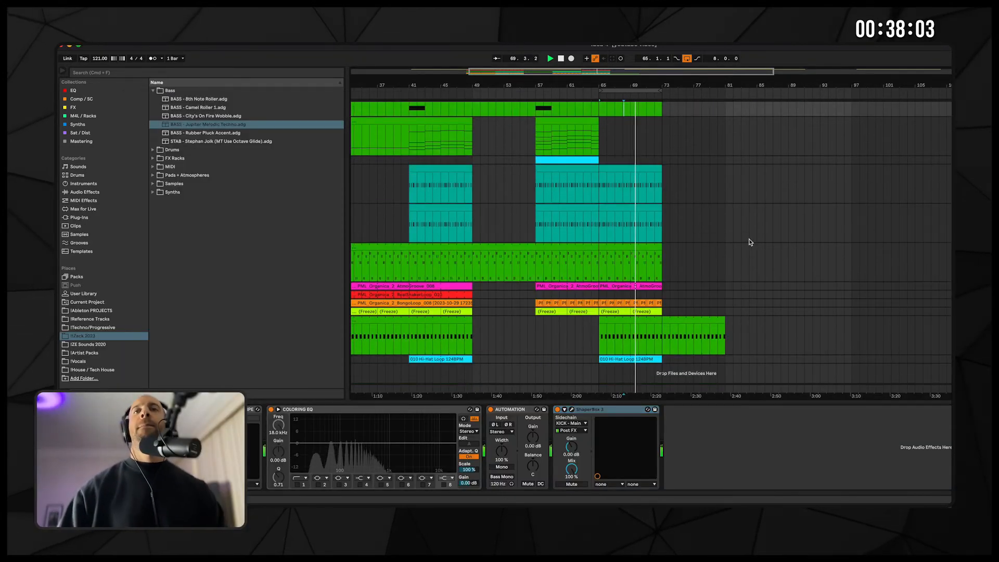
{"action": "scroll", "coordinate": [750, 241], "scroll_direction": "up", "scroll_amount": 3}
{"action": "left_click", "coordinate": [636, 107]}
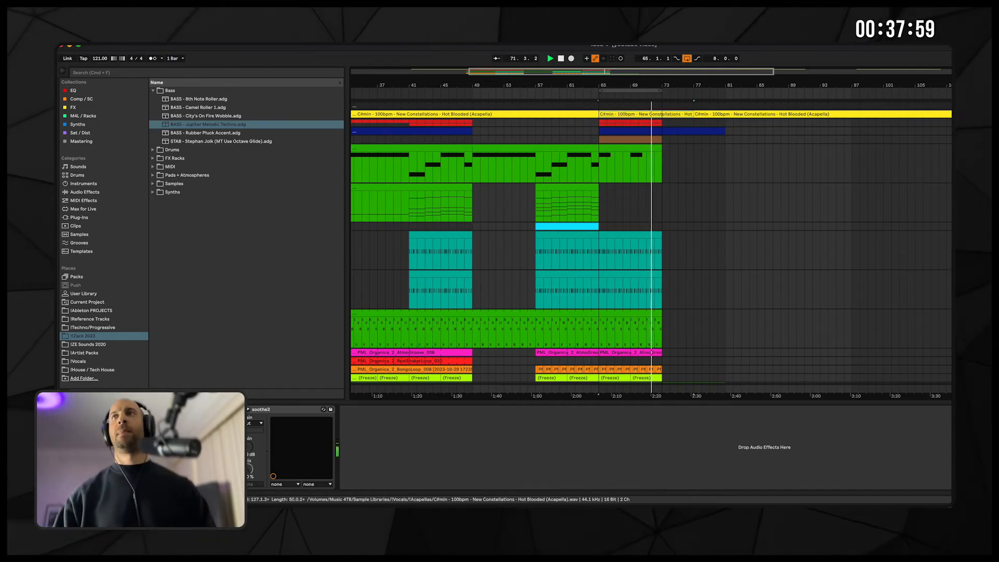
{"action": "key", "text": "u"}
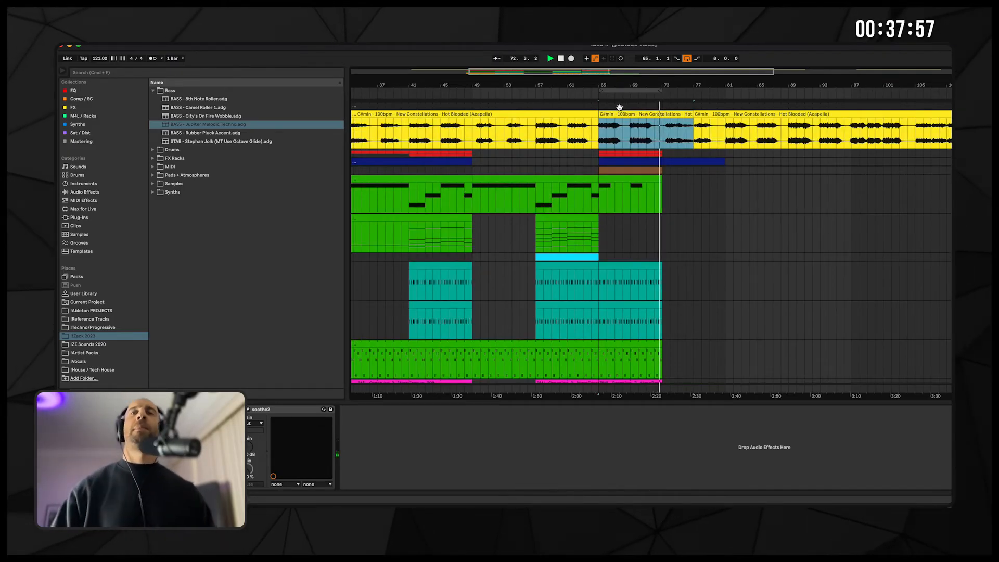
{"action": "left_click_drag", "start_coordinate": [619, 107], "coordinate": [627, 105]}
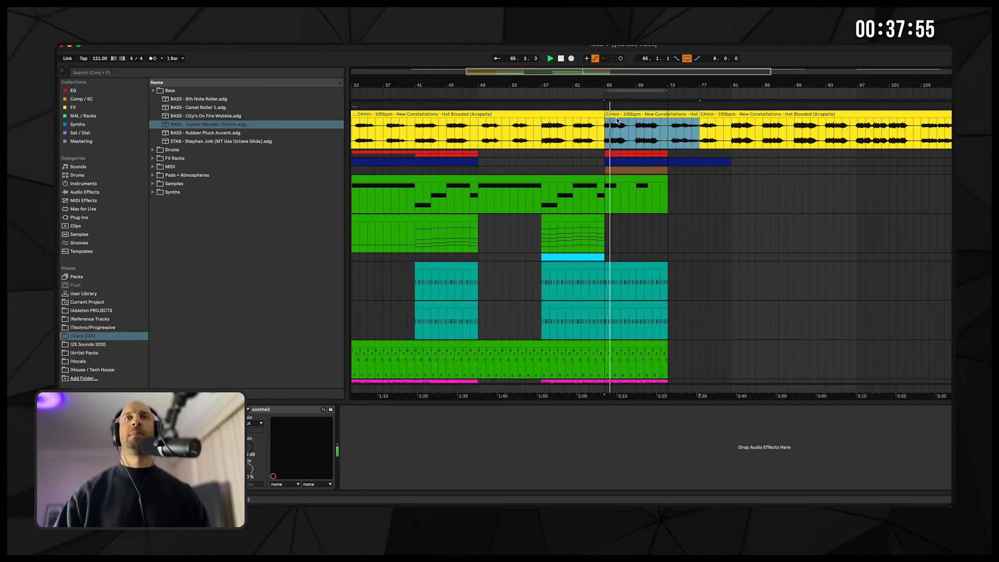
{"action": "mouse_move", "coordinate": [615, 81]}
{"action": "left_mouse_down"}
{"action": "mouse_move", "coordinate": [672, 77]}
{"action": "mouse_move", "coordinate": [674, 67]}
{"action": "left_mouse_up"}
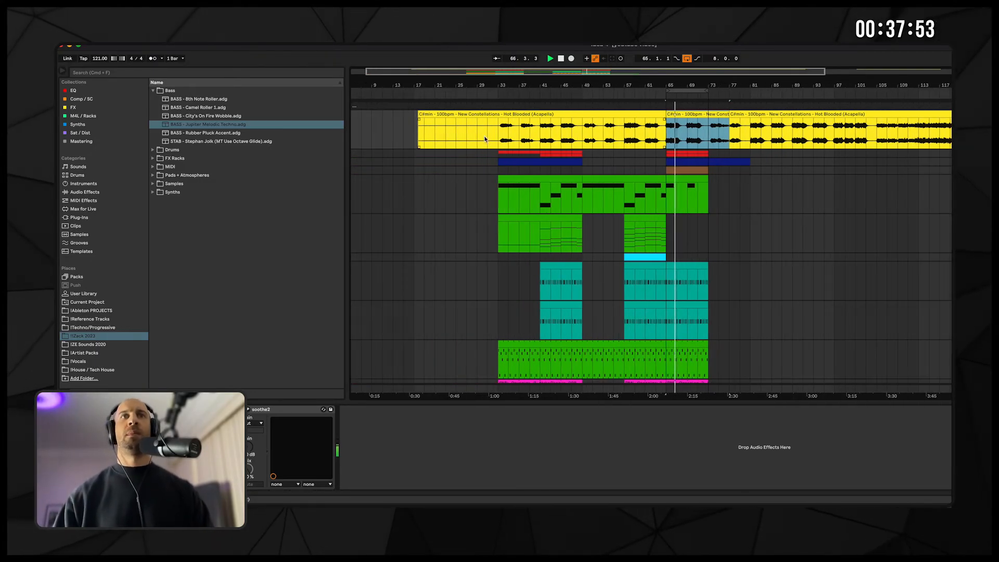
{"action": "left_click", "coordinate": [498, 139]}
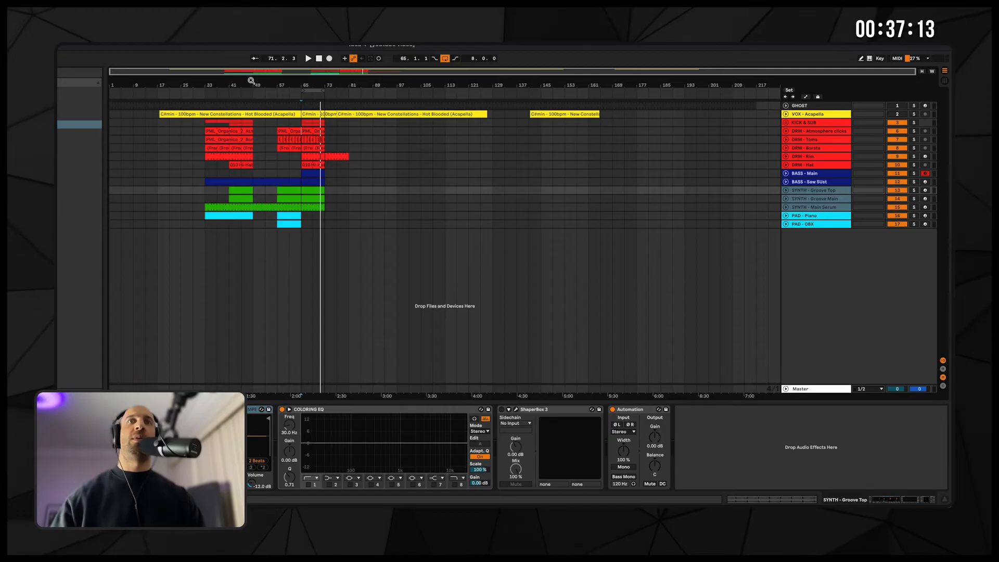
- Delete the acapella clip at bar 141 and move the whole arrangement from bar 17 to start at bar 217
{"action": "left_click", "coordinate": [581, 114]}
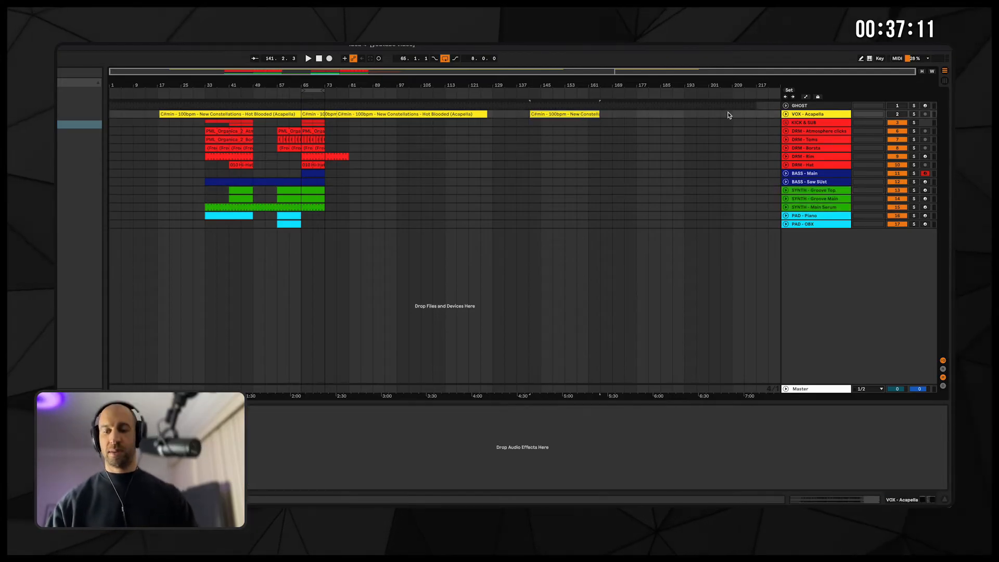
{"action": "left_click", "coordinate": [167, 109]}
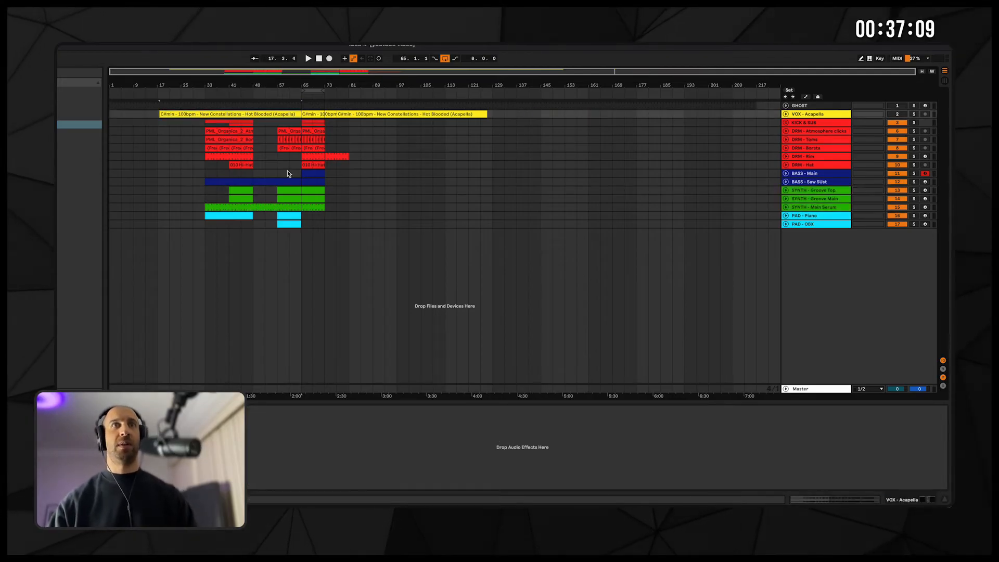
{"action": "left_click", "coordinate": [338, 228], "text": "shift"}
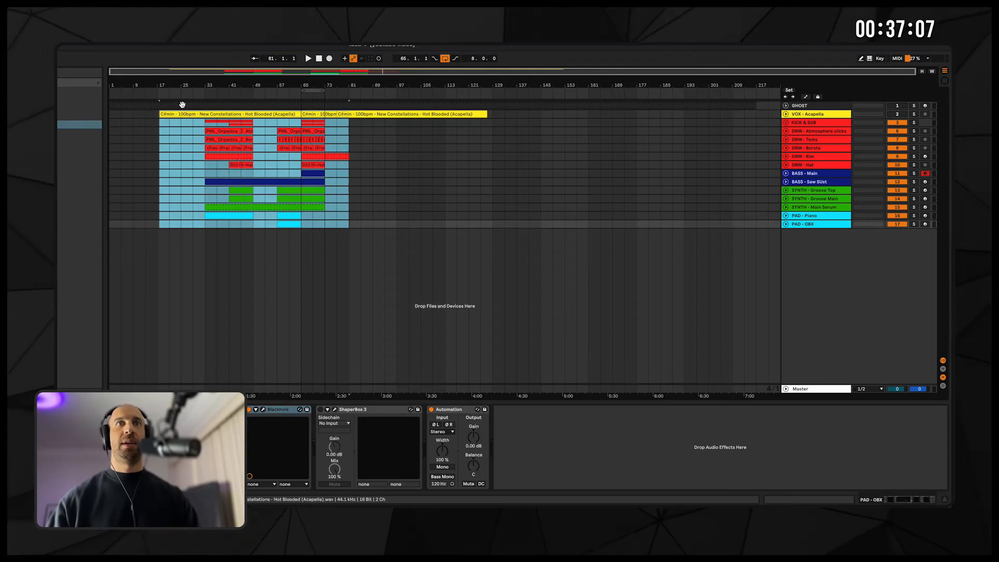
{"action": "left_click_drag", "start_coordinate": [167, 114], "coordinate": [689, 118]}
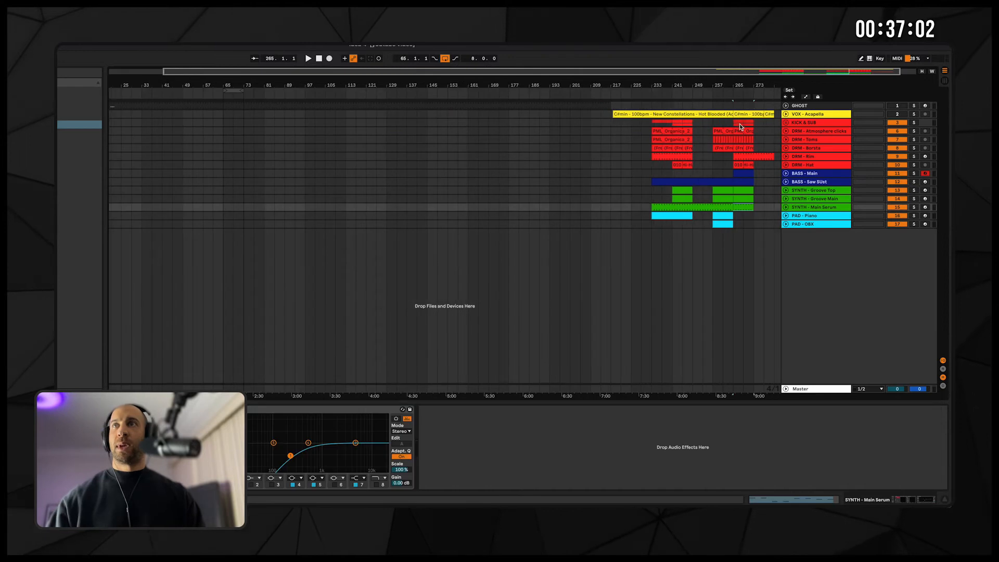
- Copy the drop section at bars 265–273, from KICK & SUB through SYNTH - Main Serum, to bar 1 and repeat it up to bar 49
{"action": "left_click", "coordinate": [737, 123]}
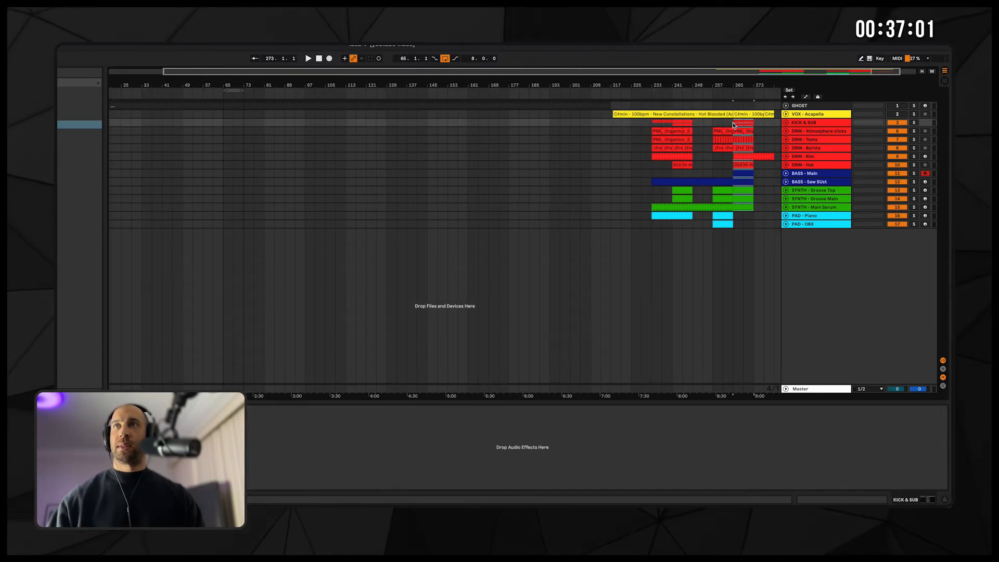
{"action": "scroll", "coordinate": [435, 177], "scroll_direction": "left", "scroll_amount": 5}
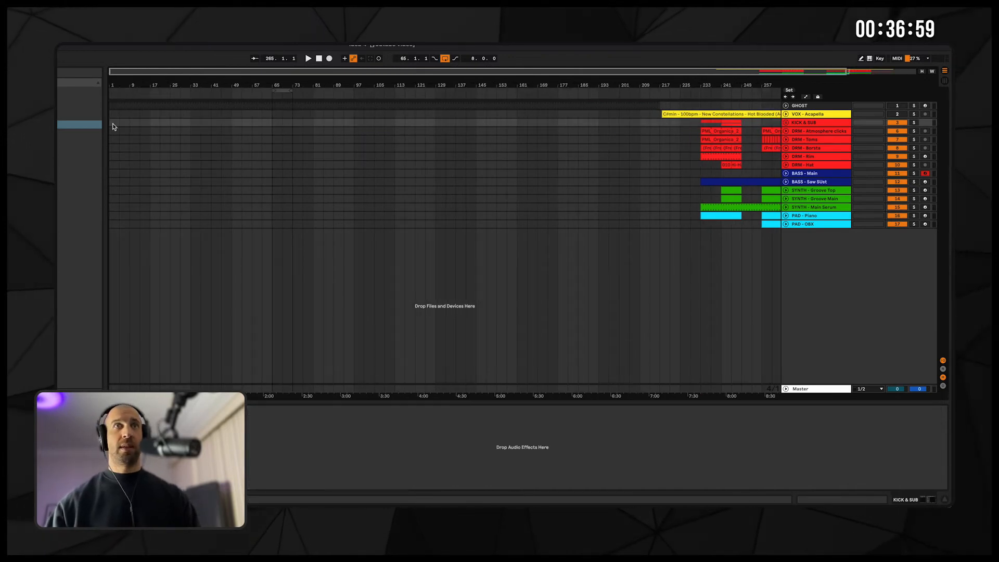
{"action": "key", "text": "ctrl+v"}
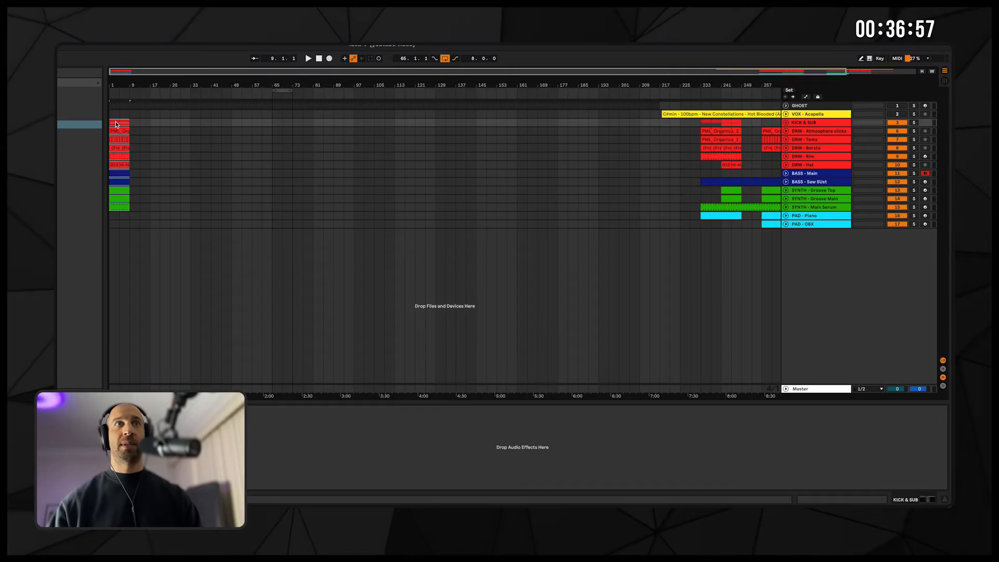
{"action": "key", "text": "ctrl+d"}
{"action": "key", "text": "ctrl+d"}
{"action": "key", "text": "ctrl+d"}
{"action": "key", "text": "ctrl+d"}
{"action": "key", "text": "ctrl+d"}
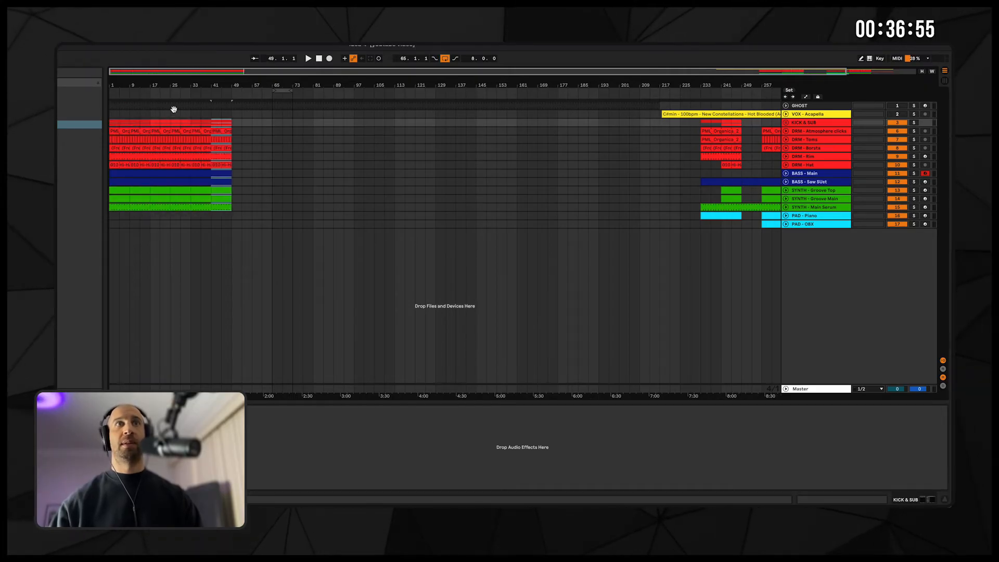
- Play the copied section from bar 1 and delete the BASS - Main and BASS - Saw SUst clips in bars 1–17
{"action": "left_click", "coordinate": [110, 117]}
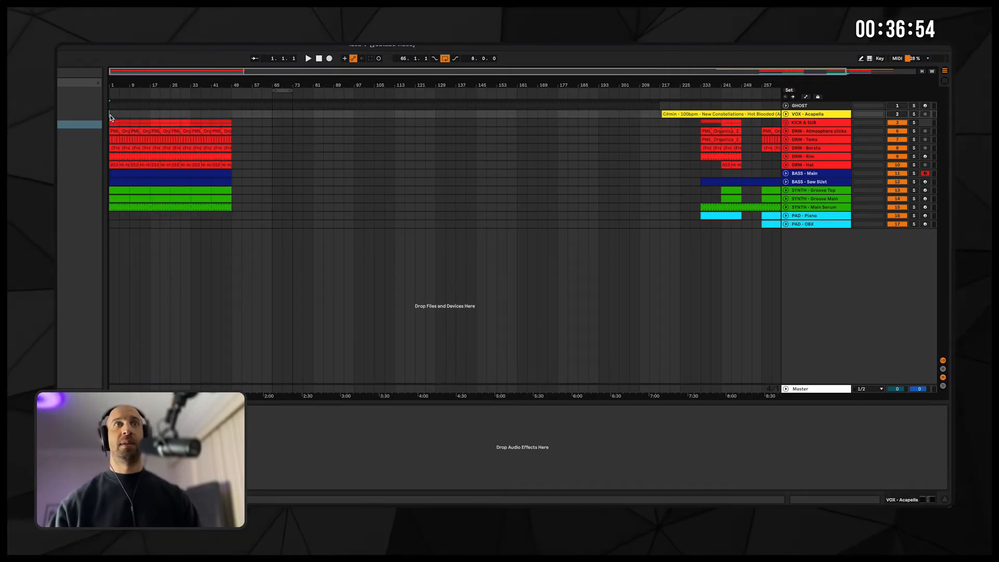
{"action": "left_click", "coordinate": [191, 122]}
{"action": "left_click_drag", "start_coordinate": [232, 209], "coordinate": [191, 121]}
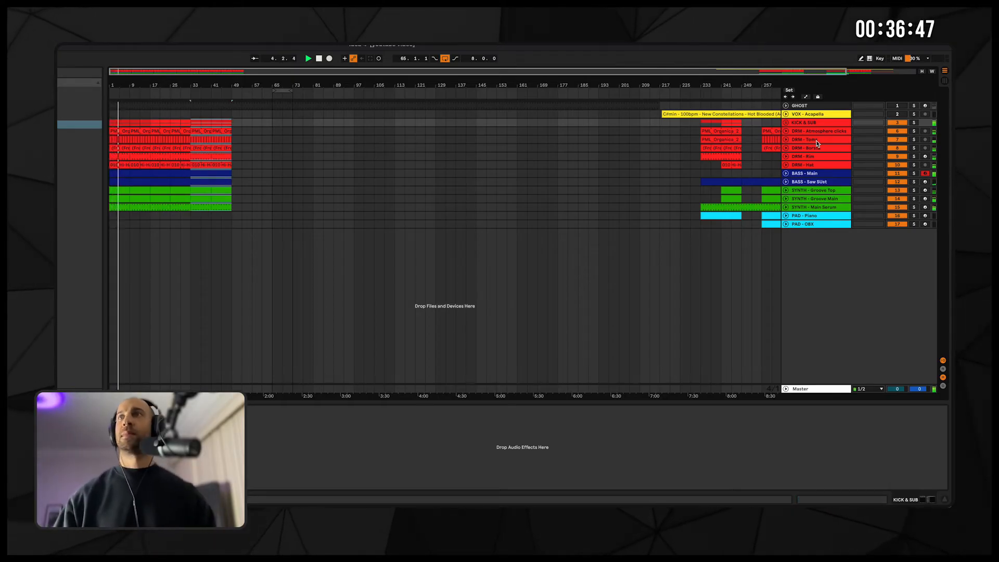
{"action": "left_click", "coordinate": [801, 175]}
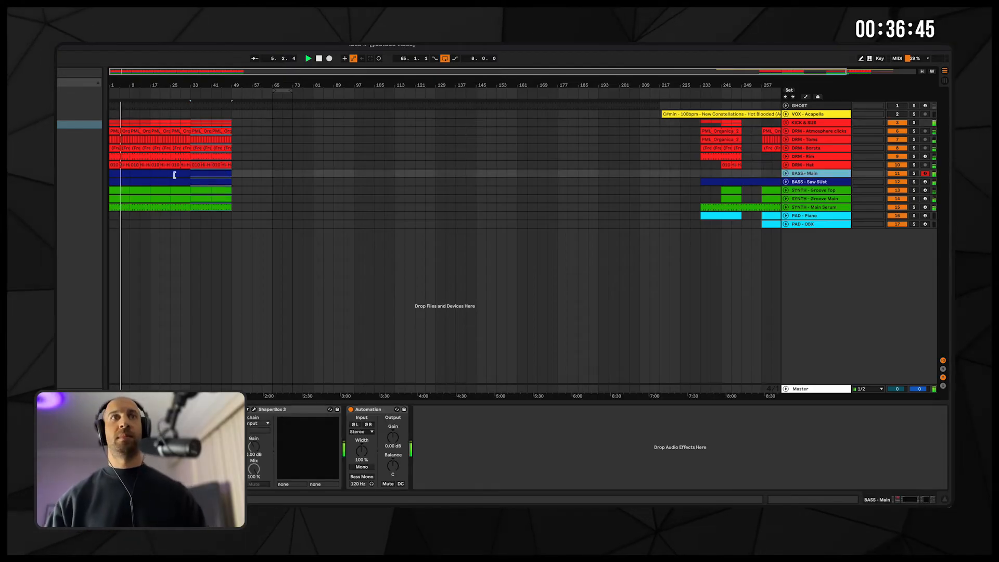
{"action": "left_click", "coordinate": [122, 173]}
{"action": "left_click", "coordinate": [126, 183]}
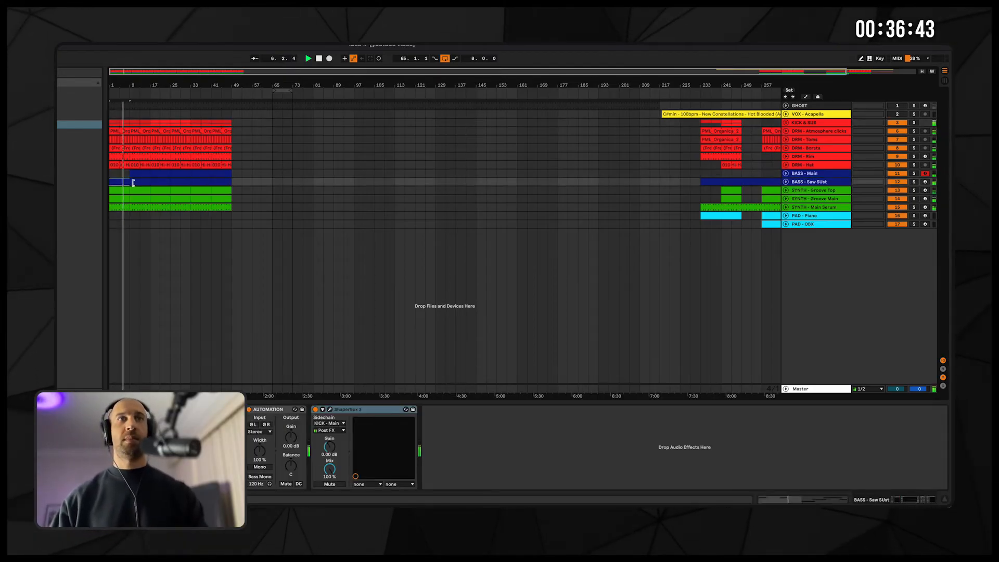
{"action": "left_click", "coordinate": [139, 174]}
{"action": "key", "text": "Delete"}
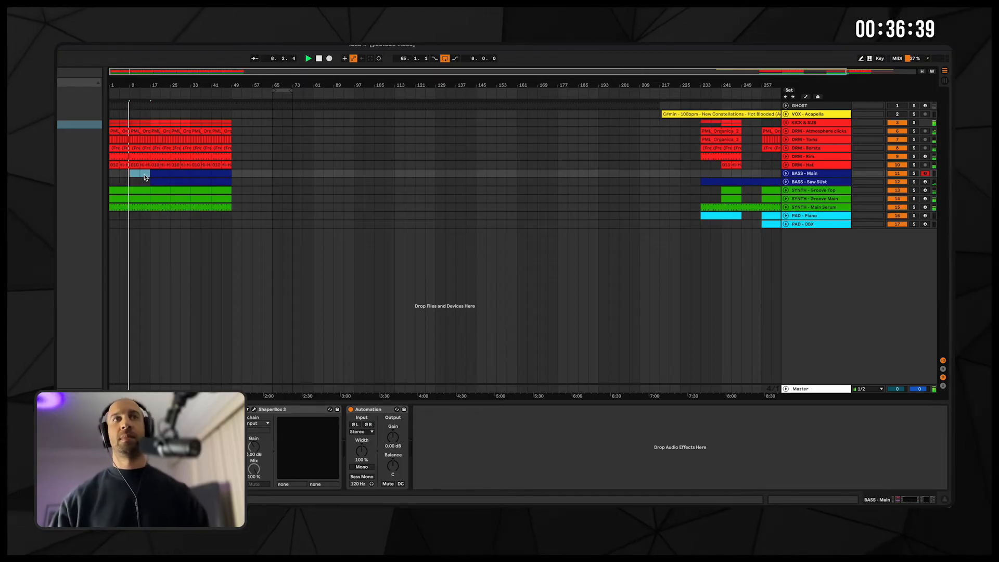
- Delete the SYNTH - Groove Top and SYNTH - Groove Main clips in bars 1–17, keeping the Main Serum part
{"action": "left_click", "coordinate": [118, 191]}
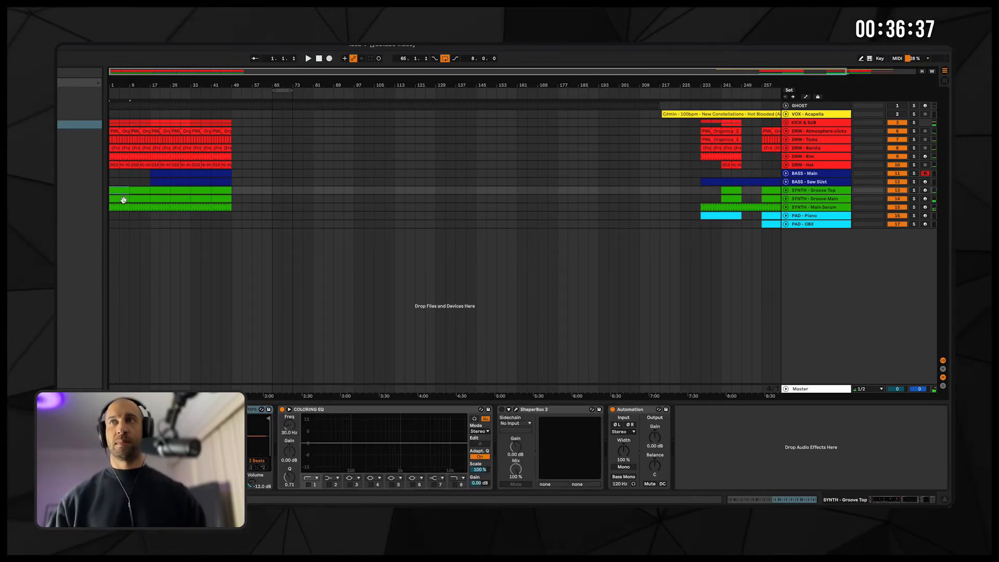
{"action": "left_click", "coordinate": [124, 200]}
{"action": "left_click", "coordinate": [123, 207]}
{"action": "left_click", "coordinate": [123, 200]}
{"action": "left_click", "coordinate": [122, 192], "text": "shift"}
{"action": "key", "text": "Delete"}
{"action": "left_click", "coordinate": [138, 192]}
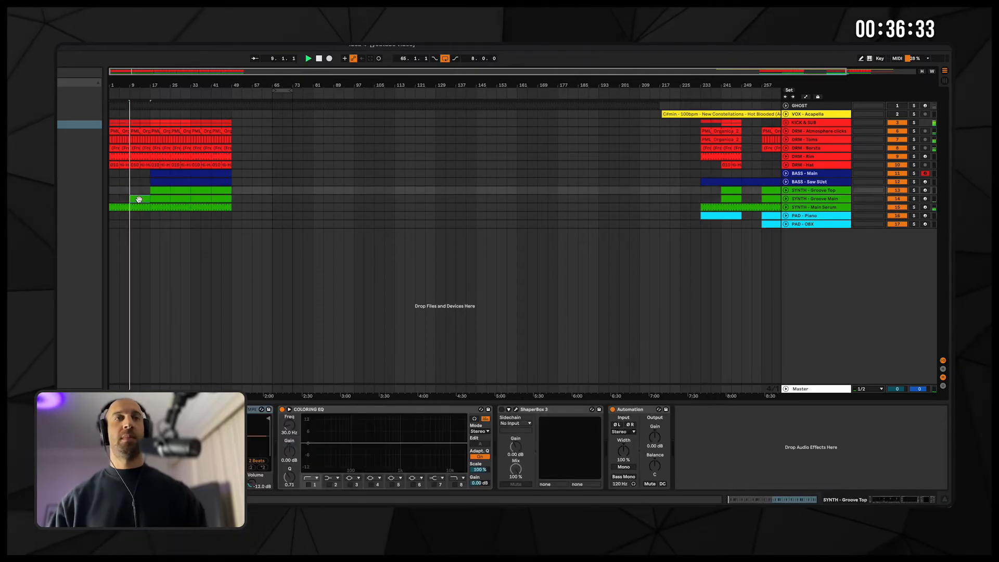
{"action": "left_click", "coordinate": [138, 199]}
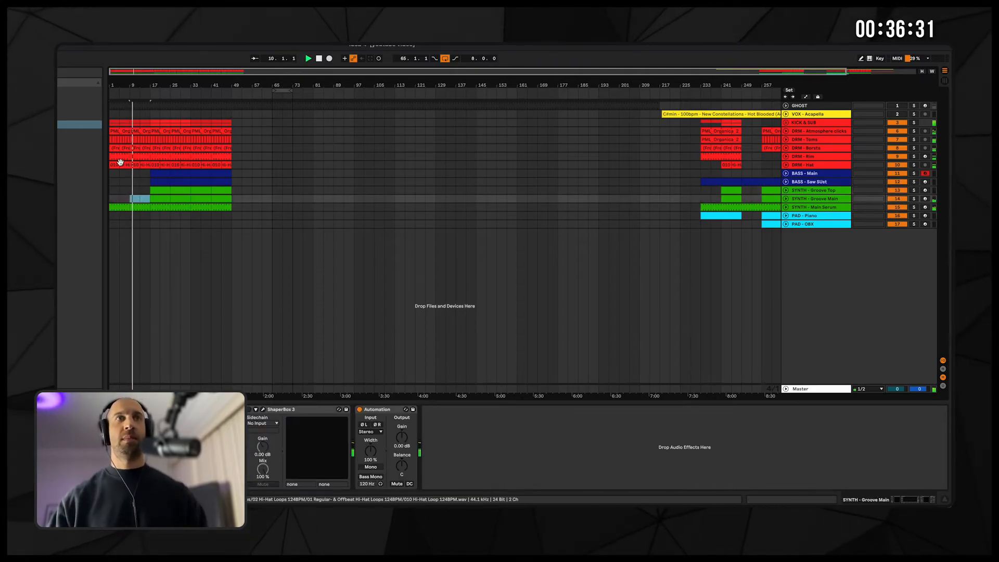
- Unfold the DRM - Toms track and delete its clips in bars 1–17
{"action": "left_click", "coordinate": [819, 149]}
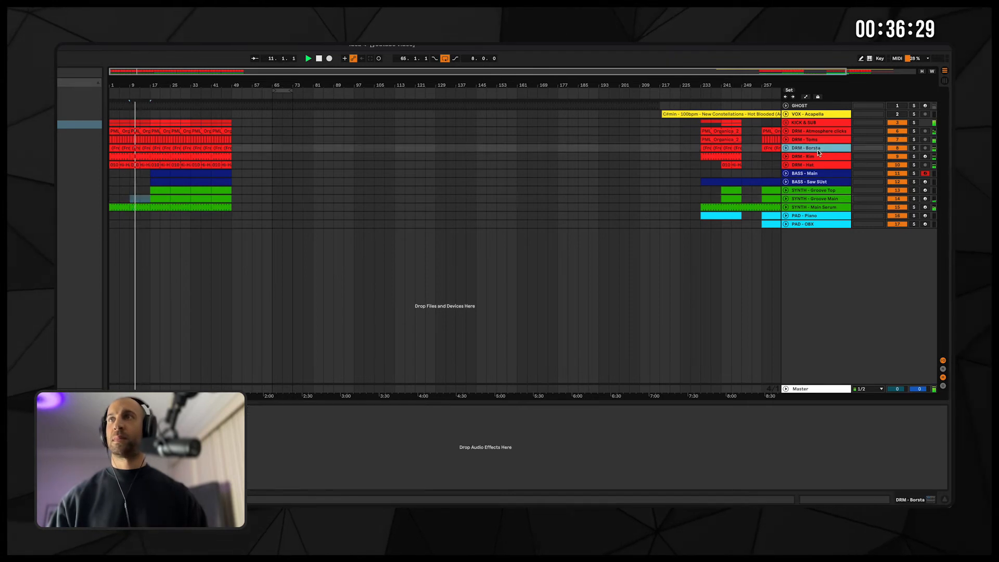
{"action": "left_click", "coordinate": [842, 141]}
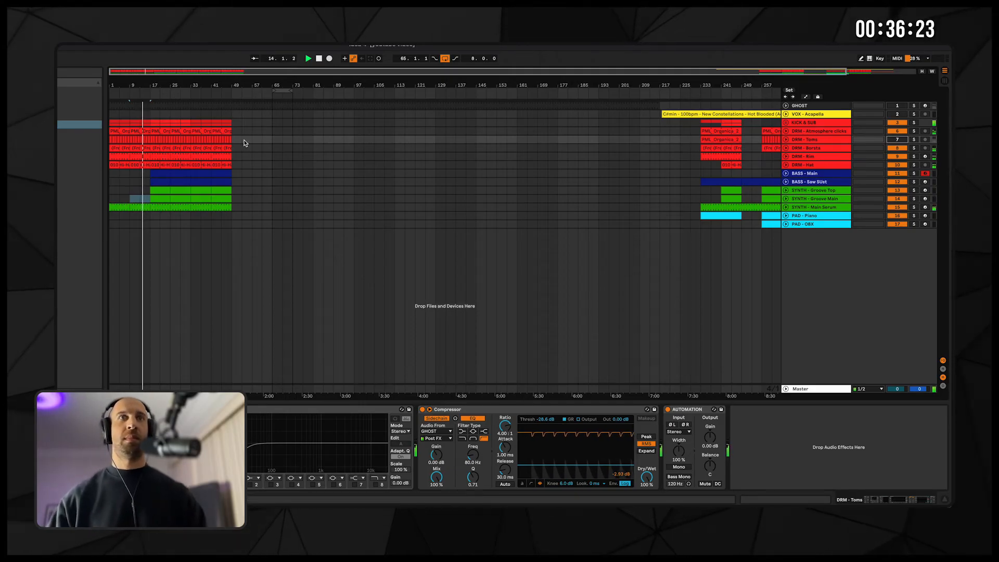
{"action": "left_click", "coordinate": [786, 139]}
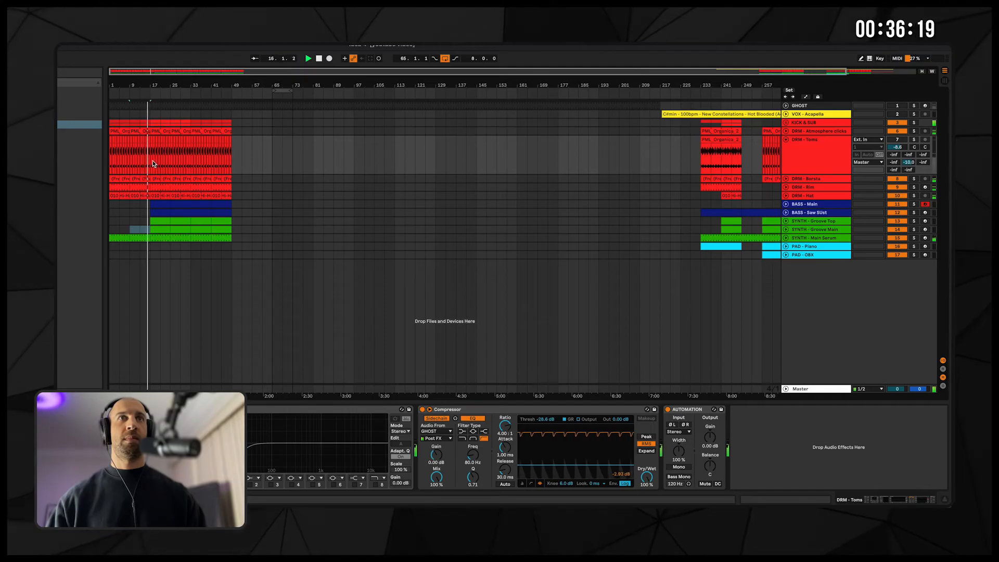
{"action": "left_click_drag", "start_coordinate": [189, 162], "coordinate": [83, 163]}
{"action": "left_click", "coordinate": [113, 161]}
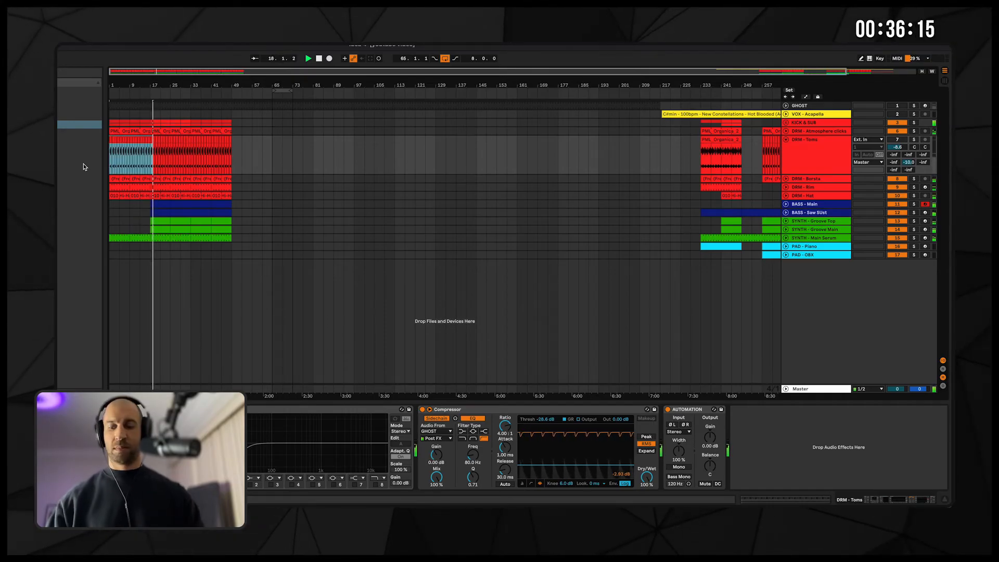
{"action": "left_click_drag", "start_coordinate": [156, 85], "coordinate": [260, 83]}
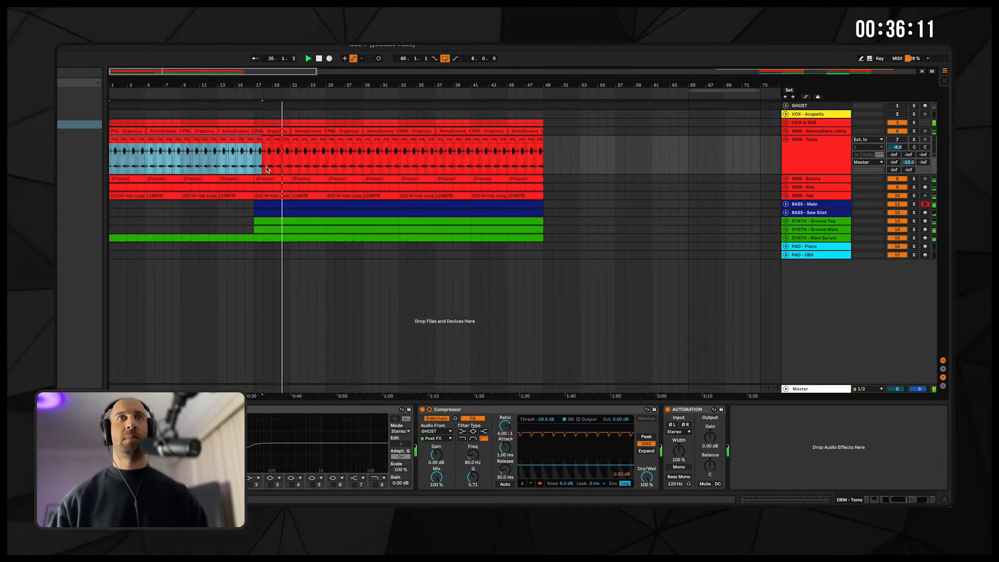
{"action": "left_click_drag", "start_coordinate": [254, 153], "coordinate": [108, 156]}
{"action": "key", "text": "Delete"}
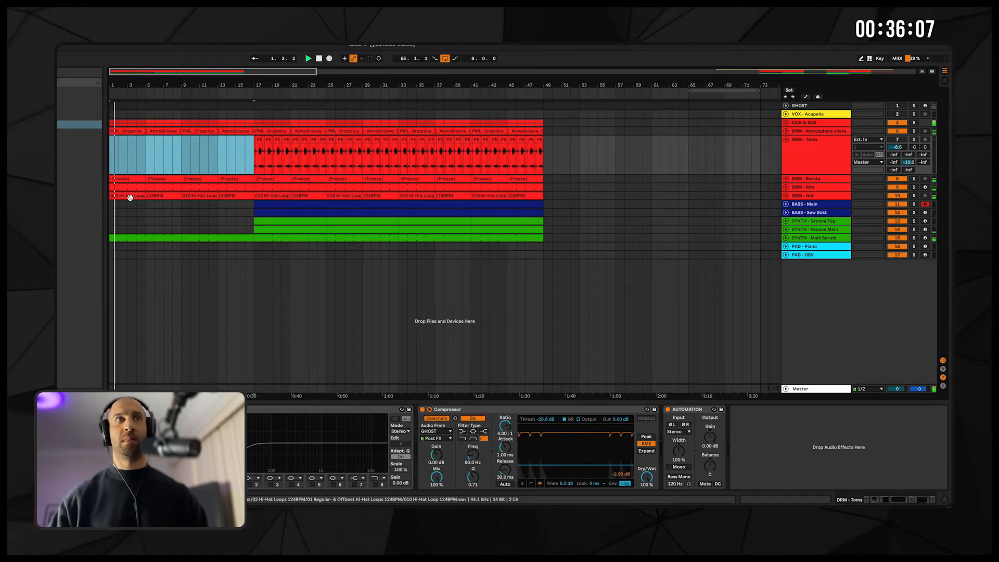
- Delete the DRM - Rim and DRM - Hat clips in bars 1–17
{"action": "left_click", "coordinate": [146, 195]}
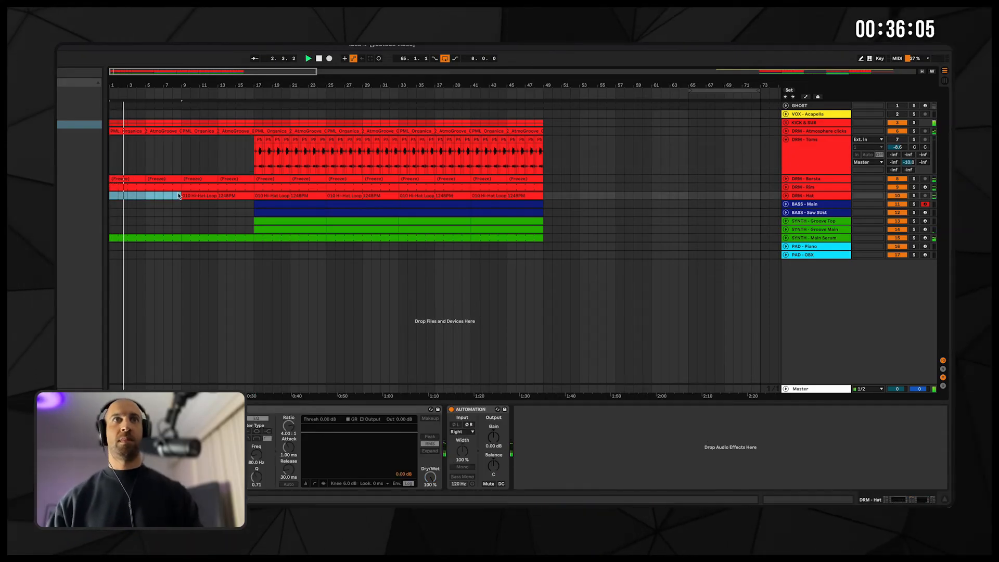
{"action": "left_click_drag", "start_coordinate": [148, 194], "coordinate": [151, 188]}
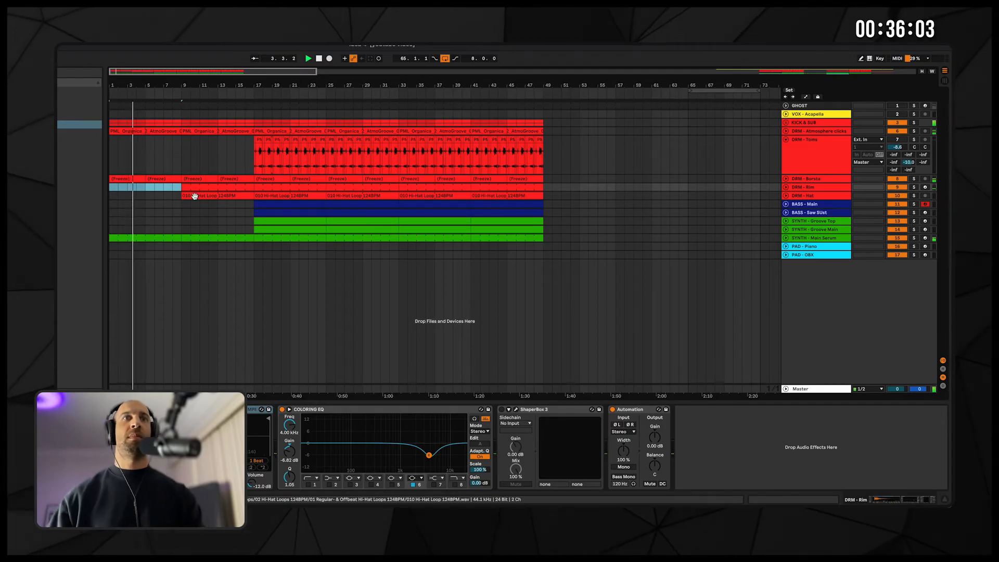
{"action": "left_click_drag", "start_coordinate": [196, 197], "coordinate": [205, 192]}
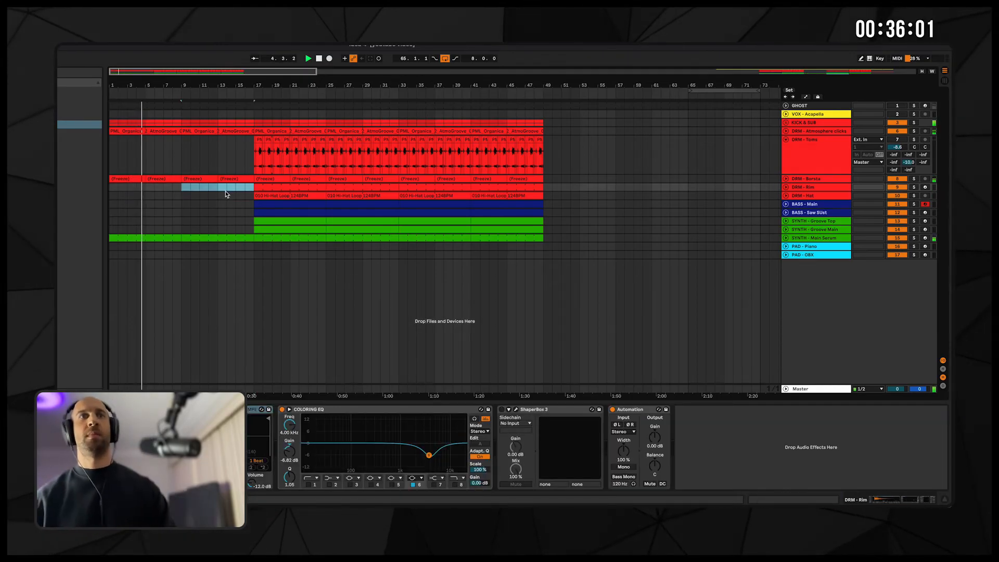
{"action": "left_click", "coordinate": [226, 195]}
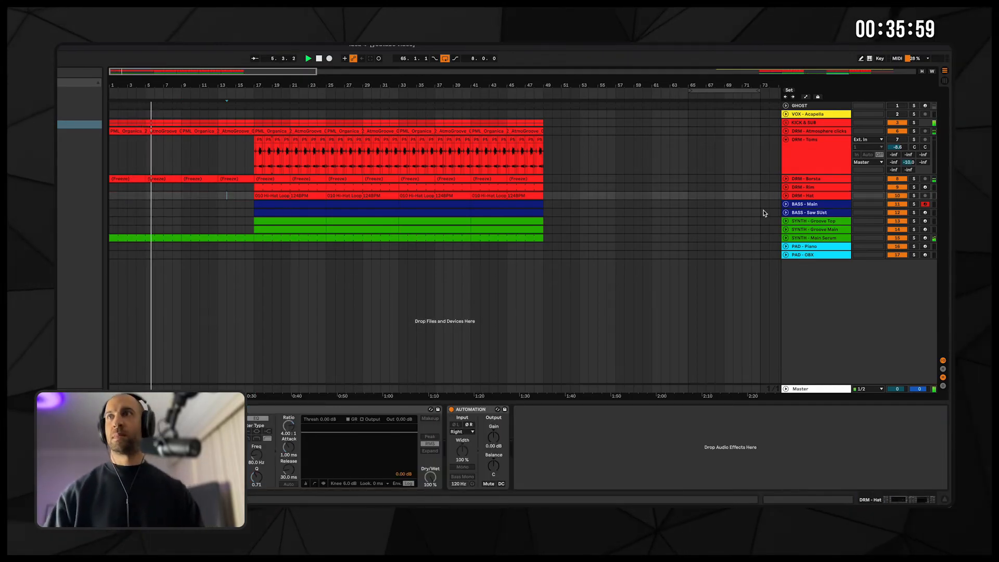
- Copy the BASS - Saw SUst clip from bar 17 to bar 9 and remove its second half, leaving bars 9–13
{"action": "left_click", "coordinate": [786, 213]}
{"action": "left_click", "coordinate": [292, 211]}
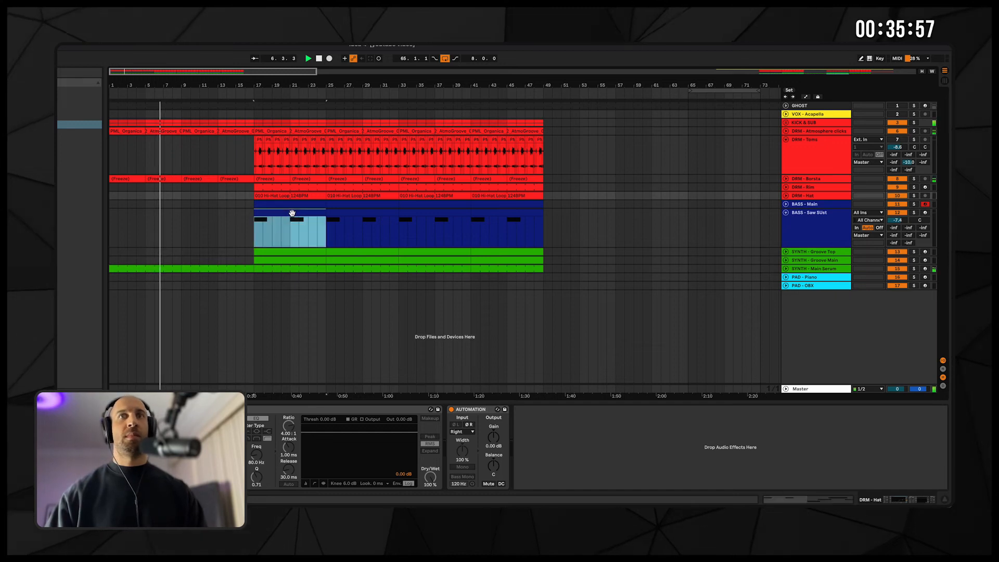
{"action": "left_click_drag", "start_coordinate": [292, 211], "coordinate": [220, 212]}
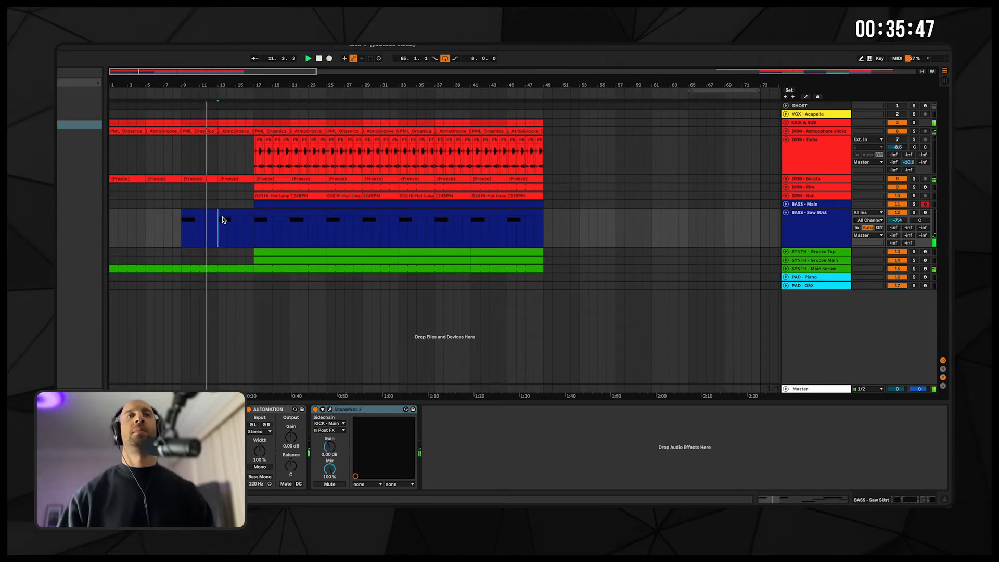
{"action": "left_click", "coordinate": [223, 214]}
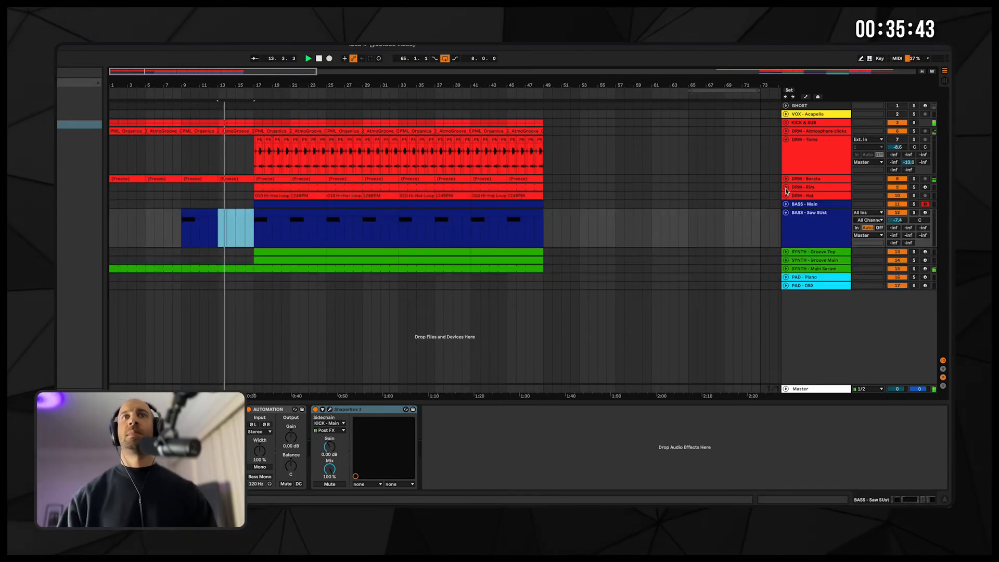
- Delete all remaining SYNTH - Groove Top and SYNTH - Groove Main clips between bars 17 and 49
{"action": "left_click", "coordinate": [274, 187]}
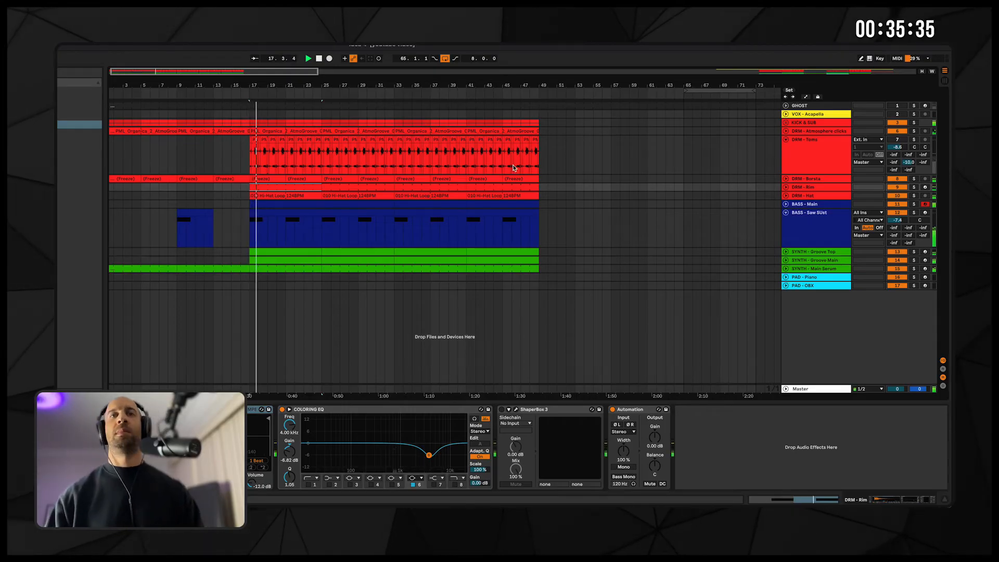
{"action": "left_click", "coordinate": [287, 252]}
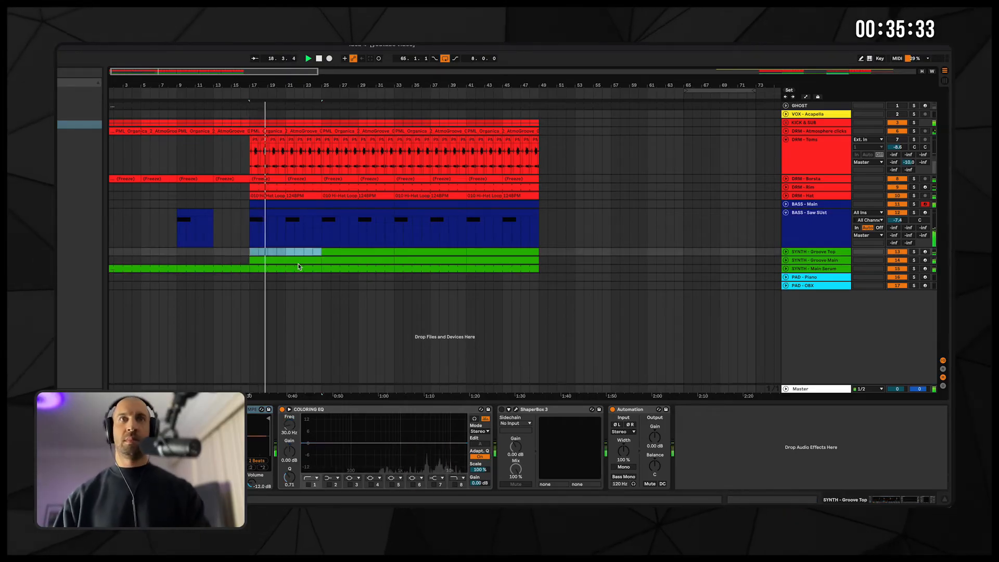
{"action": "key", "text": "Delete"}
{"action": "left_click", "coordinate": [300, 266]}
{"action": "left_click", "coordinate": [305, 259]}
{"action": "left_click_drag", "start_coordinate": [305, 260], "coordinate": [548, 259]}
{"action": "key", "text": "Delete"}
{"action": "left_click", "coordinate": [534, 252]}
{"action": "key", "text": "Delete"}
{"action": "left_click", "coordinate": [411, 252]}
{"action": "key", "text": "Delete"}
{"action": "left_click", "coordinate": [381, 253]}
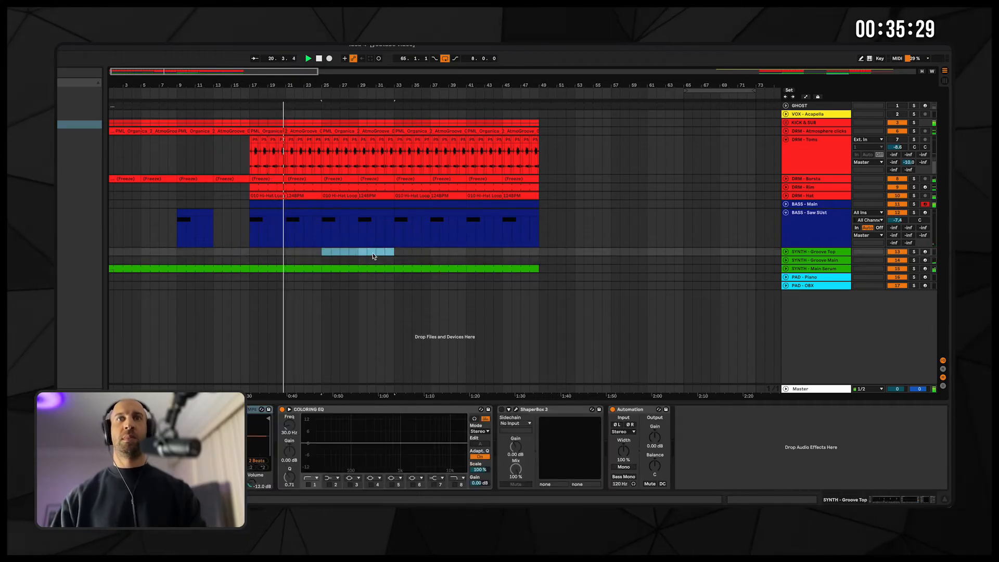
- Unfold the BASS - Main track and shorten the BASS - Saw SUst clip at bar 17 to four bars, ending at bar 21
{"action": "left_click", "coordinate": [787, 205]}
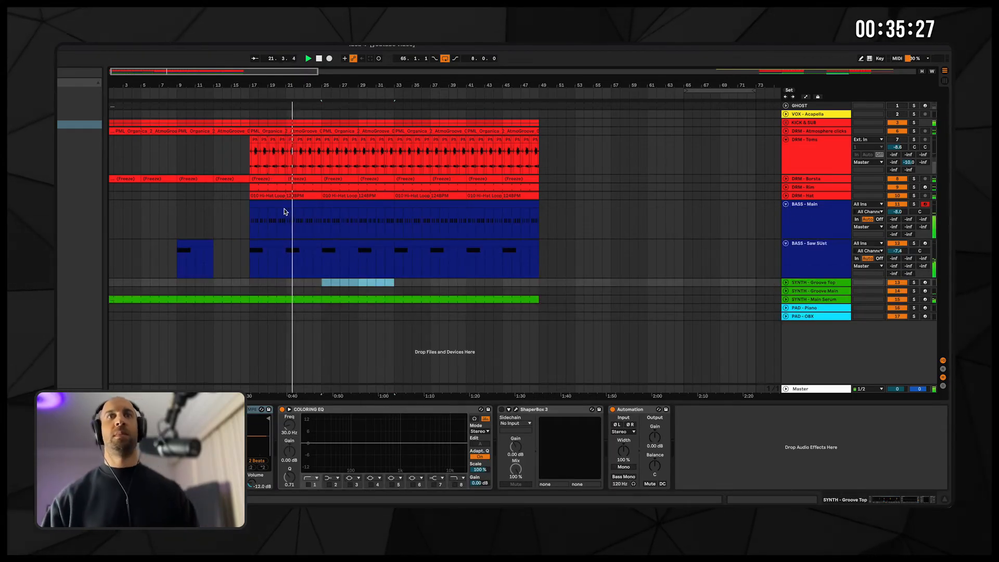
{"action": "left_click", "coordinate": [297, 242]}
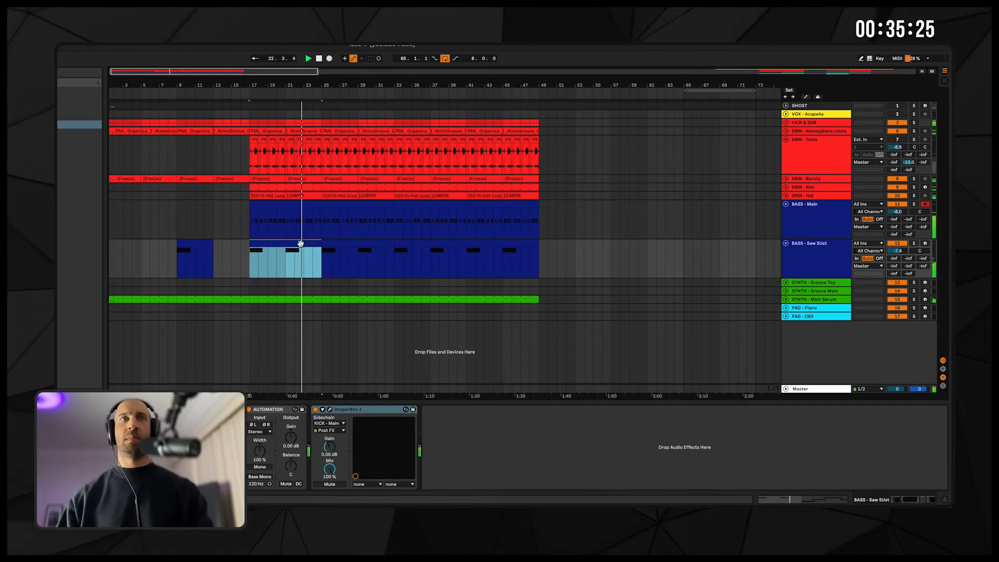
{"action": "left_click_drag", "start_coordinate": [320, 243], "coordinate": [286, 243]}
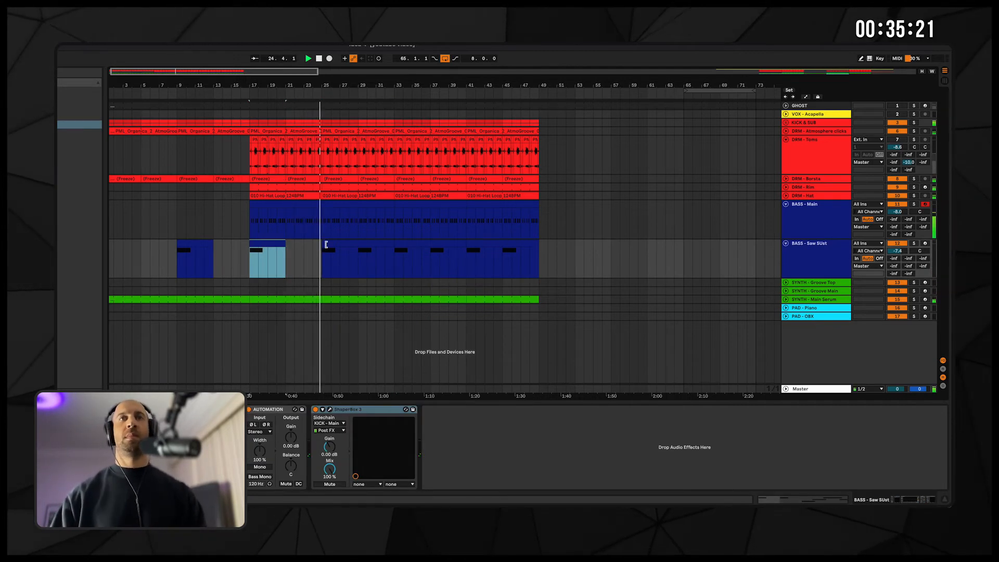
{"action": "left_click", "coordinate": [326, 244]}
{"action": "key", "text": "Delete"}
{"action": "left_click", "coordinate": [266, 244]}
{"action": "key", "text": "ctrl+z"}
{"action": "key", "text": "ctrl+z"}
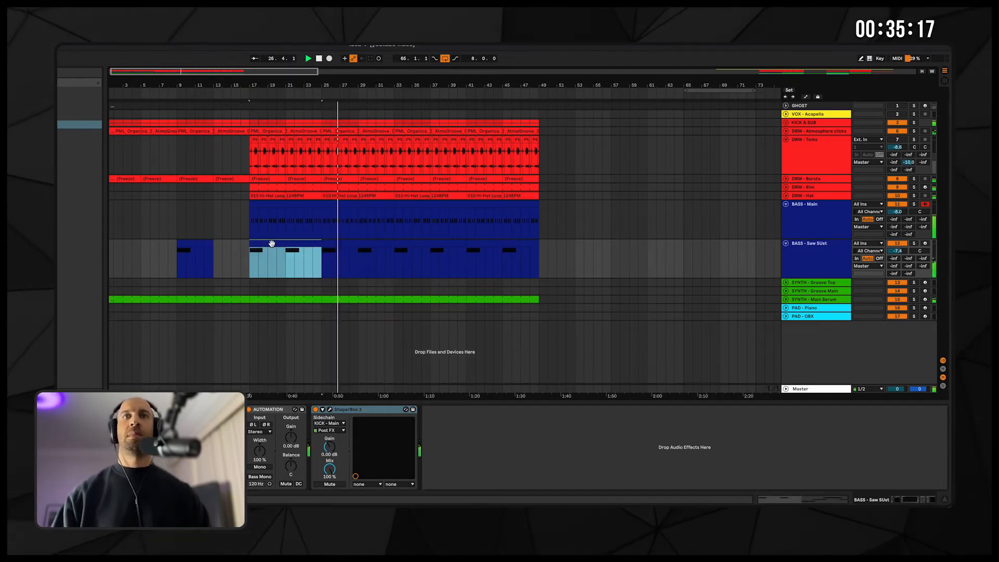
- Replace the BASS - Saw SUst clips after bar 17 with copies of the four-bar bar 9 clip at bars 17, 25, 33 and 41
{"action": "left_click", "coordinate": [519, 243], "text": "shift"}
{"action": "left_click_drag", "start_coordinate": [202, 243], "coordinate": [479, 243]}
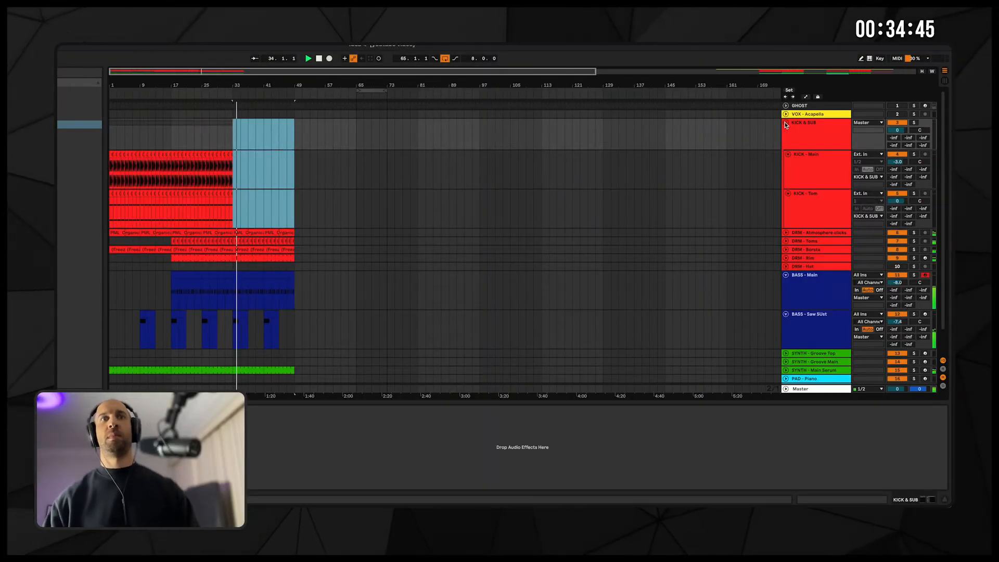
- Unfold the VOX - Acapella track and copy its vocal clips from the drop material to about bars 17–65
{"action": "left_click_drag", "start_coordinate": [305, 85], "coordinate": [282, 84]}
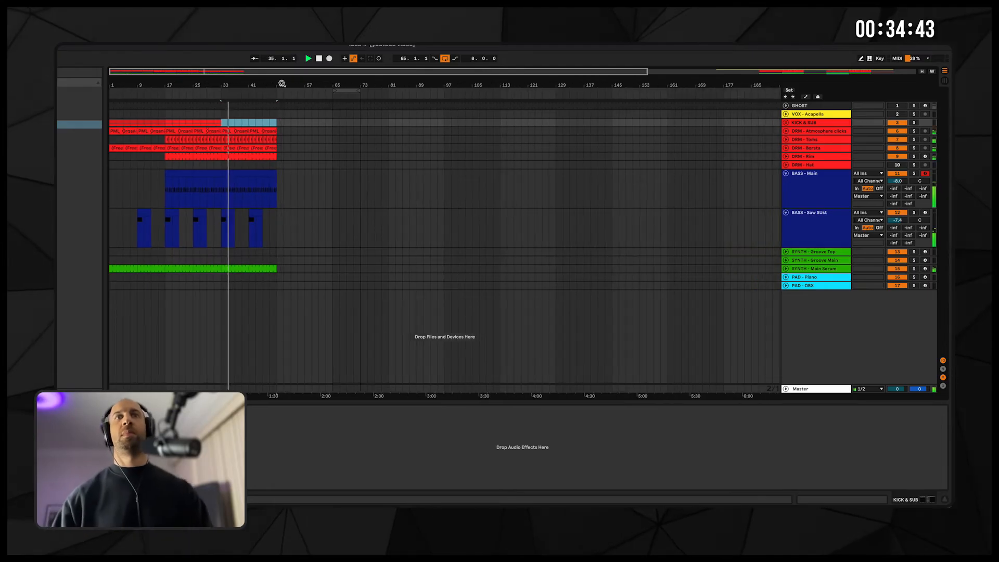
{"action": "left_click", "coordinate": [786, 113]}
{"action": "left_click_drag", "start_coordinate": [745, 85], "coordinate": [538, 85]}
{"action": "left_click_drag", "start_coordinate": [659, 114], "coordinate": [196, 123]}
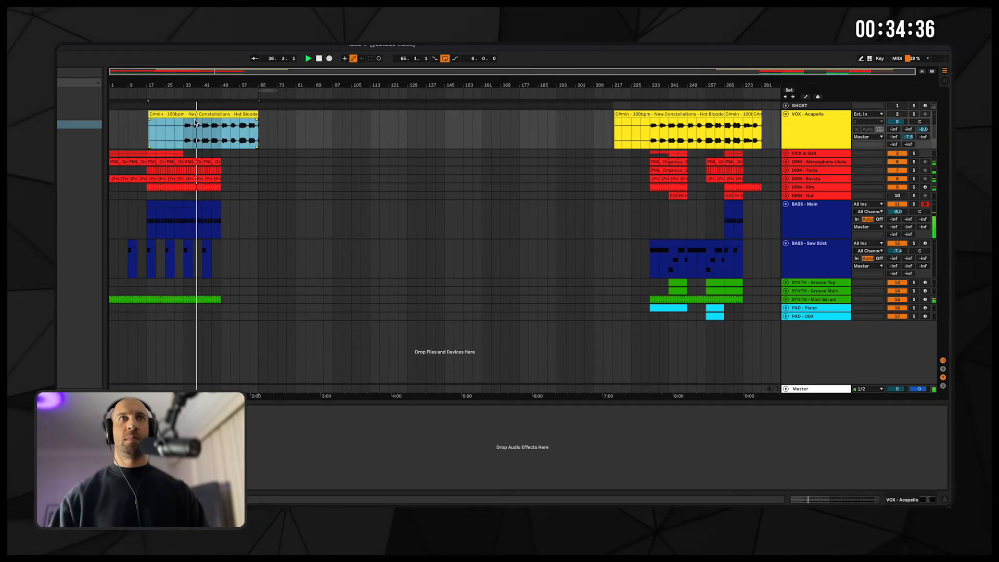
- Activate the VOX - Acapella track, split its clip at bar 49 and remove the part after the split
{"action": "left_click", "coordinate": [906, 114]}
{"action": "left_click_drag", "start_coordinate": [183, 82], "coordinate": [220, 81]}
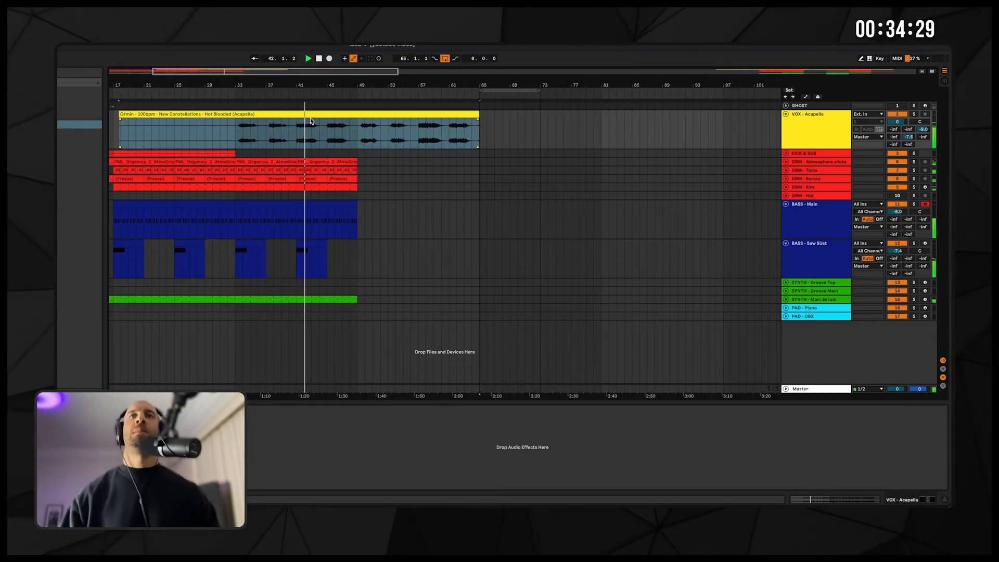
{"action": "left_click", "coordinate": [347, 130]}
{"action": "key", "text": "ctrl+e"}
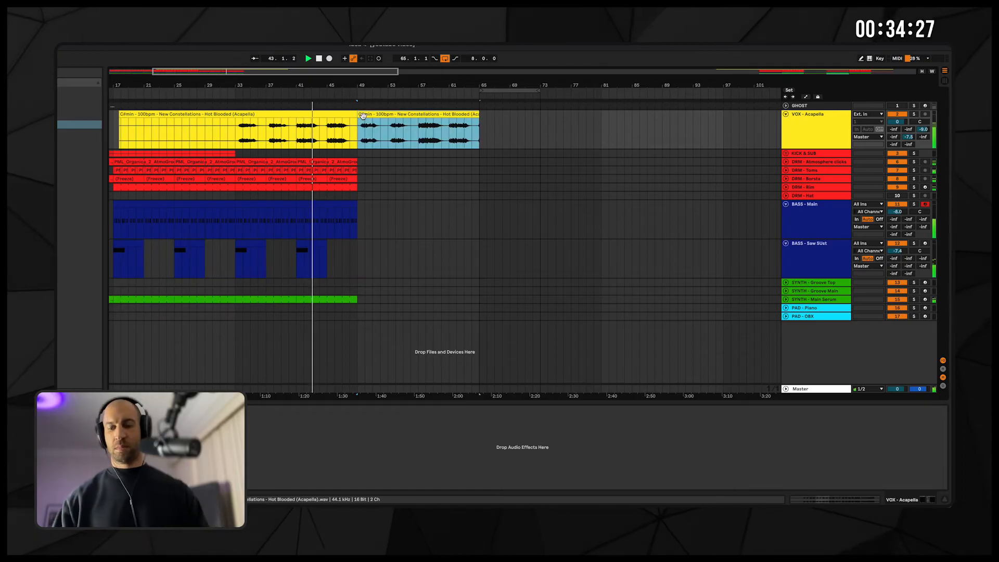
- Place a copy of the four-bar BASS - Saw SUst clip at bar 49
{"action": "left_click_drag", "start_coordinate": [363, 163], "coordinate": [329, 186]}
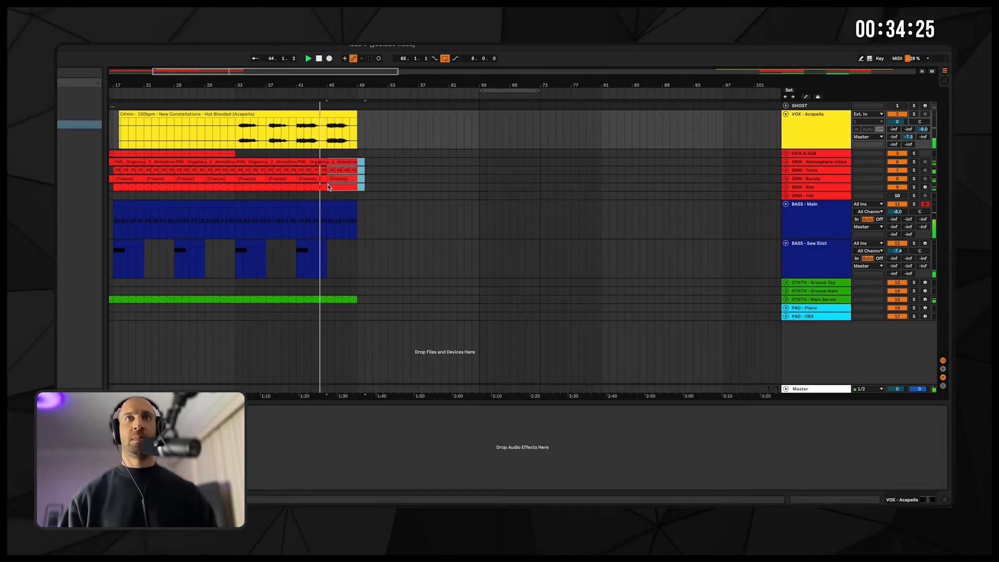
{"action": "left_click", "coordinate": [326, 187]}
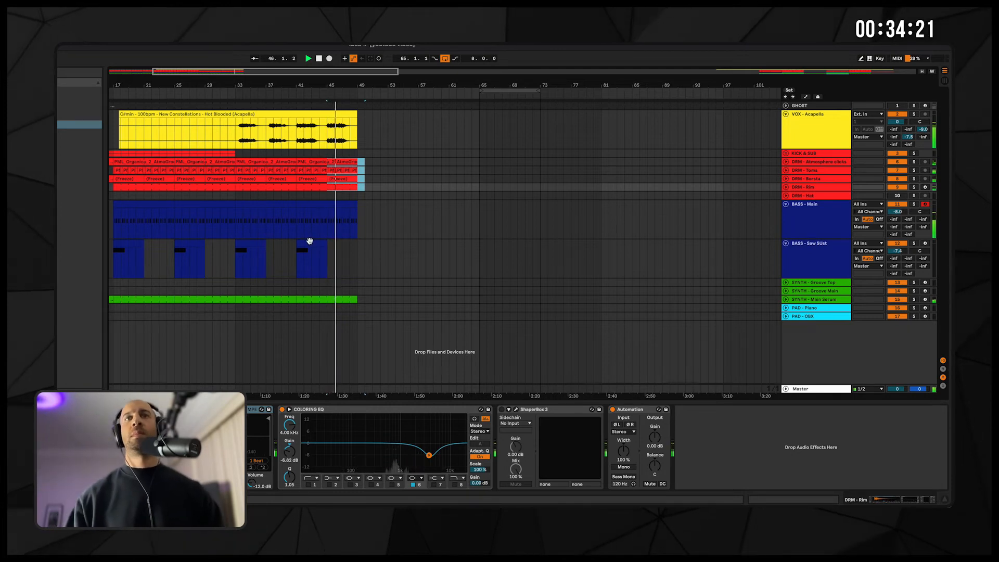
{"action": "left_click", "coordinate": [367, 252]}
{"action": "left_click_drag", "start_coordinate": [367, 251], "coordinate": [367, 251]}
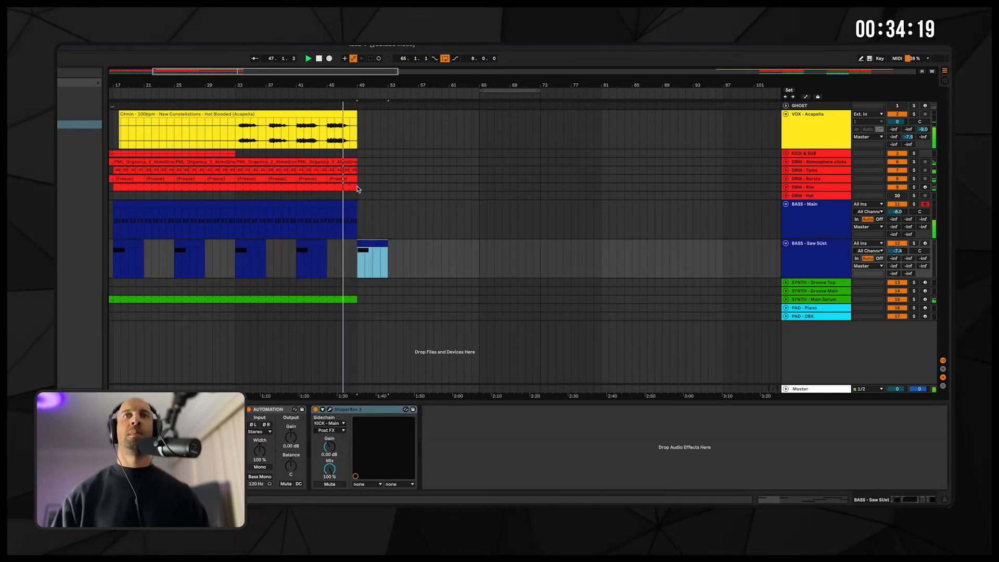
- Stop playback and clear bar 48 on the drum tracks, except DRM - Toms, and on BASS - Main
{"action": "key", "text": "space"}
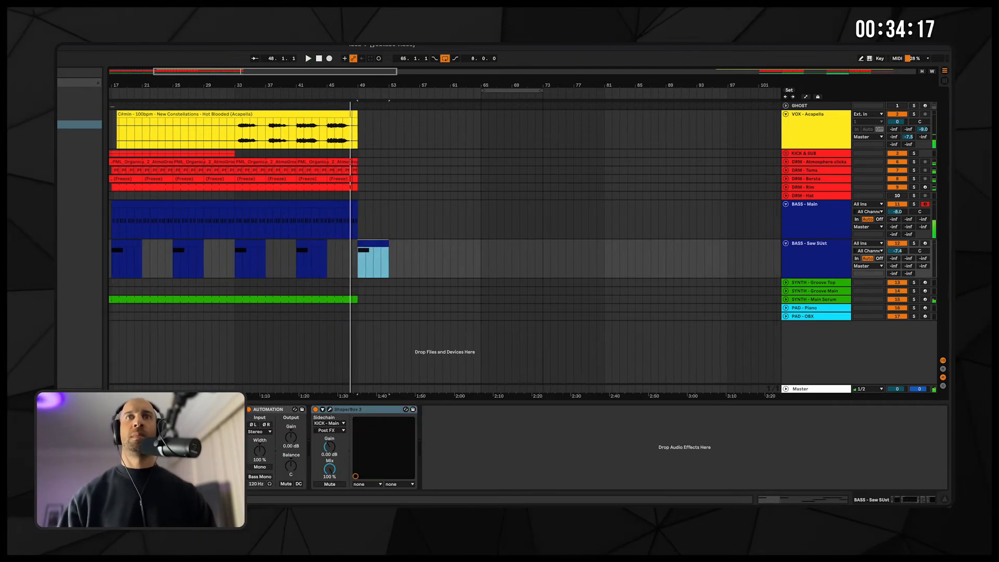
{"action": "left_click_drag", "start_coordinate": [351, 86], "coordinate": [353, 112]}
{"action": "mouse_move", "coordinate": [361, 164]}
{"action": "left_mouse_down"}
{"action": "mouse_move", "coordinate": [347, 164]}
{"action": "mouse_move", "coordinate": [347, 205]}
{"action": "left_mouse_up"}
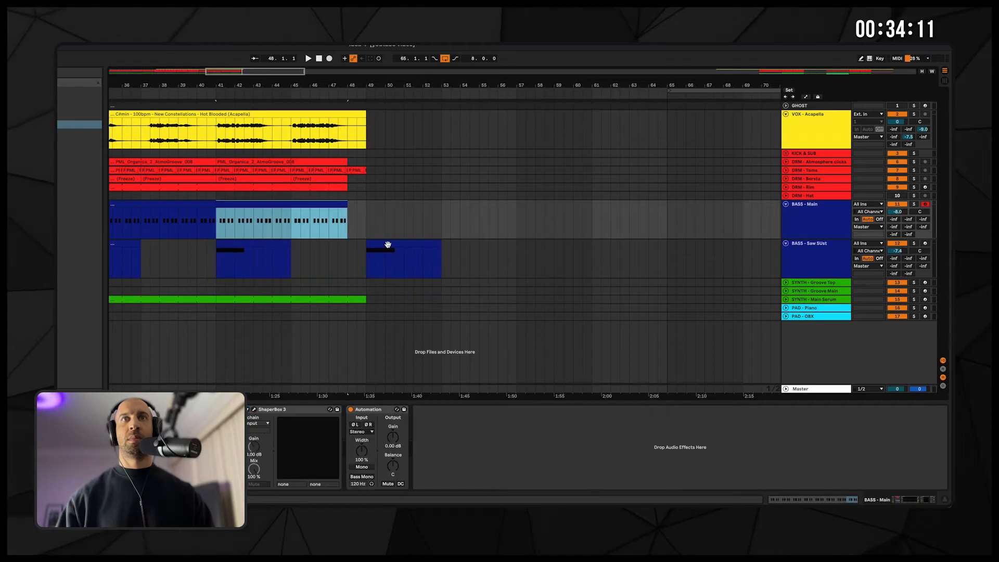
- Play the arrangement from about bar 40 to check the transition into bar 49, and unfold SYNTH - Main Serum
{"action": "left_click", "coordinate": [386, 245]}
{"action": "key", "text": "space"}
{"action": "left_click_drag", "start_coordinate": [321, 85], "coordinate": [317, 70]}
{"action": "left_click", "coordinate": [247, 100]}
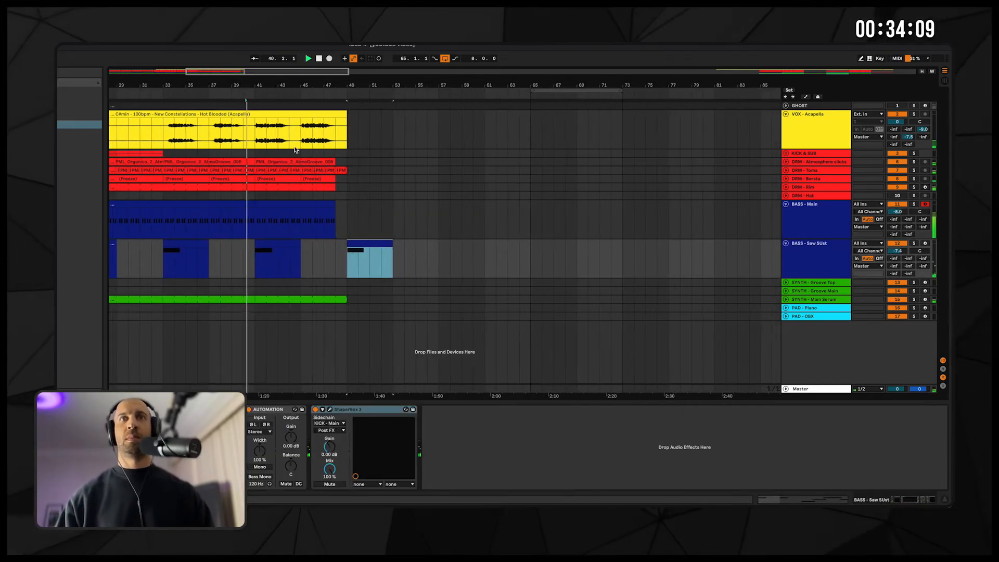
{"action": "left_click", "coordinate": [786, 300]}
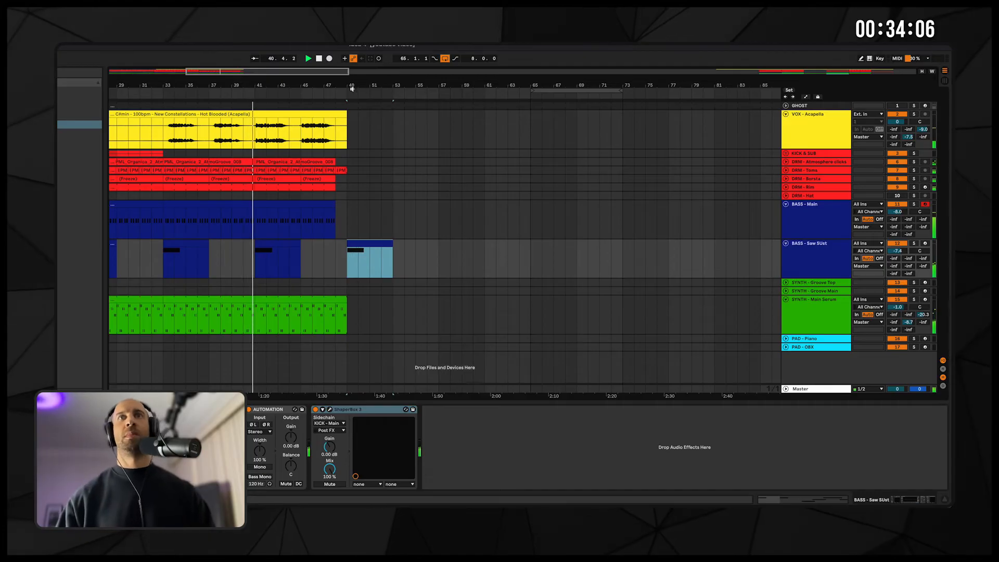
- Copy the KICK & SUB section from bars 17–33 and paste it at bar 49
{"action": "left_click_drag", "start_coordinate": [351, 86], "coordinate": [344, 78]}
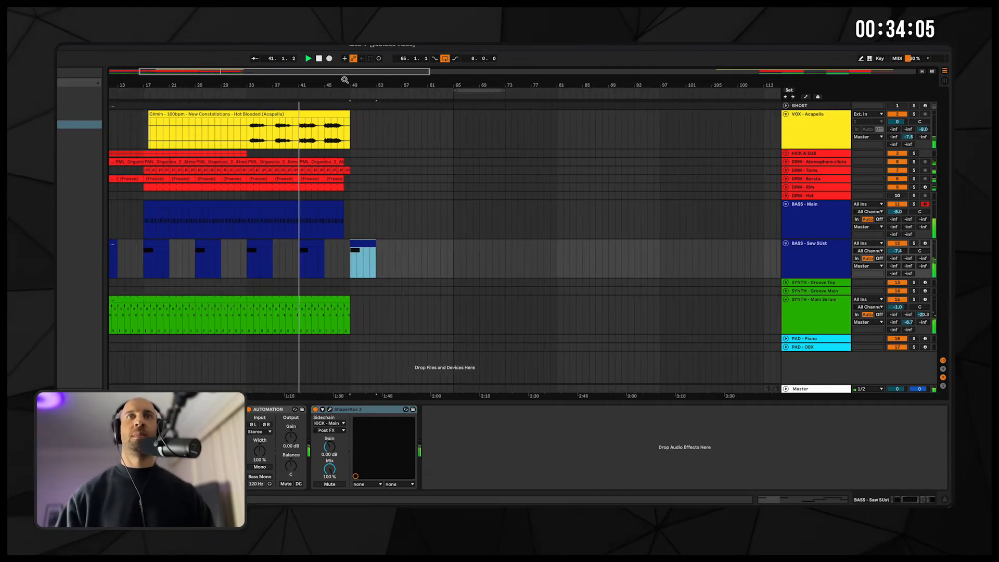
{"action": "scroll", "coordinate": [322, 123], "scroll_direction": "left", "scroll_amount": 3}
{"action": "left_click_drag", "start_coordinate": [314, 154], "coordinate": [211, 154]}
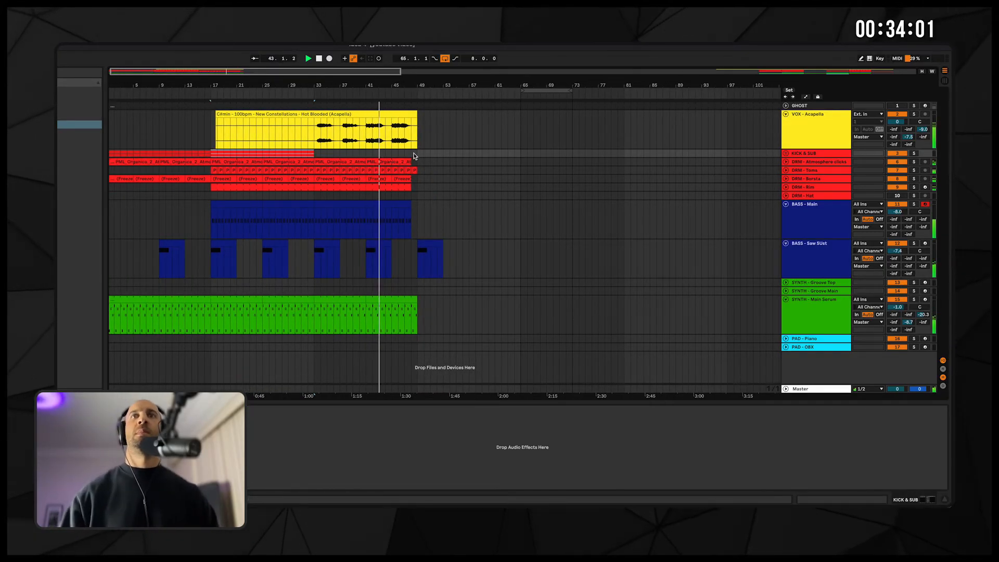
{"action": "left_click", "coordinate": [418, 155]}
{"action": "key", "text": "super+v"}
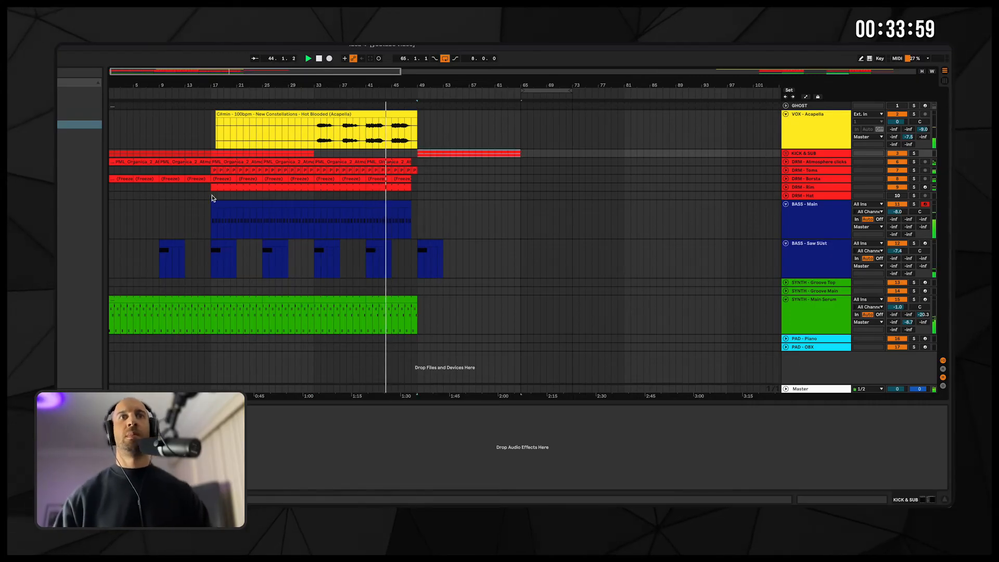
- Copy the drum tracks from DRM - Atmosphere clicks through DRM - Hat in bars 17–33 and paste them at bar 49
{"action": "left_click_drag", "start_coordinate": [210, 197], "coordinate": [314, 197]}
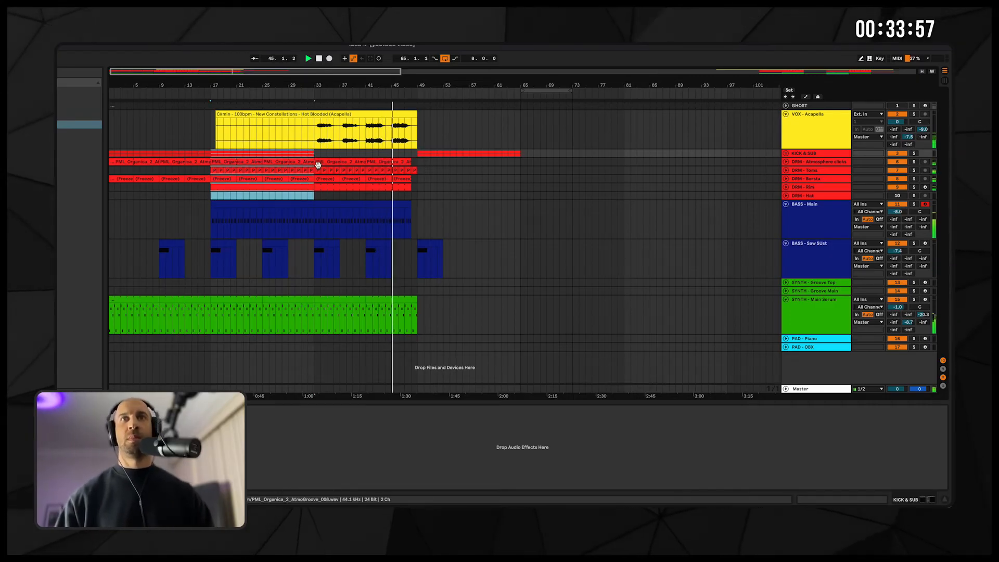
{"action": "left_click", "coordinate": [417, 166]}
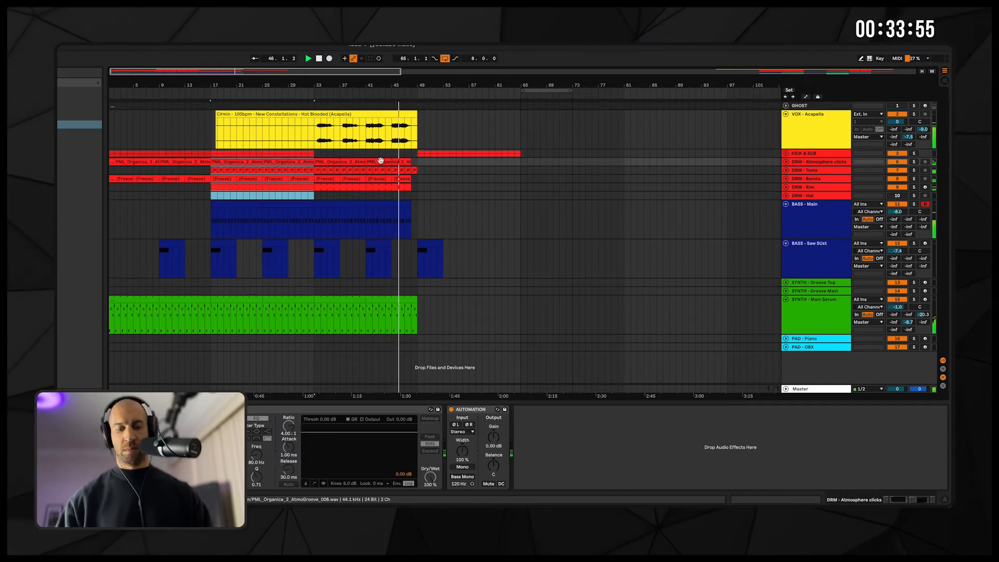
{"action": "left_click", "coordinate": [417, 161]}
{"action": "key", "text": "ctrl+v"}
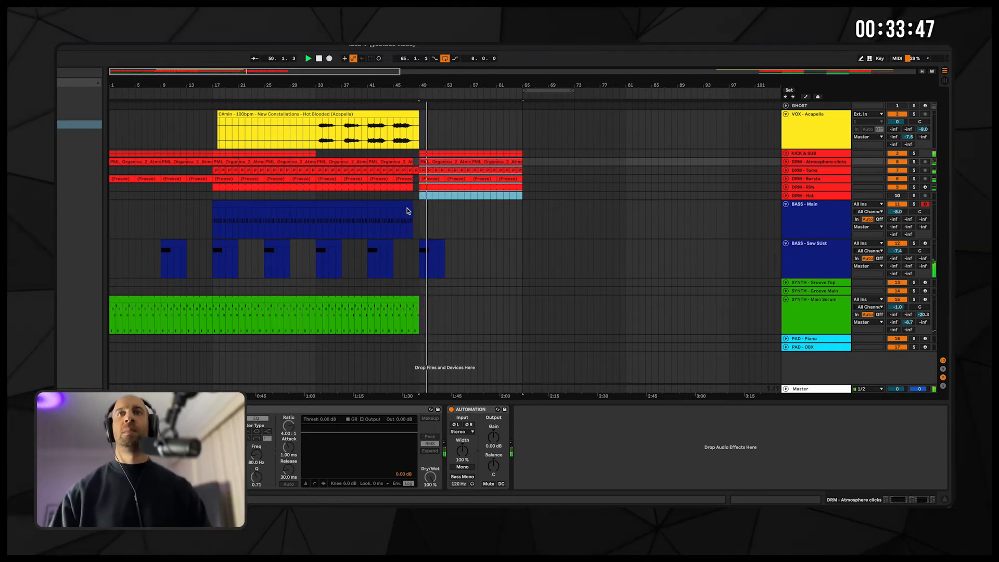
- Extend SYNTH - Main Serum to bar 65 and fill bars 49–65 of BASS - Main with two eight-bar copies
{"action": "left_click_drag", "start_coordinate": [420, 298], "coordinate": [522, 298]}
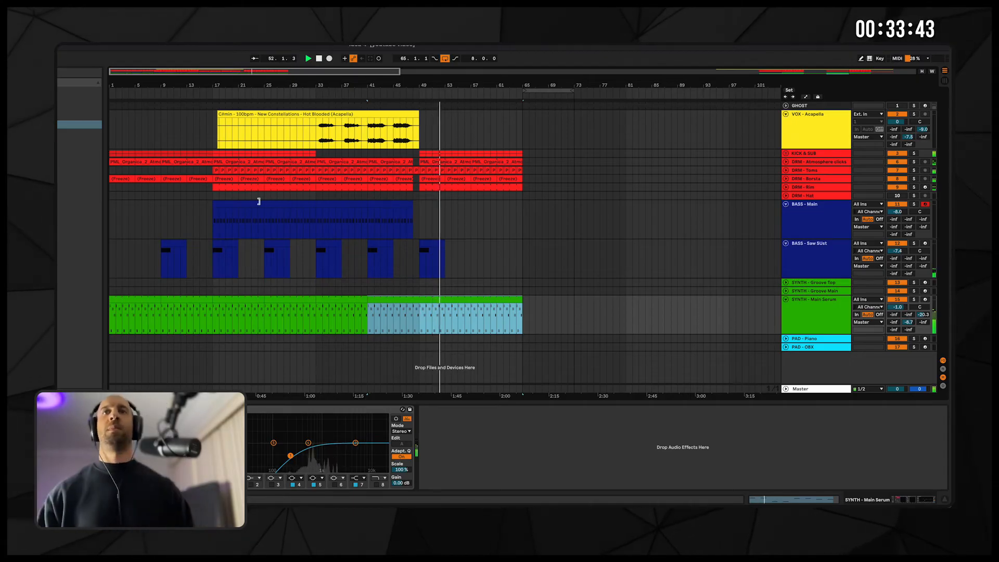
{"action": "left_click_drag", "start_coordinate": [242, 203], "coordinate": [446, 207]}
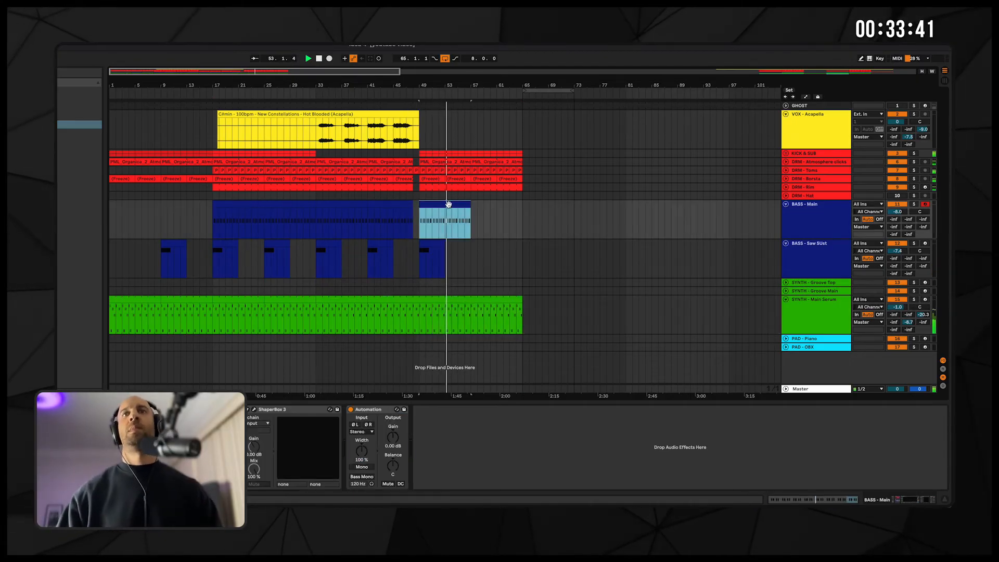
{"action": "key", "text": "ctrl+d"}
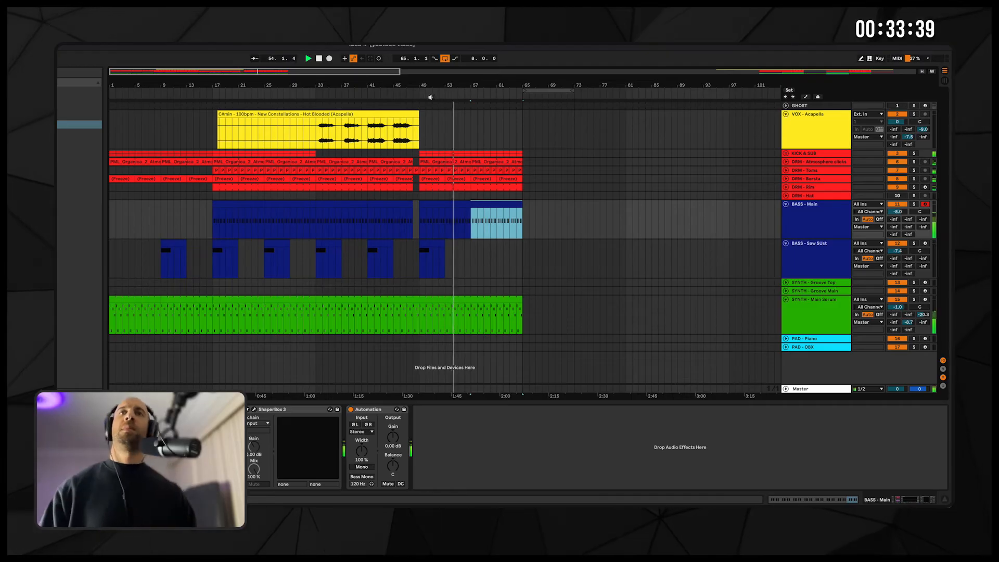
- Play the arrangement from around bar 27 to check the build into the vocal section
{"action": "left_click", "coordinate": [279, 92]}
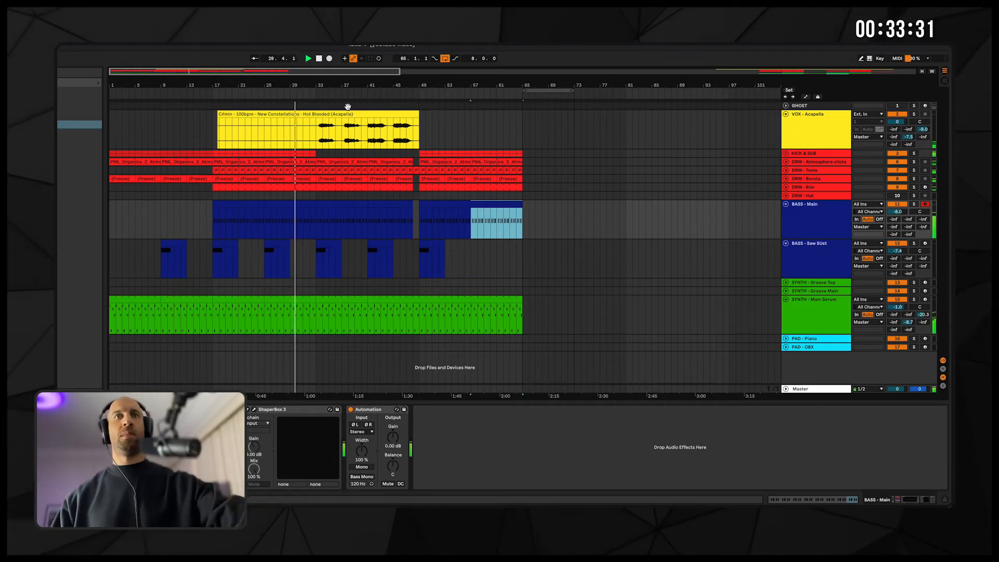
{"action": "left_click", "coordinate": [787, 154]}
{"action": "left_click", "coordinate": [786, 154]}
{"action": "left_click_drag", "start_coordinate": [403, 81], "coordinate": [402, 52]}
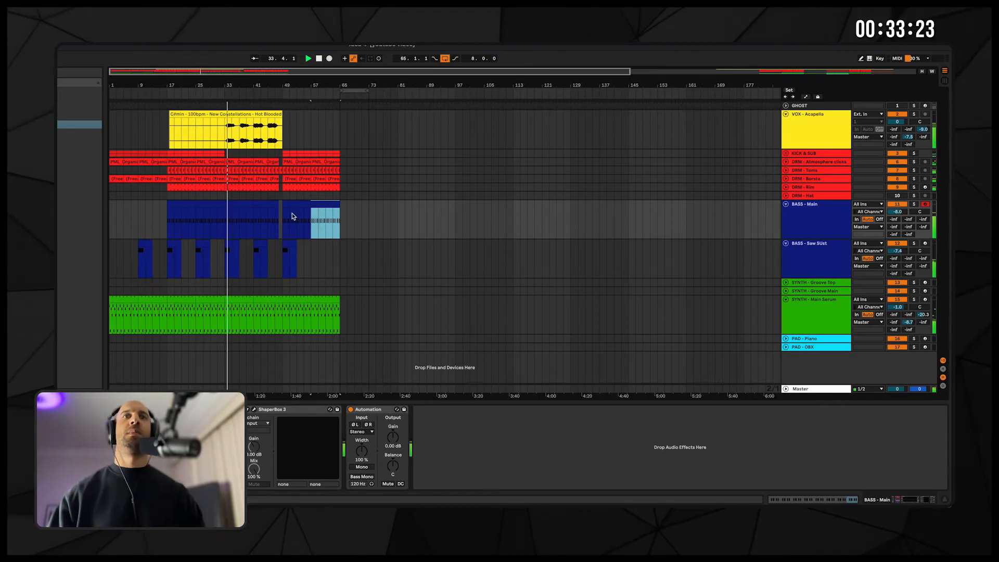
- Add an EQ Eight from the EQ collection to the VOX - Acapella device chain
{"action": "left_click", "coordinate": [829, 135]}
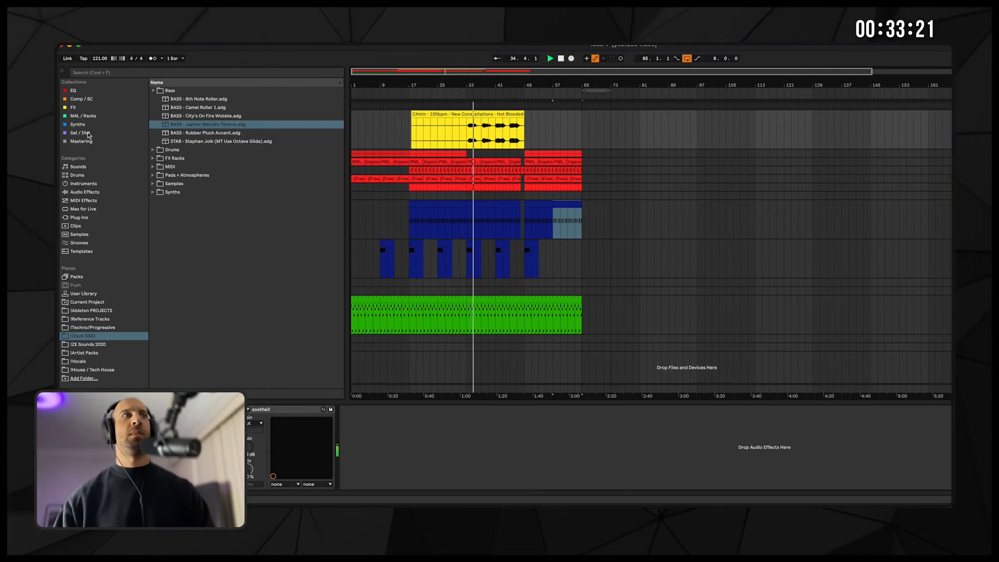
{"action": "left_click", "coordinate": [73, 91]}
{"action": "left_click_drag", "start_coordinate": [170, 91], "coordinate": [453, 439]}
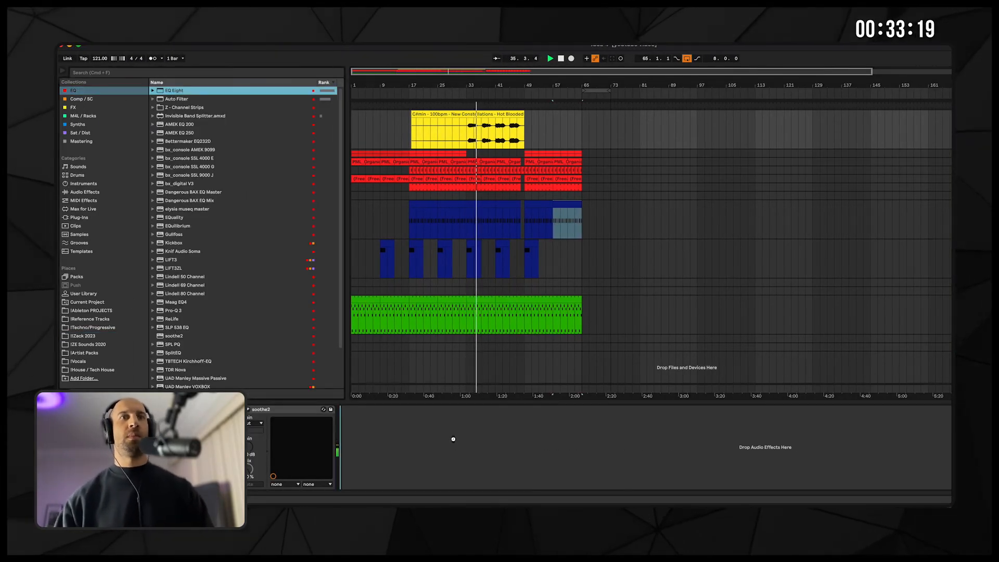
- Open Pigments on the SYNTH - Main Serum track and add its Cutoff to the device's configured parameters
{"action": "left_click", "coordinate": [950, 313]}
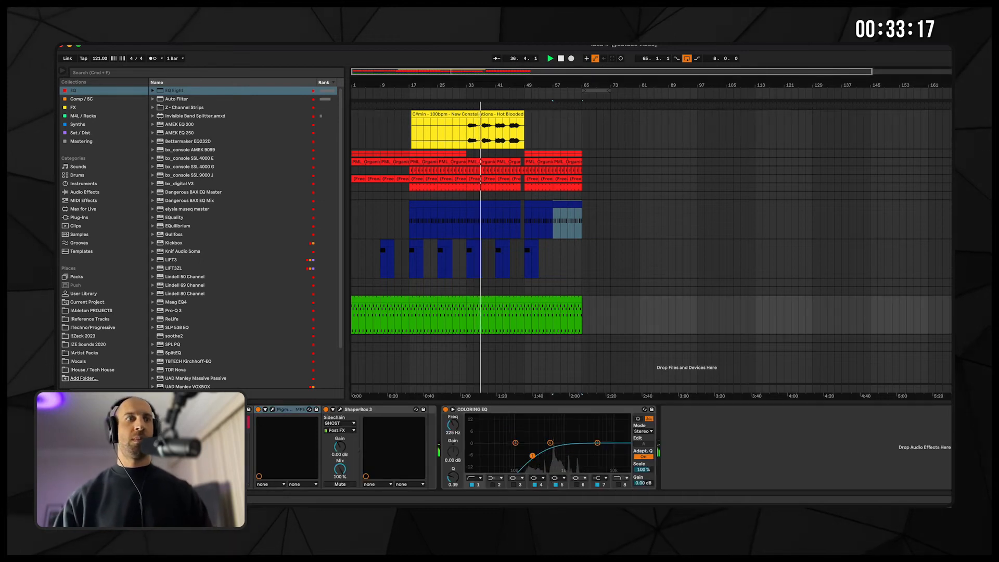
{"action": "left_click", "coordinate": [274, 410]}
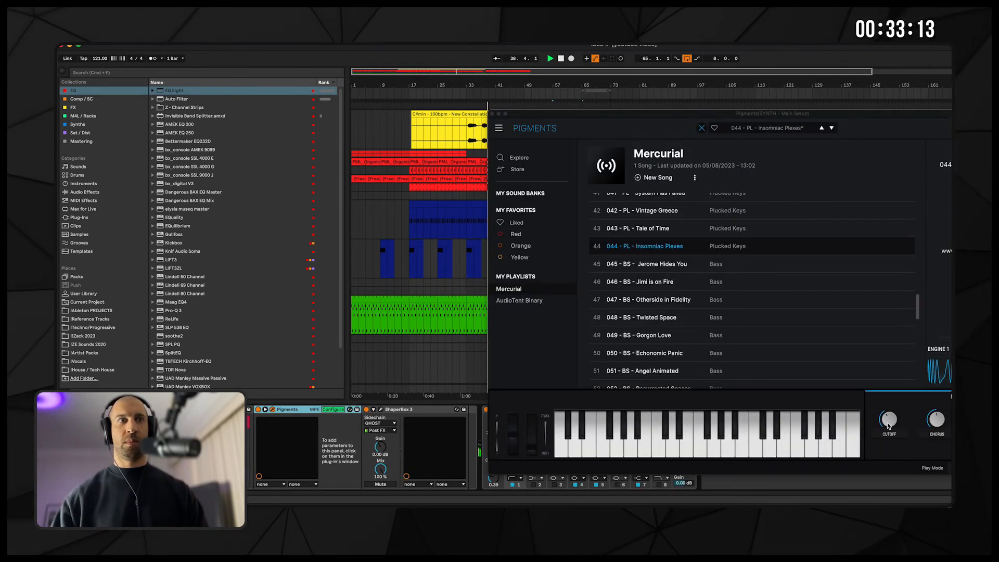
{"action": "left_click", "coordinate": [888, 426]}
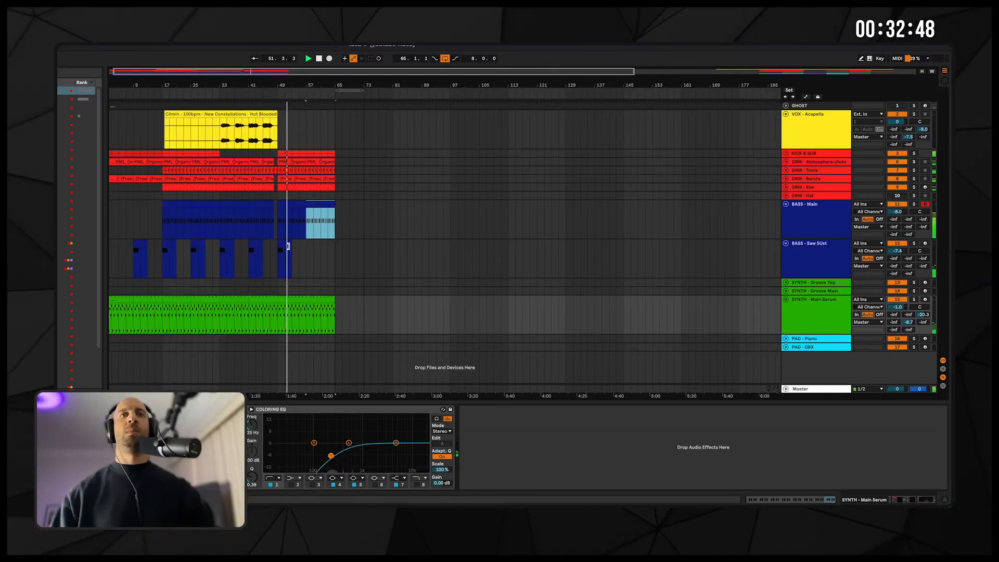
- Duplicate the BASS - Saw SUst clip at bar 49 three times to fill bars 49–65
{"action": "left_click", "coordinate": [284, 246]}
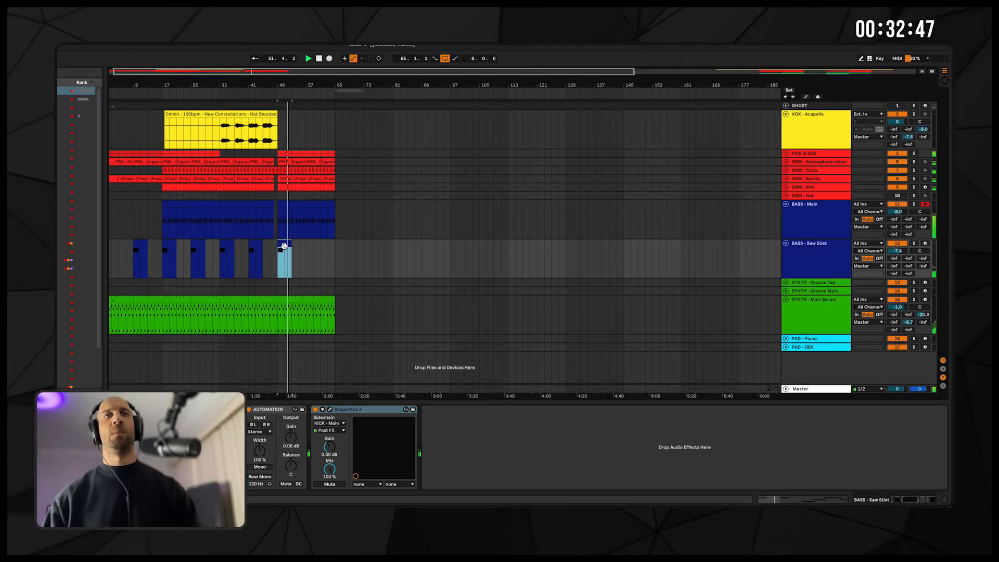
{"action": "key", "text": "ctrl+d"}
{"action": "key", "text": "ctrl+d"}
{"action": "key", "text": "ctrl+d"}
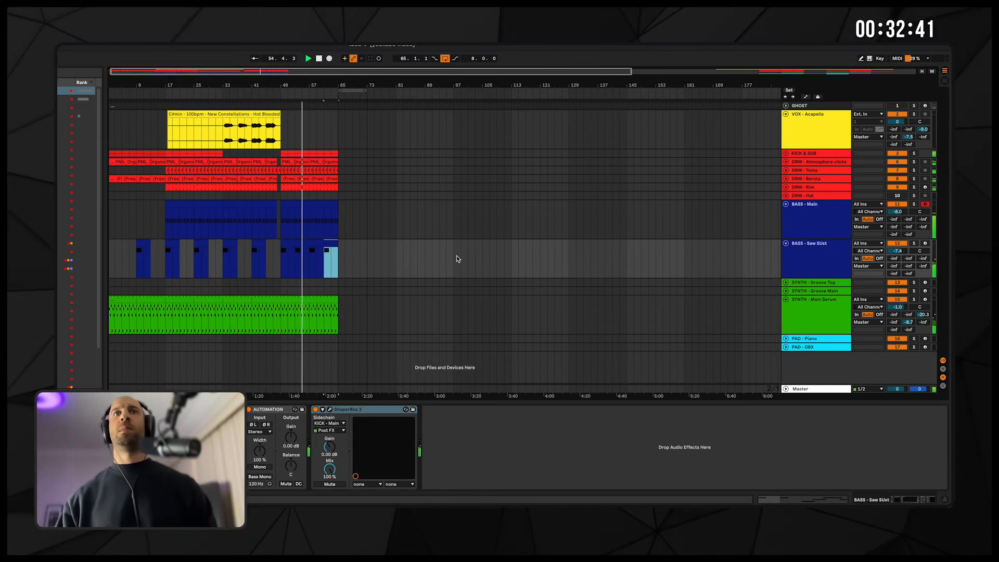
- Copy eight bars of the SYNTH - Groove Top and SYNTH - Groove Main drop clips to bars 57–65
{"action": "left_click_drag", "start_coordinate": [419, 92], "coordinate": [419, 55]}
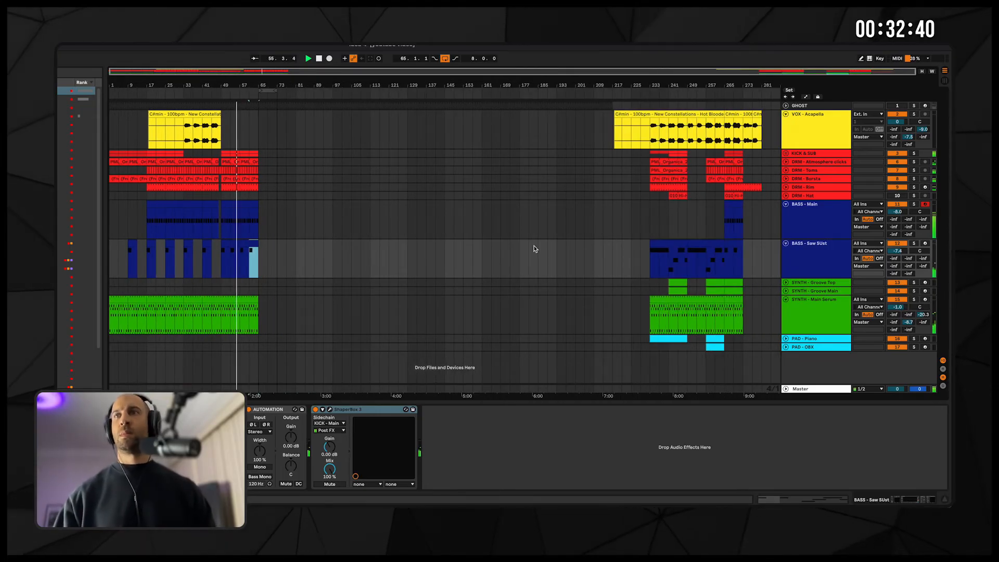
{"action": "left_click", "coordinate": [673, 281]}
{"action": "left_click_drag", "start_coordinate": [735, 282], "coordinate": [251, 290]}
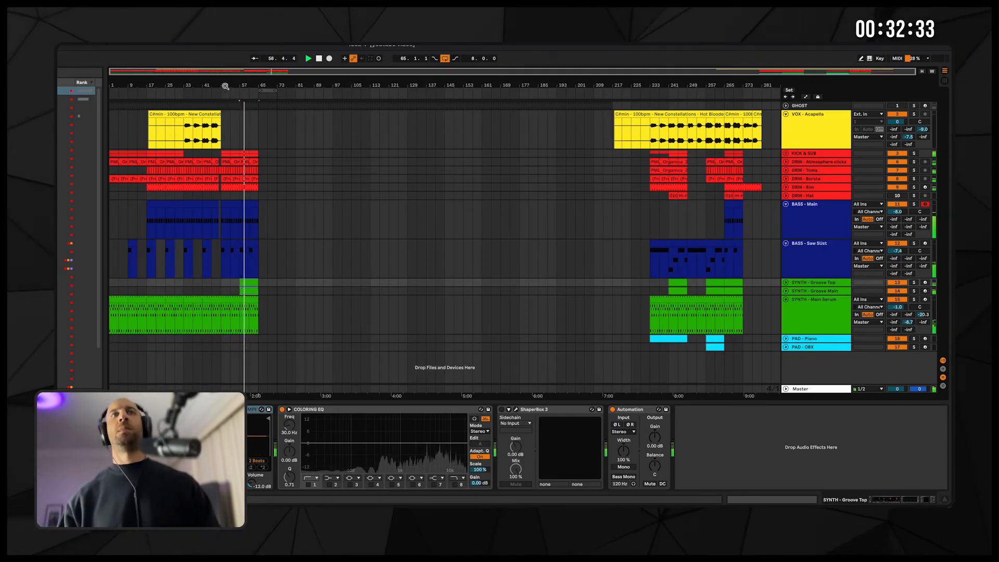
- Play the arrangement from around bar 31 to check the lead-in to the new section
{"action": "left_click", "coordinate": [178, 96]}
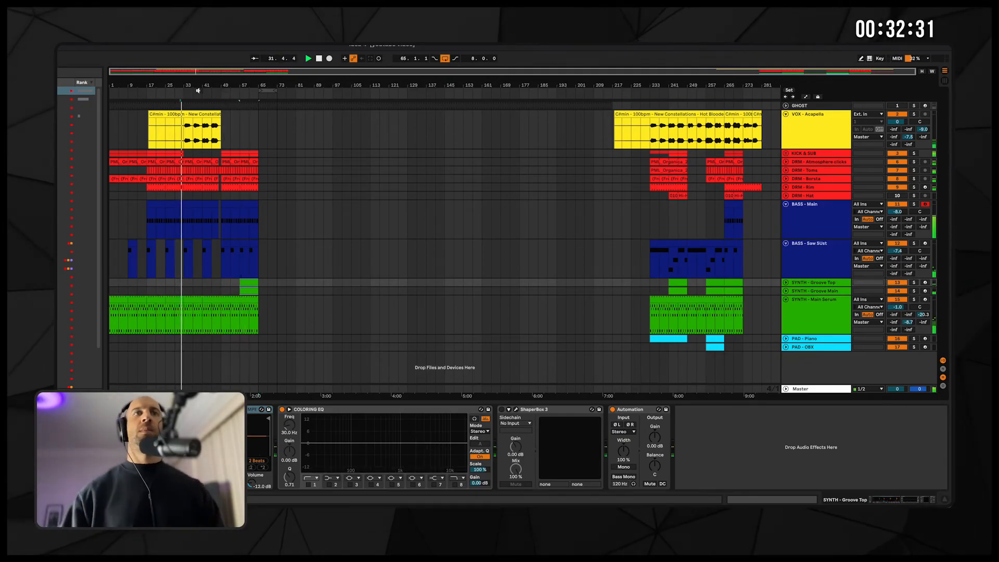
{"action": "key", "text": "space"}
{"action": "key", "text": "space"}
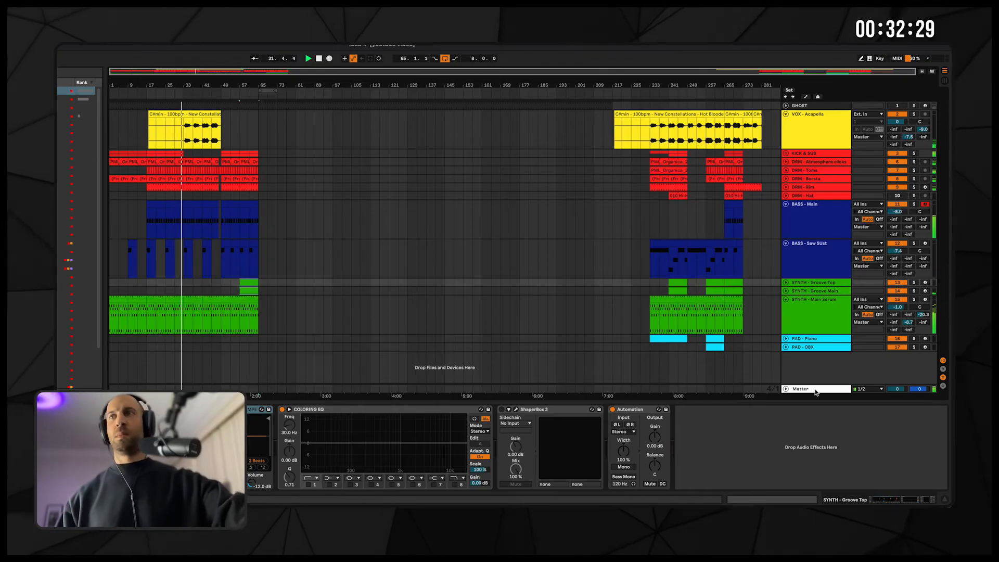
- Draw a Cutoff automation ramp on SYNTH - Main Serum rising from bar 17 to about bar 45, and play from around bar 15
{"action": "left_click", "coordinate": [816, 325]}
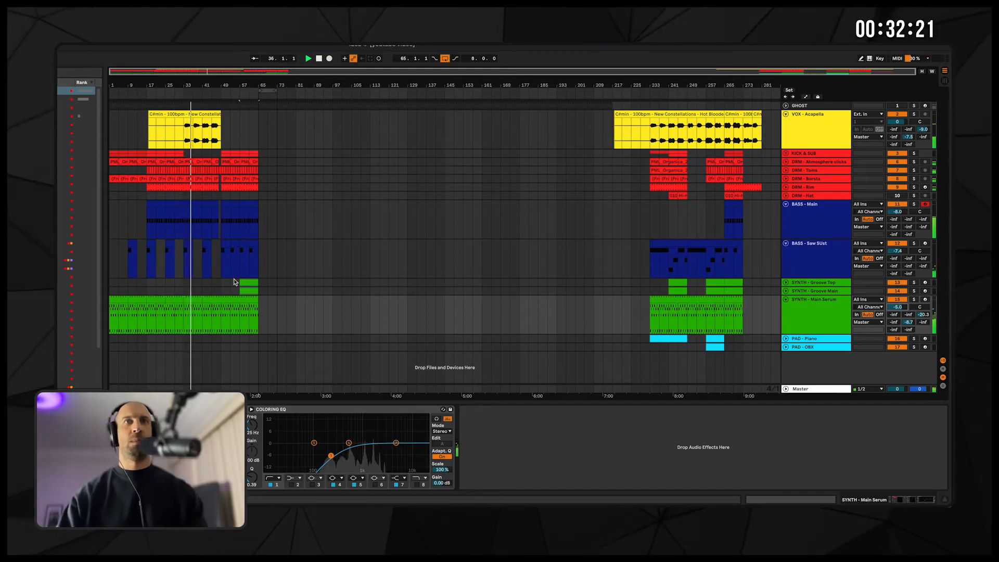
{"action": "key", "text": "a"}
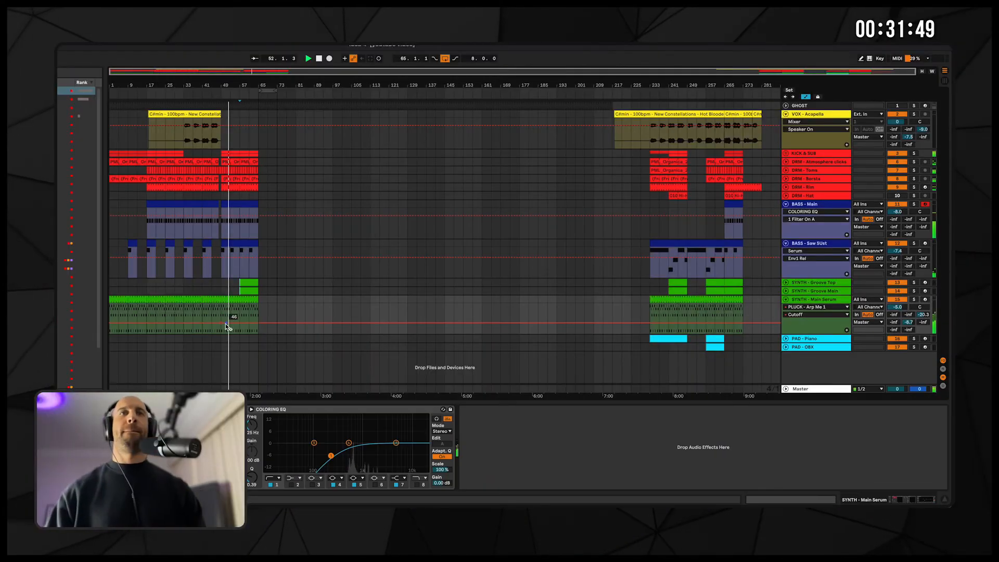
{"action": "left_click_drag", "start_coordinate": [210, 82], "coordinate": [212, 326]}
{"action": "scroll", "coordinate": [152, 320], "scroll_direction": "left", "scroll_amount": 3}
{"action": "left_click", "coordinate": [174, 323]}
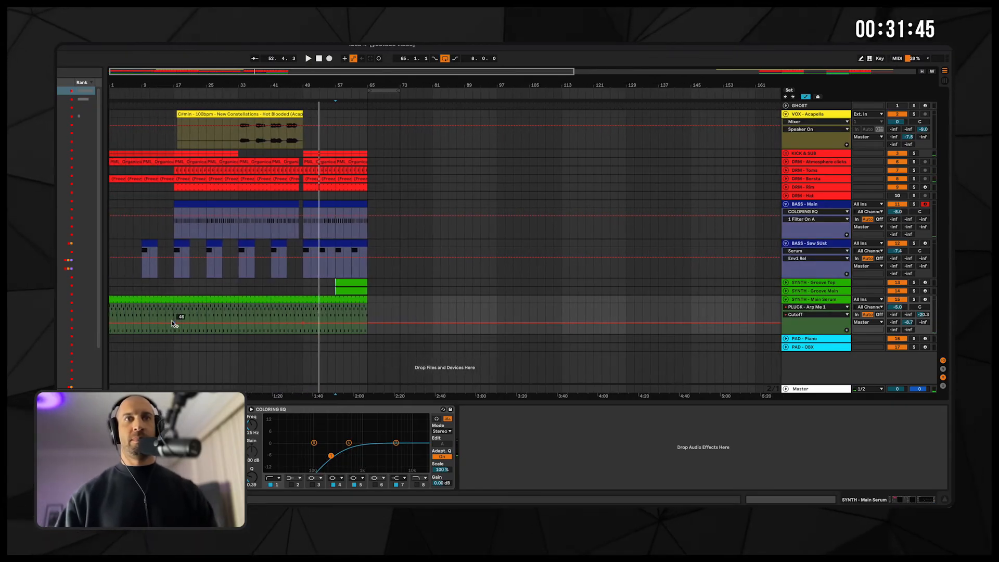
{"action": "key", "text": "space"}
{"action": "left_click_drag", "start_coordinate": [286, 322], "coordinate": [285, 314]}
{"action": "left_click", "coordinate": [166, 95]}
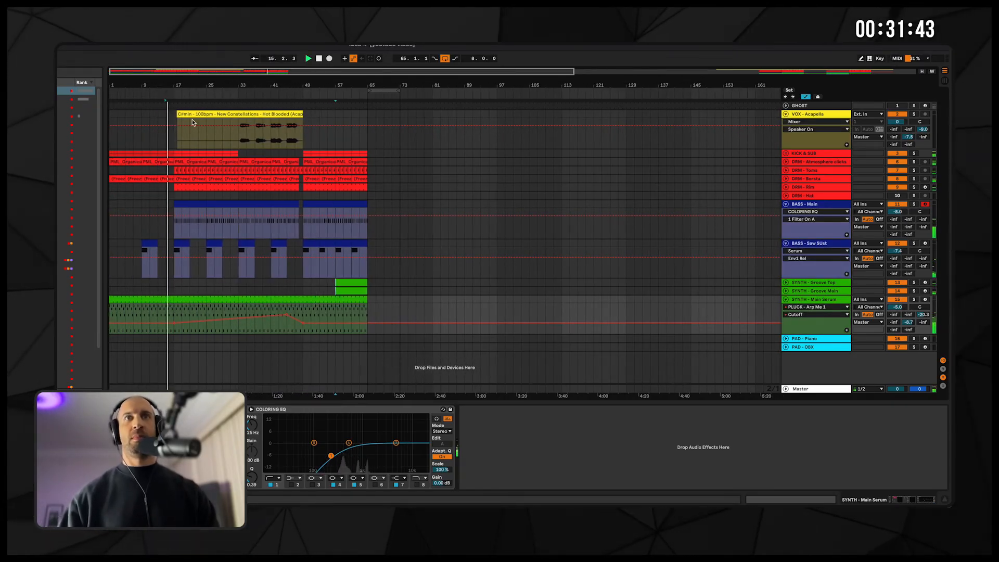
- Reshape the SYNTH - Main Serum Cutoff ramp so it peaks at 93 on bar 48 and drops back at bar 49
{"action": "left_click", "coordinate": [223, 312]}
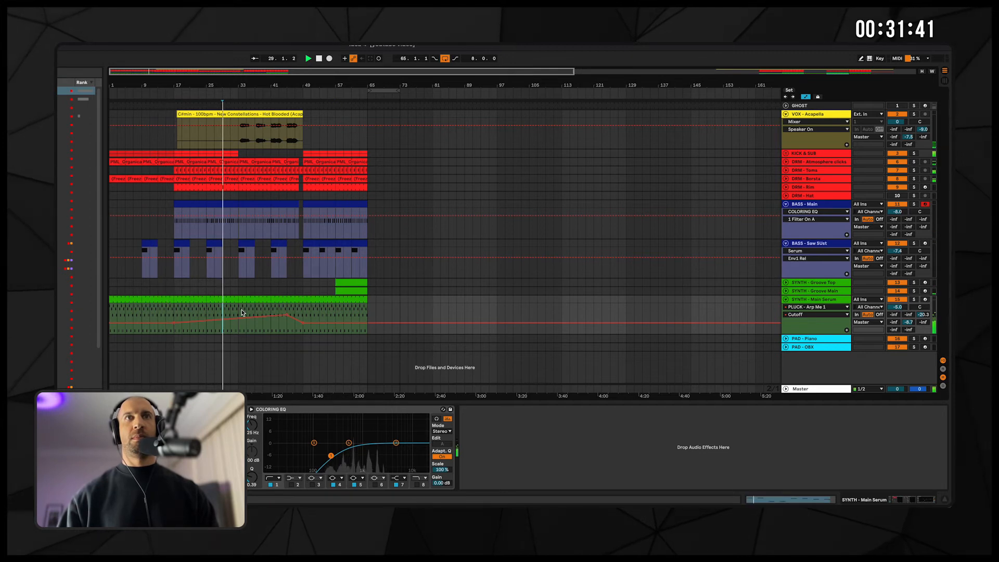
{"action": "left_click_drag", "start_coordinate": [236, 321], "coordinate": [295, 314]}
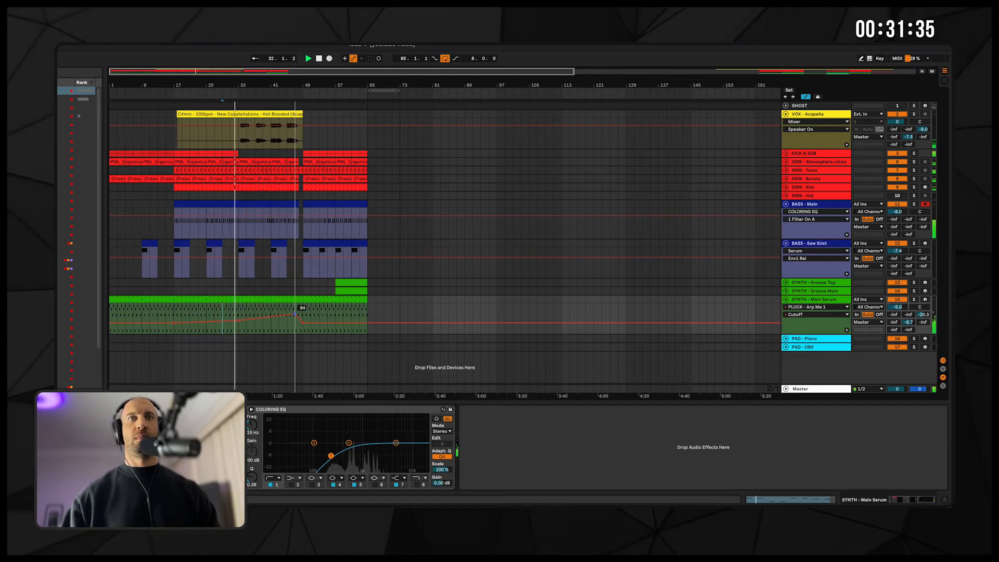
{"action": "key", "text": "a"}
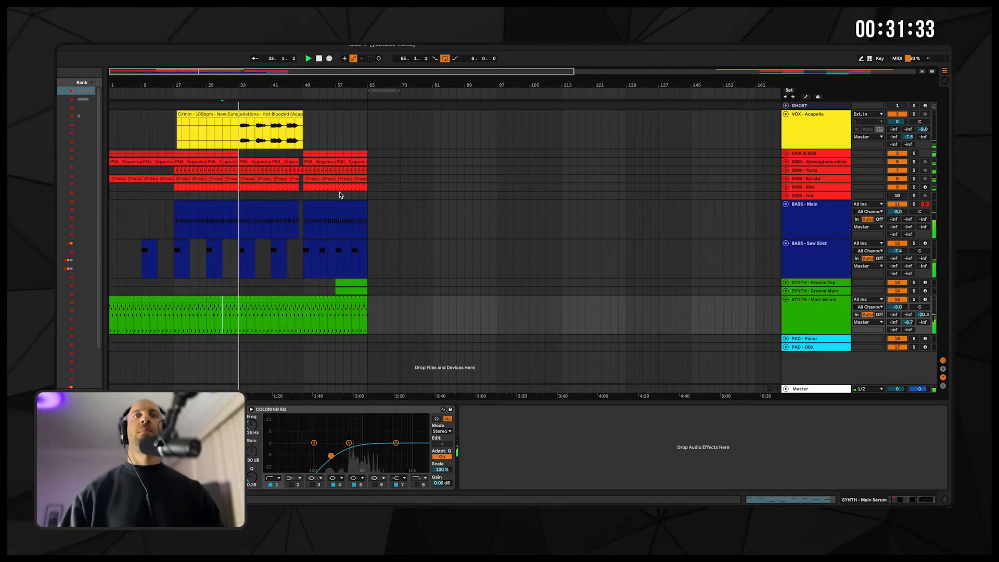
{"action": "key", "text": "a"}
{"action": "left_click_drag", "start_coordinate": [295, 315], "coordinate": [302, 315]}
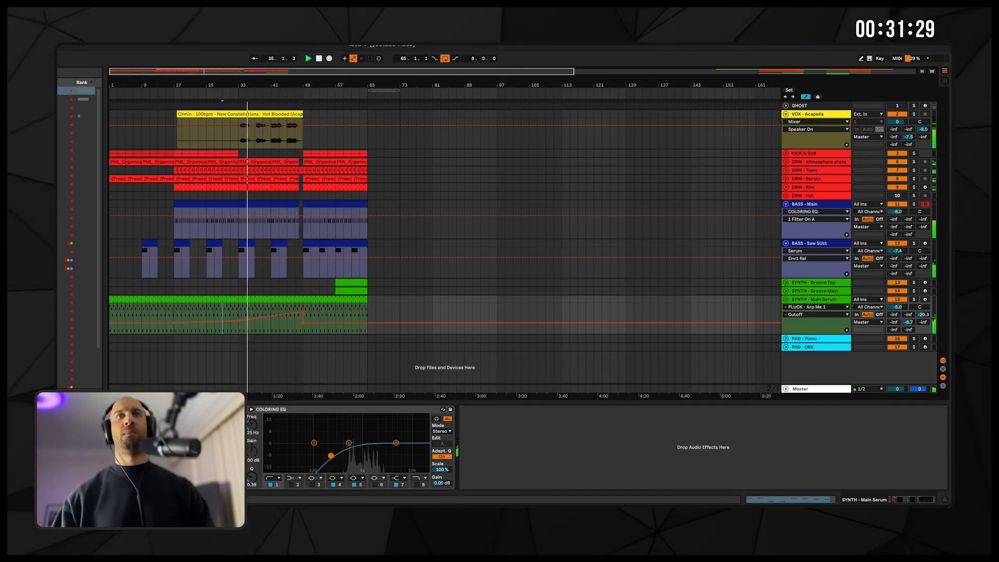
{"action": "scroll", "coordinate": [327, 202], "scroll_direction": "up", "scroll_amount": 5}
{"action": "left_click_drag", "start_coordinate": [408, 312], "coordinate": [383, 312]}
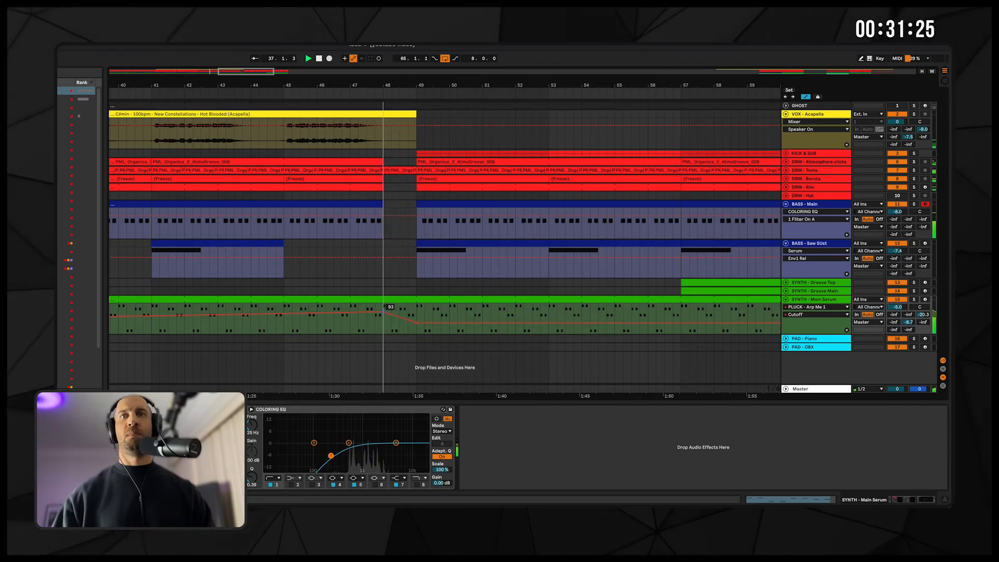
{"action": "left_click_drag", "start_coordinate": [419, 75], "coordinate": [419, 42]}
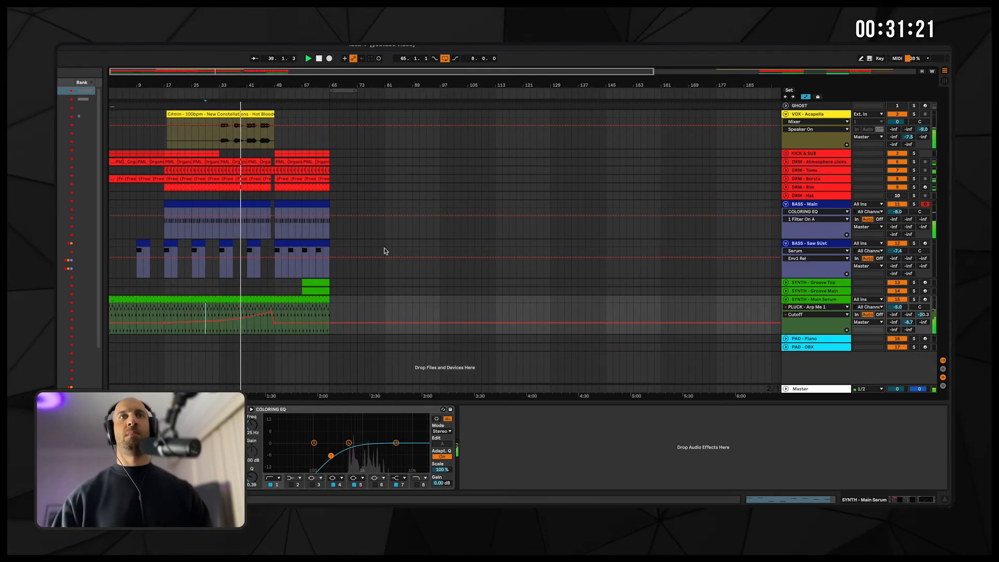
- Raise the first band of the COLORING EQ on the BASS - Main track to about 163 Hz
{"action": "key", "text": "a"}
{"action": "left_click", "coordinate": [353, 223]}
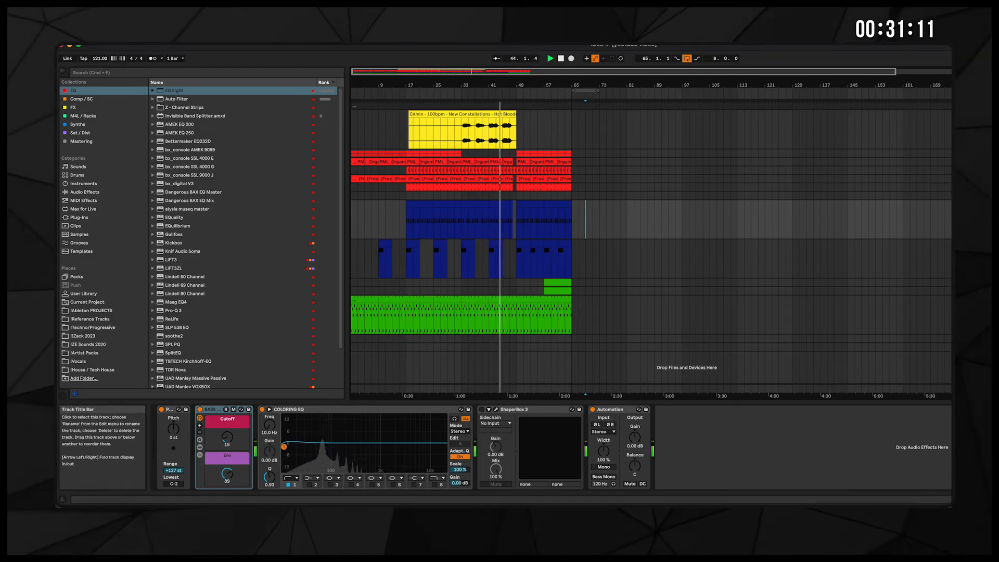
{"action": "left_click", "coordinate": [526, 239]}
{"action": "left_click", "coordinate": [950, 204]}
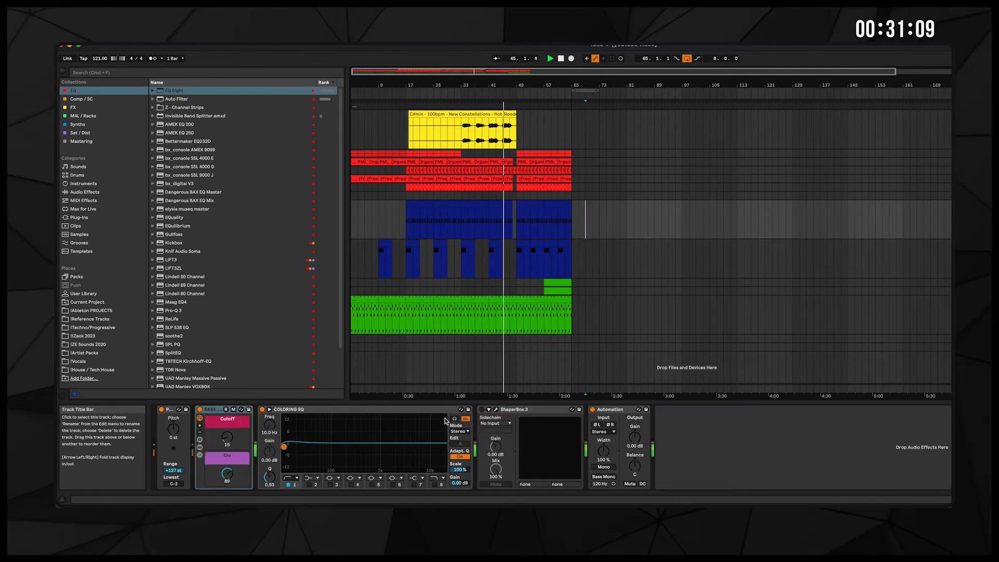
{"action": "left_click_drag", "start_coordinate": [284, 447], "coordinate": [337, 444]}
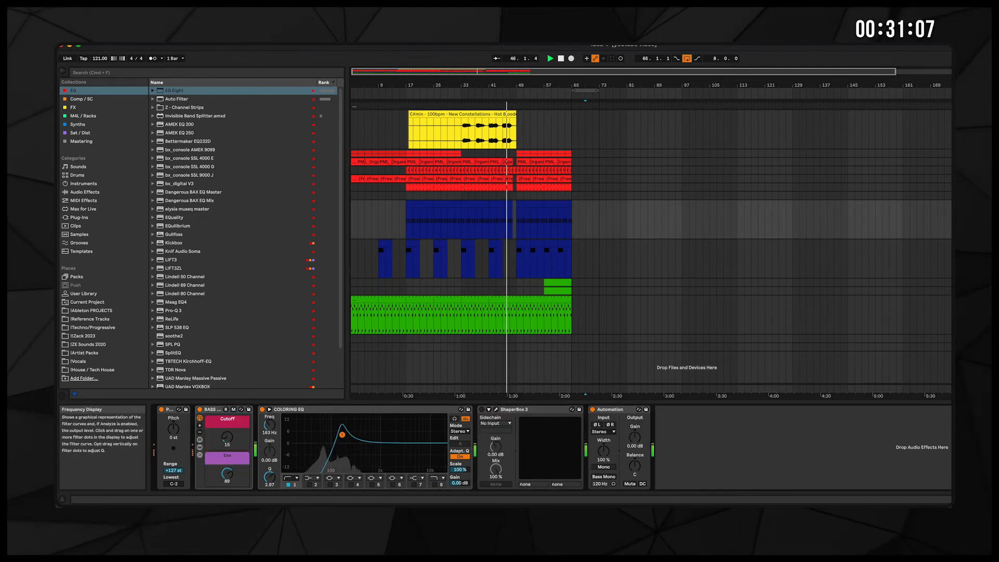
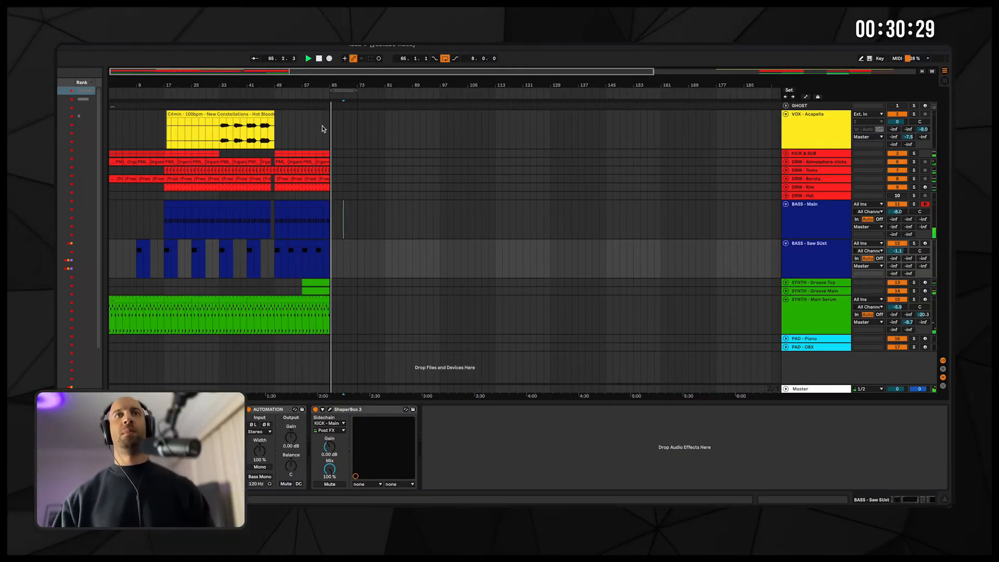
- Show the Master track's devices and play the arrangement from around bar 47 to check the transition
{"action": "left_click", "coordinate": [815, 389]}
{"action": "key", "text": "a"}
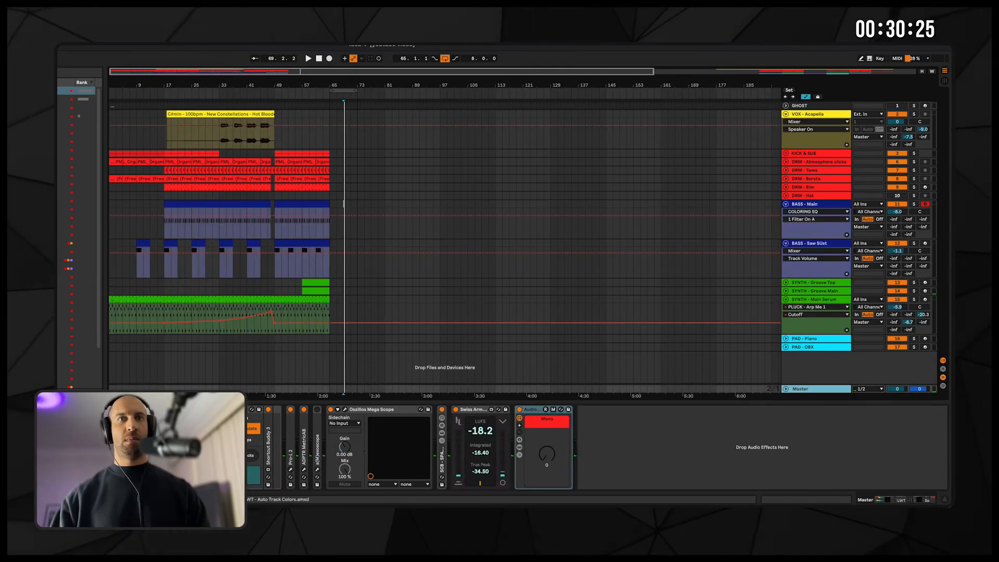
{"action": "key", "text": "a"}
{"action": "left_click", "coordinate": [269, 101]}
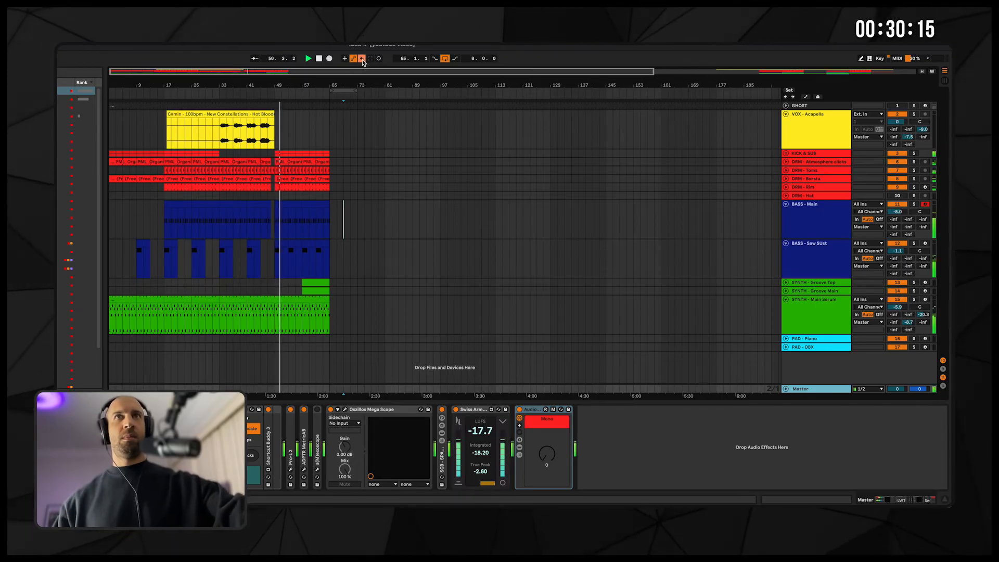
- Draw a second rising Cutoff ramp on SYNTH - Main Serum over bars 49–57 and duplicate it to bars 57–65
{"action": "left_click", "coordinate": [333, 316]}
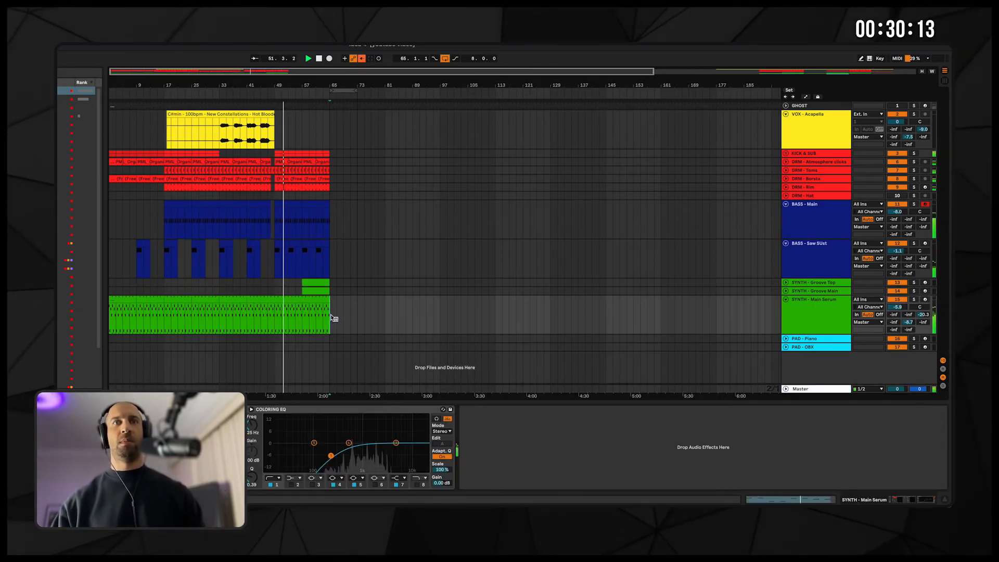
{"action": "key", "text": "a"}
{"action": "left_click", "coordinate": [363, 58]}
{"action": "key", "text": "a"}
{"action": "key", "text": "a"}
{"action": "mouse_move", "coordinate": [308, 322]}
{"action": "left_mouse_down"}
{"action": "mouse_move", "coordinate": [295, 318]}
{"action": "mouse_move", "coordinate": [302, 323]}
{"action": "left_mouse_up"}
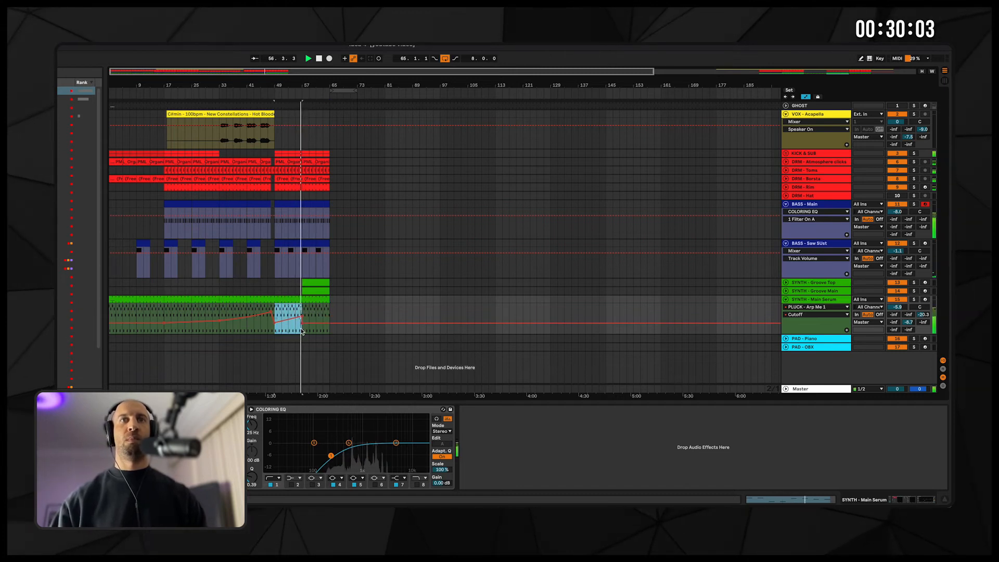
{"action": "key", "text": "super+d"}
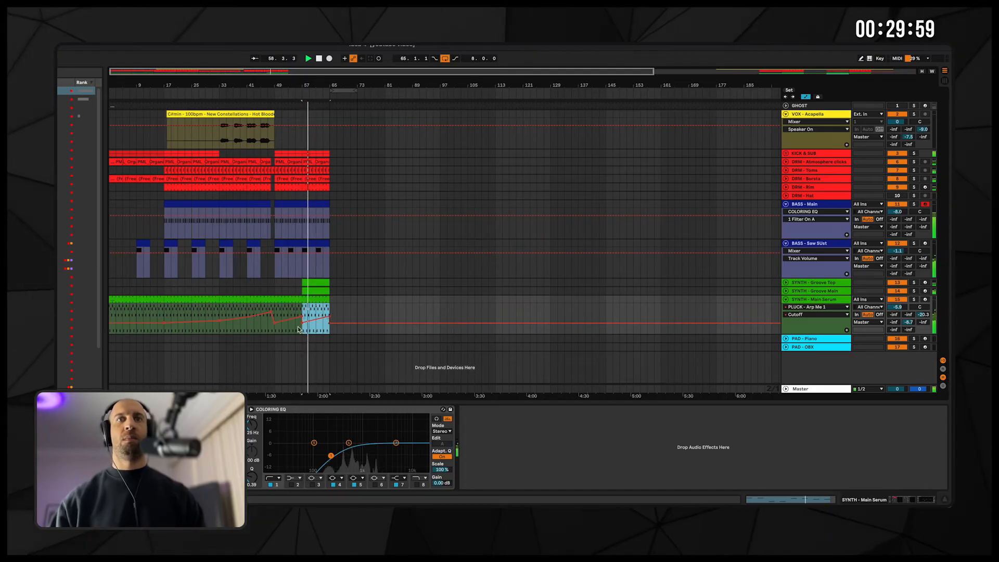
{"action": "left_click", "coordinate": [344, 328]}
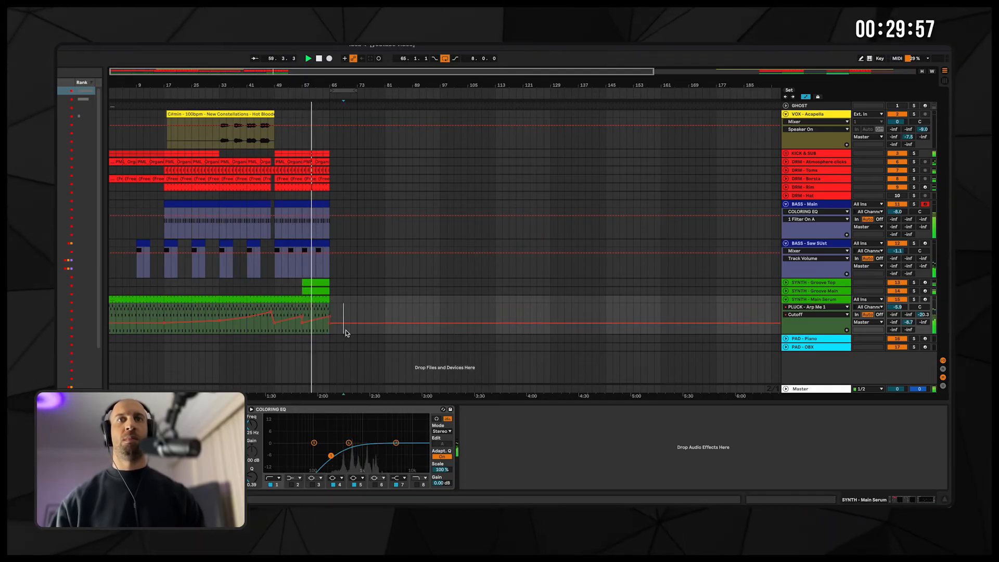
{"action": "left_click", "coordinate": [302, 326]}
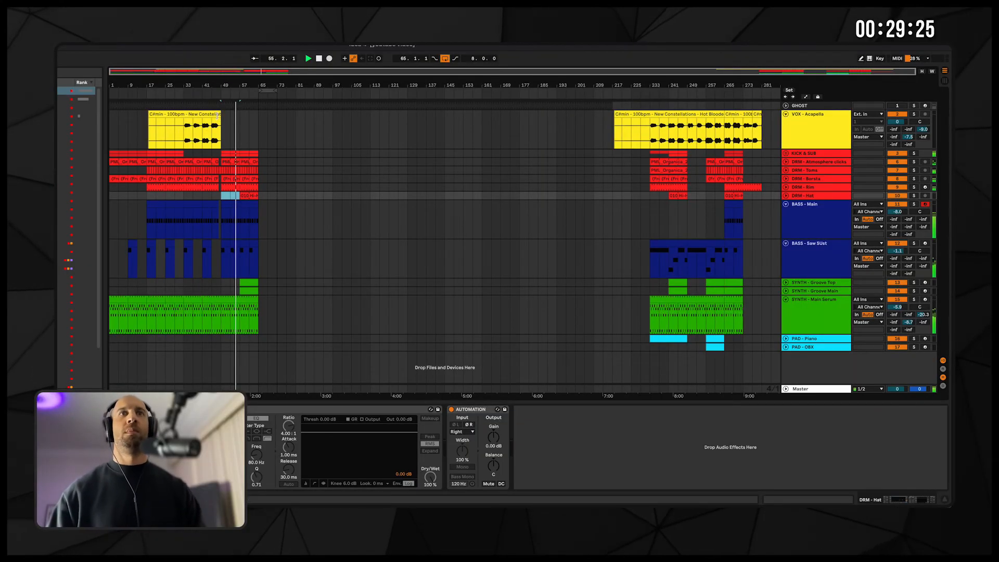
- Extend the VOX - Acapella clip, split it at bar 49 and move the second part to start at bar 65
{"action": "left_click_drag", "start_coordinate": [221, 120], "coordinate": [399, 122]}
{"action": "left_click", "coordinate": [223, 131]}
{"action": "key", "text": "super+e"}
{"action": "left_click_drag", "start_coordinate": [237, 114], "coordinate": [275, 124]}
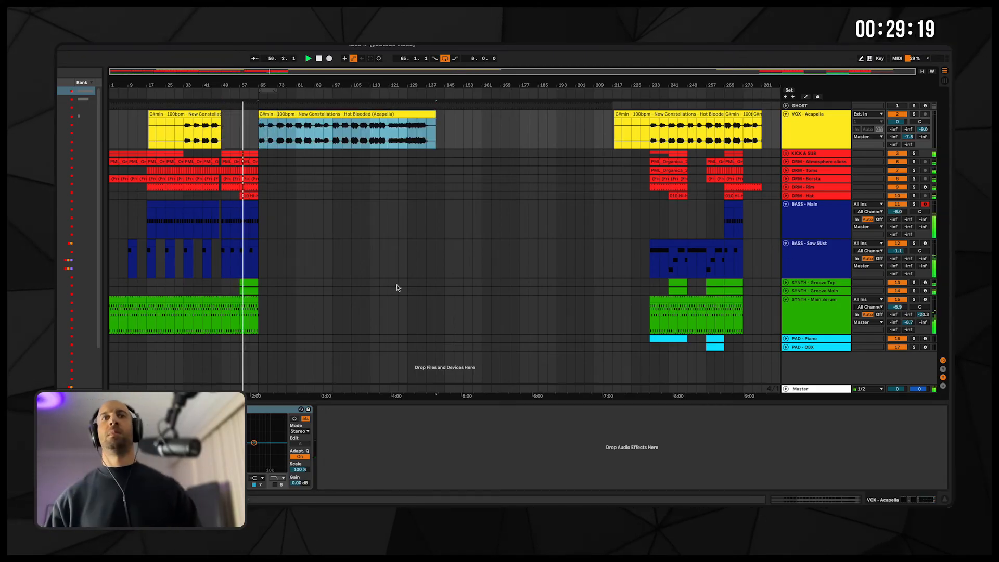
- Review the SYNTH - Main Serum Cutoff automation leading up to bar 65
{"action": "key", "text": "a"}
{"action": "left_click", "coordinate": [234, 326]}
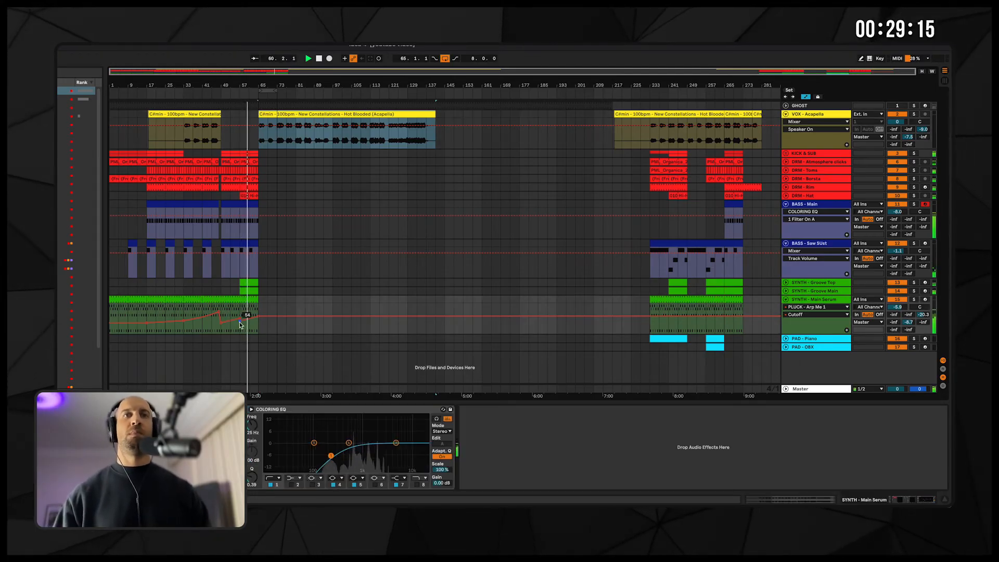
{"action": "key", "text": "a"}
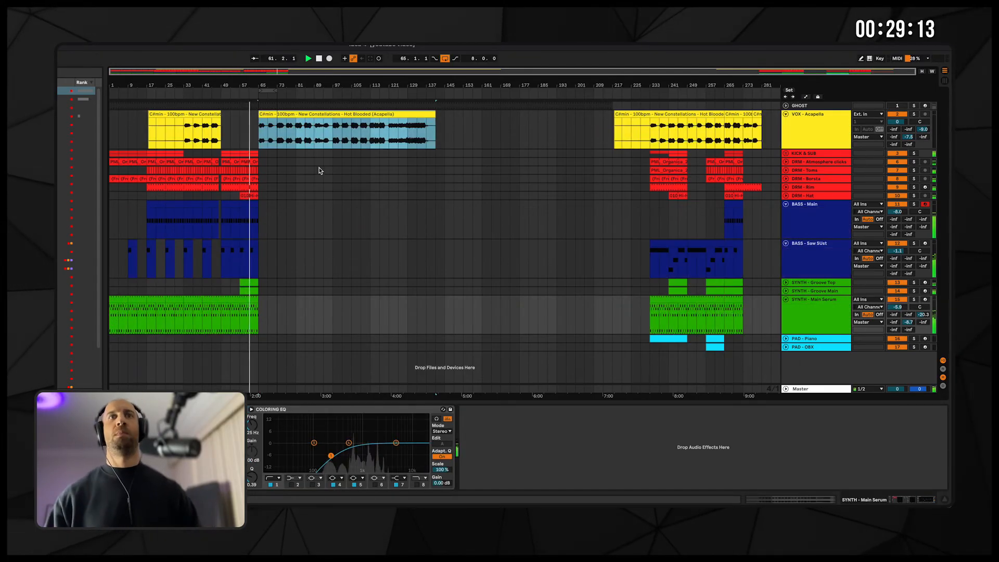
- Duplicate the KICK & SUB, DRM - Atmosphere clicks and BASS - Main clips from bars 57–65 to bars 65–73
{"action": "left_click_drag", "start_coordinate": [260, 156], "coordinate": [244, 162]}
{"action": "left_click", "coordinate": [258, 156]}
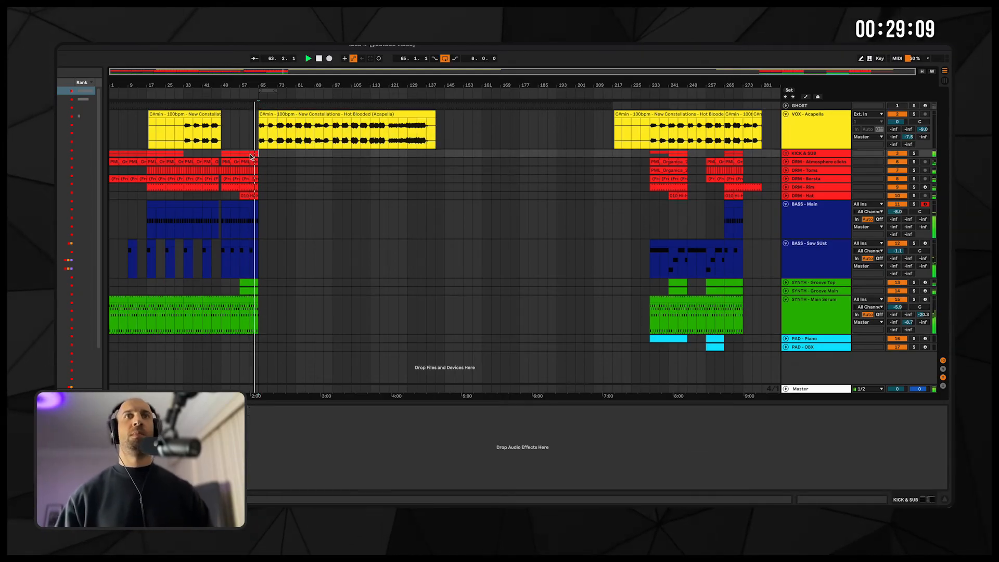
{"action": "left_click", "coordinate": [241, 165]}
{"action": "left_click", "coordinate": [254, 203]}
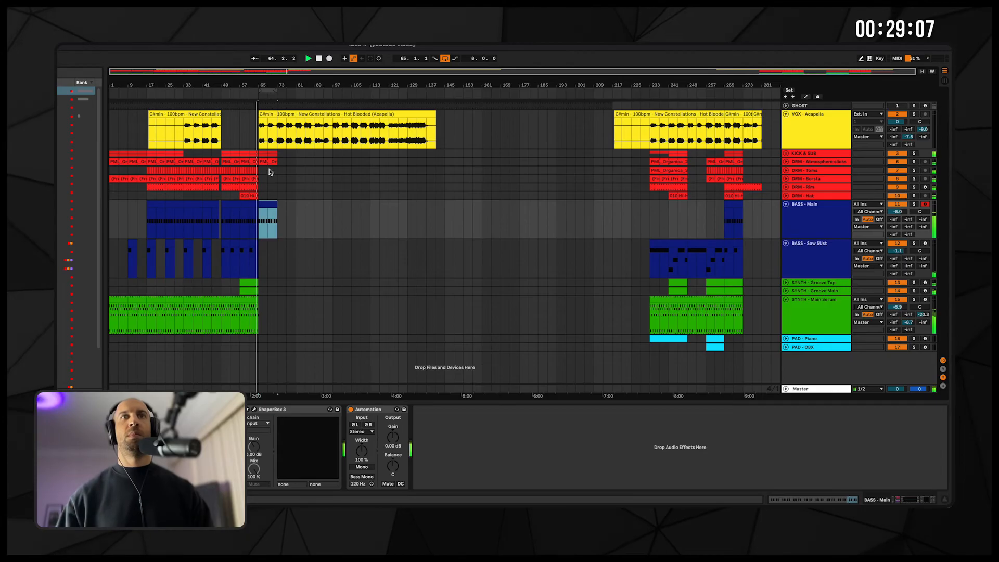
- Duplicate the BASS - Saw SUst clips to fill bars 65–81 and the SYNTH - Groove Main and Groove Top clips to bars 65–73
{"action": "left_click", "coordinate": [253, 244]}
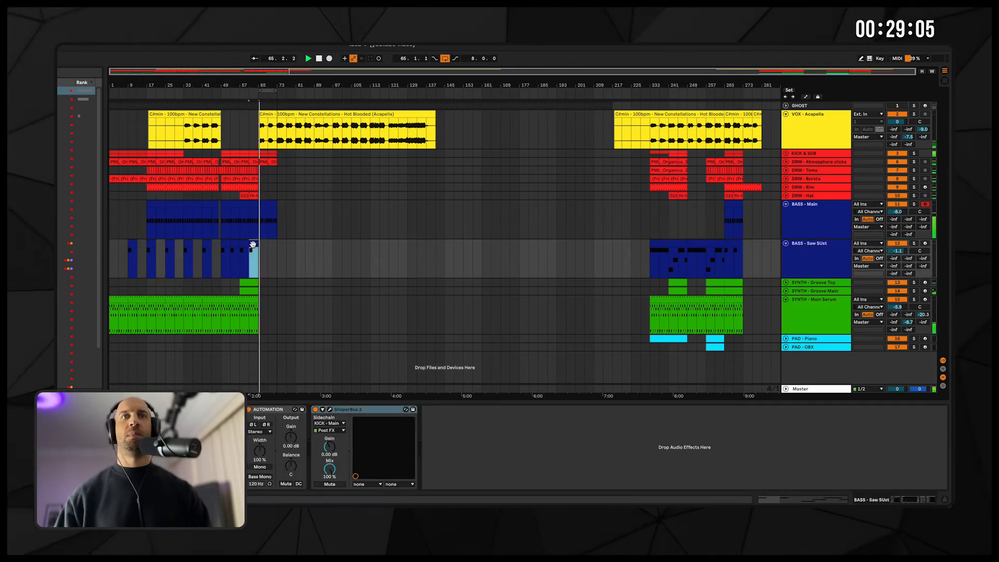
{"action": "key", "text": "ctrl+d"}
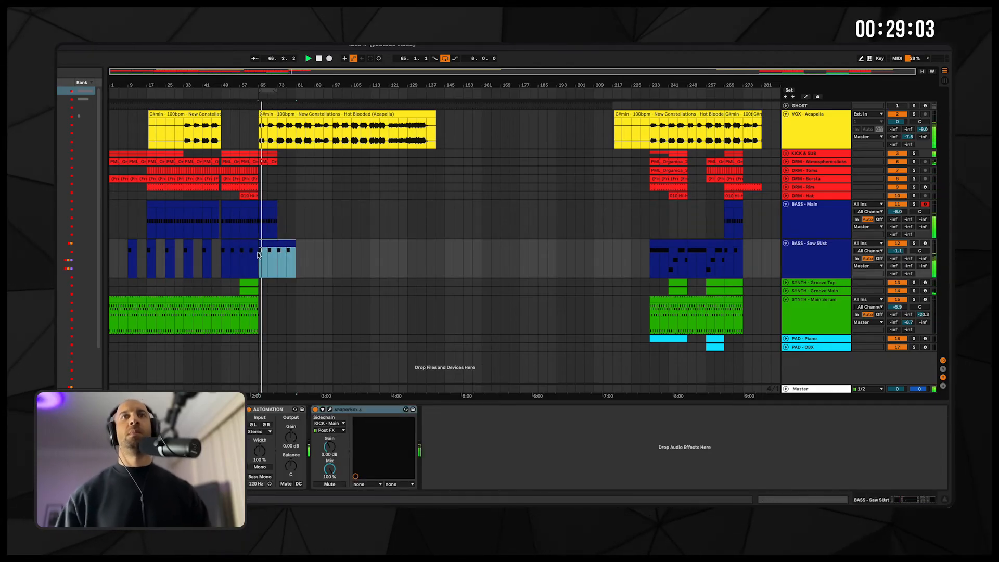
{"action": "left_click", "coordinate": [251, 289]}
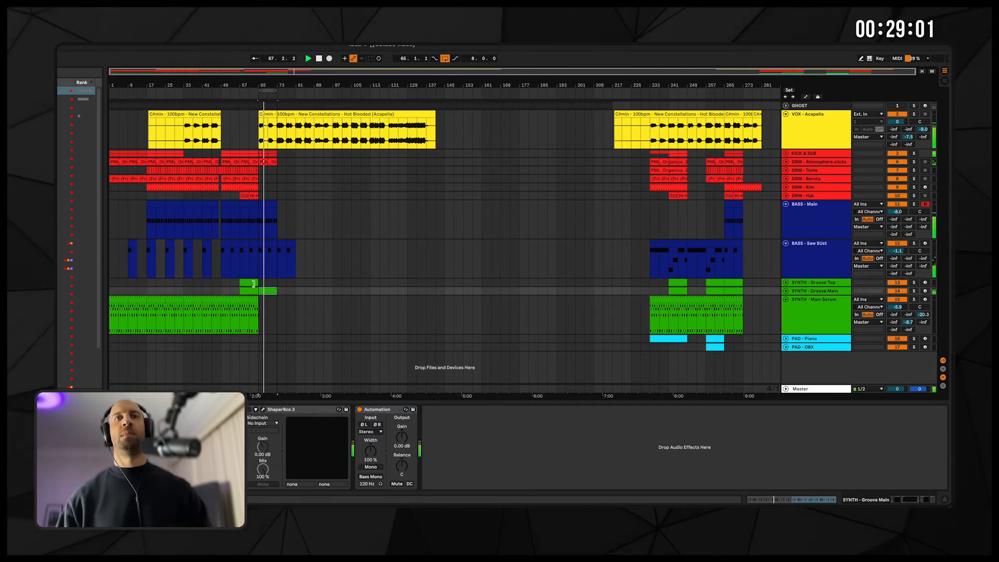
{"action": "left_click", "coordinate": [253, 282]}
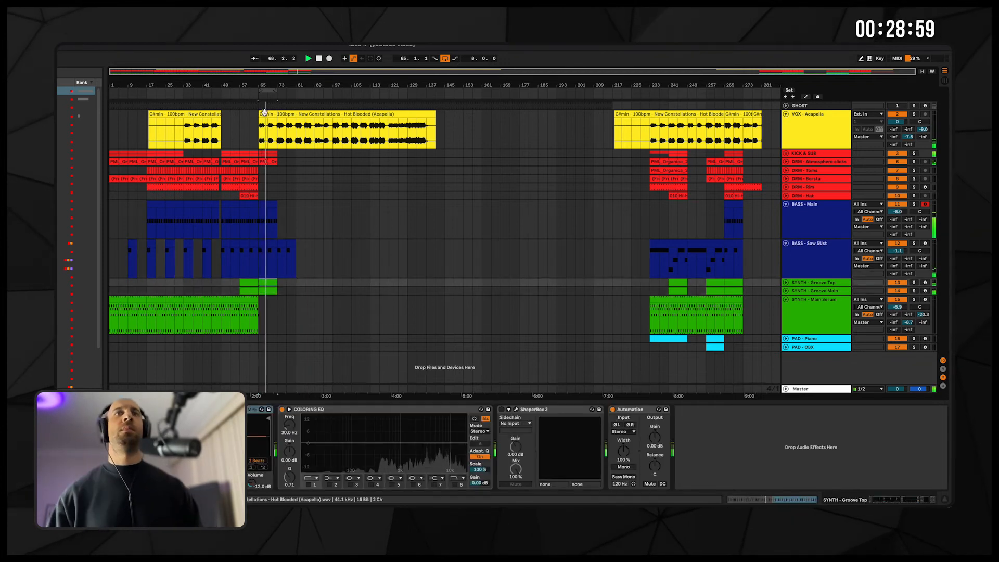
- Duplicate the KICK & SUB and DRM - Atmosphere clicks clips again to fill bars 73–81
{"action": "left_click", "coordinate": [269, 159]}
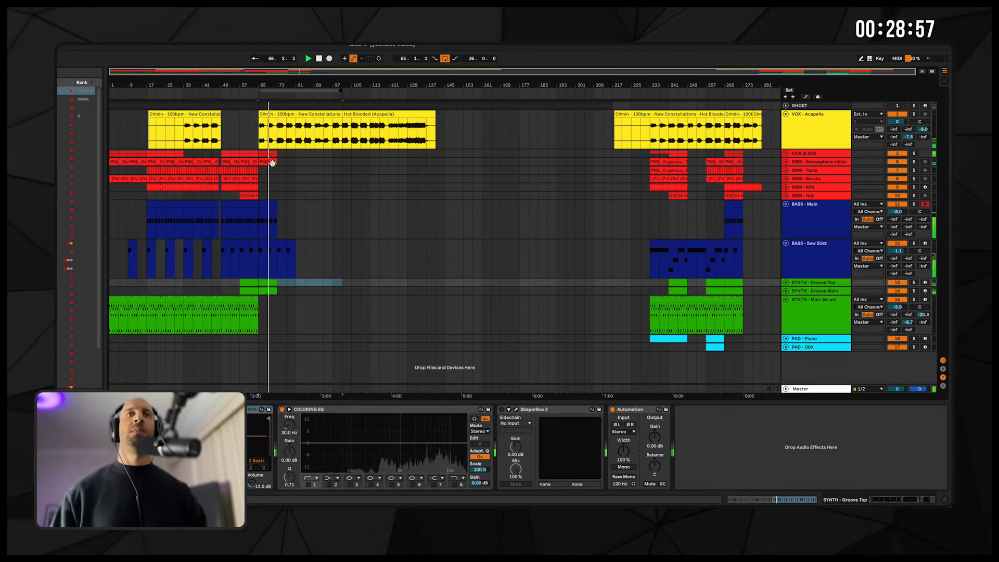
{"action": "left_click", "coordinate": [276, 155]}
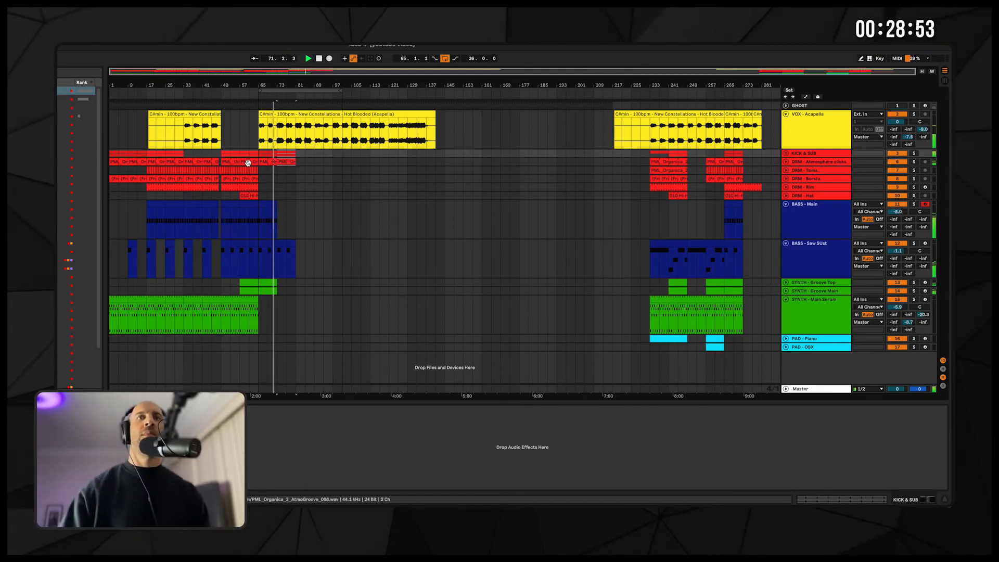
{"action": "left_click_drag", "start_coordinate": [258, 171], "coordinate": [241, 195]}
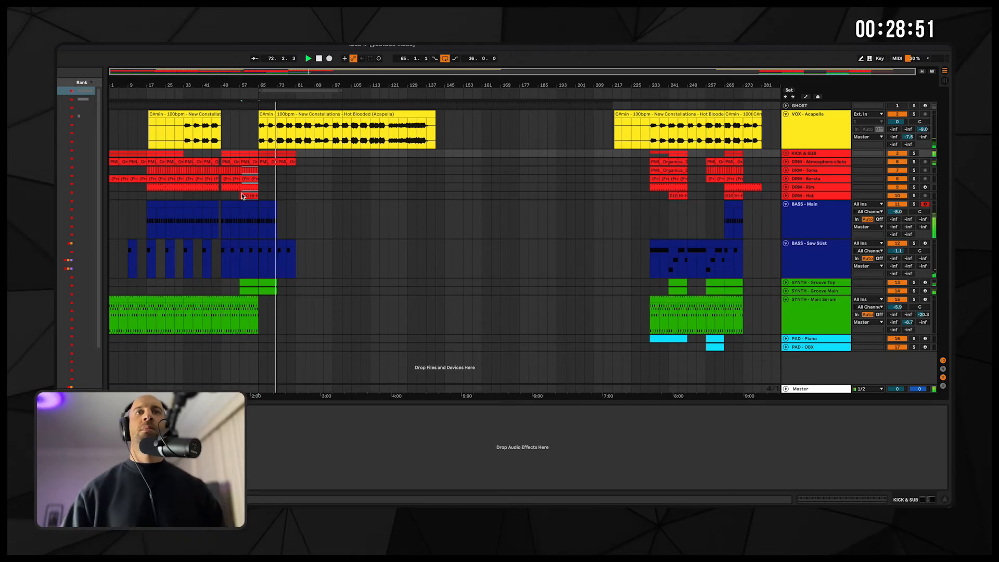
- Duplicate the BASS - Main clip to bars 73–81 and try a copy of the DRM - Hat clip over the same bars
{"action": "left_click", "coordinate": [244, 196]}
{"action": "left_click_drag", "start_coordinate": [248, 196], "coordinate": [288, 202]}
{"action": "left_click", "coordinate": [271, 204]}
{"action": "key", "text": "super+d"}
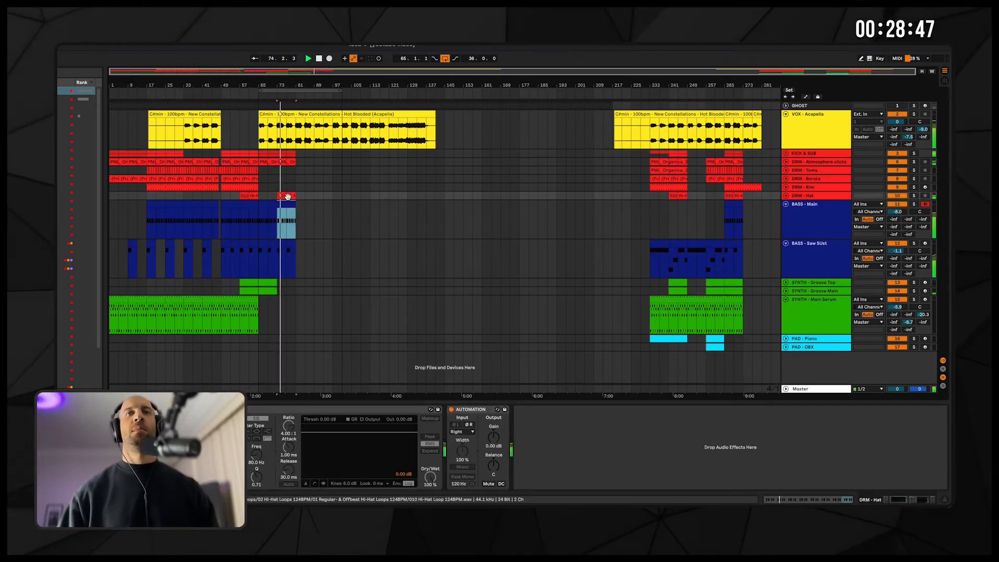
{"action": "left_click", "coordinate": [287, 196]}
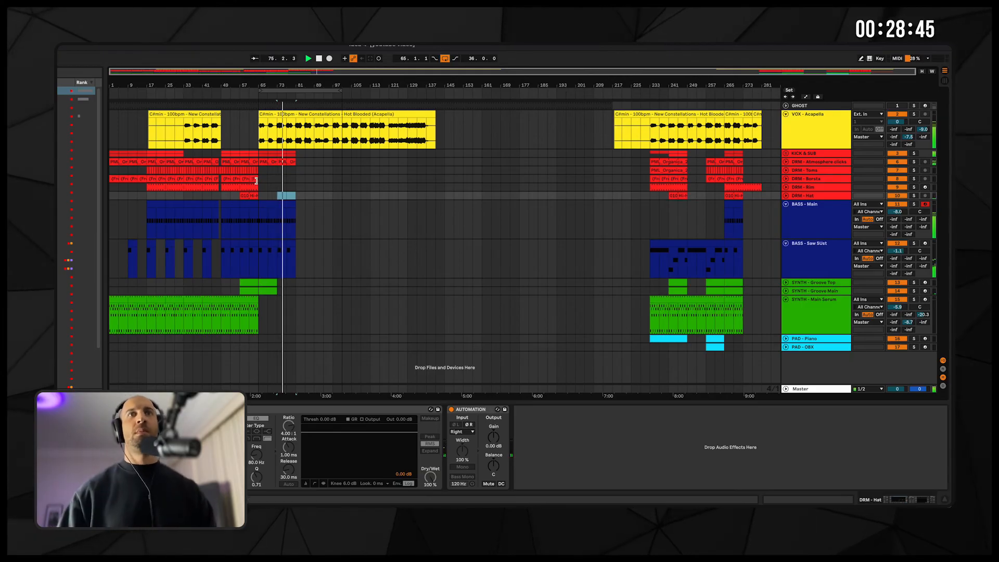
- Duplicate the SYNTH - Groove Main and Groove Top clips to bars 73–81 and fill bars 65–81 with DRM - Toms clips
{"action": "left_click", "coordinate": [271, 290]}
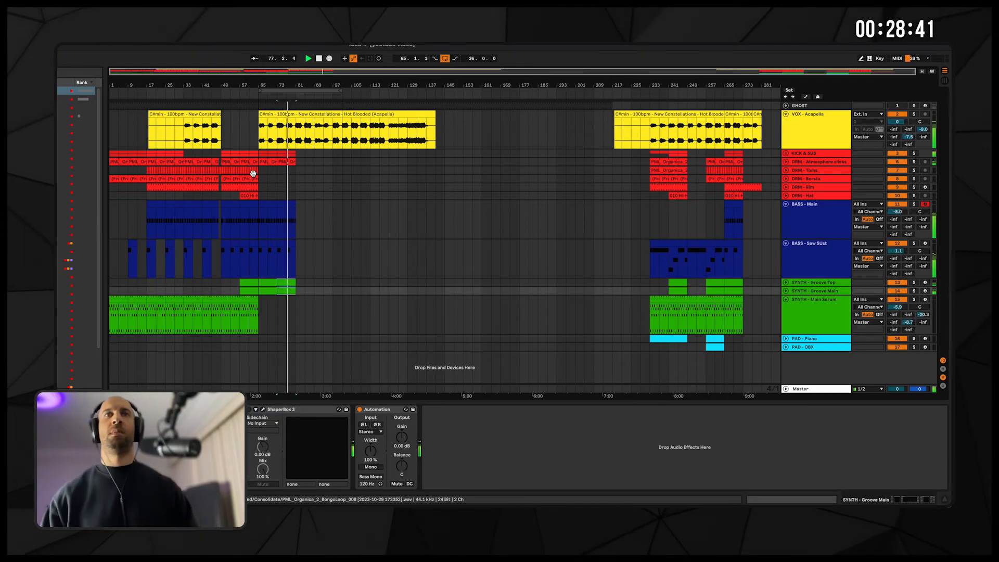
{"action": "key", "text": "super+d"}
{"action": "key", "text": "super+d"}
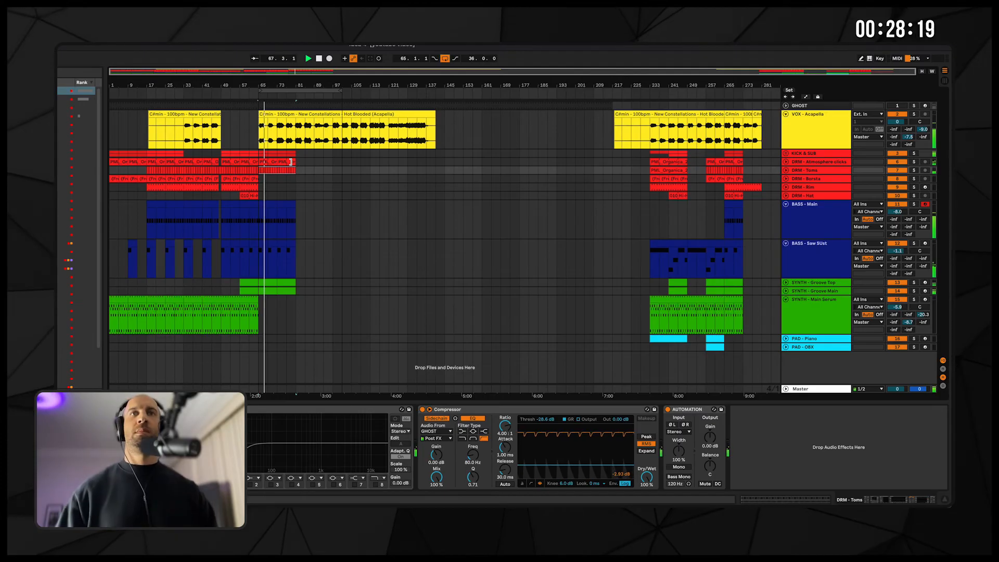
- Remove the SYNTH - Groove Top clips from bars 65–81
{"action": "left_click", "coordinate": [268, 281]}
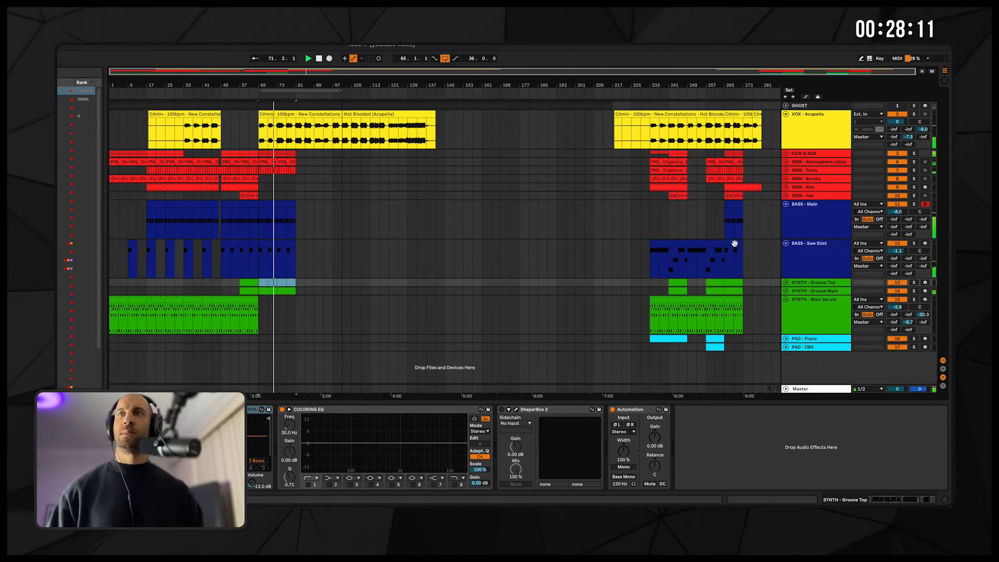
{"action": "left_click", "coordinate": [669, 244]}
- Try lowering the BASS - Main notes at bars 73–81: the first two bars to A1 and the following two to B1
{"action": "double_click", "coordinate": [285, 204]}
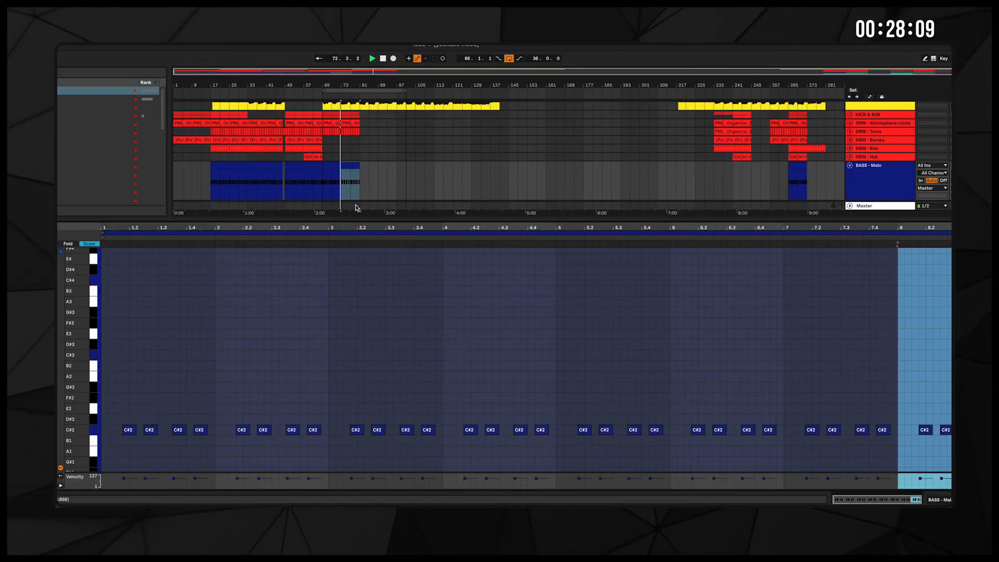
{"action": "left_click_drag", "start_coordinate": [118, 407], "coordinate": [330, 449]}
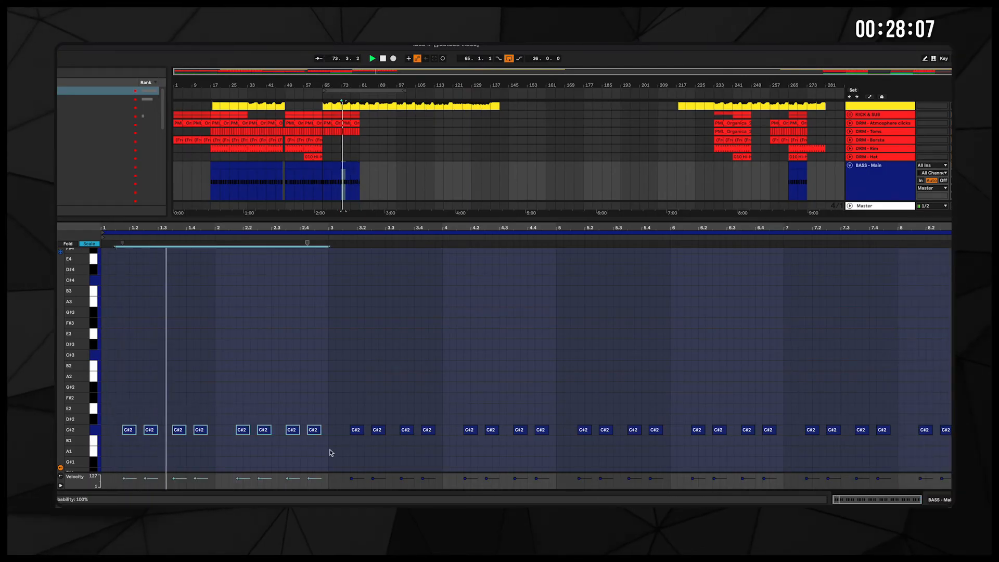
{"action": "key", "text": "Down"}
{"action": "key", "text": "Down"}
{"action": "key", "text": "Down"}
{"action": "key", "text": "Down"}
{"action": "left_click_drag", "start_coordinate": [334, 410], "coordinate": [556, 447]}
{"action": "key", "text": "Down"}
{"action": "key", "text": "Down"}
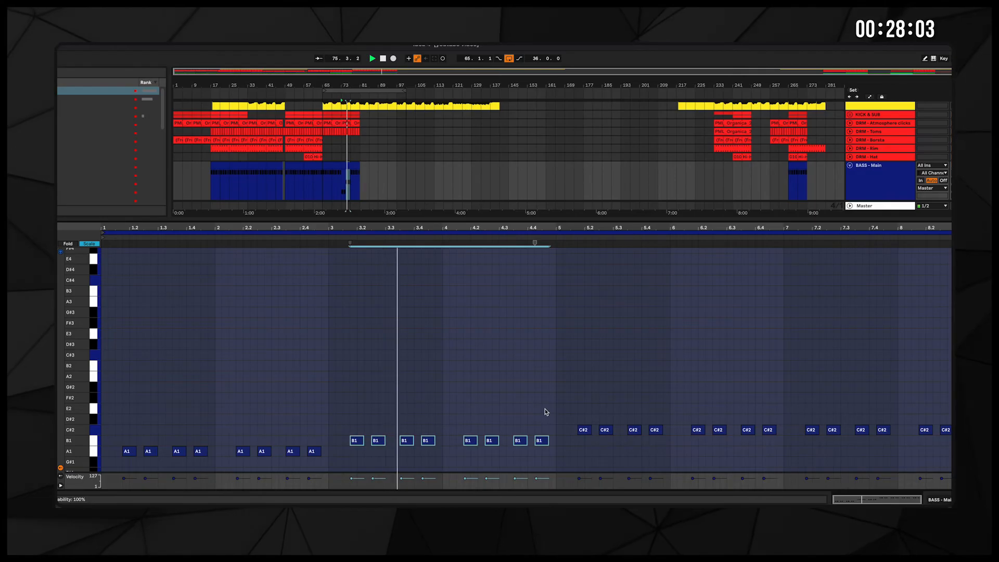
{"action": "key", "text": "shift+Tab"}
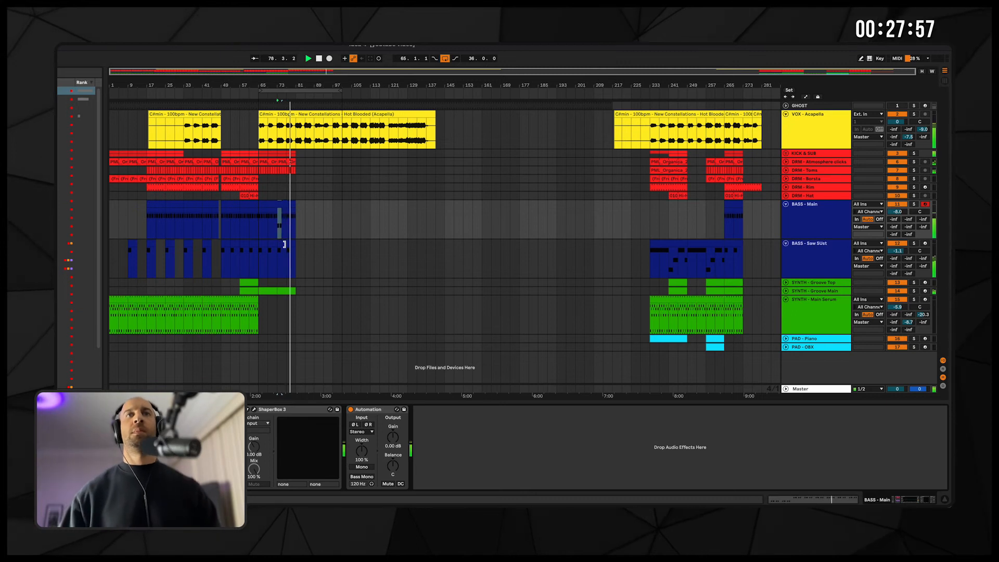
- Try splitting the VOX - Acapella clip at bar 81
{"action": "left_click", "coordinate": [292, 202]}
{"action": "left_click", "coordinate": [296, 134]}
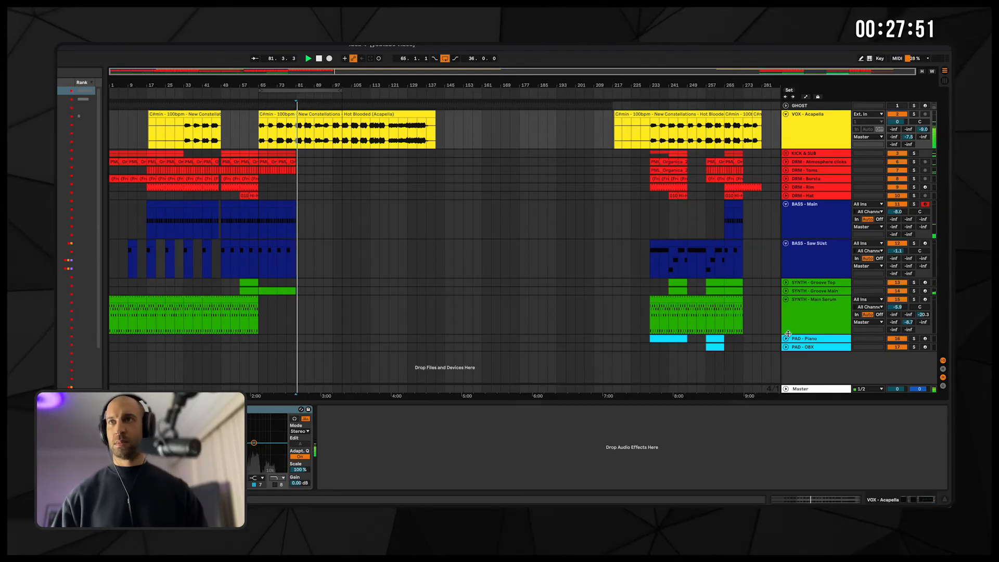
{"action": "left_click", "coordinate": [264, 122]}
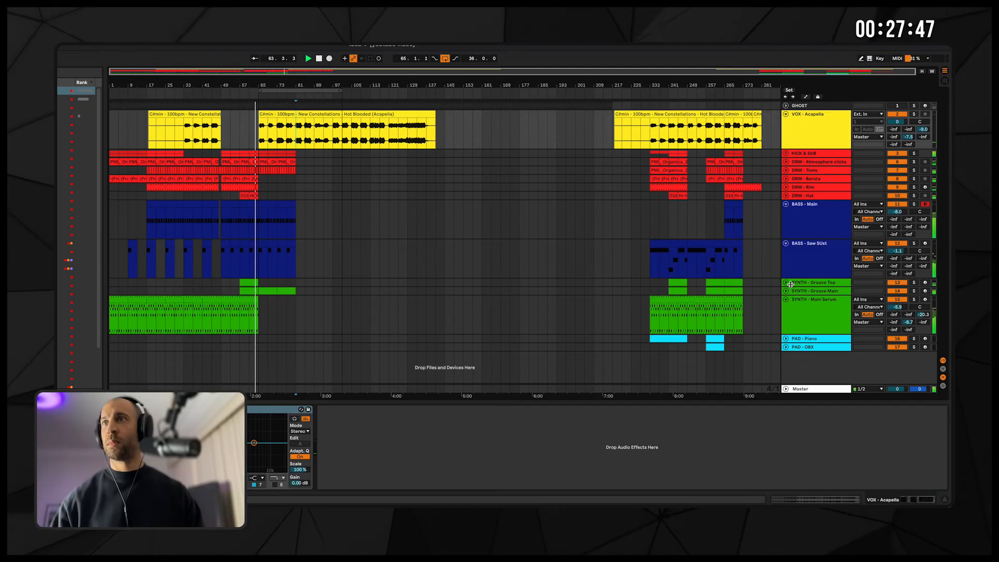
- Unfold the PAD - Piano track and copy its clip from bars 257–265 to bars 73–81
{"action": "left_click", "coordinate": [786, 339]}
{"action": "scroll", "coordinate": [718, 335], "scroll_direction": "down", "scroll_amount": 2}
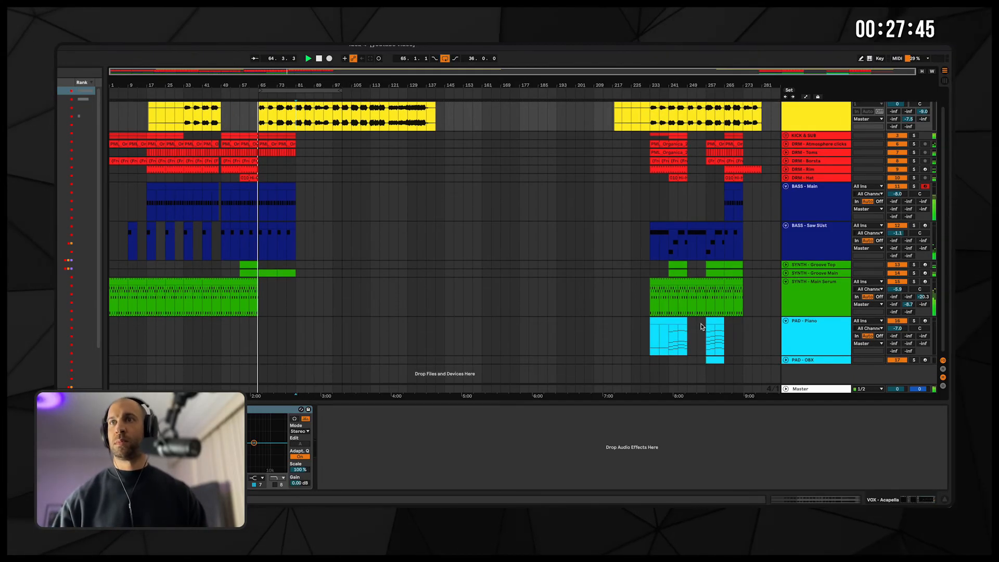
{"action": "left_click_drag", "start_coordinate": [716, 320], "coordinate": [283, 321]}
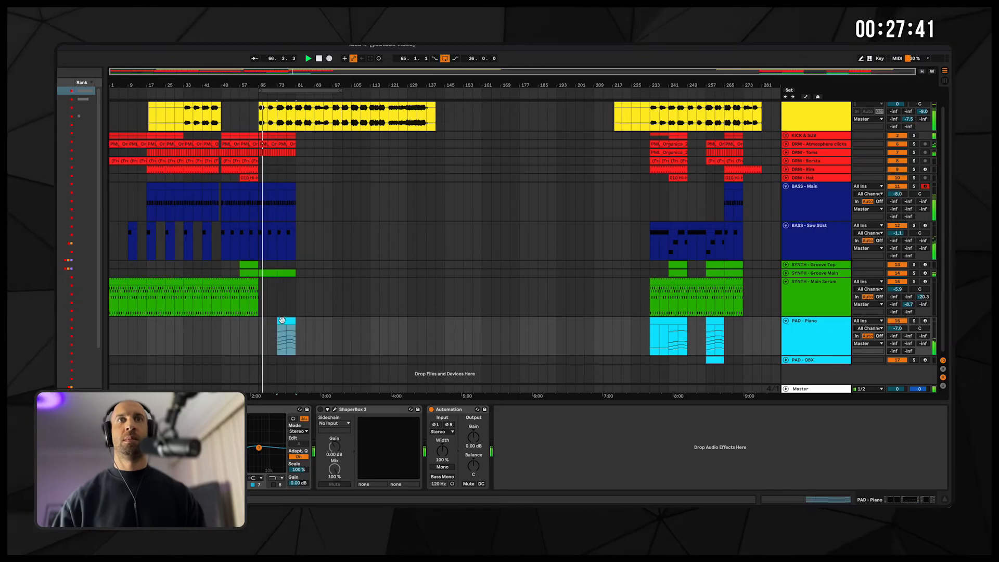
- In the BASS - Main clip at bars 73–81, transpose the first two bars' notes to A1 and the following two bars' notes to B1
{"action": "left_click", "coordinate": [279, 211]}
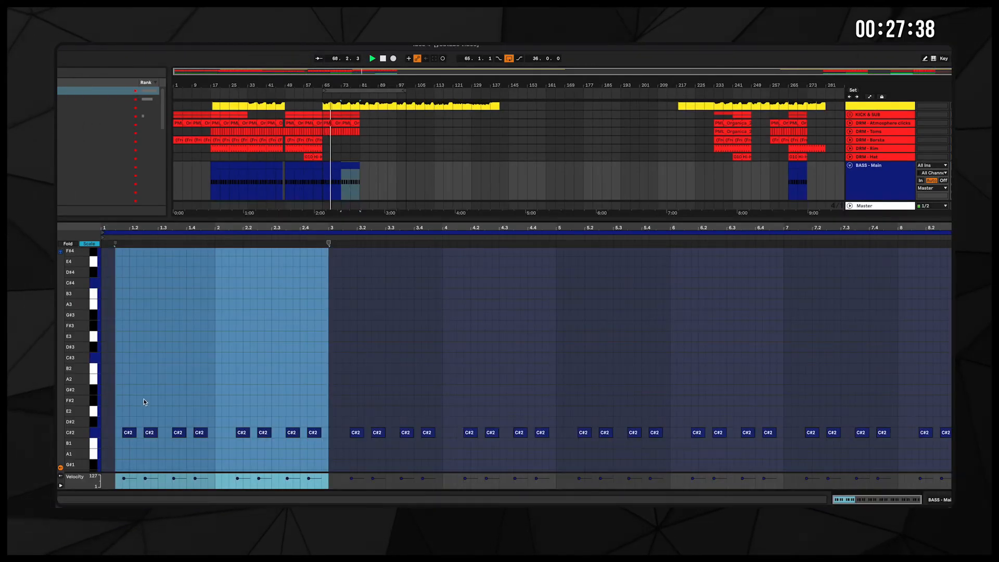
{"action": "left_click_drag", "start_coordinate": [118, 405], "coordinate": [323, 448]}
{"action": "key", "text": "Down"}
{"action": "key", "text": "Down"}
{"action": "key", "text": "Down"}
{"action": "key", "text": "Down"}
{"action": "left_click_drag", "start_coordinate": [345, 406], "coordinate": [569, 440]}
{"action": "key", "text": "Down"}
{"action": "key", "text": "Down"}
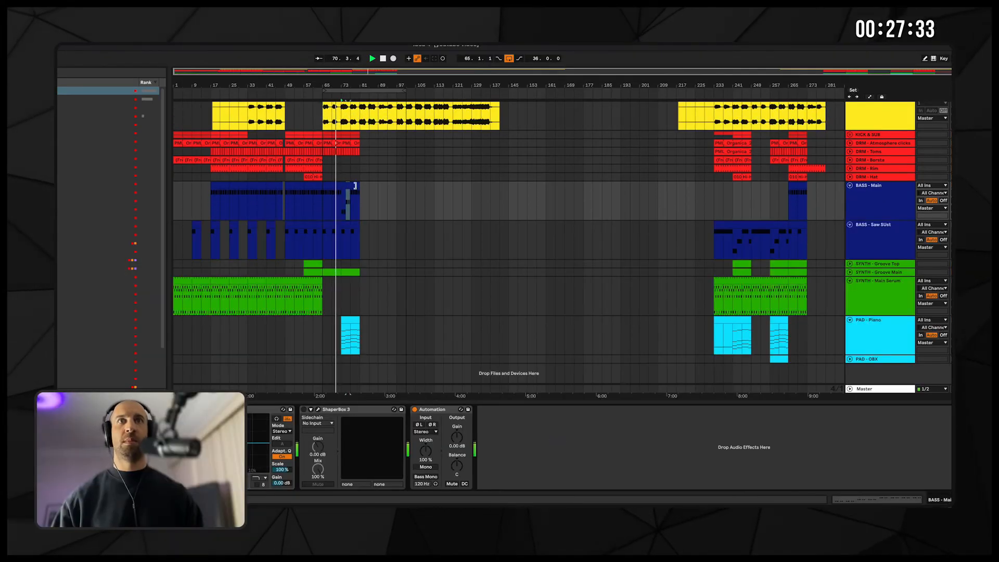
- In the BASS - Saw SUst clips from bar 73, lower the first note to A2 and the second note to B2
{"action": "double_click", "coordinate": [345, 224]}
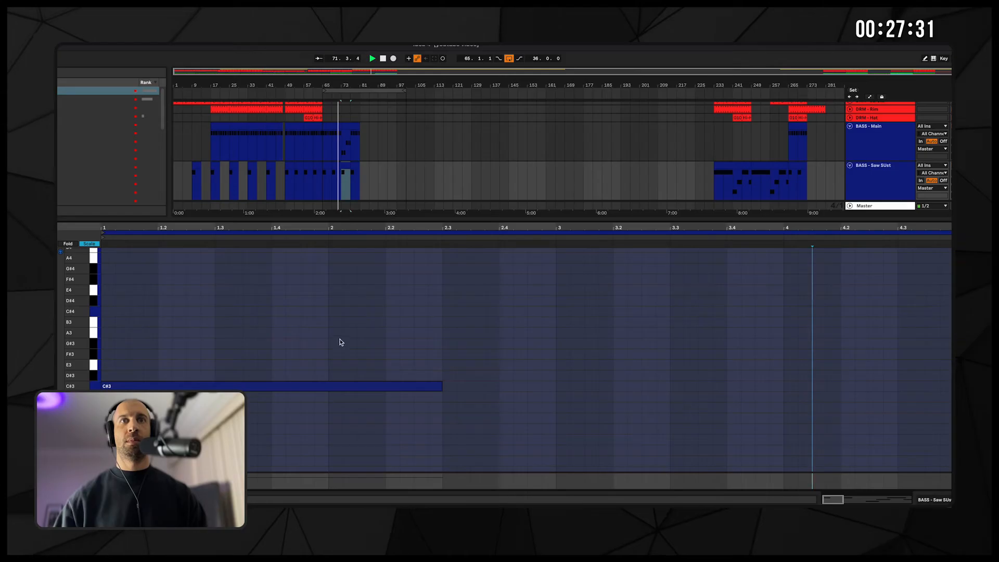
{"action": "left_click_drag", "start_coordinate": [343, 409], "coordinate": [343, 410]}
{"action": "key", "text": "shift+Tab"}
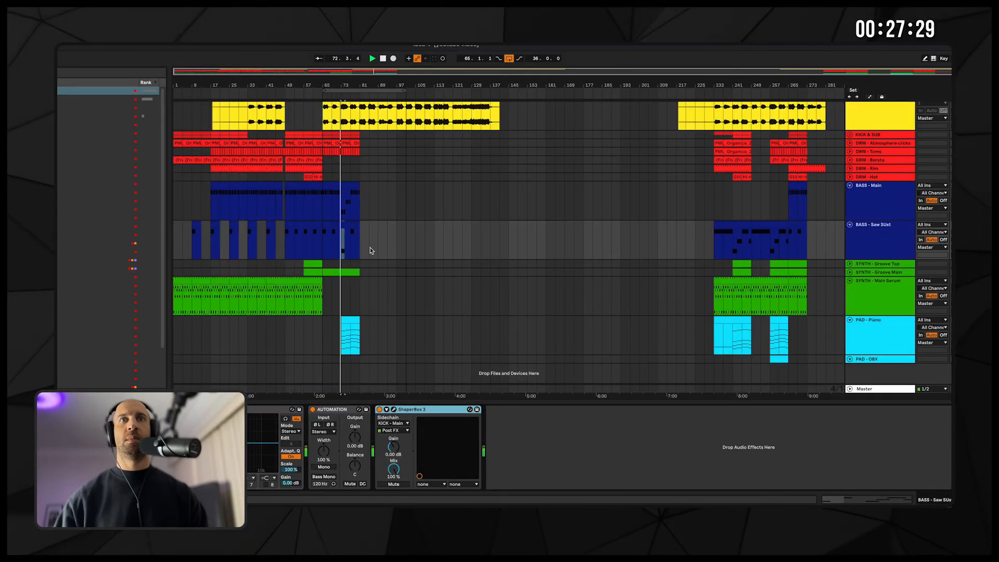
{"action": "left_click", "coordinate": [347, 225]}
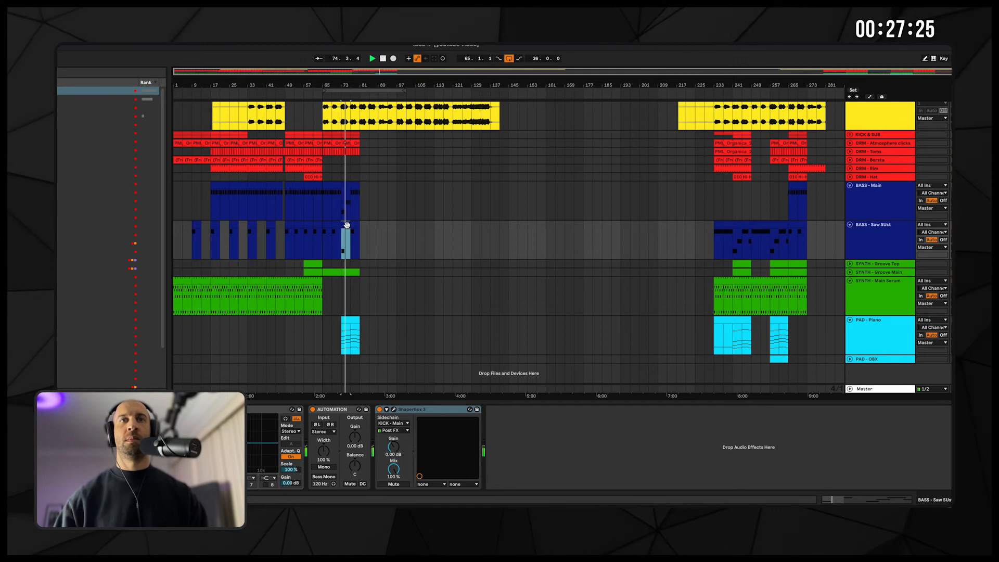
{"action": "double_click", "coordinate": [347, 225]}
{"action": "key", "text": "space"}
{"action": "left_click_drag", "start_coordinate": [381, 409], "coordinate": [839, 398]}
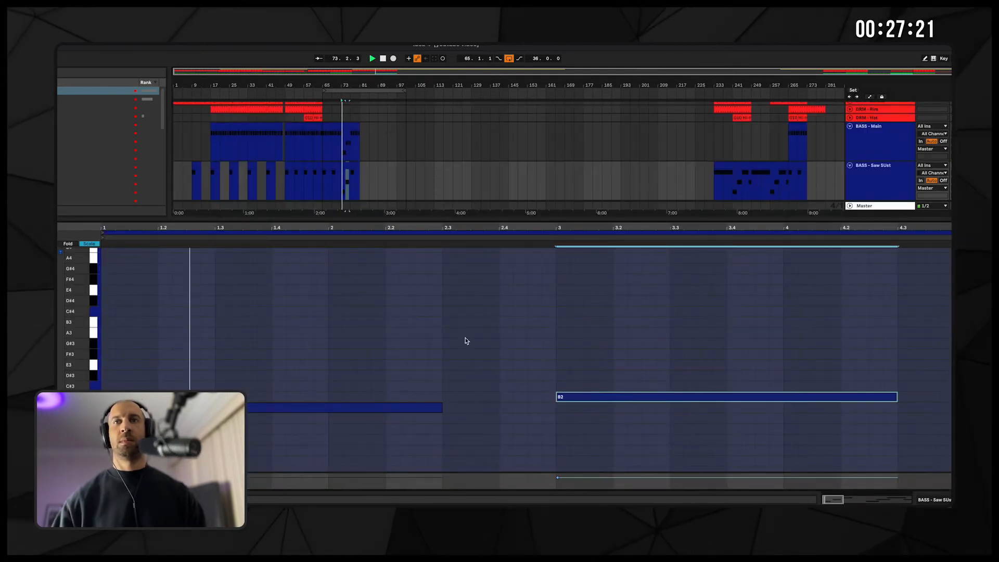
{"action": "key", "text": "shift+Tab"}
{"action": "left_click", "coordinate": [353, 225]}
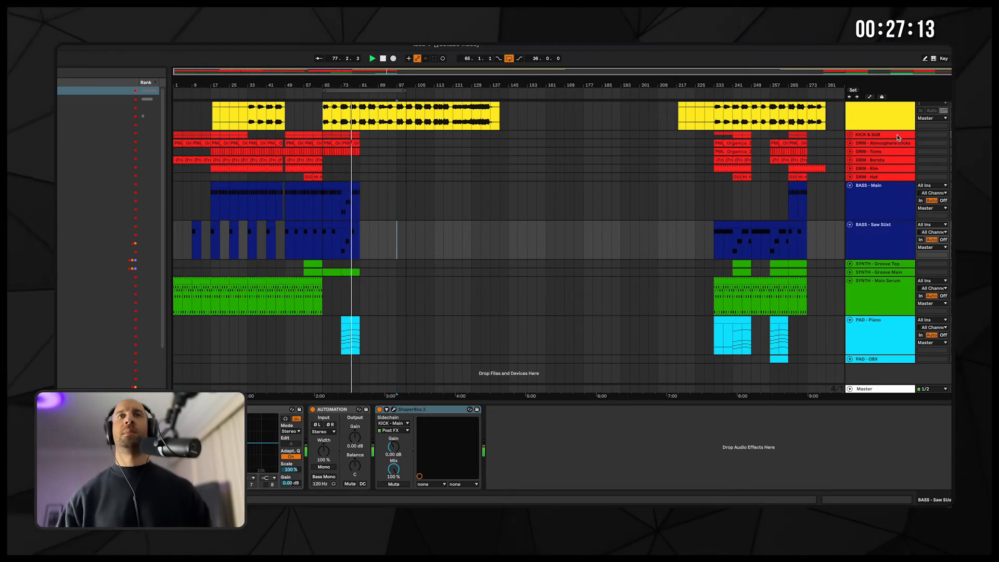
- Clear KICK & SUB from bars 73–81 and duplicate that section's bass, Groove Main and PAD - Piano clips to bars 81–89
{"action": "left_click", "coordinate": [344, 133]}
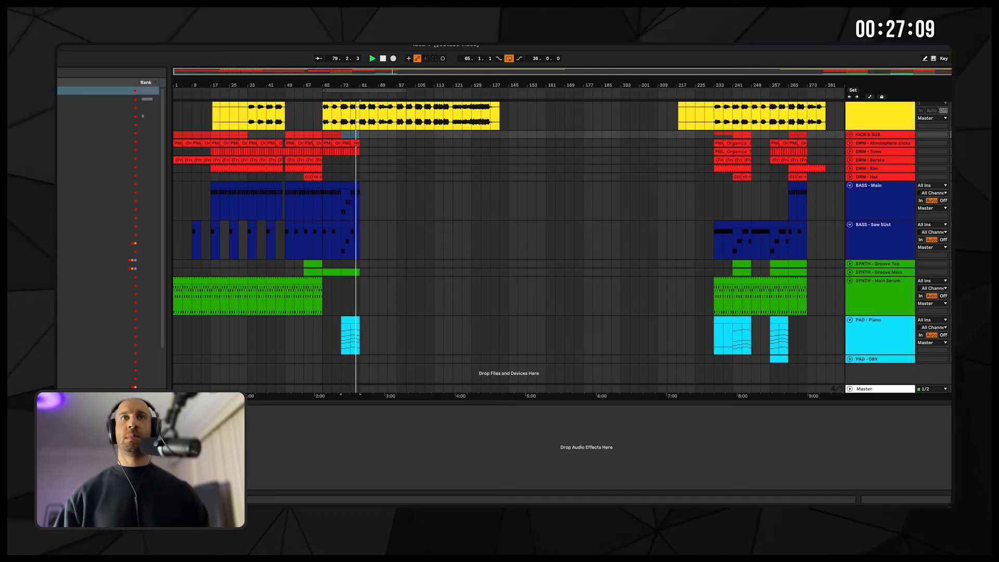
{"action": "left_click", "coordinate": [352, 272]}
{"action": "left_click", "coordinate": [352, 186]}
{"action": "left_click", "coordinate": [353, 317], "text": "shift"}
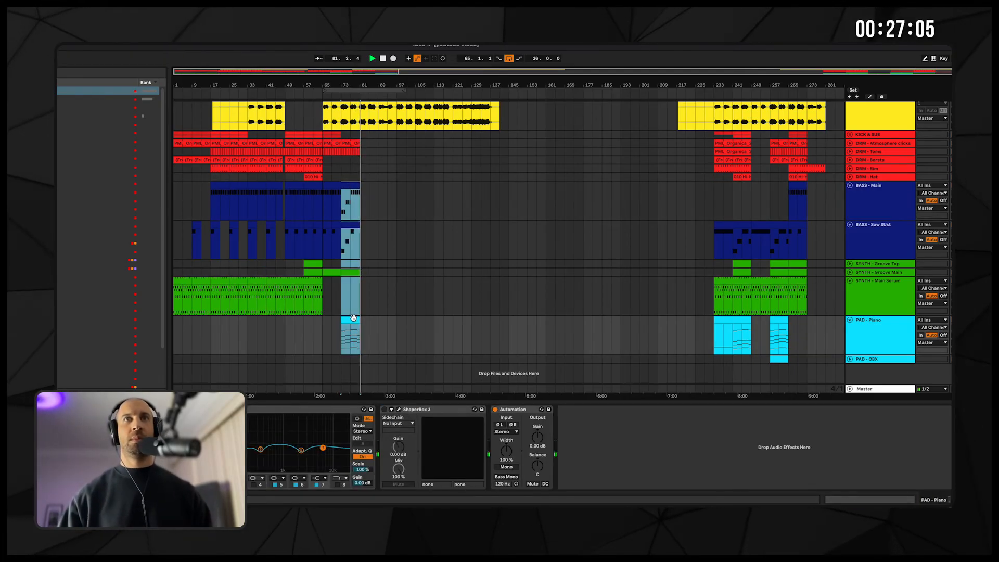
{"action": "key", "text": "ctrl+d"}
- Unfold the PAD - OBX track and copy its clip from bars 257–265 to bars 81–89
{"action": "left_click", "coordinate": [344, 152]}
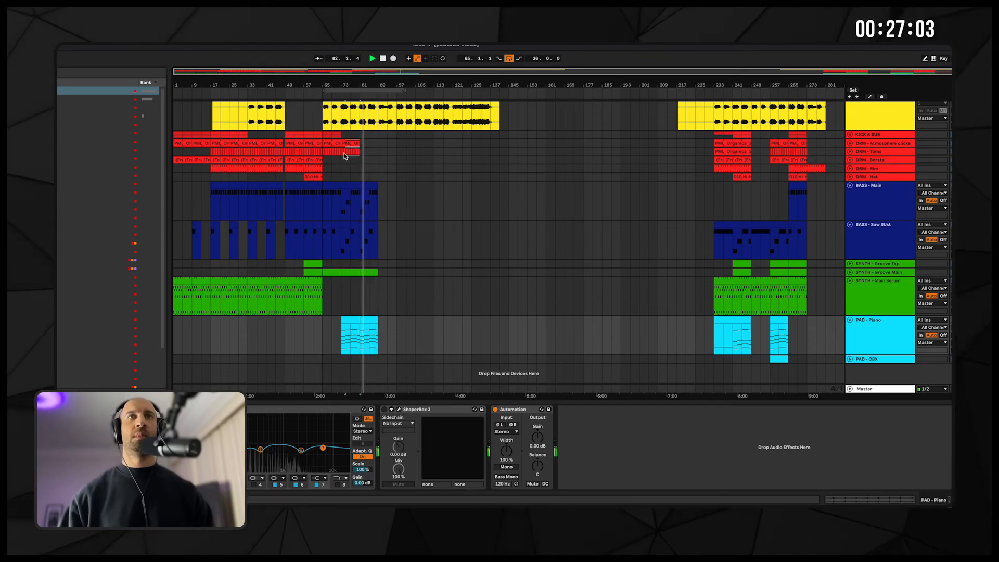
{"action": "left_click", "coordinate": [342, 154]}
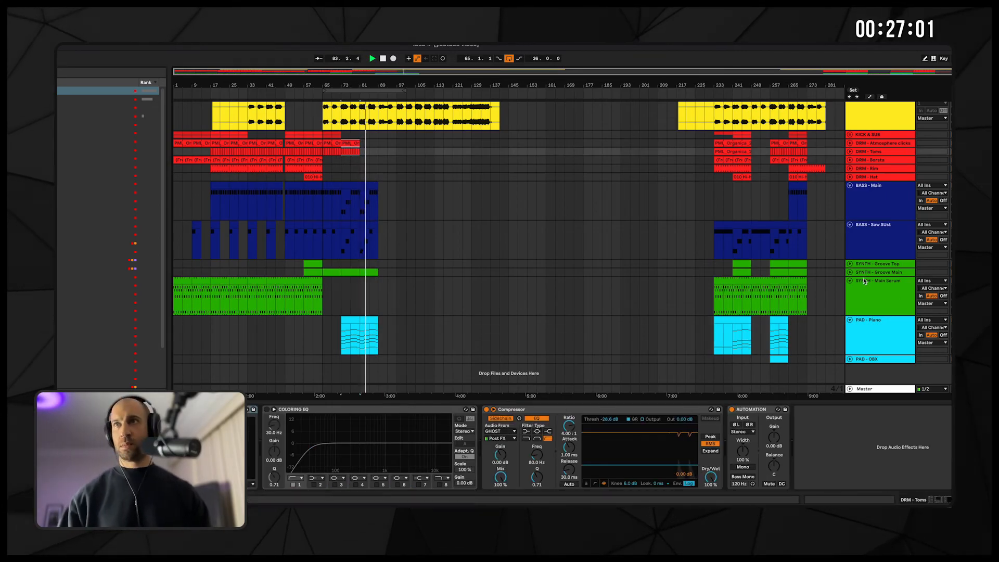
{"action": "left_click", "coordinate": [850, 359]}
{"action": "left_click_drag", "start_coordinate": [778, 349], "coordinate": [367, 359]}
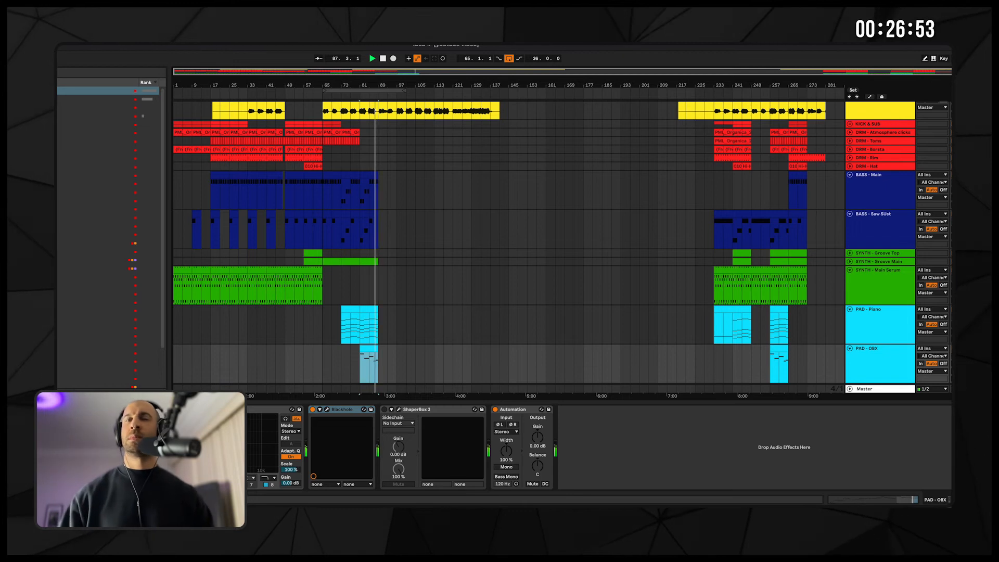
- Duplicate the PAD - Piano and PAD - OBX clips from bars 81–89 to bars 89–97
{"action": "left_click", "coordinate": [367, 309]}
{"action": "left_click", "coordinate": [372, 349], "text": "shift"}
{"action": "key", "text": "super+d"}
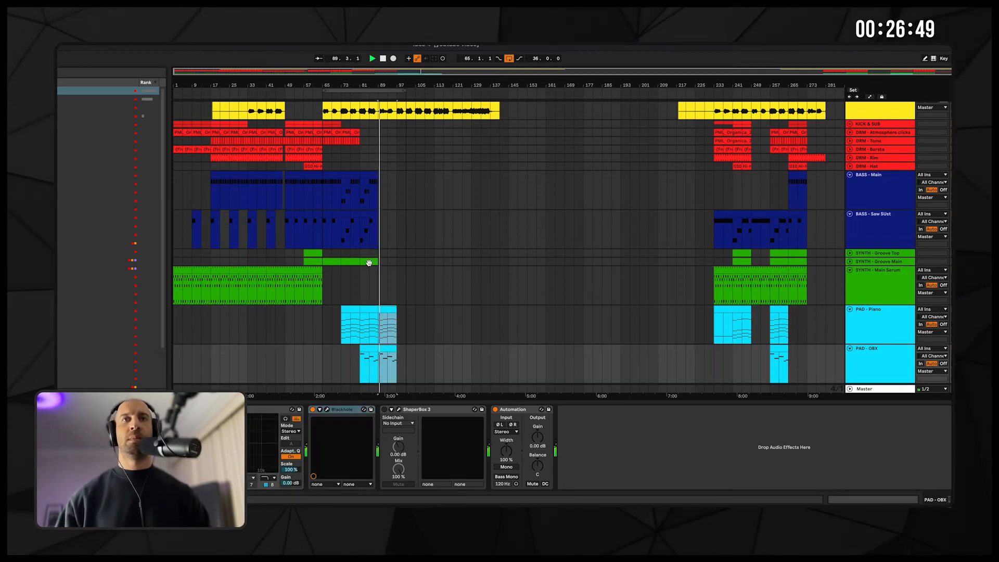
- Duplicate the SYNTH - Groove Main, BASS - Main and BASS - Saw SUst clips from bars 81–89 to bars 89–97
{"action": "left_click", "coordinate": [369, 262]}
{"action": "key", "text": "super+d"}
{"action": "left_click", "coordinate": [368, 175]}
{"action": "left_click", "coordinate": [368, 213], "text": "shift"}
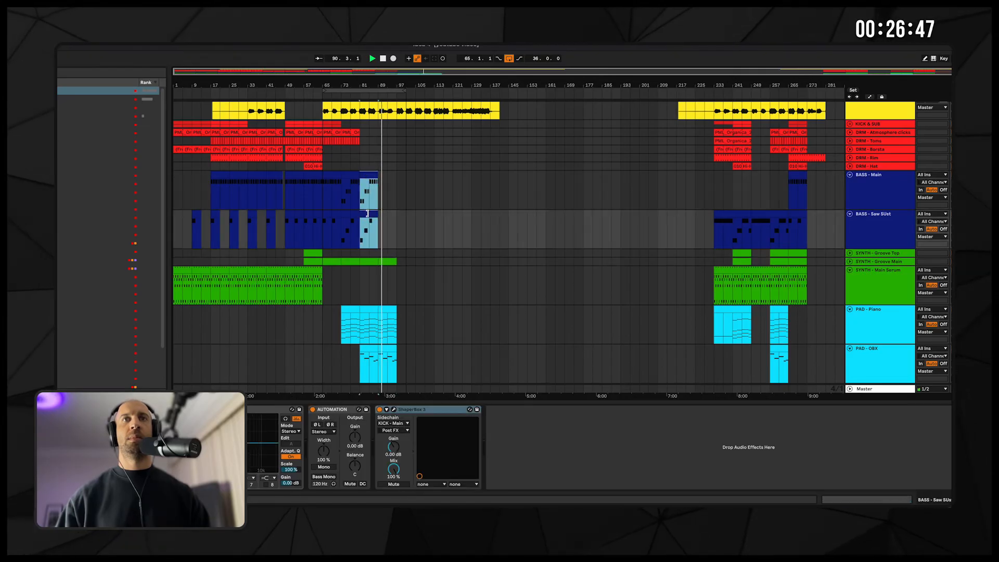
{"action": "key", "text": "super+d"}
- Split the VOX - Acapella clip at bar 89 and move the remaining vocal to start at about bar 121
{"action": "scroll", "coordinate": [391, 120], "scroll_direction": "up", "scroll_amount": 3}
{"action": "left_click", "coordinate": [383, 115]}
{"action": "left_click", "coordinate": [378, 127]}
{"action": "key", "text": "super+e"}
{"action": "left_click_drag", "start_coordinate": [383, 115], "coordinate": [458, 116]}
- Audition the moved VOX - Acapella section from about bars 153 and 161
{"action": "left_click", "coordinate": [529, 135]}
{"action": "key", "text": "space"}
{"action": "key", "text": "space"}
{"action": "left_click", "coordinate": [546, 134]}
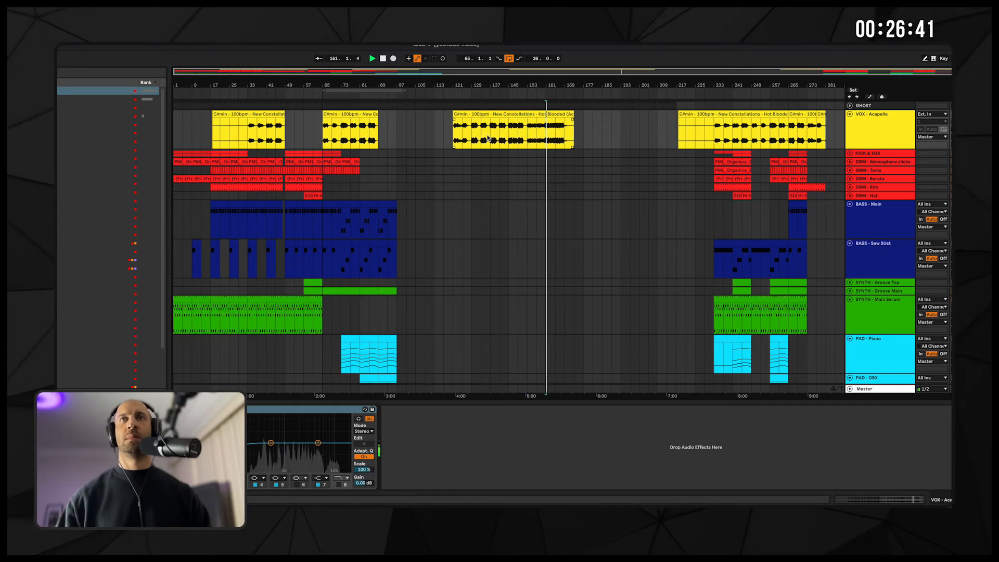
- Split the third vocal clip on the VOX - Acapella track at bar 153 and move its second part to bar 89
{"action": "left_click", "coordinate": [527, 138]}
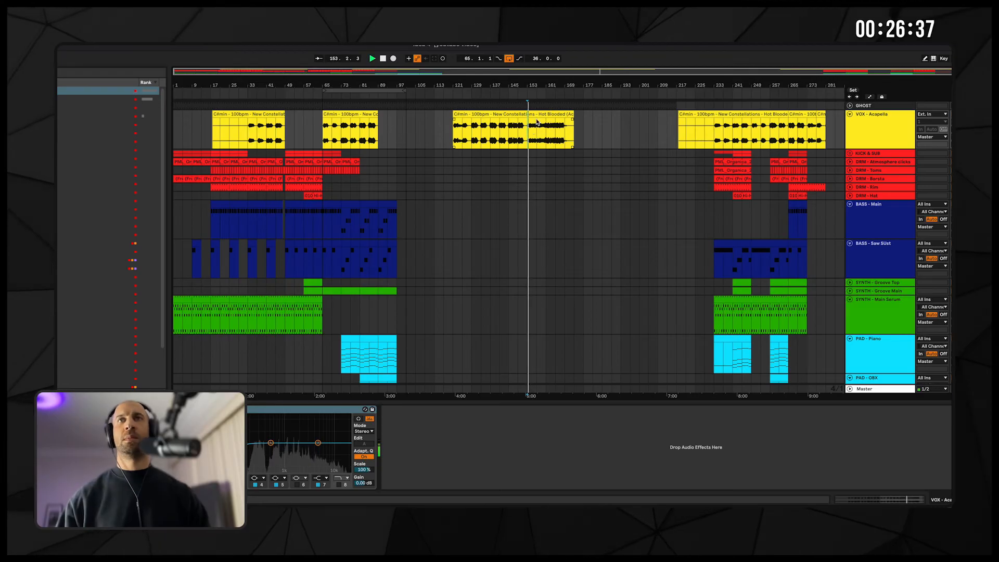
{"action": "key", "text": "super+e"}
{"action": "key", "text": "space"}
{"action": "left_click_drag", "start_coordinate": [544, 115], "coordinate": [396, 125]}
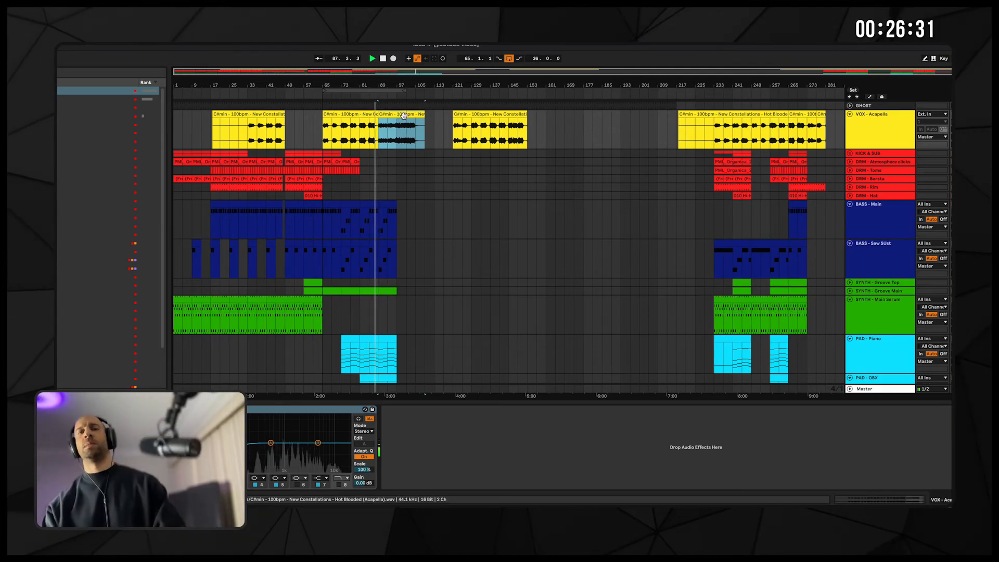
- Copy the SYNTH - Main Serum clips from bar 233 onward to bar 89 on the same track
{"action": "scroll", "coordinate": [418, 219], "scroll_direction": "down", "scroll_amount": 3}
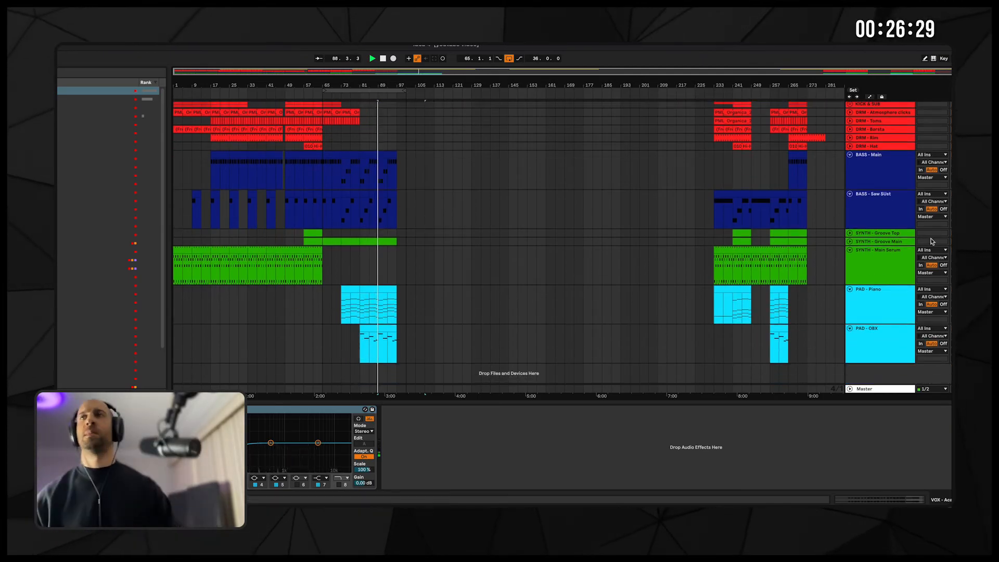
{"action": "left_click_drag", "start_coordinate": [729, 250], "coordinate": [387, 269]}
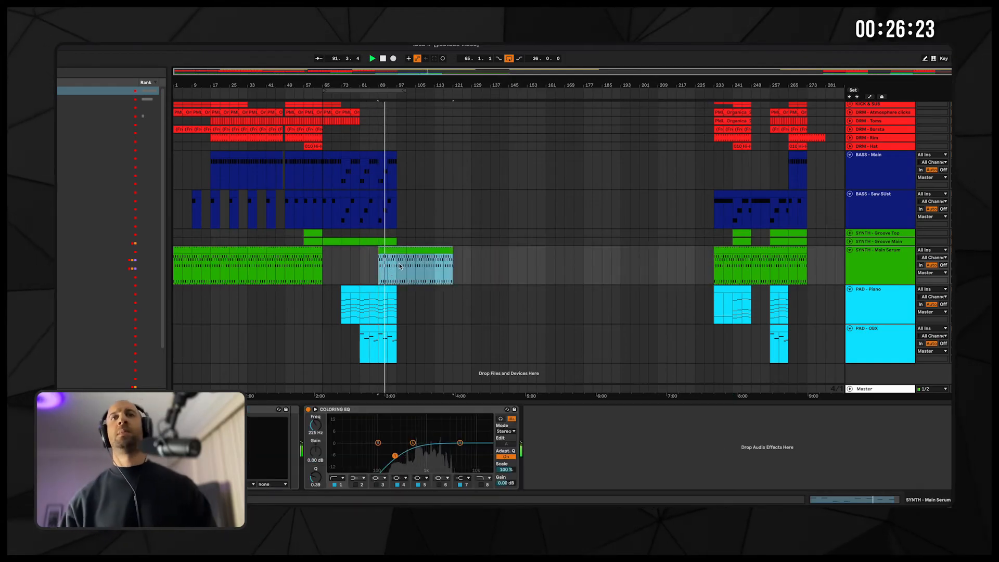
{"action": "mouse_move", "coordinate": [391, 250]}
{"action": "left_mouse_down"}
{"action": "mouse_move", "coordinate": [417, 251]}
{"action": "mouse_move", "coordinate": [386, 251]}
{"action": "left_mouse_up"}
- Draw a Cutoff automation ramp on the SYNTH - Main Serum track, rising from a dip at bar 89 to about bar 97
{"action": "key", "text": "a"}
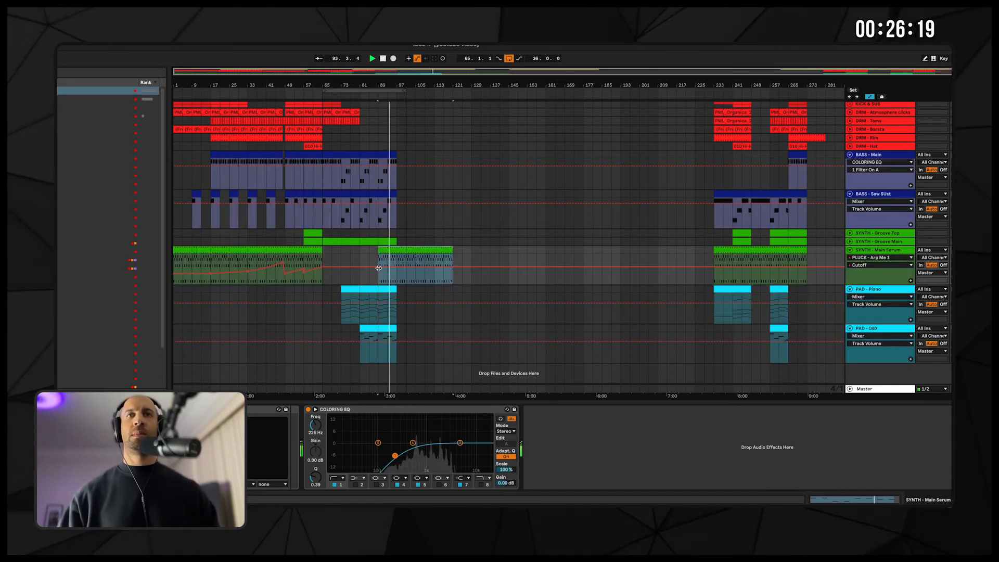
{"action": "left_click_drag", "start_coordinate": [377, 270], "coordinate": [395, 262]}
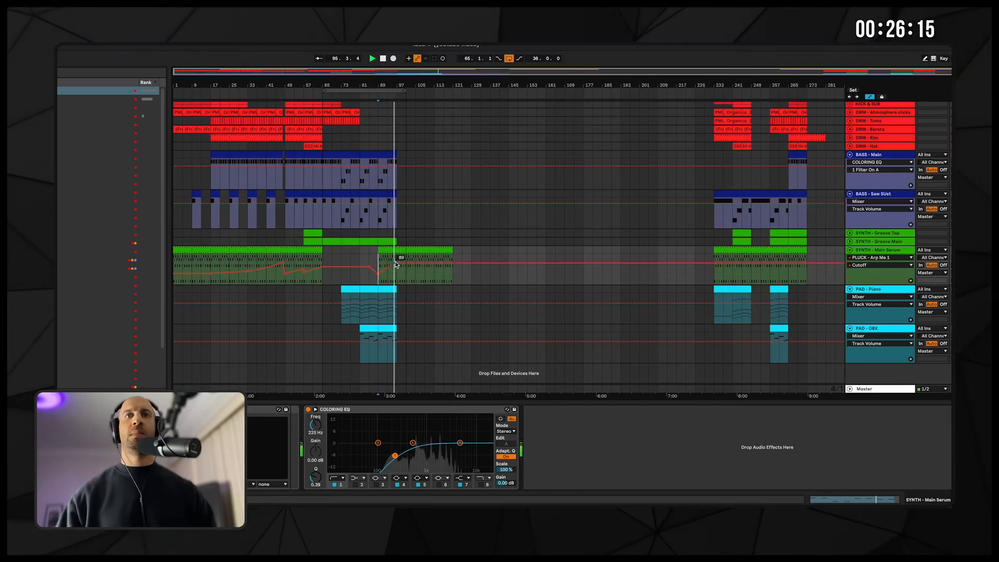
{"action": "key", "text": "a"}
- Duplicate the last clips of the PAD - OBX and PAD - Piano tracks into bars 97 to 105
{"action": "left_click", "coordinate": [388, 329]}
{"action": "key", "text": "super+d"}
{"action": "left_click", "coordinate": [389, 289]}
{"action": "key", "text": "super+d"}
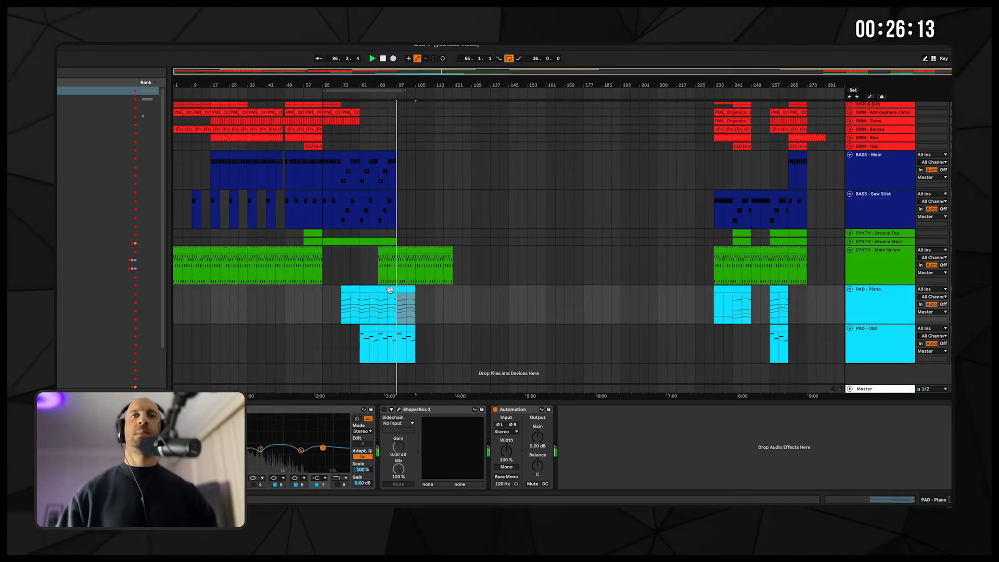
{"action": "left_click", "coordinate": [389, 244]}
{"action": "key", "text": "super+d"}
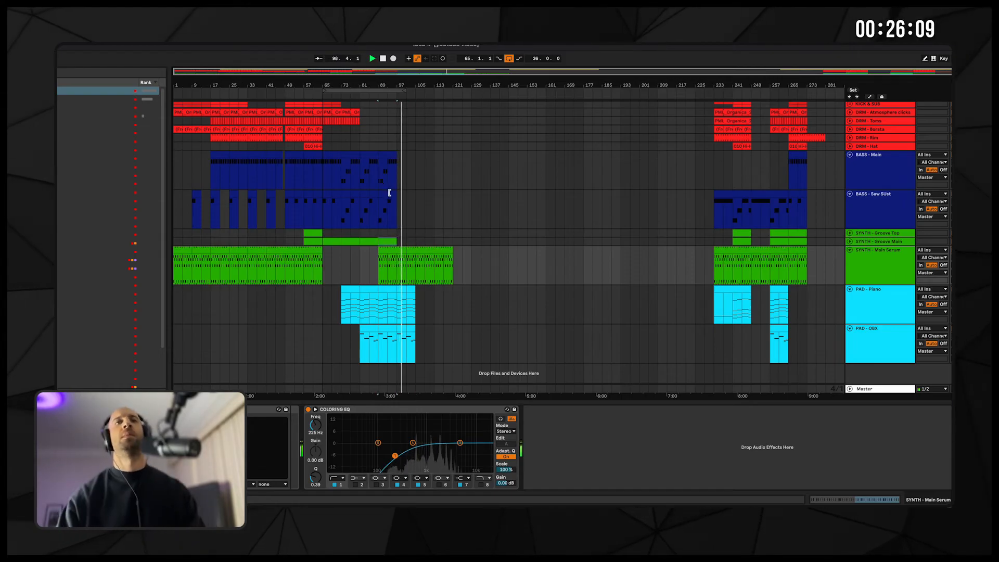
- Extend the arrangement loop's end so that the loop is 92 bars long
{"action": "left_click", "coordinate": [392, 155]}
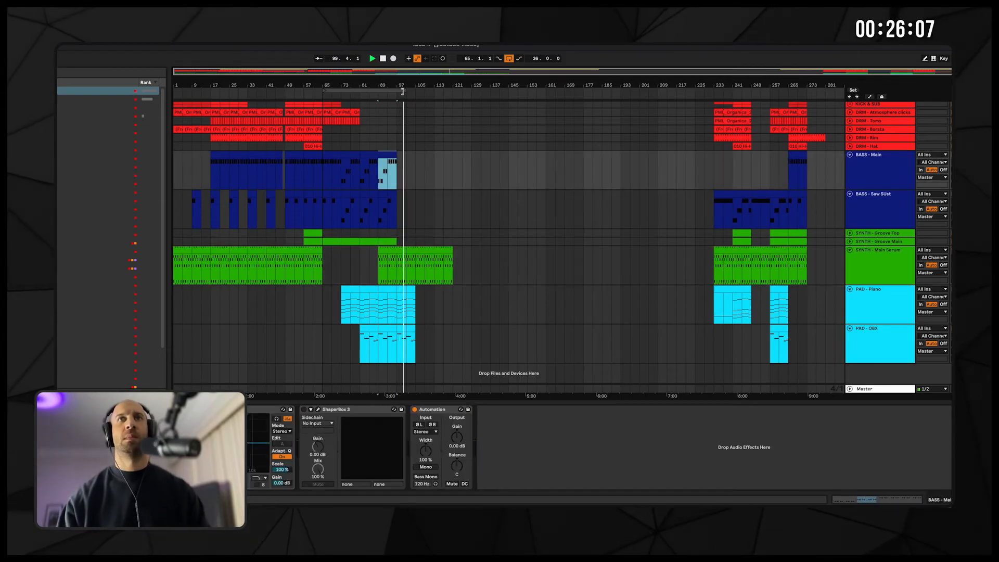
{"action": "left_click_drag", "start_coordinate": [403, 92], "coordinate": [537, 92]}
{"action": "scroll", "coordinate": [389, 172], "scroll_direction": "up", "scroll_amount": 3}
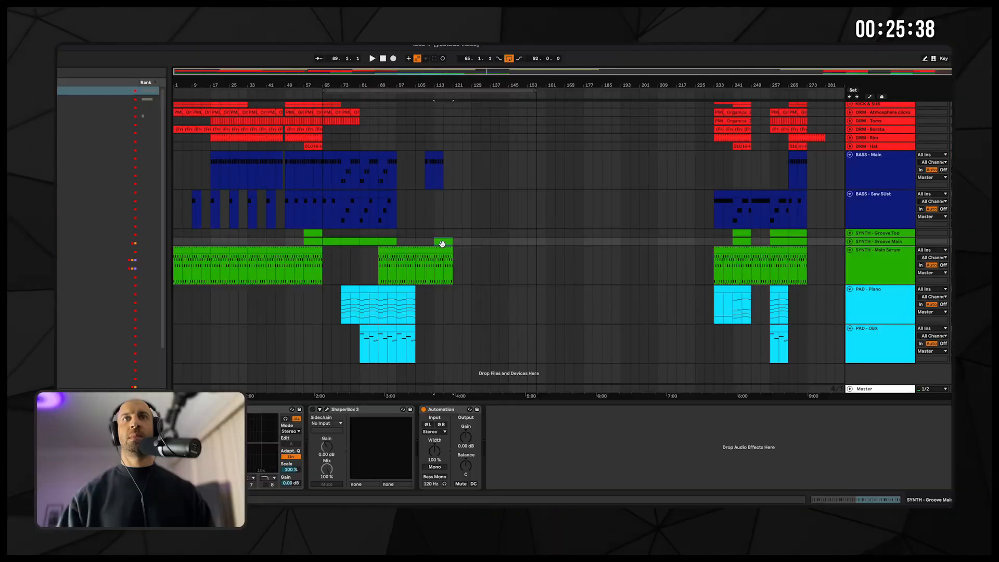
- Audition the SYNTH - Groove Main clip at bar 113, remove it, and restart playback from an earlier section
{"action": "key", "text": "space"}
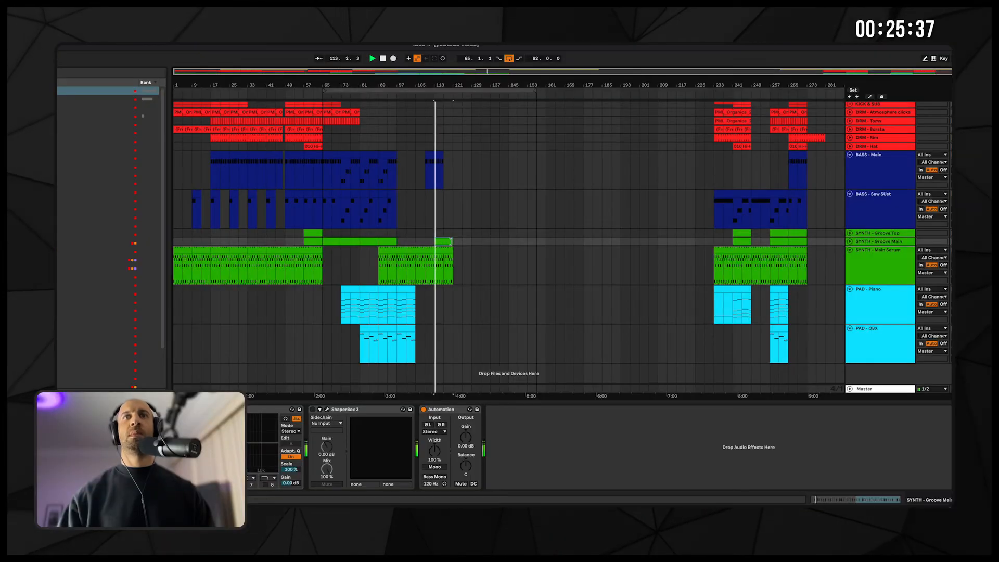
{"action": "left_click", "coordinate": [438, 241]}
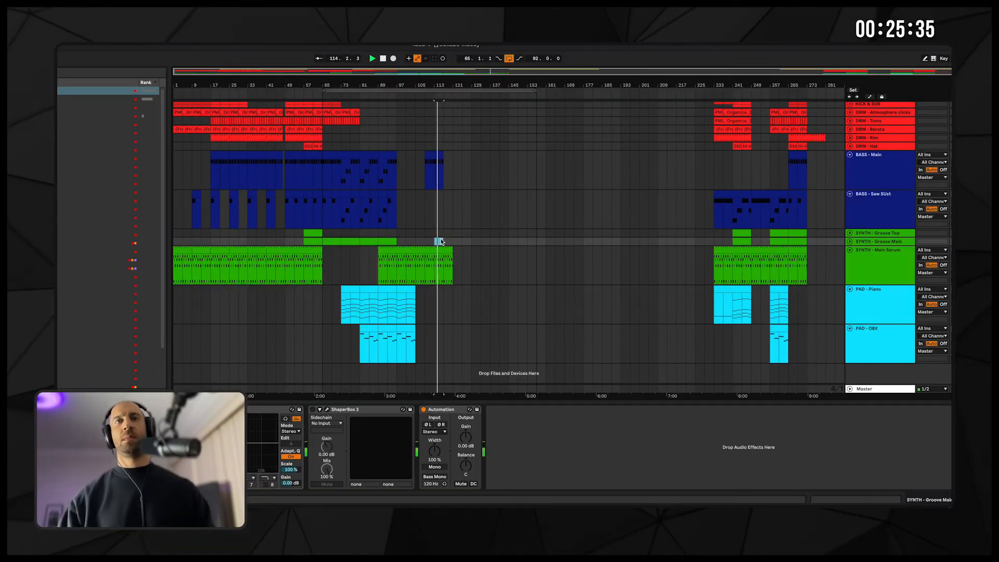
{"action": "left_click", "coordinate": [366, 97]}
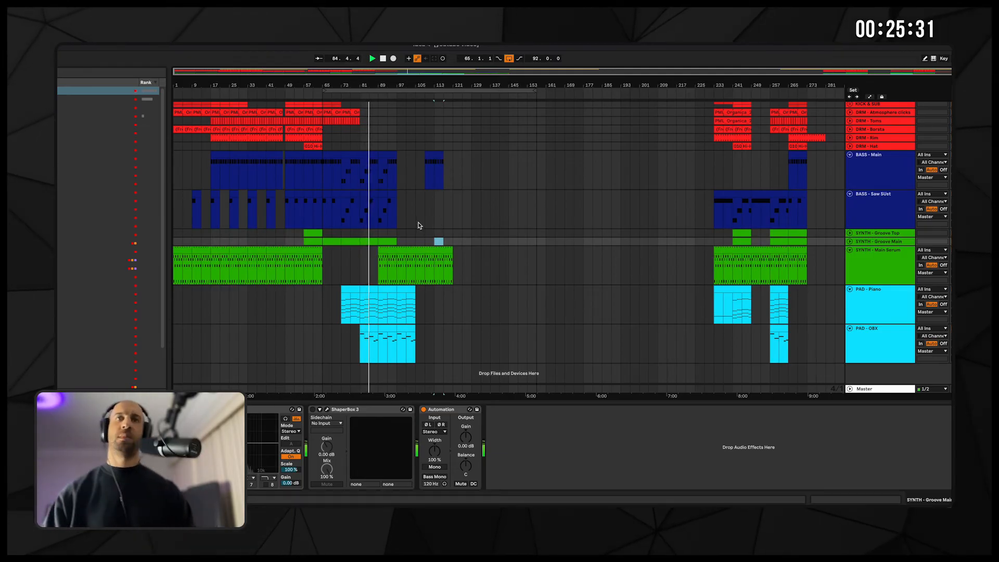
- Duplicate the SYNTH - Groove Main track and delete the copy's clips between bars 57 and 97
{"action": "left_click", "coordinate": [879, 242]}
{"action": "left_click", "coordinate": [850, 241]}
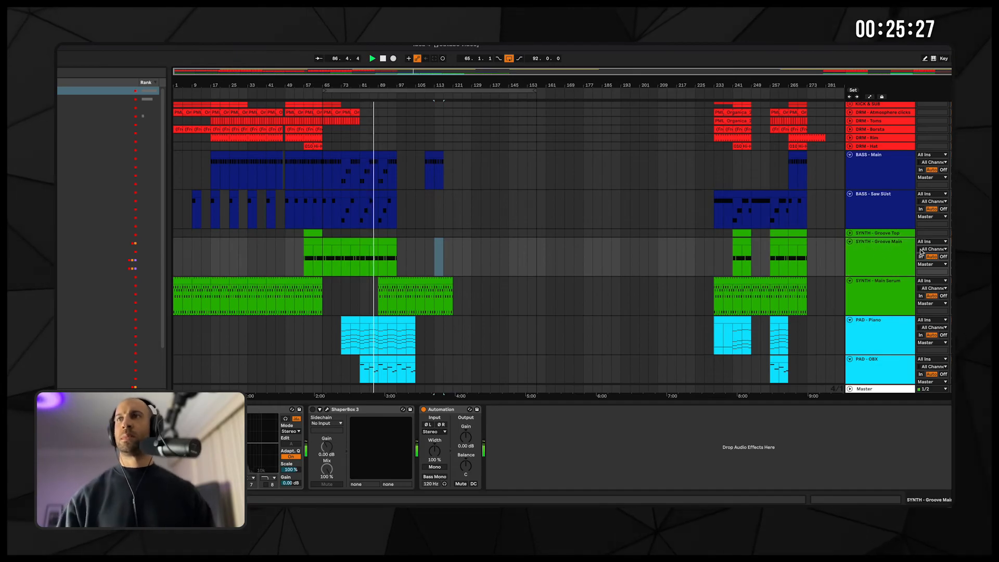
{"action": "right_click", "coordinate": [895, 253]}
{"action": "key", "text": "Return"}
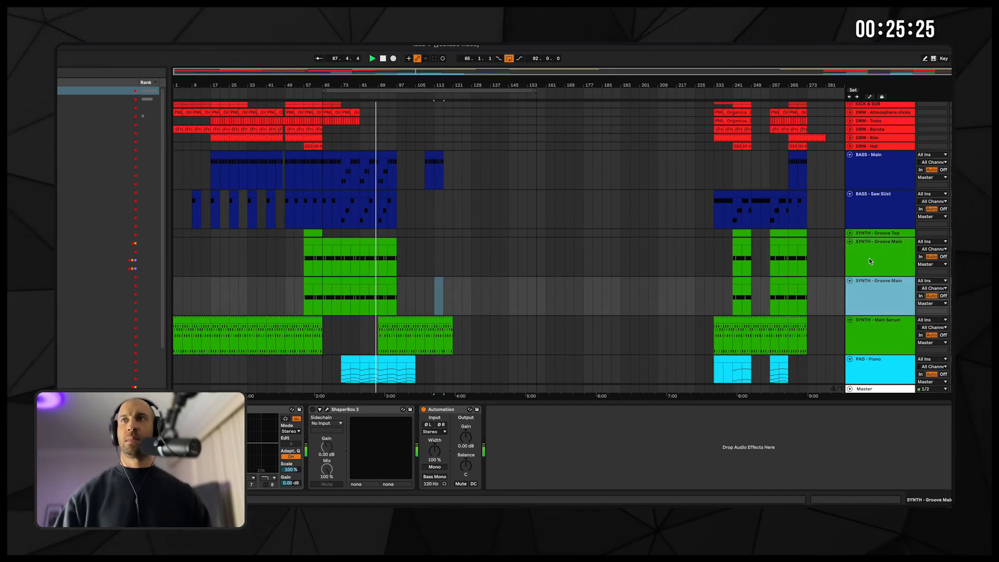
{"action": "left_click", "coordinate": [390, 284]}
{"action": "left_click", "coordinate": [323, 281]}
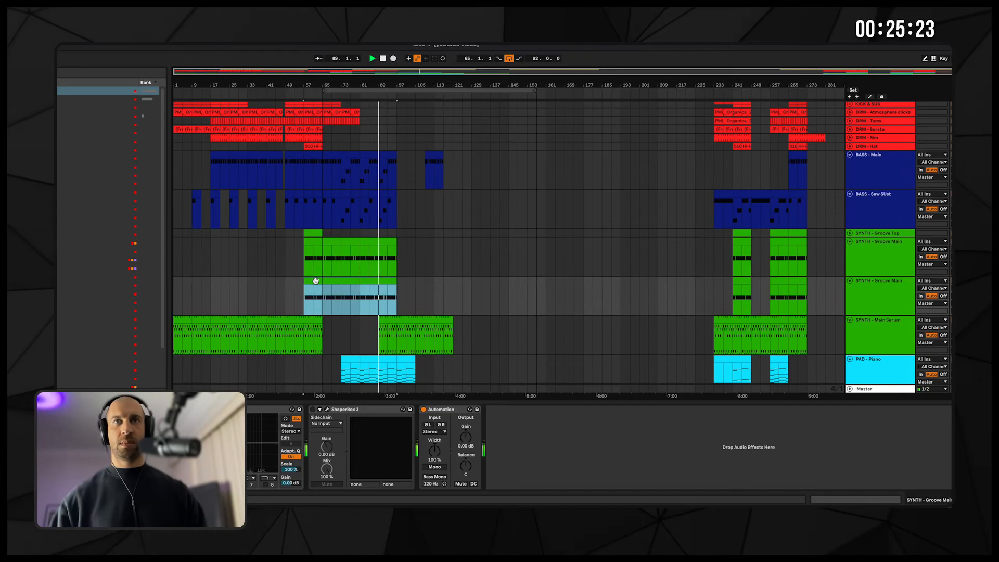
{"action": "key", "text": "Delete"}
- Insert an empty MIDI clip from bar 97 to bar 109 on the duplicated Groove Main track
{"action": "left_click", "coordinate": [398, 297]}
{"action": "mouse_move", "coordinate": [426, 300]}
{"action": "left_mouse_down"}
{"action": "mouse_move", "coordinate": [446, 297]}
{"action": "mouse_move", "coordinate": [423, 302]}
{"action": "left_mouse_up"}
{"action": "key", "text": "super+shift+m"}
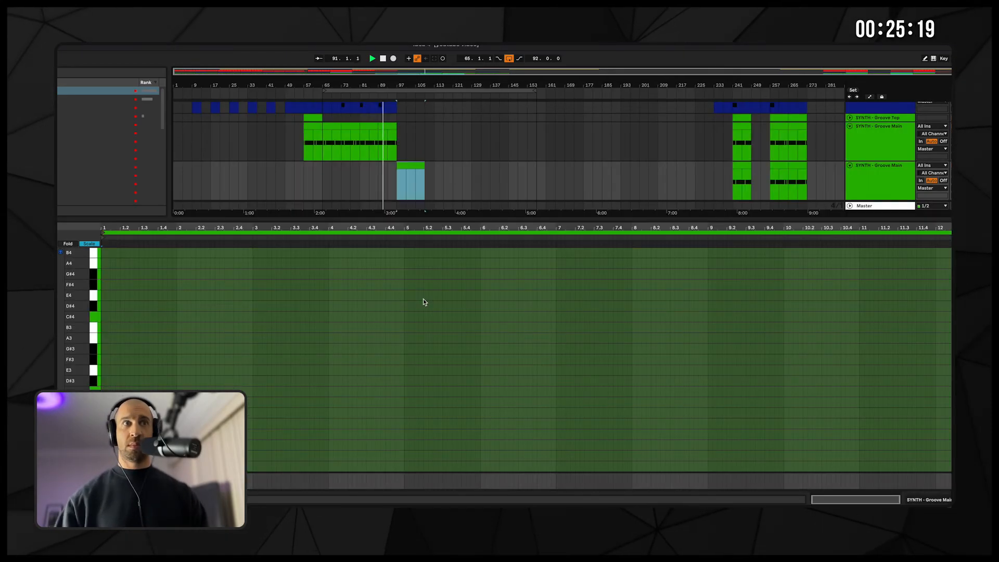
{"action": "key", "text": "shift+Tab"}
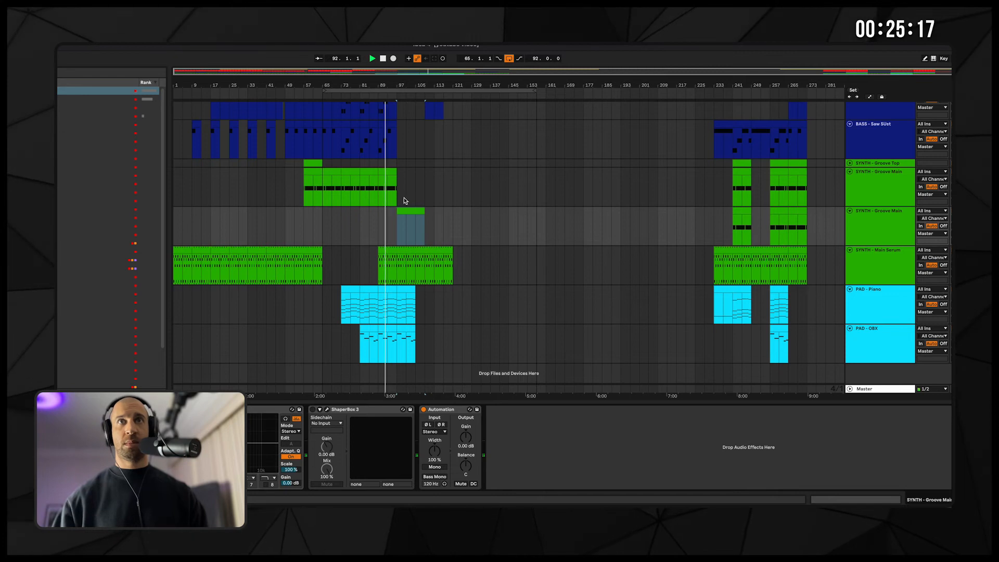
- Move the copied SYNTH - Main Serum clip from bar 89 to start at bar 97
{"action": "left_click", "coordinate": [388, 192]}
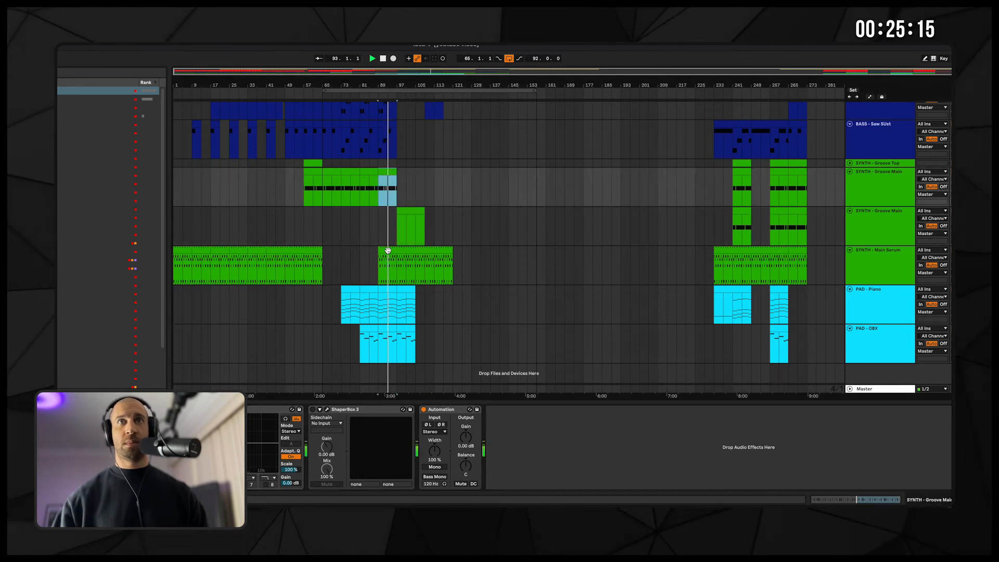
{"action": "left_click_drag", "start_coordinate": [391, 250], "coordinate": [415, 255]}
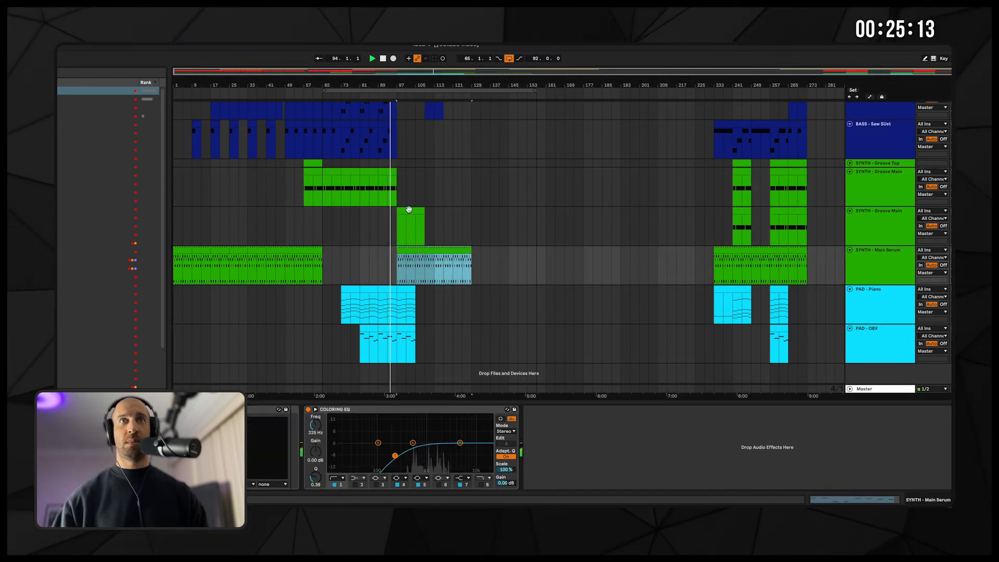
- Replace the notes in the clip at bar 97 on the duplicated Groove Main track with one long C#3 note spanning the clip
{"action": "double_click", "coordinate": [410, 211]}
{"action": "key", "text": "shift+Tab"}
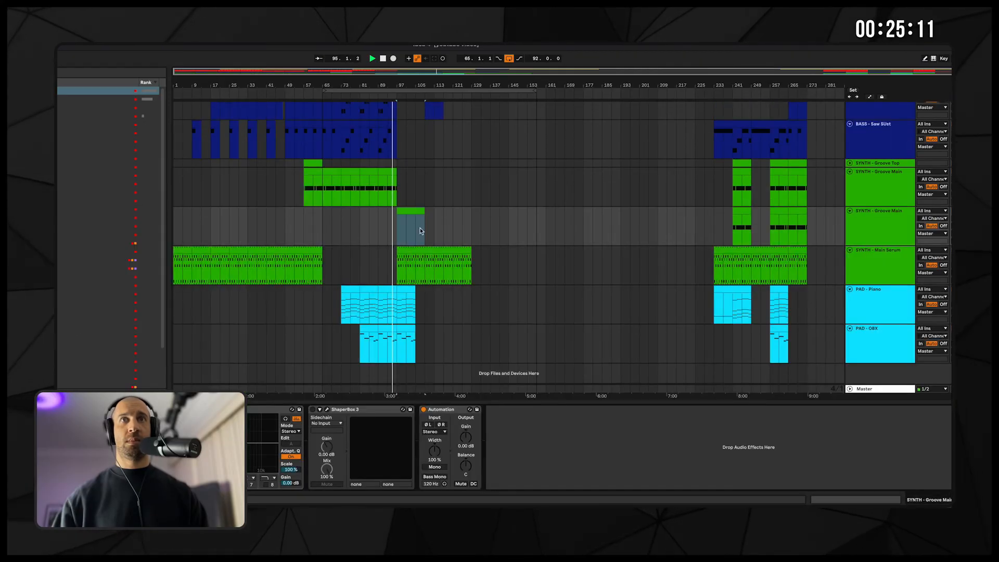
{"action": "double_click", "coordinate": [409, 209]}
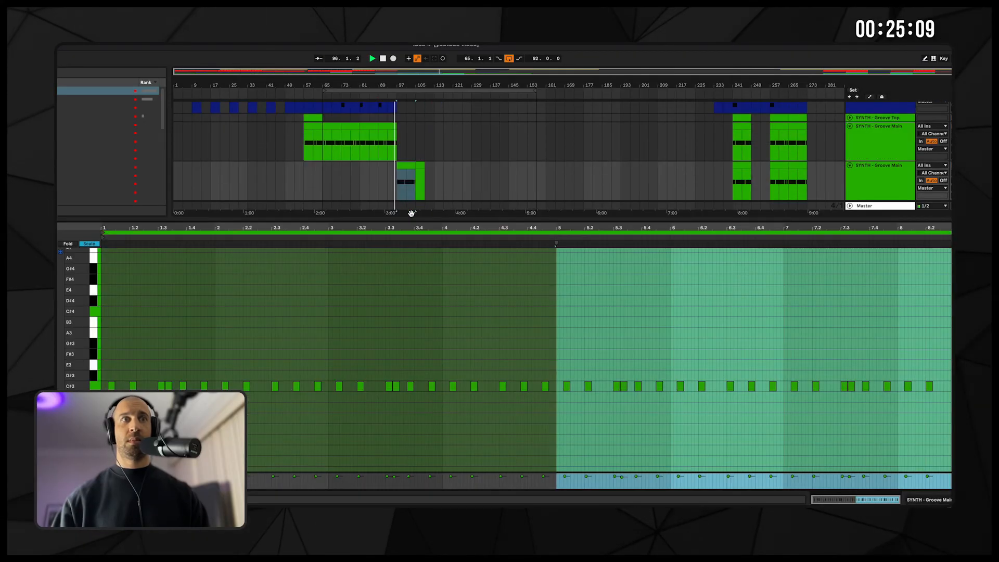
{"action": "left_click_drag", "start_coordinate": [111, 386], "coordinate": [951, 394]}
{"action": "left_click_drag", "start_coordinate": [114, 367], "coordinate": [951, 394]}
{"action": "key", "text": "Delete"}
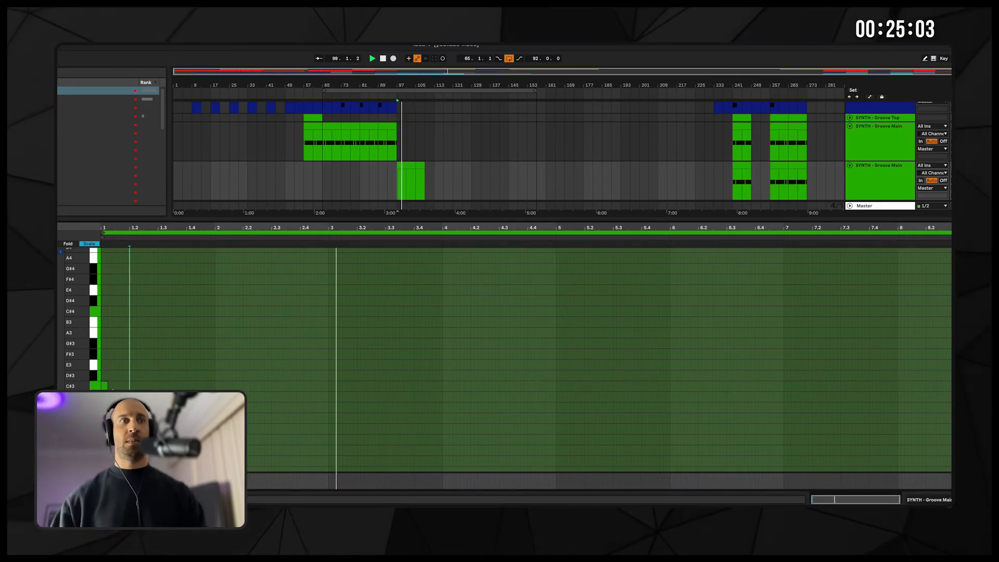
{"action": "left_click_drag", "start_coordinate": [107, 386], "coordinate": [951, 388]}
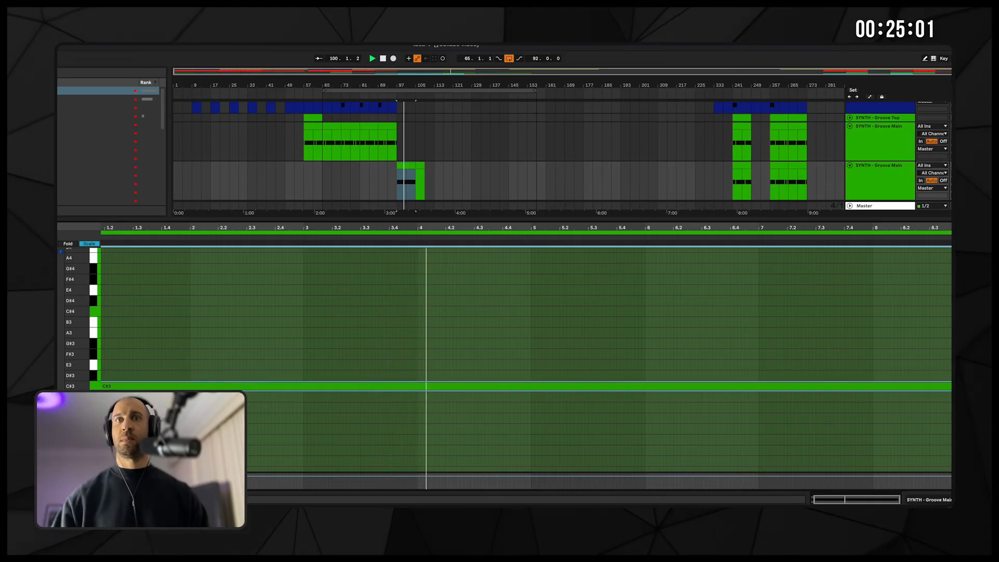
{"action": "key", "text": "shift+Tab"}
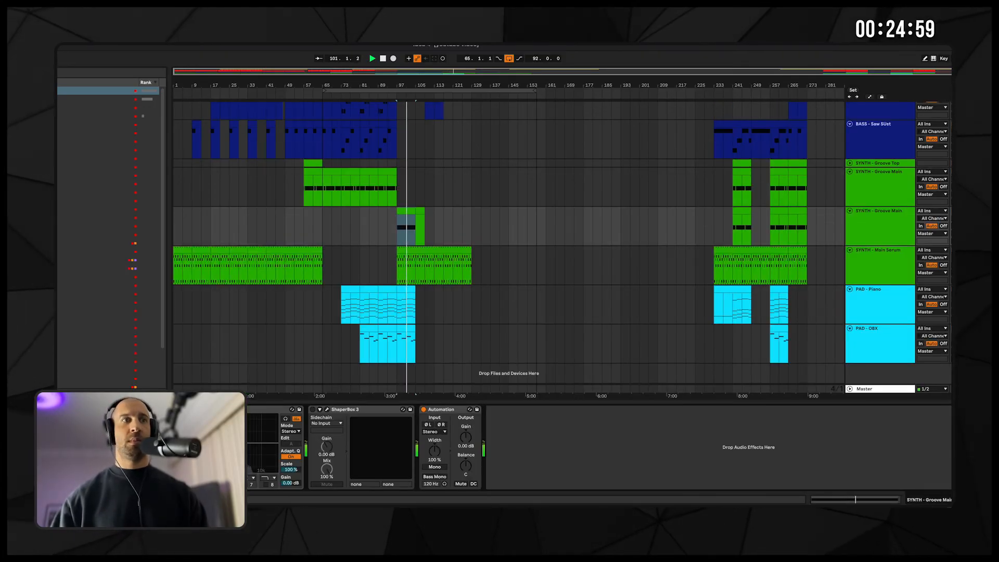
- Move the long-note clip to bar 113 and duplicate the last clip on the original Groove Main track into bars 97 to 105
{"action": "left_click_drag", "start_coordinate": [407, 210], "coordinate": [429, 216]}
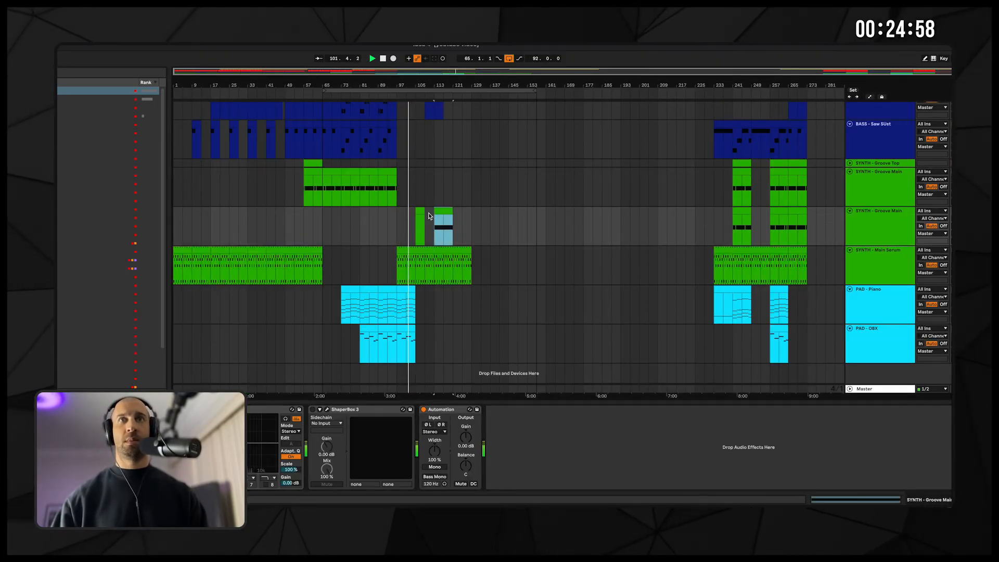
{"action": "left_click", "coordinate": [387, 170]}
{"action": "key", "text": "super+d"}
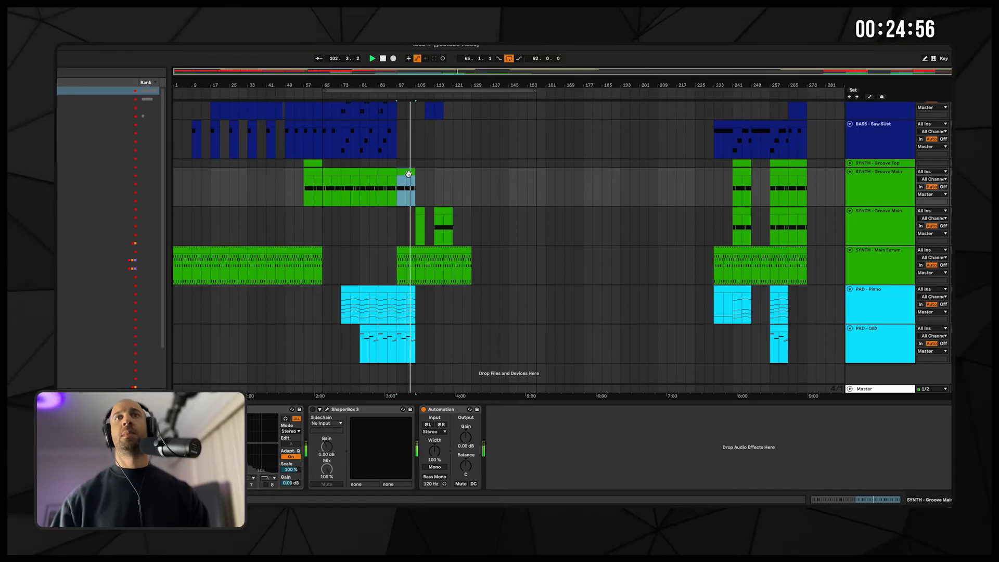
{"action": "left_click", "coordinate": [422, 213]}
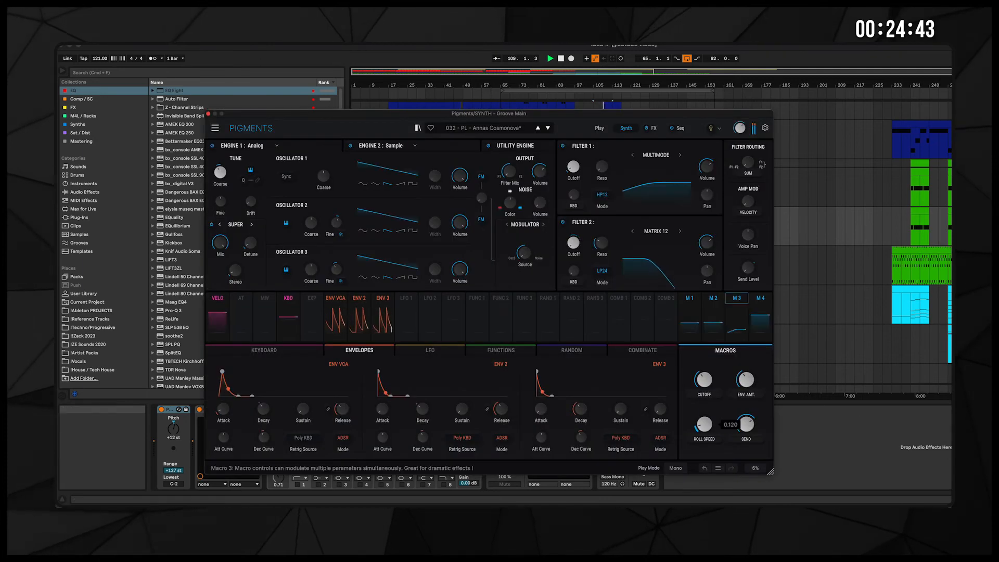
- Raise the Roll Speed macro in the duplicated track's Pigments synth to 0.440 and close the plugin window
{"action": "left_click_drag", "start_coordinate": [704, 425], "coordinate": [704, 418]}
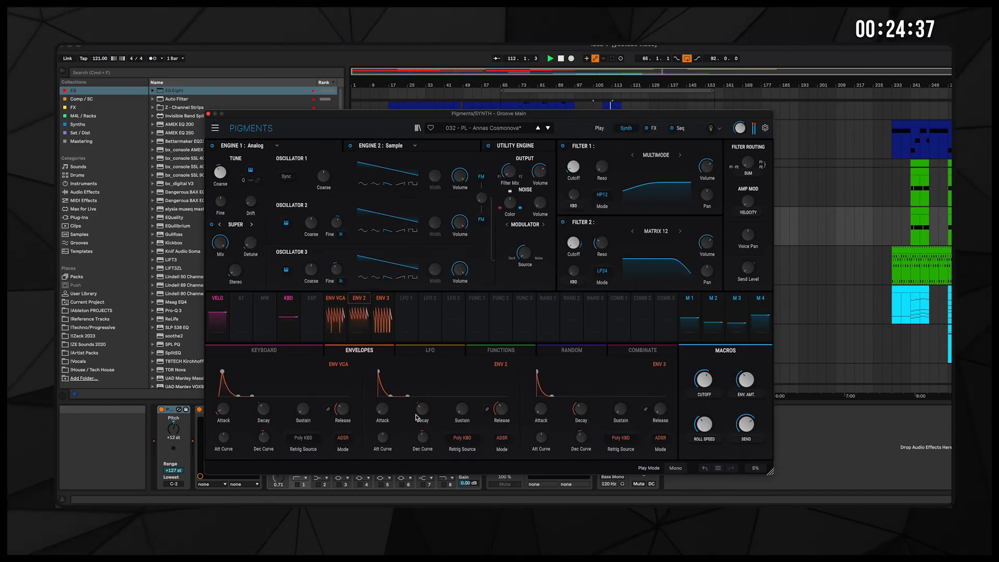
{"action": "left_click_drag", "start_coordinate": [704, 425], "coordinate": [704, 417]}
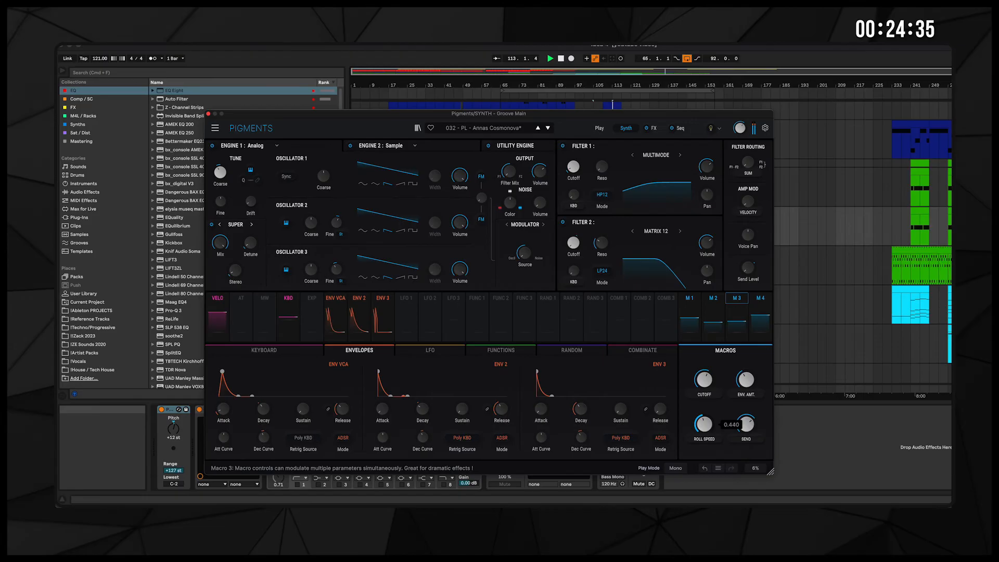
{"action": "left_click", "coordinate": [208, 113]}
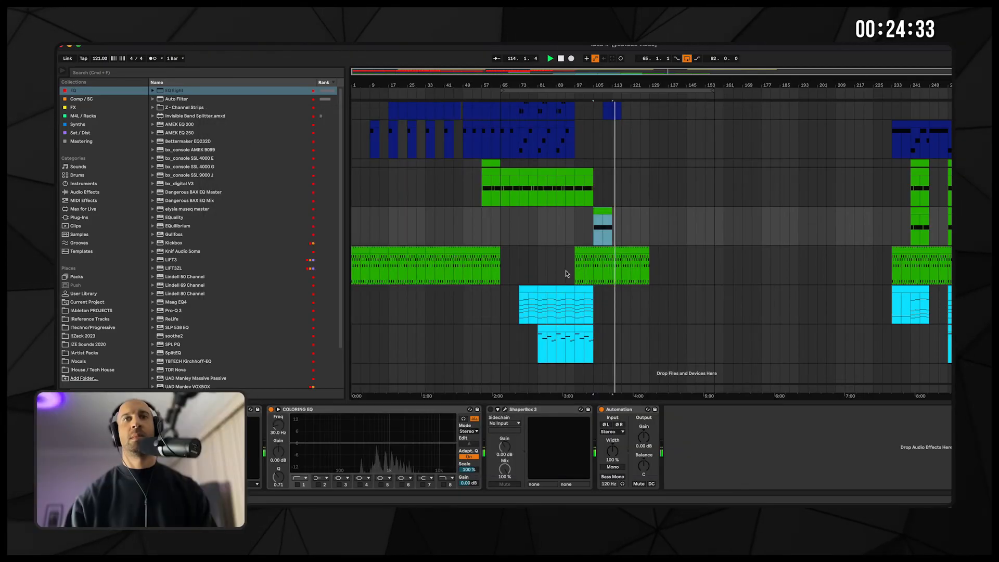
- Extend the long-note clip on the duplicated Groove Main track to bar 117 and restart playback from bar 97
{"action": "mouse_move", "coordinate": [611, 210]}
{"action": "left_mouse_down"}
{"action": "mouse_move", "coordinate": [630, 210]}
{"action": "mouse_move", "coordinate": [620, 210]}
{"action": "left_mouse_up"}
{"action": "scroll", "coordinate": [612, 210], "scroll_direction": "up", "scroll_amount": 2}
{"action": "scroll", "coordinate": [612, 208], "scroll_direction": "up", "scroll_amount": 3}
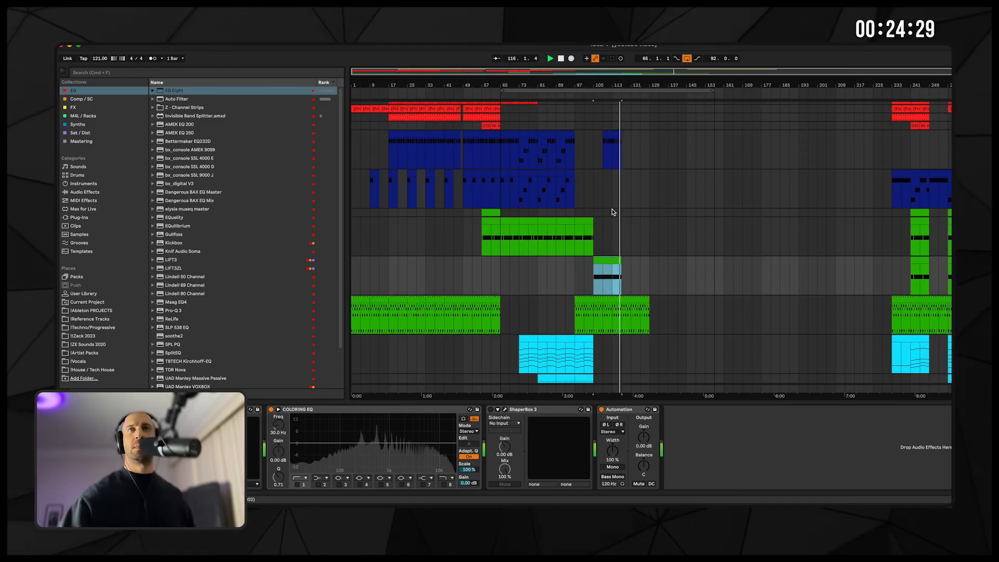
{"action": "left_click", "coordinate": [576, 195]}
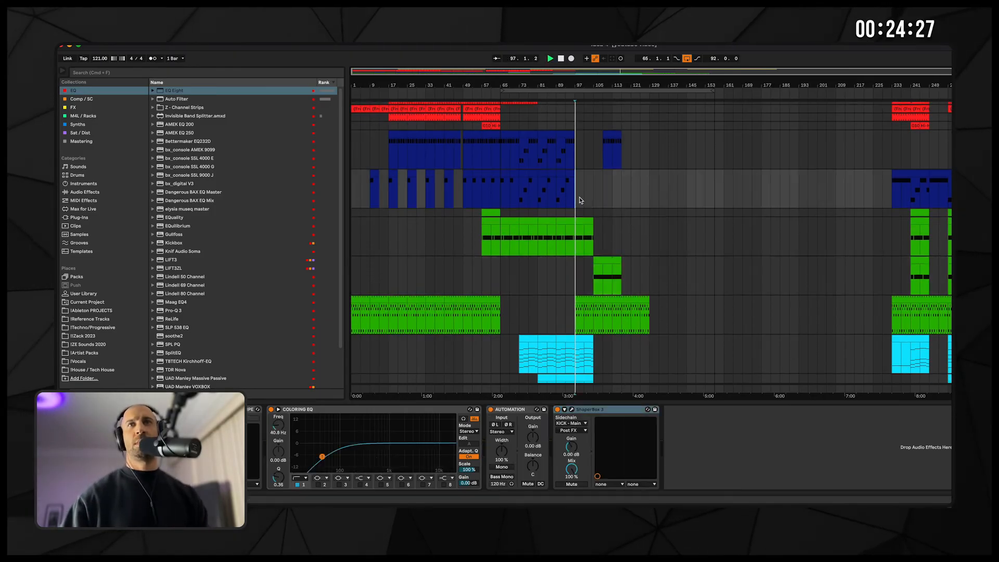
- Reopen Pigments on the duplicated Groove Main track and lower its Cutoff macro to 0.248
{"action": "left_click", "coordinate": [594, 279]}
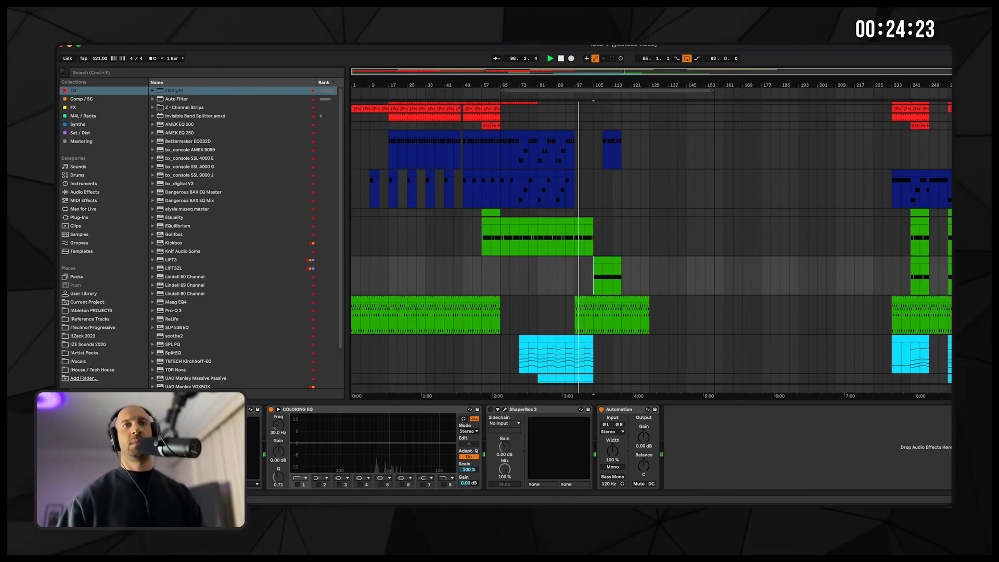
{"action": "left_click", "coordinate": [209, 410]}
{"action": "left_click_drag", "start_coordinate": [704, 382], "coordinate": [704, 403]}
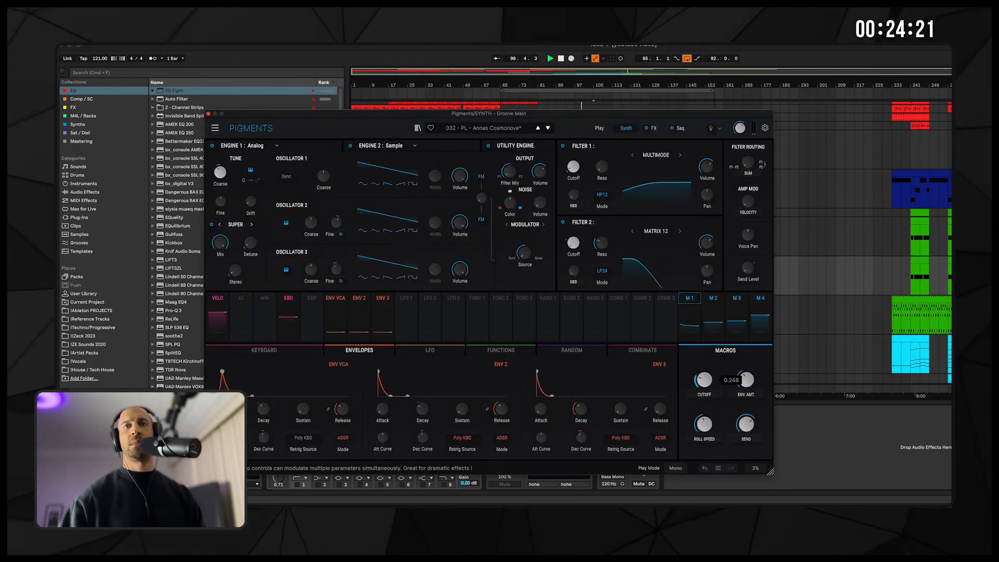
- Lower the Cutoff and Roll Speed macros of the duplicated track's Pigments to their minimum and close the plugin window
{"action": "mouse_move", "coordinate": [746, 424]}
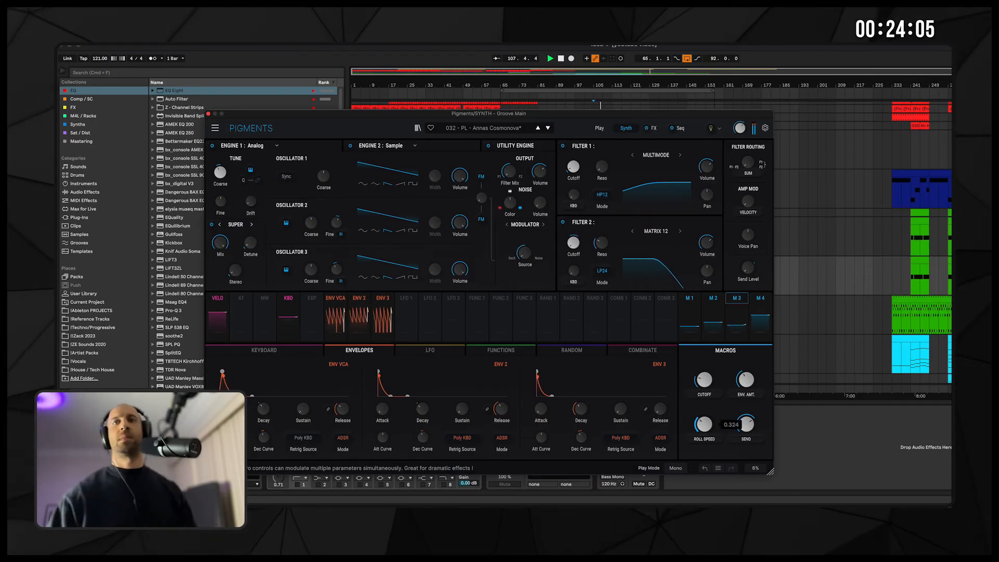
{"action": "left_click_drag", "start_coordinate": [704, 425], "coordinate": [704, 419]}
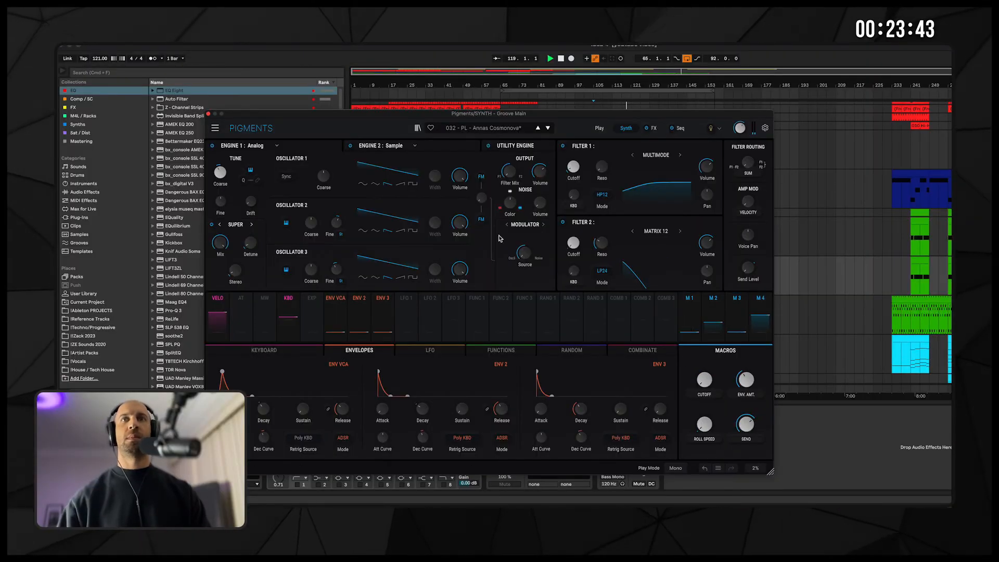
{"action": "left_click", "coordinate": [208, 114]}
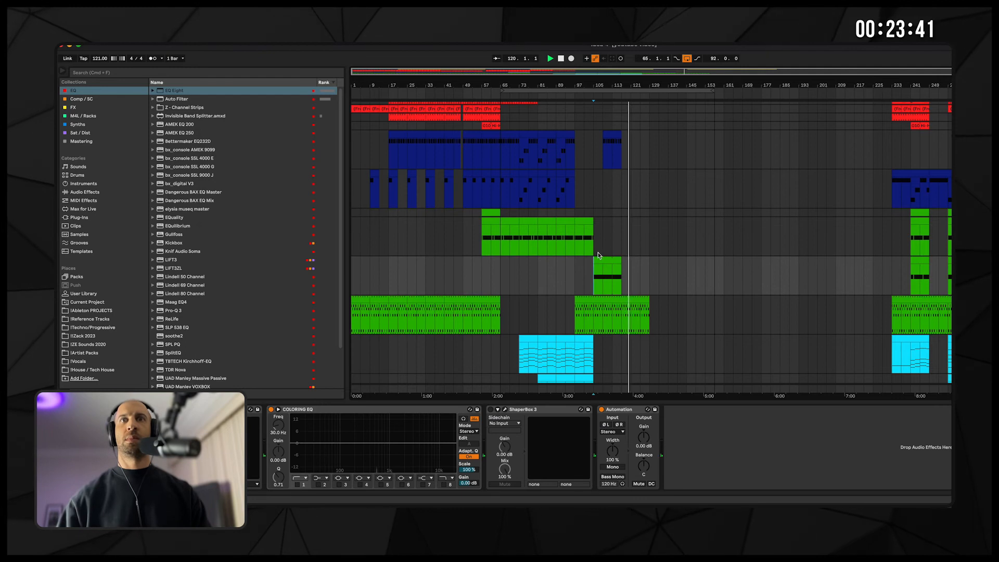
- Copy the end of the original Groove Main clip to bar 121 on the same track and extend its start back to bar 117
{"action": "left_click_drag", "start_coordinate": [585, 224], "coordinate": [640, 278]}
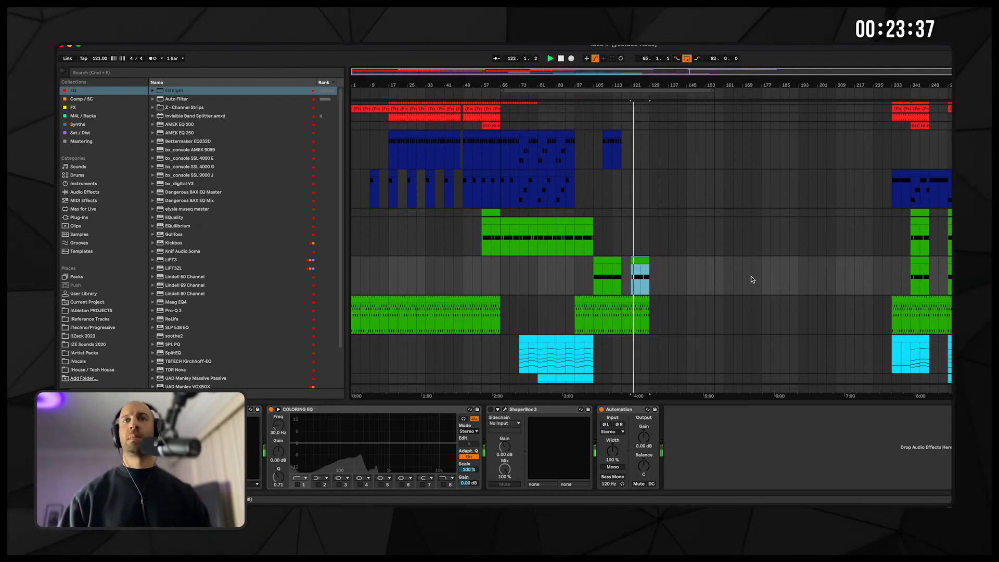
{"action": "key", "text": "Delete"}
{"action": "left_click_drag", "start_coordinate": [583, 221], "coordinate": [641, 237]}
{"action": "key", "text": "space"}
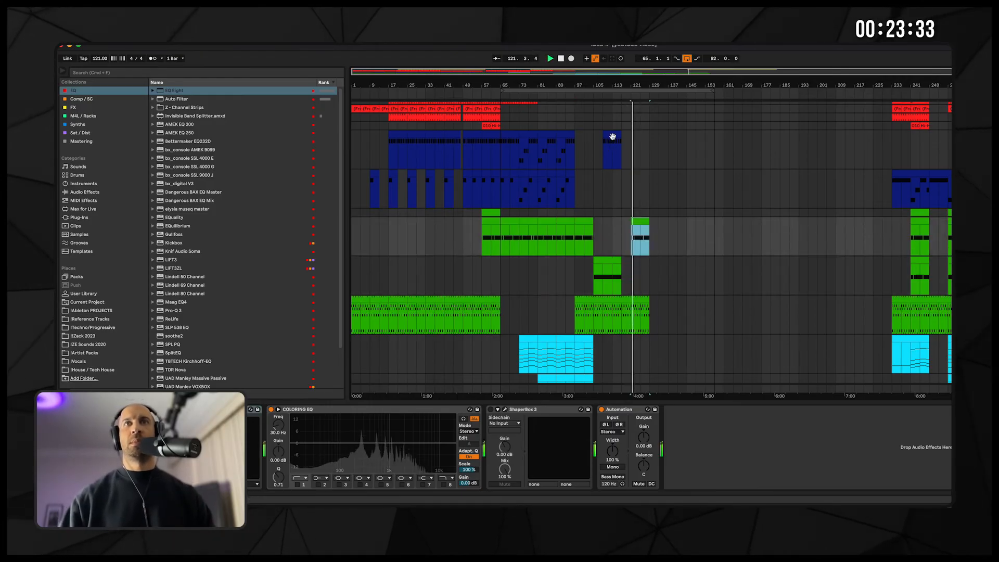
{"action": "left_click_drag", "start_coordinate": [640, 220], "coordinate": [630, 220]}
{"action": "key", "text": "space"}
{"action": "key", "text": "space"}
- Cut the new Groove Main clip and the lowest green synth clip so that both end at bar 119
{"action": "left_click_drag", "start_coordinate": [646, 301], "coordinate": [658, 301]}
{"action": "left_click_drag", "start_coordinate": [627, 86], "coordinate": [599, 226]}
{"action": "key", "text": "space"}
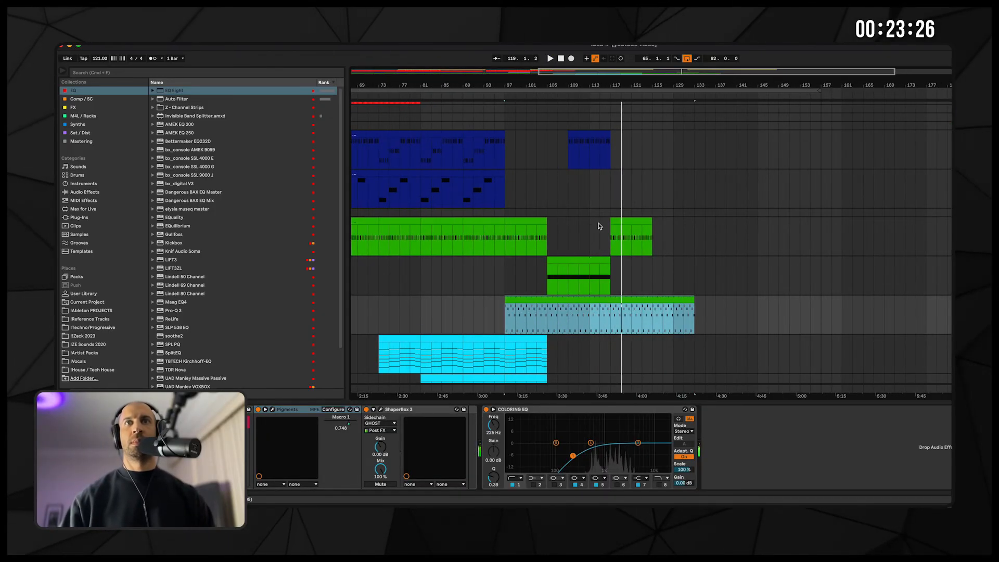
{"action": "left_click", "coordinate": [623, 241]}
{"action": "left_click", "coordinate": [623, 315]}
{"action": "left_click", "coordinate": [638, 222]}
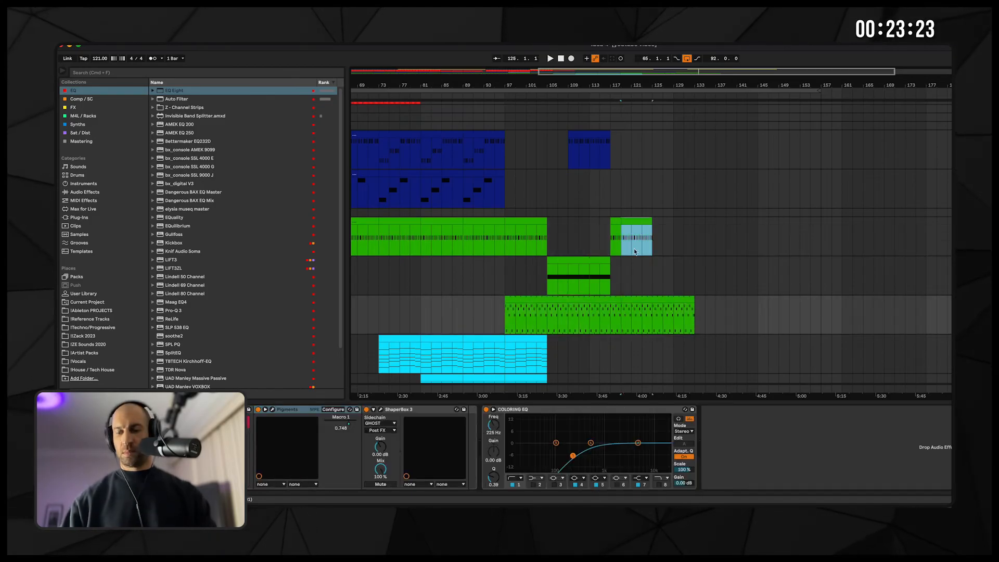
{"action": "left_click", "coordinate": [639, 299]}
{"action": "left_click_drag", "start_coordinate": [627, 81], "coordinate": [626, 52]}
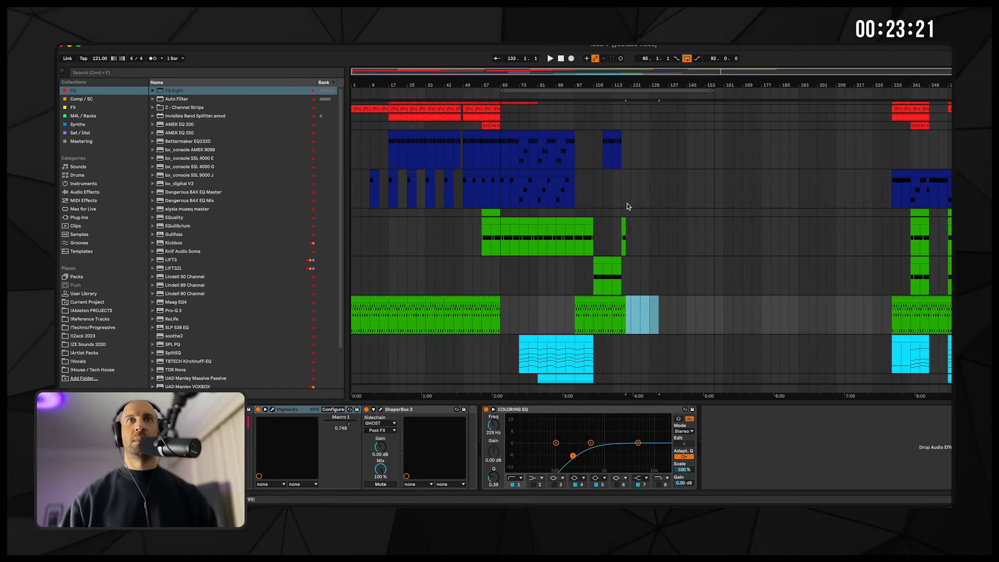
- Copy the drum and bass clips from bars 49 to 57 and paste them at bar 119
{"action": "key", "text": "alt+u"}
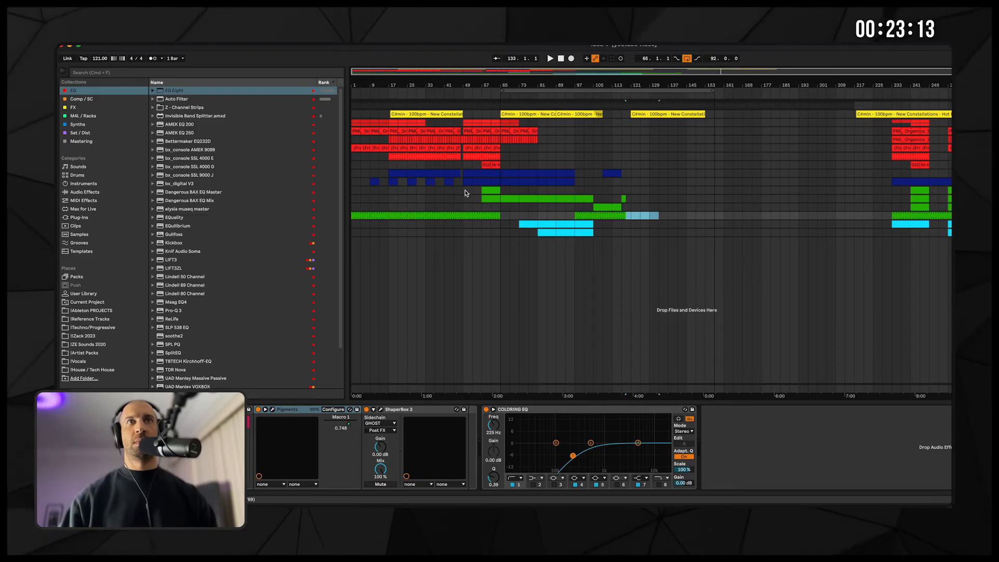
{"action": "left_click", "coordinate": [486, 188]}
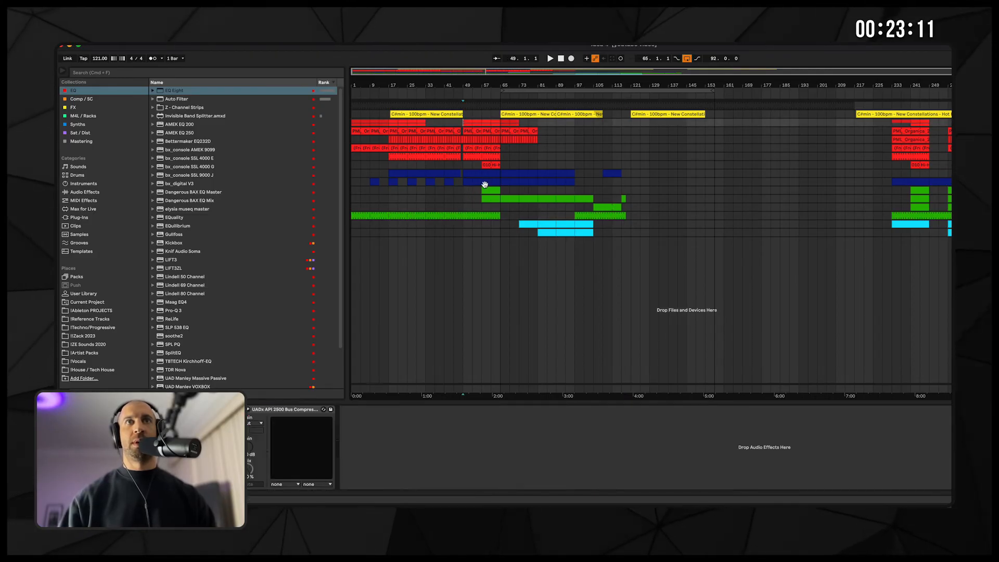
{"action": "left_click", "coordinate": [479, 182]}
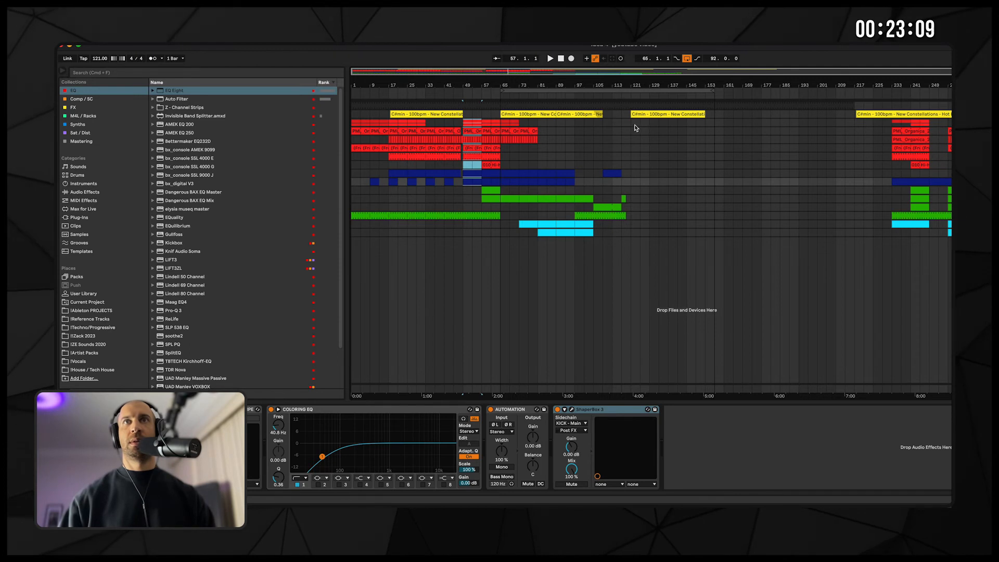
{"action": "left_click_drag", "start_coordinate": [632, 86], "coordinate": [611, 107]}
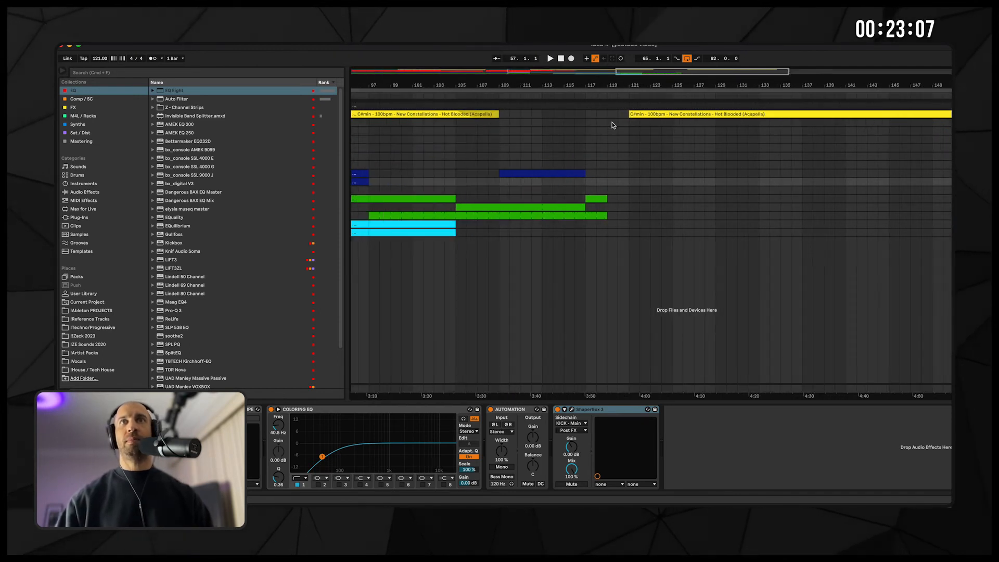
{"action": "left_click", "coordinate": [613, 124]}
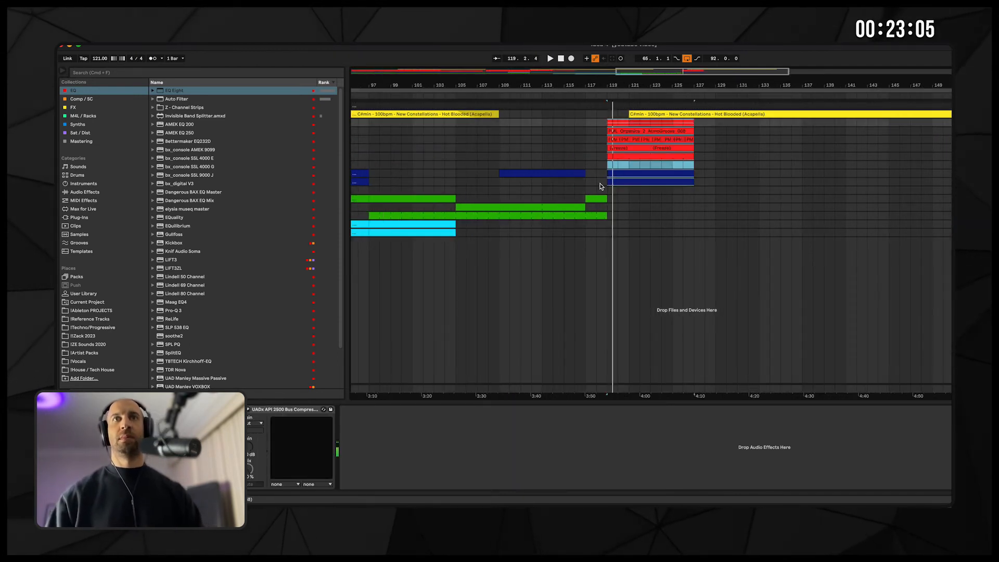
- Copy the two upper green synth clips from bars 57 to 65 into bars 119 to 127
{"action": "left_click_drag", "start_coordinate": [577, 87], "coordinate": [572, 88]}
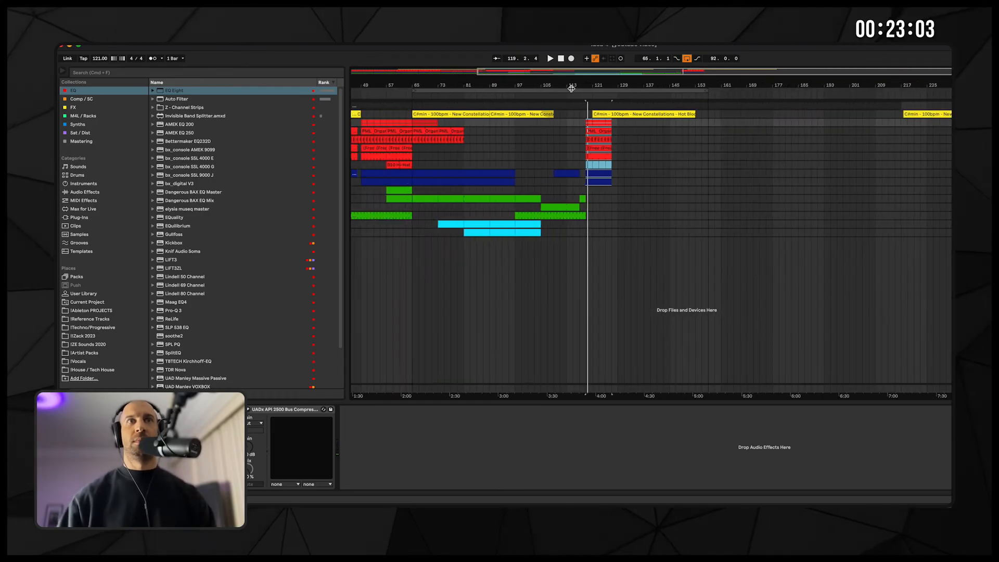
{"action": "left_click", "coordinate": [402, 191]}
{"action": "left_click", "coordinate": [401, 200], "text": "shift"}
{"action": "left_click_drag", "start_coordinate": [401, 200], "coordinate": [602, 204]}
- Extend the lowest green synth clip to bar 127 and drop its Macro 1 automation from bar 105 onward
{"action": "left_click", "coordinate": [416, 224]}
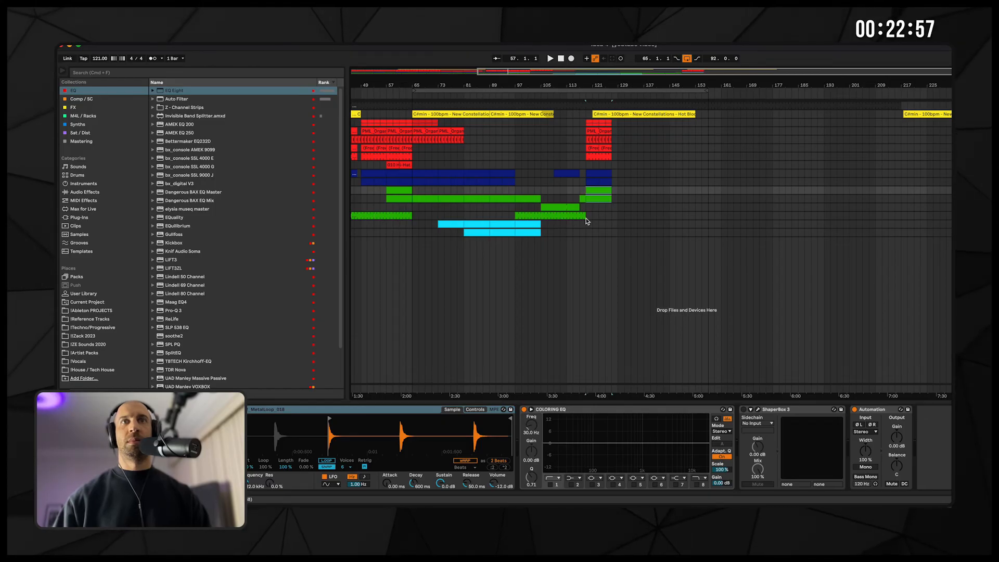
{"action": "left_click_drag", "start_coordinate": [585, 216], "coordinate": [607, 216]}
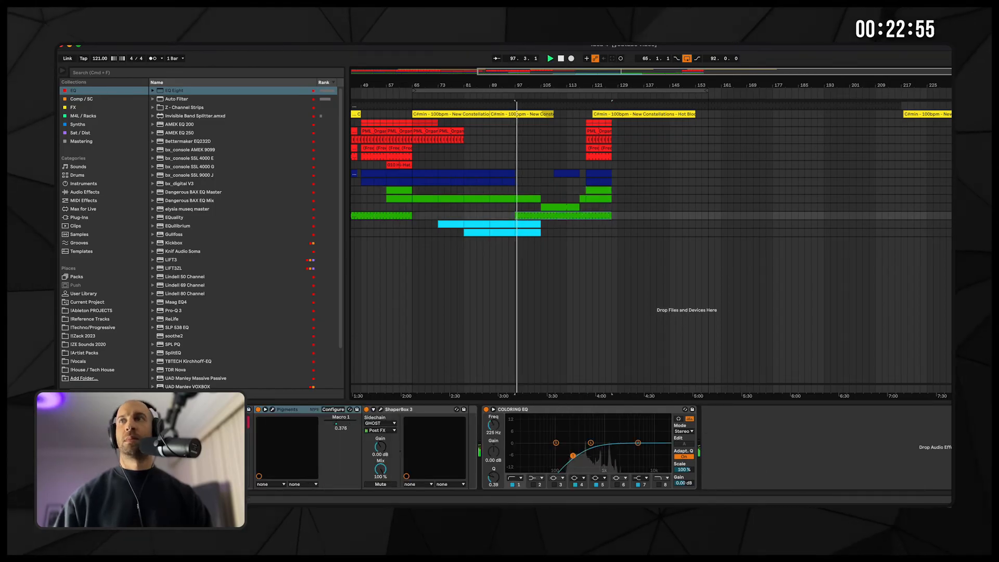
{"action": "key", "text": "a"}
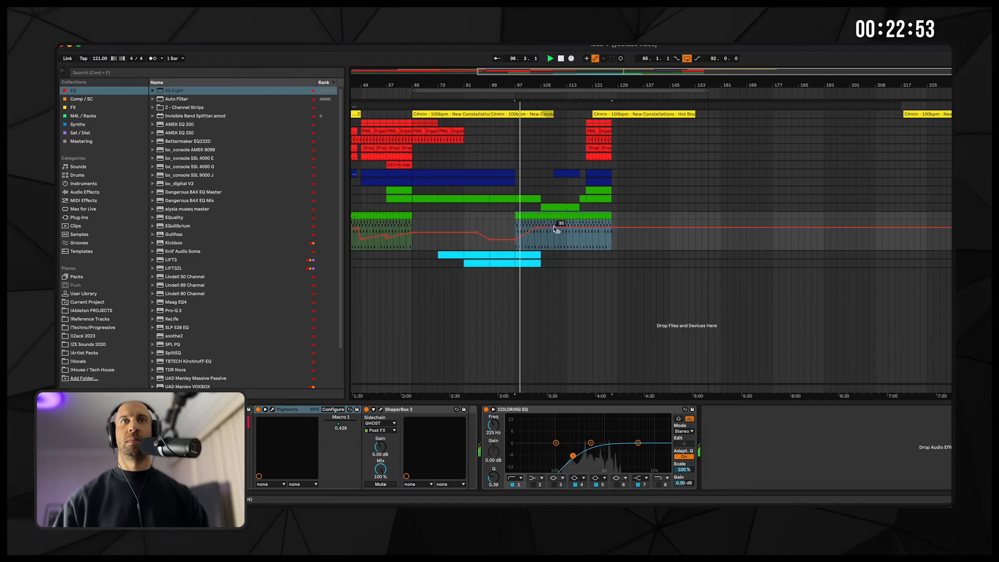
{"action": "left_click_drag", "start_coordinate": [544, 227], "coordinate": [541, 240]}
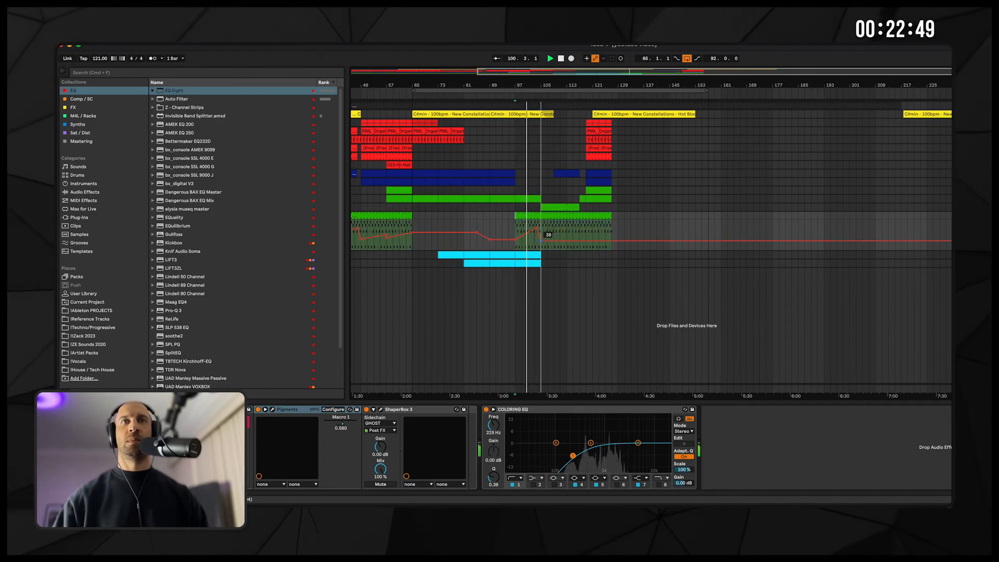
- Expose the Roll Speed macro of the duplicated Groove Main track's Pigments and draw its automation rising from bar 105 to bar 117
{"action": "left_click", "coordinate": [951, 207]}
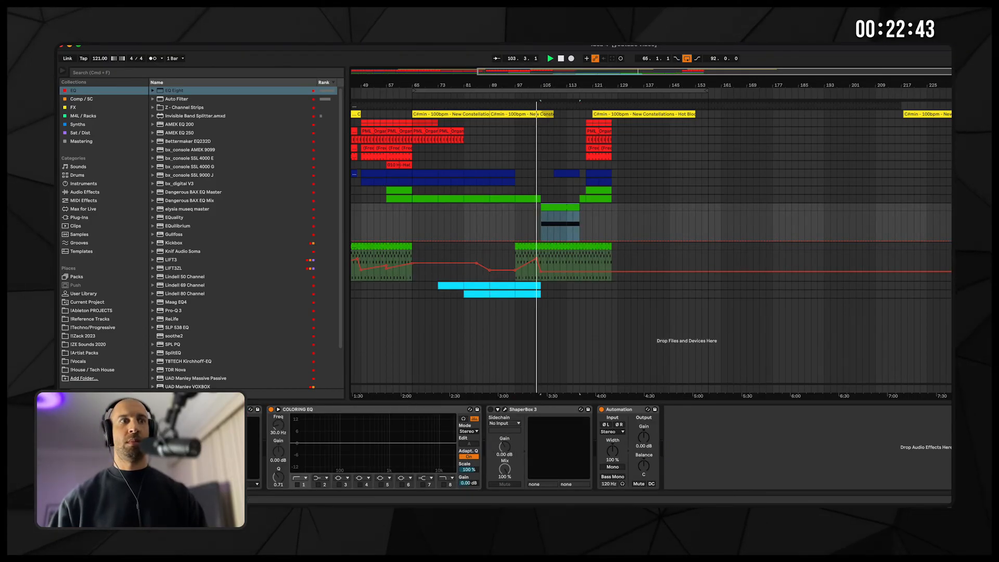
{"action": "key", "text": "super+alt+p"}
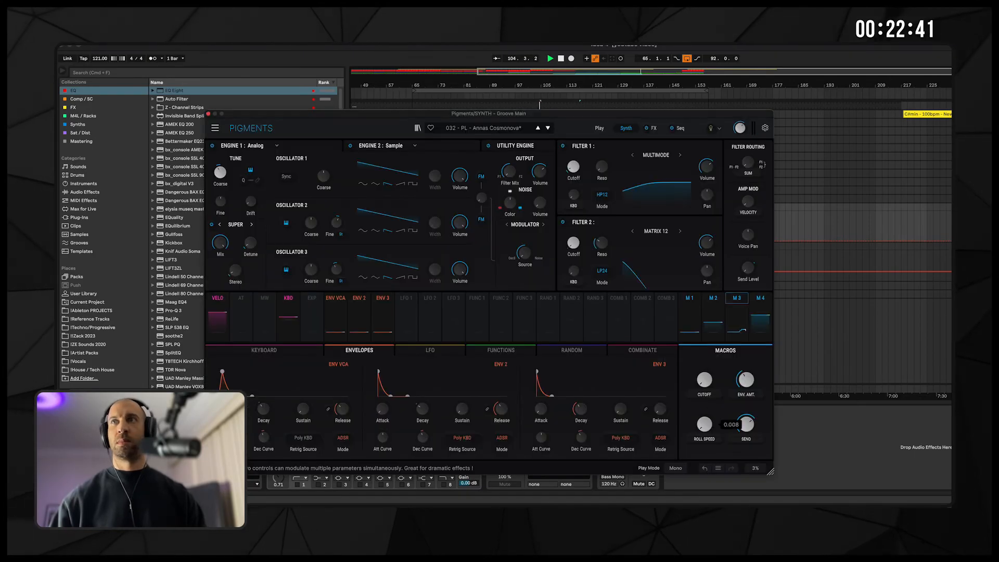
{"action": "left_click", "coordinate": [208, 114]}
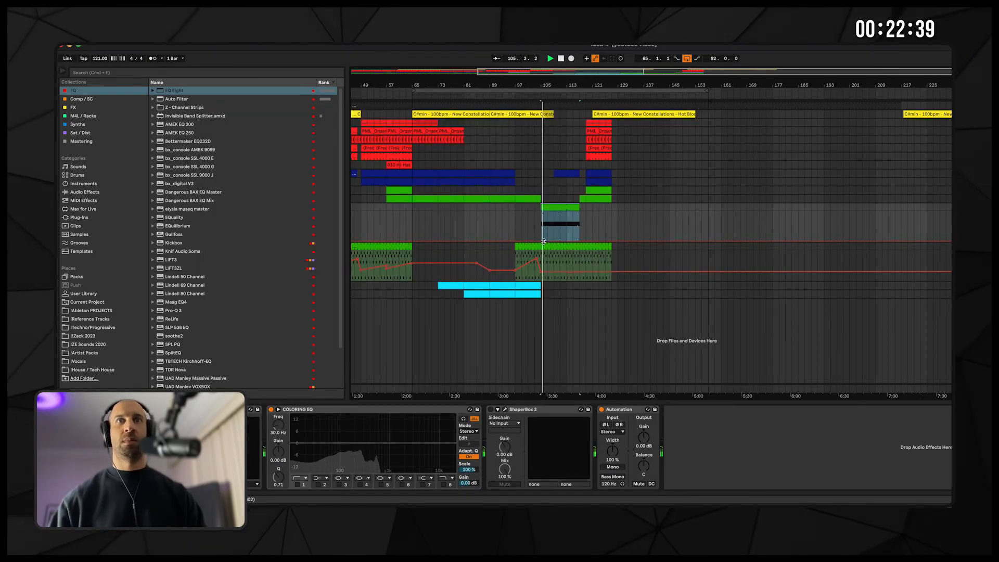
{"action": "left_click_drag", "start_coordinate": [551, 241], "coordinate": [579, 222]}
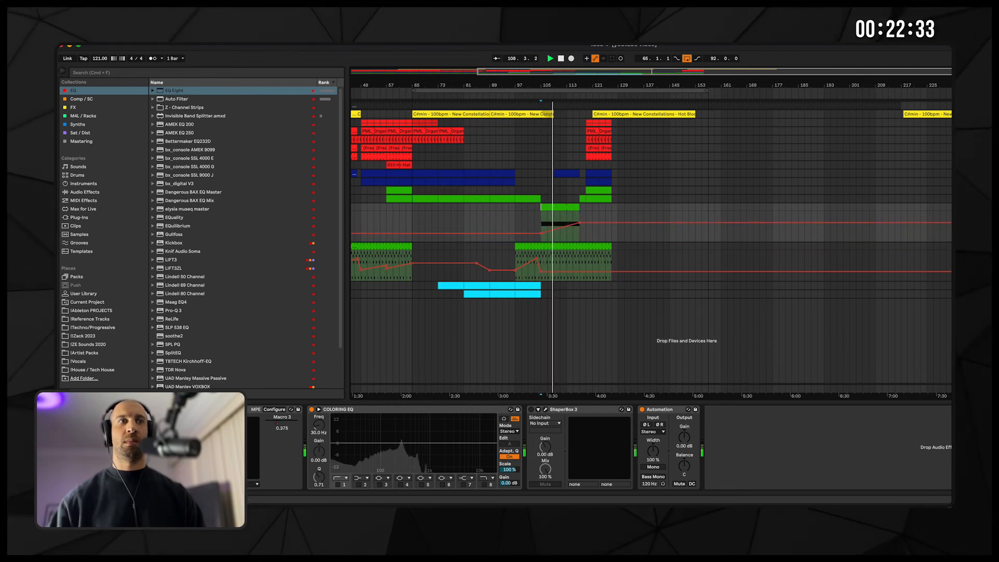
- Expose the duplicated track's Cutoff macro and automate it rising from bar 105 to about bar 115, falling back at bar 117
{"action": "left_click", "coordinate": [291, 409]}
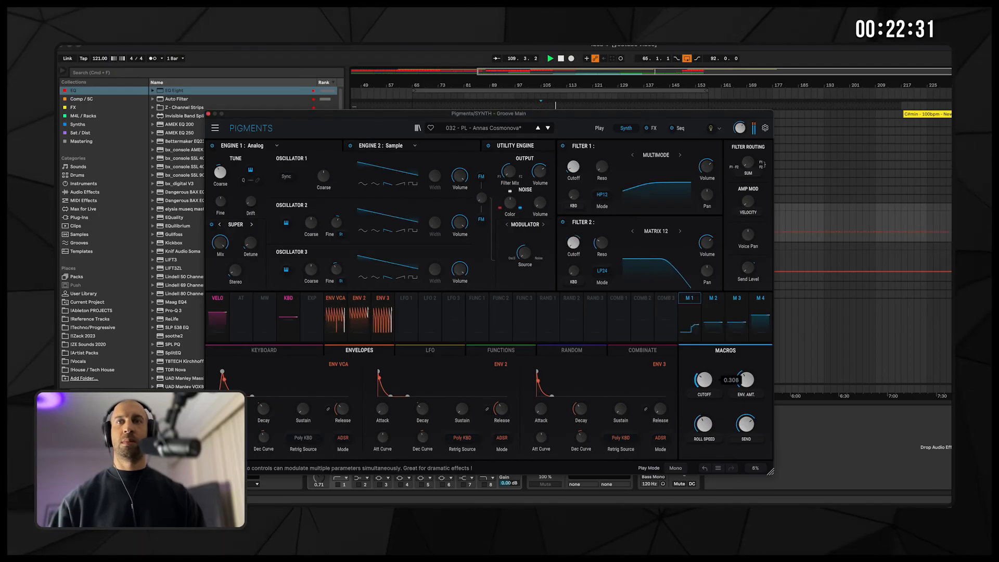
{"action": "left_click", "coordinate": [209, 114]}
{"action": "left_click", "coordinate": [542, 233]}
{"action": "mouse_move", "coordinate": [579, 233]}
{"action": "left_mouse_down"}
{"action": "mouse_move", "coordinate": [581, 218]}
{"action": "mouse_move", "coordinate": [574, 224]}
{"action": "left_mouse_up"}
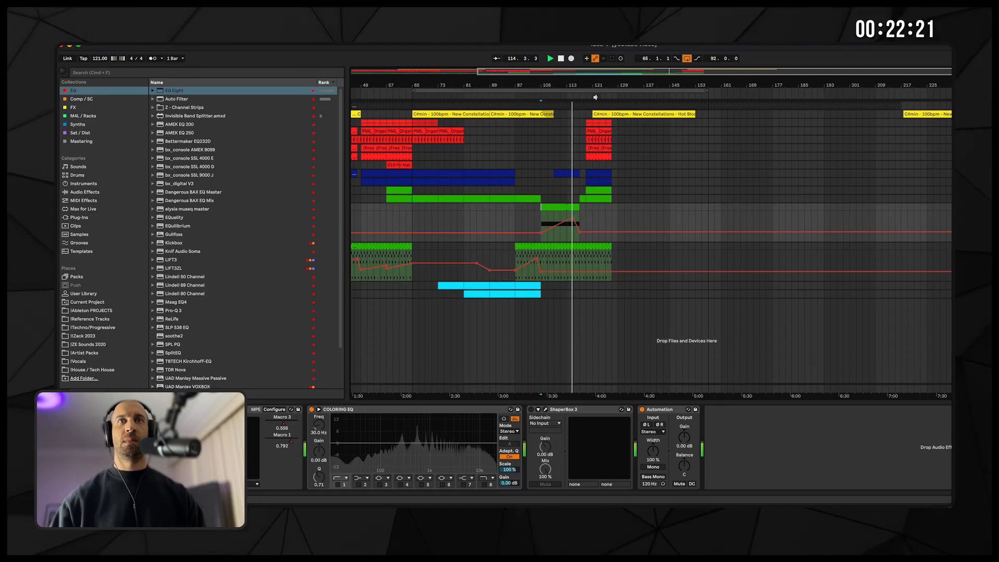
- Reshape the duplicated track's Macro 3 automation into a curved rise with a lower start at bar 105 and a lower end at bar 117
{"action": "left_click_drag", "start_coordinate": [579, 90], "coordinate": [575, 100]}
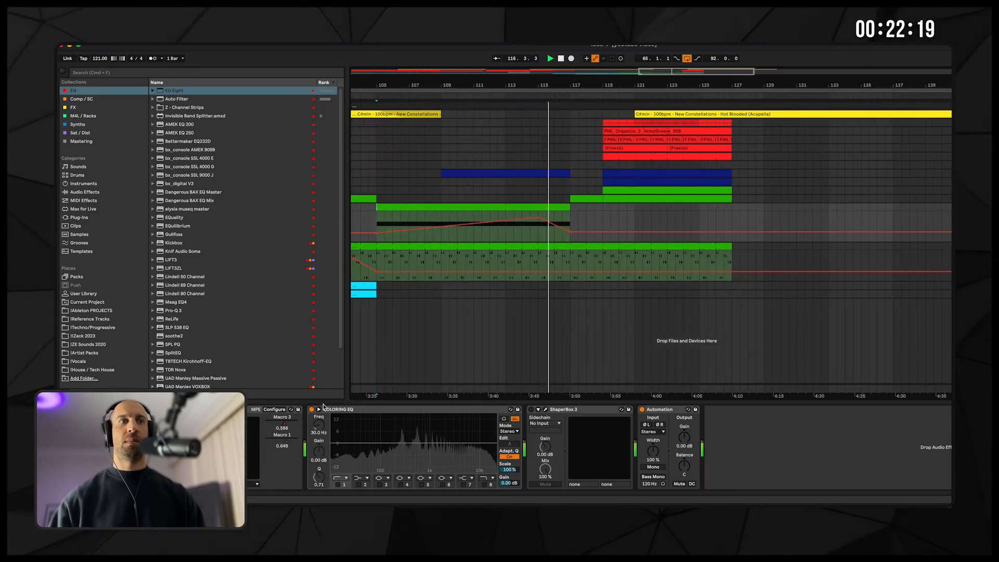
{"action": "left_click", "coordinate": [288, 422]}
{"action": "key", "text": "a"}
{"action": "key", "text": "a"}
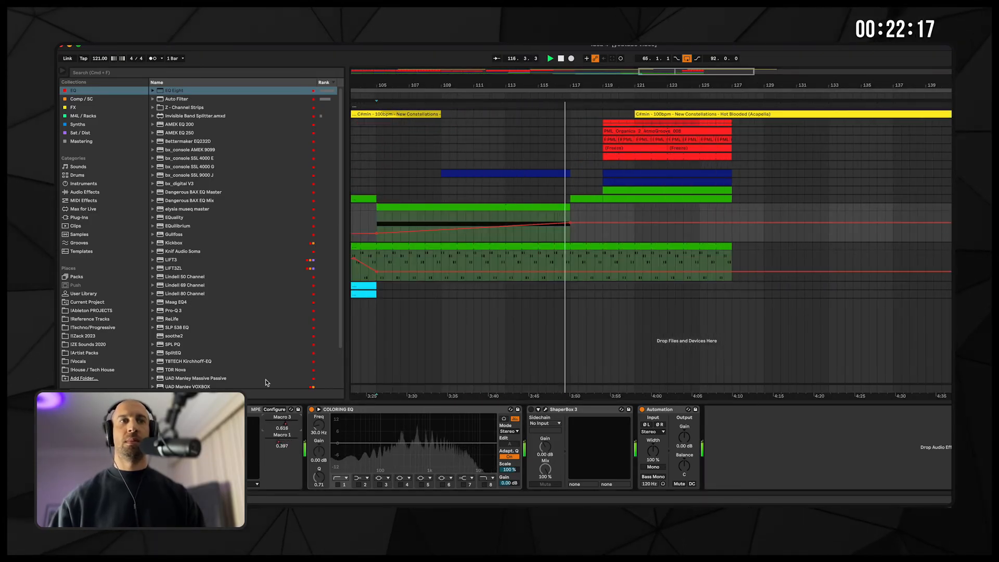
{"action": "left_click", "coordinate": [366, 94]}
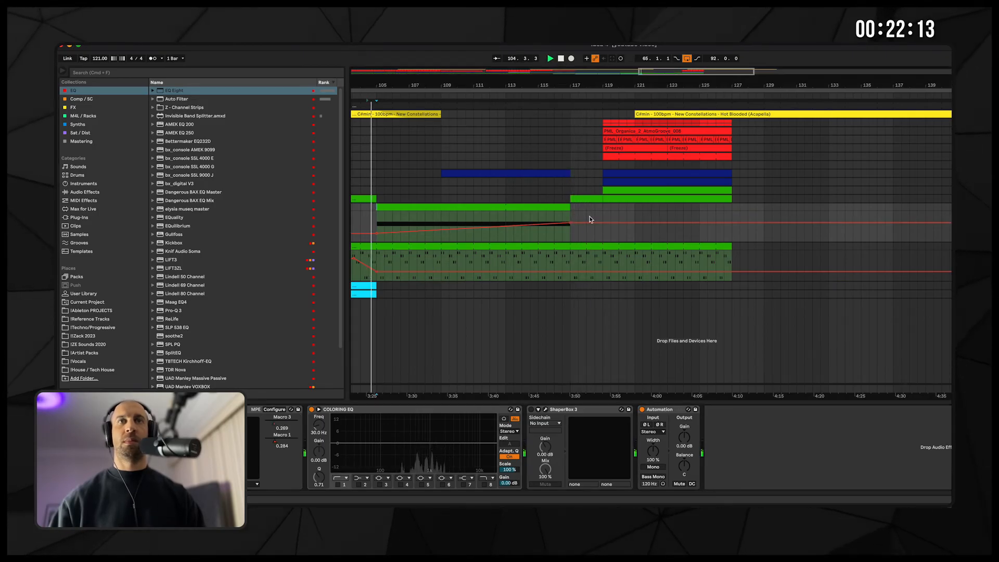
{"action": "scroll", "coordinate": [367, 235], "scroll_direction": "right", "scroll_amount": 1}
{"action": "left_click_drag", "start_coordinate": [370, 234], "coordinate": [403, 232]}
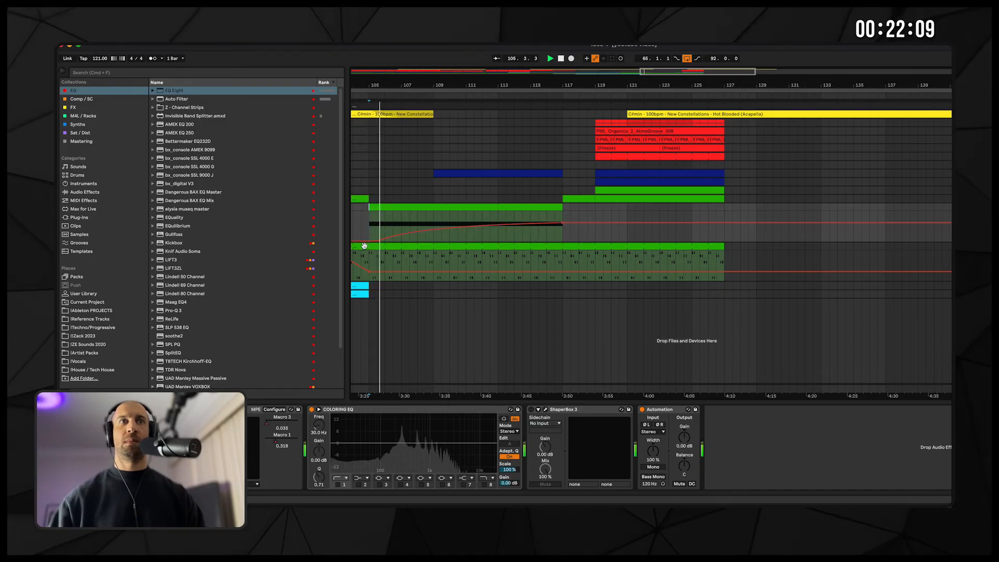
{"action": "left_click_drag", "start_coordinate": [563, 223], "coordinate": [562, 226]}
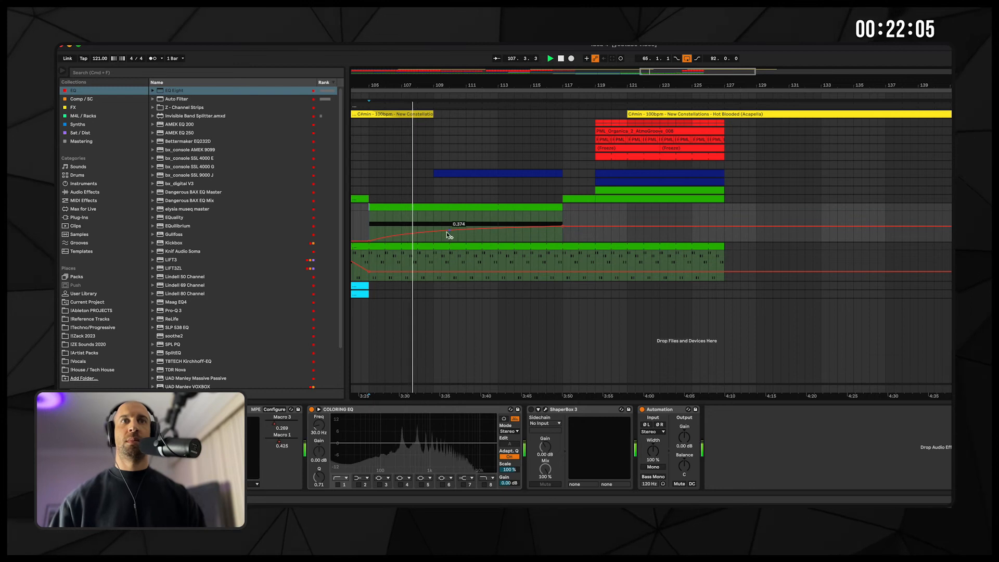
- Ramp the lowest green synth track's Macro 1 automation up to bar 117 and slightly raise the duplicated track's Macro 3 end point
{"action": "left_click_drag", "start_coordinate": [488, 271], "coordinate": [562, 252]}
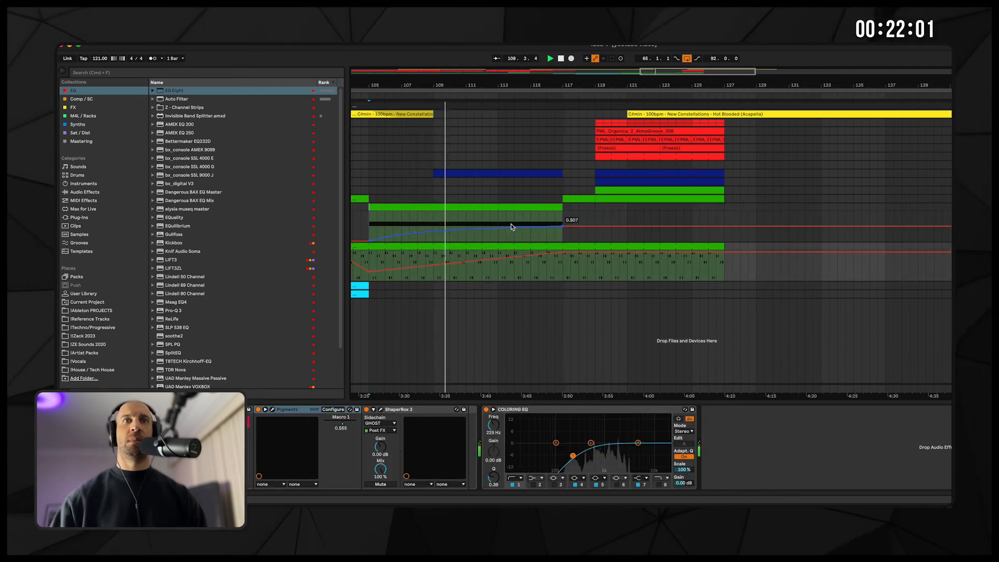
{"action": "left_click", "coordinate": [575, 228]}
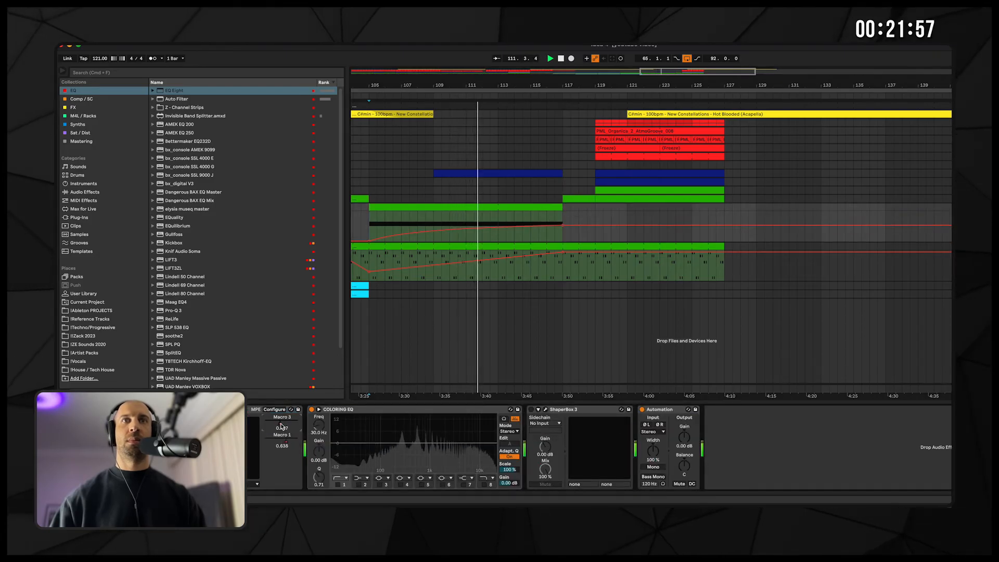
- Adjust the peak and the bar 117 drop of the Macro 1 automation on the duplicated Groove Main track
{"action": "left_click", "coordinate": [282, 445]}
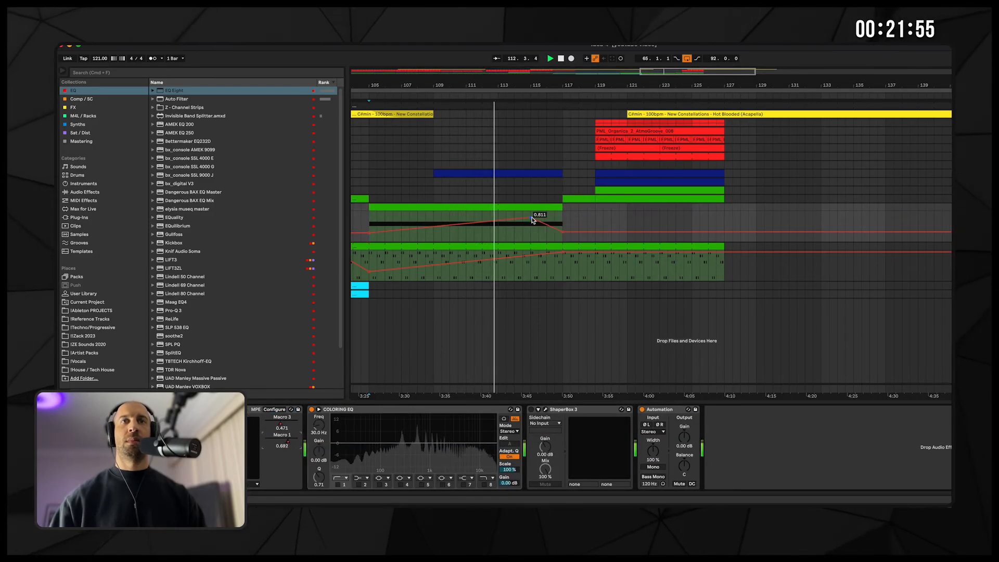
{"action": "mouse_move", "coordinate": [530, 217]}
{"action": "left_mouse_down"}
{"action": "mouse_move", "coordinate": [530, 228]}
{"action": "mouse_move", "coordinate": [562, 234]}
{"action": "left_mouse_up"}
- Add dips just after bars 110 and 113 to the duplicated track's Macro 3 automation, the second at 0.196, and show another automation lane
{"action": "left_click", "coordinate": [284, 423]}
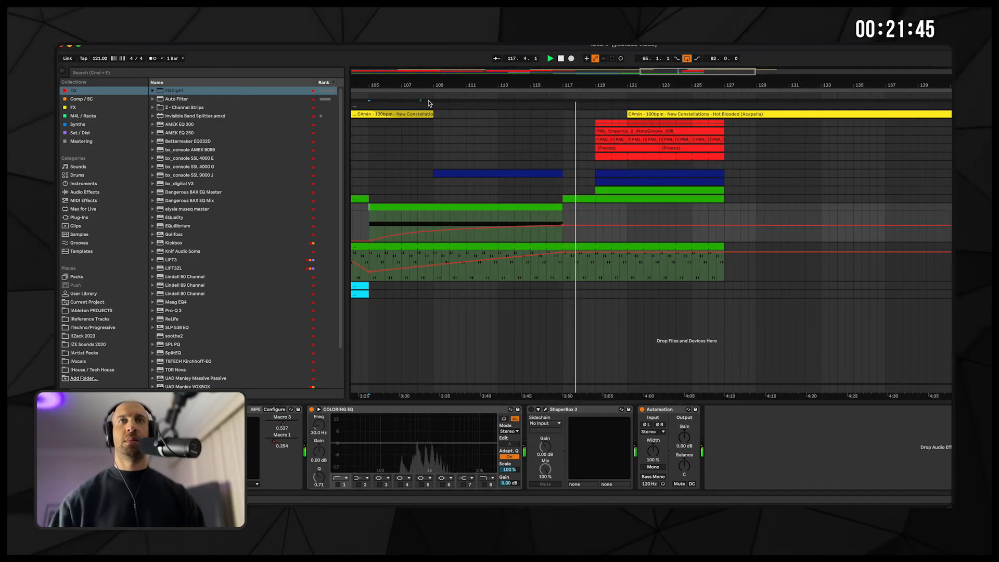
{"action": "left_click", "coordinate": [450, 228]}
{"action": "mouse_move", "coordinate": [491, 227]}
{"action": "left_mouse_down"}
{"action": "mouse_move", "coordinate": [460, 237]}
{"action": "mouse_move", "coordinate": [490, 227]}
{"action": "mouse_move", "coordinate": [502, 237]}
{"action": "left_mouse_up"}
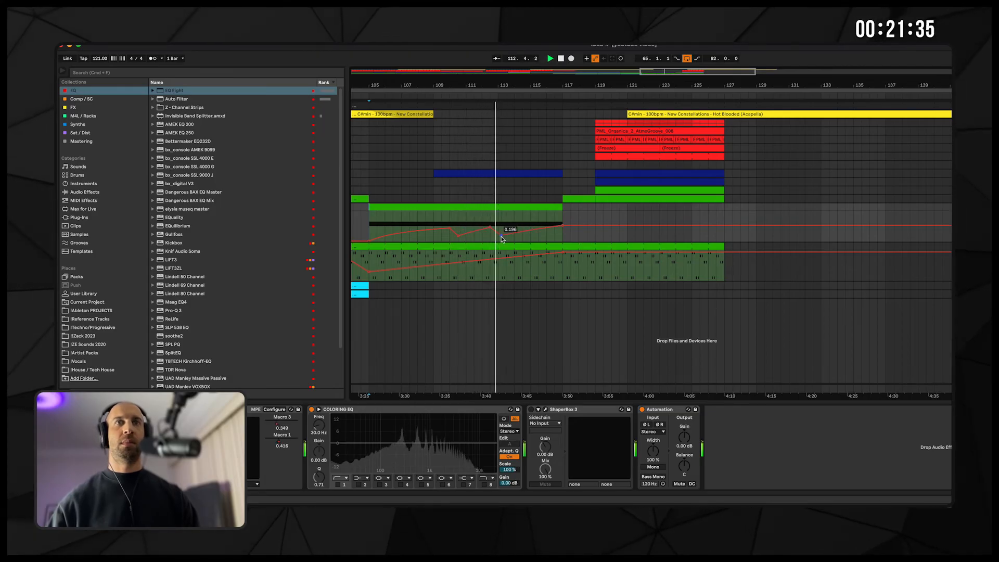
{"action": "left_click", "coordinate": [951, 216]}
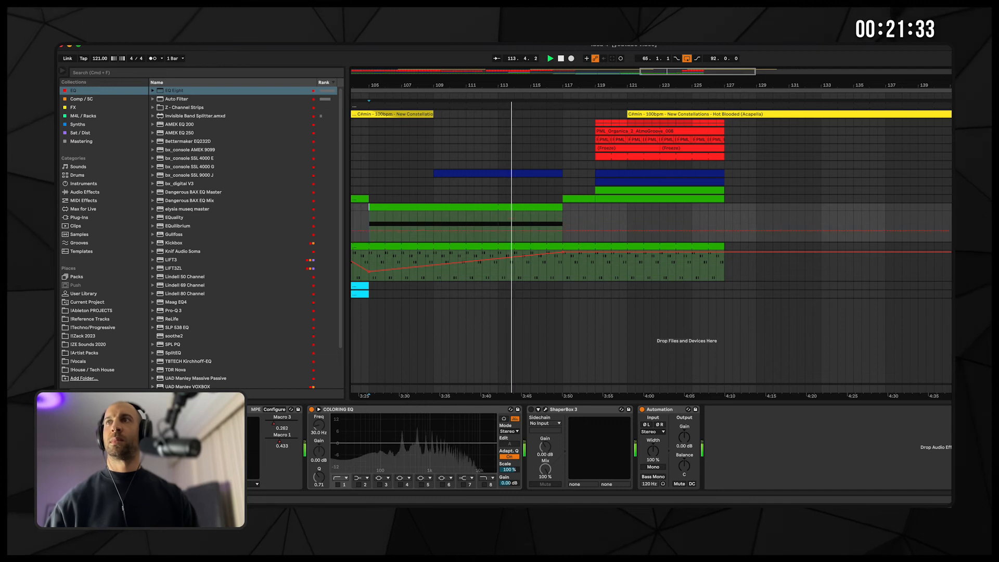
- Show the duplicated Groove Main track's Macro 3 automation and lower its bar 117 end point to 0.000
{"action": "left_click", "coordinate": [279, 422]}
{"action": "left_click", "coordinate": [599, 58]}
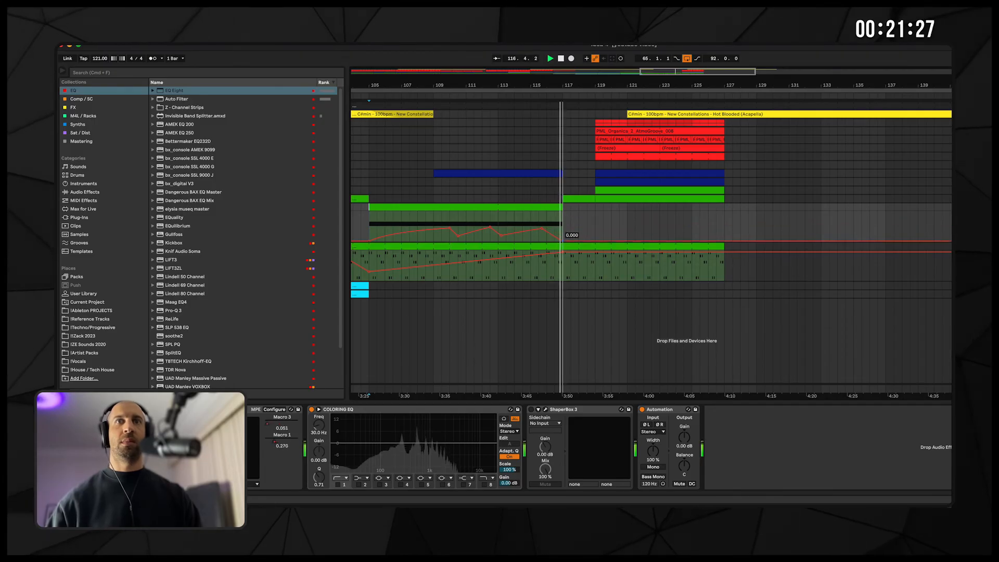
{"action": "left_click_drag", "start_coordinate": [563, 236], "coordinate": [567, 243]}
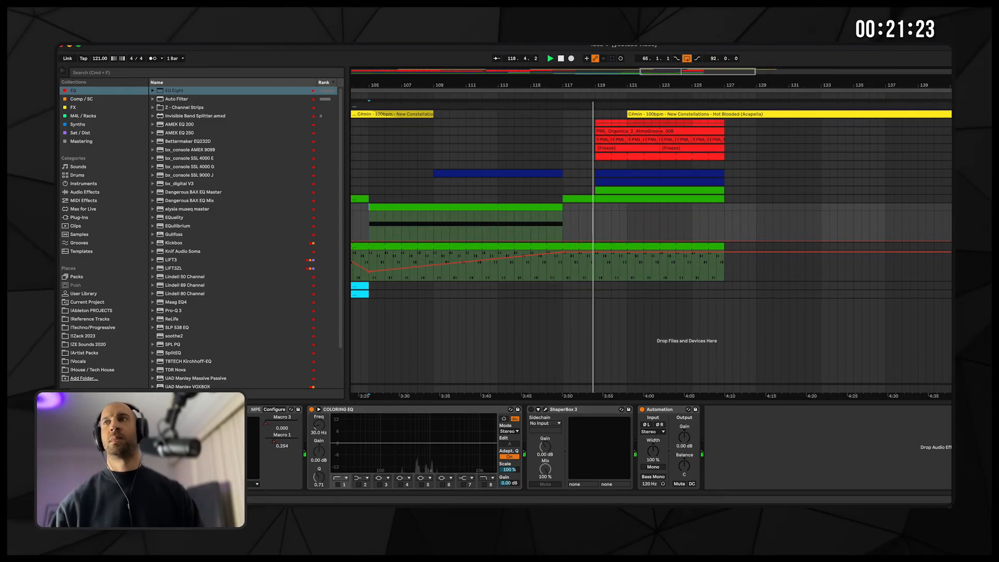
- Lower the Main Serum track's Cutoff automation at bar 119 so it ramps down from bar 117
{"action": "key", "text": "a"}
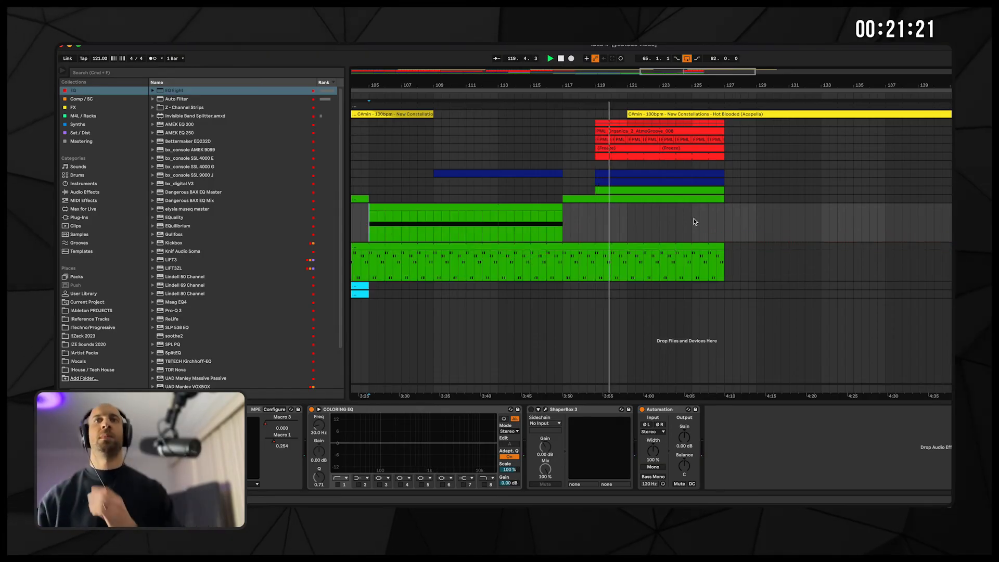
{"action": "left_click", "coordinate": [780, 279]}
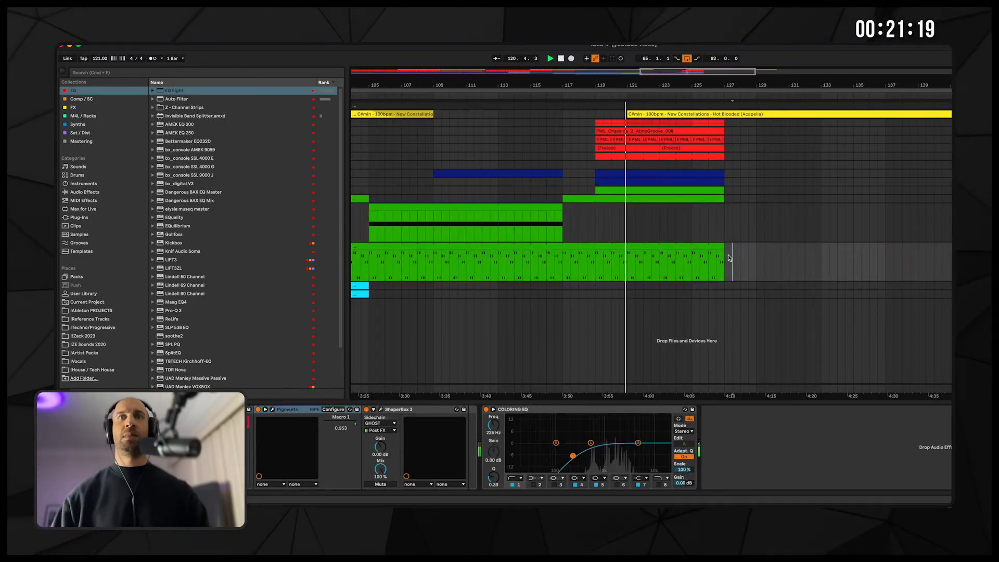
{"action": "key", "text": "a"}
{"action": "left_click_drag", "start_coordinate": [597, 253], "coordinate": [596, 268]}
{"action": "key", "text": "a"}
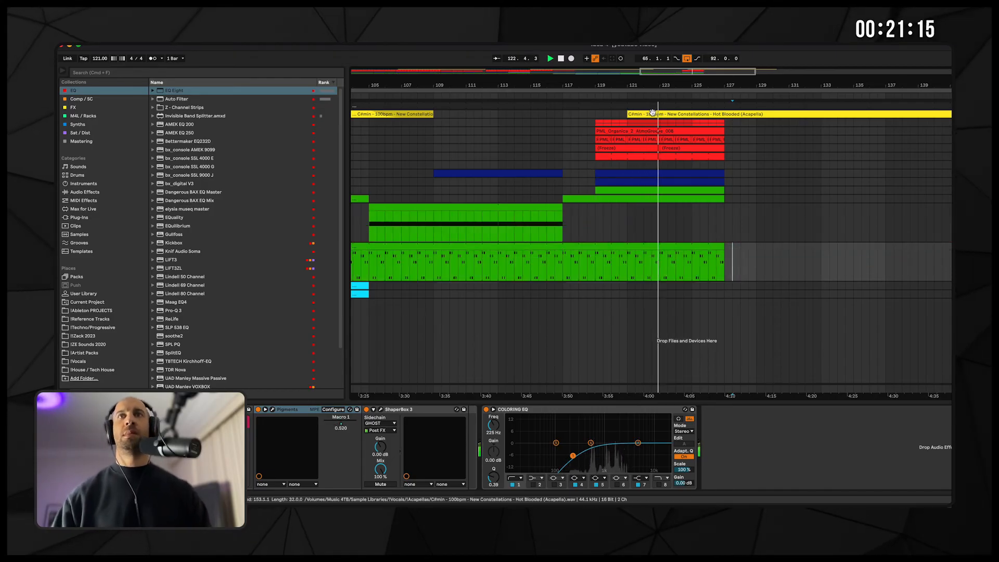
- Move the acapella clip that starts at bar 121 to about bar 132 and play the arrangement
{"action": "left_click_drag", "start_coordinate": [662, 114], "coordinate": [848, 117]}
{"action": "left_click_drag", "start_coordinate": [762, 83], "coordinate": [762, 47]}
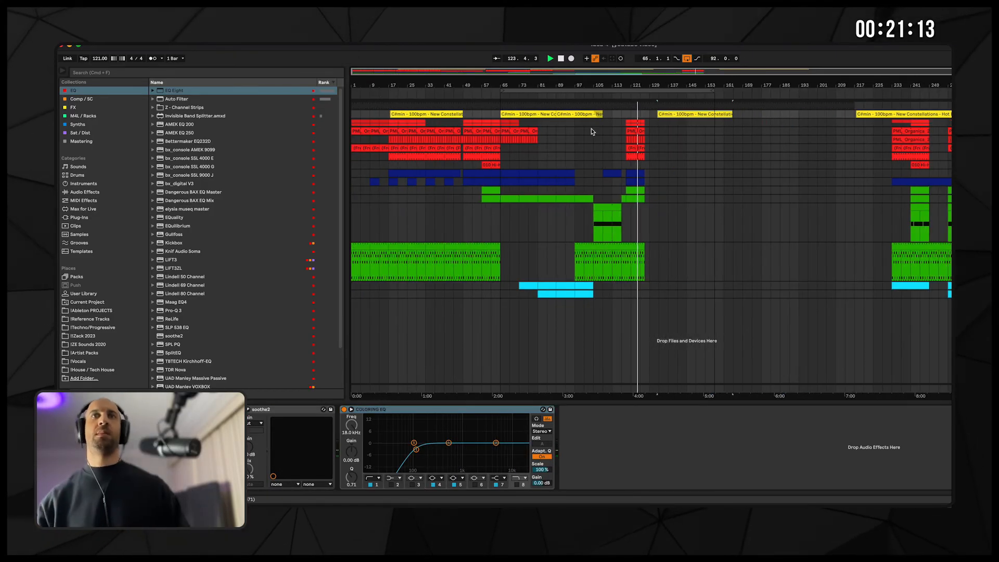
{"action": "left_click", "coordinate": [461, 208]}
{"action": "key", "text": "space"}
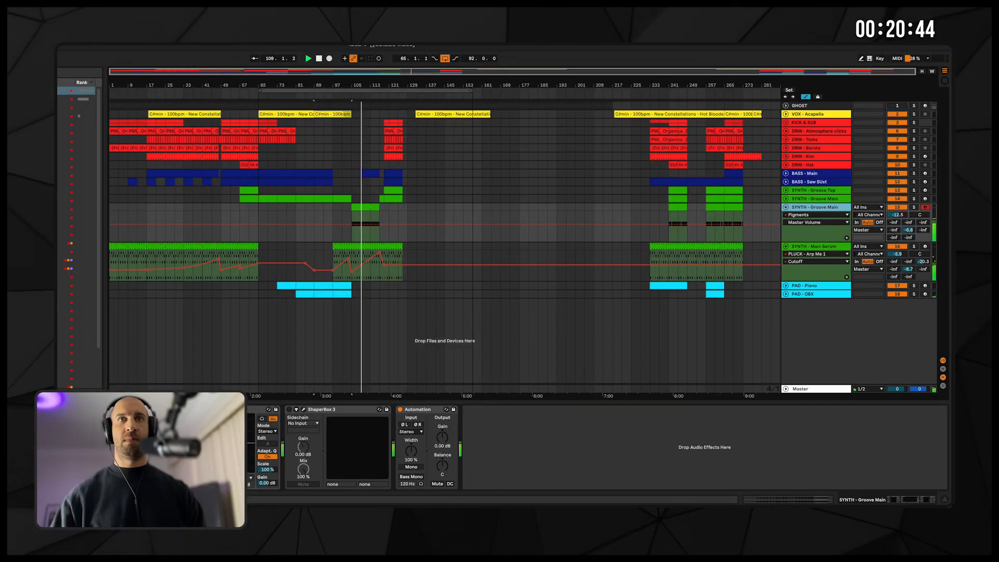
- Lower the last peak of the duplicated Groove Main track's Macro 3 automation near bar 115
{"action": "left_click", "coordinate": [375, 236]}
{"action": "left_click_drag", "start_coordinate": [360, 87], "coordinate": [432, 241]}
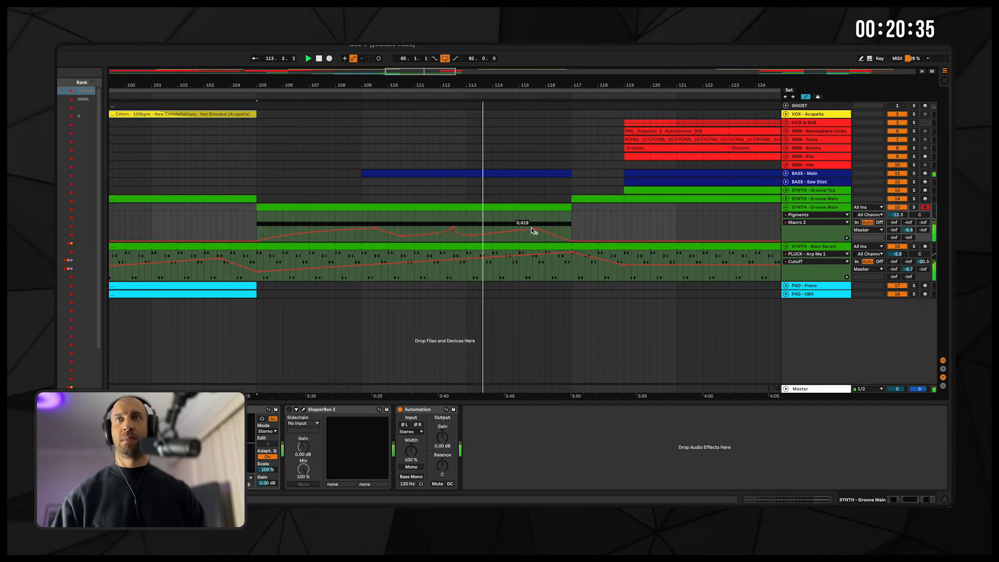
{"action": "left_click_drag", "start_coordinate": [537, 229], "coordinate": [519, 233]}
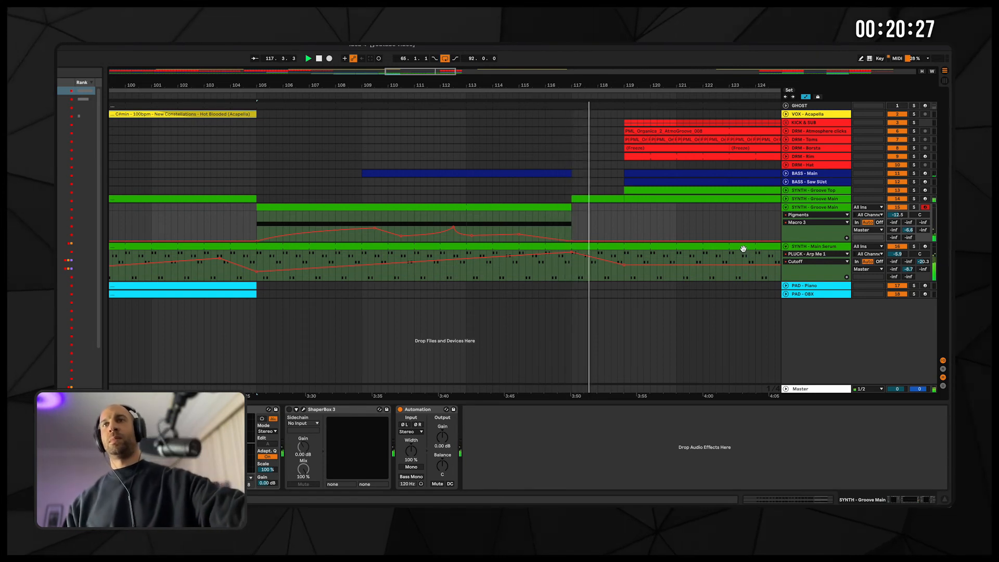
- Mute the SYNTH - Main Serum track and delete its clip section from bar 117 to bar 119
{"action": "left_click", "coordinate": [896, 246]}
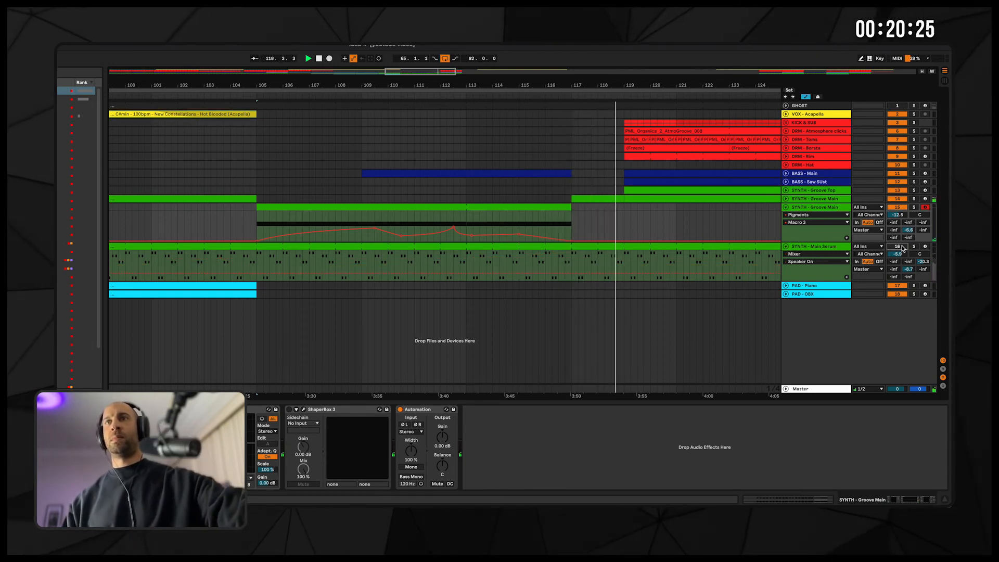
{"action": "left_click", "coordinate": [897, 246]}
{"action": "left_click", "coordinate": [900, 248]}
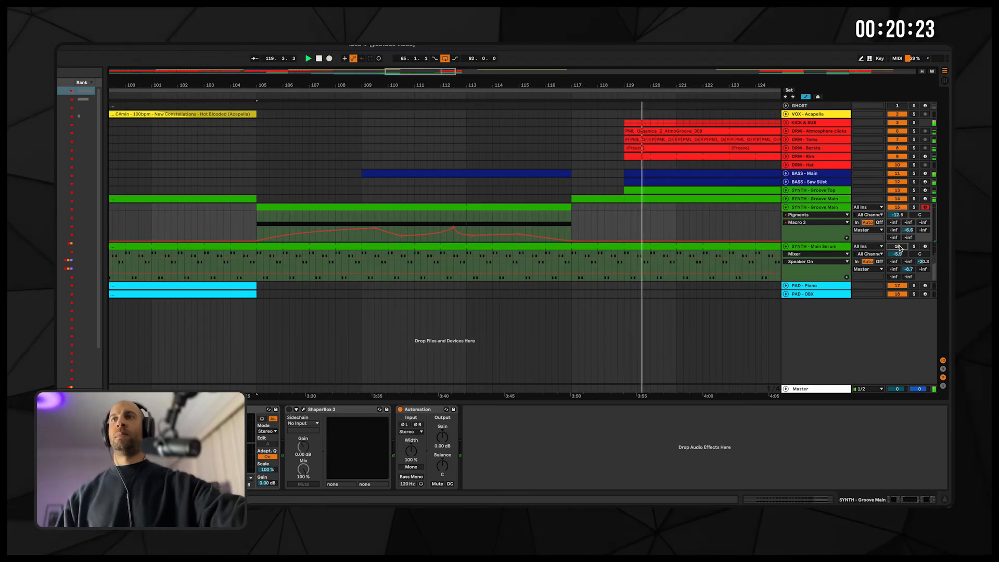
{"action": "key", "text": "a"}
{"action": "left_click", "coordinate": [613, 265]}
{"action": "left_click_drag", "start_coordinate": [572, 268], "coordinate": [623, 267]}
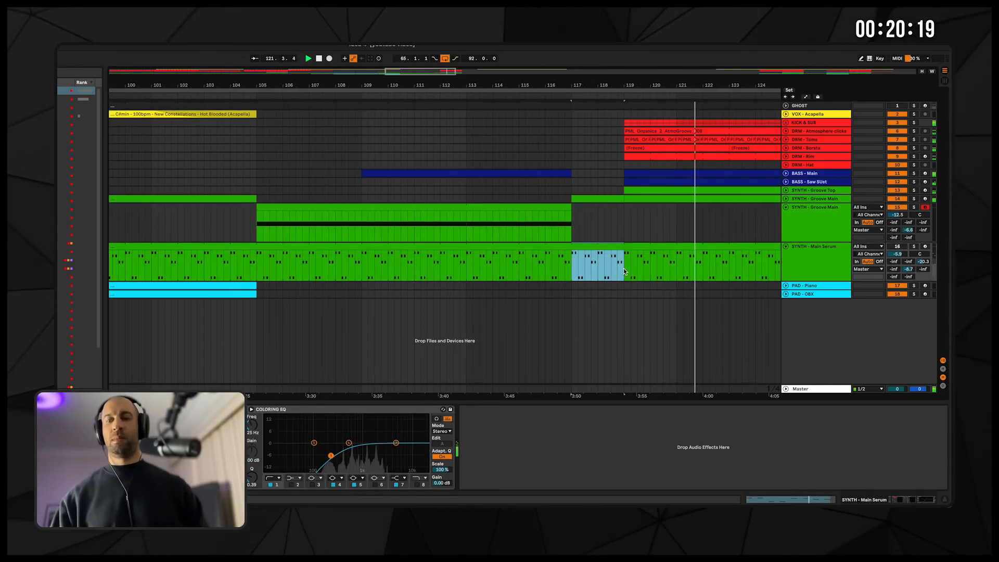
{"action": "key", "text": "Delete"}
- Reactivate the Main Serum track and lower its Cutoff automation point at bar 119 to 48
{"action": "left_click", "coordinate": [826, 257]}
{"action": "left_click", "coordinate": [676, 321]}
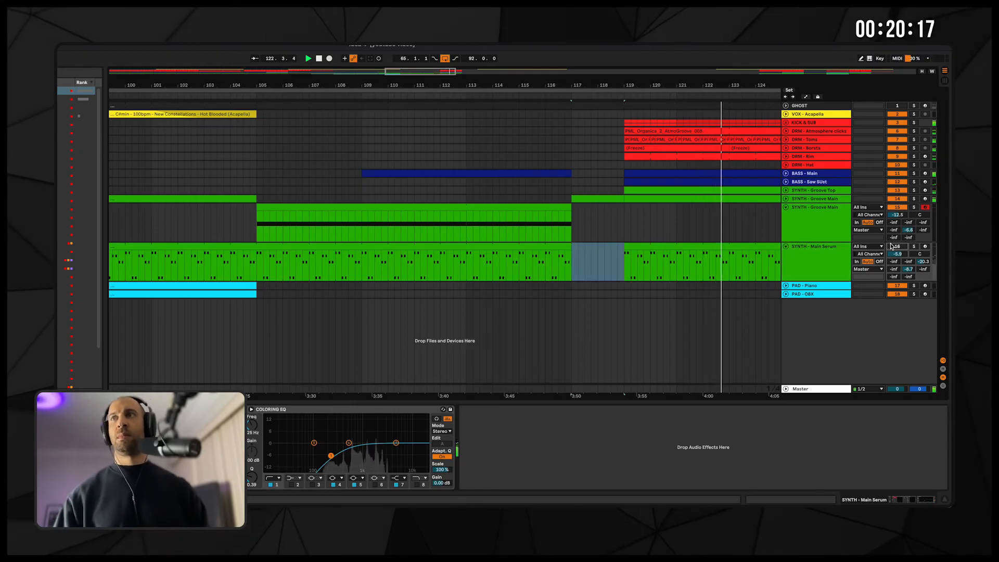
{"action": "key", "text": "a"}
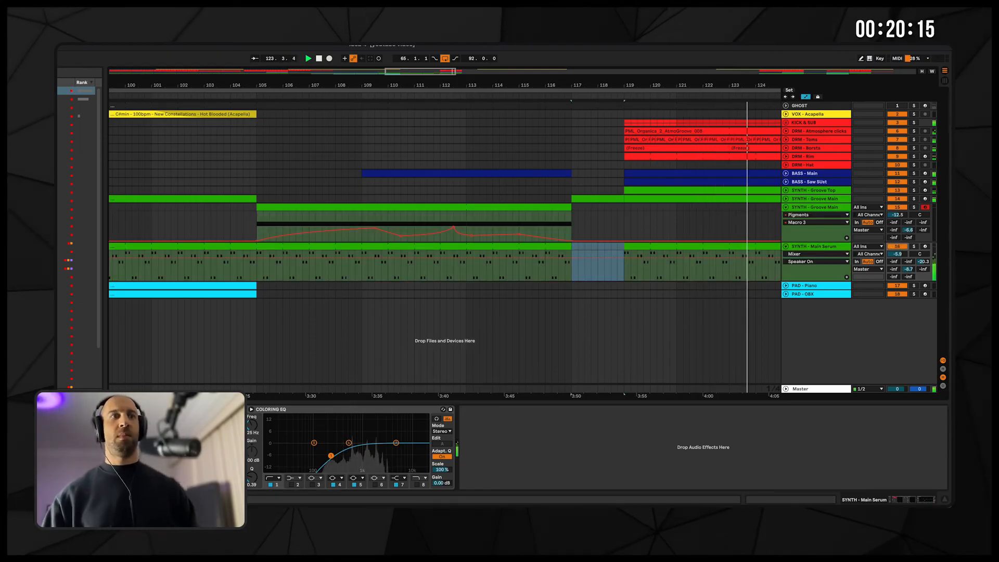
{"action": "left_click", "coordinate": [156, 442]}
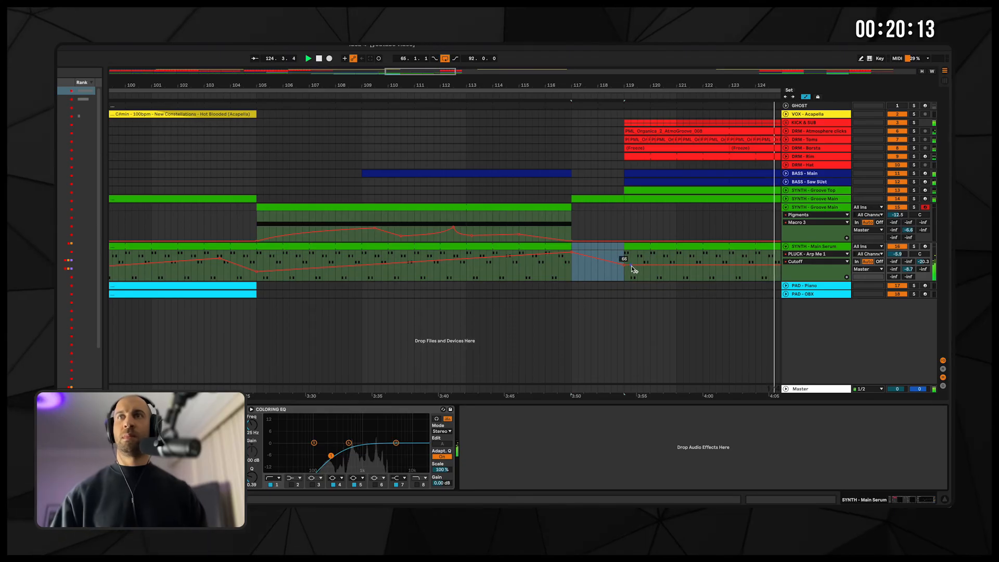
{"action": "left_click_drag", "start_coordinate": [625, 266], "coordinate": [624, 269]}
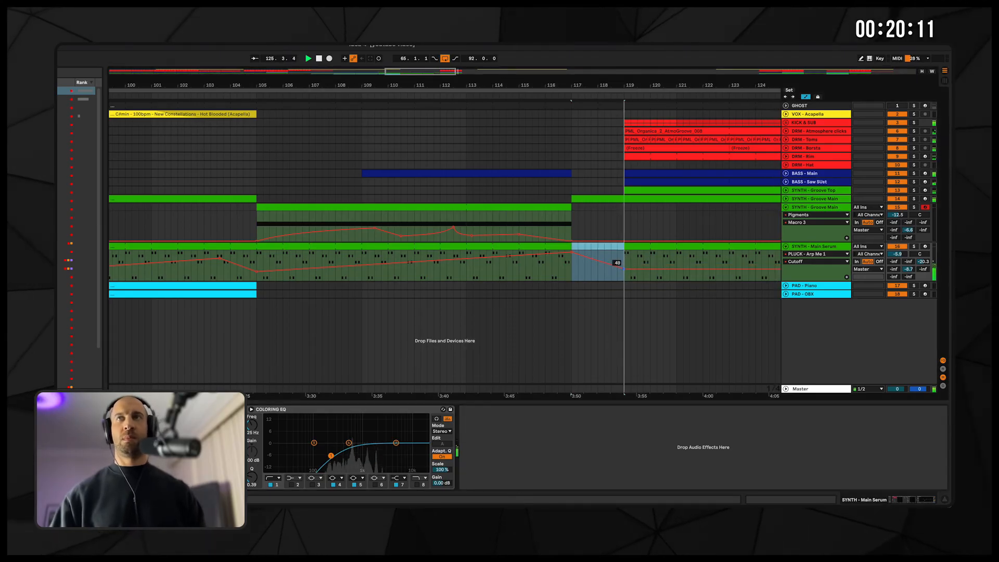
{"action": "key", "text": "a"}
- Expand the upper SYNTH - Groove Main, BASS - Saw SUst and VOX - Acapella tracks in the arrangement
{"action": "left_click_drag", "start_coordinate": [617, 83], "coordinate": [502, 93]}
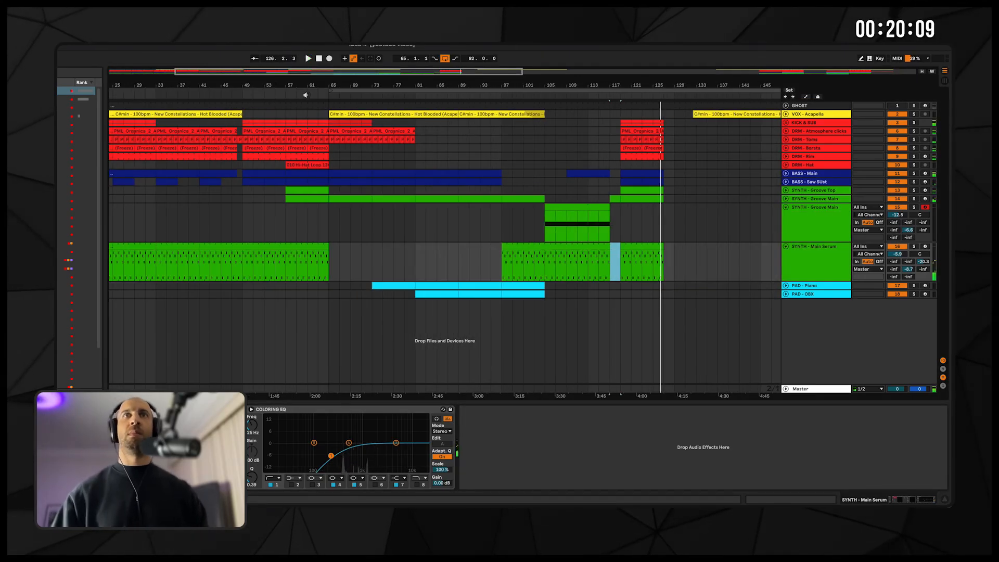
{"action": "left_click", "coordinate": [786, 199]}
{"action": "left_click", "coordinate": [786, 182]}
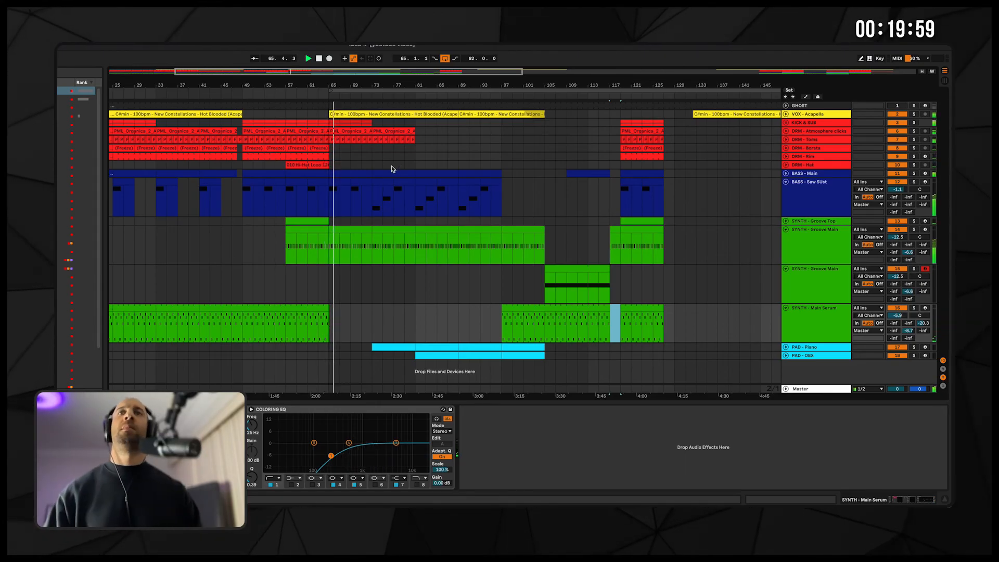
{"action": "left_click", "coordinate": [786, 114]}
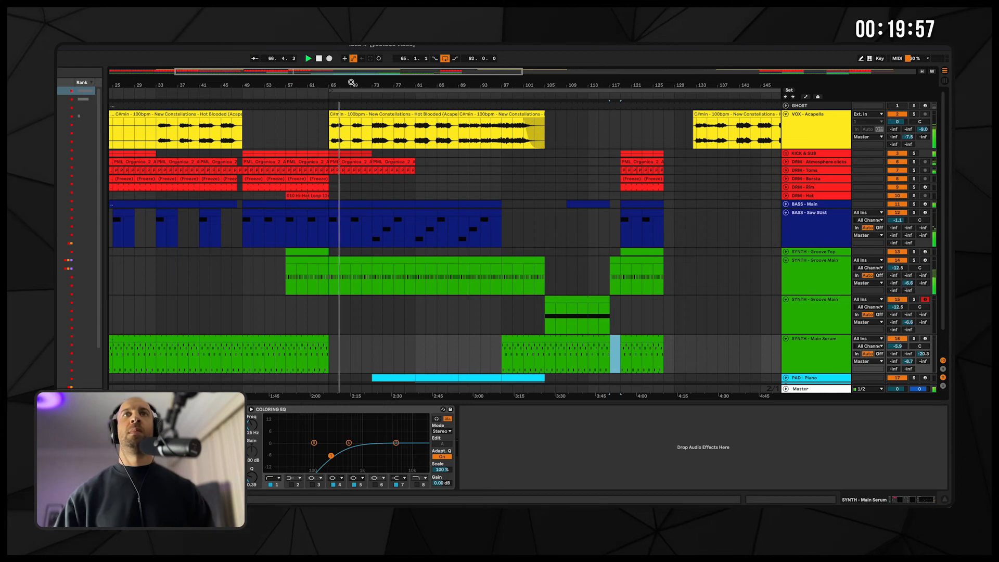
- Remove the quiet gaps between the vocal phrases in the VOX - Acapella clip from bar 65 to bar 81
{"action": "left_click_drag", "start_coordinate": [351, 83], "coordinate": [352, 90]}
{"action": "left_click_drag", "start_coordinate": [319, 131], "coordinate": [358, 133]}
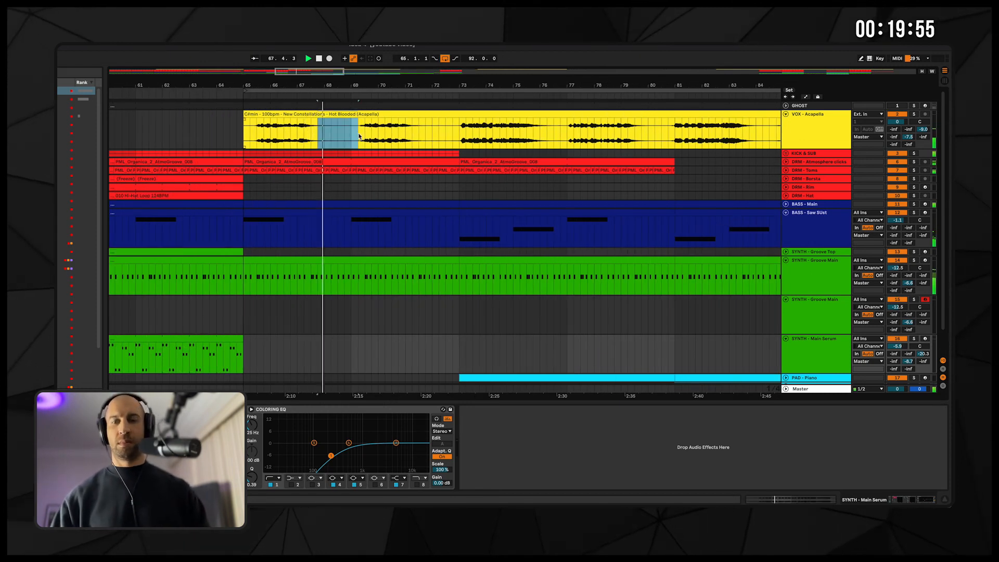
{"action": "key", "text": "ctrl+e"}
{"action": "key", "text": "Delete"}
{"action": "left_click_drag", "start_coordinate": [420, 132], "coordinate": [459, 133]}
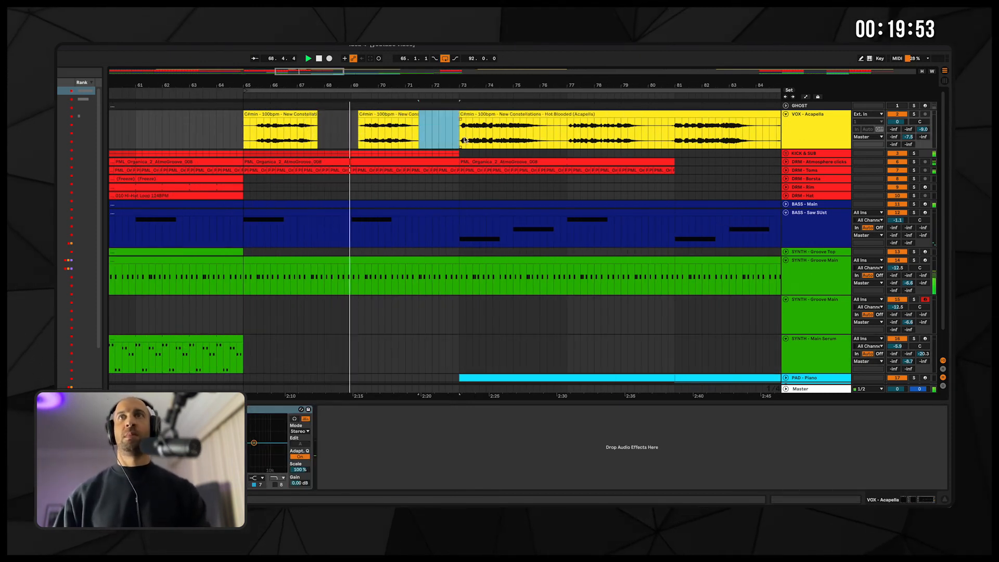
{"action": "key", "text": "Delete"}
{"action": "left_click_drag", "start_coordinate": [540, 134], "coordinate": [567, 137]}
{"action": "left_click_drag", "start_coordinate": [641, 138], "coordinate": [675, 138]}
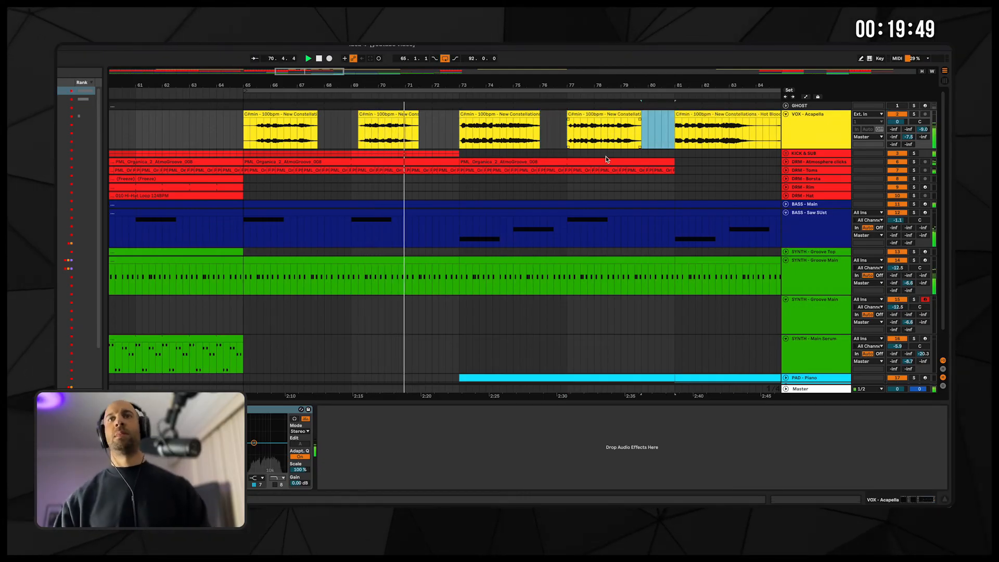
- Expand the PAD - Piano track and raise its volume to -5.4 dB
{"action": "scroll", "coordinate": [606, 157], "scroll_direction": "down", "scroll_amount": 2}
{"action": "left_click_drag", "start_coordinate": [564, 83], "coordinate": [457, 51]}
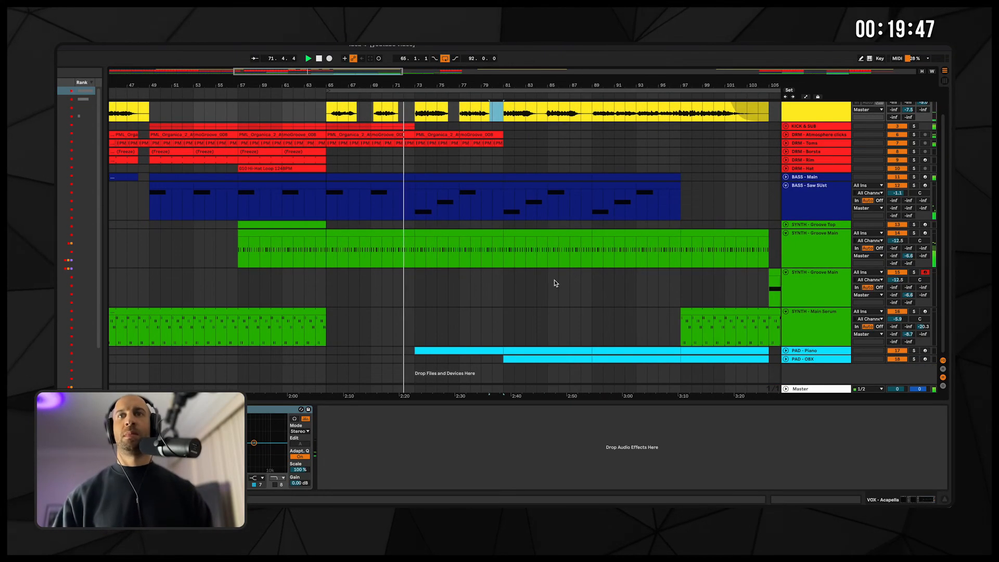
{"action": "left_click", "coordinate": [786, 350]}
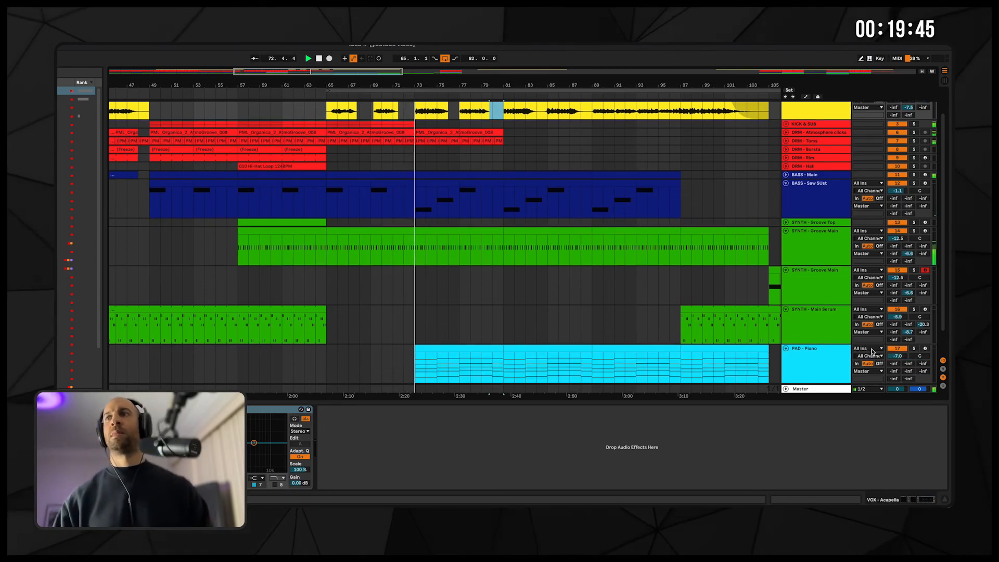
{"action": "left_click_drag", "start_coordinate": [894, 358], "coordinate": [899, 356]}
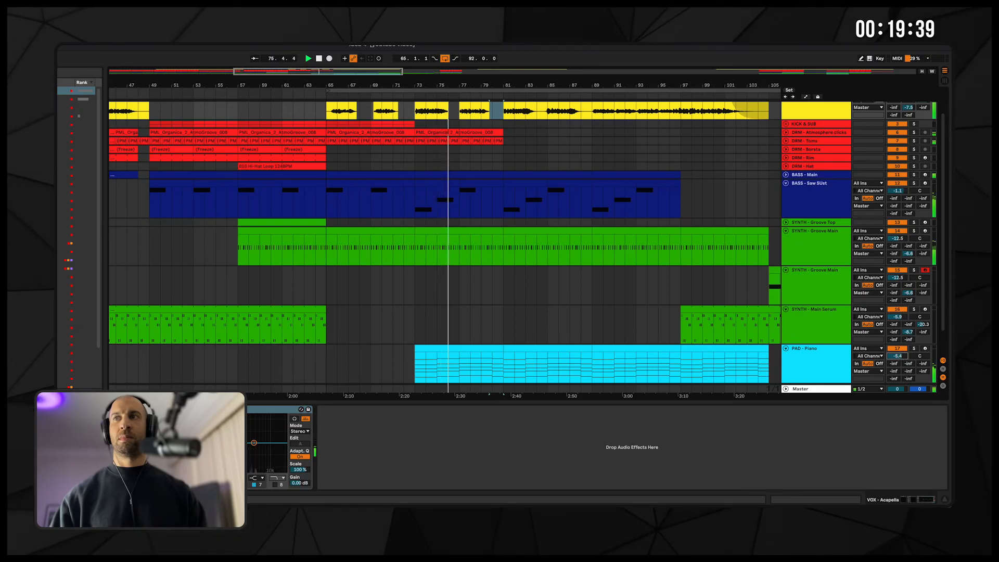
- Copy an eight-bar PAD - Piano clip between the breakdown and the later section around bar 257
{"action": "scroll", "coordinate": [585, 301], "scroll_direction": "right", "scroll_amount": 2}
{"action": "scroll", "coordinate": [584, 302], "scroll_direction": "down", "scroll_amount": 3}
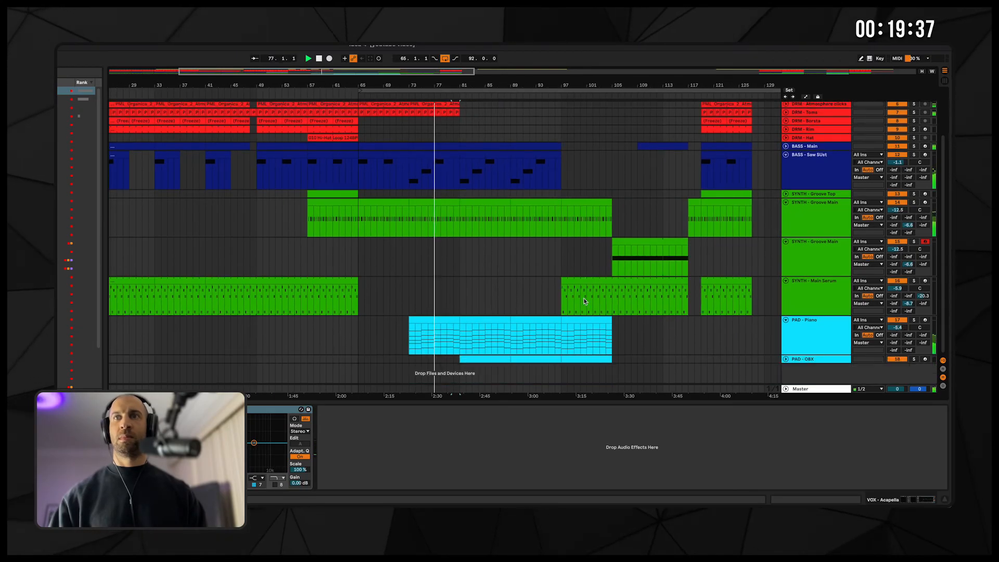
{"action": "scroll", "coordinate": [584, 301], "scroll_direction": "down", "scroll_amount": 3}
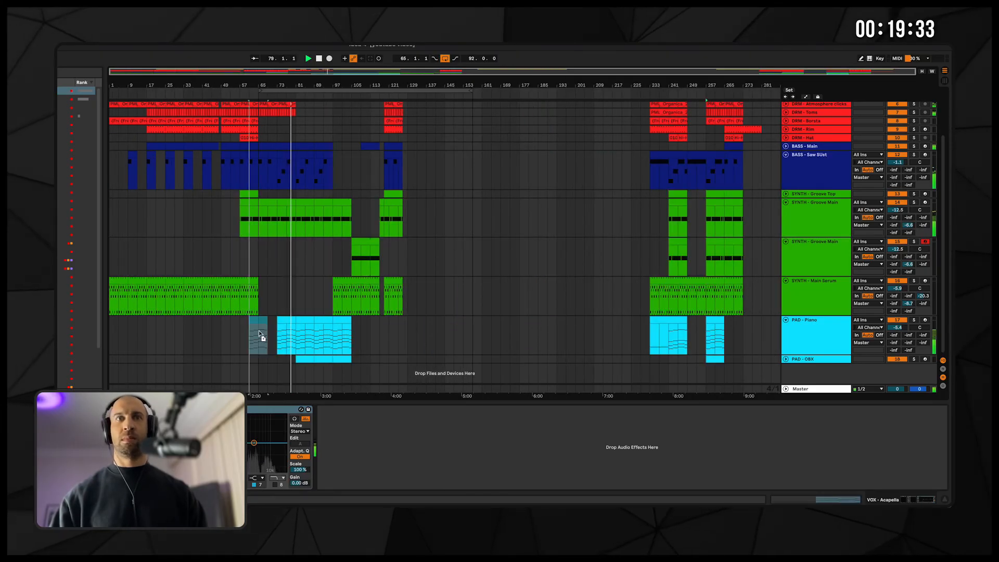
{"action": "left_click", "coordinate": [290, 337]}
{"action": "left_click_drag", "start_coordinate": [288, 334], "coordinate": [716, 329]}
- Deactivate the two BASS - Main clips from bar 81 to bar 97
{"action": "scroll", "coordinate": [302, 223], "scroll_direction": "up", "scroll_amount": 1}
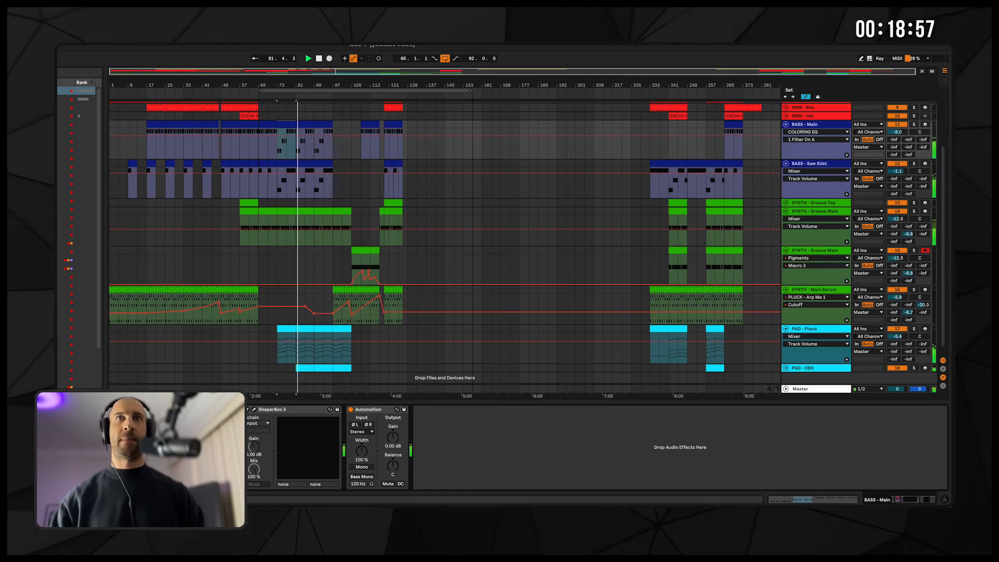
{"action": "key", "text": "a"}
{"action": "key", "text": "Right"}
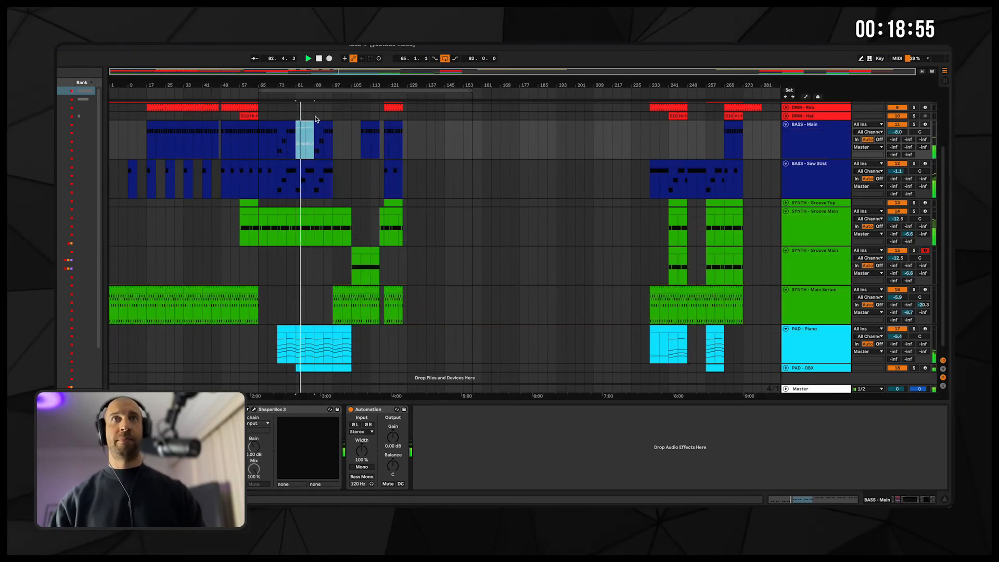
{"action": "left_click", "coordinate": [321, 125]}
{"action": "key", "text": "0"}
- Expand the PAD - OBX track and raise its volume to 1.8 dB
{"action": "scroll", "coordinate": [390, 176], "scroll_direction": "down", "scroll_amount": 1}
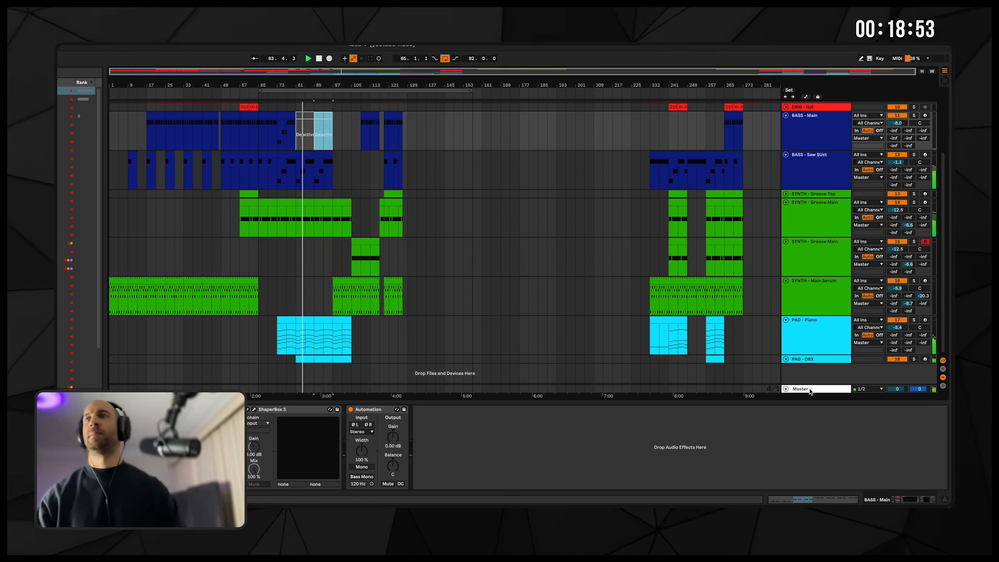
{"action": "left_click", "coordinate": [786, 359]}
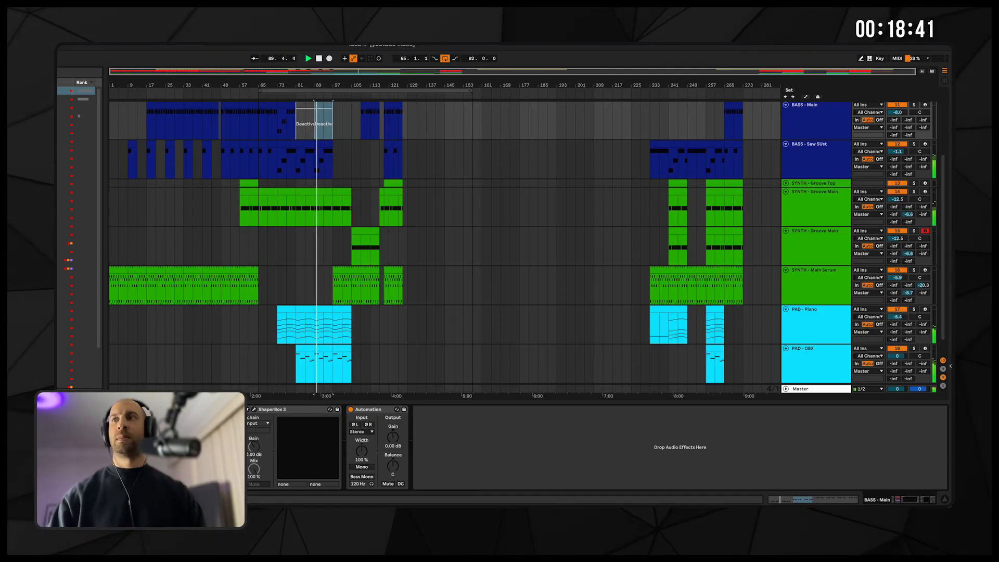
{"action": "left_click_drag", "start_coordinate": [906, 358], "coordinate": [906, 354]}
{"action": "scroll", "coordinate": [324, 182], "scroll_direction": "up", "scroll_amount": 3}
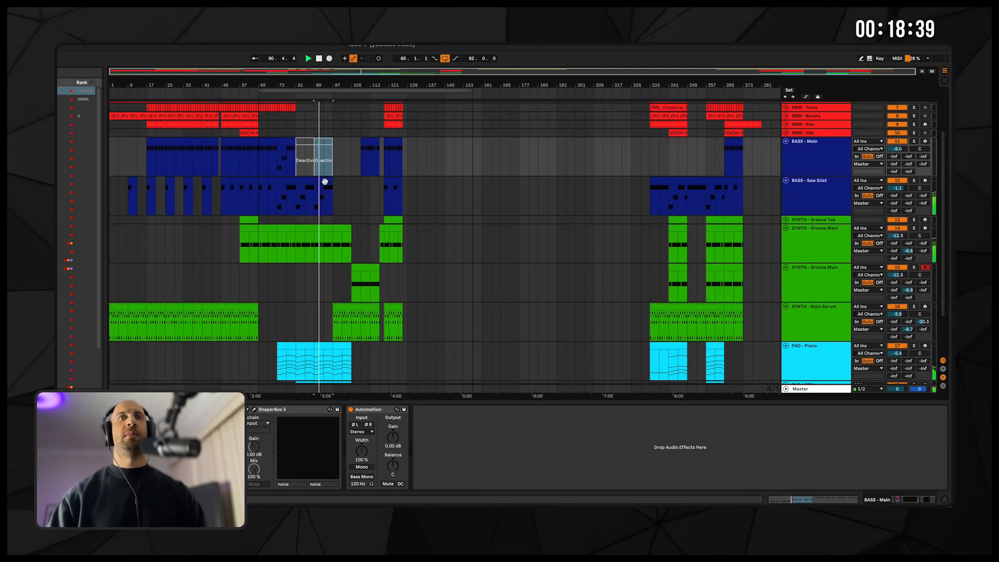
{"action": "scroll", "coordinate": [295, 337], "scroll_direction": "down", "scroll_amount": 4}
{"action": "scroll", "coordinate": [309, 325], "scroll_direction": "up", "scroll_amount": 7}
{"action": "scroll", "coordinate": [310, 323], "scroll_direction": "down", "scroll_amount": 7}
{"action": "left_click_drag", "start_coordinate": [323, 331], "coordinate": [336, 330]}
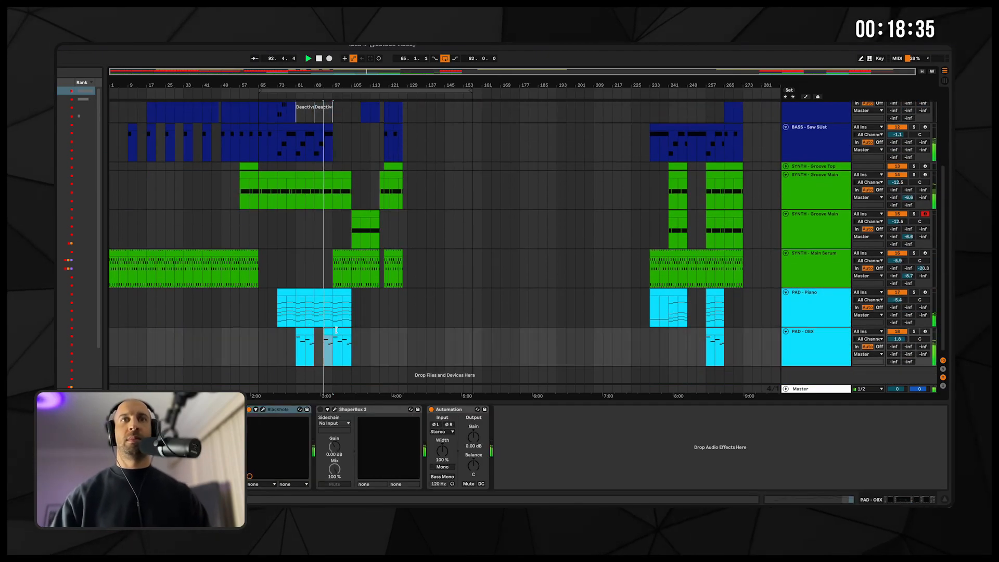
{"action": "key", "text": "super+z"}
{"action": "key", "text": "super+shift+z"}
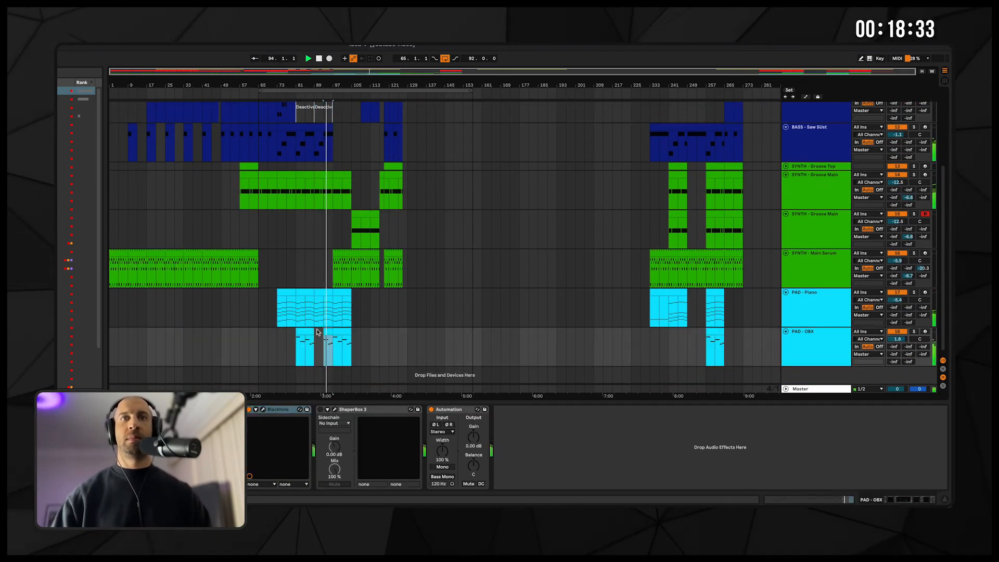
- Move the whole run of PAD - OBX clips starting at bar 81 eight bars later to bar 89
{"action": "left_click", "coordinate": [346, 331]}
{"action": "left_click_drag", "start_coordinate": [300, 333], "coordinate": [319, 333]}
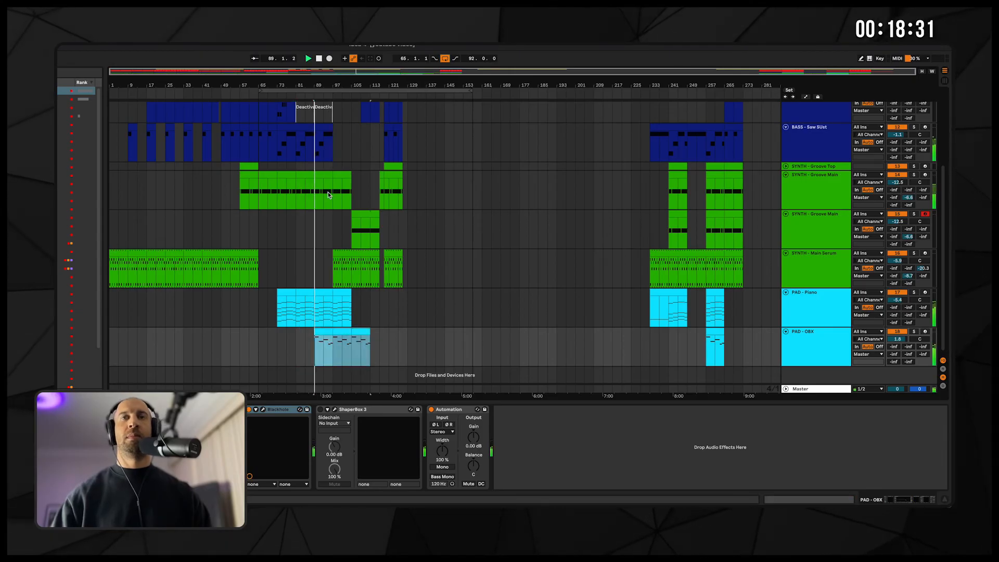
- Raise the volume of the PAD - OBX track slightly
{"action": "left_click", "coordinate": [901, 338]}
{"action": "scroll", "coordinate": [571, 232], "scroll_direction": "up", "scroll_amount": 2}
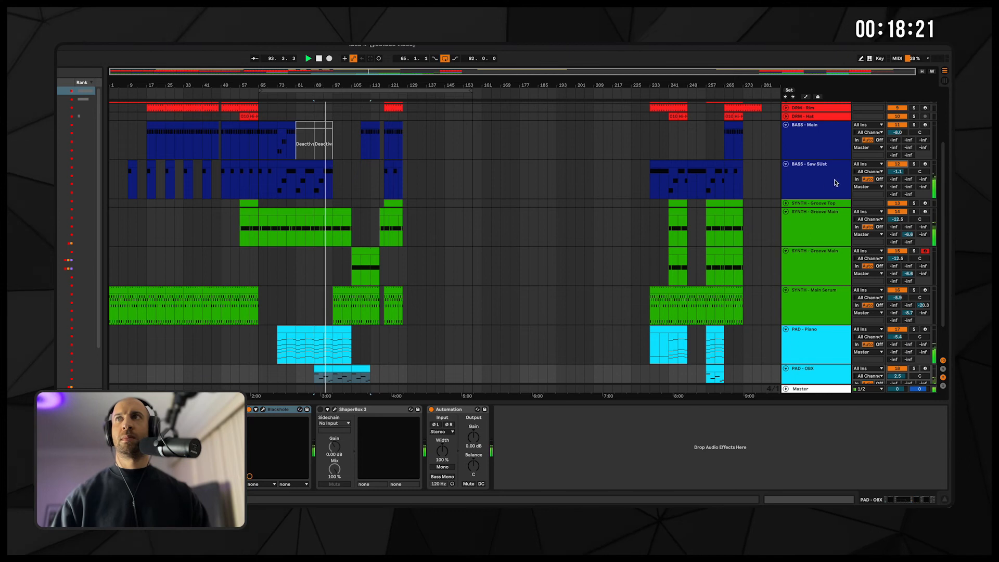
- Duplicate the BASS - Saw SUst track and rename the original track BASS - Drop
{"action": "left_click", "coordinate": [803, 185]}
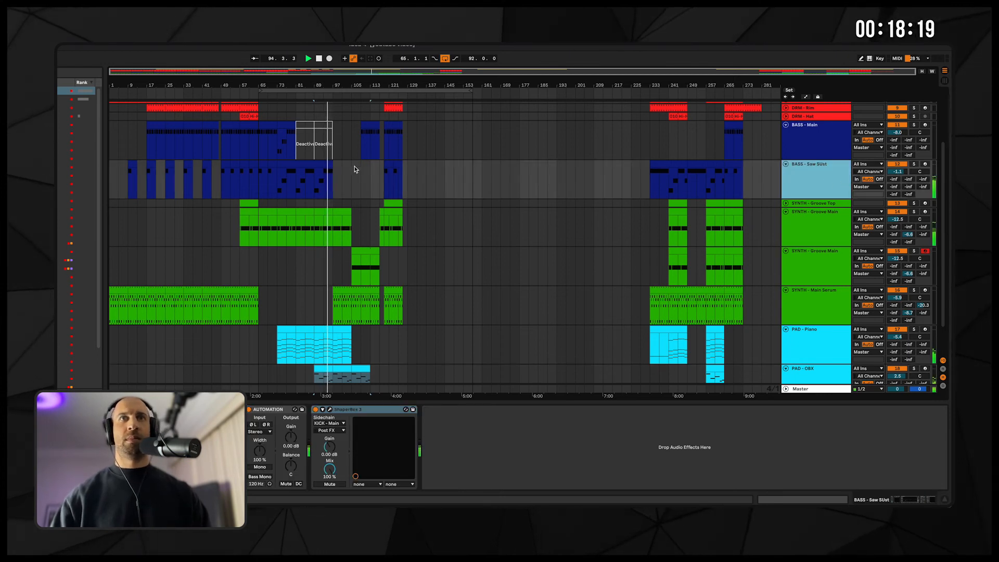
{"action": "left_click", "coordinate": [354, 166]}
{"action": "right_click", "coordinate": [801, 172]}
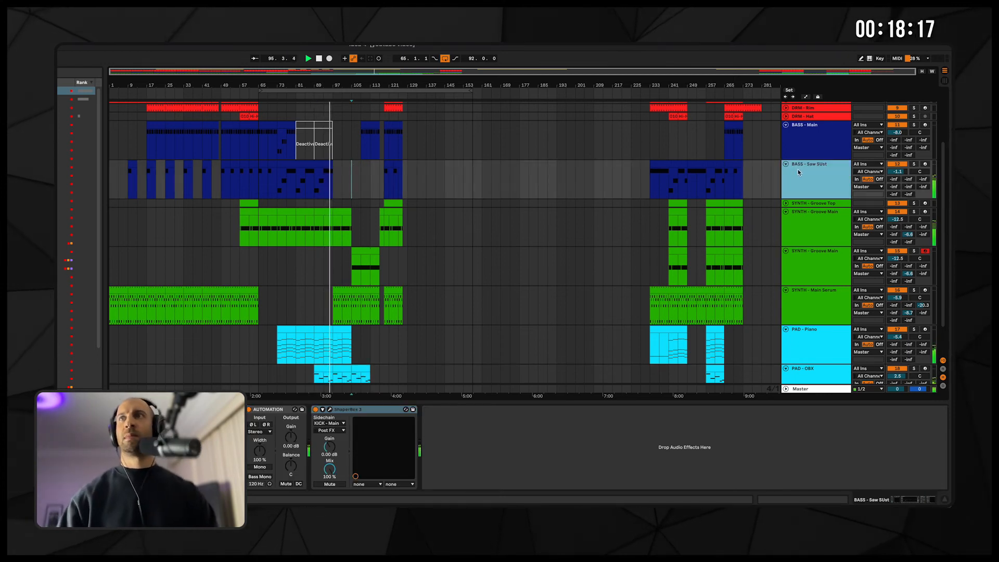
{"action": "left_click", "coordinate": [819, 189]}
{"action": "key", "text": "space"}
{"action": "left_click", "coordinate": [819, 183]}
{"action": "key", "text": "super+r"}
{"action": "type", "text": "BASS - Drop"}
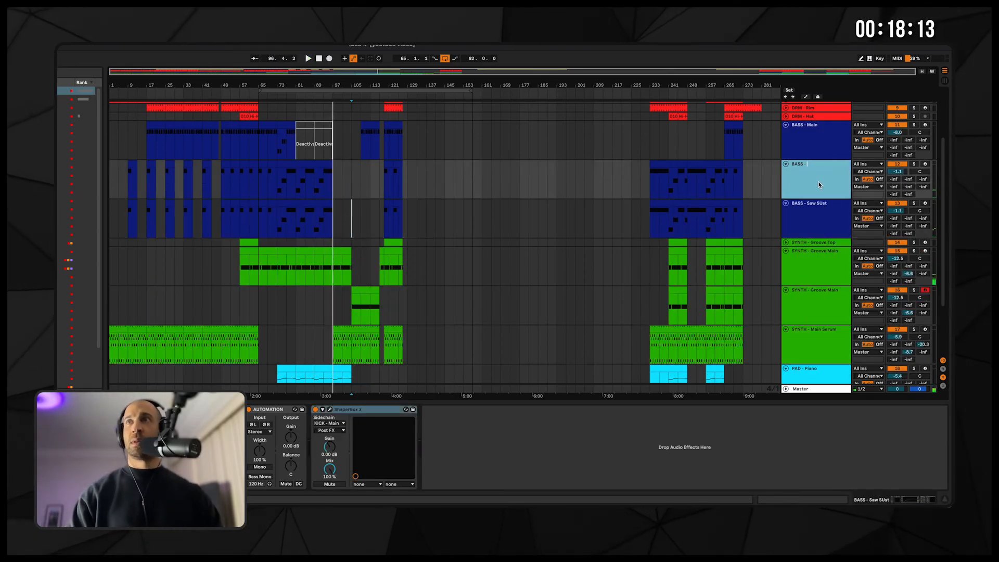
- Rename the duplicated BASS - Saw SUst track BASS - Break
{"action": "left_click", "coordinate": [819, 204]}
{"action": "key", "text": "super+r"}
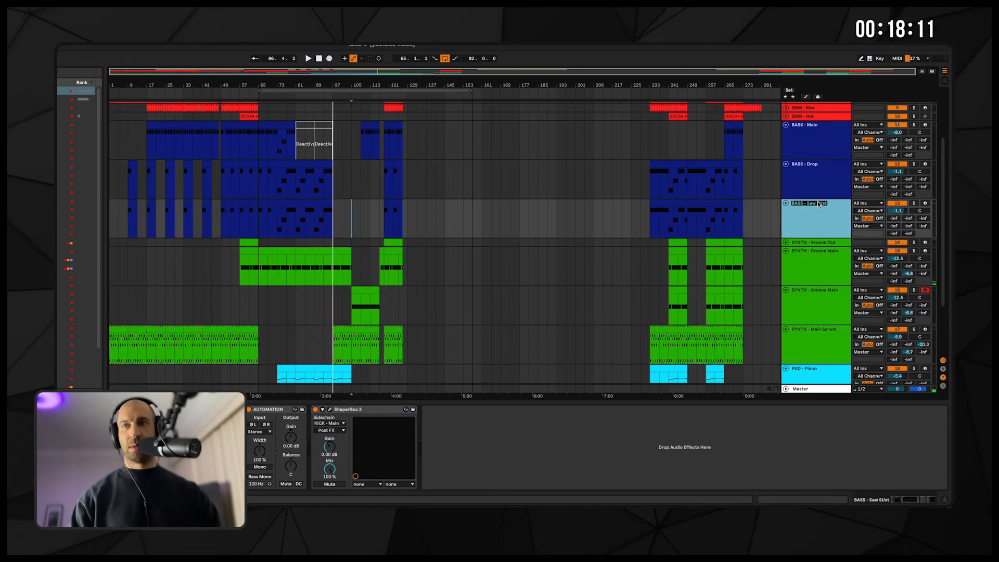
{"action": "type", "text": "BASS - Break"}
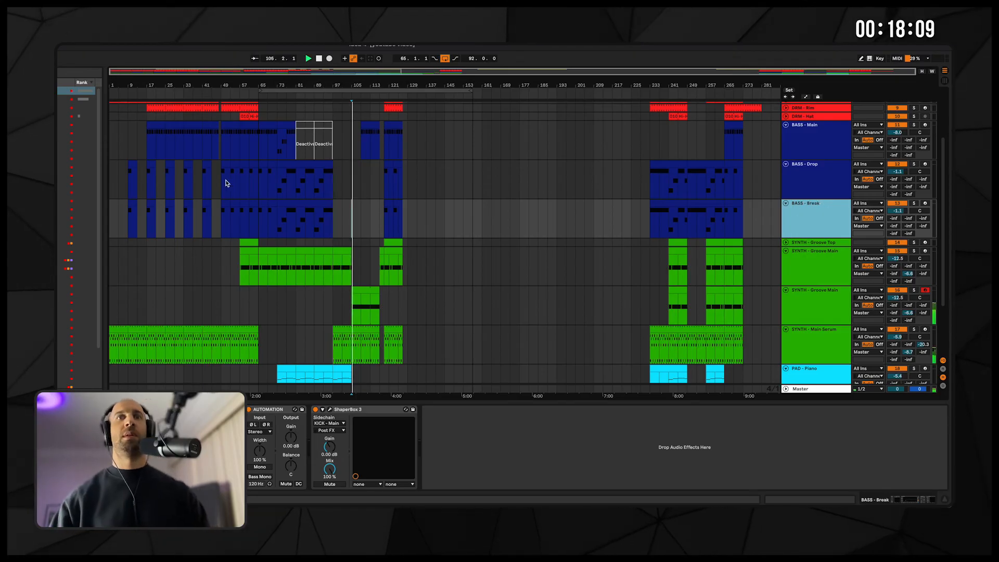
- Delete the BASS - Drop clips between bar 73 and bar 97
{"action": "left_click", "coordinate": [323, 202]}
{"action": "left_click", "coordinate": [324, 204]}
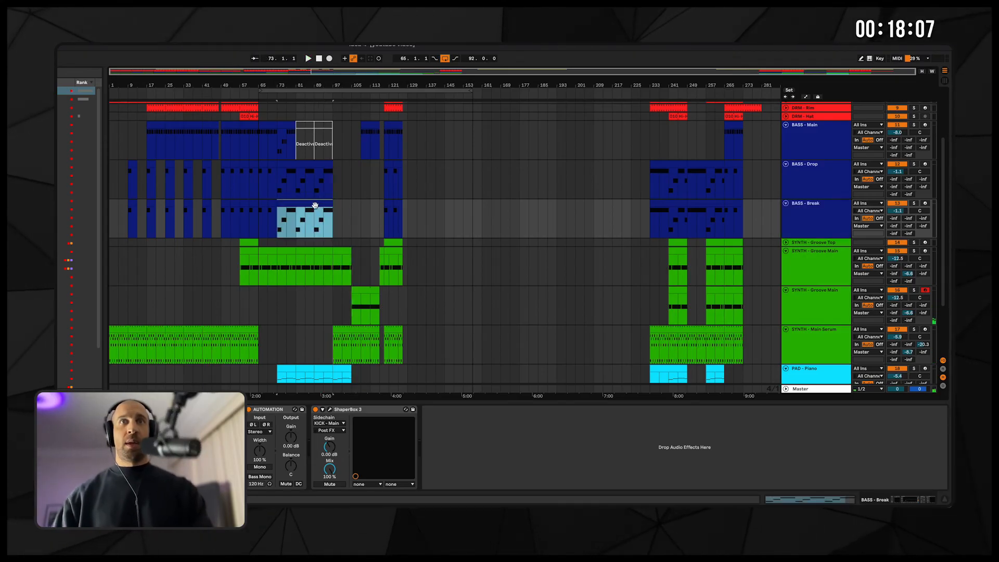
{"action": "left_click", "coordinate": [254, 202]}
{"action": "left_click", "coordinate": [264, 202]}
{"action": "left_click", "coordinate": [284, 202]}
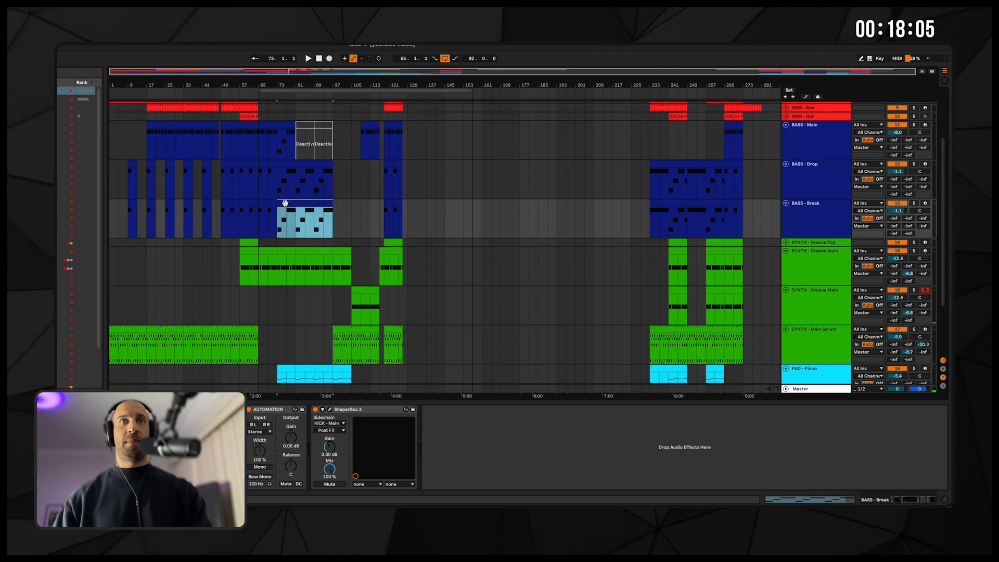
{"action": "left_click", "coordinate": [294, 165]}
{"action": "key", "text": "Delete"}
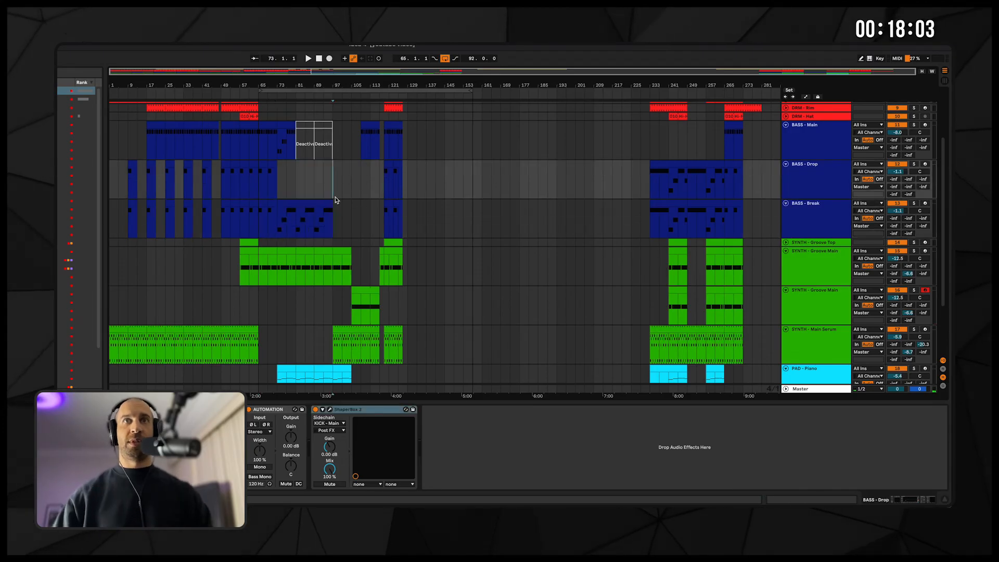
- Delete every BASS - Break clip before bar 73 and after bar 97, including those in the second half of the arrangement
{"action": "left_click", "coordinate": [269, 210]}
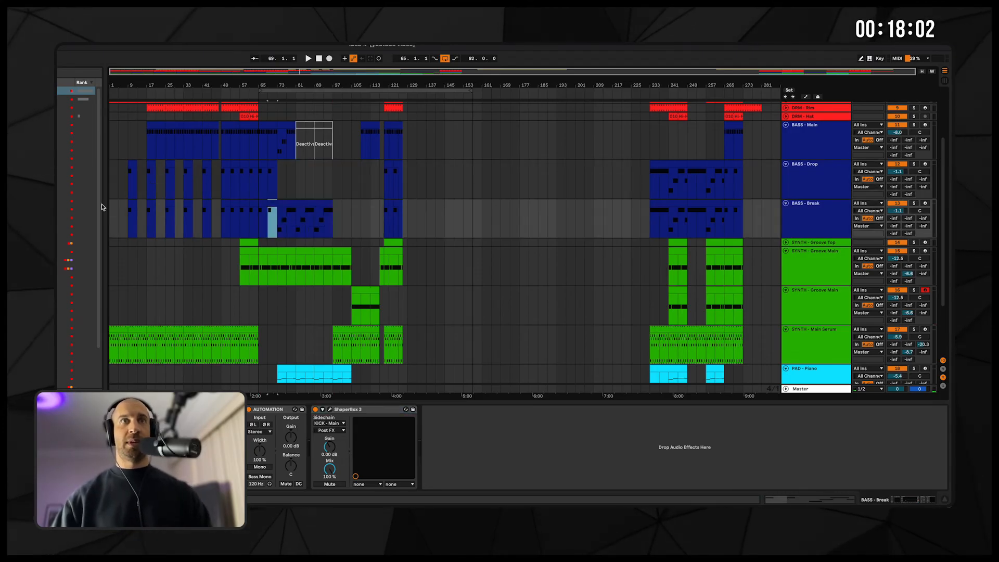
{"action": "left_click", "coordinate": [130, 209], "text": "shift"}
{"action": "key", "text": "Delete"}
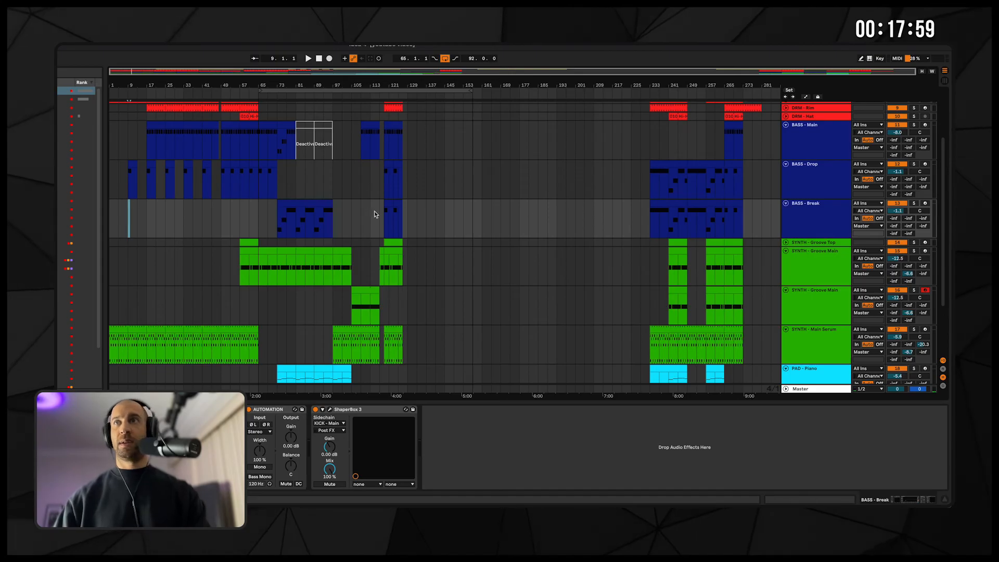
{"action": "left_click_drag", "start_coordinate": [373, 213], "coordinate": [783, 216]}
{"action": "key", "text": "Delete"}
- Play the breakdown from bar 73 and lower the BASS - Break track's volume to -3.0 dB
{"action": "left_click", "coordinate": [268, 220]}
{"action": "key", "text": "space"}
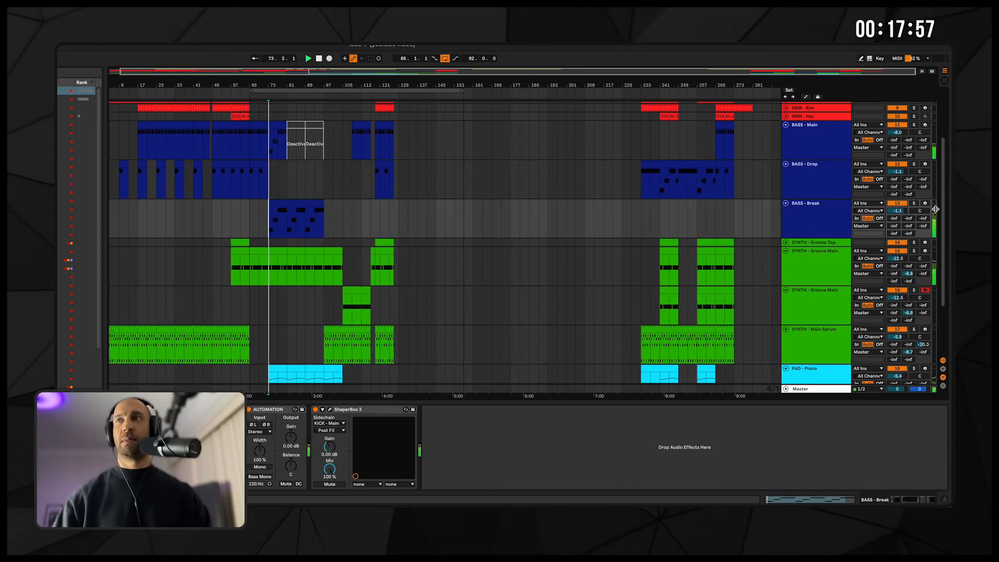
{"action": "left_click", "coordinate": [819, 222]}
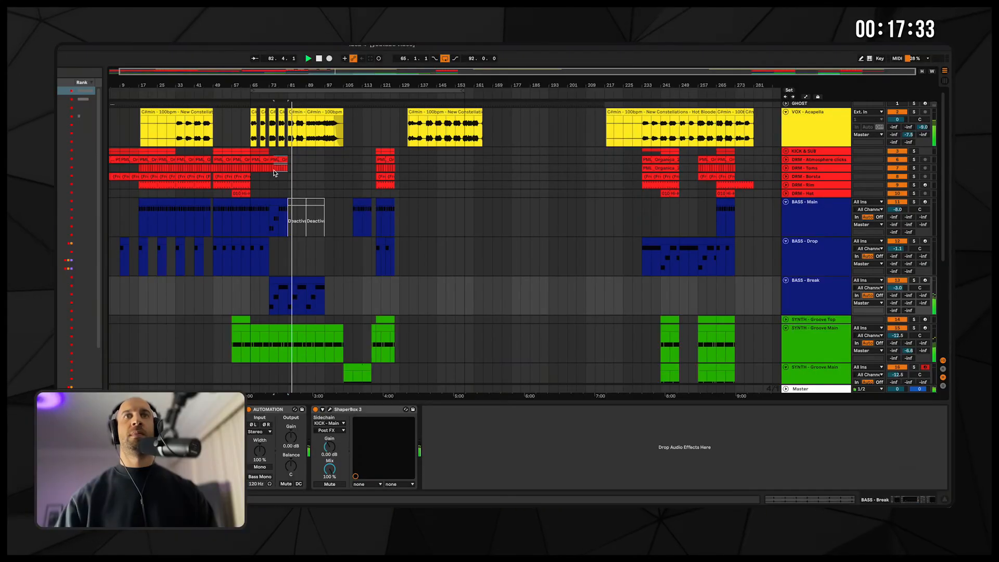
- Duplicate the DRM - Atmosphere clicks and DRM - Toms clips from bars 73–81 so they continue to bar 89
{"action": "left_click_drag", "start_coordinate": [274, 170], "coordinate": [269, 169]}
{"action": "key", "text": "super+d"}
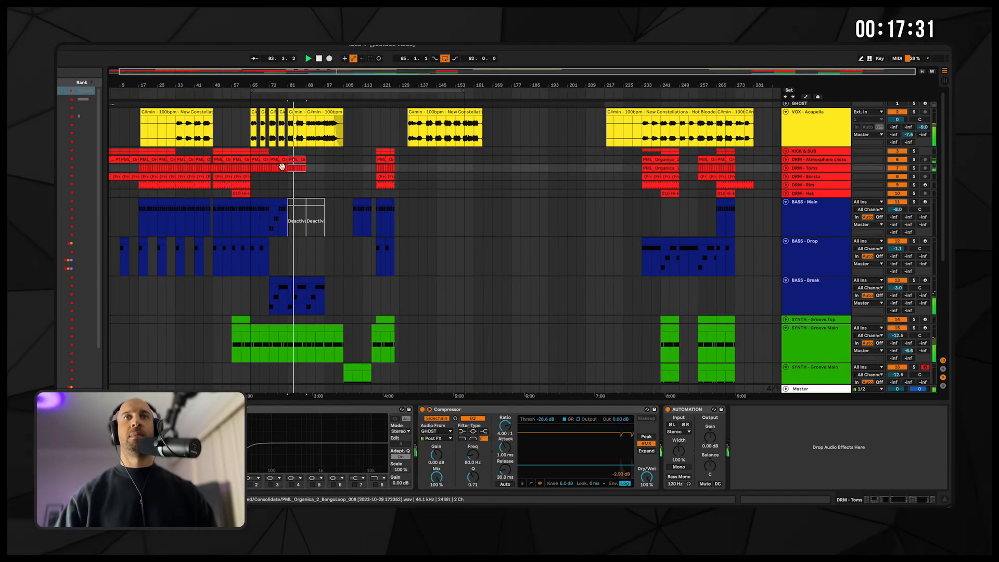
- Raise the PAD - OBX track's volume to 3.6 dB during playback
{"action": "scroll", "coordinate": [283, 176], "scroll_direction": "down", "scroll_amount": 6}
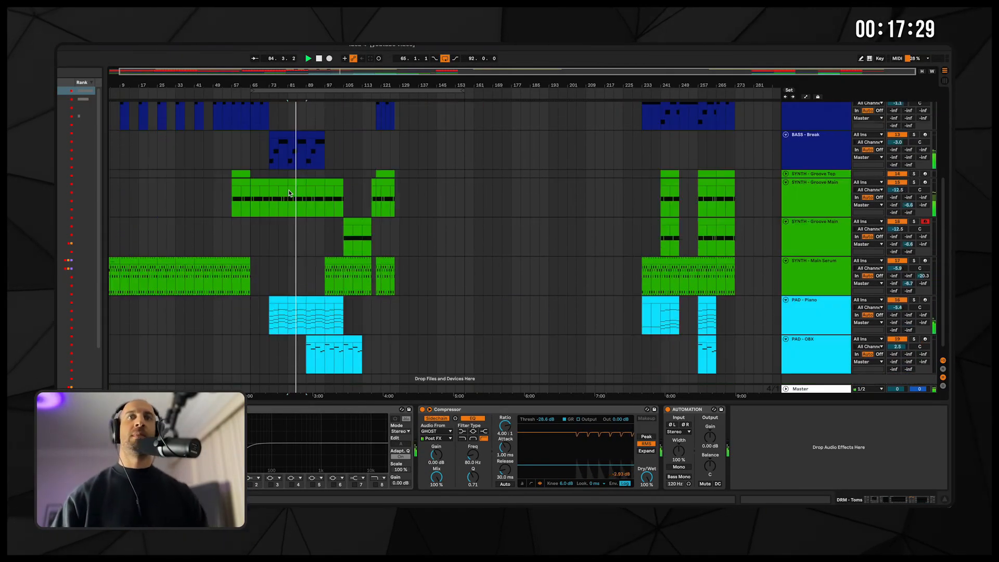
{"action": "left_click", "coordinate": [815, 268]}
{"action": "left_click", "coordinate": [811, 313]}
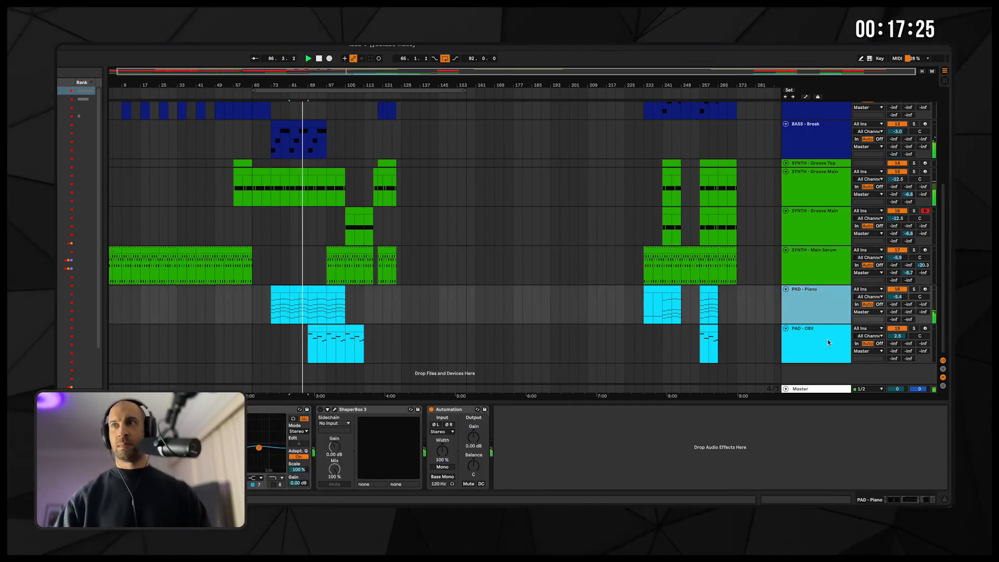
{"action": "left_click_drag", "start_coordinate": [893, 337], "coordinate": [893, 328]}
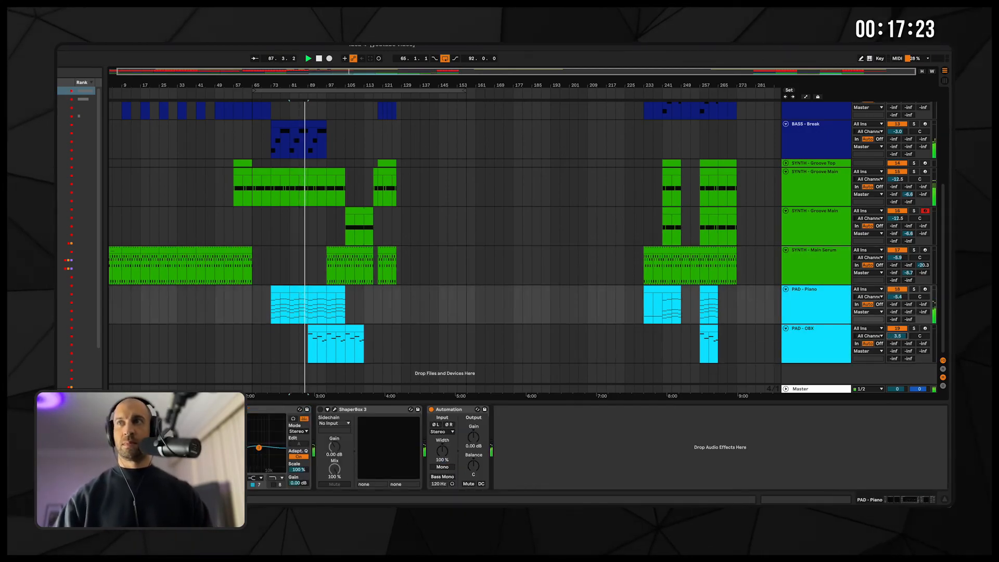
{"action": "left_click", "coordinate": [426, 334]}
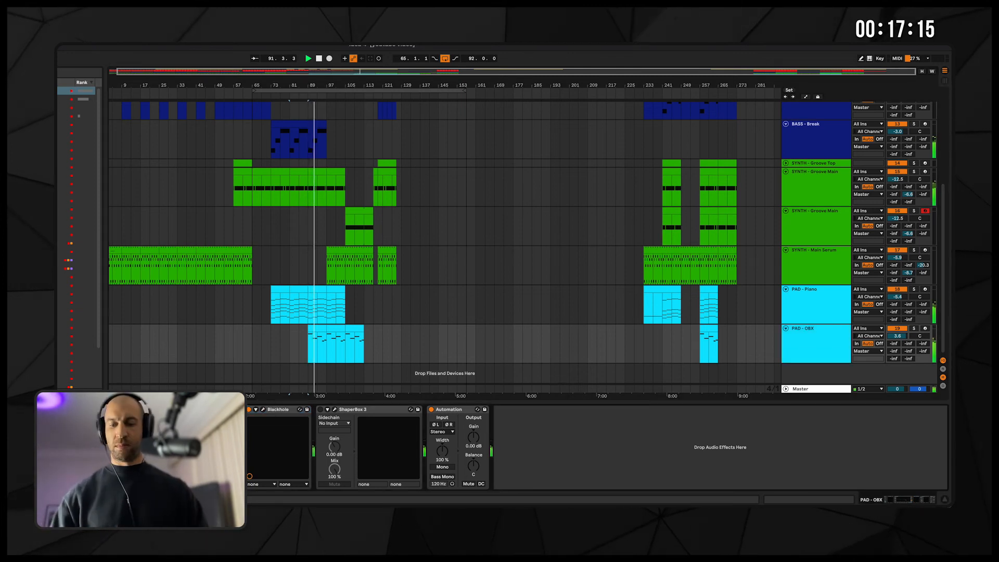
- Try deactivating the eight-bar SYNTH - Groove Main clip at bar 89
{"action": "left_click", "coordinate": [322, 179]}
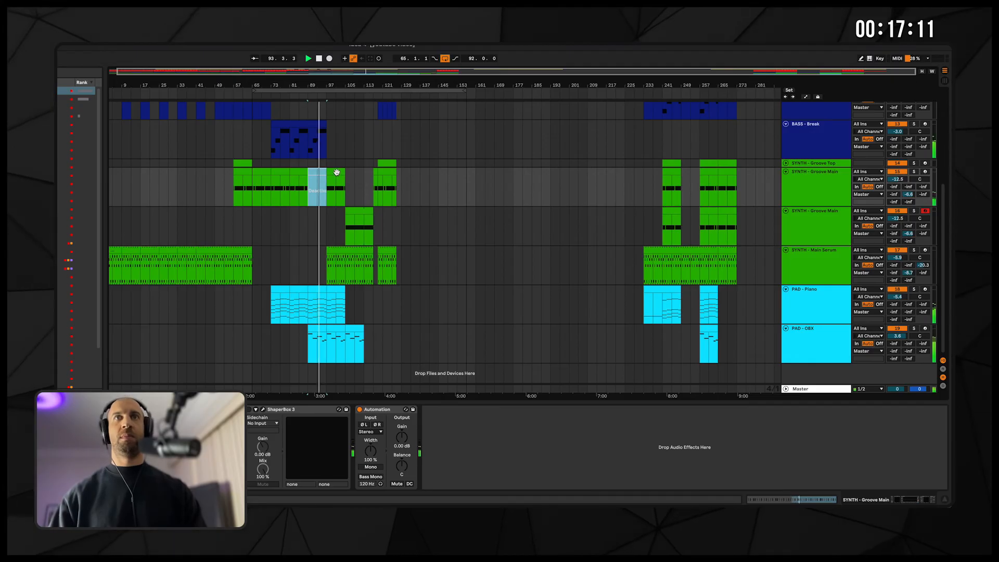
{"action": "key", "text": "0"}
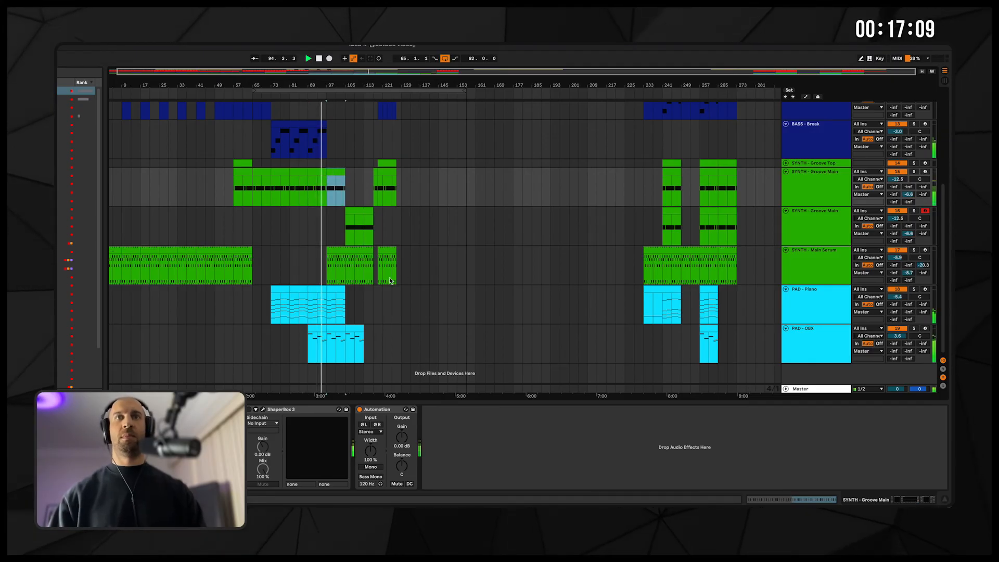
- Lower the PAD - OBX track's volume to -4.0 dB
{"action": "left_click", "coordinate": [898, 336]}
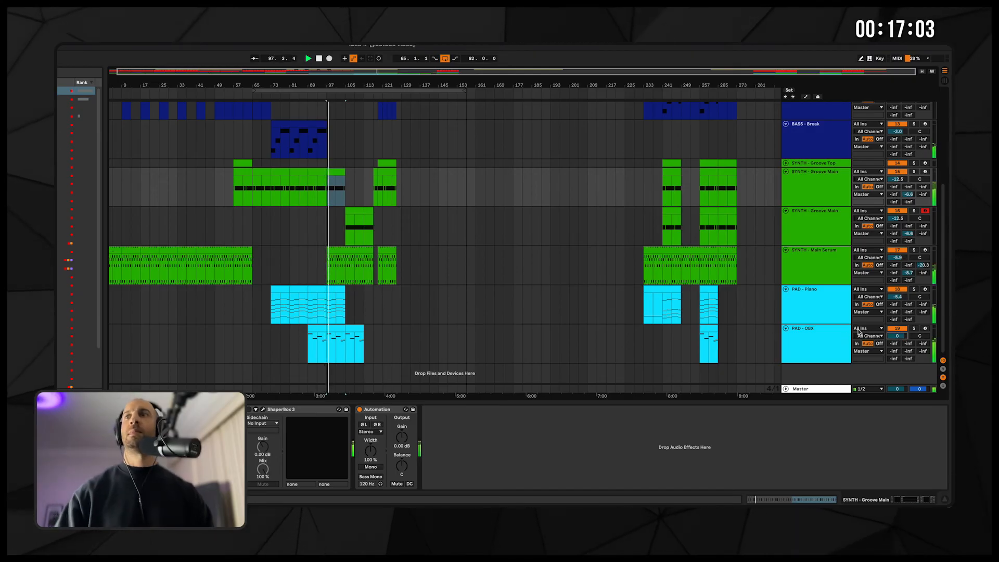
{"action": "mouse_move", "coordinate": [904, 337]}
{"action": "left_mouse_down"}
{"action": "mouse_move", "coordinate": [903, 350]}
{"action": "mouse_move", "coordinate": [902, 334]}
{"action": "left_mouse_up"}
{"action": "left_click", "coordinate": [818, 345]}
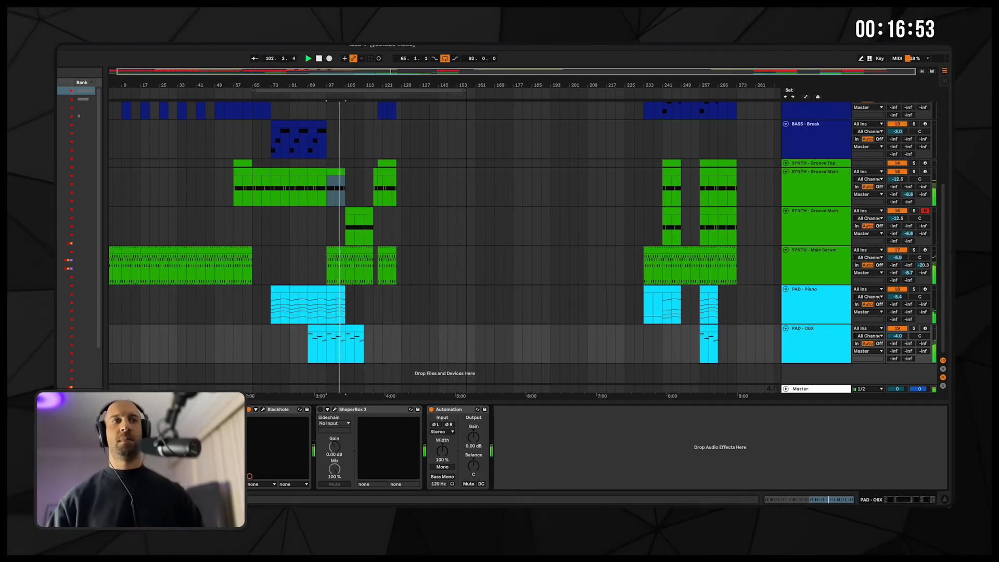
- Delete the part of the PAD - OBX clips after bar 105
{"action": "scroll", "coordinate": [365, 164], "scroll_direction": "up", "scroll_amount": 5}
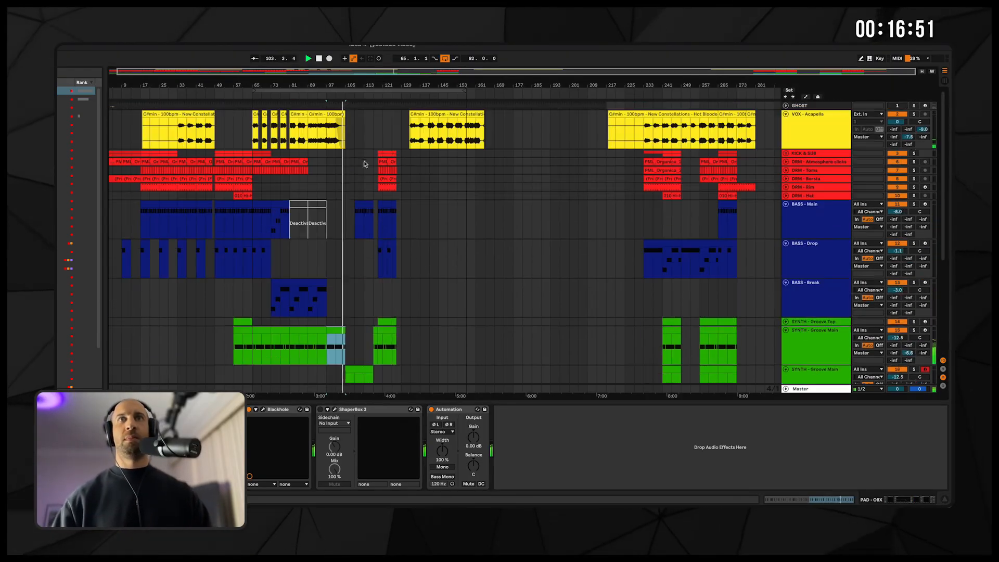
{"action": "left_click_drag", "start_coordinate": [337, 86], "coordinate": [365, 122]}
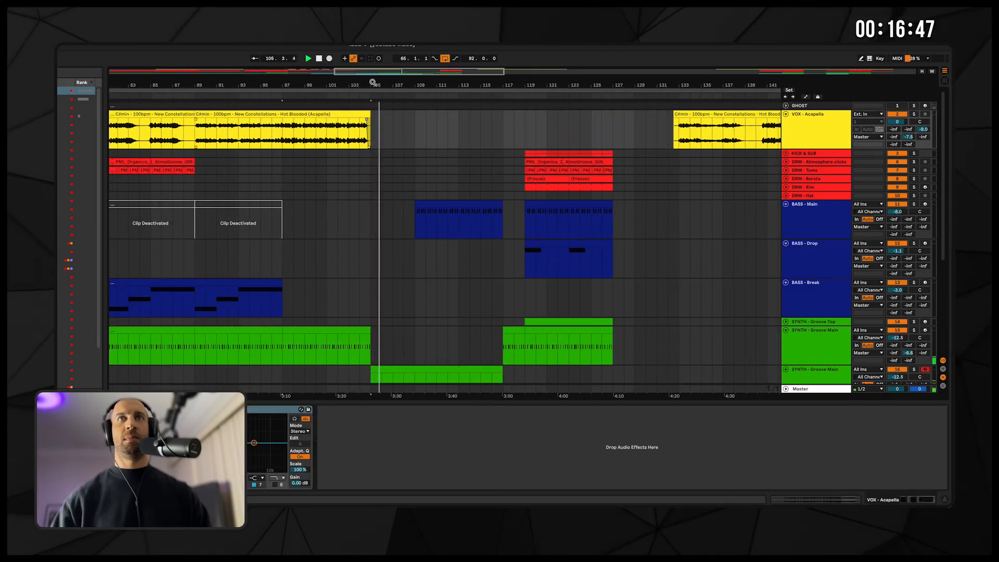
{"action": "left_click_drag", "start_coordinate": [373, 83], "coordinate": [373, 64]}
{"action": "scroll", "coordinate": [437, 280], "scroll_direction": "down", "scroll_amount": 5}
{"action": "scroll", "coordinate": [437, 279], "scroll_direction": "left", "scroll_amount": 2}
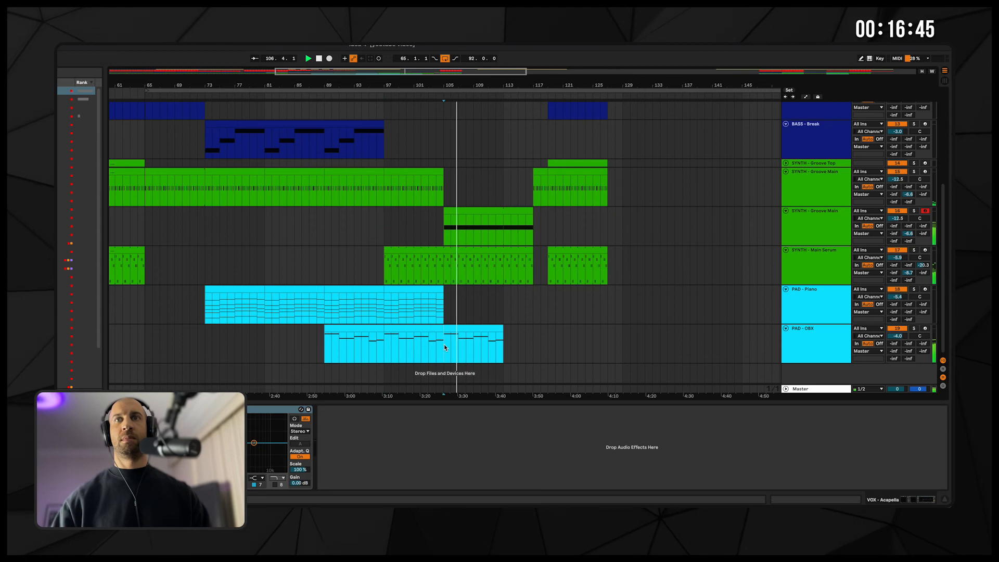
{"action": "left_click_drag", "start_coordinate": [444, 345], "coordinate": [520, 342]}
- Adjust the PLUCK - Arp Me 1 Cutoff automation on SYNTH - Main Serum around bar 111 and hide the automation lanes
{"action": "left_click", "coordinate": [803, 274]}
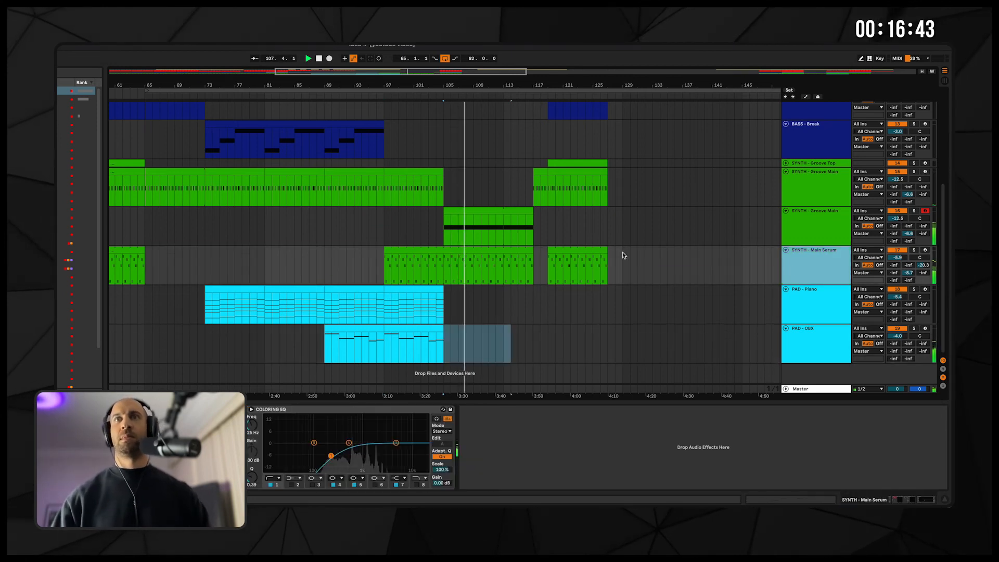
{"action": "key", "text": "a"}
{"action": "left_click", "coordinate": [495, 263]}
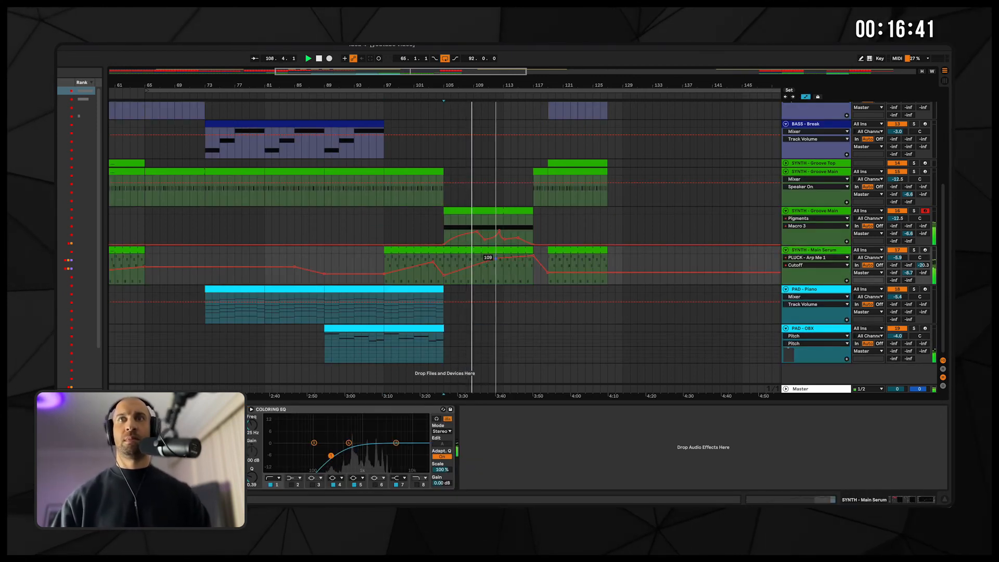
{"action": "mouse_move", "coordinate": [495, 263]}
{"action": "left_mouse_down"}
{"action": "mouse_move", "coordinate": [479, 257]}
{"action": "mouse_move", "coordinate": [488, 258]}
{"action": "left_mouse_up"}
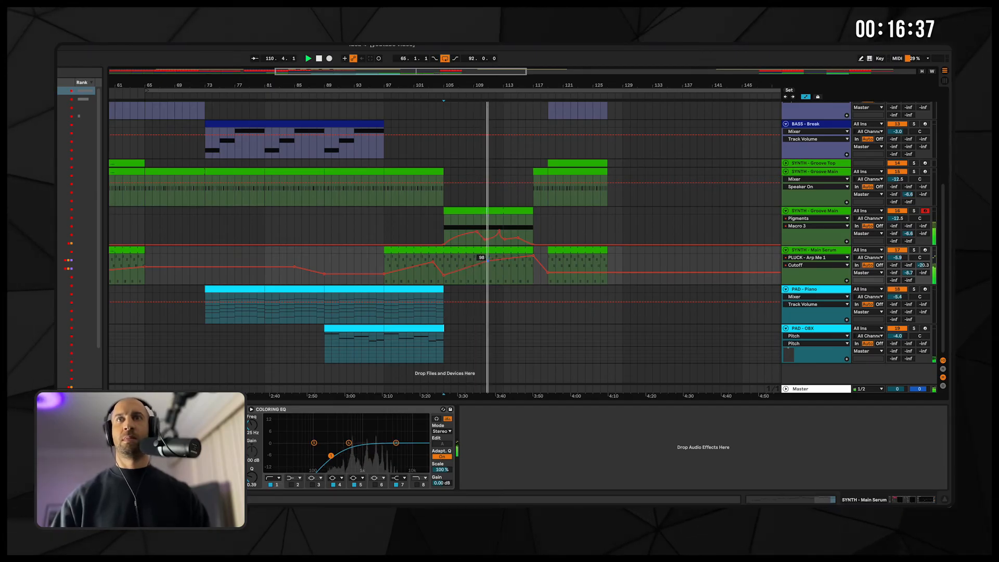
{"action": "key", "text": "a"}
- Inspect the BASS - Main clip at bar 109 and the devices on its track
{"action": "scroll", "coordinate": [500, 196], "scroll_direction": "up", "scroll_amount": 5}
{"action": "left_click", "coordinate": [507, 205]}
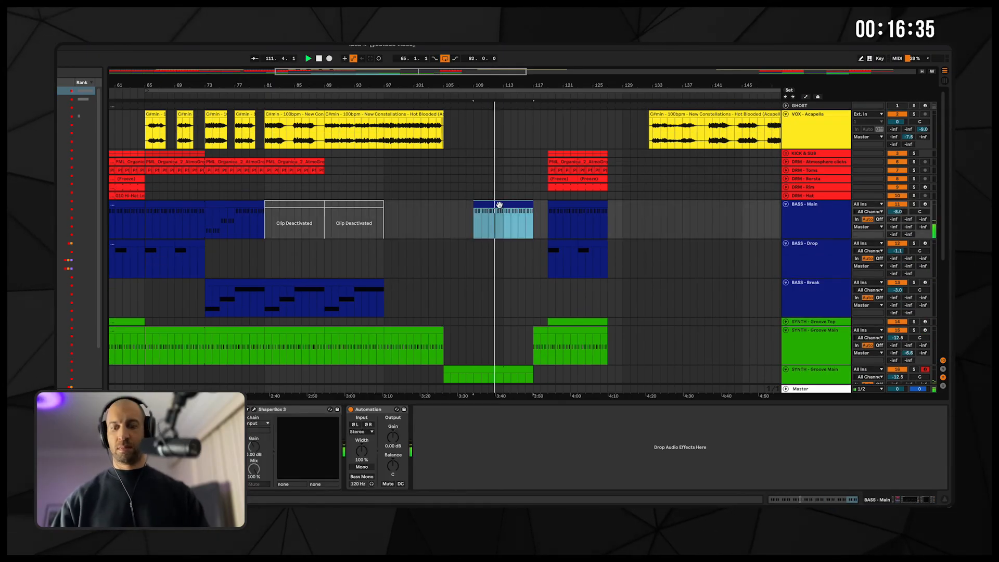
{"action": "left_click", "coordinate": [790, 217]}
{"action": "left_click", "coordinate": [172, 409]}
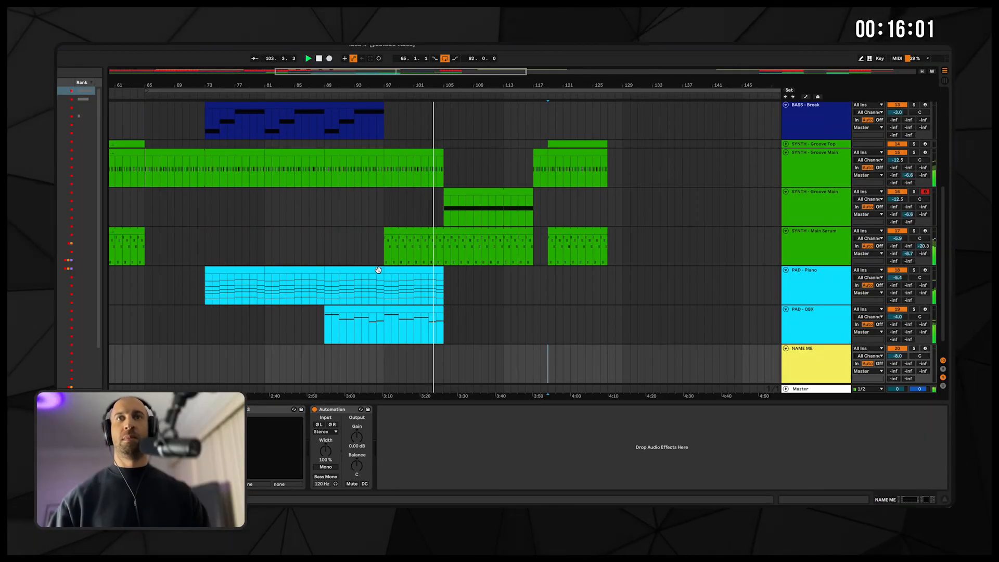
- Copy the PAD - Piano clips from bars 89–105 onto the NAME ME track
{"action": "left_click_drag", "start_coordinate": [318, 286], "coordinate": [436, 285]}
{"action": "left_click_drag", "start_coordinate": [358, 285], "coordinate": [366, 364]}
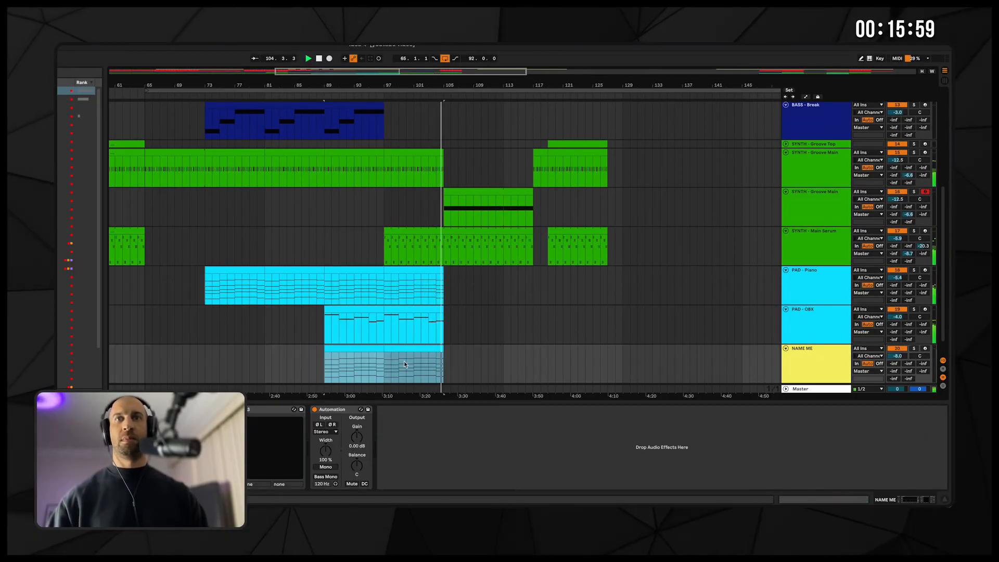
{"action": "left_click", "coordinate": [915, 348]}
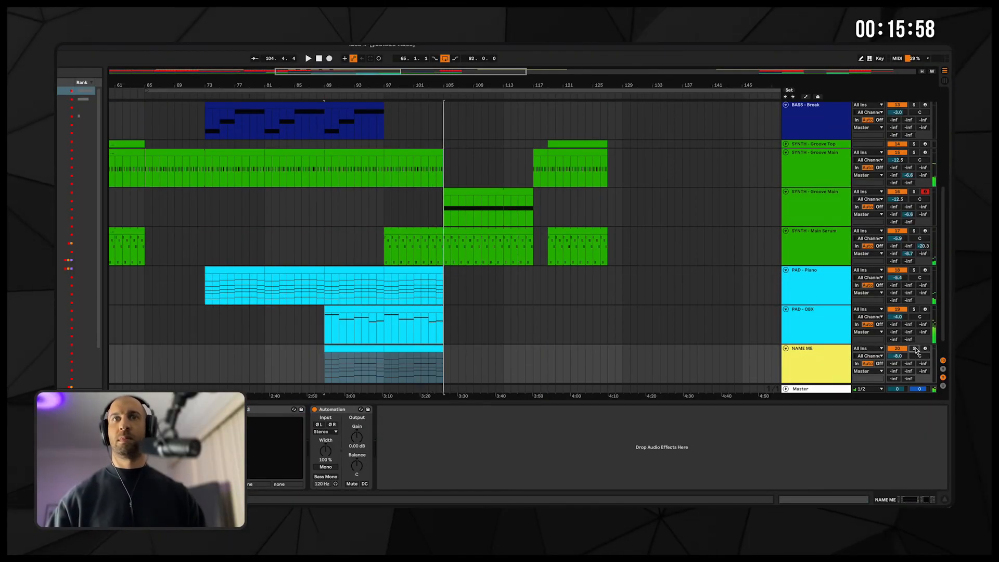
- Fill bars 89–105 of the NAME ME track with a copy of the PAD - OBX clips and load Repro-5 on it
{"action": "left_click", "coordinate": [385, 356]}
{"action": "left_click_drag", "start_coordinate": [394, 309], "coordinate": [358, 351]}
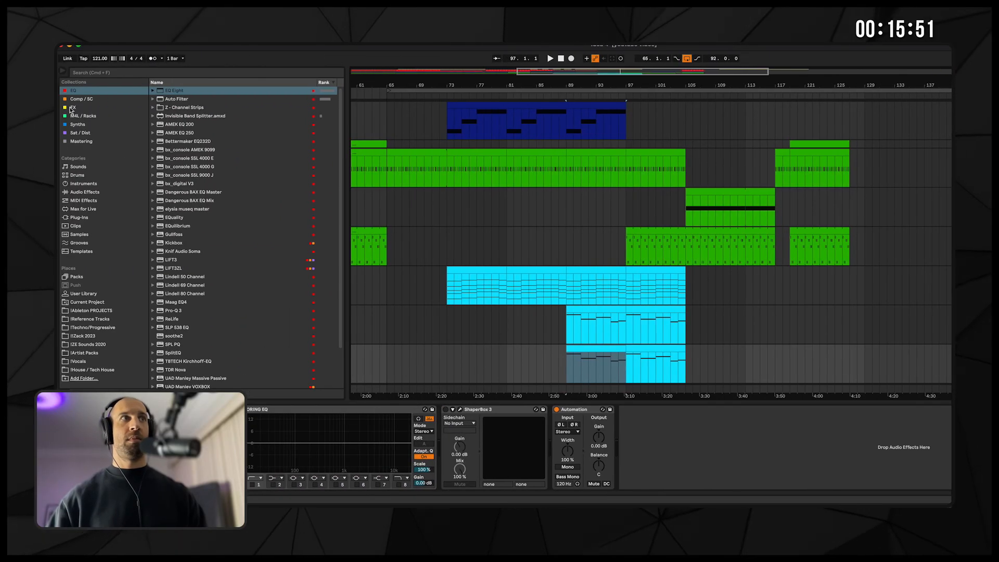
{"action": "left_click", "coordinate": [77, 125]}
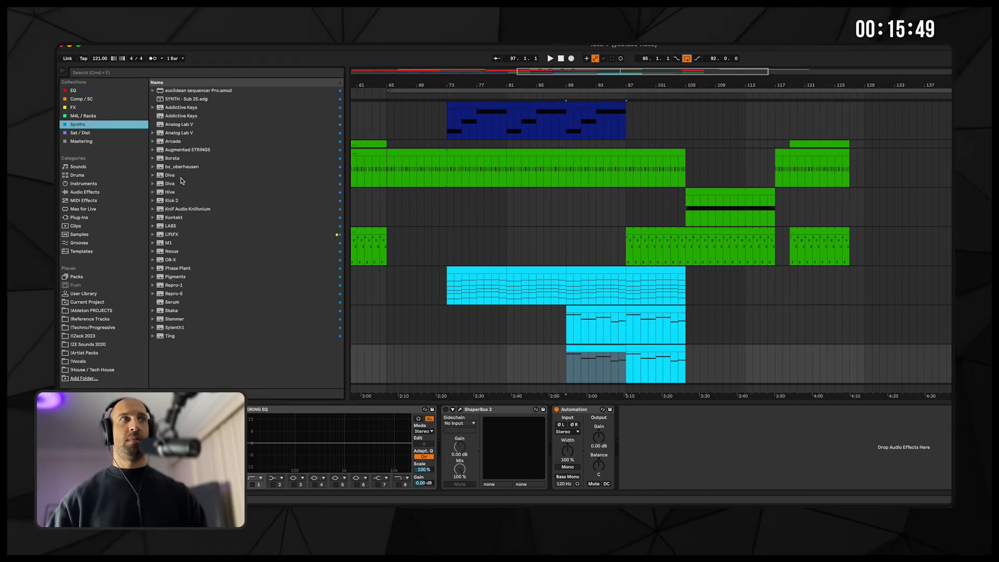
{"action": "double_click", "coordinate": [175, 294]}
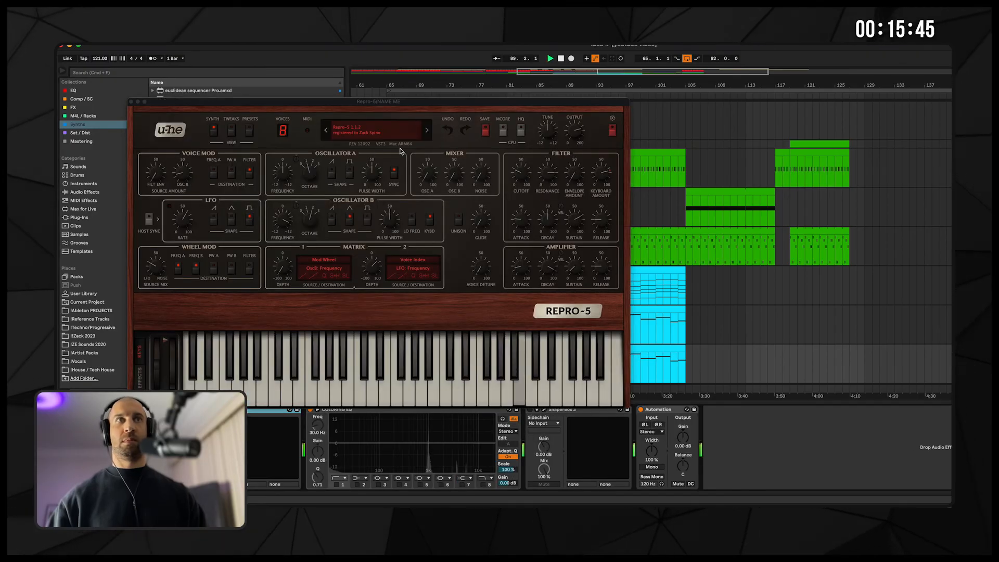
- Load the CK Lily Pad preset from Repro-5's 08 Pads - Synths bank and close the plug-in window
{"action": "left_click", "coordinate": [250, 131]}
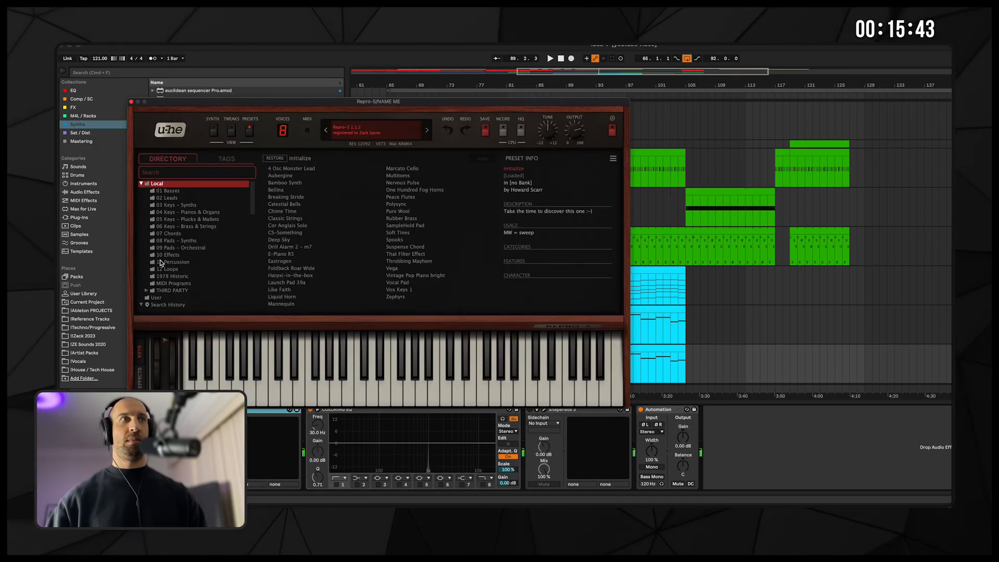
{"action": "left_click", "coordinate": [178, 240]}
{"action": "left_click", "coordinate": [372, 276]}
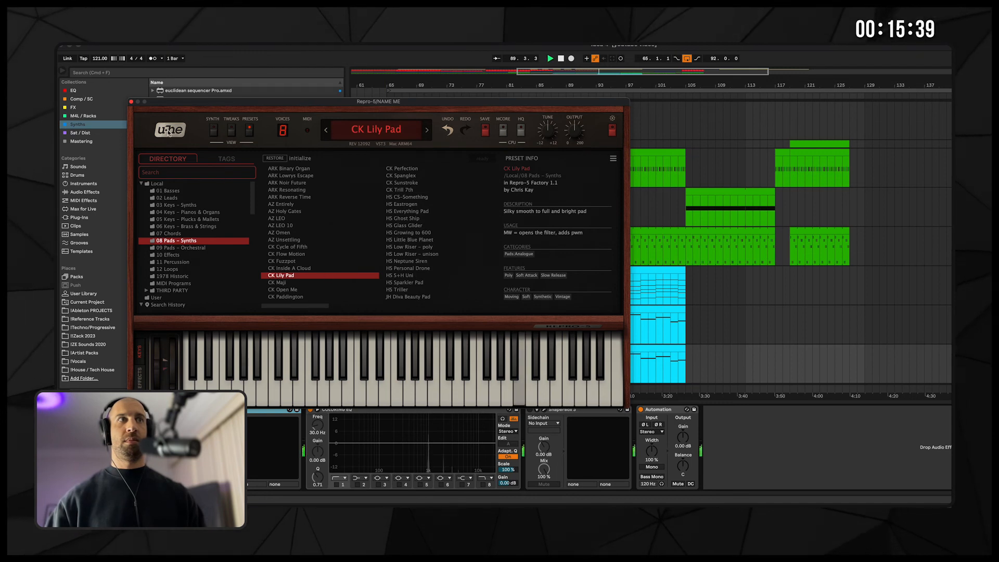
{"action": "left_click", "coordinate": [131, 103]}
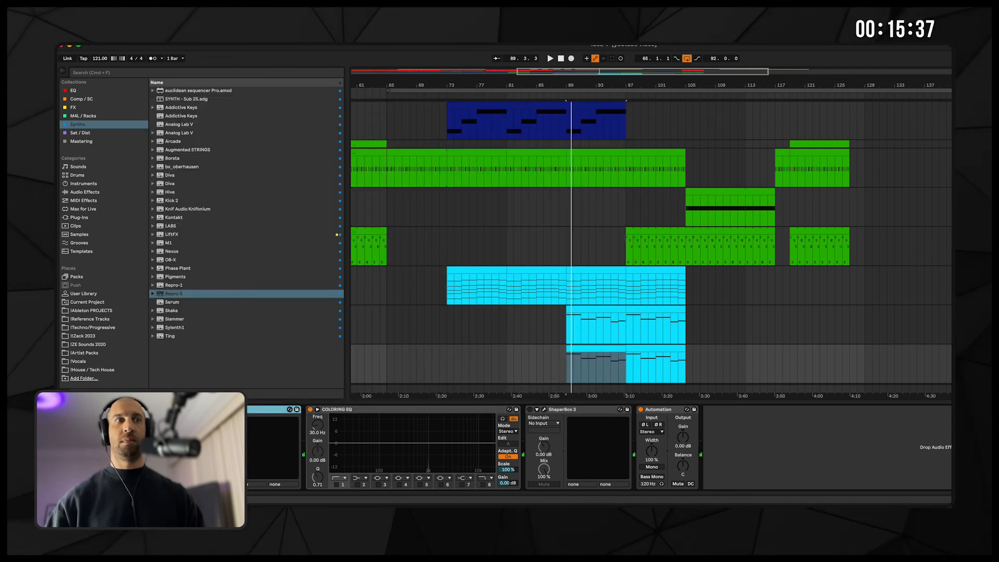
- Add long low notes A2, B2, C#3 and B2 beneath the melody in the NAME ME clip's first eight bars
{"action": "left_click", "coordinate": [646, 359]}
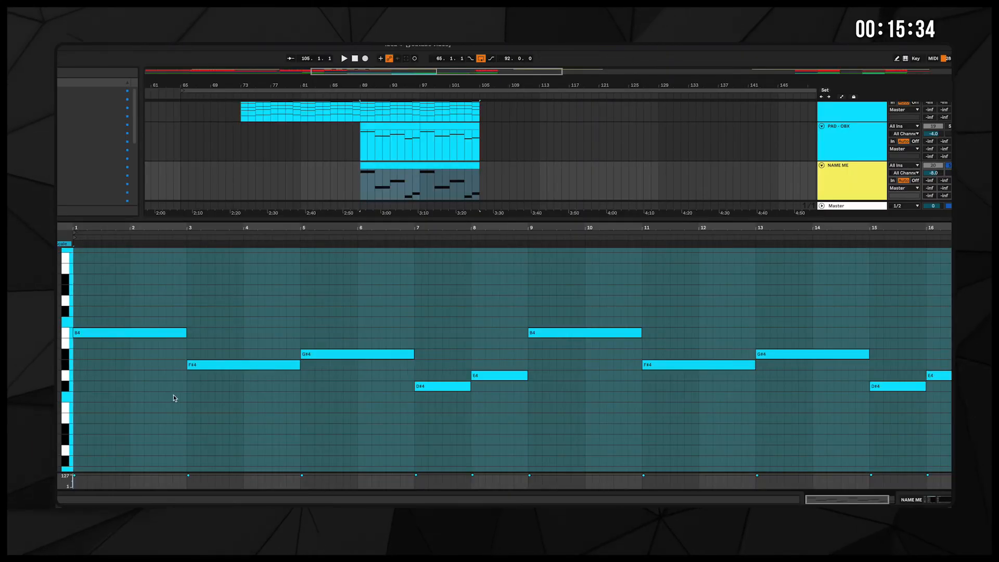
{"action": "scroll", "coordinate": [174, 396], "scroll_direction": "down", "scroll_amount": 3}
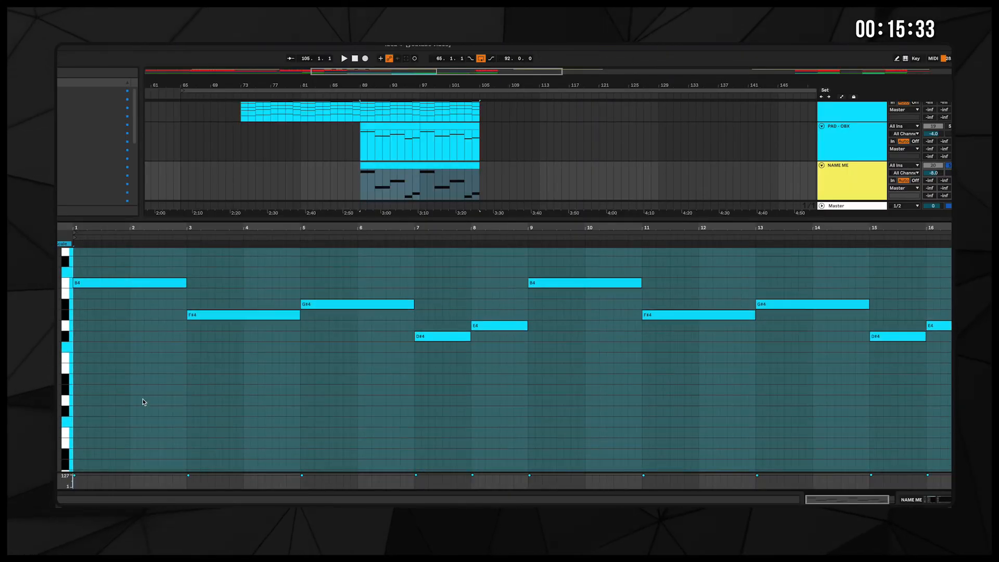
{"action": "mouse_move", "coordinate": [76, 444]}
{"action": "left_mouse_down"}
{"action": "mouse_move", "coordinate": [313, 443]}
{"action": "mouse_move", "coordinate": [269, 436]}
{"action": "left_mouse_up"}
{"action": "left_click_drag", "start_coordinate": [276, 436], "coordinate": [385, 425]}
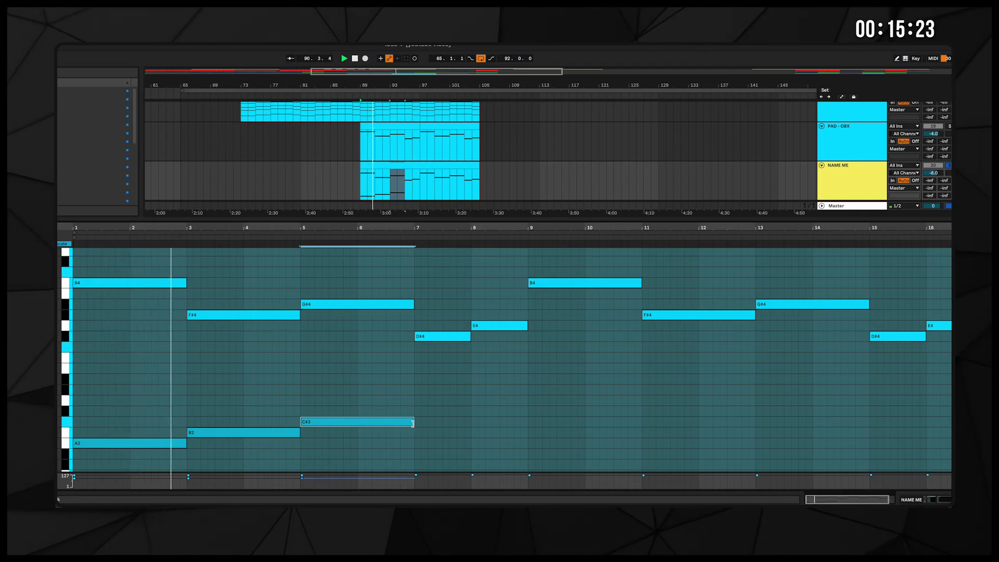
{"action": "left_click_drag", "start_coordinate": [414, 422], "coordinate": [156, 398]}
{"action": "left_click", "coordinate": [475, 433]}
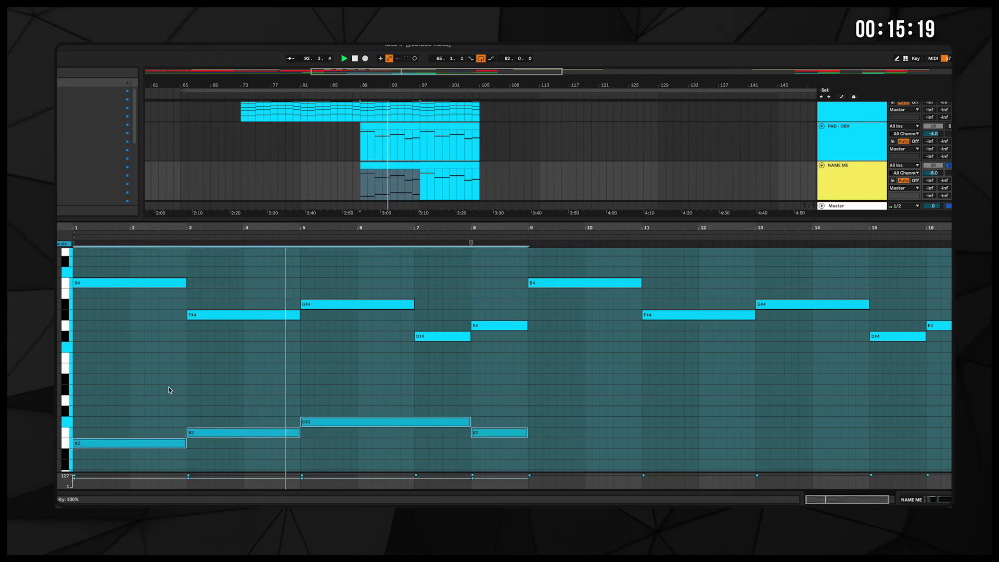
- Duplicate the low notes into bars 9–16, transpose them down one octave and the melody notes down two octaves, and close the note editor
{"action": "key", "text": "super+d"}
{"action": "key", "text": "super+a"}
{"action": "key", "text": "shift+Down"}
{"action": "left_click_drag", "start_coordinate": [118, 261], "coordinate": [951, 395]}
{"action": "key", "text": "shift+Down"}
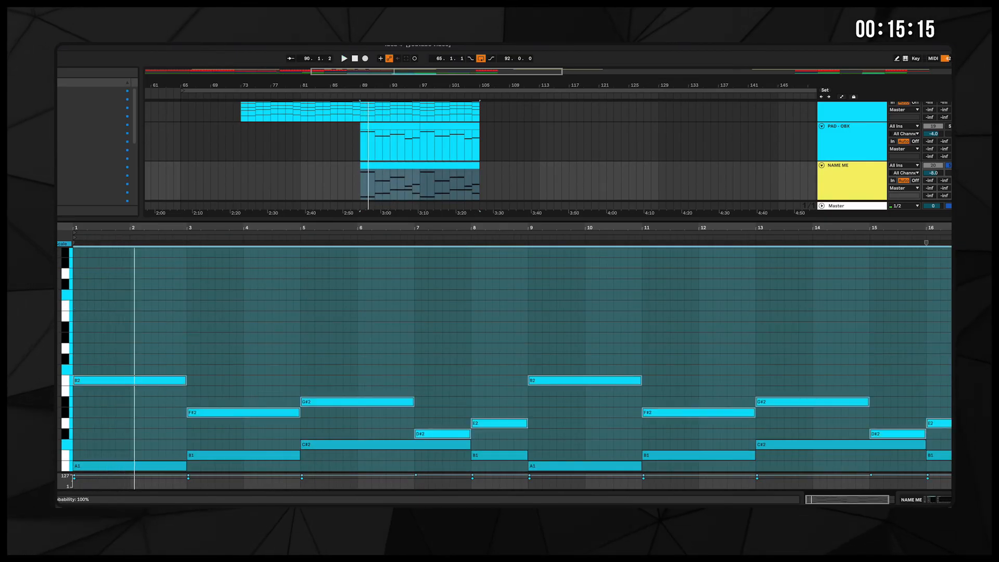
{"action": "scroll", "coordinate": [294, 293], "scroll_direction": "down", "scroll_amount": 3}
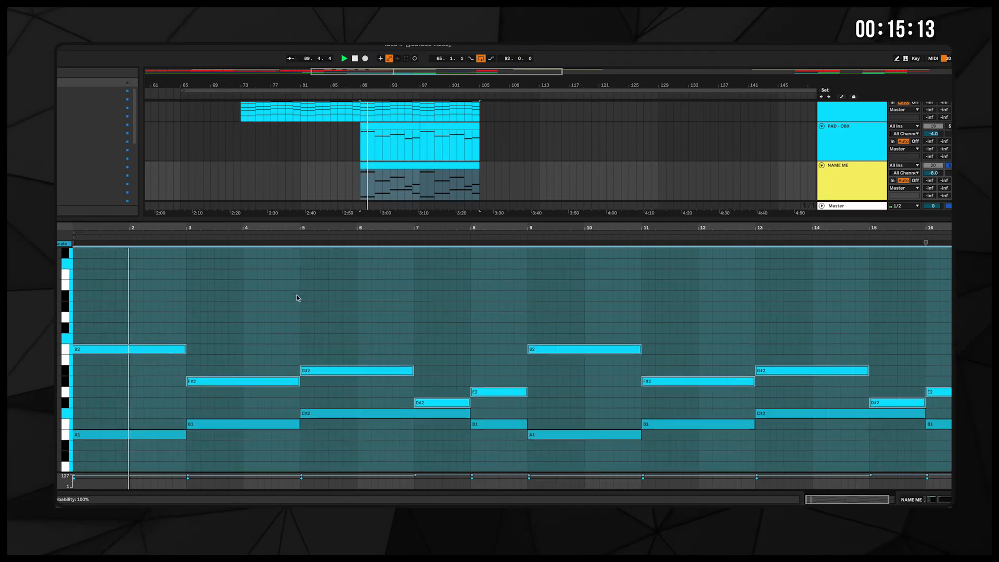
{"action": "key", "text": "shift+Tab"}
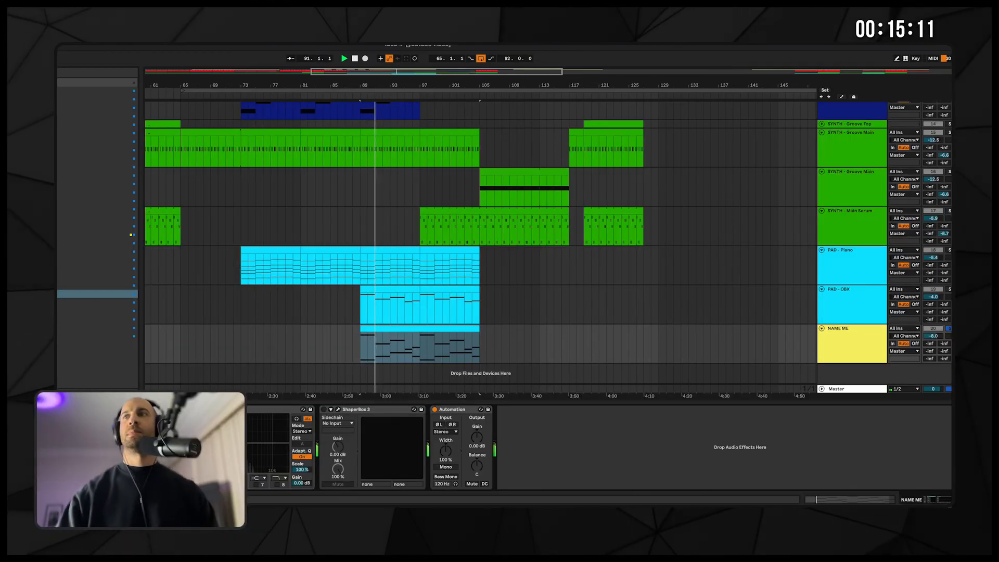
- Reopen Repro-5 and set stereo pan 1 to 24.00, the amplifier envelope release to 82.00 and the filter envelope release to 76.50
{"action": "key", "text": "ctrl+alt+b"}
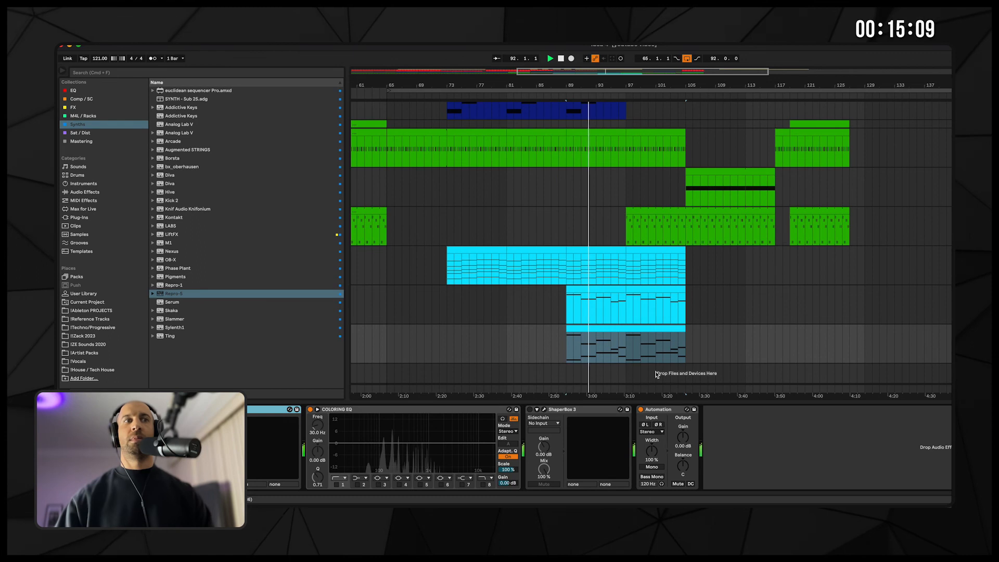
{"action": "key", "text": "alt+super+p"}
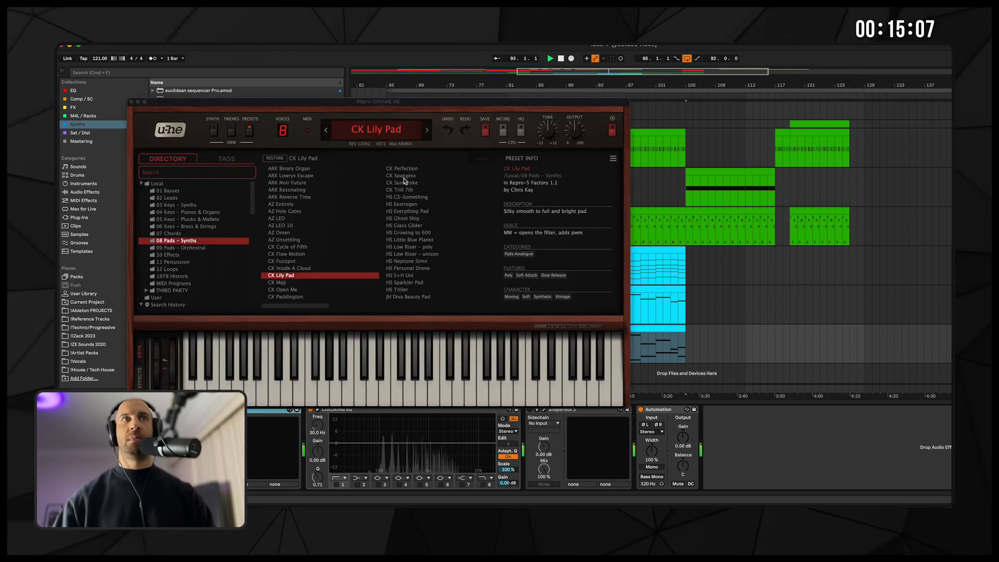
{"action": "left_click", "coordinate": [214, 133]}
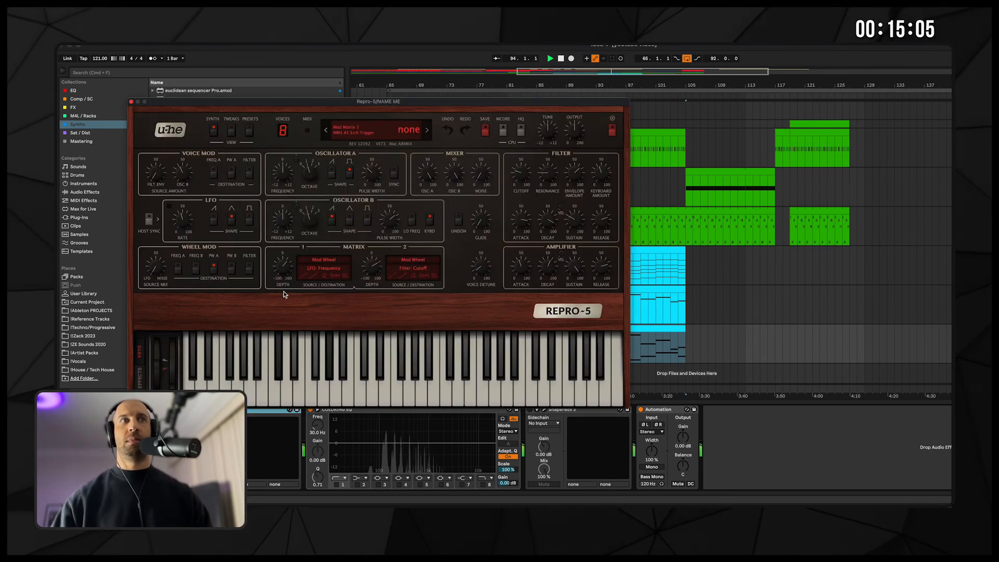
{"action": "left_click", "coordinate": [232, 132]}
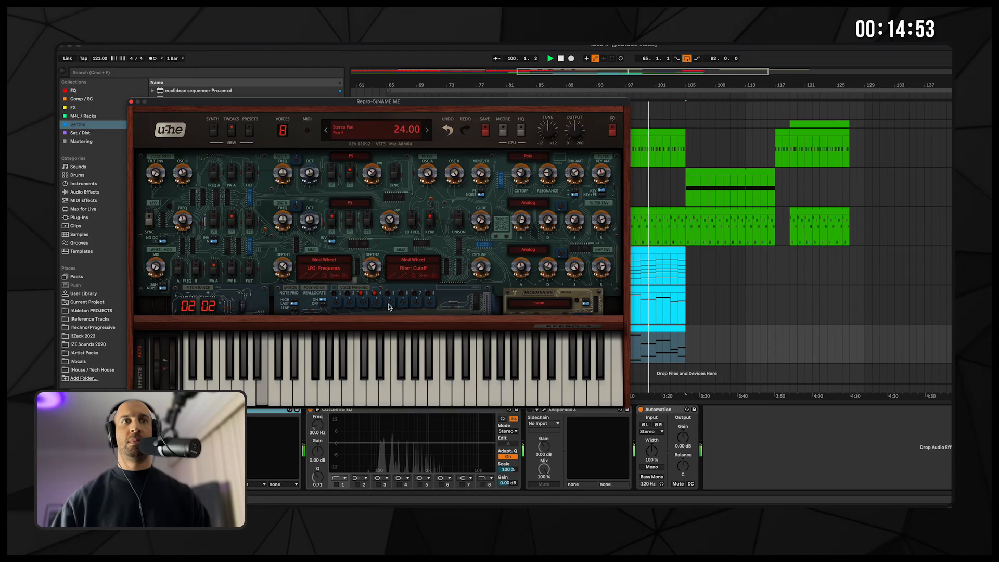
{"action": "left_click", "coordinate": [214, 131]}
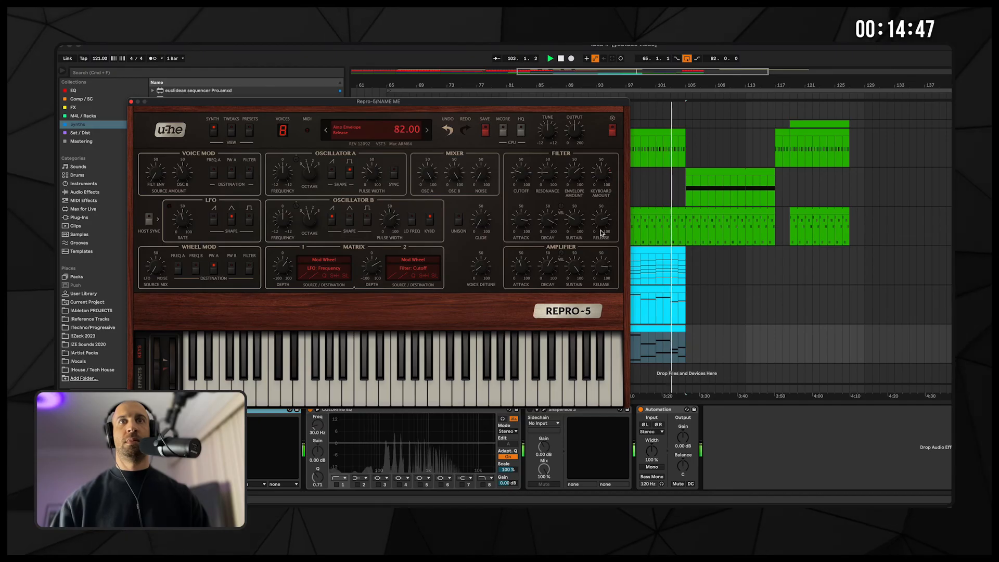
{"action": "left_click_drag", "start_coordinate": [602, 222], "coordinate": [602, 223]}
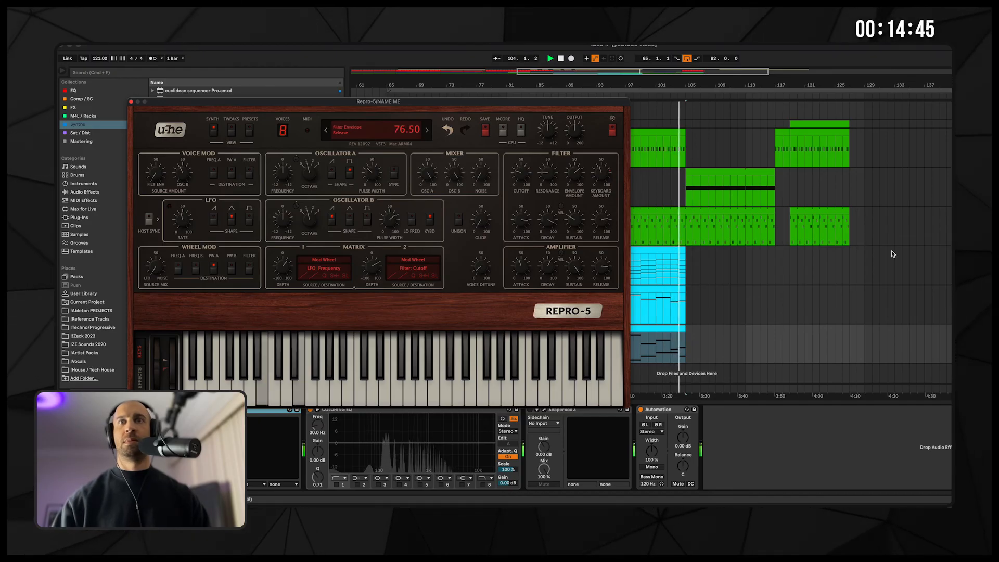
- Open the NAME ME clip's notes and play the layered part from about bar 103
{"action": "left_click", "coordinate": [688, 81]}
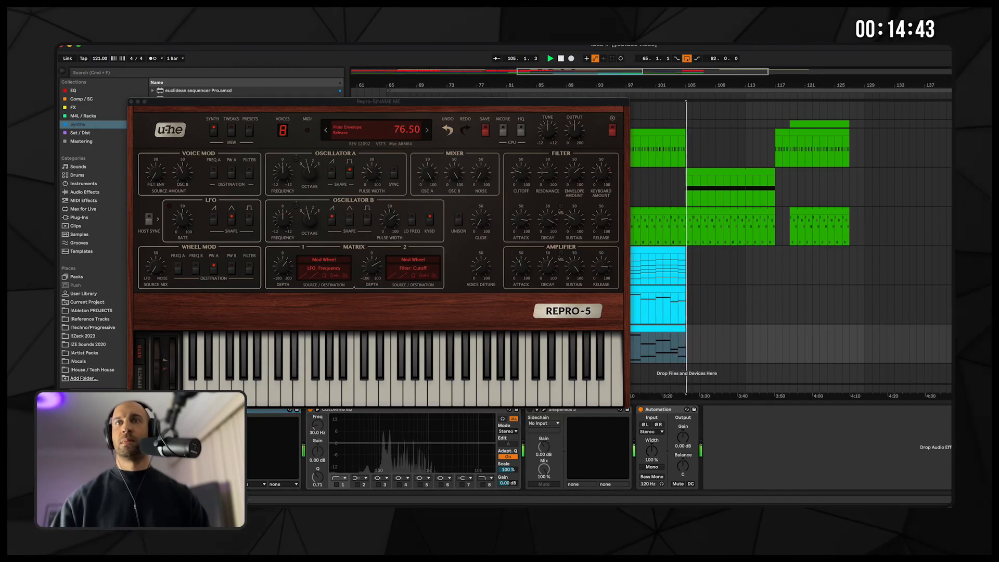
{"action": "double_click", "coordinate": [654, 326]}
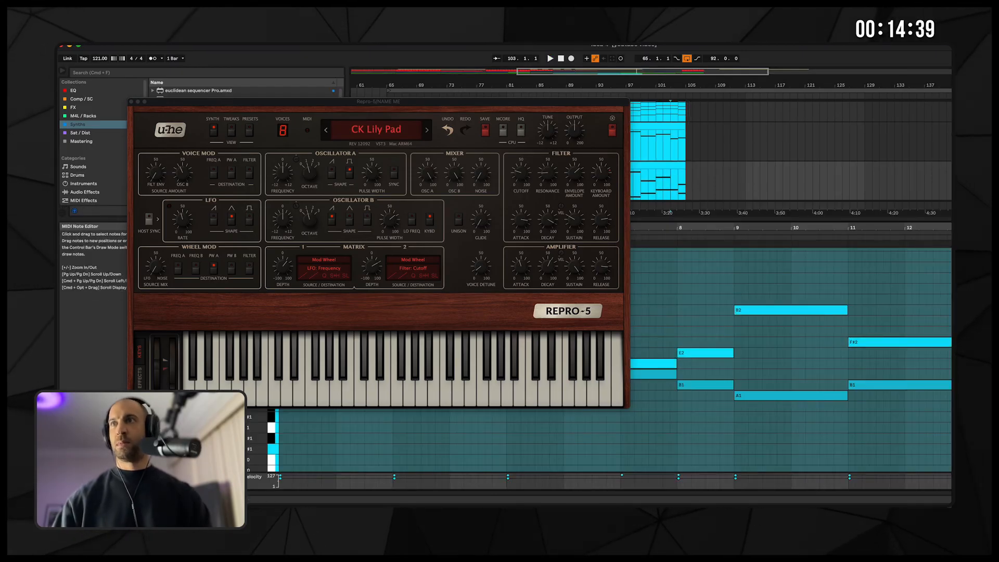
{"action": "key", "text": "space"}
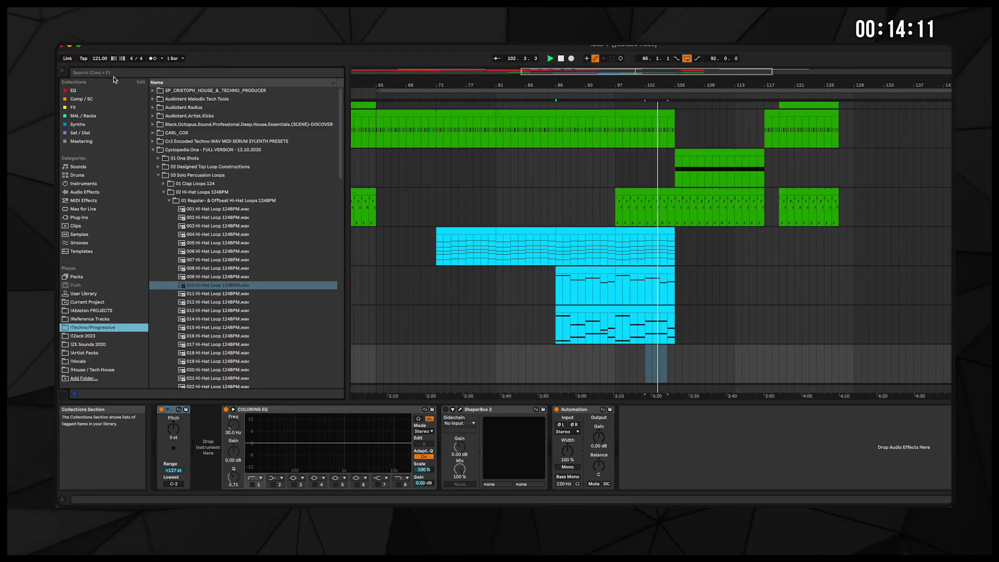
- Search the !Techno/Progressive folder for "snare" and expand PML - Analog Drums down to its 02_Snare_Clap folder
{"action": "left_click", "coordinate": [109, 74]}
{"action": "type", "text": "snare"}
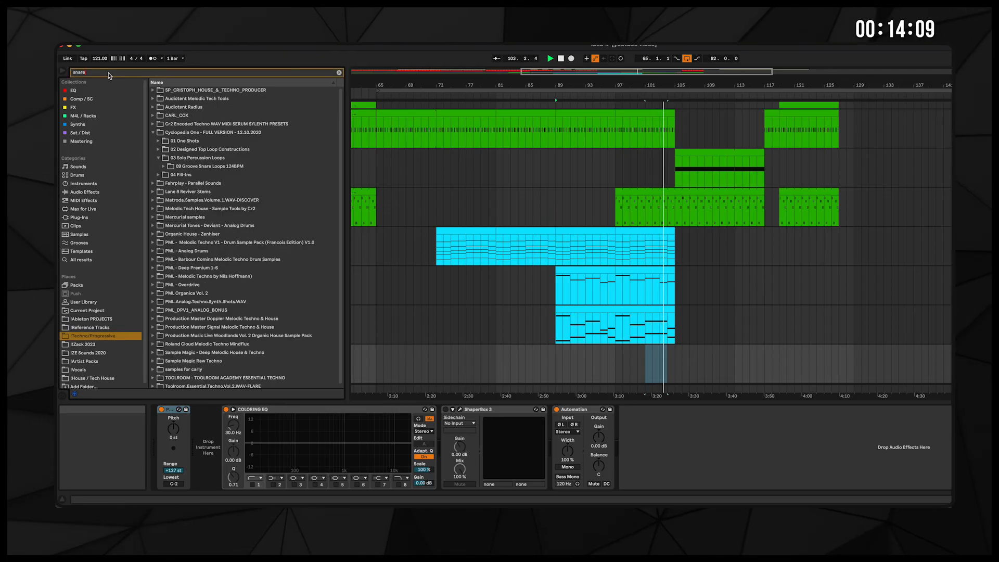
{"action": "left_click", "coordinate": [153, 252]}
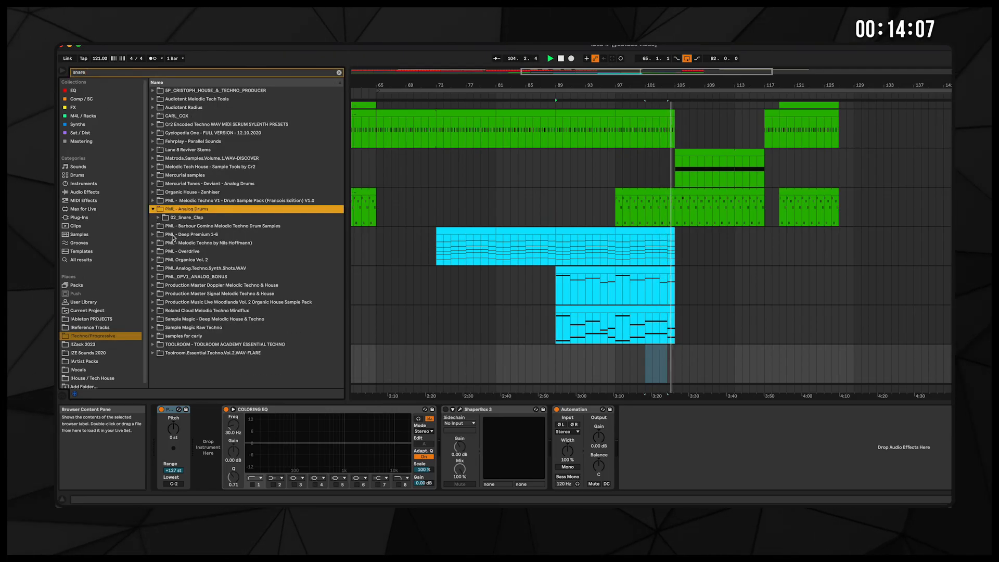
{"action": "left_click", "coordinate": [158, 217]}
- Audition the clap and 808 snare samples in 02_Snare_Clap against the playing track
{"action": "left_click", "coordinate": [180, 226]}
{"action": "left_click", "coordinate": [216, 295]}
{"action": "left_click", "coordinate": [217, 287]}
{"action": "left_click", "coordinate": [216, 295]}
{"action": "left_click", "coordinate": [216, 304]}
{"action": "left_click", "coordinate": [217, 311]}
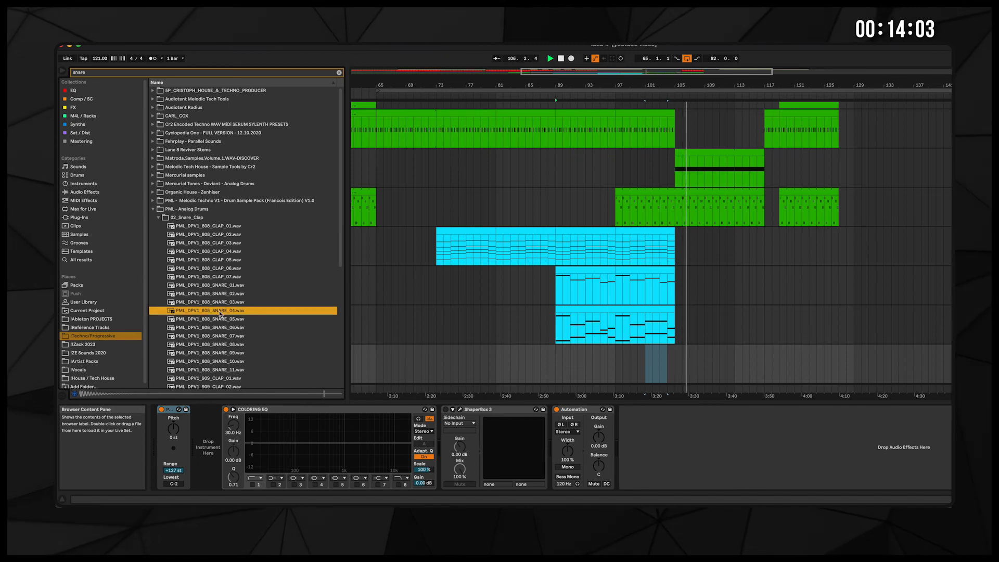
{"action": "left_click", "coordinate": [222, 319]}
{"action": "left_click", "coordinate": [223, 327]}
{"action": "left_click", "coordinate": [224, 336]}
{"action": "left_click", "coordinate": [225, 344]}
{"action": "left_click", "coordinate": [226, 336]}
{"action": "left_click", "coordinate": [225, 353]}
{"action": "left_click", "coordinate": [224, 361]}
{"action": "left_click", "coordinate": [225, 369]}
{"action": "left_click", "coordinate": [223, 319]}
{"action": "left_click", "coordinate": [222, 310]}
{"action": "left_click", "coordinate": [223, 302]}
{"action": "left_click", "coordinate": [223, 293]}
{"action": "left_click", "coordinate": [224, 285]}
{"action": "left_click", "coordinate": [225, 361]}
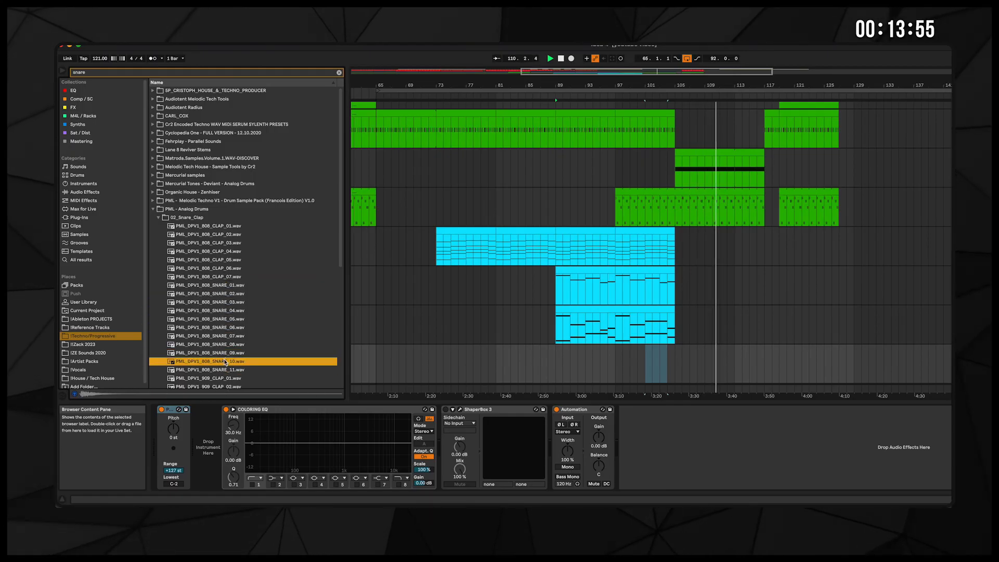
- Compare the 808 snares again and load PML_DPV1_808_SNARE_07.wav as an instrument on the new empty track
{"action": "left_click", "coordinate": [225, 345]}
{"action": "left_click", "coordinate": [225, 336]}
{"action": "left_click", "coordinate": [226, 328]}
{"action": "left_click", "coordinate": [226, 319]}
{"action": "key", "text": "Up"}
{"action": "key", "text": "Up"}
{"action": "key", "text": "Up"}
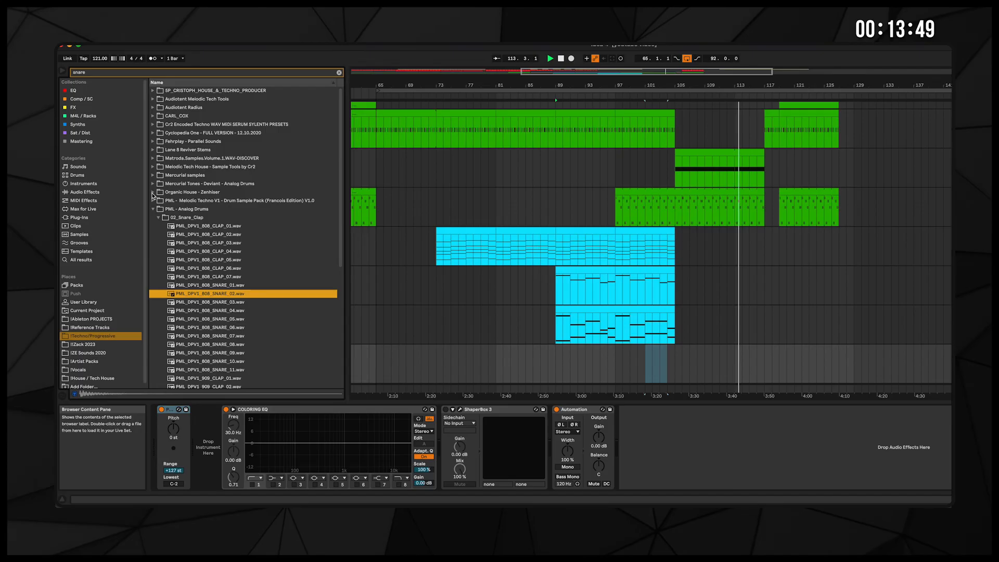
{"action": "key", "text": "Down"}
{"action": "key", "text": "Down"}
{"action": "key", "text": "Down"}
{"action": "key", "text": "Down"}
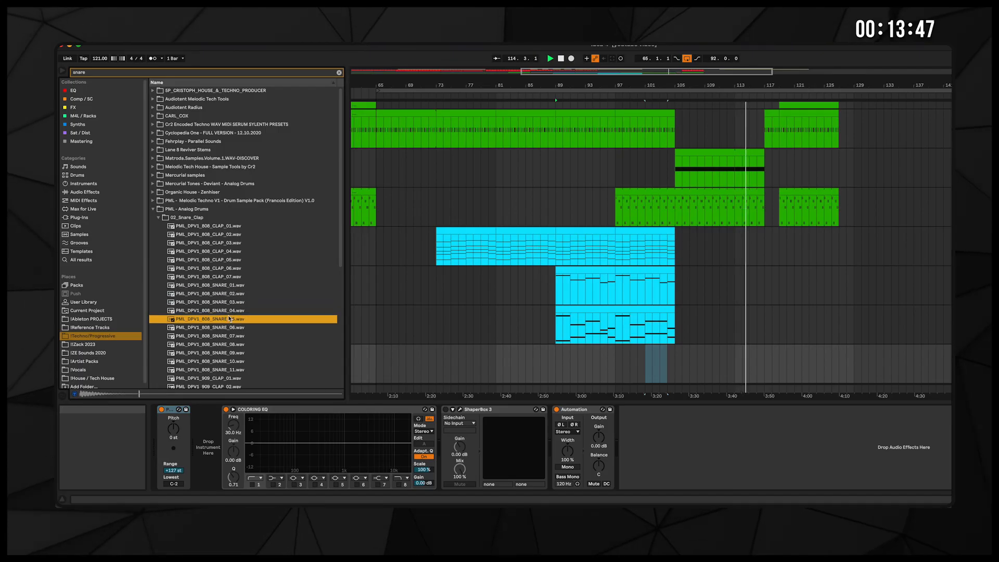
{"action": "key", "text": "Down"}
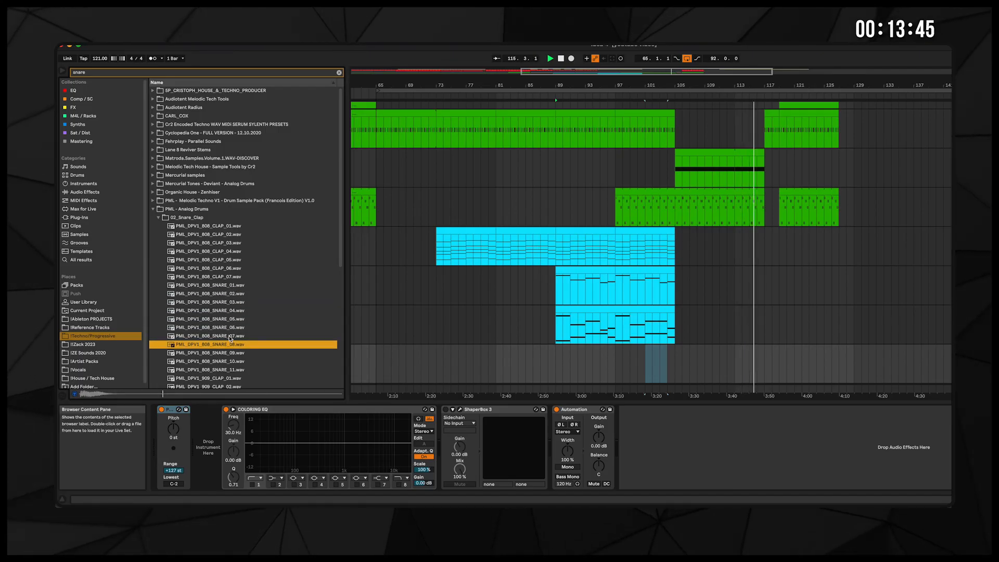
{"action": "left_click_drag", "start_coordinate": [229, 339], "coordinate": [215, 420]}
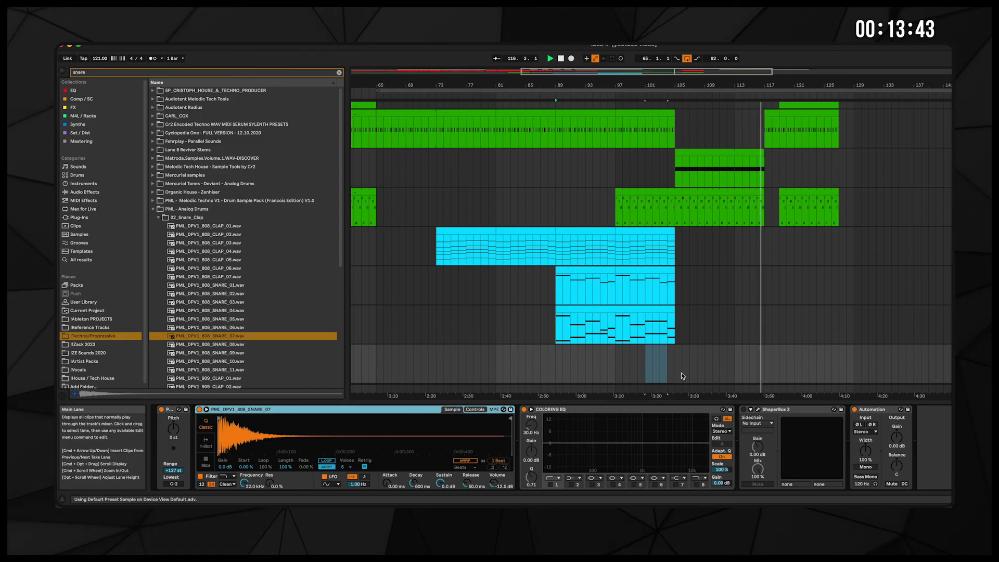
- Mark bars 105–117 on the snare track and play the transition from about bar 104
{"action": "left_click_drag", "start_coordinate": [676, 372], "coordinate": [766, 370]}
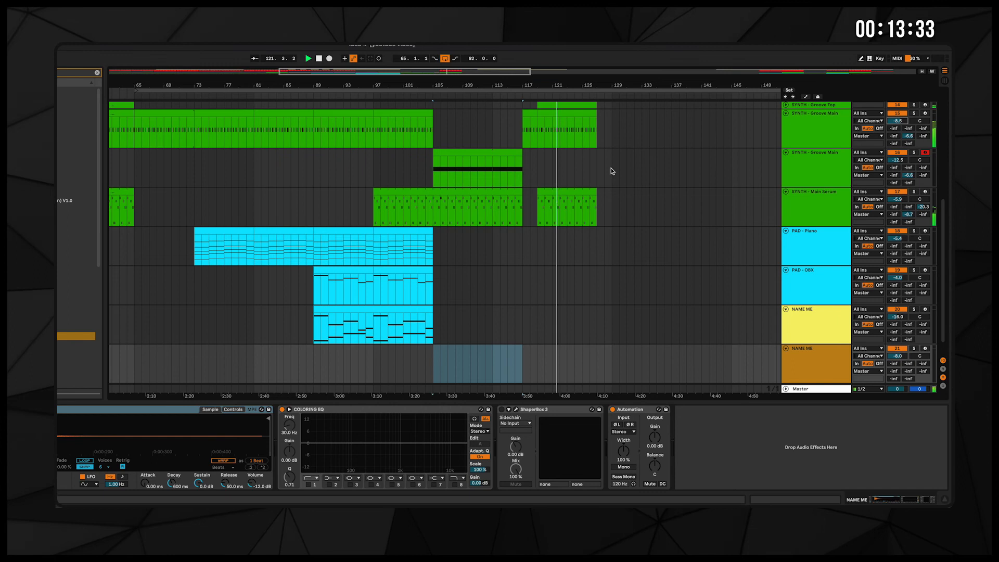
{"action": "scroll", "coordinate": [609, 169], "scroll_direction": "right", "scroll_amount": 2}
{"action": "left_click", "coordinate": [387, 177]}
{"action": "key", "text": "space"}
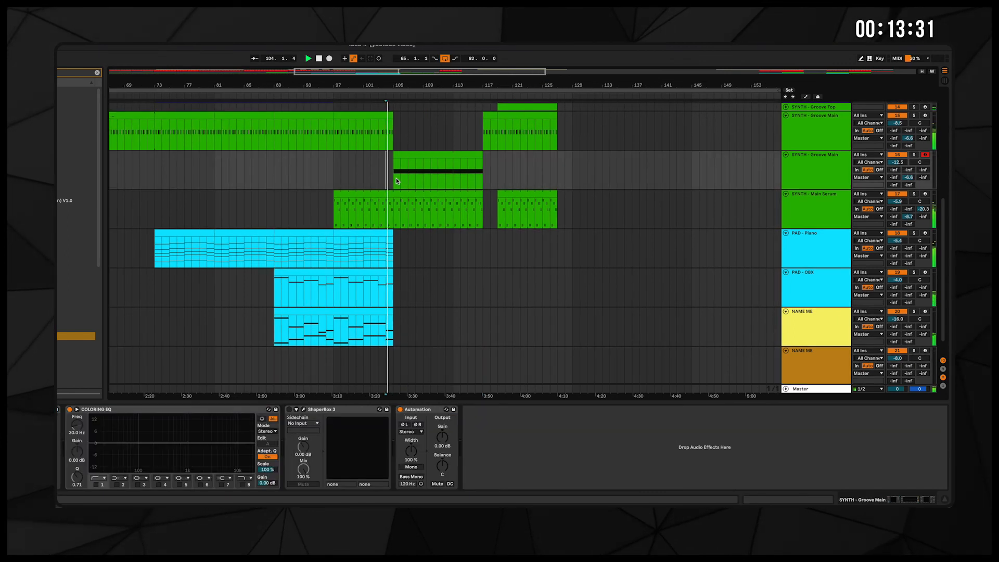
- Create a MIDI clip at bars 109–117 on the snare track, stop folding to the scale and draw four opening snare hits
{"action": "scroll", "coordinate": [427, 344], "scroll_direction": "down", "scroll_amount": 1}
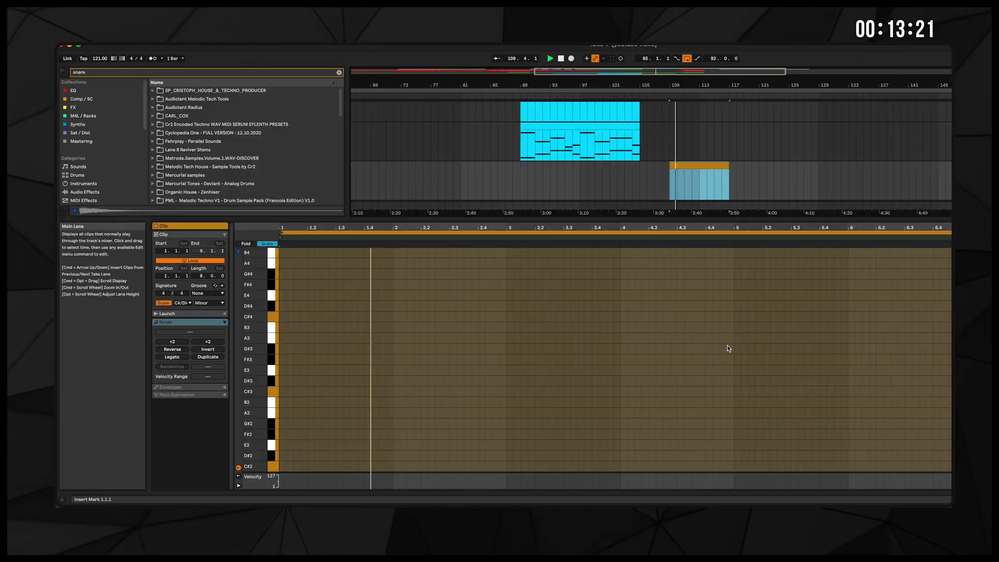
{"action": "left_click", "coordinate": [267, 243]}
{"action": "double_click", "coordinate": [286, 415]}
{"action": "double_click", "coordinate": [289, 413]}
{"action": "double_click", "coordinate": [295, 413]}
{"action": "double_click", "coordinate": [303, 413]}
- Duplicate the snare hits repeatedly to fill the whole clip
{"action": "key", "text": "super+a"}
{"action": "key", "text": "super+d"}
{"action": "key", "text": "super+d"}
{"action": "key", "text": "super+d"}
{"action": "key", "text": "super+d"}
{"action": "key", "text": "super+d"}
{"action": "key", "text": "super+d"}
{"action": "key", "text": "super+d"}
{"action": "key", "text": "super+d"}
{"action": "key", "text": "super+d"}
{"action": "key", "text": "super+d"}
{"action": "key", "text": "super+d"}
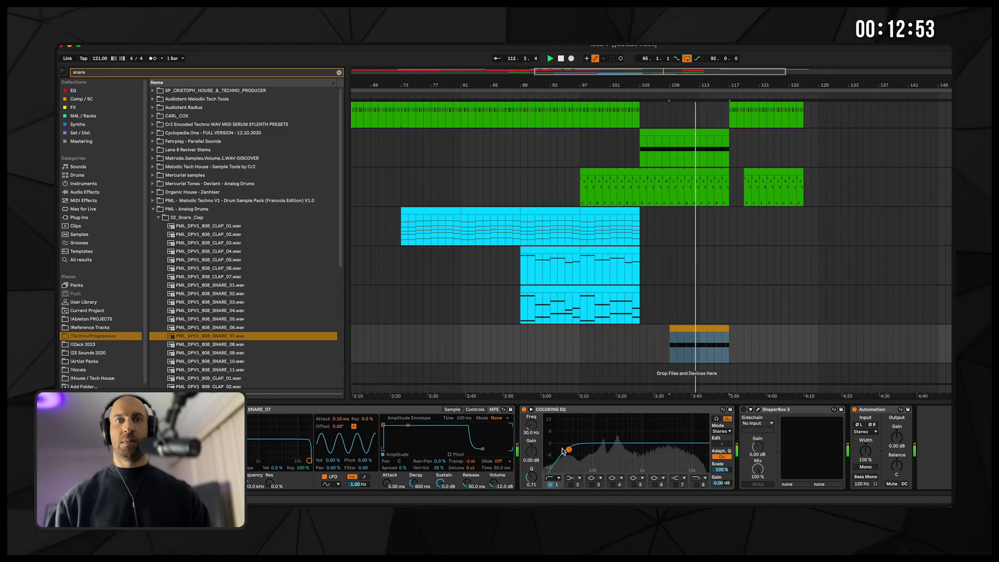
- Raise the snare's COLORING EQ low cut to 58.7 Hz and set the sampler's sustain to -inf dB and decay to 3.67 s
{"action": "left_click_drag", "start_coordinate": [569, 450], "coordinate": [582, 452]}
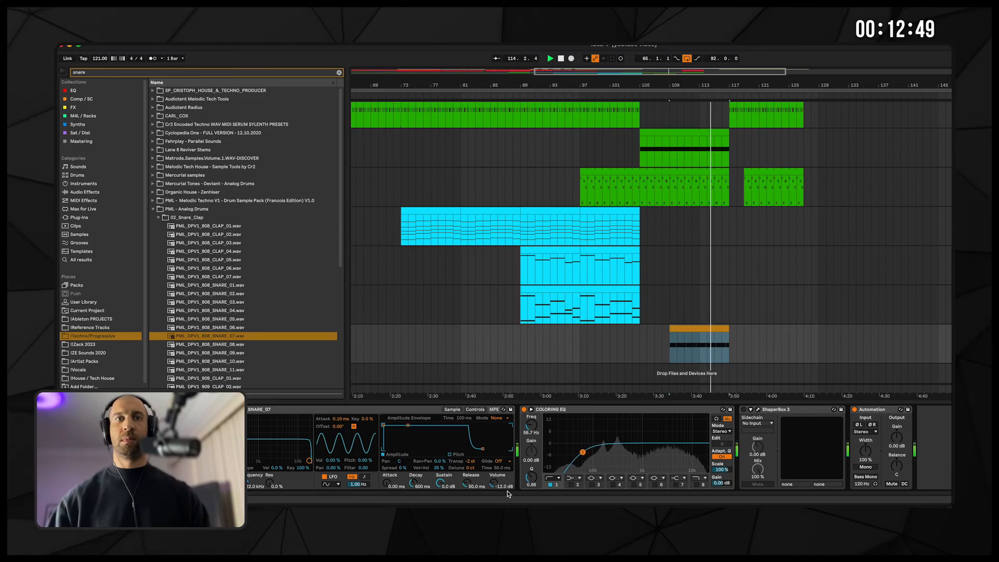
{"action": "left_click_drag", "start_coordinate": [440, 483], "coordinate": [441, 521]}
{"action": "left_click_drag", "start_coordinate": [414, 483], "coordinate": [414, 473]}
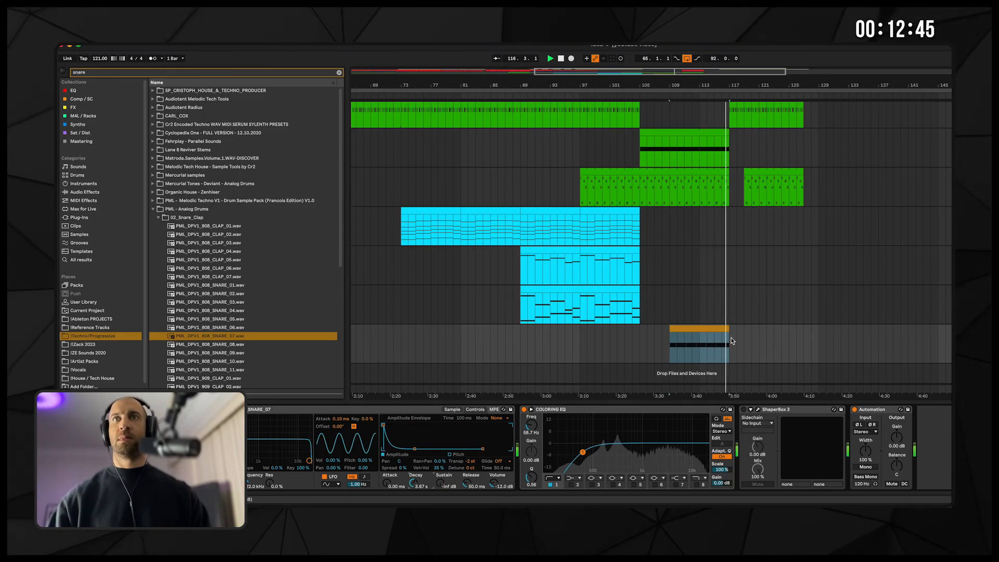
- Automate the snare track's gain to rise across its clip from bar 109 up to 0.00 dB at bar 117
{"action": "left_click", "coordinate": [694, 331]}
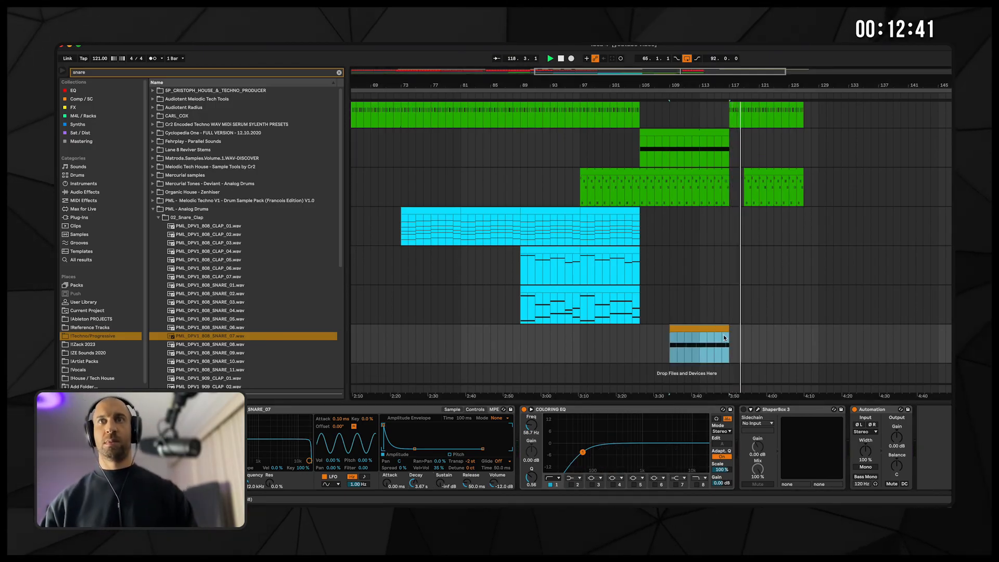
{"action": "key", "text": "a"}
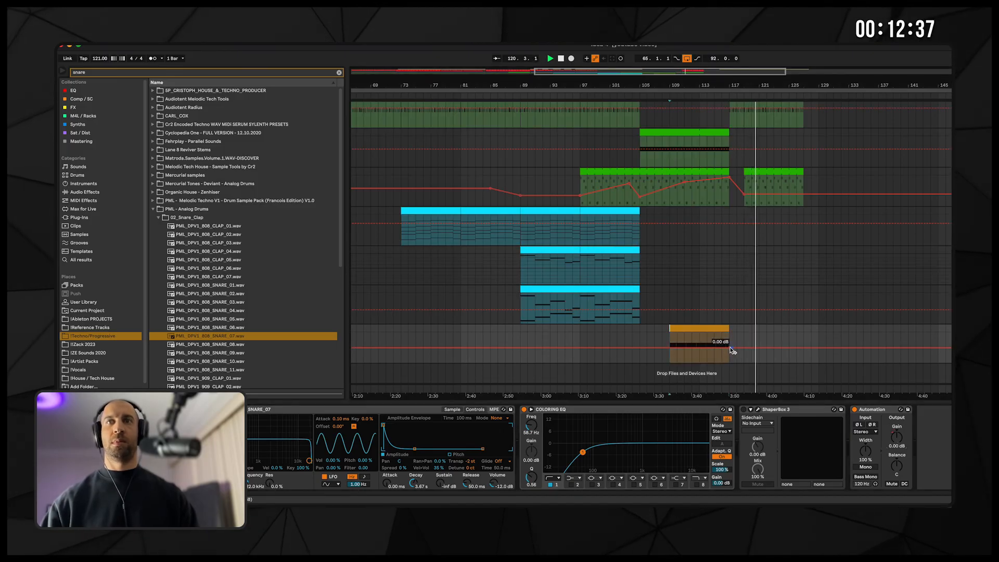
{"action": "key", "text": "a"}
- Shorten the C#3 note in the BASS - Drop clip at bar 123 to end at 2.2, and copy the clip to bar 119
{"action": "scroll", "coordinate": [785, 224], "scroll_direction": "up", "scroll_amount": 5}
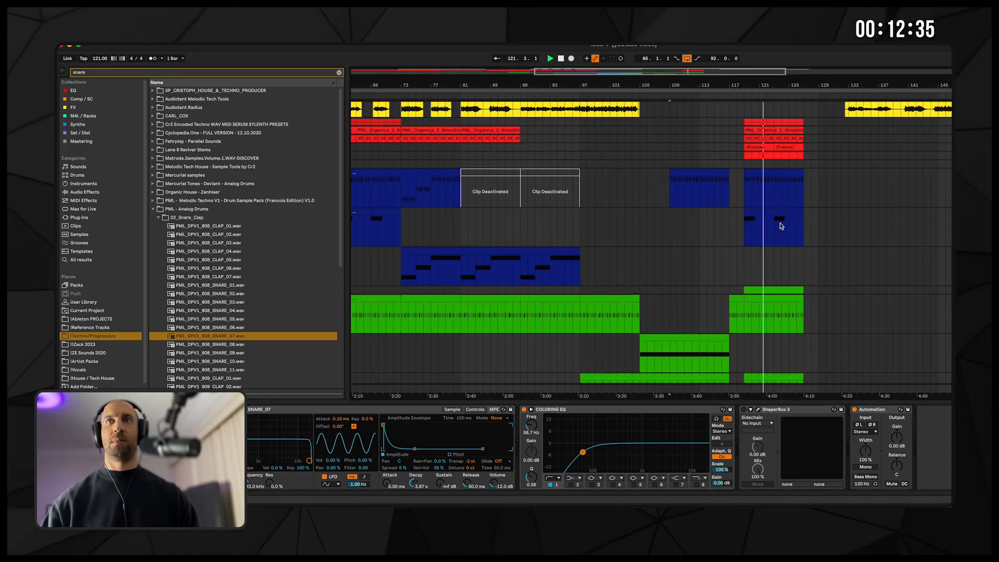
{"action": "scroll", "coordinate": [772, 234], "scroll_direction": "down", "scroll_amount": 5}
{"action": "scroll", "coordinate": [785, 208], "scroll_direction": "up", "scroll_amount": 5}
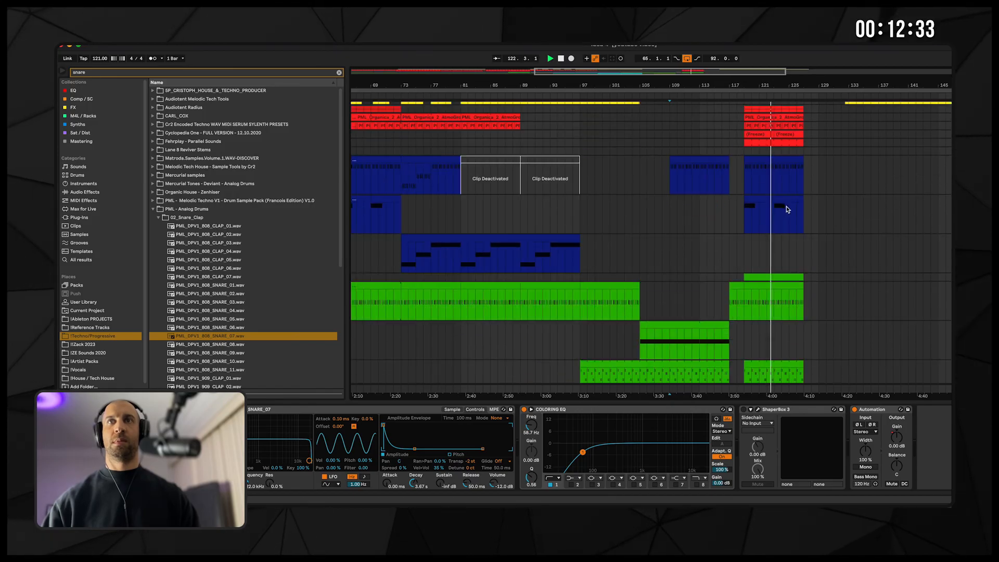
{"action": "double_click", "coordinate": [785, 199]}
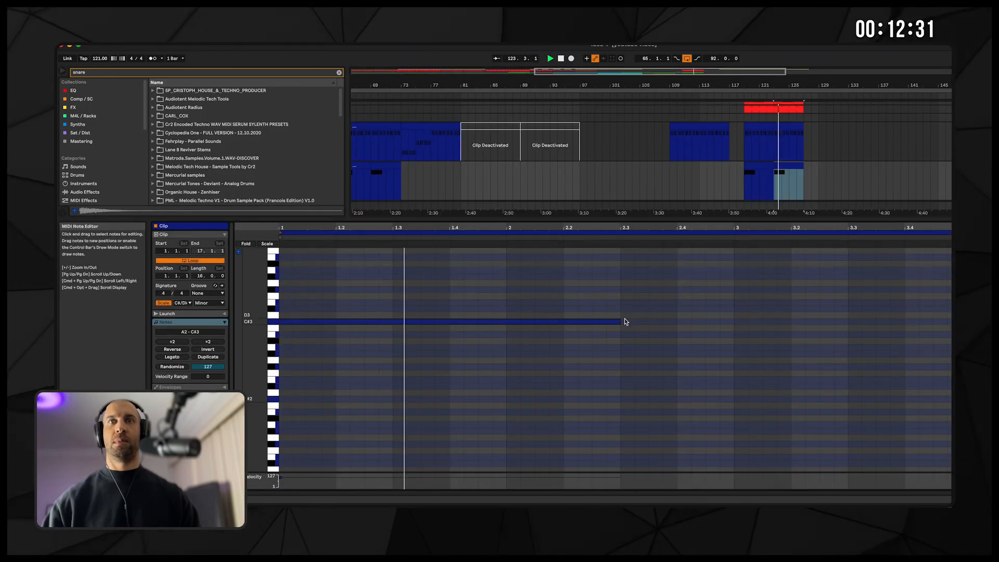
{"action": "left_click_drag", "start_coordinate": [618, 321], "coordinate": [564, 320]}
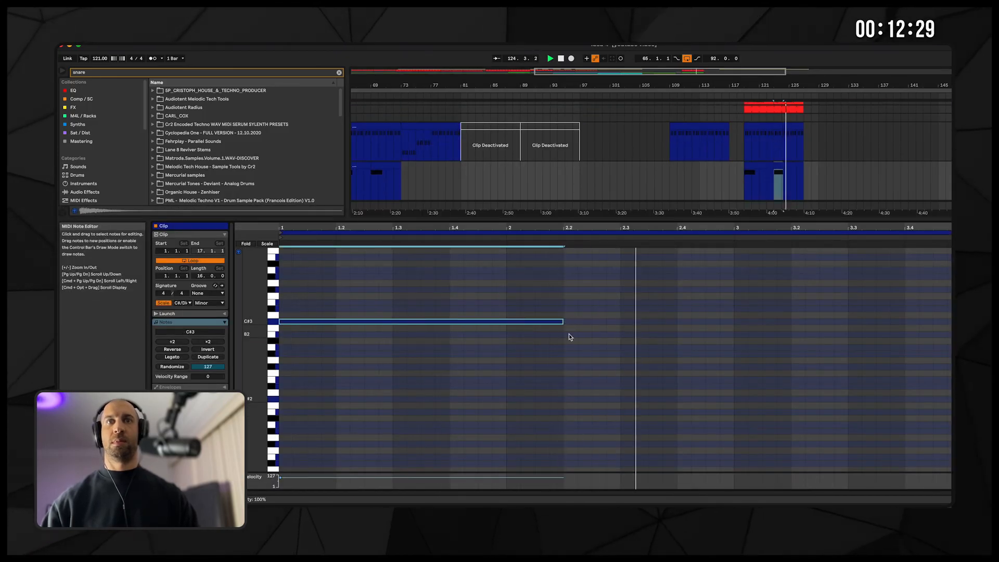
{"action": "key", "text": "shift+Tab"}
{"action": "left_click_drag", "start_coordinate": [787, 167], "coordinate": [757, 170]}
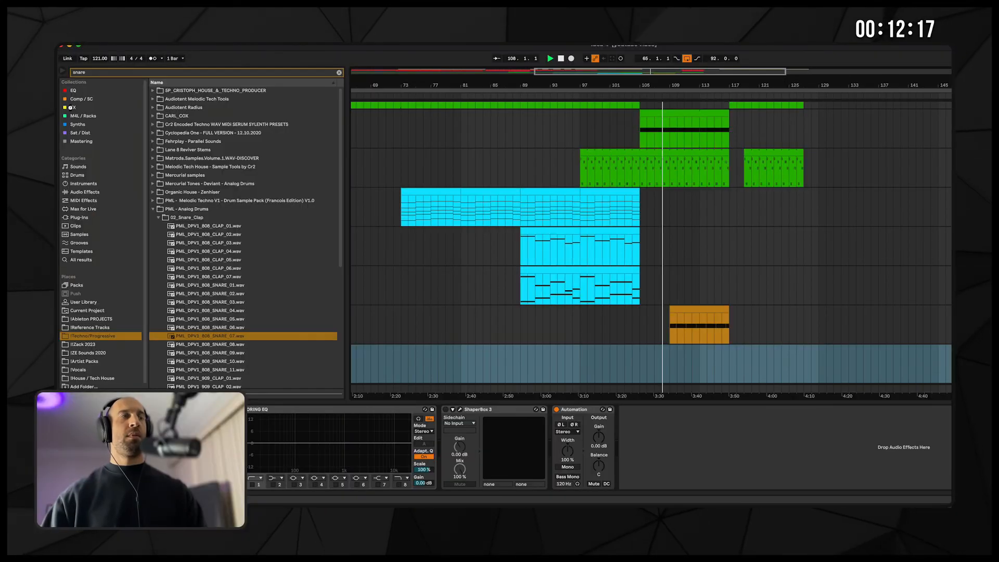
- Find FX - Lift Tonal Up.adg in the FX collection and load it onto the empty track below the snare
{"action": "left_click", "coordinate": [89, 107]}
{"action": "left_click", "coordinate": [182, 91]}
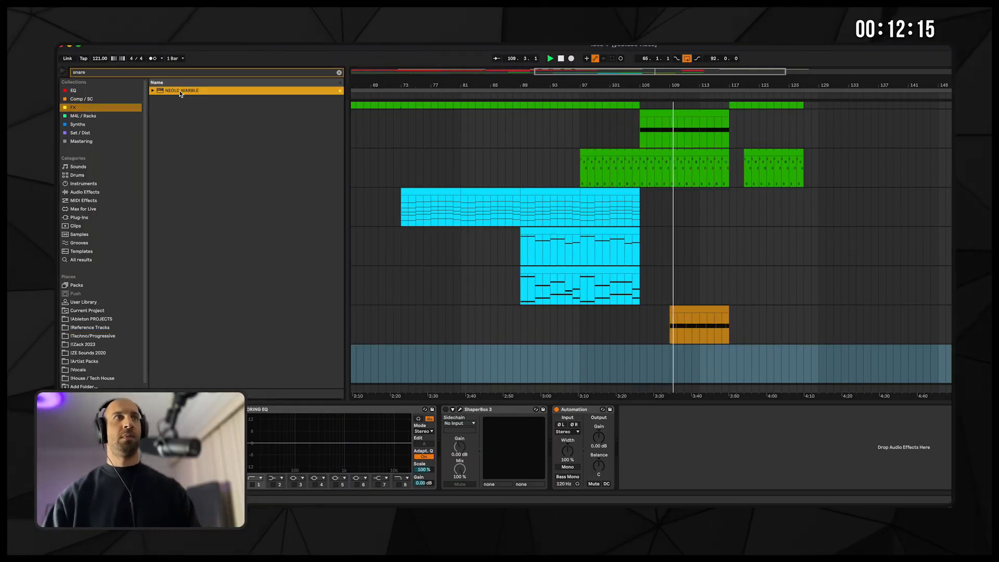
{"action": "left_click", "coordinate": [340, 73]}
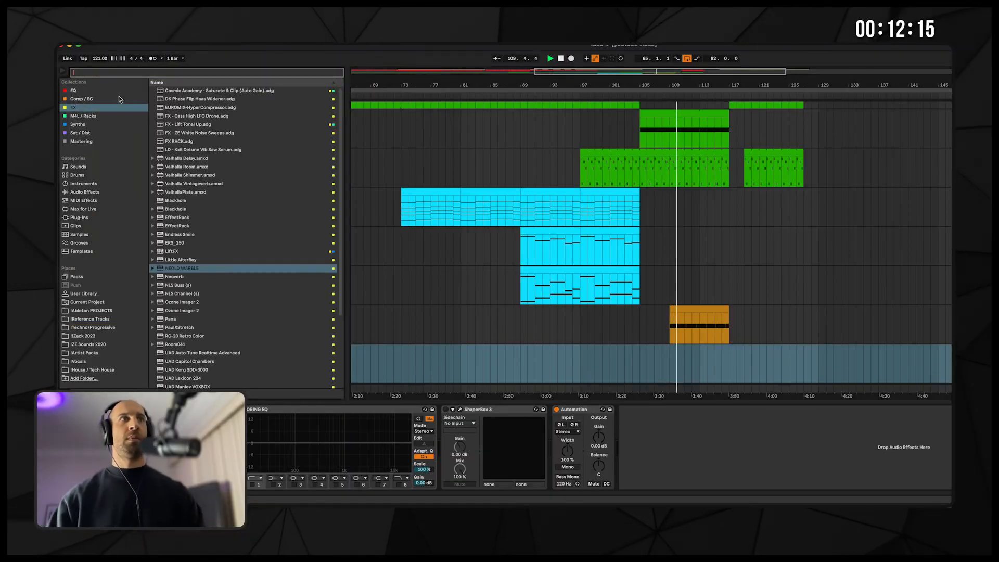
{"action": "left_click", "coordinate": [189, 125]}
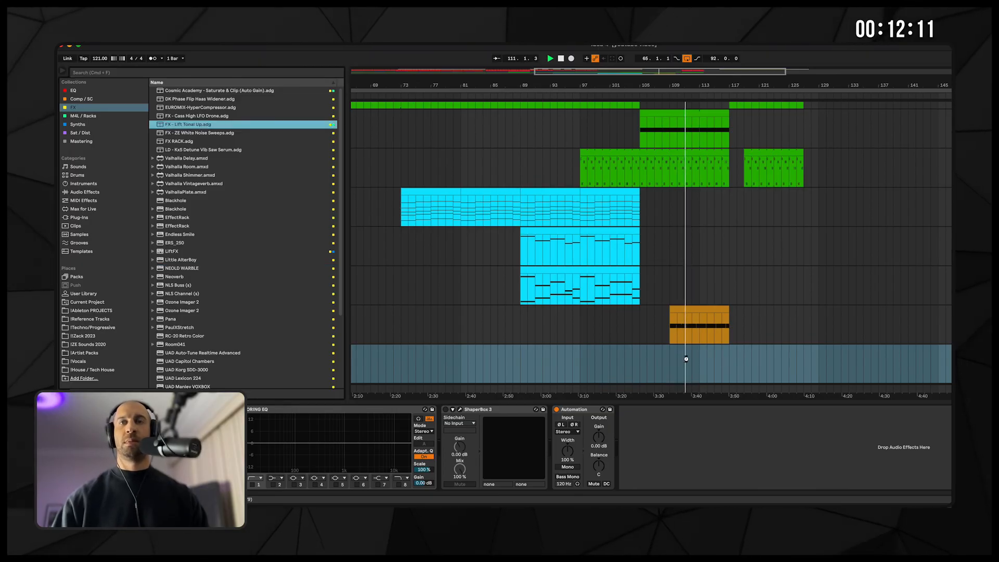
{"action": "left_click_drag", "start_coordinate": [670, 358], "coordinate": [670, 356]}
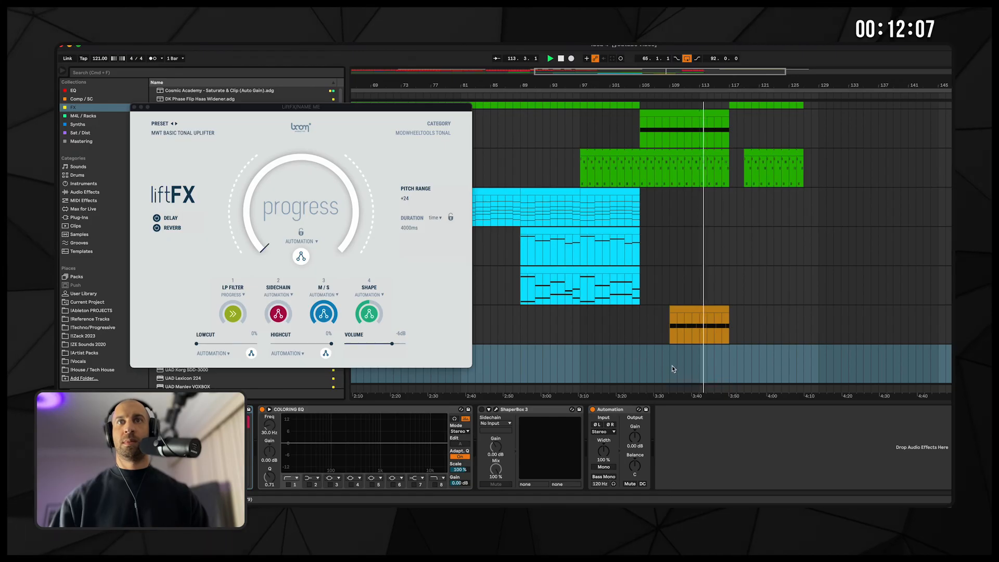
- Create a MIDI clip at bars 109–117 on the tonal riser track and automate its rise up to 127
{"action": "left_click_drag", "start_coordinate": [672, 368], "coordinate": [729, 369]}
{"action": "key", "text": "super+shift+m"}
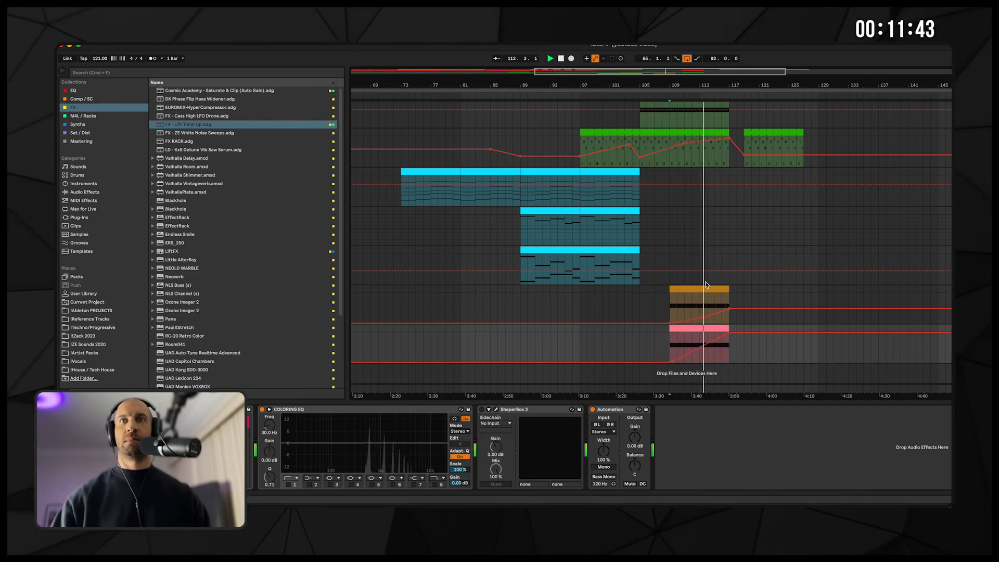
{"action": "left_click_drag", "start_coordinate": [734, 82], "coordinate": [718, 397]}
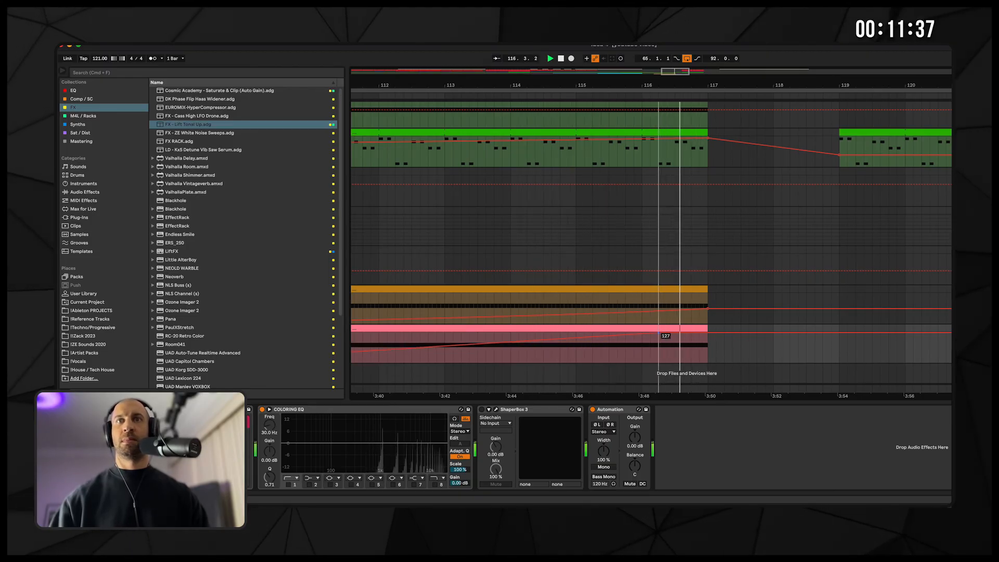
{"action": "left_click_drag", "start_coordinate": [788, 81], "coordinate": [787, 48]}
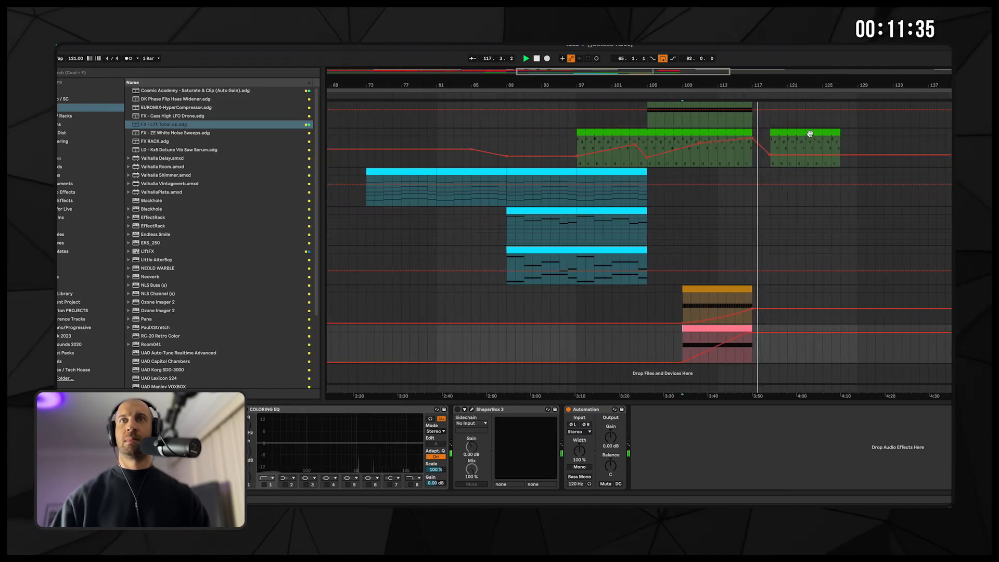
- Raise the tonal riser's D-V - Huge Space send to -2.8 dB and play the transition from about bar 100
{"action": "left_click_drag", "start_coordinate": [894, 352], "coordinate": [894, 307]}
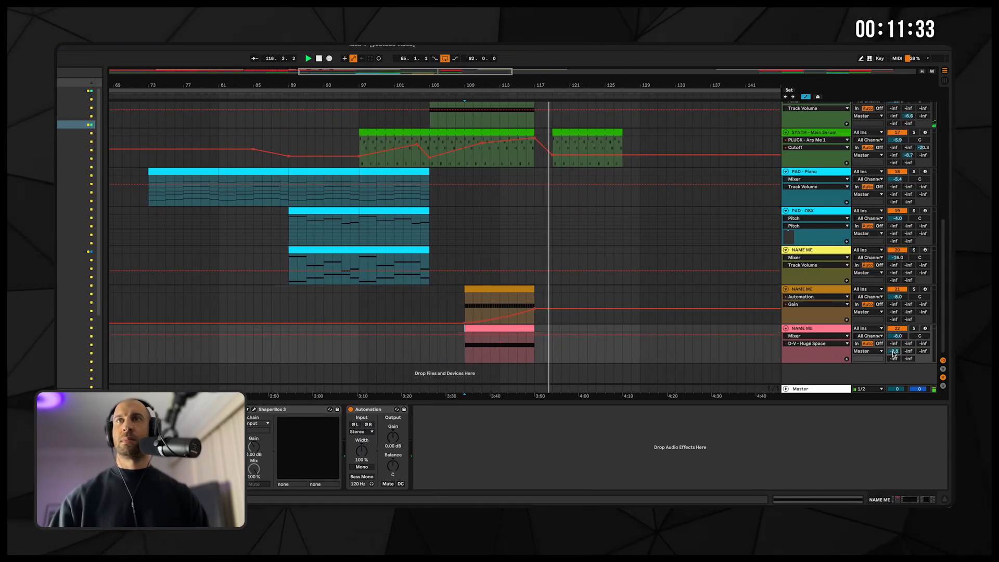
{"action": "key", "text": "a"}
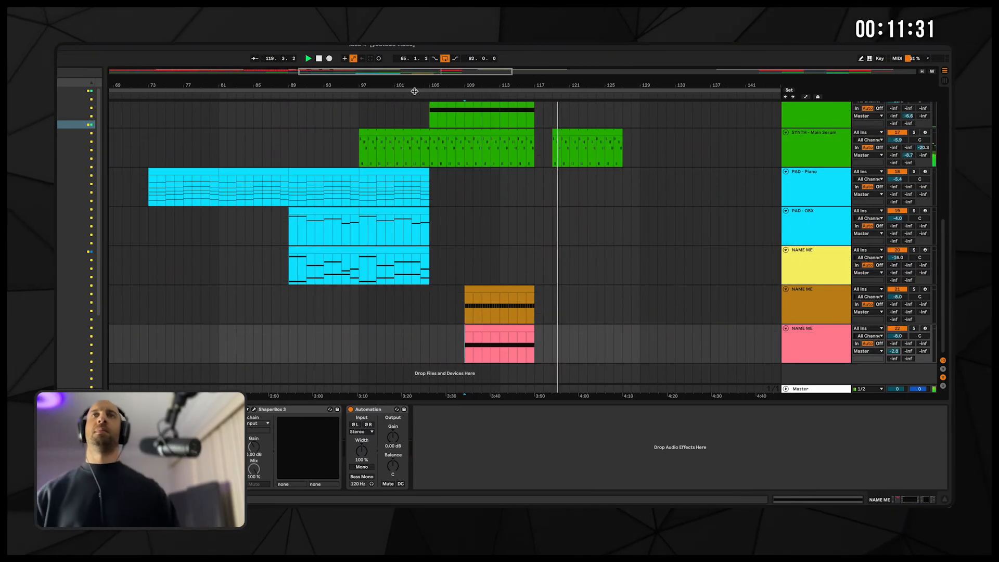
{"action": "left_click", "coordinate": [389, 96]}
{"action": "scroll", "coordinate": [495, 196], "scroll_direction": "up", "scroll_amount": 3}
{"action": "scroll", "coordinate": [495, 196], "scroll_direction": "right", "scroll_amount": 1}
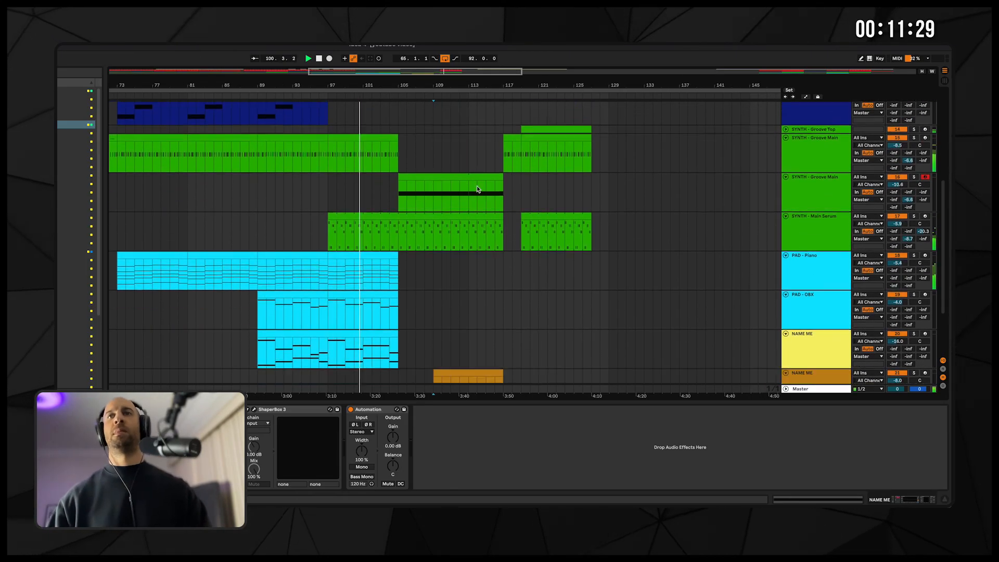
{"action": "scroll", "coordinate": [476, 184], "scroll_direction": "down", "scroll_amount": 3}
{"action": "scroll", "coordinate": [464, 183], "scroll_direction": "down", "scroll_amount": 1}
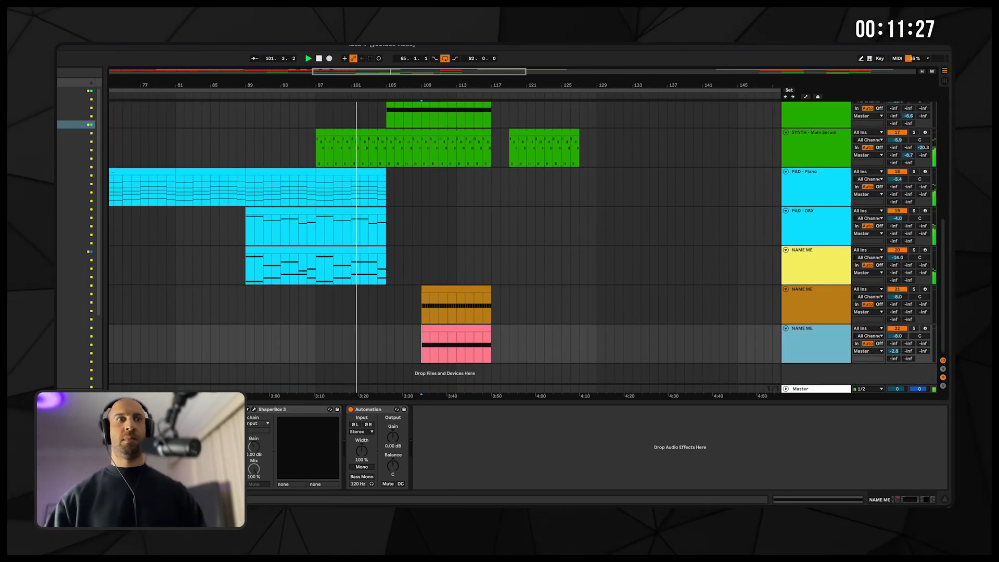
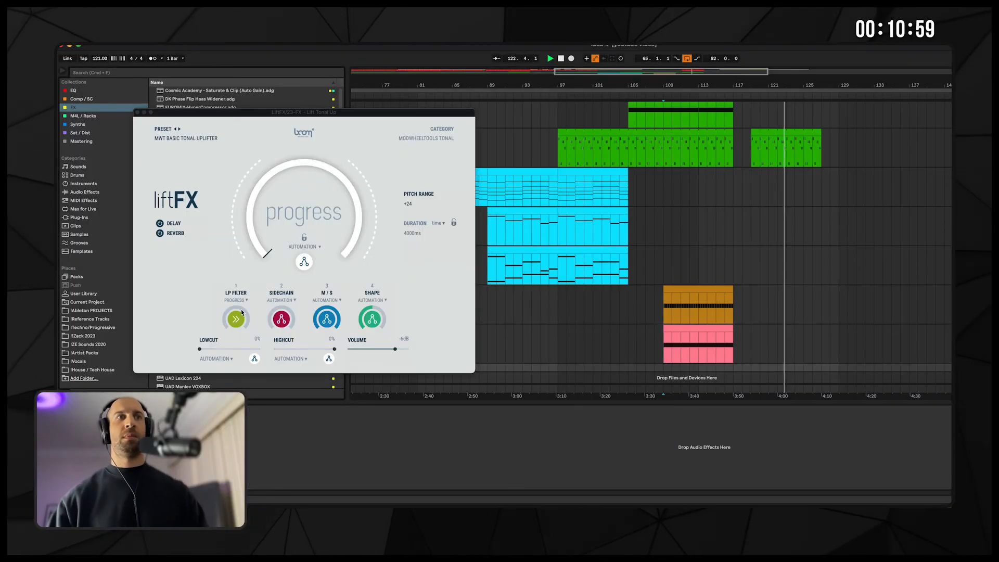
- Load the MWT Noise Uplifter BPFilter 1 preset from ModwheelTools Noise in the second liftFX
{"action": "left_click", "coordinate": [186, 138]}
{"action": "mouse_move", "coordinate": [178, 300]}
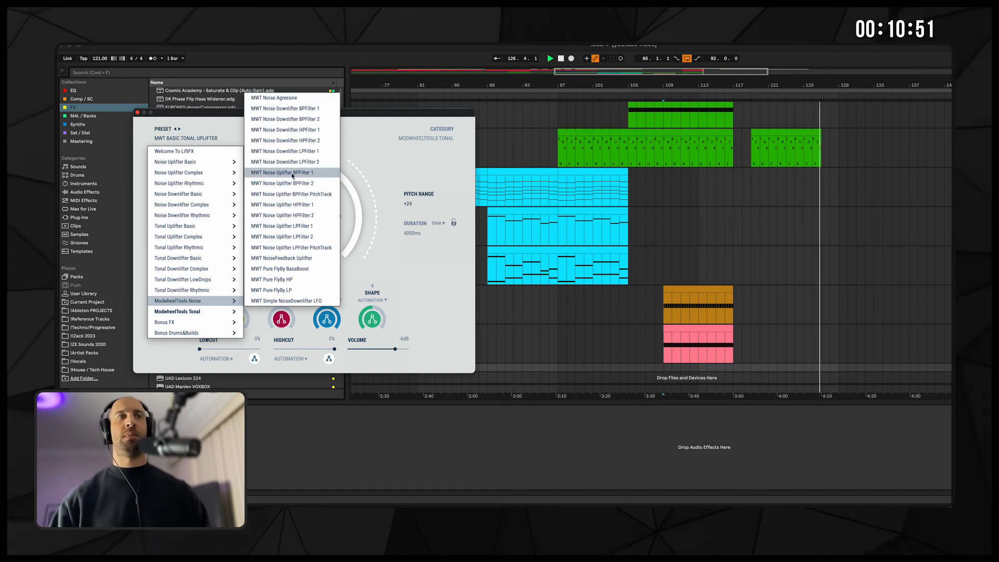
{"action": "left_click", "coordinate": [284, 172]}
- Copy the tonal riser's bar 109–117 clip onto the noise riser track
{"action": "key", "text": "space"}
{"action": "left_click", "coordinate": [694, 339]}
{"action": "key", "text": "space"}
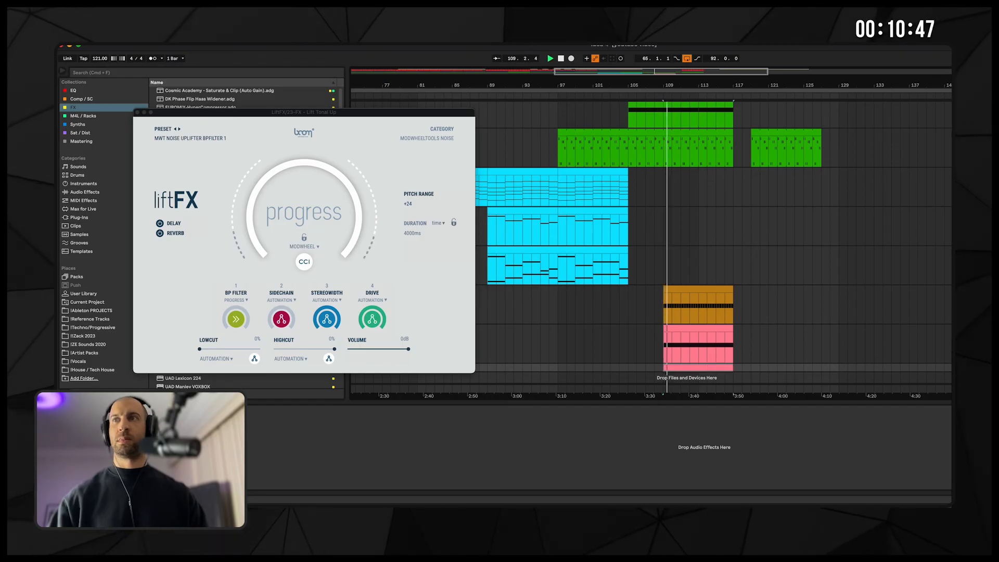
{"action": "key", "text": "u"}
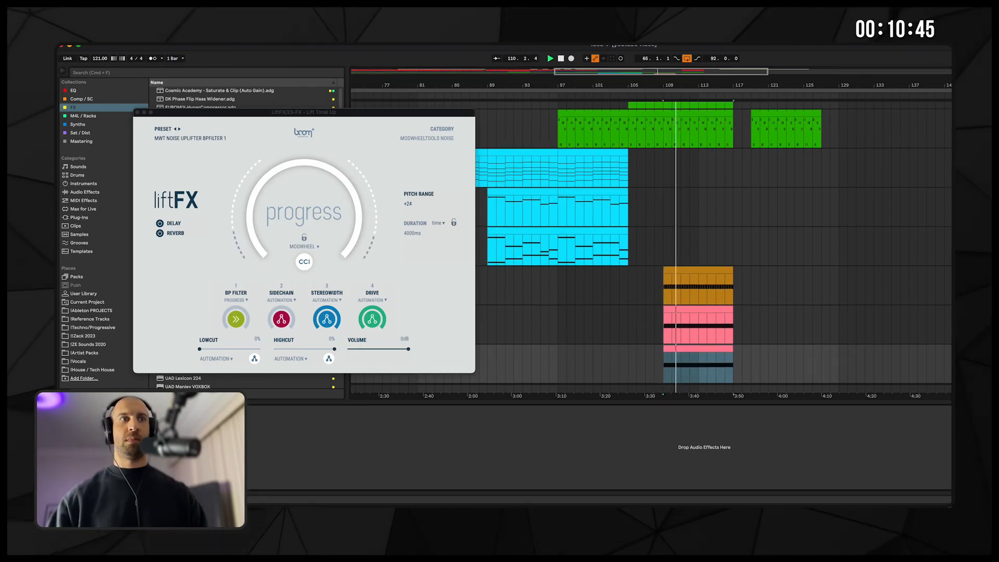
- Switch liftFX's progress control to Automation, check the automation lanes and replay the riser from bar 109
{"action": "left_click", "coordinate": [306, 246]}
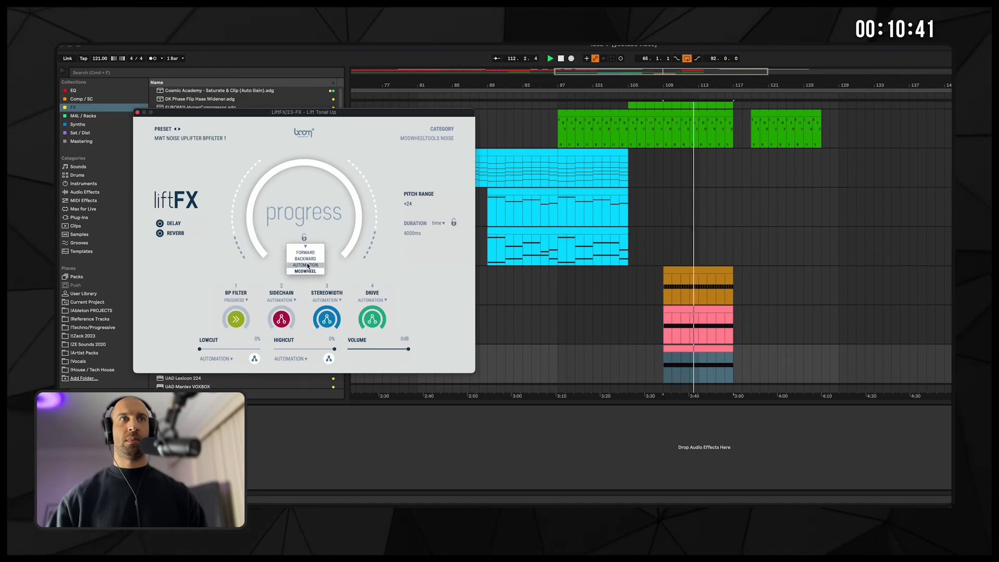
{"action": "left_click", "coordinate": [308, 266]}
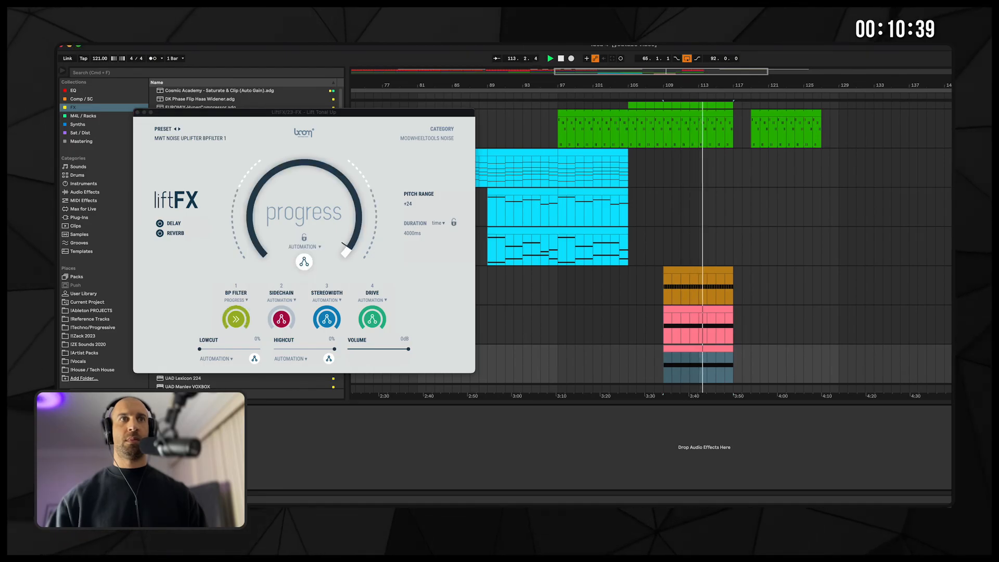
{"action": "key", "text": "a"}
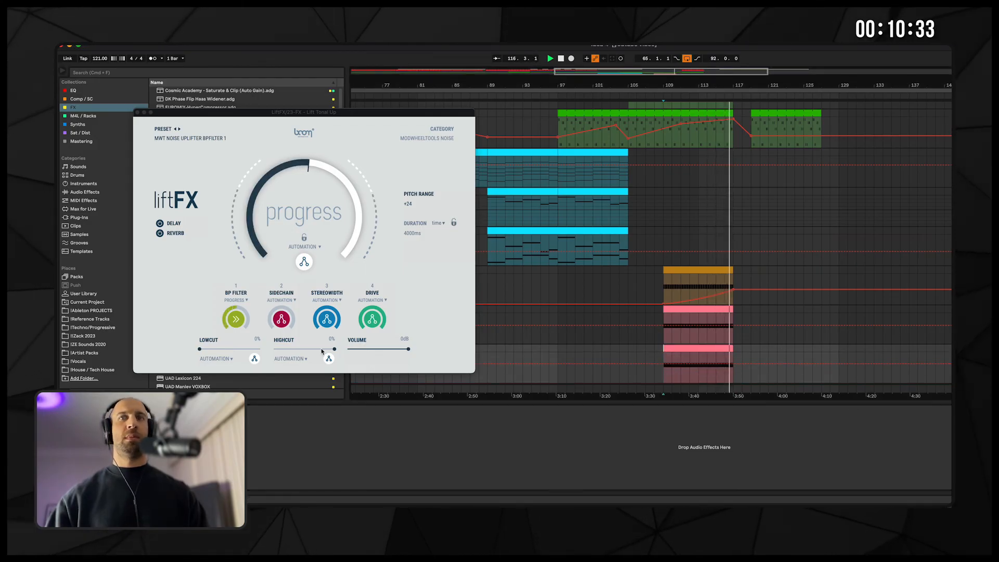
{"action": "key", "text": "a"}
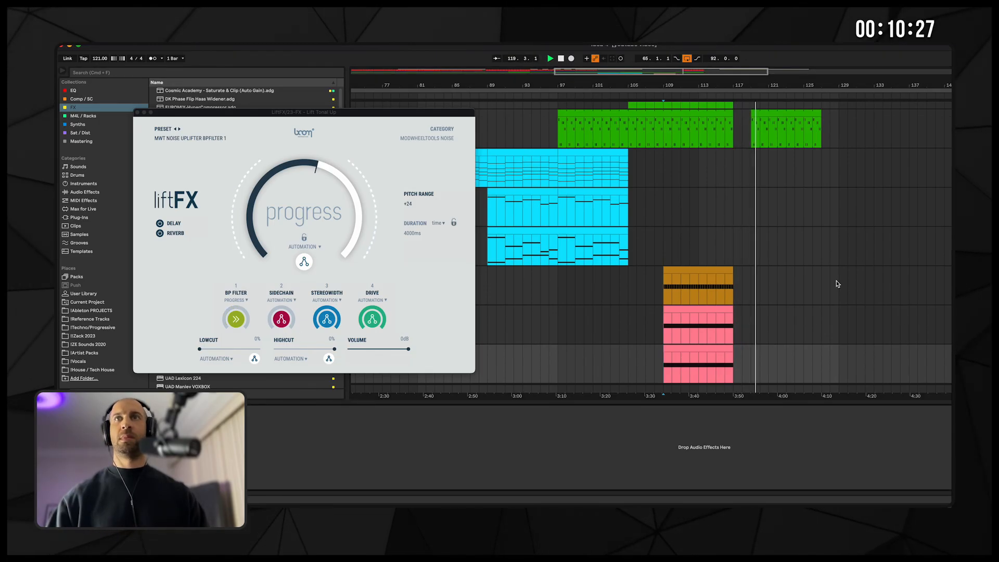
{"action": "key", "text": "space"}
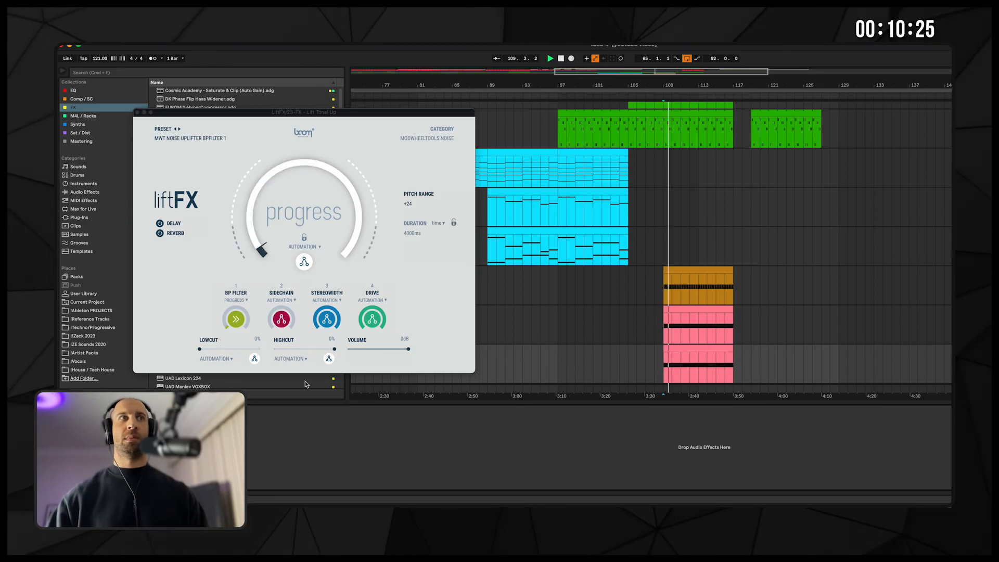
- Add an EQ Eight from the EQ collection to the noise riser track
{"action": "left_click", "coordinate": [73, 90]}
{"action": "left_click", "coordinate": [182, 91]}
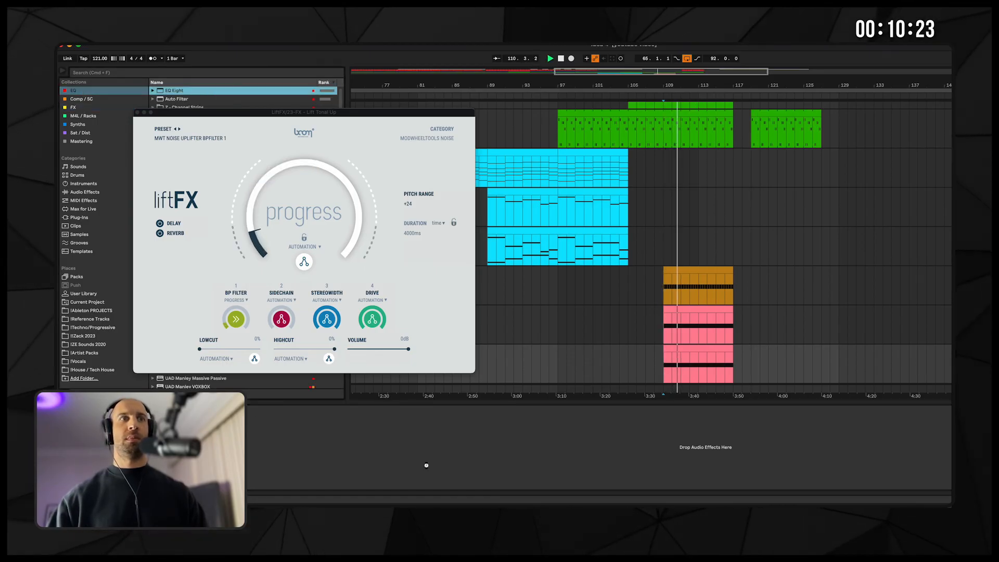
{"action": "left_click_drag", "start_coordinate": [439, 471], "coordinate": [439, 471]}
- Set liftFX's low cut to 32%, high cut to 17% and volume to -6 dB, and close its window
{"action": "left_click_drag", "start_coordinate": [200, 349], "coordinate": [235, 349]}
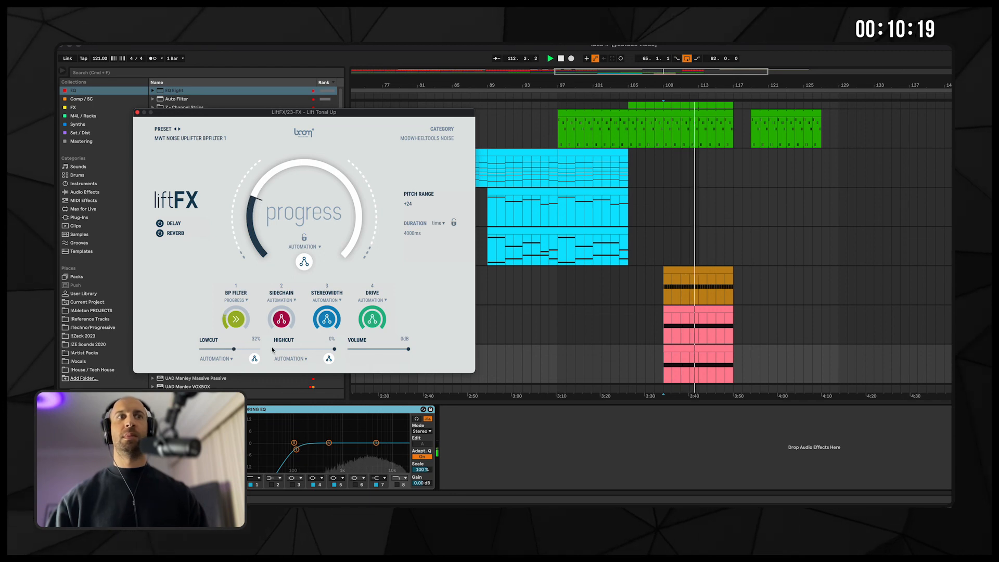
{"action": "left_click_drag", "start_coordinate": [334, 349], "coordinate": [395, 354]}
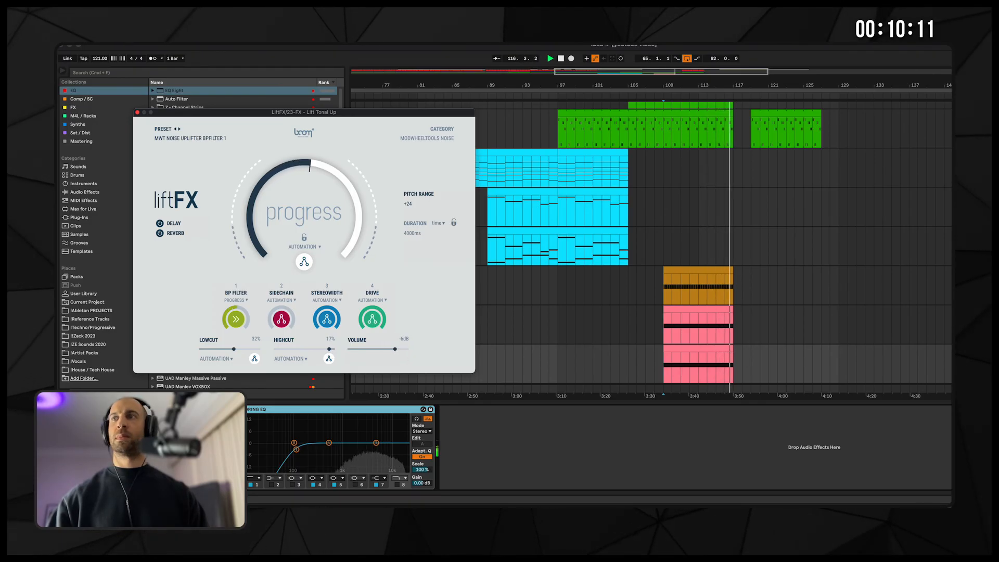
{"action": "left_click", "coordinate": [640, 84]}
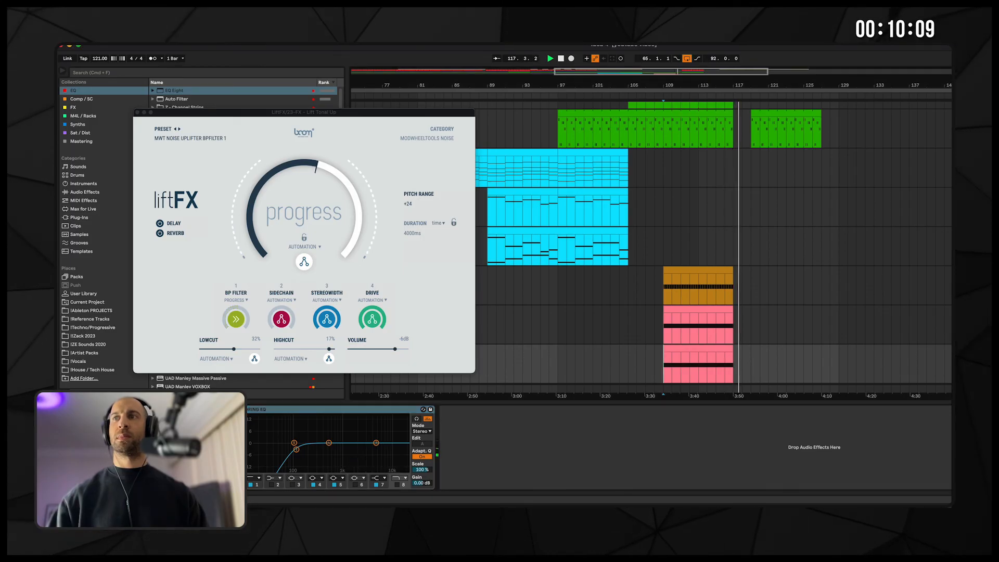
{"action": "left_click", "coordinate": [136, 112]}
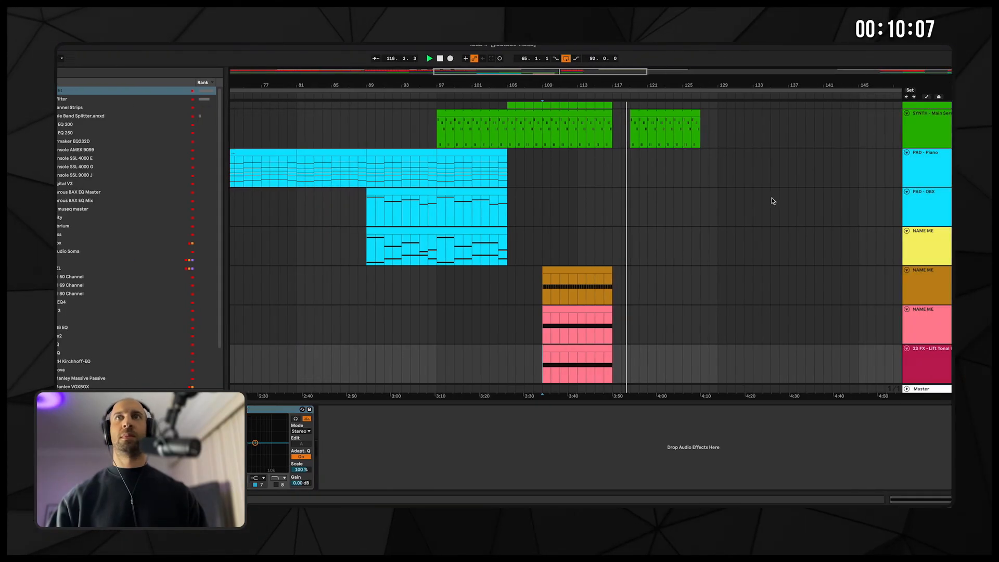
- Isolate and deactivate the section of the upper SYNTH - Groove Main clip at bars 117–119
{"action": "scroll", "coordinate": [739, 203], "scroll_direction": "up", "scroll_amount": 3}
{"action": "scroll", "coordinate": [482, 206], "scroll_direction": "up", "scroll_amount": 3}
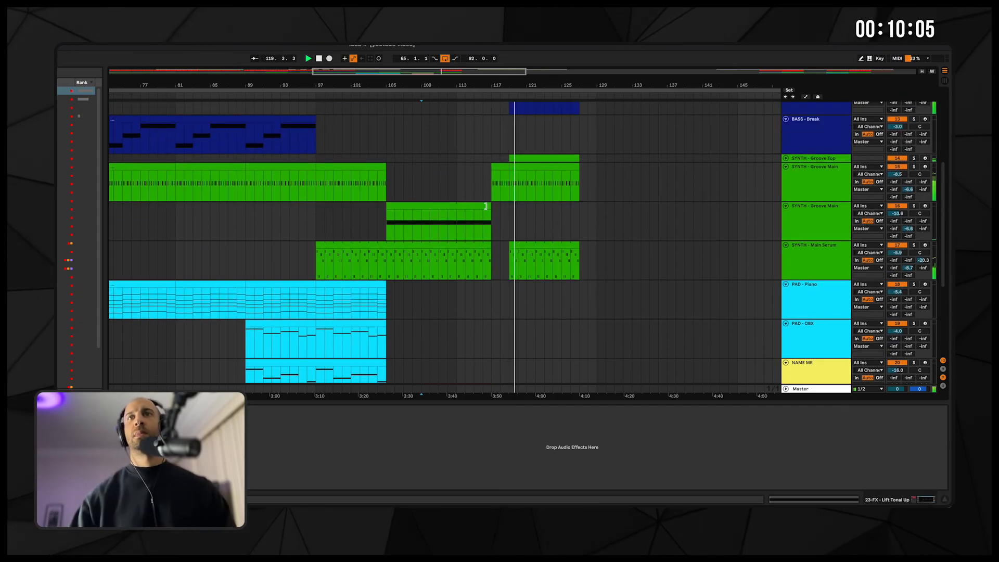
{"action": "left_click", "coordinate": [500, 166]}
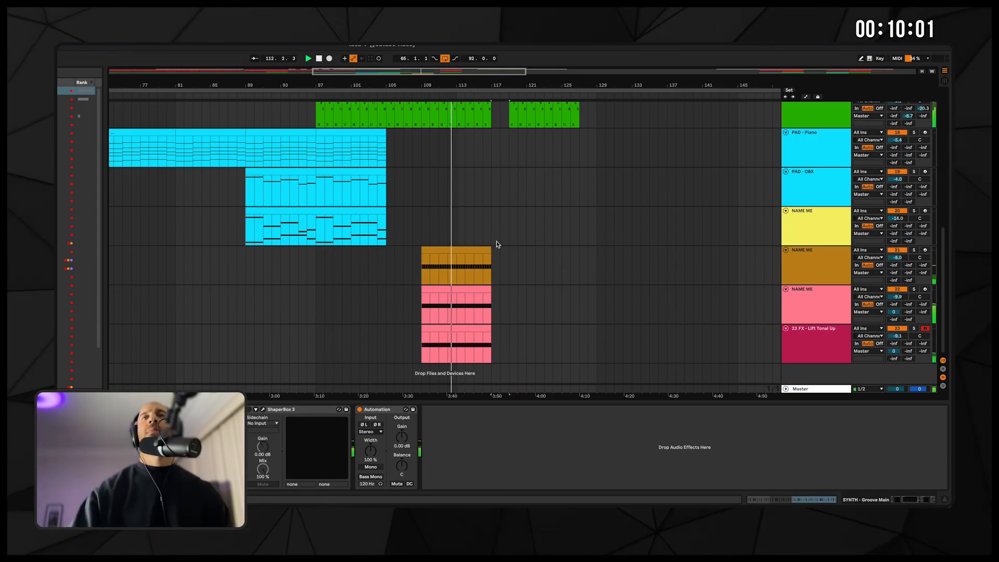
{"action": "scroll", "coordinate": [499, 242], "scroll_direction": "up", "scroll_amount": 5}
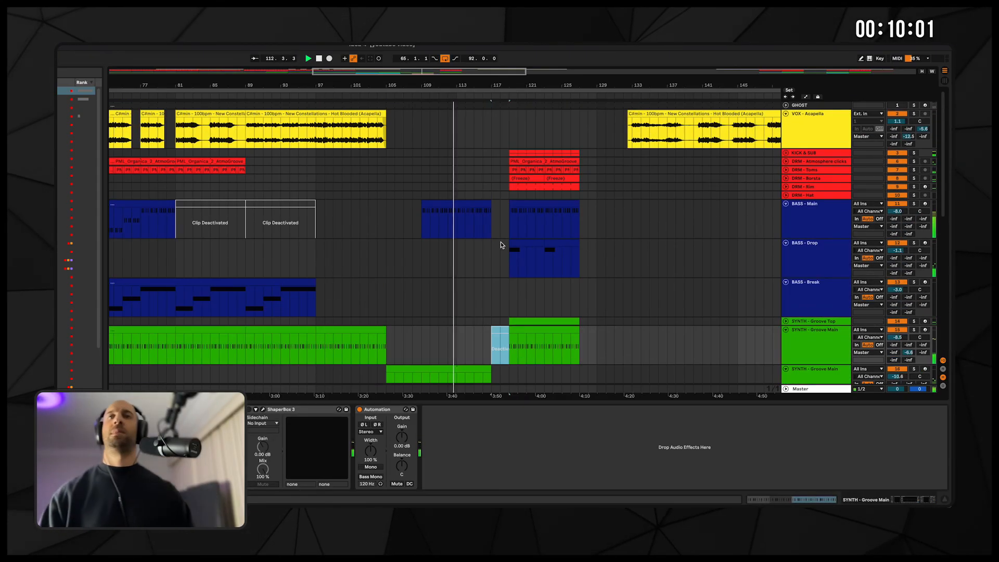
- Reactivate the bars 117–119 section of the upper SYNTH - Groove Main clip and replay the build-up from about bar 110
{"action": "scroll", "coordinate": [502, 243], "scroll_direction": "down", "scroll_amount": 2}
{"action": "left_click", "coordinate": [810, 302]}
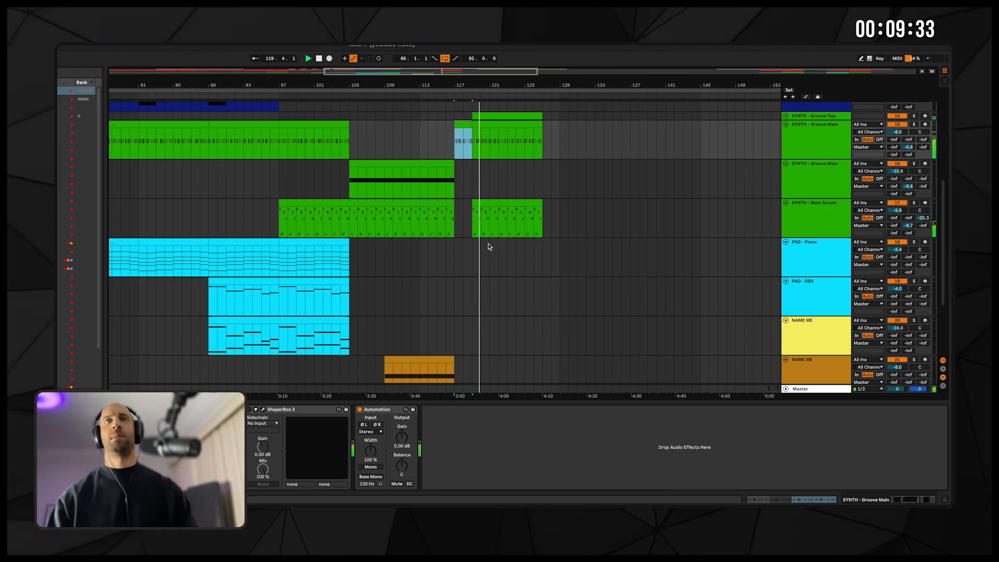
{"action": "left_click", "coordinate": [498, 297]}
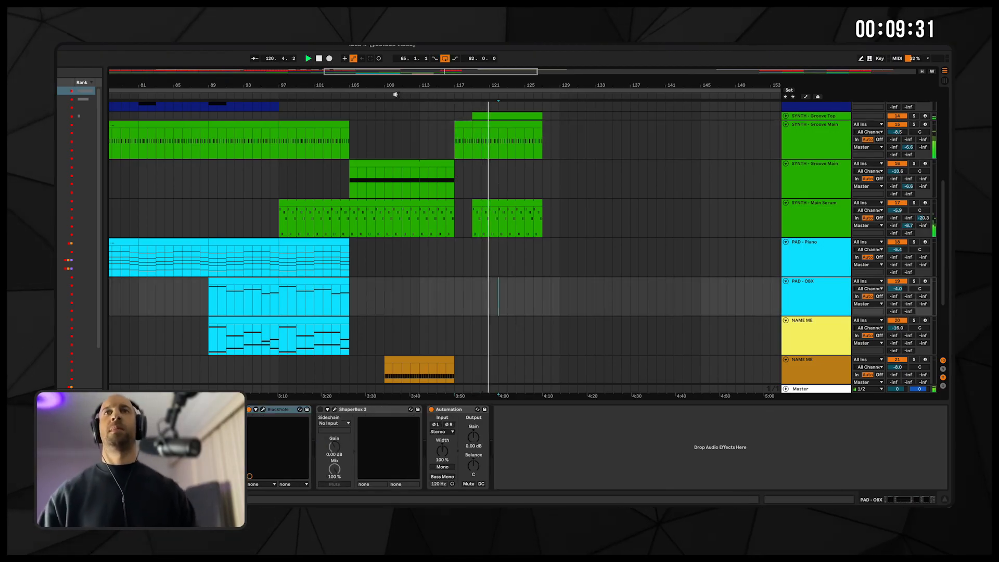
{"action": "left_click", "coordinate": [397, 96]}
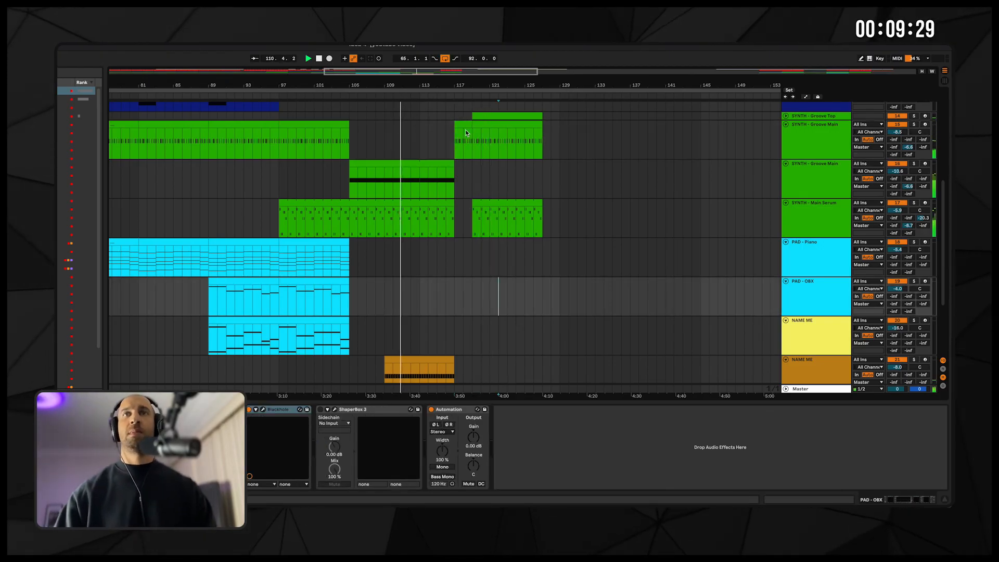
- Bring up the automation lane for the Pigments Cutoff macro on the upper SYNTH - Groove Main track, and close the plugin window
{"action": "left_click", "coordinate": [817, 179]}
{"action": "left_click", "coordinate": [823, 139]}
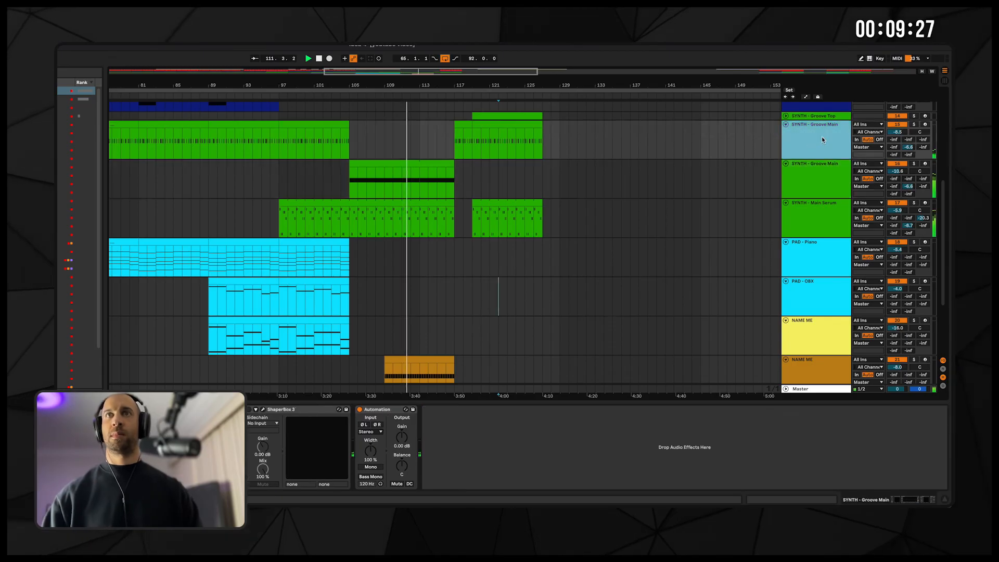
{"action": "left_click", "coordinate": [816, 171]}
{"action": "scroll", "coordinate": [457, 255], "scroll_direction": "down", "scroll_amount": 3}
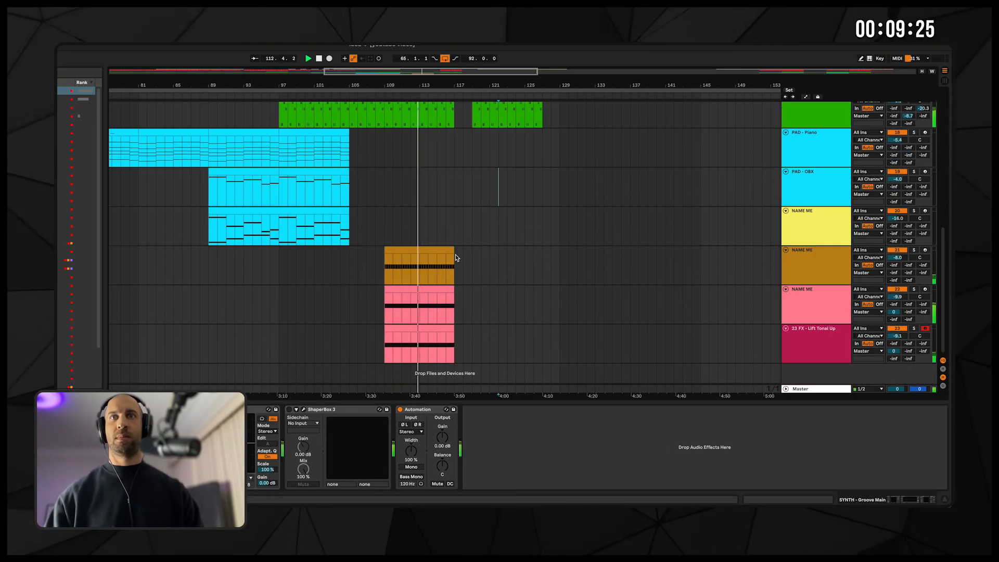
{"action": "scroll", "coordinate": [458, 256], "scroll_direction": "up", "scroll_amount": 5}
{"action": "left_click", "coordinate": [760, 203]}
{"action": "key", "text": "a"}
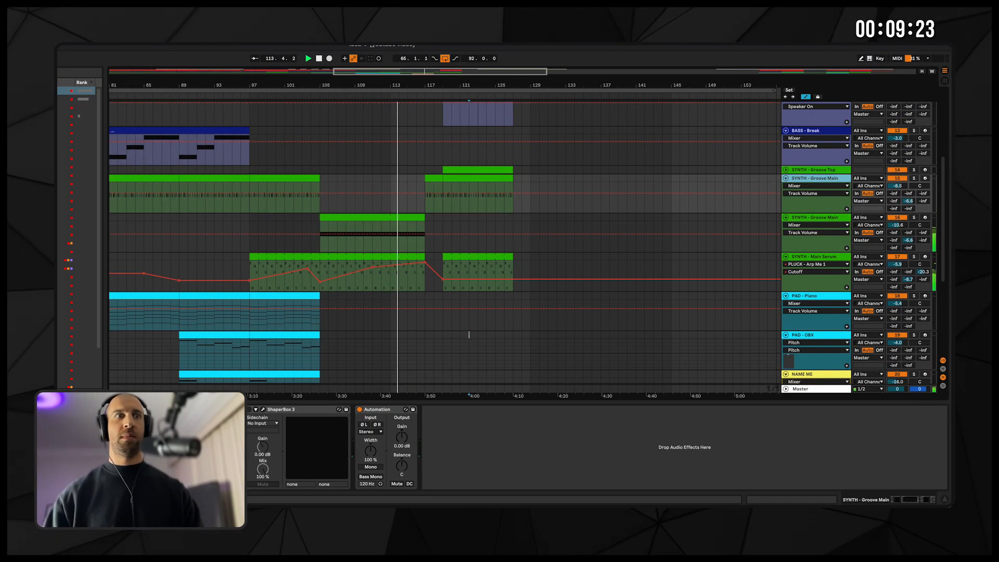
{"action": "key", "text": "super+alt+p"}
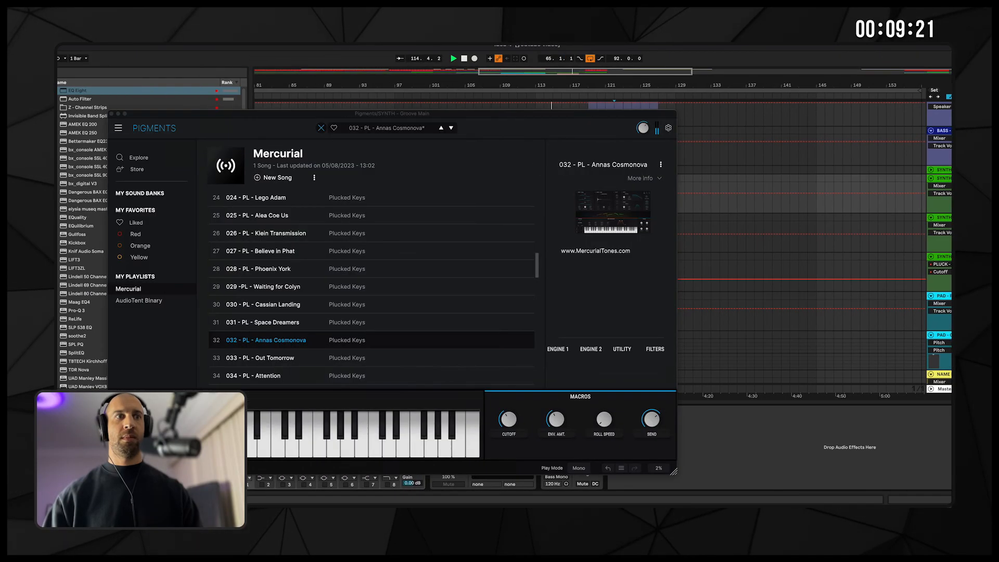
{"action": "left_click", "coordinate": [605, 420]}
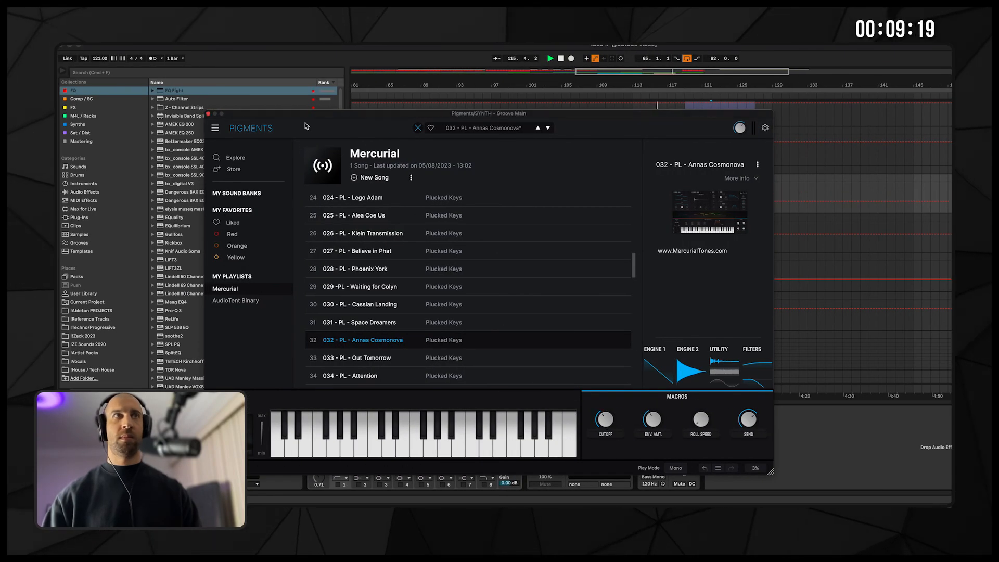
{"action": "left_click", "coordinate": [208, 114]}
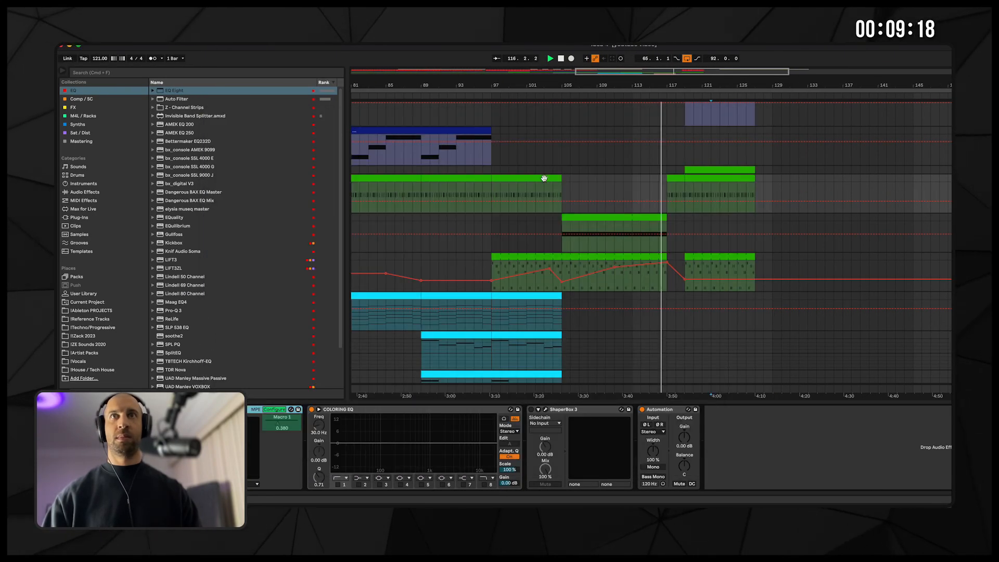
- Add Cutoff macro breakpoints at bars 117 and 119 on the upper SYNTH - Groove Main track, lowering the bar 117 point to 0.000
{"action": "left_click", "coordinate": [684, 202]}
{"action": "left_click_drag", "start_coordinate": [667, 201], "coordinate": [667, 213]}
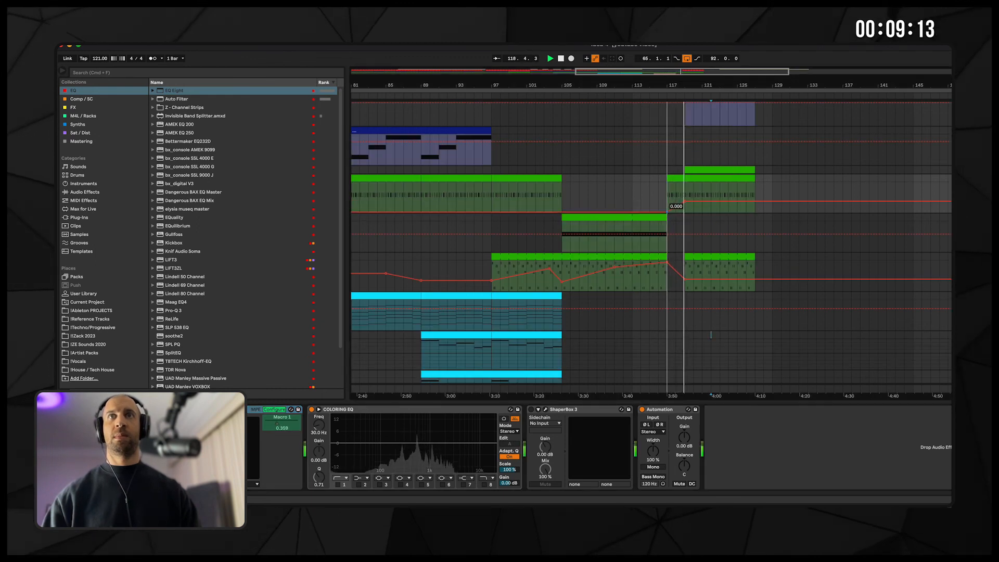
{"action": "key", "text": "a"}
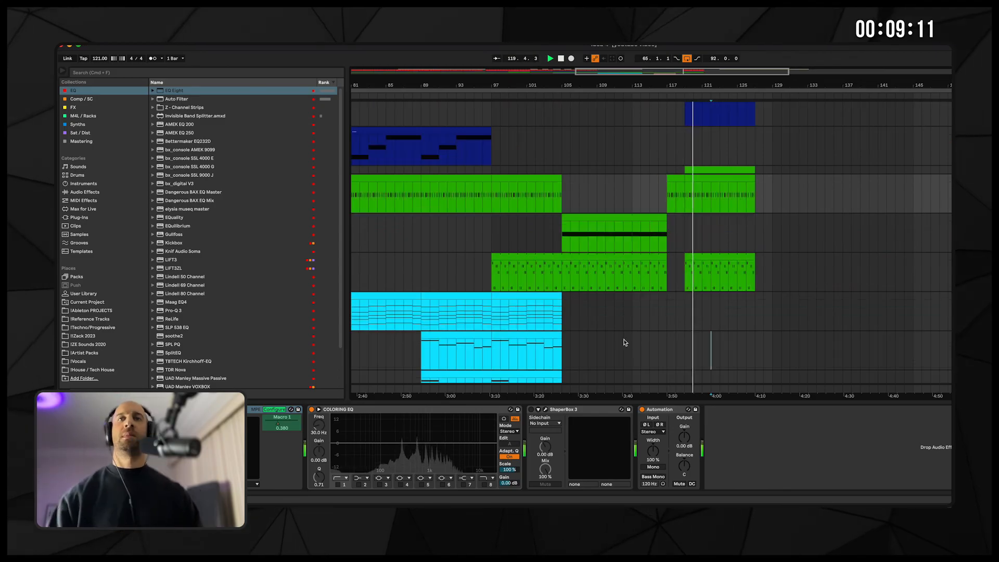
- Review the synth, pad, riser, bass and drum tracks around the bar 119 return during playback
{"action": "scroll", "coordinate": [632, 338], "scroll_direction": "down", "scroll_amount": 5}
{"action": "scroll", "coordinate": [632, 339], "scroll_direction": "left", "scroll_amount": 2}
{"action": "scroll", "coordinate": [634, 333], "scroll_direction": "right", "scroll_amount": 2}
{"action": "scroll", "coordinate": [640, 333], "scroll_direction": "up", "scroll_amount": 4}
{"action": "scroll", "coordinate": [641, 333], "scroll_direction": "down", "scroll_amount": 4}
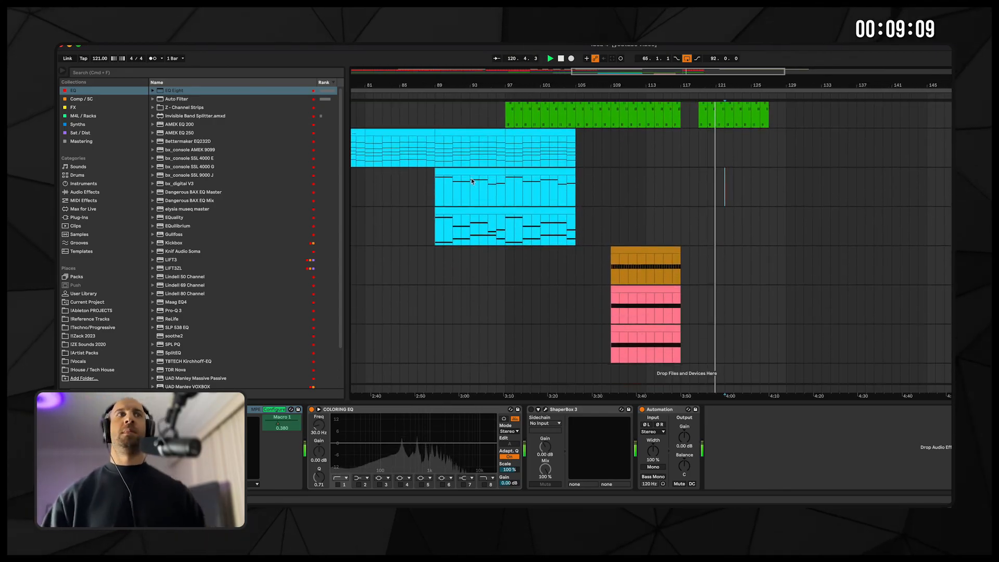
{"action": "scroll", "coordinate": [729, 268], "scroll_direction": "up", "scroll_amount": 5}
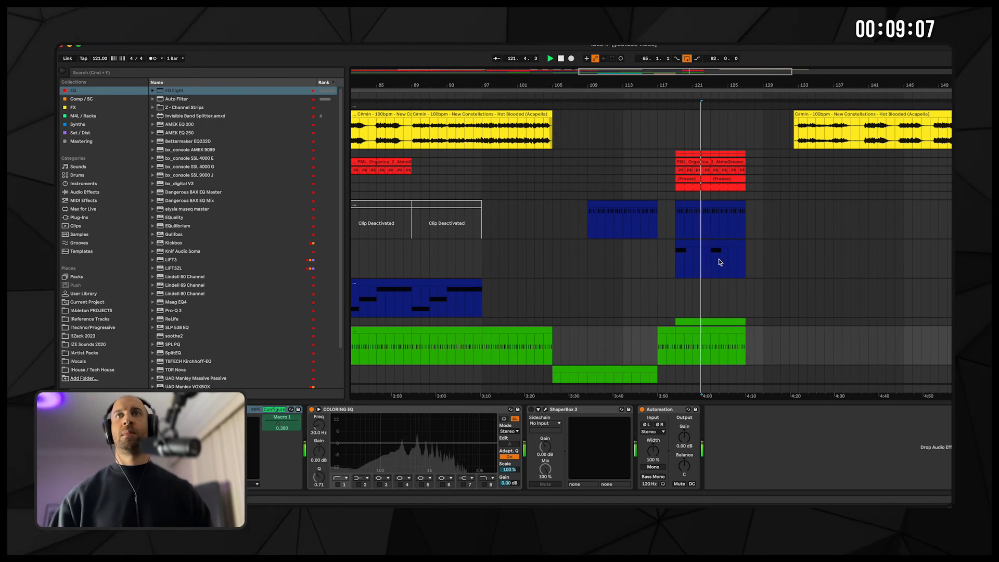
{"action": "scroll", "coordinate": [723, 265], "scroll_direction": "right", "scroll_amount": 1}
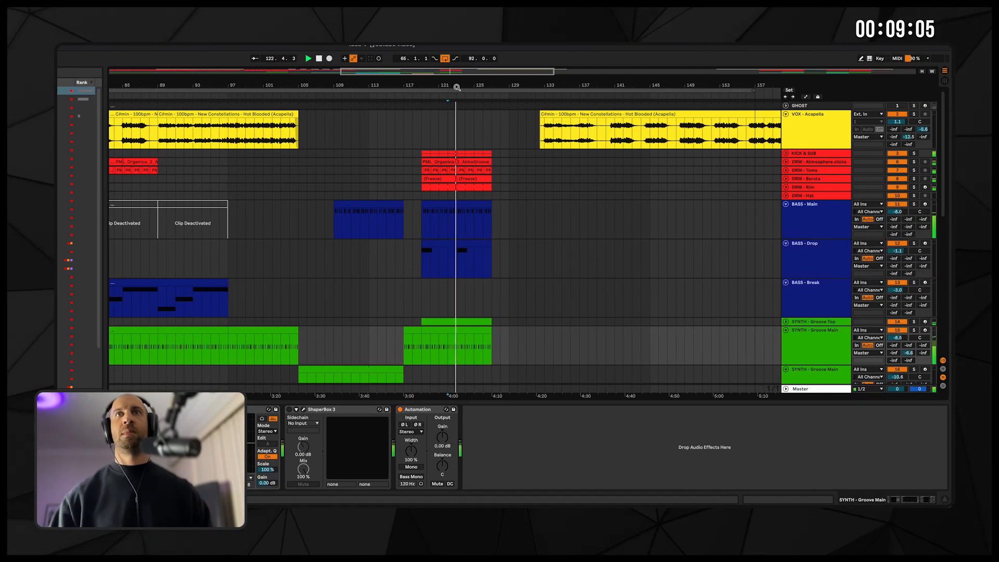
{"action": "left_click_drag", "start_coordinate": [694, 90], "coordinate": [692, 89]}
- Listen to the vocal from about bar 85, look over the earlier part of the arrangement, and stop playback
{"action": "left_click", "coordinate": [349, 137]}
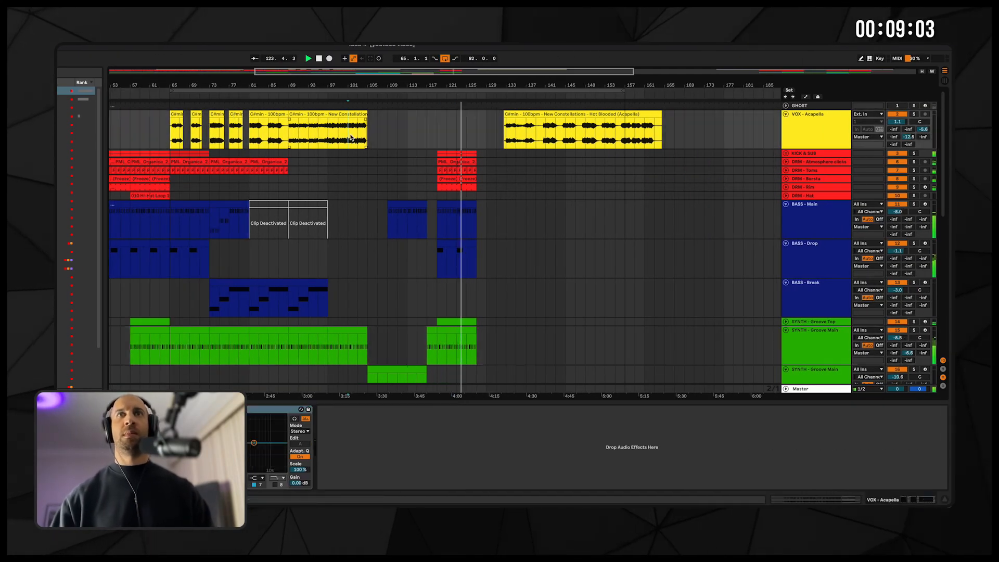
{"action": "left_click", "coordinate": [272, 139]}
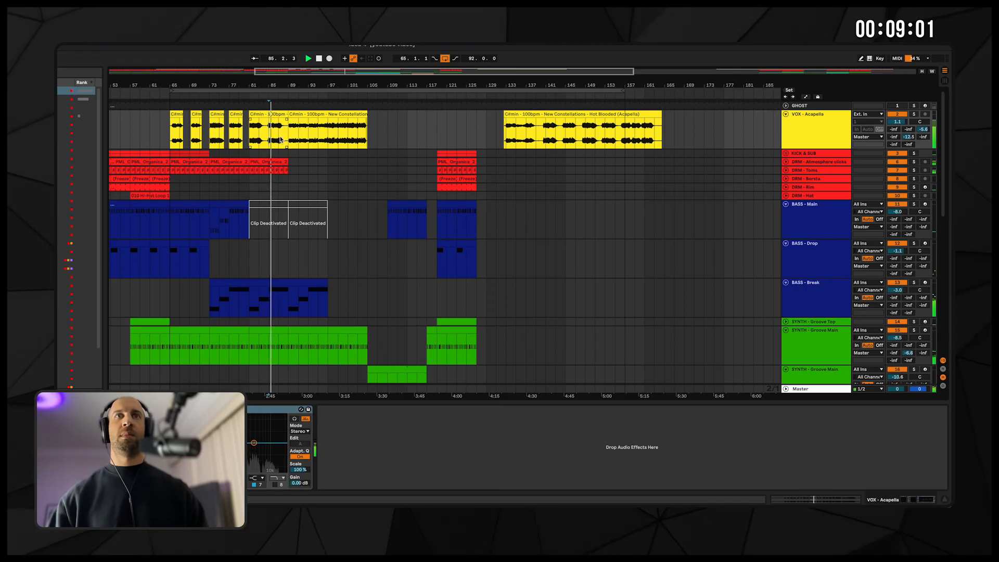
{"action": "scroll", "coordinate": [439, 135], "scroll_direction": "left", "scroll_amount": 5}
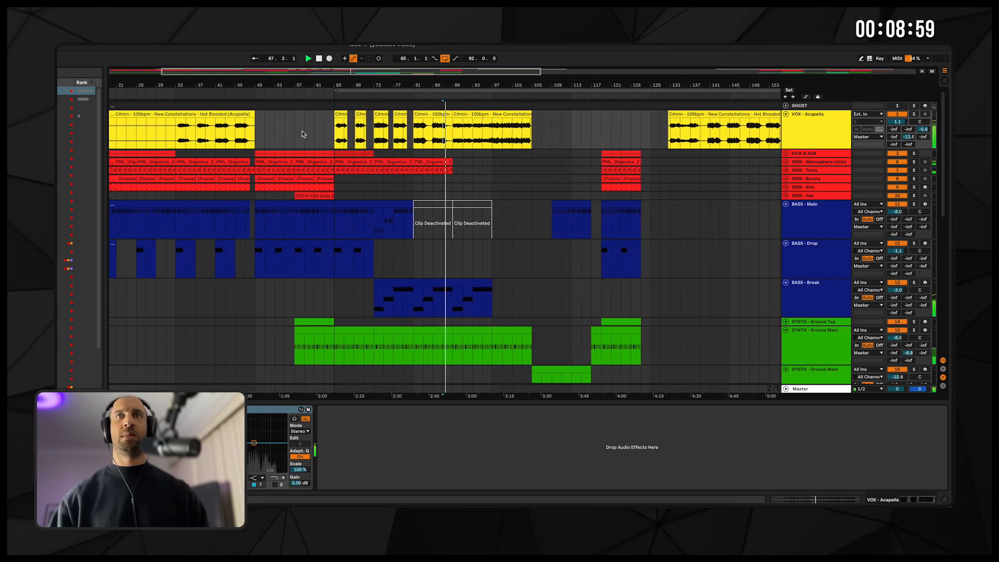
{"action": "scroll", "coordinate": [314, 136], "scroll_direction": "left", "scroll_amount": 4}
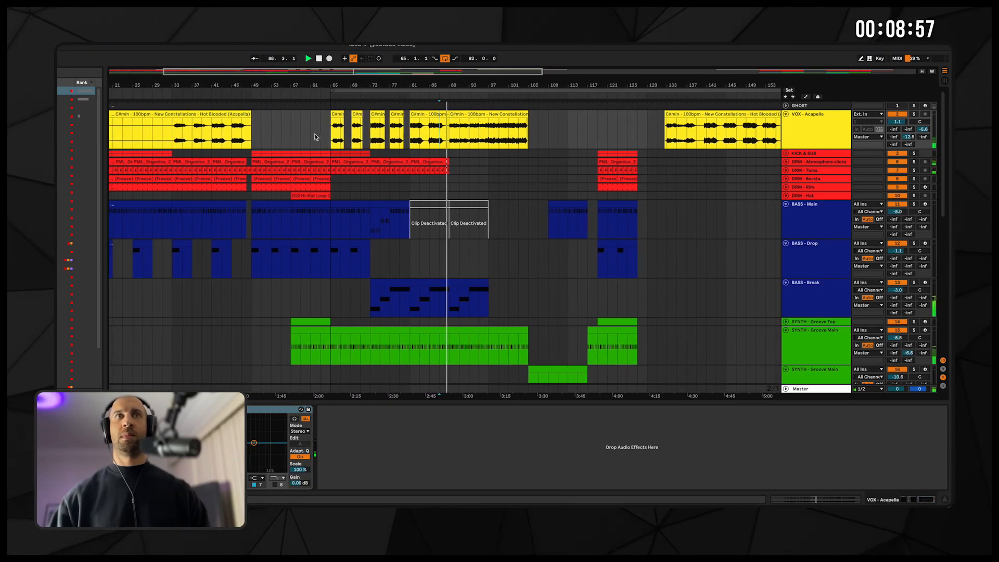
{"action": "scroll", "coordinate": [261, 134], "scroll_direction": "left", "scroll_amount": 4}
{"action": "key", "text": "space"}
- Play the arrangement from the first vocal entry at bar 17, and again from bar 33
{"action": "left_click_drag", "start_coordinate": [276, 87], "coordinate": [229, 82]}
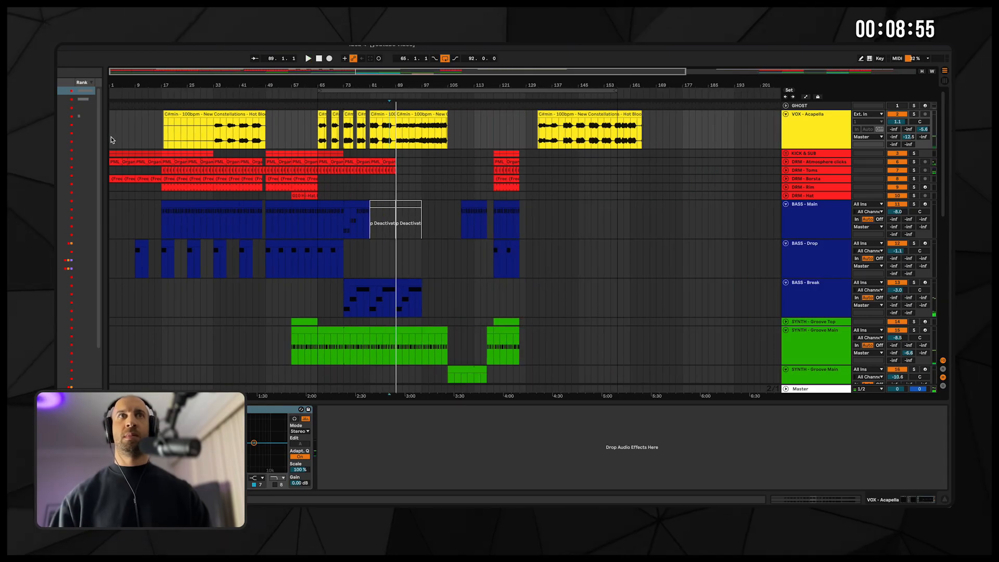
{"action": "left_click", "coordinate": [162, 134]}
{"action": "key", "text": "space"}
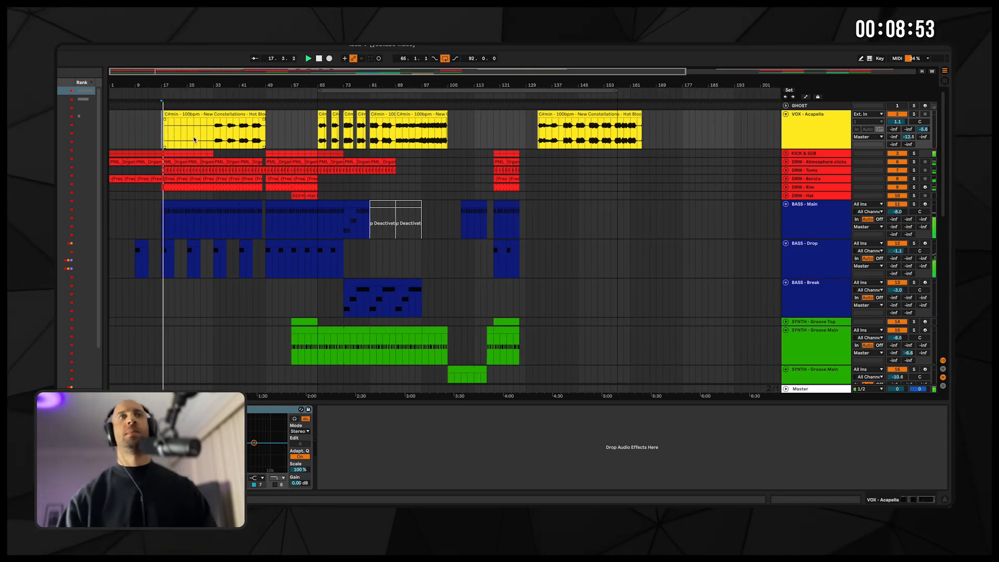
{"action": "left_click", "coordinate": [213, 137]}
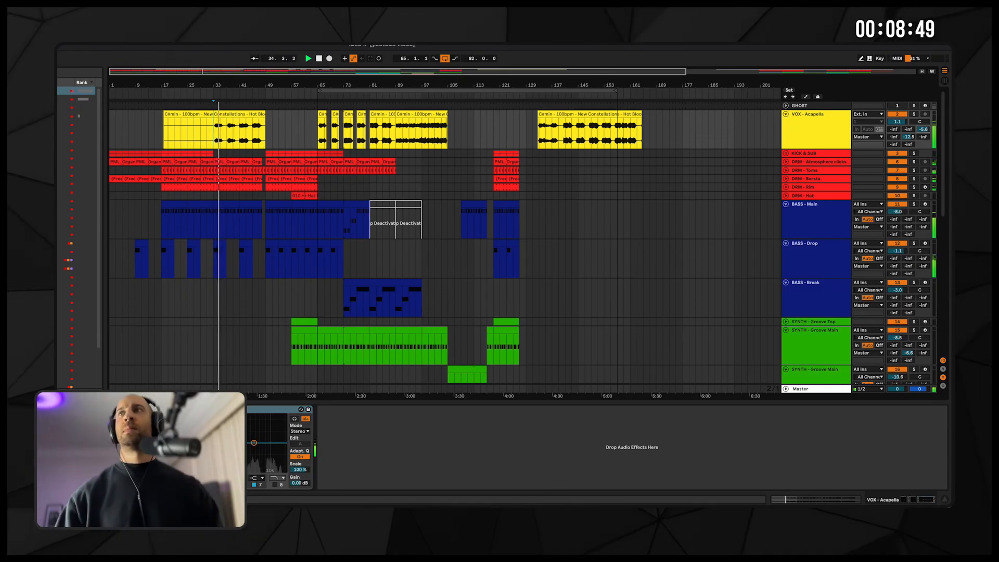
- Copy the FX - Lift Tonal Up clip from bars 109–117 to bars 41–49 on the same track
{"action": "scroll", "coordinate": [569, 222], "scroll_direction": "down", "scroll_amount": 6}
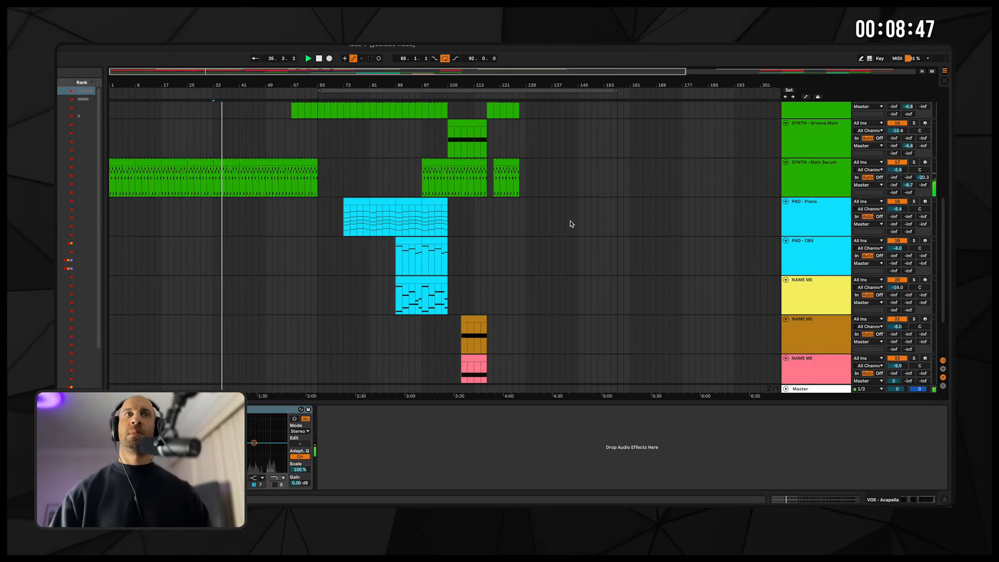
{"action": "left_click_drag", "start_coordinate": [478, 343], "coordinate": [254, 335]}
{"action": "scroll", "coordinate": [251, 226], "scroll_direction": "up", "scroll_amount": 8}
{"action": "scroll", "coordinate": [251, 226], "scroll_direction": "down", "scroll_amount": 8}
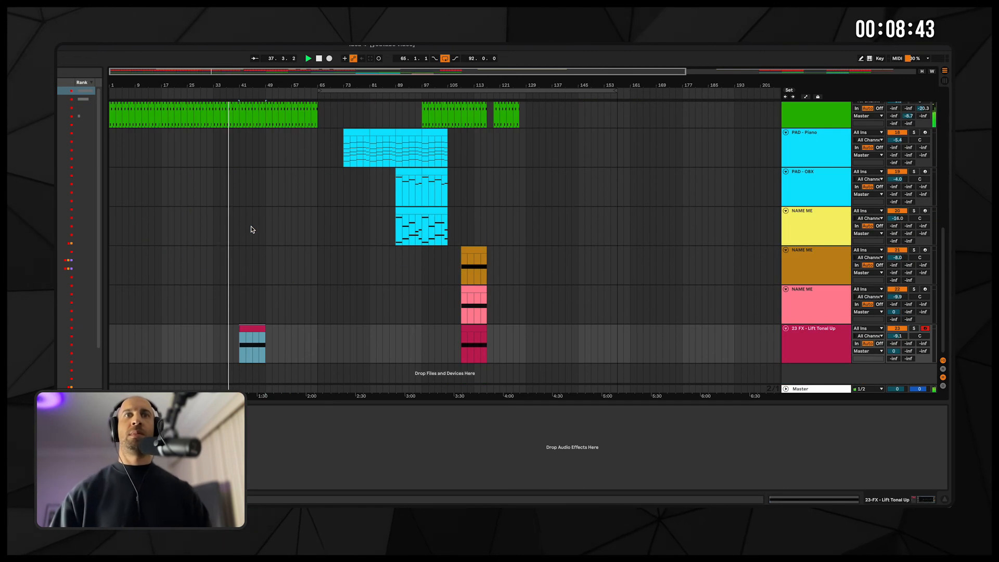
{"action": "scroll", "coordinate": [178, 236], "scroll_direction": "up", "scroll_amount": 8}
{"action": "scroll", "coordinate": [178, 237], "scroll_direction": "down", "scroll_amount": 8}
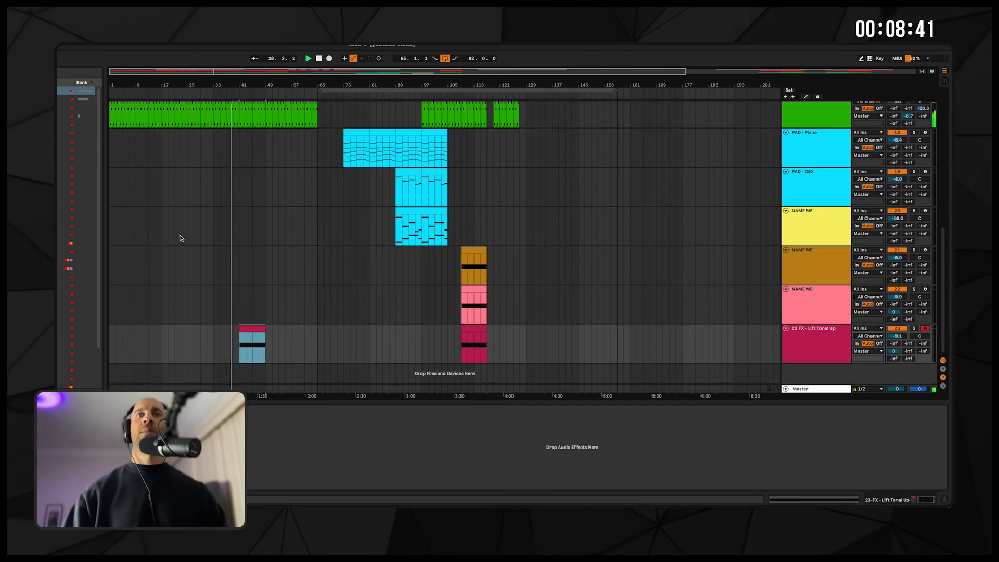
{"action": "scroll", "coordinate": [179, 238], "scroll_direction": "up", "scroll_amount": 10}
{"action": "scroll", "coordinate": [247, 241], "scroll_direction": "down", "scroll_amount": 10}
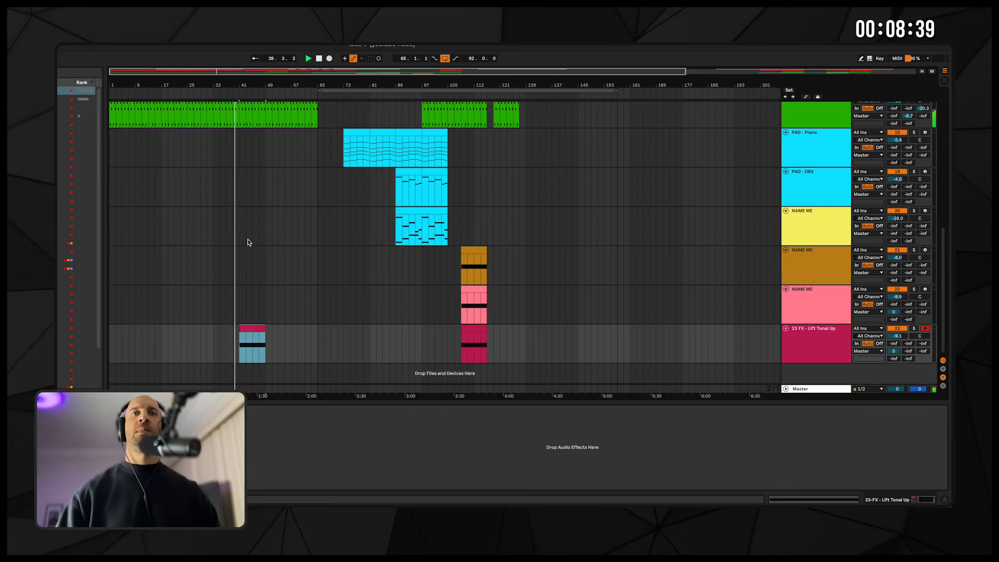
- Check the automation on the FX - Lift Tonal Up track while the copied riser plays
{"action": "key", "text": "a"}
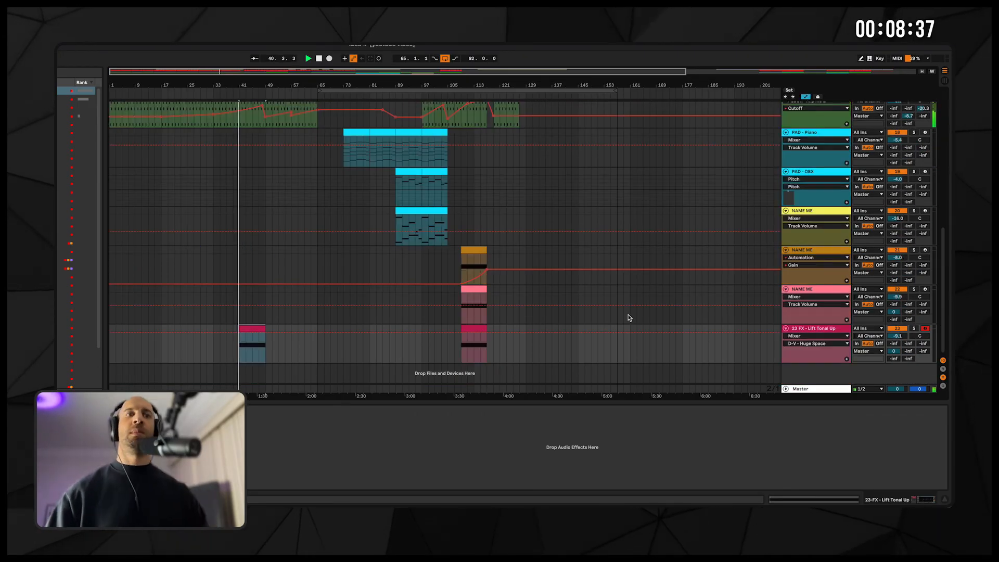
{"action": "key", "text": "a"}
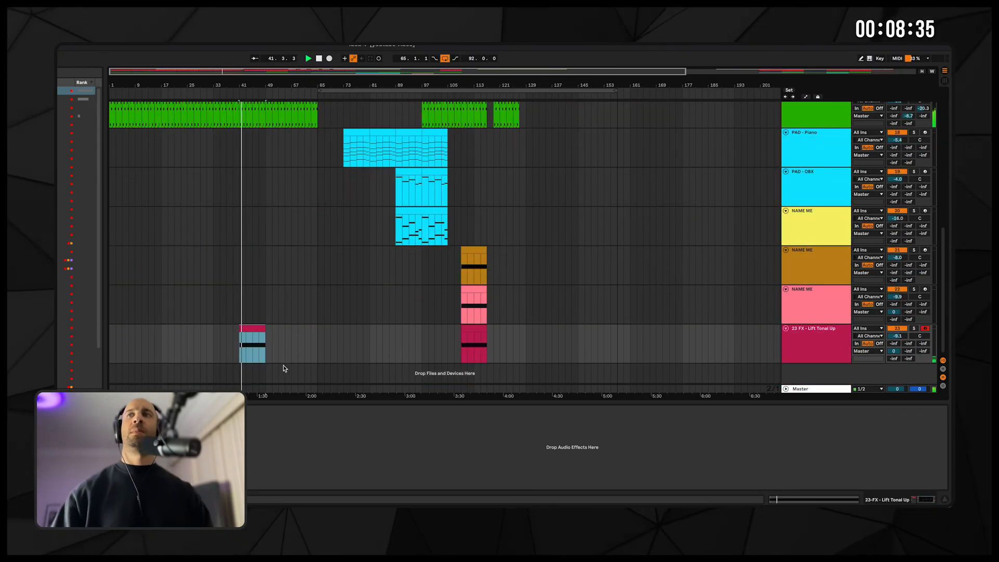
{"action": "left_click", "coordinate": [810, 333]}
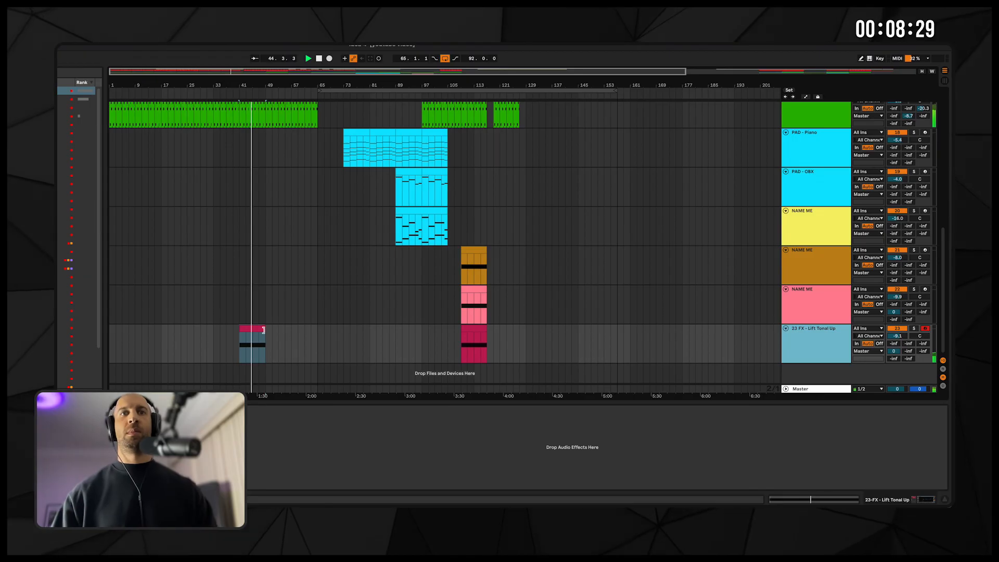
- Try extending the copied riser clip's end to bar 51, check the automation, and trim the clip back to bar 49
{"action": "left_click_drag", "start_coordinate": [265, 342], "coordinate": [272, 338]}
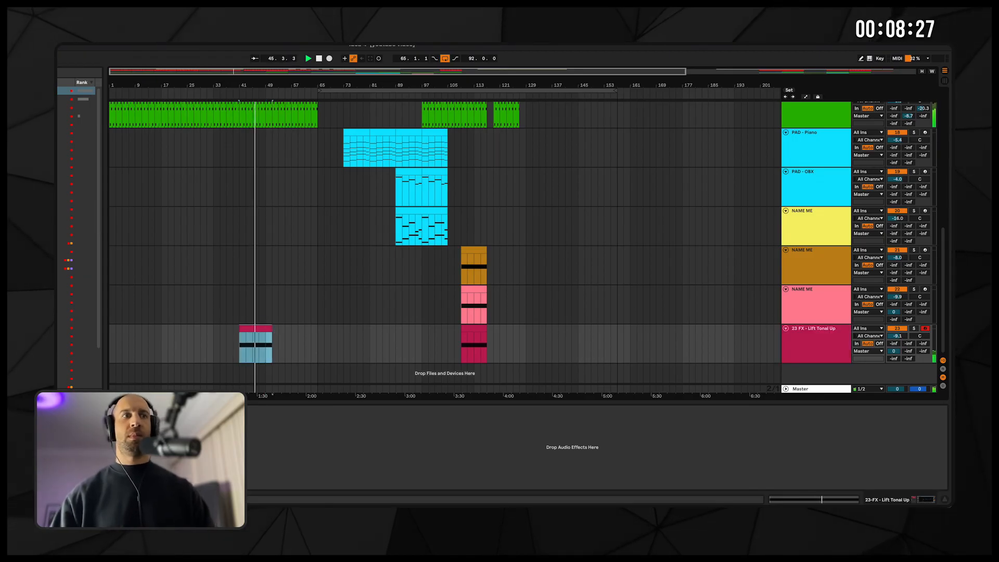
{"action": "key", "text": "a"}
{"action": "key", "text": "a"}
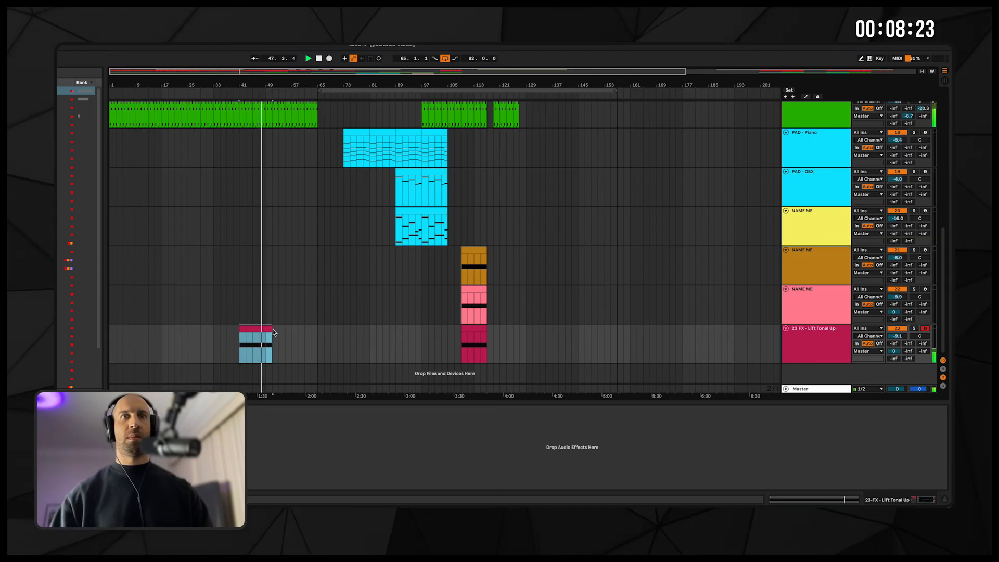
{"action": "left_click_drag", "start_coordinate": [273, 329], "coordinate": [265, 329]}
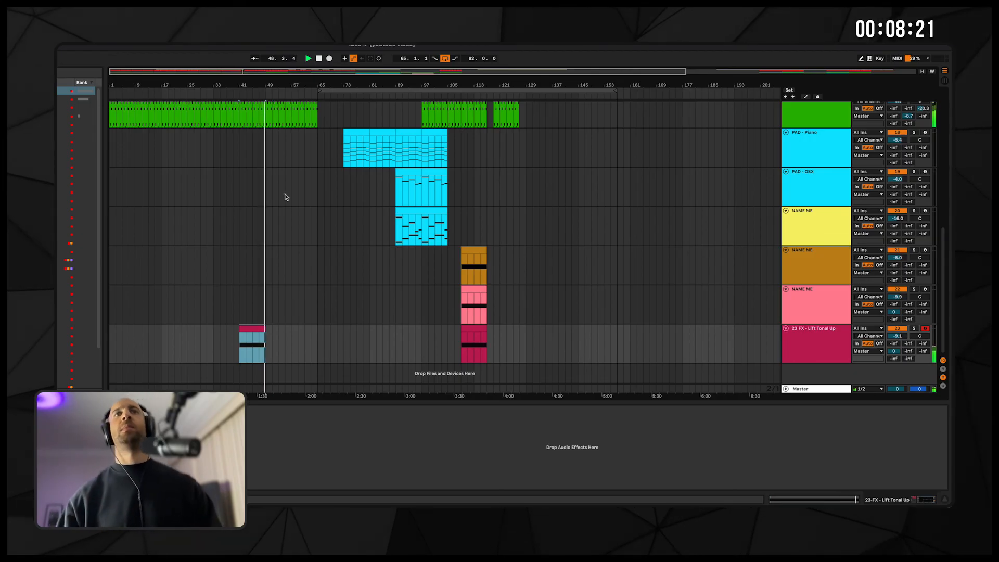
- Examine all tracks from the top down around the bar 49 return during playback, including BASS - Drop
{"action": "key", "text": "a"}
{"action": "key", "text": "a"}
{"action": "scroll", "coordinate": [292, 190], "scroll_direction": "up", "scroll_amount": 8}
{"action": "scroll", "coordinate": [292, 190], "scroll_direction": "down", "scroll_amount": 5}
{"action": "scroll", "coordinate": [292, 191], "scroll_direction": "up", "scroll_amount": 5}
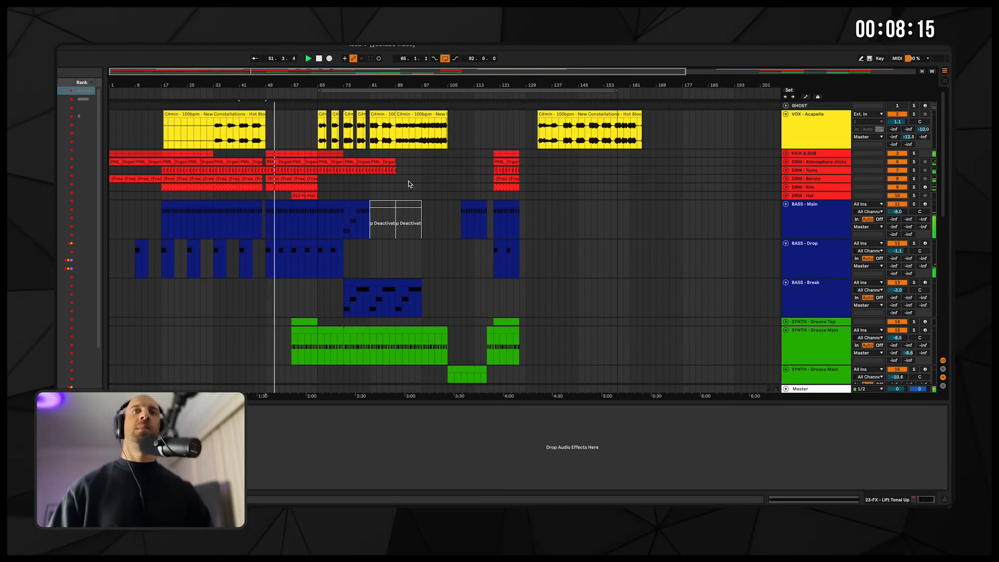
{"action": "scroll", "coordinate": [281, 197], "scroll_direction": "down", "scroll_amount": 5}
{"action": "scroll", "coordinate": [294, 182], "scroll_direction": "up", "scroll_amount": 5}
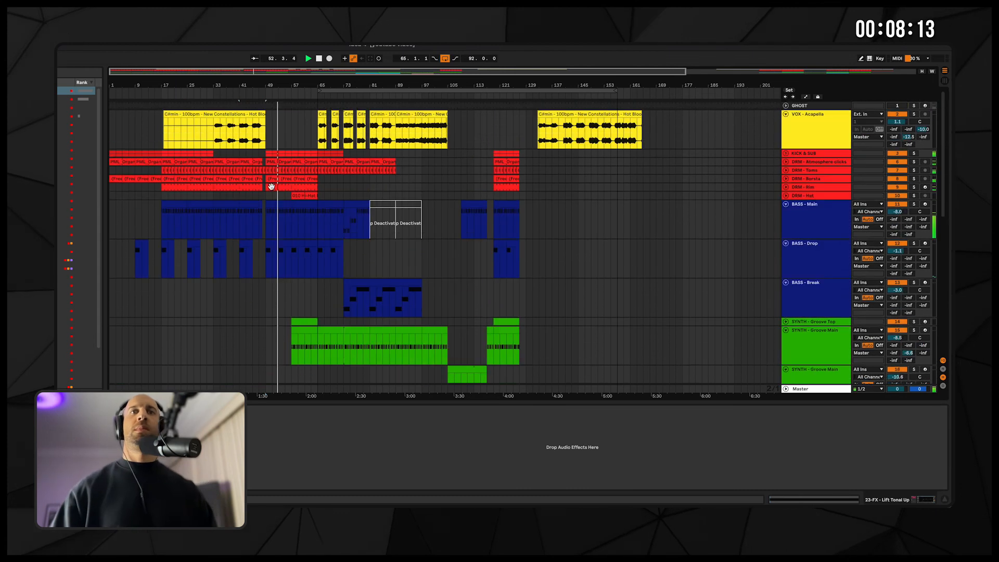
{"action": "left_click", "coordinate": [829, 243]}
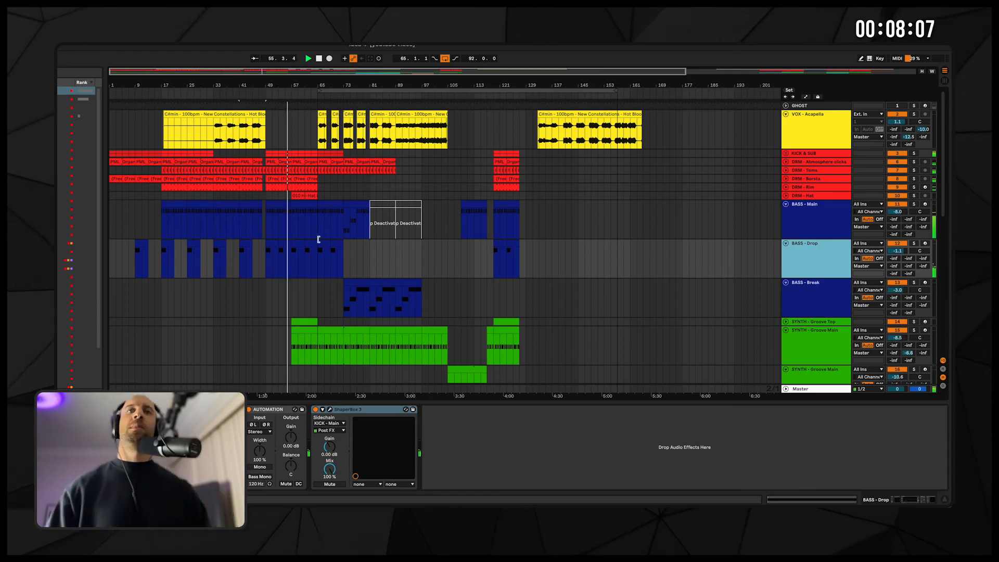
{"action": "scroll", "coordinate": [354, 249], "scroll_direction": "down", "scroll_amount": 3}
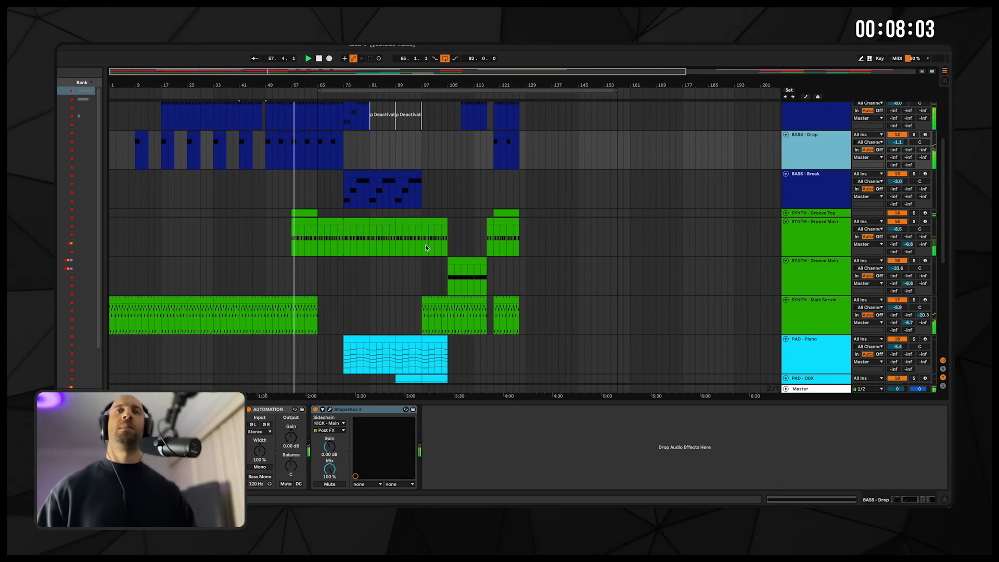
- Shape the Macro 1 automation on SYNTH - Groove Main to rise from bar 57 to about 0.37 at bar 65, dipping to about 0.22
{"action": "left_click", "coordinate": [304, 248]}
{"action": "key", "text": "a"}
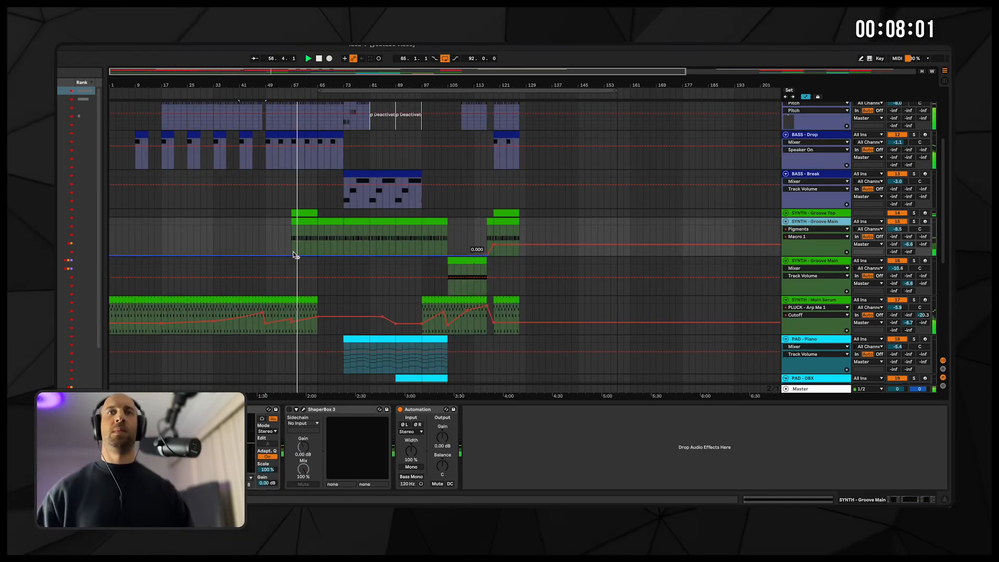
{"action": "left_click_drag", "start_coordinate": [312, 255], "coordinate": [312, 250]}
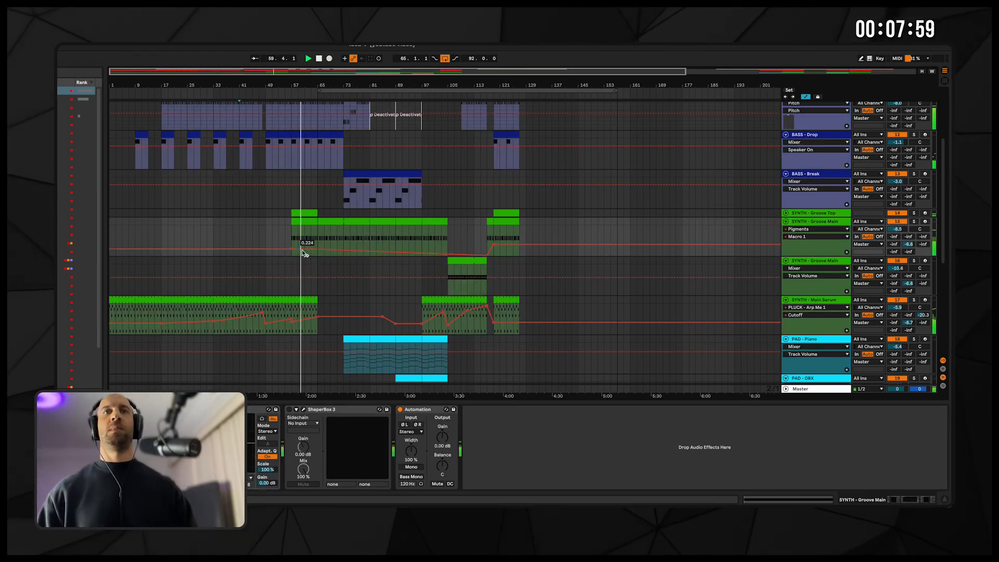
{"action": "mouse_move", "coordinate": [306, 250]}
{"action": "left_mouse_down"}
{"action": "mouse_move", "coordinate": [289, 252]}
{"action": "mouse_move", "coordinate": [306, 249]}
{"action": "left_mouse_up"}
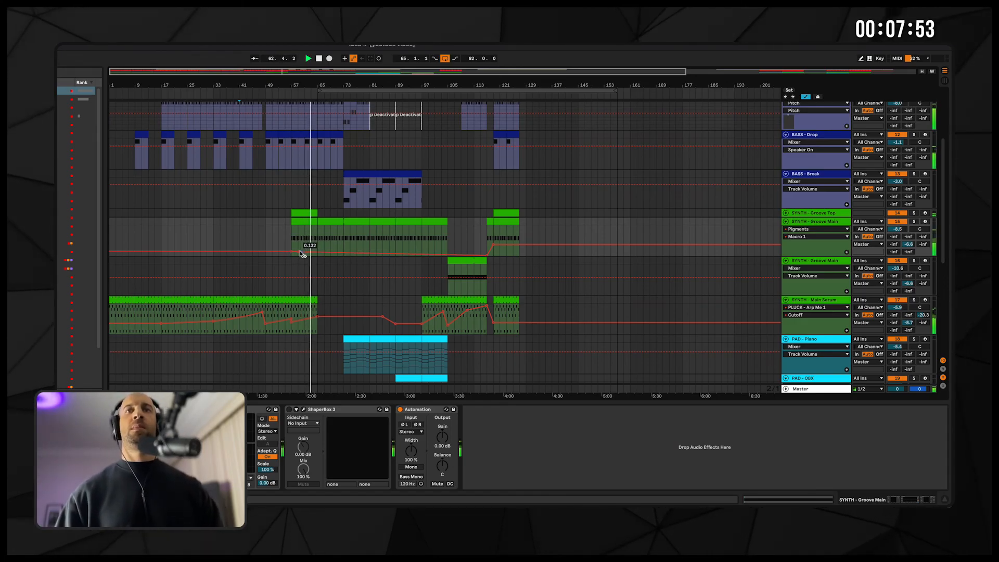
{"action": "left_click_drag", "start_coordinate": [319, 247], "coordinate": [316, 245]}
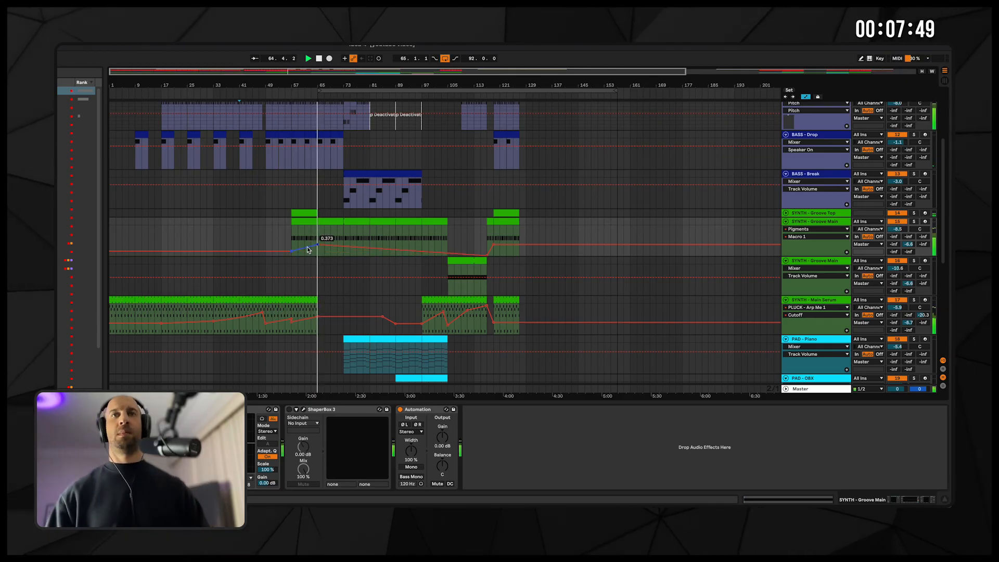
{"action": "left_click", "coordinate": [328, 247]}
{"action": "left_click_drag", "start_coordinate": [327, 247], "coordinate": [327, 248]}
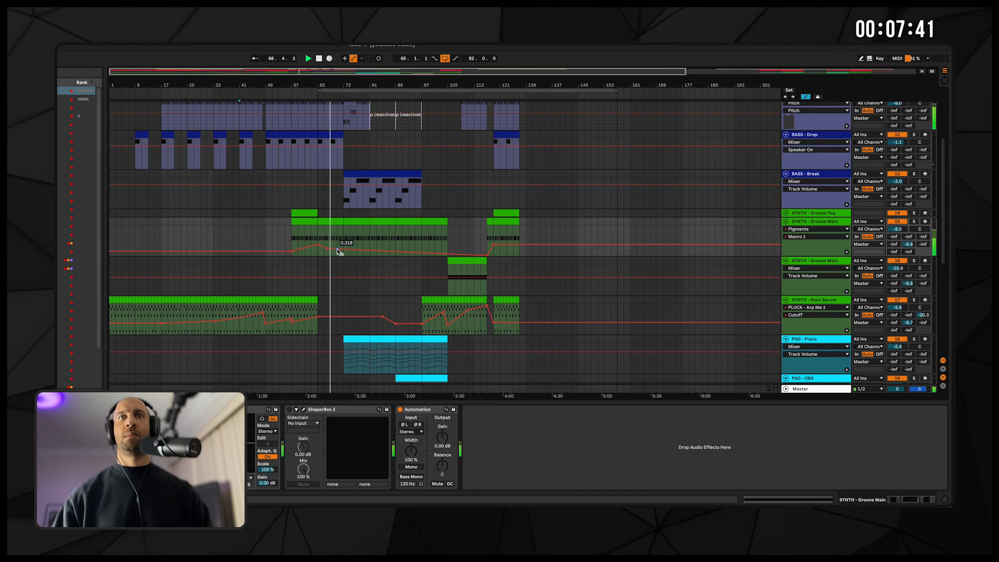
{"action": "key", "text": "a"}
- Unfold the DRM - Toms track and reactivate the BASS - Main clip at bars 81–89
{"action": "scroll", "coordinate": [642, 236], "scroll_direction": "up", "scroll_amount": 5}
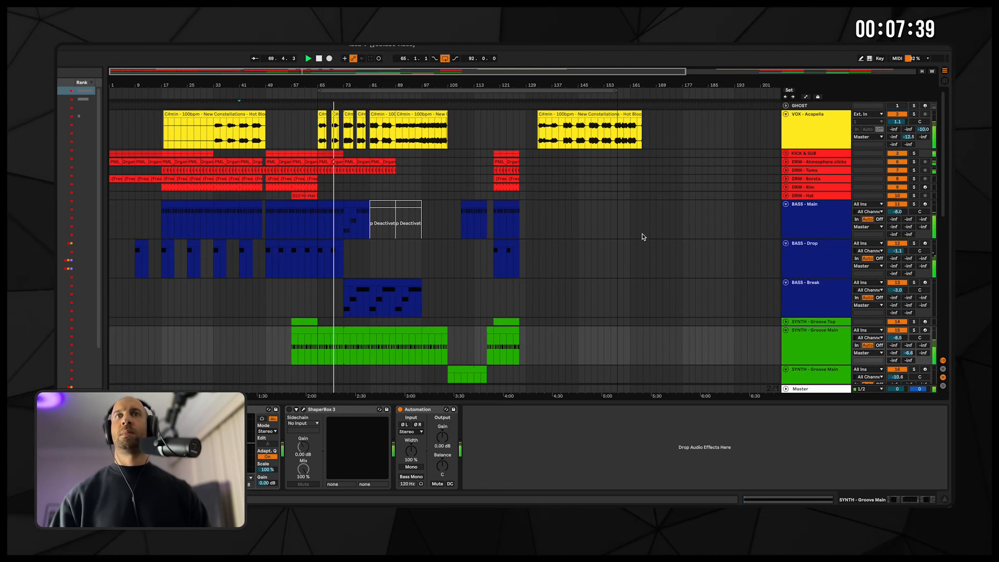
{"action": "left_click", "coordinate": [786, 170]}
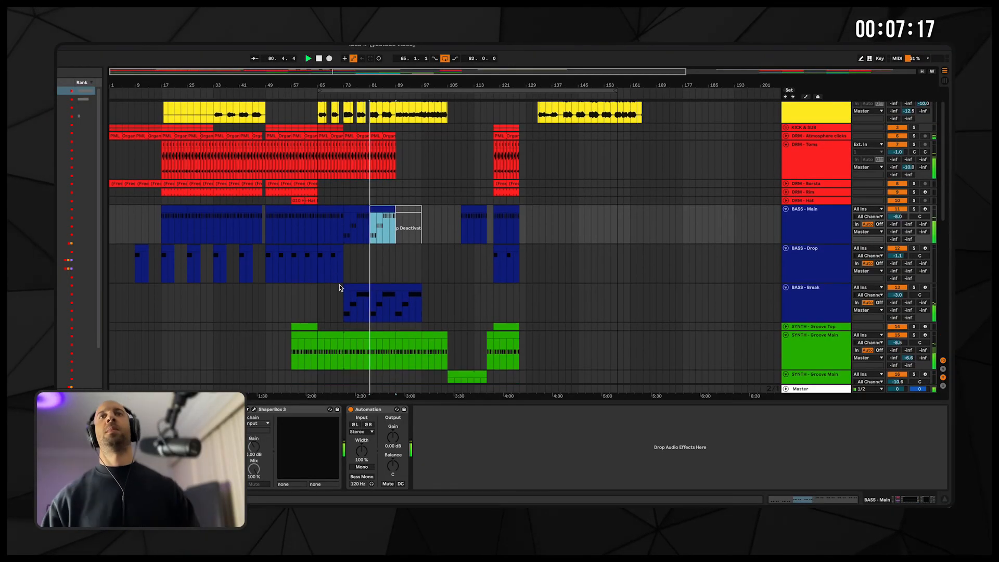
- Insert a new MIDI track directly below PAD - Piano
{"action": "scroll", "coordinate": [352, 257], "scroll_direction": "down", "scroll_amount": 15}
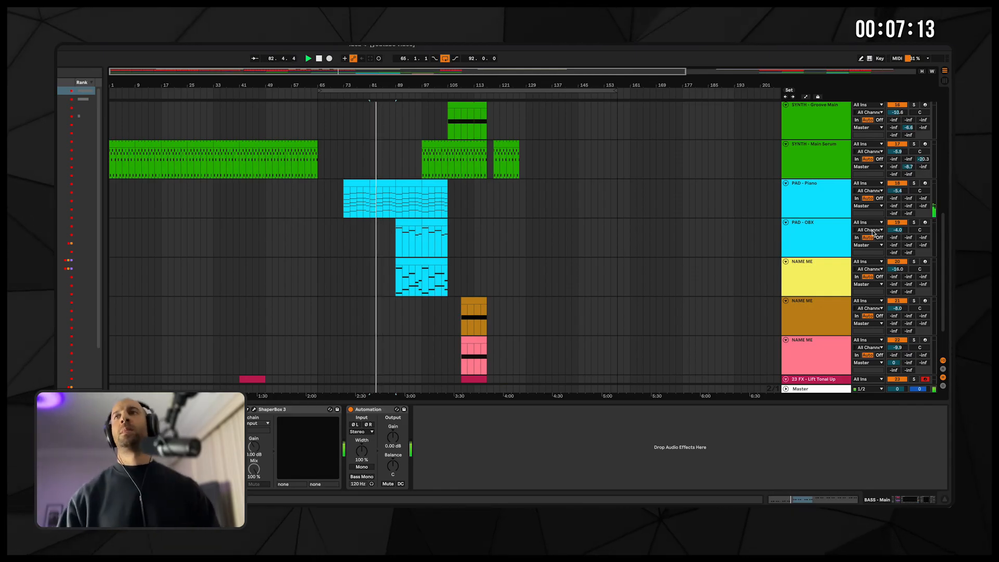
{"action": "left_click", "coordinate": [823, 190]}
{"action": "key", "text": "super+t"}
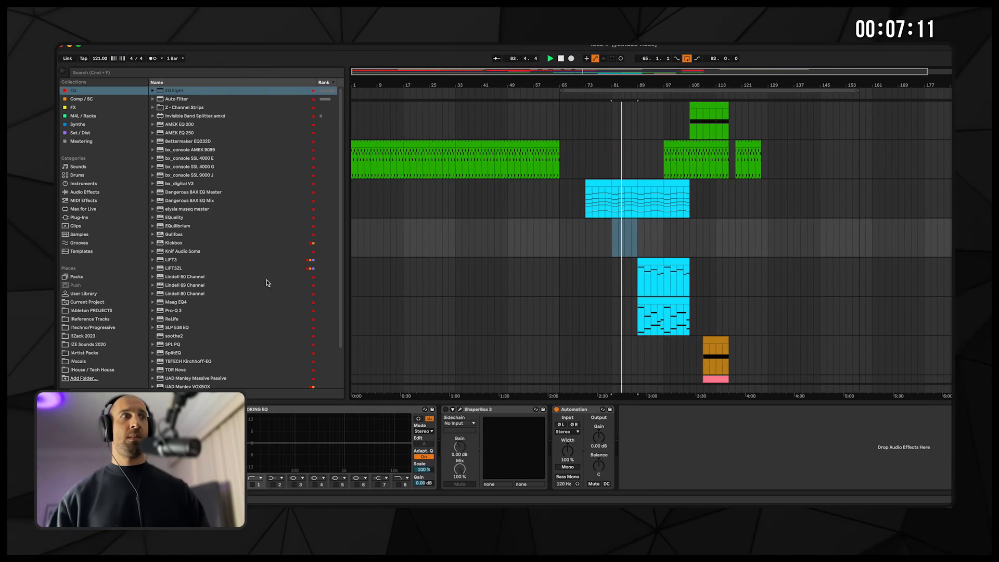
- Load STRING - Large Emotional Arcade from the ZE Sounds 2020 Strings folder onto the new track and close its plug-in windows
{"action": "left_click", "coordinate": [93, 344]}
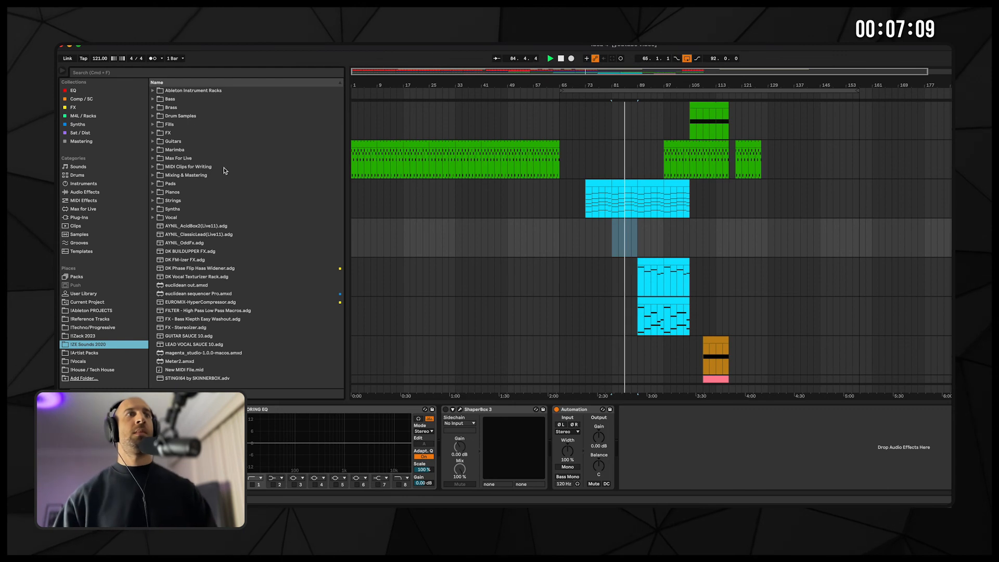
{"action": "left_click", "coordinate": [167, 210]}
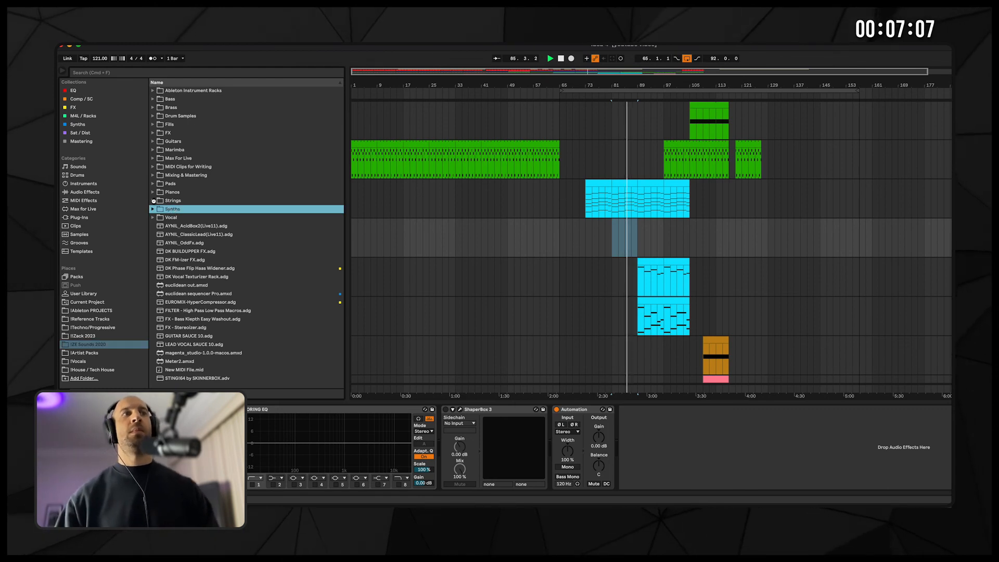
{"action": "left_click", "coordinate": [154, 201]}
{"action": "left_click", "coordinate": [152, 200]}
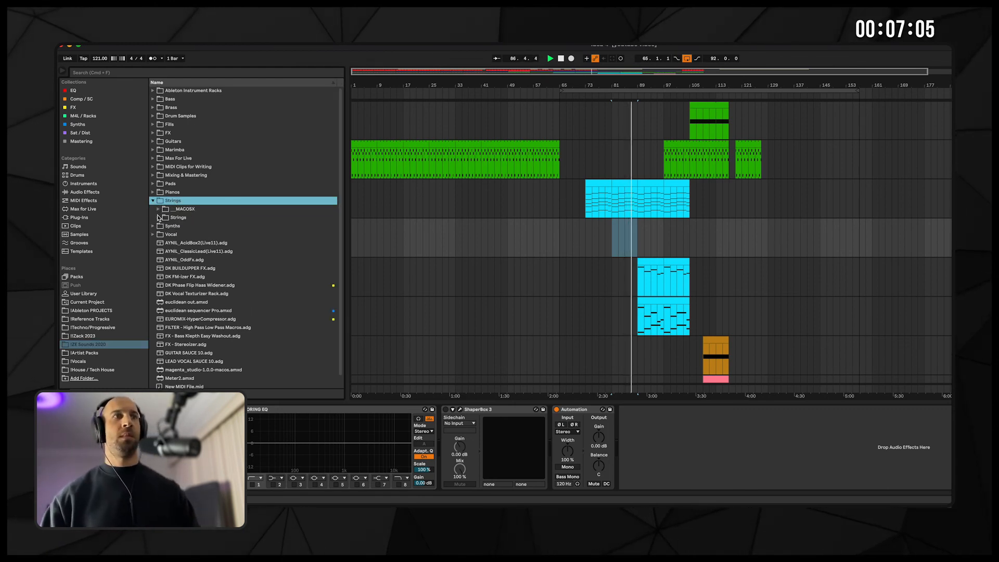
{"action": "left_click", "coordinate": [159, 218]}
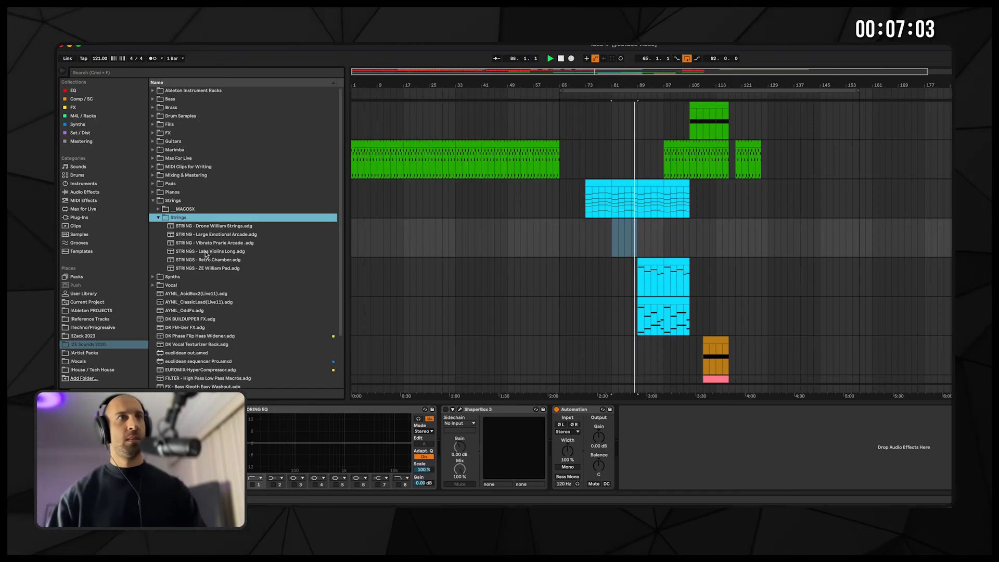
{"action": "left_click", "coordinate": [206, 253]}
{"action": "left_click_drag", "start_coordinate": [209, 235], "coordinate": [613, 240]}
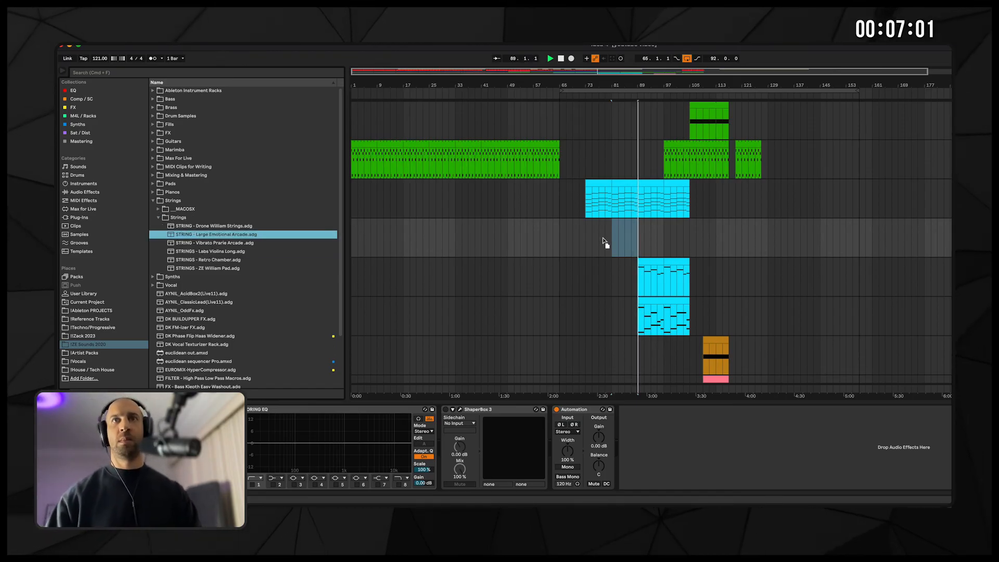
{"action": "left_click_drag", "start_coordinate": [710, 230], "coordinate": [696, 229]}
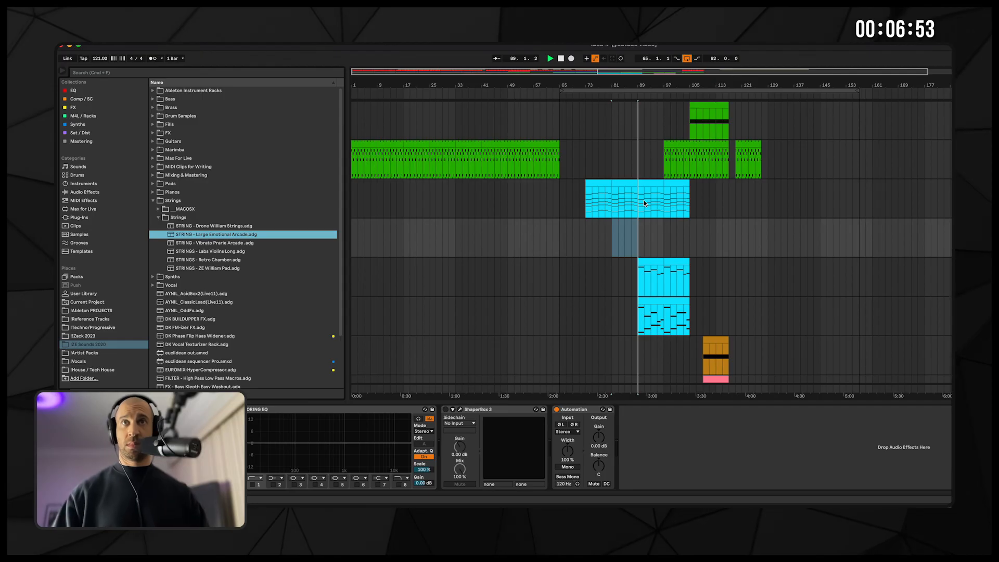
{"action": "left_click_drag", "start_coordinate": [644, 203], "coordinate": [644, 204]}
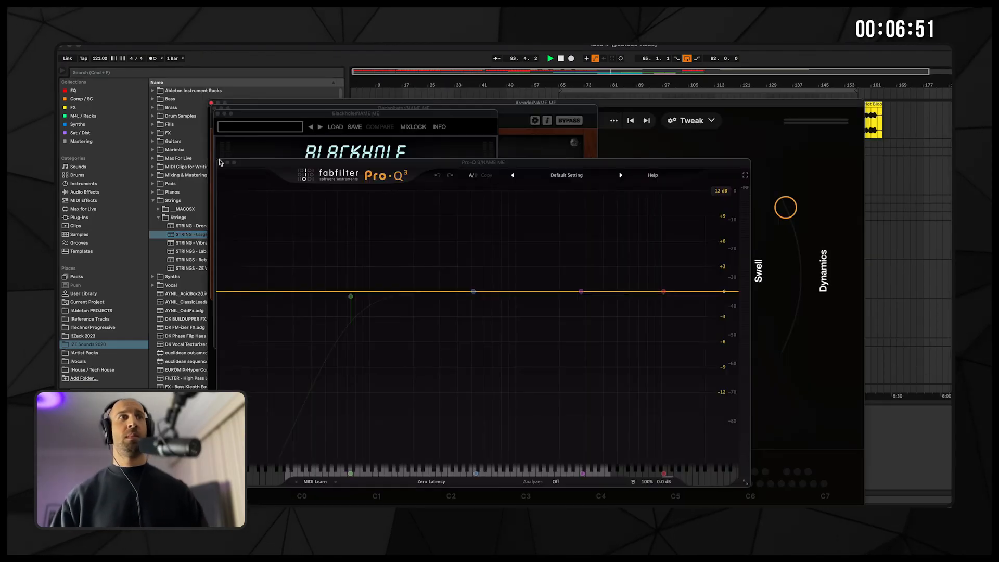
{"action": "left_click", "coordinate": [219, 163]}
{"action": "left_click", "coordinate": [218, 115]}
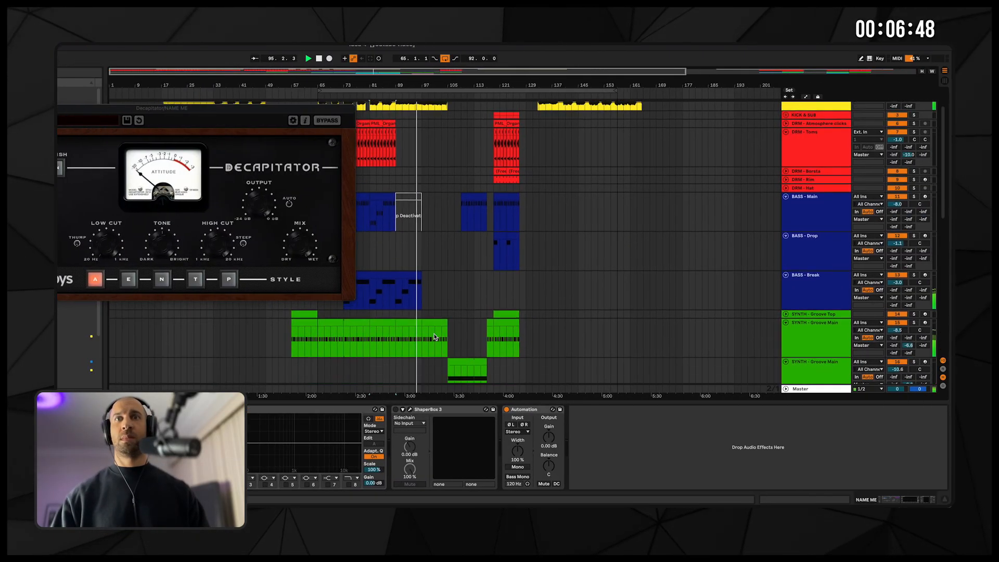
- Delete the upper SYNTH - Groove Main section at bars 89–97 and bring its Macro 1 automation down to 0 by bar 89
{"action": "left_click_drag", "start_coordinate": [421, 338], "coordinate": [396, 338]}
{"action": "key", "text": "Delete"}
{"action": "key", "text": "a"}
{"action": "scroll", "coordinate": [395, 333], "scroll_direction": "down", "scroll_amount": 1}
{"action": "mouse_move", "coordinate": [370, 329]}
{"action": "left_mouse_down"}
{"action": "mouse_move", "coordinate": [422, 338]}
{"action": "mouse_move", "coordinate": [448, 327]}
{"action": "mouse_move", "coordinate": [448, 338]}
{"action": "left_mouse_up"}
{"action": "left_click", "coordinate": [371, 330]}
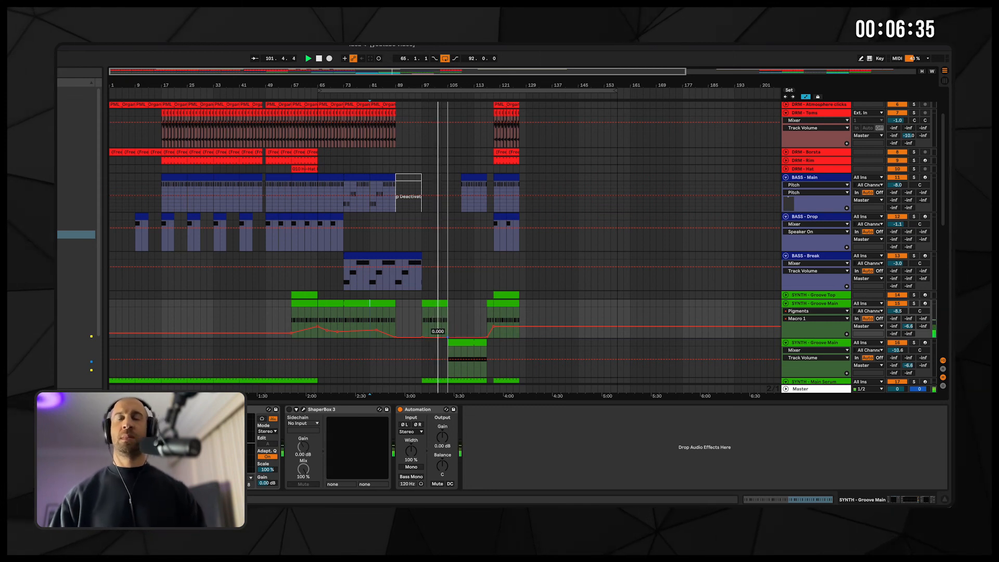
{"action": "key", "text": "a"}
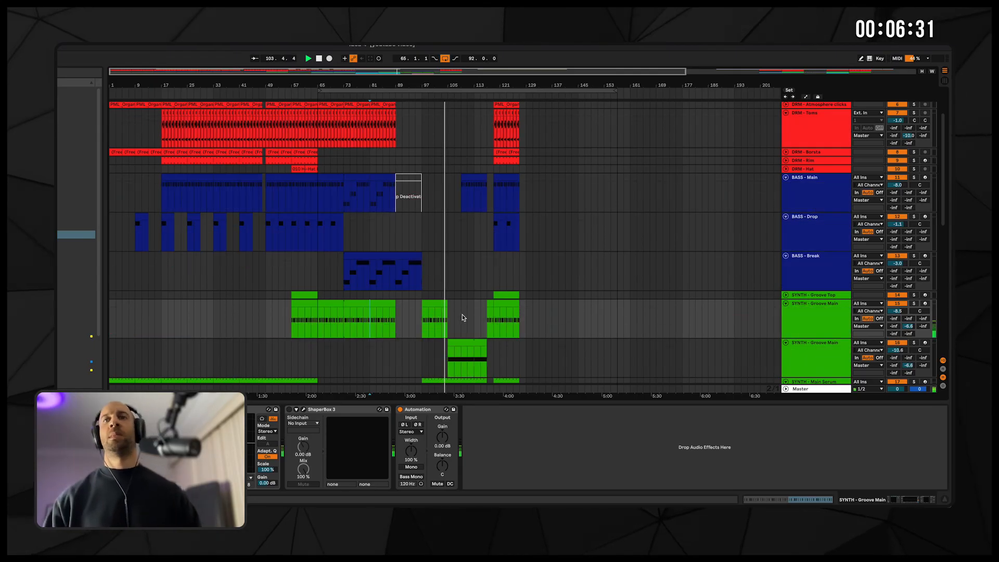
{"action": "scroll", "coordinate": [462, 314], "scroll_direction": "down", "scroll_amount": 5}
{"action": "left_click", "coordinate": [770, 219]}
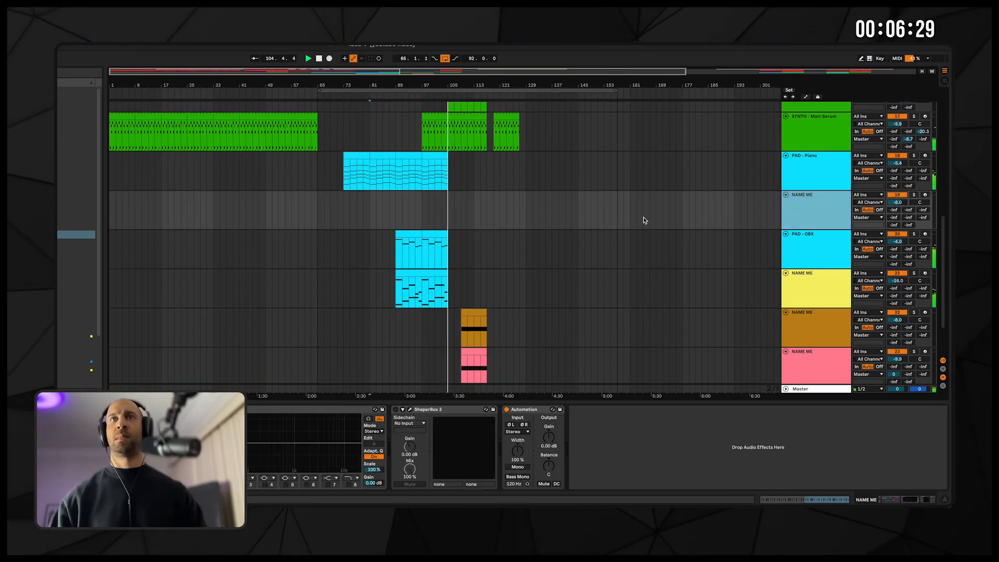
{"action": "left_click", "coordinate": [401, 158]}
{"action": "scroll", "coordinate": [505, 162], "scroll_direction": "up", "scroll_amount": 5}
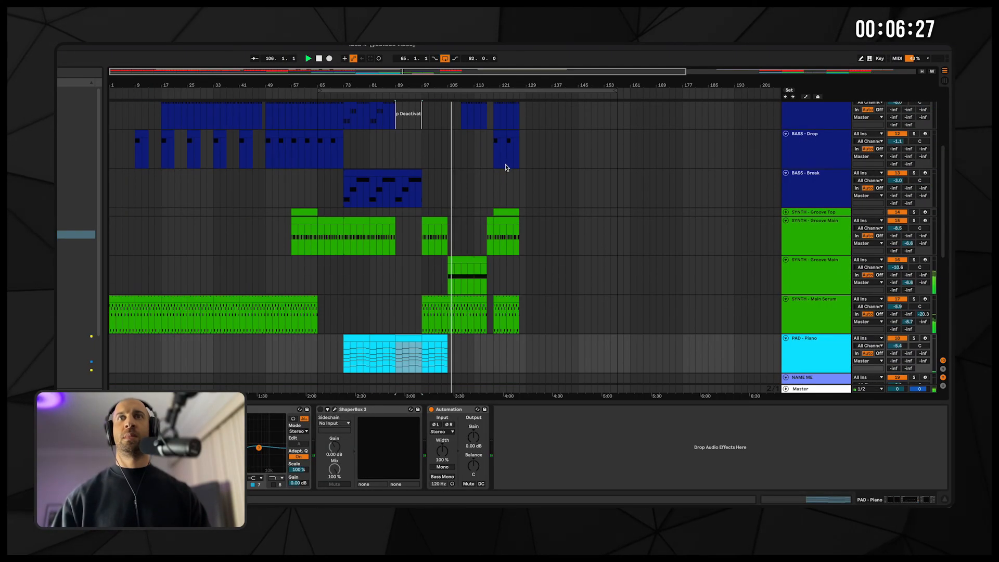
- Raise the lower SYNTH - Groove Main track's volume and automate its D-V - Huge Space send across bars 105–117
{"action": "left_click", "coordinate": [838, 264]}
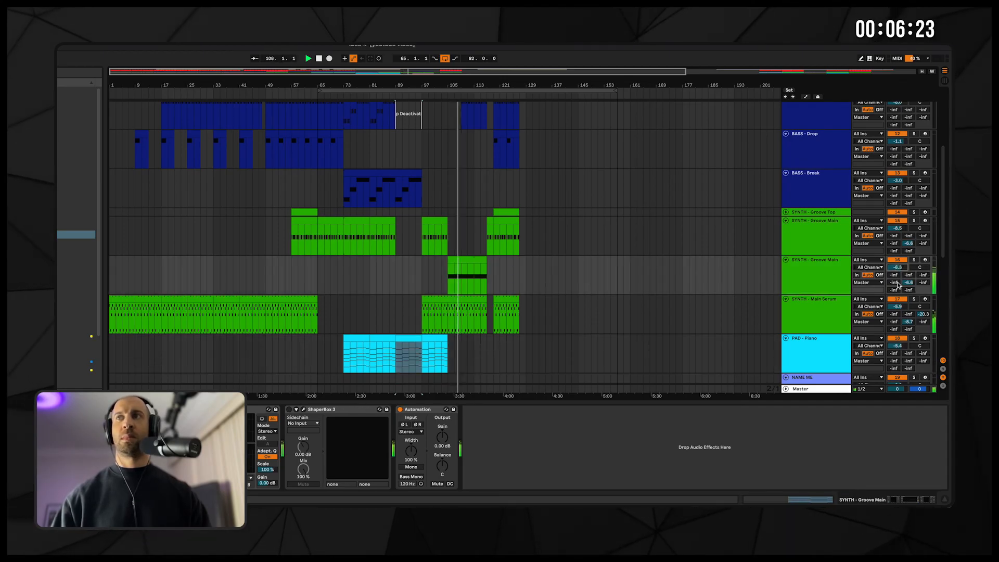
{"action": "key", "text": "a"}
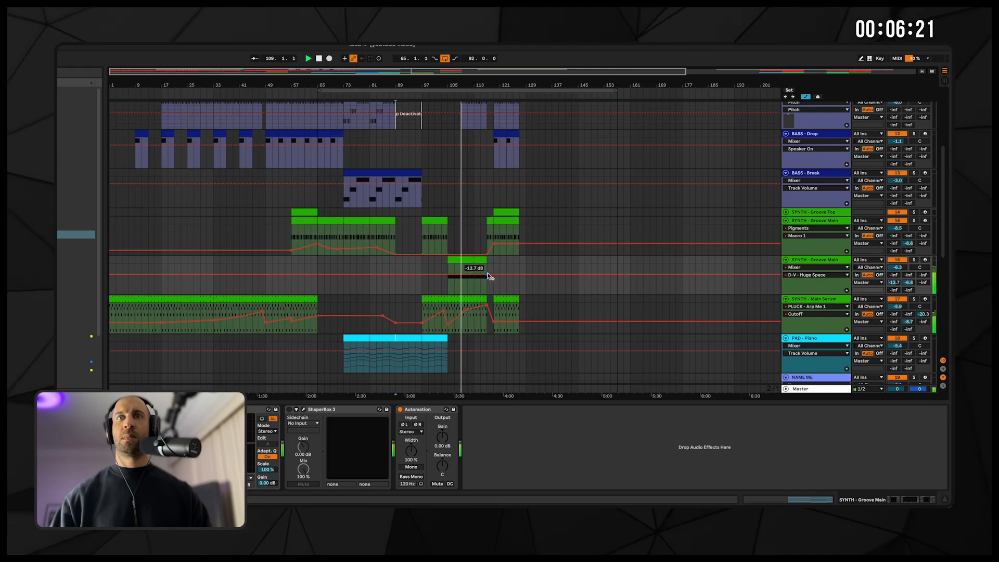
{"action": "left_click_drag", "start_coordinate": [448, 274], "coordinate": [488, 296]}
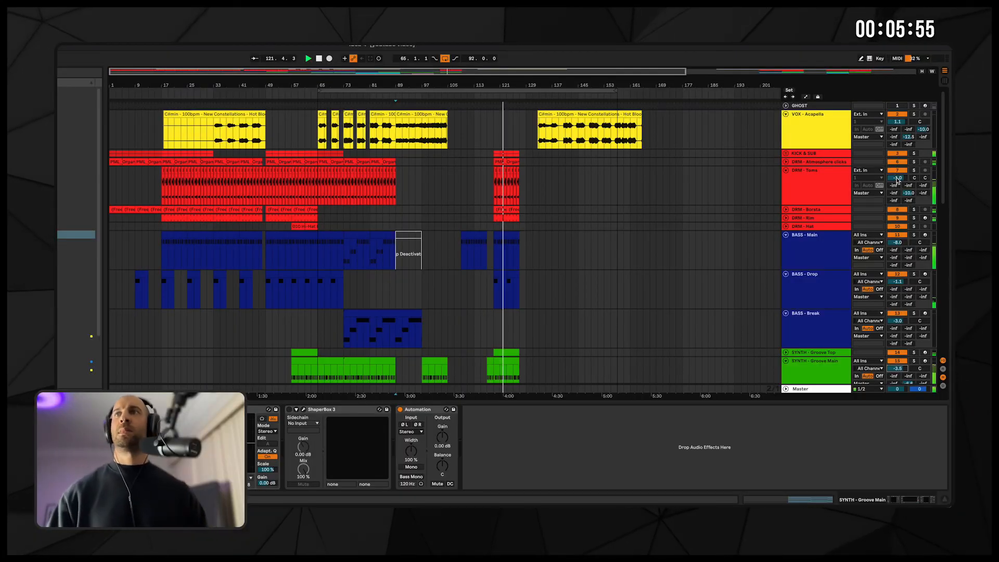
- Copy the PAD - Piano clip at bars 89–97 onto the unnamed strings track below it and play that section
{"action": "scroll", "coordinate": [897, 180], "scroll_direction": "down", "scroll_amount": 5}
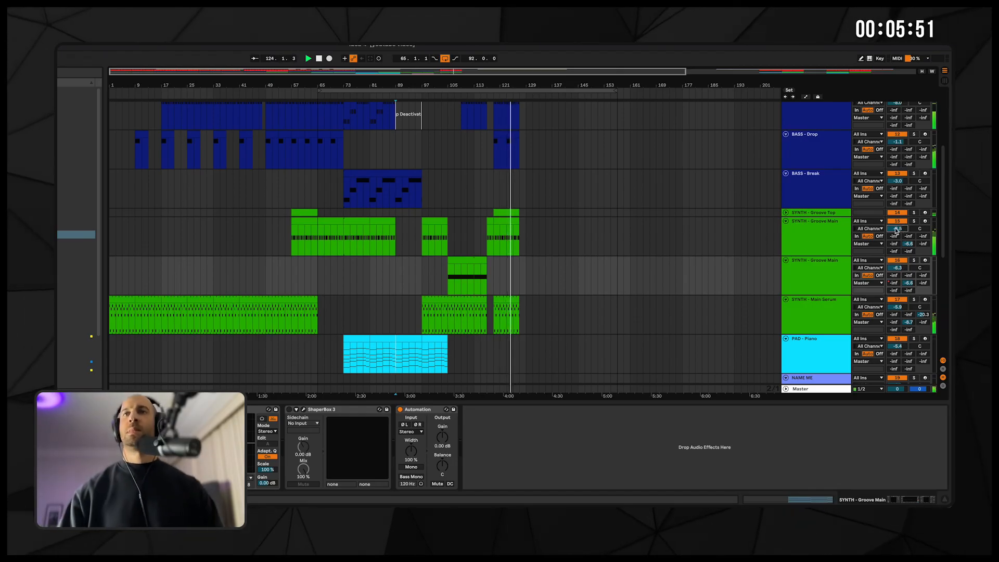
{"action": "left_click", "coordinate": [377, 97]}
{"action": "scroll", "coordinate": [421, 229], "scroll_direction": "down", "scroll_amount": 8}
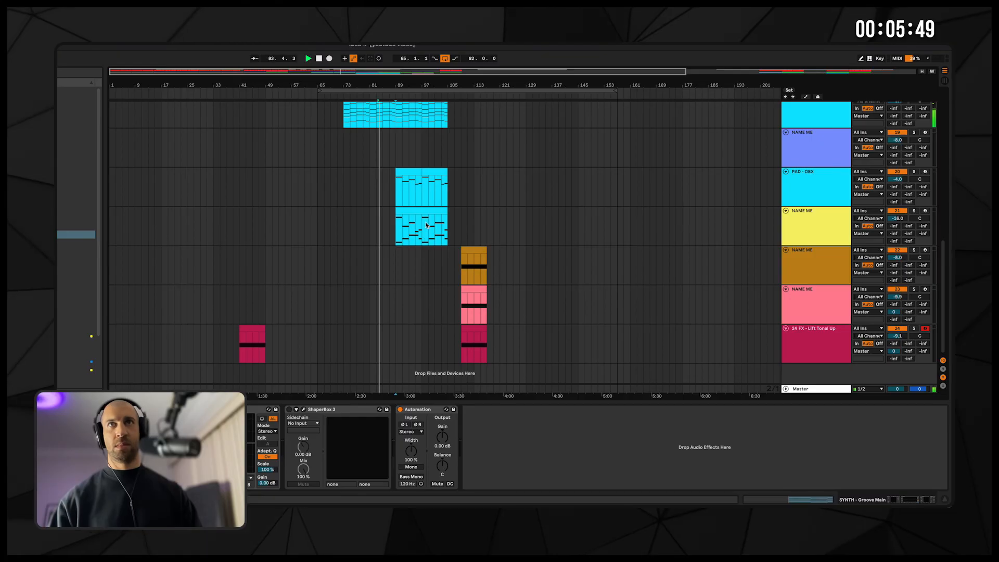
{"action": "scroll", "coordinate": [420, 228], "scroll_direction": "up", "scroll_amount": 6}
{"action": "key", "text": "space"}
{"action": "left_click_drag", "start_coordinate": [405, 285], "coordinate": [410, 333]}
{"action": "key", "text": "space"}
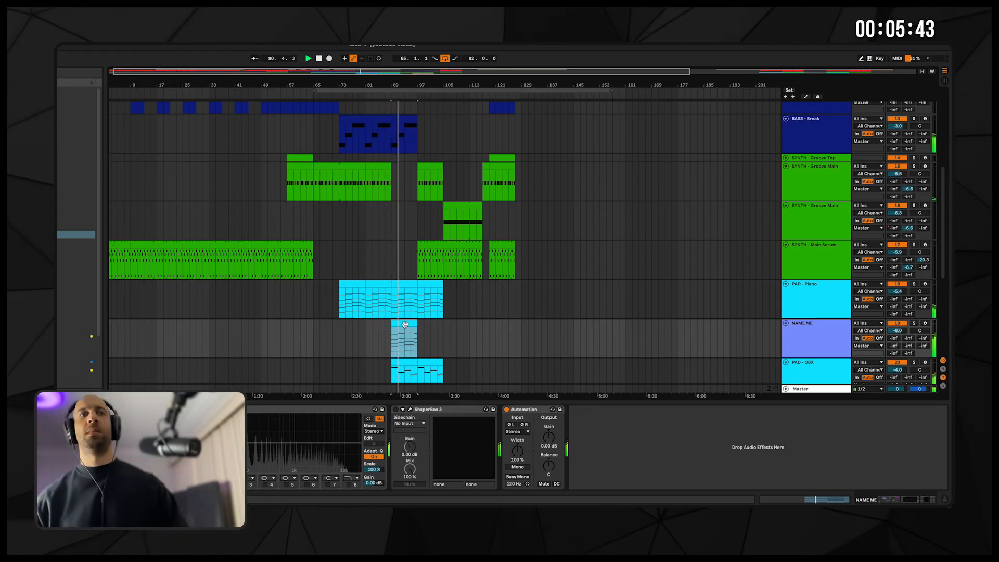
- Duplicate the strings clip to bars 97–105, then solo the strings track with its volume at -11.0 dB
{"action": "left_click_drag", "start_coordinate": [405, 325], "coordinate": [431, 328]}
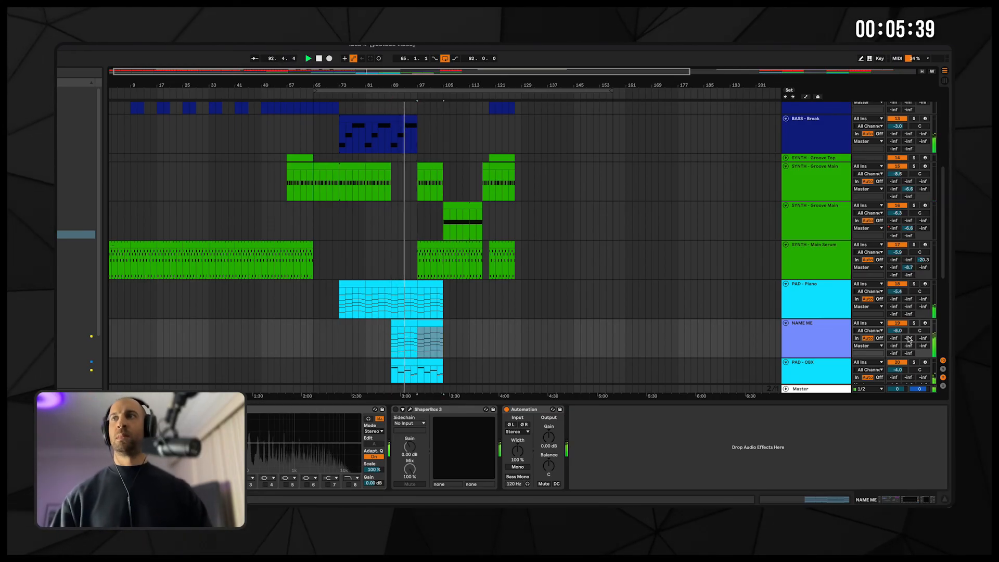
{"action": "left_click_drag", "start_coordinate": [897, 330], "coordinate": [897, 348]}
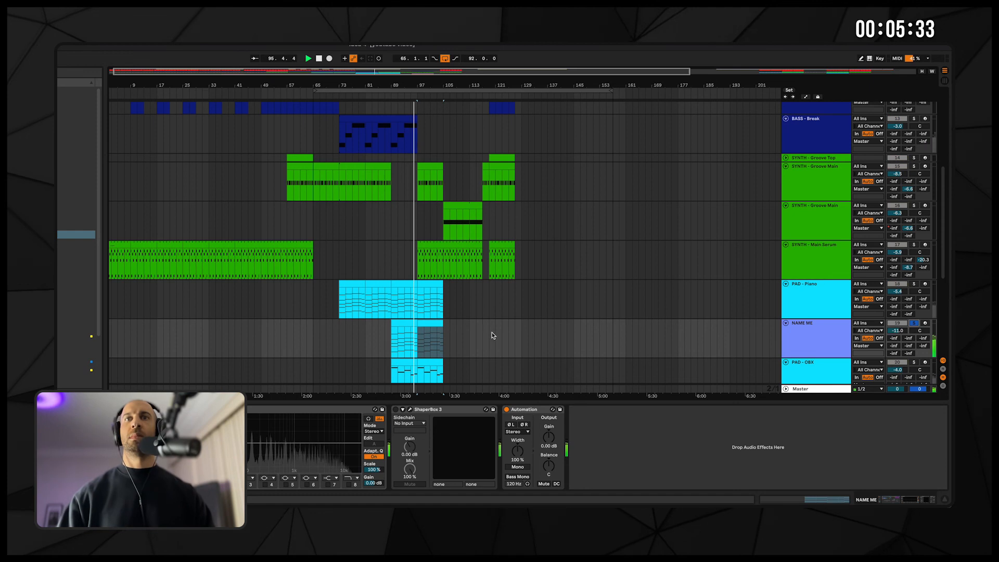
- Merge the two strings clips at bars 89–105 into one and open its notes for editing
{"action": "left_click", "coordinate": [408, 324]}
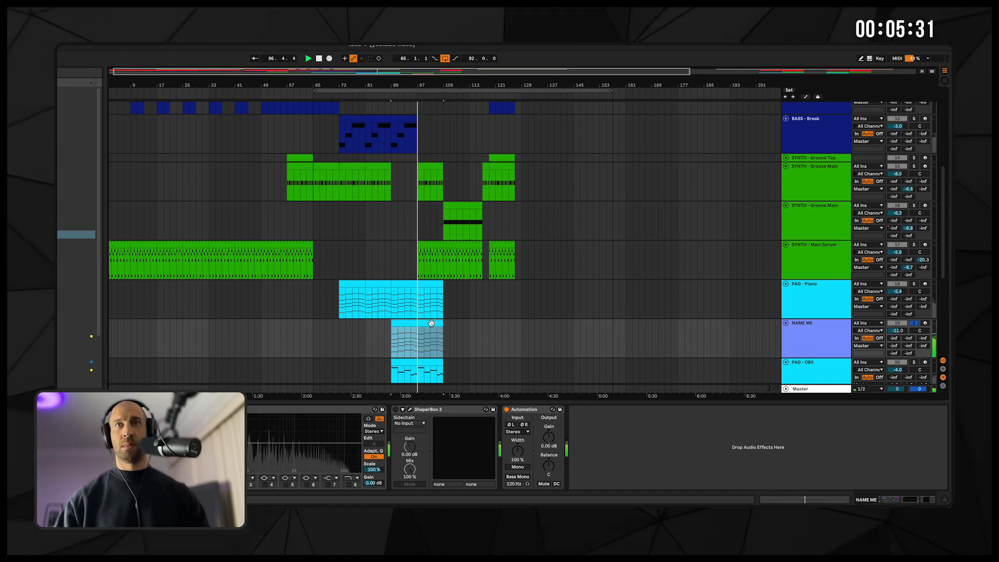
{"action": "double_click", "coordinate": [410, 323]}
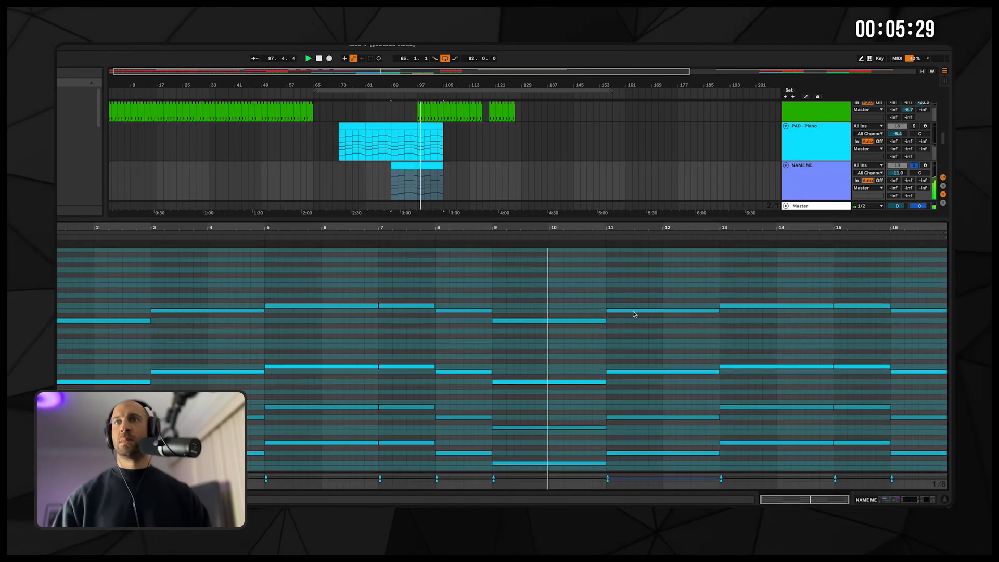
{"action": "scroll", "coordinate": [504, 326], "scroll_direction": "up", "scroll_amount": 2}
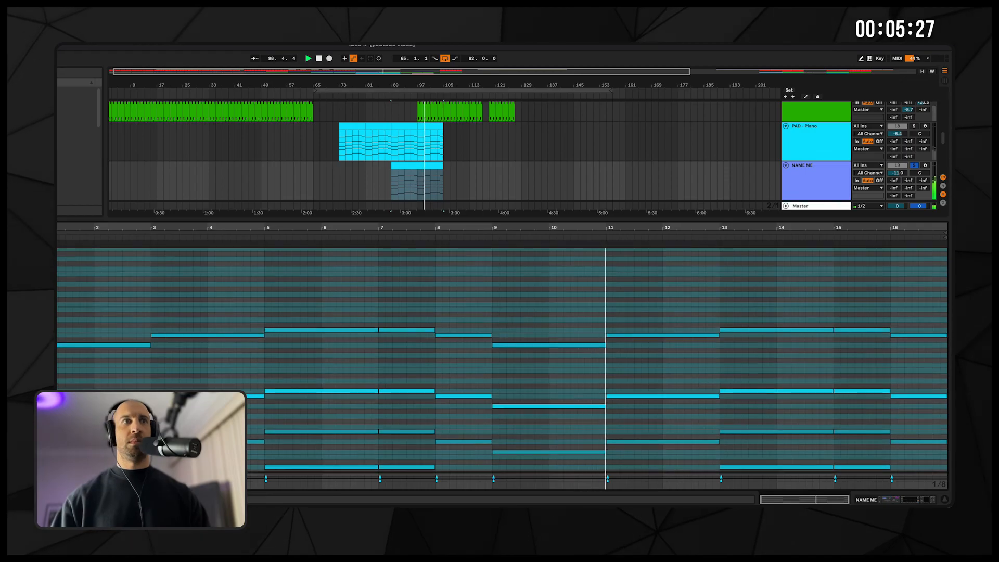
{"action": "scroll", "coordinate": [553, 340], "scroll_direction": "down", "scroll_amount": 2}
{"action": "scroll", "coordinate": [541, 342], "scroll_direction": "up", "scroll_amount": 1}
{"action": "key", "text": "space"}
- Raise the strings clip's top note spanning clip bars 9–11 to G#4 and replay the passage
{"action": "left_click_drag", "start_coordinate": [526, 324], "coordinate": [520, 306]}
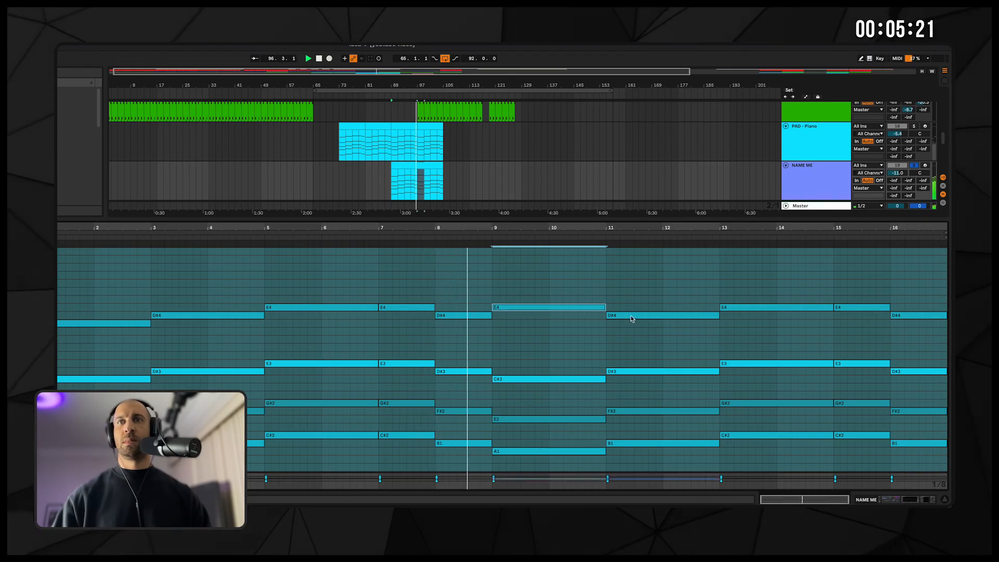
{"action": "left_click_drag", "start_coordinate": [548, 308], "coordinate": [541, 294]}
{"action": "left_click", "coordinate": [551, 293]}
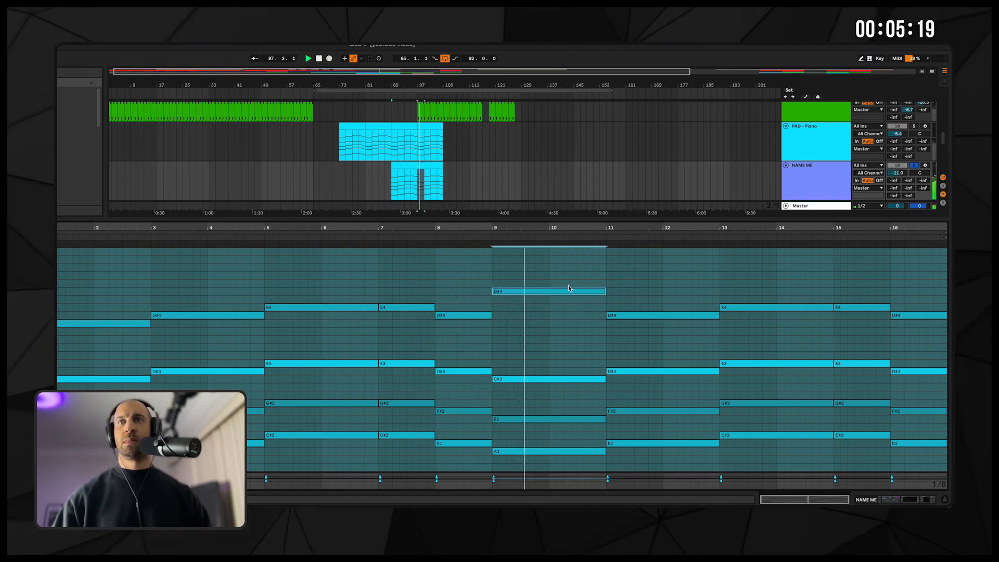
{"action": "key", "text": "space"}
{"action": "left_click", "coordinate": [489, 246]}
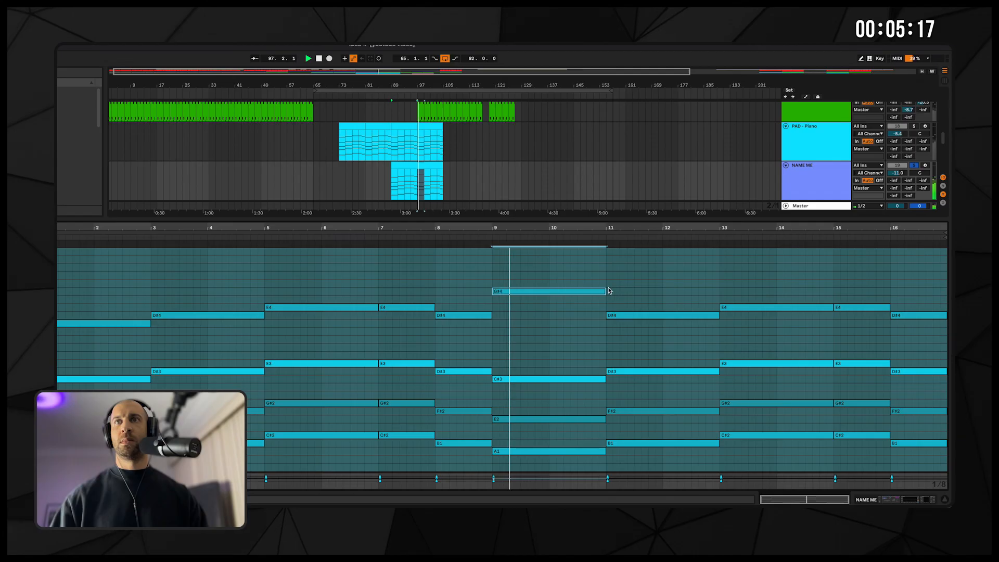
- Raise the strings clip's top note spanning clip bars 11–13 to F#4
{"action": "left_click", "coordinate": [646, 300]}
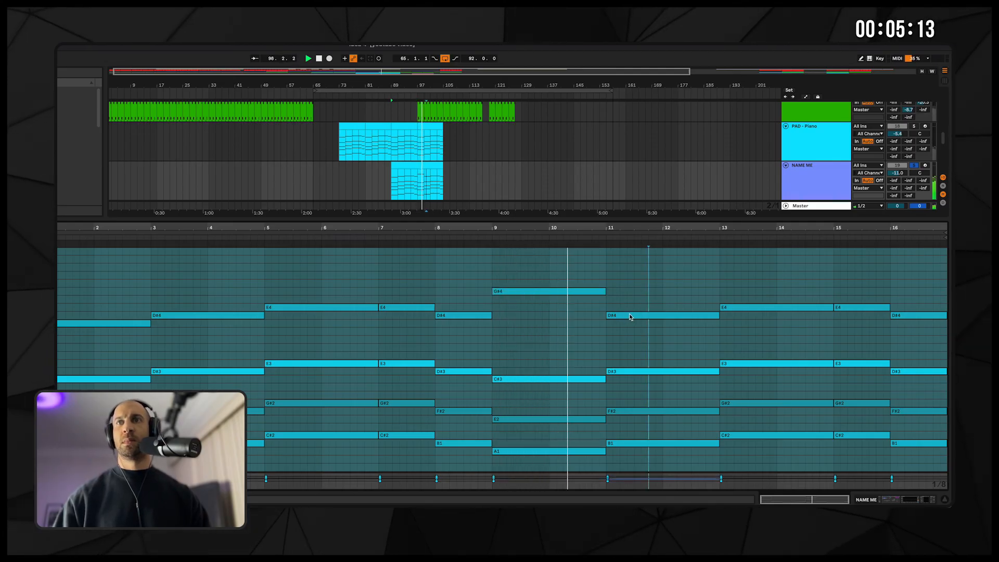
{"action": "left_click_drag", "start_coordinate": [630, 317], "coordinate": [630, 301]}
{"action": "left_click", "coordinate": [733, 292]}
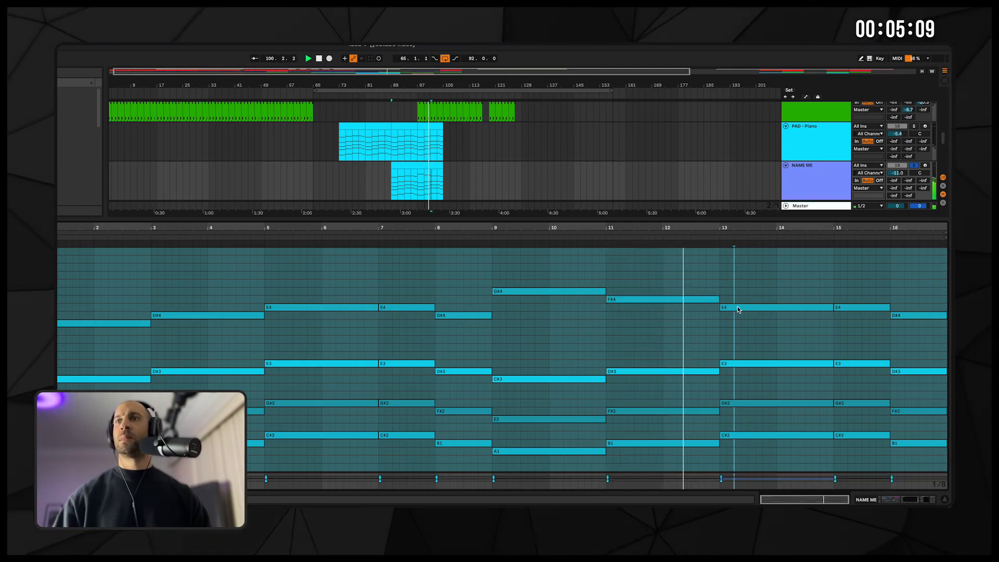
- Try the strings' top note at clip bars 13–15 on C#5 and B4, replaying the passage for each pitch
{"action": "left_click_drag", "start_coordinate": [738, 310], "coordinate": [756, 272]}
{"action": "left_click", "coordinate": [698, 239]}
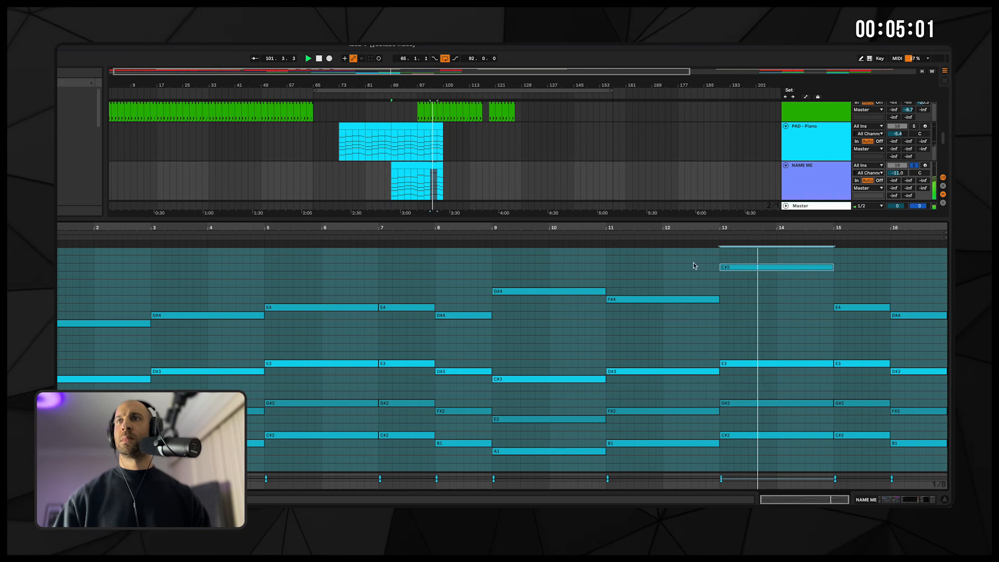
{"action": "left_click", "coordinate": [591, 234]}
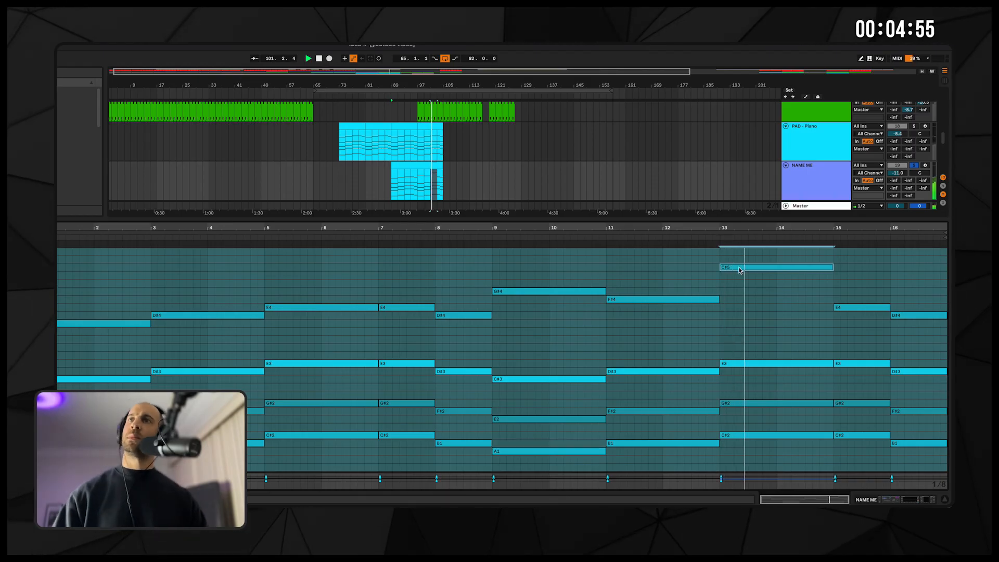
{"action": "left_click_drag", "start_coordinate": [742, 268], "coordinate": [742, 276]}
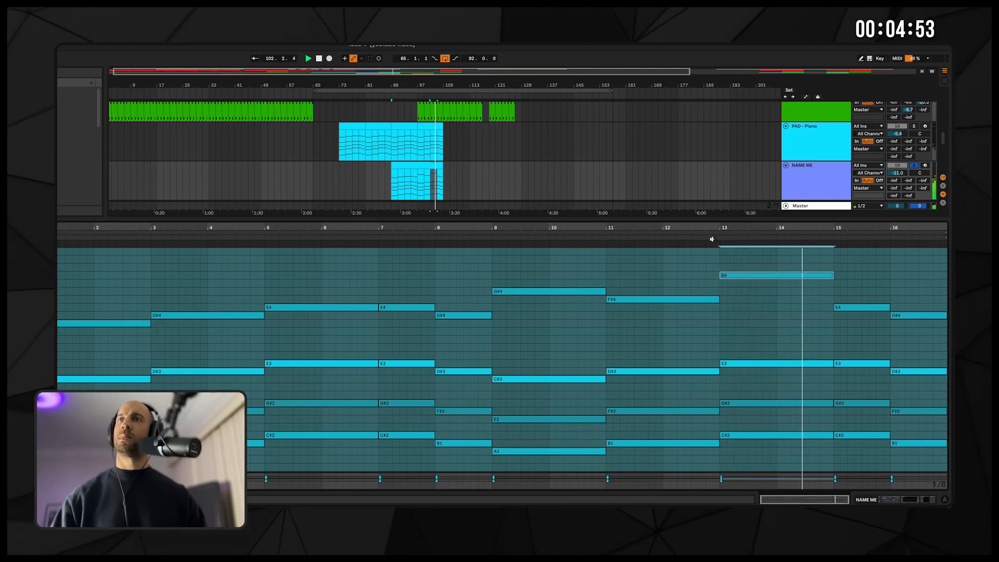
{"action": "left_click", "coordinate": [699, 238]}
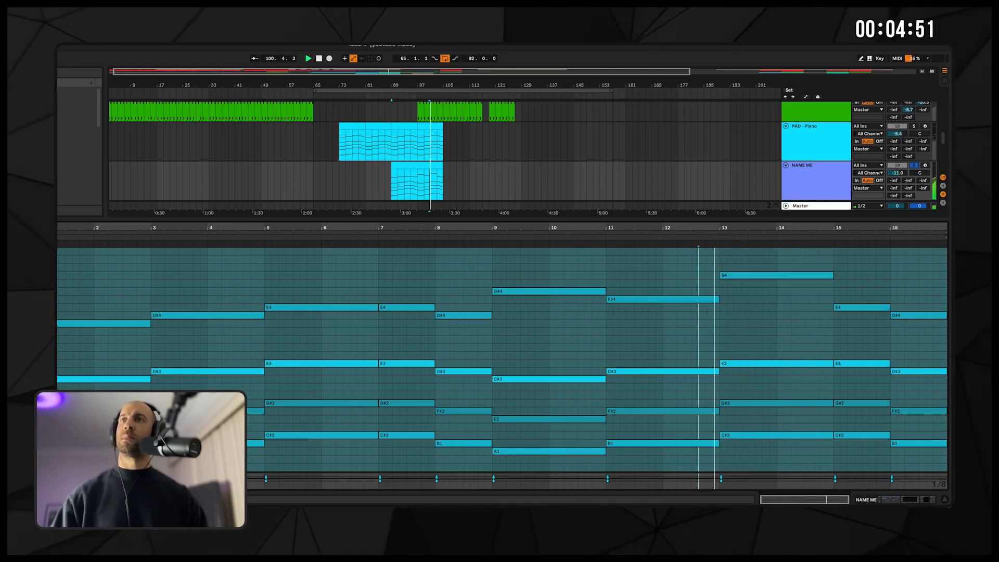
{"action": "left_click", "coordinate": [795, 278]}
{"action": "left_click", "coordinate": [853, 308]}
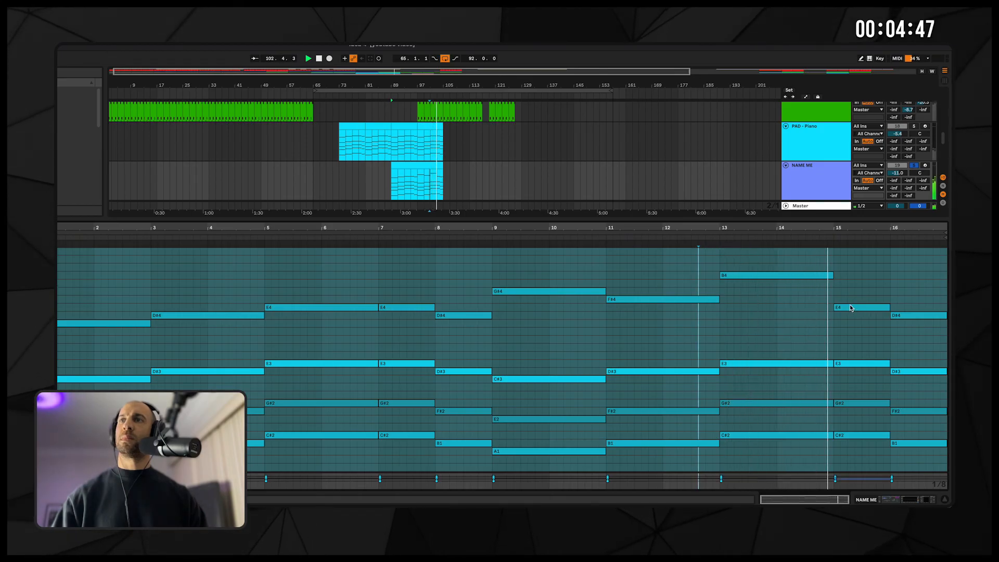
- Set the strings' top notes at clip bars 13–15 and 15–16 to G#4 and replay the passage
{"action": "left_click_drag", "start_coordinate": [851, 308], "coordinate": [851, 291]}
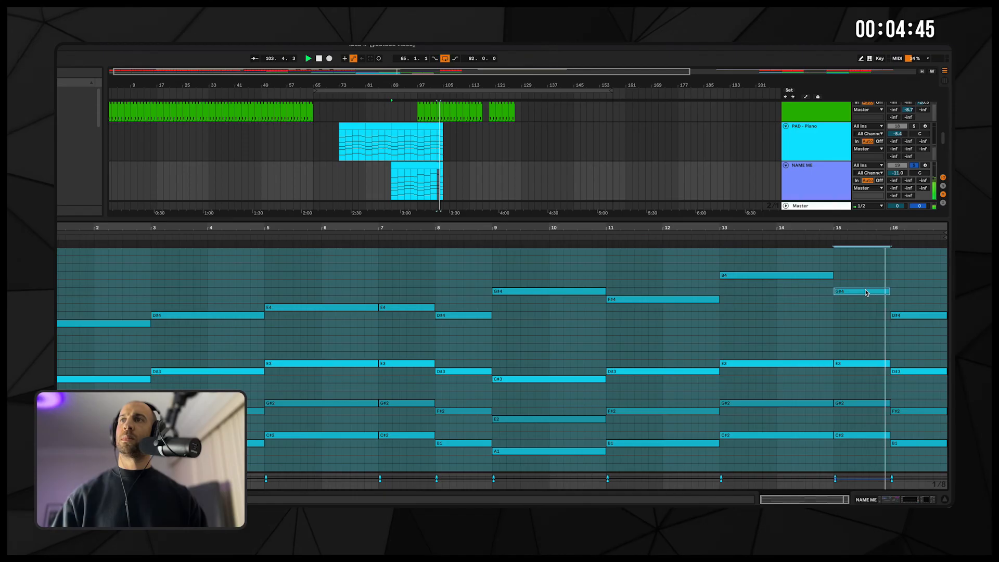
{"action": "left_click", "coordinate": [863, 288]}
{"action": "key", "text": "space"}
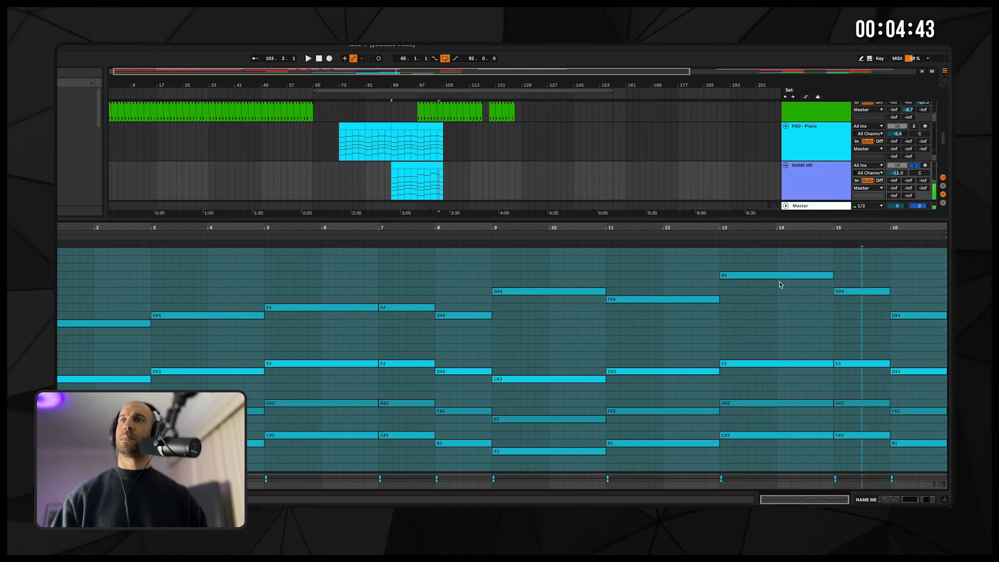
{"action": "left_click_drag", "start_coordinate": [763, 280], "coordinate": [764, 296]}
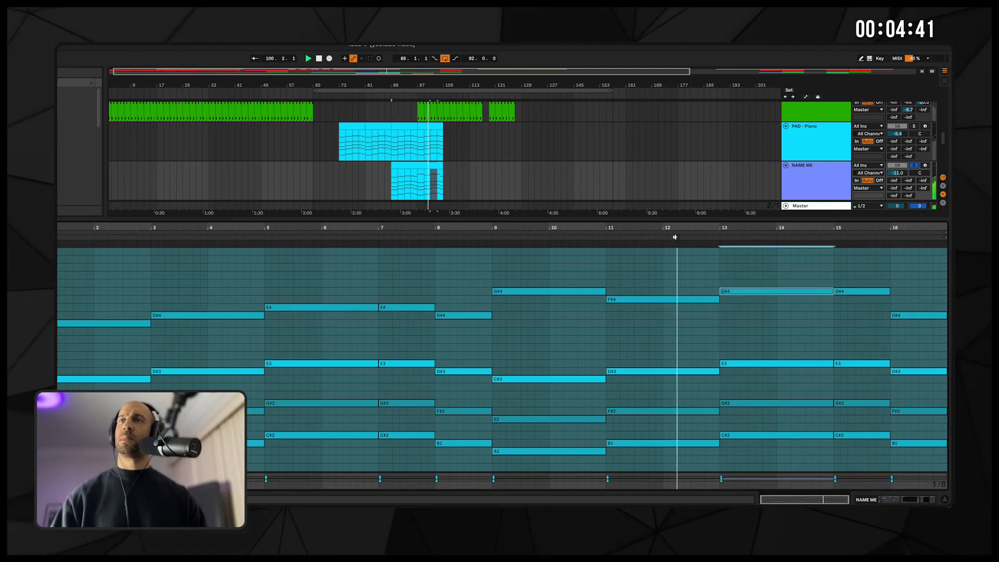
{"action": "left_click", "coordinate": [796, 283]}
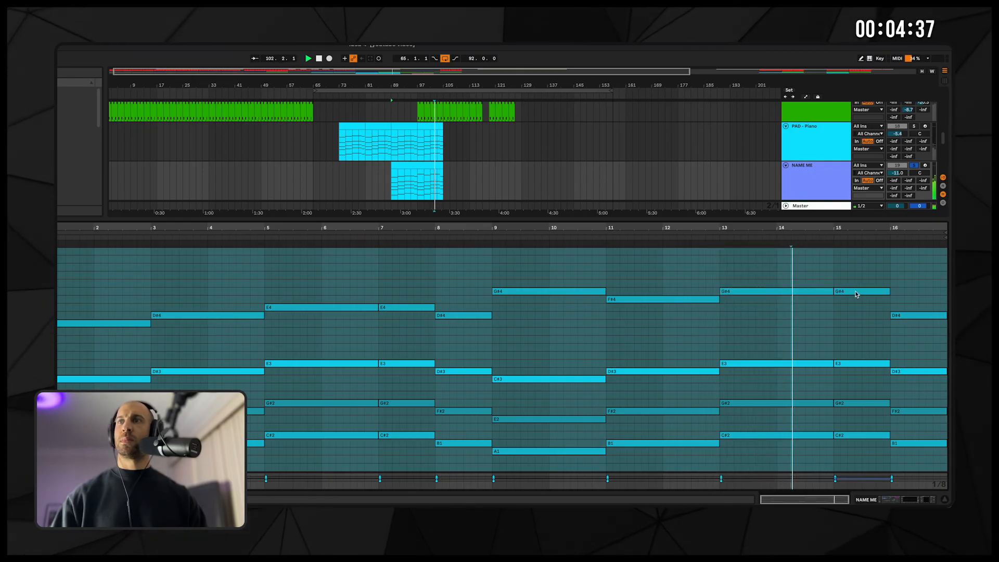
- Raise the strings' top note starting at clip bar 16 to C#5 and leave the note editor
{"action": "left_click_drag", "start_coordinate": [906, 315], "coordinate": [903, 271]}
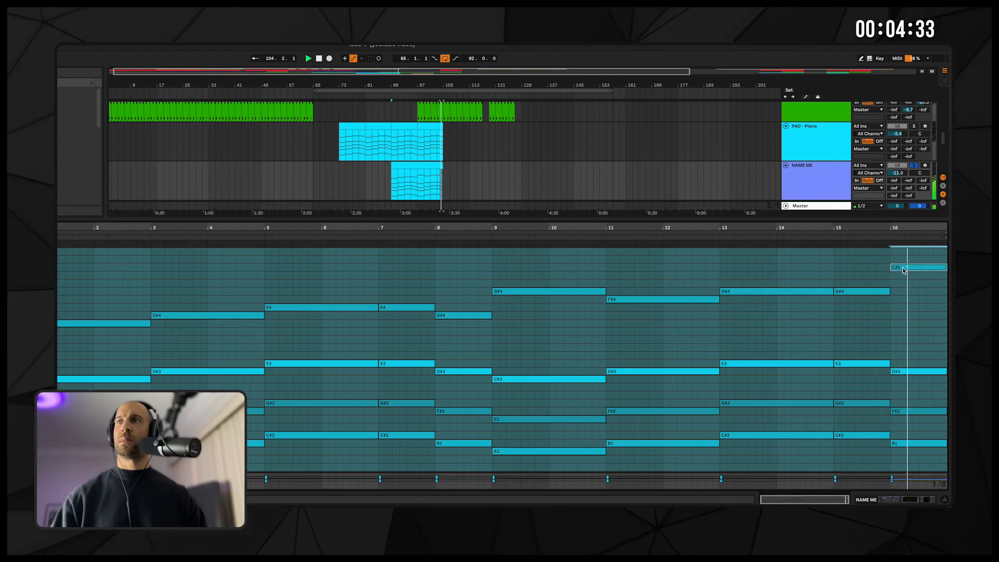
{"action": "key", "text": "shift+Tab"}
{"action": "left_click", "coordinate": [392, 96]}
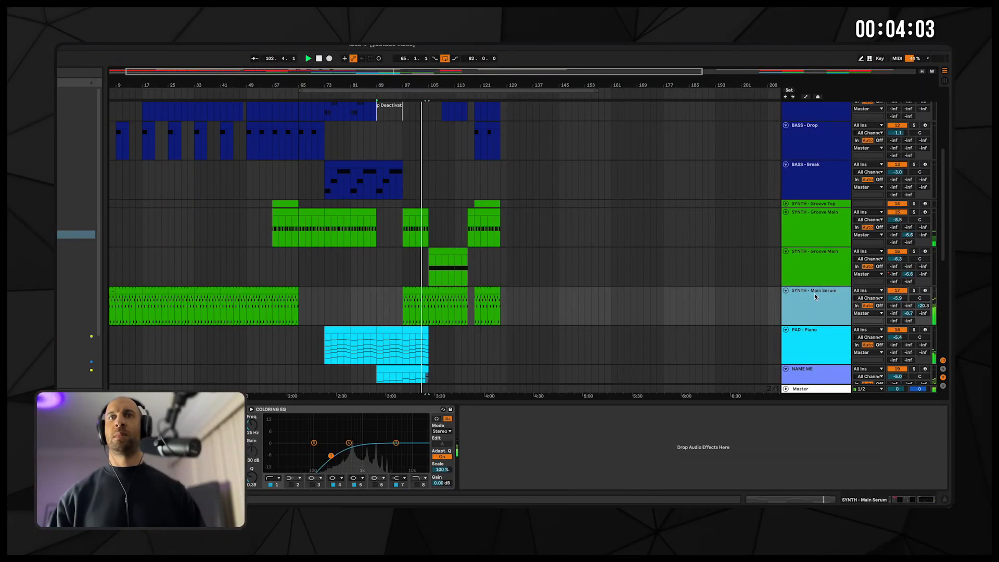
- Show automation and reshape the SYNTH - Main Serum Cutoff curve over bars 105–113, raising the dip at bar 105 and setting the bar 109 area to 73
{"action": "key", "text": "a"}
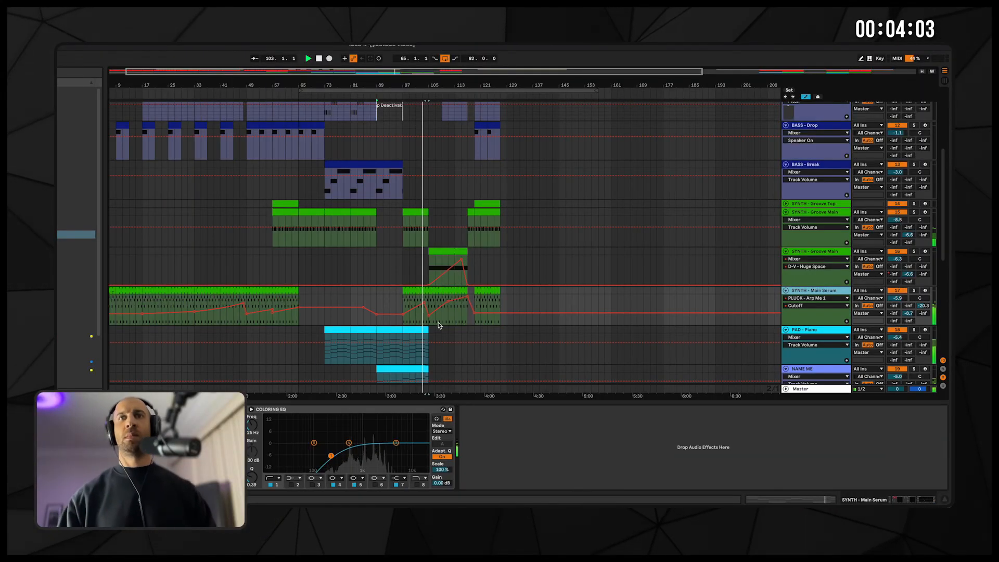
{"action": "left_click_drag", "start_coordinate": [430, 318], "coordinate": [429, 300]}
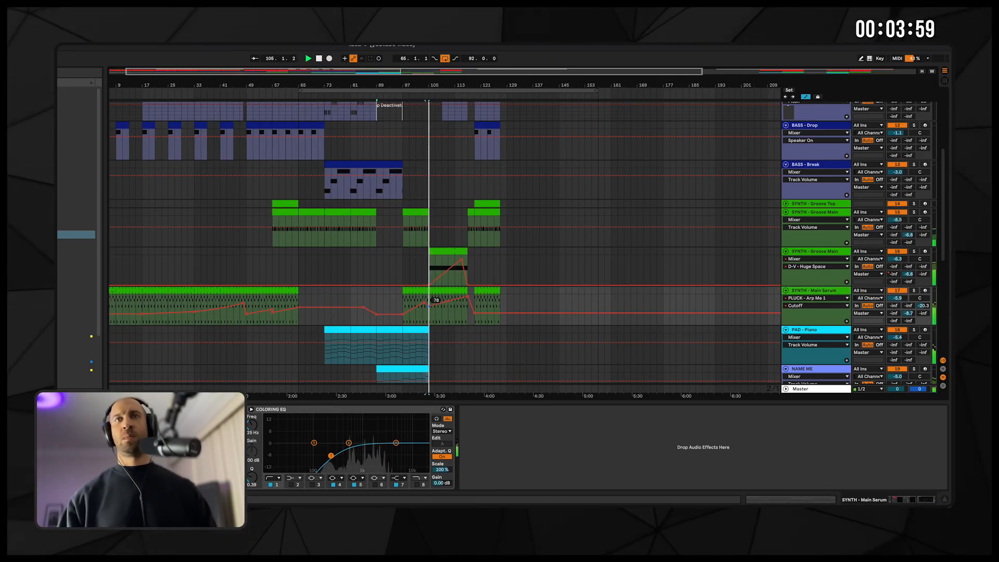
{"action": "left_click_drag", "start_coordinate": [442, 304], "coordinate": [442, 303]}
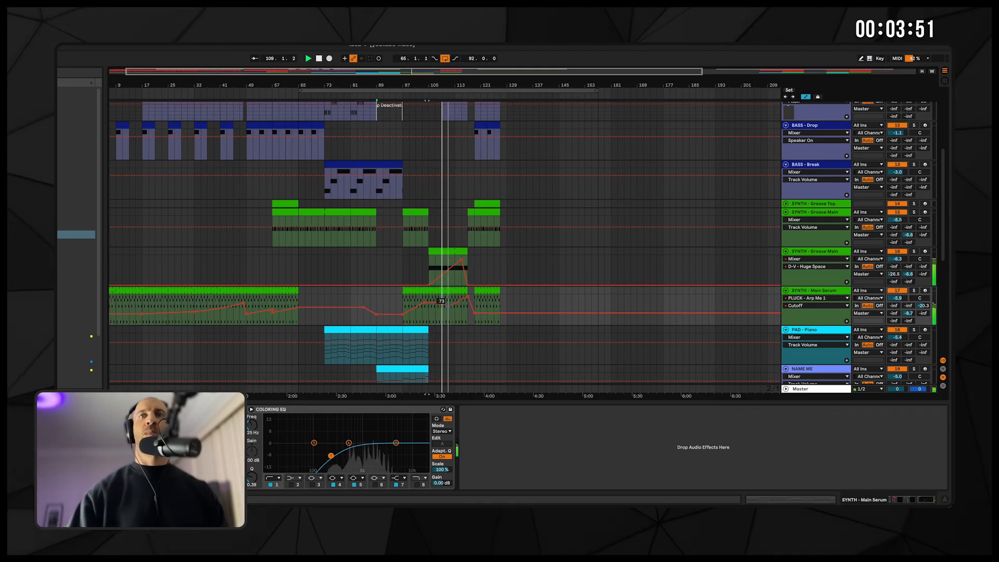
{"action": "mouse_move", "coordinate": [458, 303]}
{"action": "left_mouse_down"}
{"action": "mouse_move", "coordinate": [451, 310]}
{"action": "mouse_move", "coordinate": [460, 304]}
{"action": "left_mouse_up"}
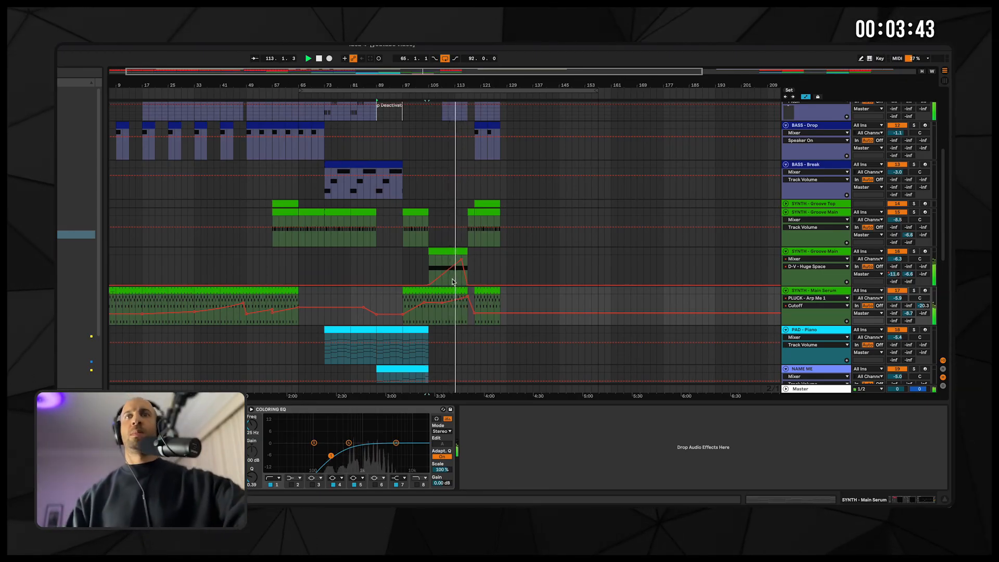
- Show the return tracks and unfold D V - Huge Space to inspect its automation
{"action": "scroll", "coordinate": [457, 284], "scroll_direction": "down", "scroll_amount": 8}
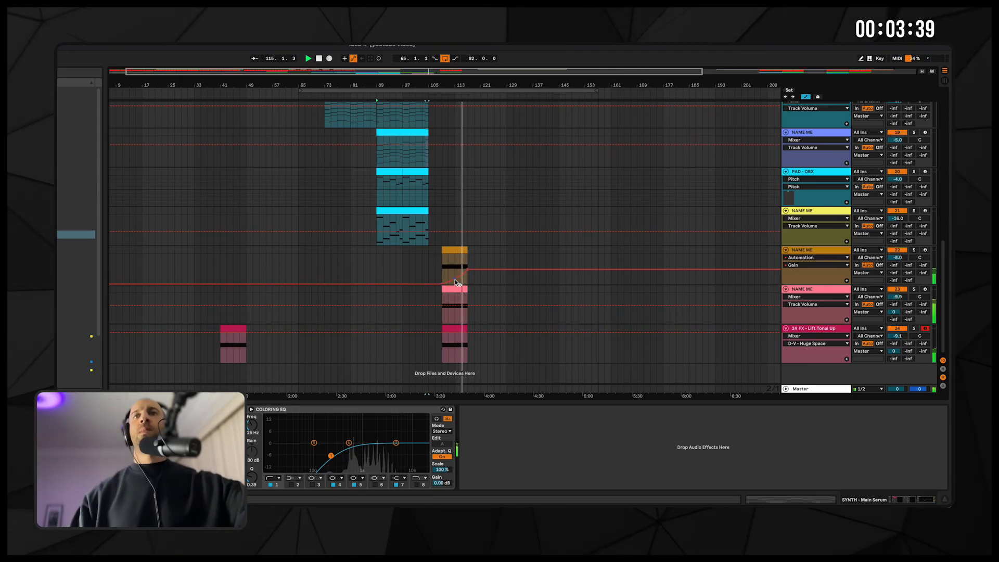
{"action": "left_click", "coordinate": [943, 368]}
{"action": "left_click", "coordinate": [795, 347]}
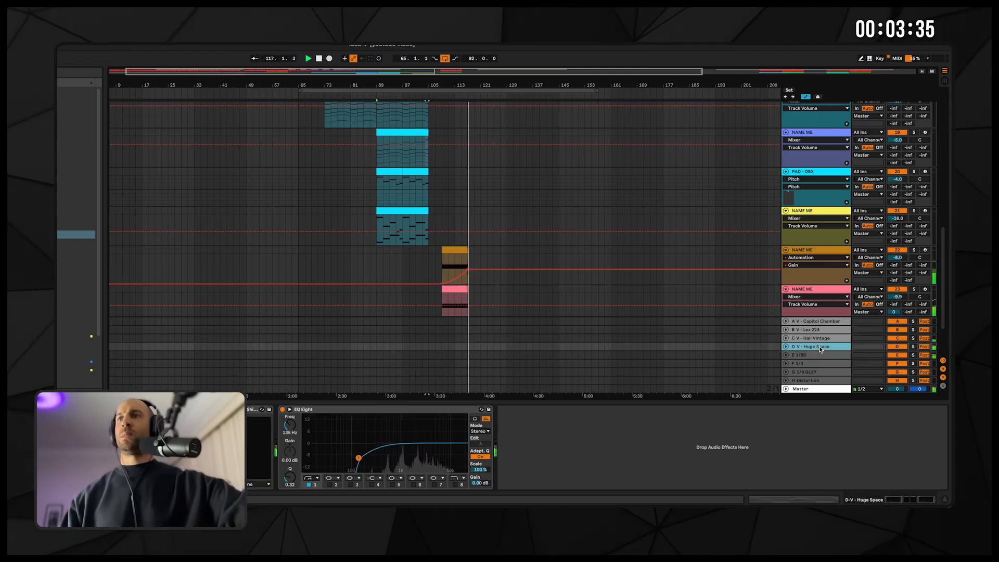
{"action": "left_click", "coordinate": [786, 347]}
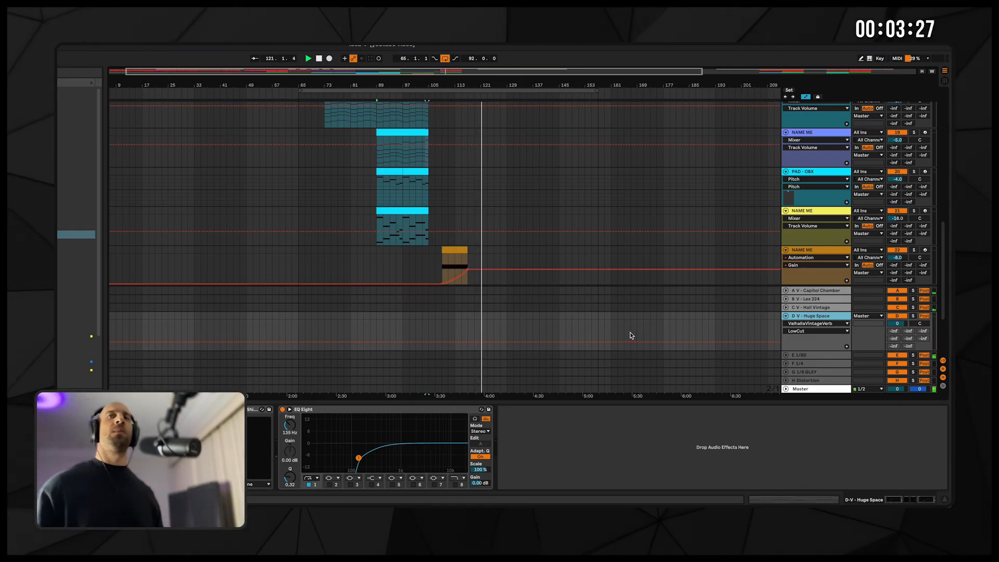
- Hide the automation and return tracks, and collapse all tracks to view the whole arrangement from bar 1
{"action": "key", "text": "a"}
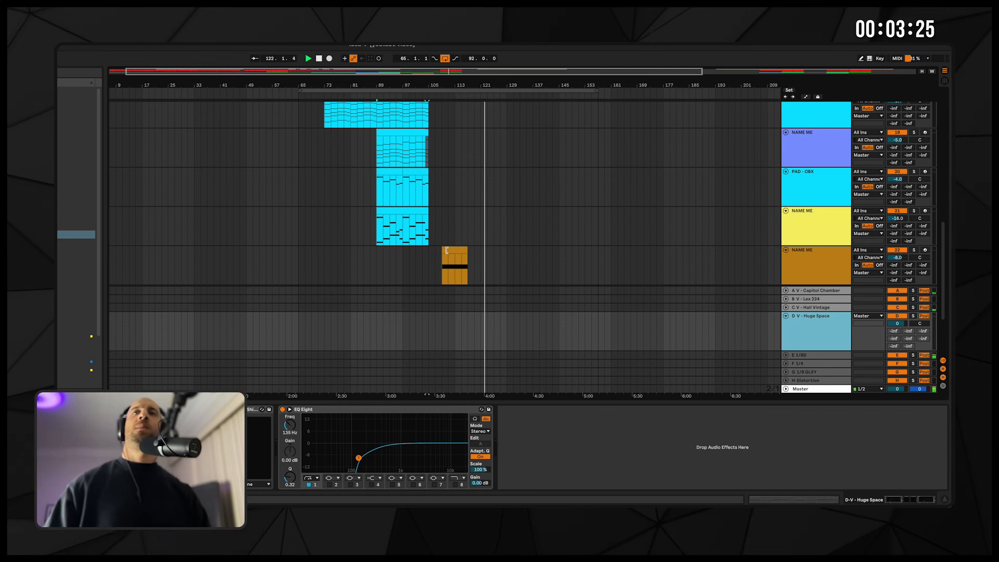
{"action": "scroll", "coordinate": [449, 240], "scroll_direction": "up", "scroll_amount": 3}
{"action": "left_click", "coordinate": [785, 317]}
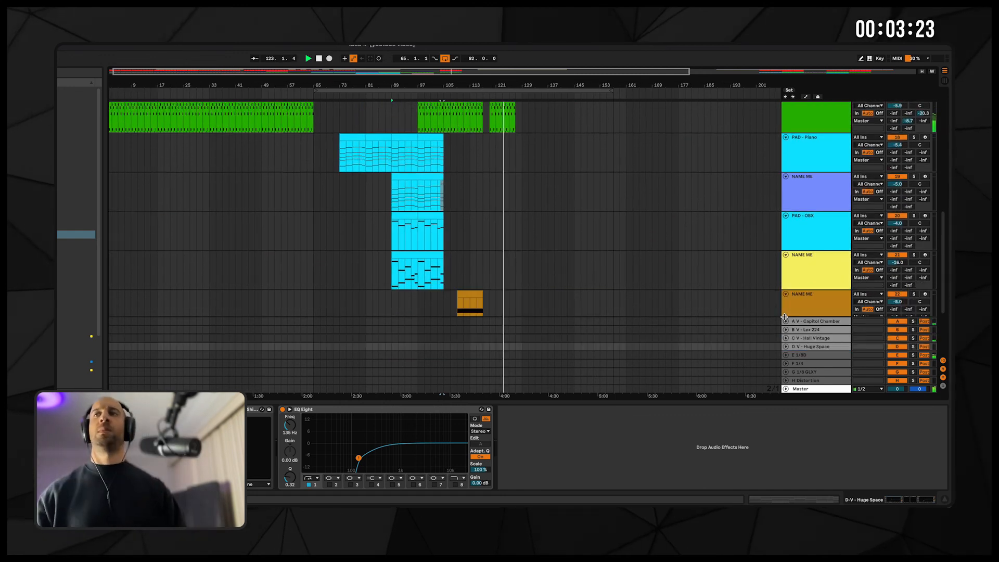
{"action": "left_click", "coordinate": [943, 369]}
{"action": "left_click", "coordinate": [786, 255], "text": "alt"}
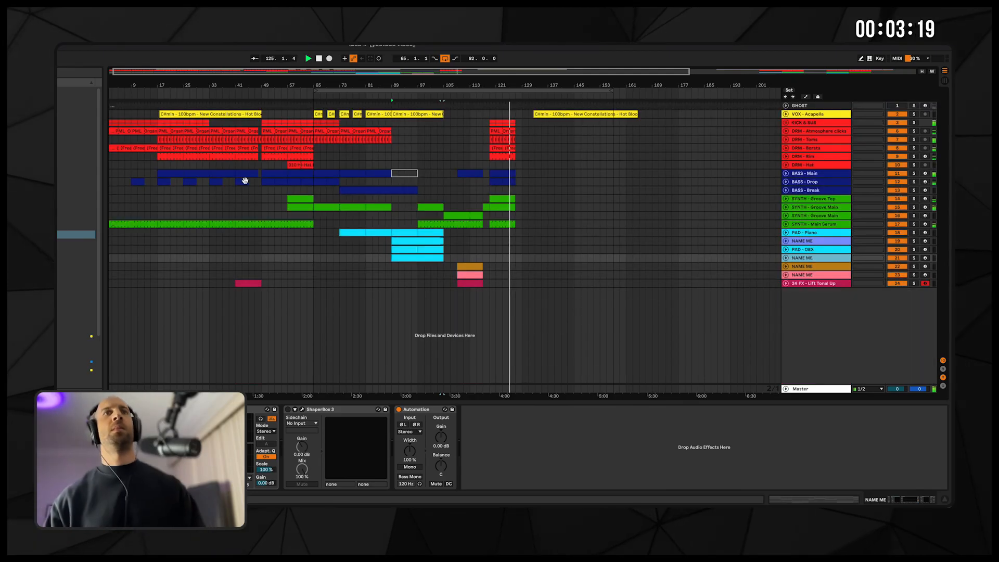
{"action": "left_click_drag", "start_coordinate": [245, 181], "coordinate": [257, 152]}
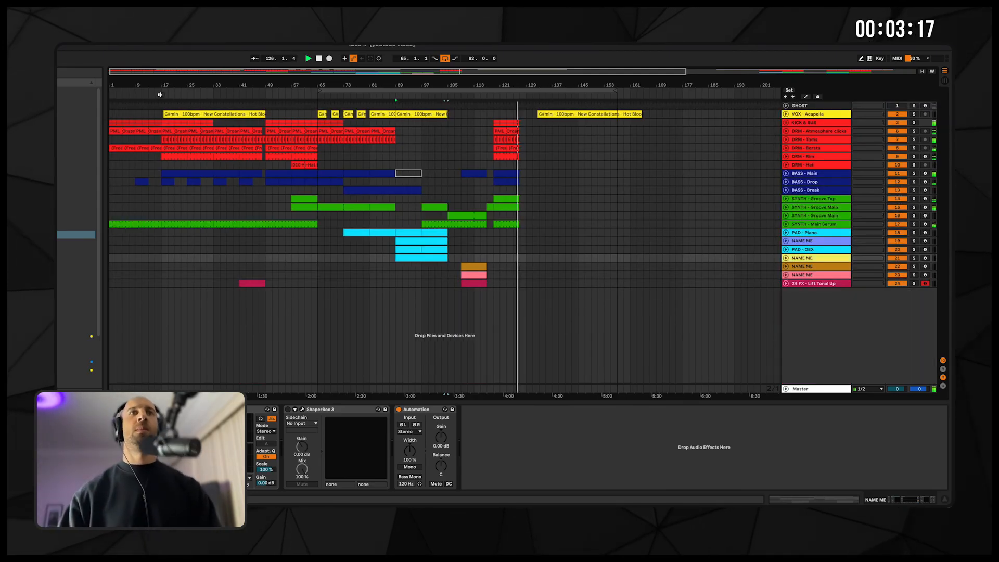